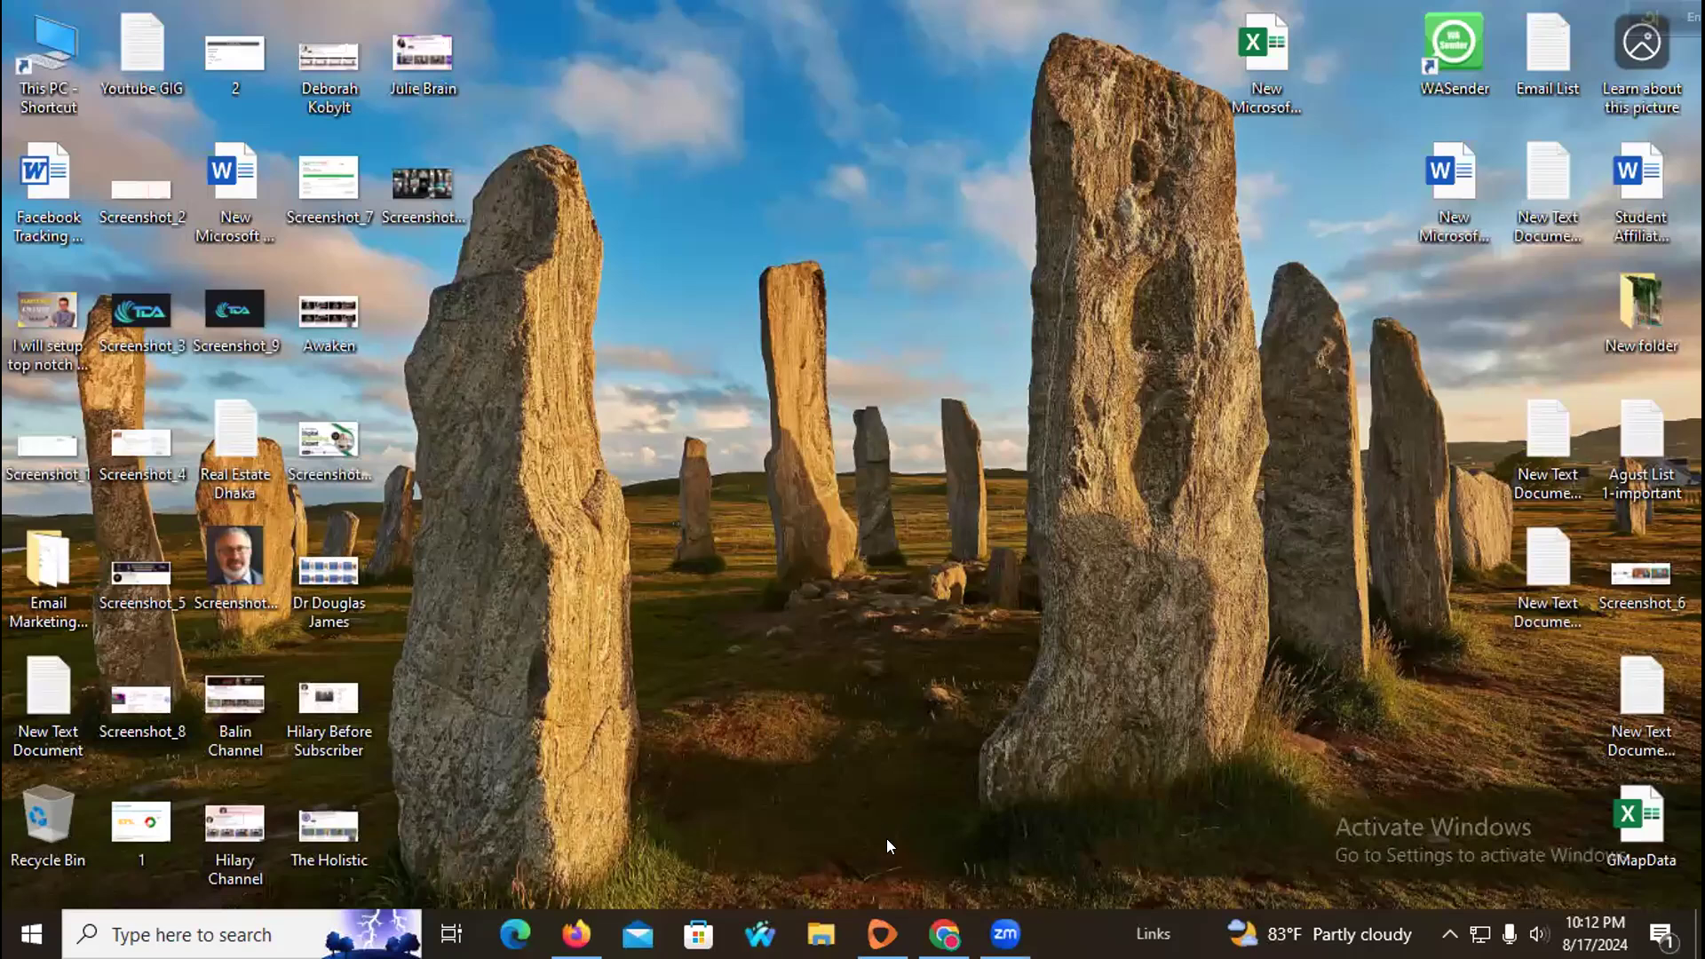
# Step: Open a new browser tab, search for Mailchimp and open the official Mailchimp website
pyautogui.click(945, 935)
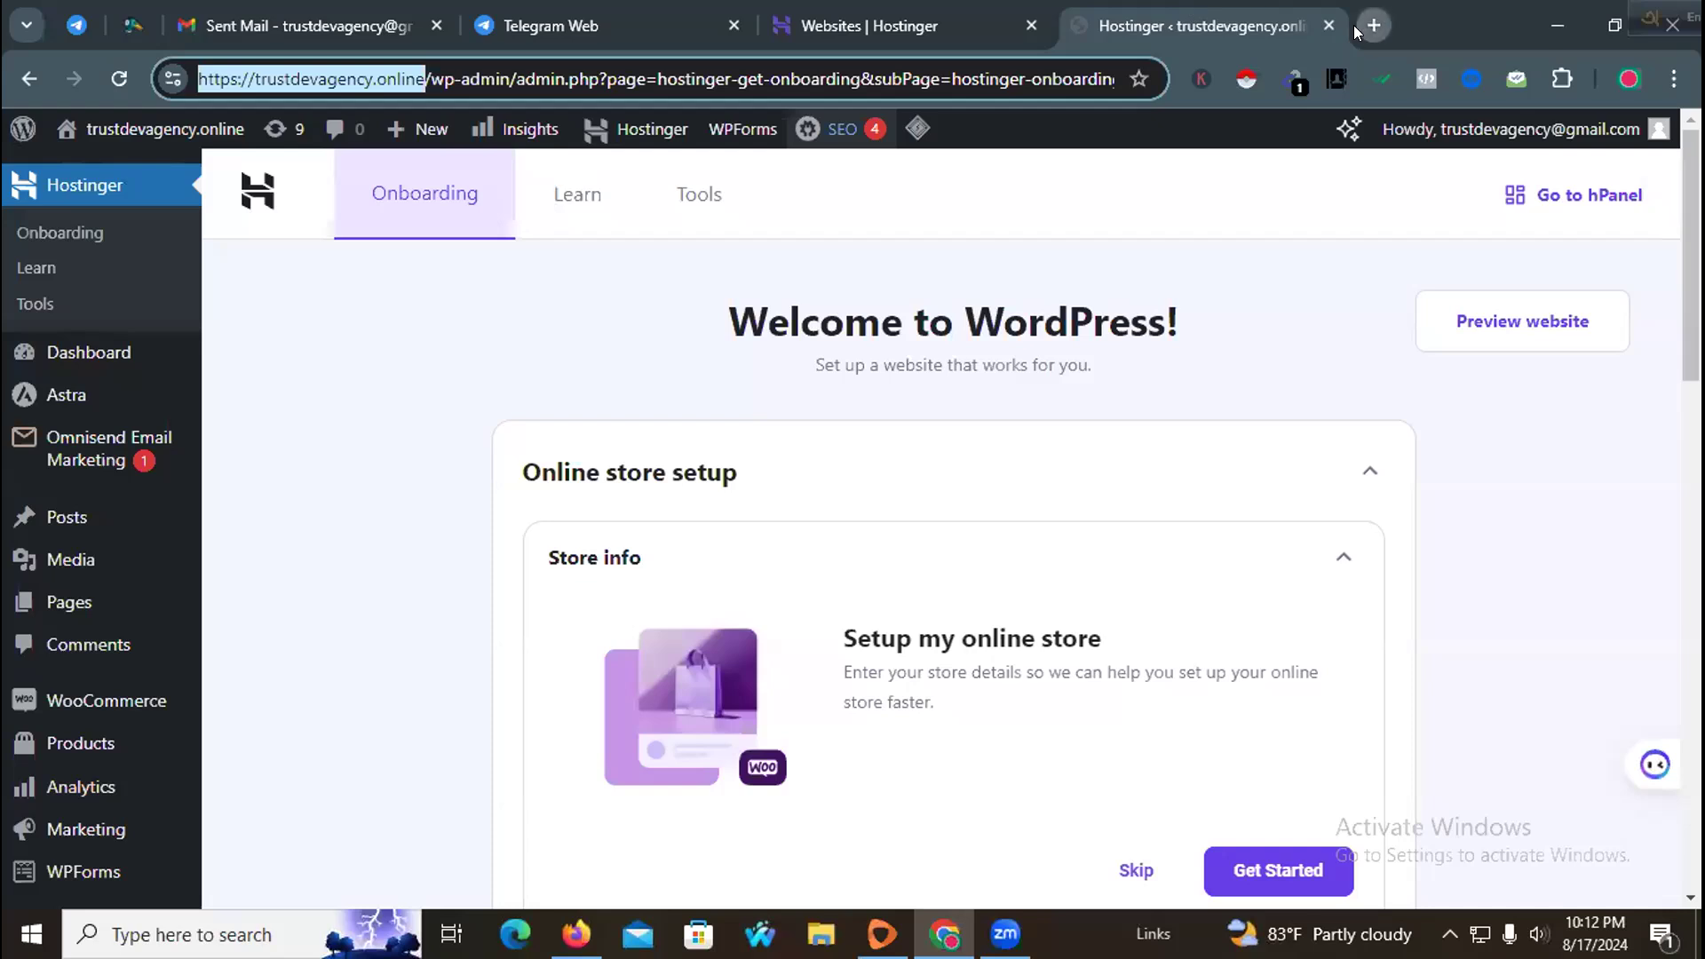
pyautogui.click(1371, 26)
pyautogui.click(970, 71)
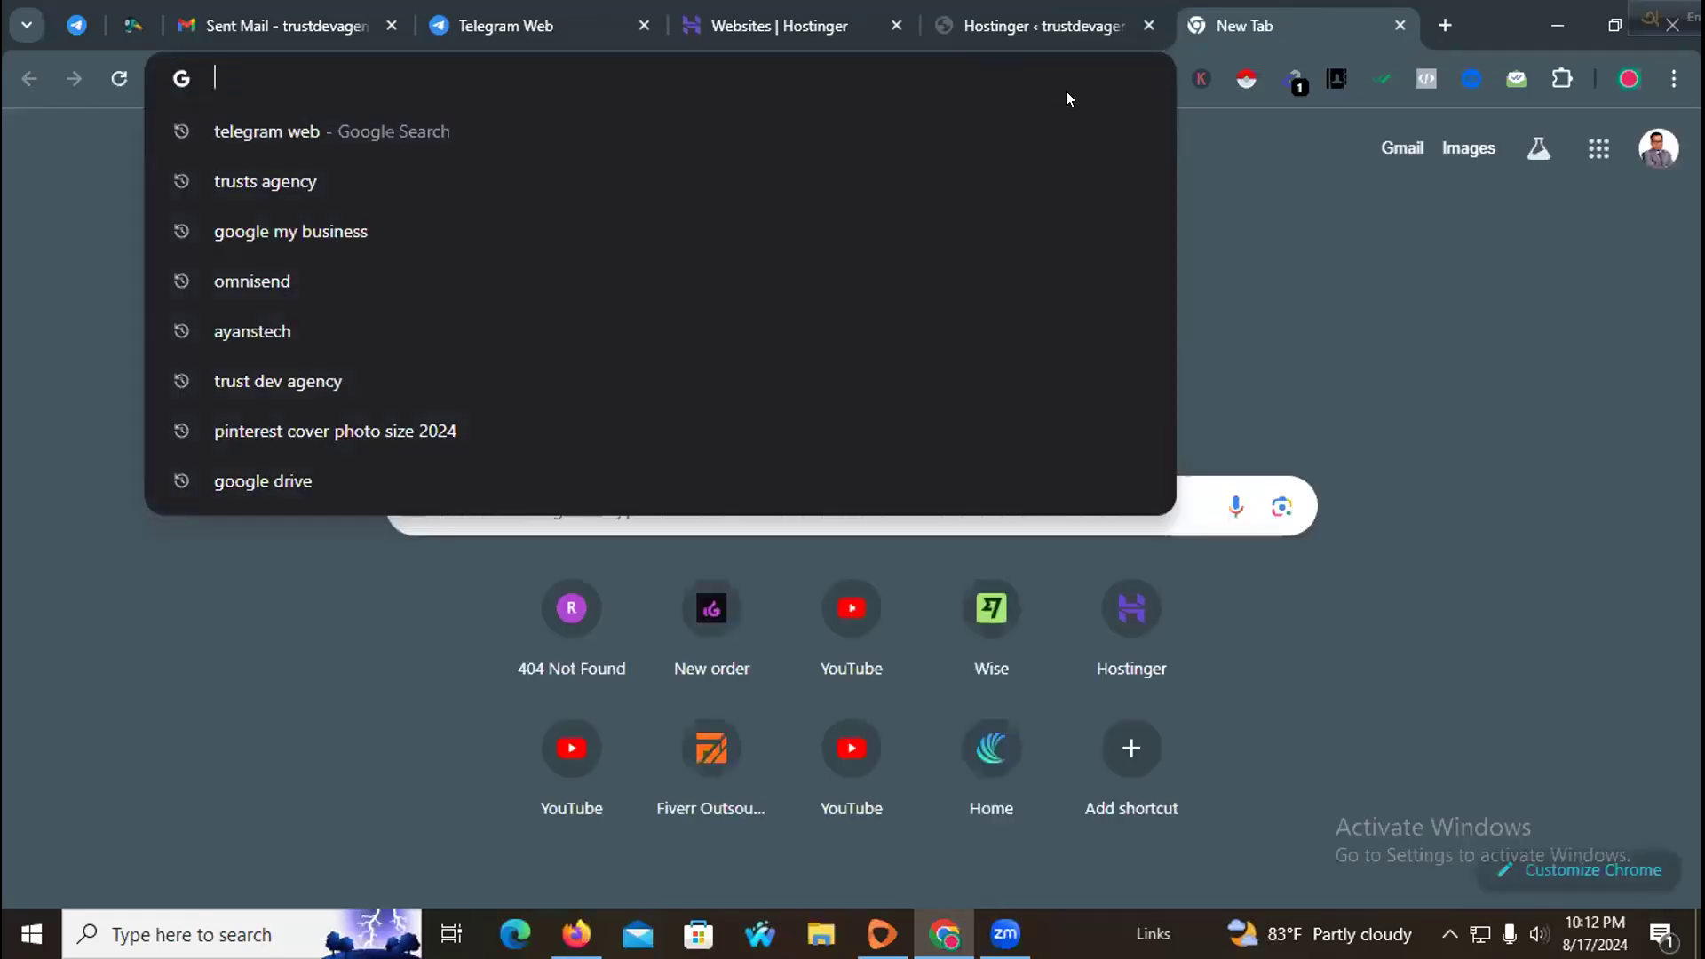
pyautogui.write('mail.google.com/mail/u/0/#sent')
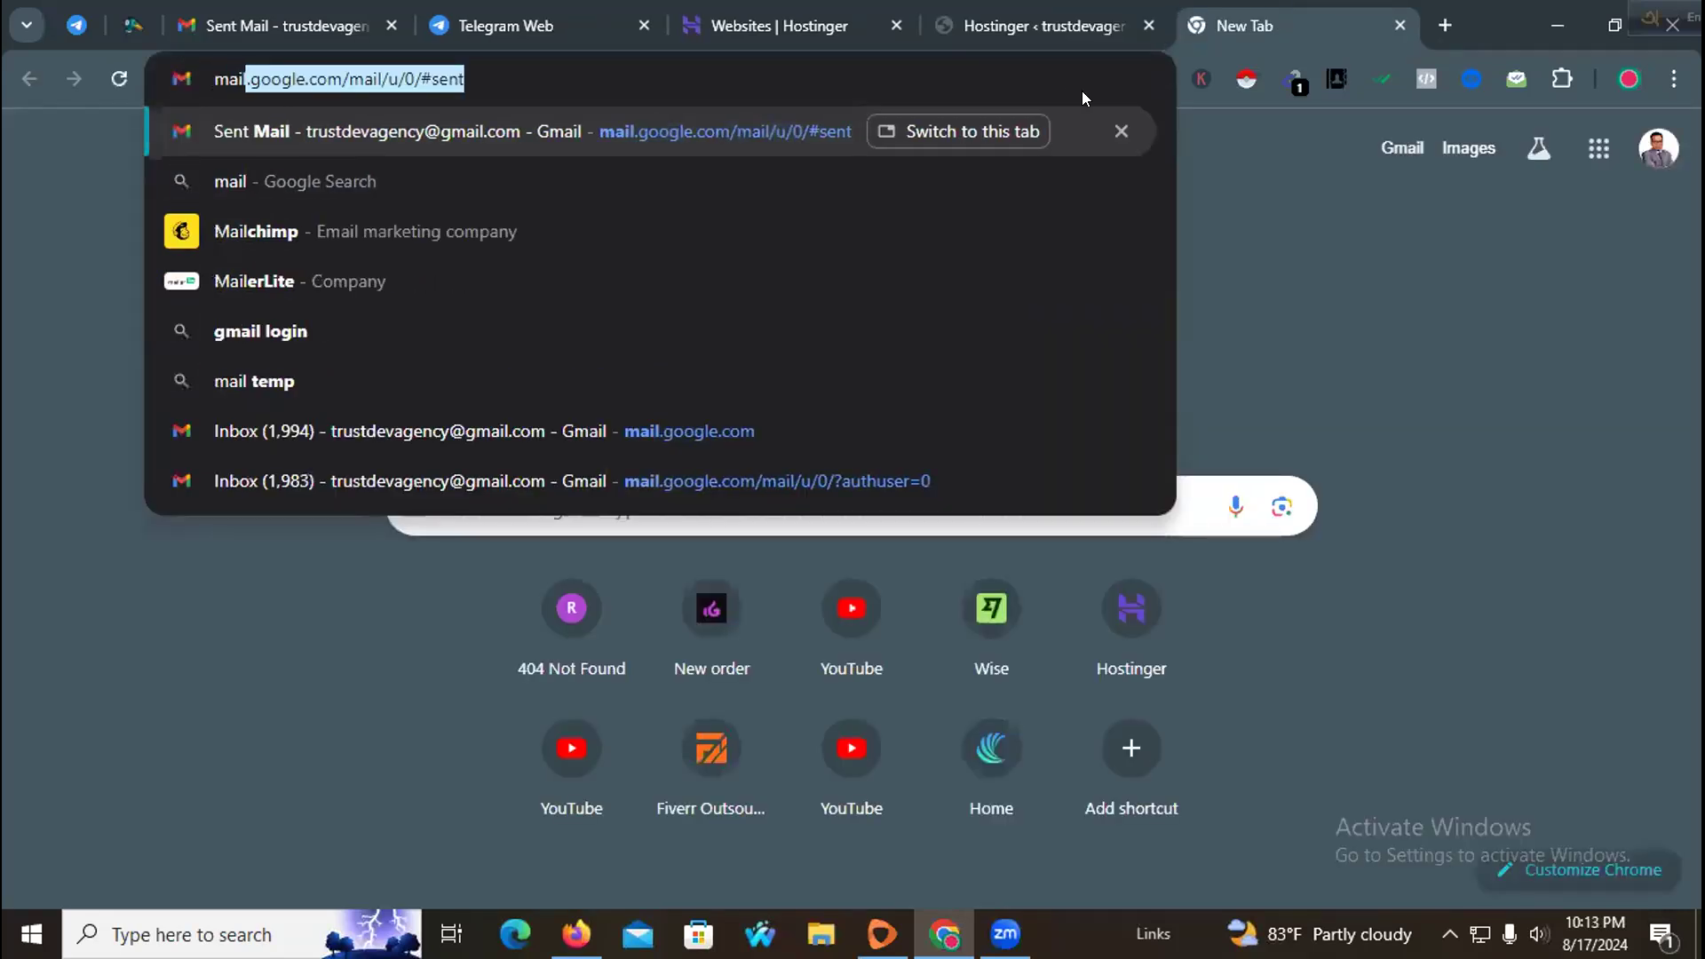
pyautogui.click(364, 227)
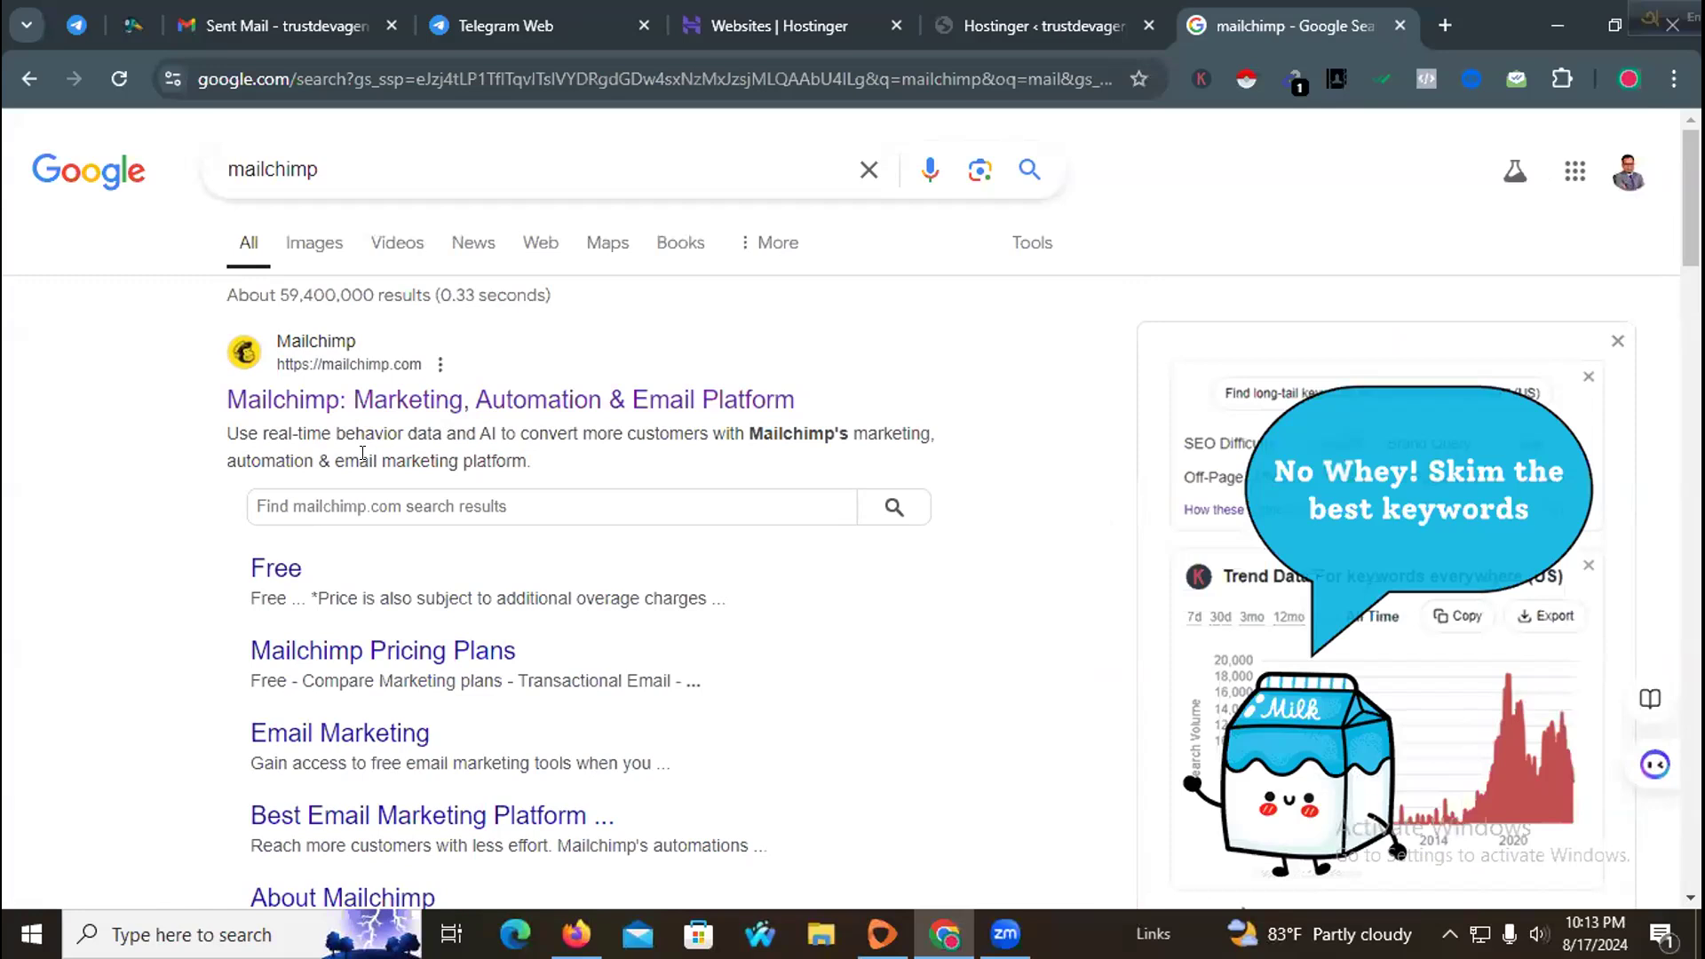
pyautogui.click(415, 413)
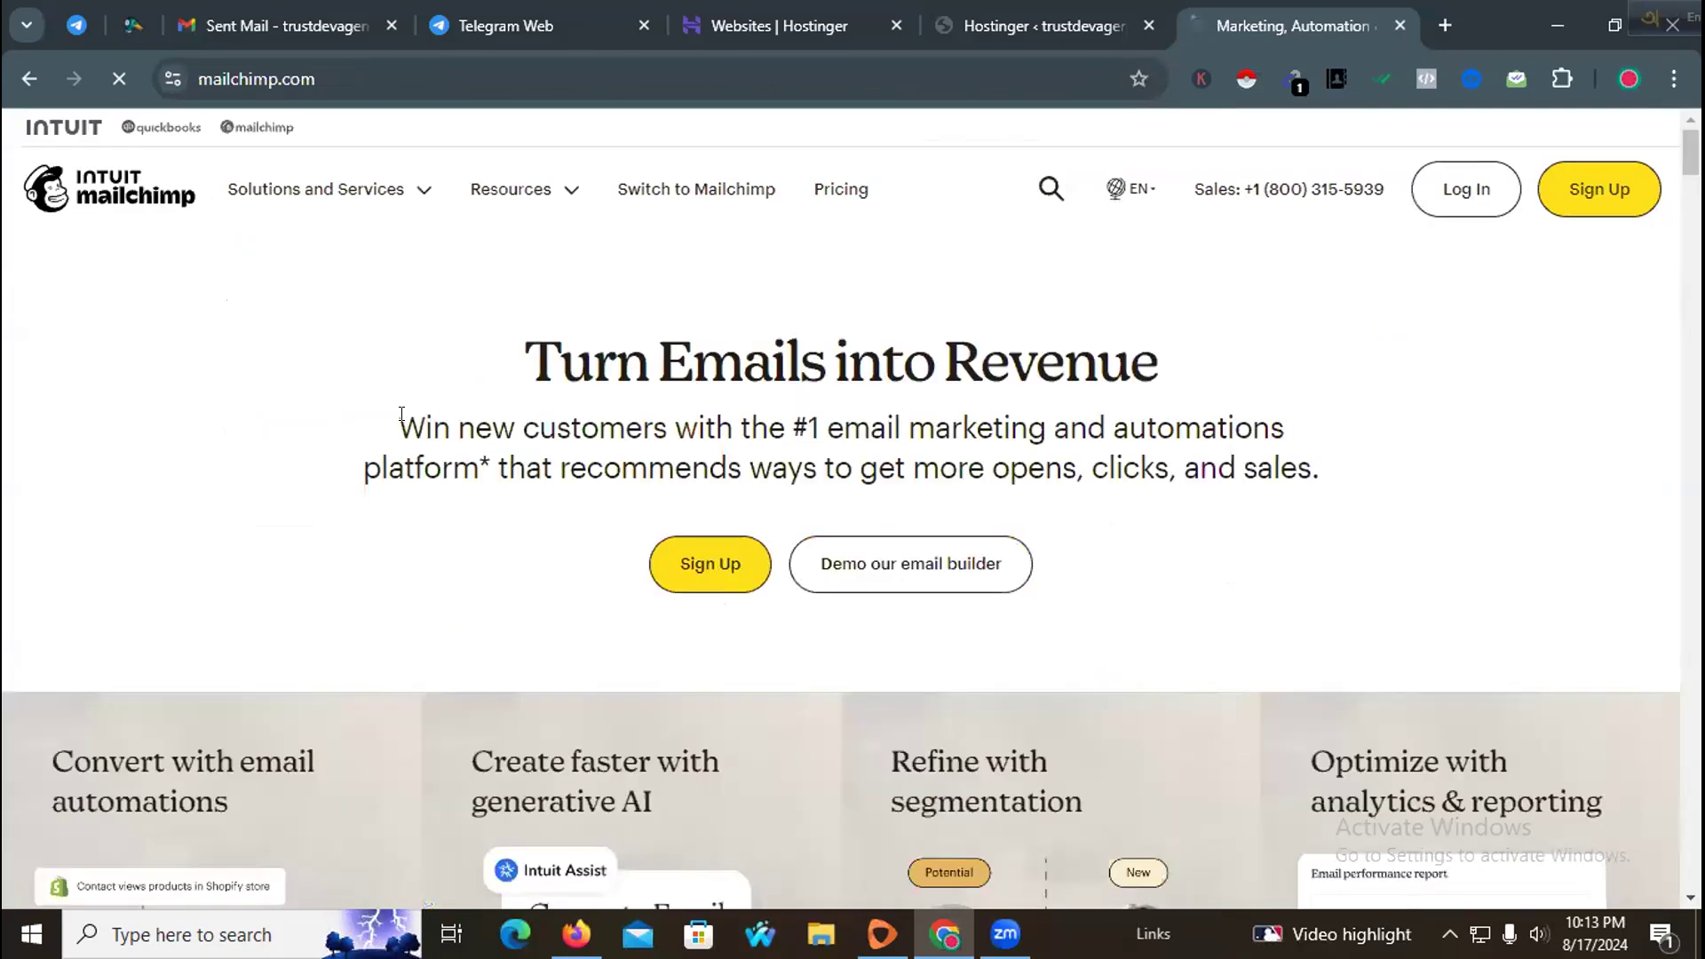
# Step: Scroll through the Mailchimp homepage to review its feature sections
pyautogui.scroll(-4, 423, 560)
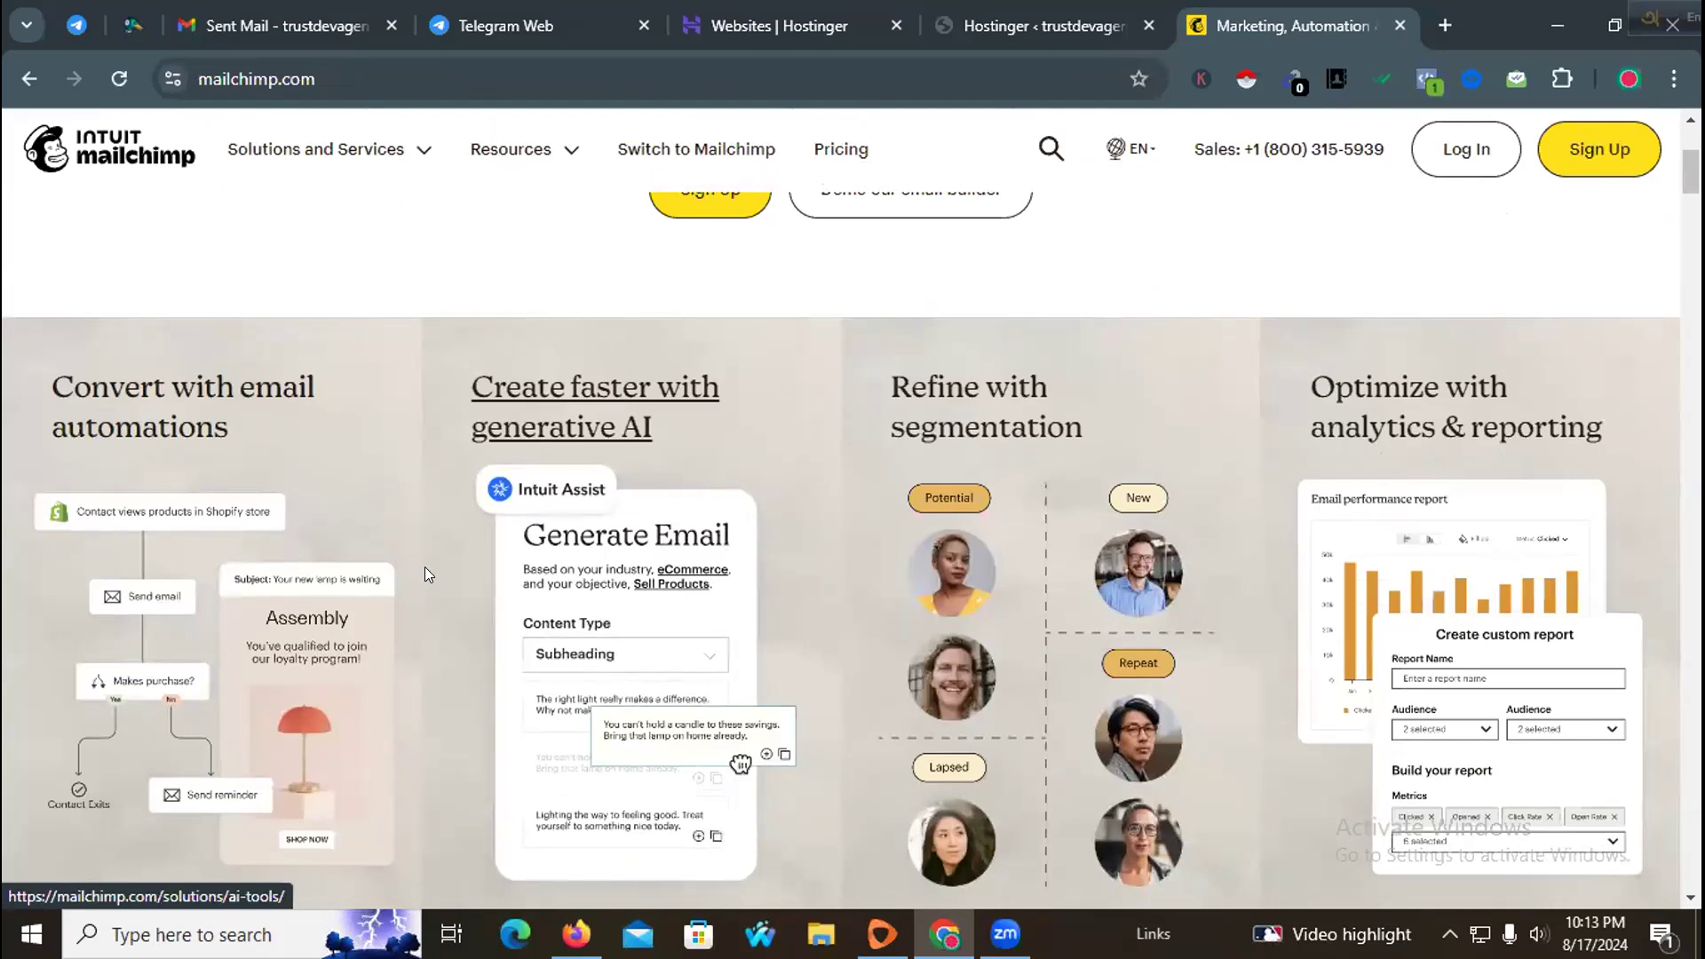
pyautogui.scroll(-1, 424, 573)
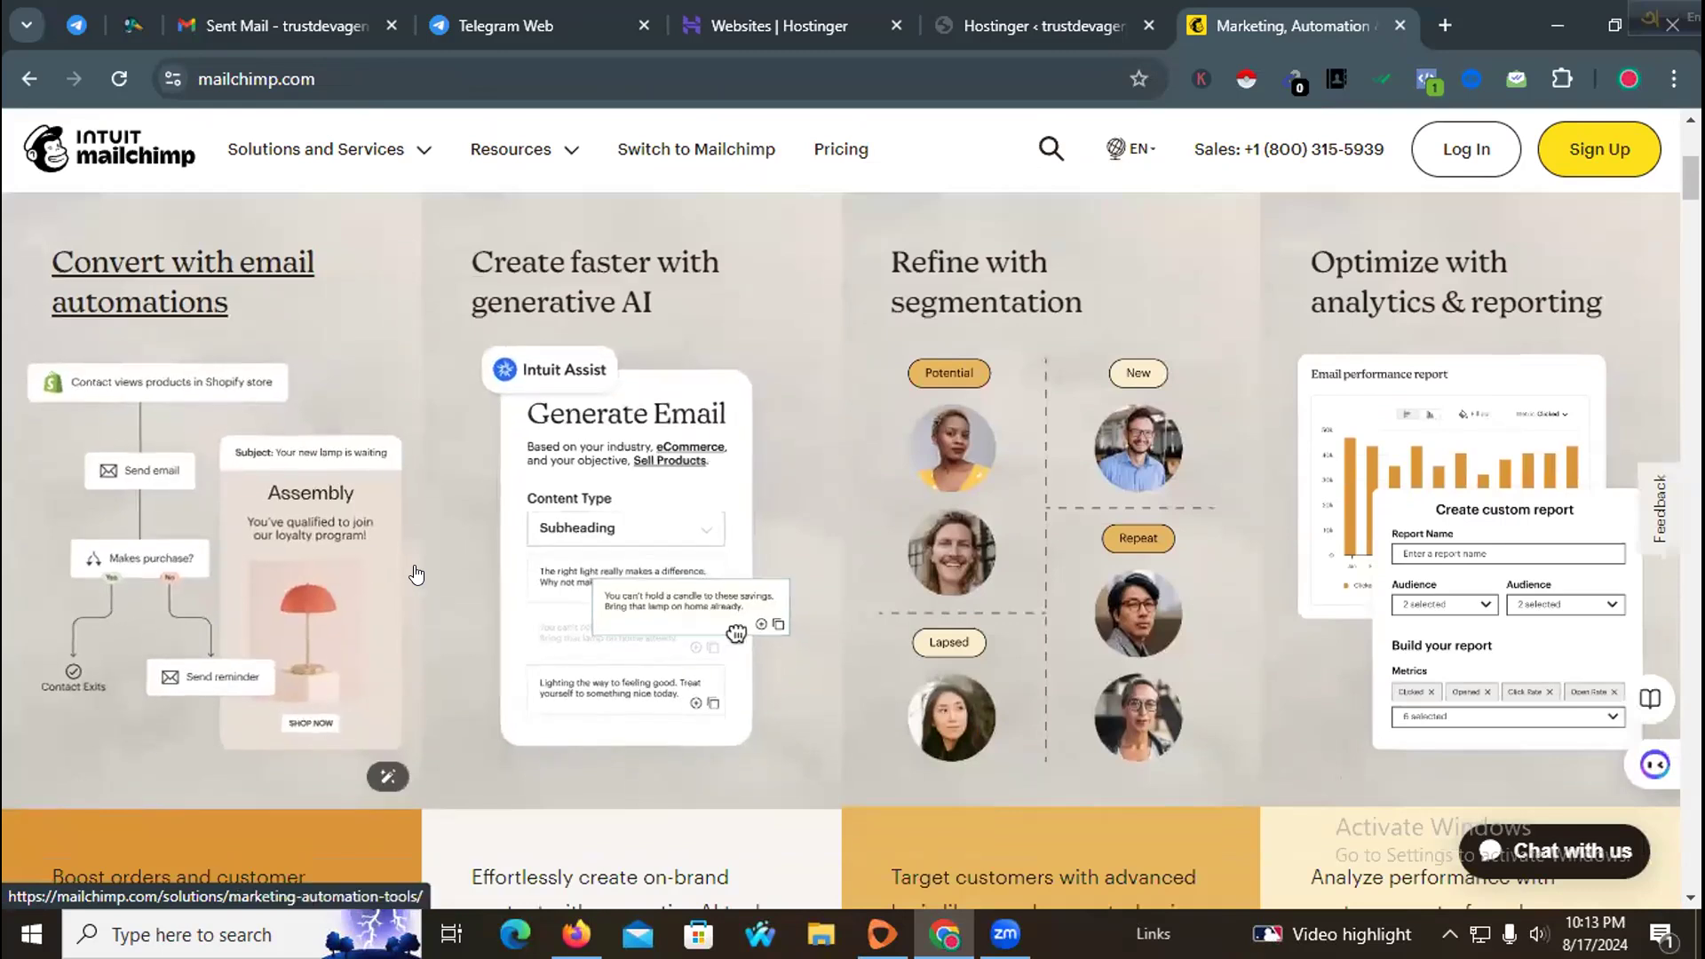
pyautogui.scroll(-4, 417, 575)
pyautogui.scroll(4, 414, 573)
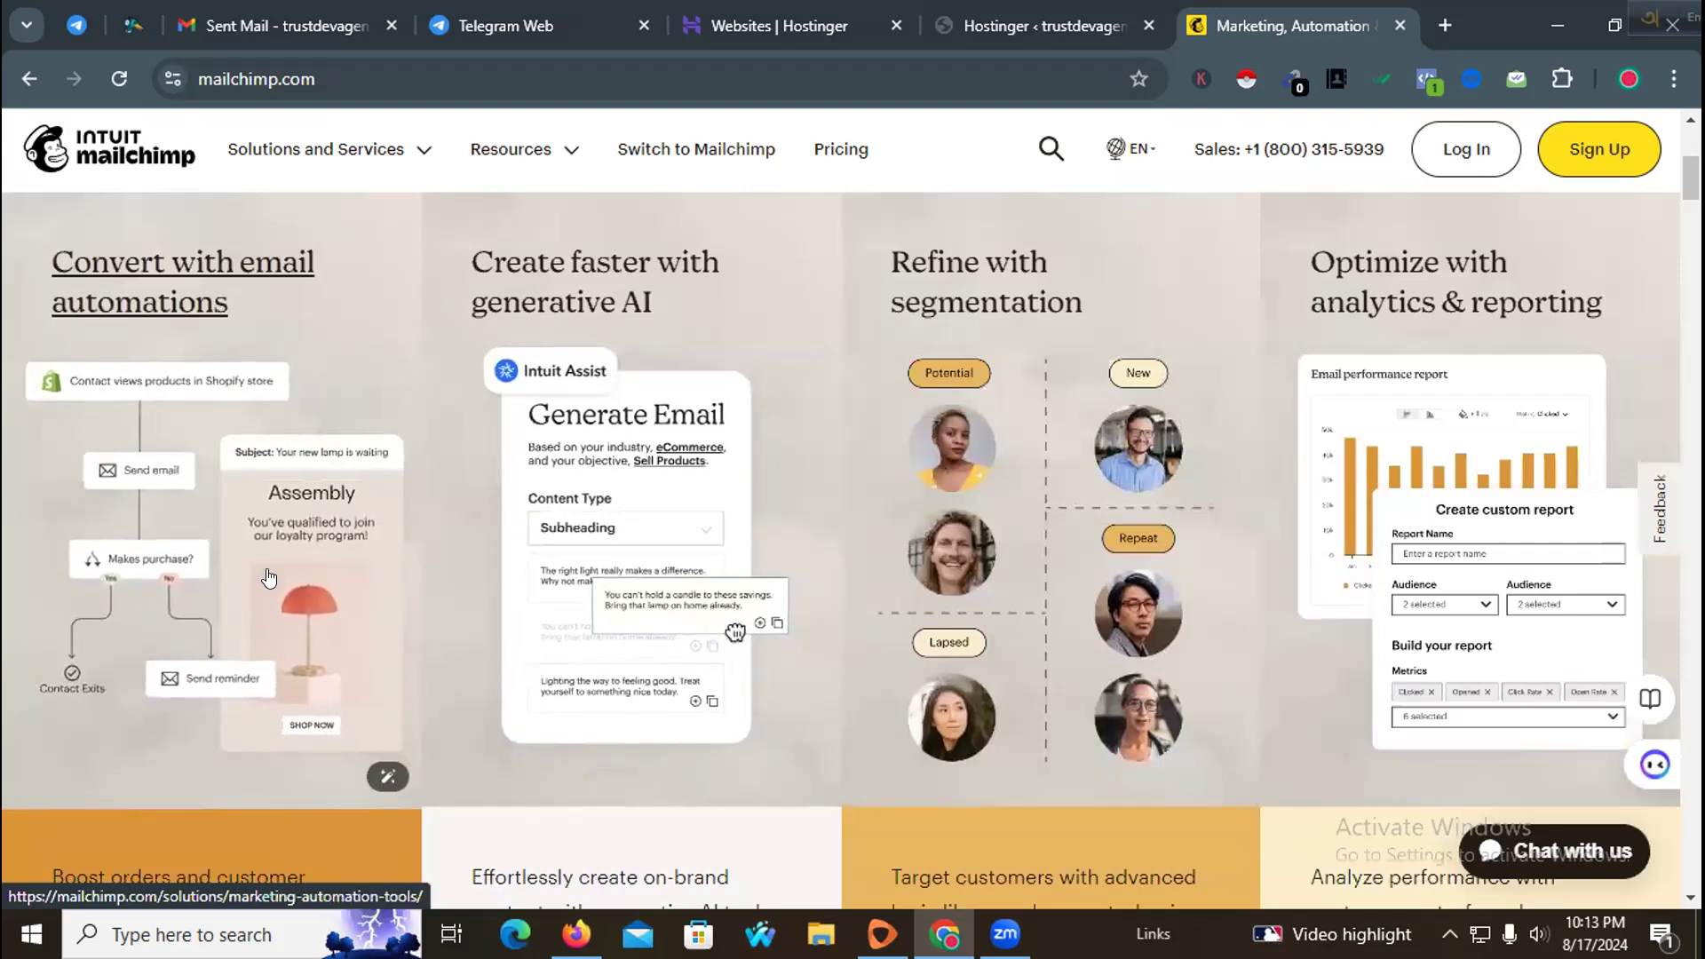
pyautogui.scroll(4, 328, 556)
pyautogui.scroll(-3, 331, 555)
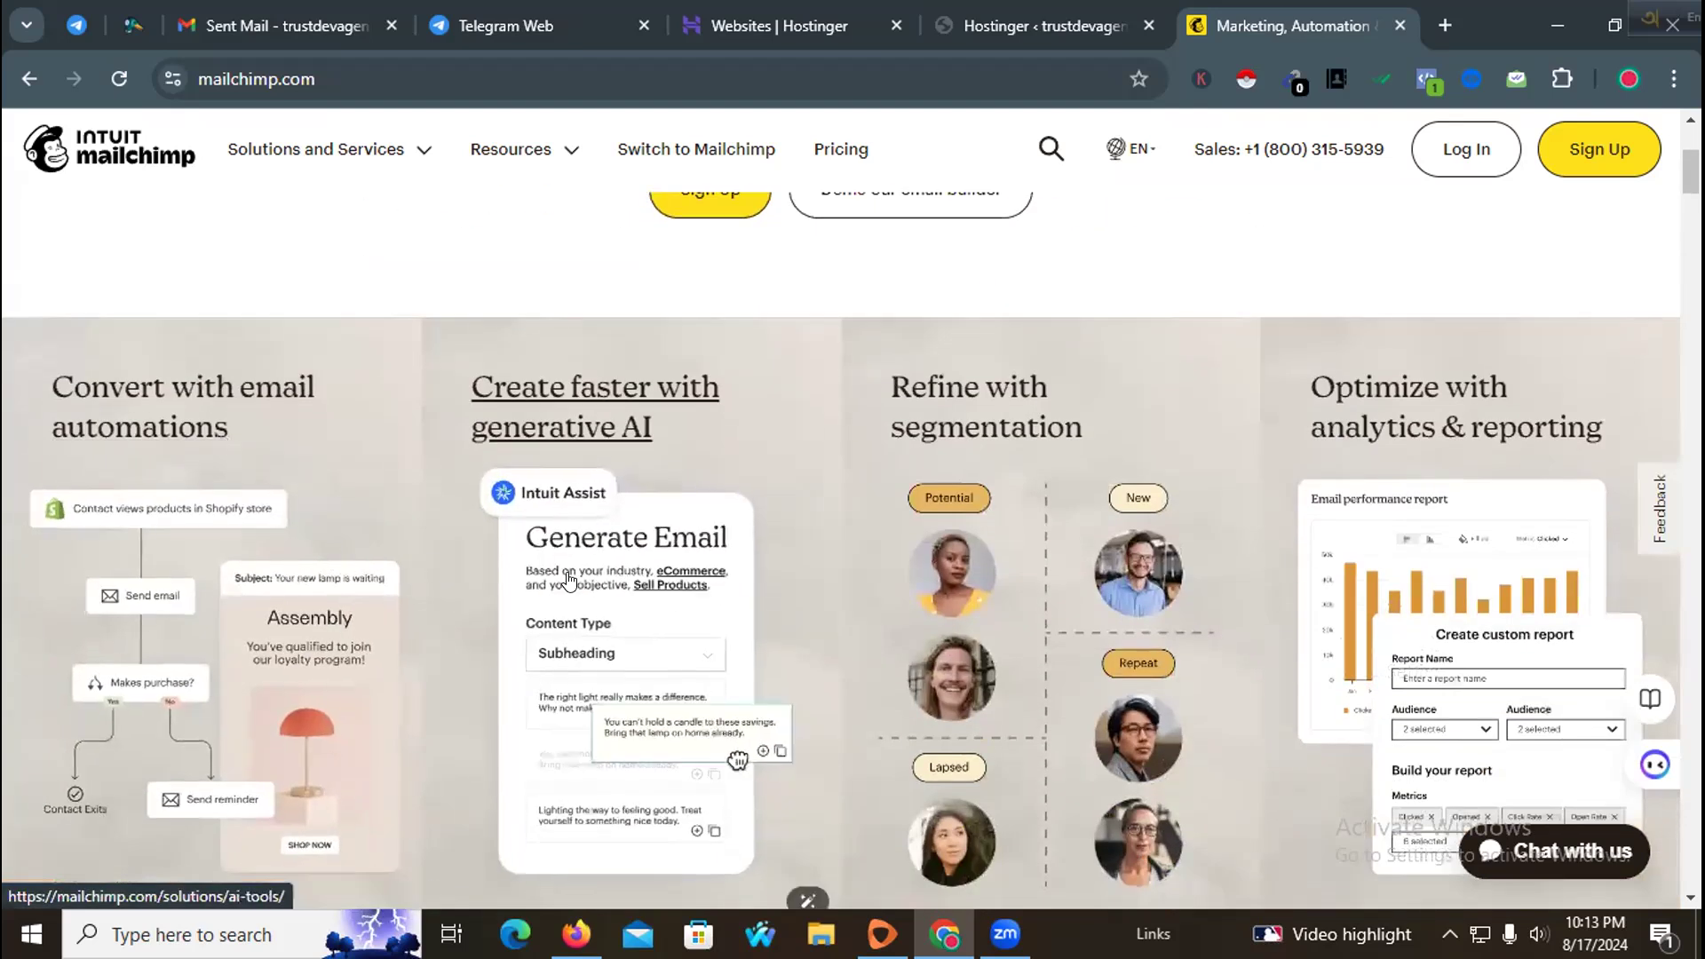
pyautogui.scroll(4, 709, 572)
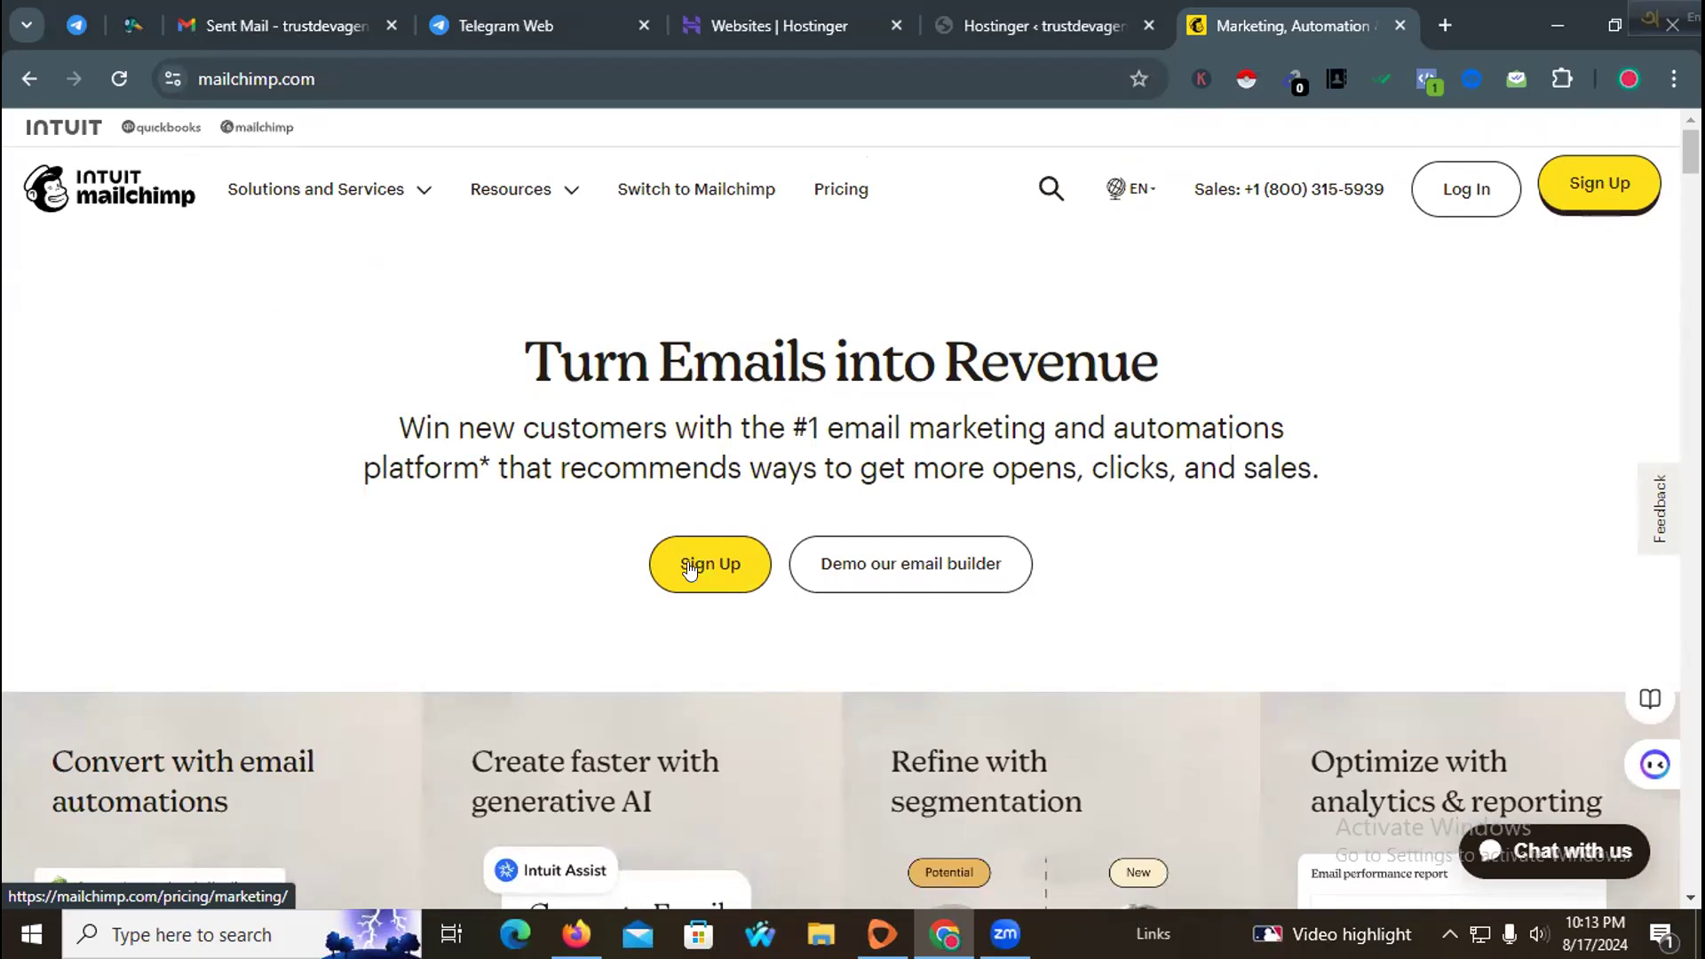
# Step: Open the Email Marketing pricing page via Sign Up and review the Standard and Premium plan offers
pyautogui.click(115, 76)
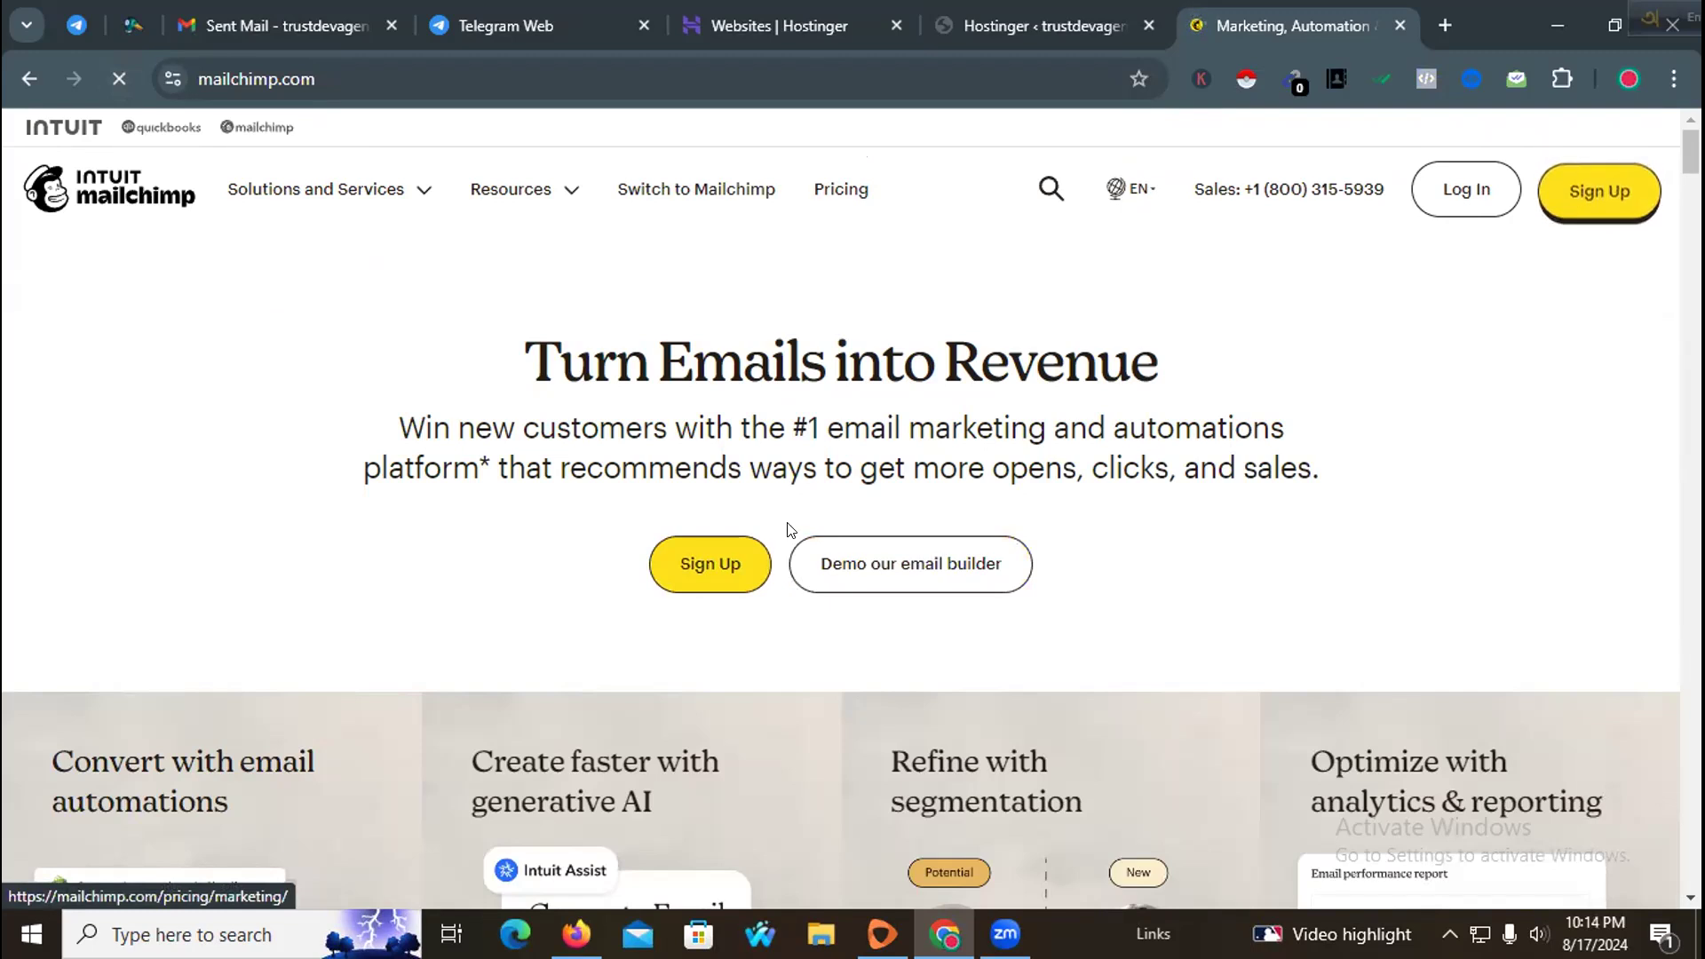
pyautogui.click(713, 558)
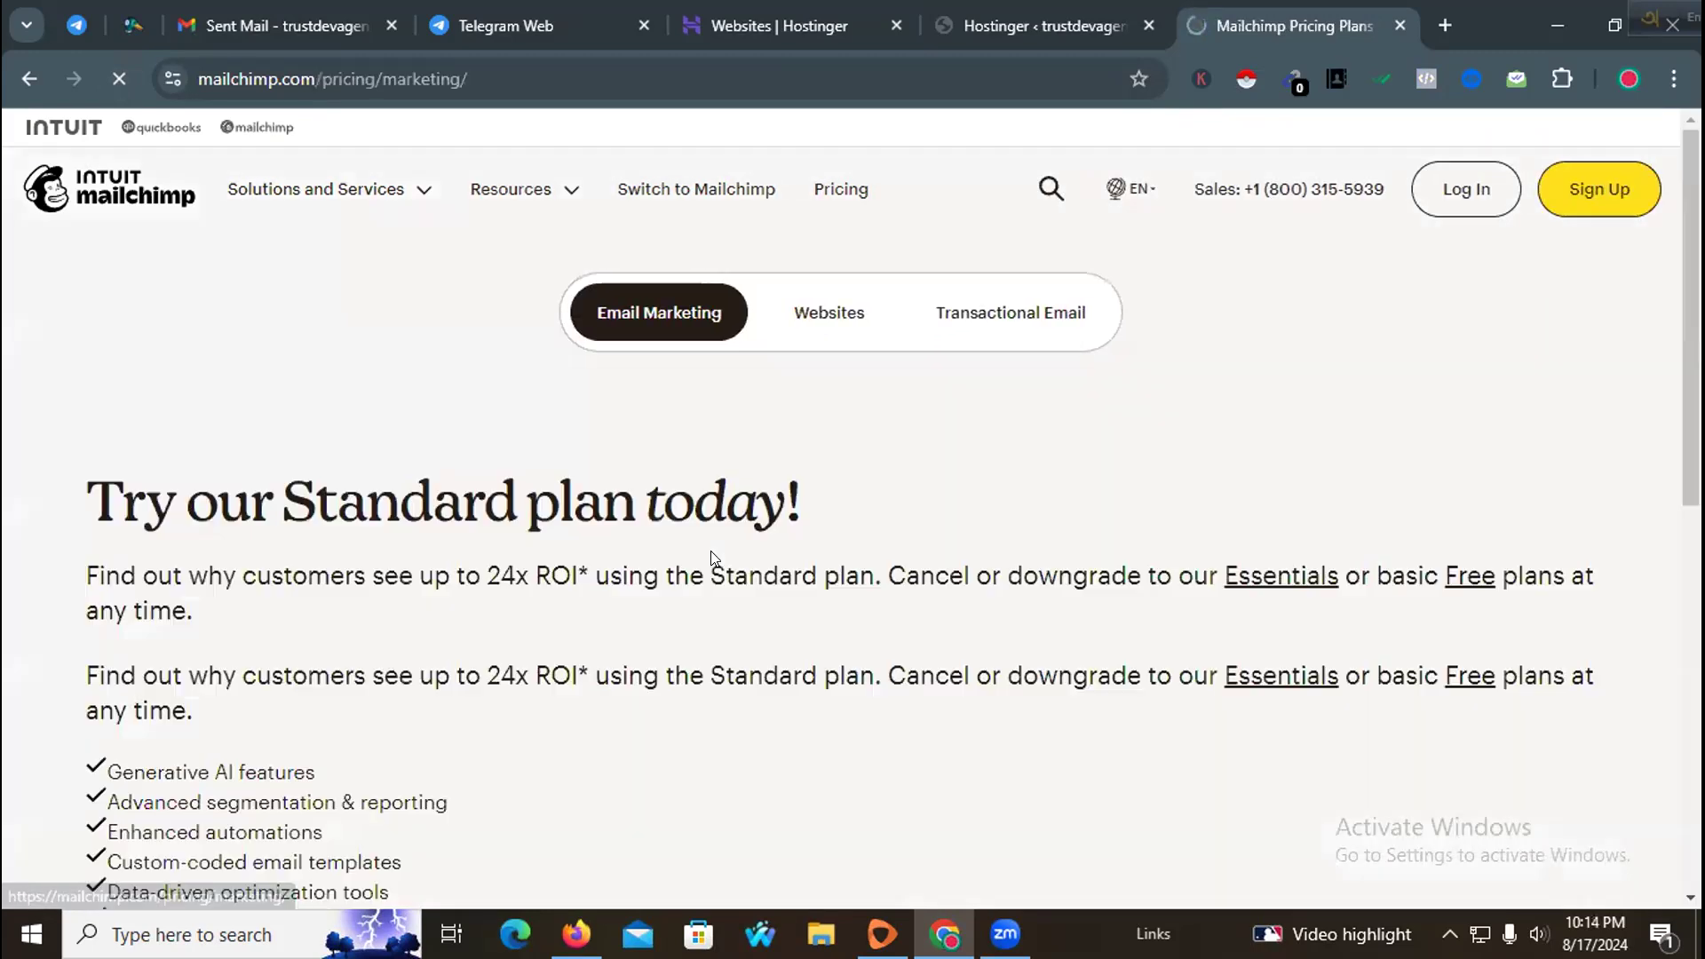
pyautogui.scroll(-3, 807, 460)
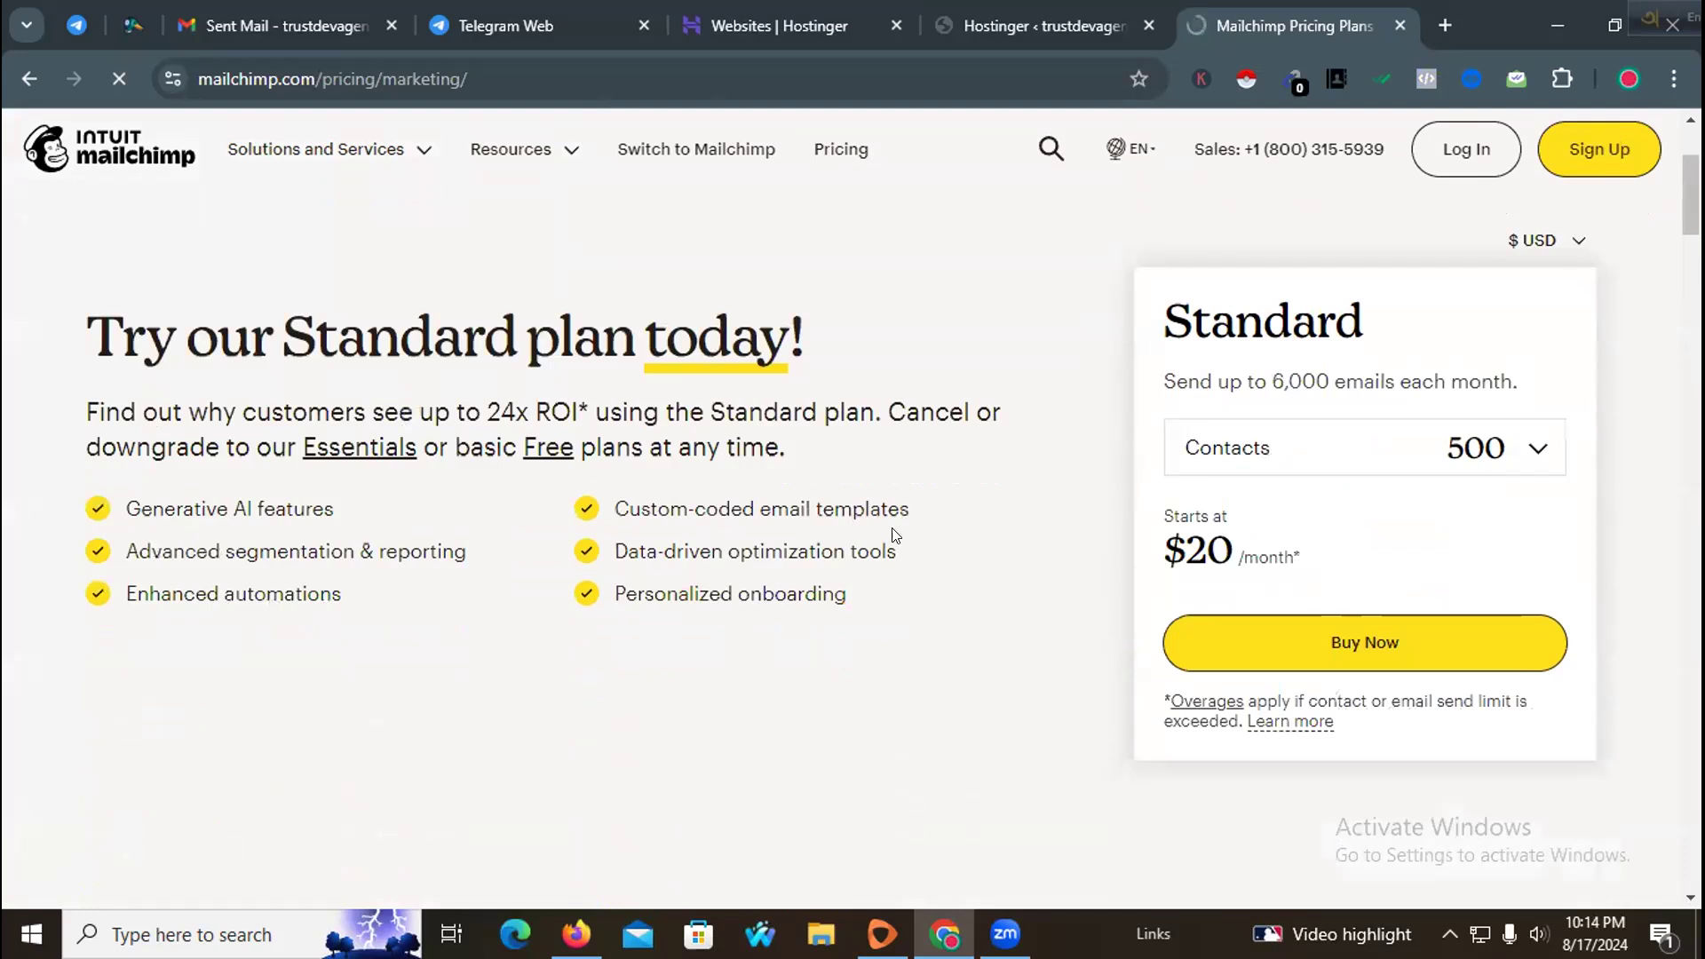
pyautogui.scroll(3, 892, 533)
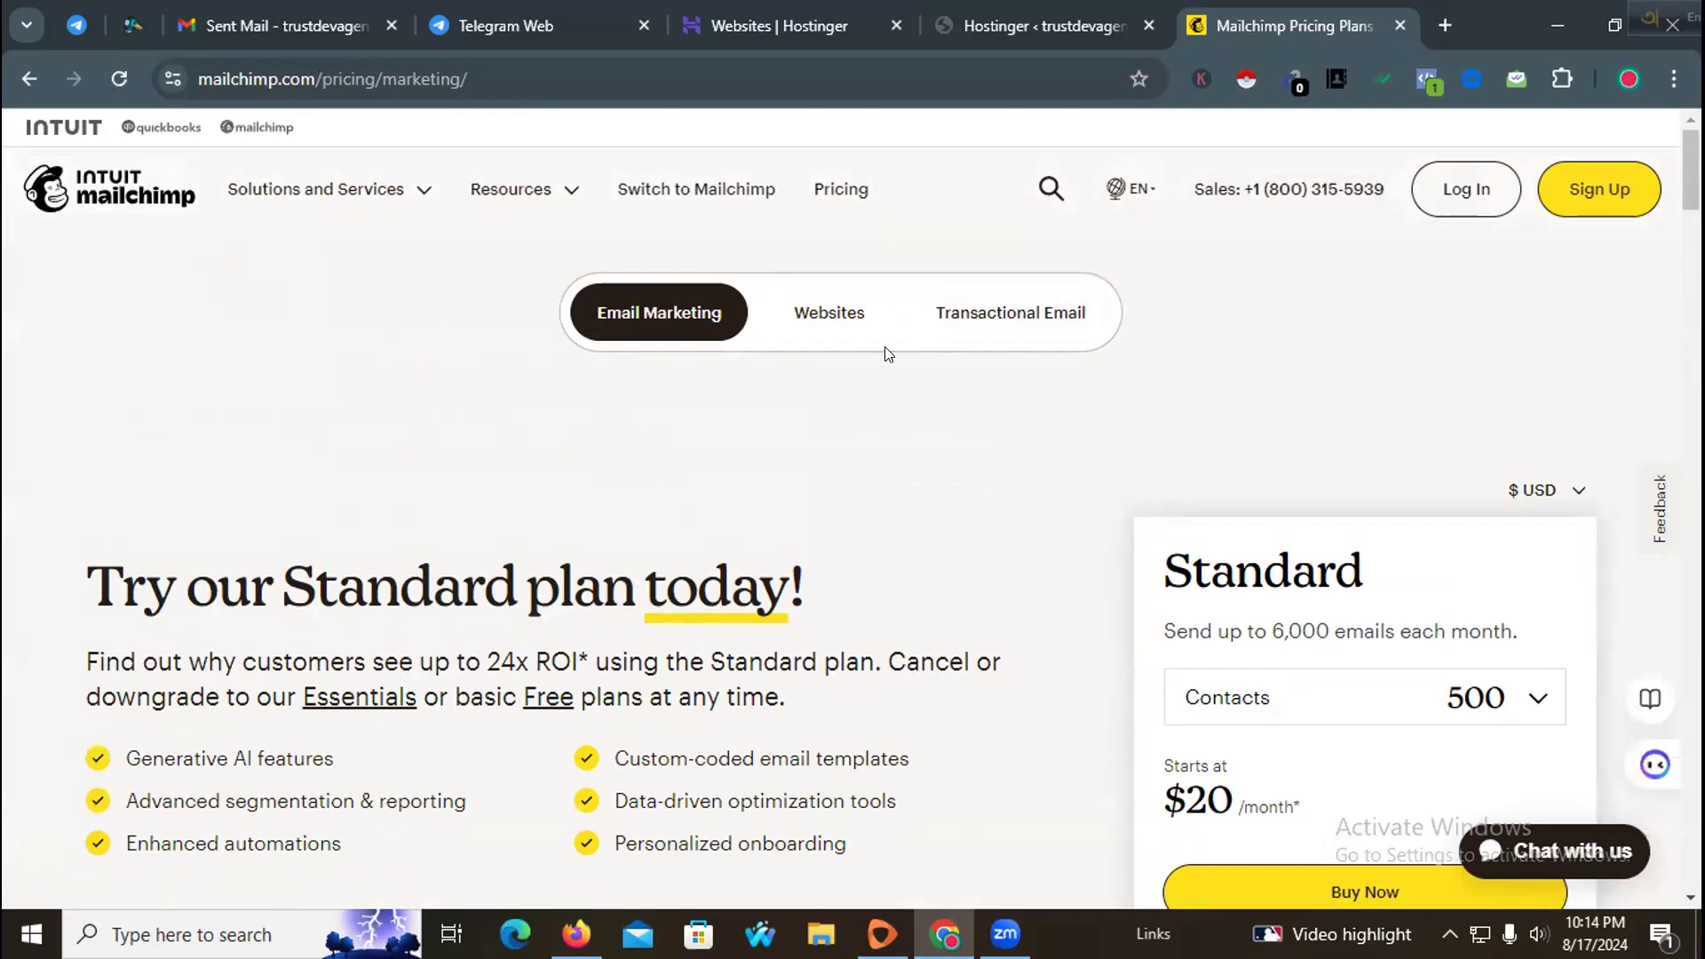
pyautogui.scroll(-10, 892, 509)
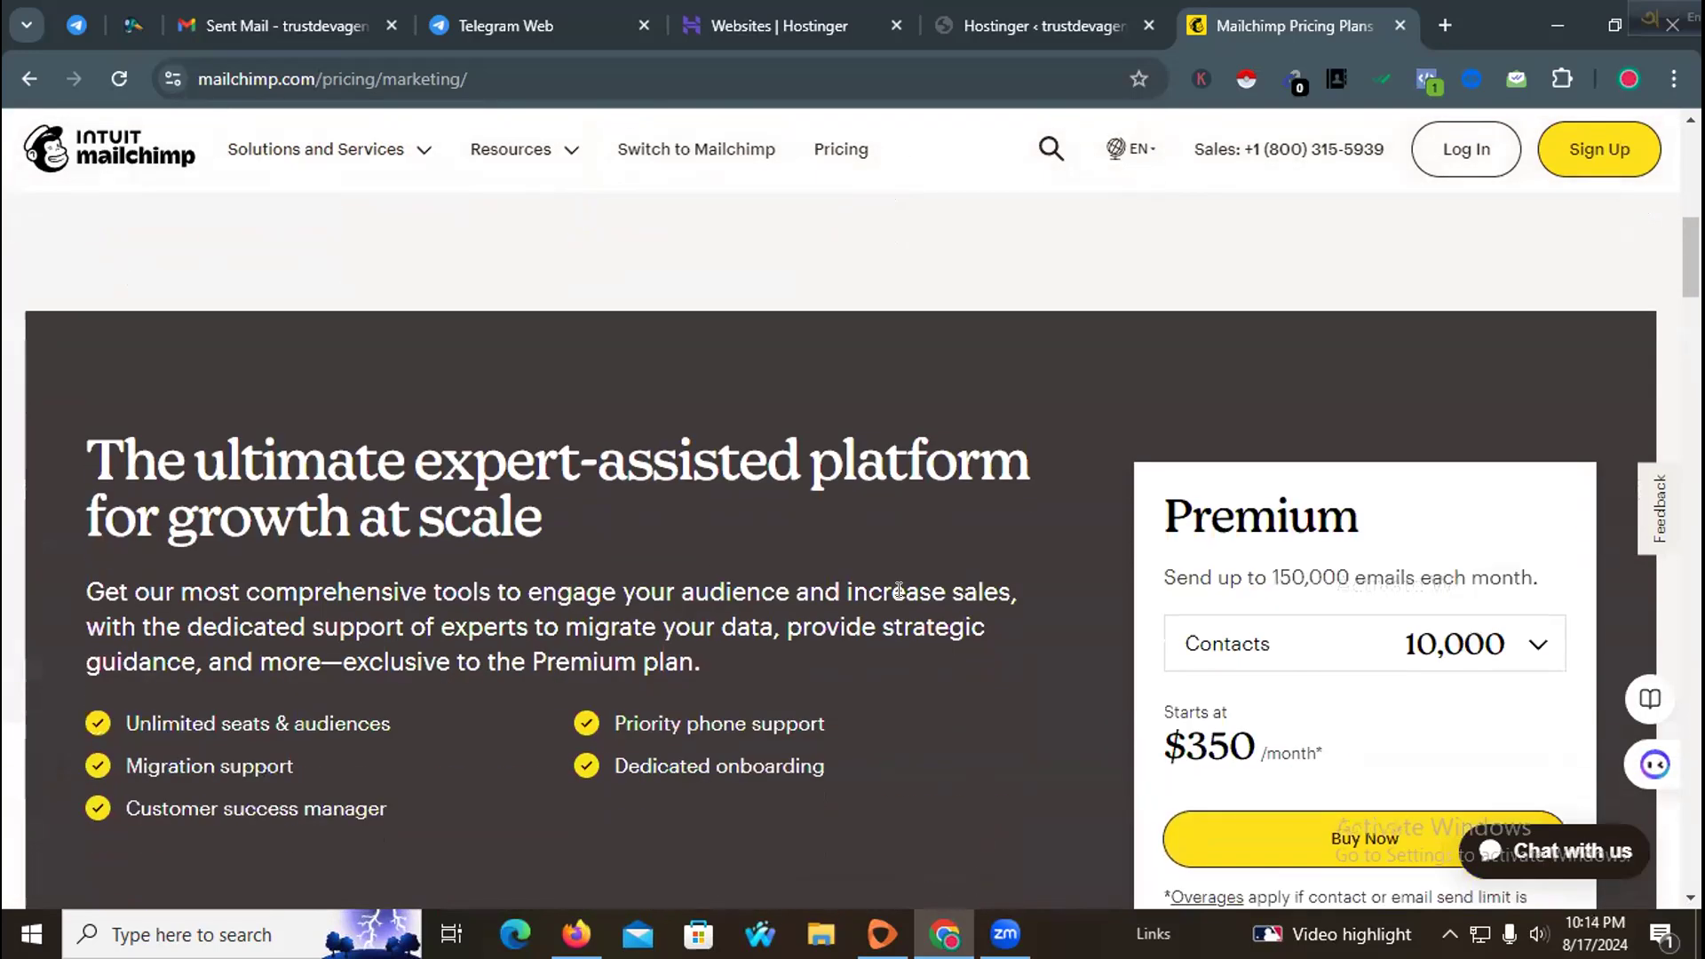
pyautogui.scroll(12, 930, 600)
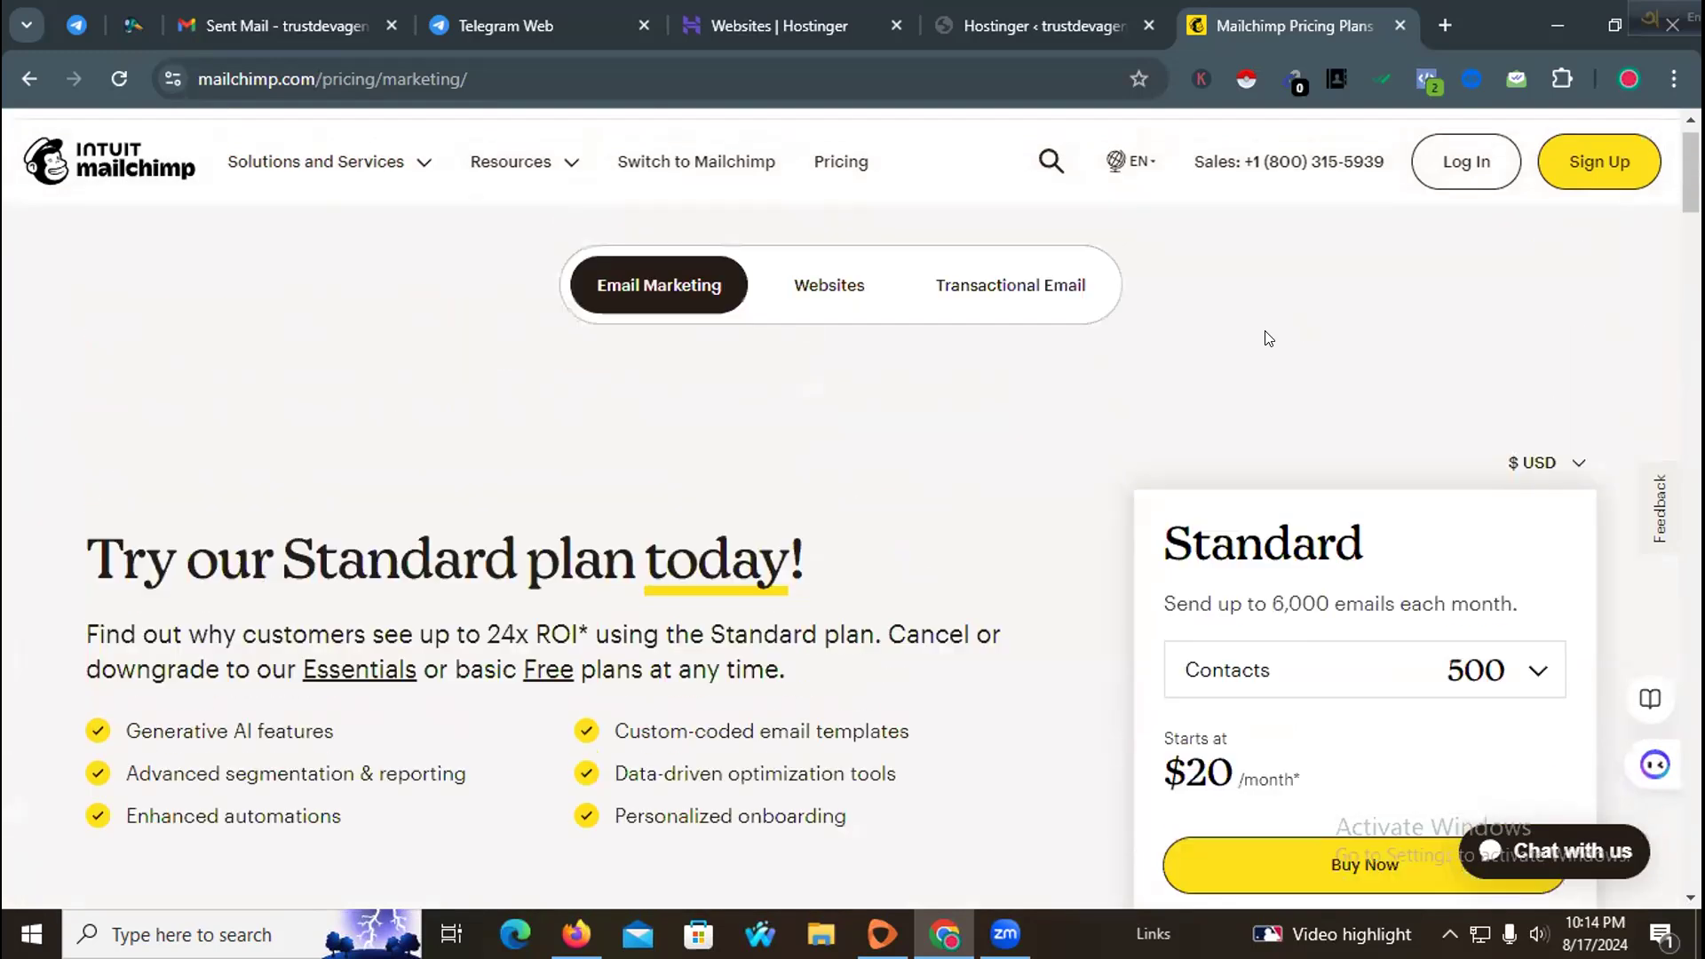
# Step: Reload the pricing page and open the Standard plan's contacts list, closing it without changing the selection
pyautogui.click(1572, 190)
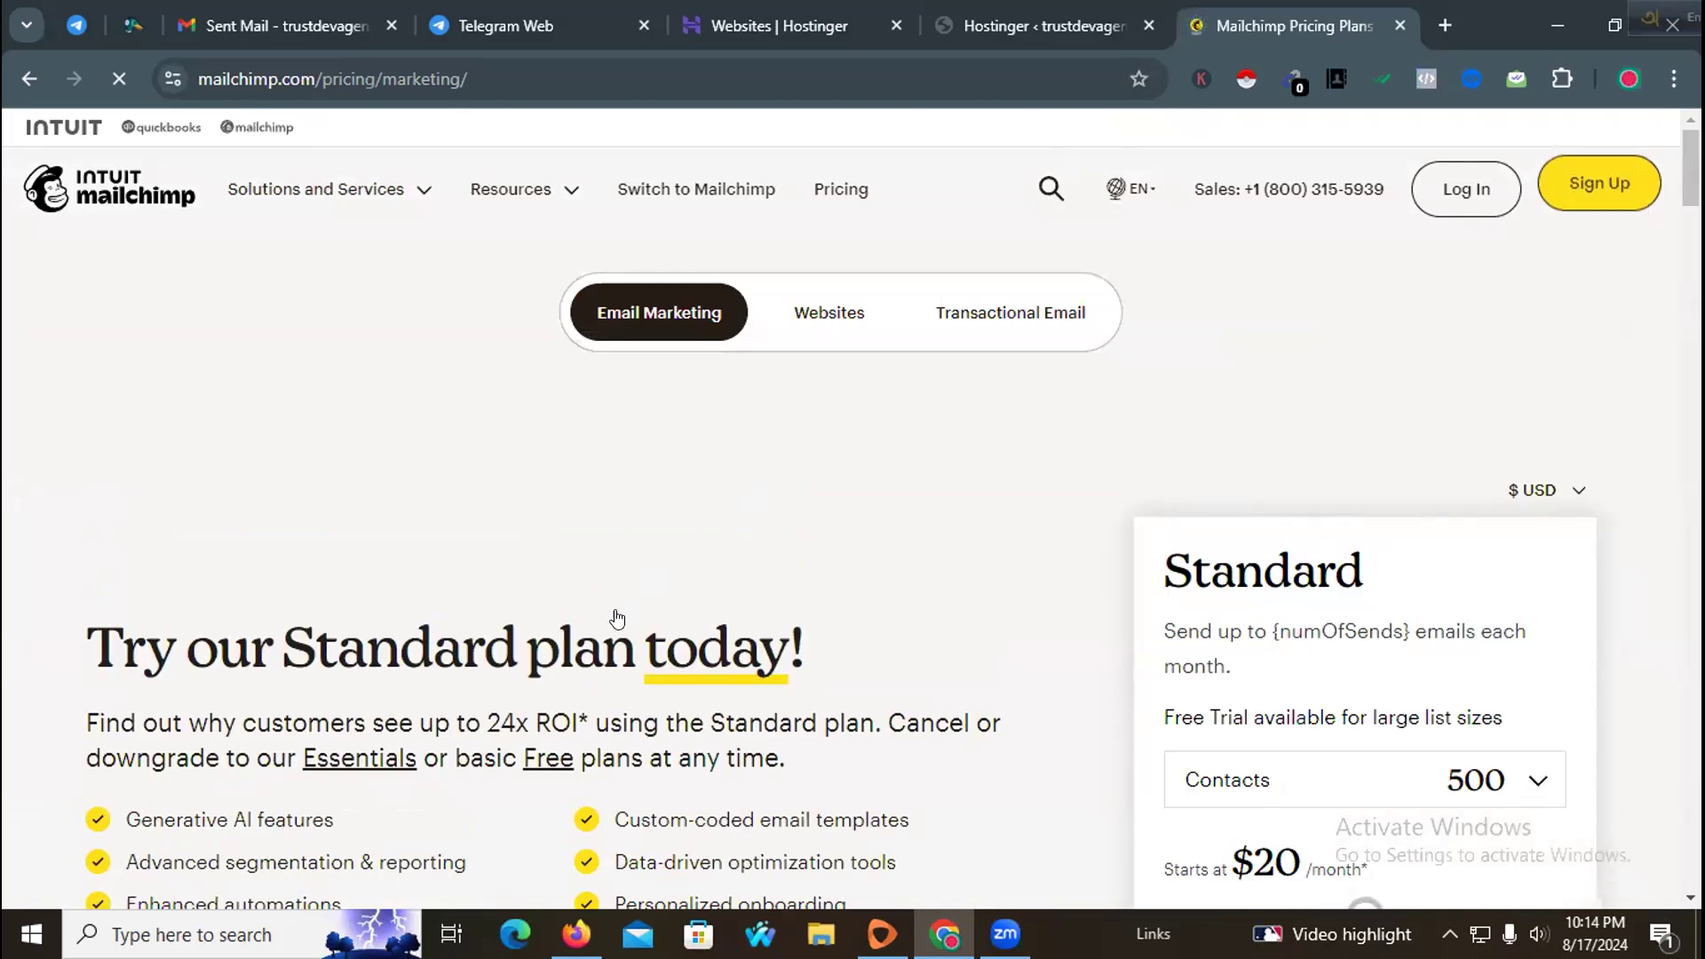
pyautogui.scroll(-4, 626, 607)
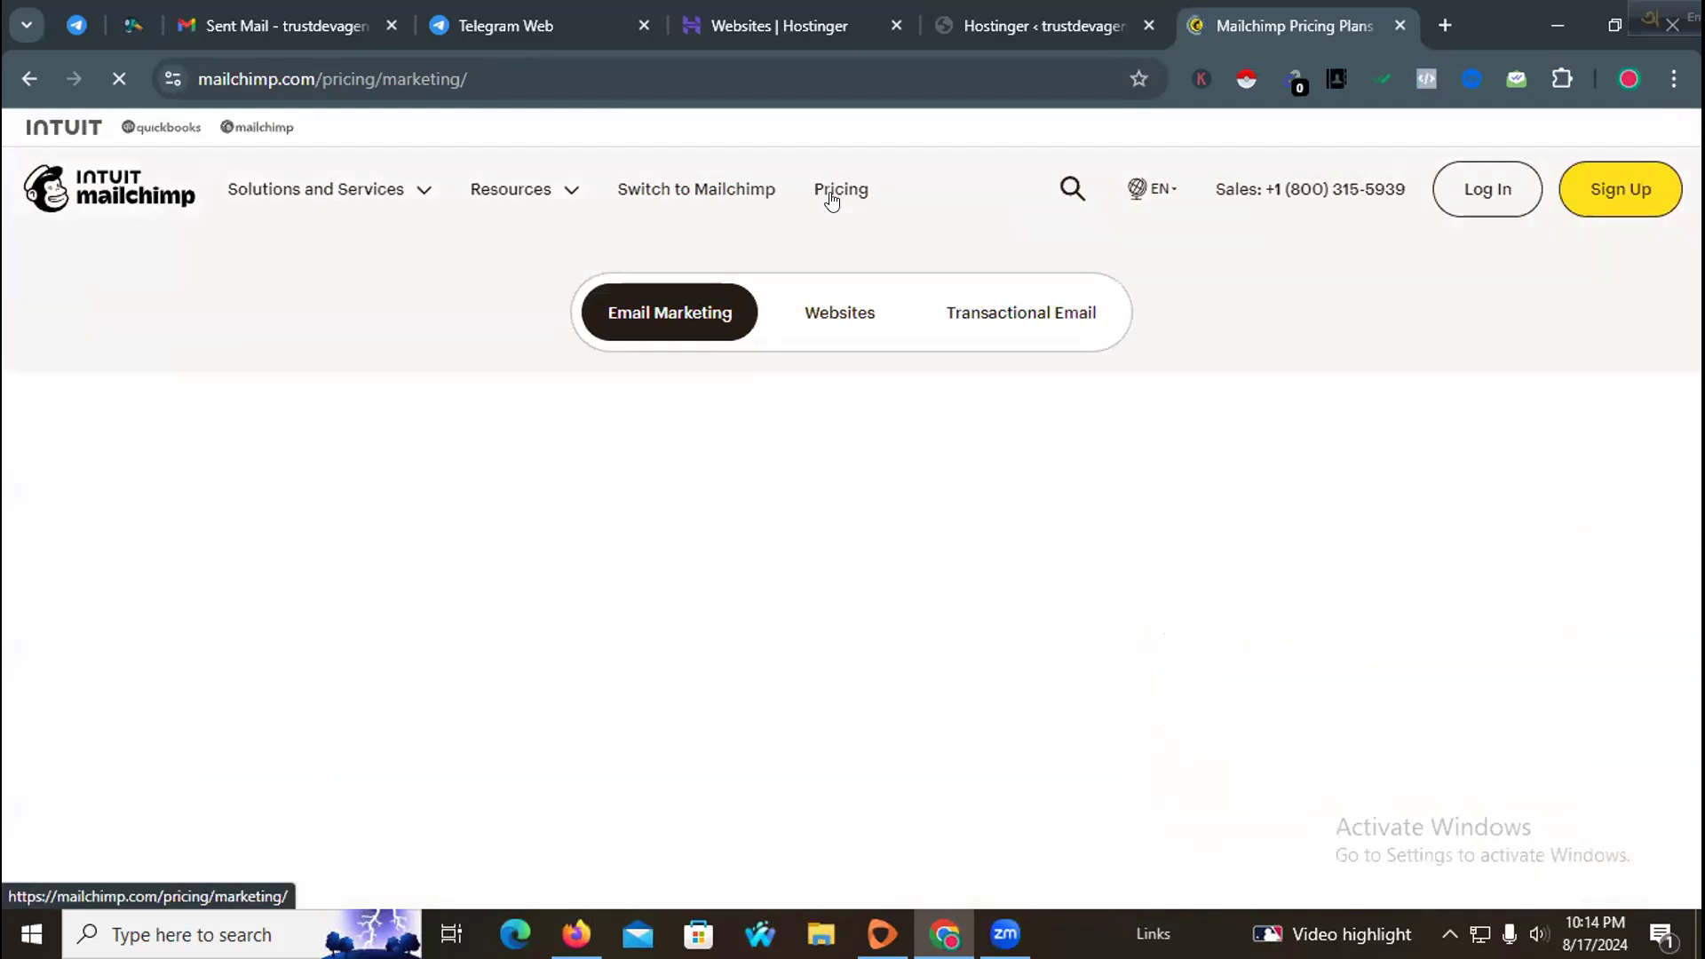
pyautogui.scroll(-3, 718, 435)
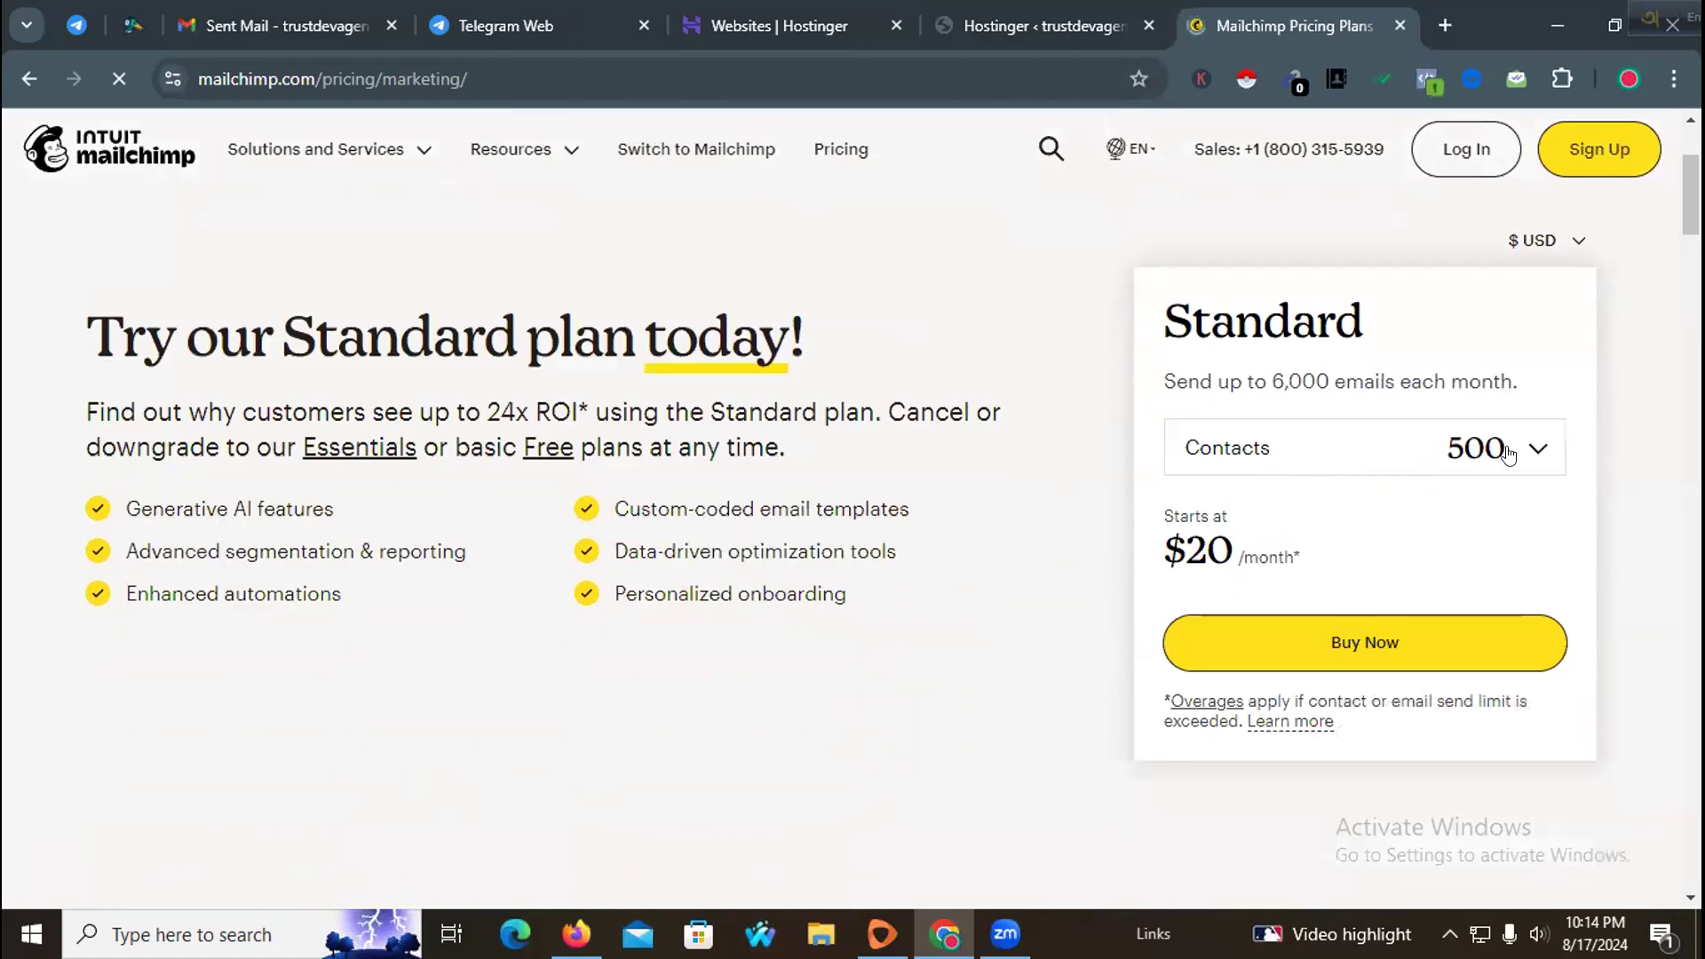
pyautogui.click(1508, 453)
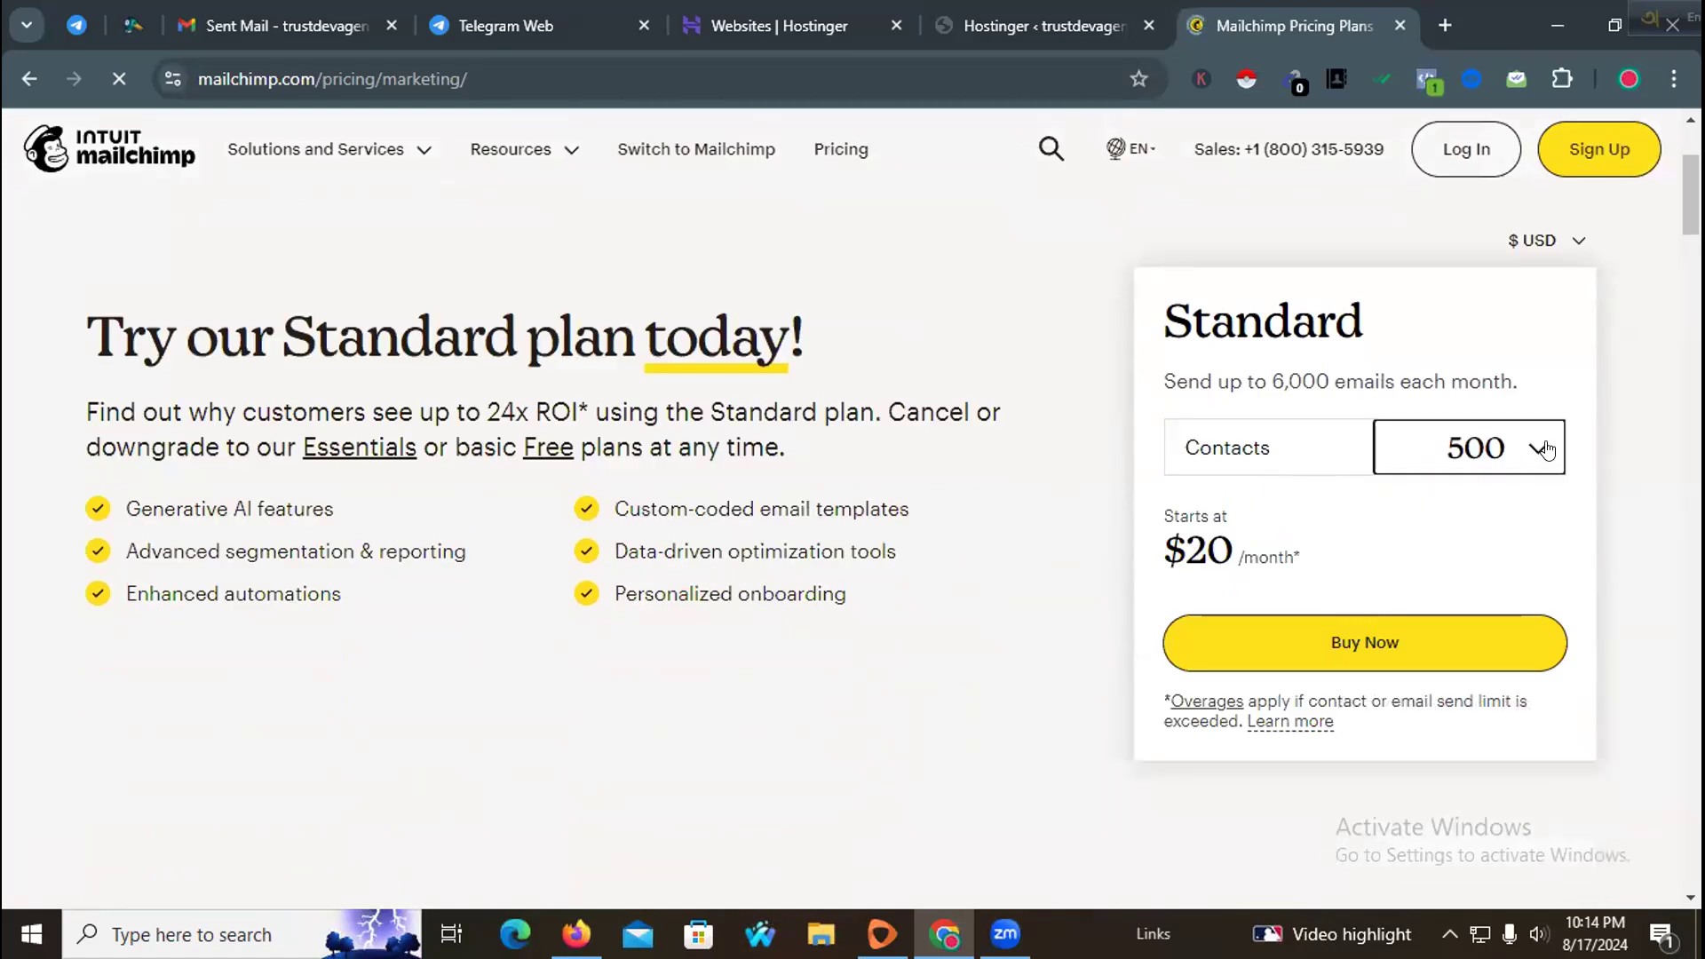
pyautogui.click(1315, 439)
# Step: Examine the plan comparison table of Premium, Standard, Essentials and Free features on the pricing page
pyautogui.scroll(3, 931, 516)
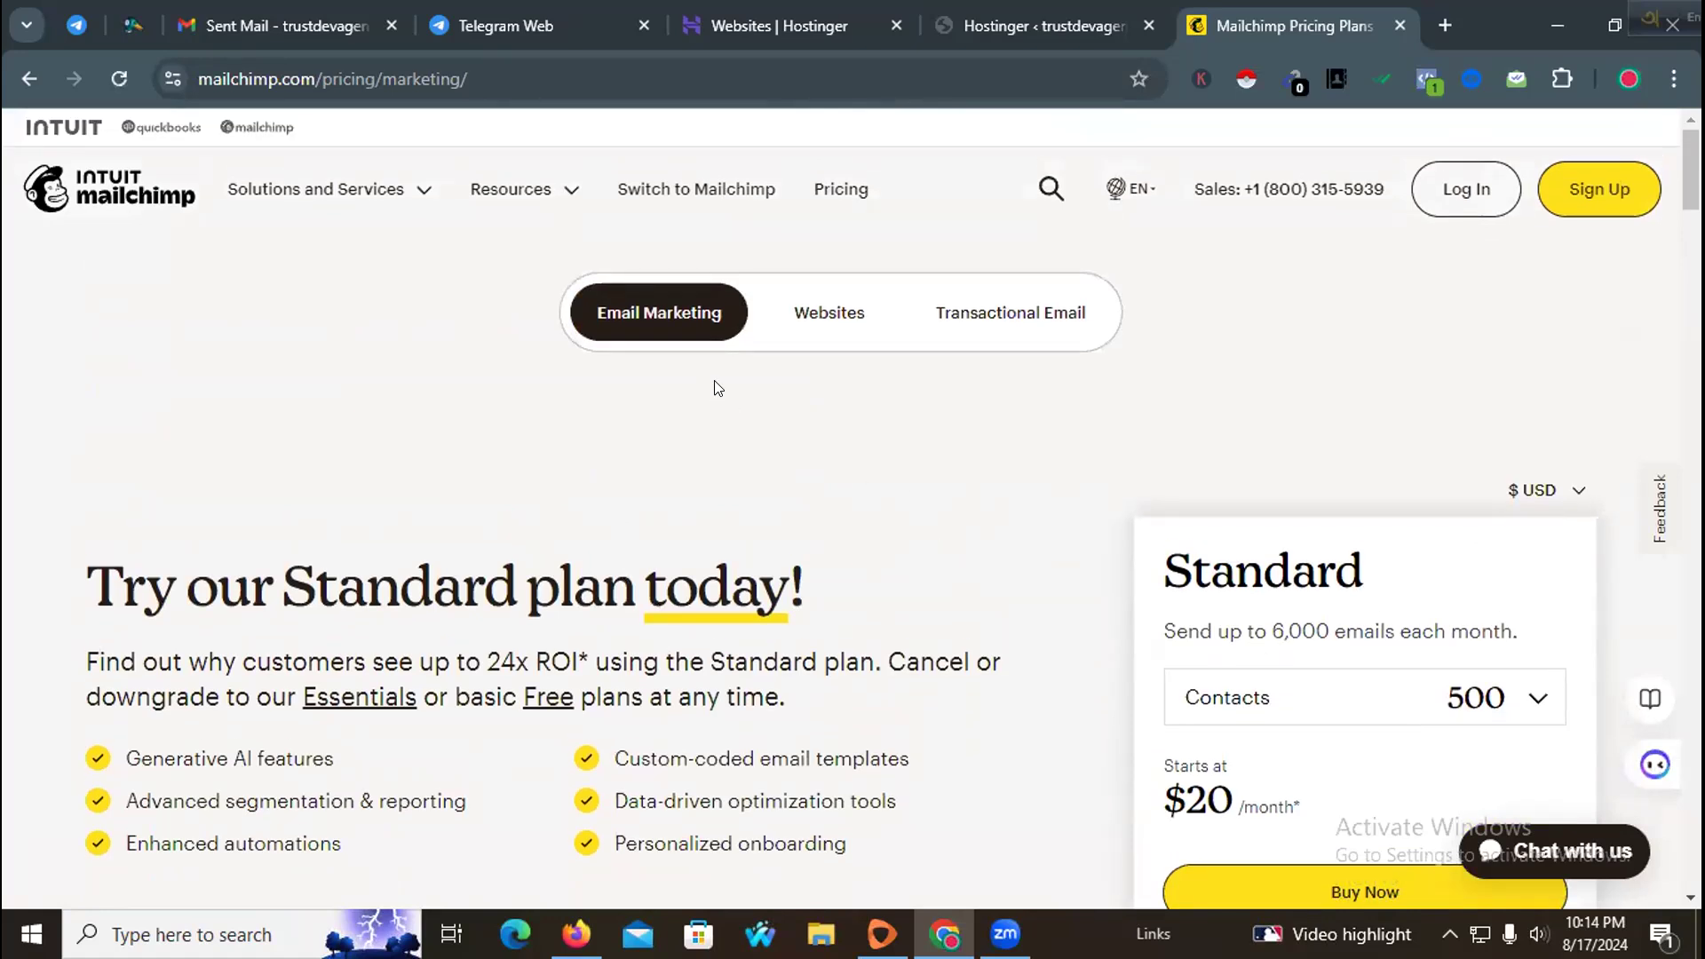
pyautogui.scroll(-15, 1068, 413)
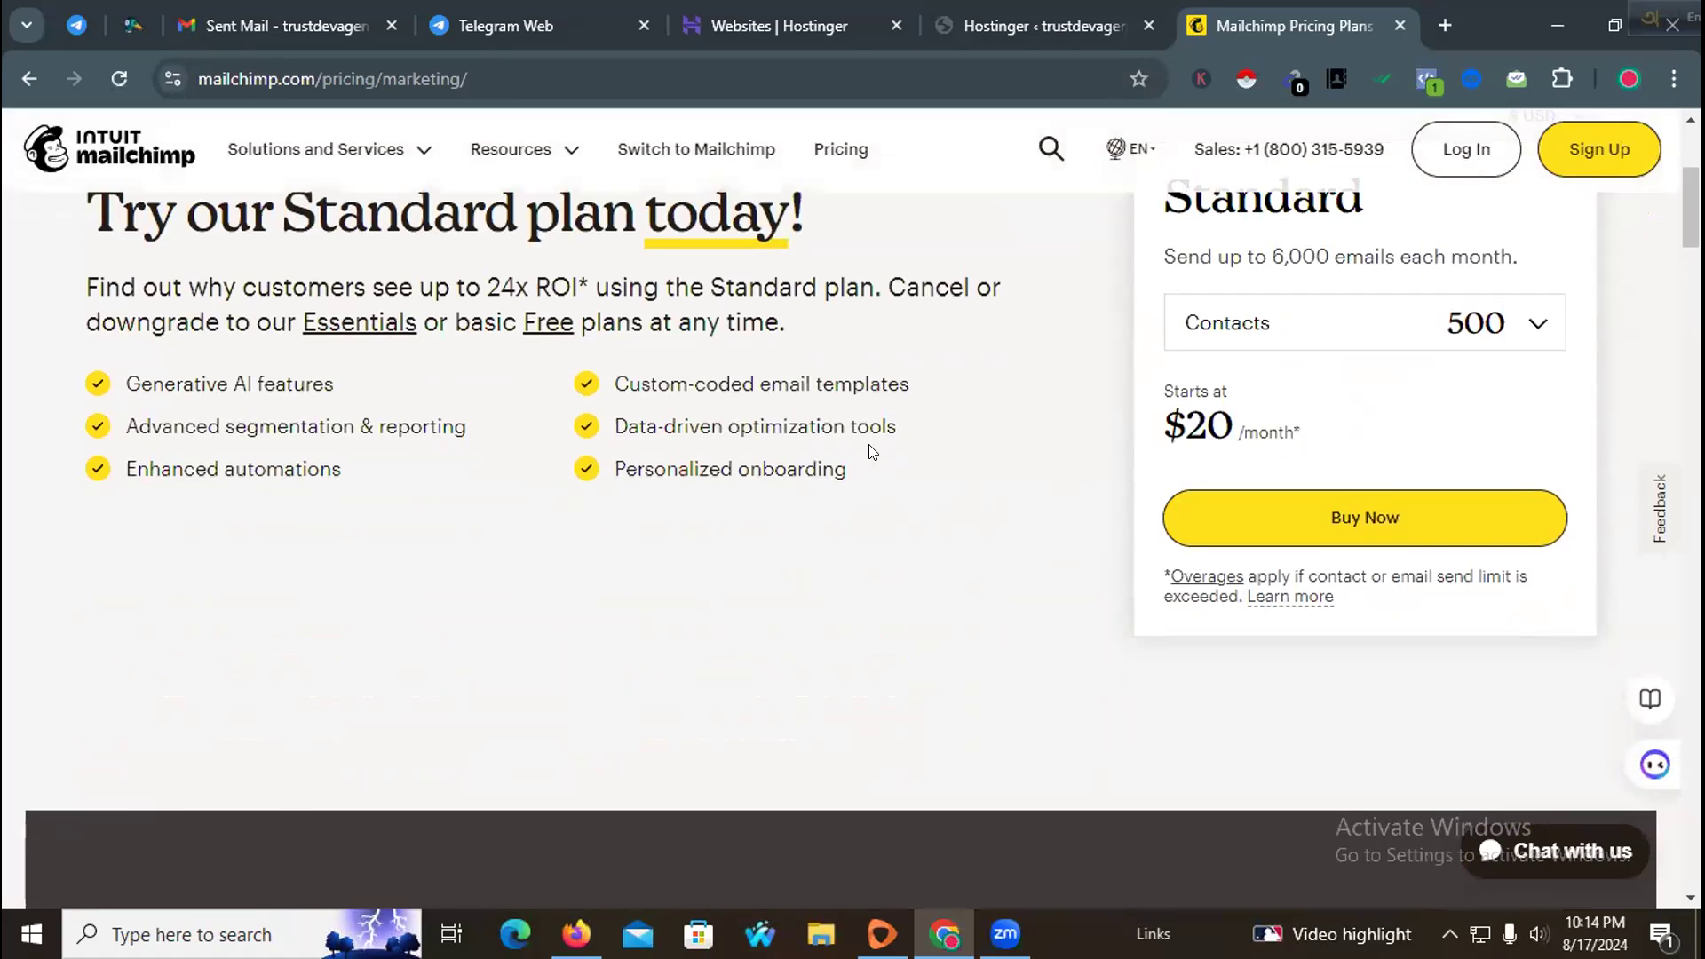
pyautogui.scroll(4, 833, 453)
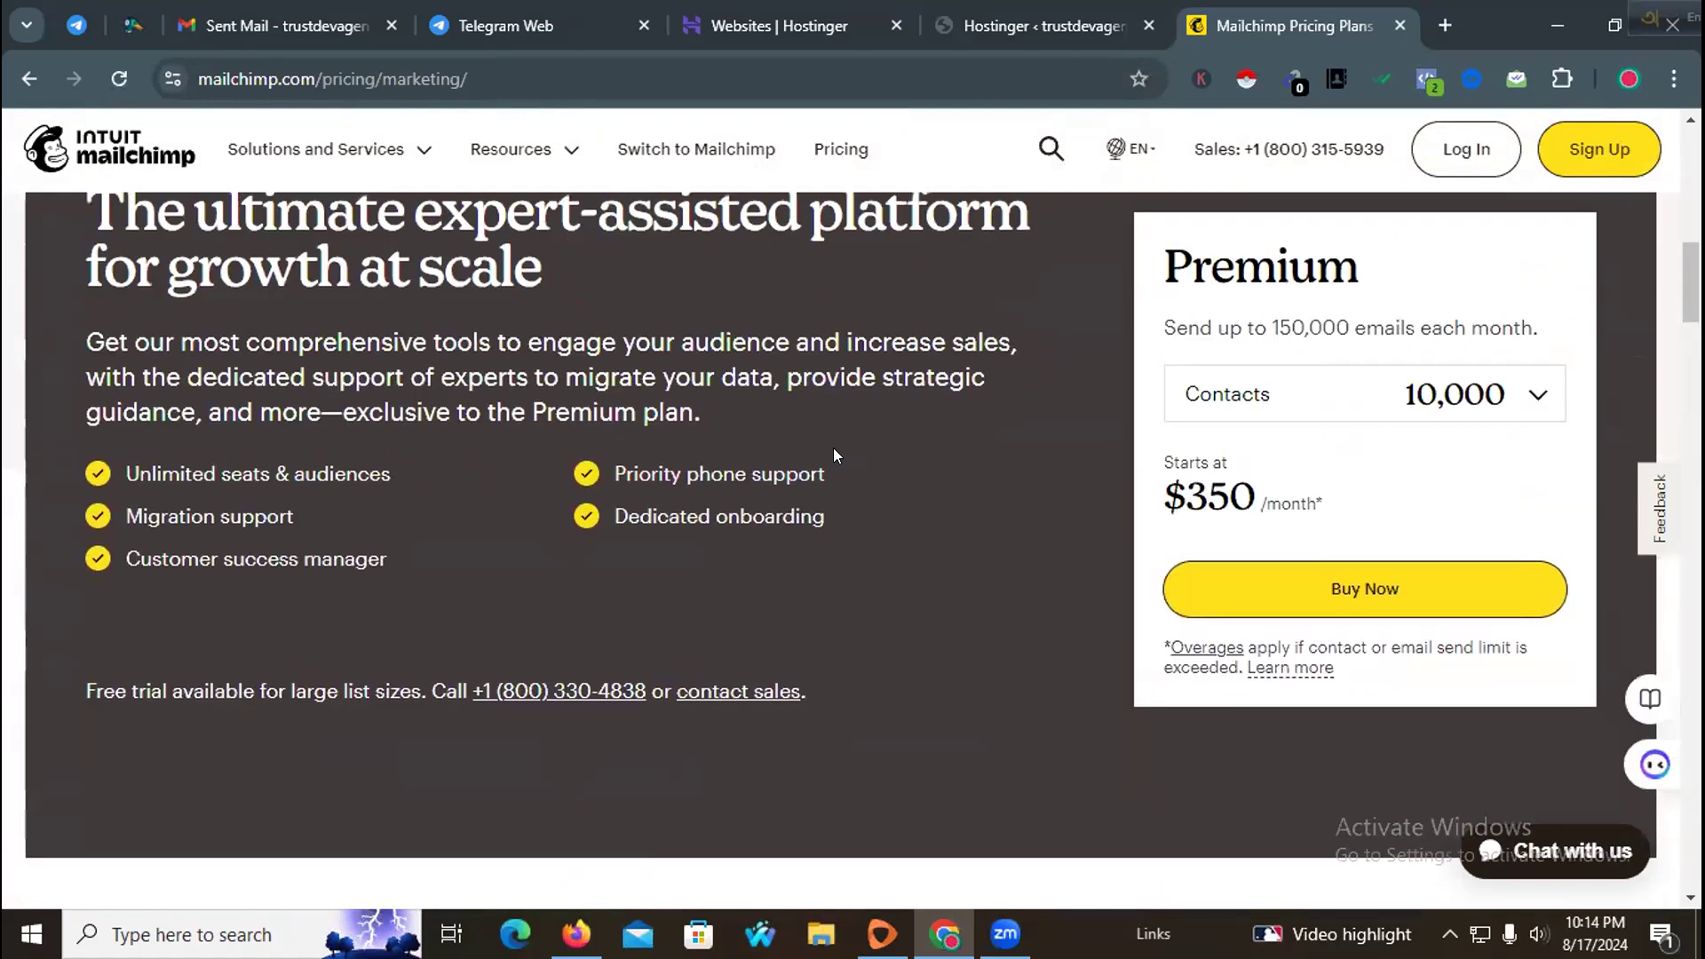
pyautogui.scroll(-12, 833, 453)
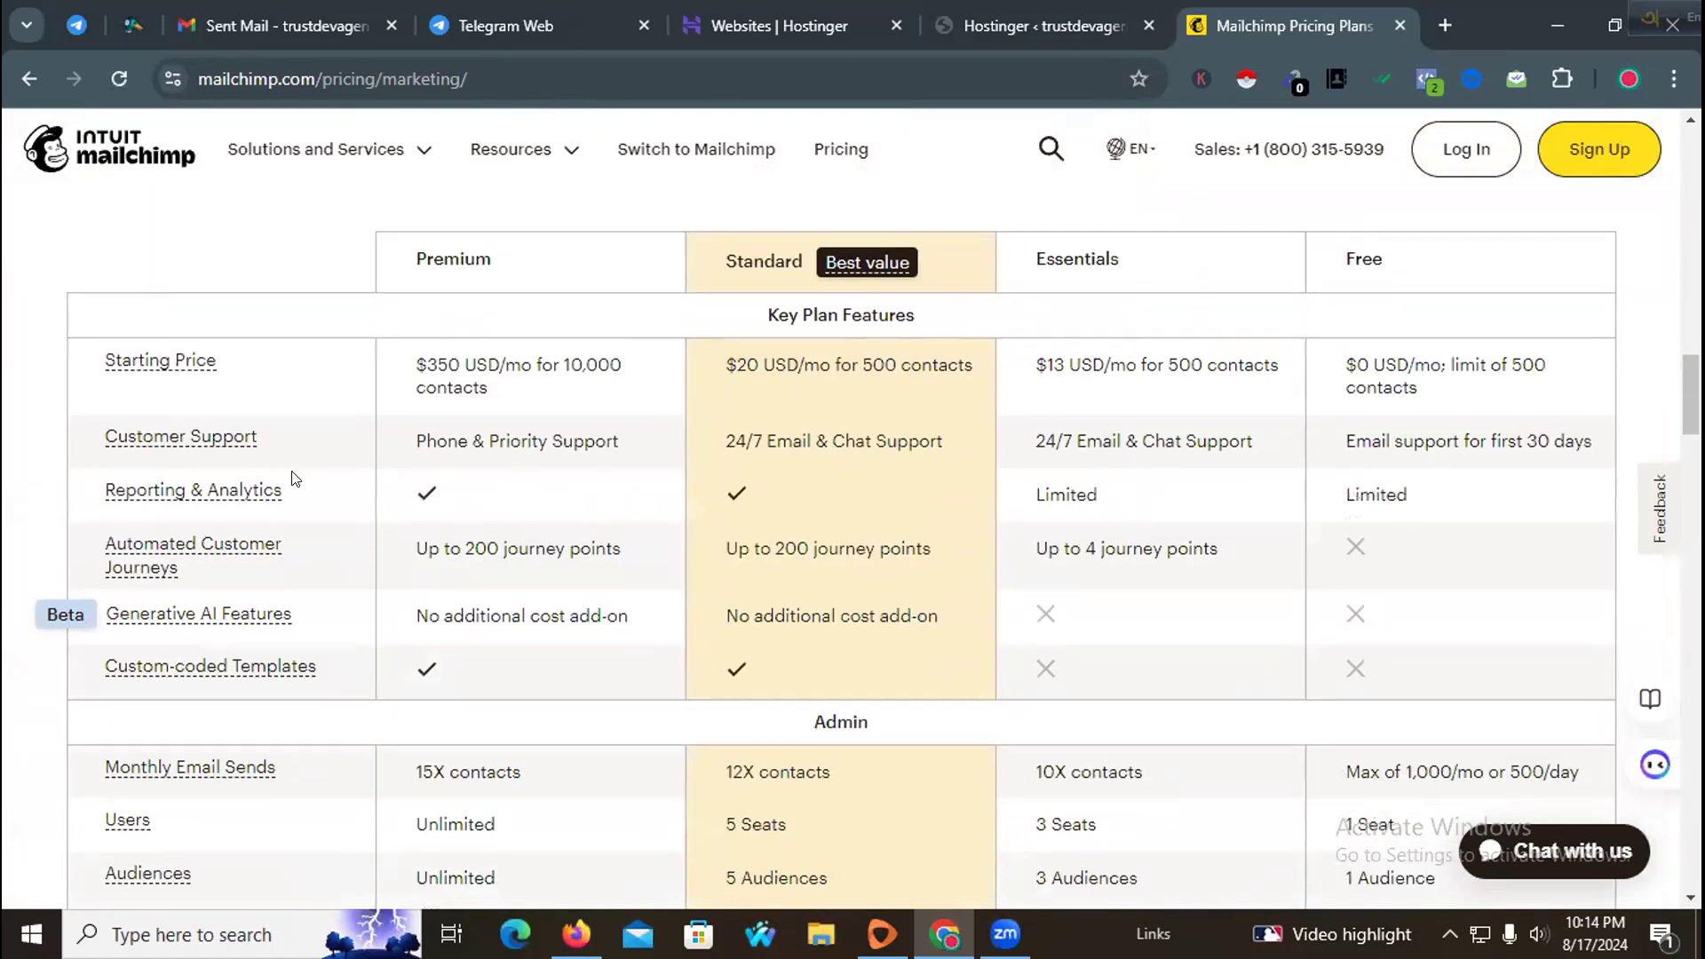
pyautogui.scroll(-8, 296, 479)
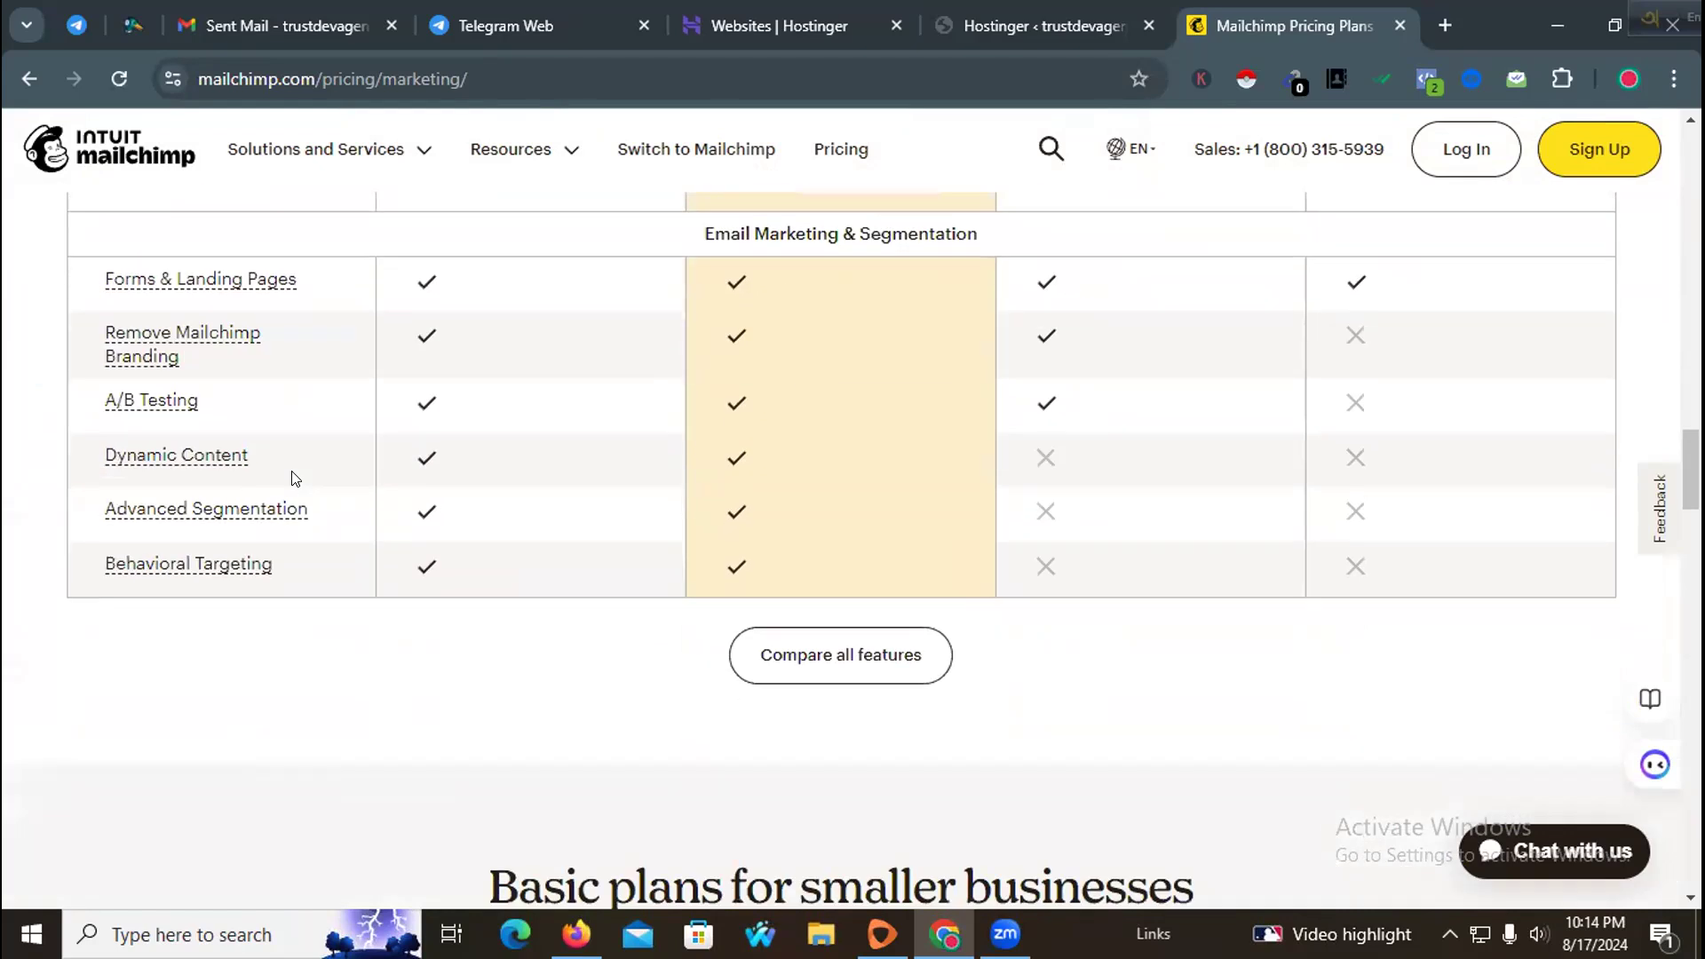
pyautogui.scroll(10, 296, 479)
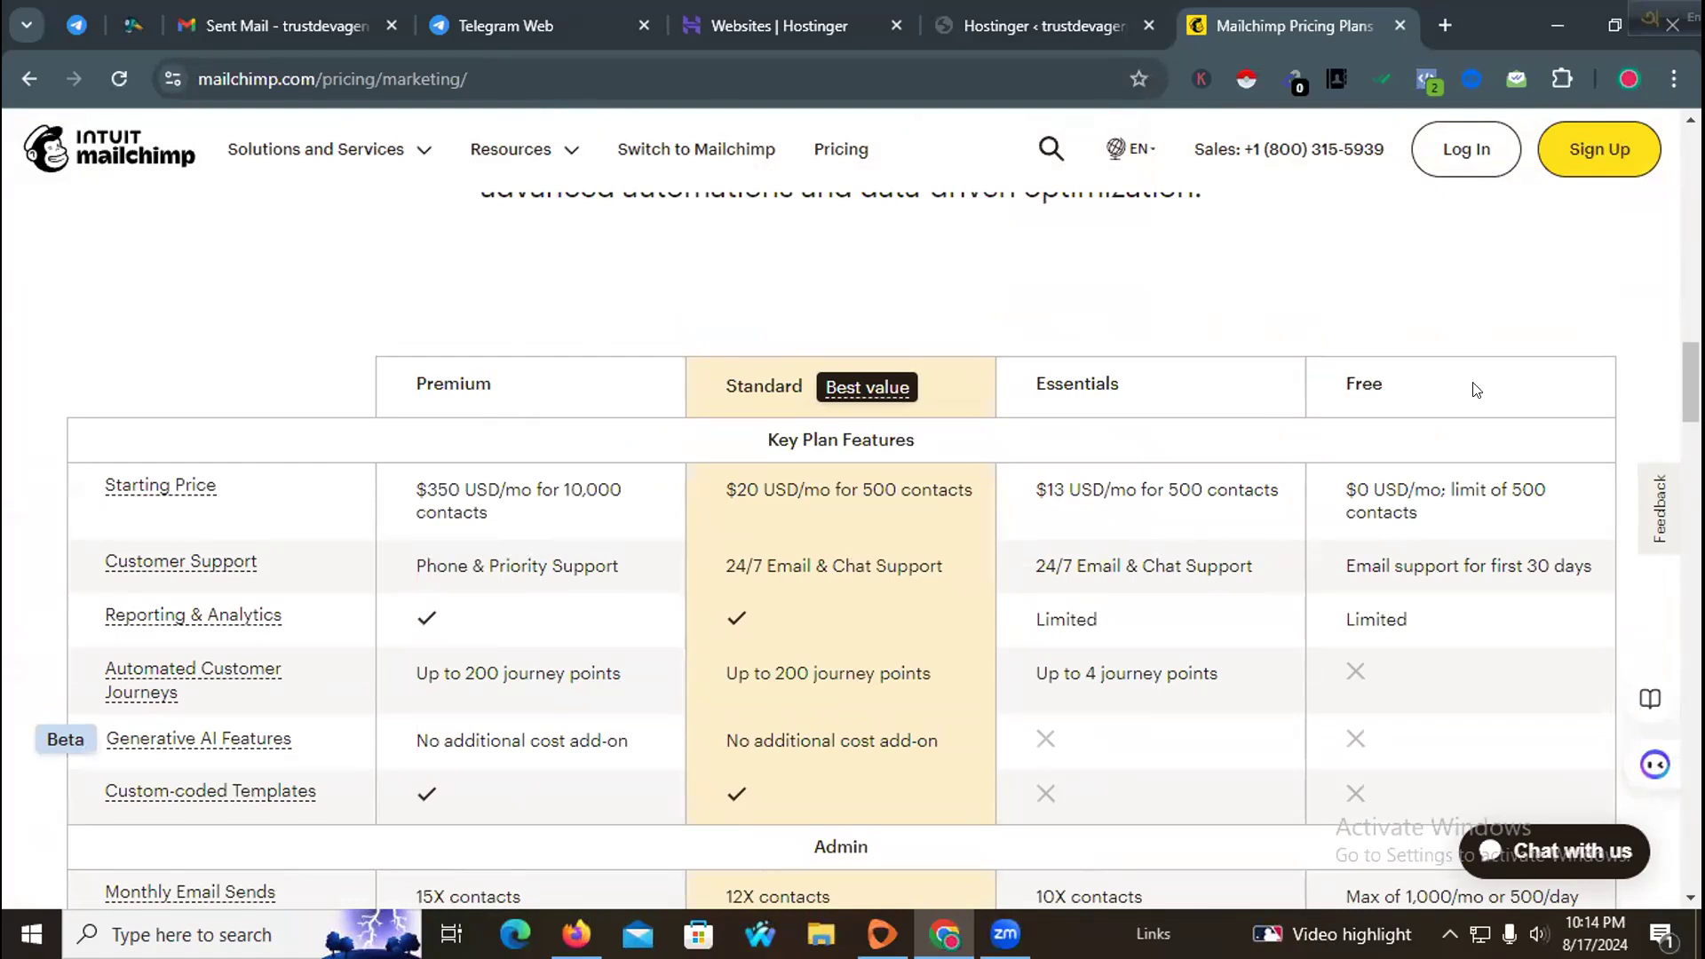
pyautogui.scroll(-12, 1476, 391)
pyautogui.scroll(12, 1470, 355)
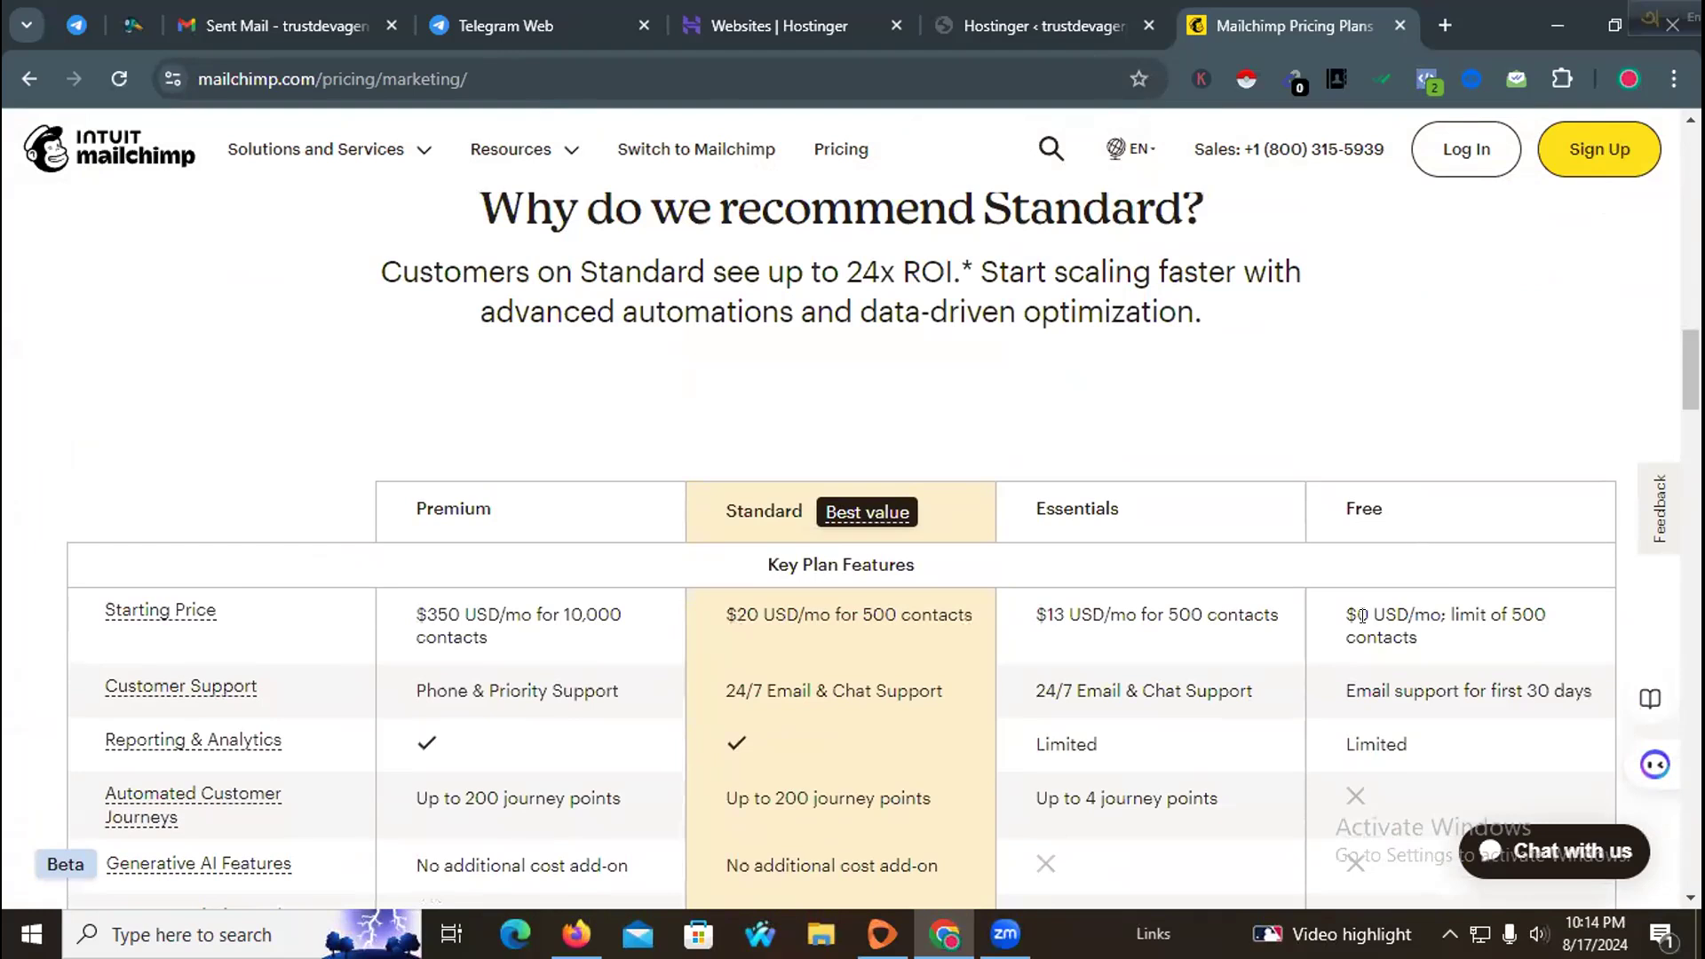
pyautogui.moveTo(1350, 613); pyautogui.dragTo(1628, 598)
pyautogui.click(1455, 499)
pyautogui.scroll(-4, 1436, 499)
pyautogui.scroll(4, 1436, 499)
# Step: Copy the pricing page's URL from the address bar
pyautogui.click(503, 73)
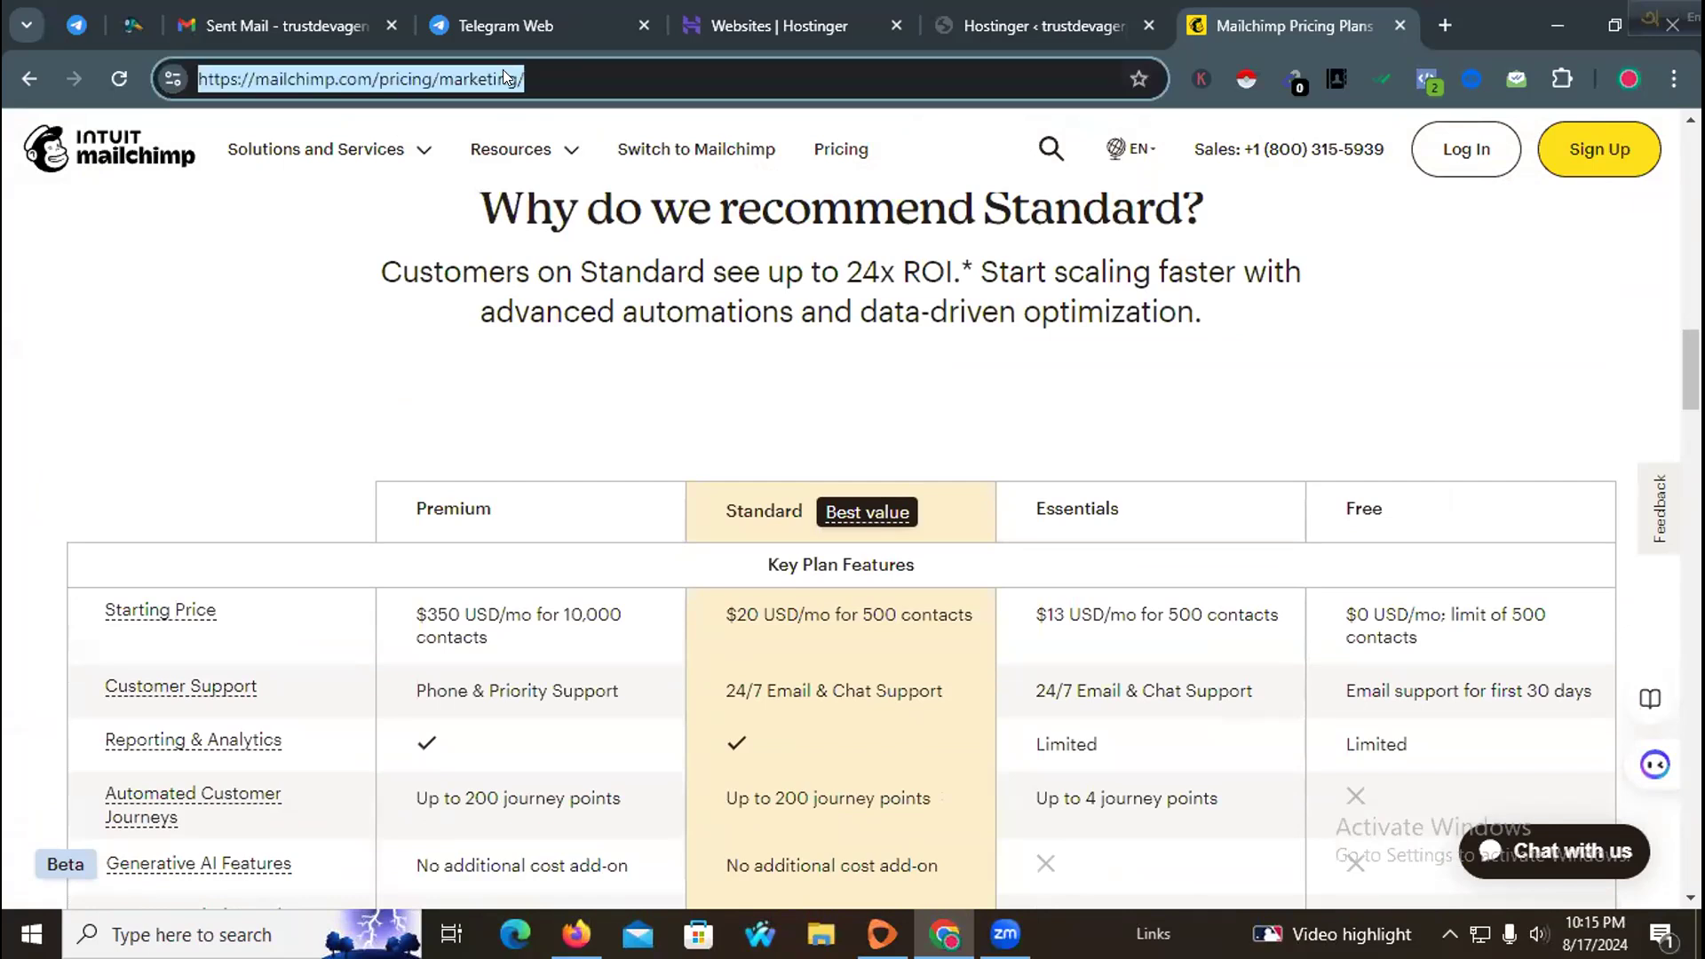
pyautogui.rightClick(503, 71)
pyautogui.click(604, 308)
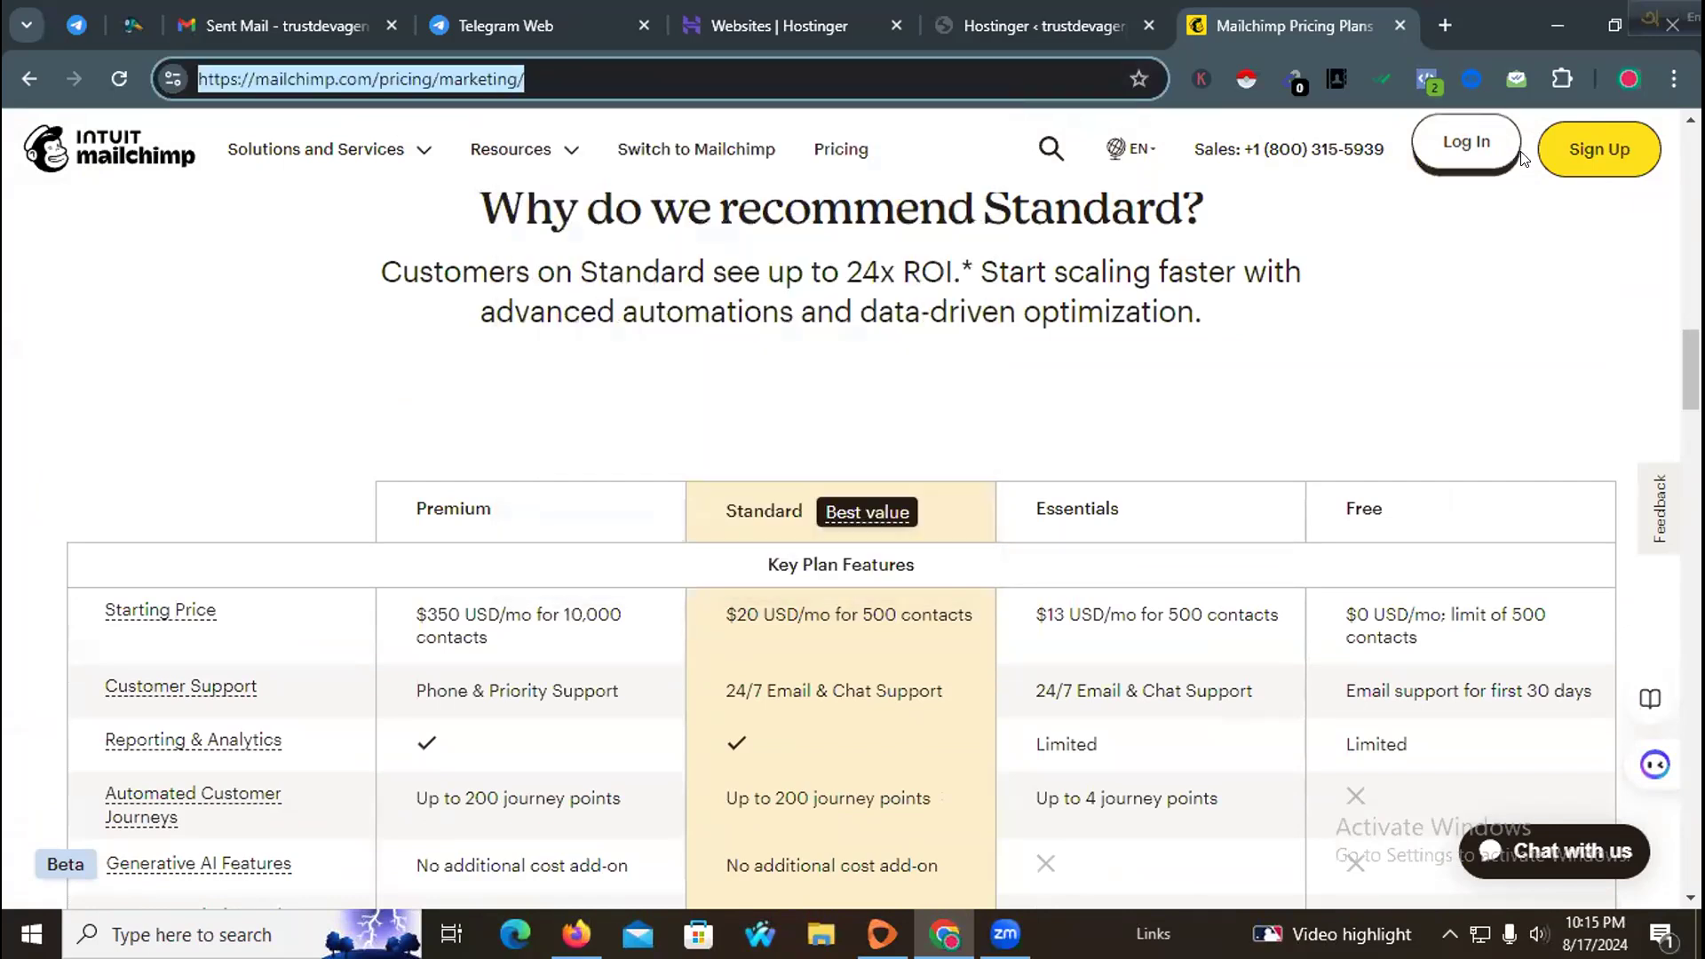
# Step: Switch to a different Chrome work profile from the profile menu
pyautogui.click(1629, 78)
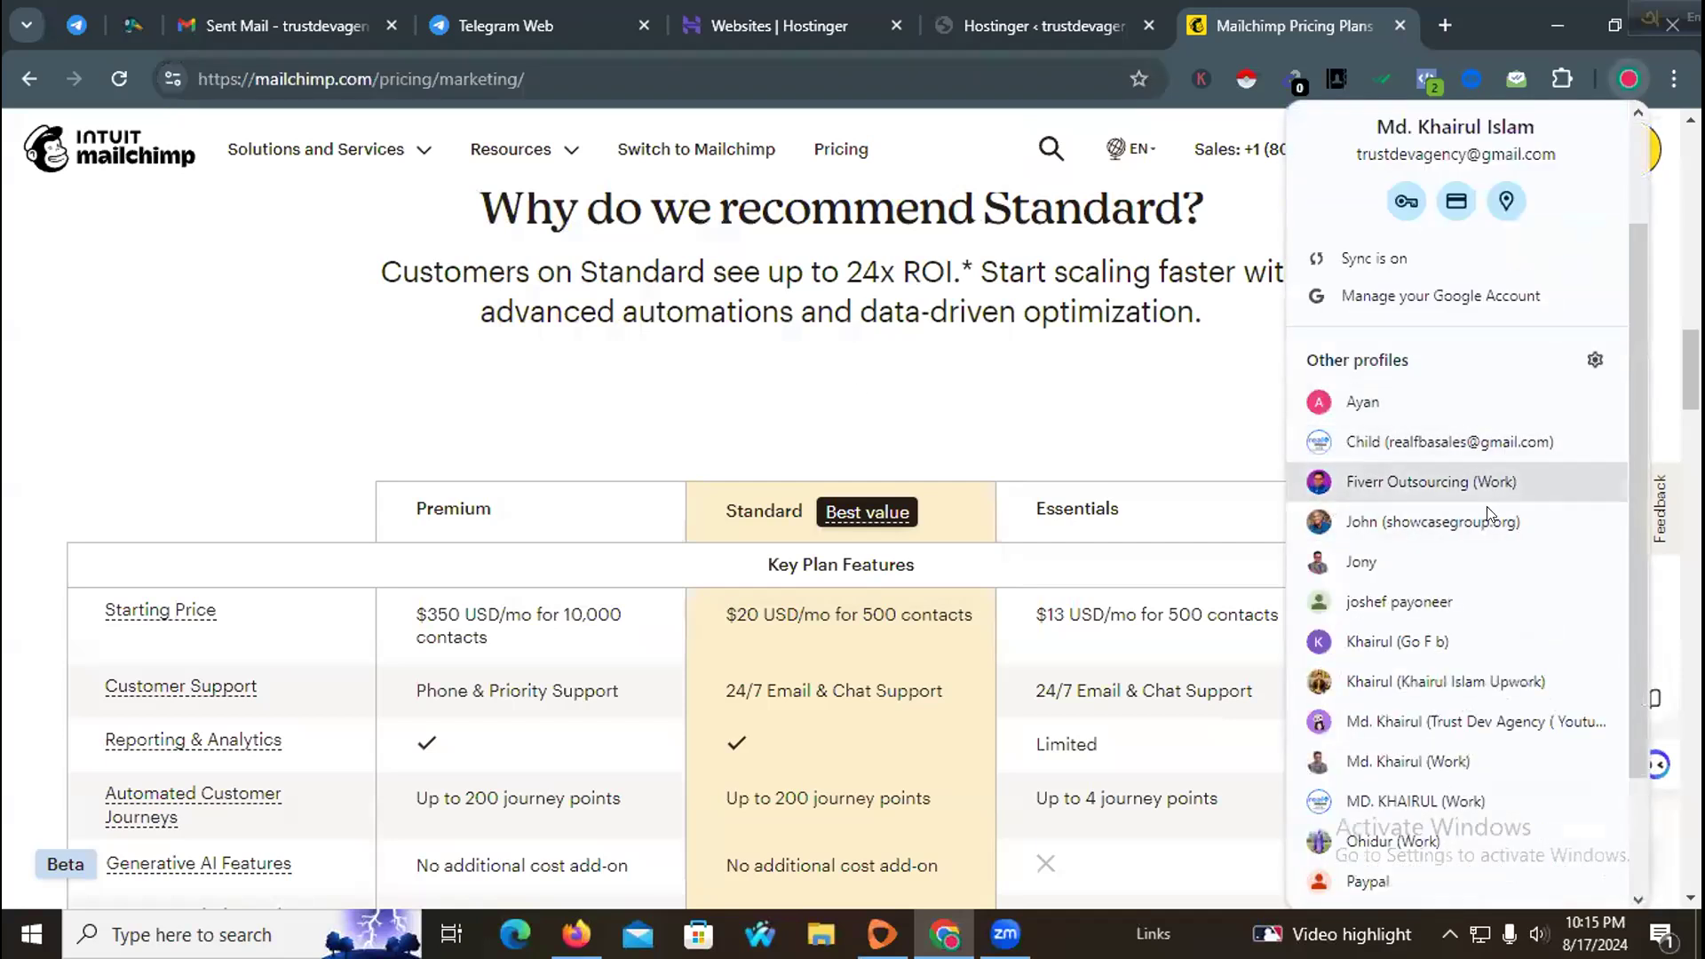
pyautogui.scroll(-2, 1457, 569)
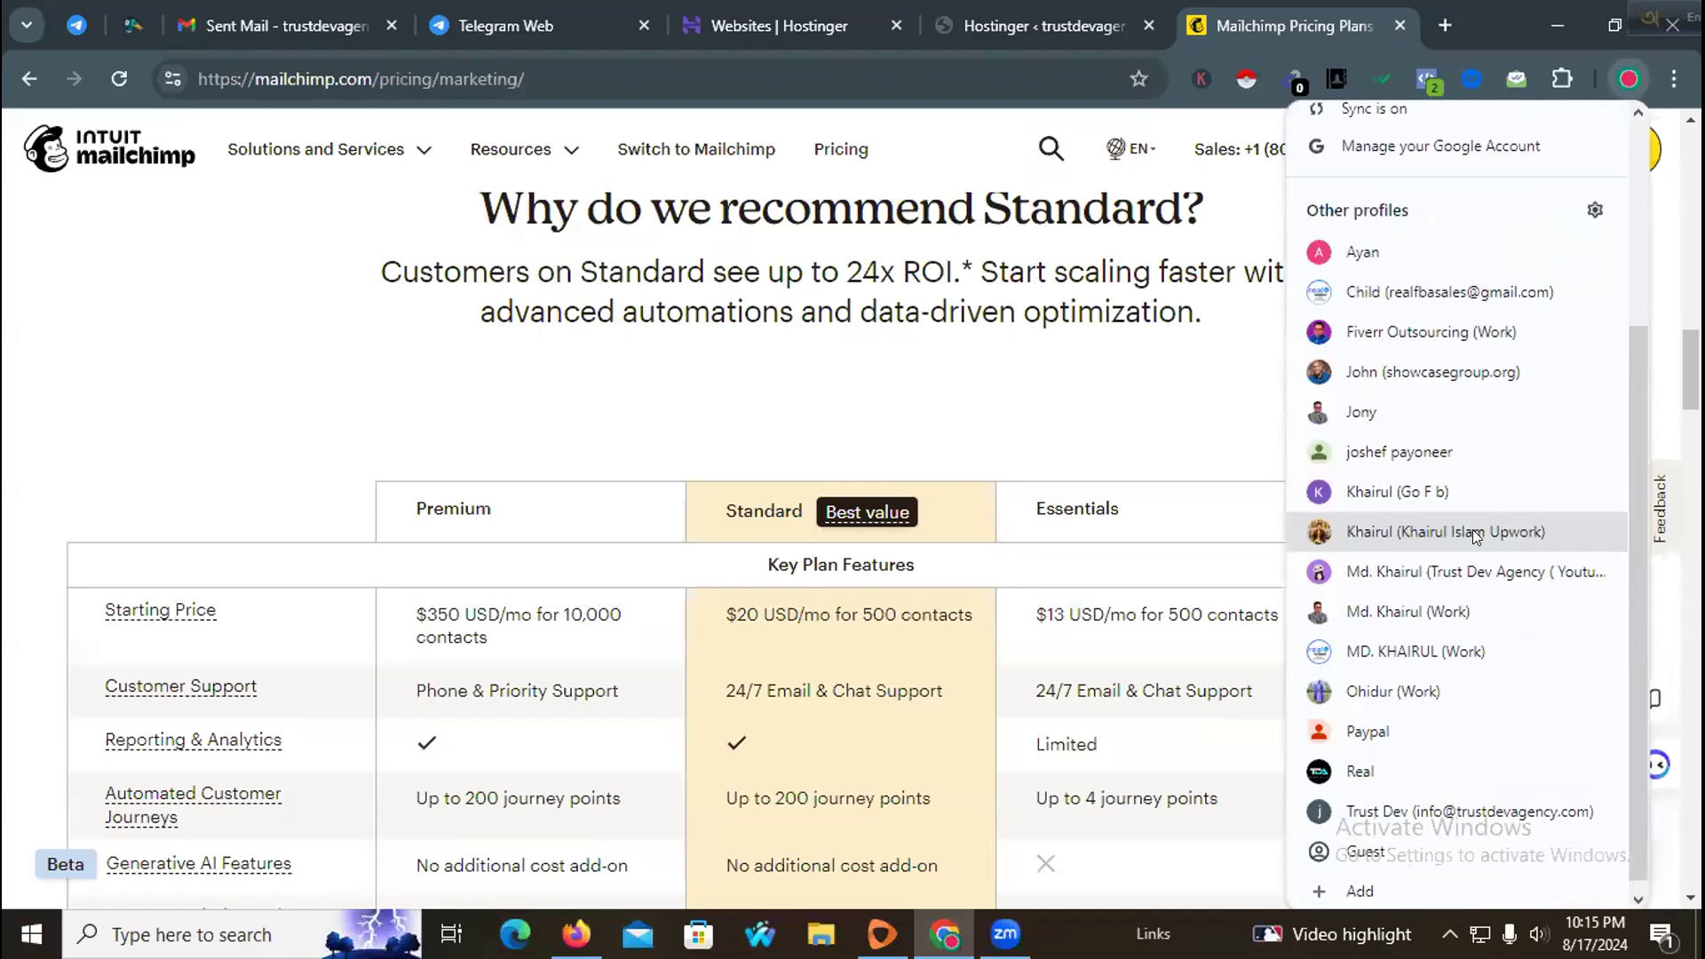
pyautogui.click(1471, 638)
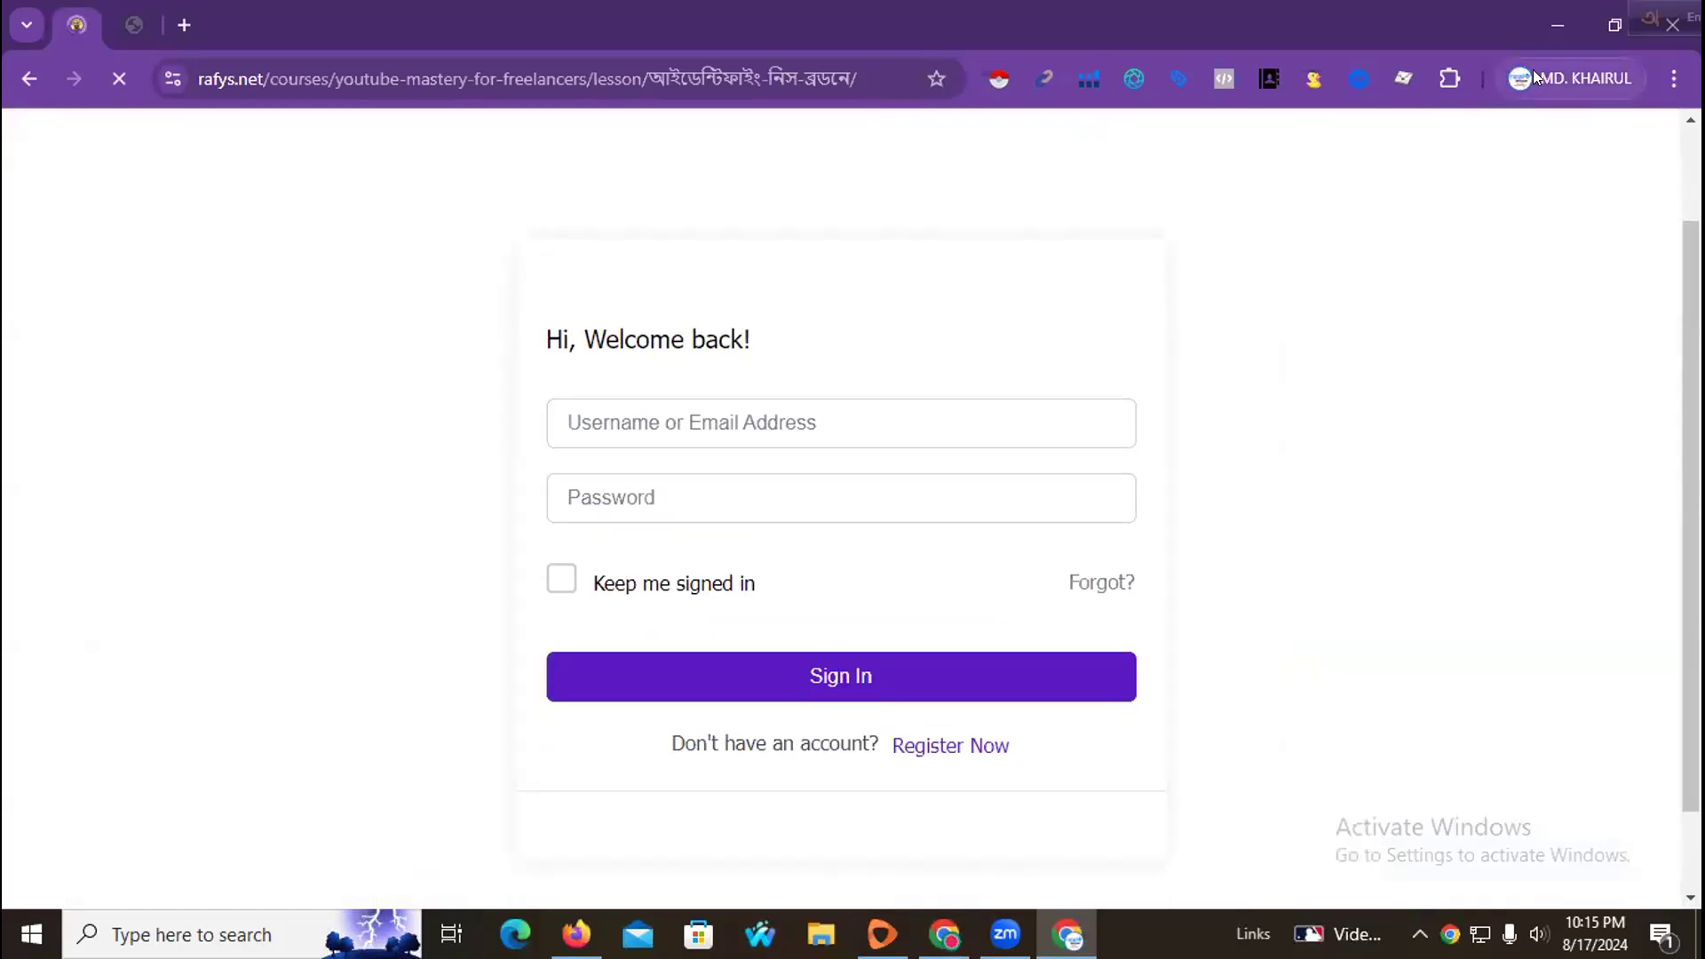
# Step: Open a new tab in the new profile and paste and load the copied Mailchimp pricing URL
pyautogui.click(1533, 70)
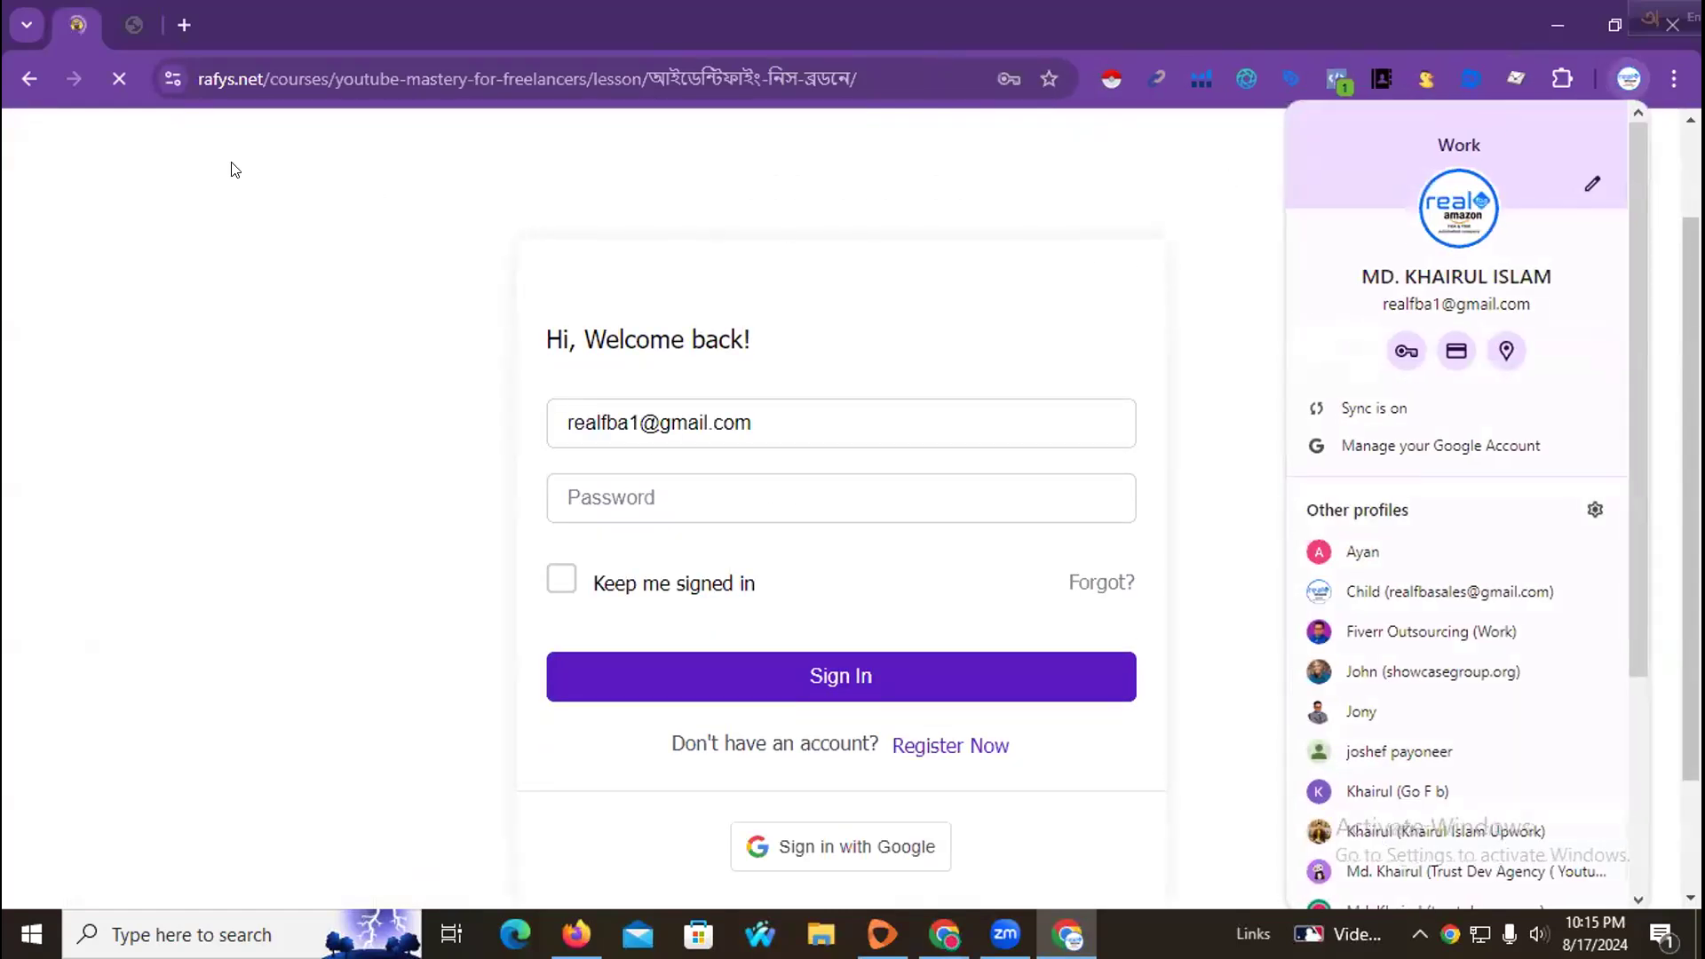
pyautogui.click(184, 24)
pyautogui.click(546, 75)
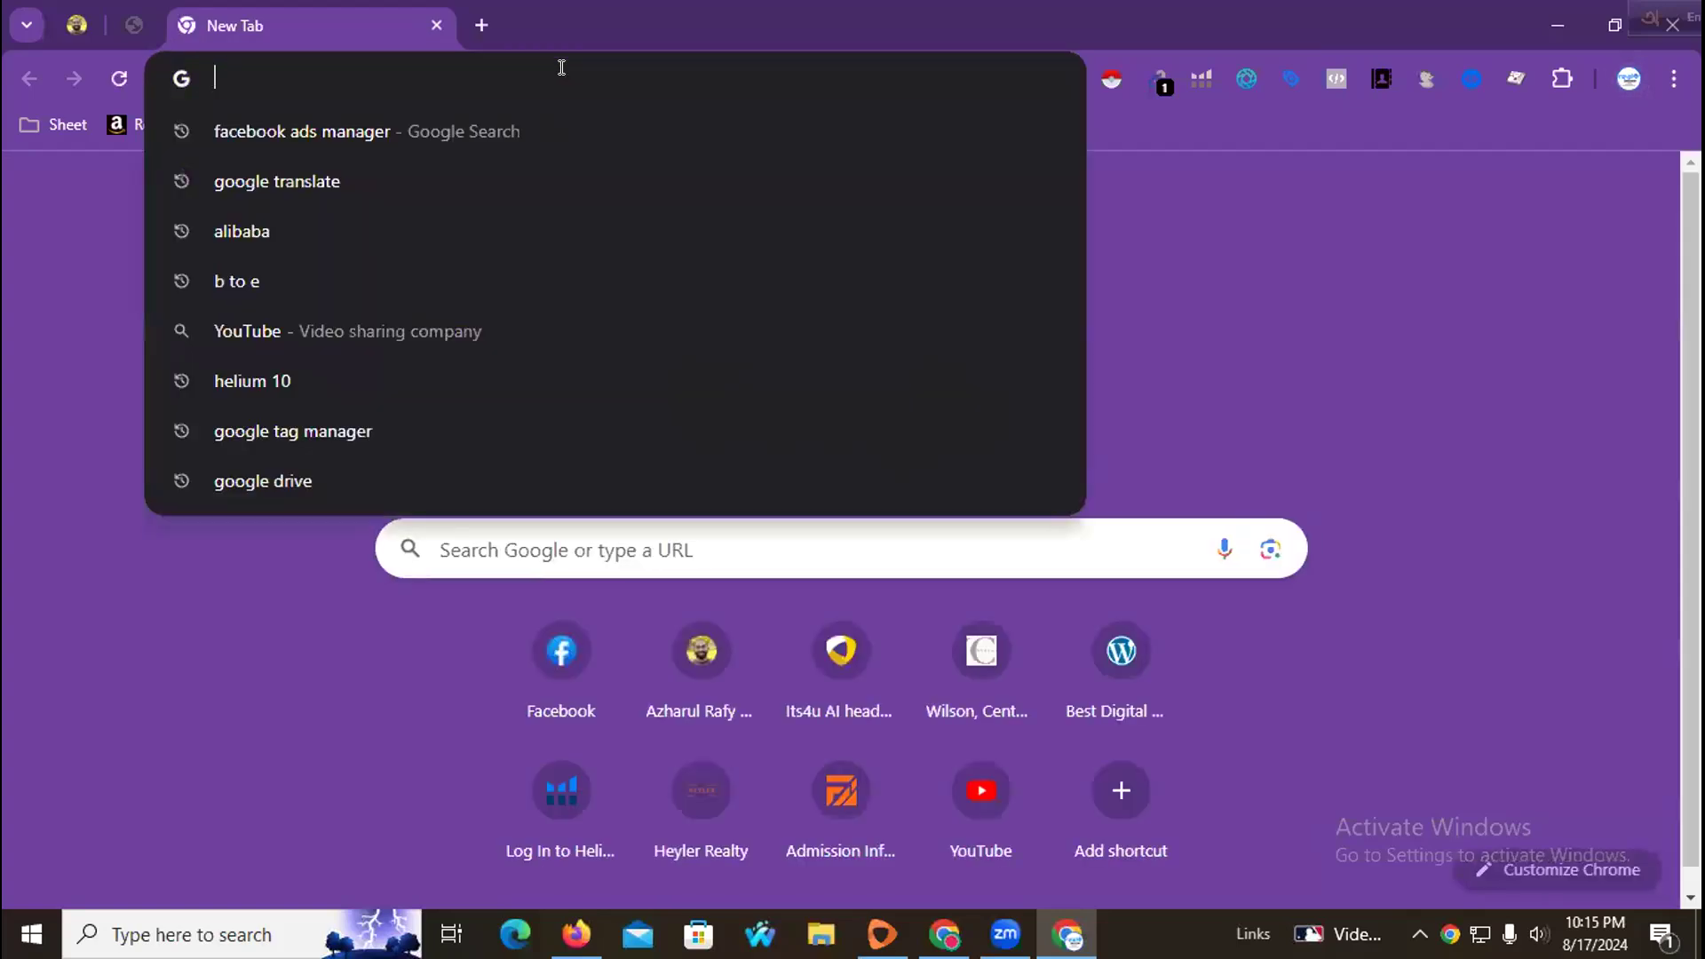
pyautogui.rightClick(569, 77)
pyautogui.click(697, 316)
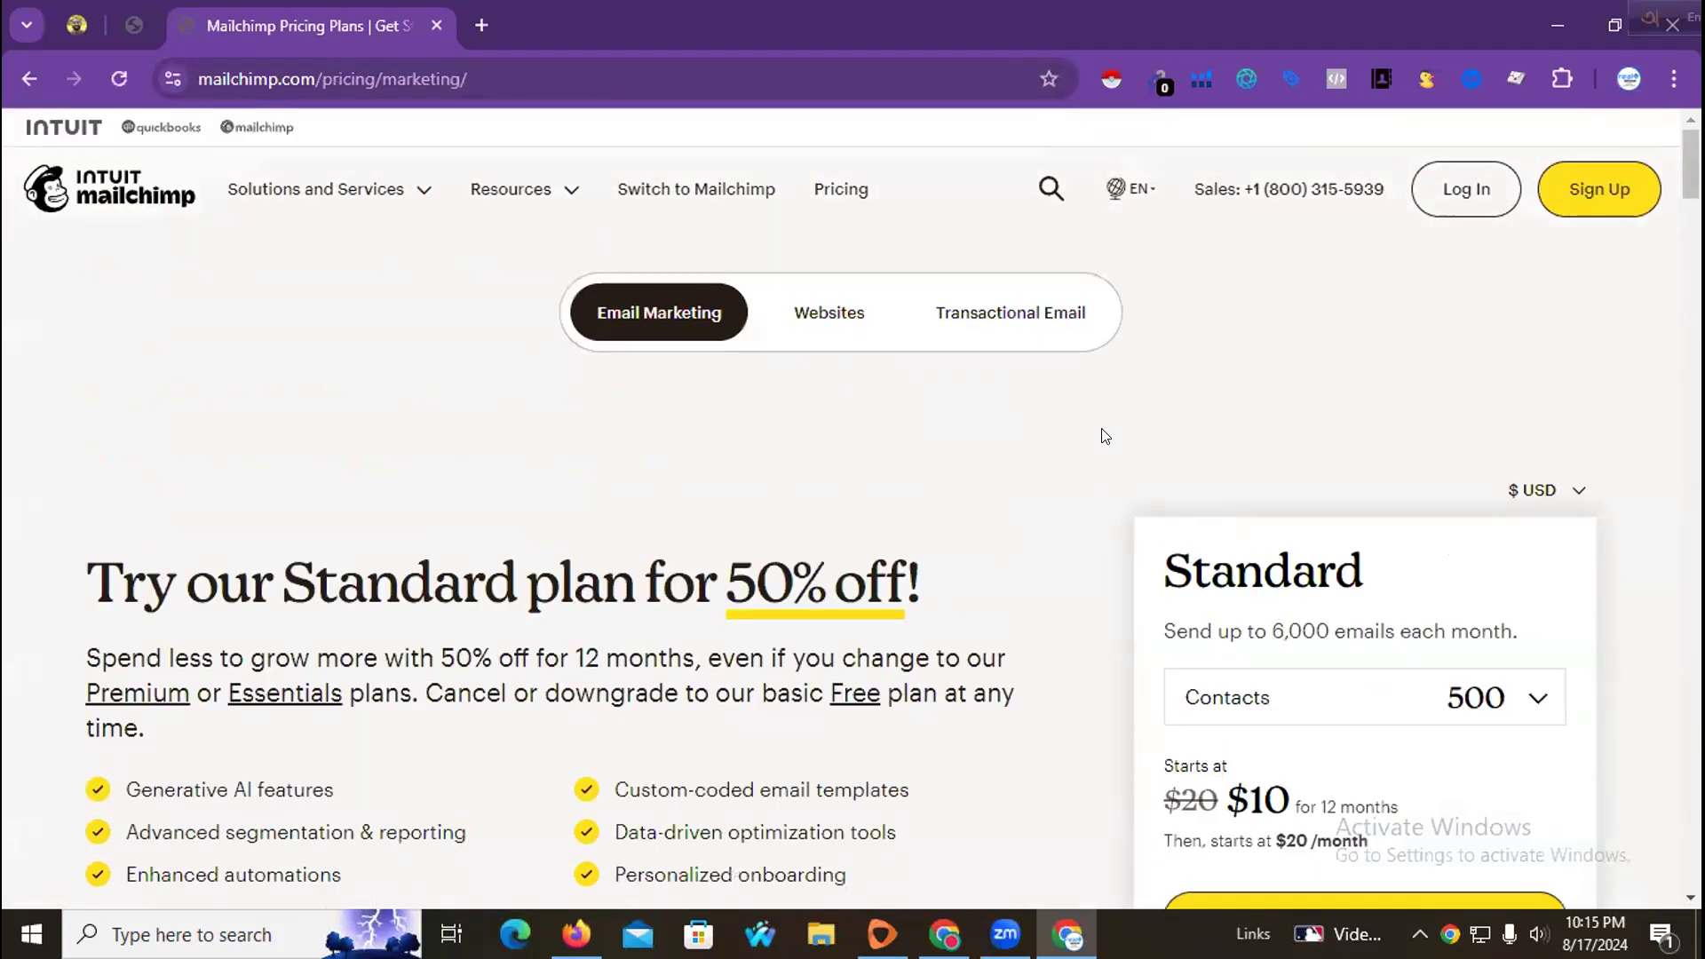
pyautogui.click(1449, 193)
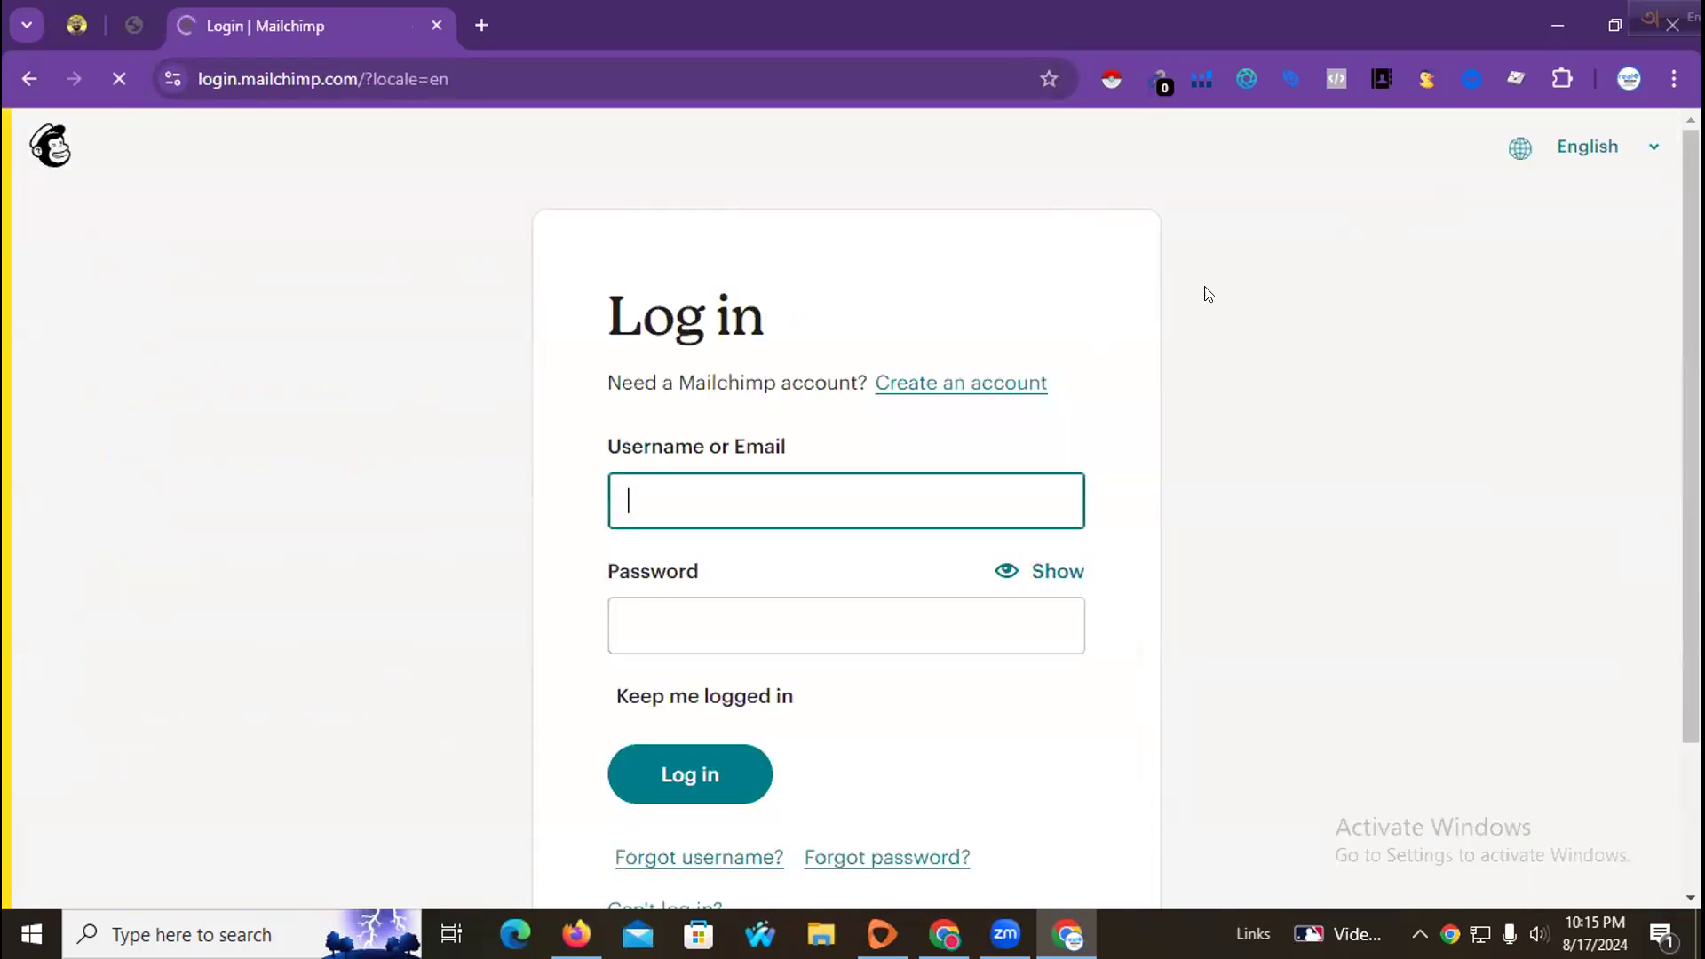
pyautogui.scroll(-2, 844, 475)
pyautogui.scroll(2, 1055, 508)
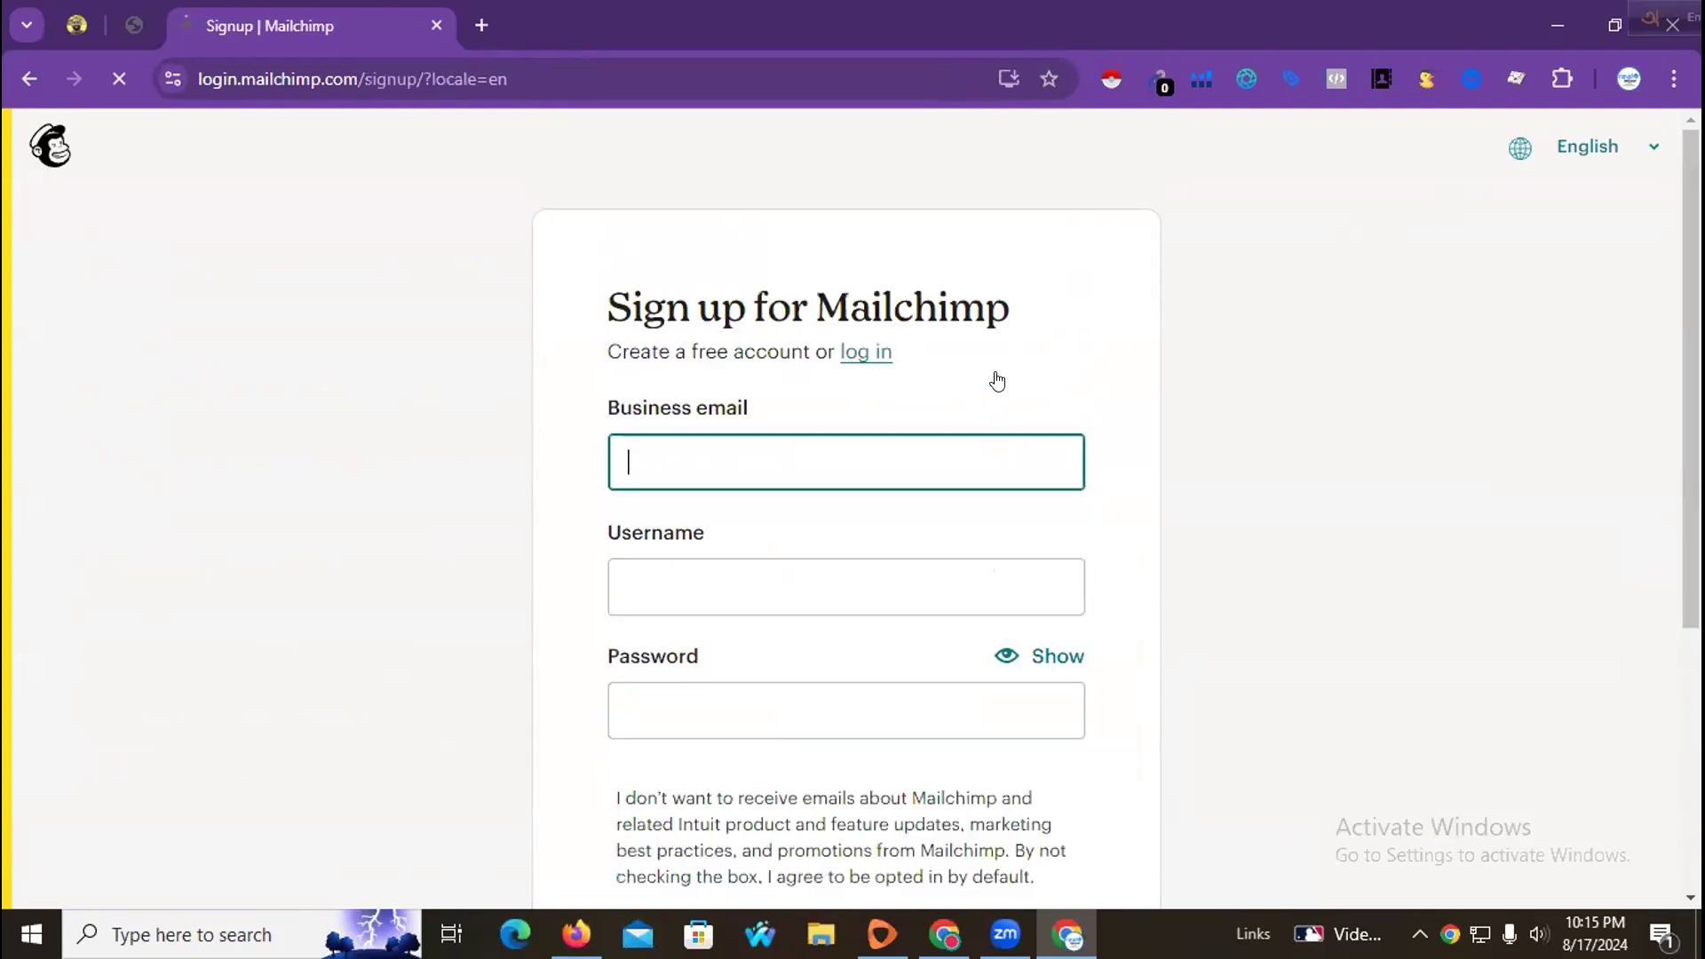
pyautogui.scroll(-1, 1048, 417)
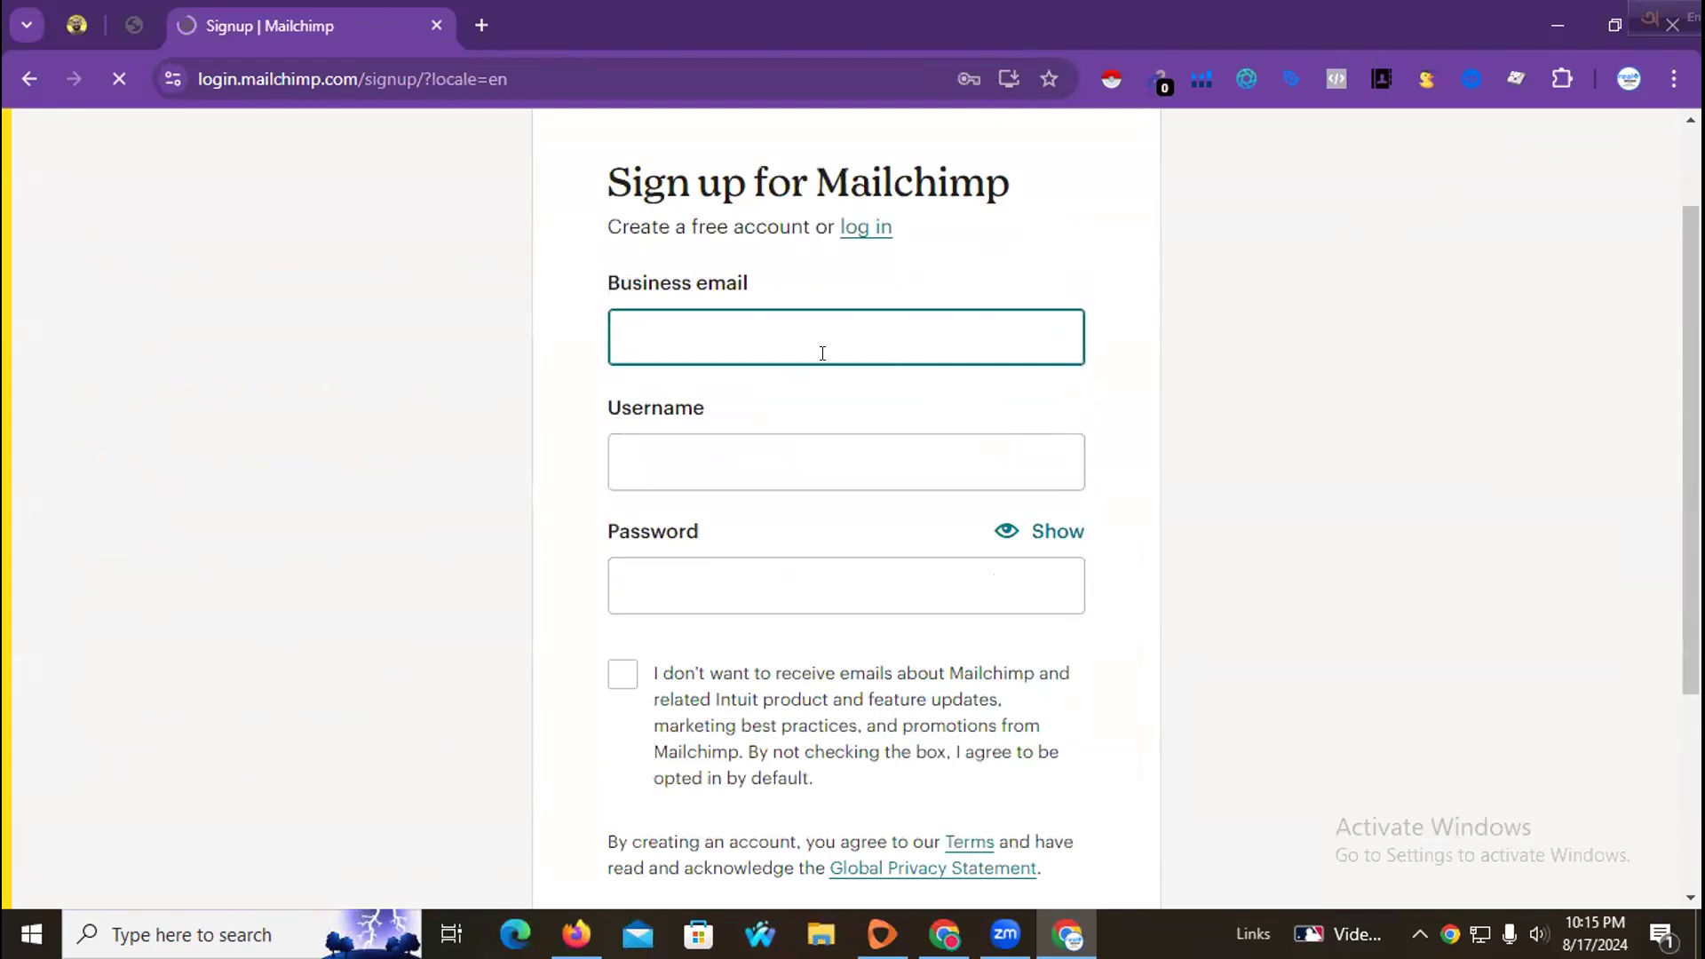
pyautogui.scroll(-2, 792, 578)
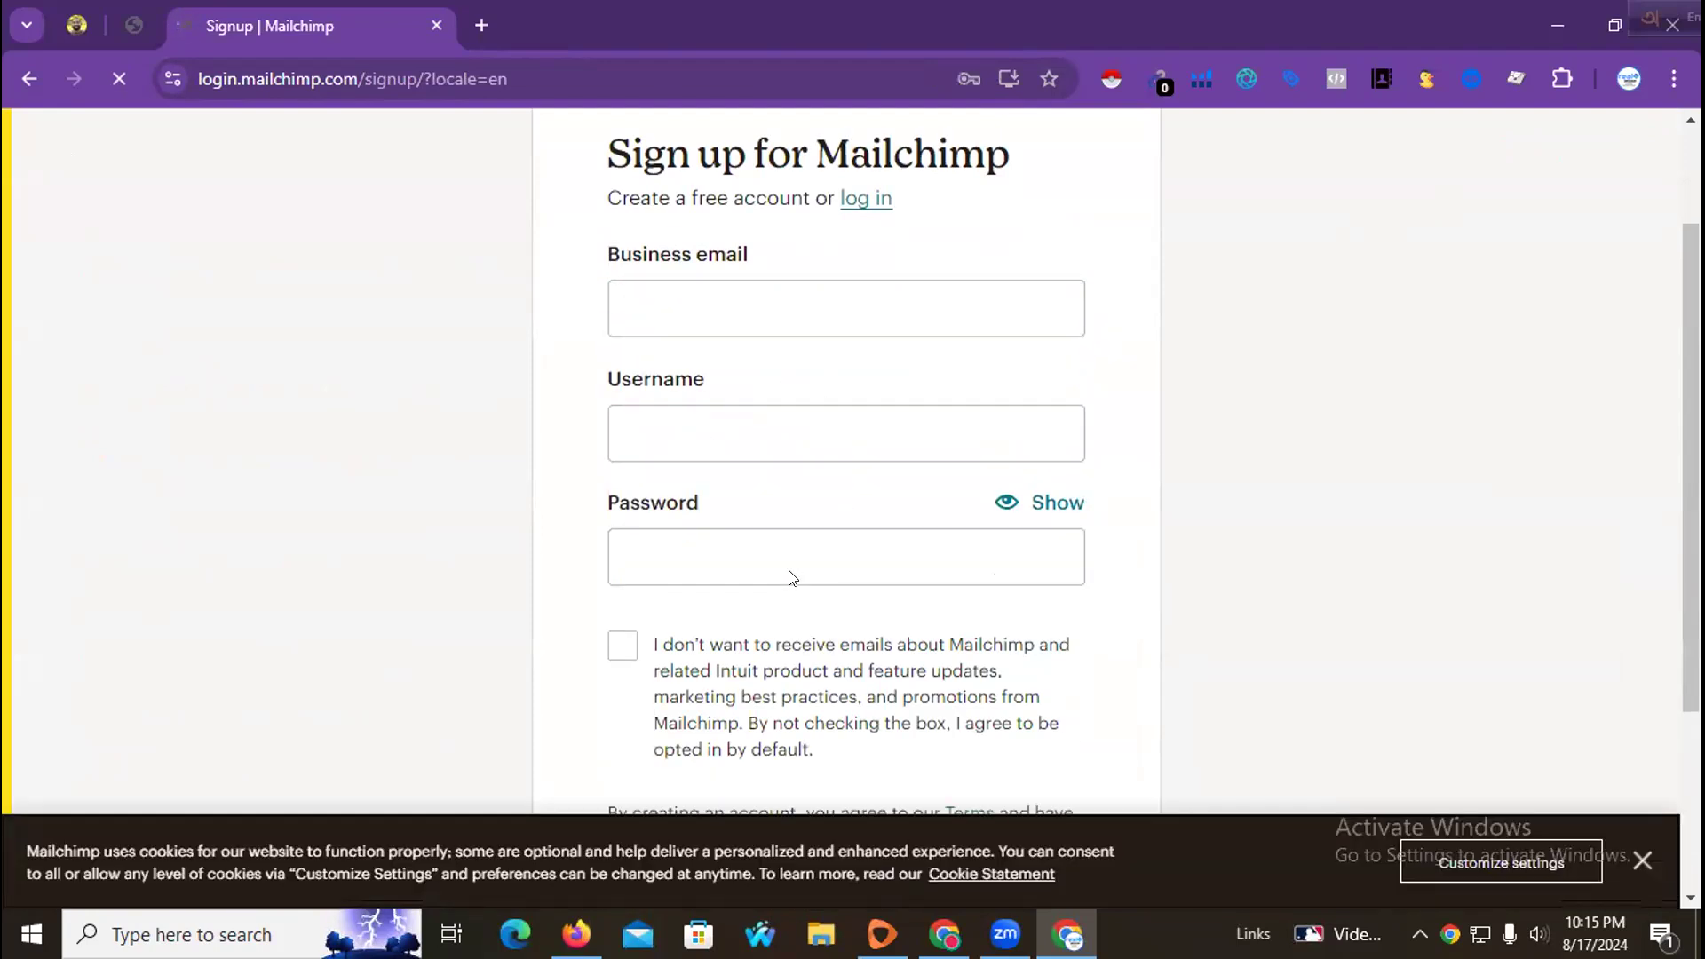
# Step: Switch to the other Chrome window and open the Mailchimp sign-up page via Log In on the pricing page
pyautogui.click(944, 934)
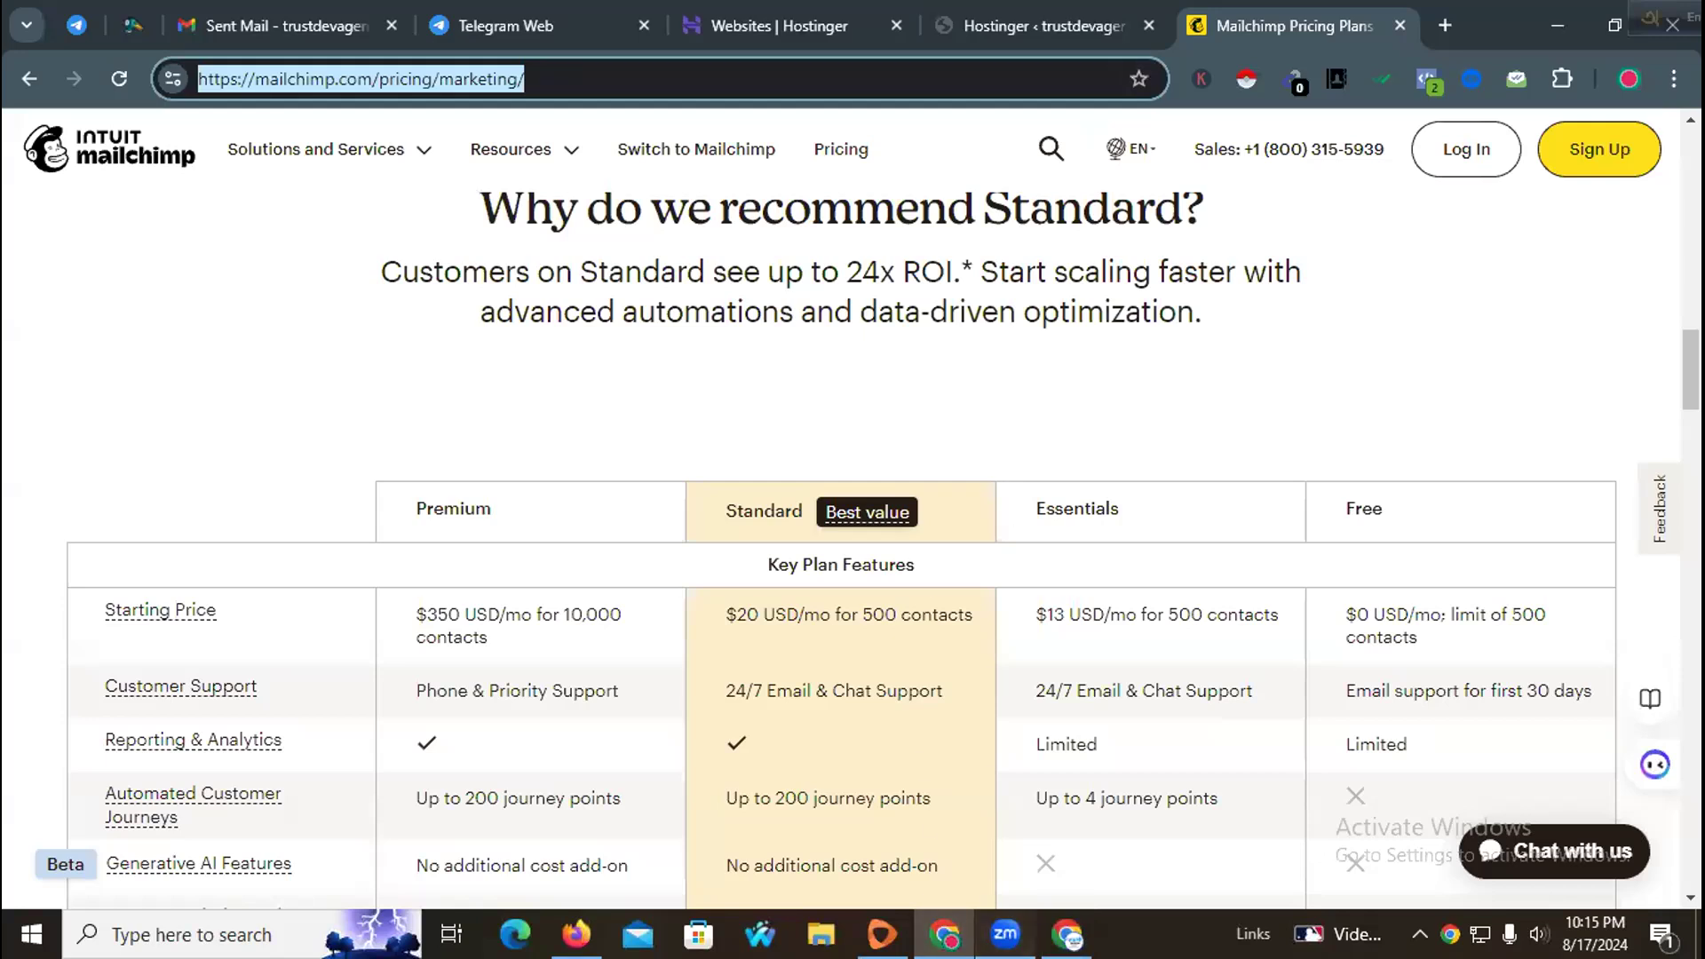
pyautogui.hotkey('alt', 'Tab')
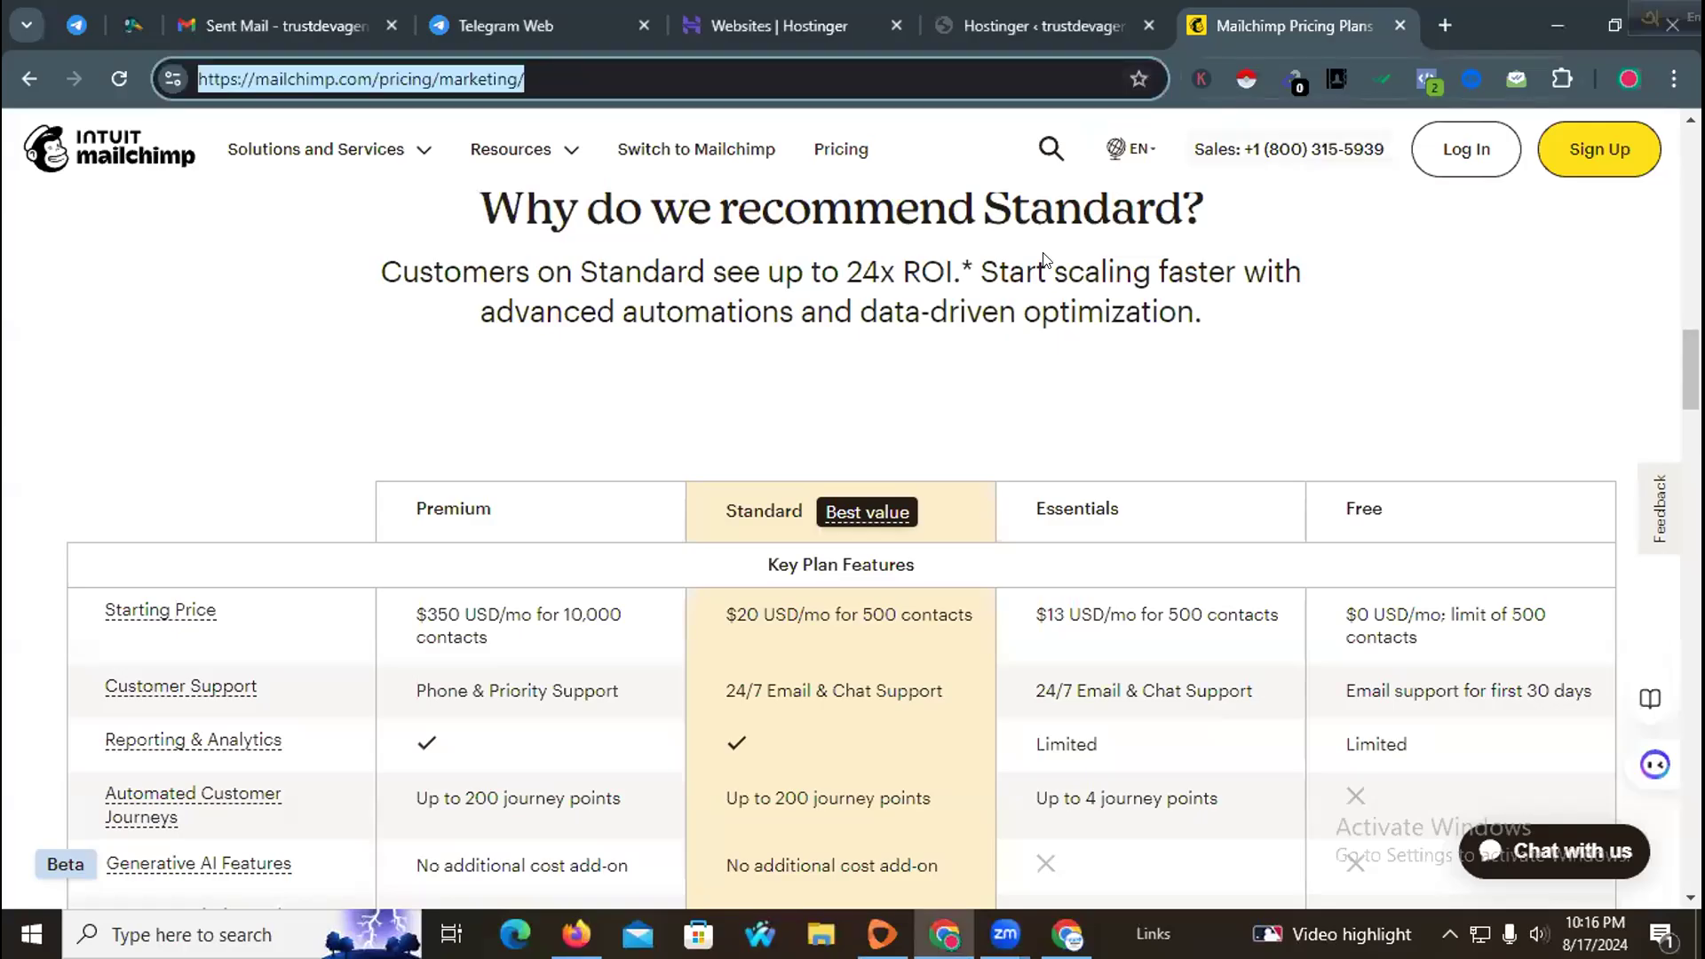
pyautogui.click(1418, 159)
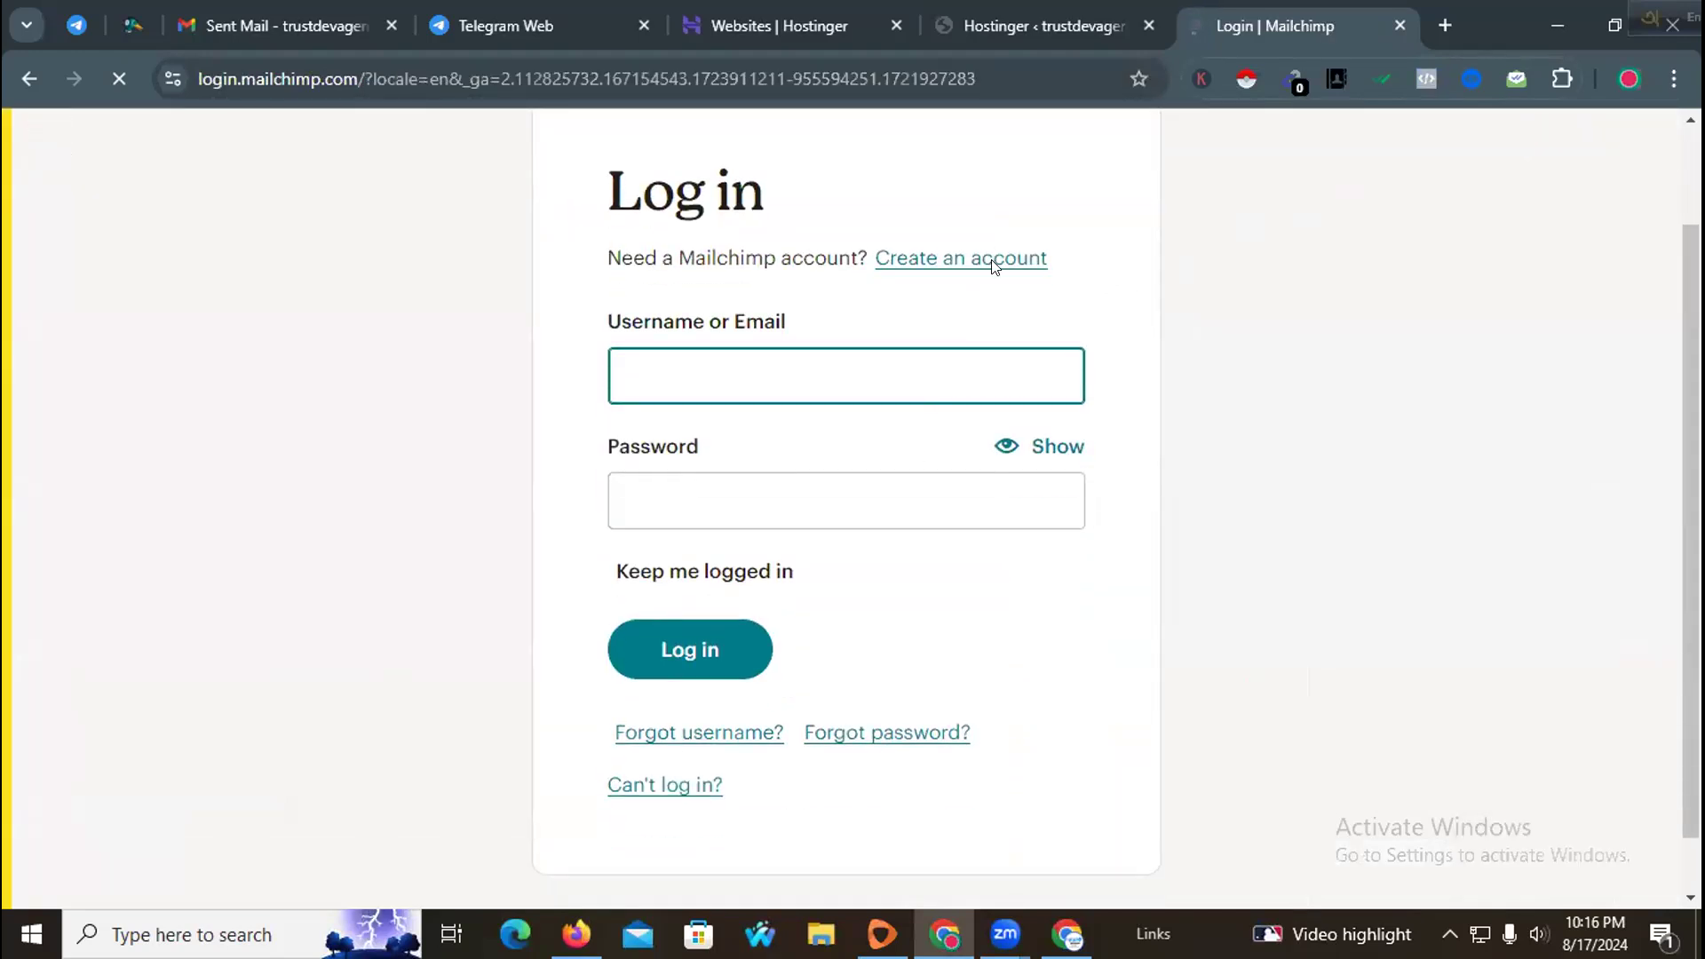
pyautogui.click(981, 266)
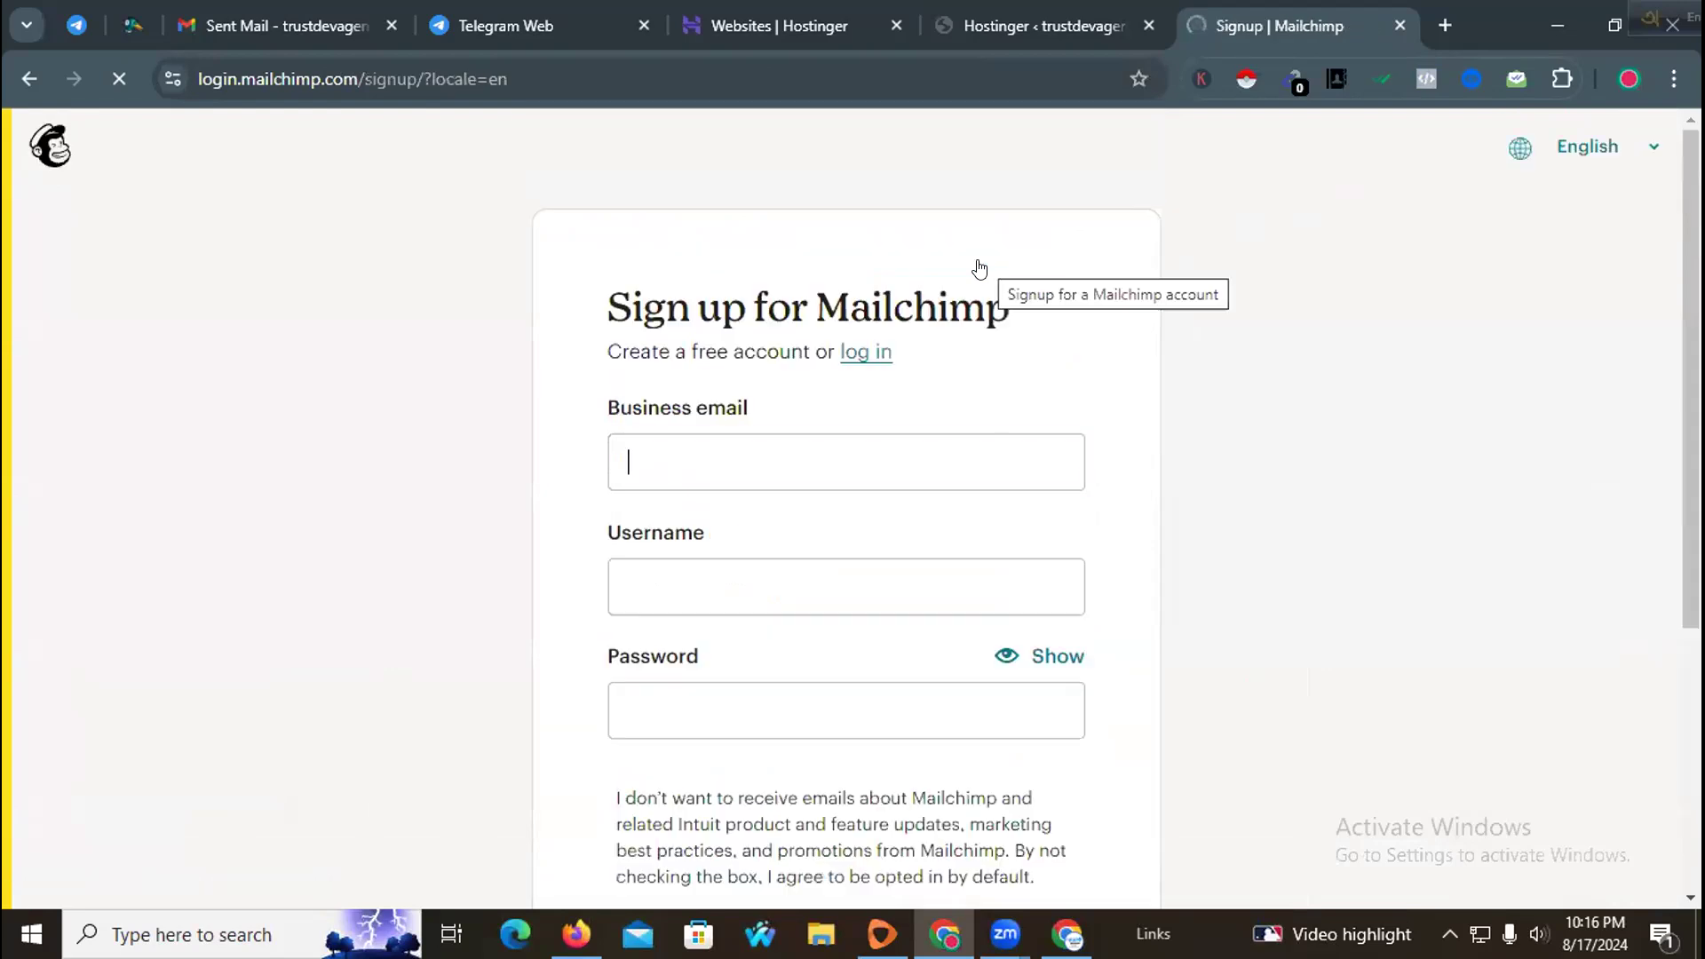
# Step: Fill the business email with the saved address and trim the username to the part before the @ sign
pyautogui.scroll(-1, 924, 293)
pyautogui.click(843, 346)
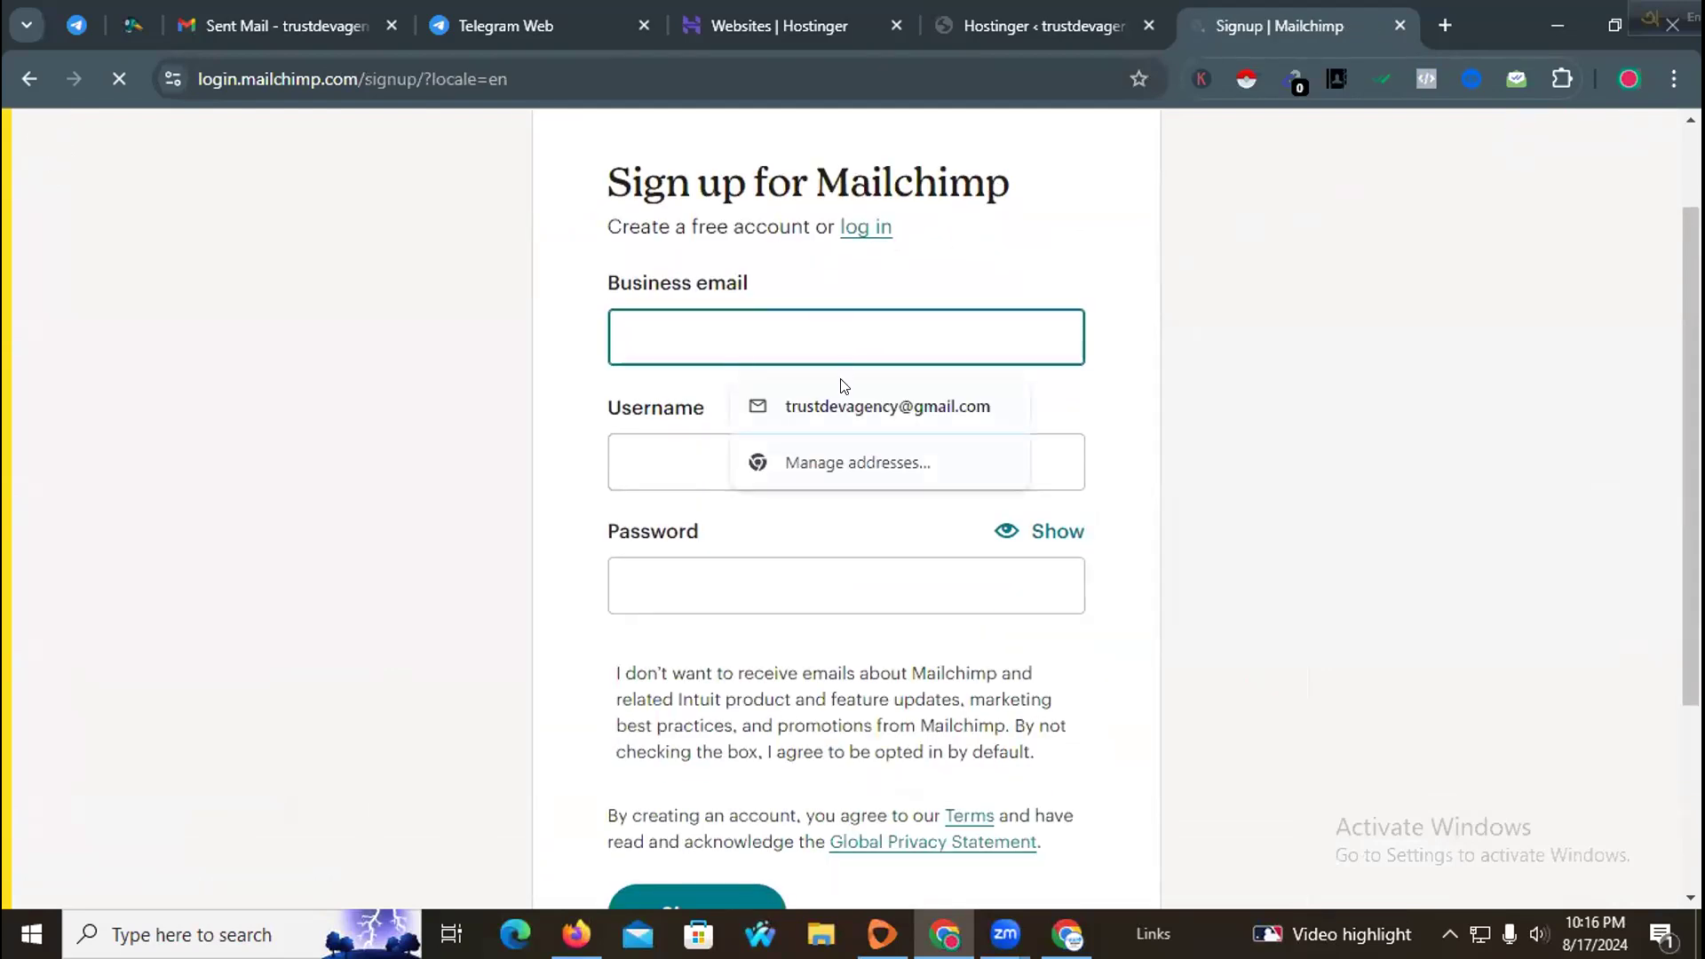
pyautogui.click(812, 333)
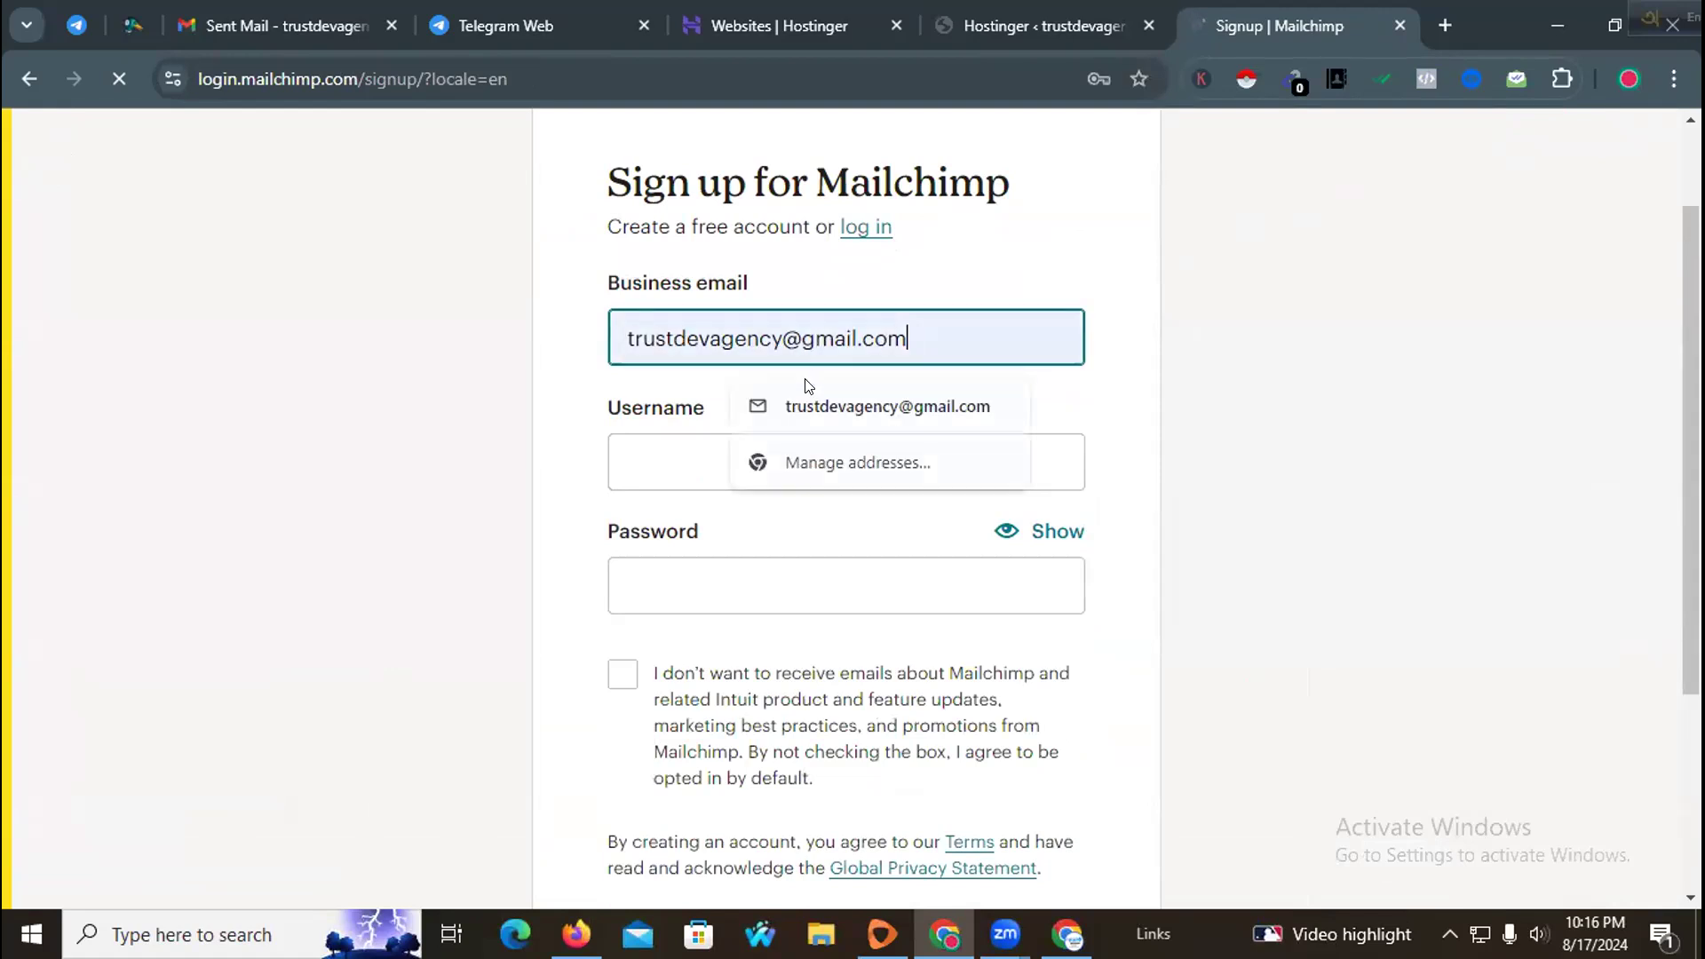
pyautogui.click(884, 399)
pyautogui.click(671, 446)
pyautogui.moveTo(917, 451); pyautogui.dragTo(775, 457)
pyautogui.press('BackSpace')
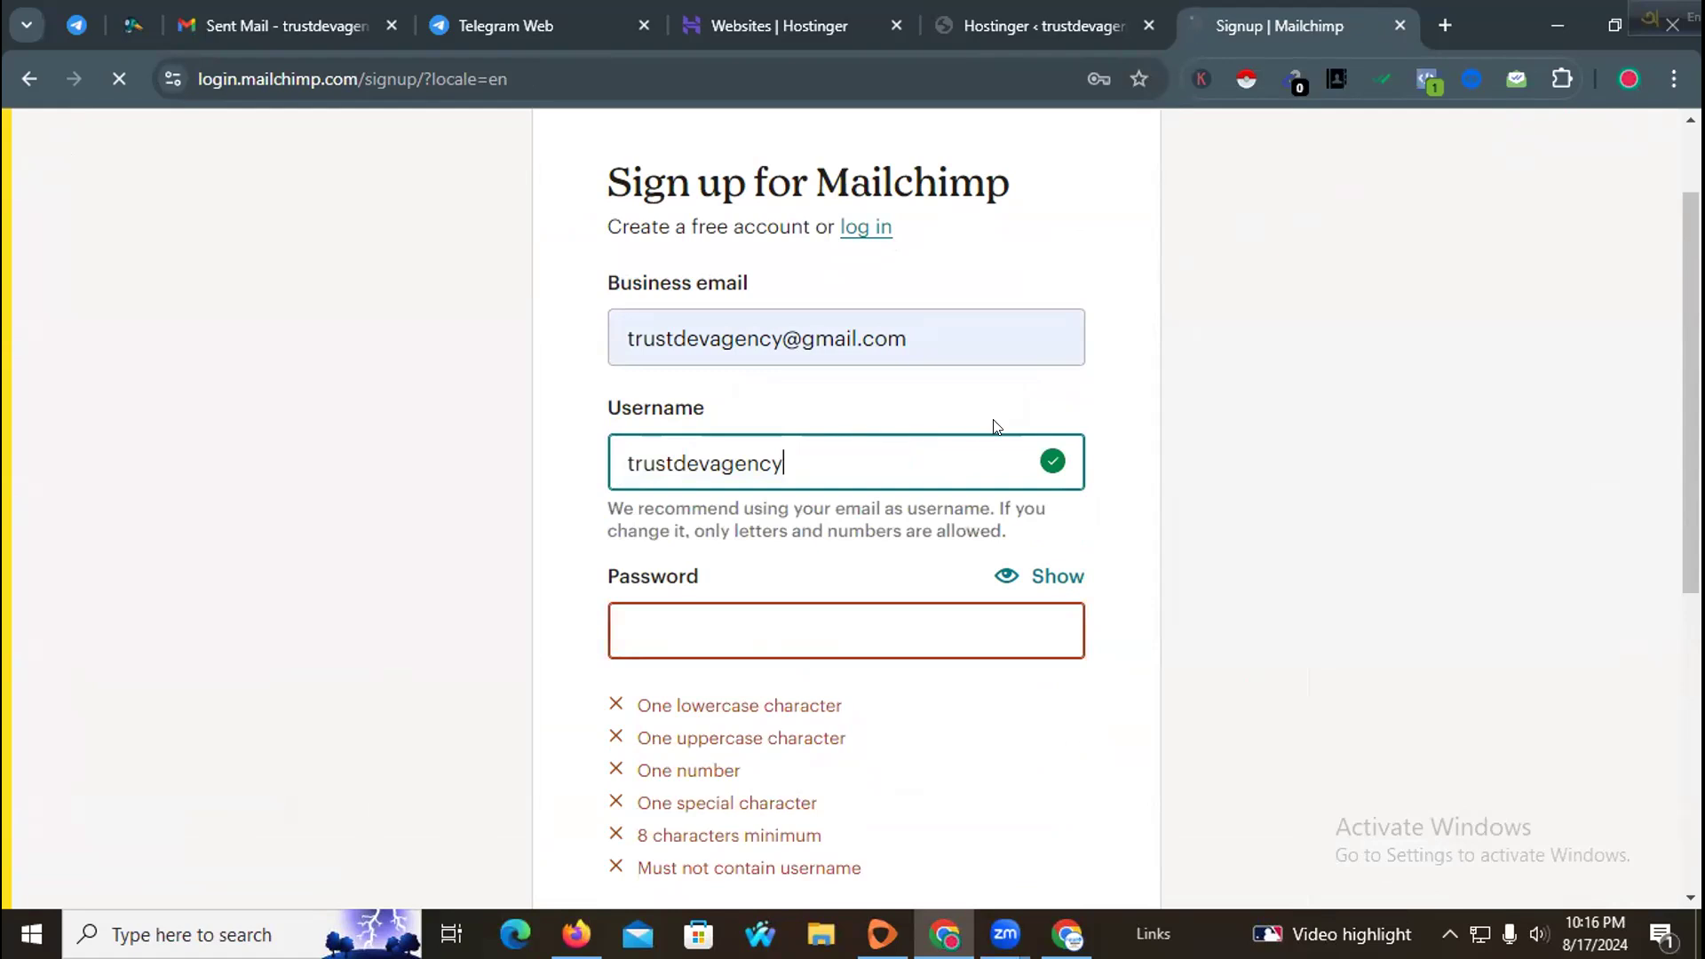
# Step: Fill the password from the browser's saved credentials, reveal it, and tick the box declining Mailchimp marketing emails
pyautogui.click(701, 613)
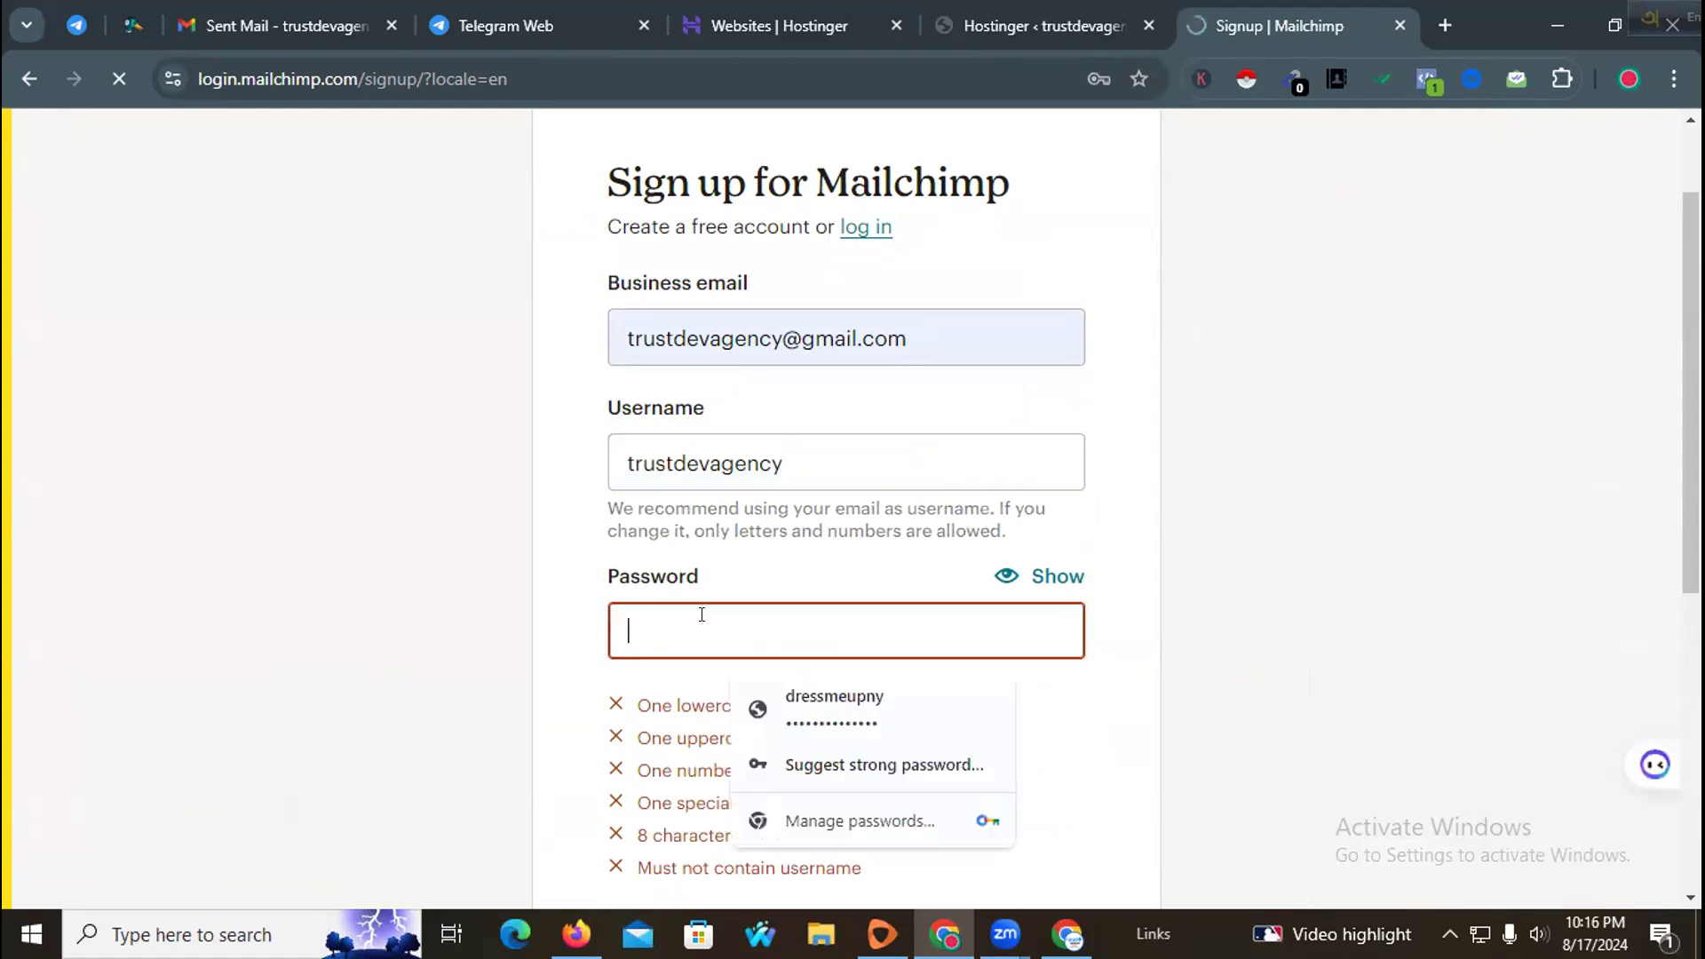
pyautogui.click(857, 696)
pyautogui.click(1053, 532)
pyautogui.click(1051, 530)
pyautogui.click(622, 674)
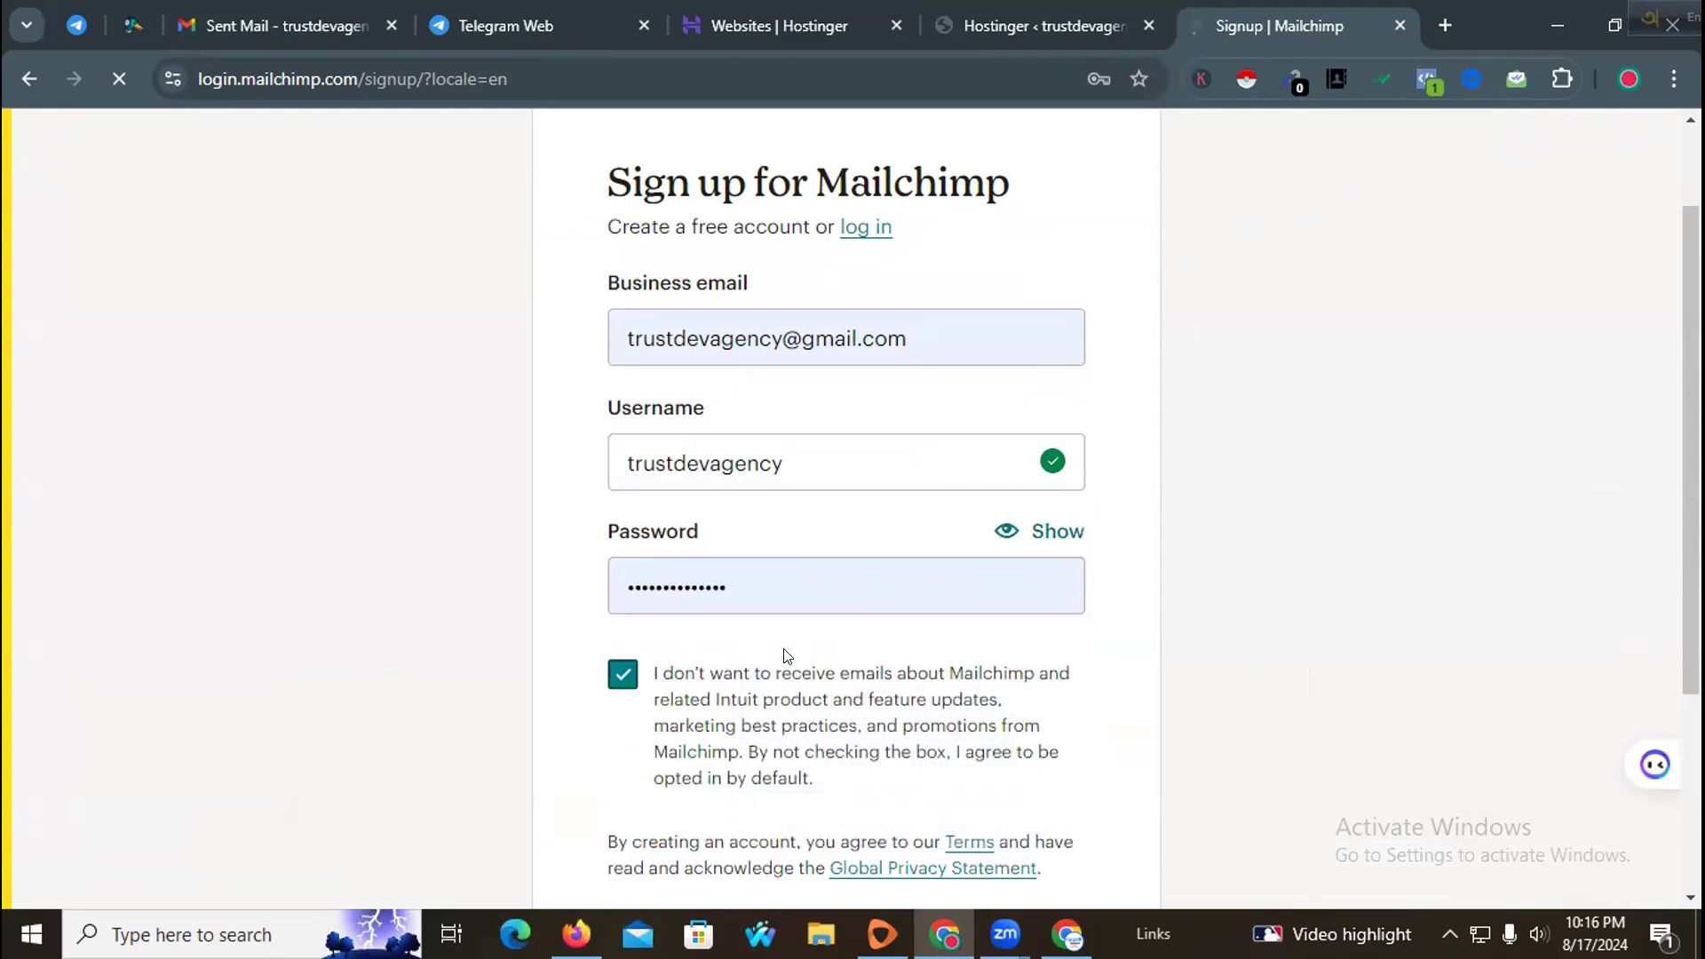
# Step: Submit the sign-up form to create the Mailchimp account
pyautogui.scroll(-3, 784, 655)
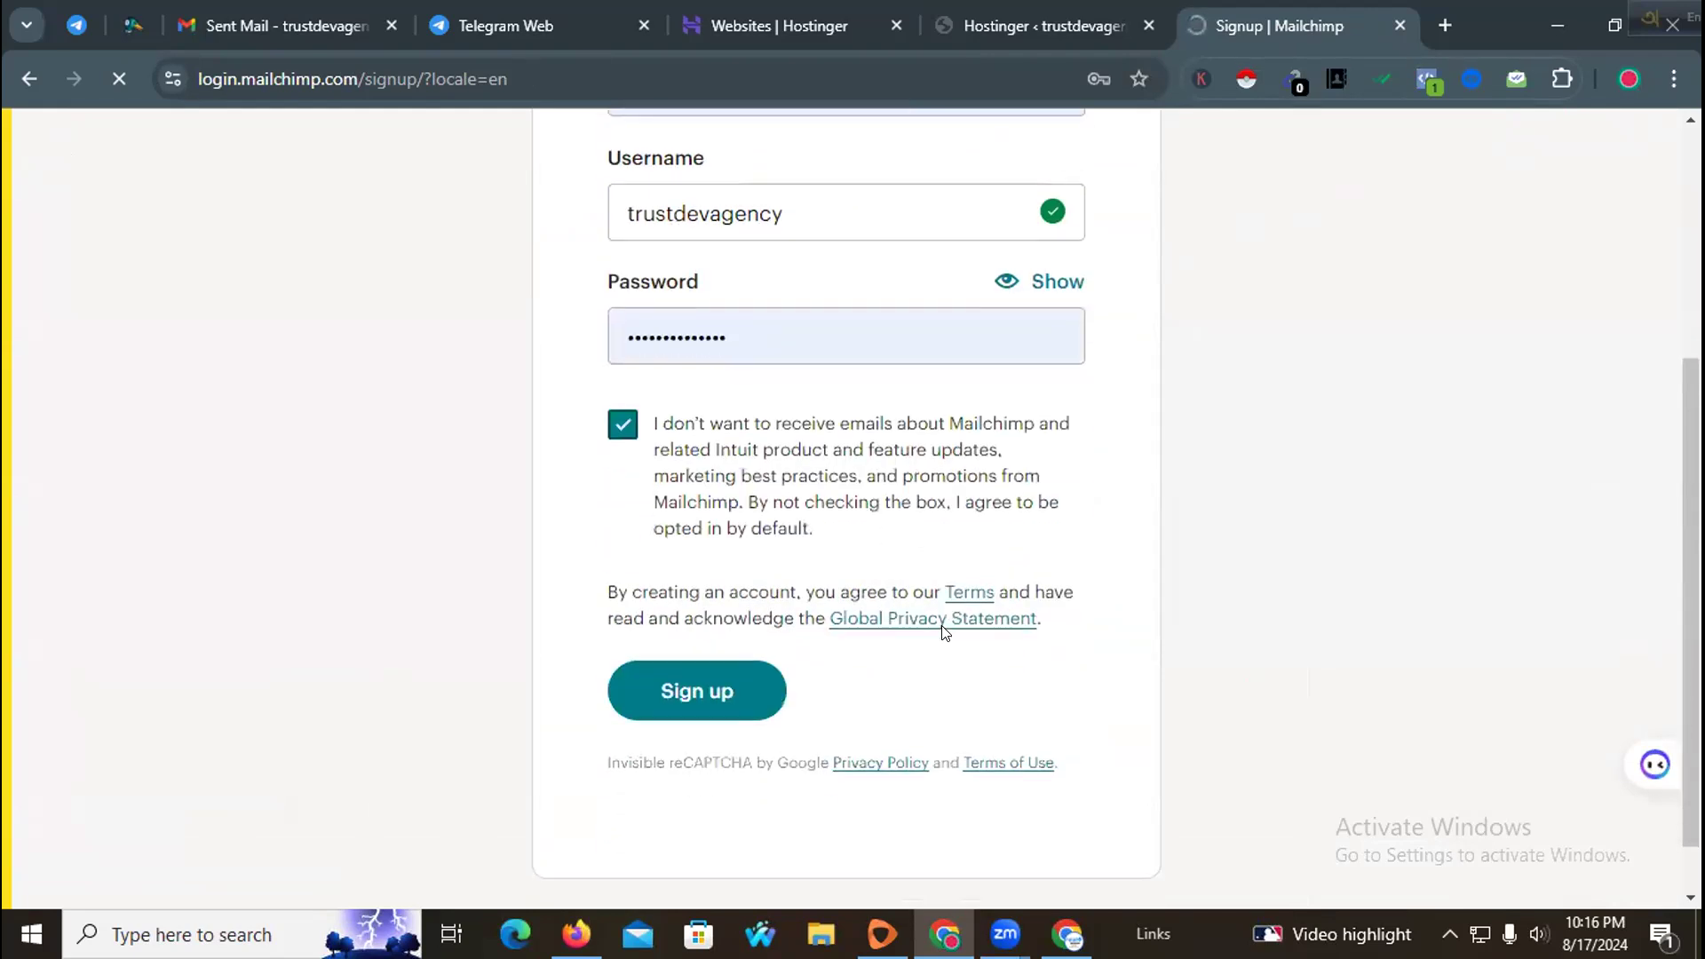
pyautogui.click(737, 675)
pyautogui.scroll(3, 926, 526)
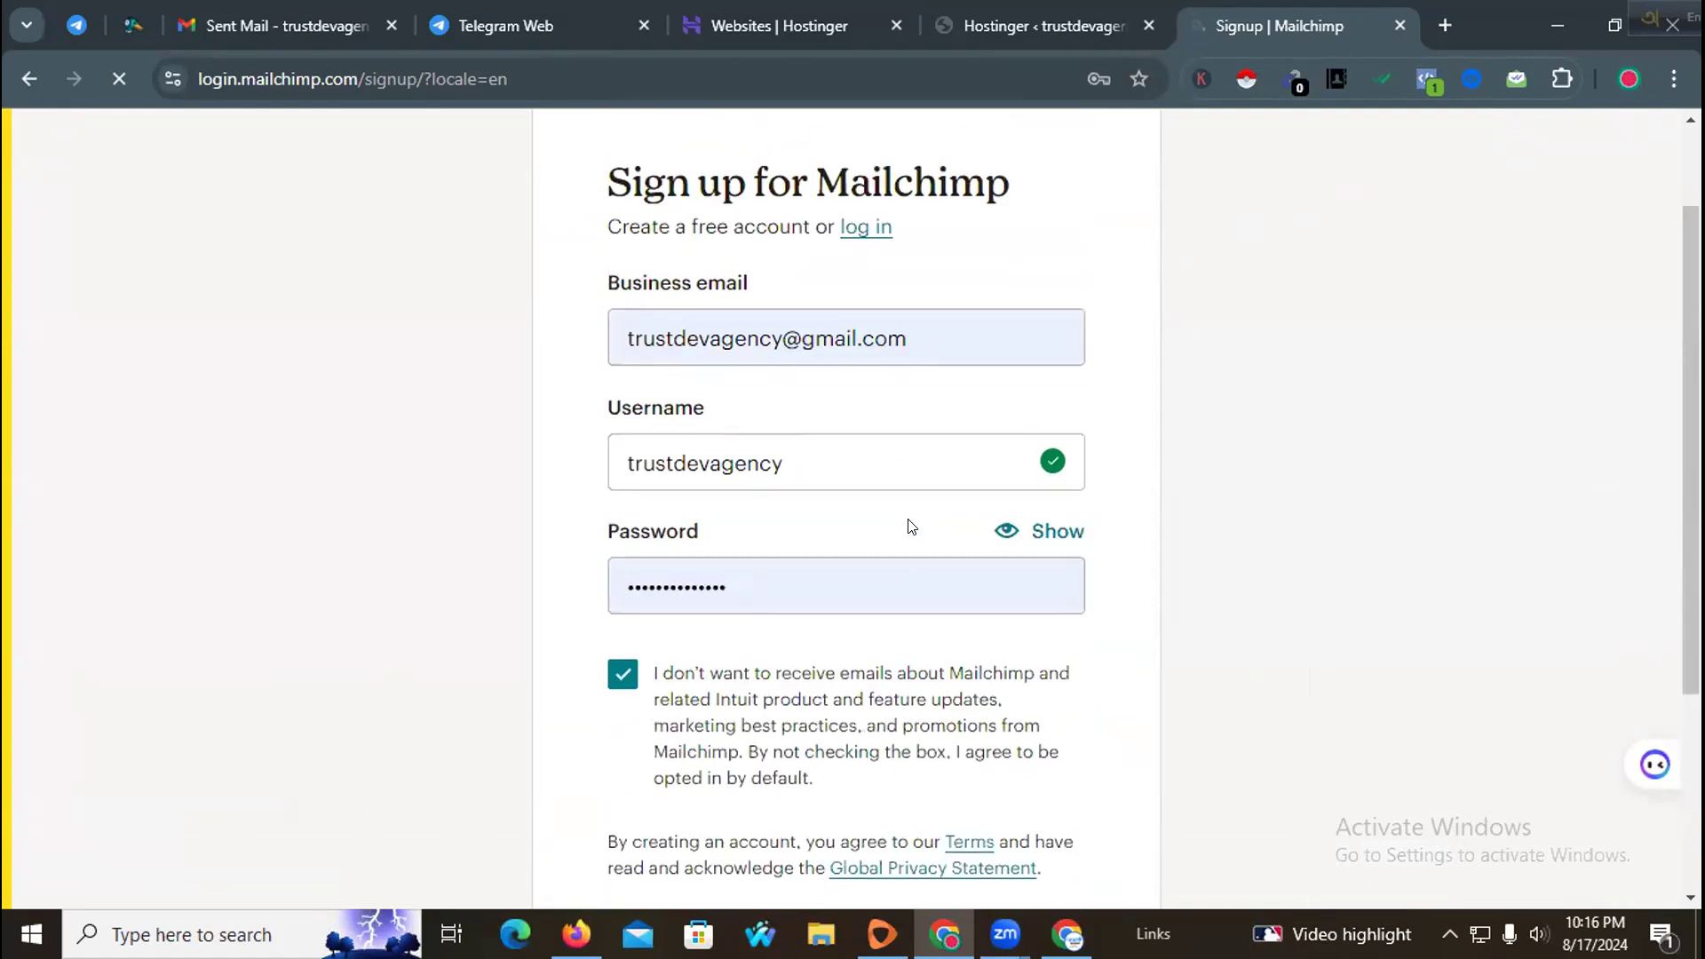
pyautogui.scroll(-3, 909, 527)
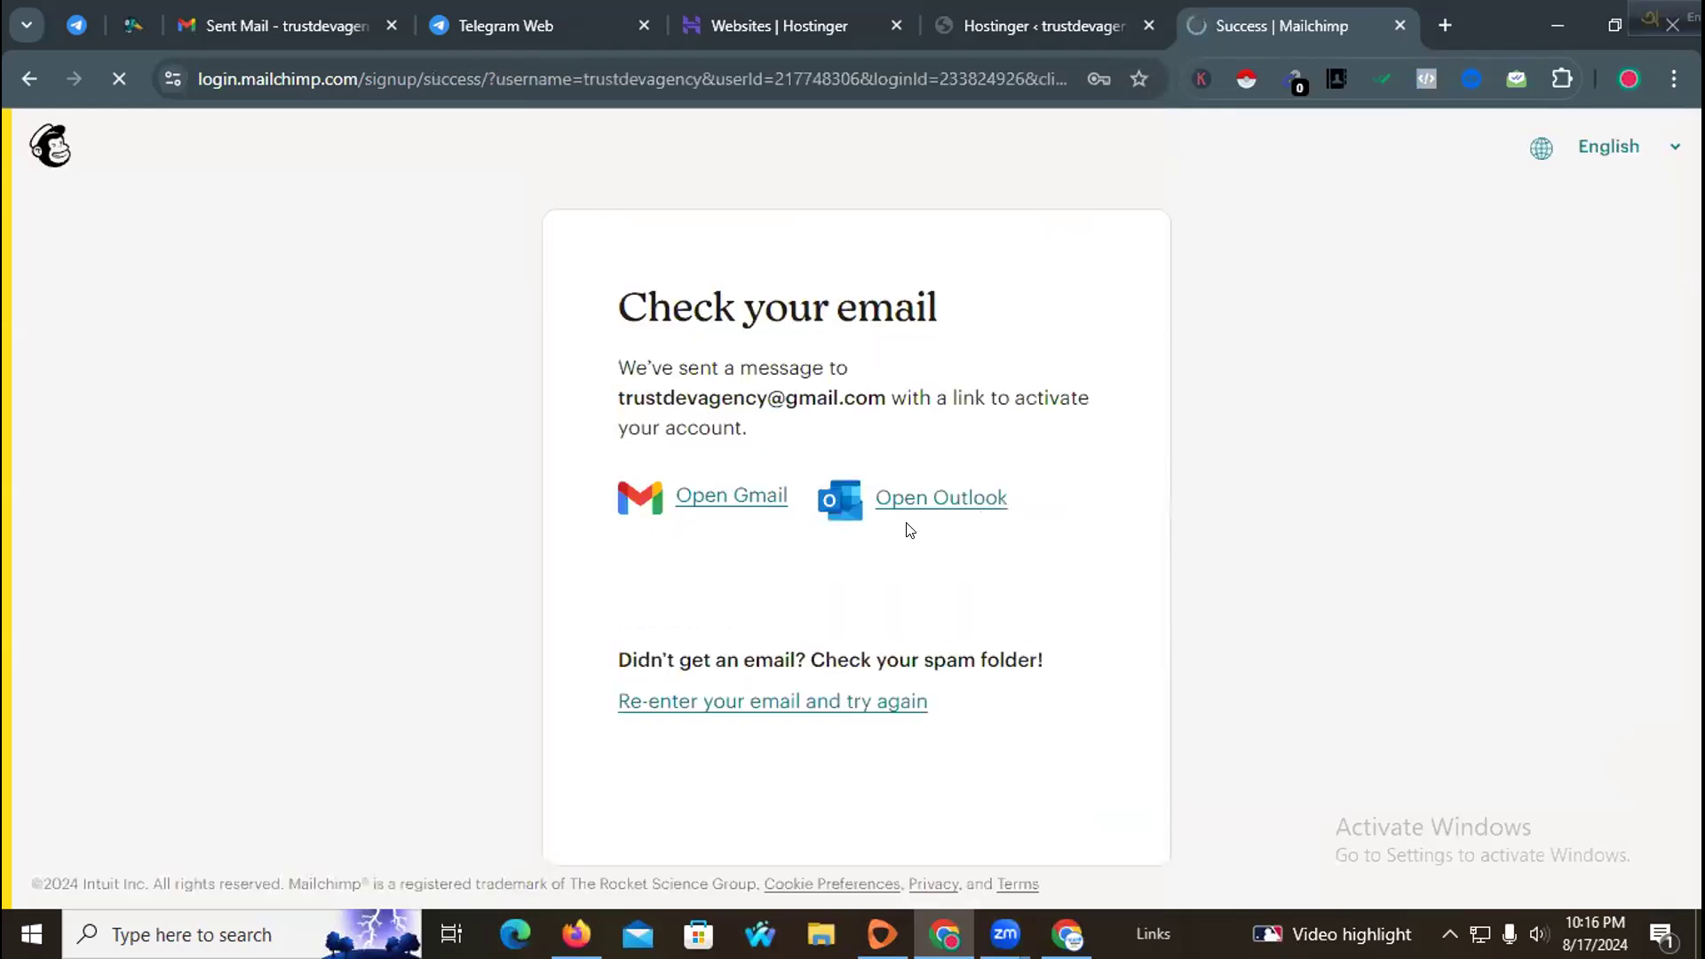
# Step: Open Gmail in a new tab to find the account activation message
pyautogui.moveTo(673, 407); pyautogui.dragTo(884, 407)
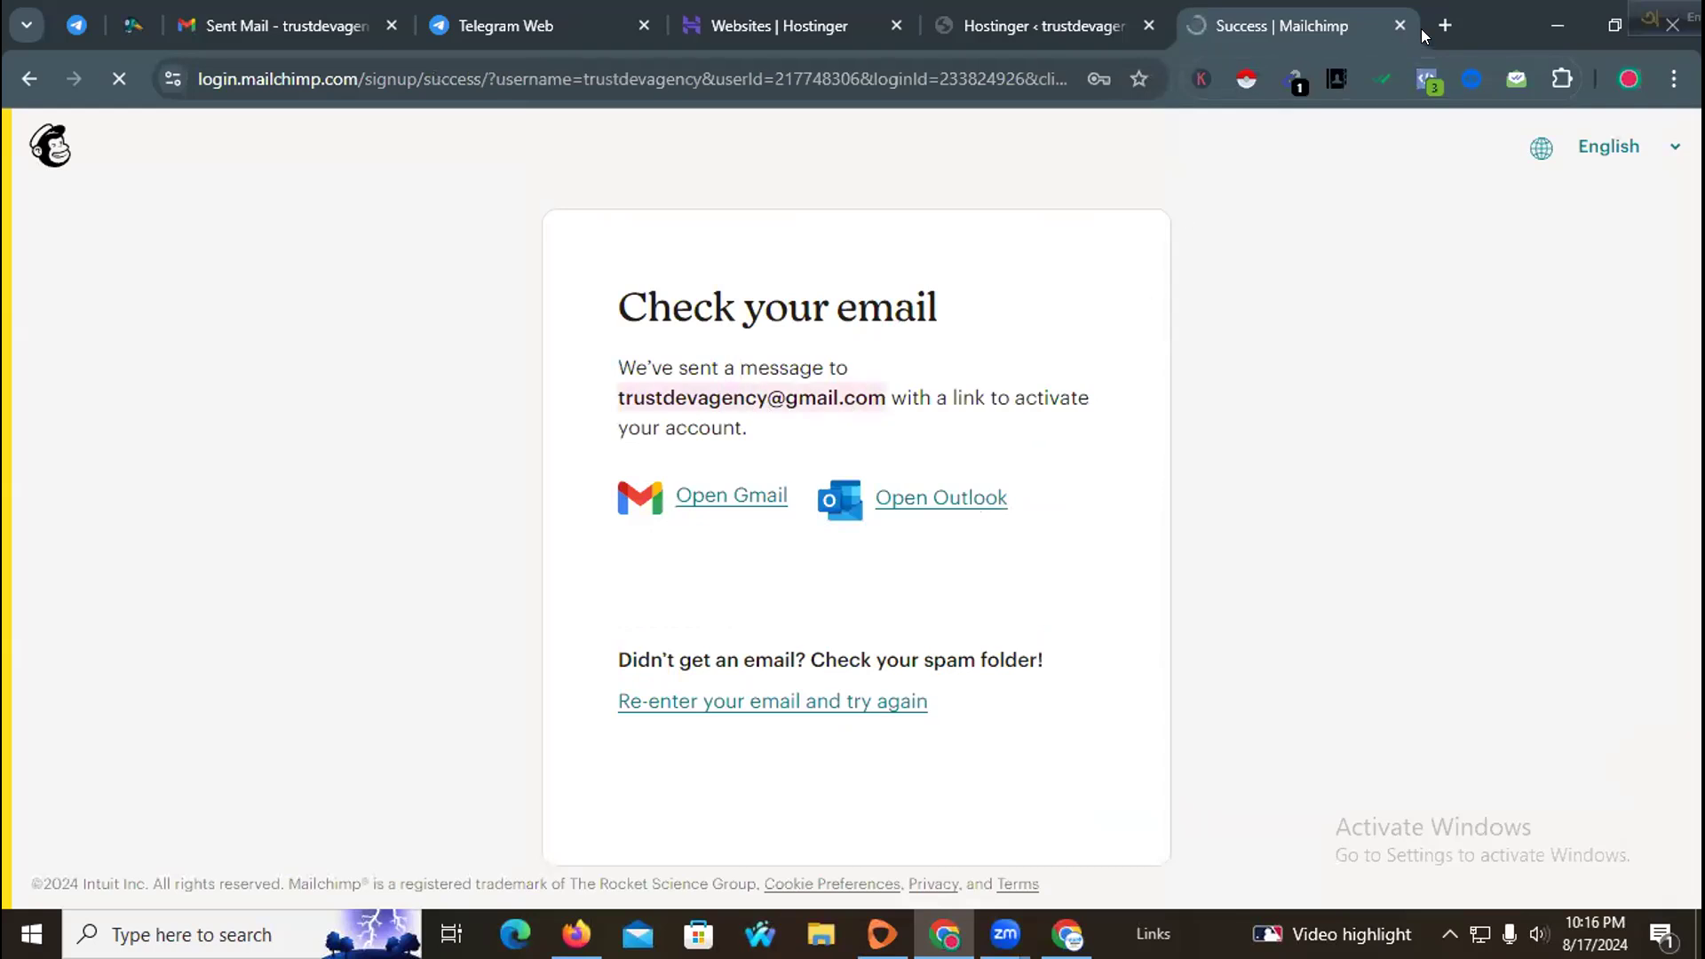
pyautogui.click(1445, 25)
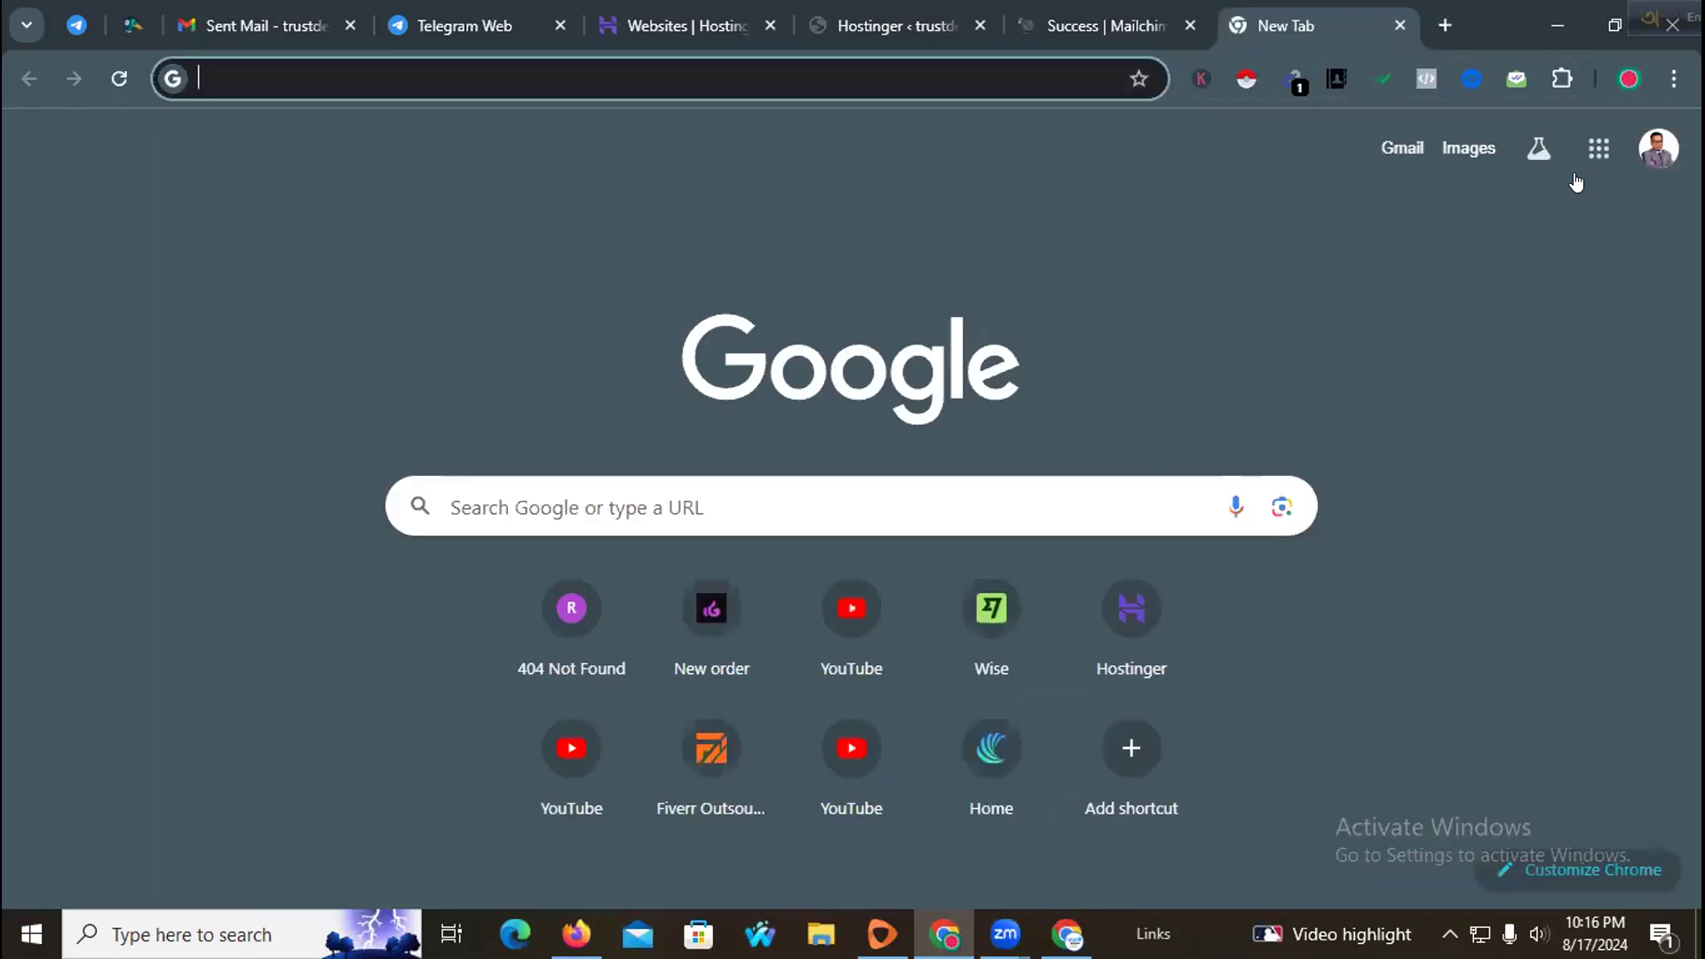
pyautogui.click(1598, 148)
pyautogui.click(1569, 431)
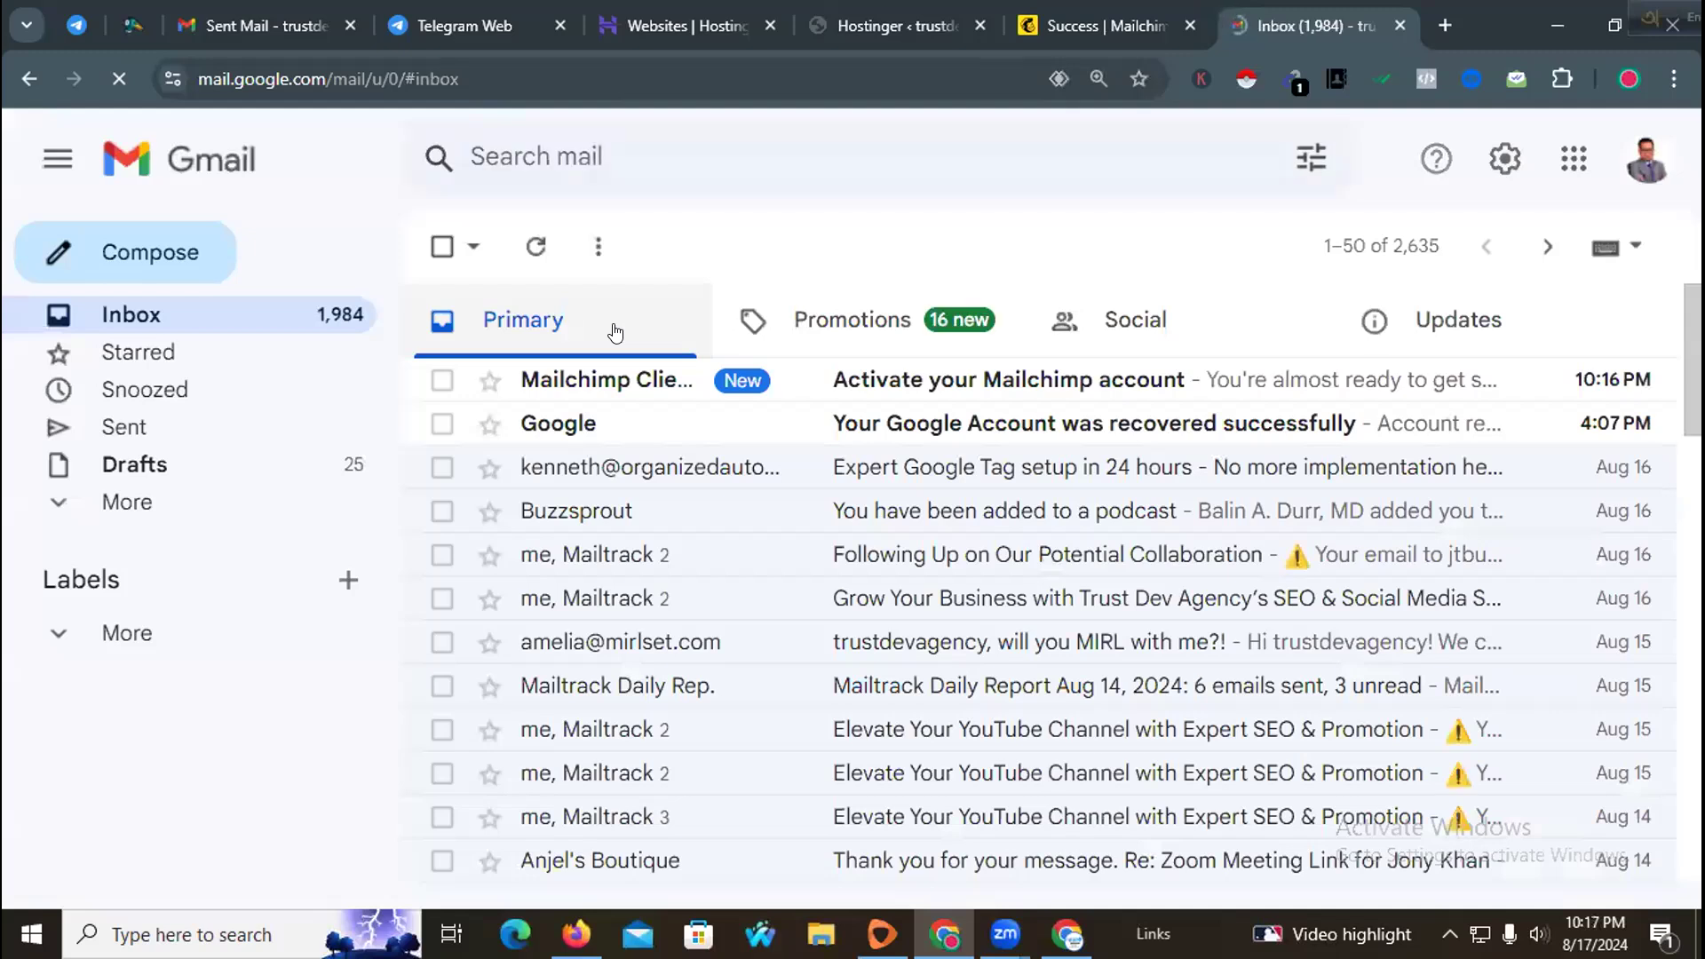
# Step: Open the Activate your Mailchimp account email, follow its activation link, and close the Gmail tab
pyautogui.click(827, 379)
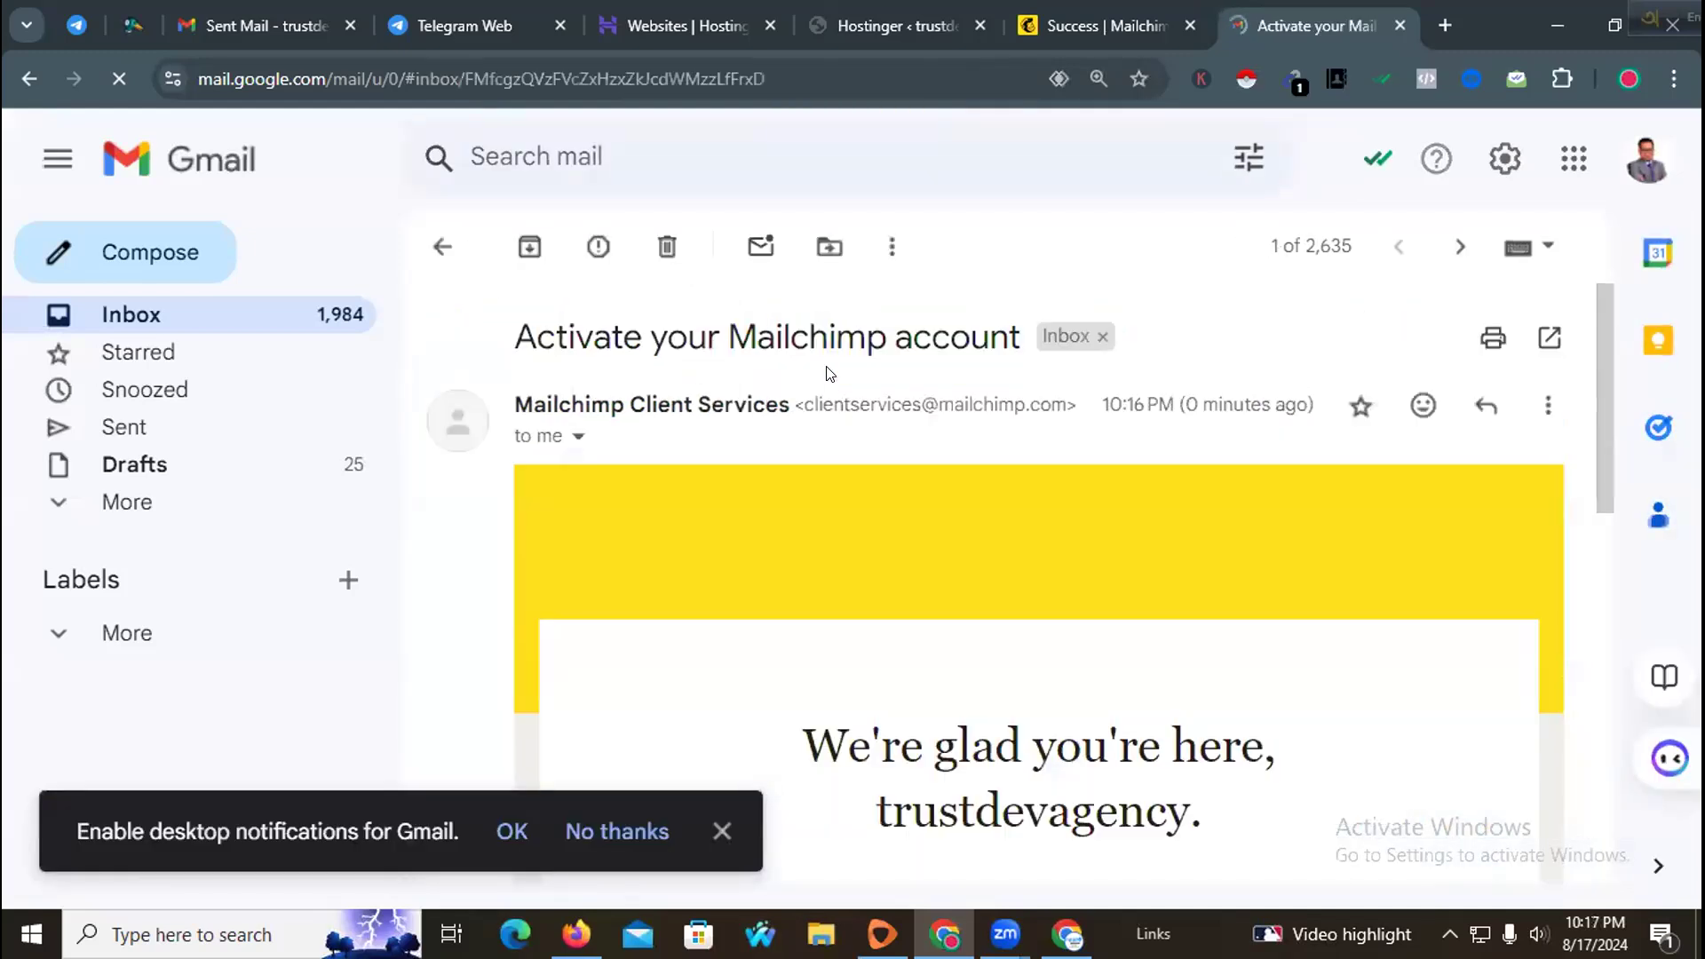
pyautogui.scroll(-5, 833, 401)
pyautogui.click(1009, 517)
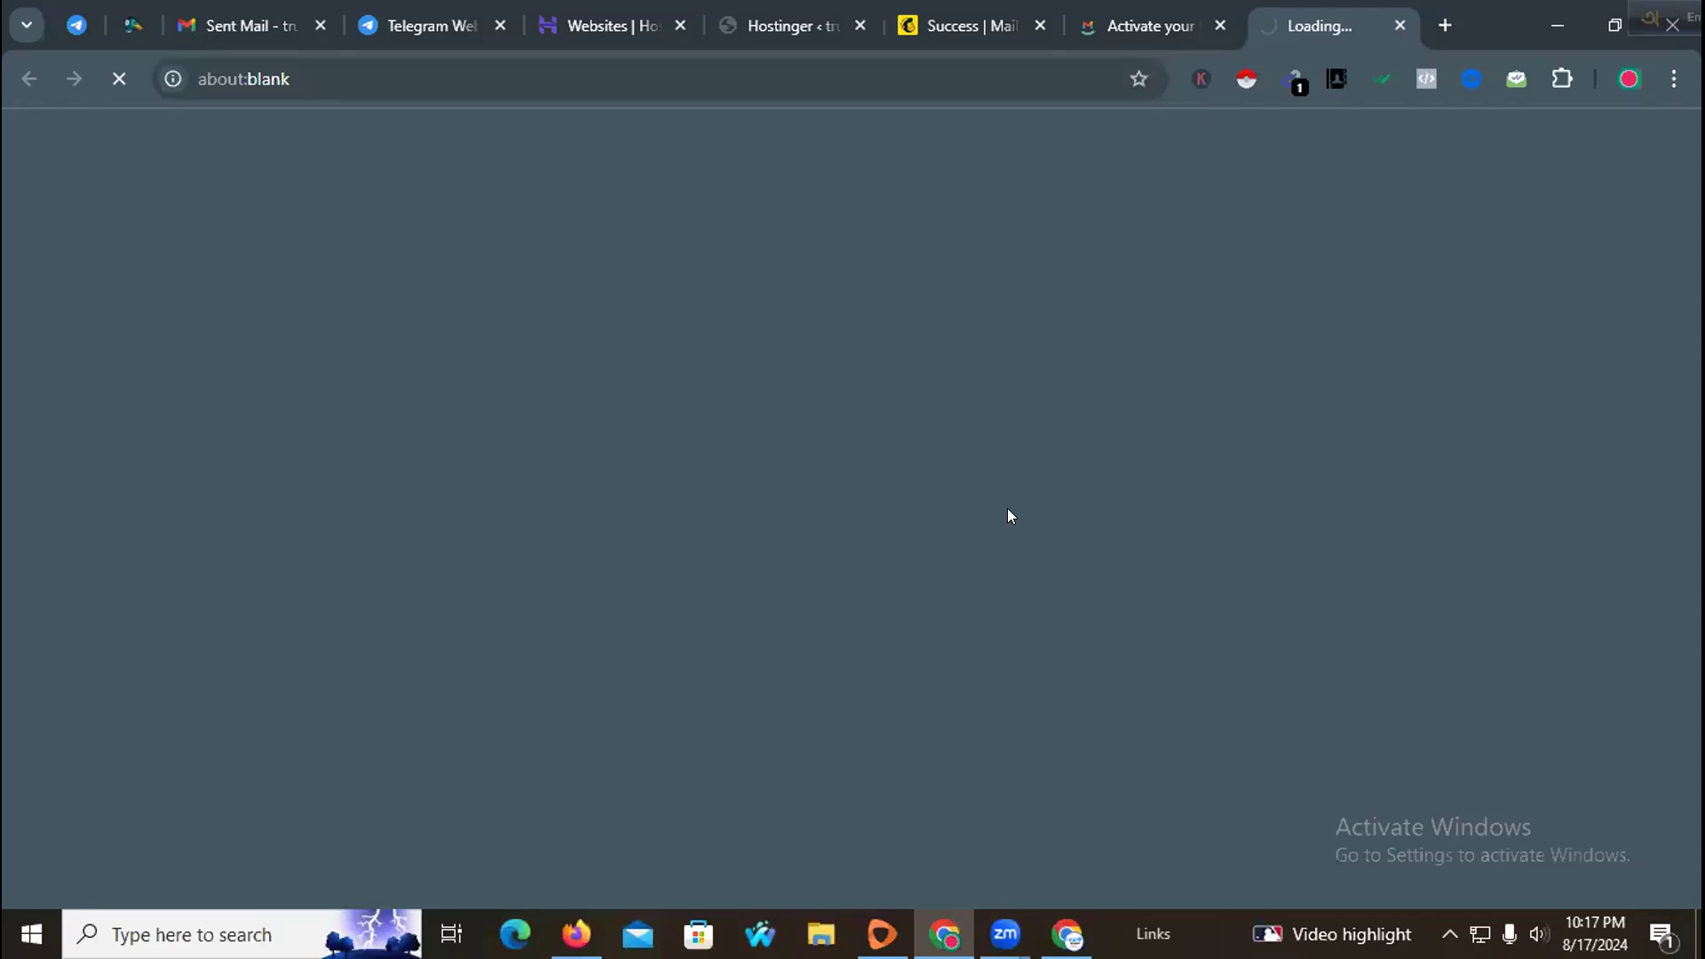
pyautogui.click(1209, 26)
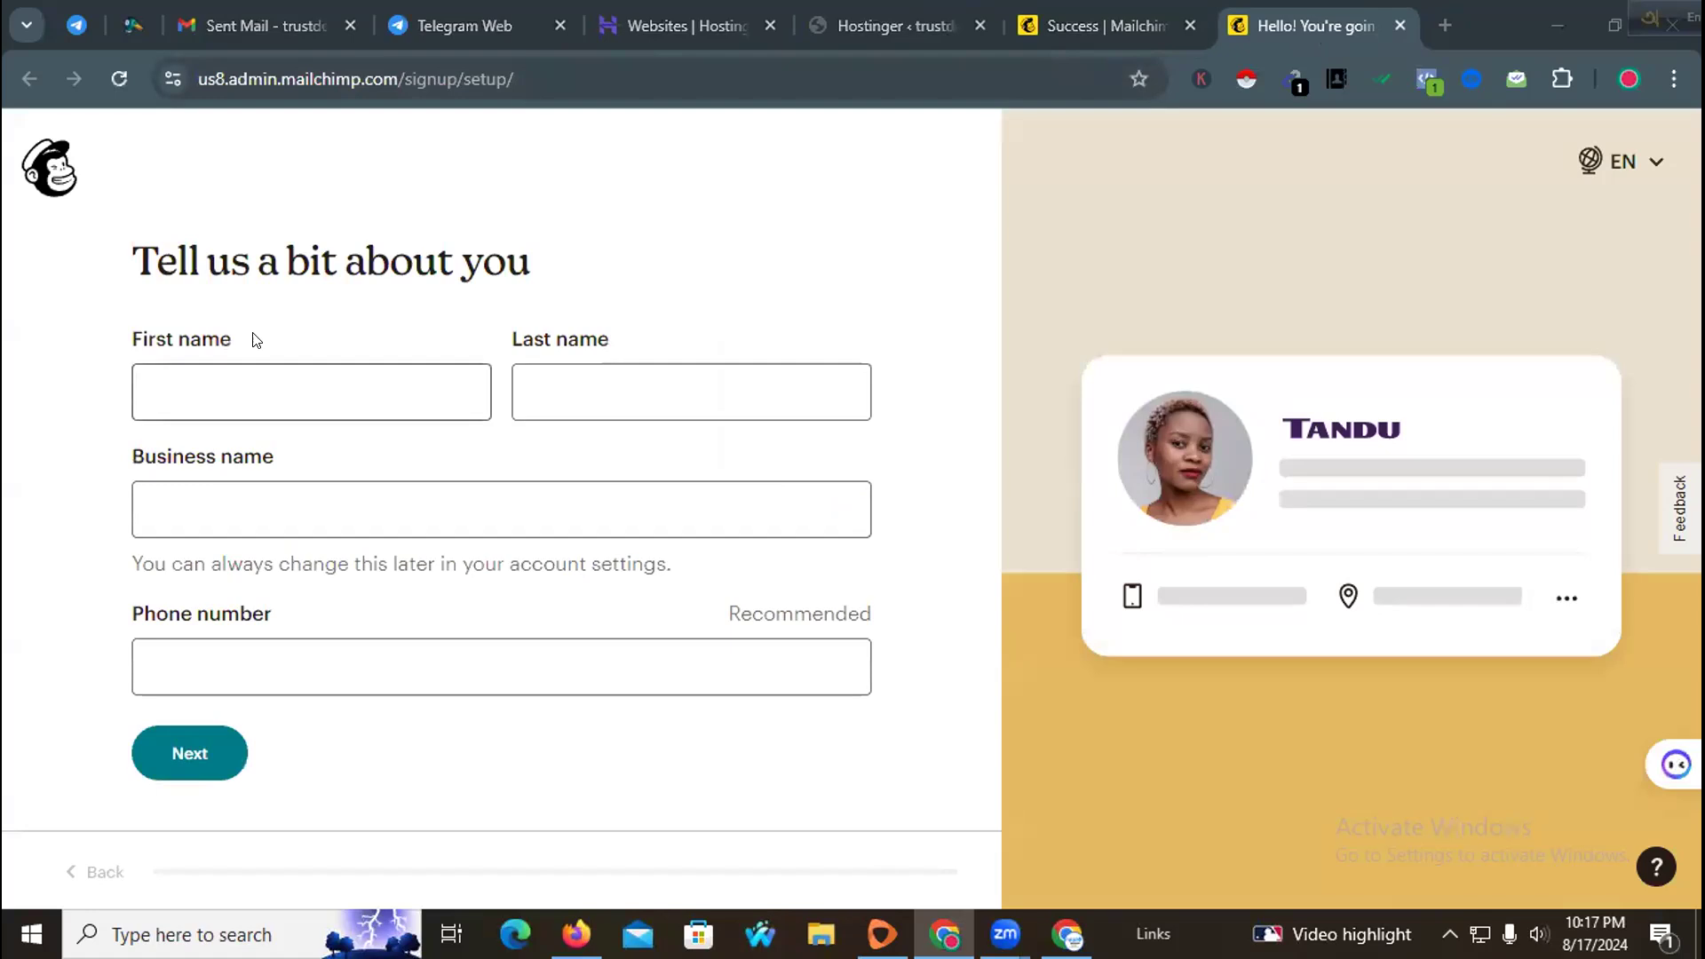
# Step: Autofill the first name, last name, business name and phone number from a saved browser profile
pyautogui.click(436, 391)
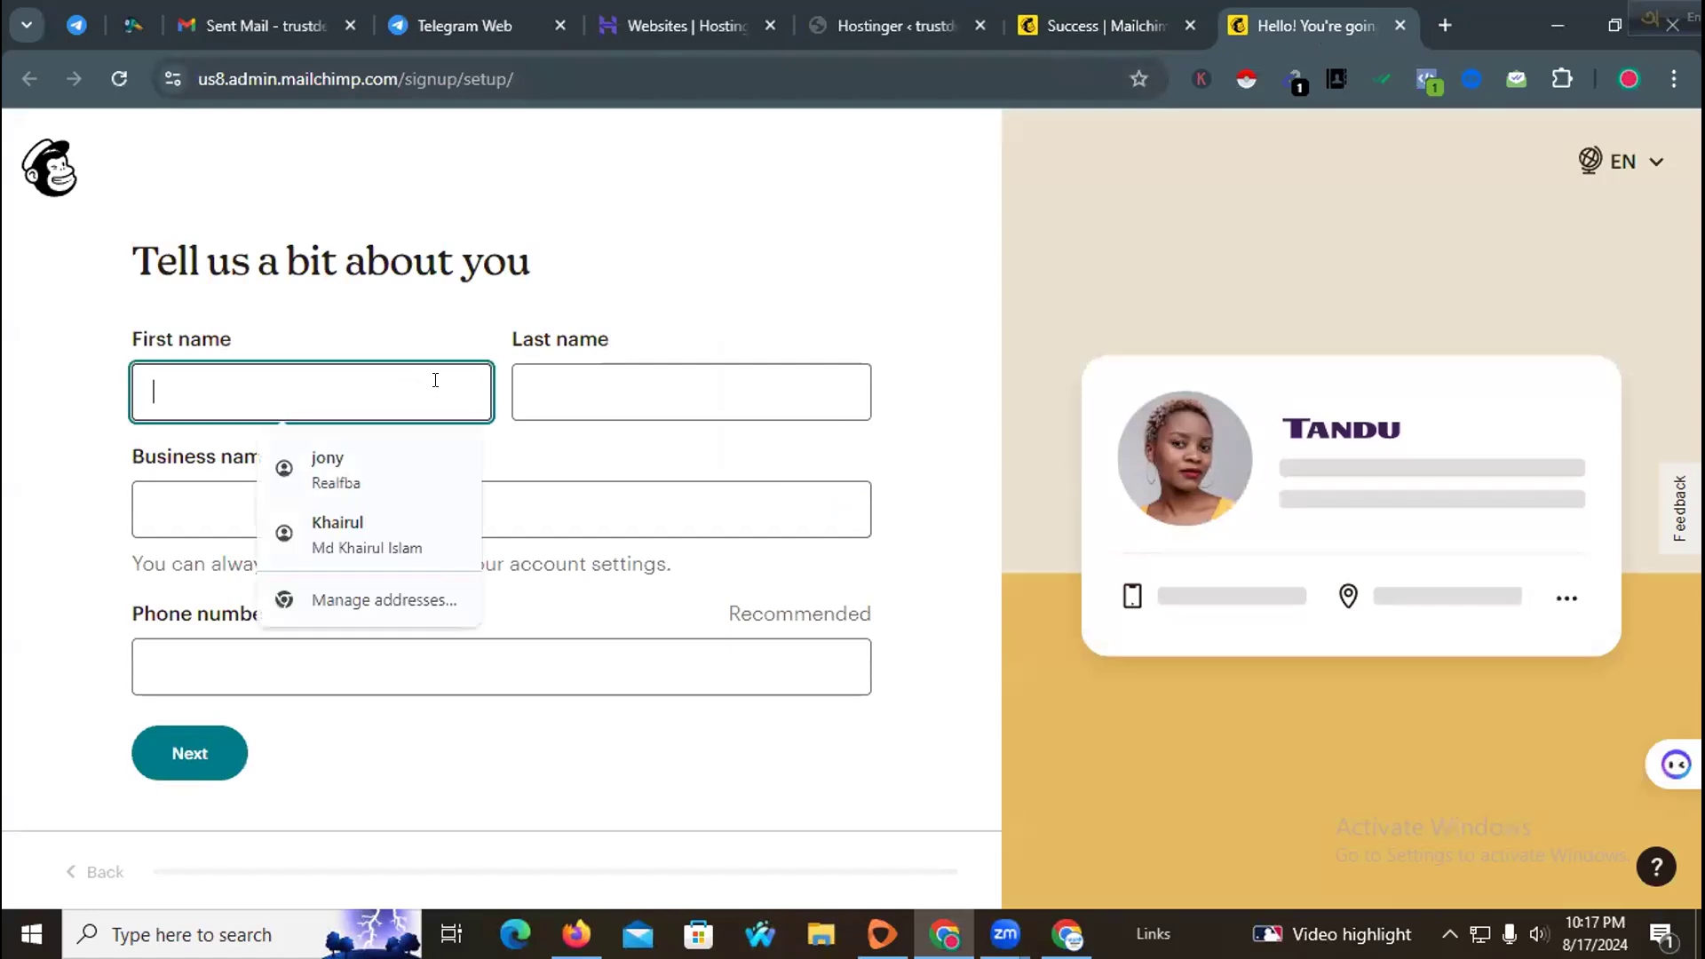
pyautogui.click(389, 469)
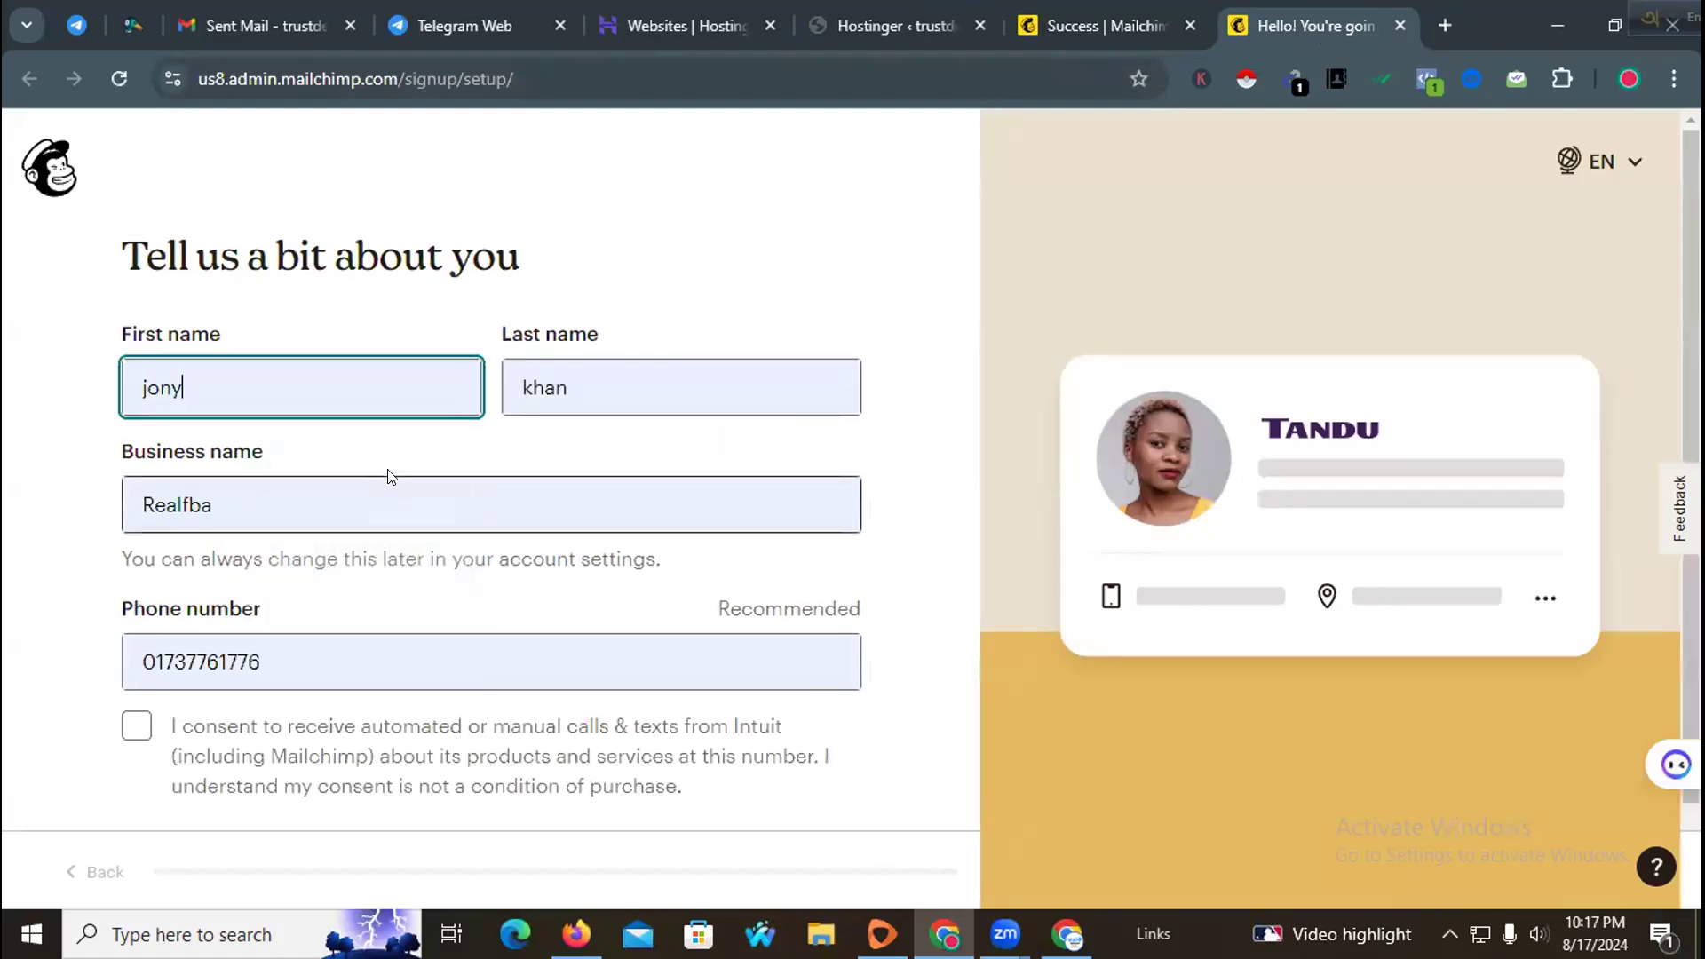
# Step: Set the business name to trustdevagency using the suggested entry
pyautogui.click(234, 494)
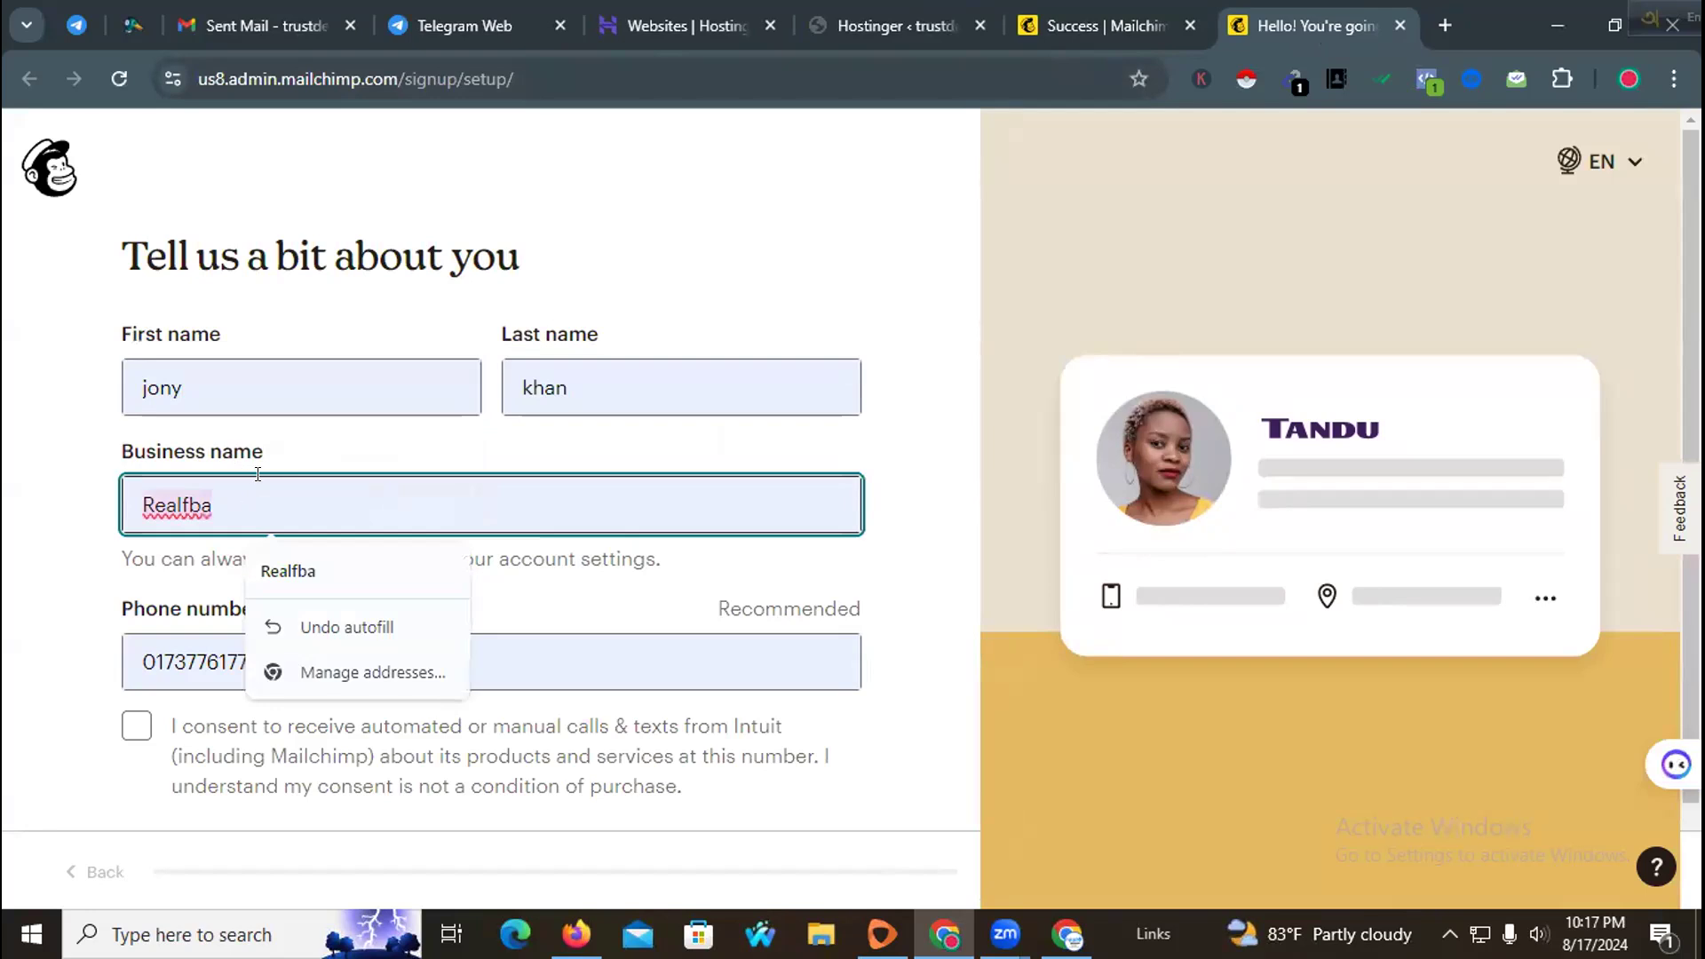
pyautogui.write('trust')
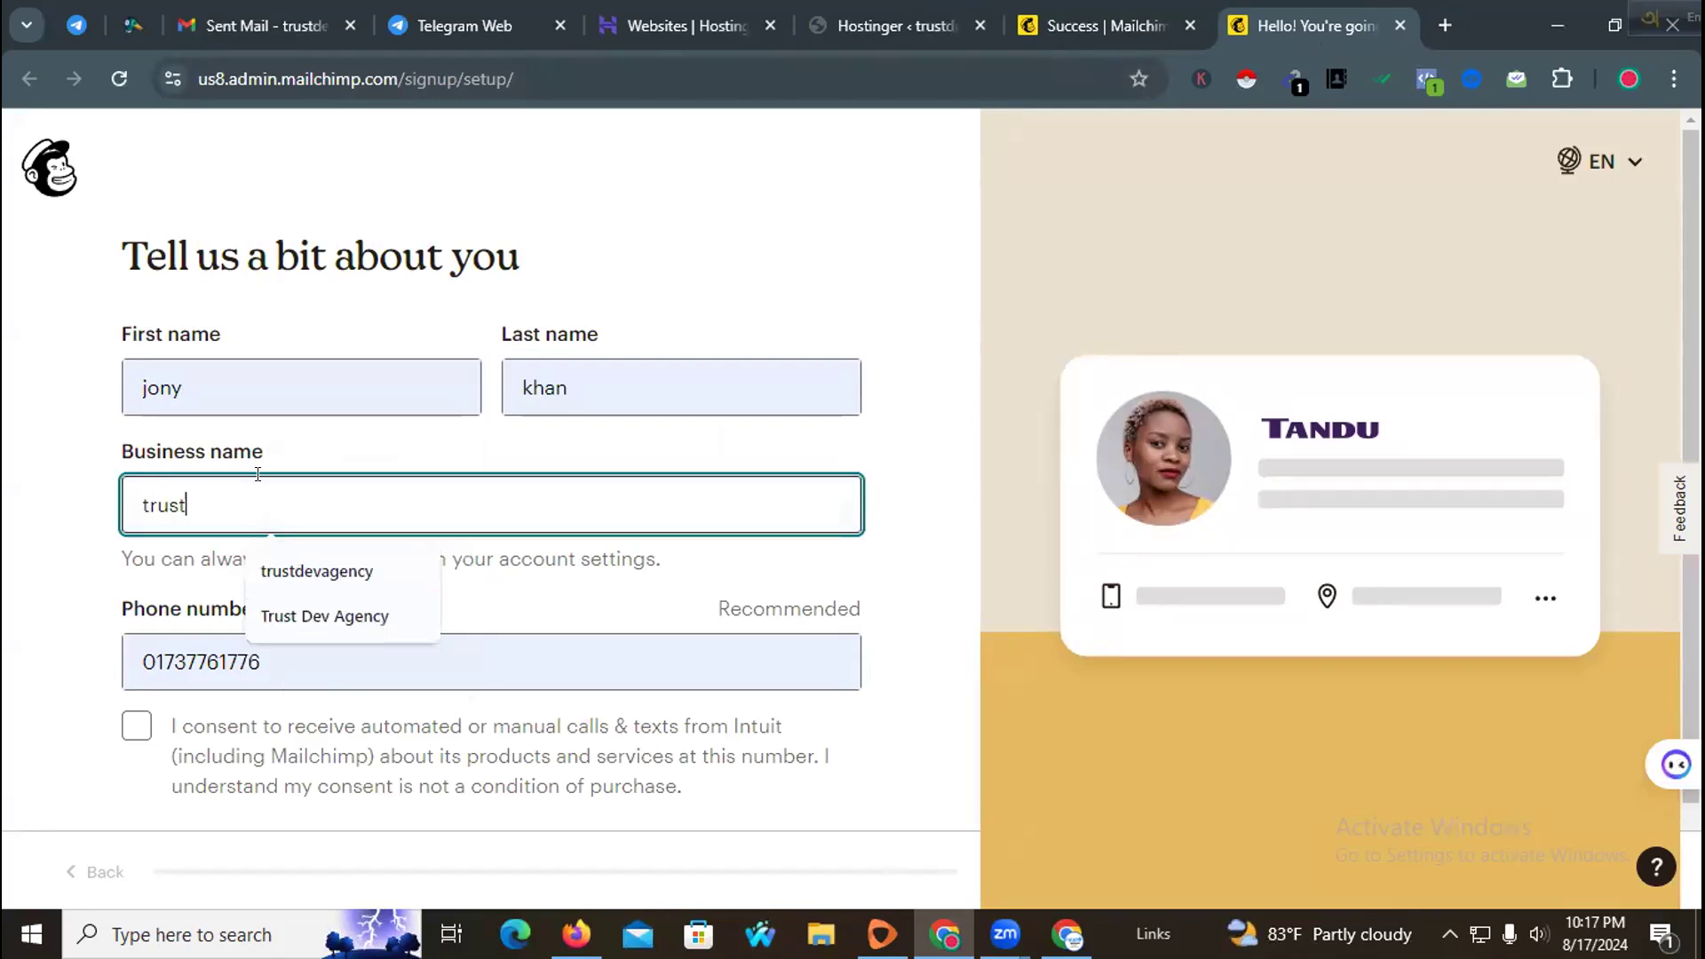
pyautogui.click(306, 570)
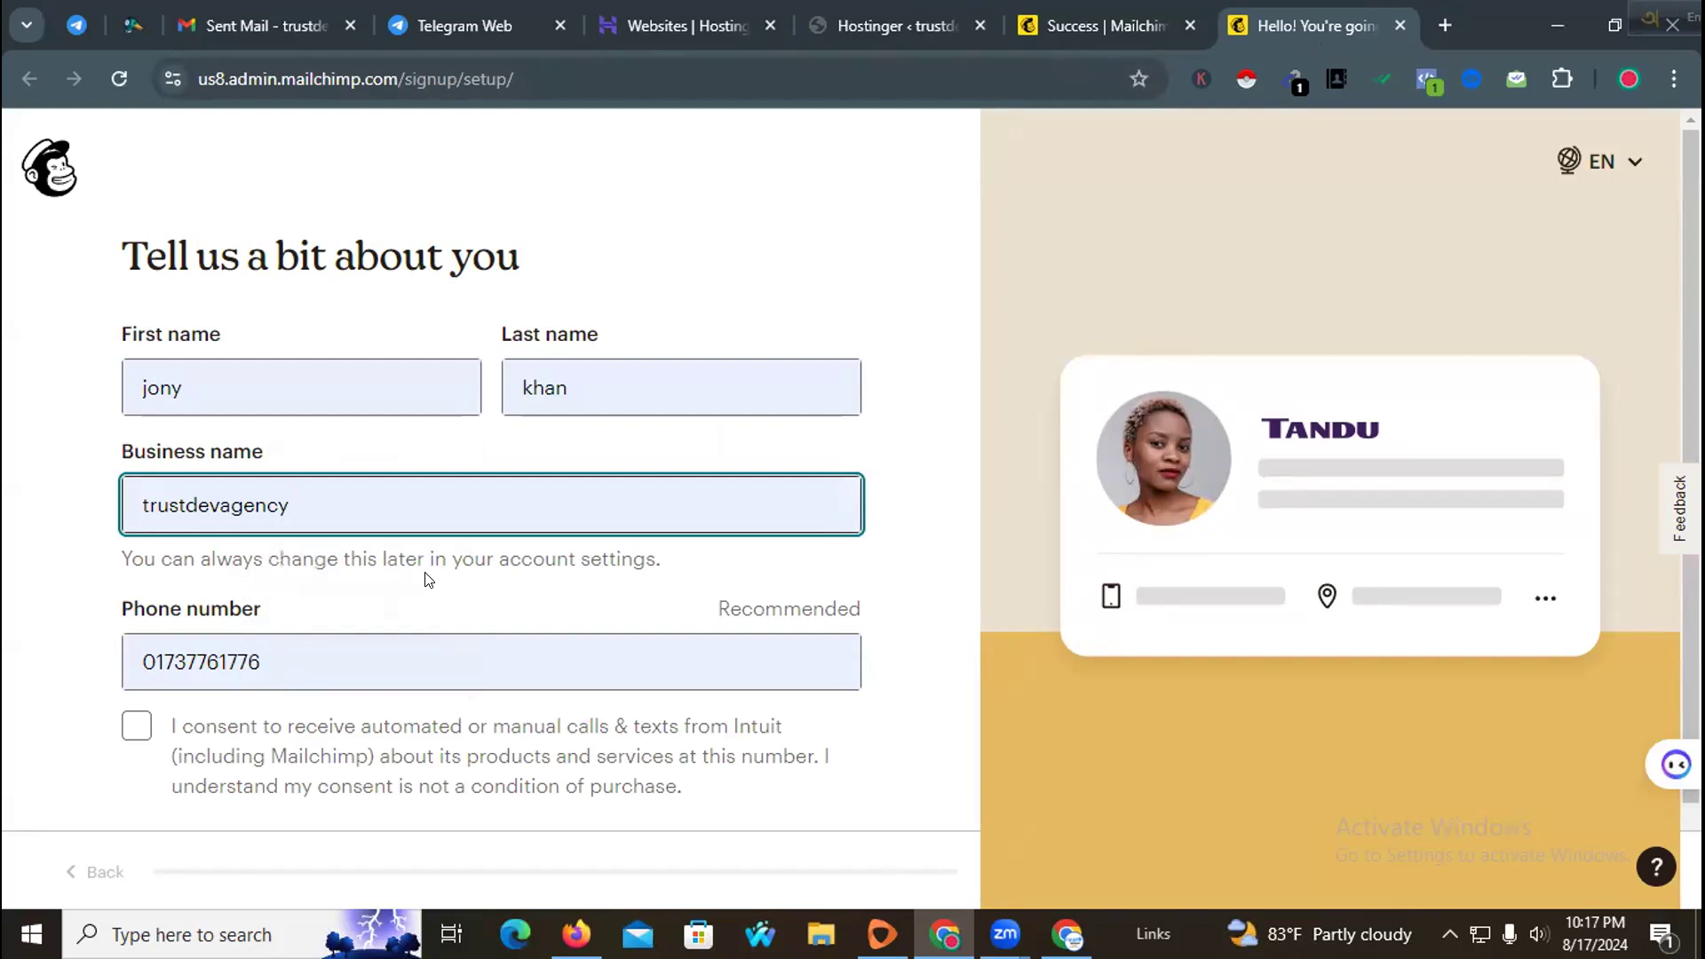
# Step: Tick the consent to calls and texts from Intuit and continue to the next setup page
pyautogui.click(133, 727)
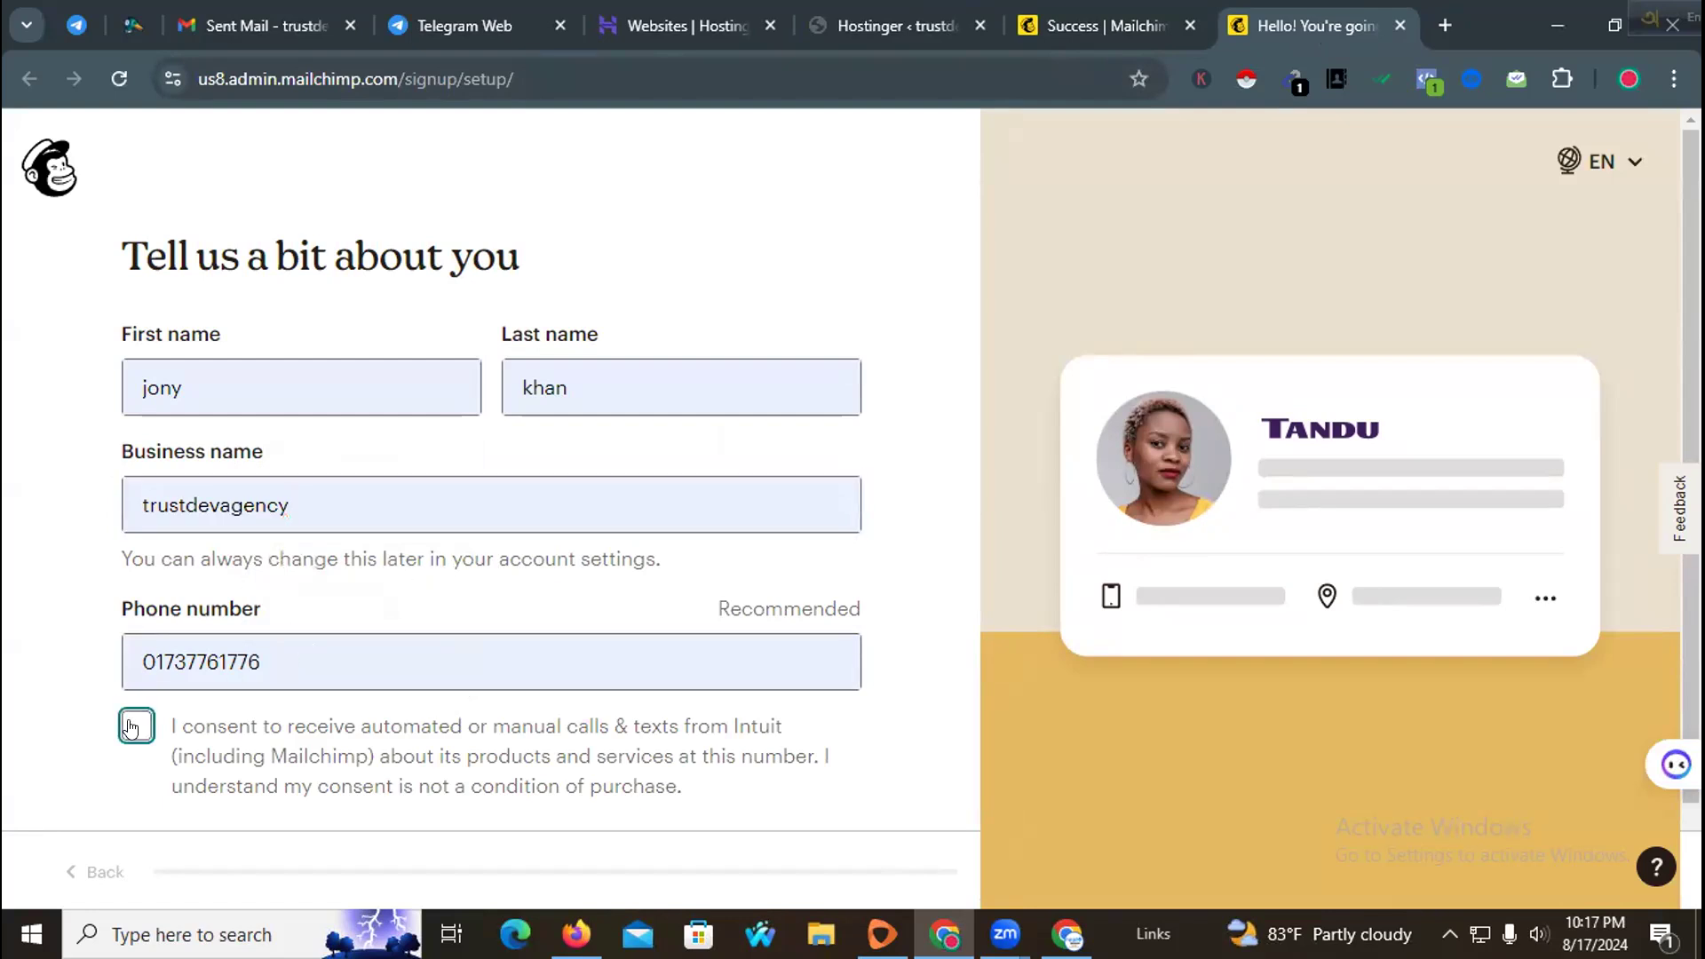
pyautogui.scroll(-1, 986, 568)
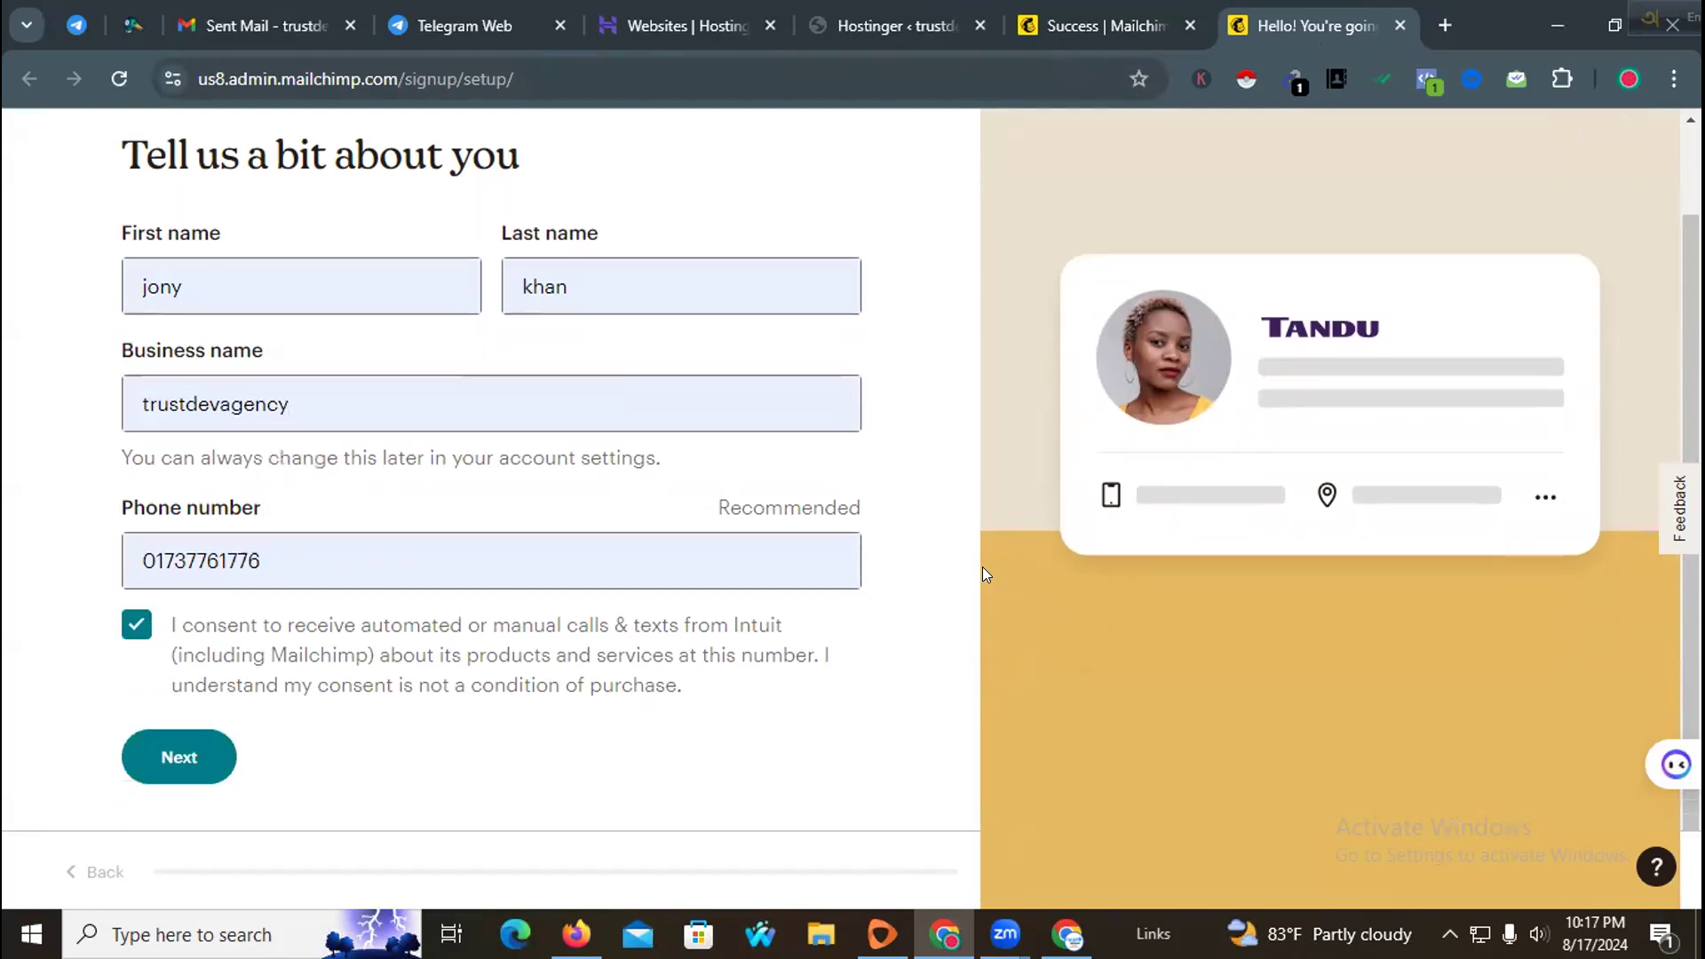
pyautogui.click(152, 766)
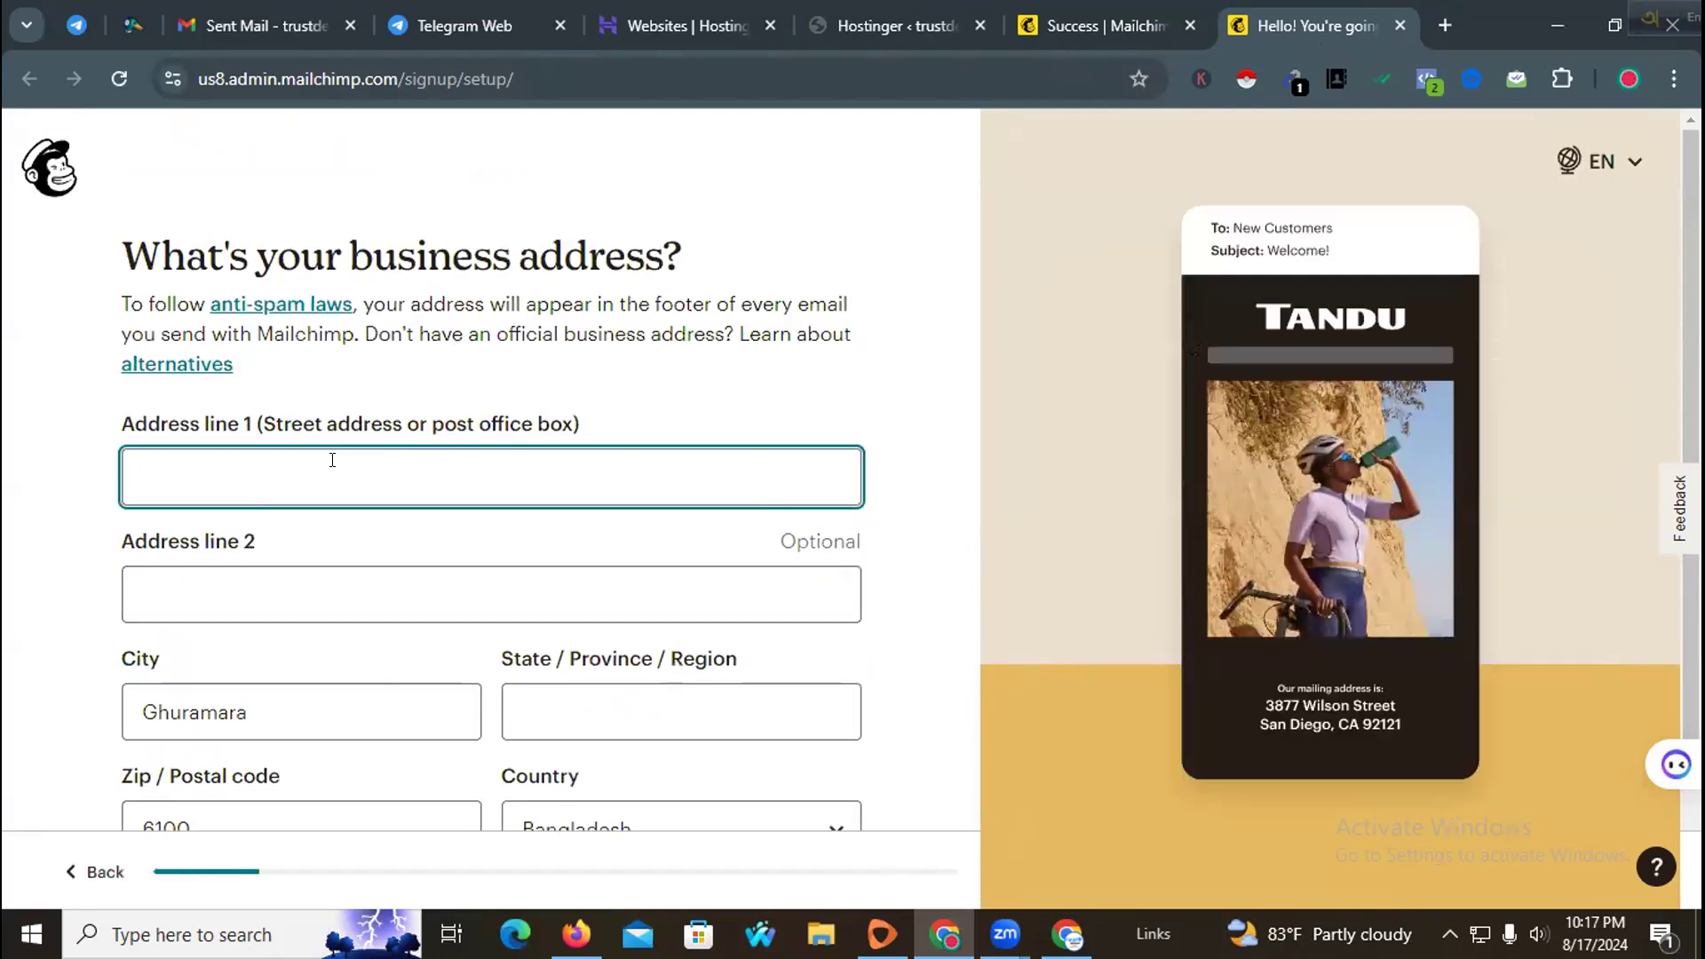
# Step: Fill in the business address fields including the state or region, continue, and save the address to the browser
pyautogui.click(318, 458)
pyautogui.click(354, 545)
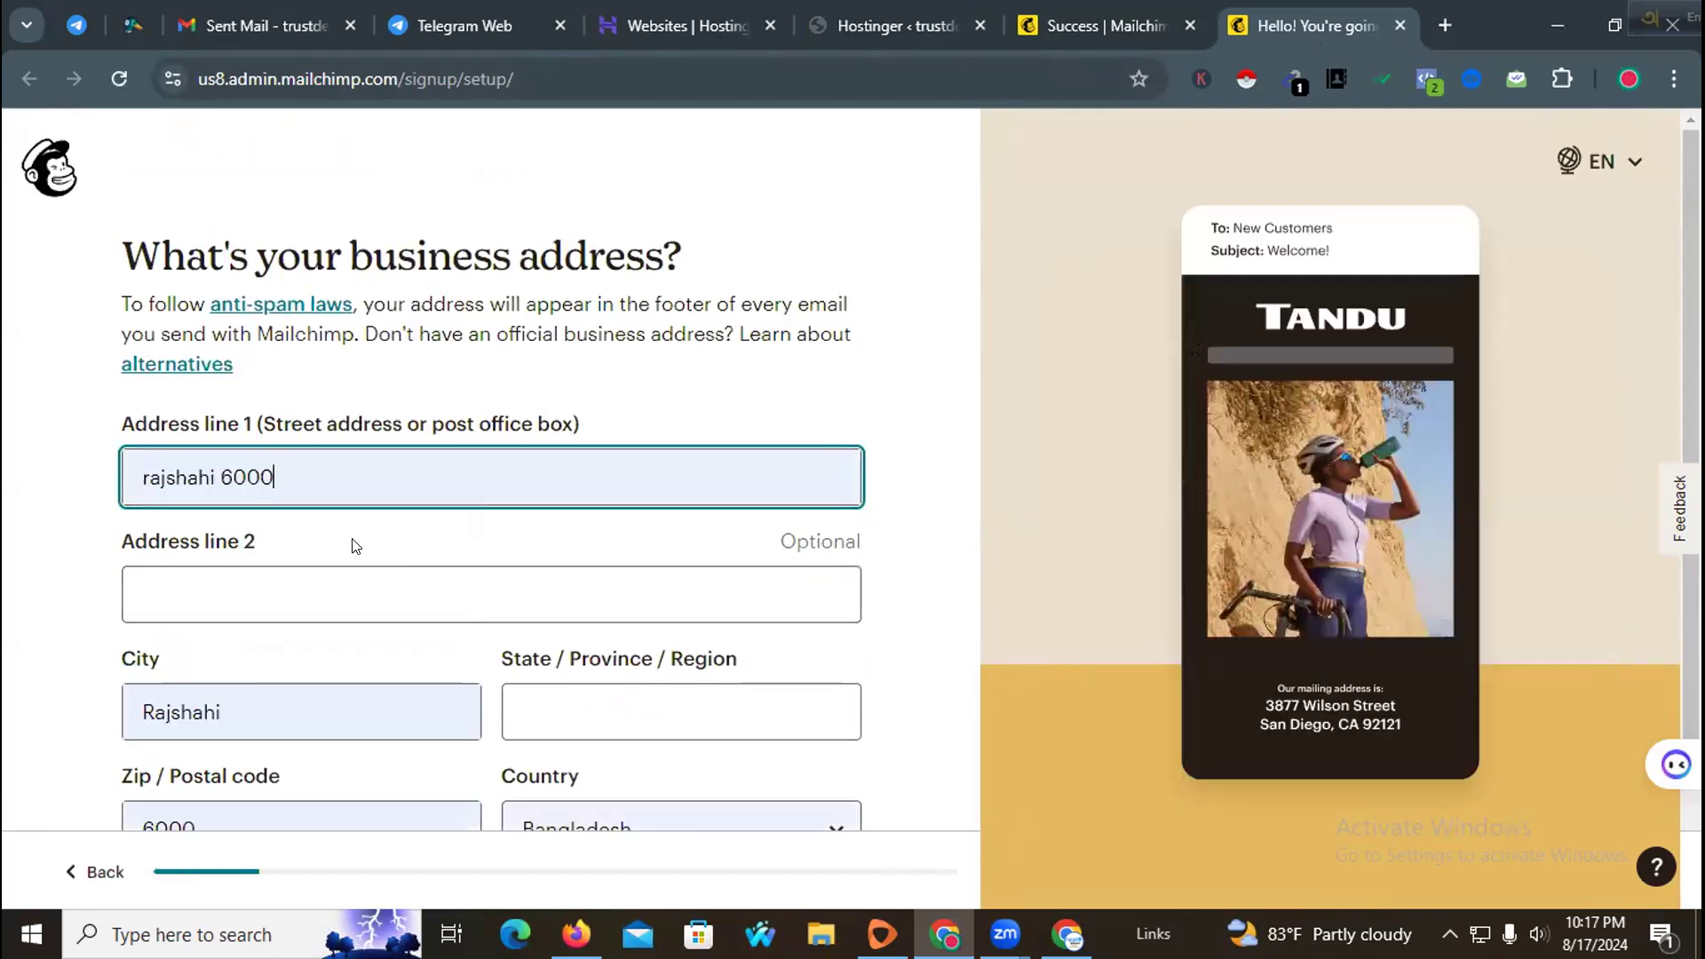
pyautogui.scroll(-2, 624, 535)
pyautogui.click(652, 537)
pyautogui.write('Rajshahi')
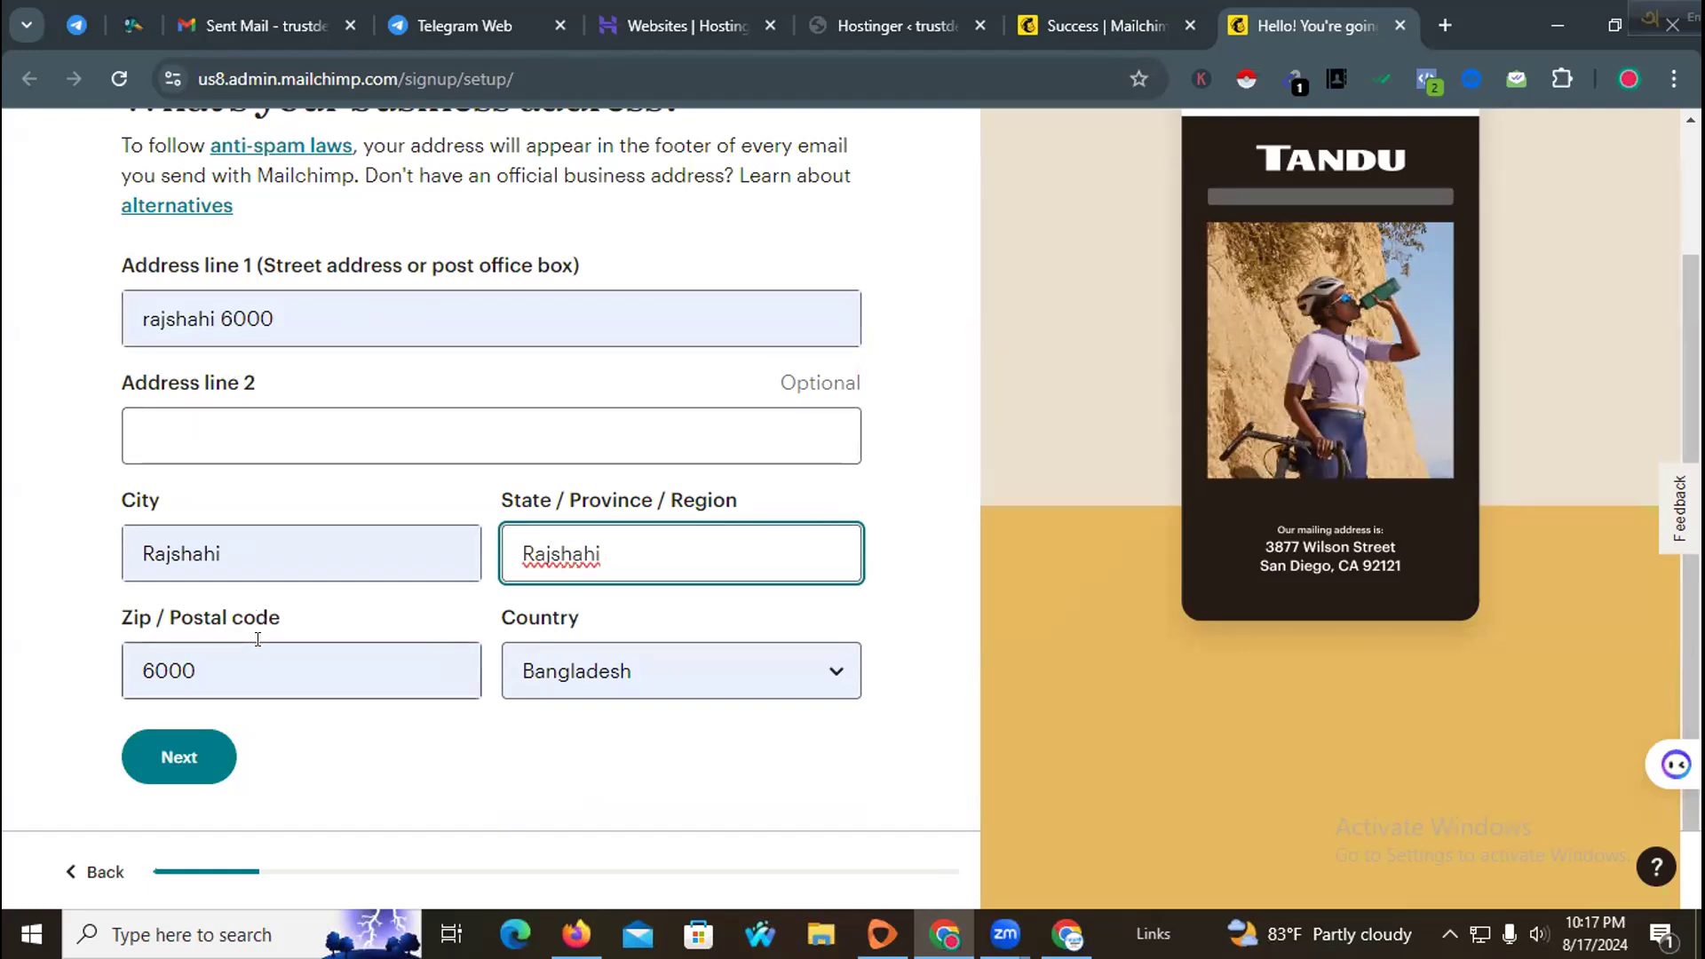
pyautogui.click(189, 759)
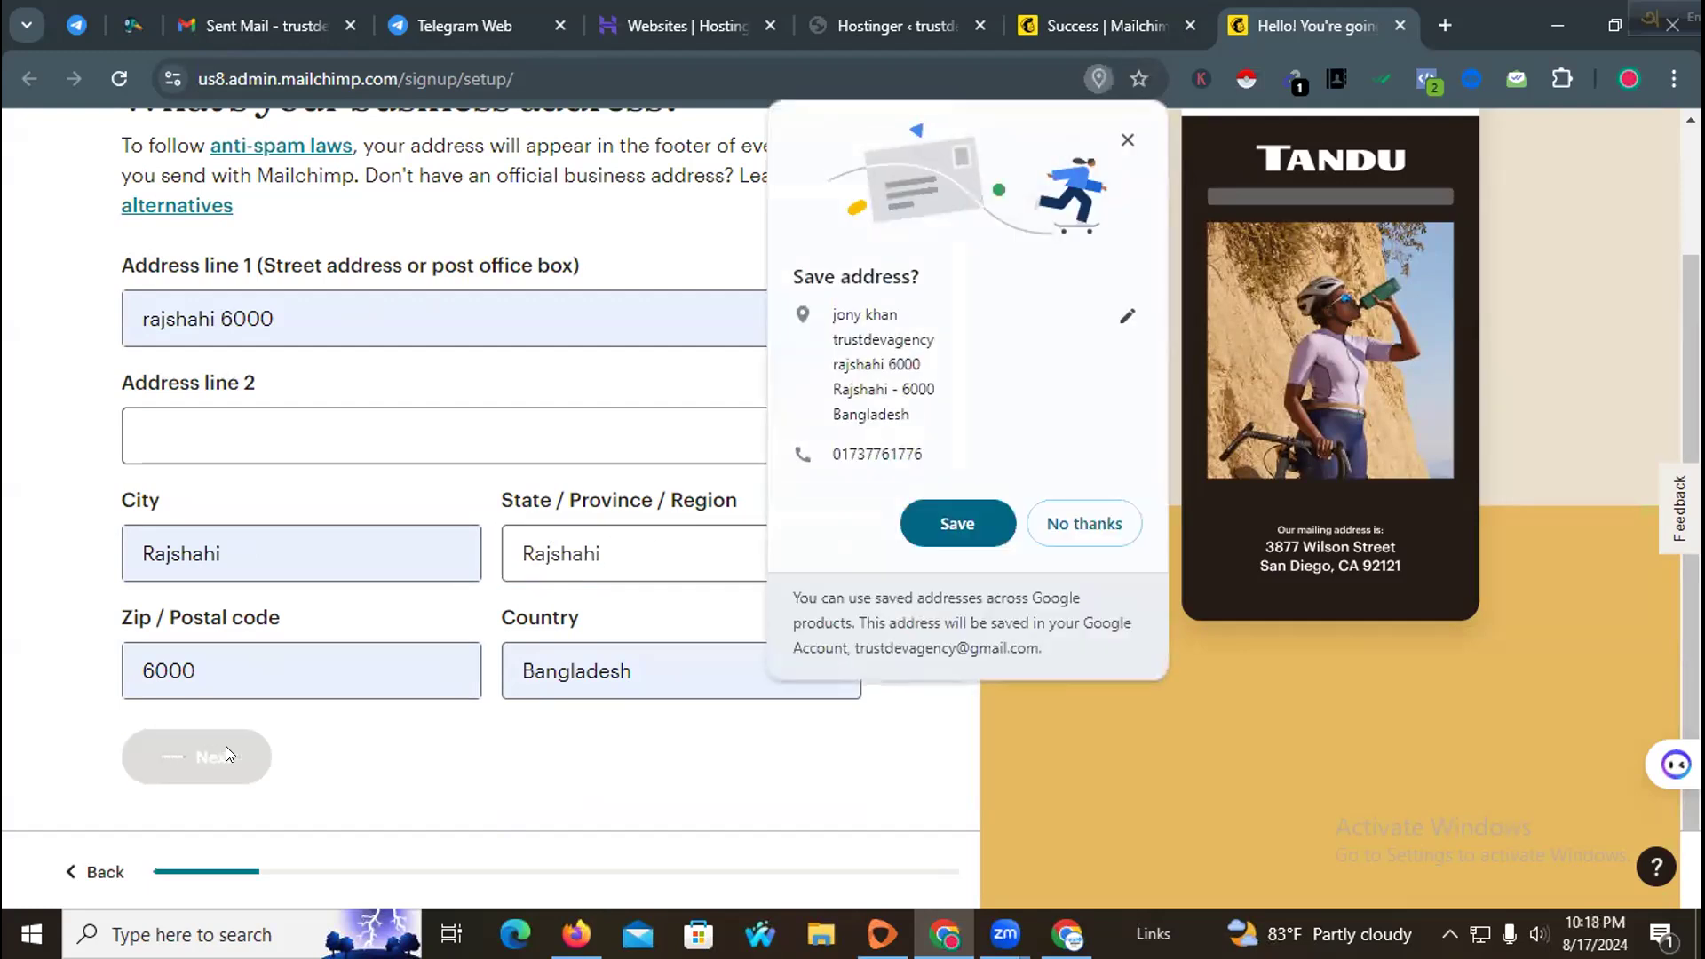
pyautogui.click(952, 524)
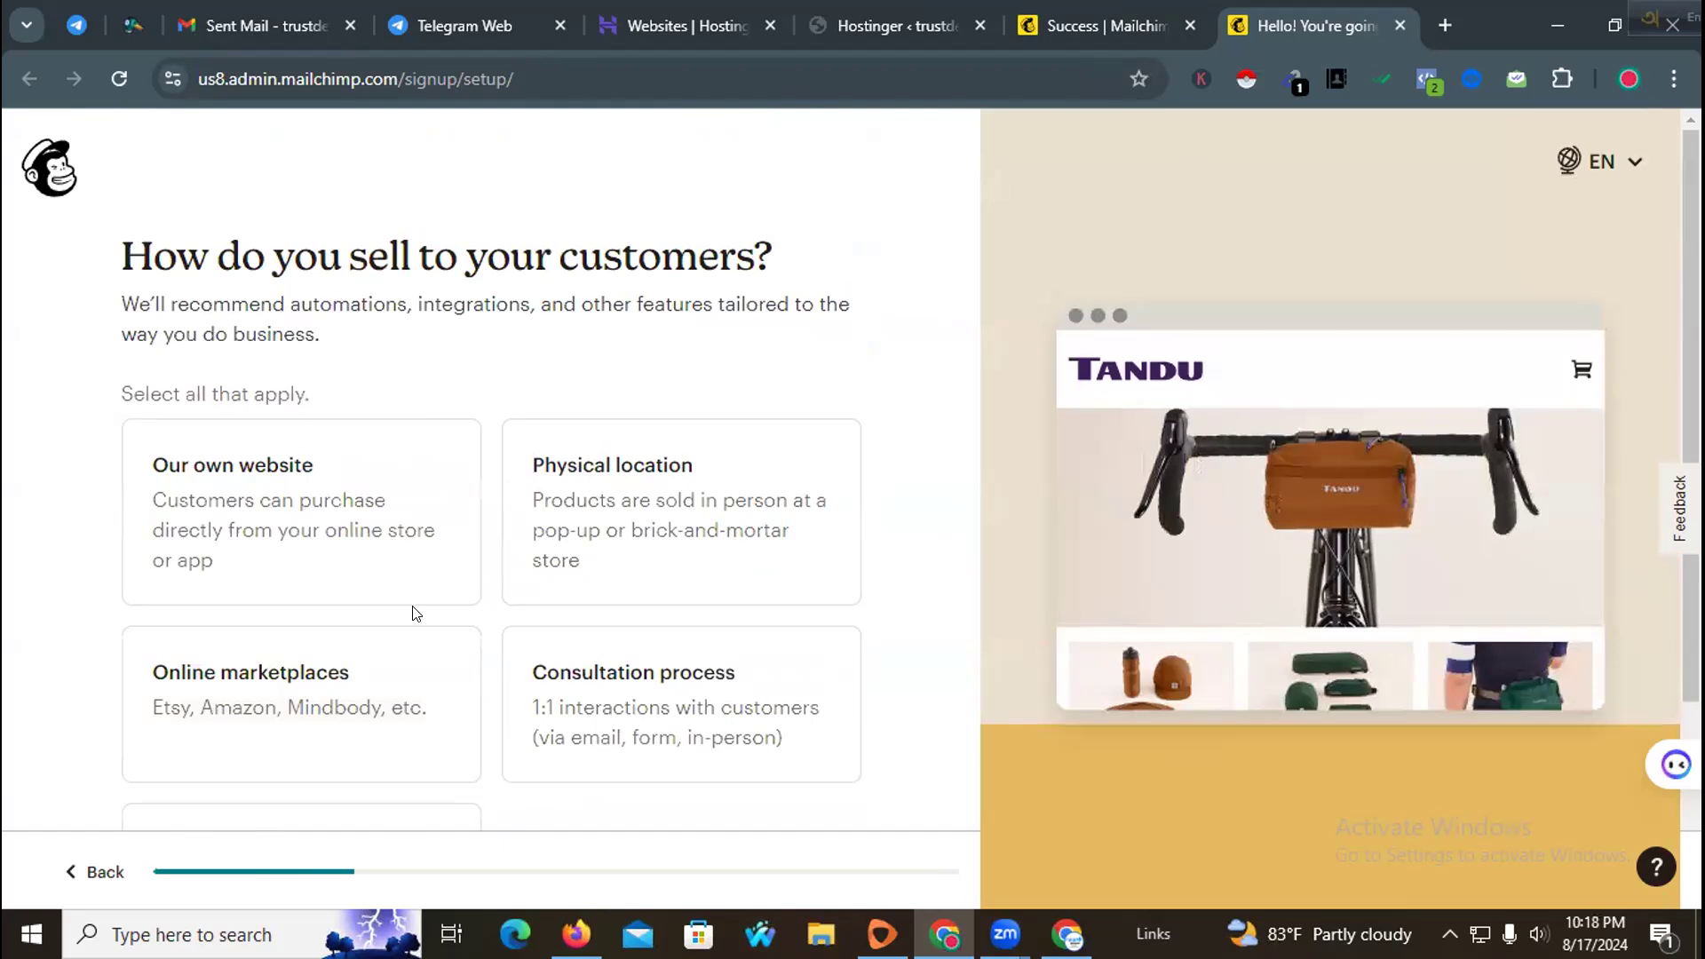
# Step: Examine the options asking how the business sells to its customers
pyautogui.scroll(-3, 407, 636)
pyautogui.scroll(3, 407, 639)
pyautogui.moveTo(178, 252); pyautogui.dragTo(774, 259)
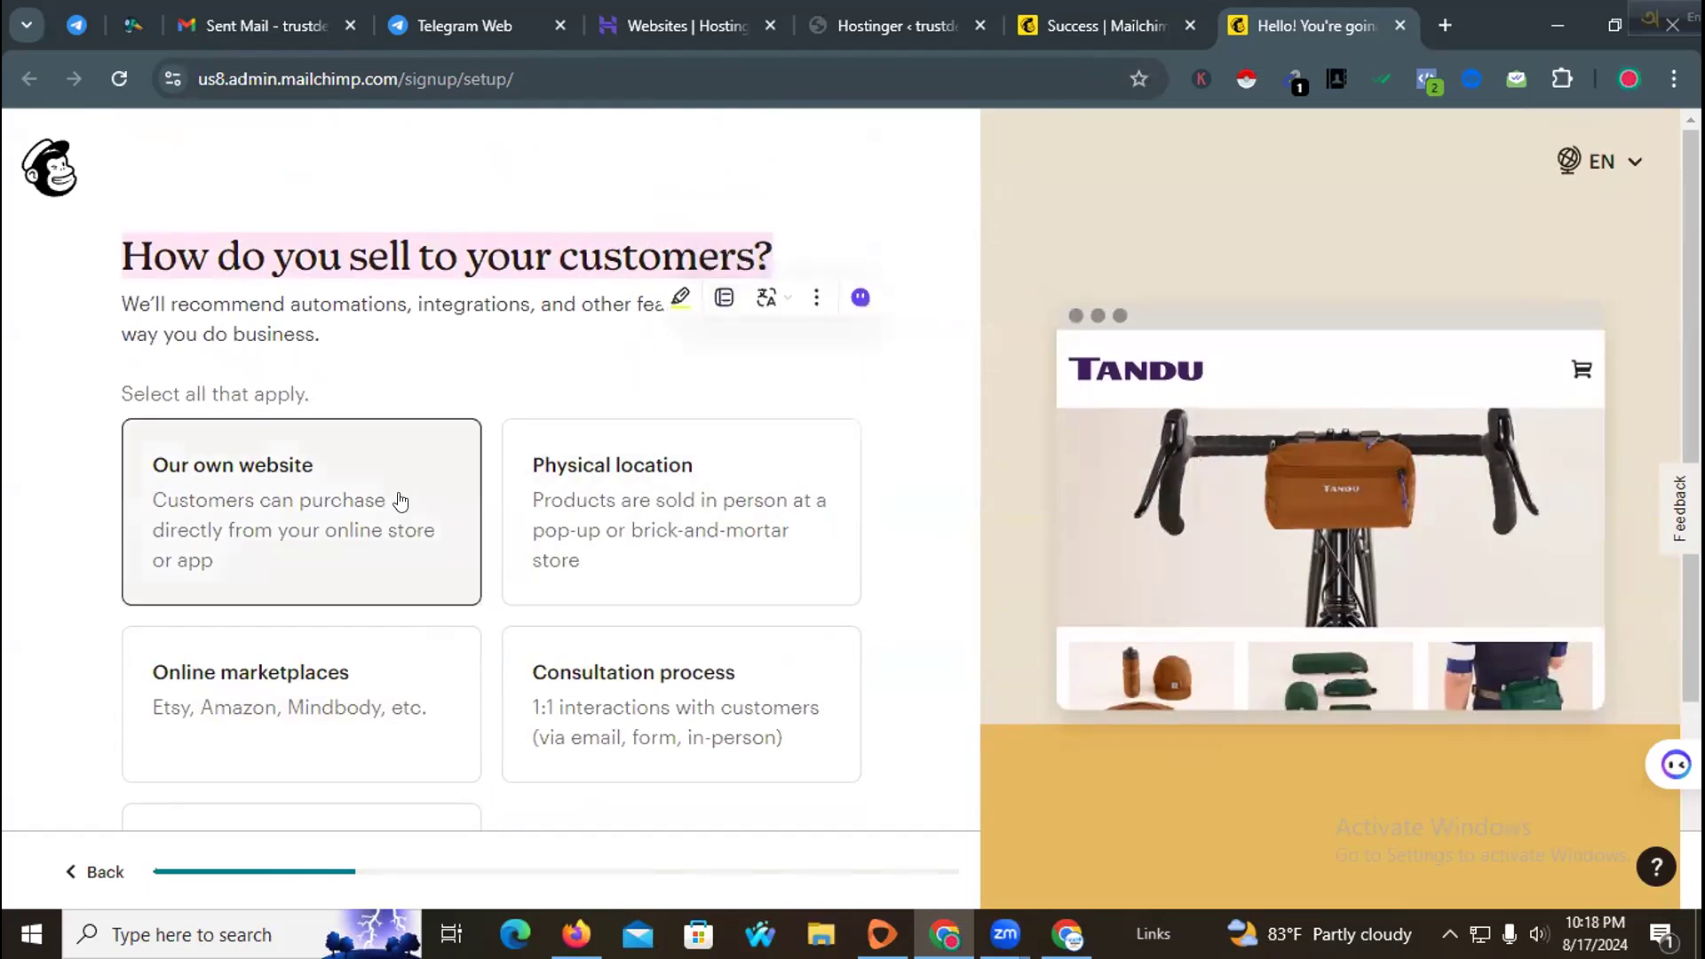
# Step: Select "Our own website" as the way the business sells and continue
pyautogui.scroll(-2, 289, 536)
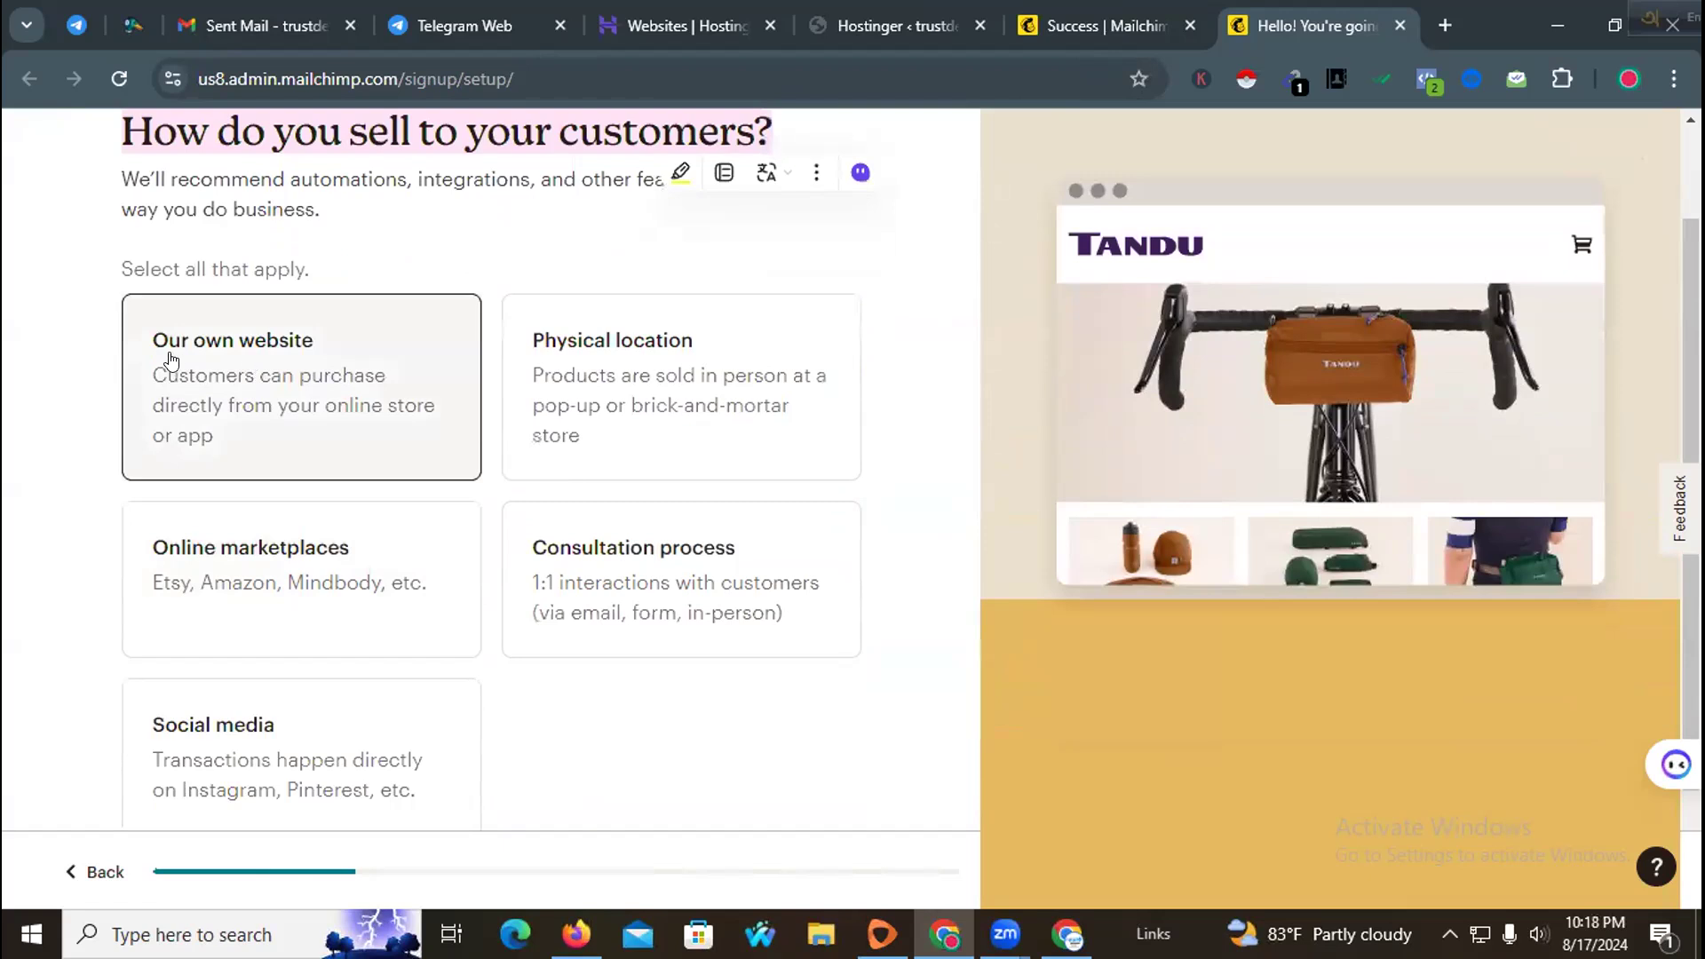
pyautogui.click(374, 388)
pyautogui.scroll(-2, 359, 390)
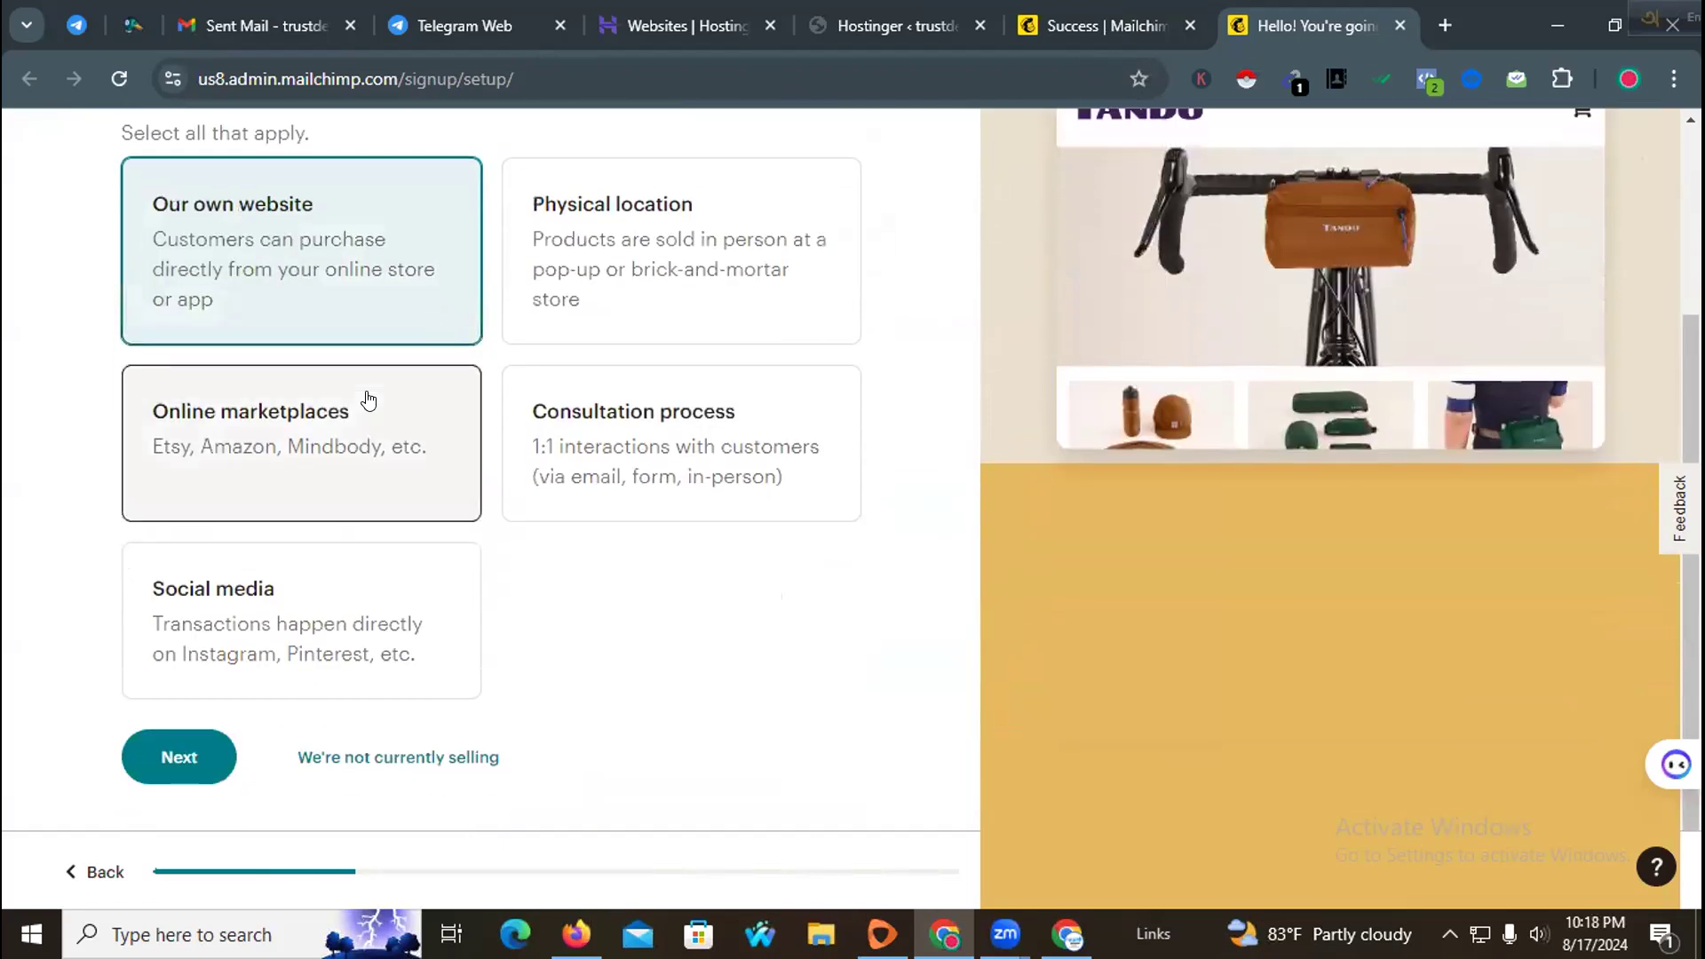
pyautogui.click(172, 777)
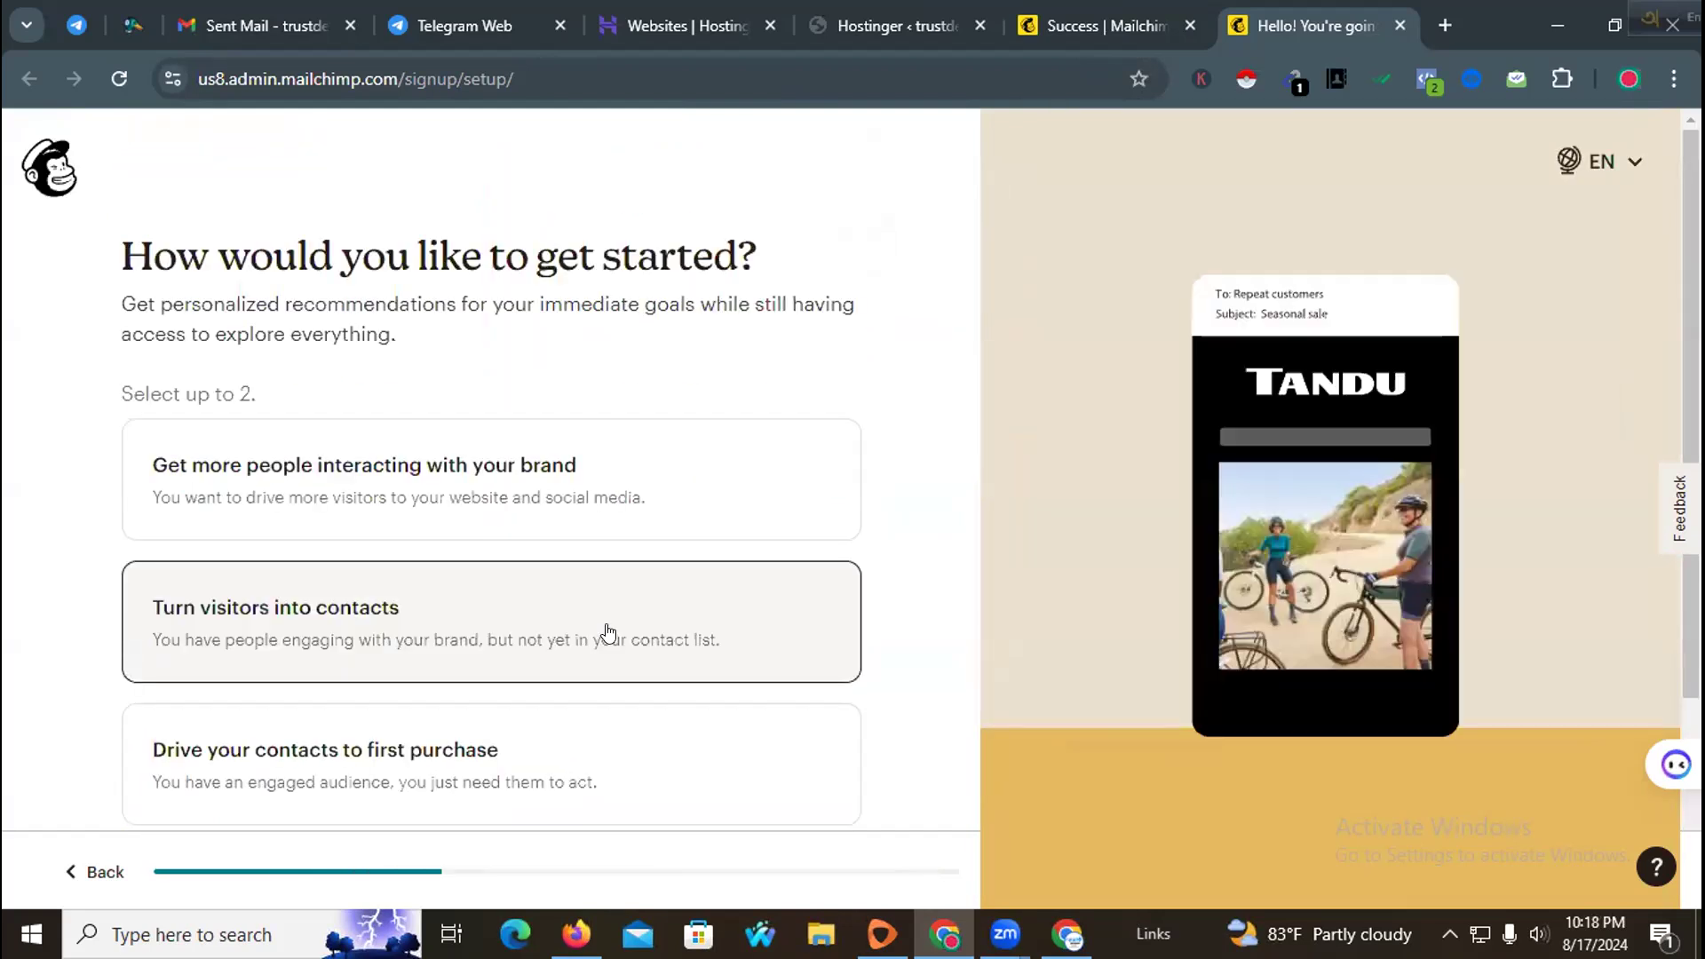
# Step: Choose "Get more people interacting with your brand" as the starting goal and continue
pyautogui.scroll(-1, 658, 613)
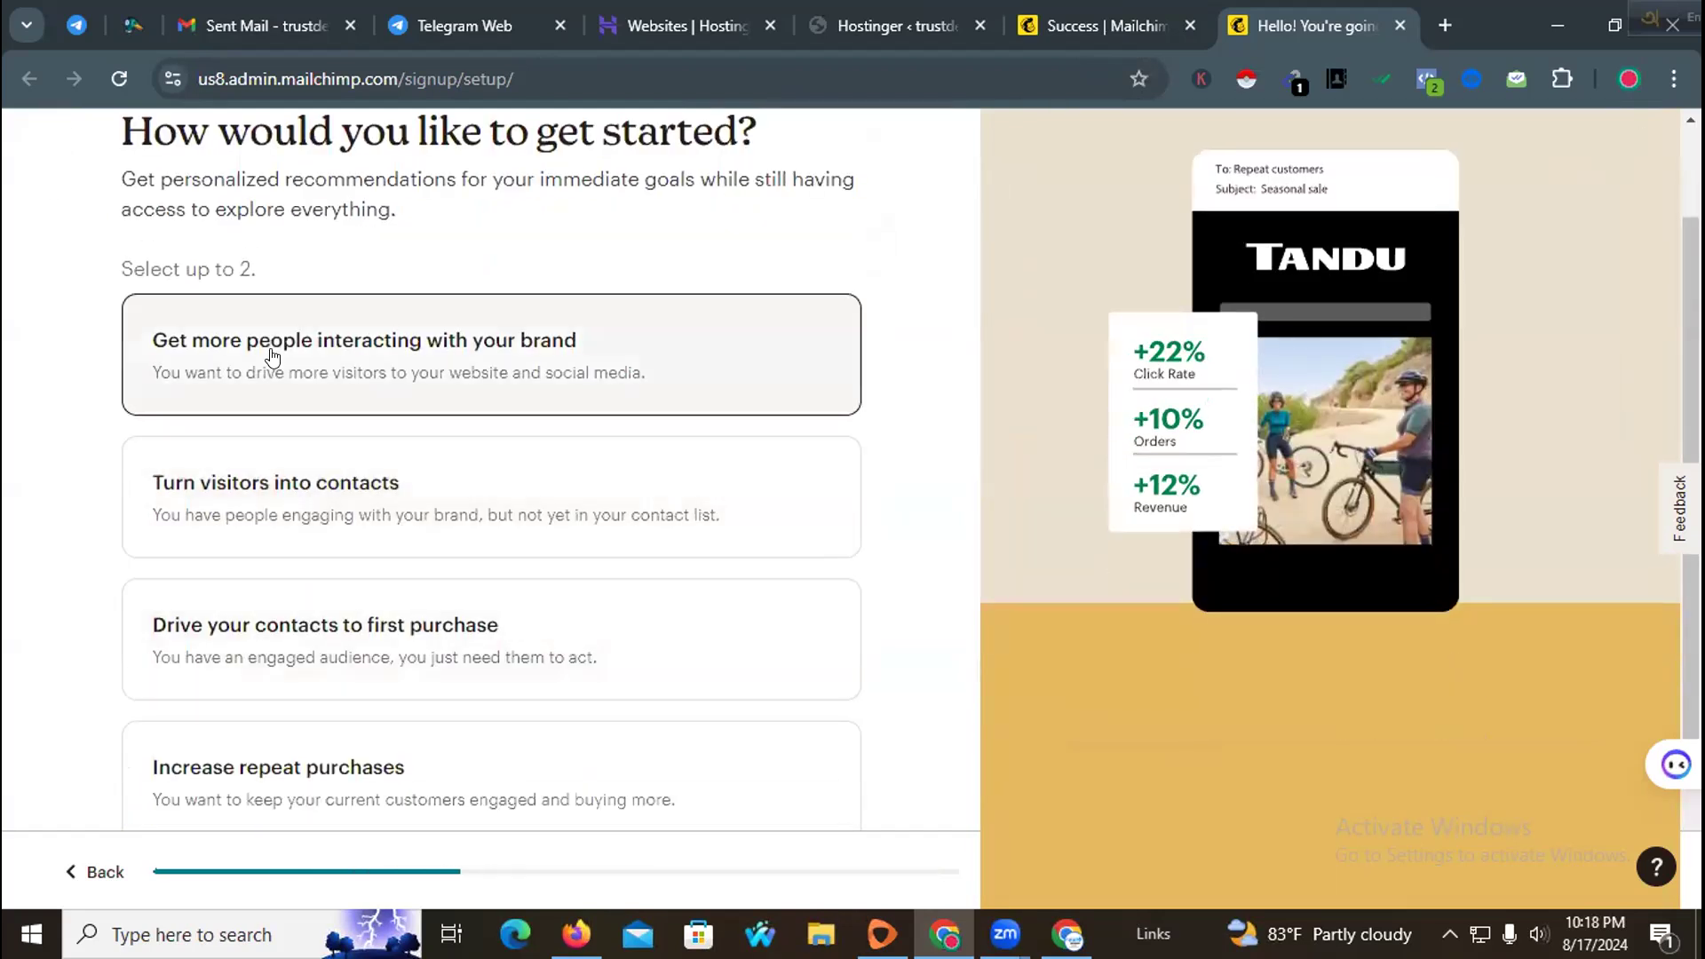
pyautogui.scroll(1, 381, 354)
pyautogui.moveTo(112, 252); pyautogui.dragTo(861, 254)
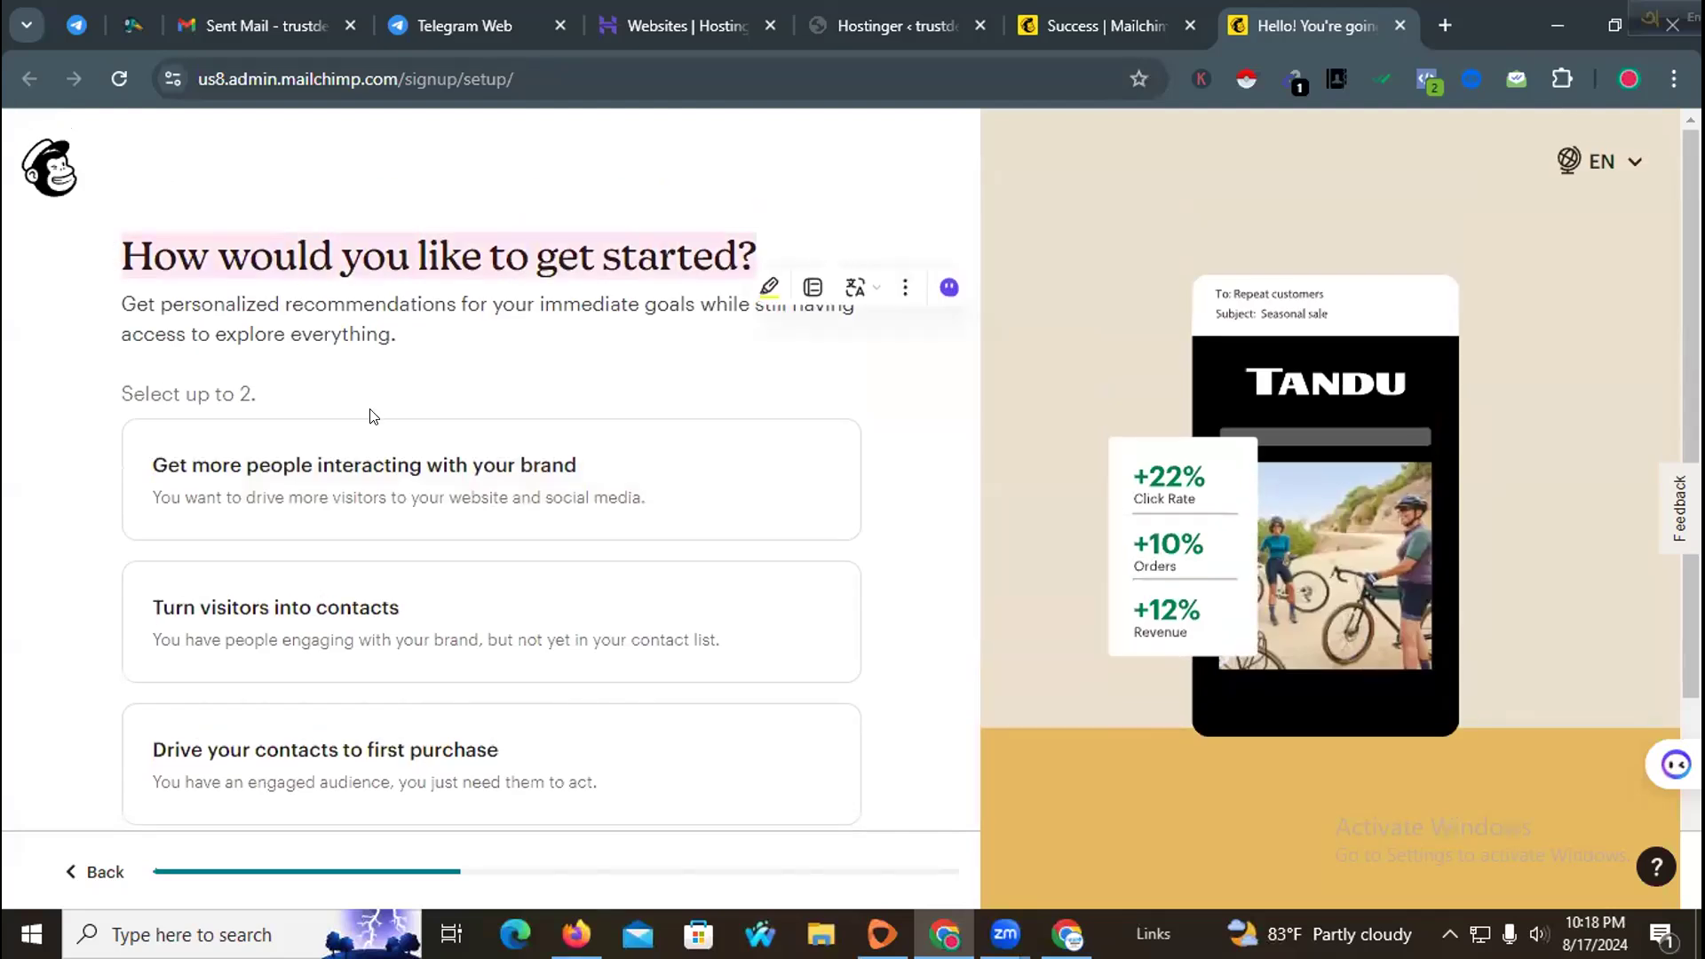
pyautogui.scroll(-1, 373, 417)
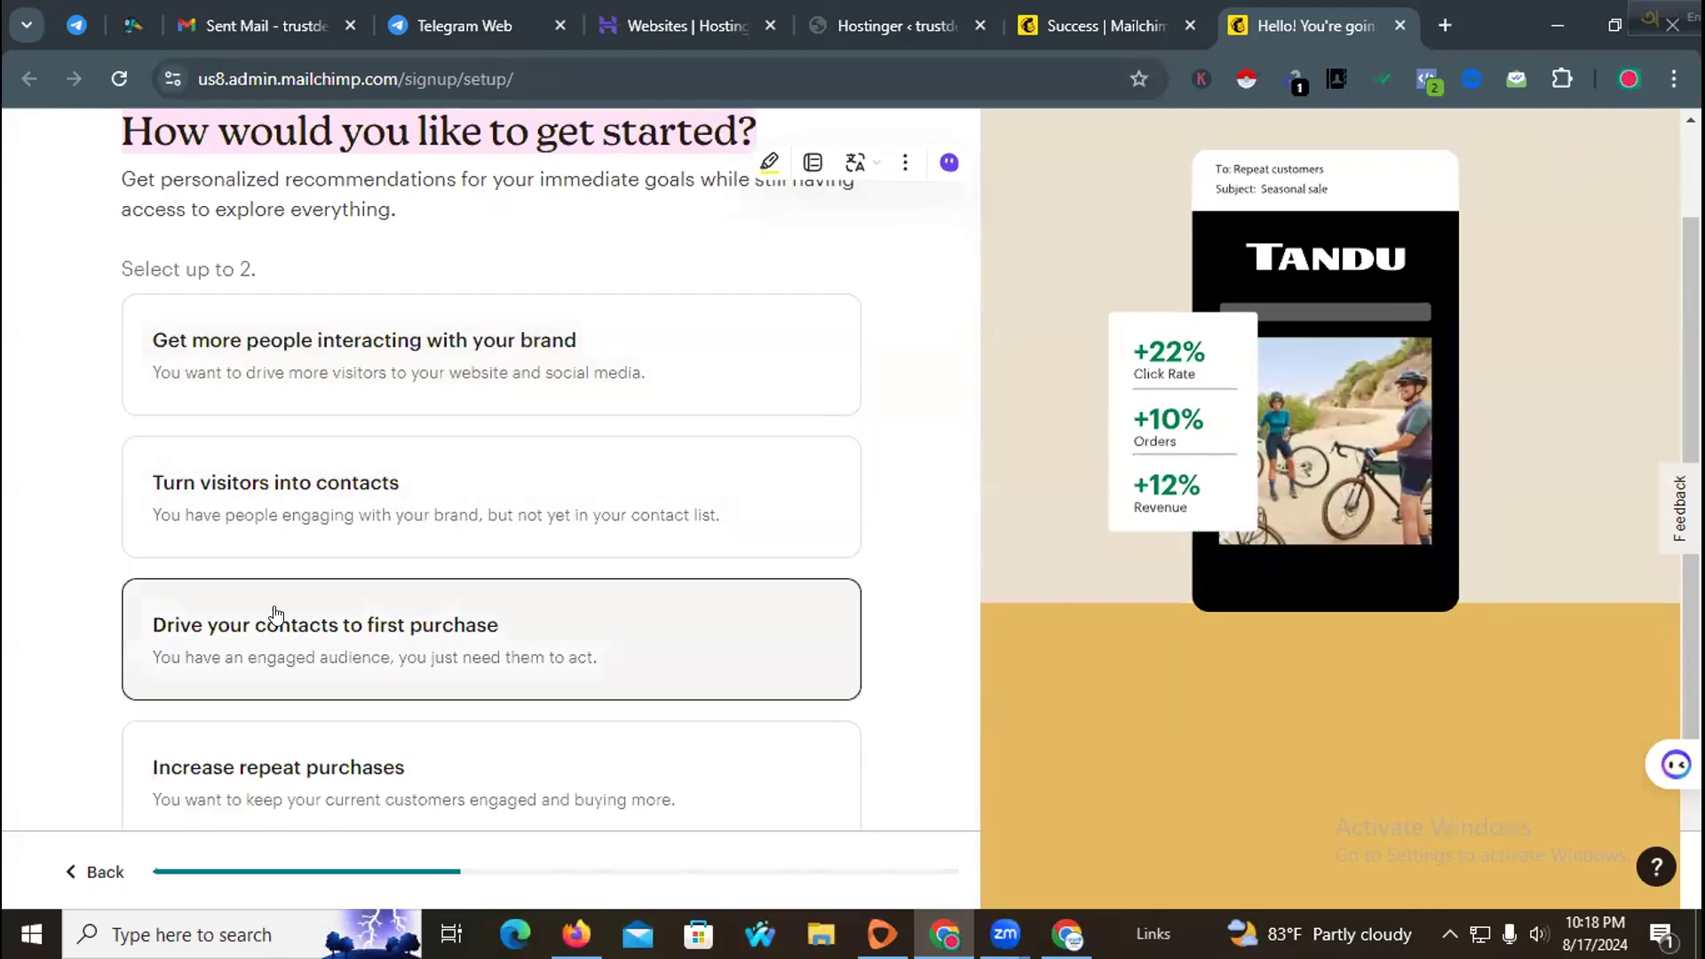
pyautogui.scroll(-1, 275, 613)
pyautogui.scroll(3, 338, 613)
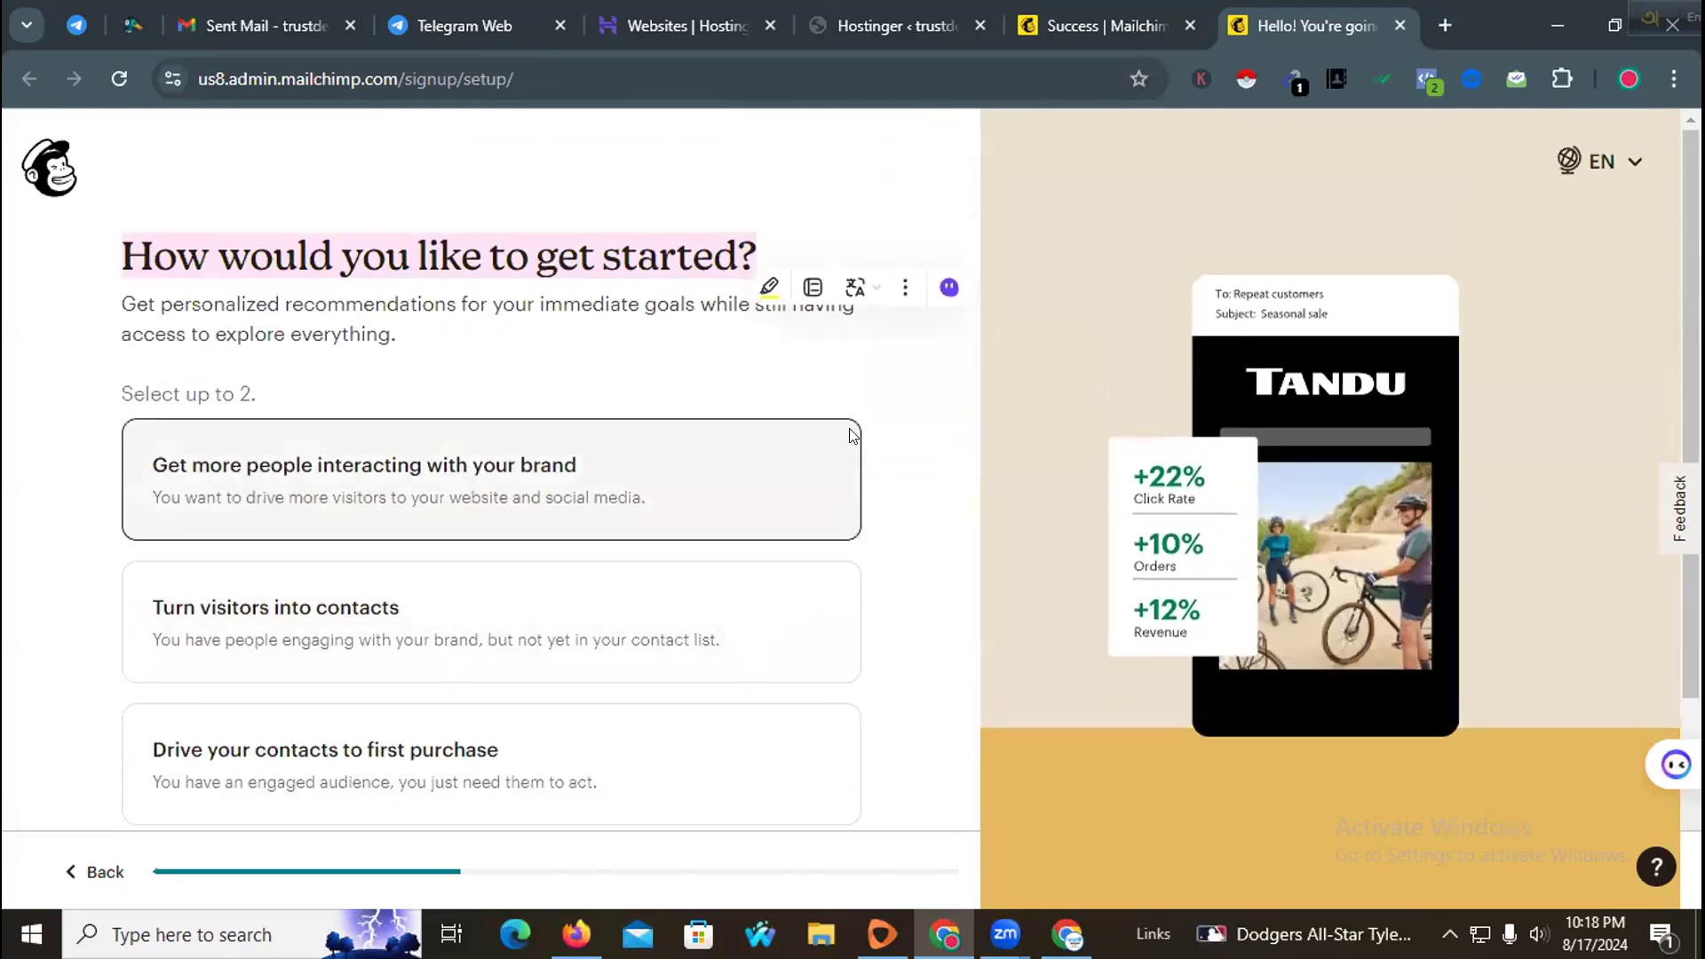
pyautogui.click(471, 480)
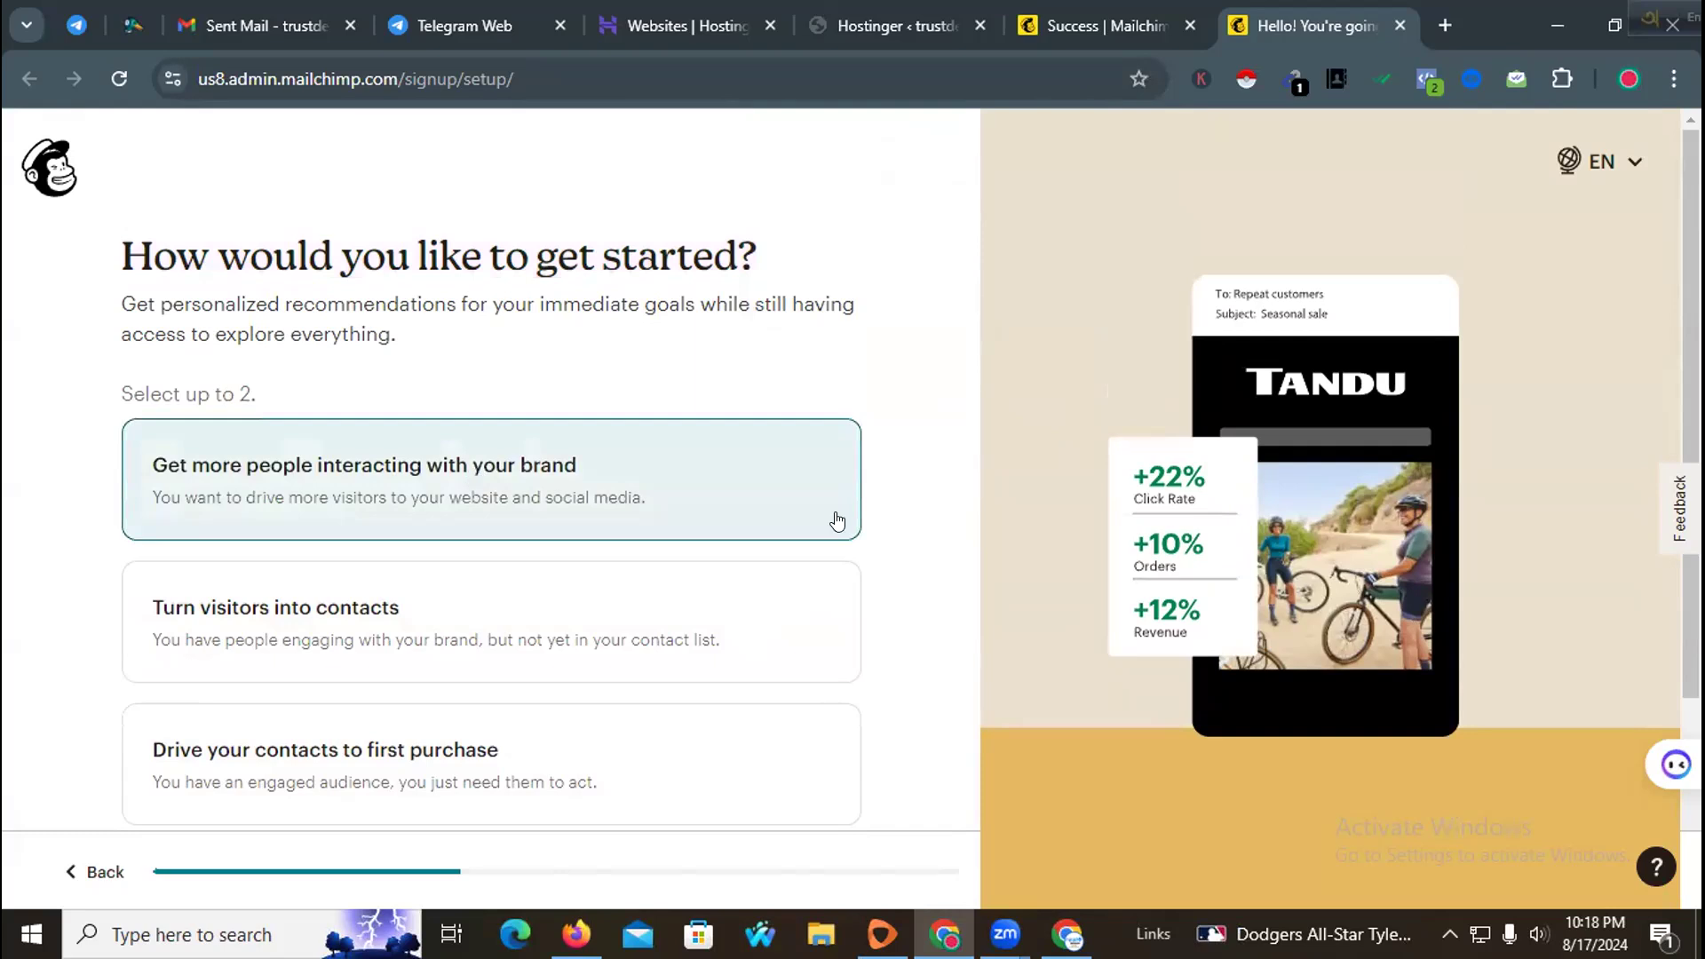
pyautogui.scroll(-3, 853, 528)
pyautogui.click(175, 776)
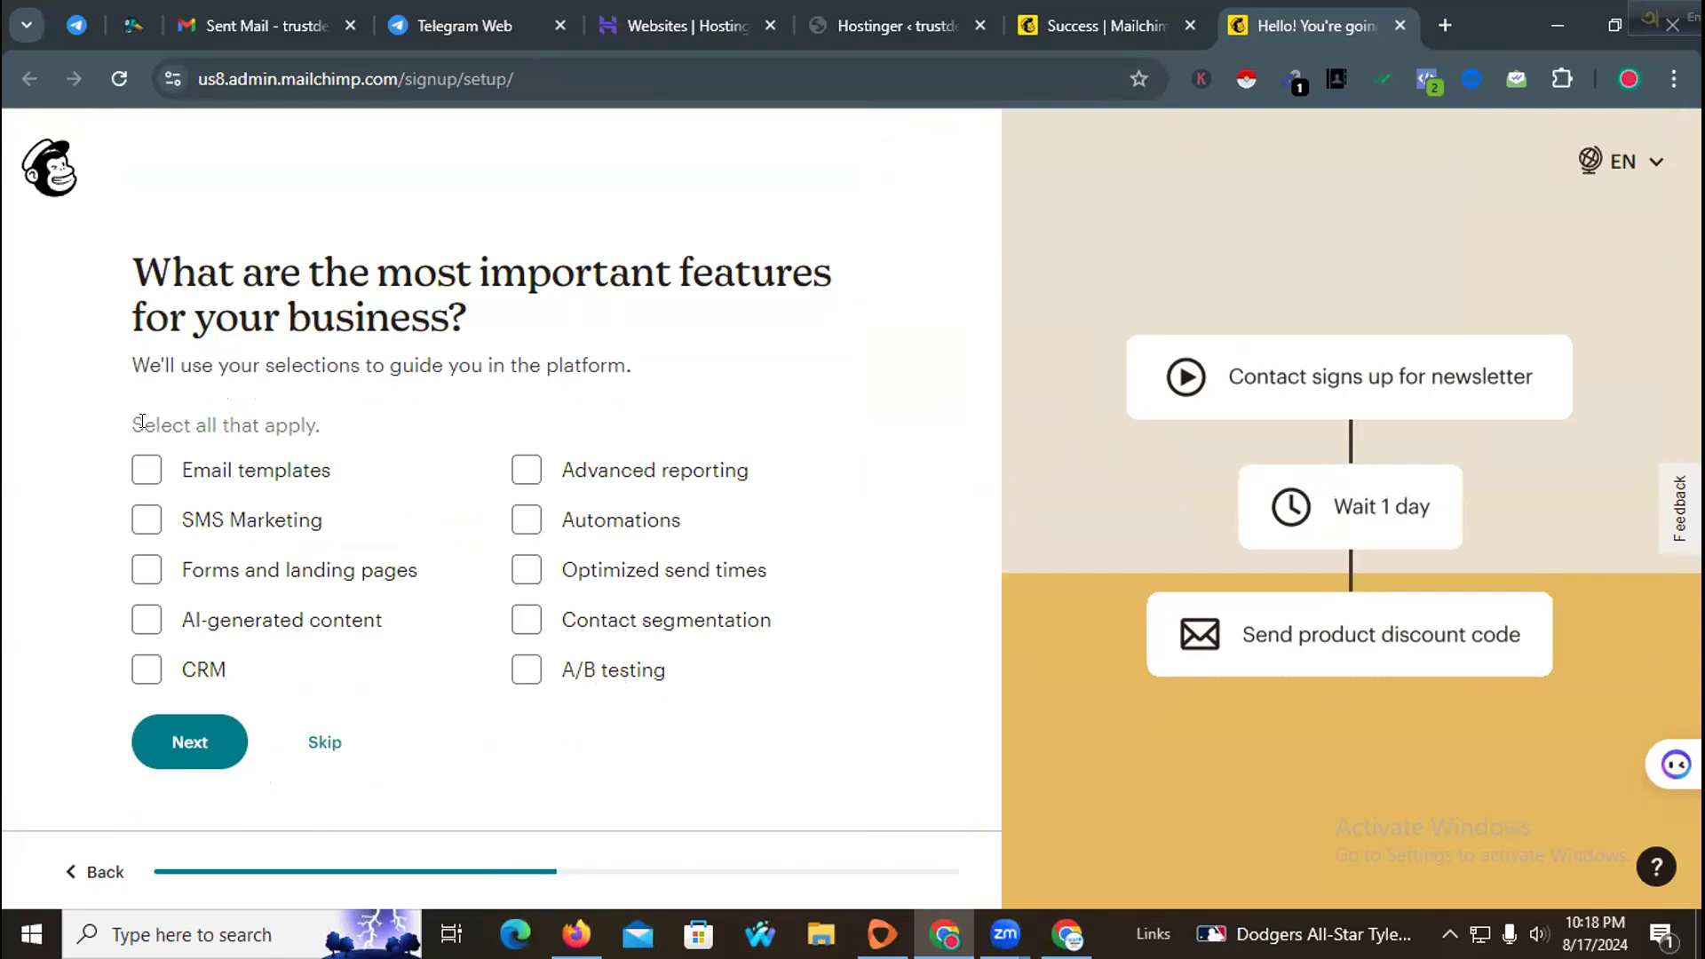
# Step: Tick all the listed features, from email templates to A/B testing, and continue
pyautogui.click(142, 467)
pyautogui.click(141, 518)
pyautogui.click(147, 570)
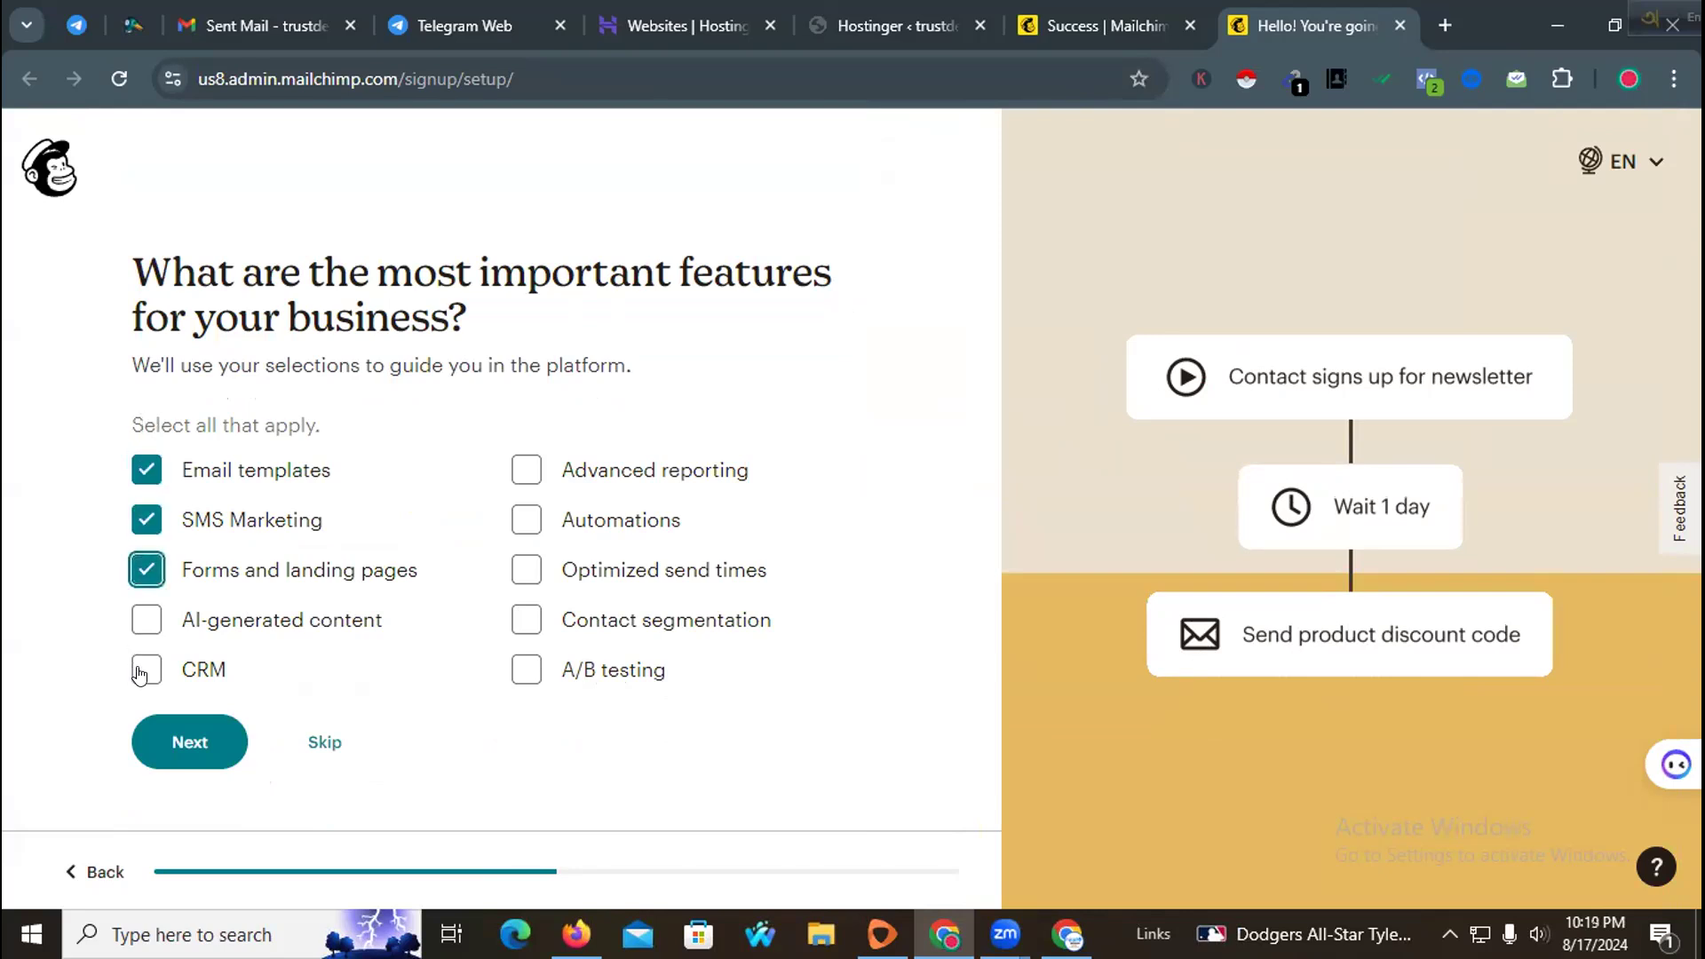
pyautogui.click(141, 671)
pyautogui.click(525, 671)
pyautogui.click(528, 573)
pyautogui.click(527, 521)
pyautogui.click(527, 471)
pyautogui.click(527, 619)
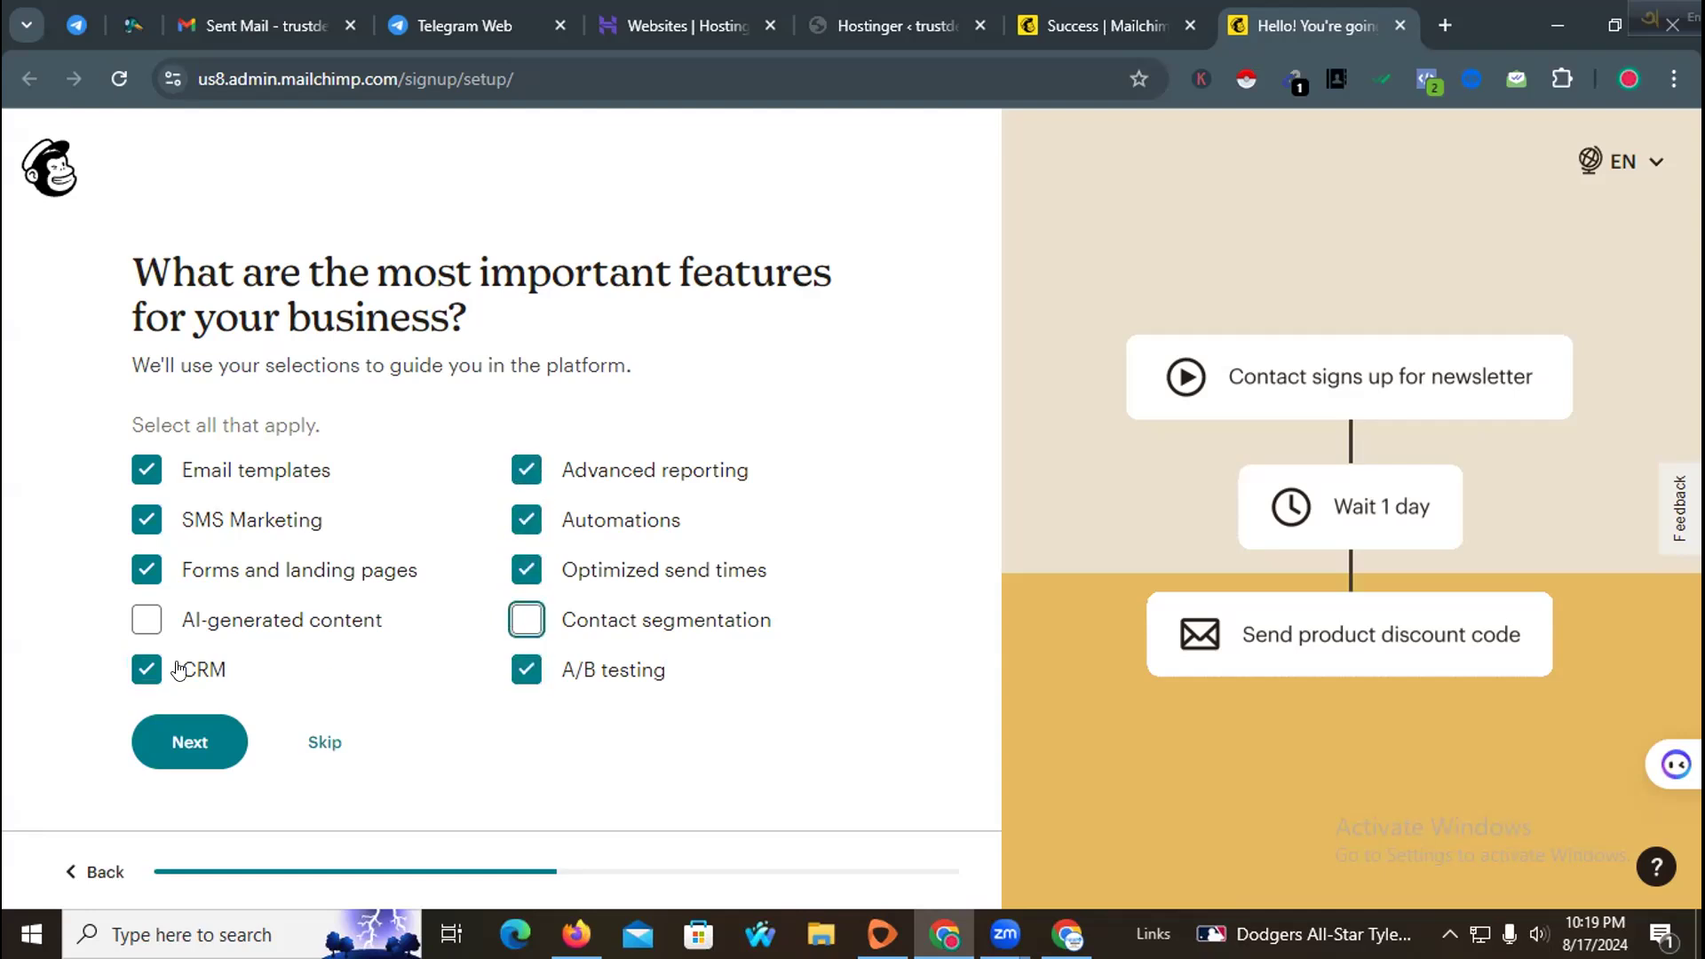
pyautogui.click(142, 619)
pyautogui.click(195, 742)
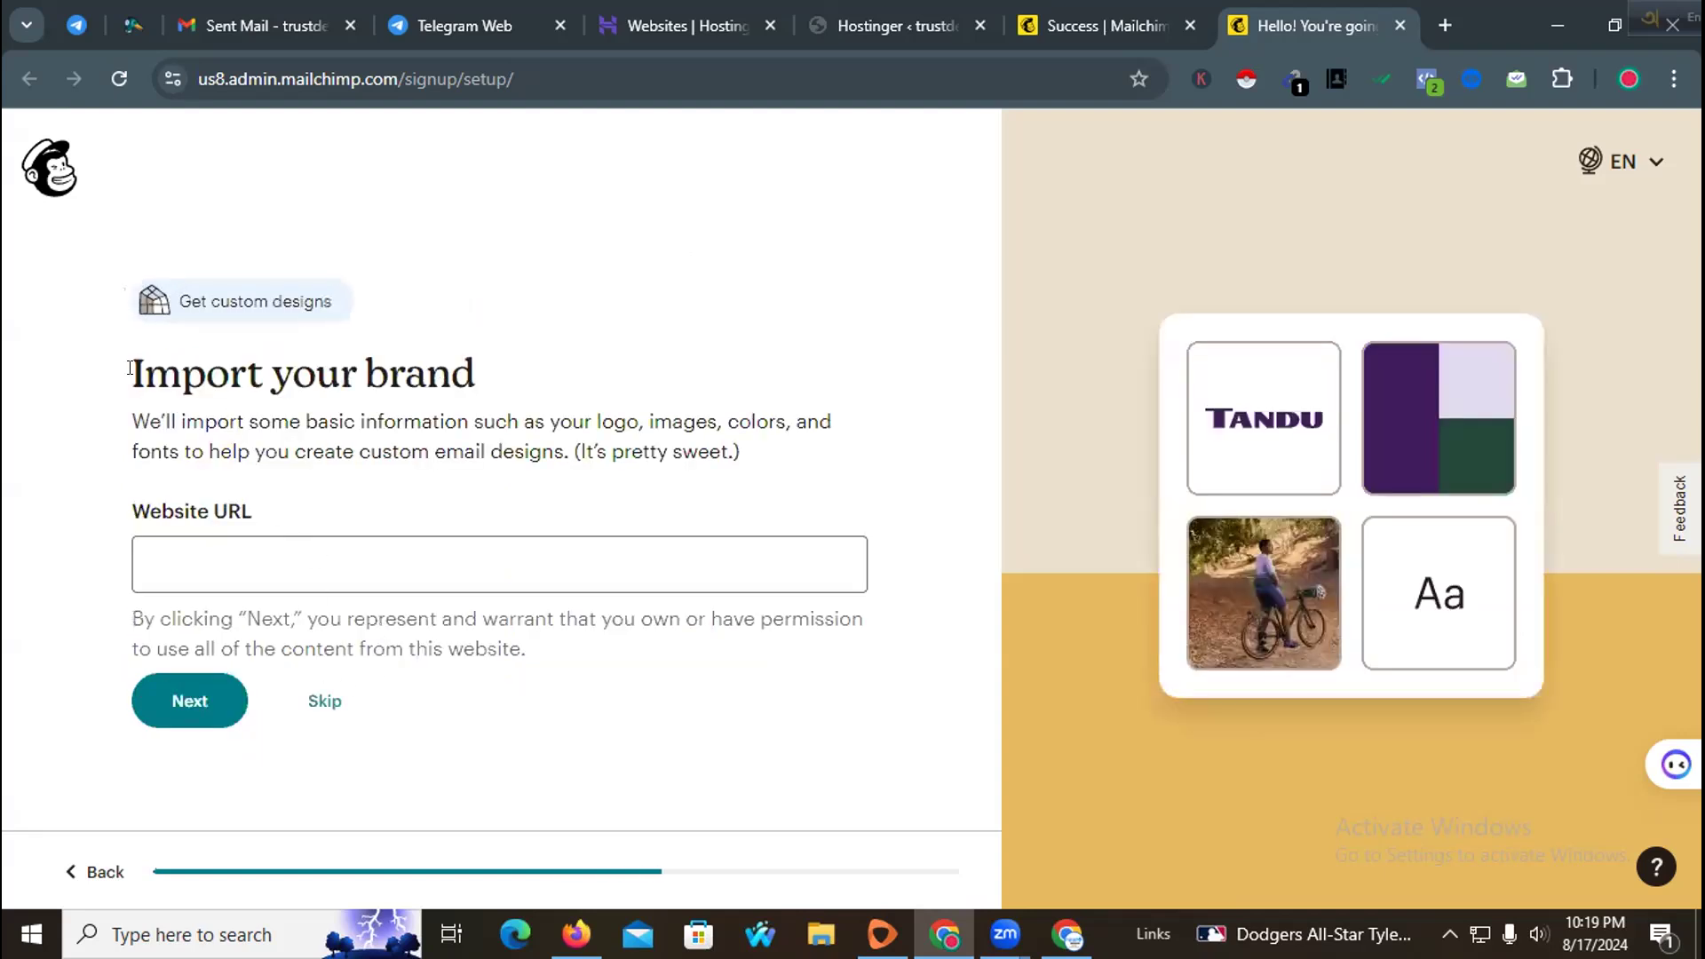
# Step: Copy the site's address from the WordPress admin tab's address bar
pyautogui.moveTo(137, 369); pyautogui.dragTo(490, 387)
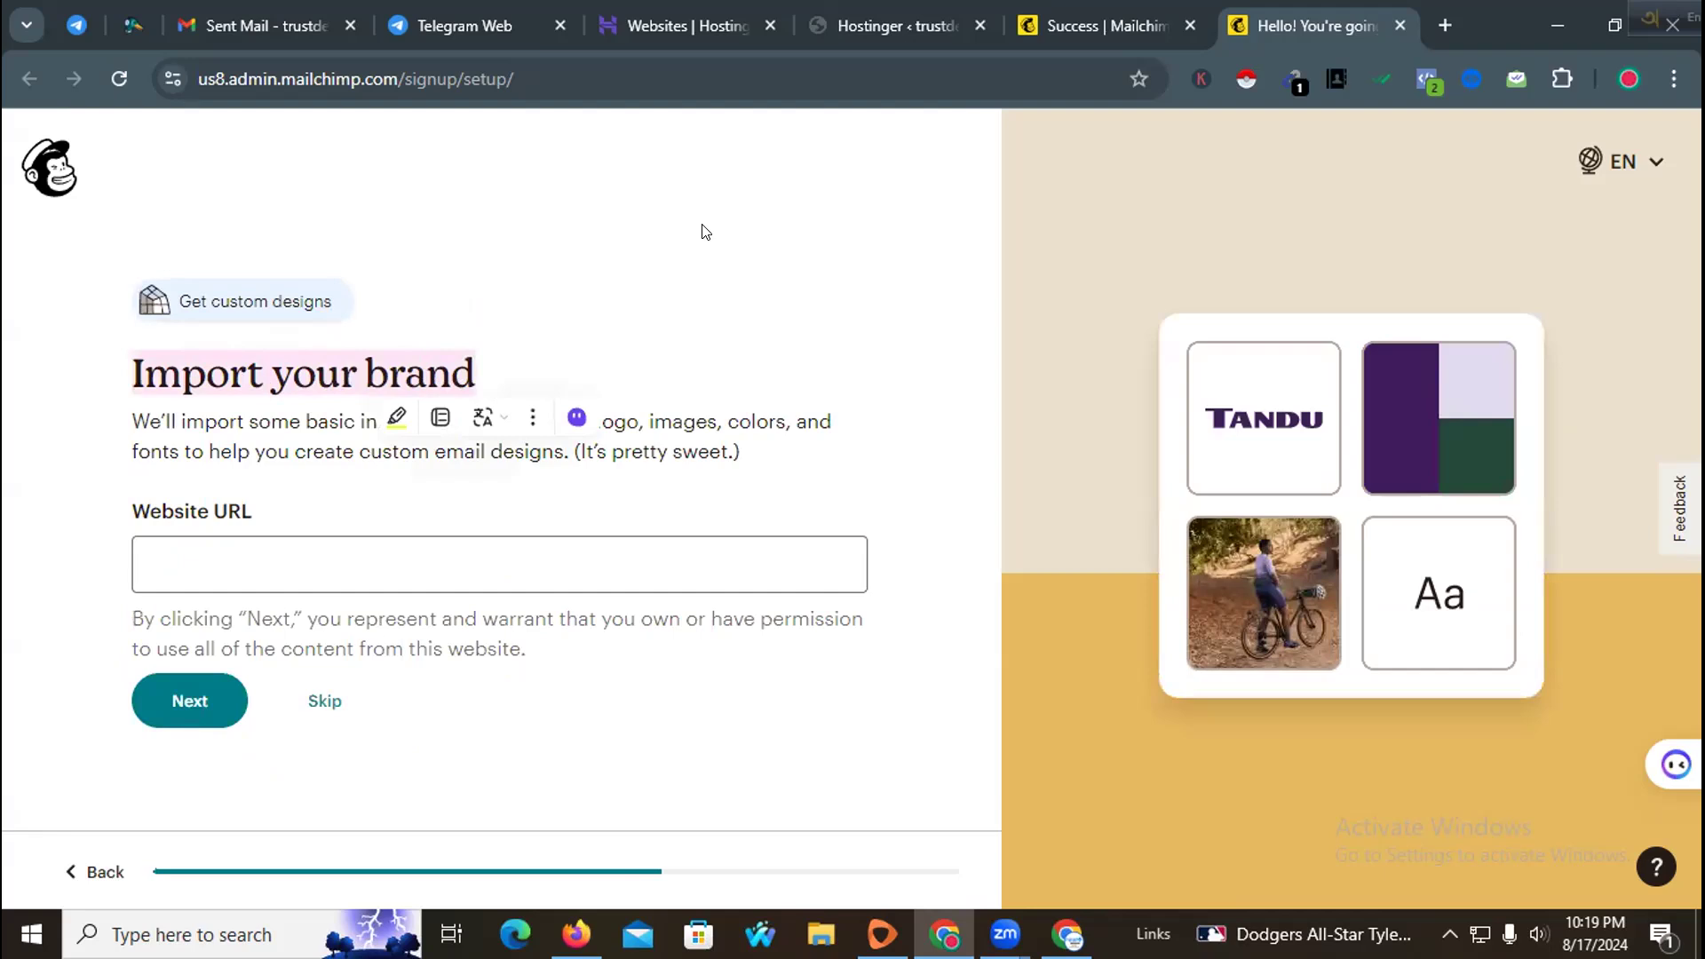
pyautogui.click(332, 548)
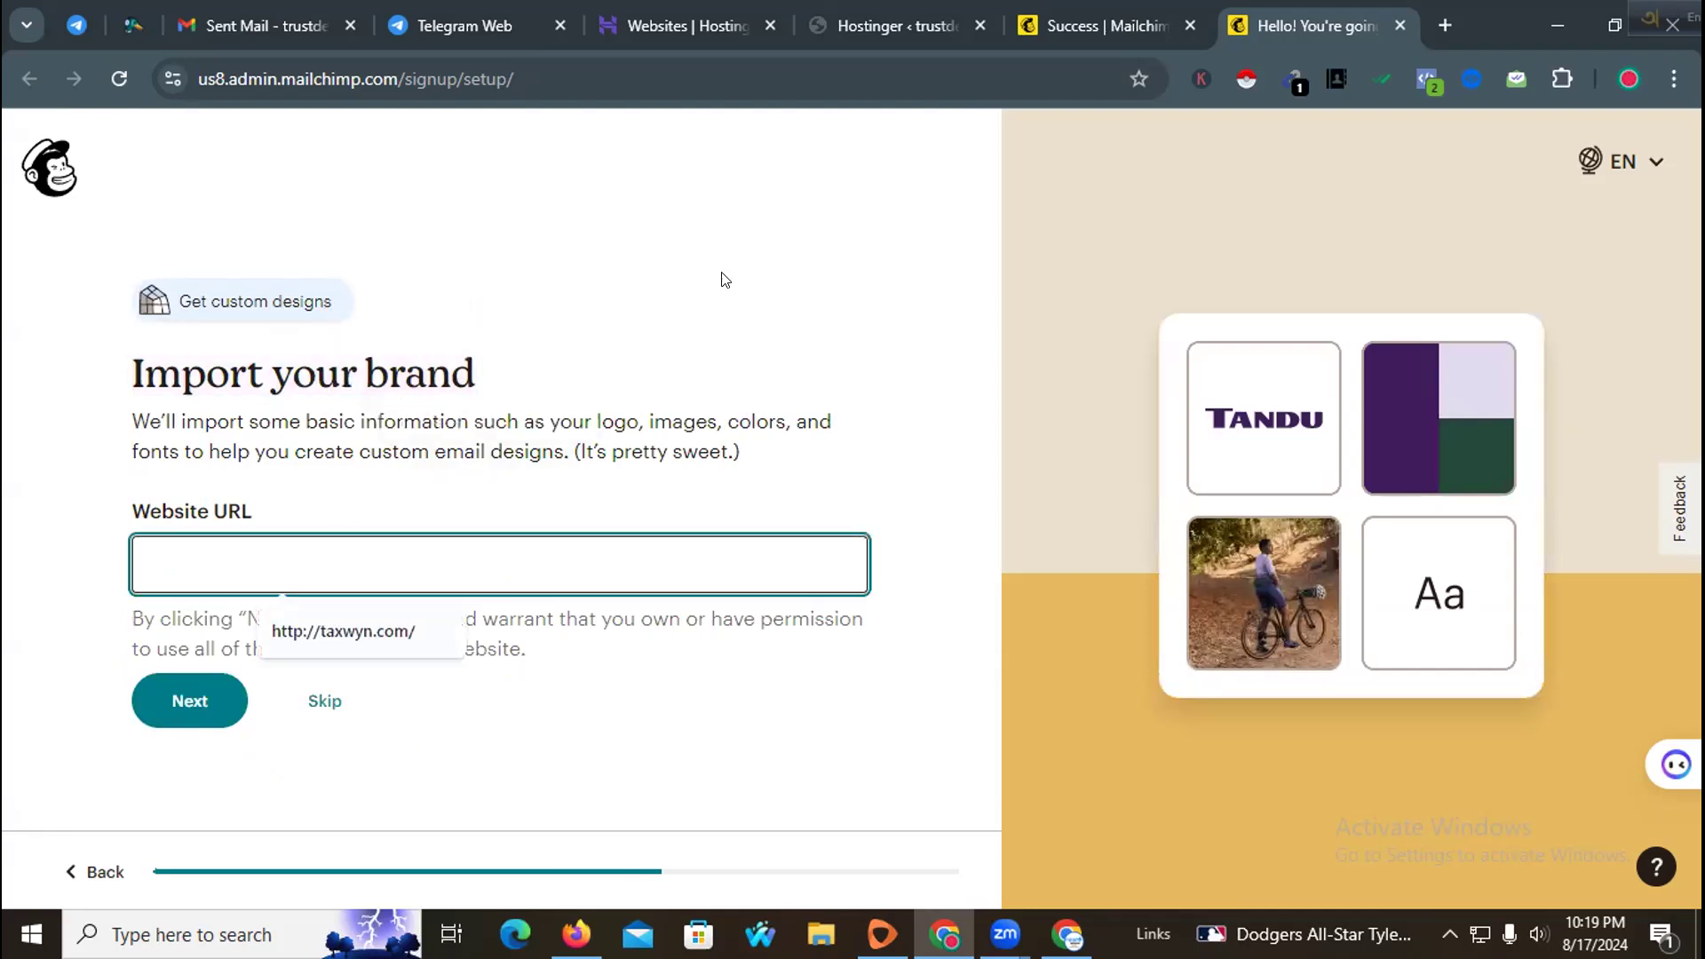
pyautogui.click(904, 32)
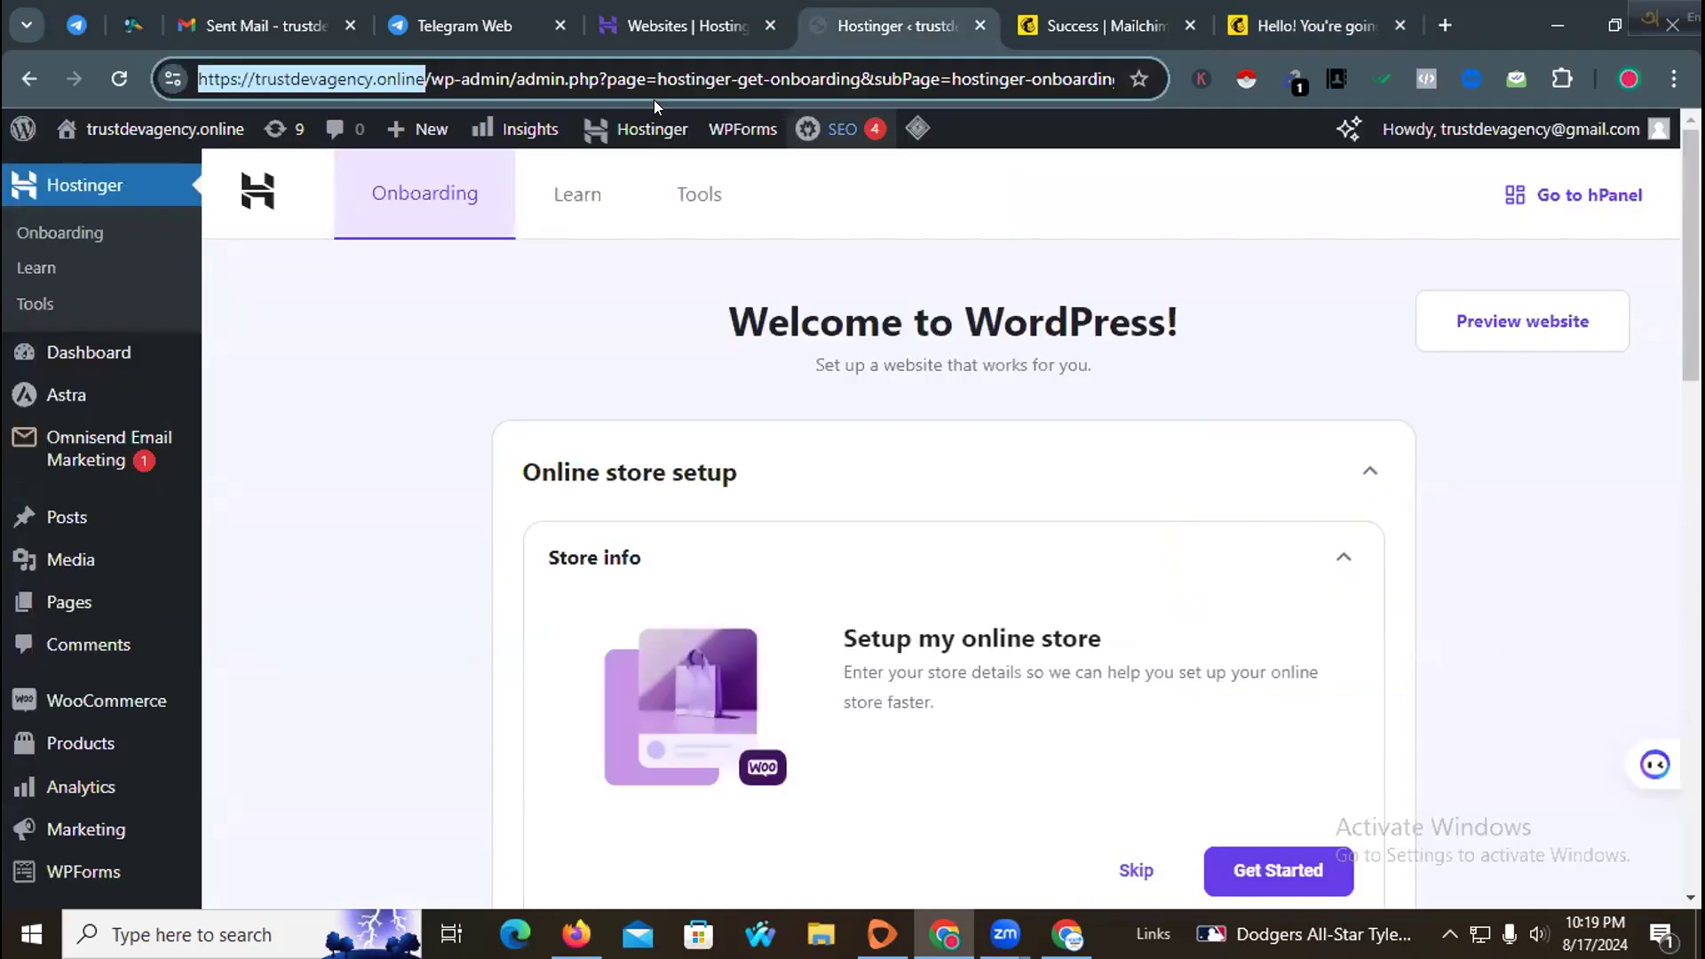
pyautogui.rightClick(384, 83)
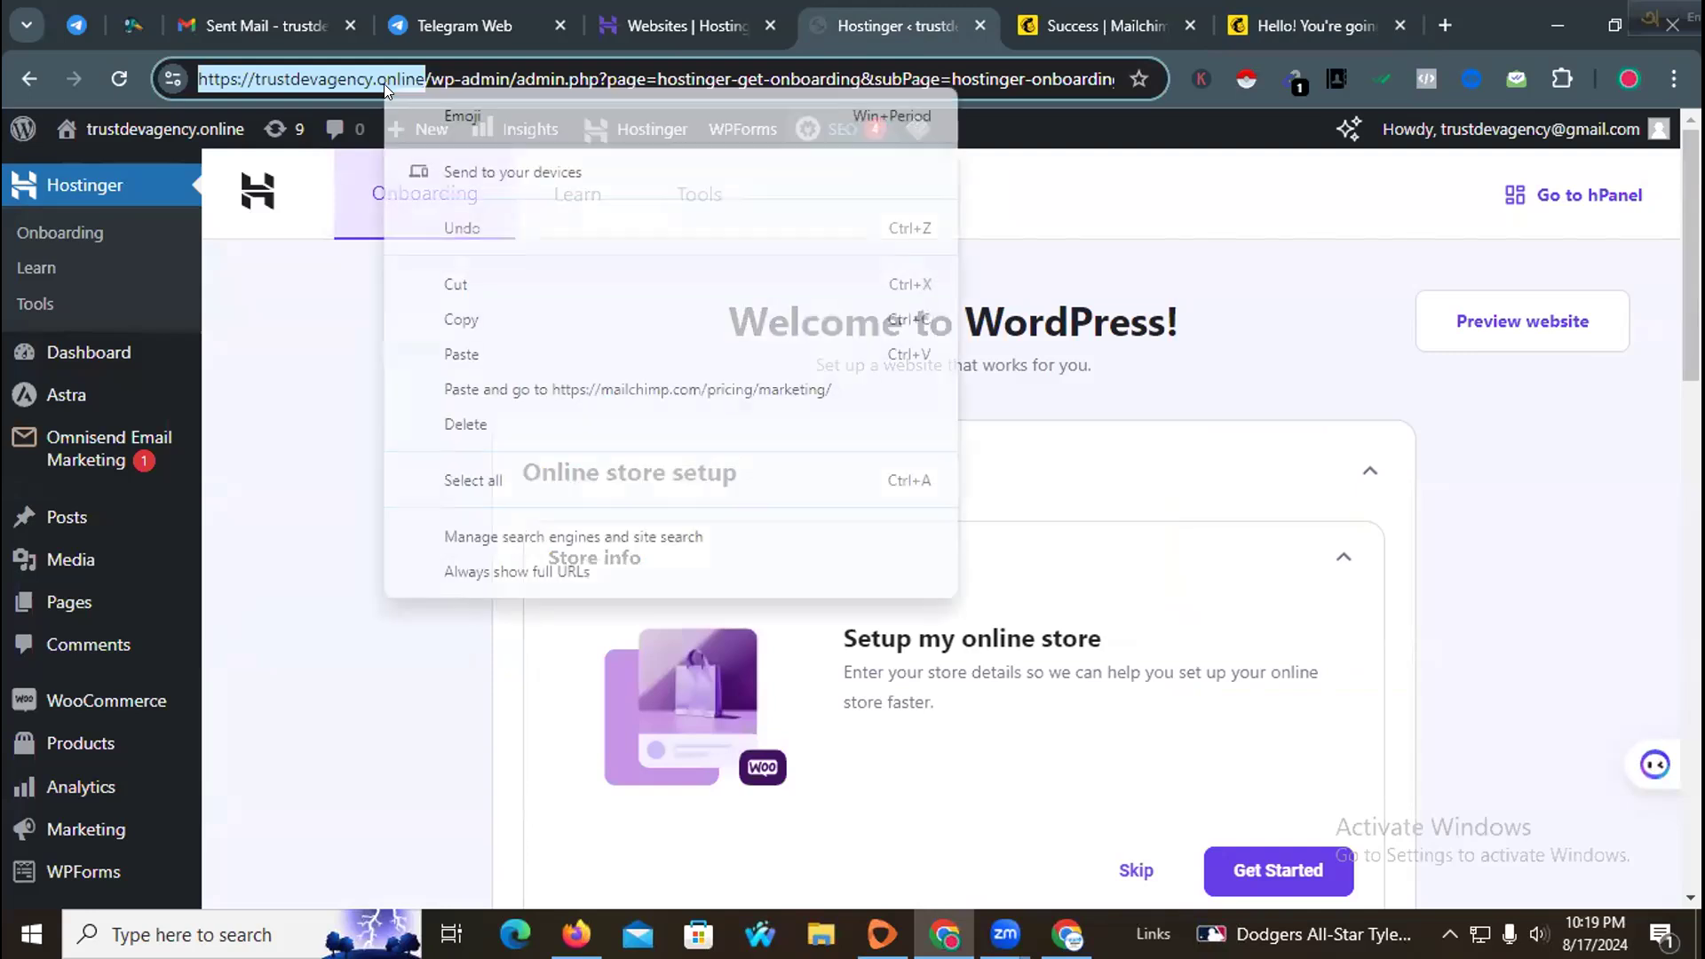
pyautogui.click(487, 327)
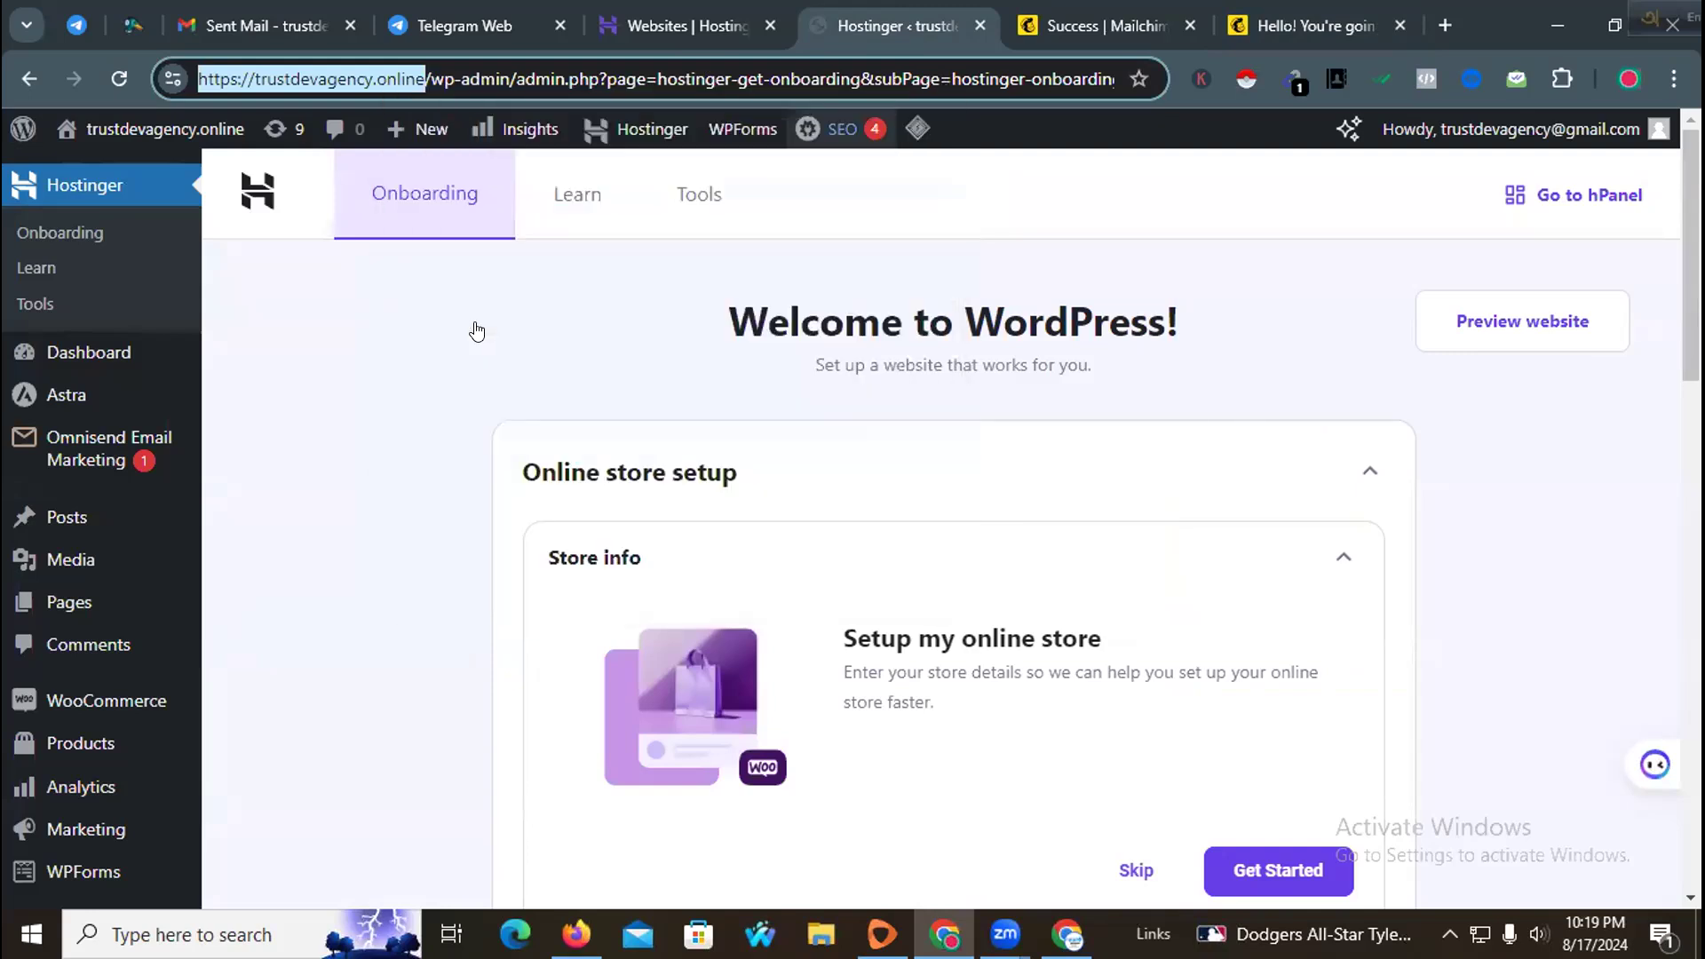
pyautogui.click(1297, 25)
pyautogui.click(211, 590)
pyautogui.rightClick(207, 584)
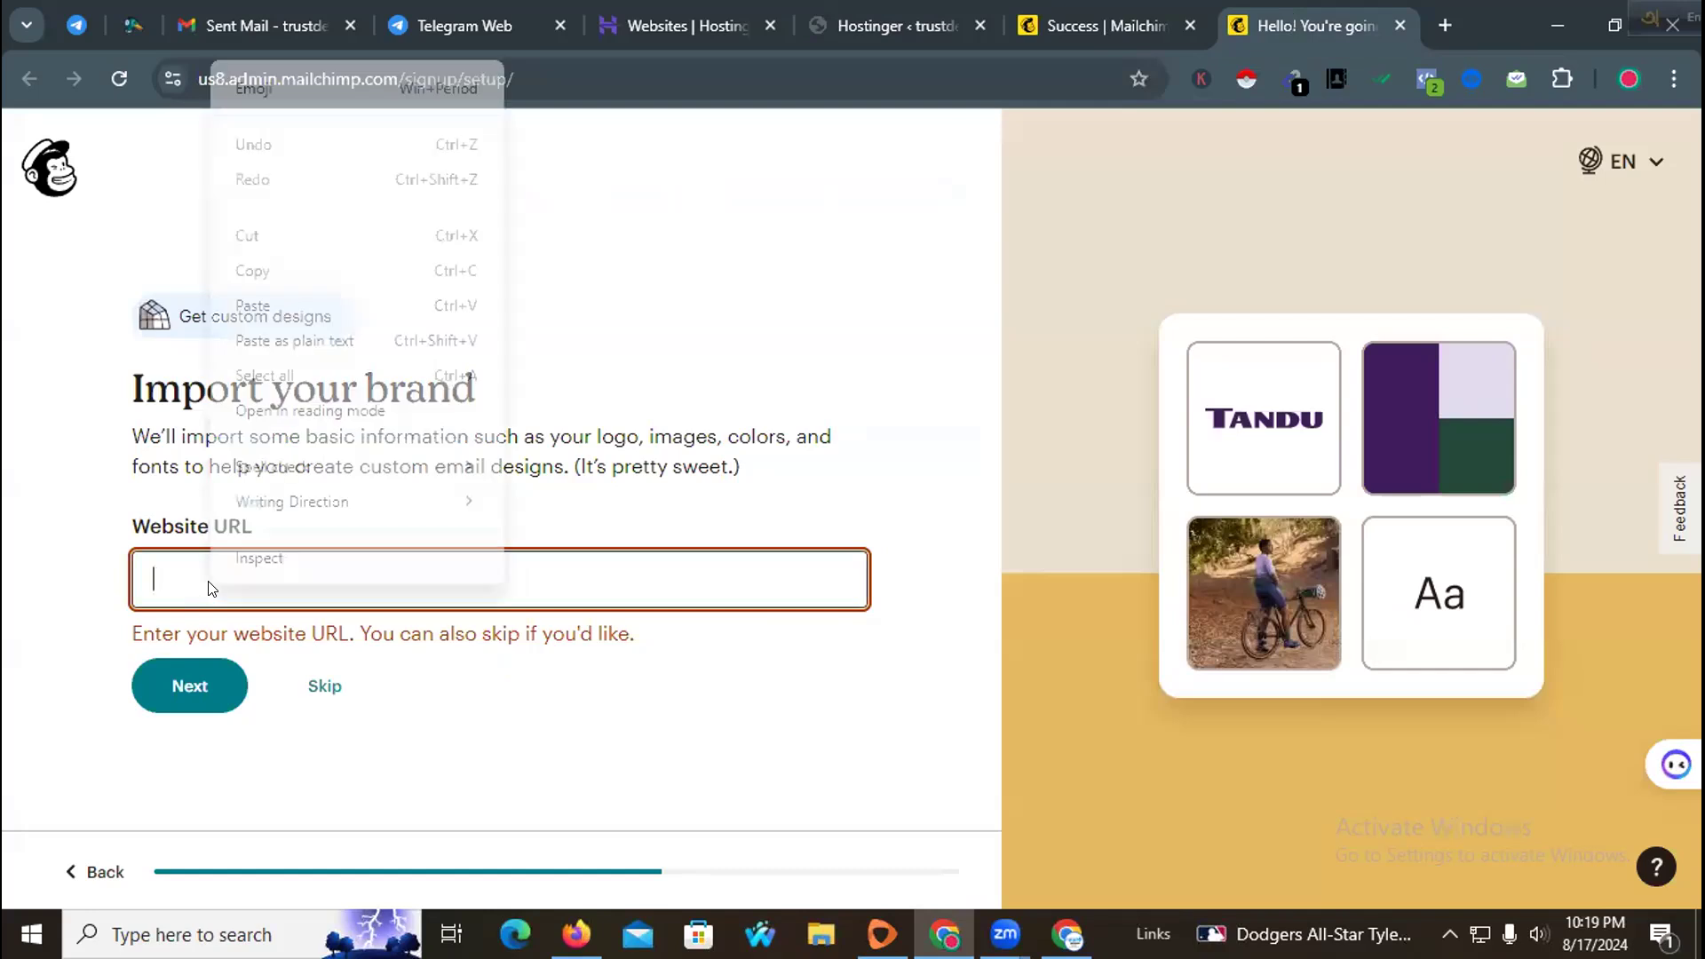
pyautogui.click(320, 300)
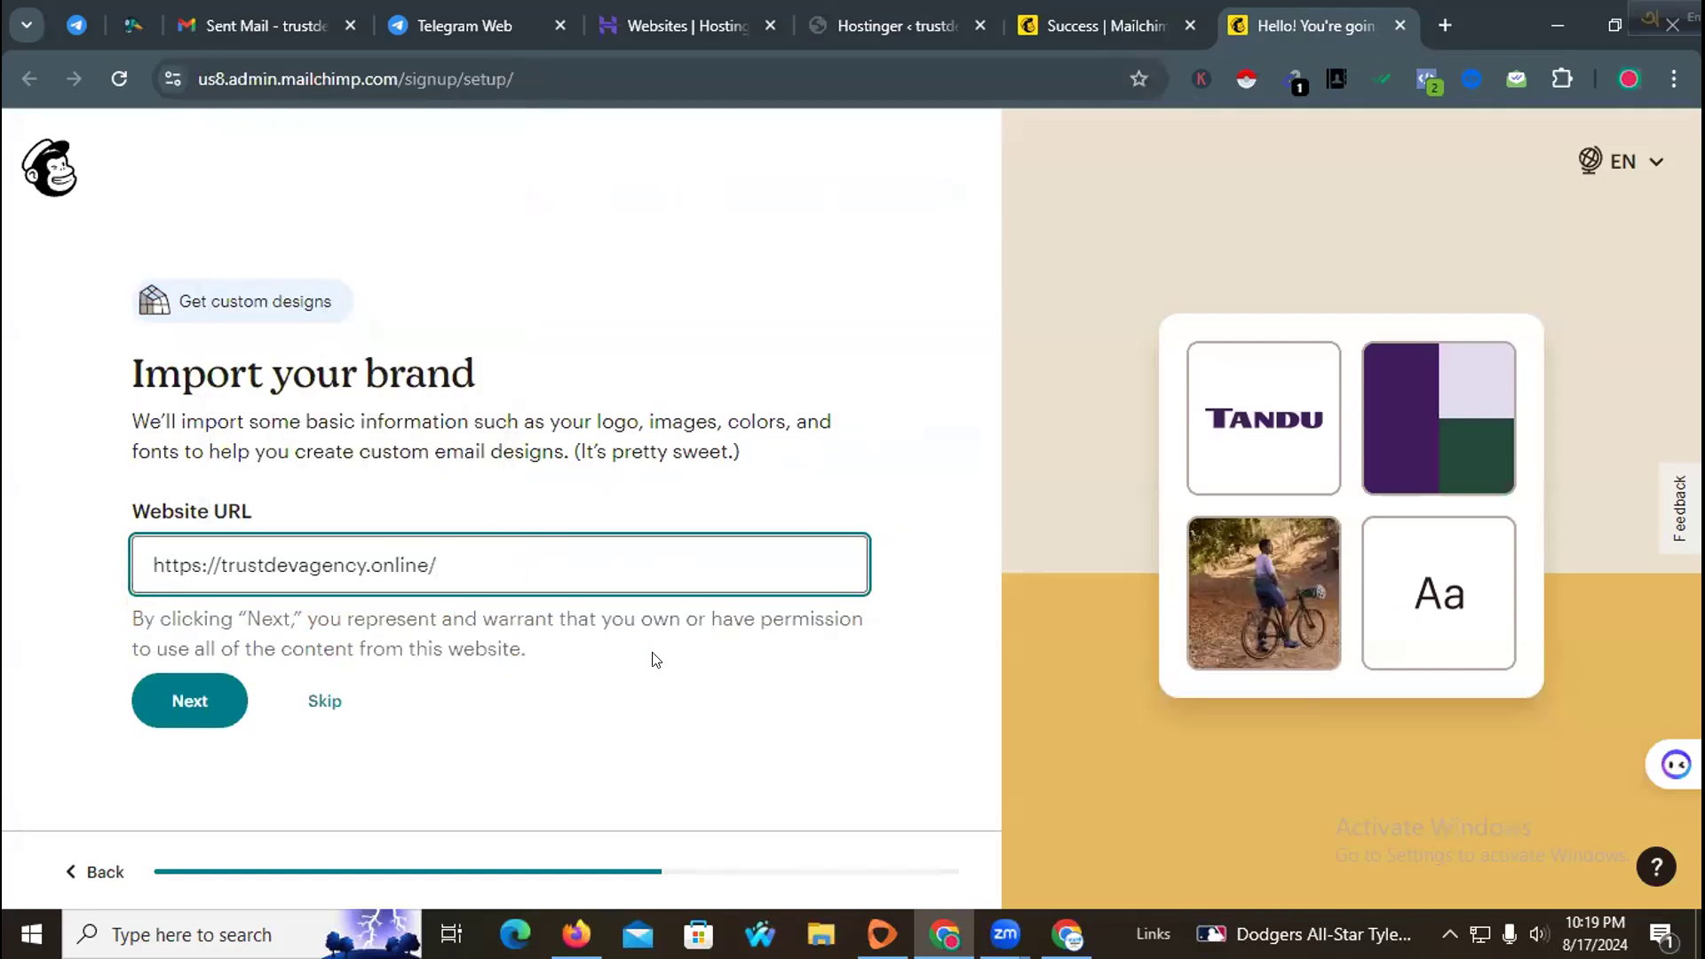
pyautogui.click(214, 701)
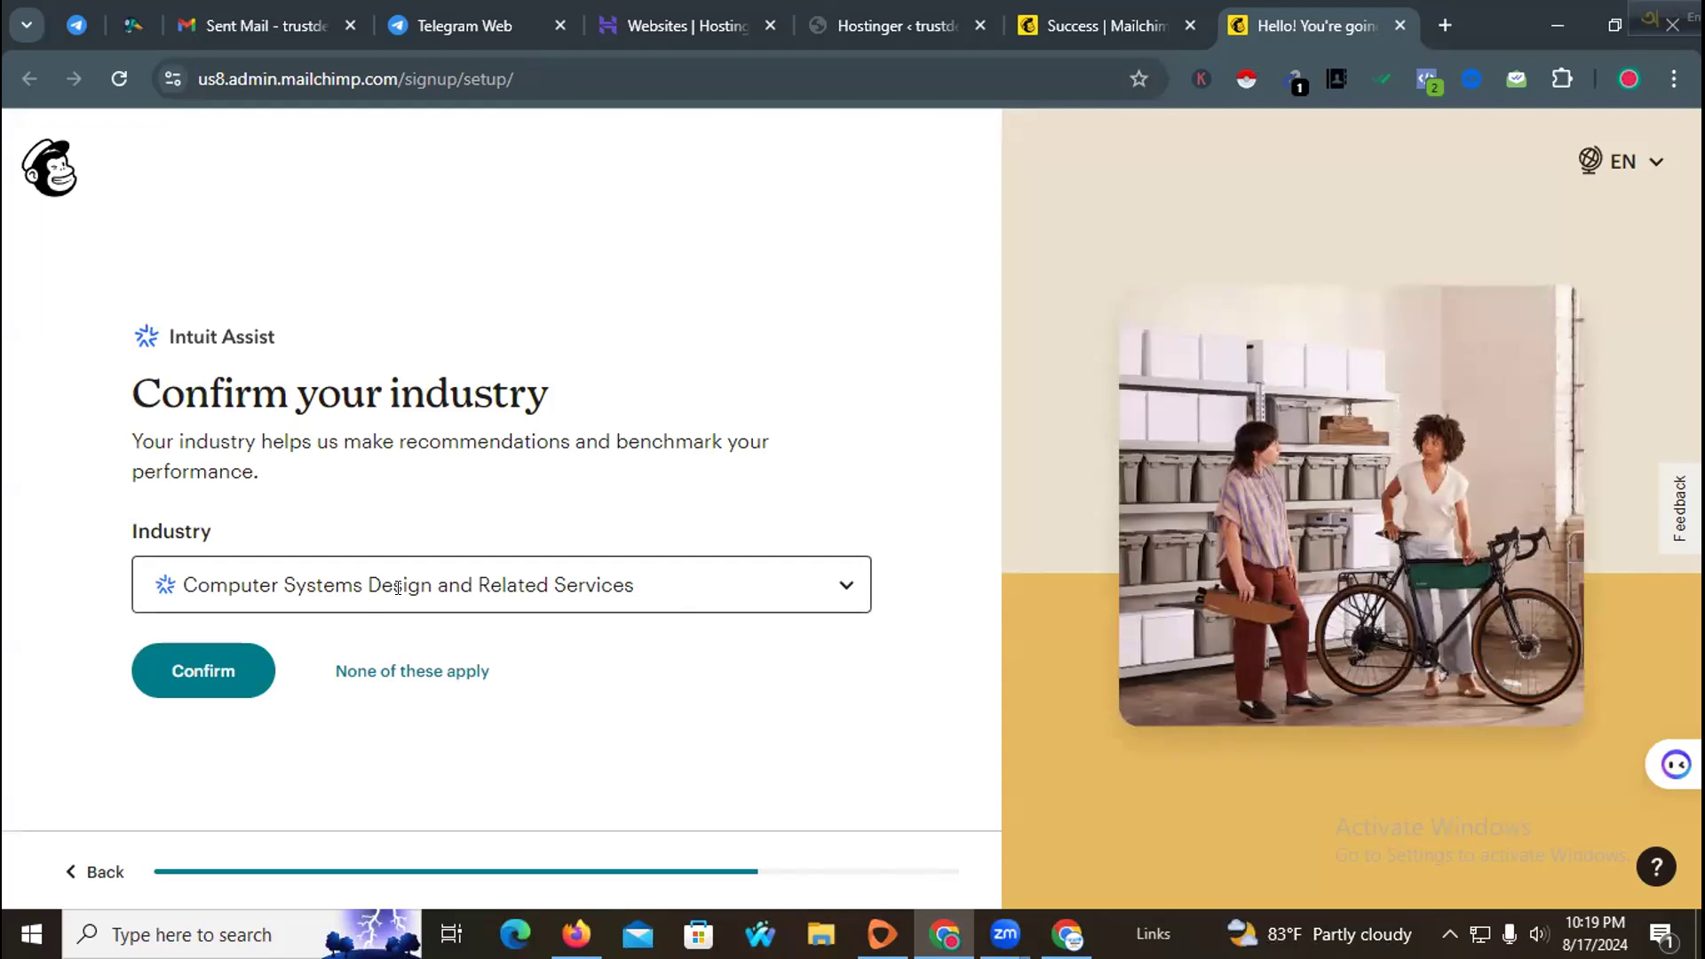
# Step: Set the industry to "Advertising, Public Relations, and Related Services" and confirm
pyautogui.click(599, 583)
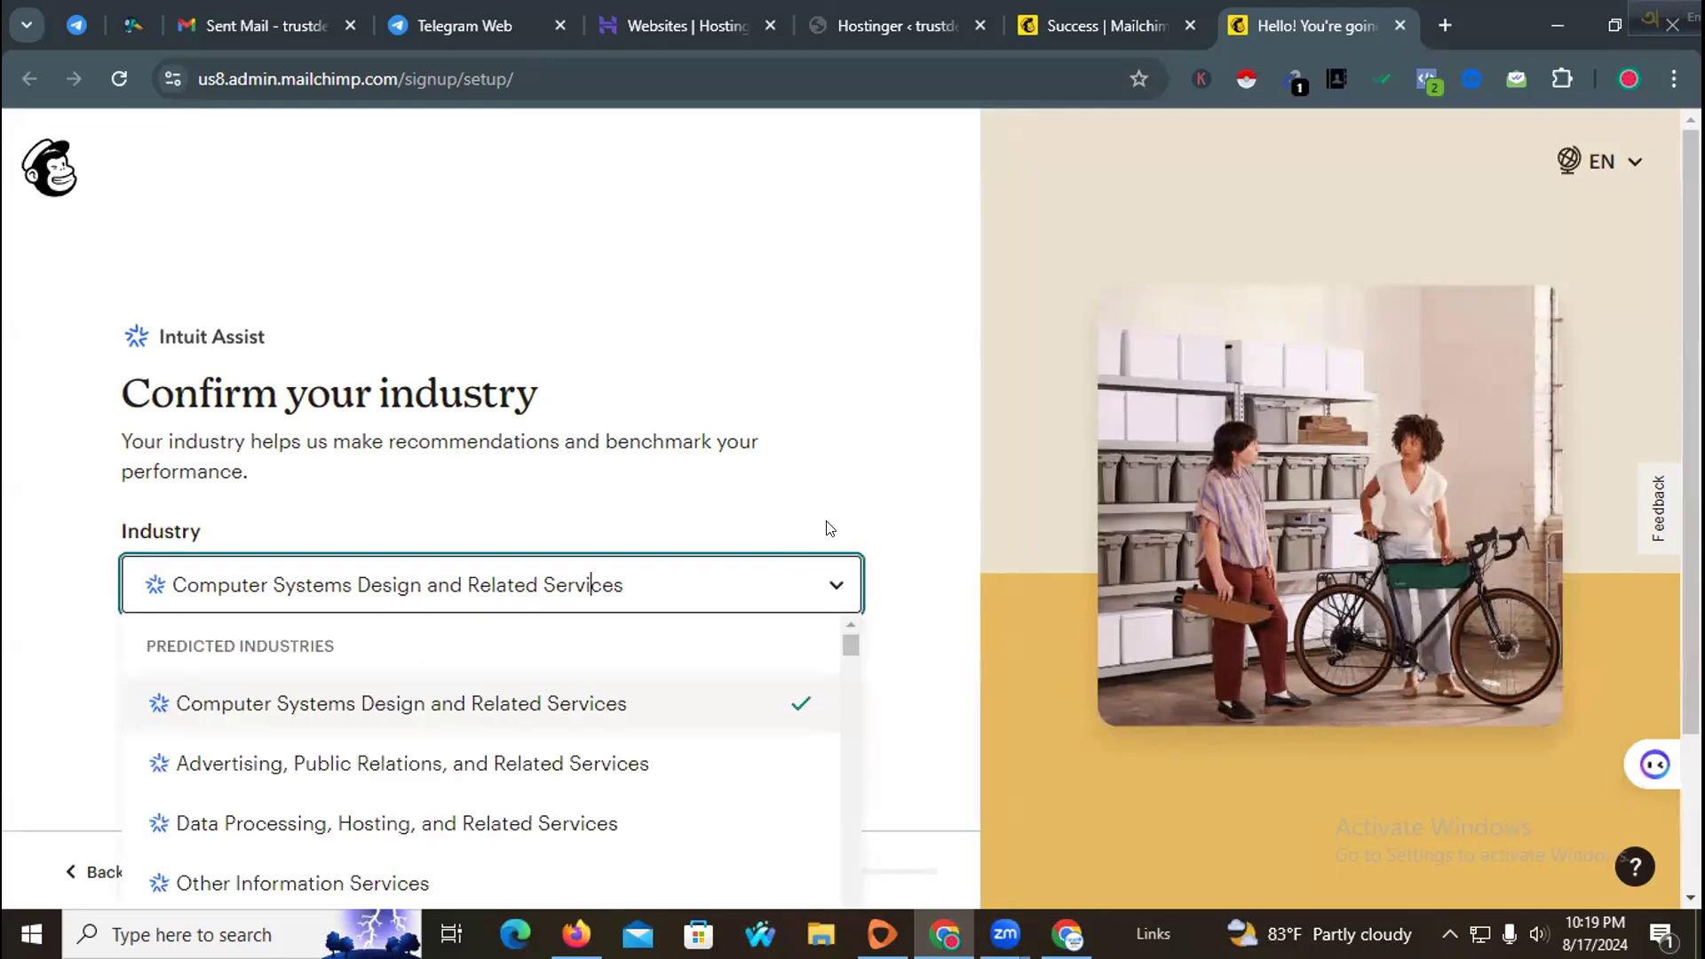
pyautogui.scroll(-2, 826, 529)
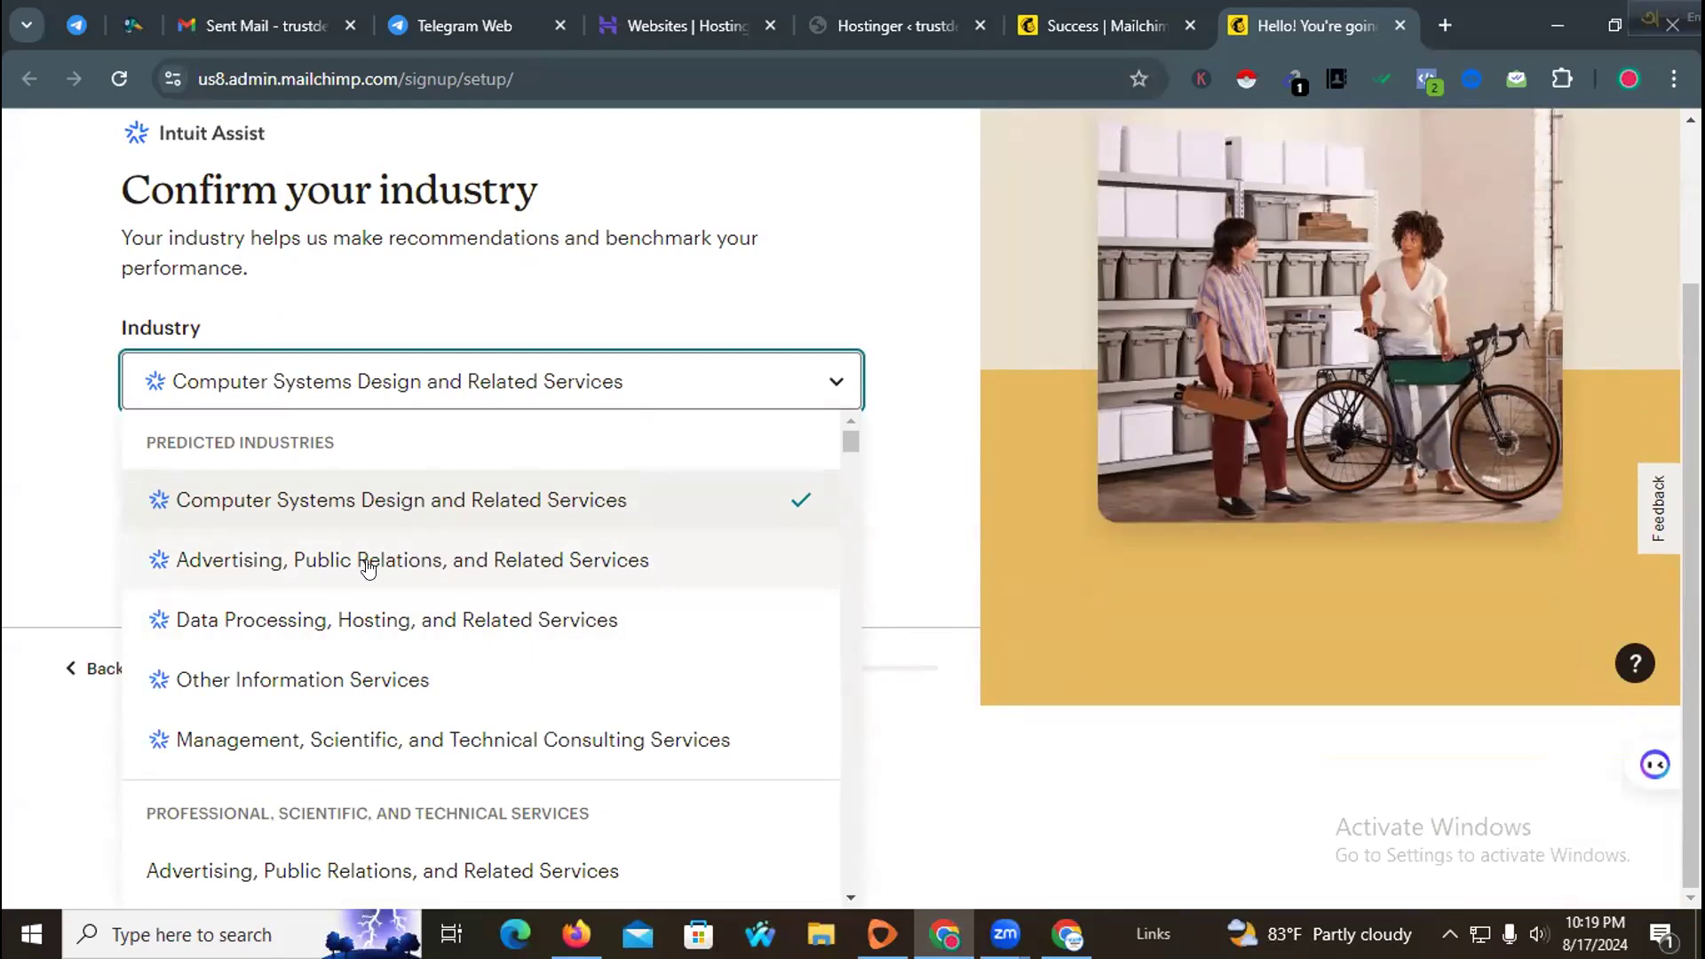
pyautogui.click(480, 568)
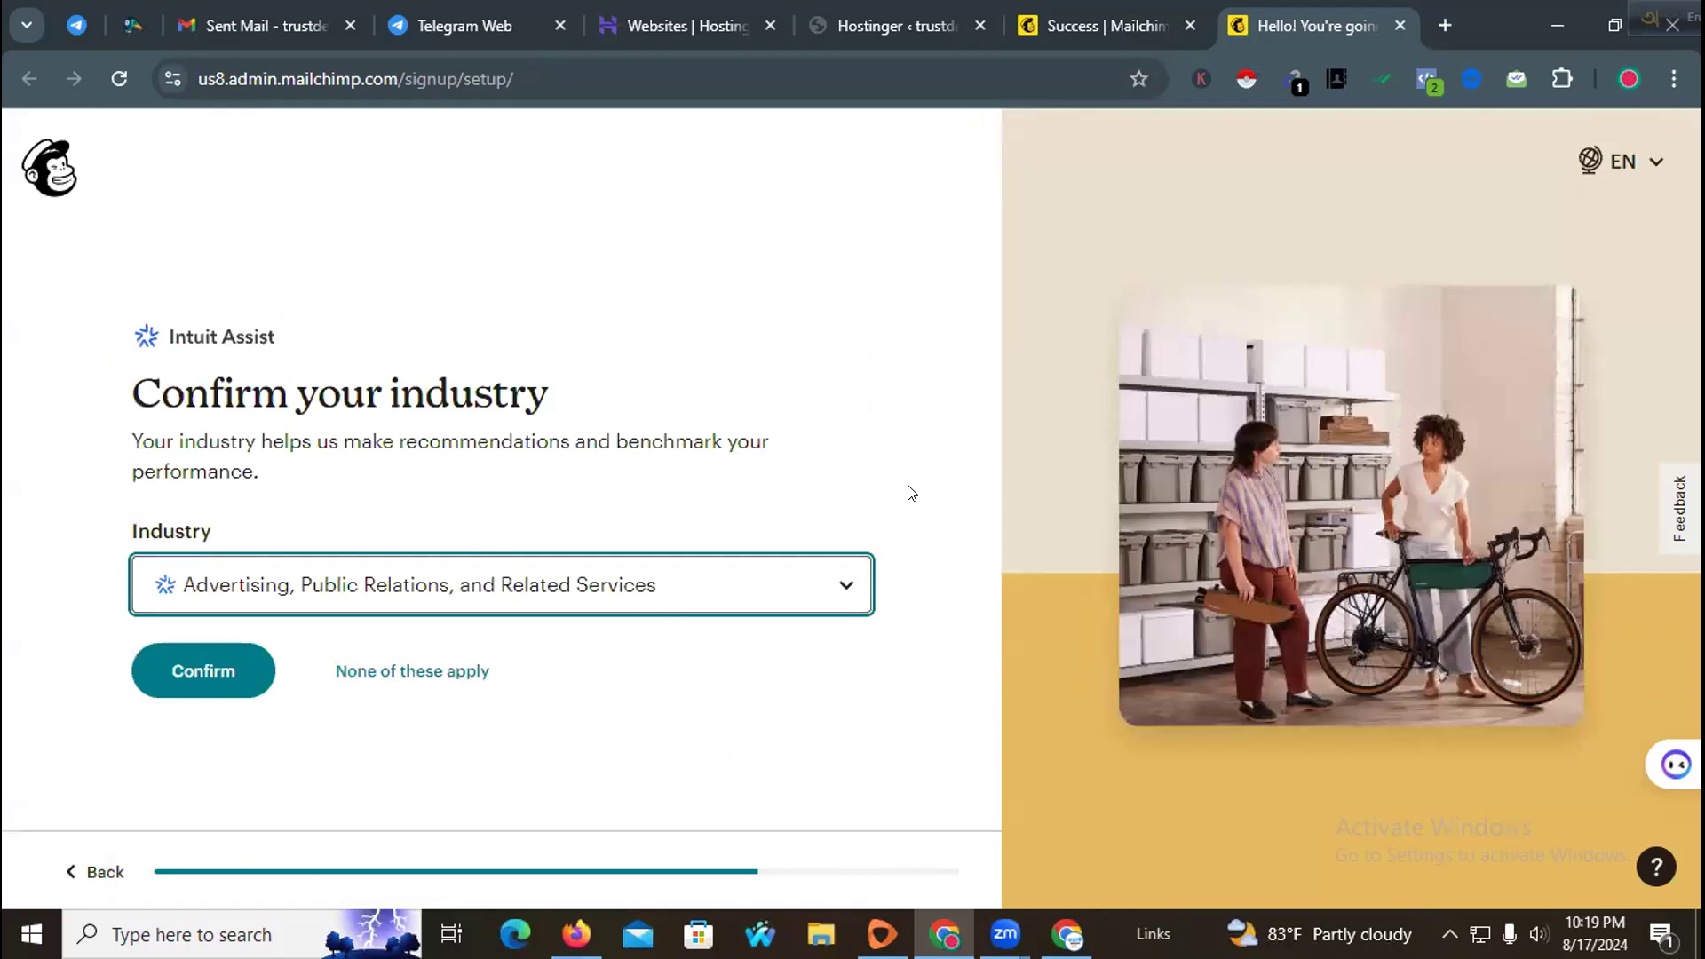
pyautogui.click(228, 670)
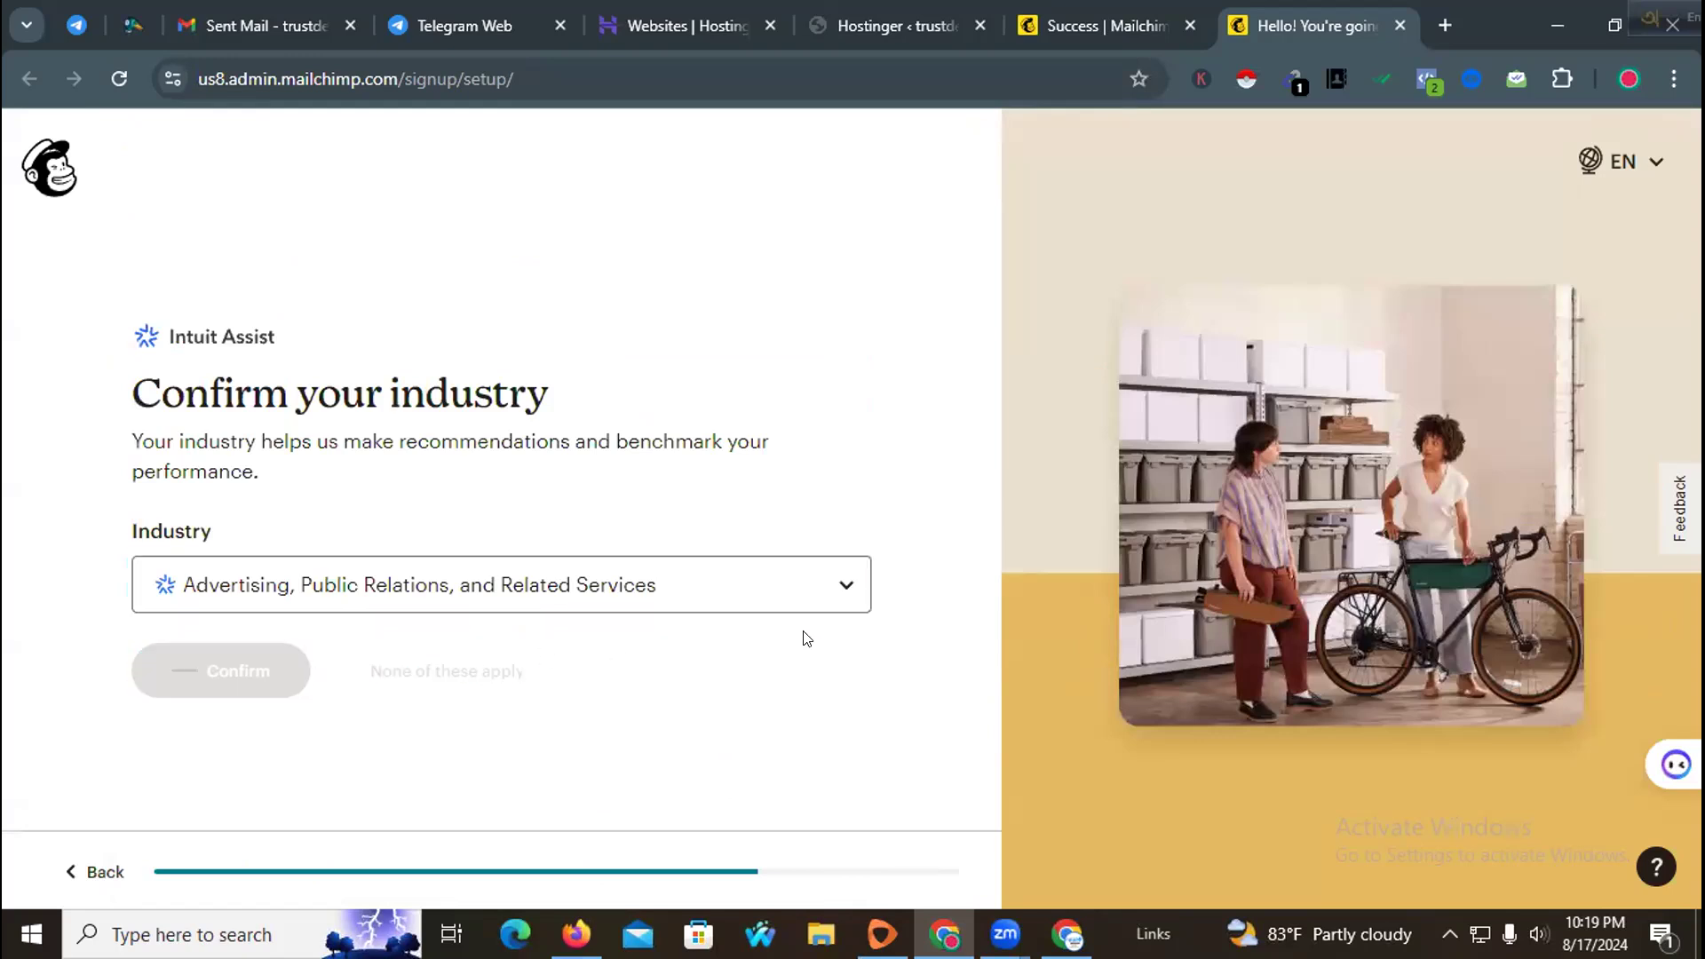
# Step: Select the 0 - 500 email contact range and continue
pyautogui.click(602, 554)
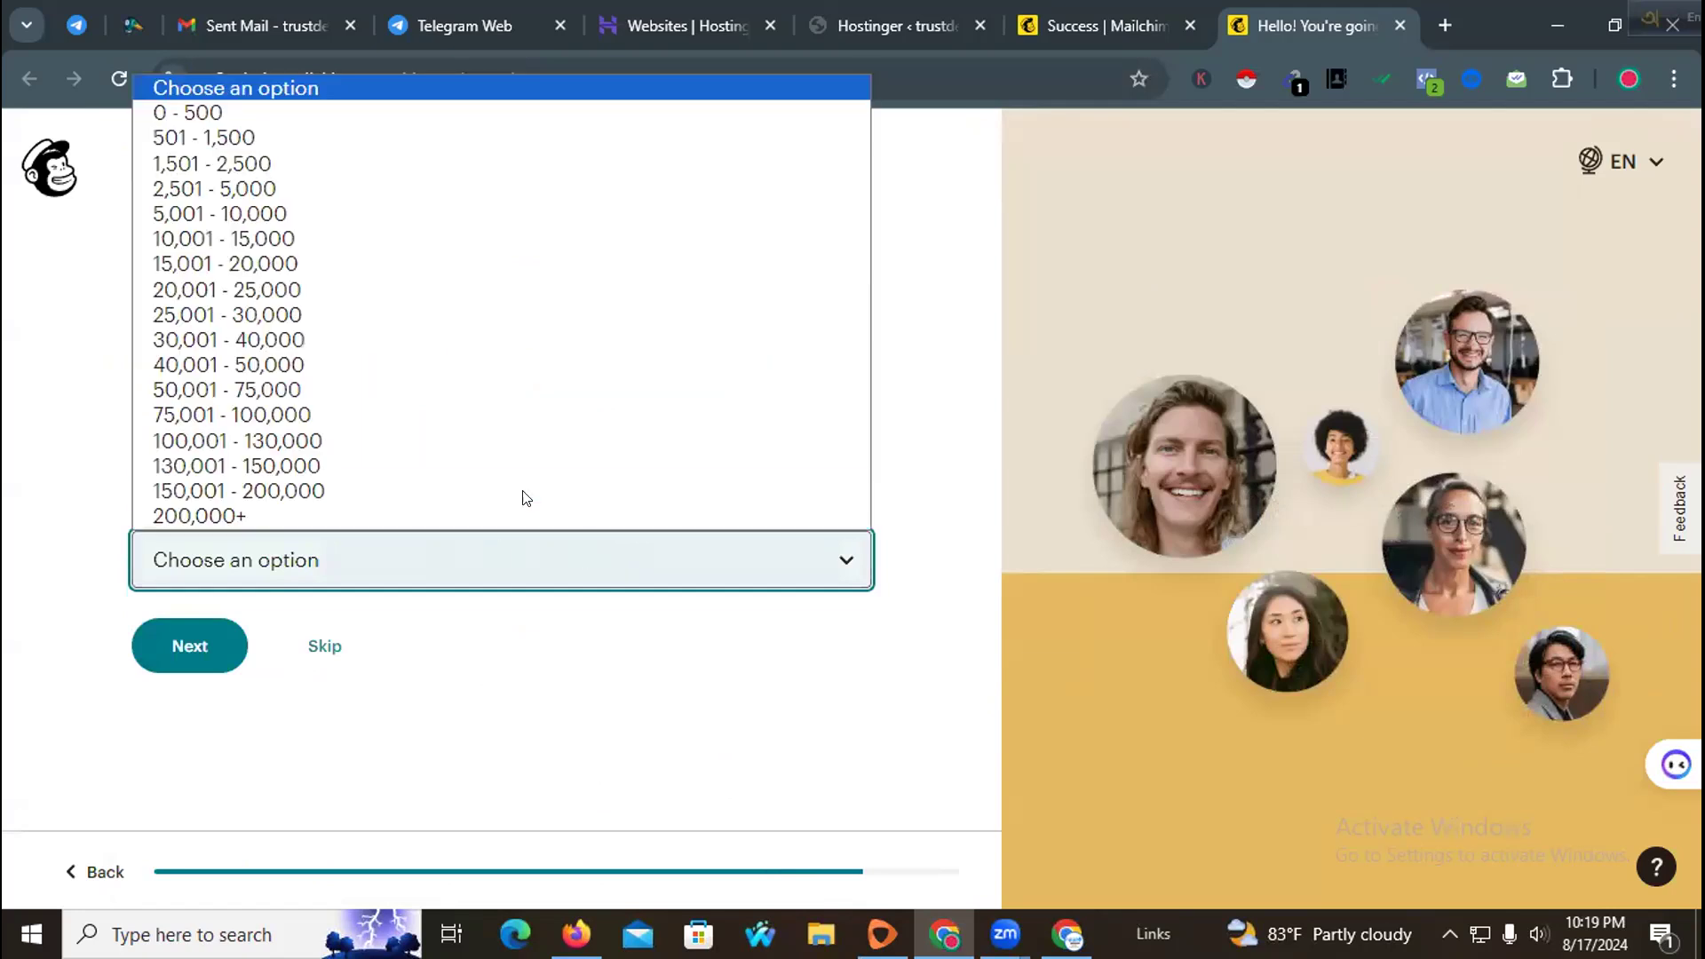
pyautogui.click(412, 112)
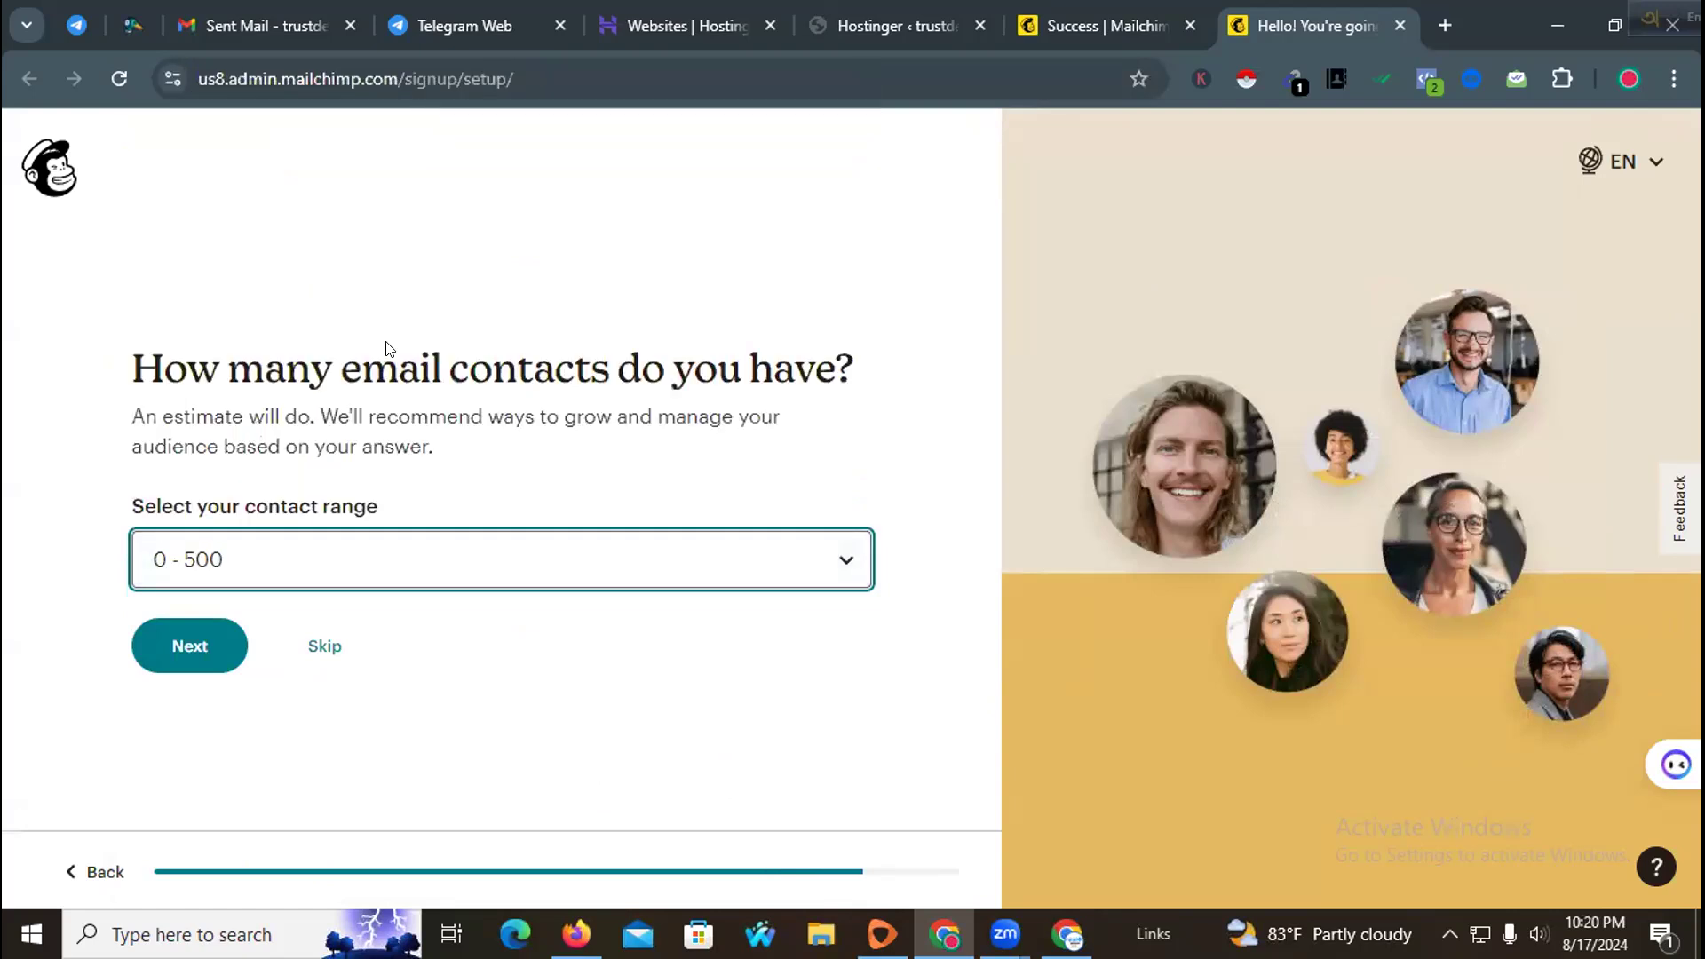
pyautogui.click(210, 653)
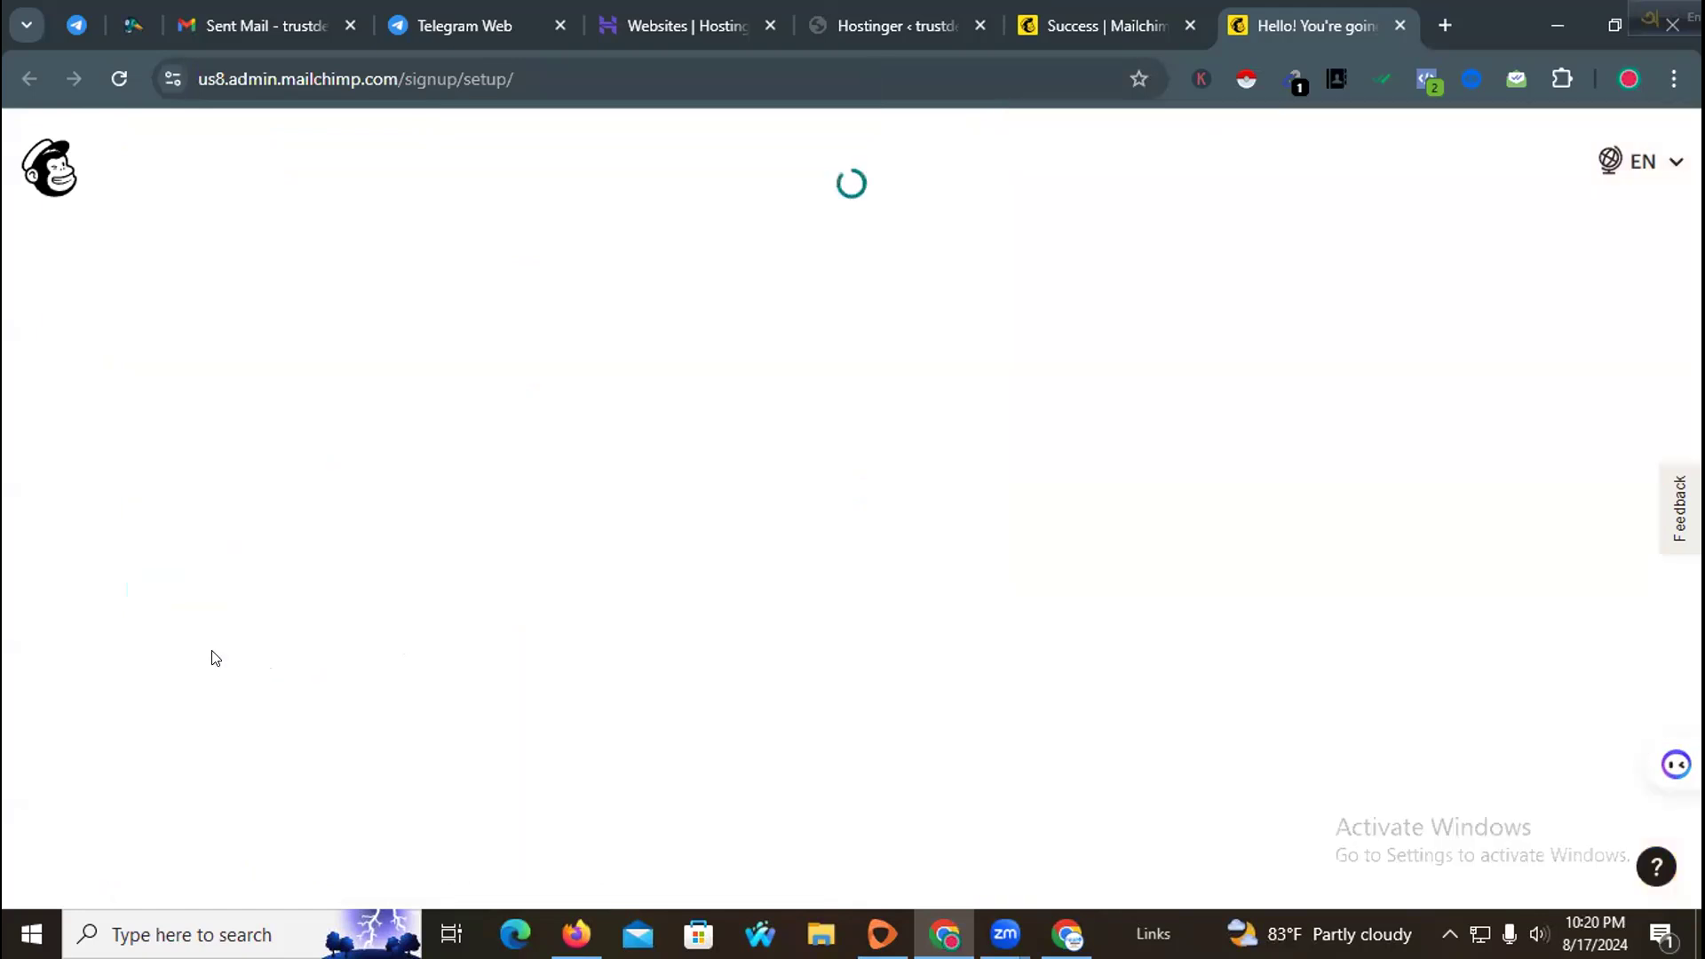
# Step: Continue with the Free plan from the plan comparison
pyautogui.scroll(-8, 590, 547)
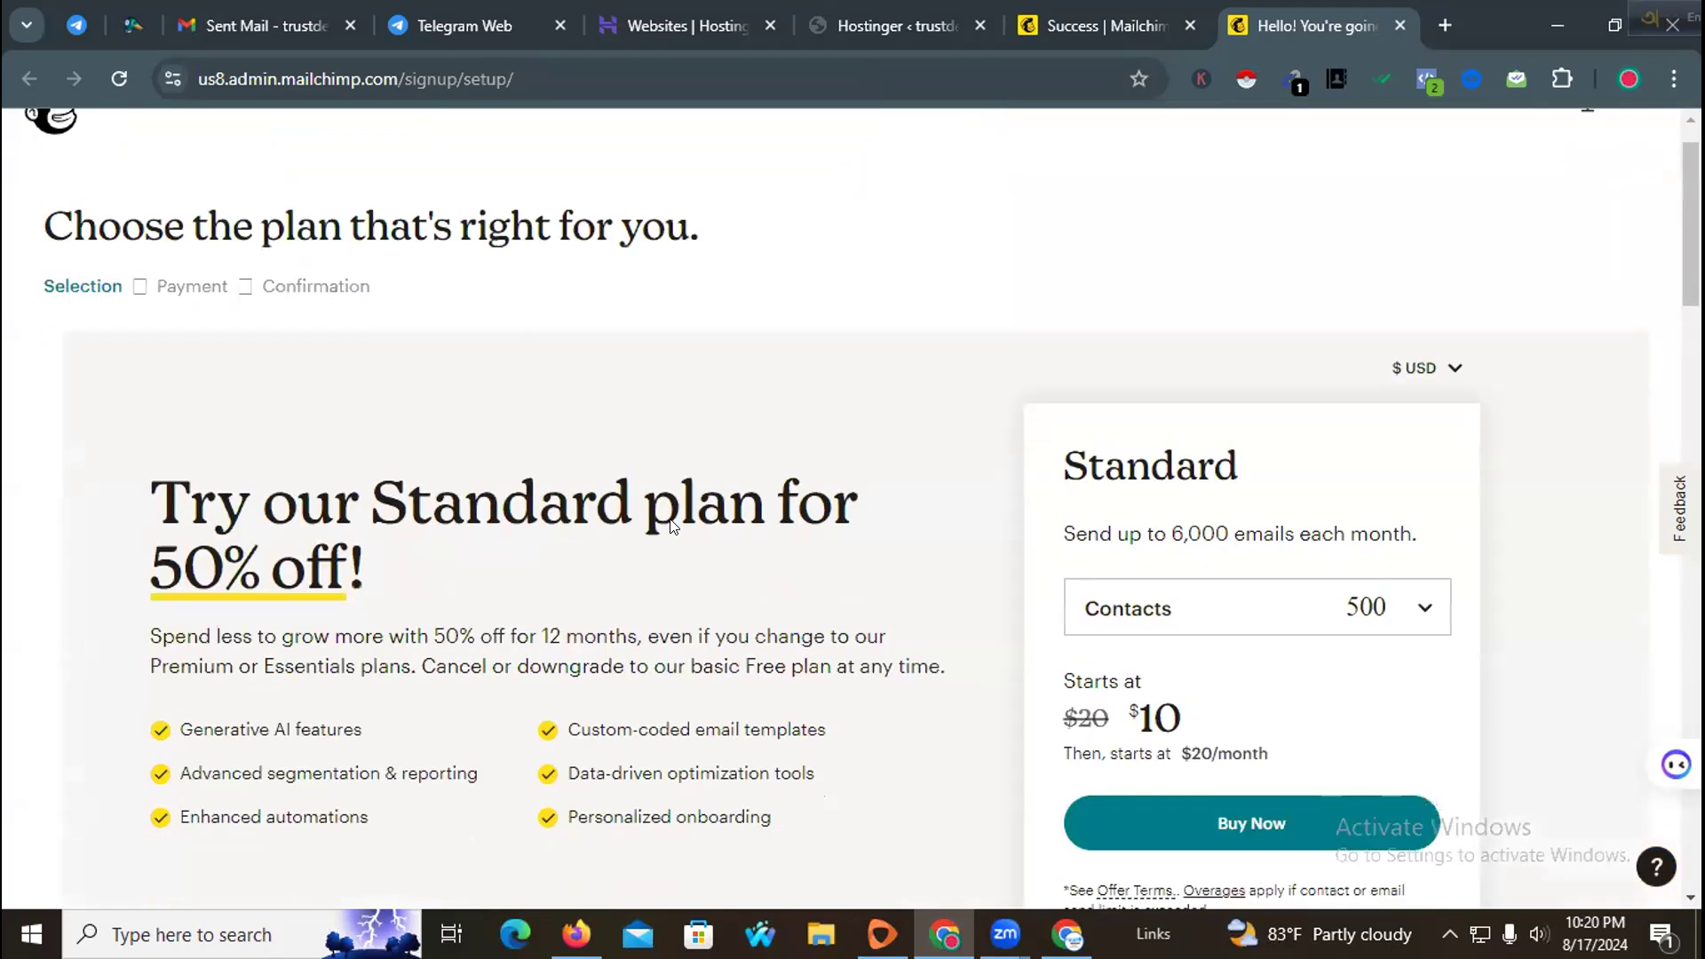
pyautogui.scroll(-5, 647, 536)
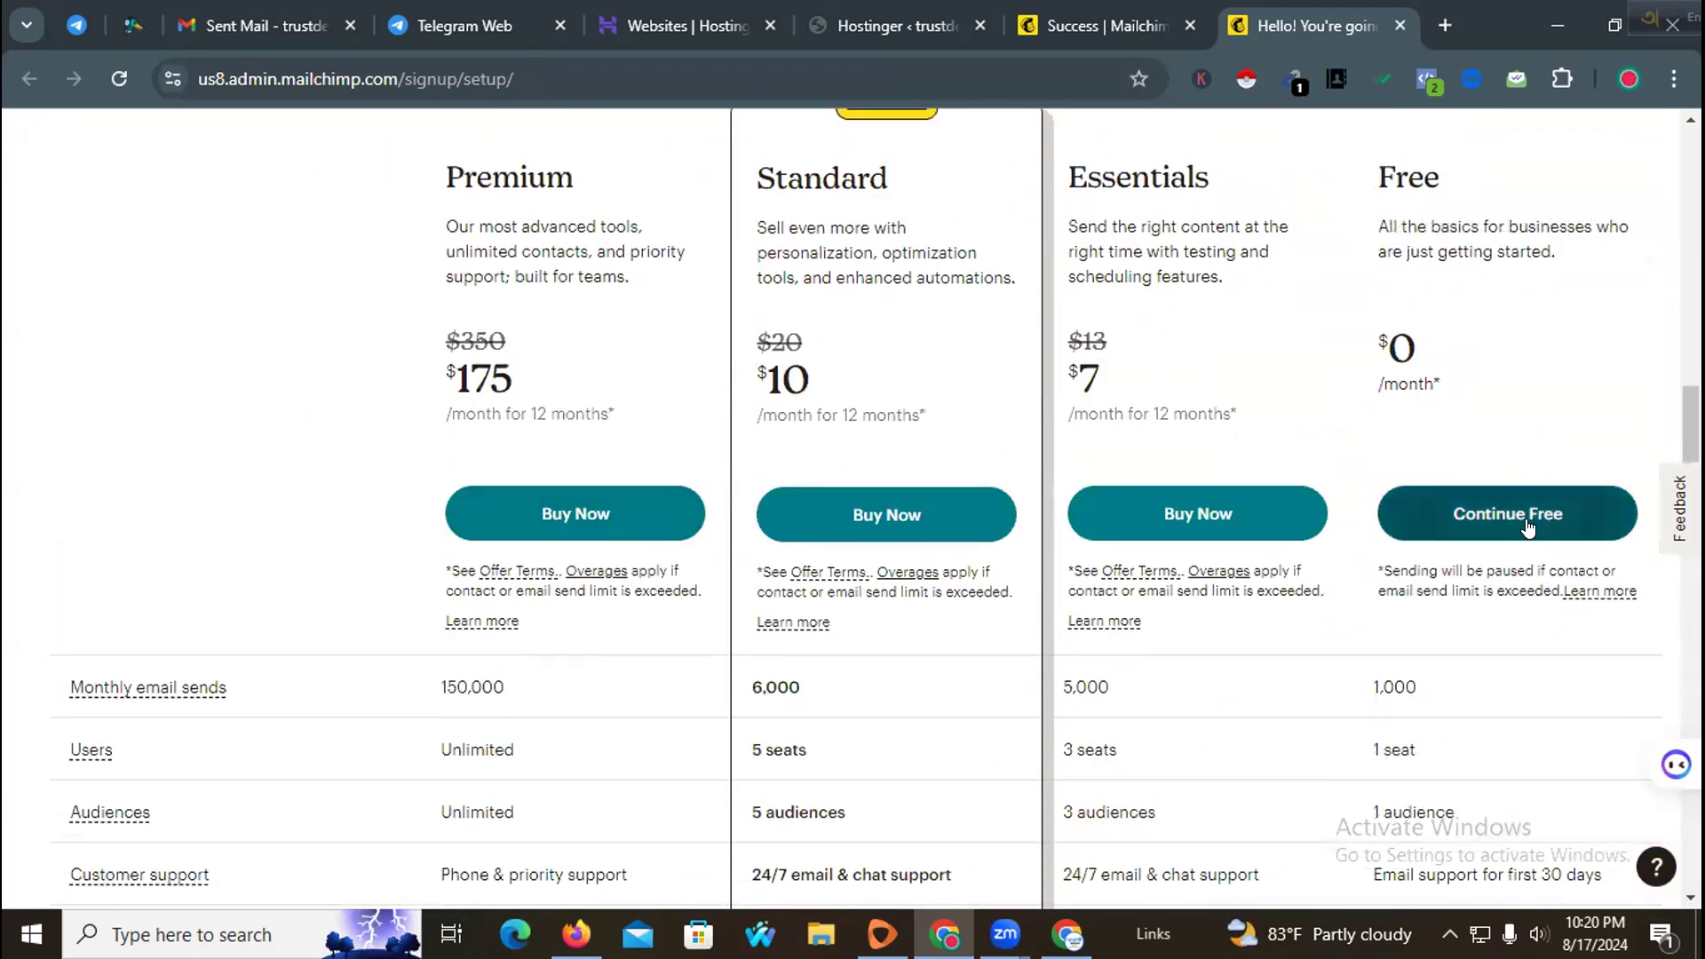
pyautogui.click(1528, 527)
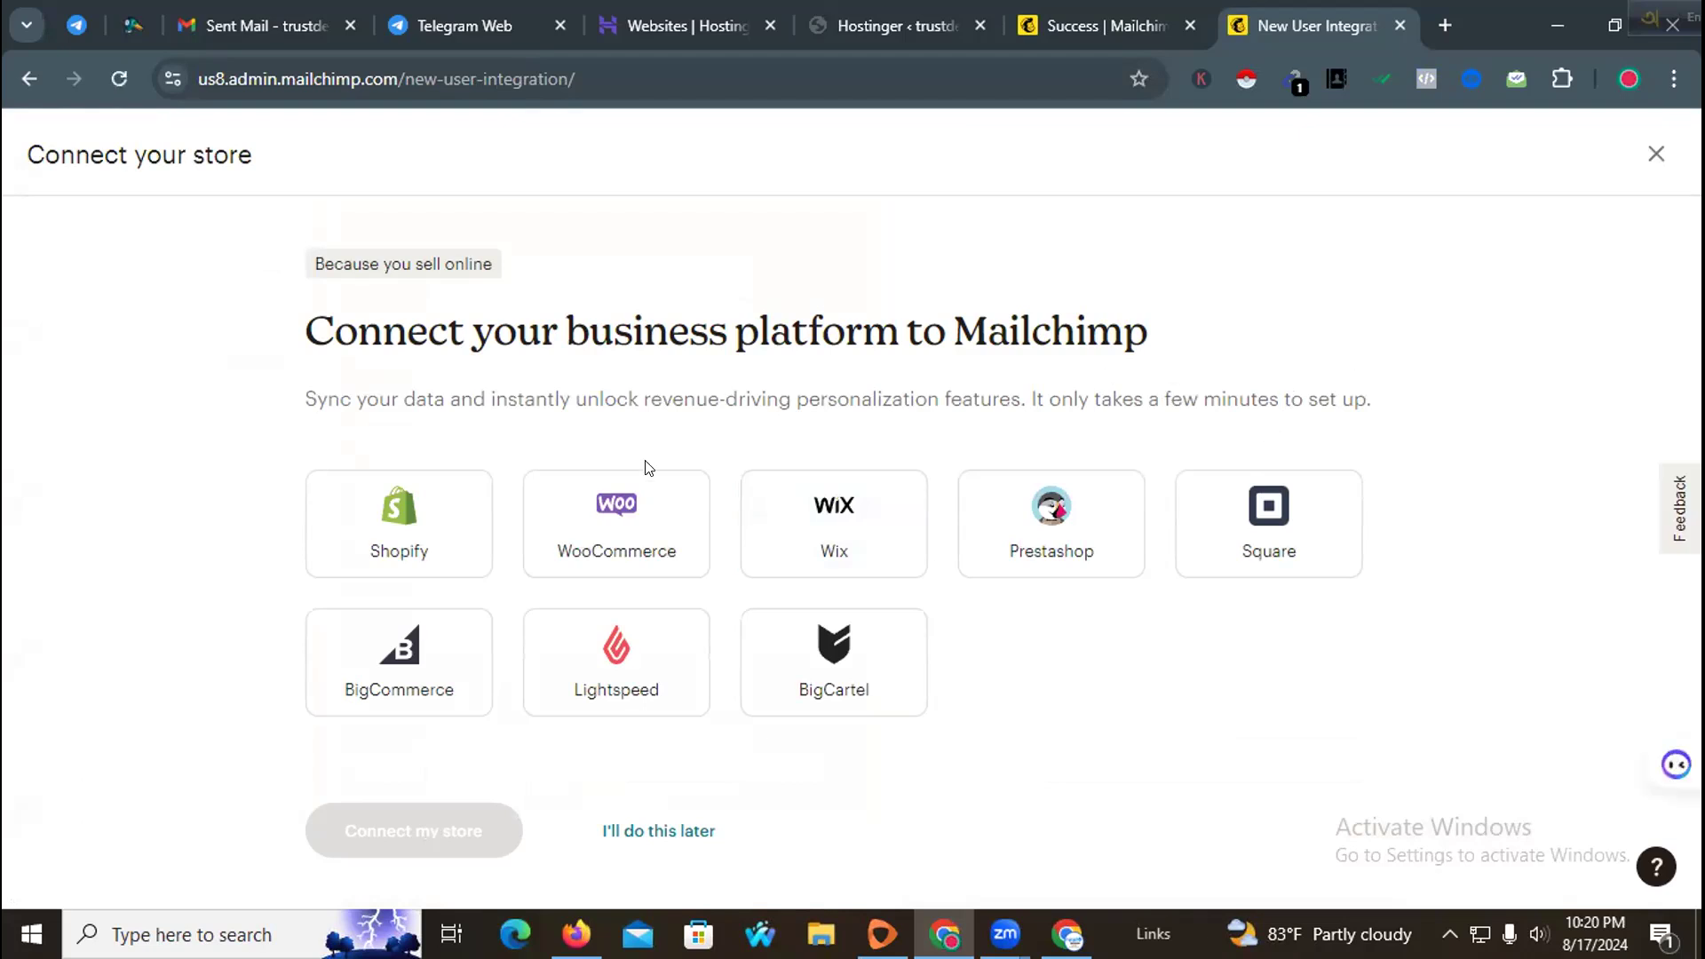
# Step: Choose WooCommerce as the business platform and connect the store, opening the Mailchimp for WooCommerce plugin page
pyautogui.click(617, 552)
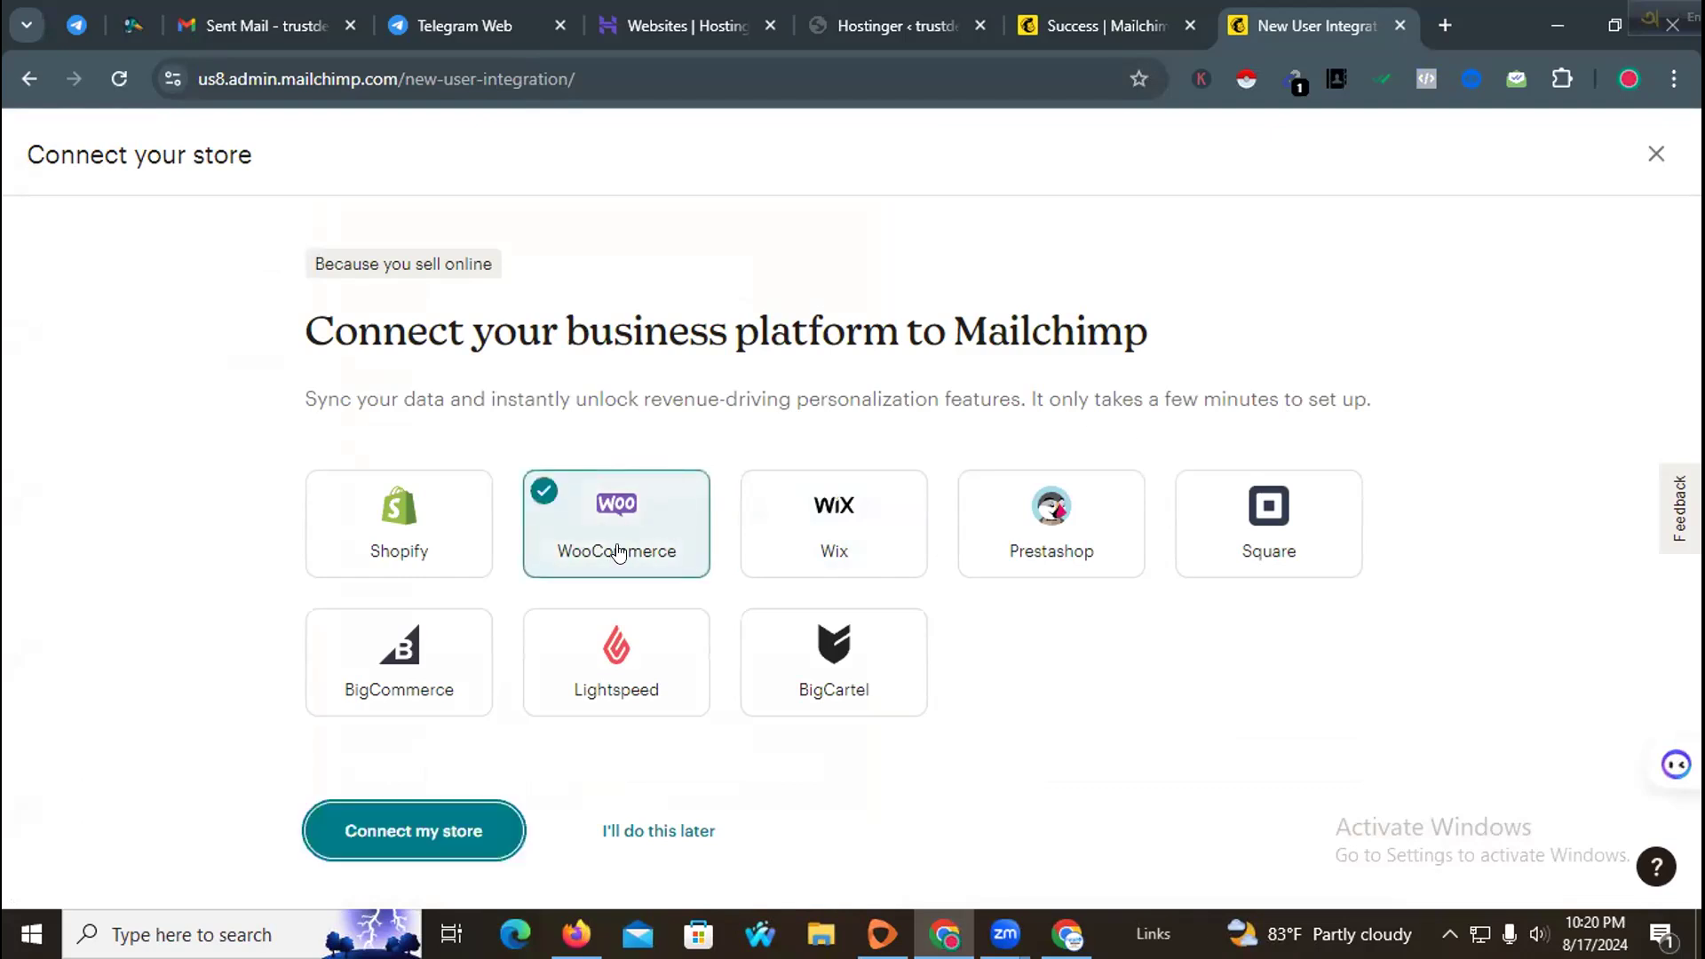
pyautogui.click(447, 839)
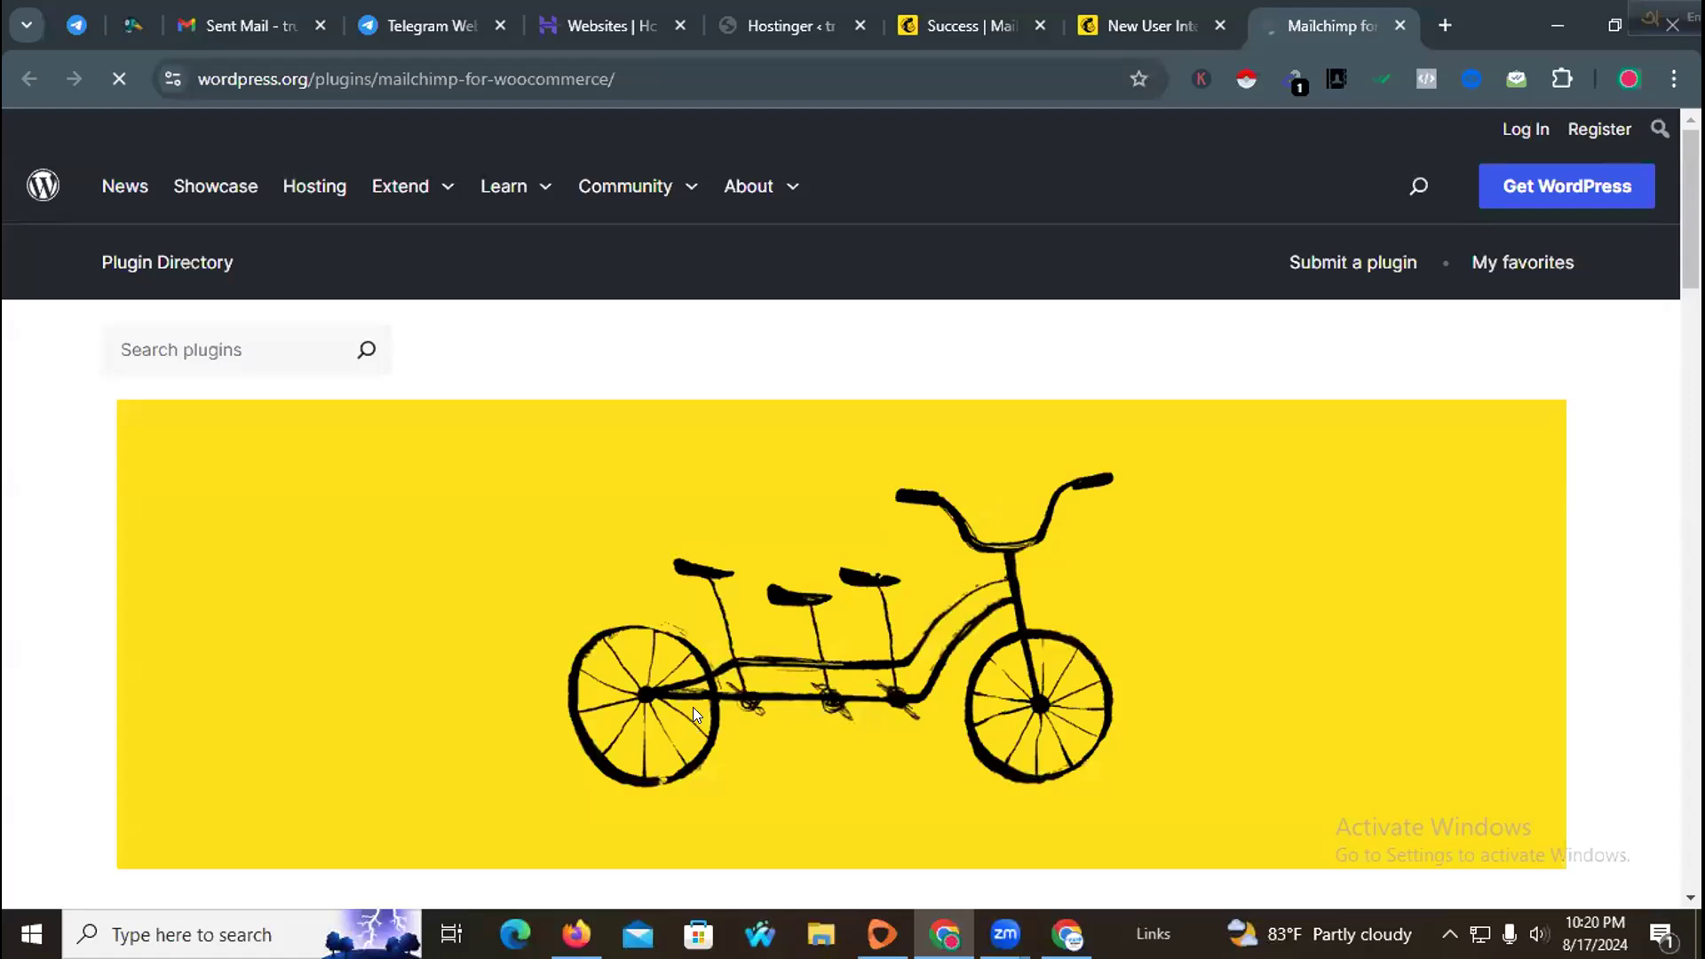
pyautogui.scroll(-3, 693, 707)
pyautogui.scroll(-3, 751, 690)
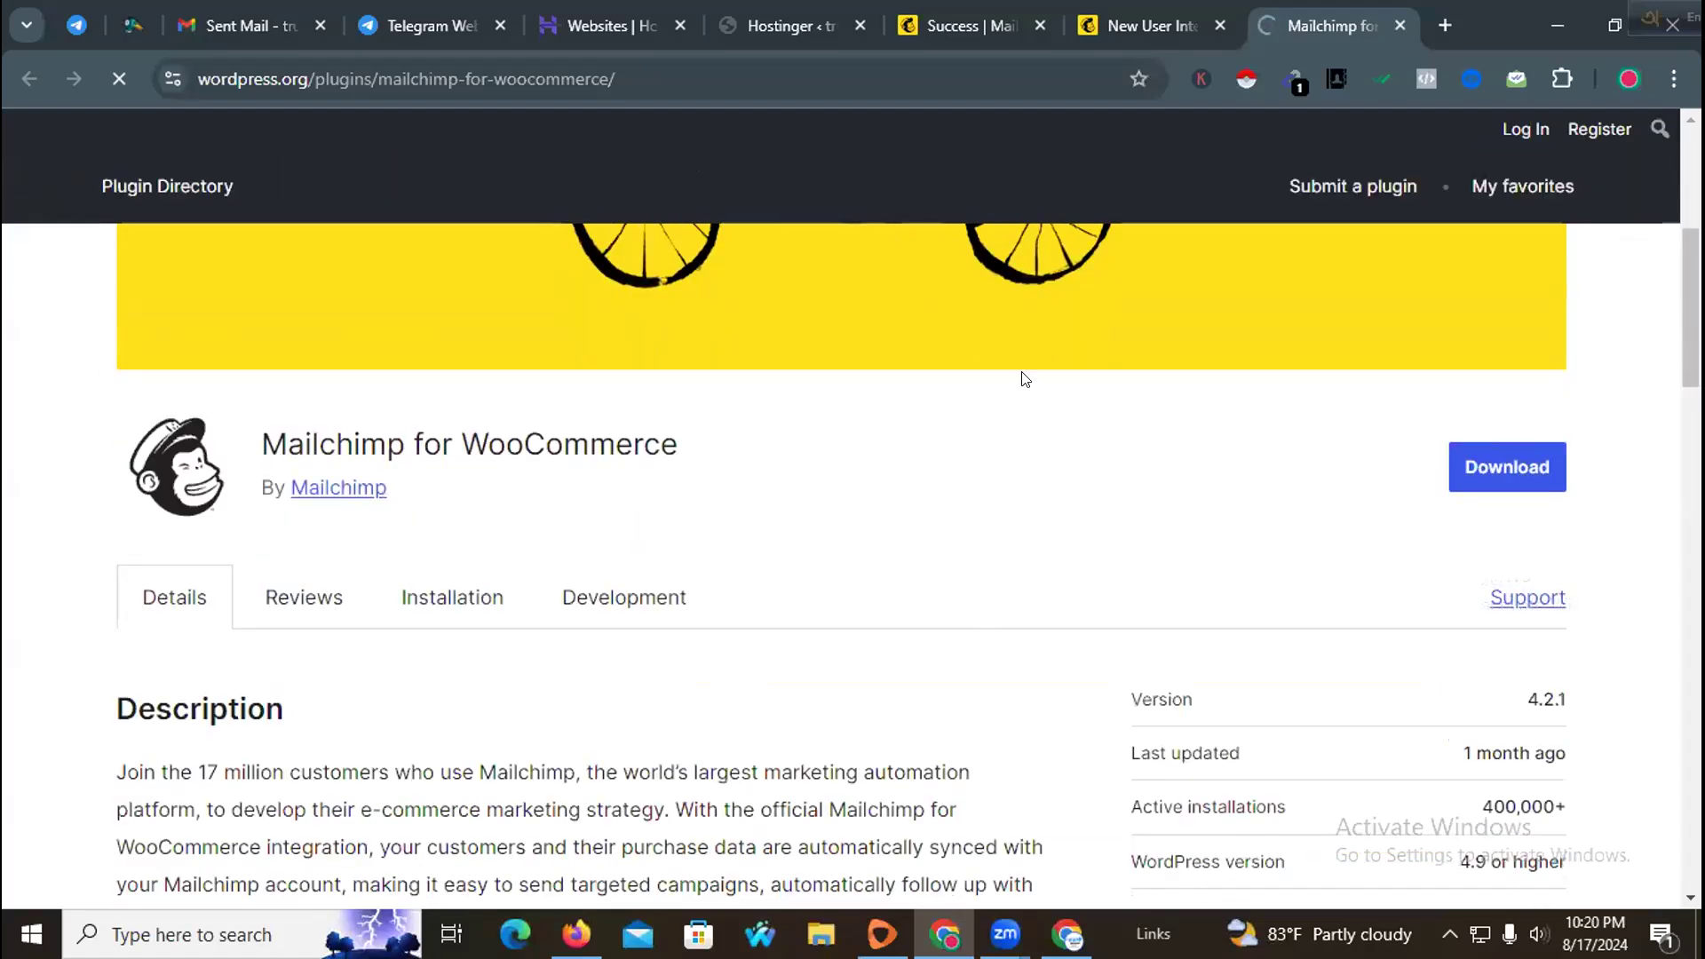
# Step: In the WordPress admin, open the Add New Plugin page and search plugins for mailchimp
pyautogui.click(793, 27)
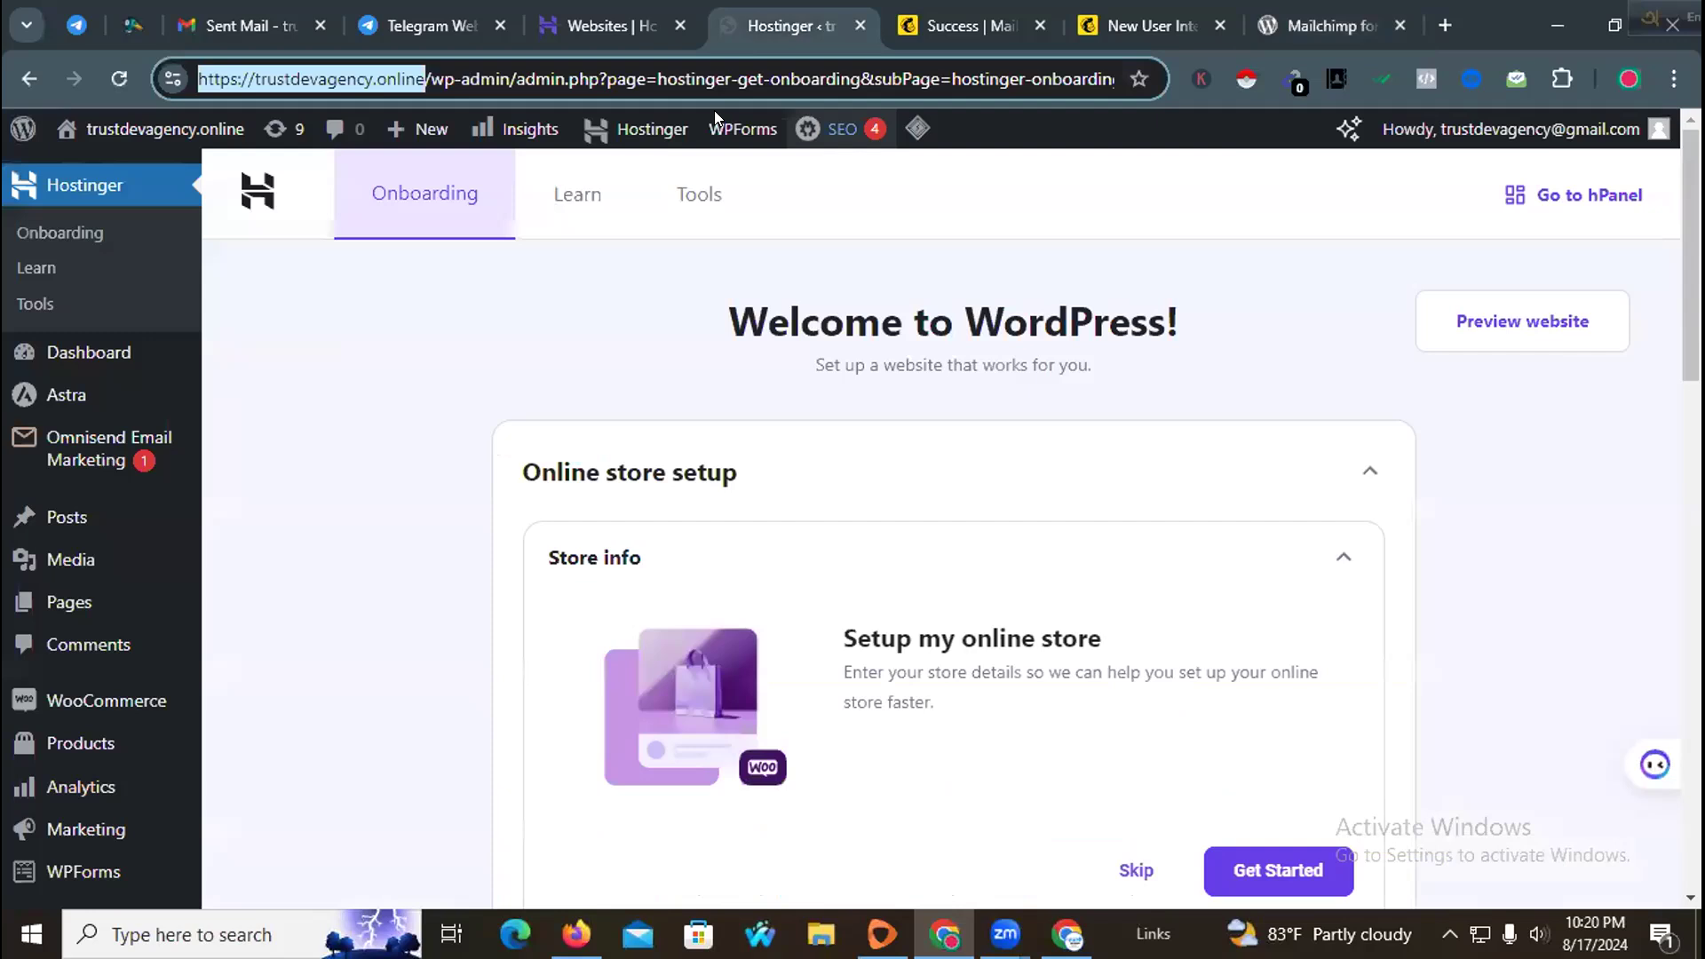
pyautogui.scroll(-1, 133, 507)
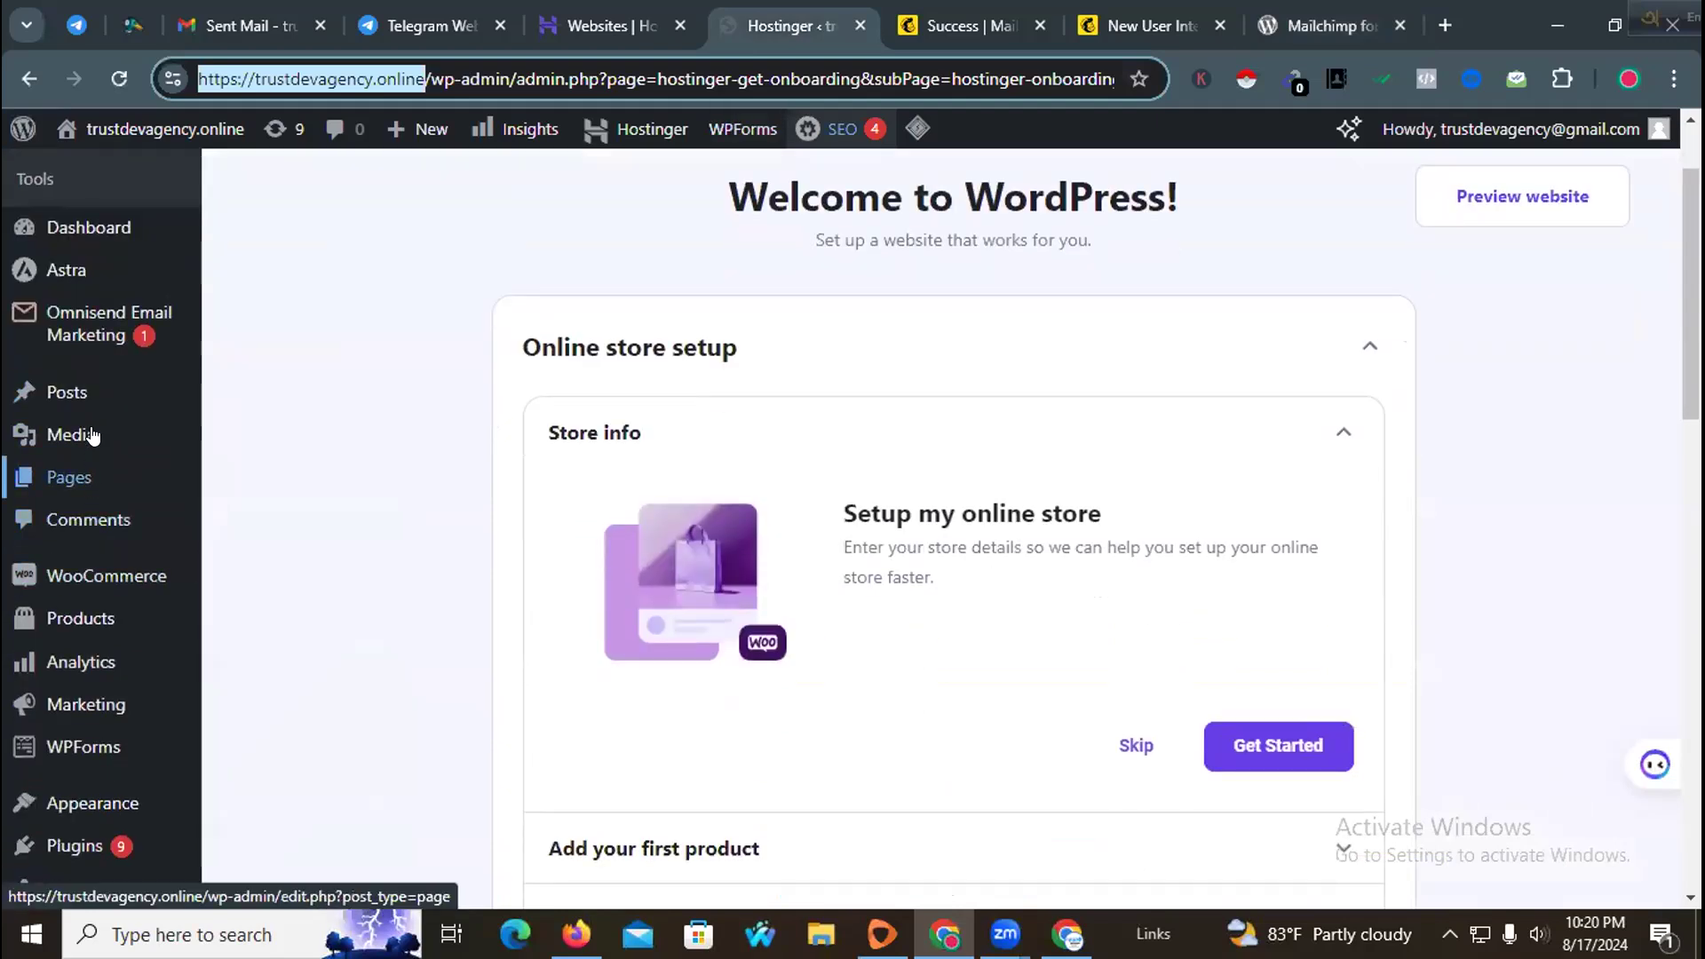
pyautogui.scroll(-1, 78, 497)
pyautogui.scroll(-1, 116, 622)
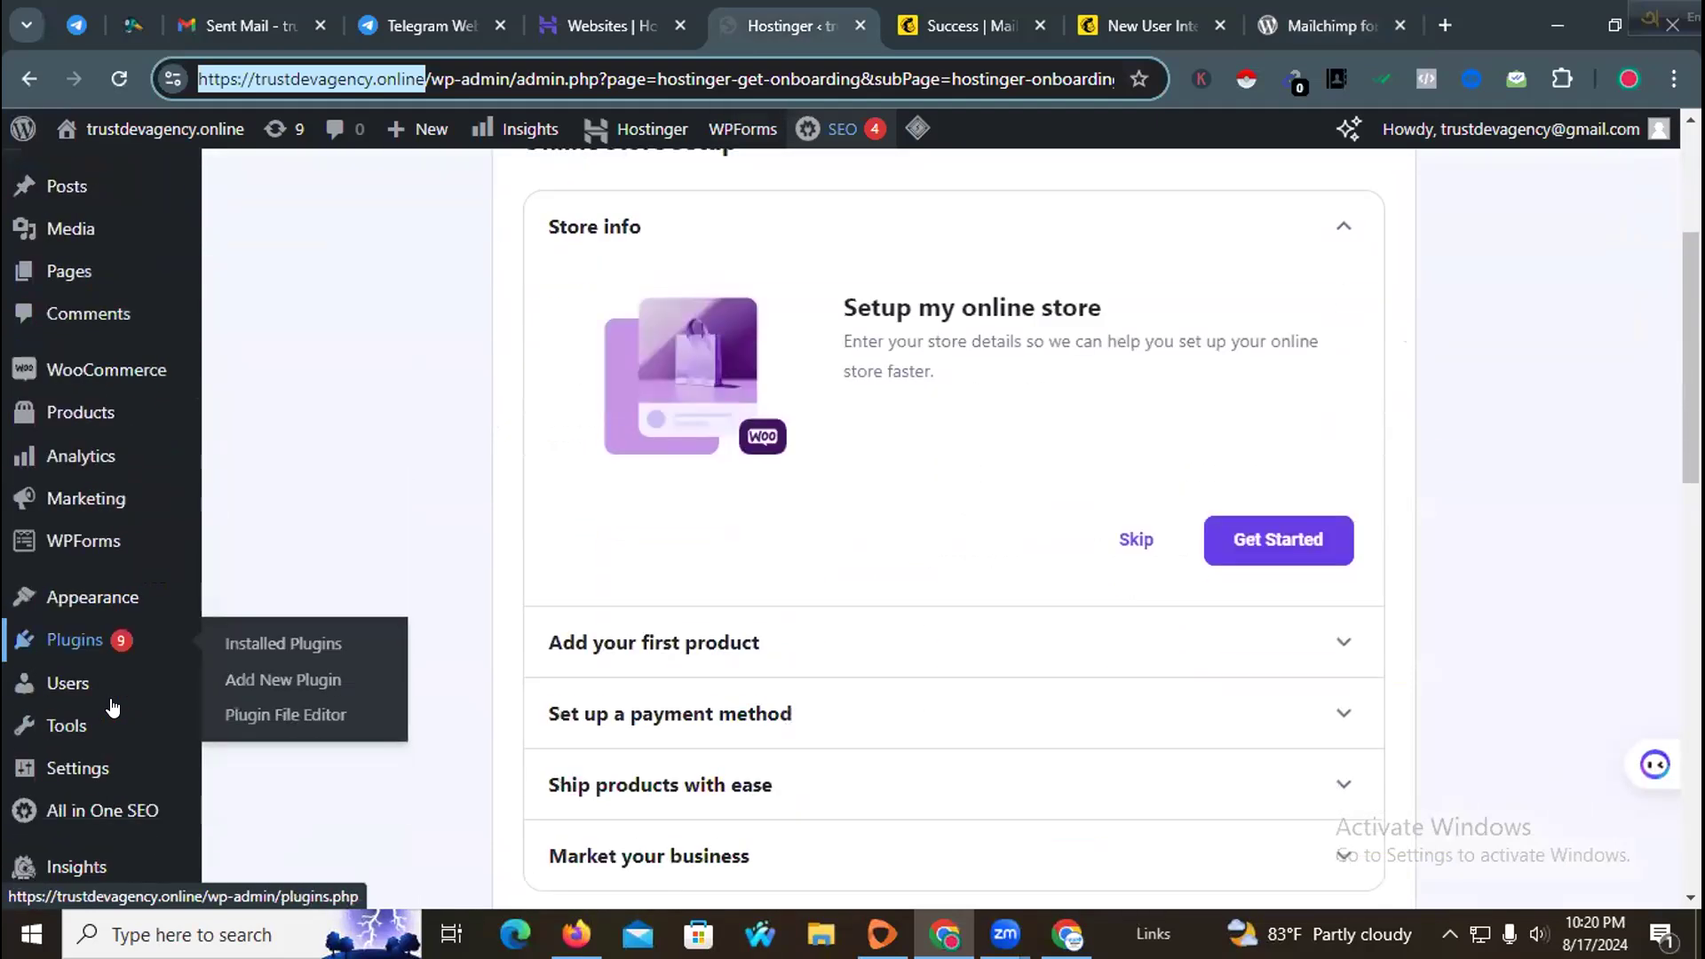
pyautogui.moveTo(113, 594)
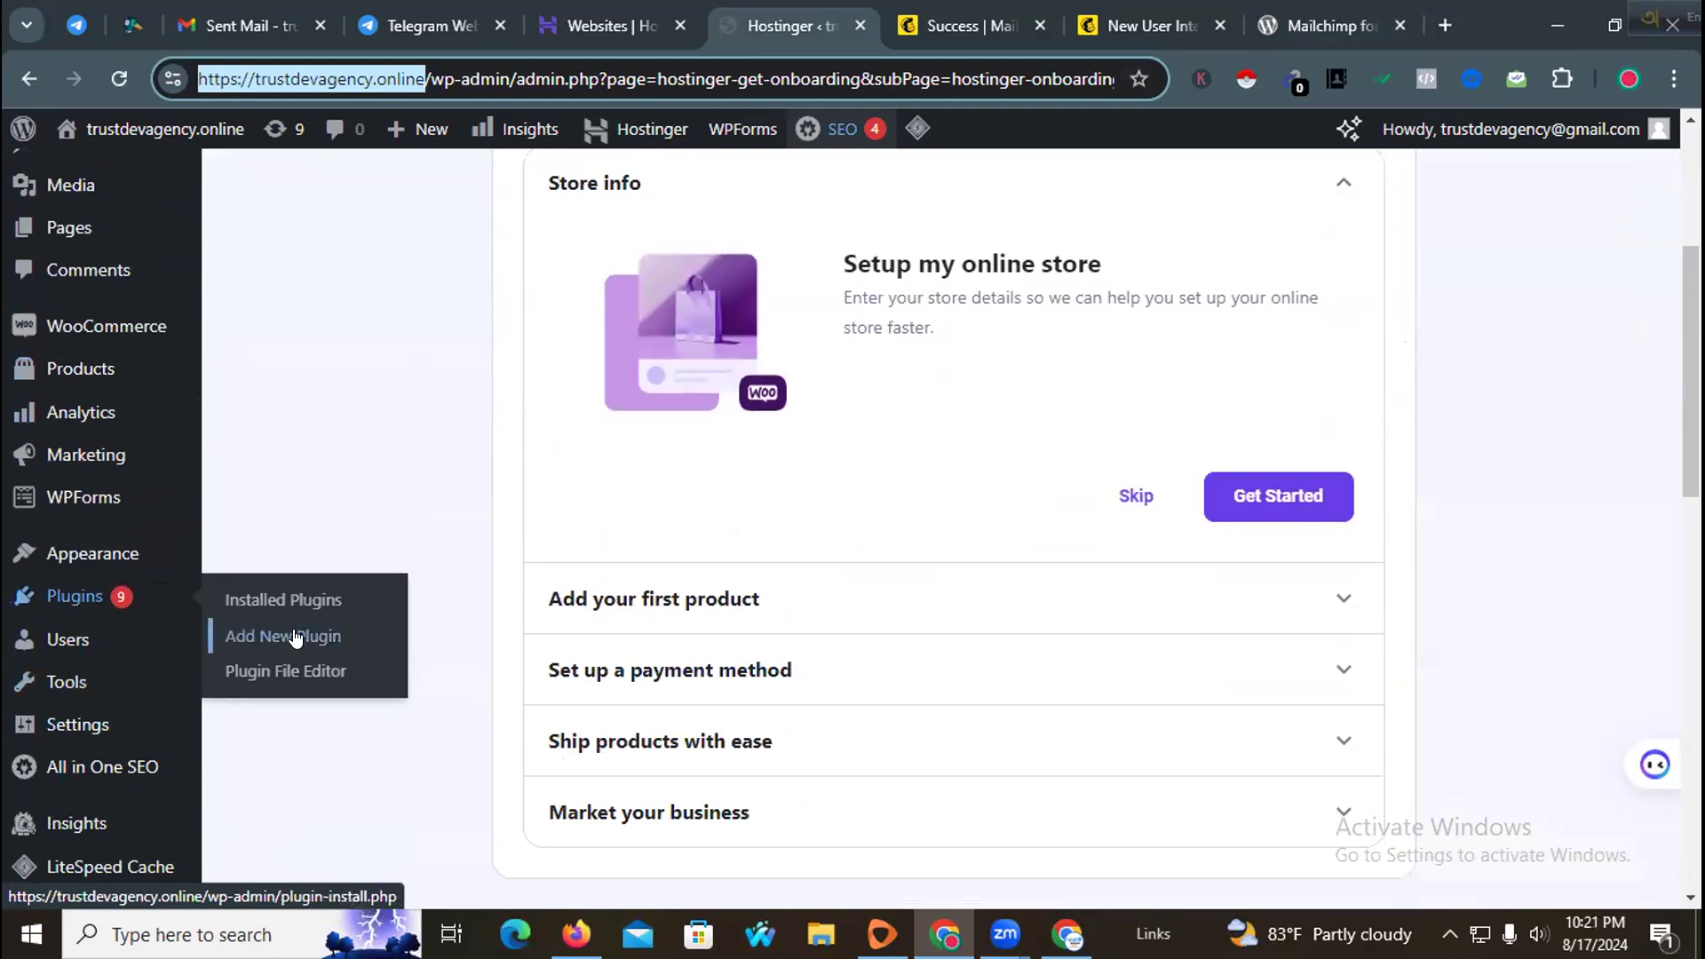
pyautogui.click(351, 639)
pyautogui.click(328, 638)
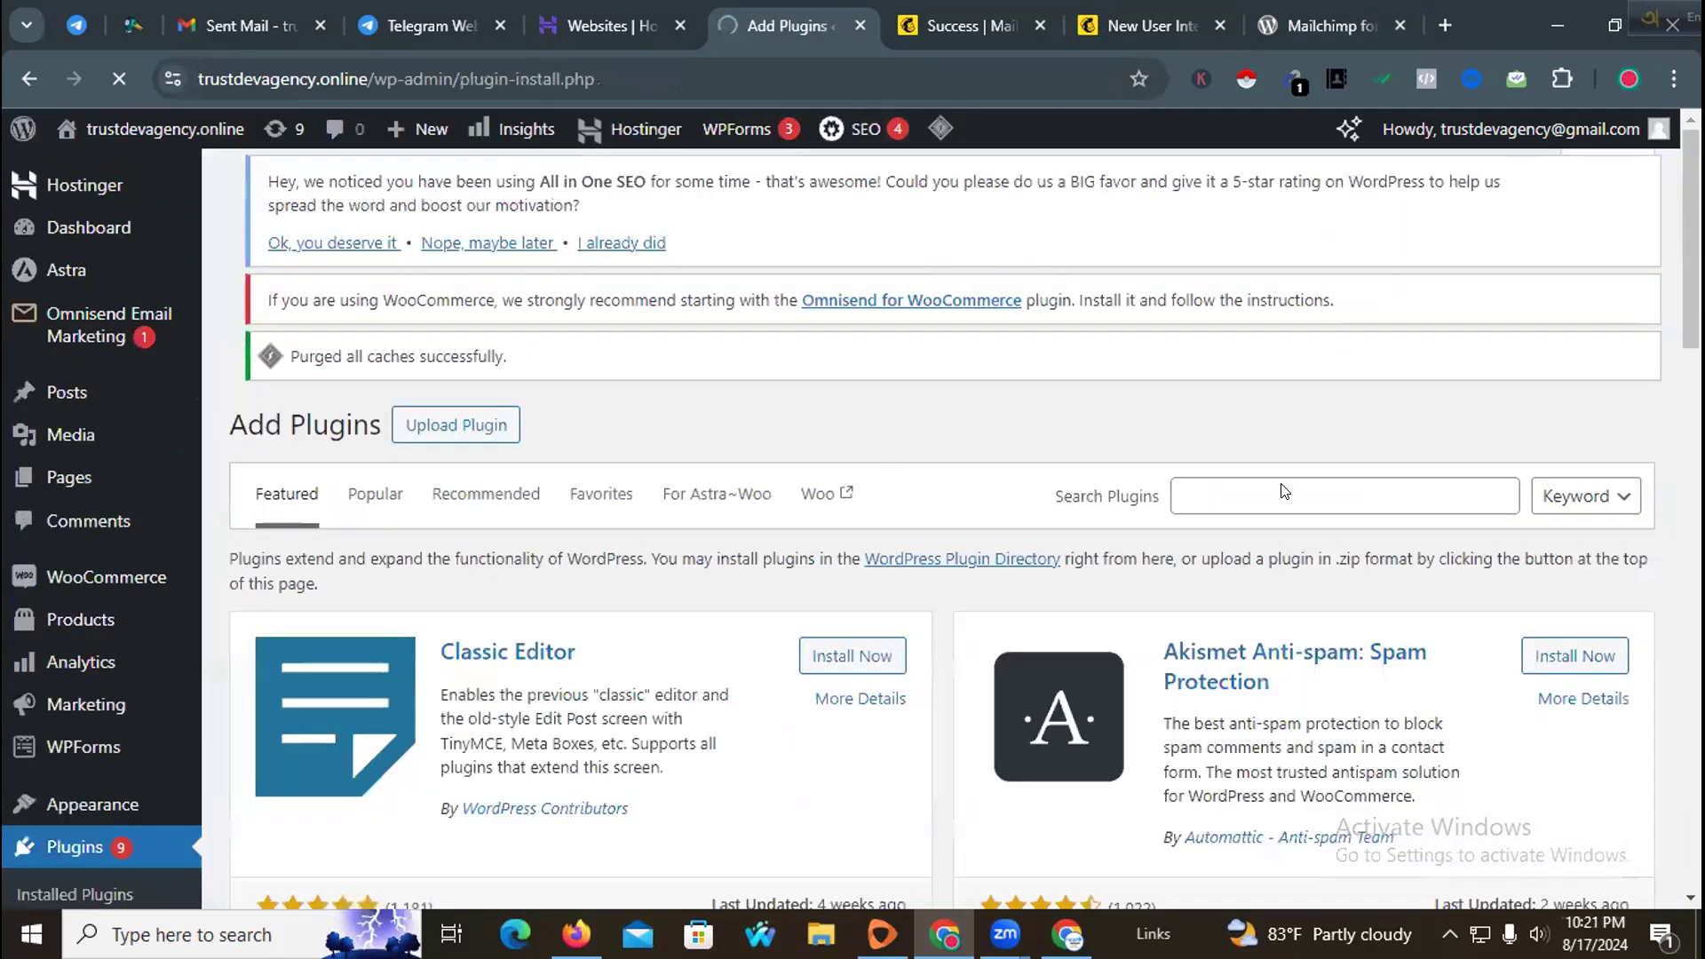
pyautogui.click(1283, 493)
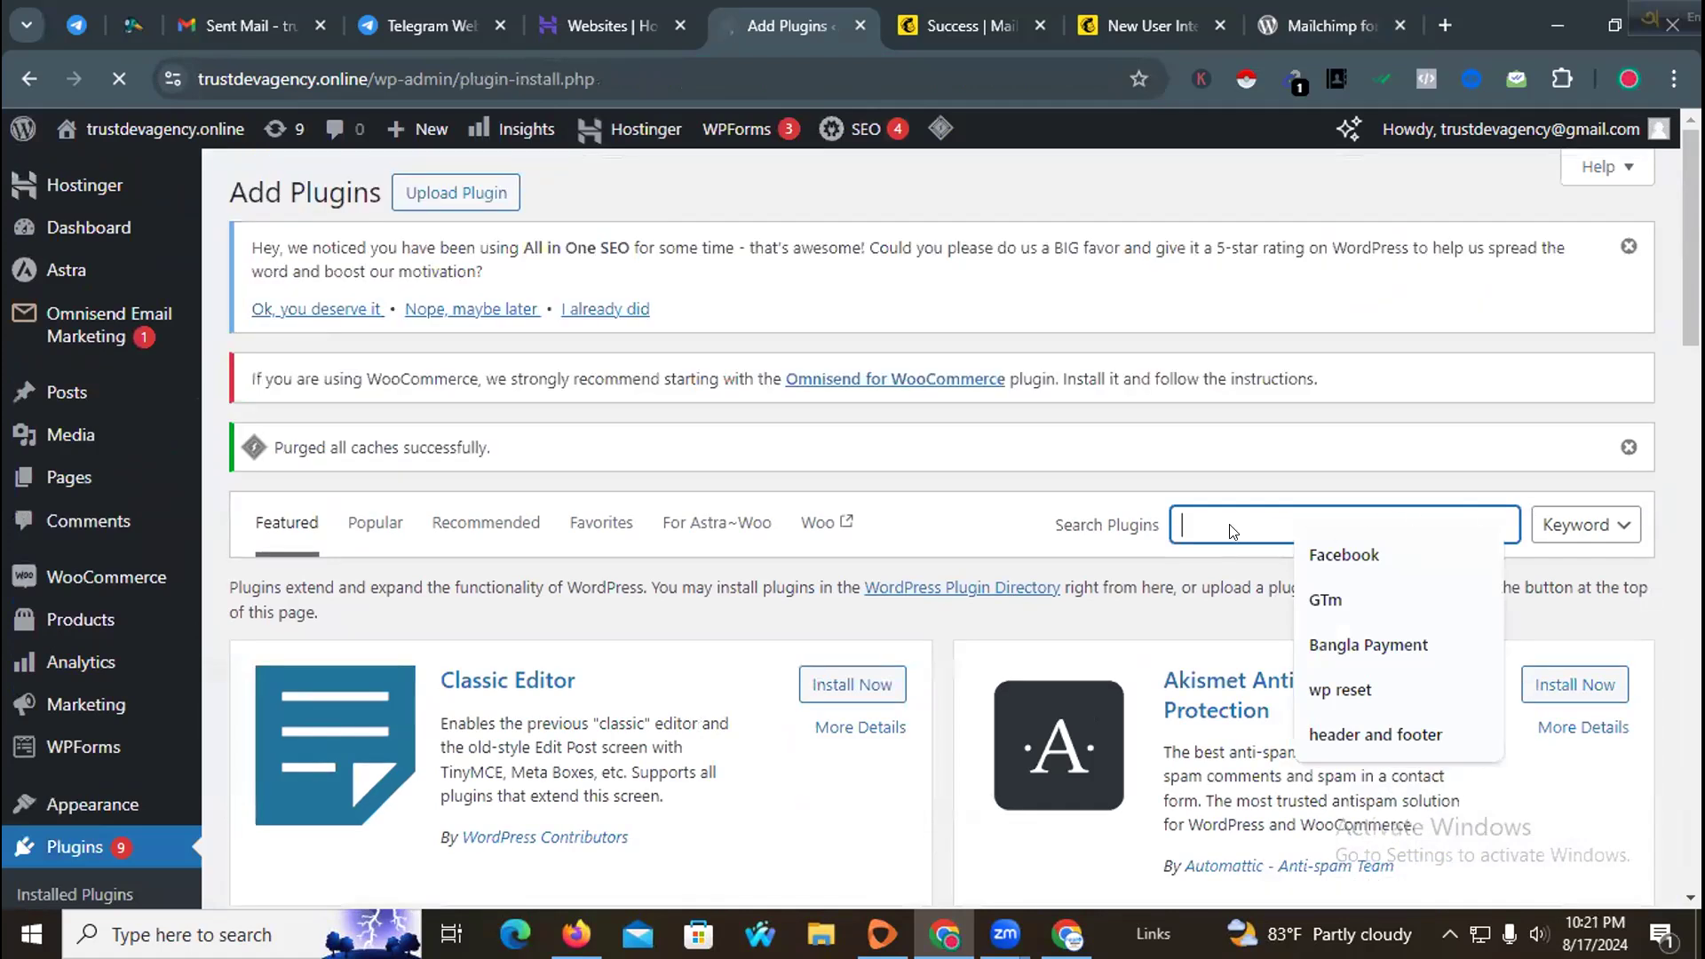
pyautogui.scroll(-3, 1243, 524)
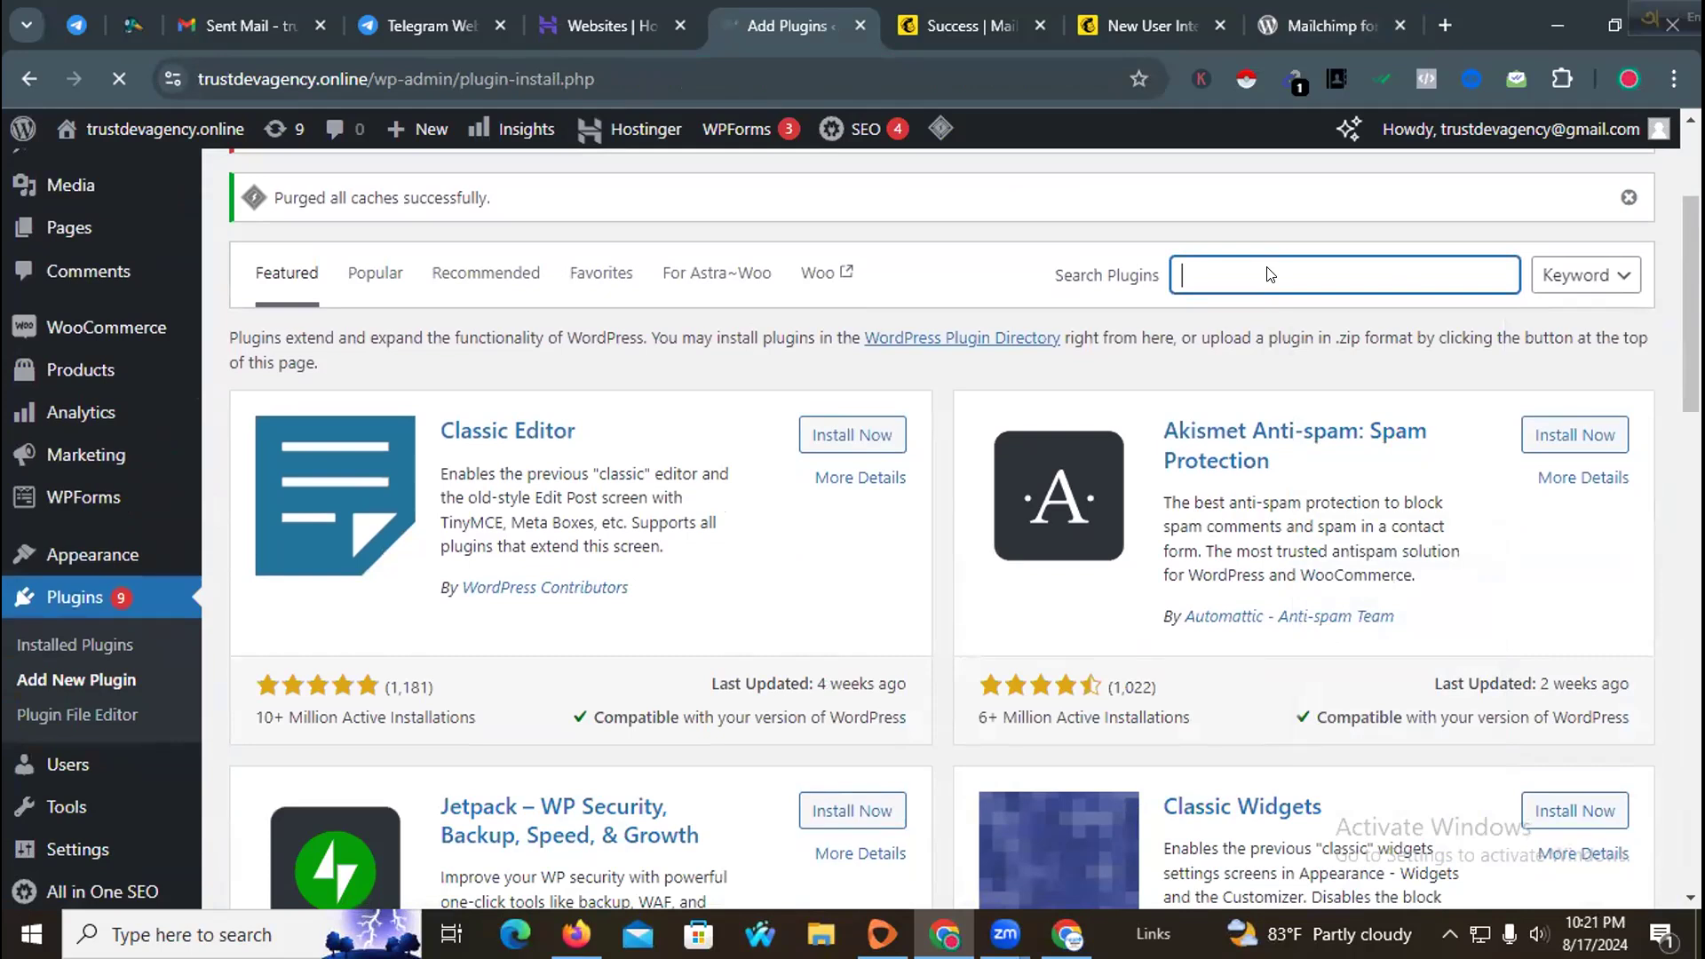
pyautogui.write('mail')
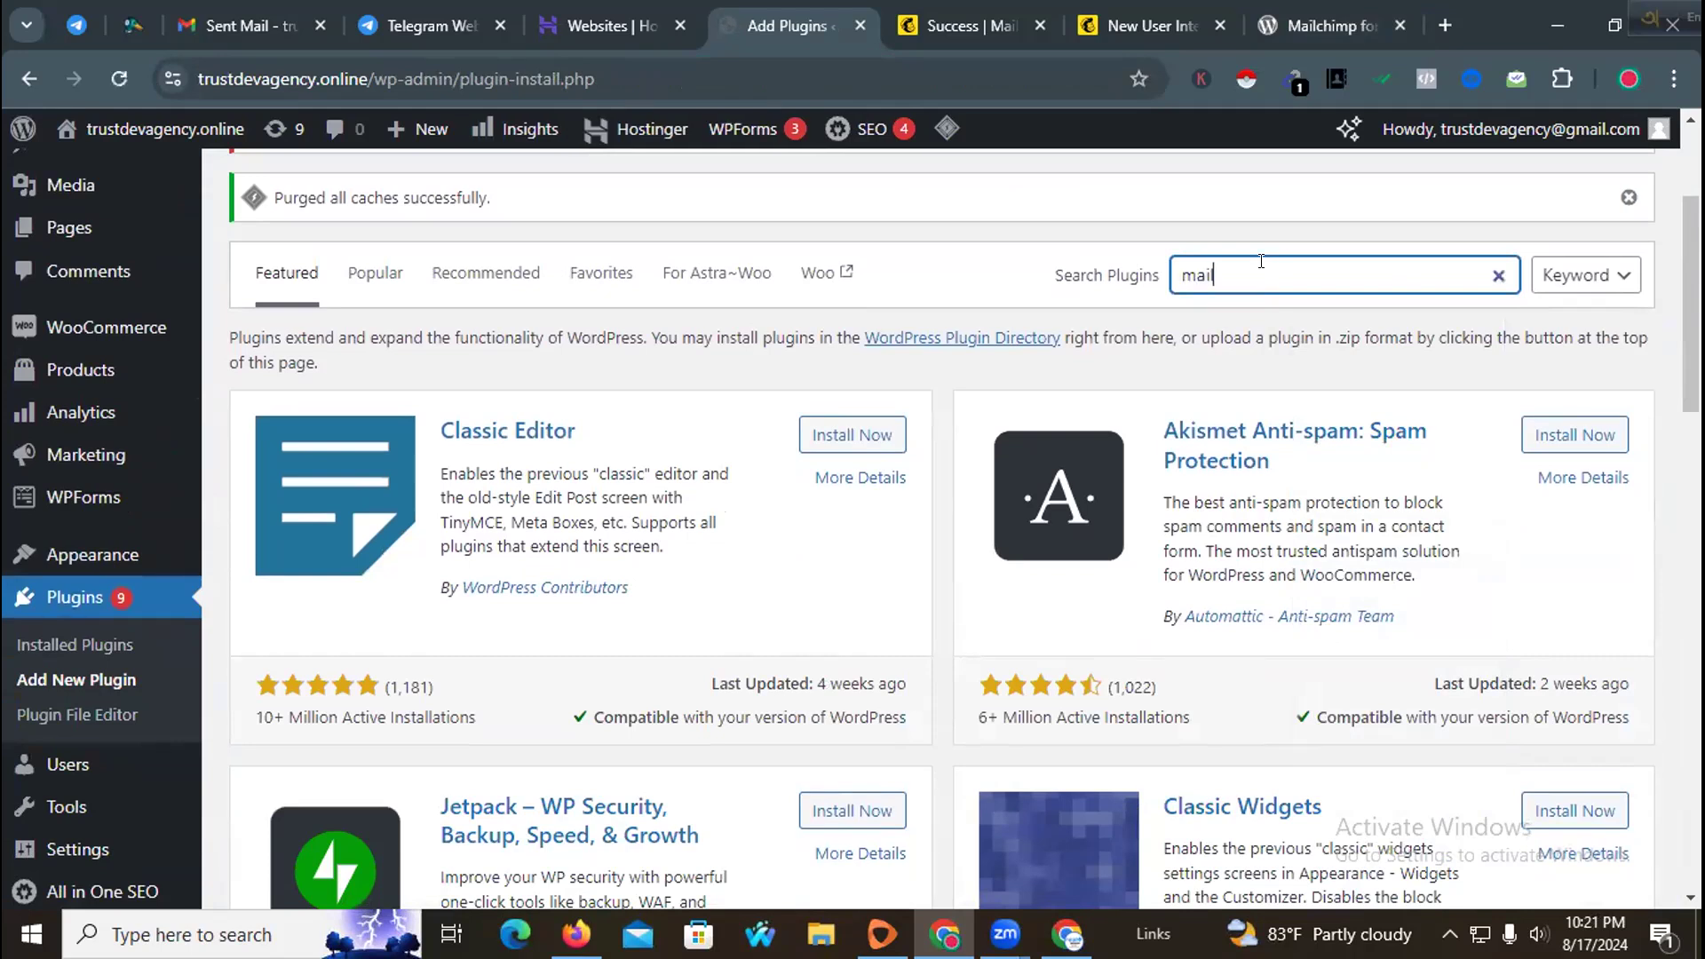
pyautogui.write('chimp')
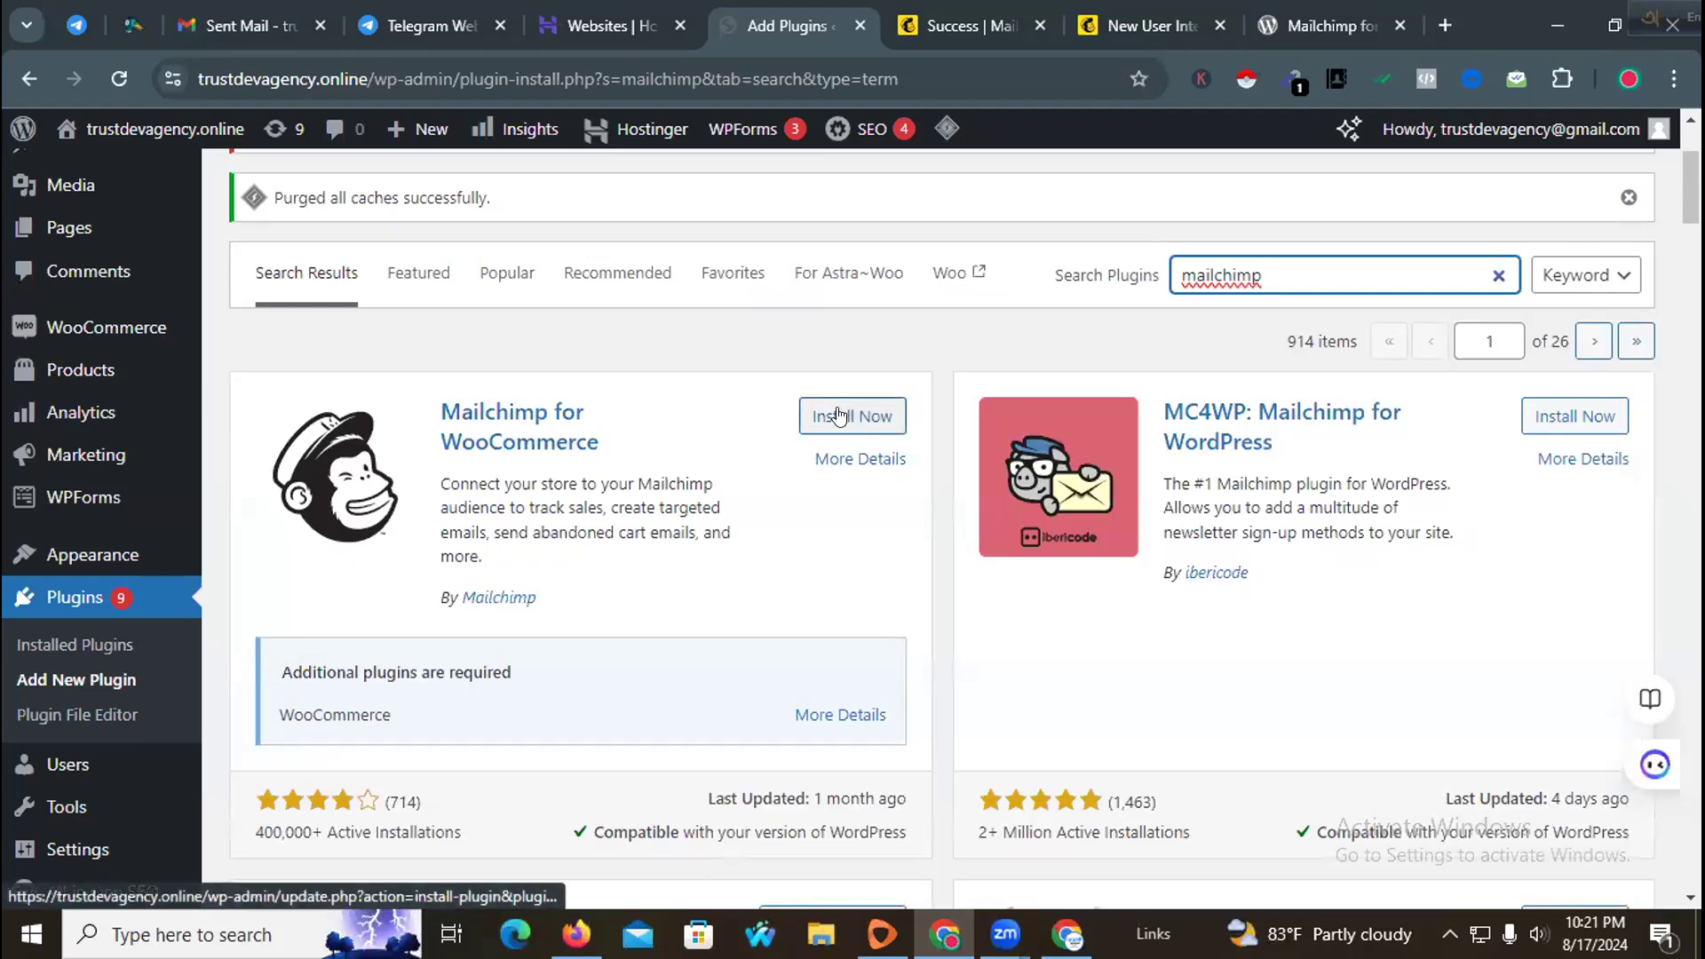
# Step: Install and activate the Mailchimp for WooCommerce plugin
pyautogui.click(838, 416)
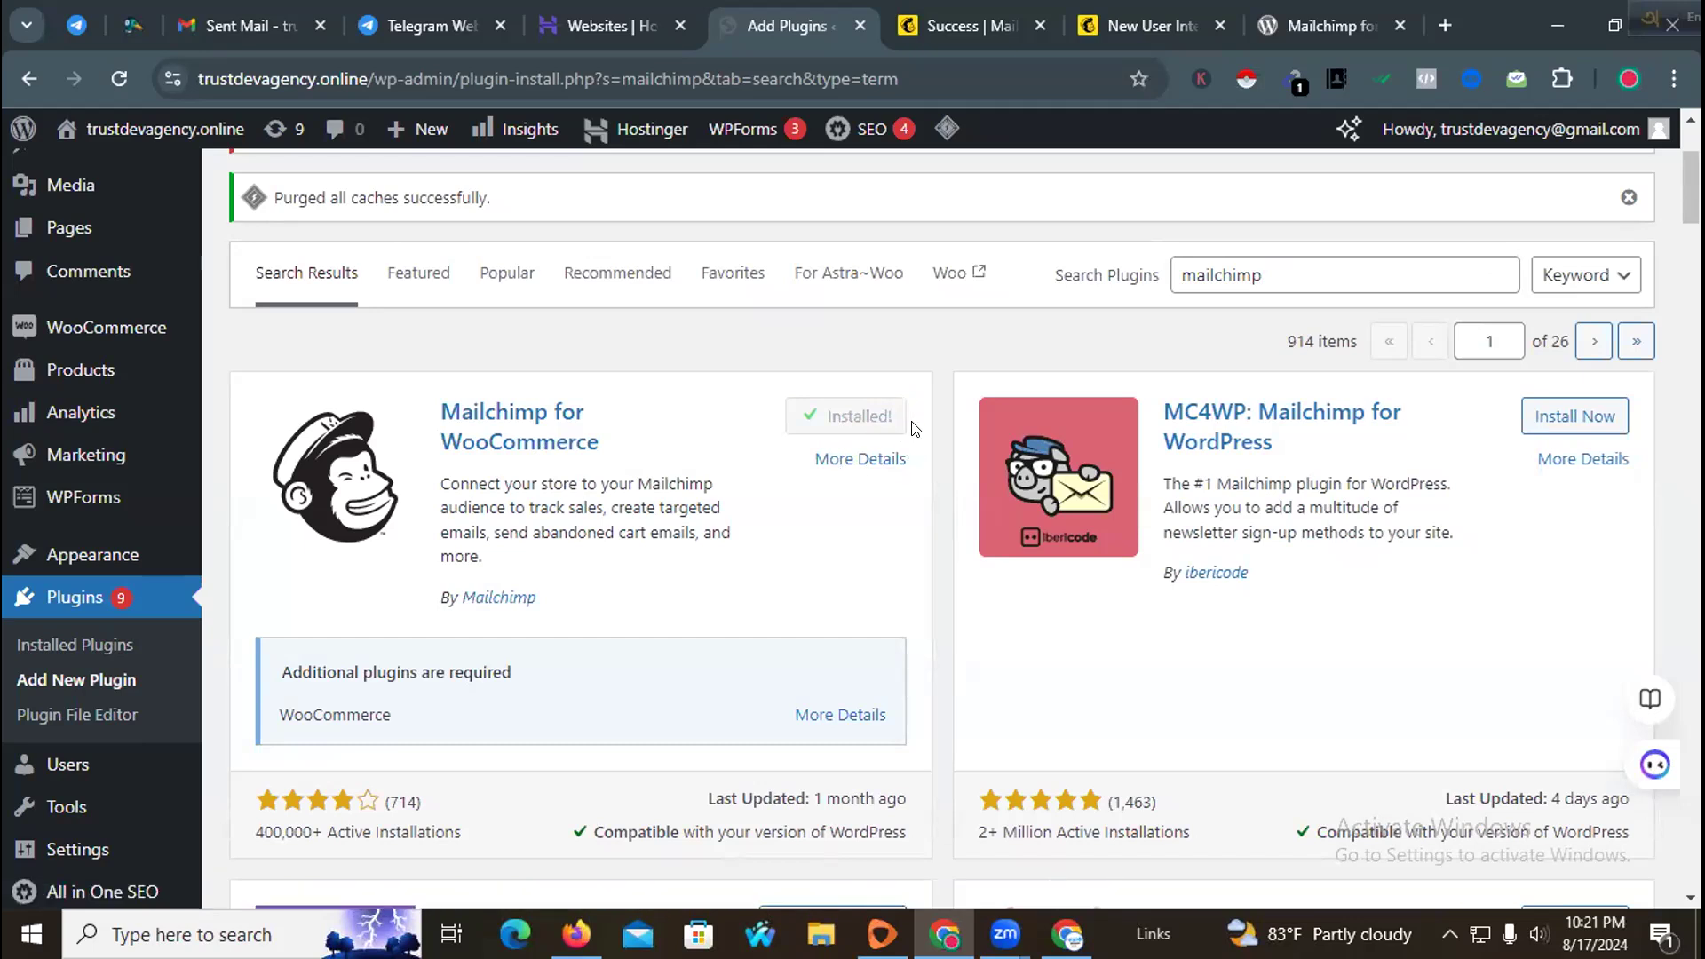
pyautogui.click(863, 417)
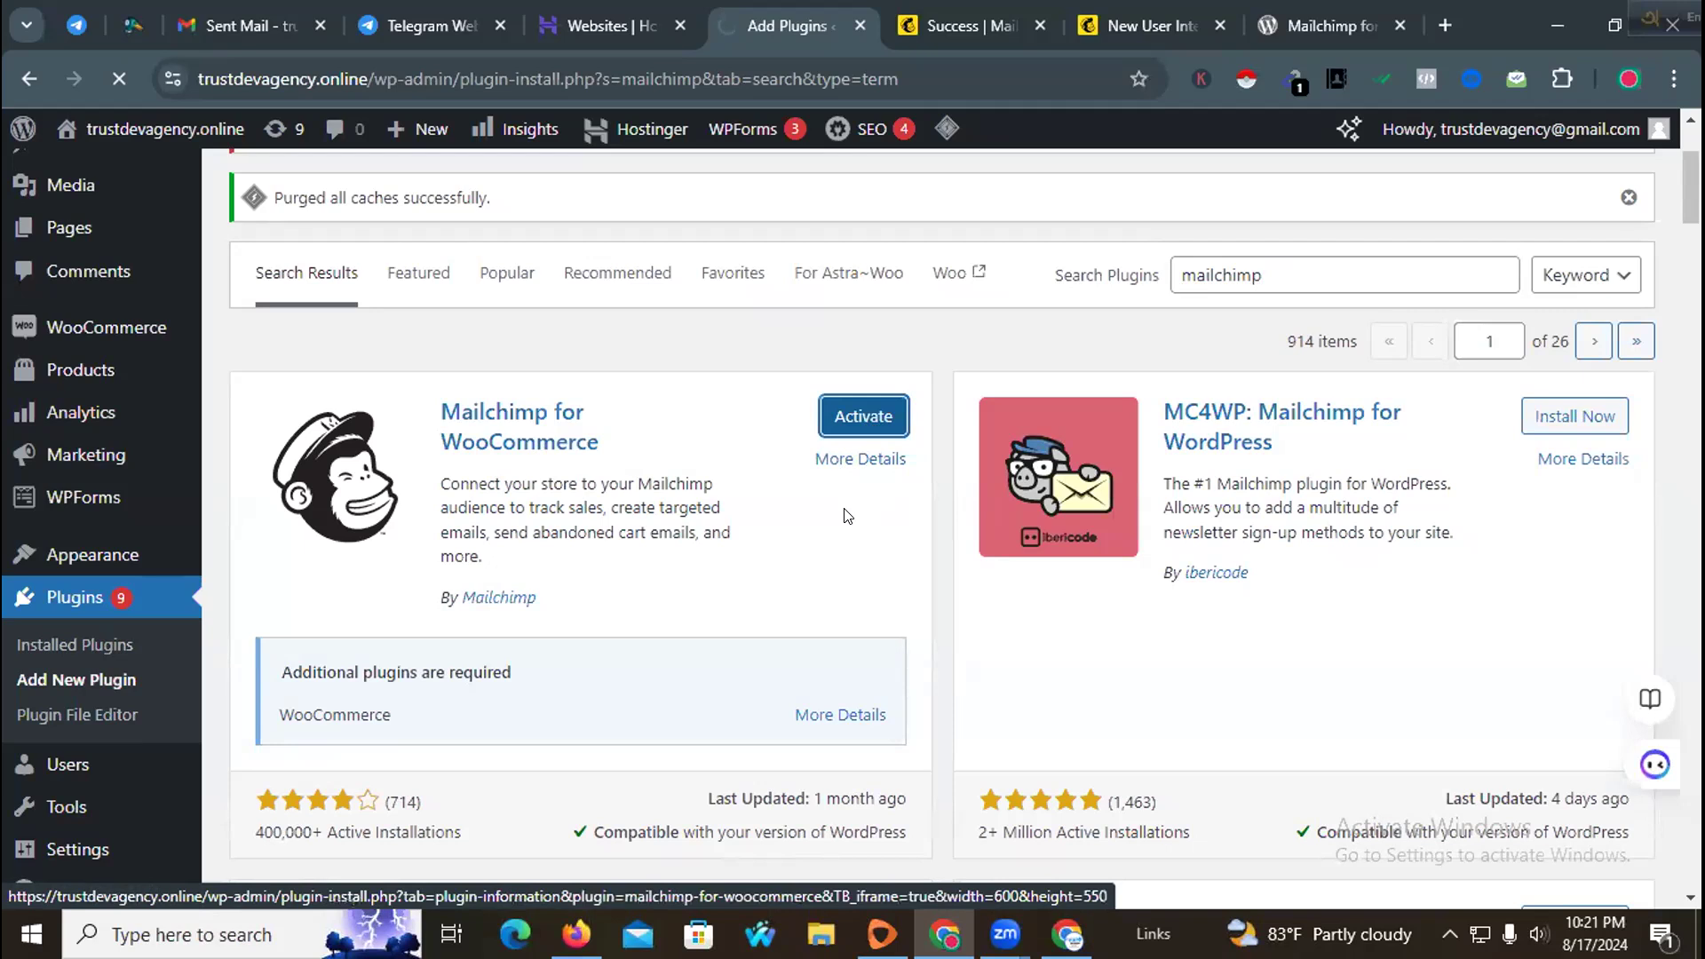
pyautogui.scroll(-4, 847, 516)
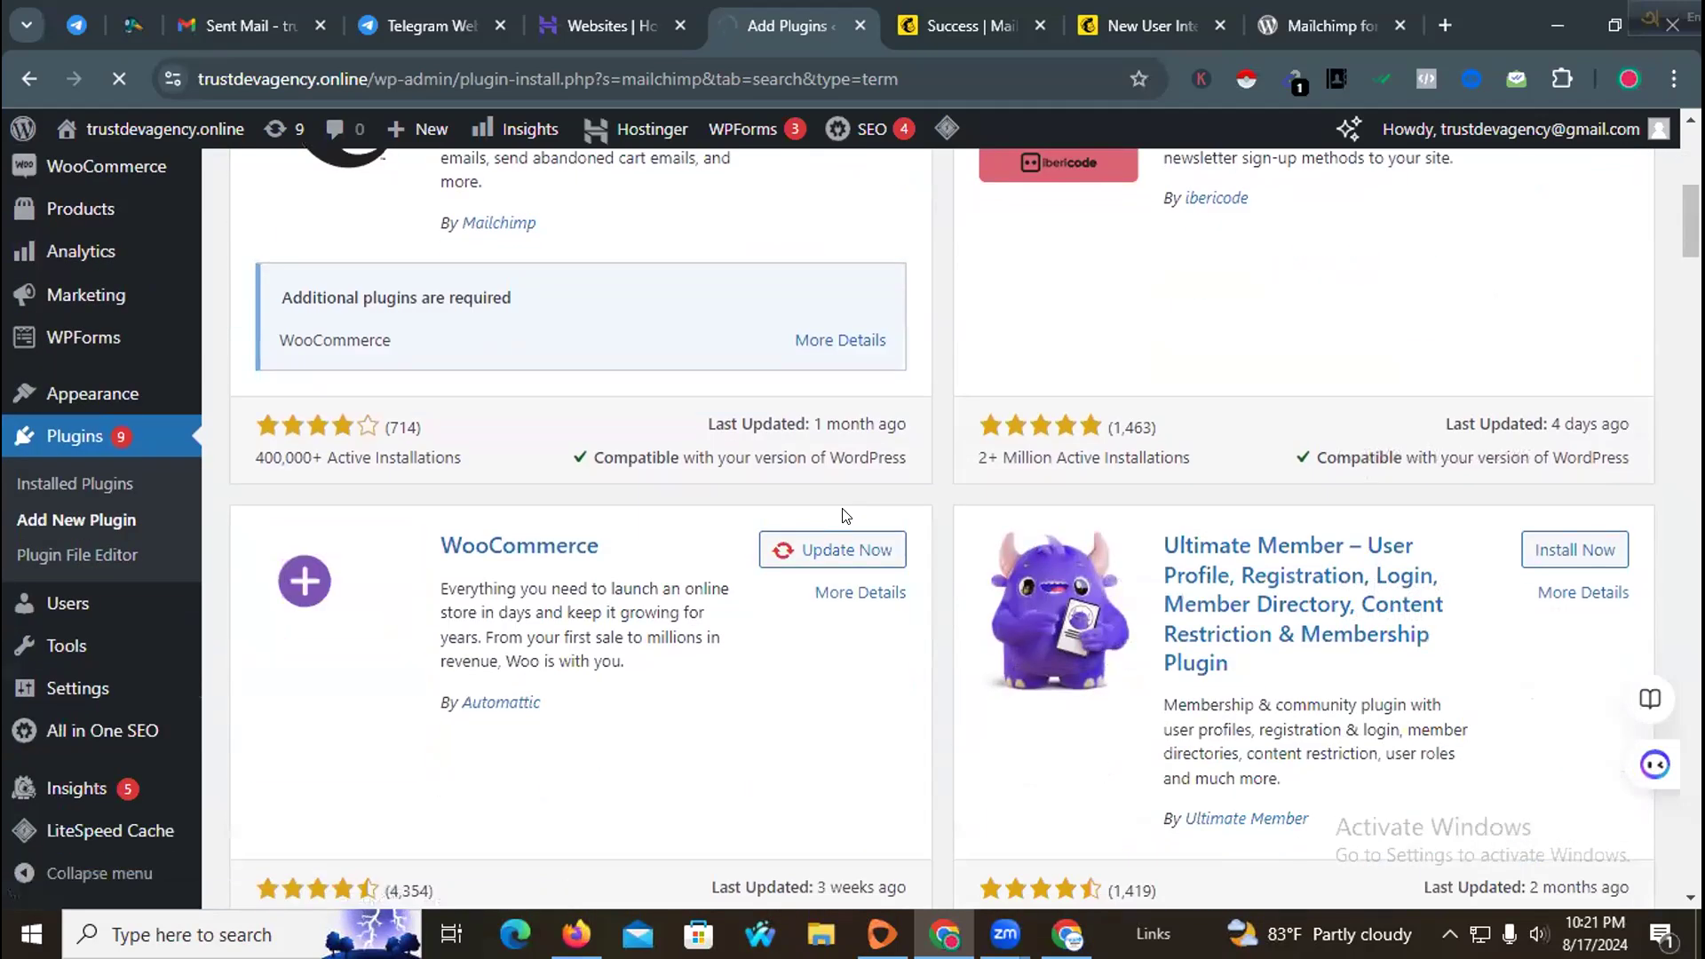
pyautogui.scroll(4, 847, 515)
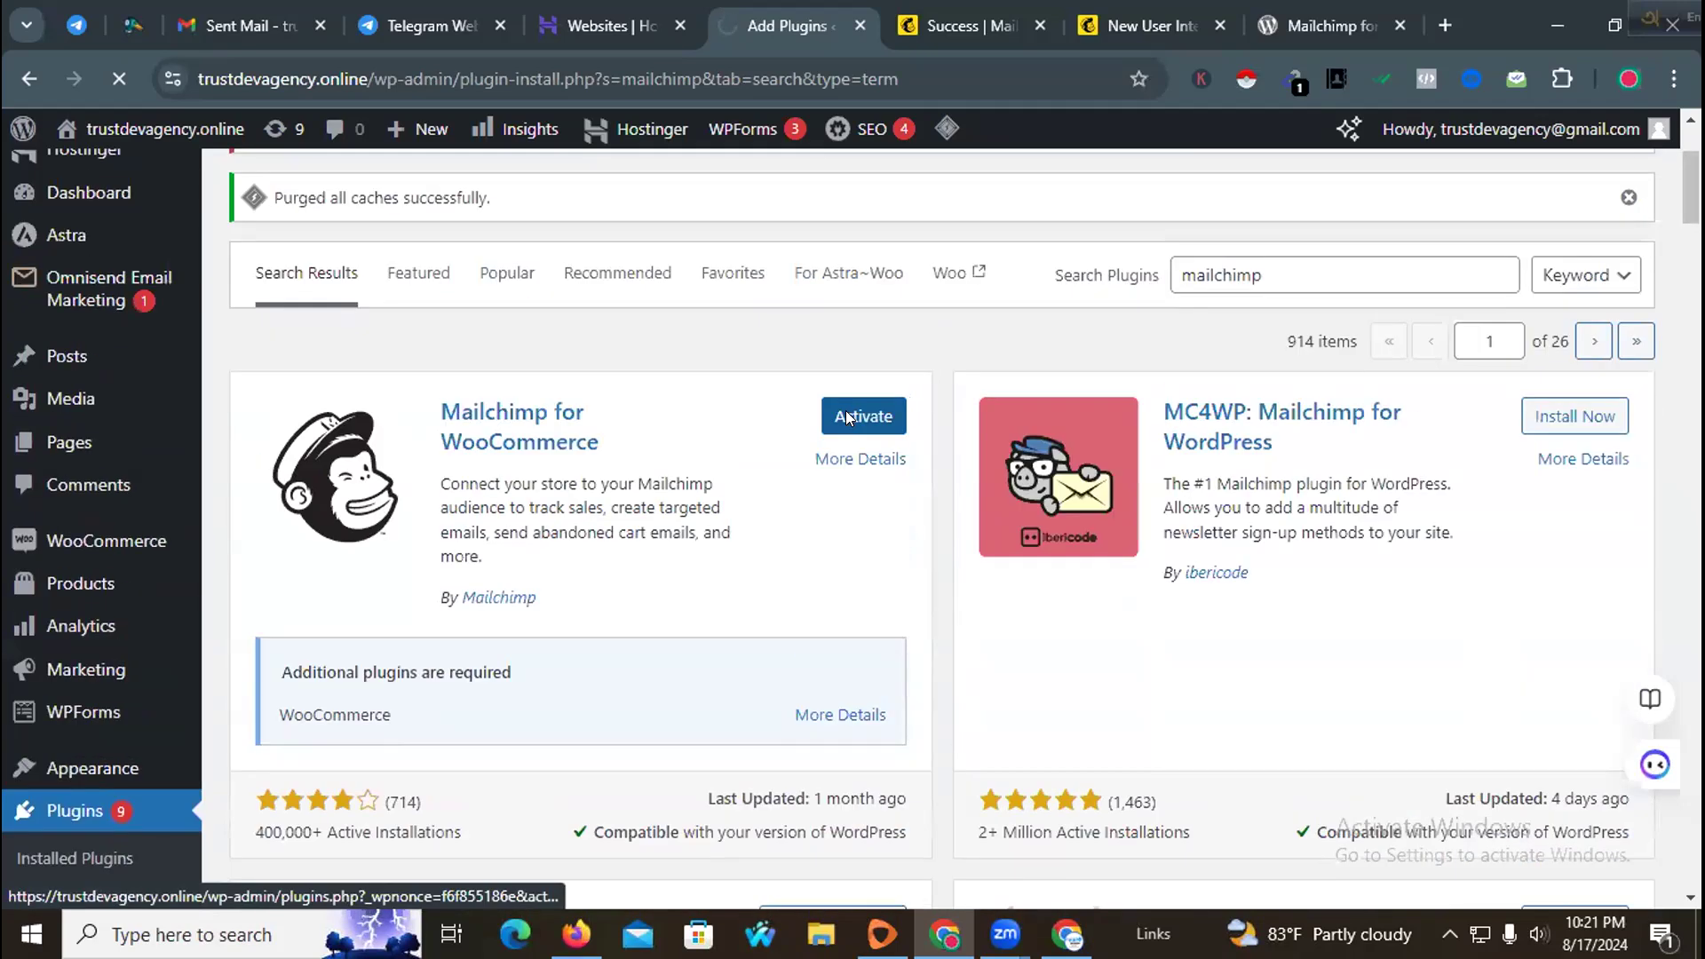
pyautogui.click(846, 415)
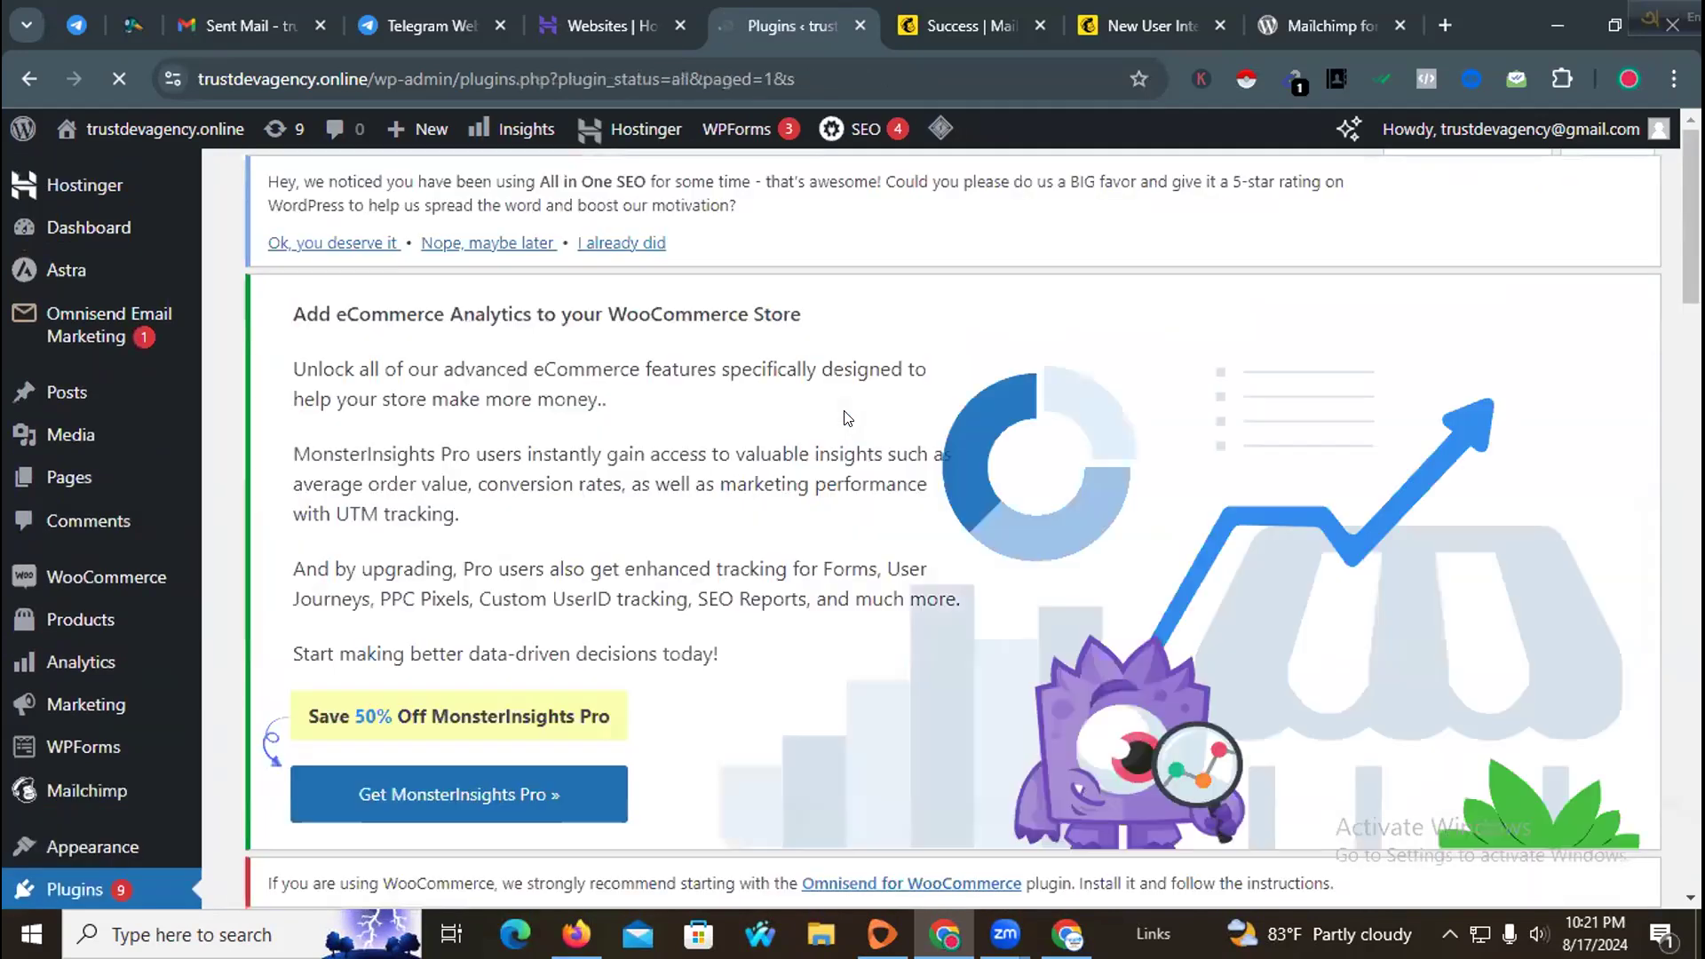
# Step: Open the settings of the Mailchimp for WooCommerce plugin from the installed plugins list
pyautogui.scroll(-4, 683, 538)
pyautogui.scroll(-3, 684, 538)
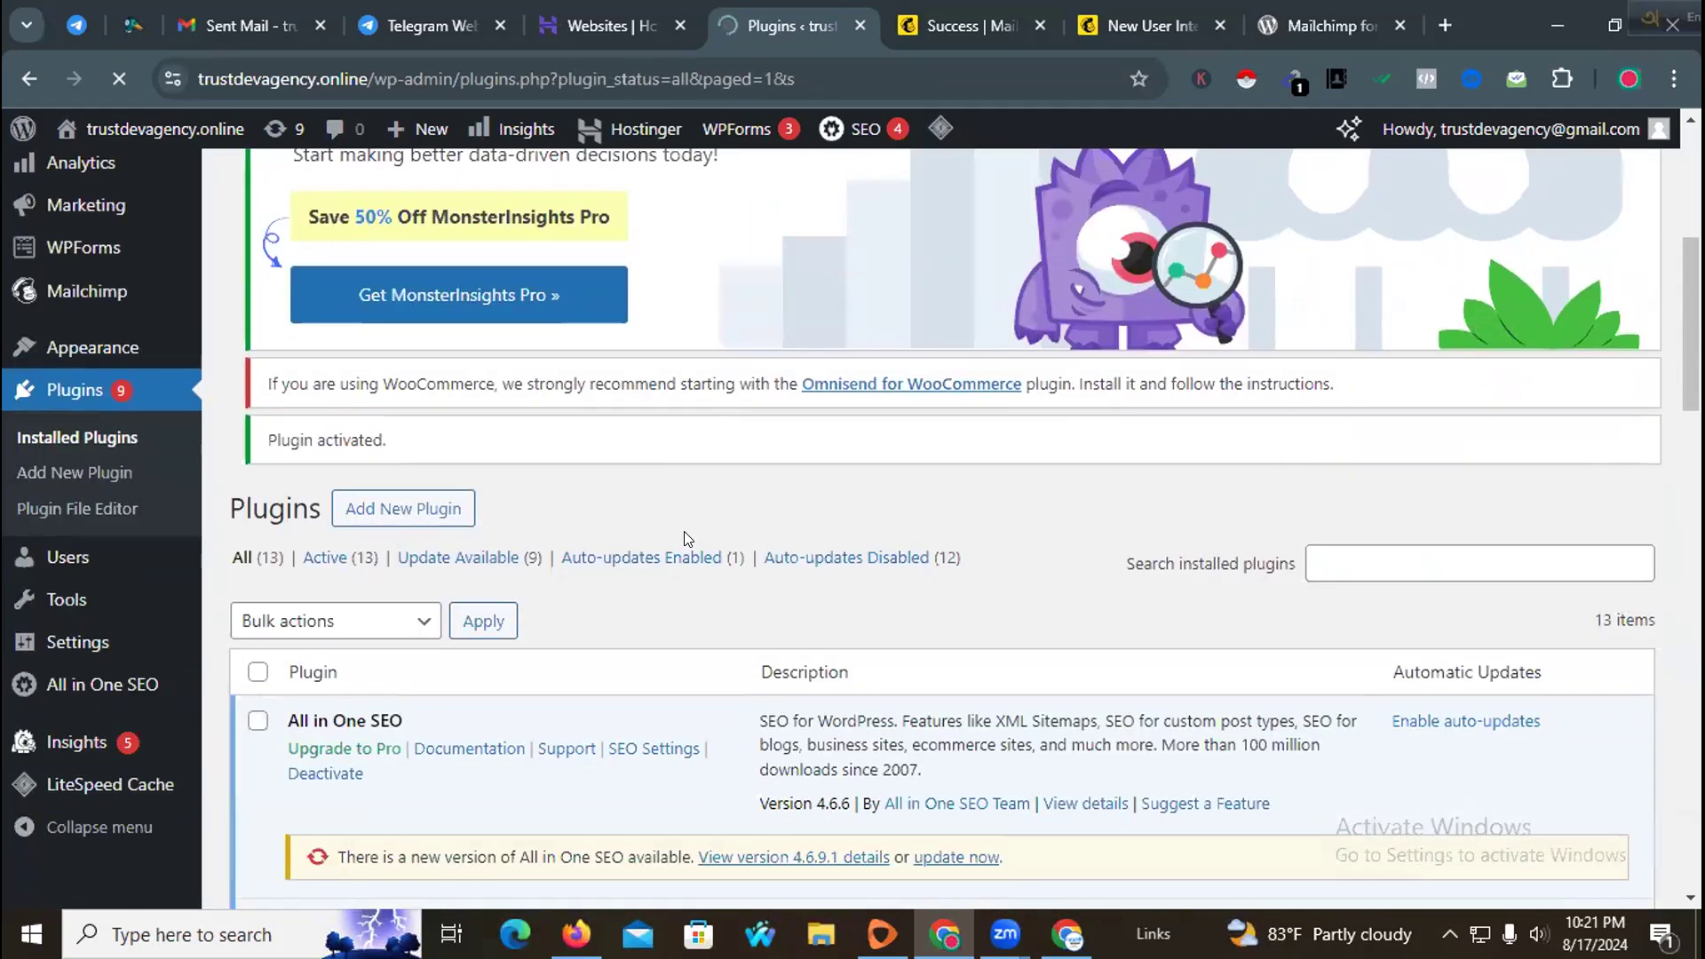
pyautogui.scroll(5, 684, 538)
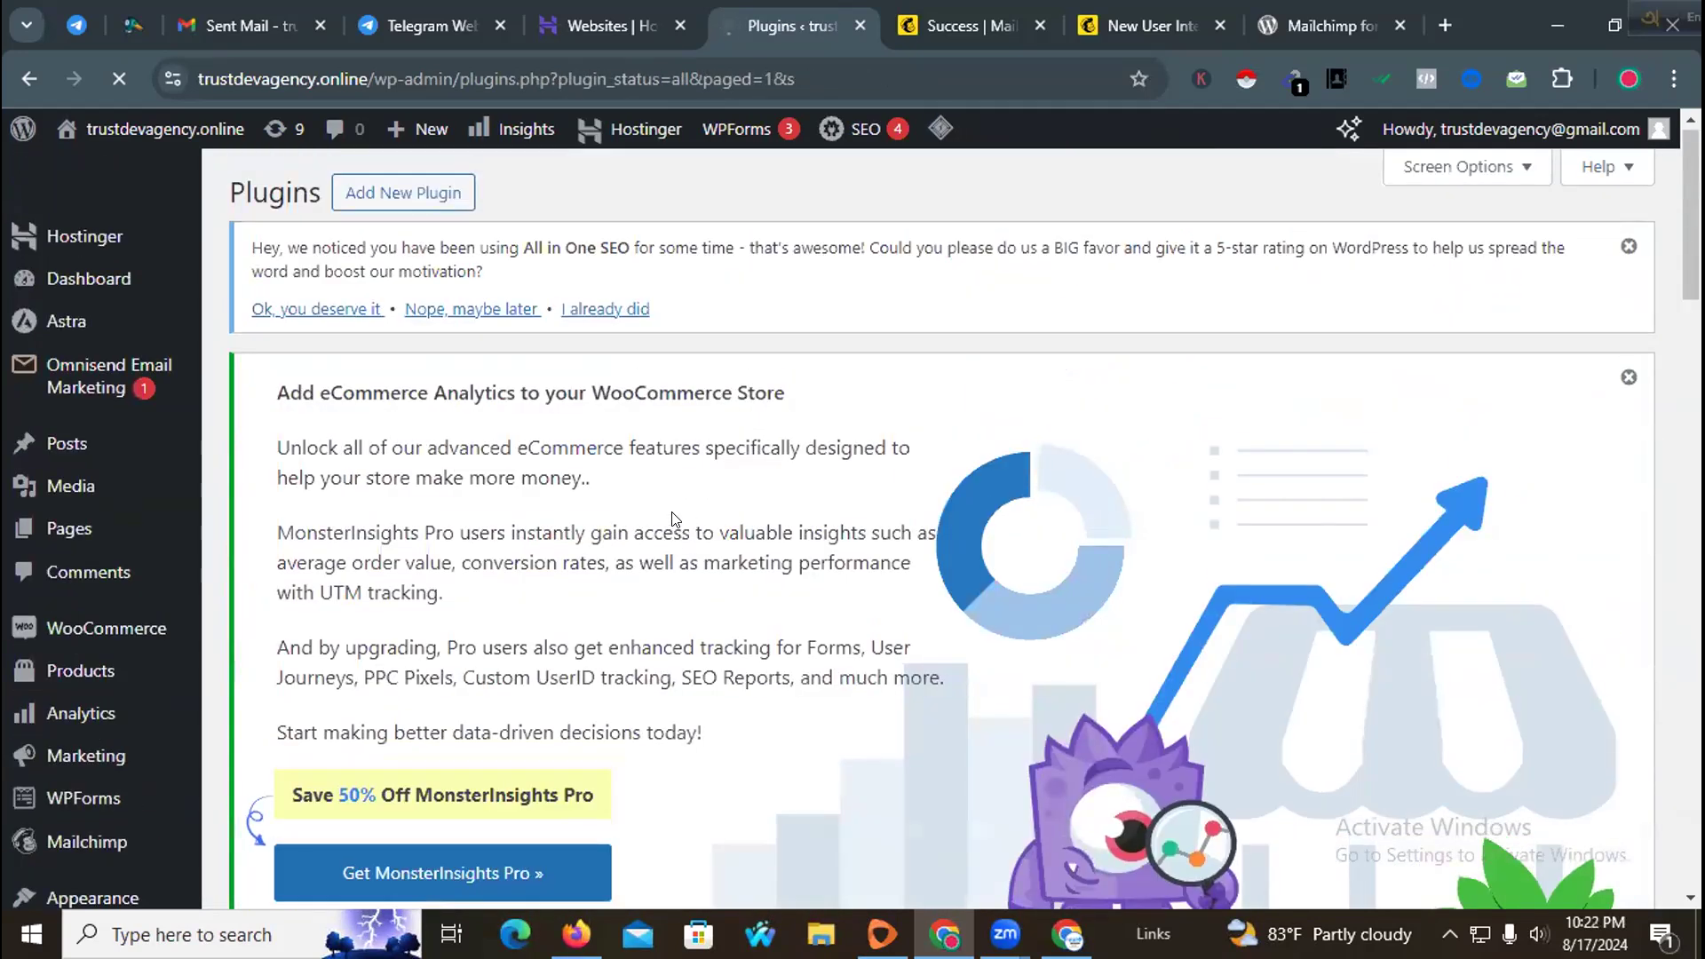
pyautogui.scroll(-14, 672, 518)
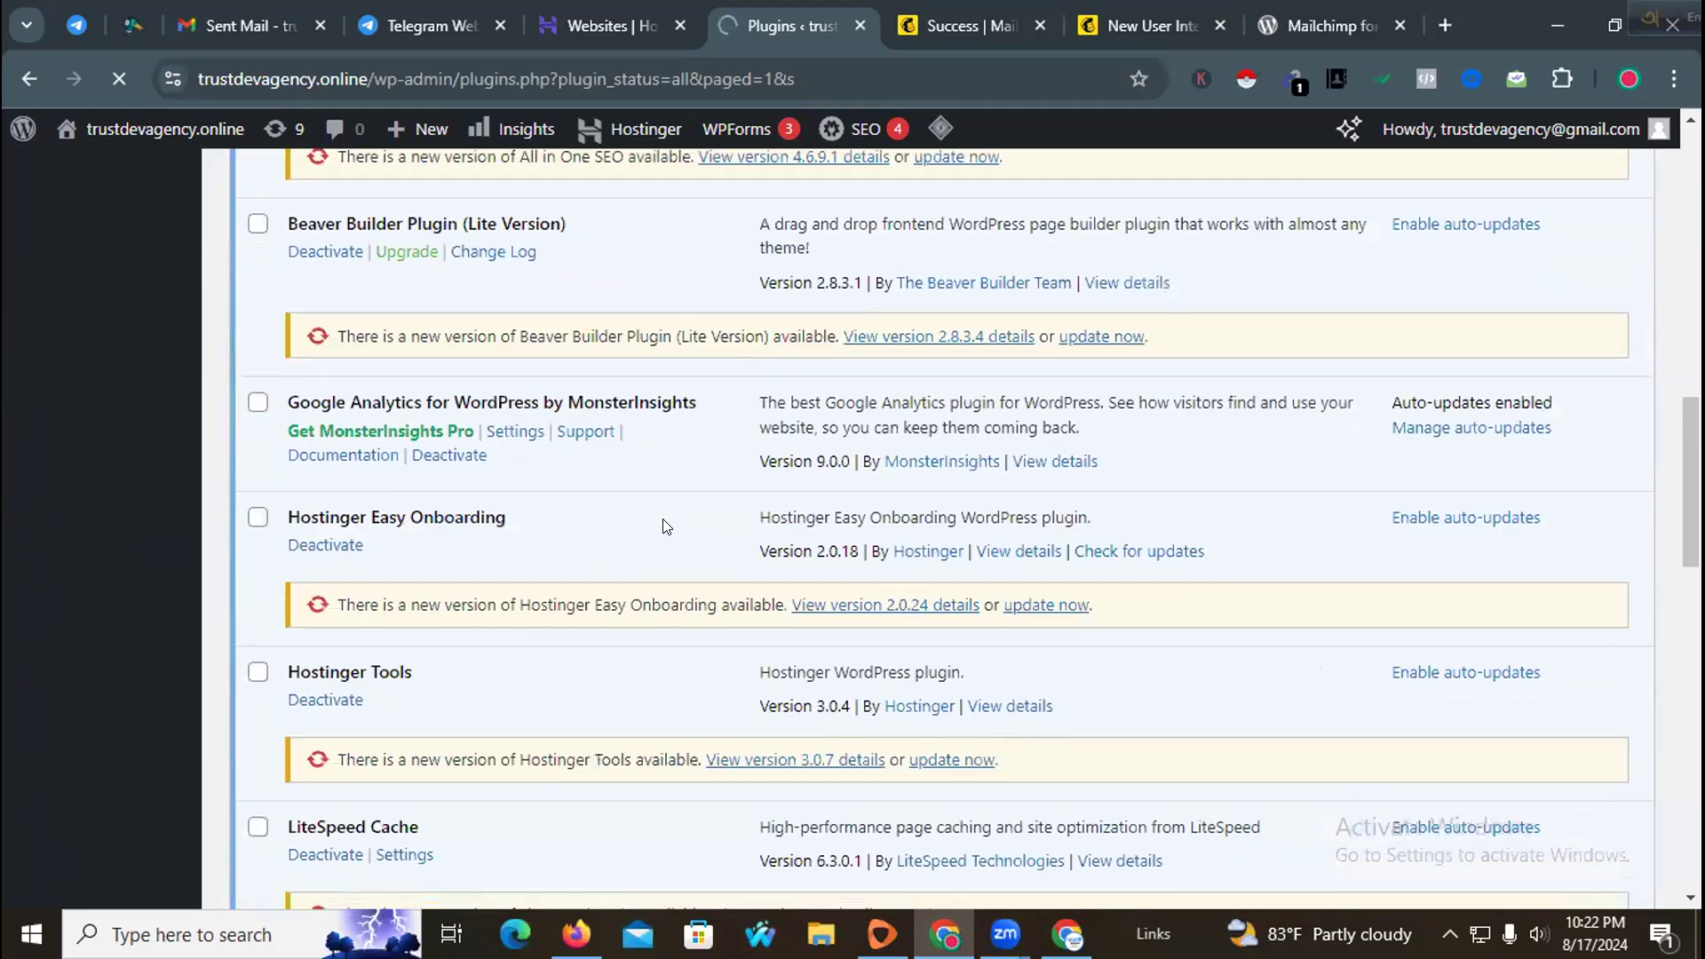
pyautogui.scroll(-6, 666, 527)
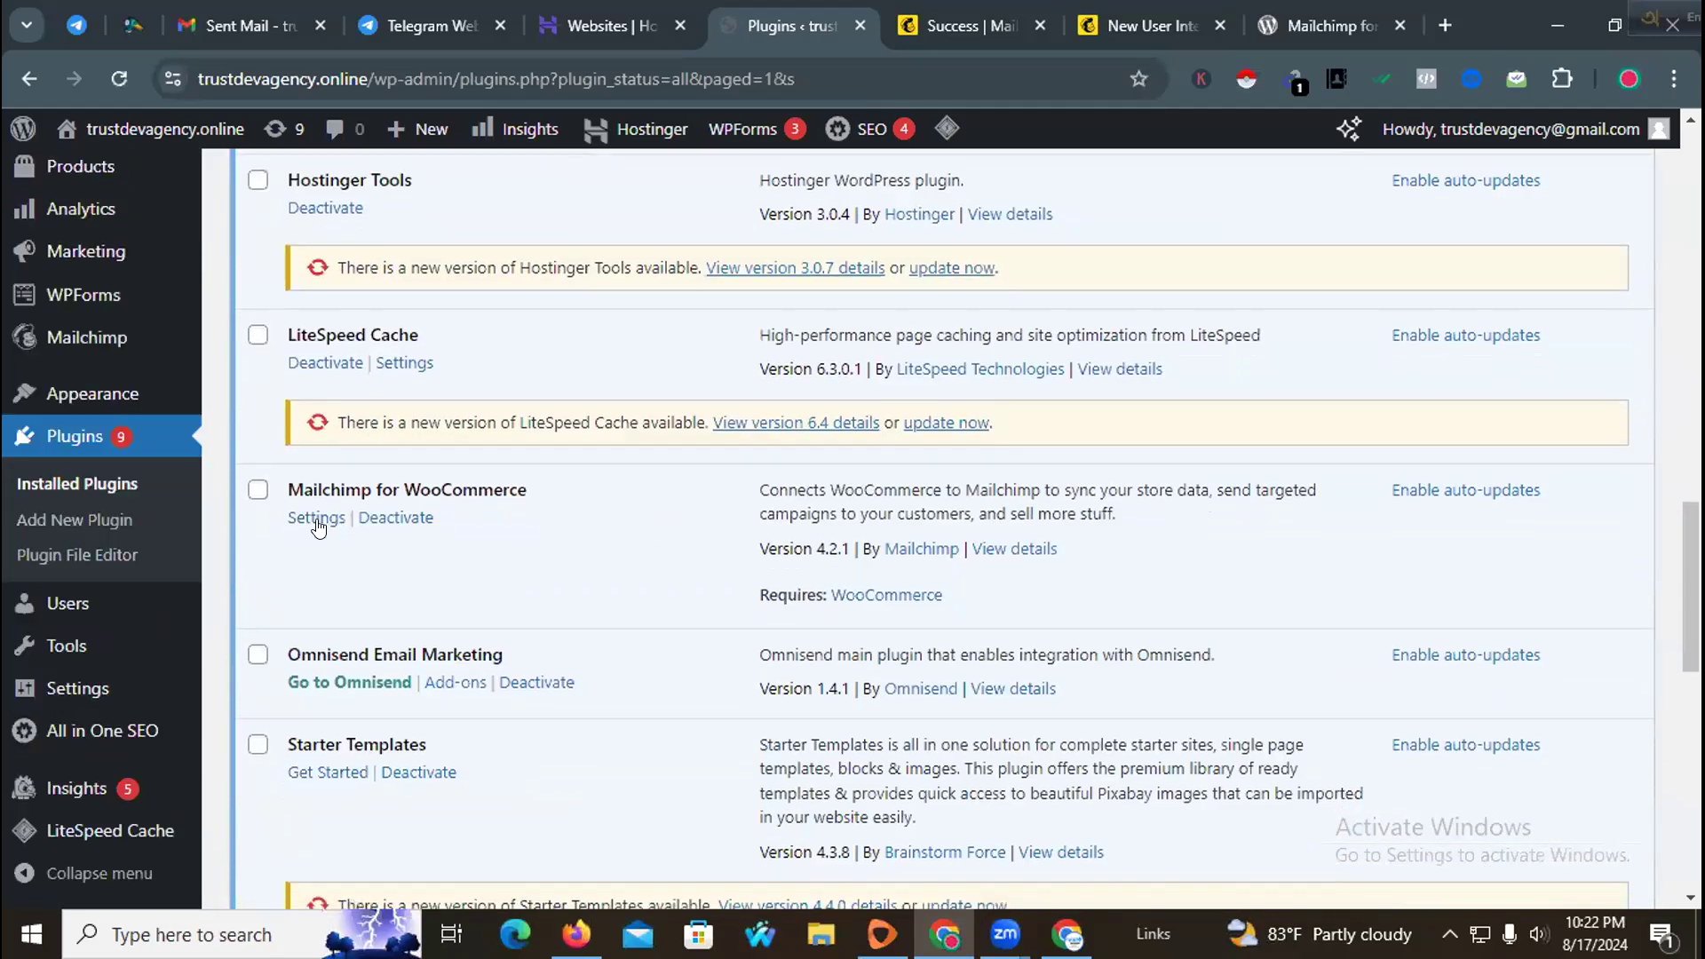
pyautogui.click(317, 526)
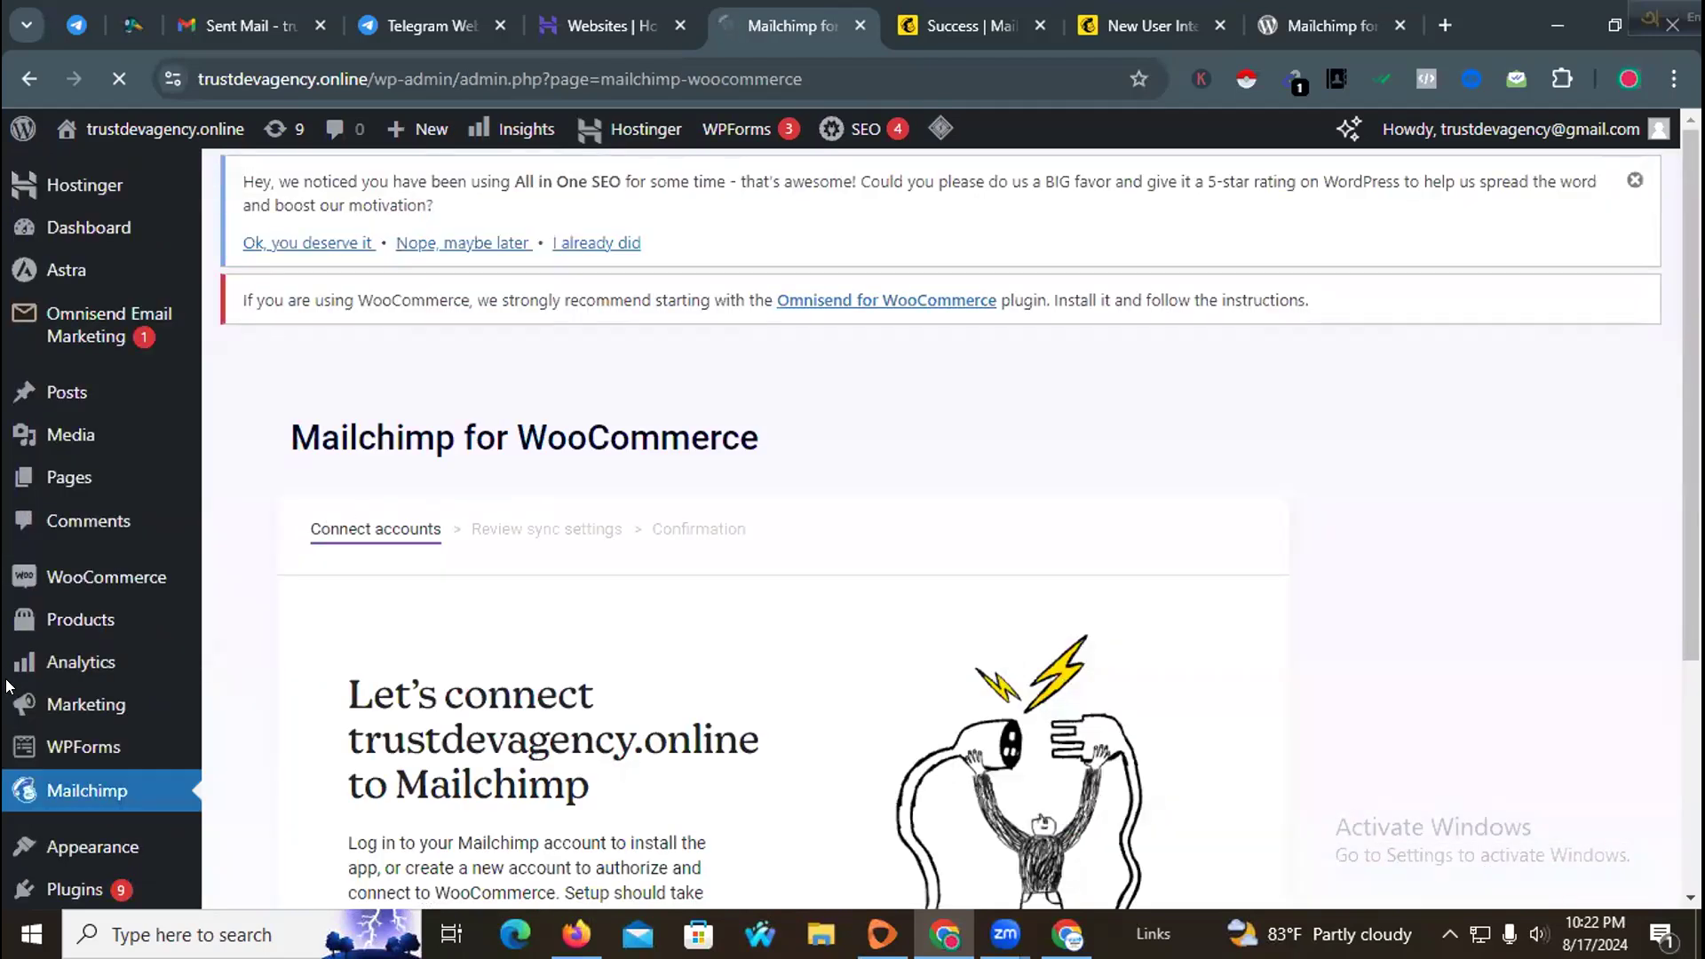
# Step: Start connecting the Mailchimp account and submit the saved login in the authorize window
pyautogui.scroll(-1, 92, 767)
pyautogui.scroll(-2, 573, 549)
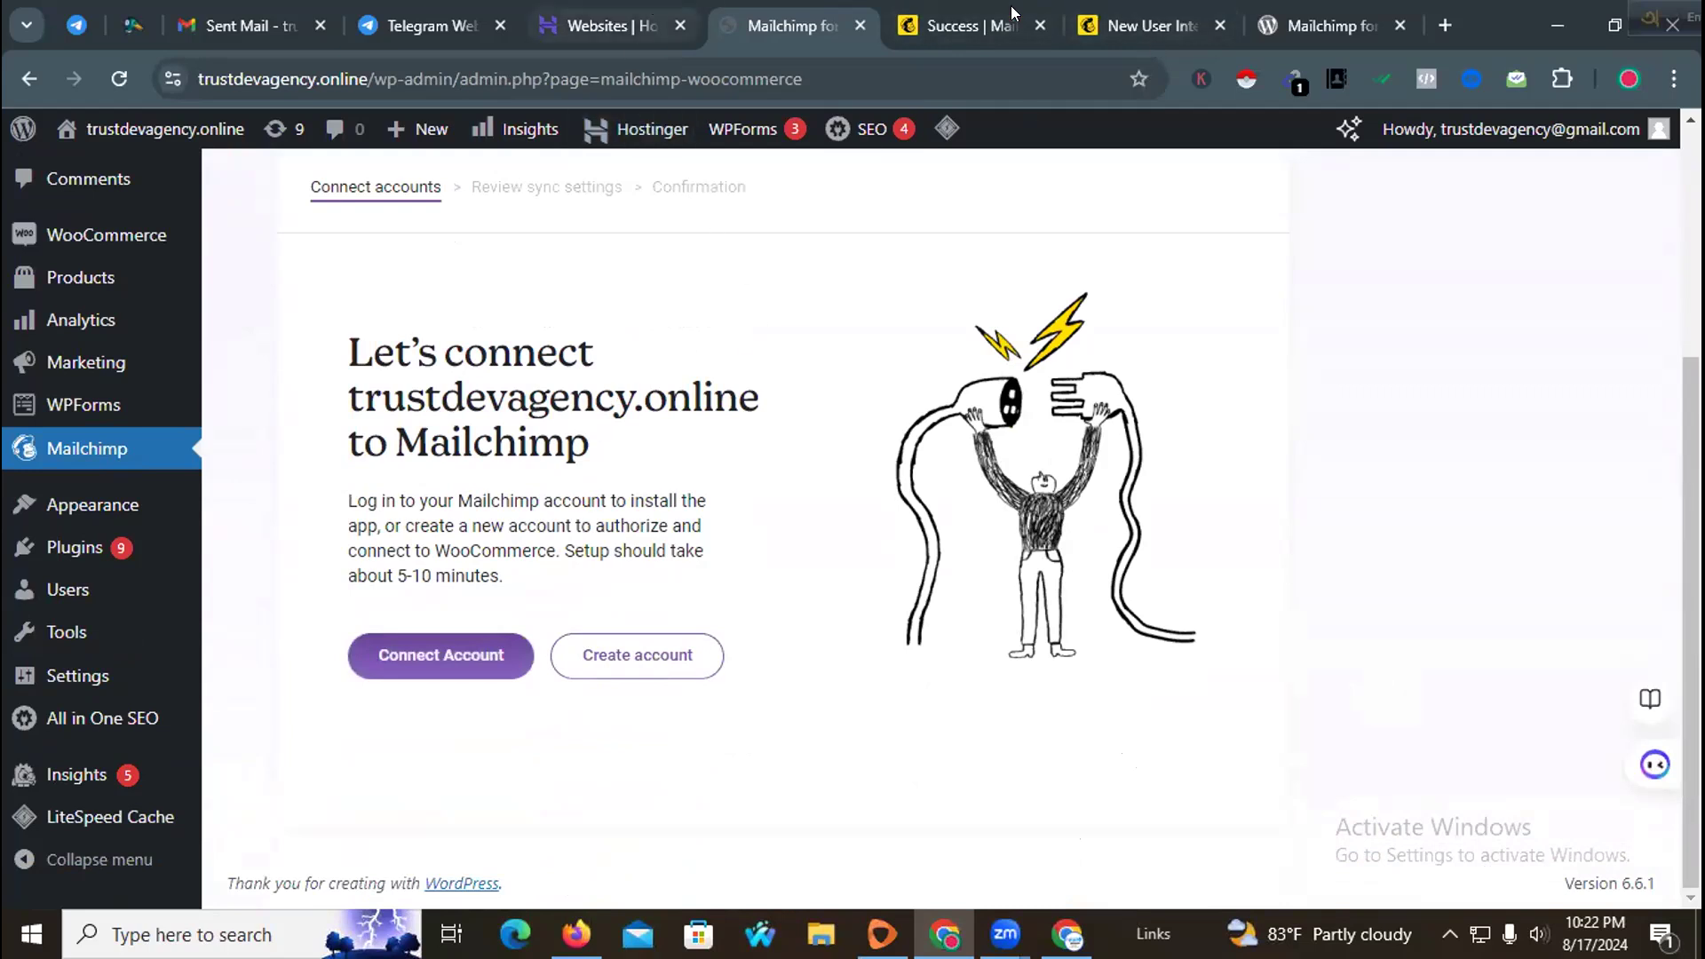
pyautogui.click(474, 636)
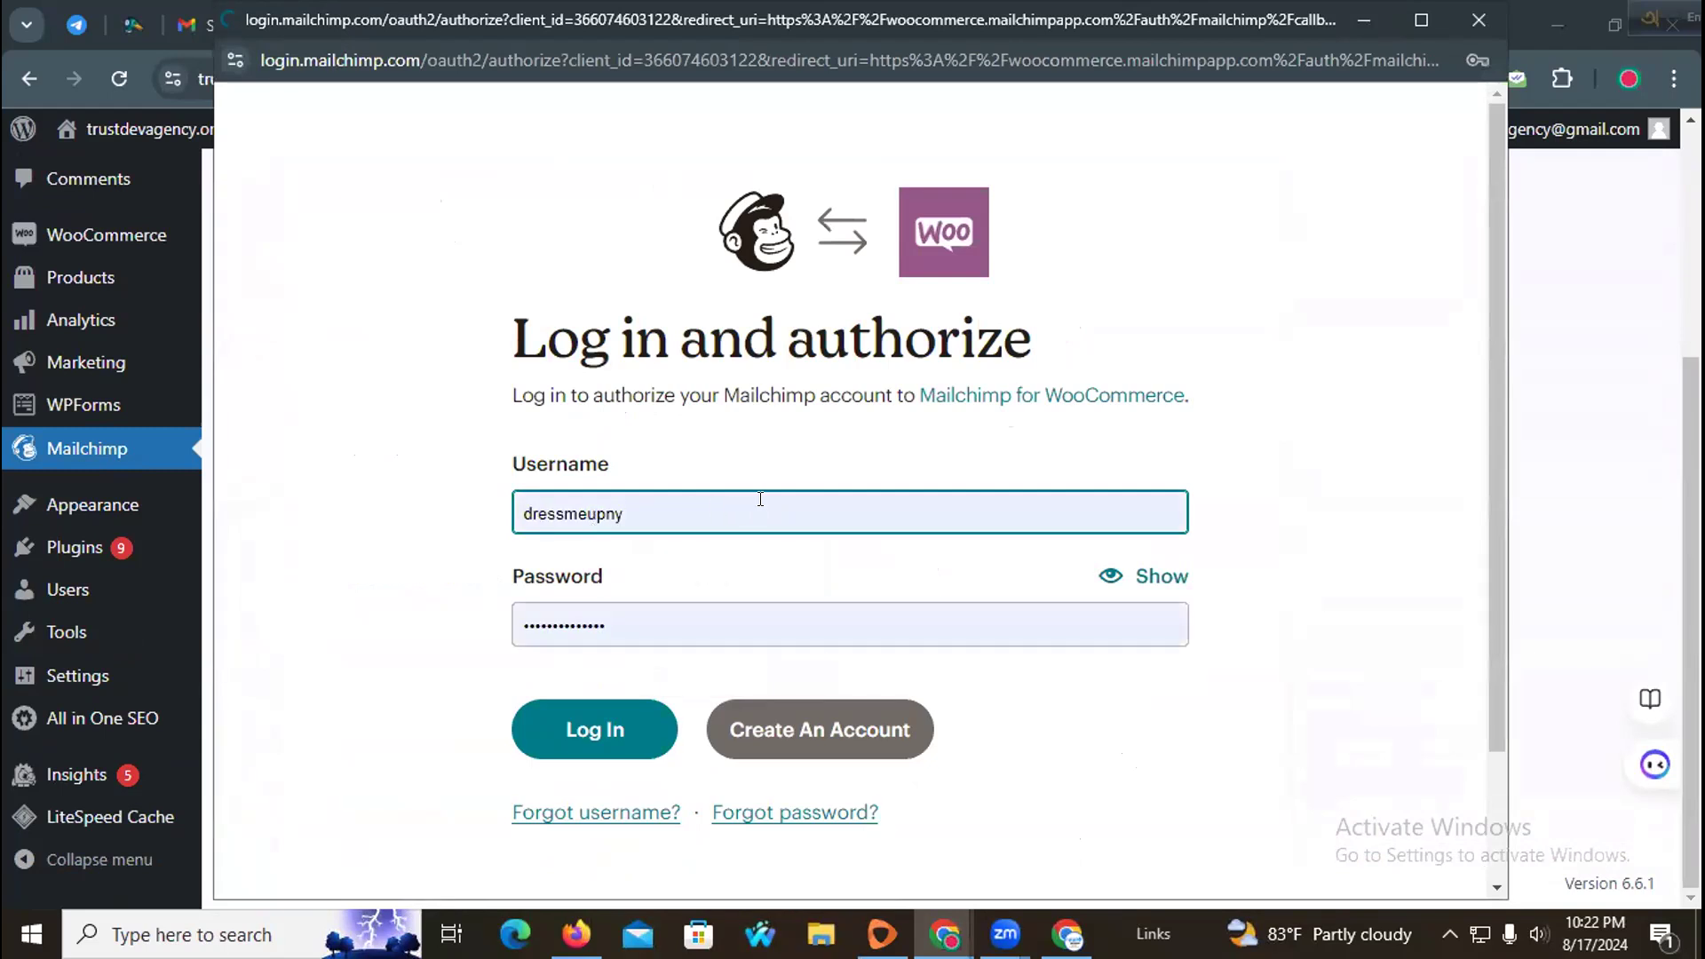
pyautogui.press('Return')
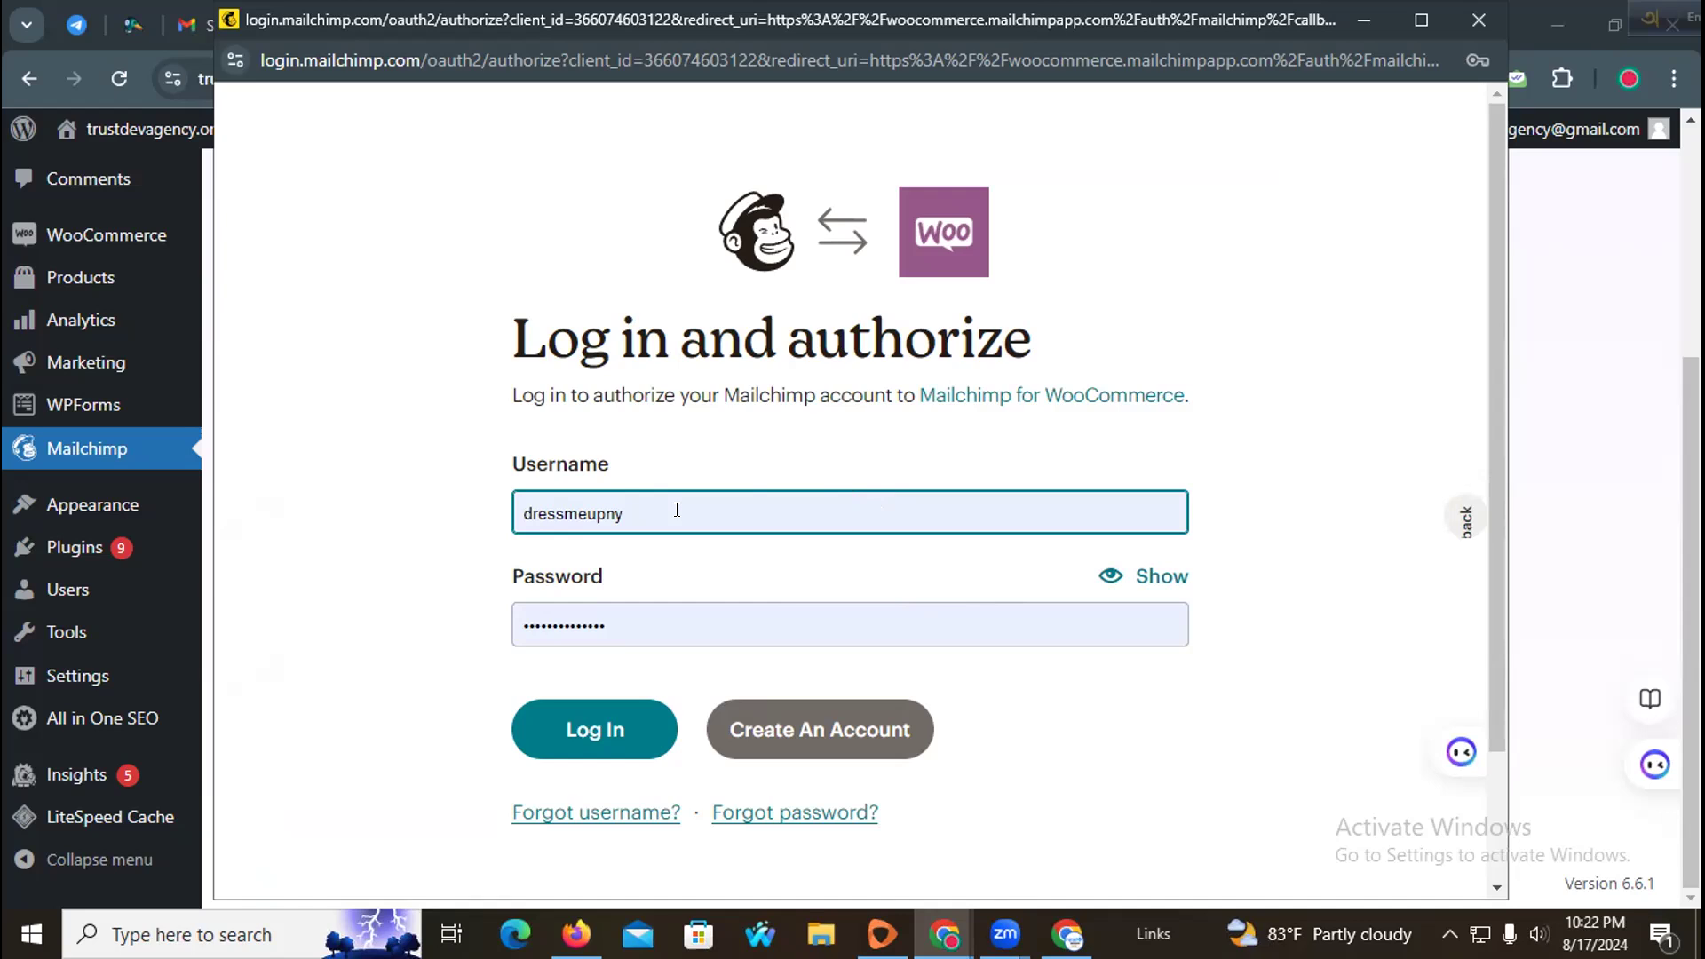
# Step: Minimize the Mailchimp log in and authorize window
pyautogui.scroll(-2, 824, 724)
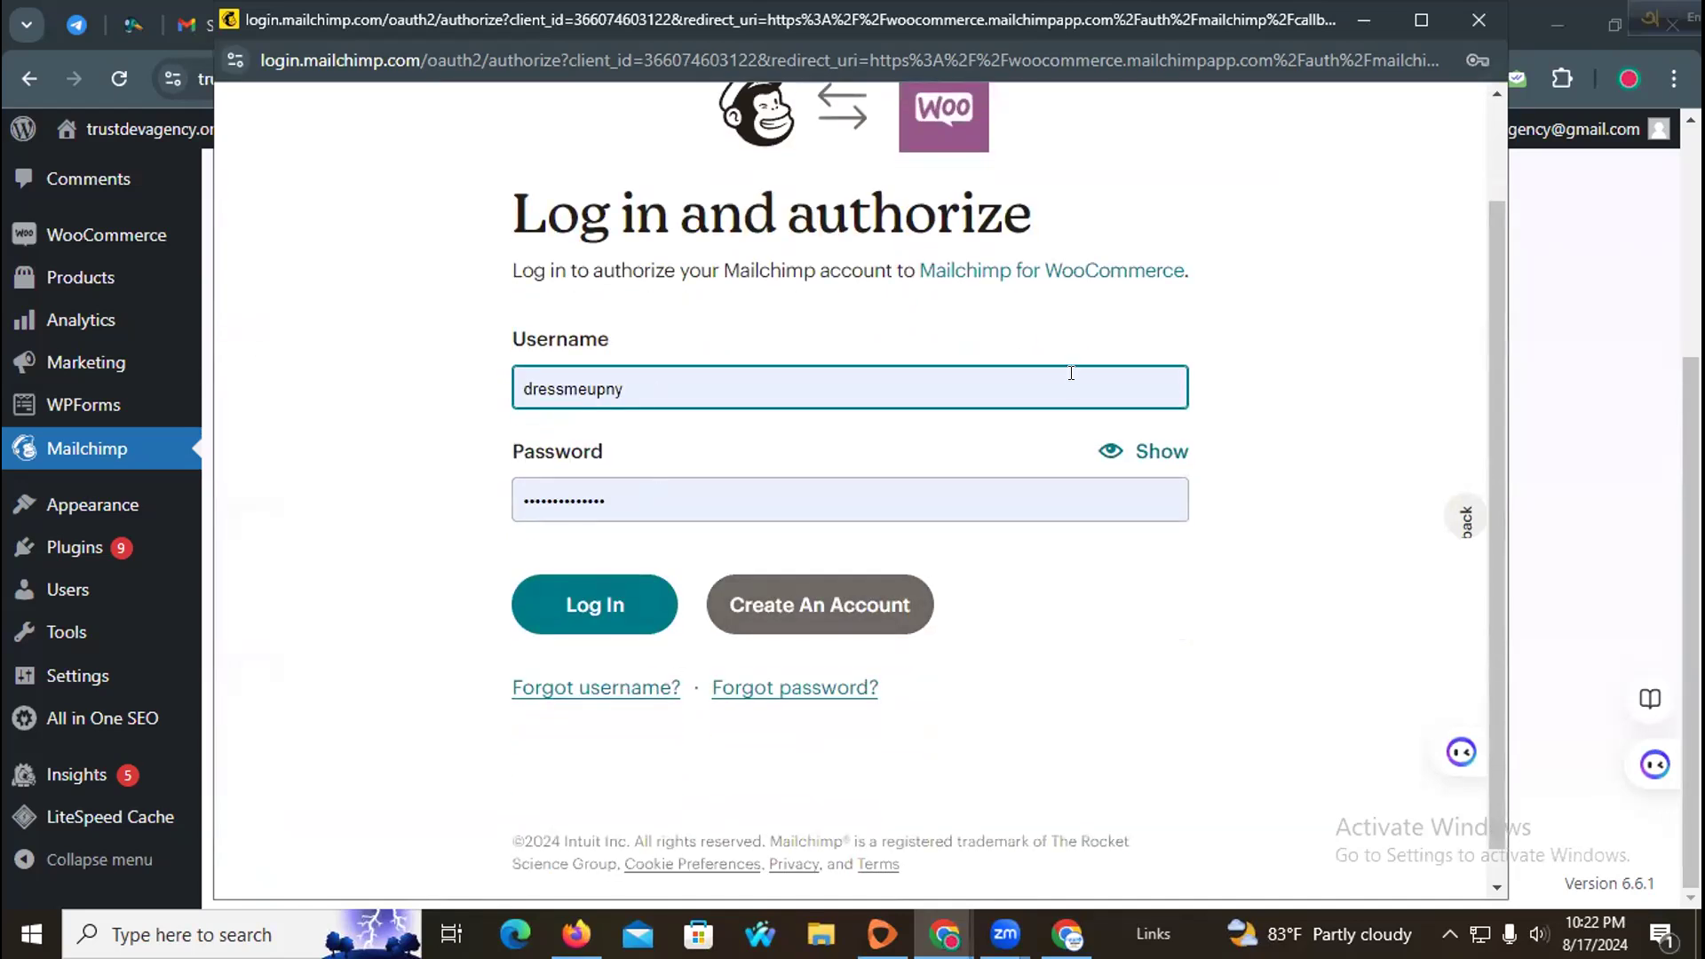
pyautogui.scroll(2, 1337, 219)
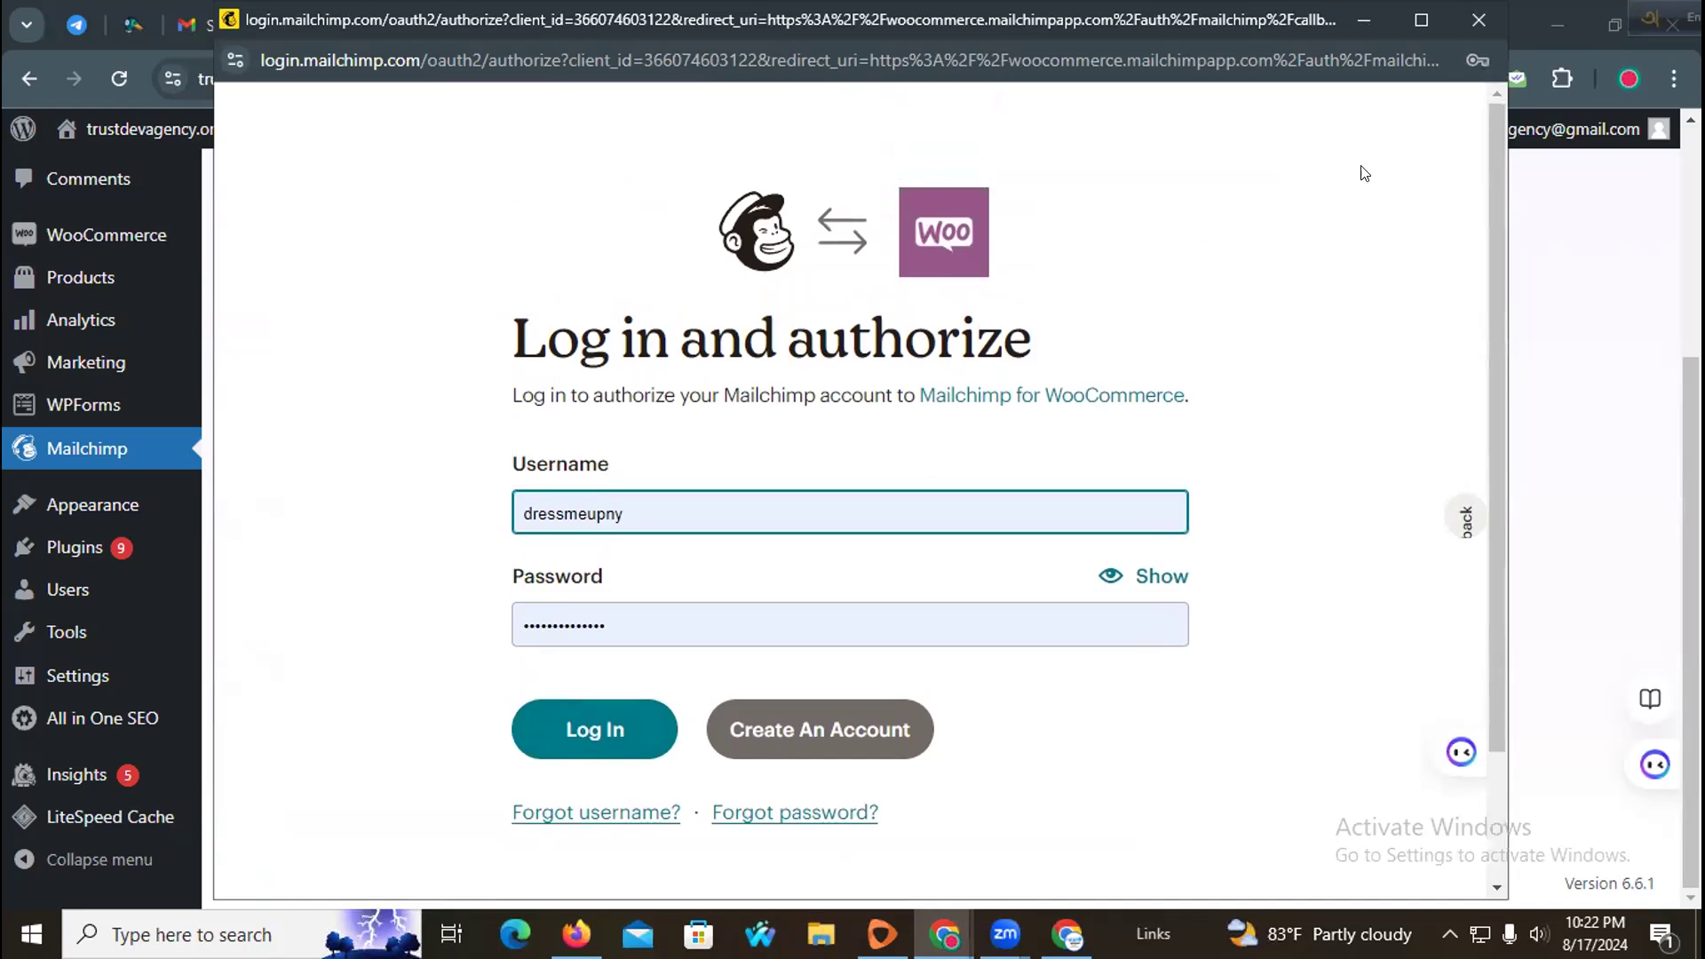
pyautogui.click(1372, 19)
# Step: Search for omnisend in a new tab, open its login link and log out of the Omnisend account
pyautogui.click(1445, 24)
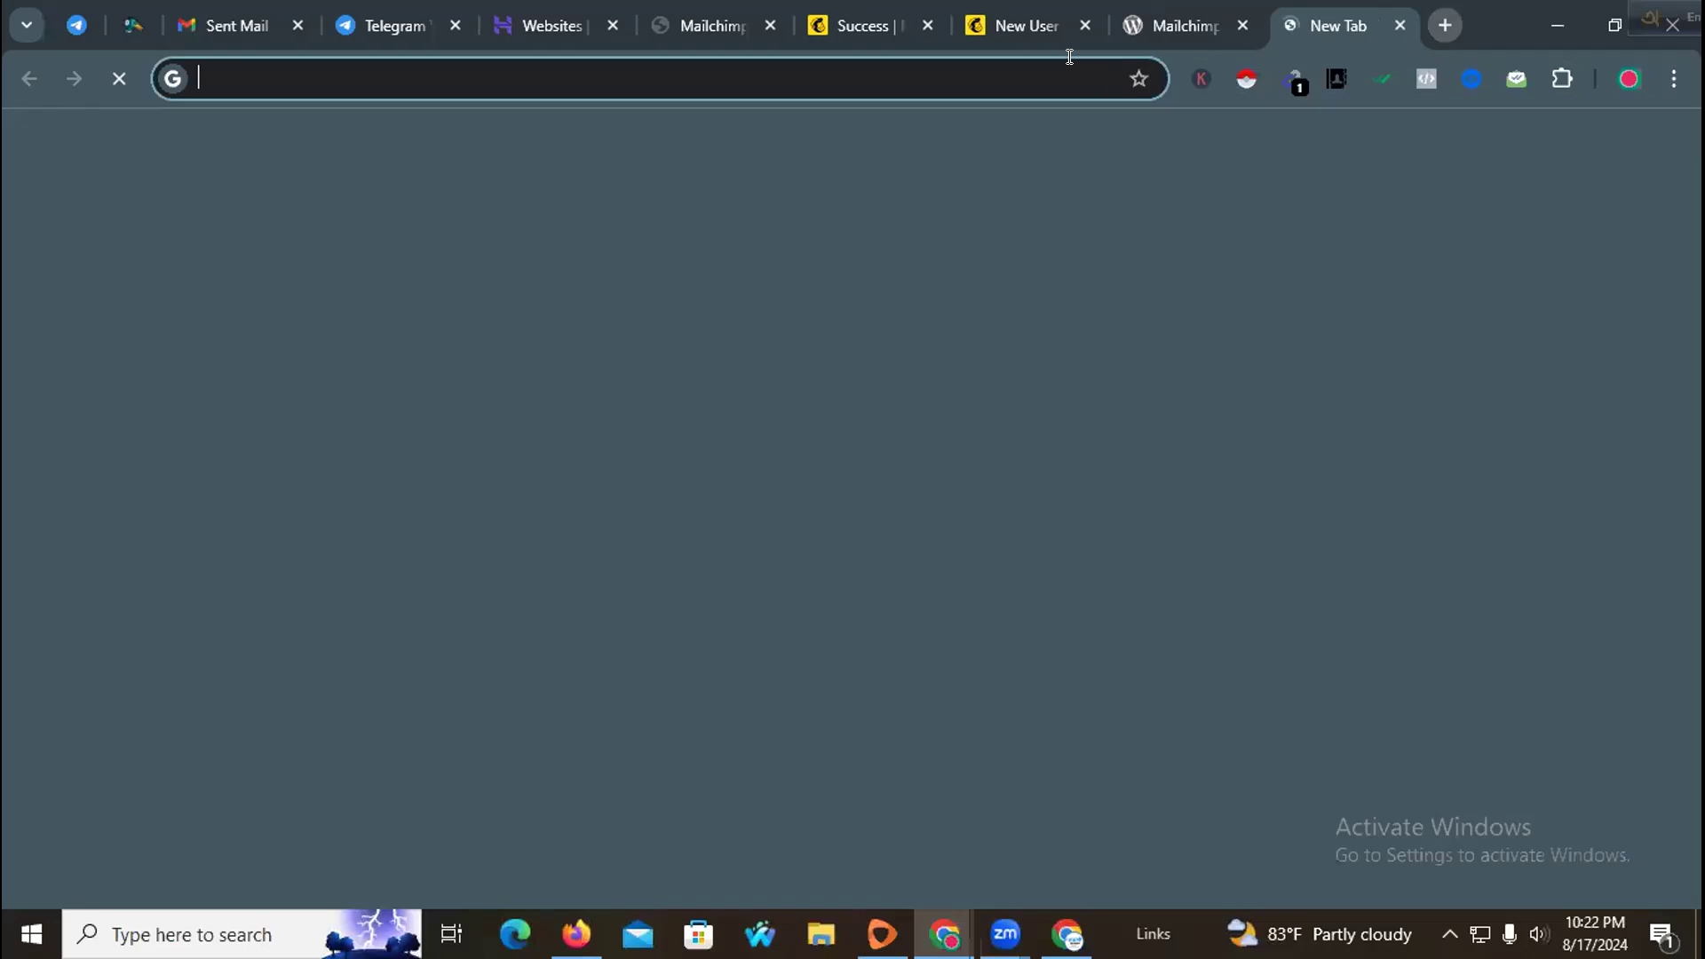
pyautogui.write('om')
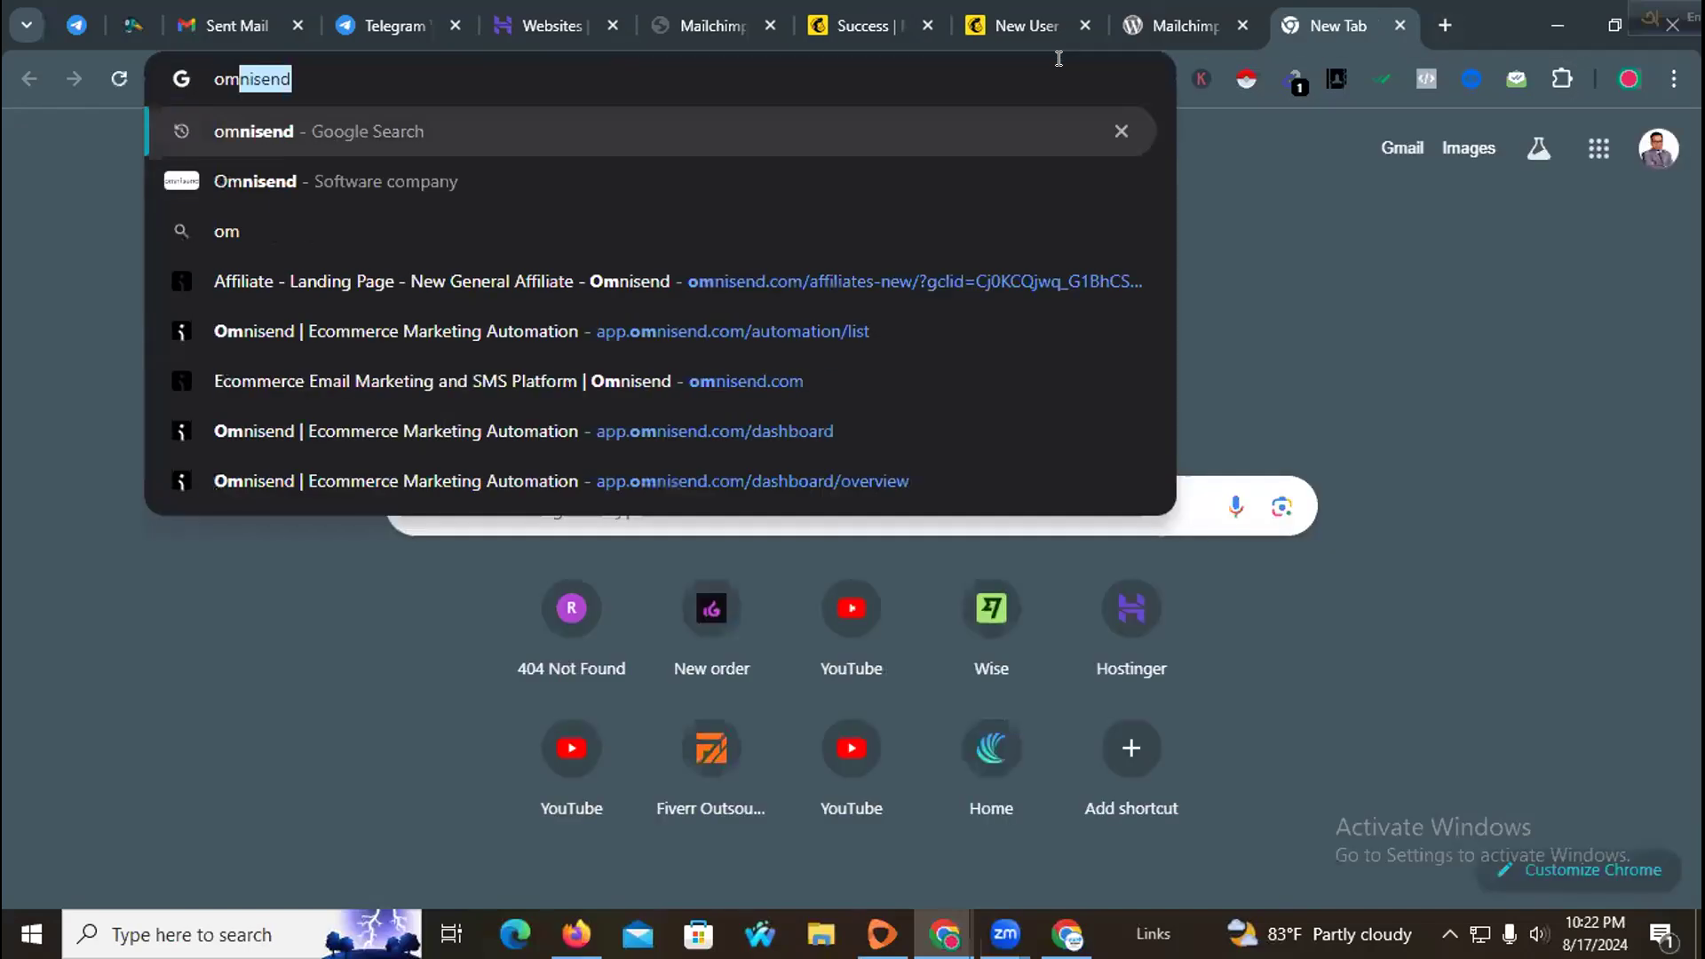
pyautogui.press('Return')
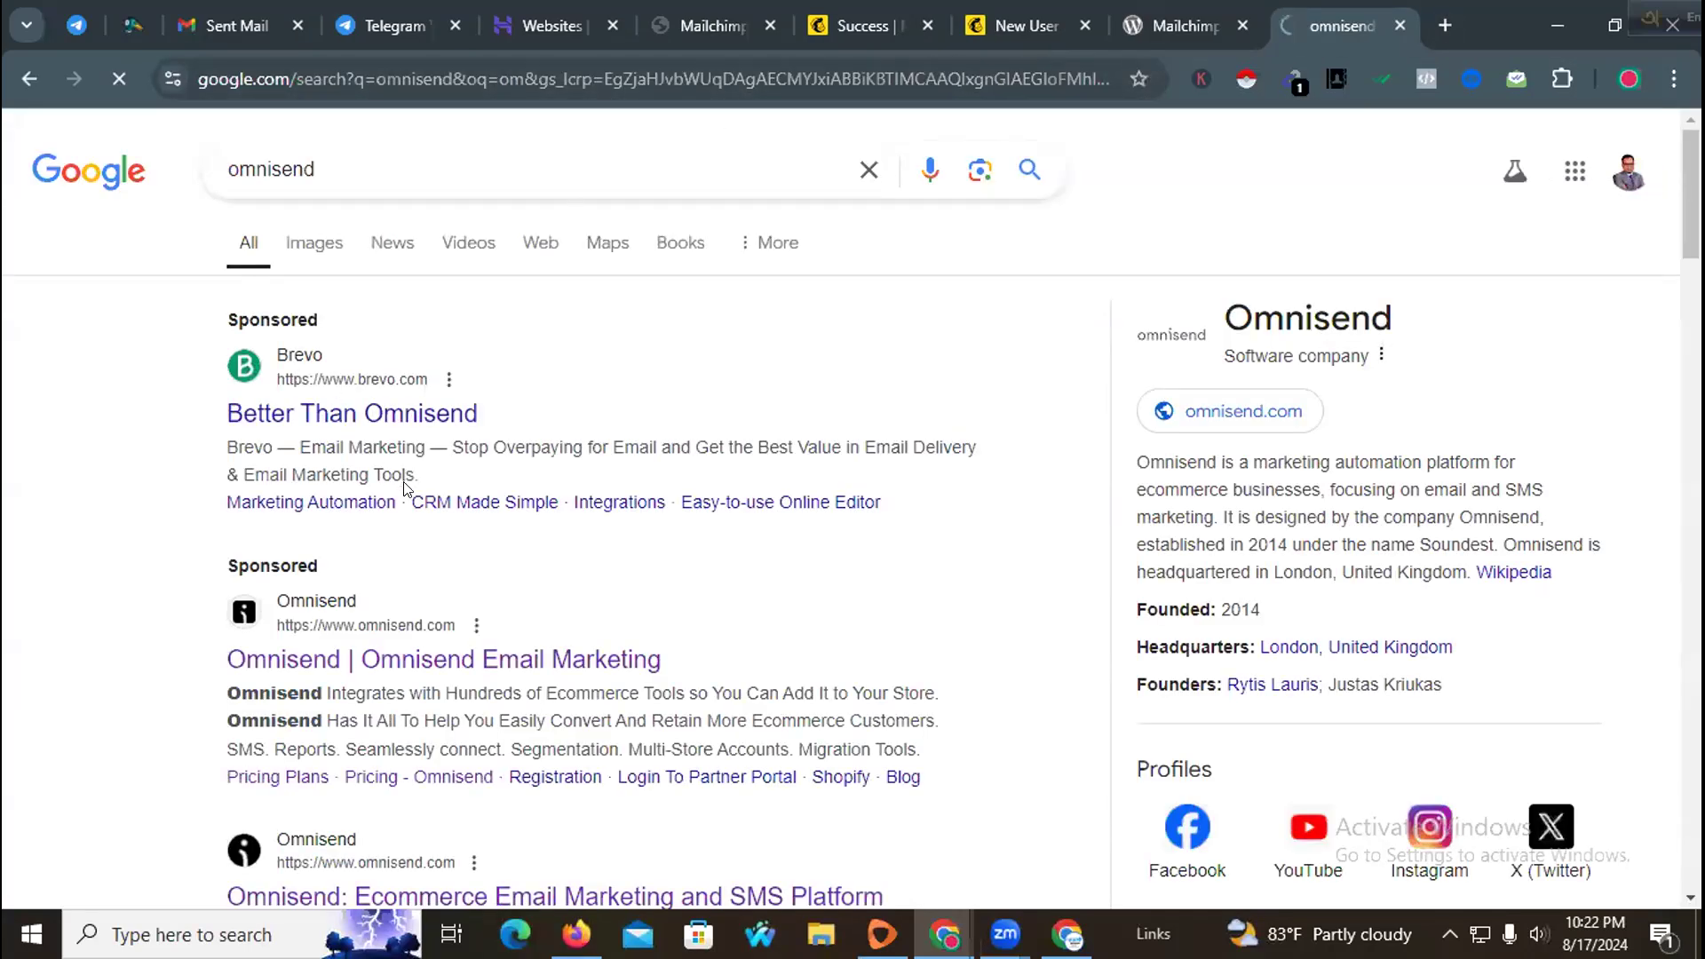
pyautogui.scroll(-5, 405, 487)
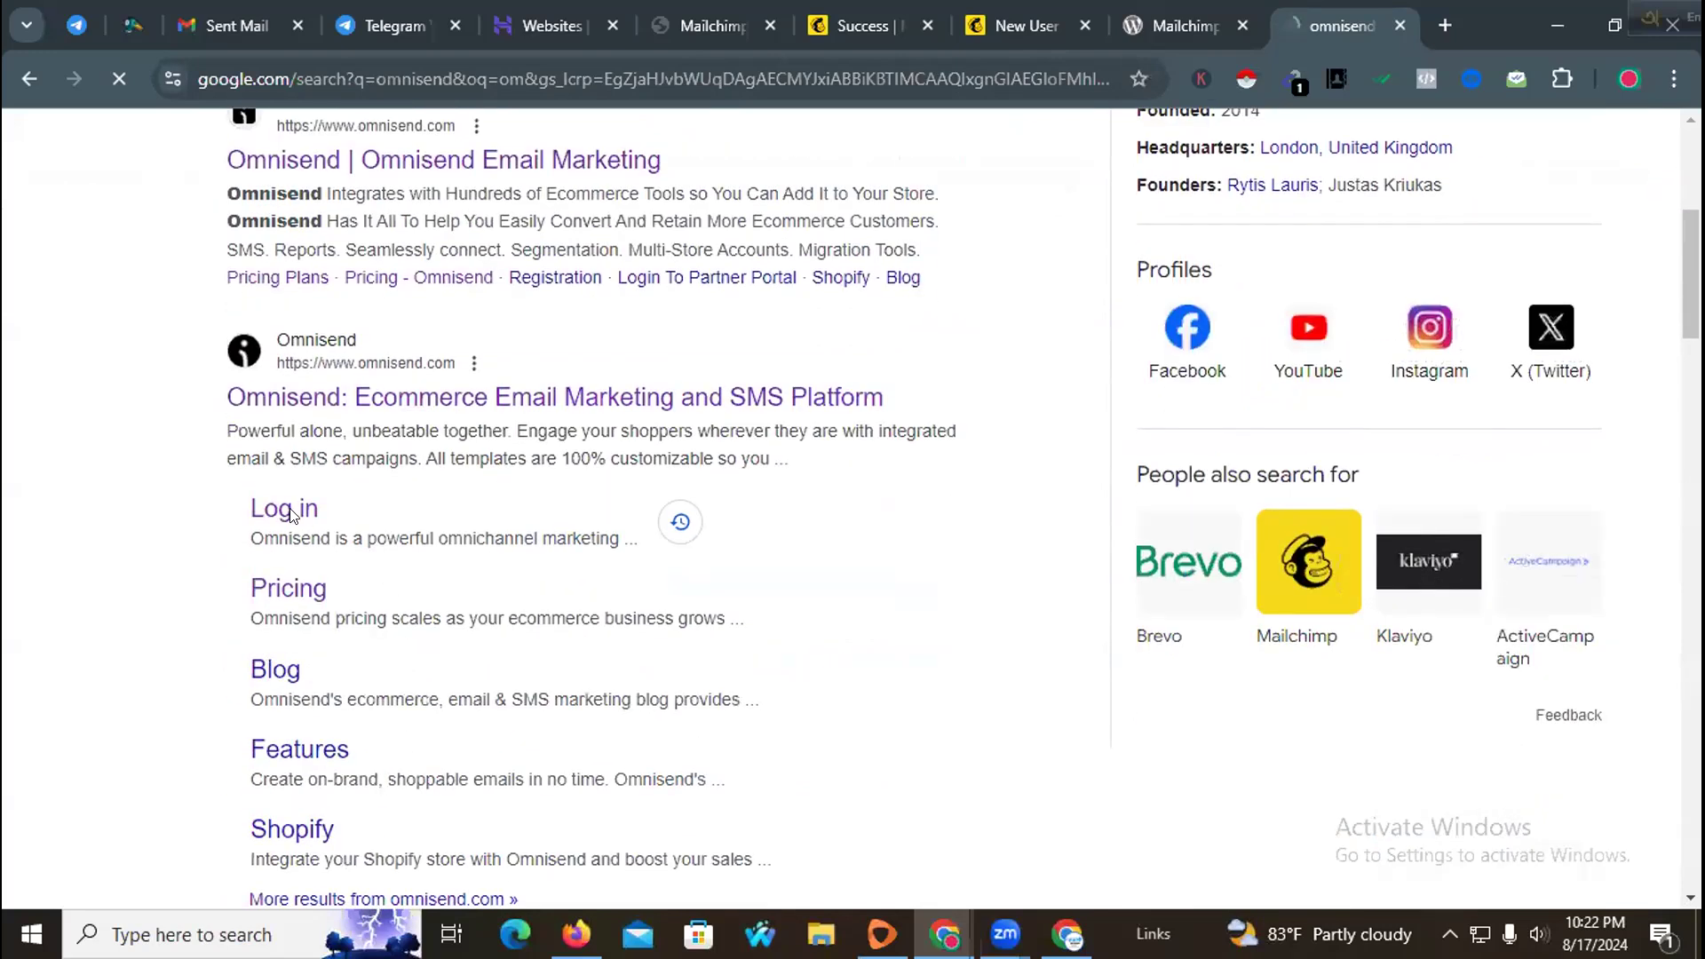
pyautogui.click(291, 515)
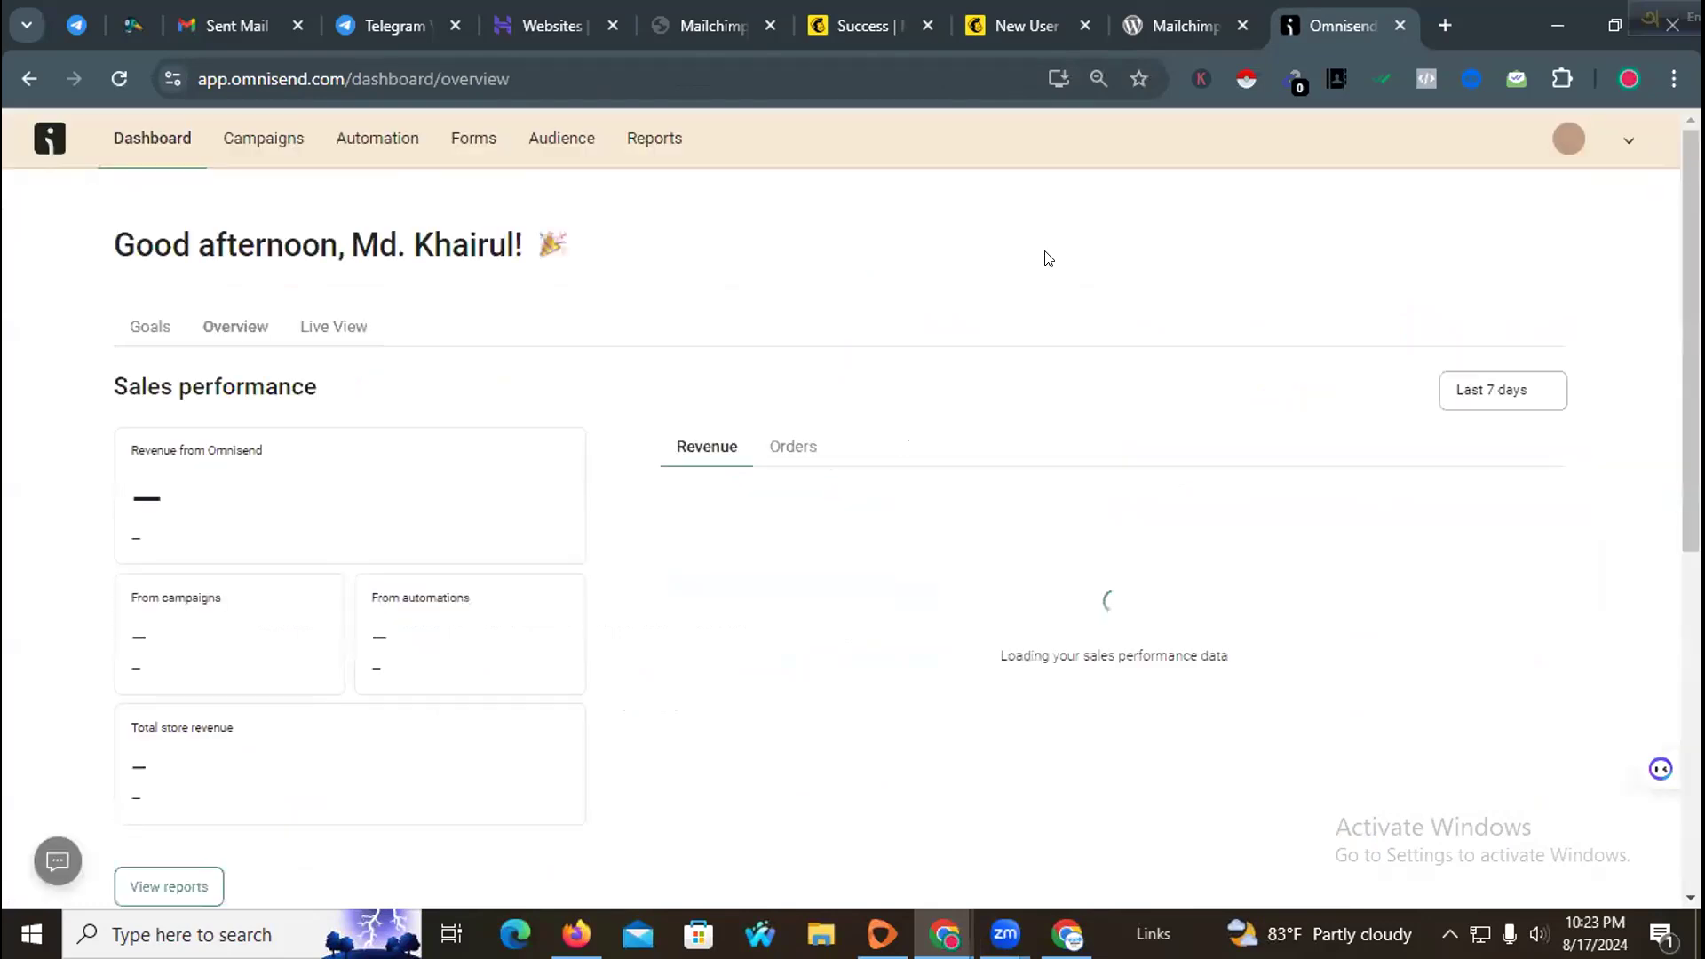
pyautogui.click(1614, 149)
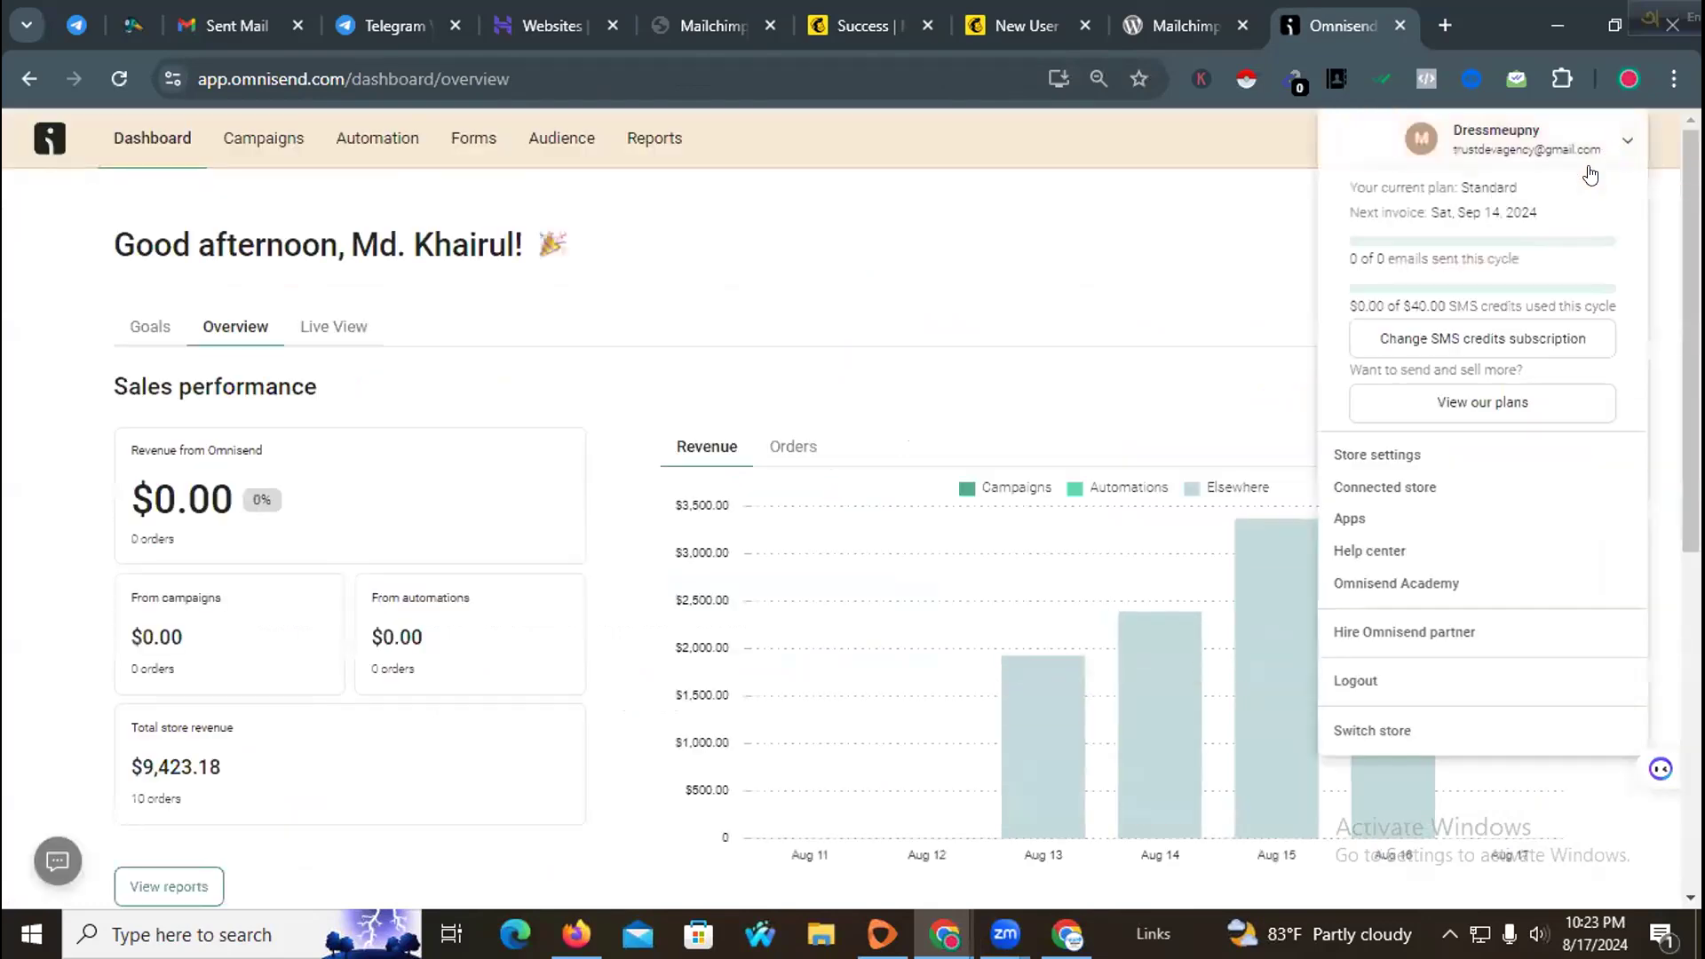
pyautogui.click(1380, 680)
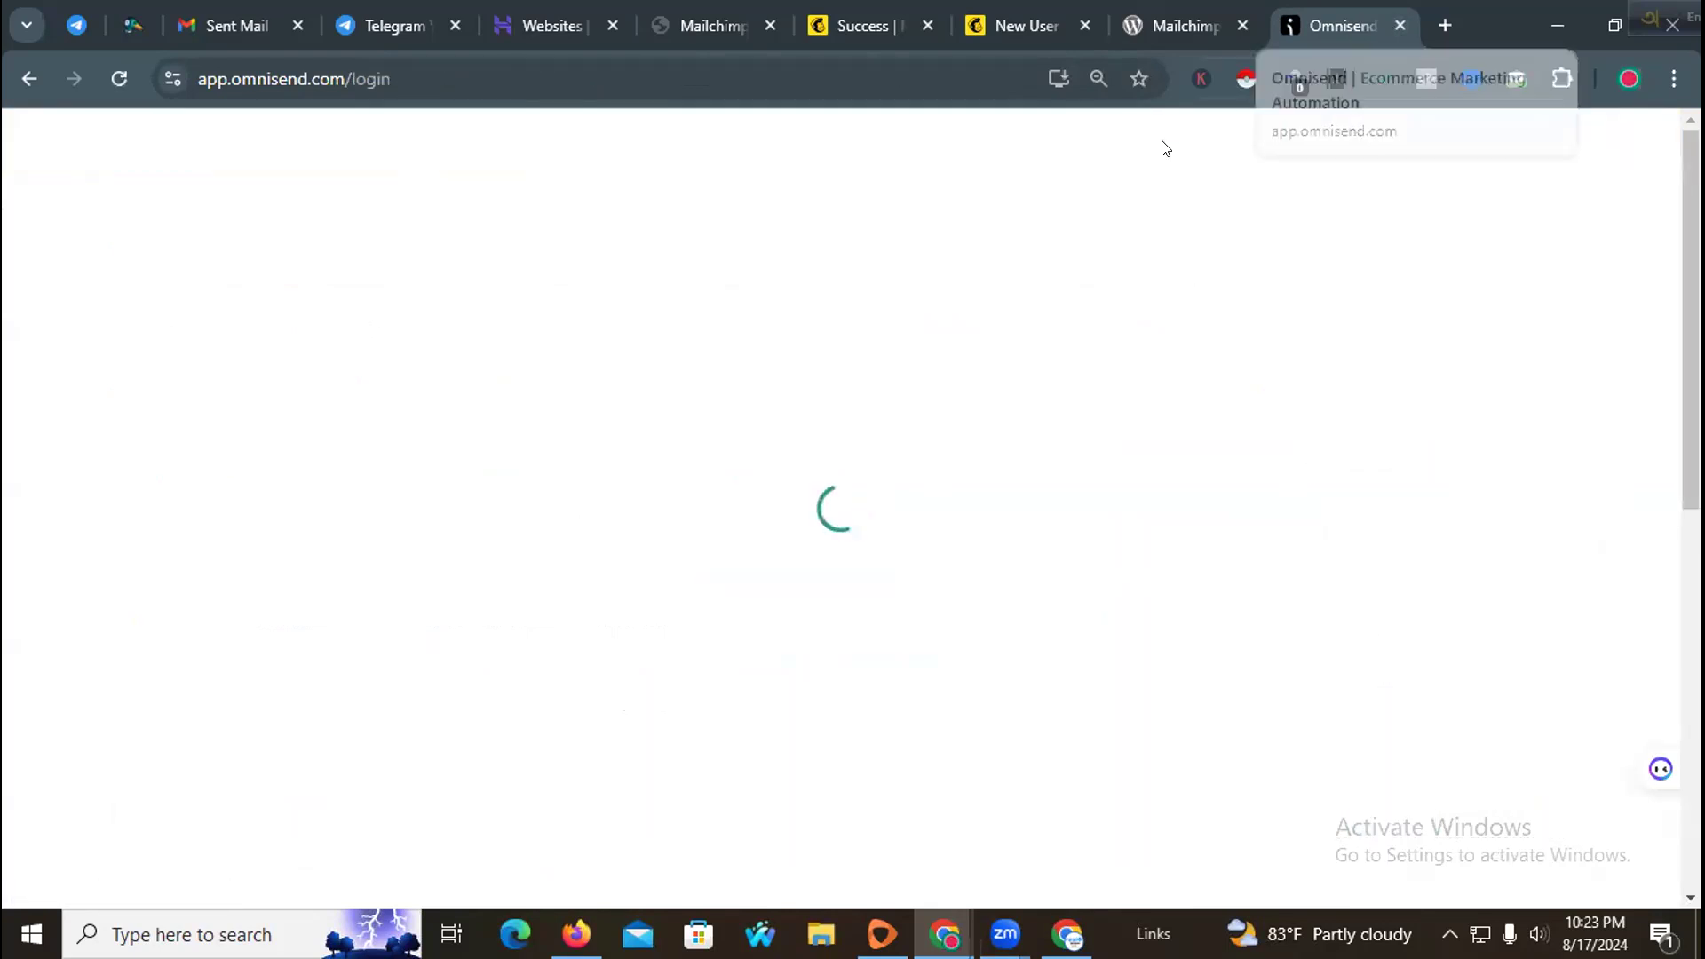
# Step: Switch to the Mailchimp signup success tab and reveal the account password in the browser's save-password prompt
pyautogui.click(1149, 21)
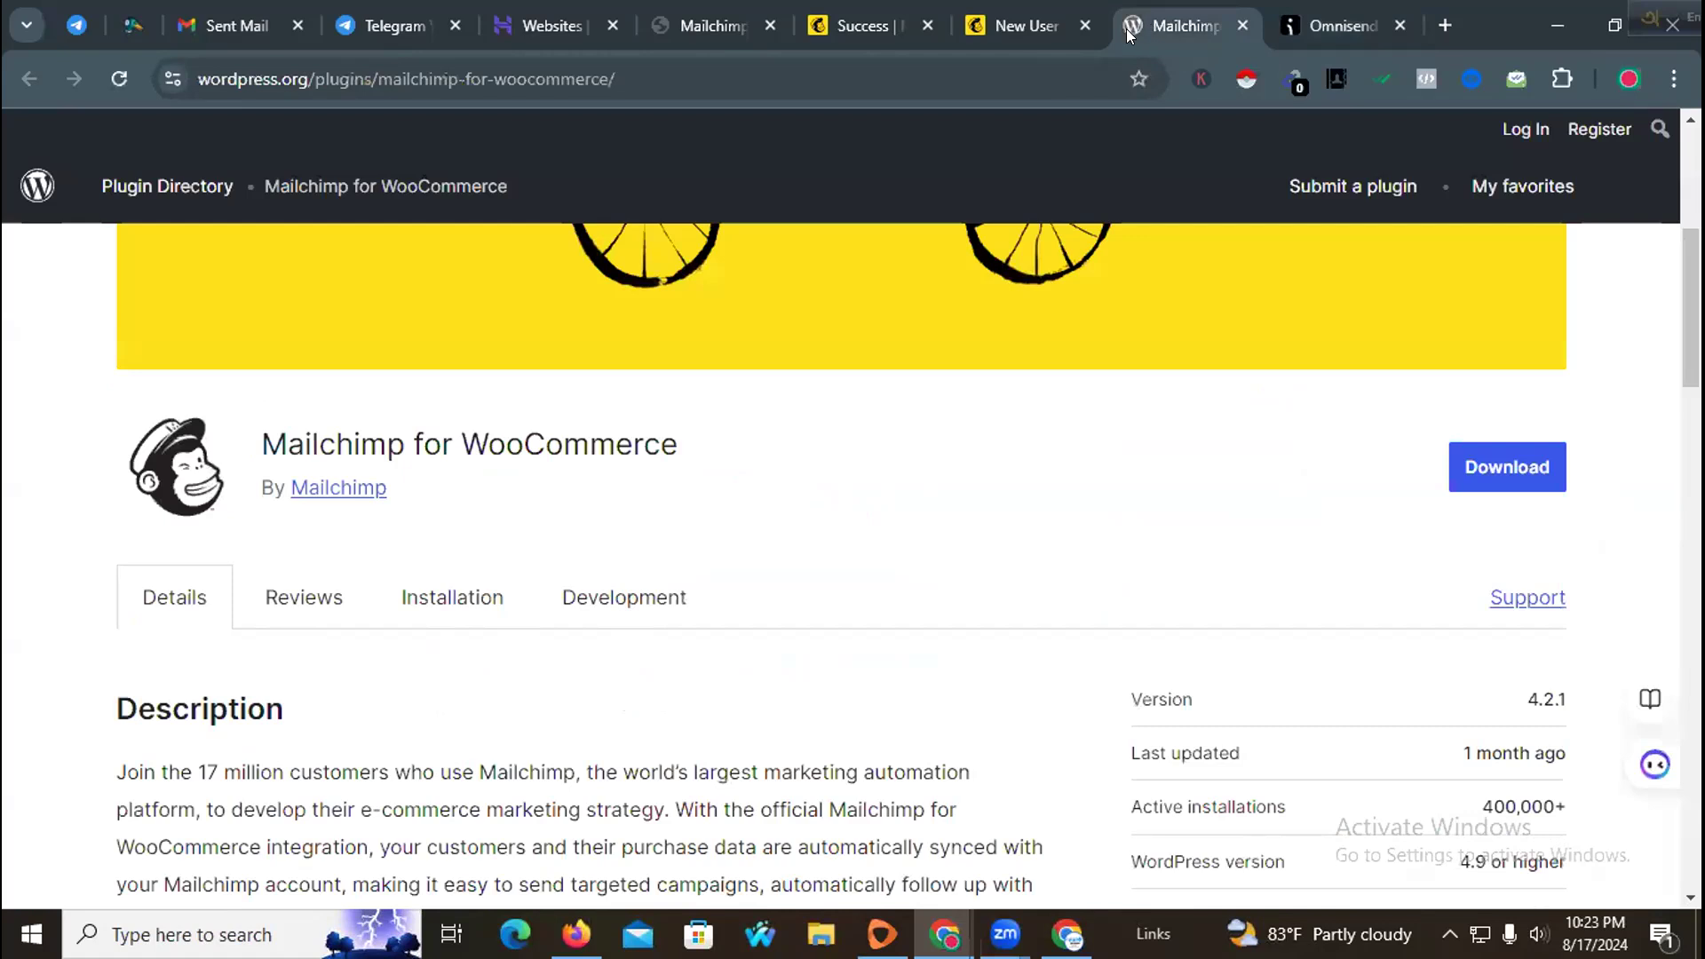
pyautogui.click(994, 21)
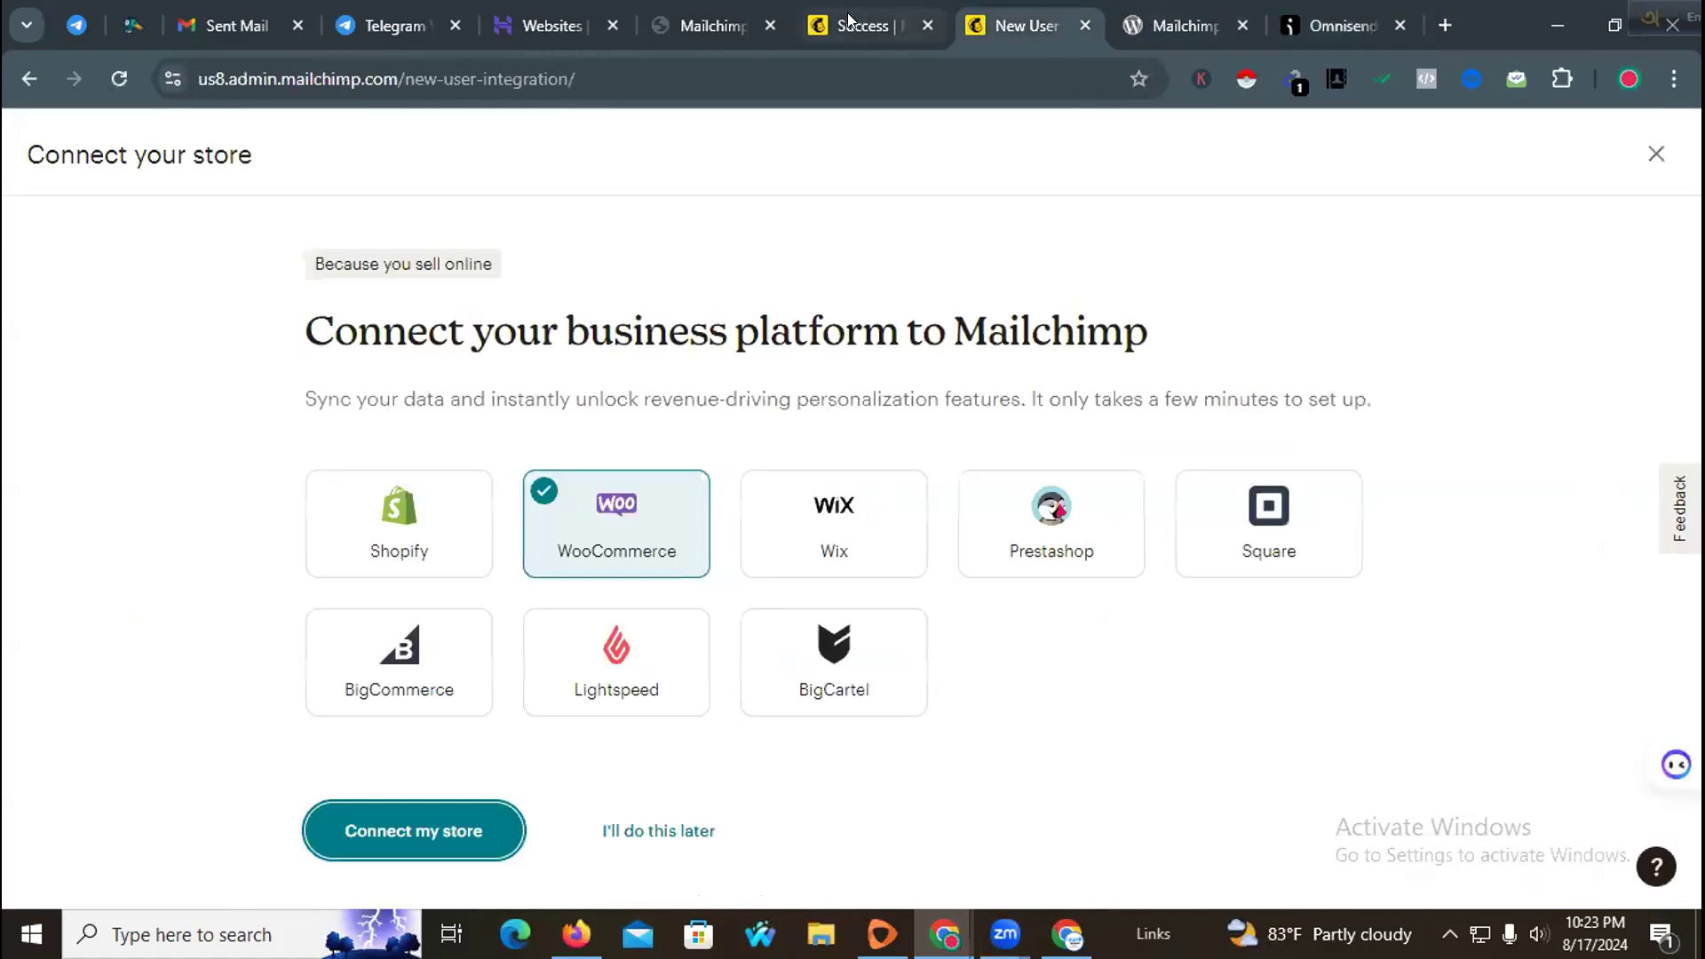
pyautogui.click(848, 20)
pyautogui.click(940, 332)
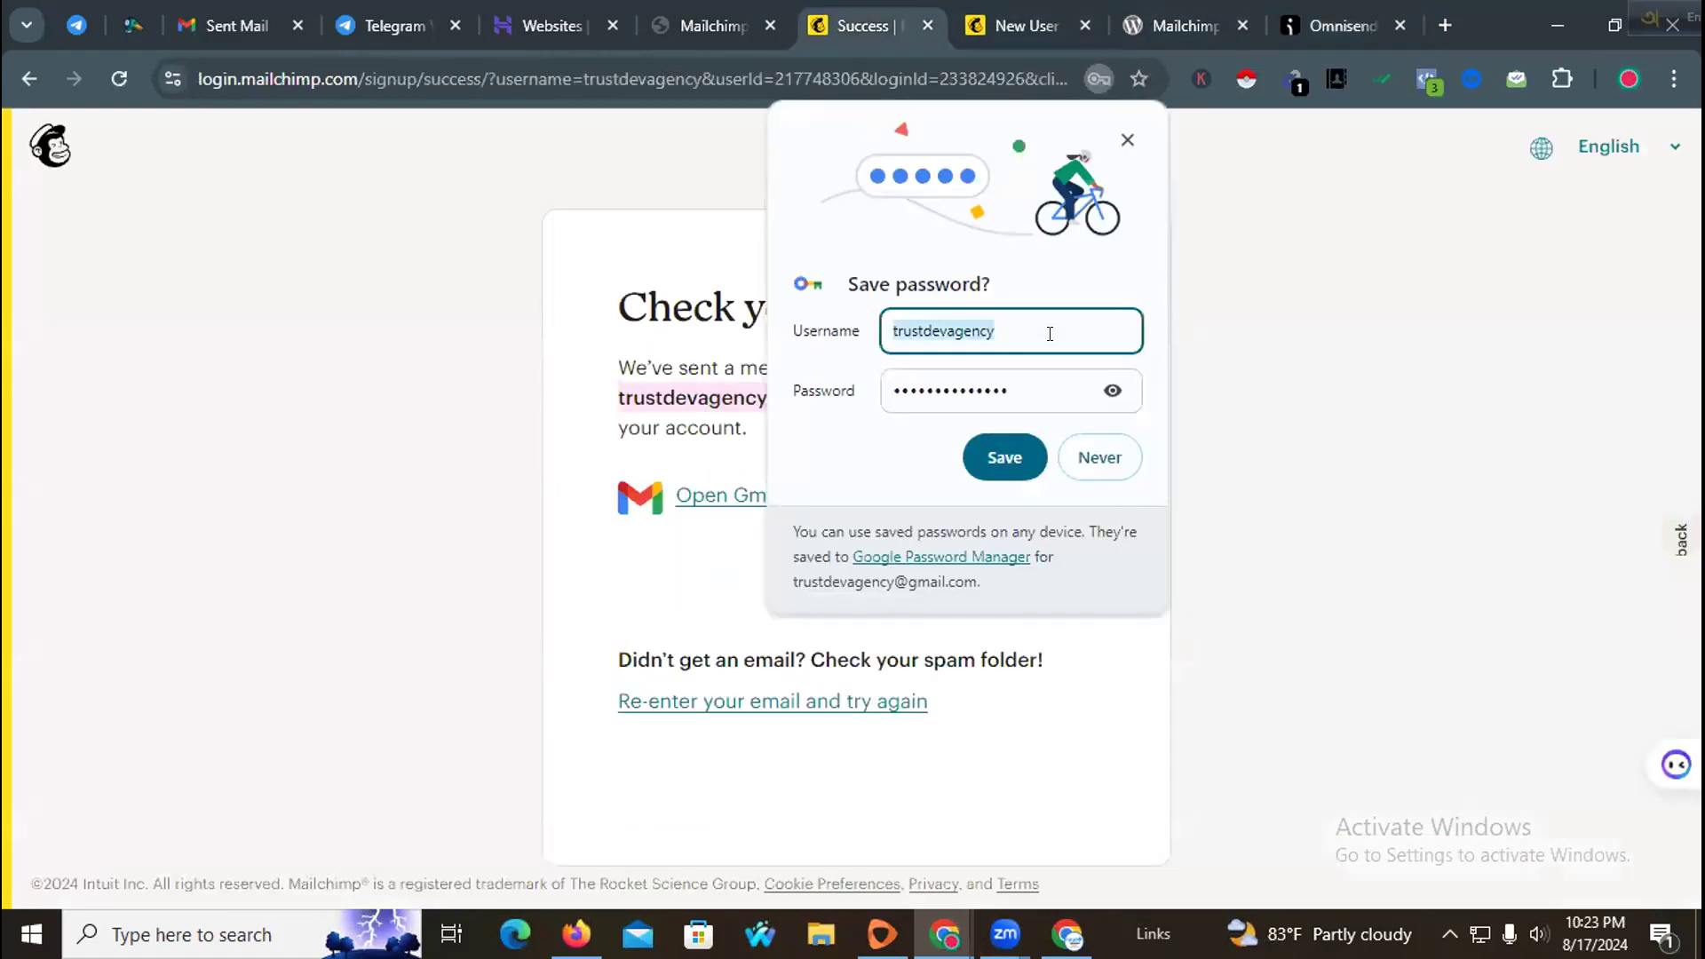
pyautogui.click(1112, 389)
pyautogui.doubleClick(1022, 377)
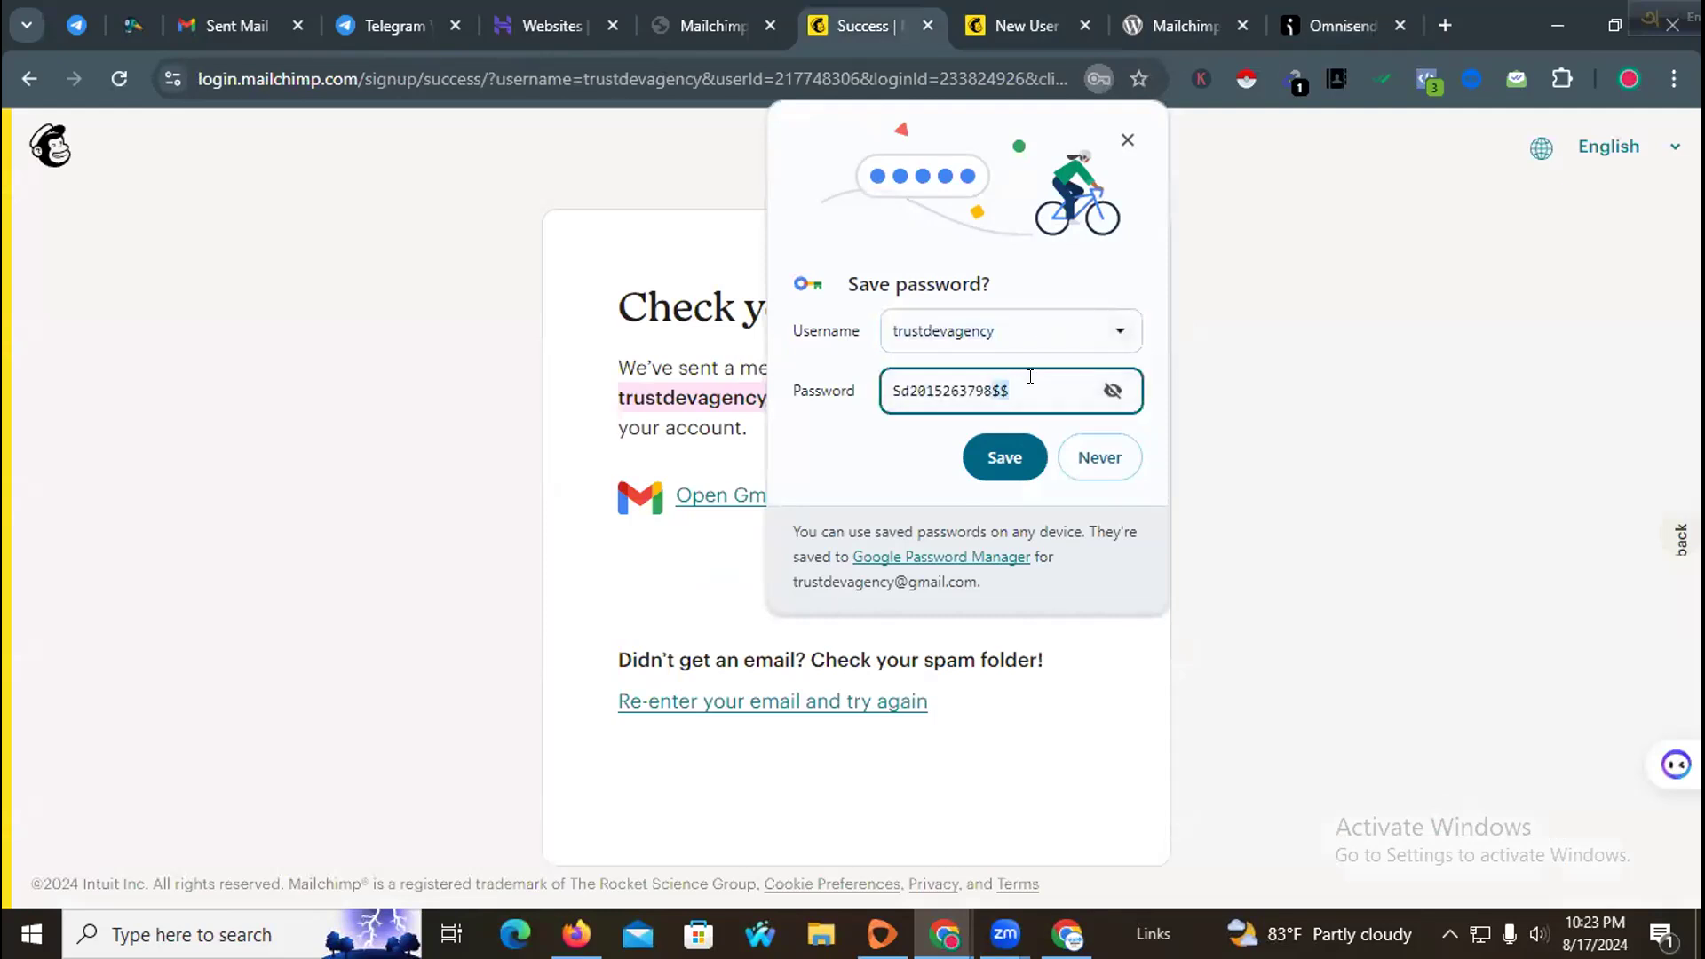
# Step: Save the Mailchimp login in the browser and start connecting the account from the WordPress plugin page
pyautogui.click(1005, 451)
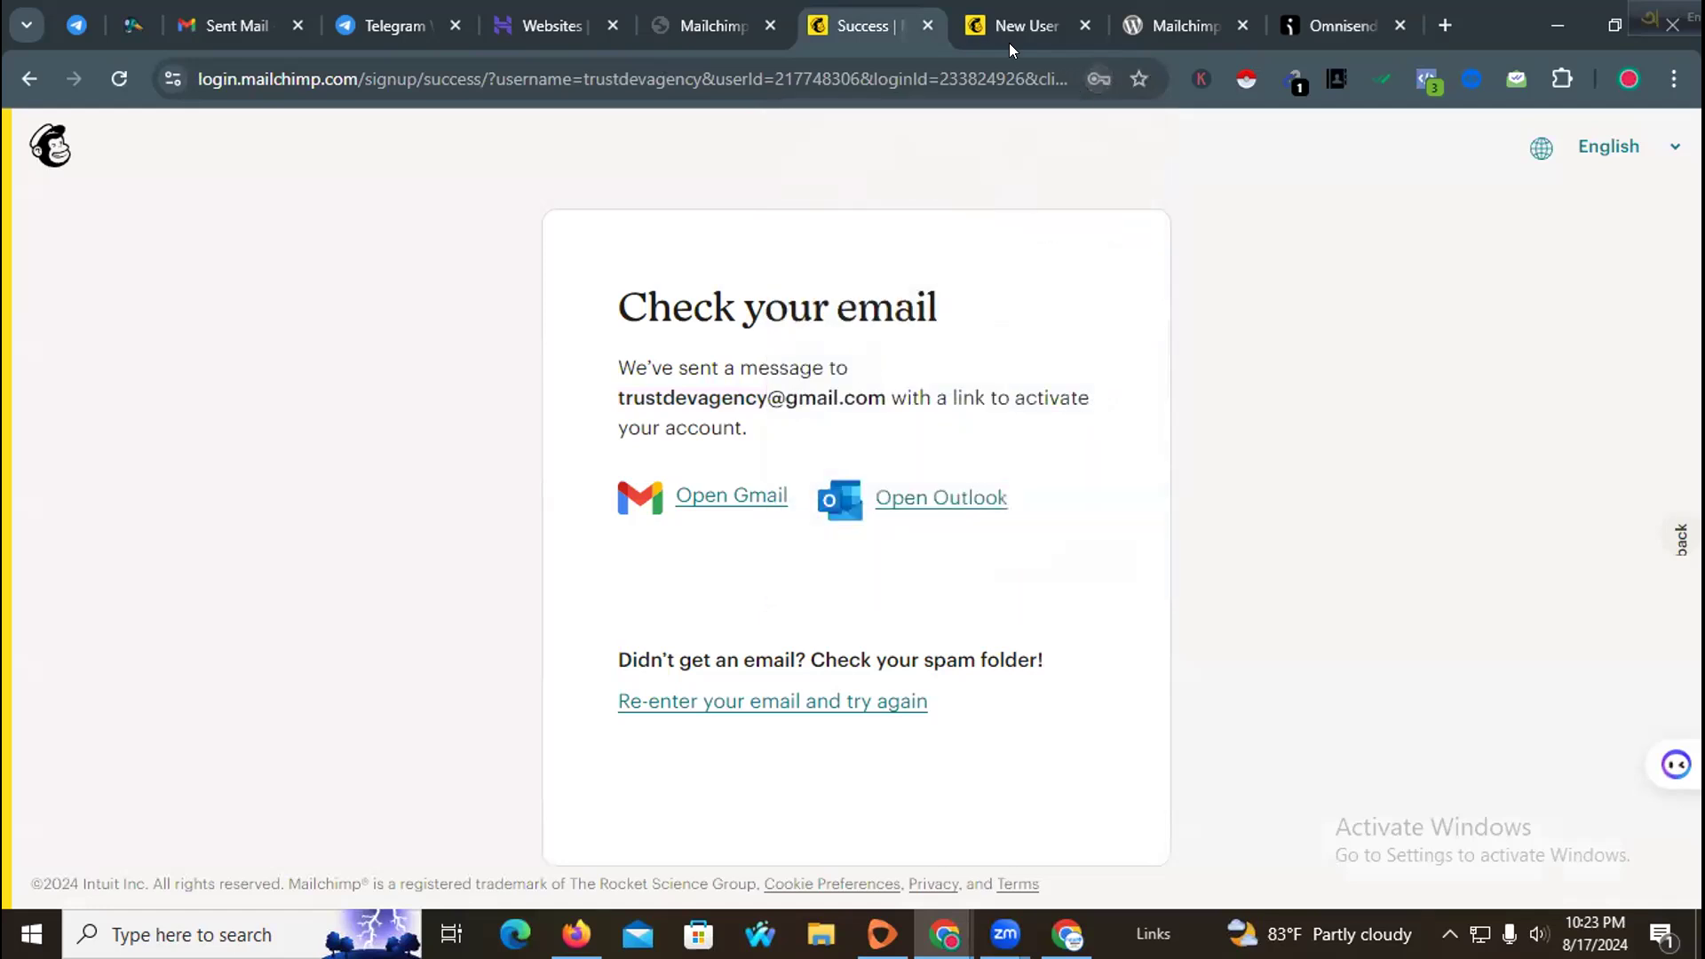
pyautogui.click(696, 9)
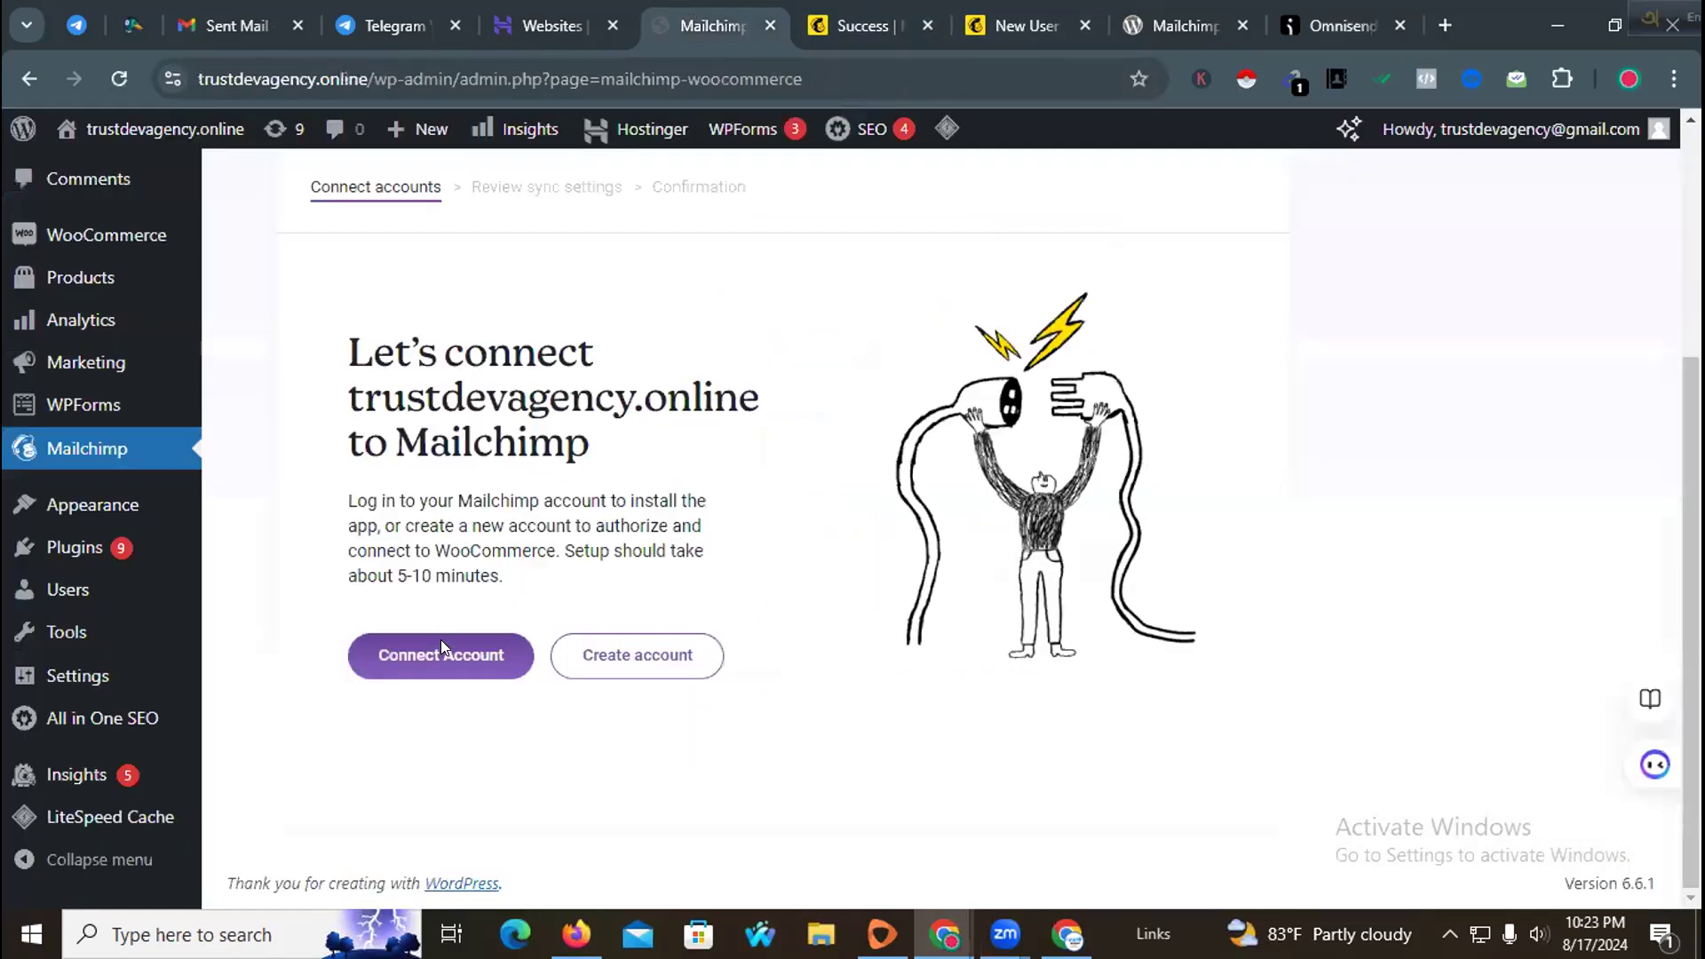
pyautogui.click(462, 654)
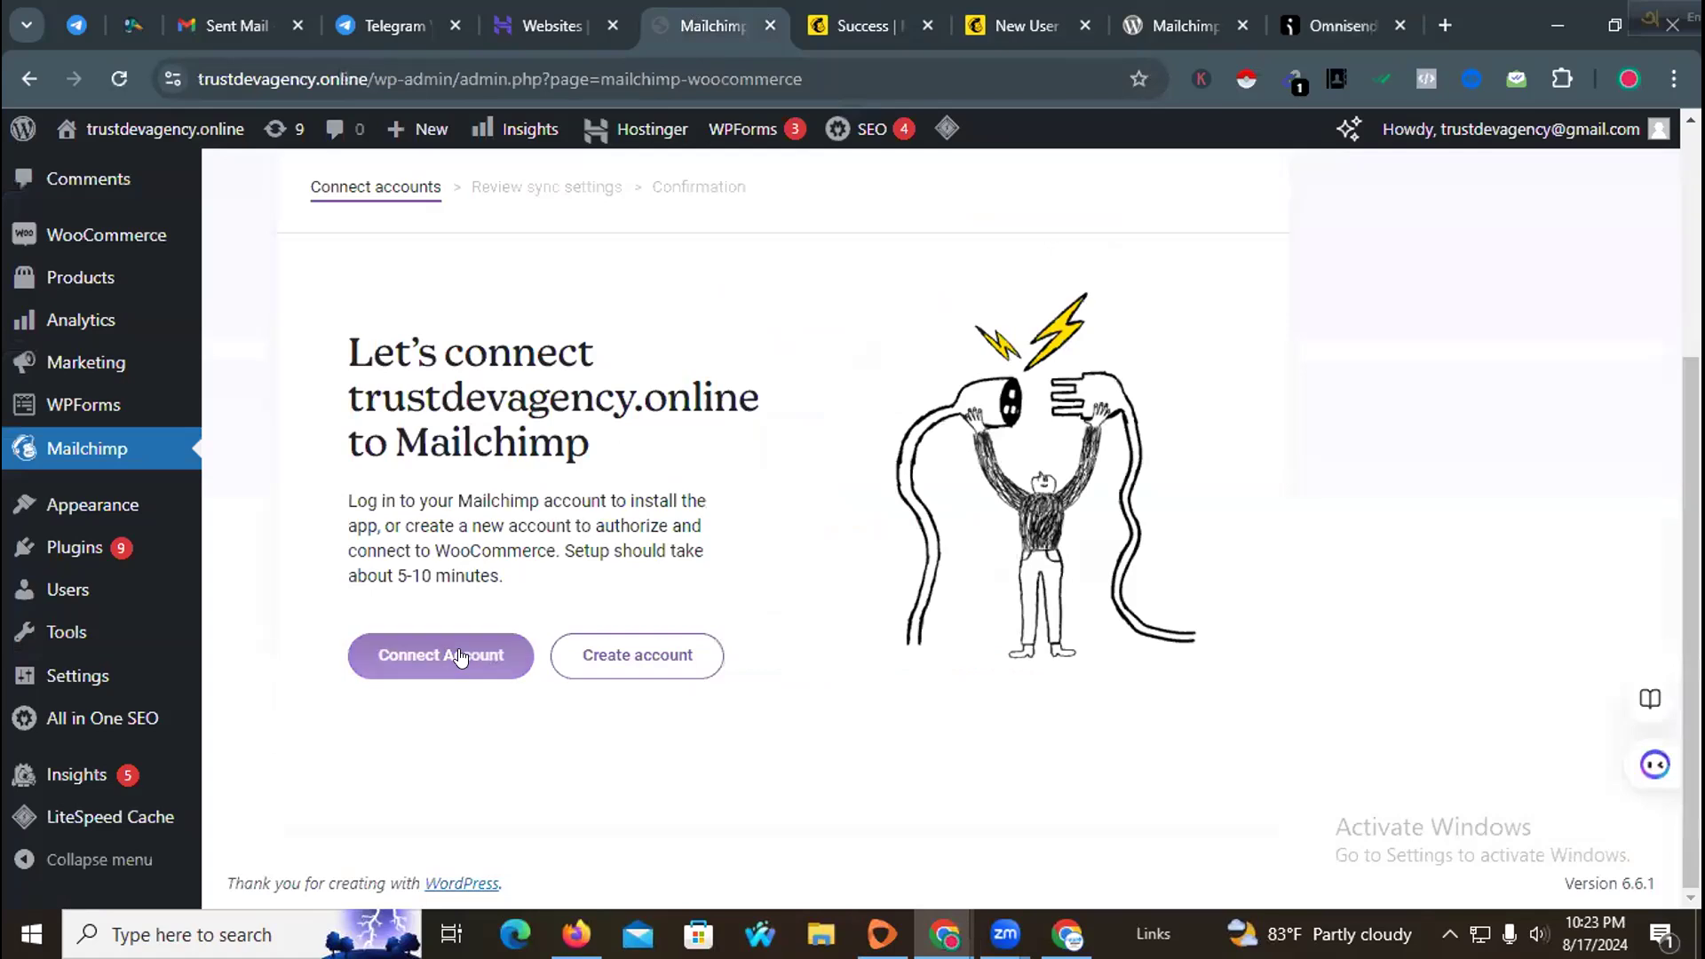
pyautogui.click(471, 655)
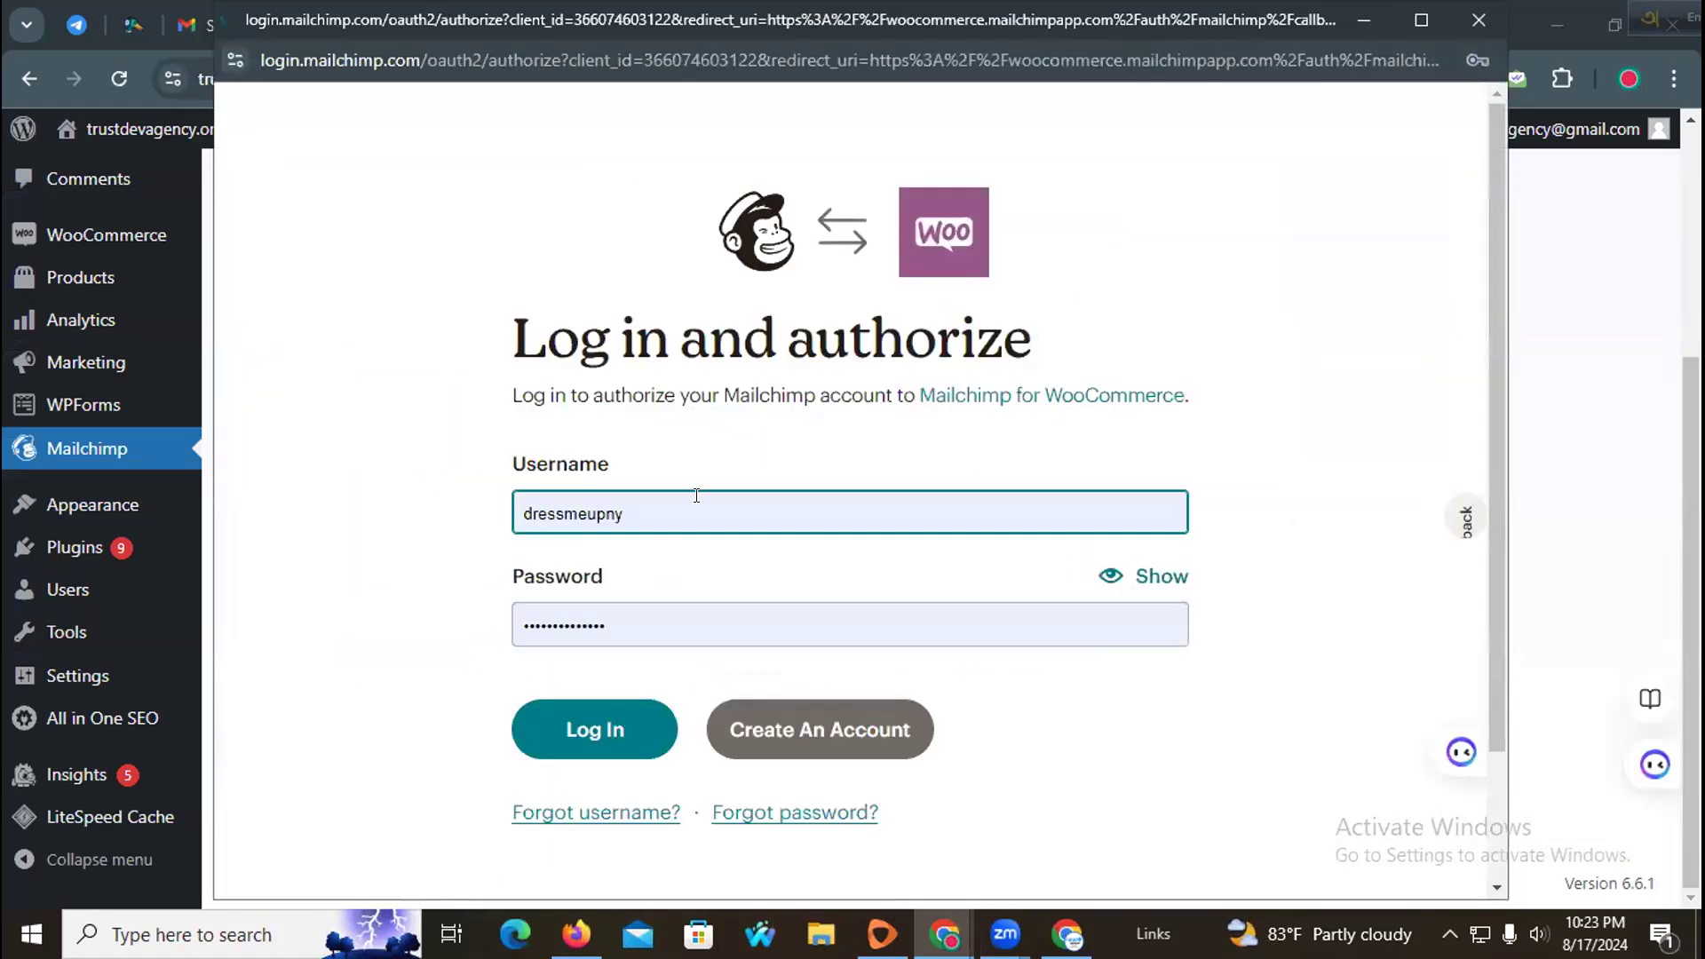
# Step: Pick the trustdevagency username in the authorize window and log in
pyautogui.click(691, 498)
pyautogui.click(691, 509)
pyautogui.click(691, 509)
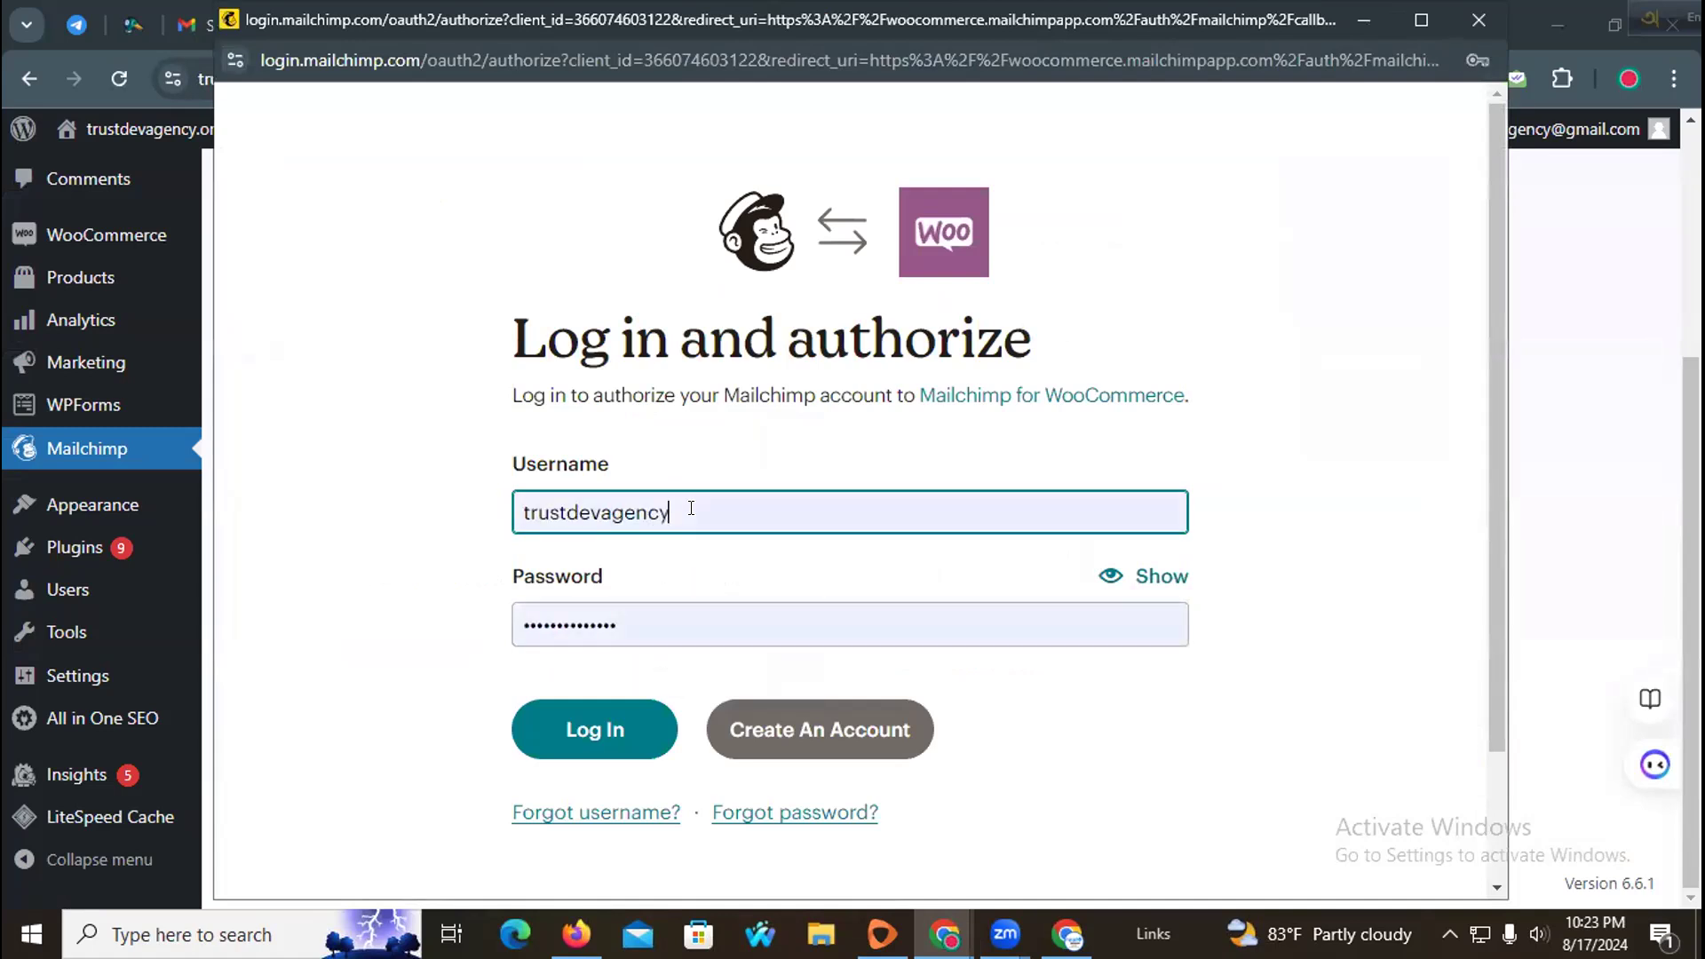
pyautogui.click(594, 728)
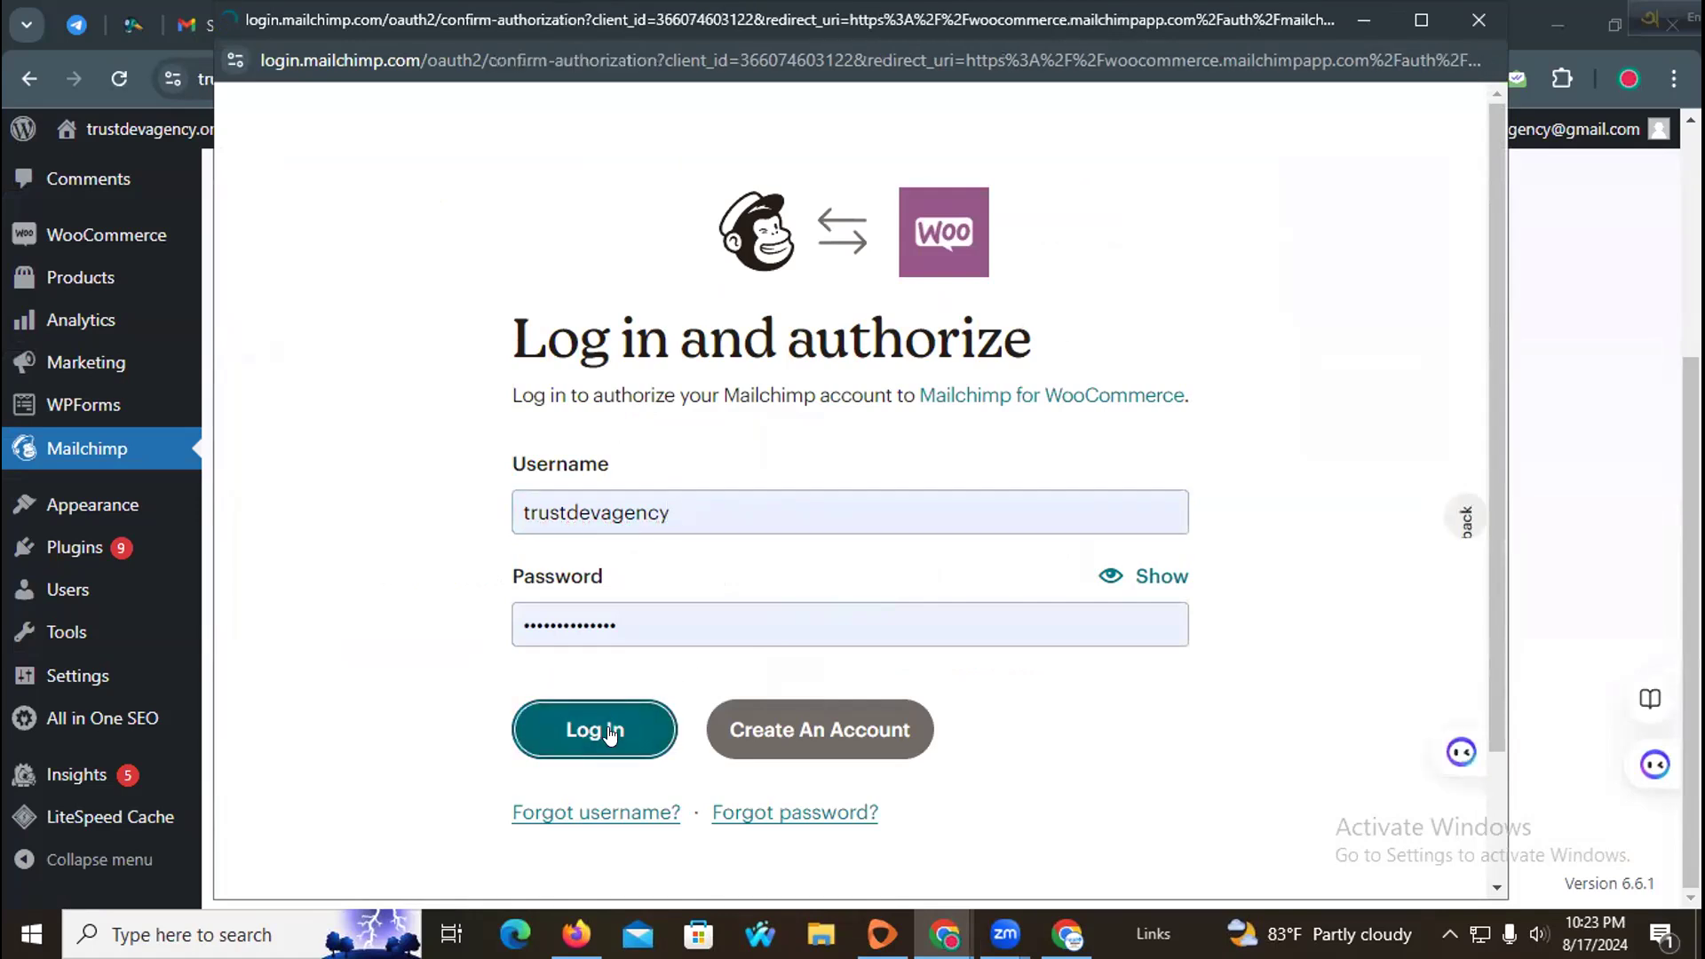
# Step: Allow Mailchimp for WooCommerce access to the account and close the Omnisend tab
pyautogui.scroll(-1, 1054, 579)
pyautogui.scroll(-2, 1053, 579)
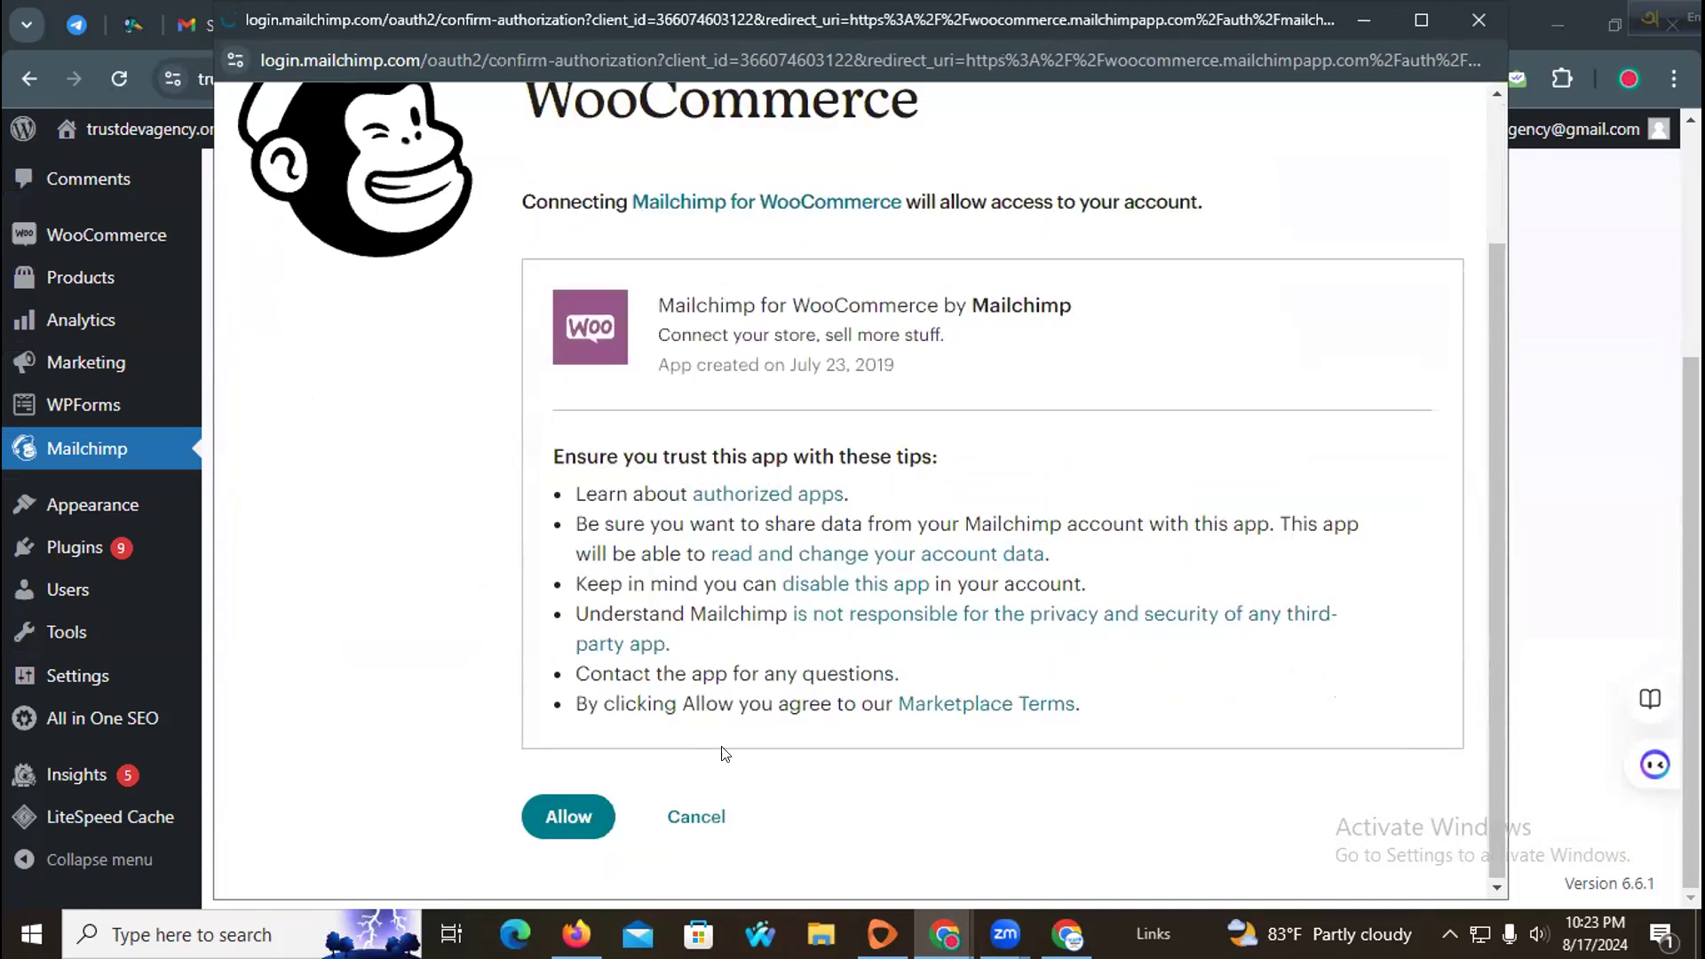
pyautogui.click(583, 816)
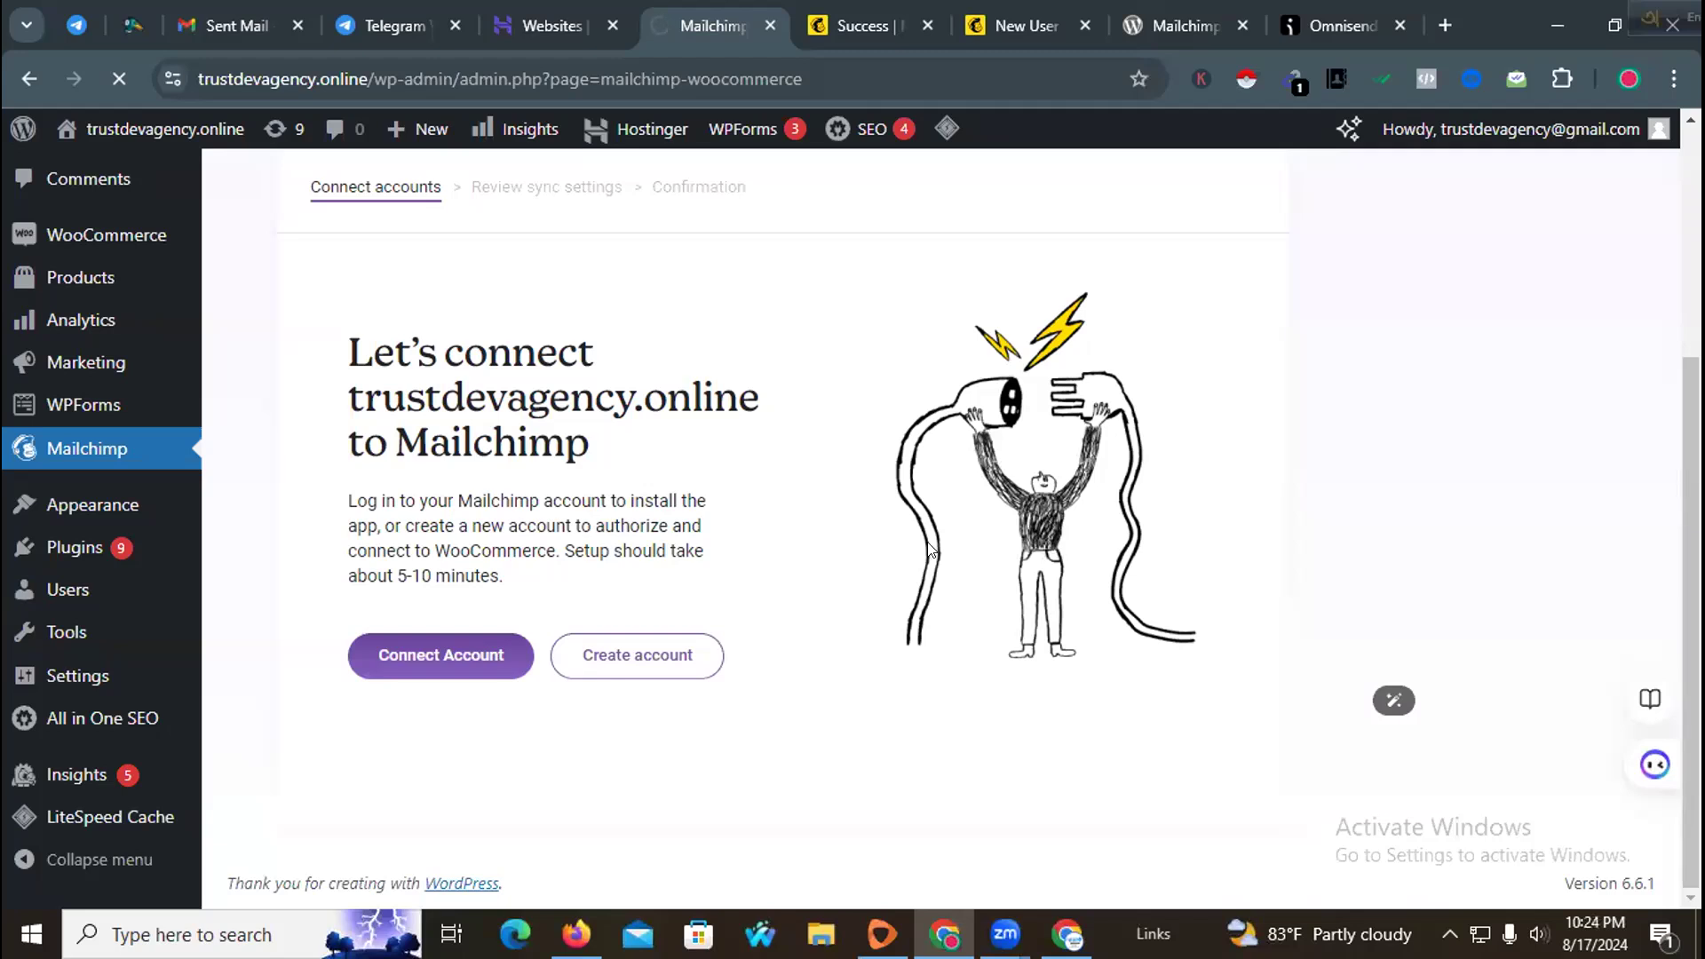
pyautogui.click(1391, 23)
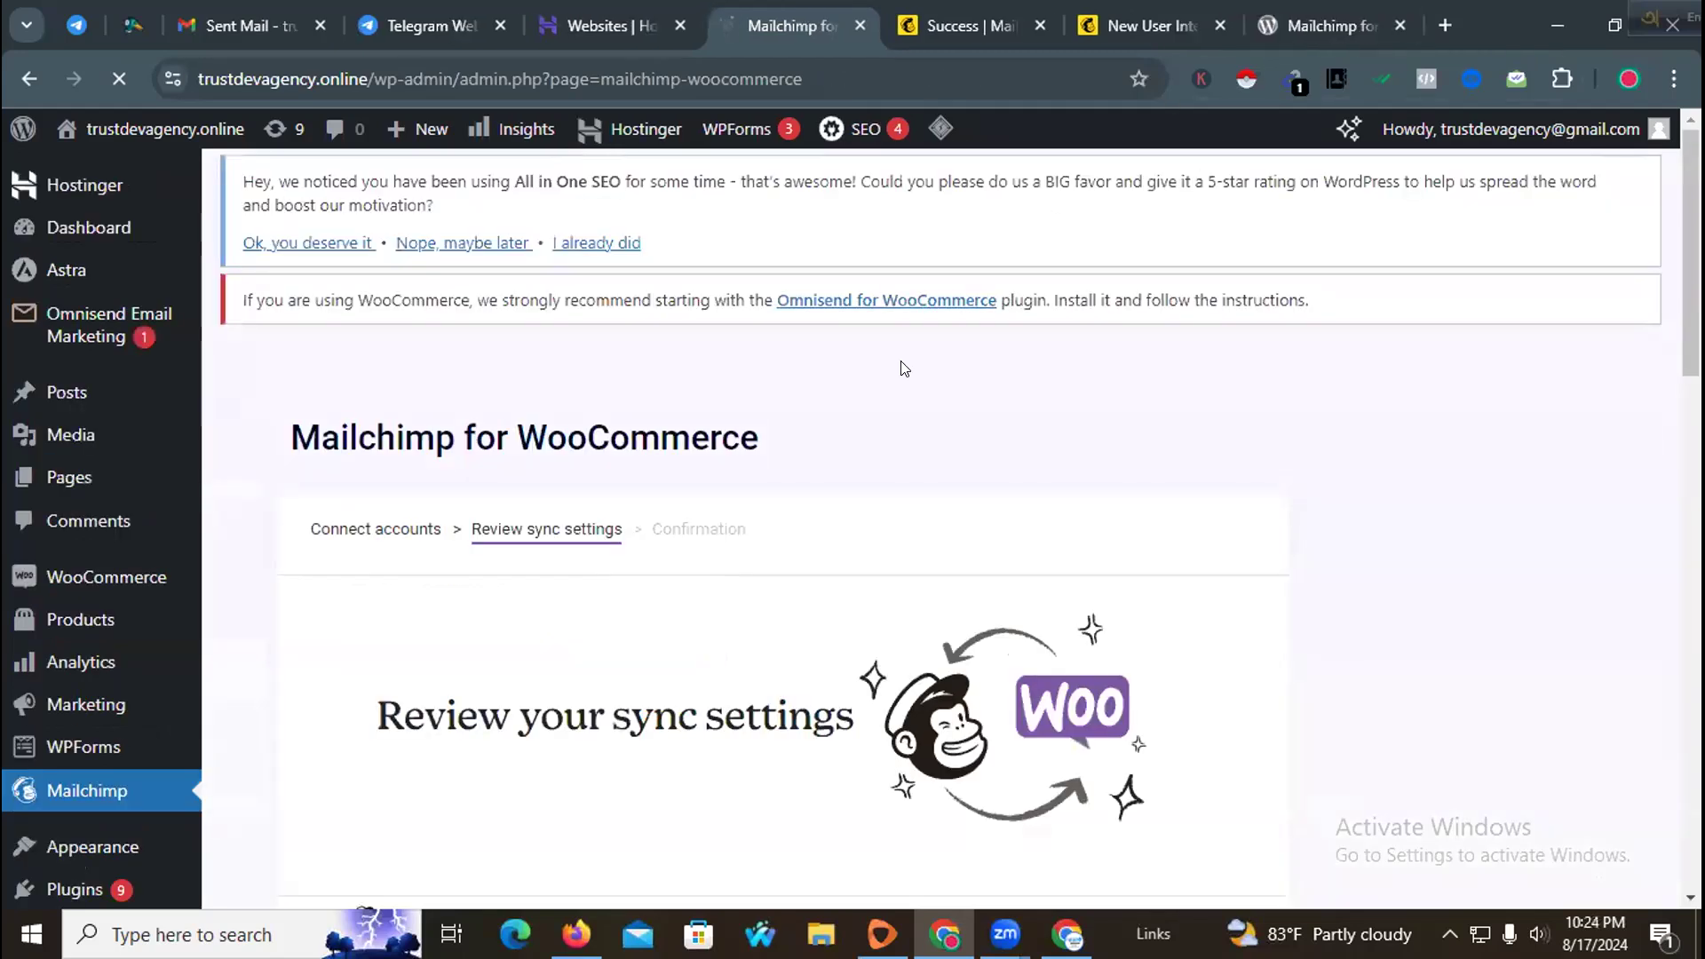
# Step: Keep the initial import syncing customers as subscribed and start syncing the store to Mailchimp
pyautogui.scroll(-4, 656, 518)
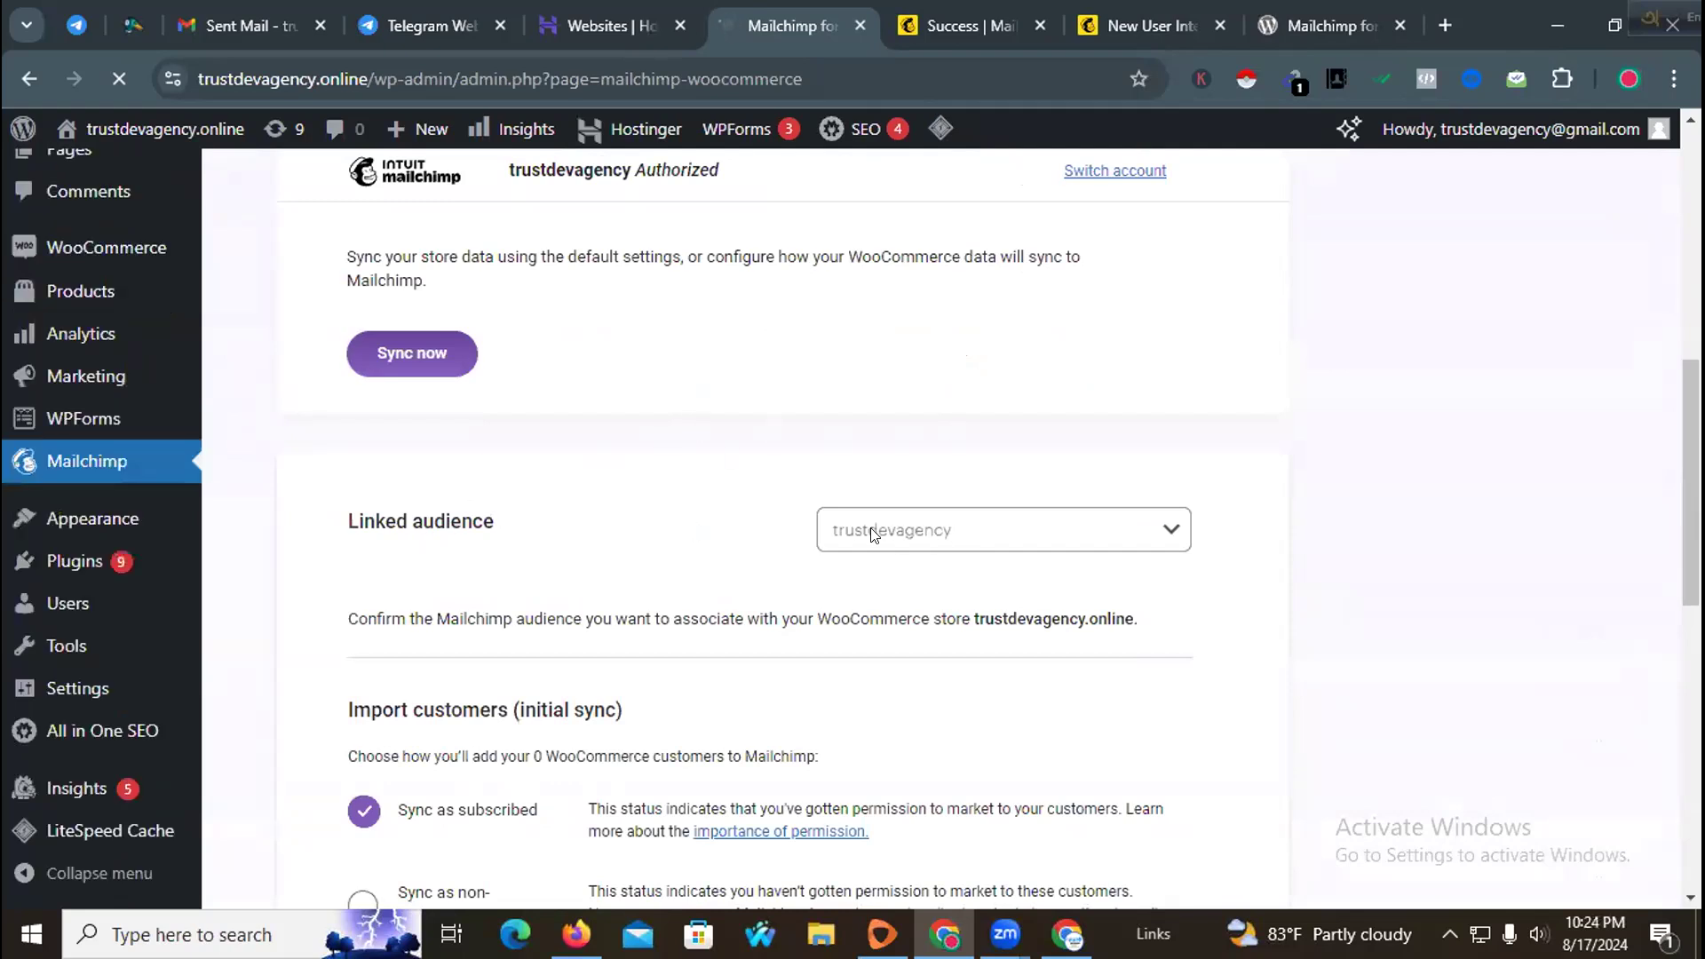
pyautogui.scroll(-4, 806, 527)
pyautogui.scroll(6, 548, 506)
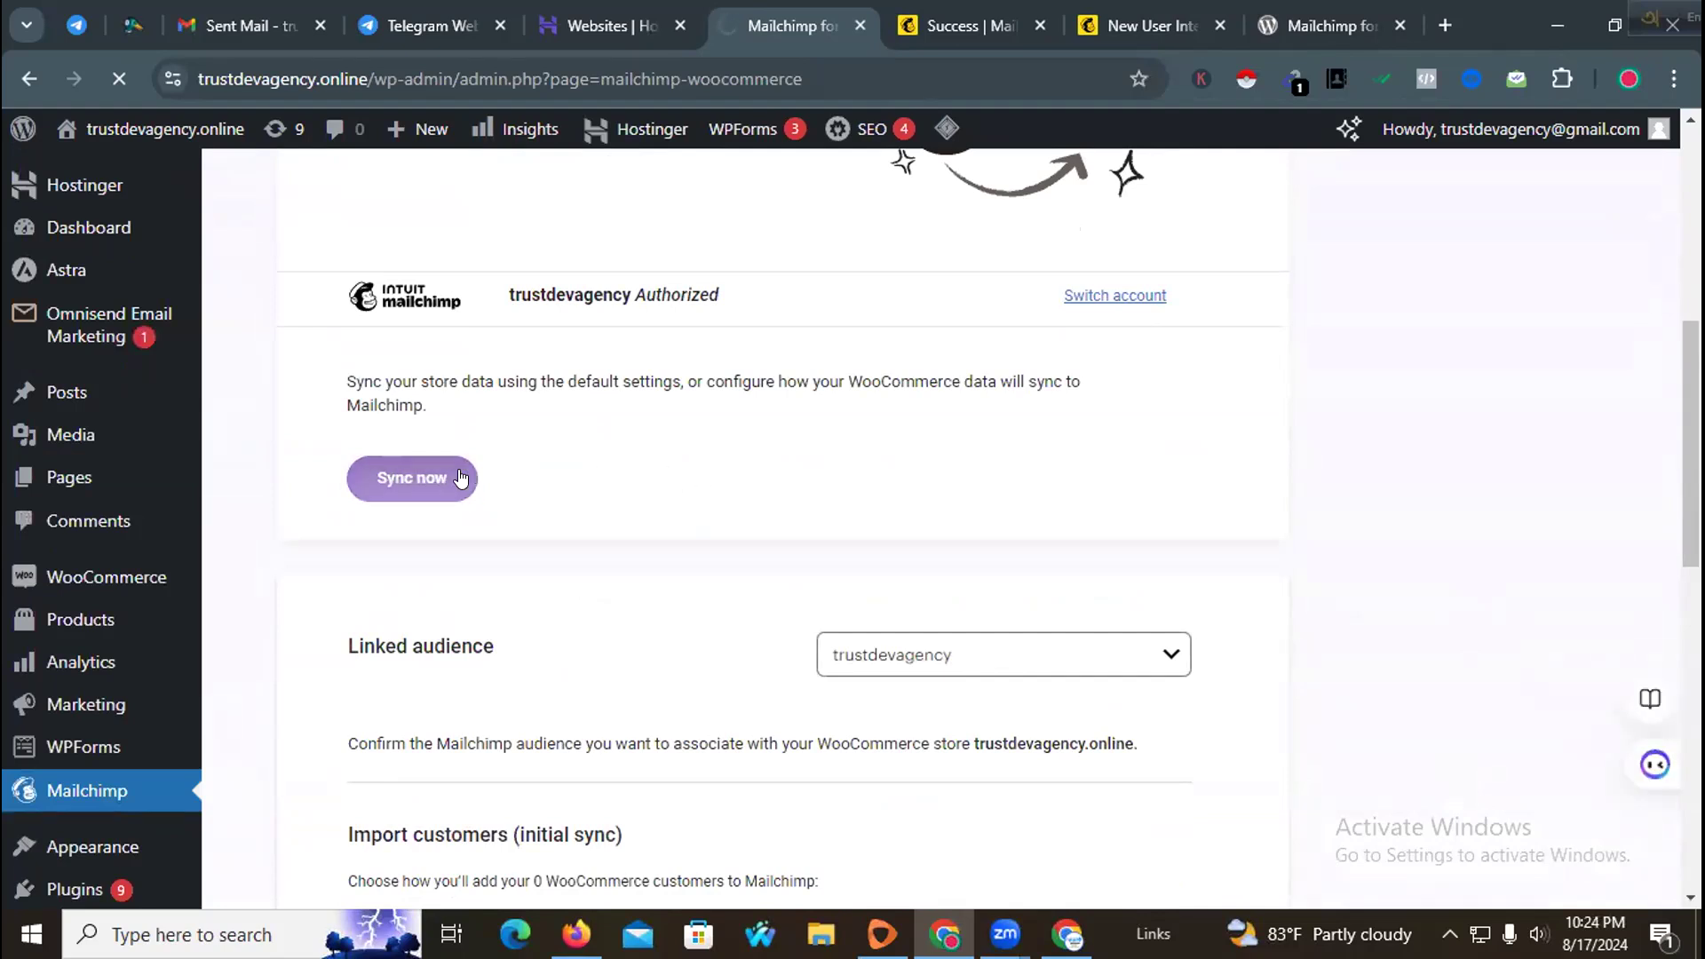
pyautogui.scroll(-4, 968, 478)
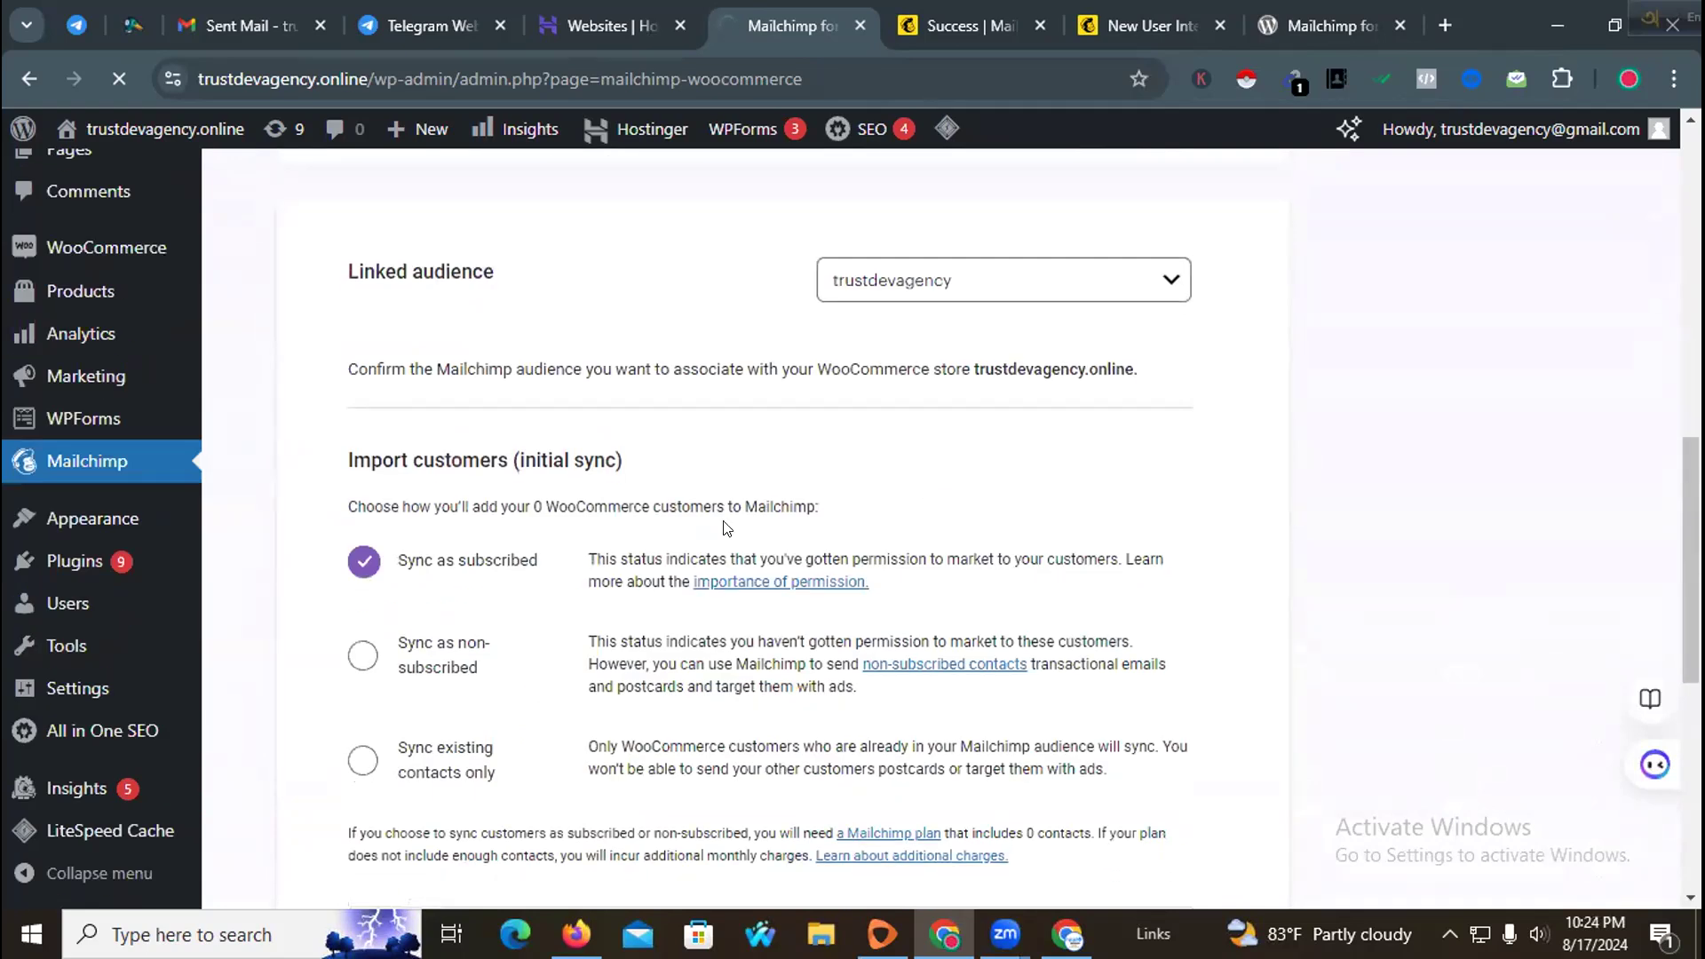
pyautogui.scroll(5, 723, 529)
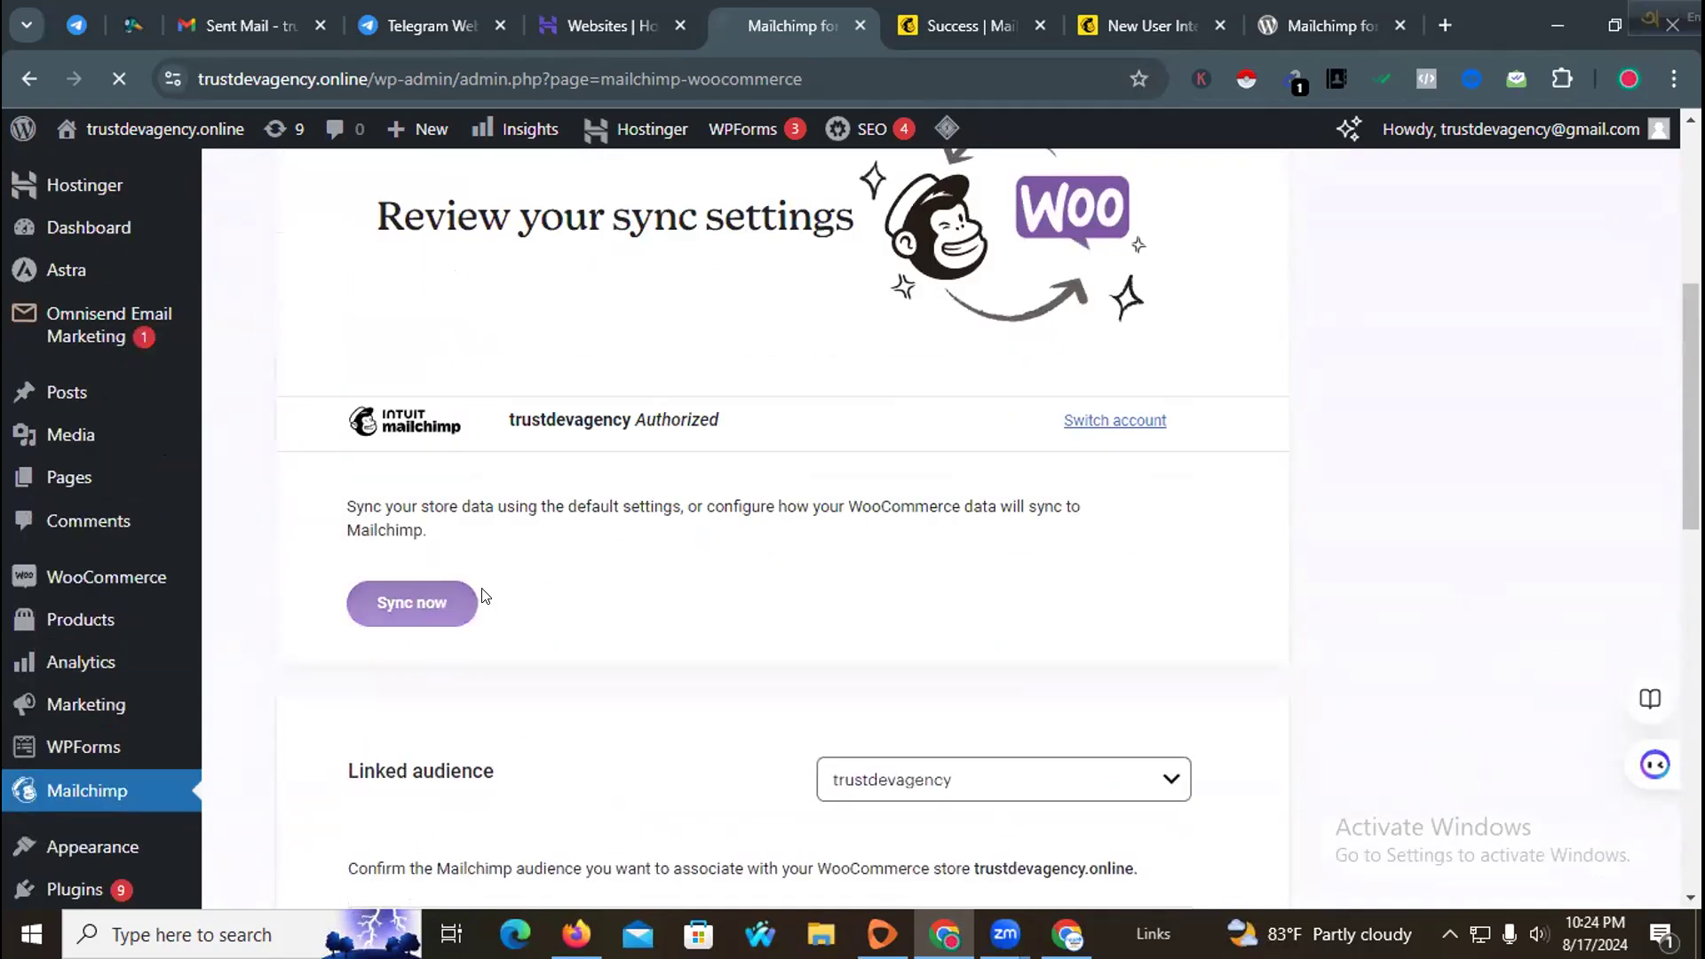
pyautogui.scroll(-4, 531, 579)
pyautogui.scroll(-3, 535, 575)
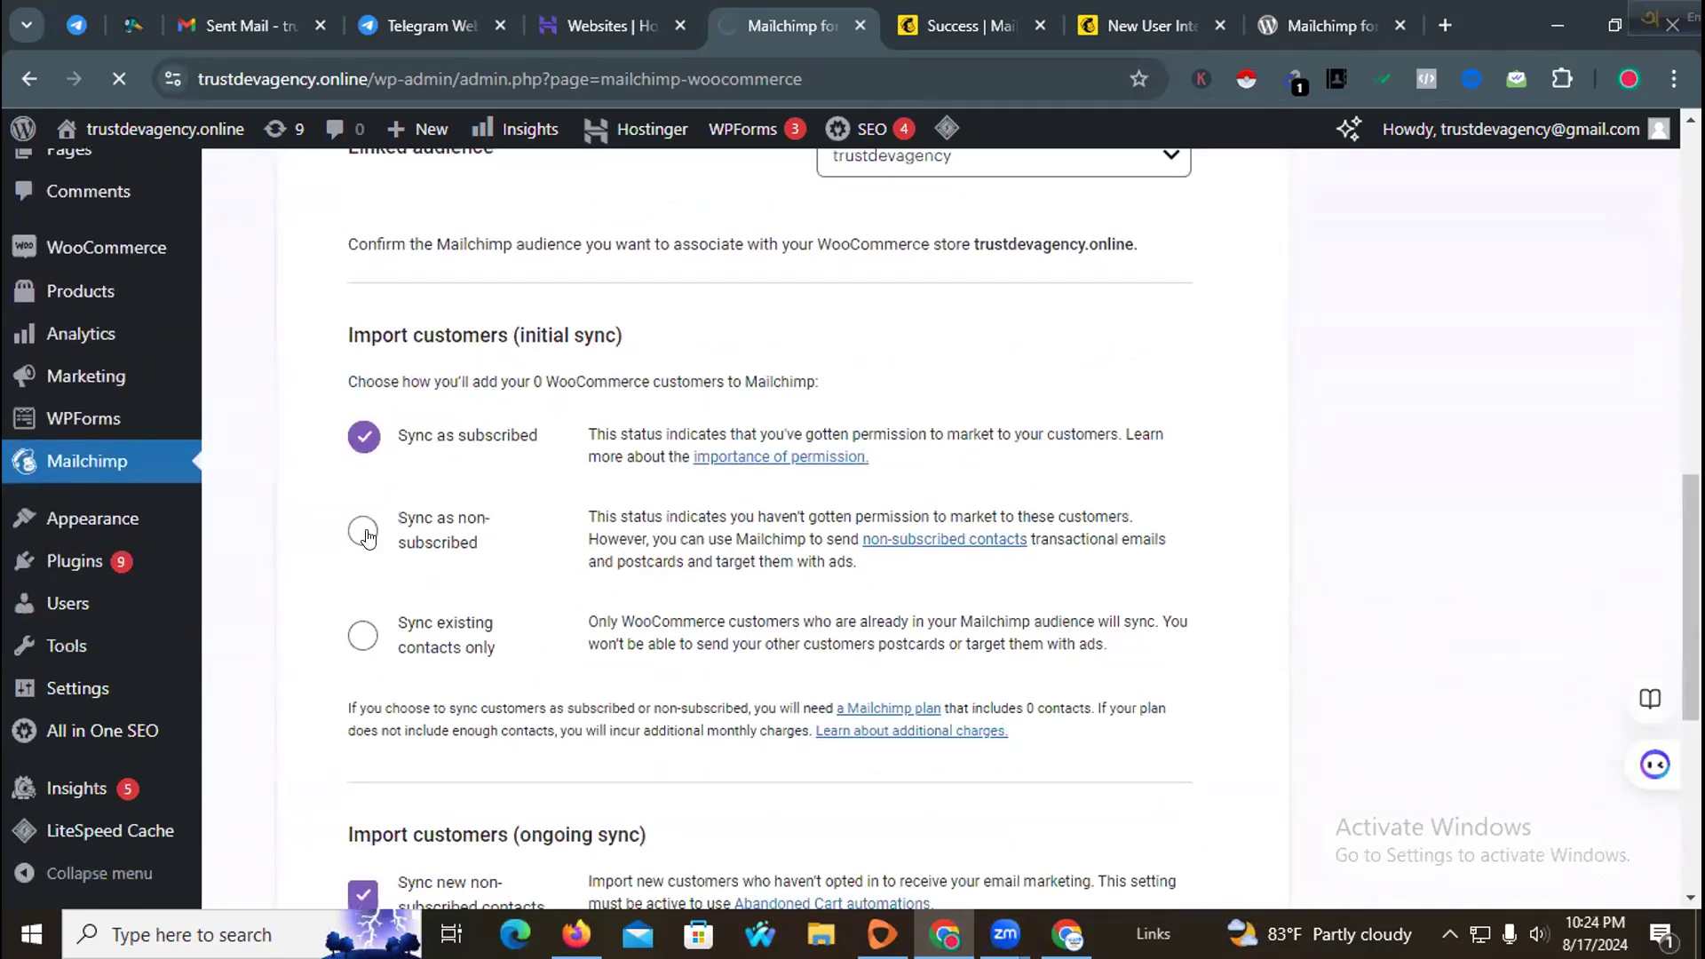
pyautogui.click(360, 637)
pyautogui.click(364, 439)
pyautogui.scroll(-5, 621, 533)
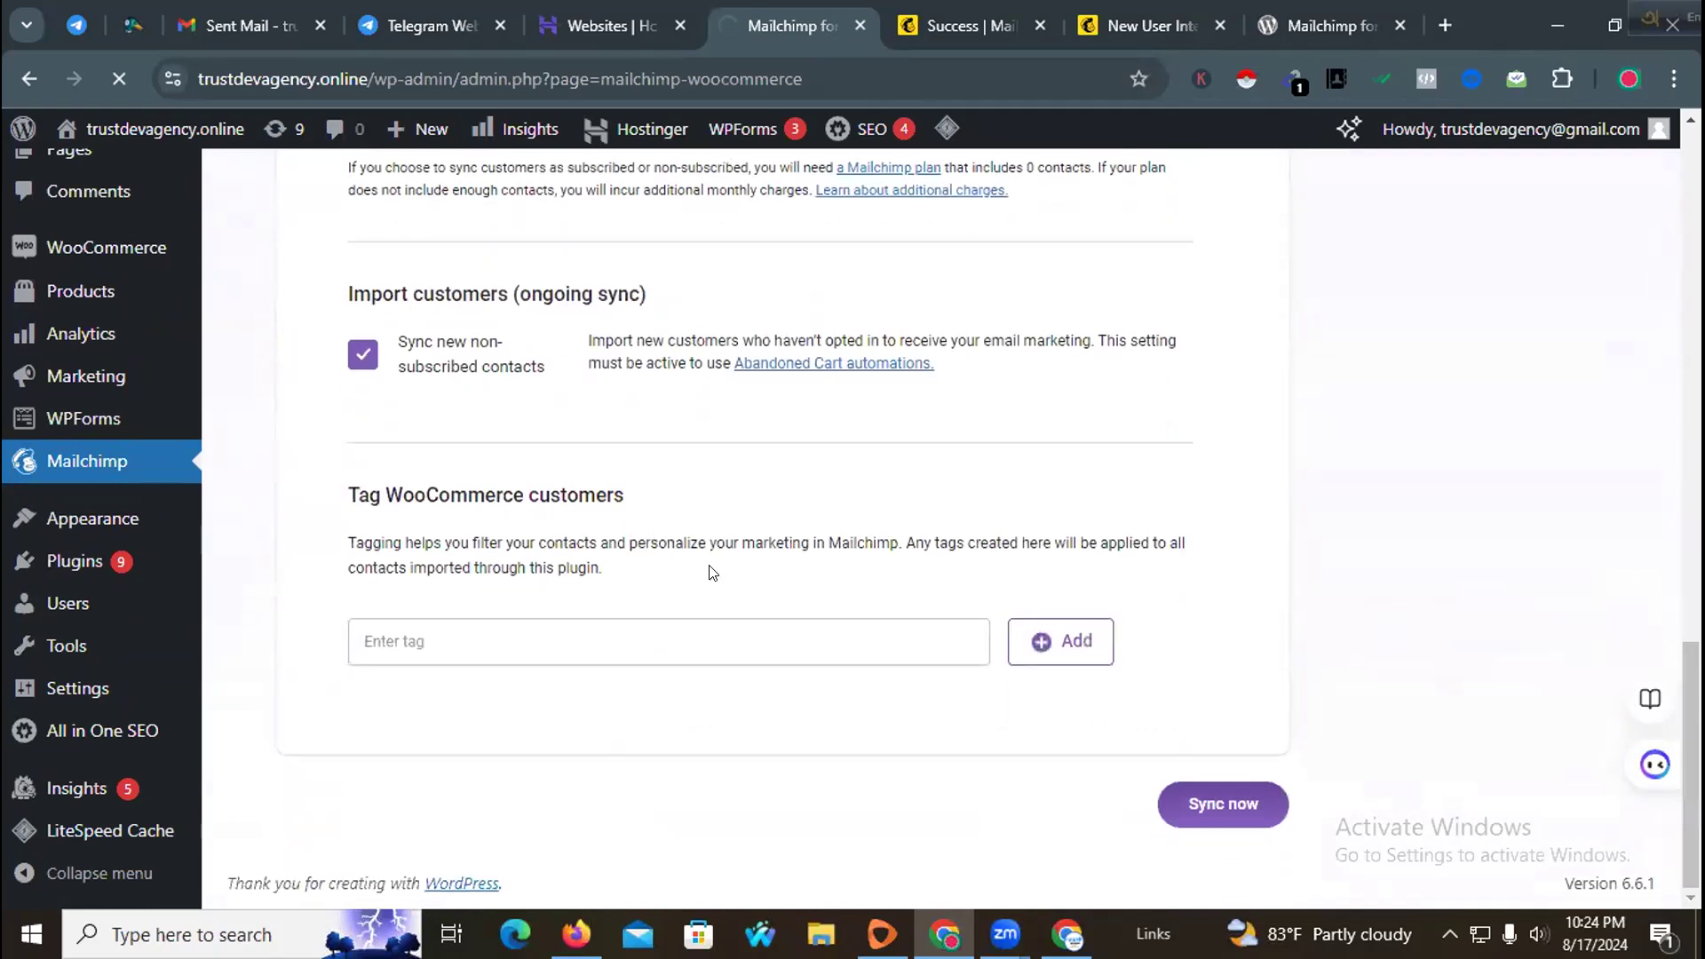
pyautogui.click(582, 628)
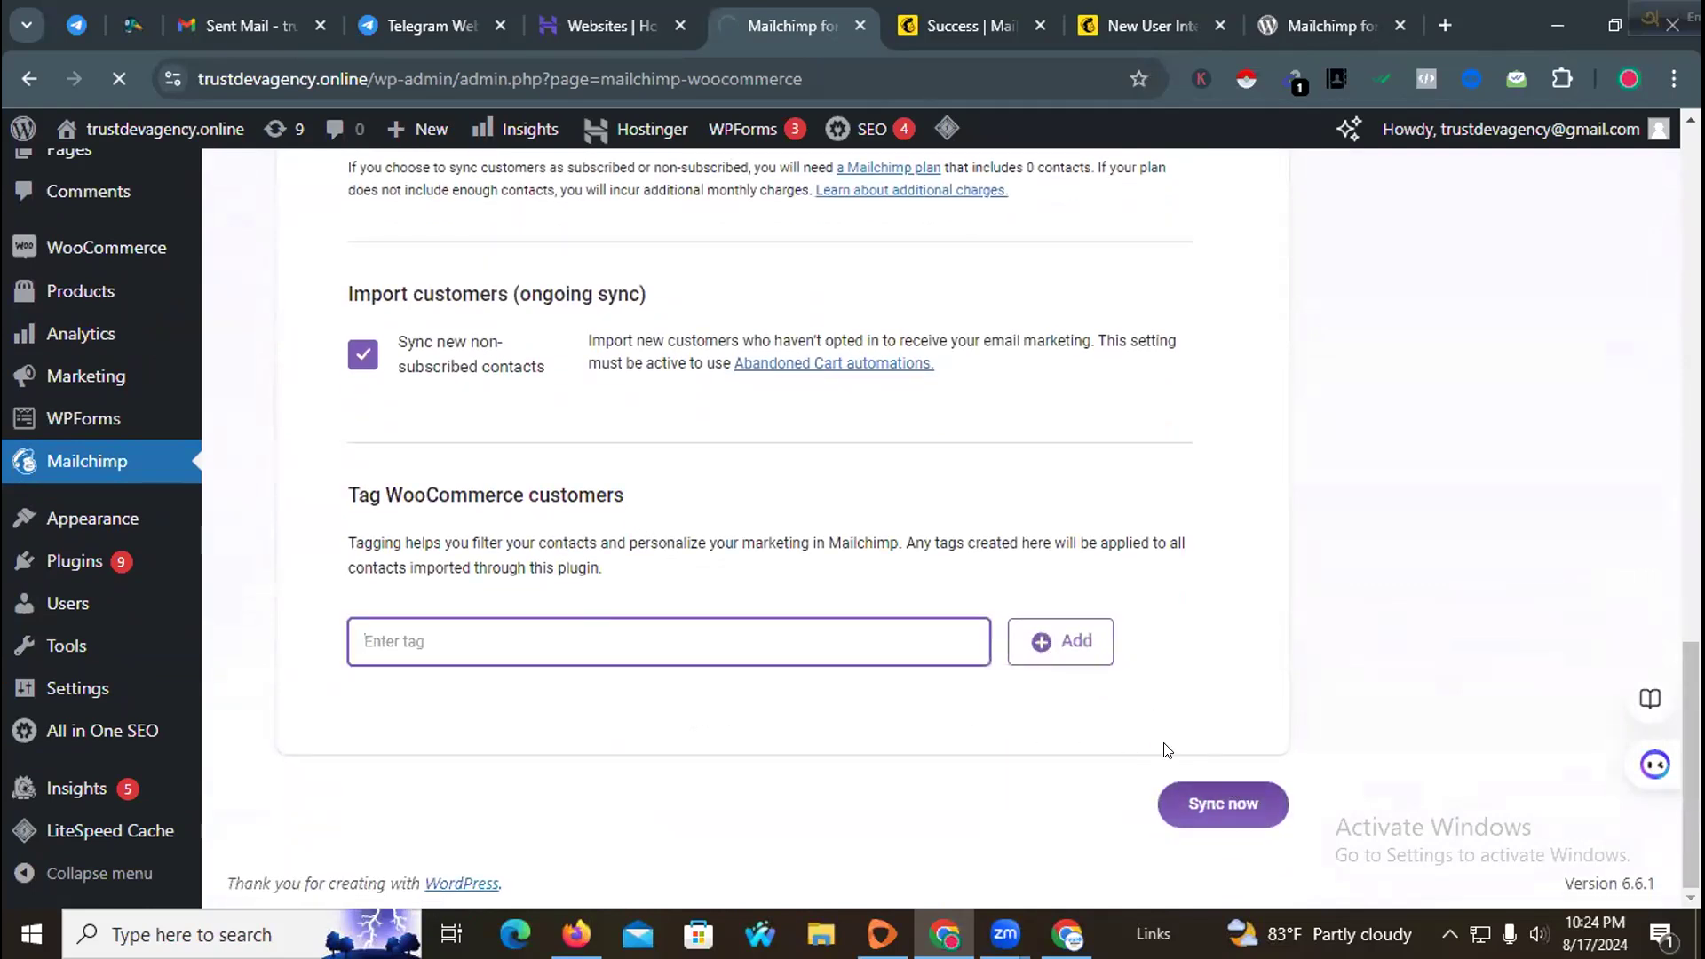
pyautogui.click(1230, 810)
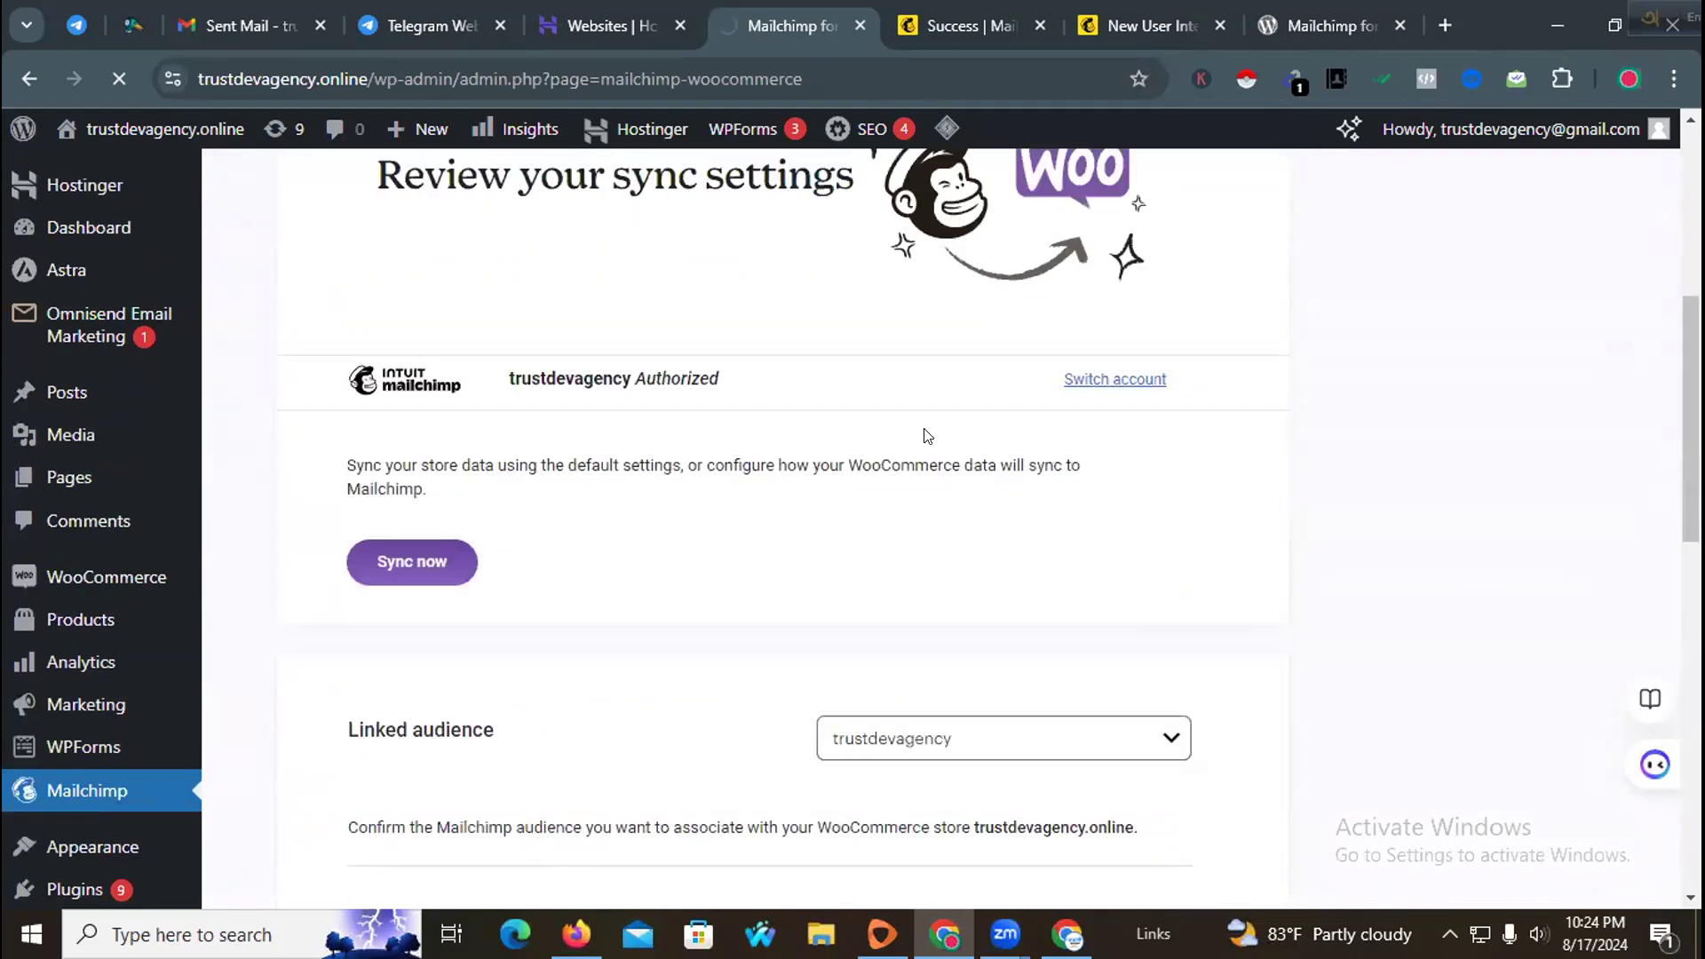
# Step: Open the Mailchimp account home tab and dismiss the promotional popup
pyautogui.click(1288, 27)
pyautogui.click(1069, 8)
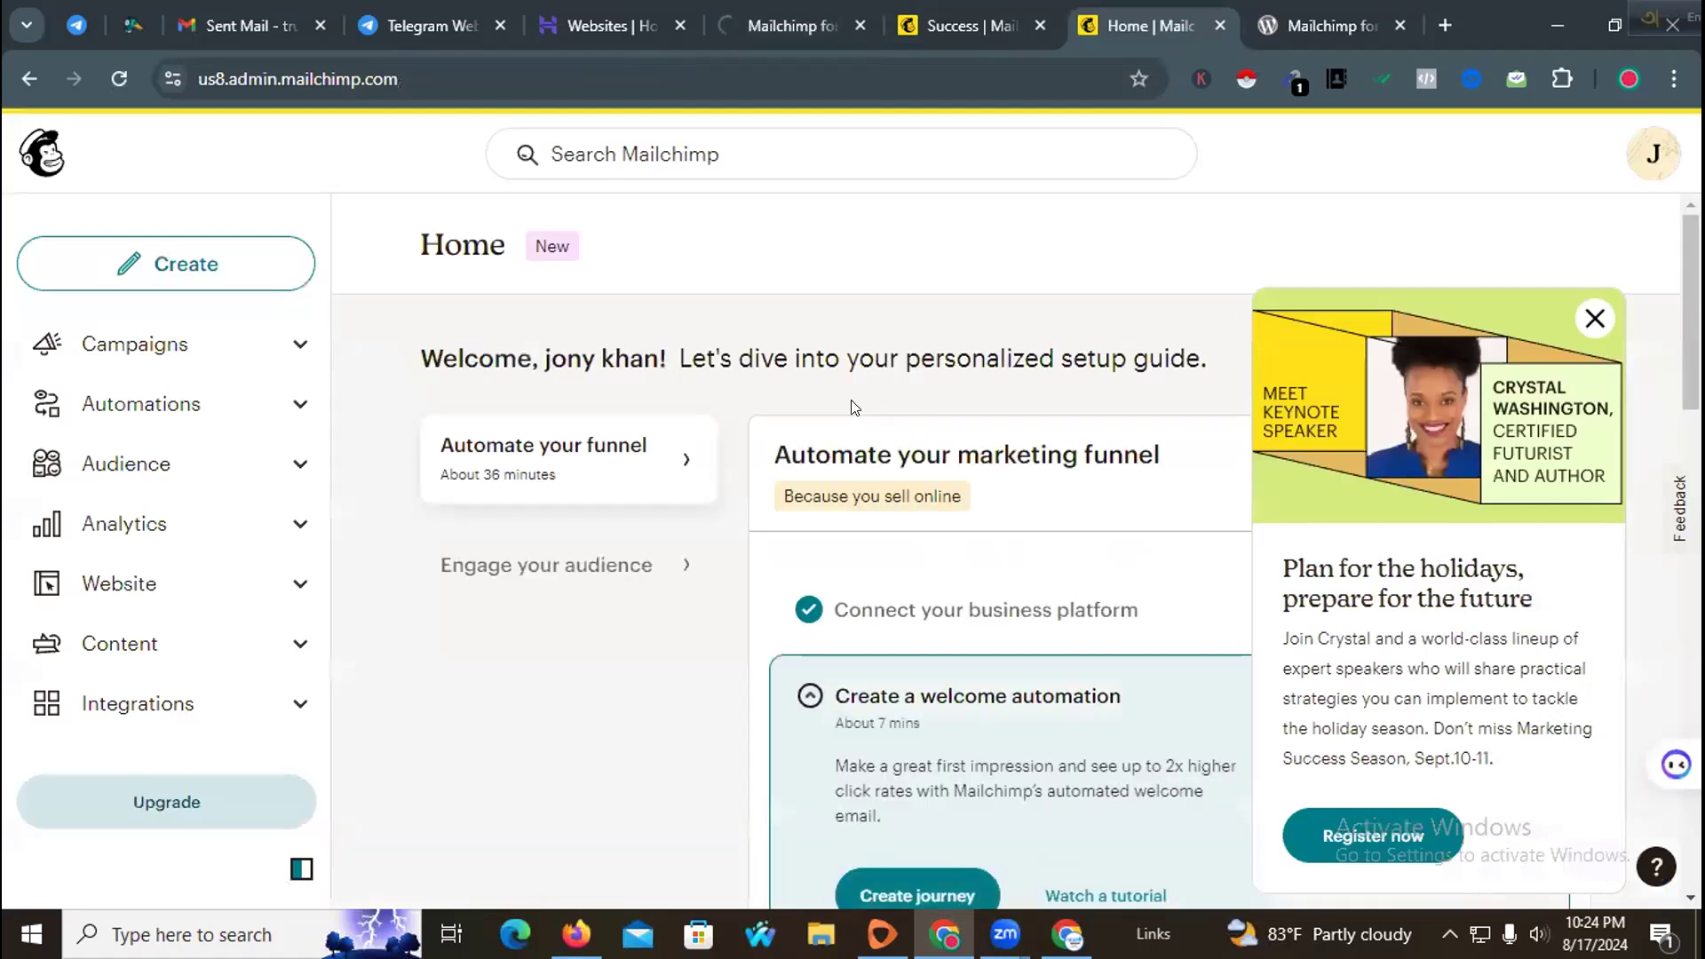
pyautogui.click(1654, 307)
pyautogui.scroll(-3, 1069, 435)
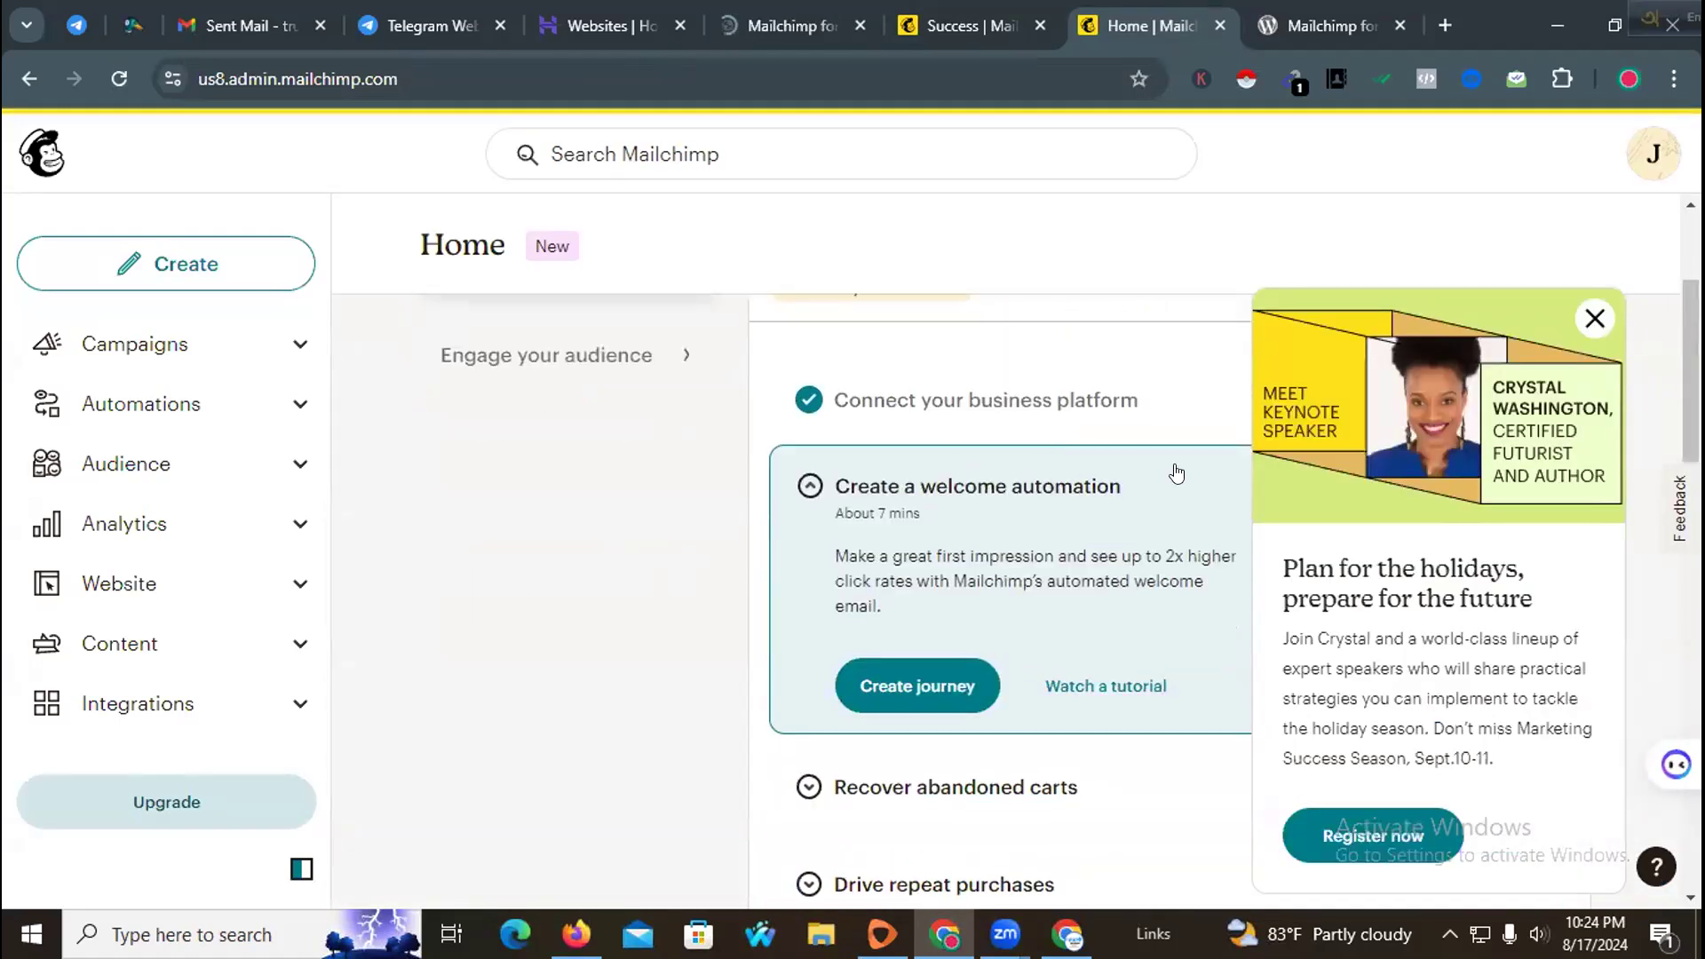
pyautogui.click(1595, 317)
pyautogui.scroll(5, 613, 579)
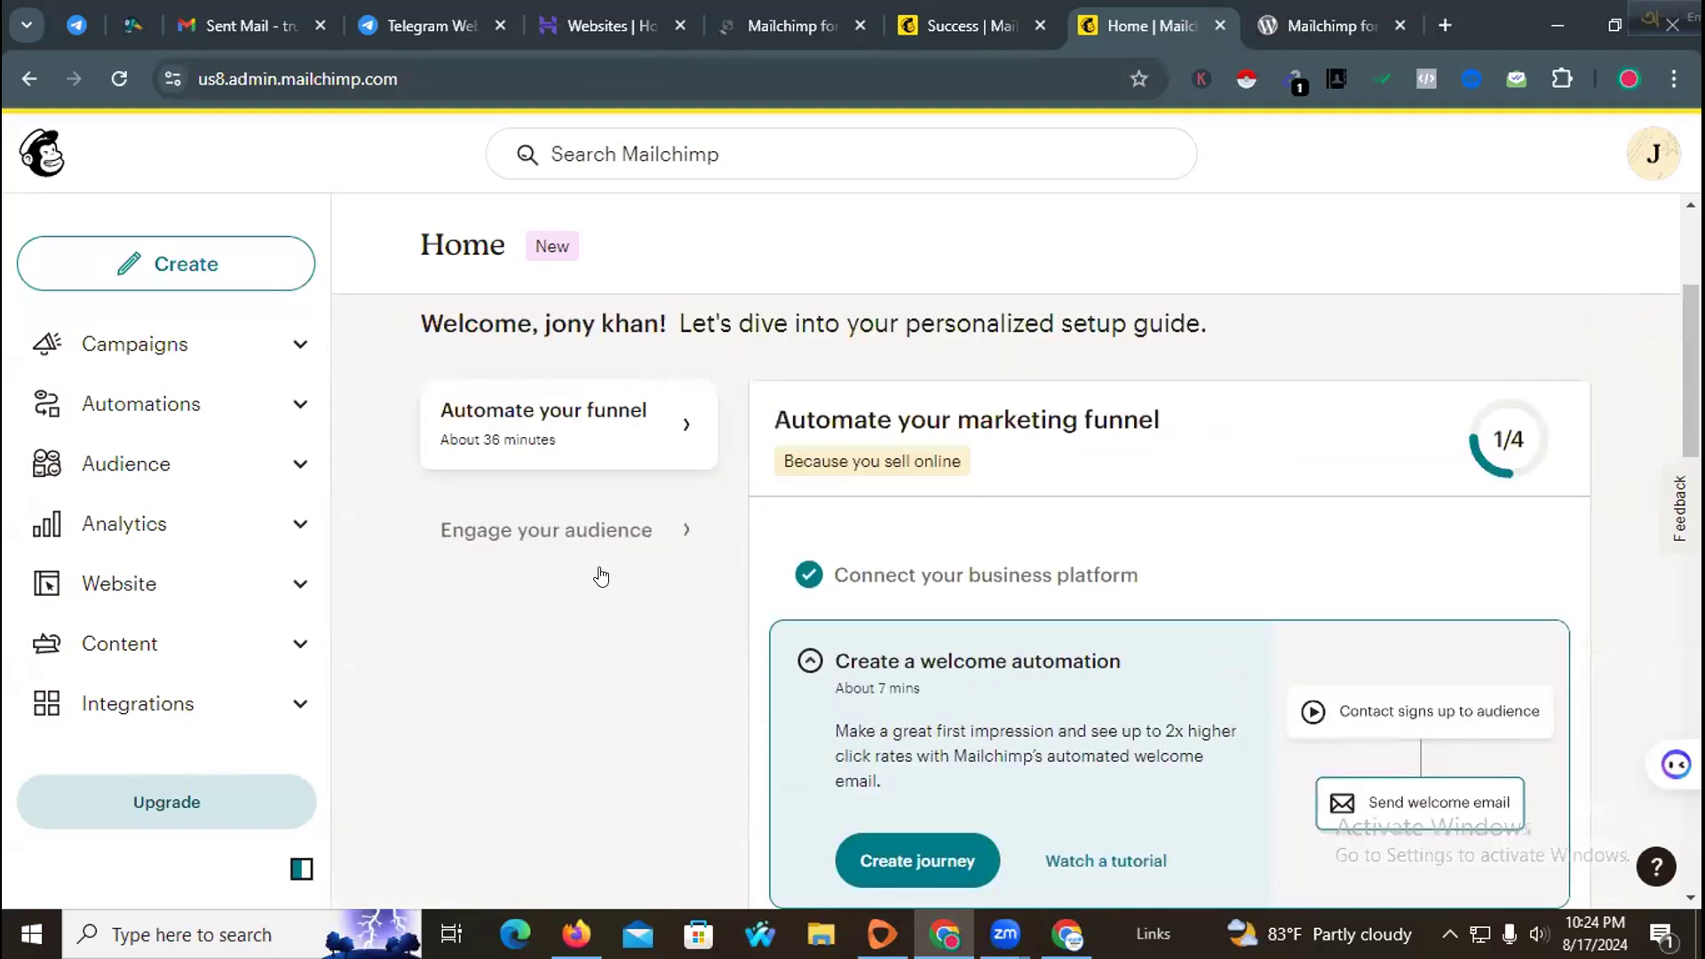
# Step: Open the Integrations discover page from the account home
pyautogui.scroll(-15, 700, 580)
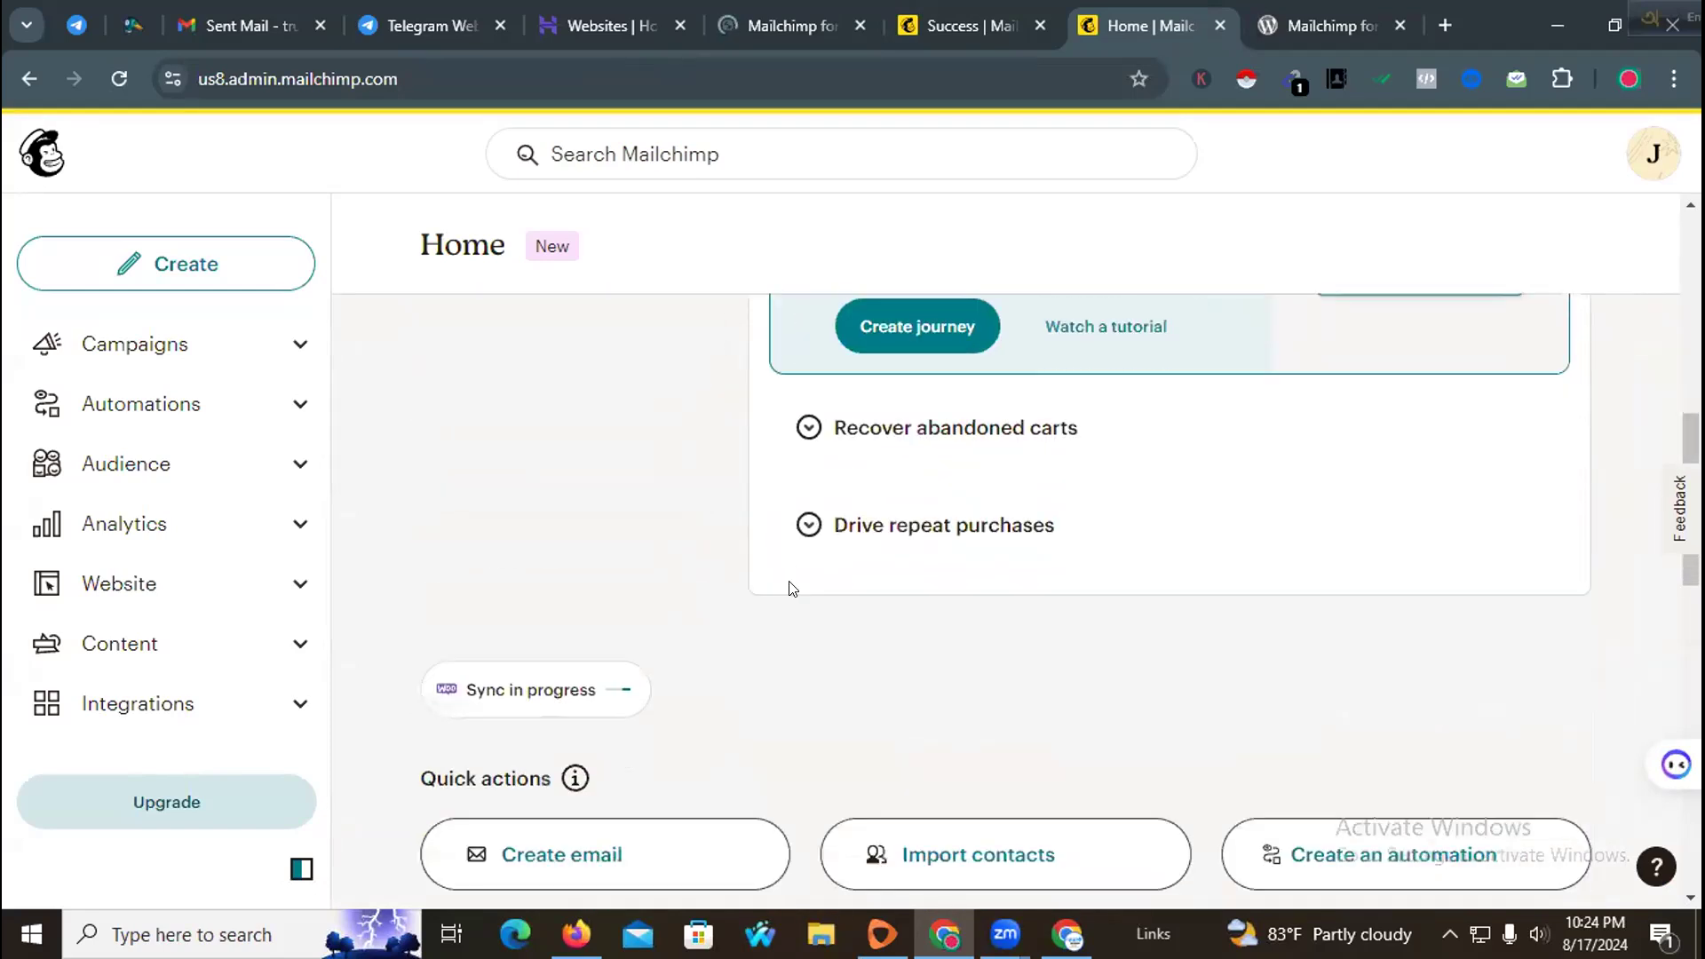
pyautogui.scroll(-2, 747, 590)
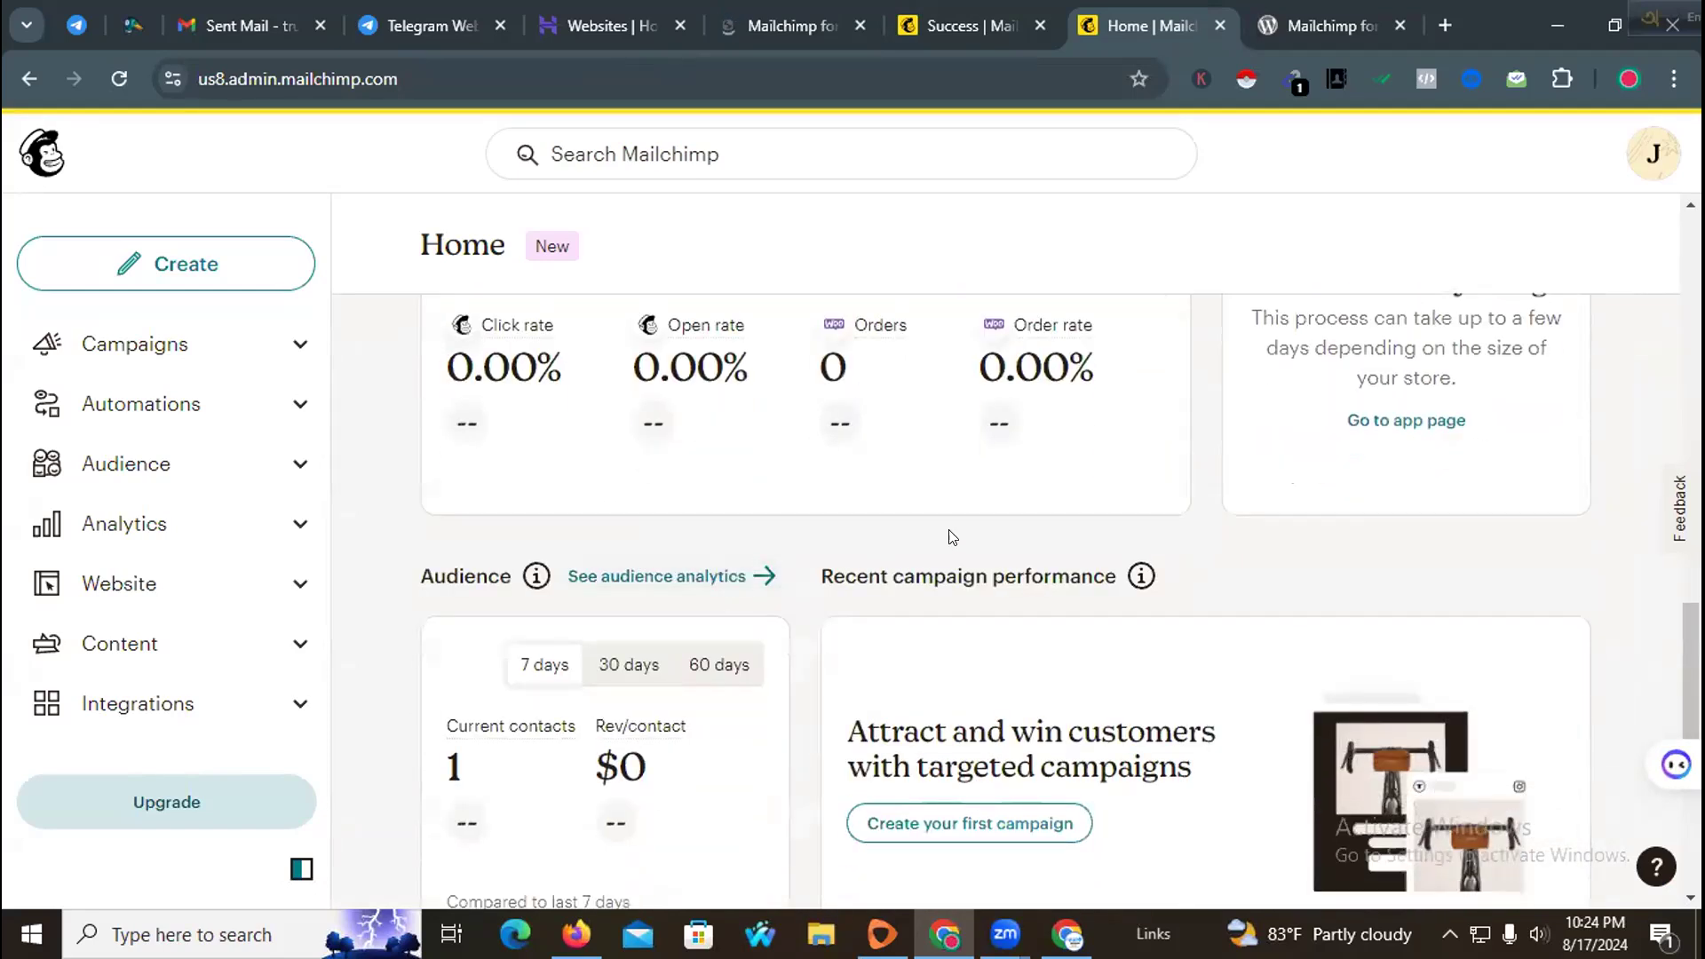
pyautogui.scroll(-3, 948, 536)
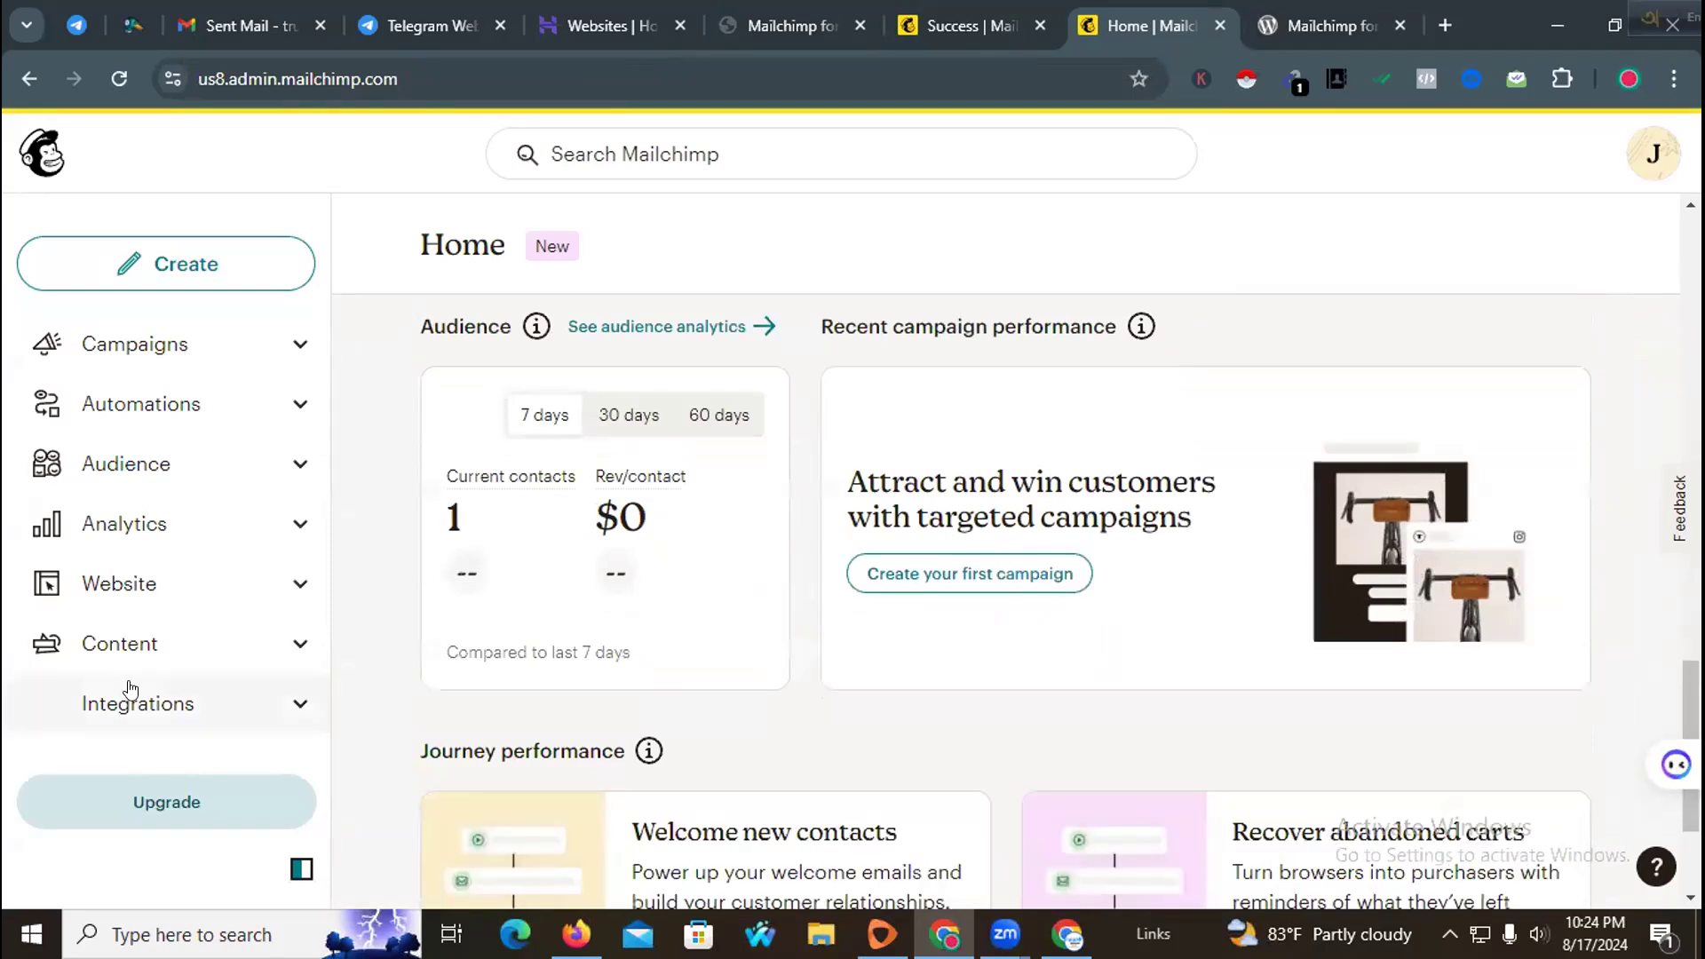
pyautogui.click(228, 693)
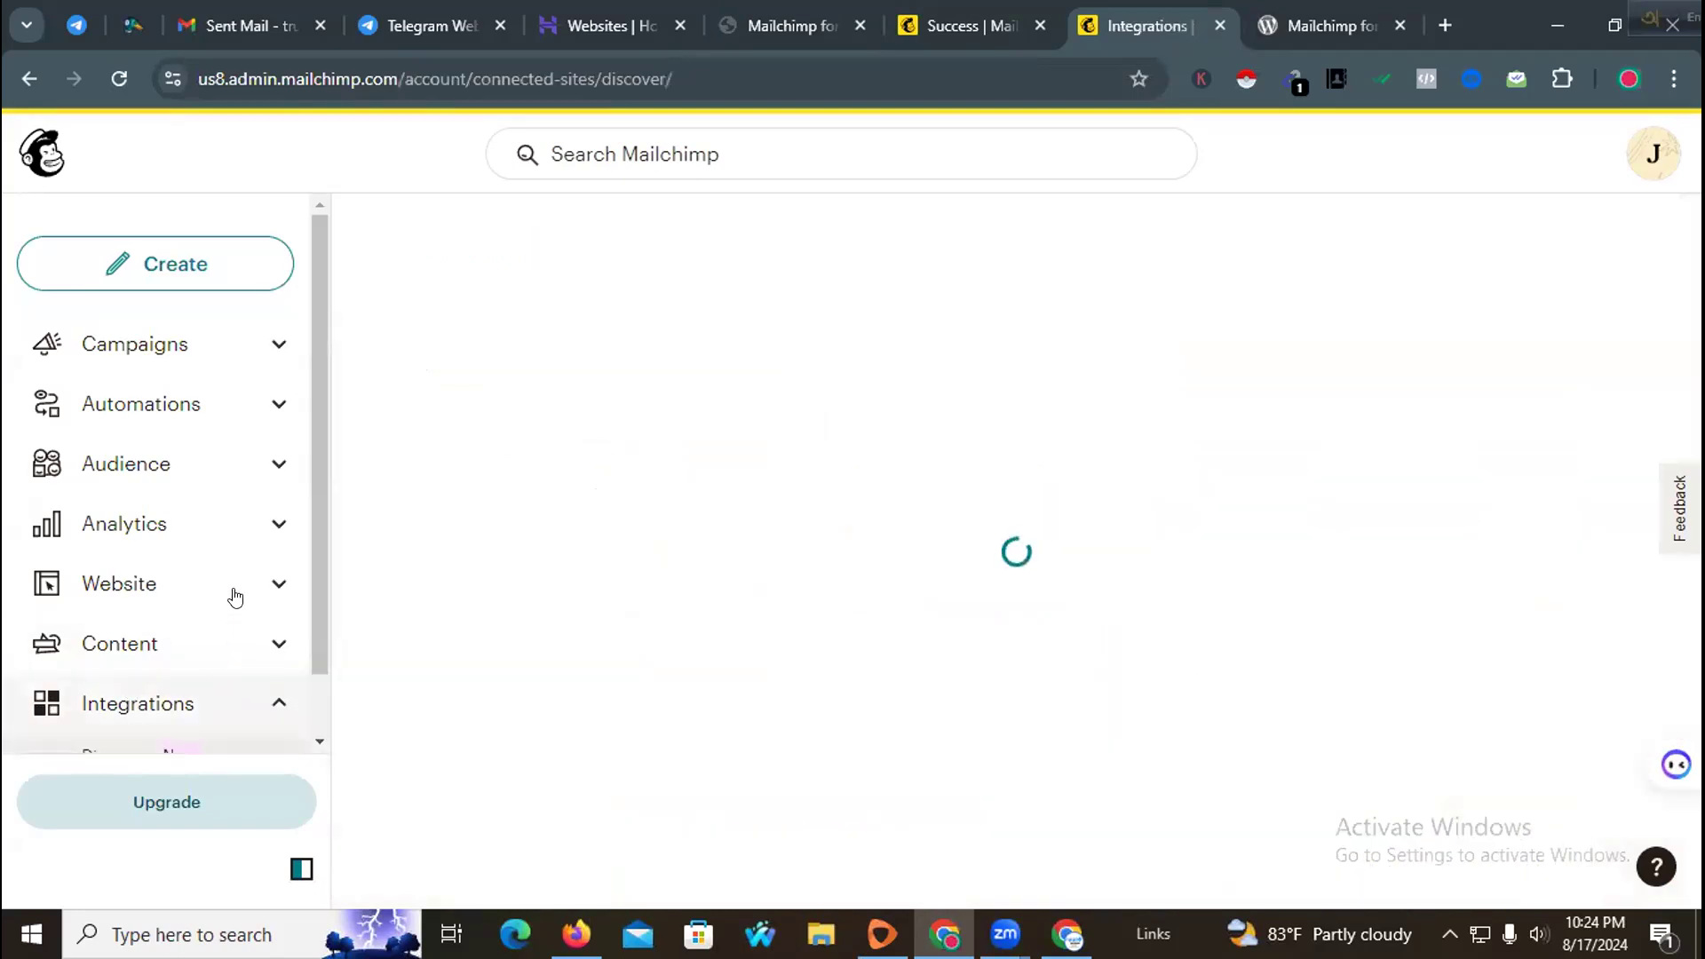
# Step: Examine the WooCommerce integration card in the integrations list
pyautogui.scroll(-5, 708, 536)
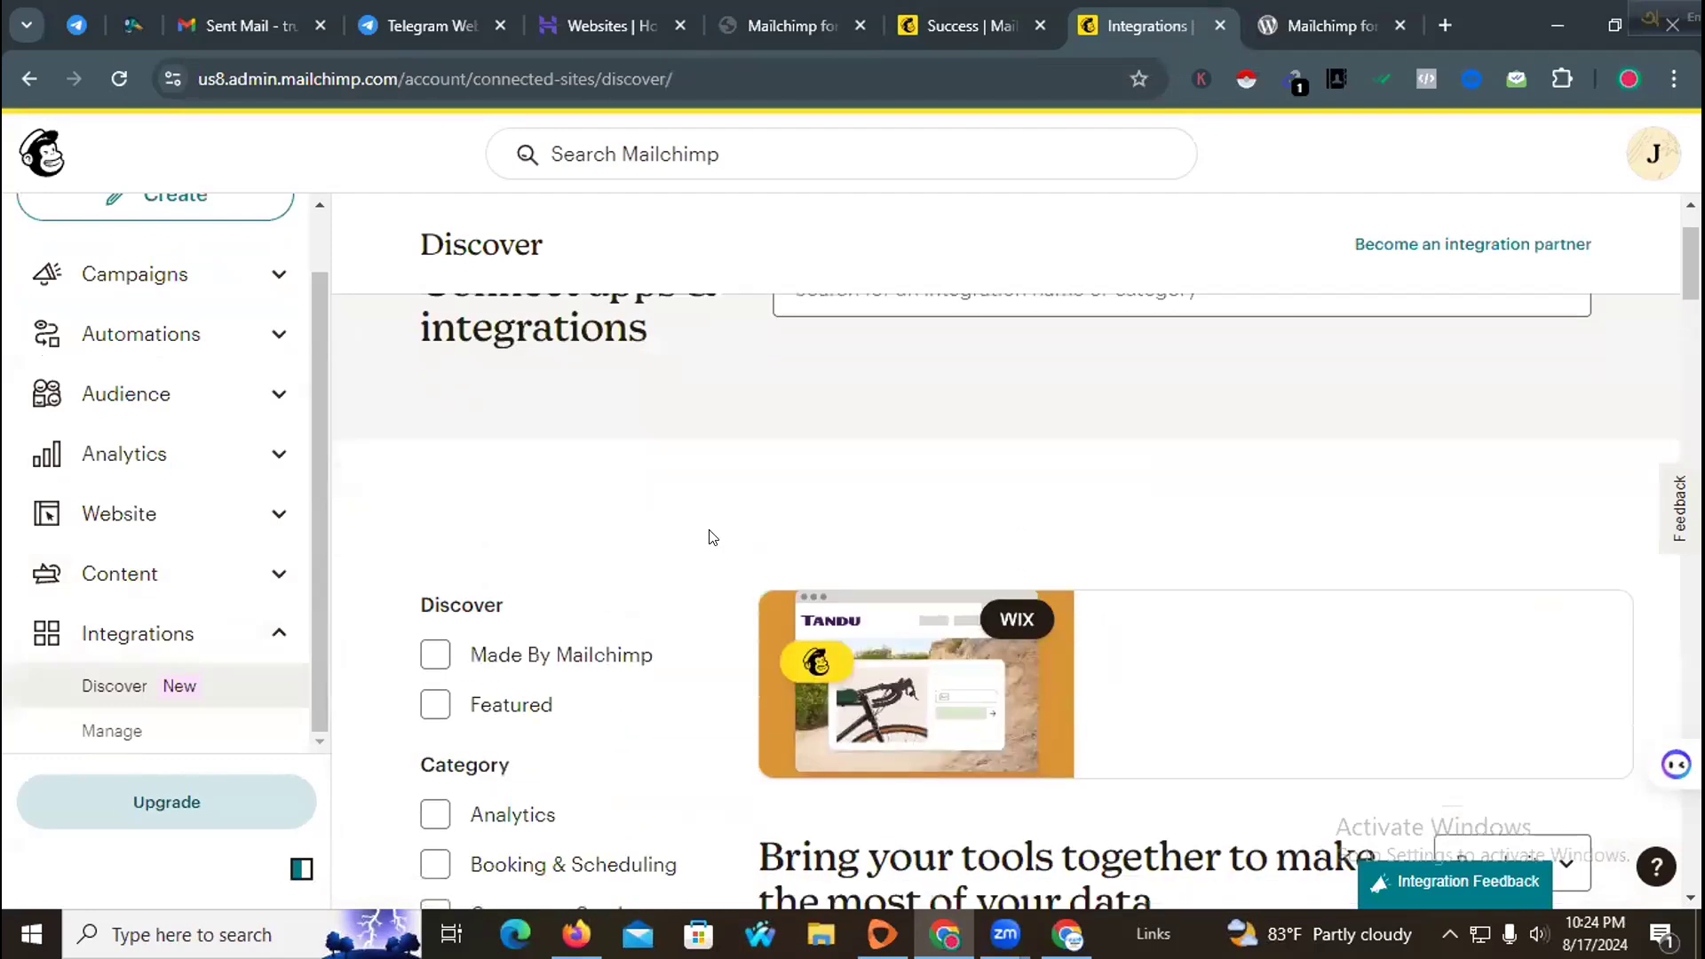
pyautogui.scroll(-6, 868, 556)
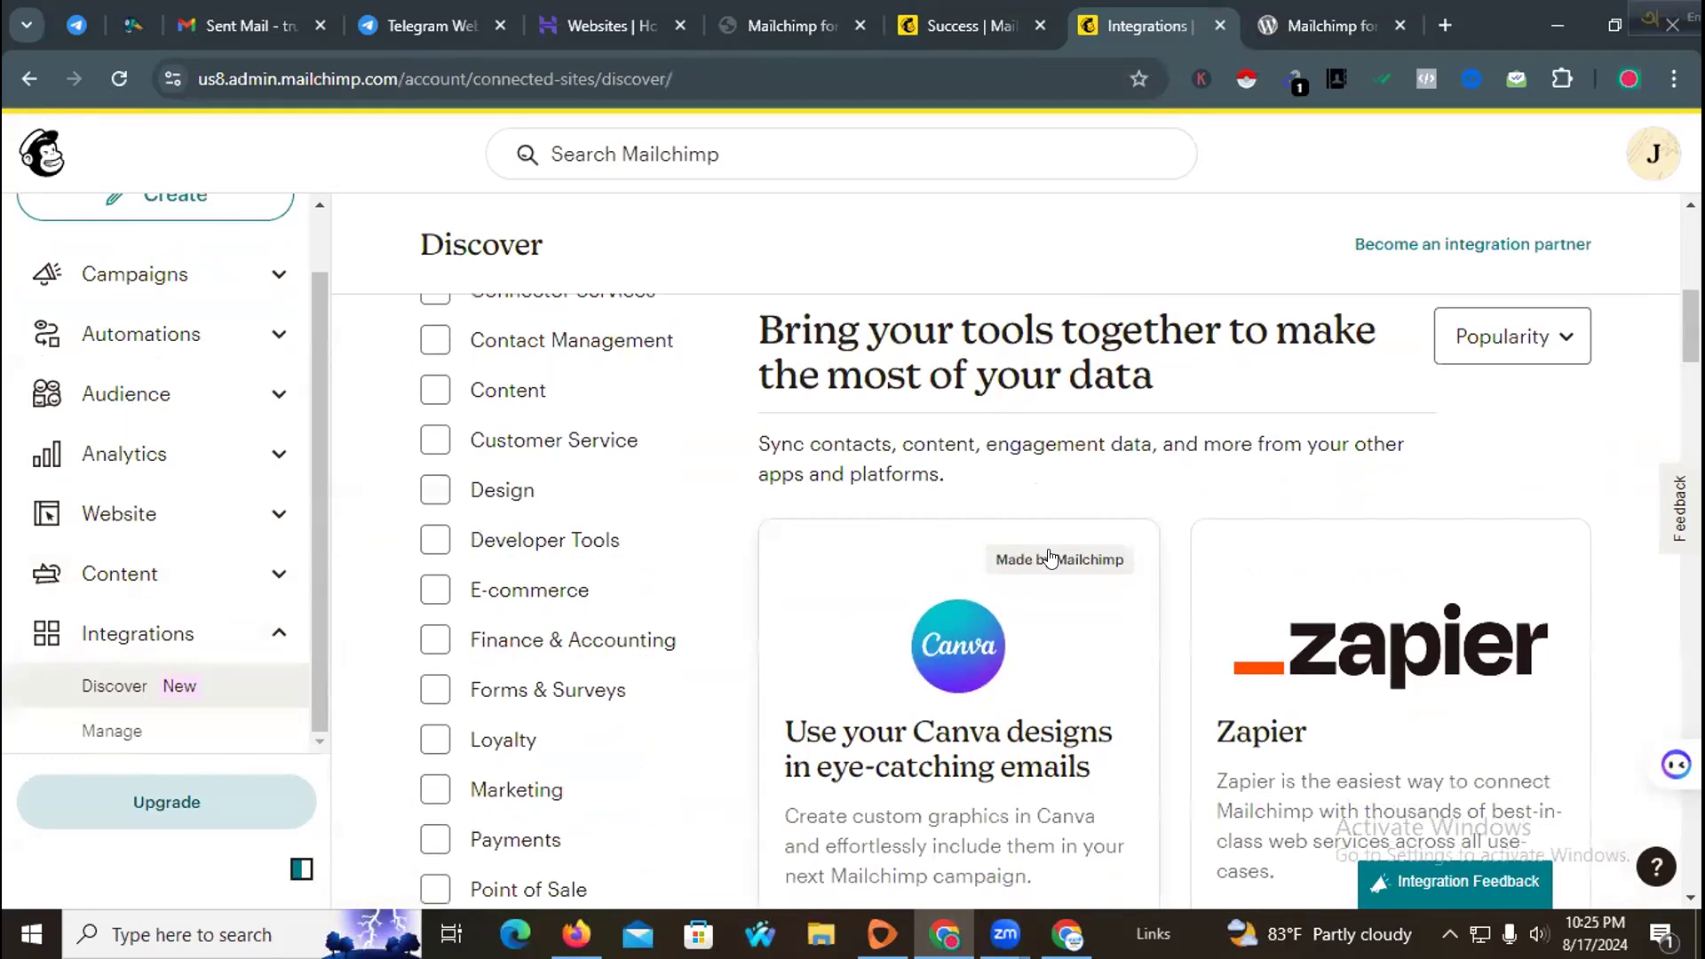
pyautogui.scroll(1, 930, 556)
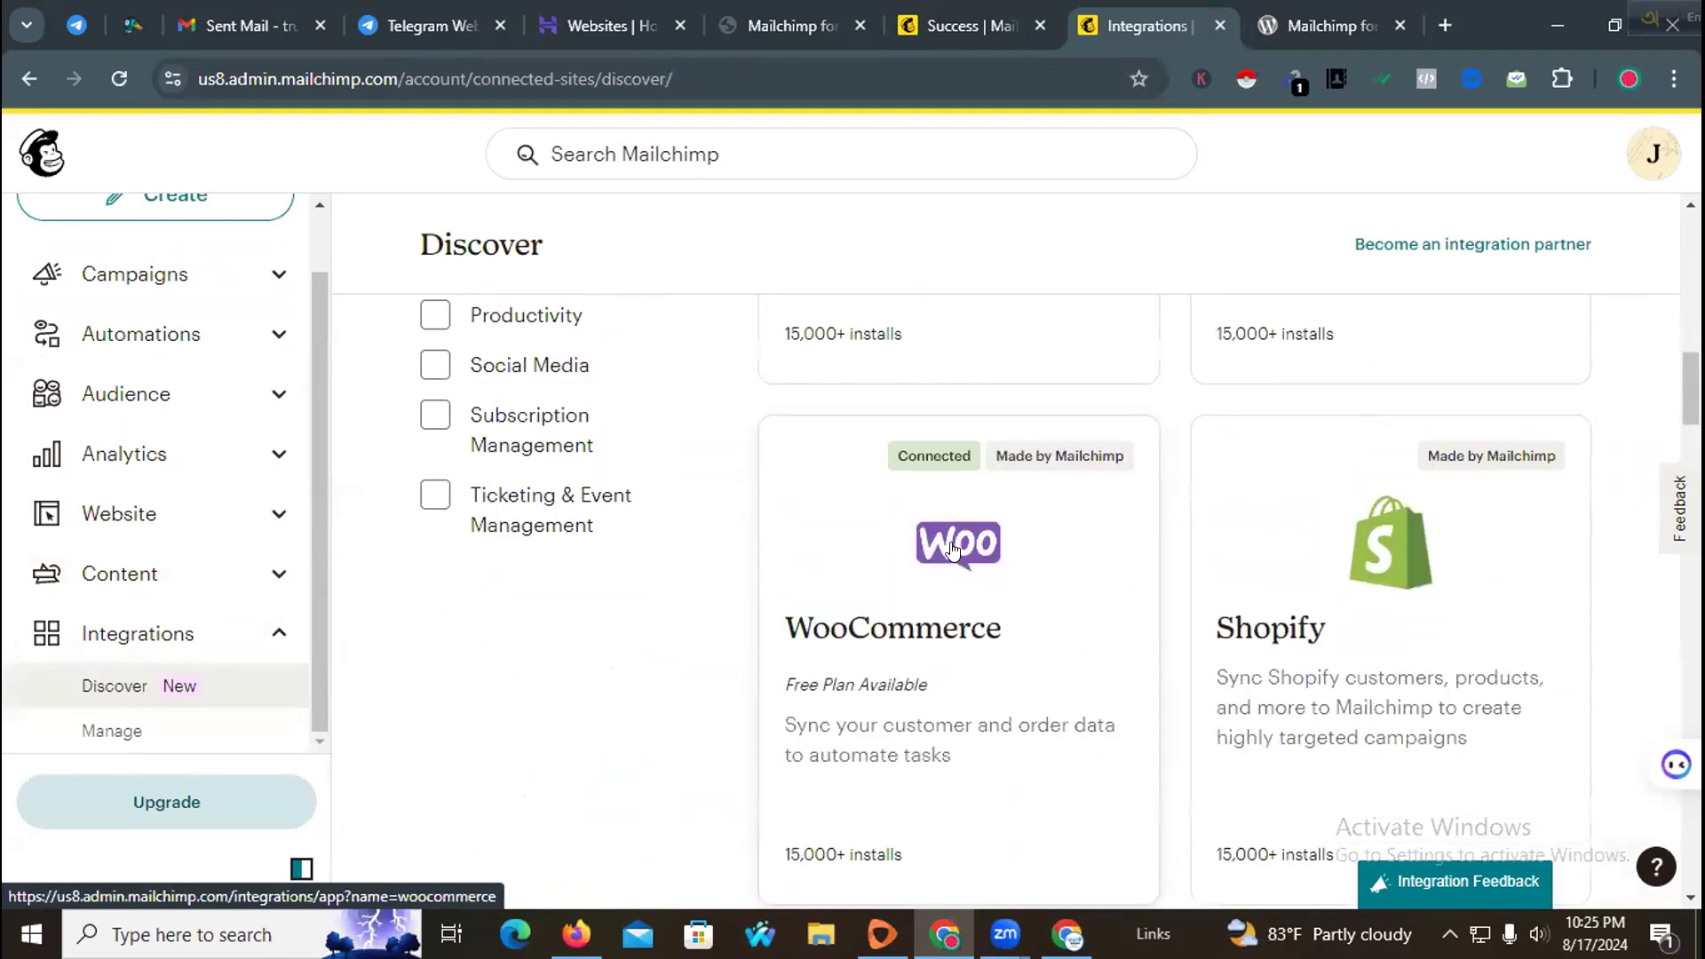
pyautogui.hotkey('ctrl', '+')
pyautogui.hotkey('ctrl', '+')
pyautogui.scroll(-5, 924, 552)
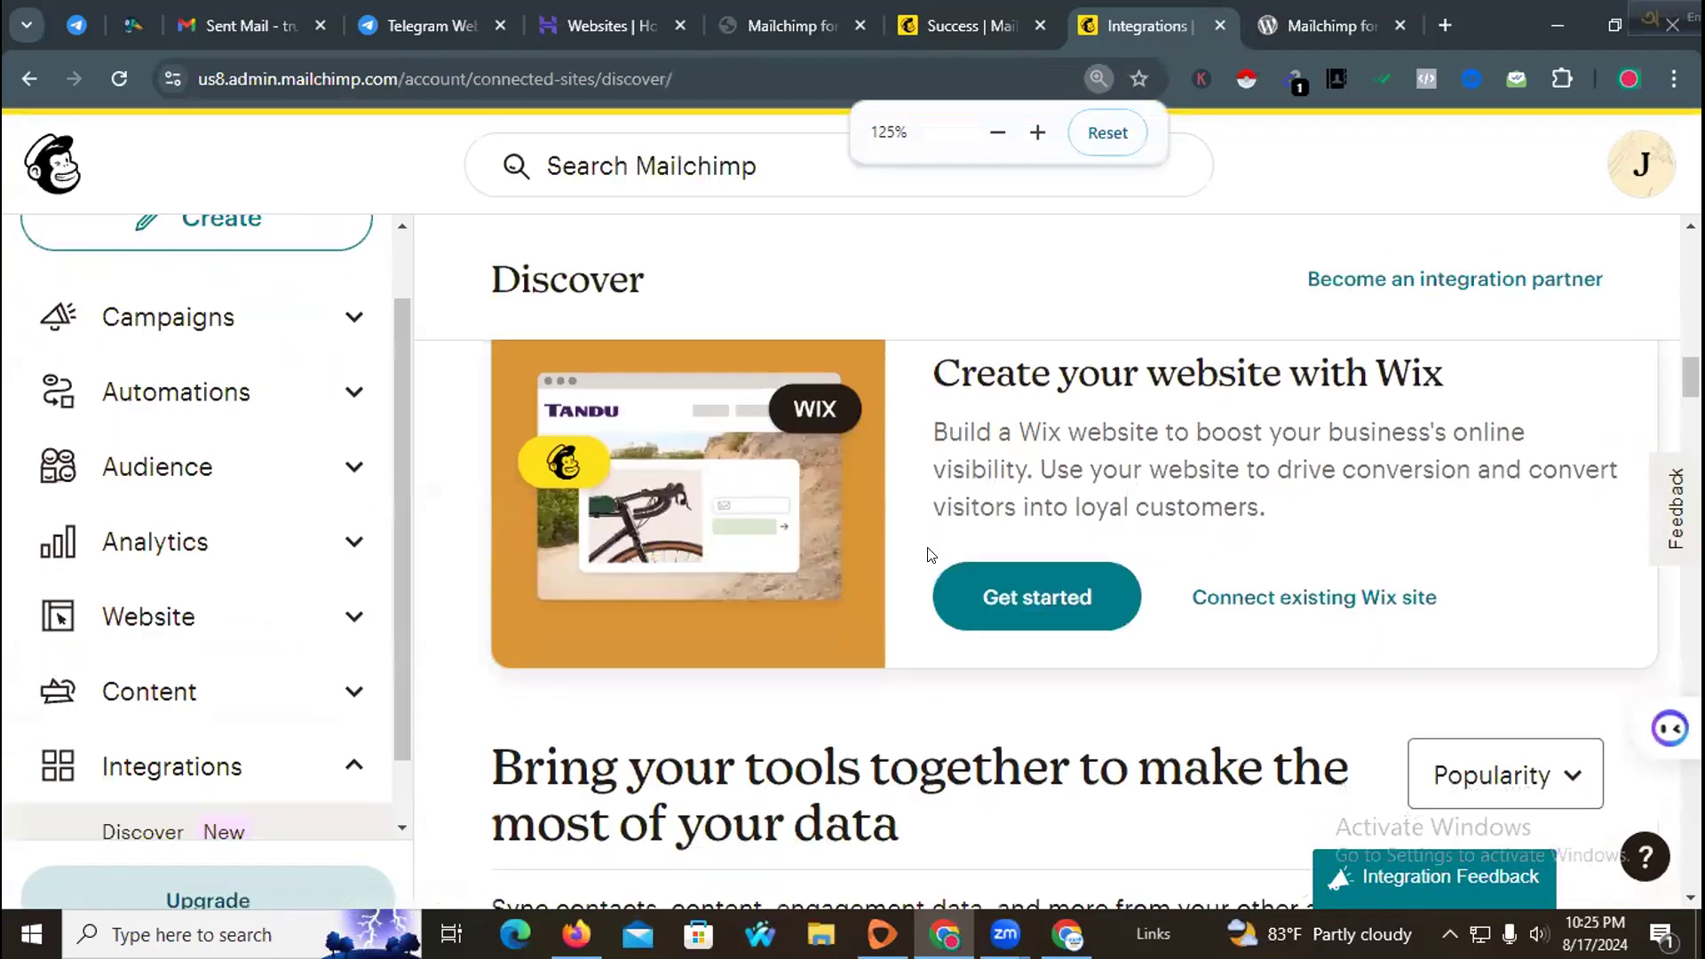
pyautogui.scroll(-7, 922, 548)
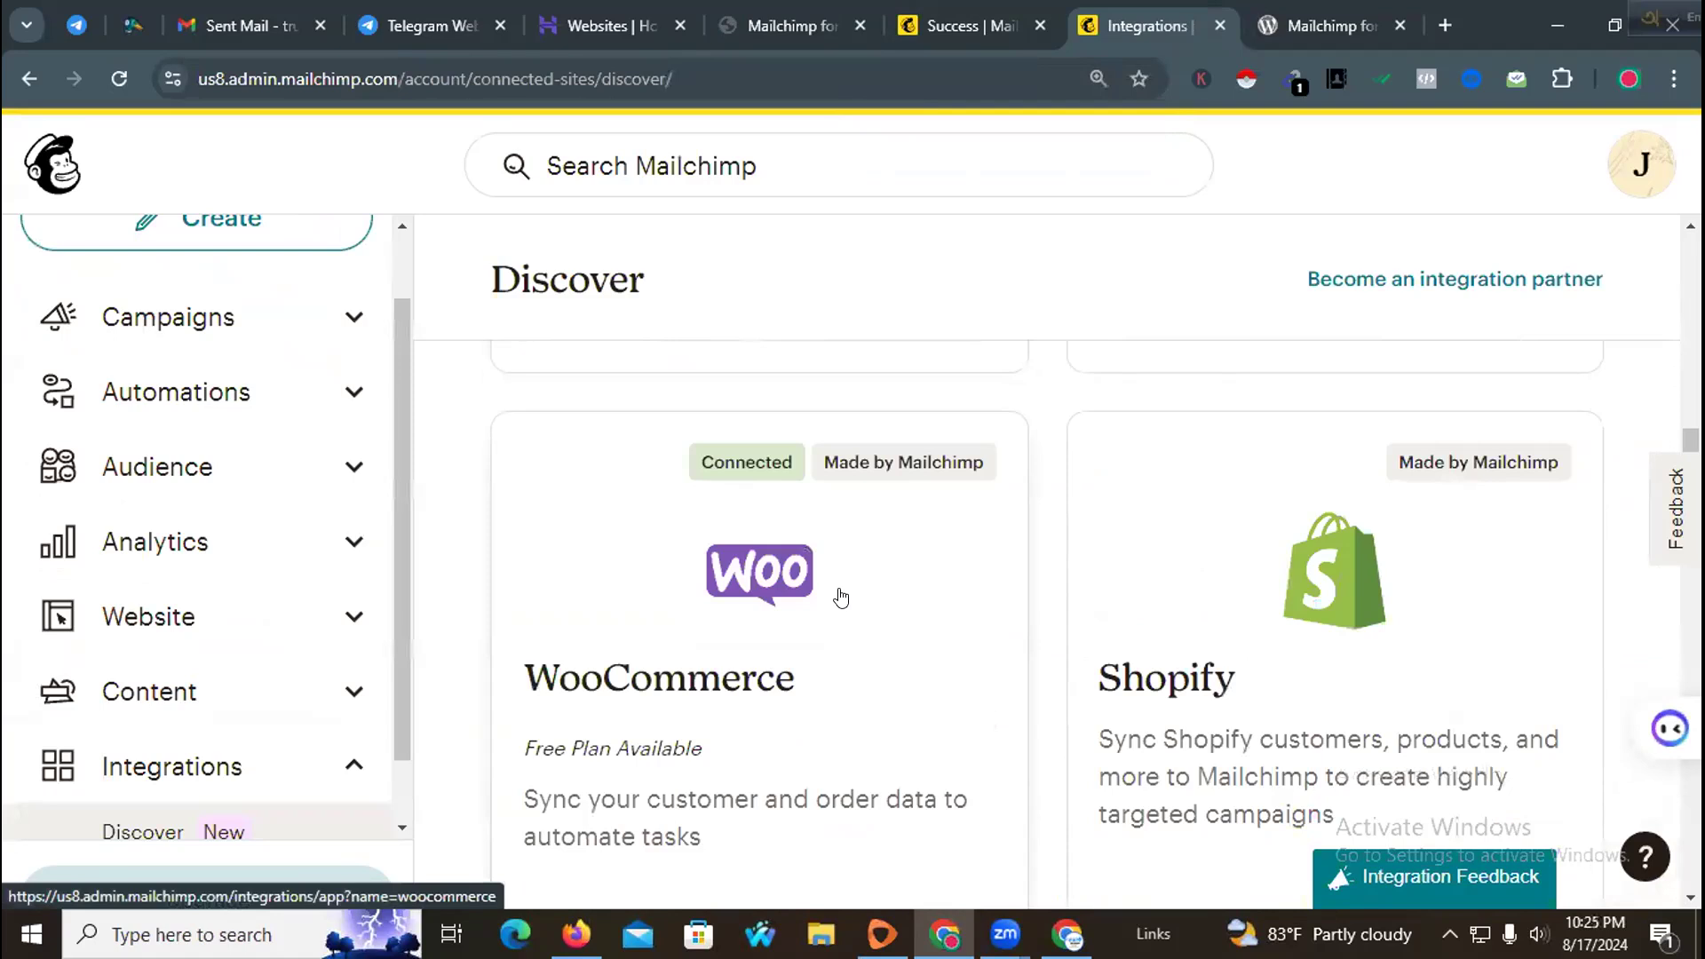
pyautogui.scroll(-1, 842, 597)
pyautogui.scroll(1, 842, 597)
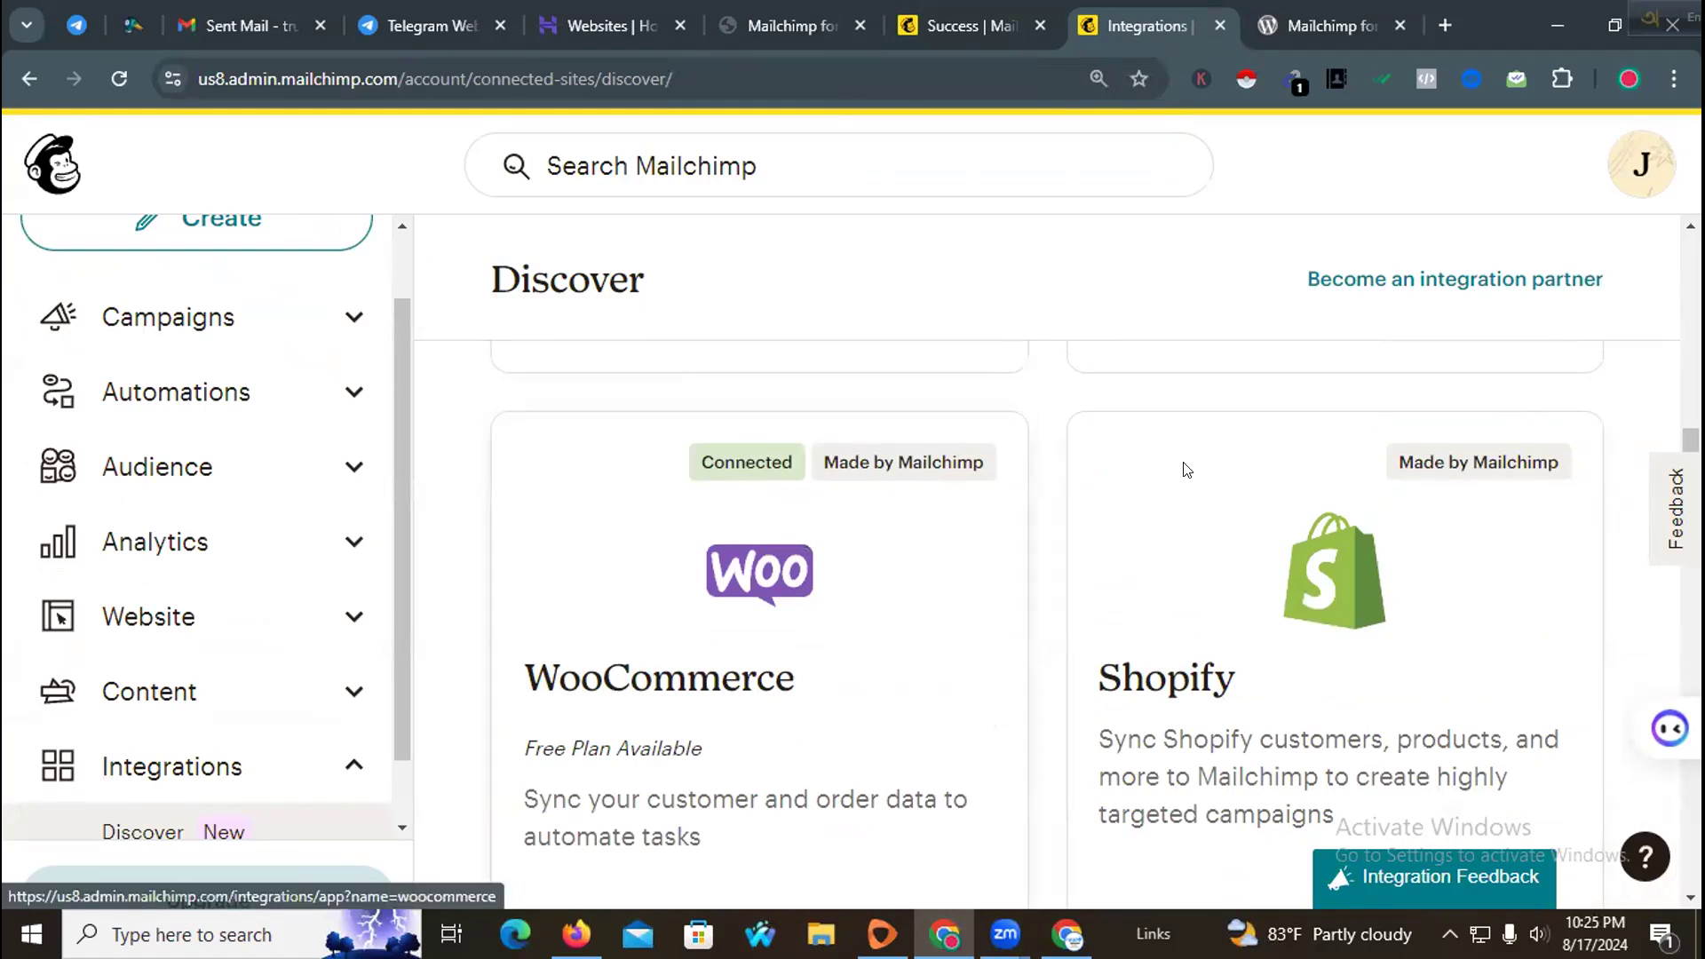
pyautogui.hotkey('ctrl', '-')
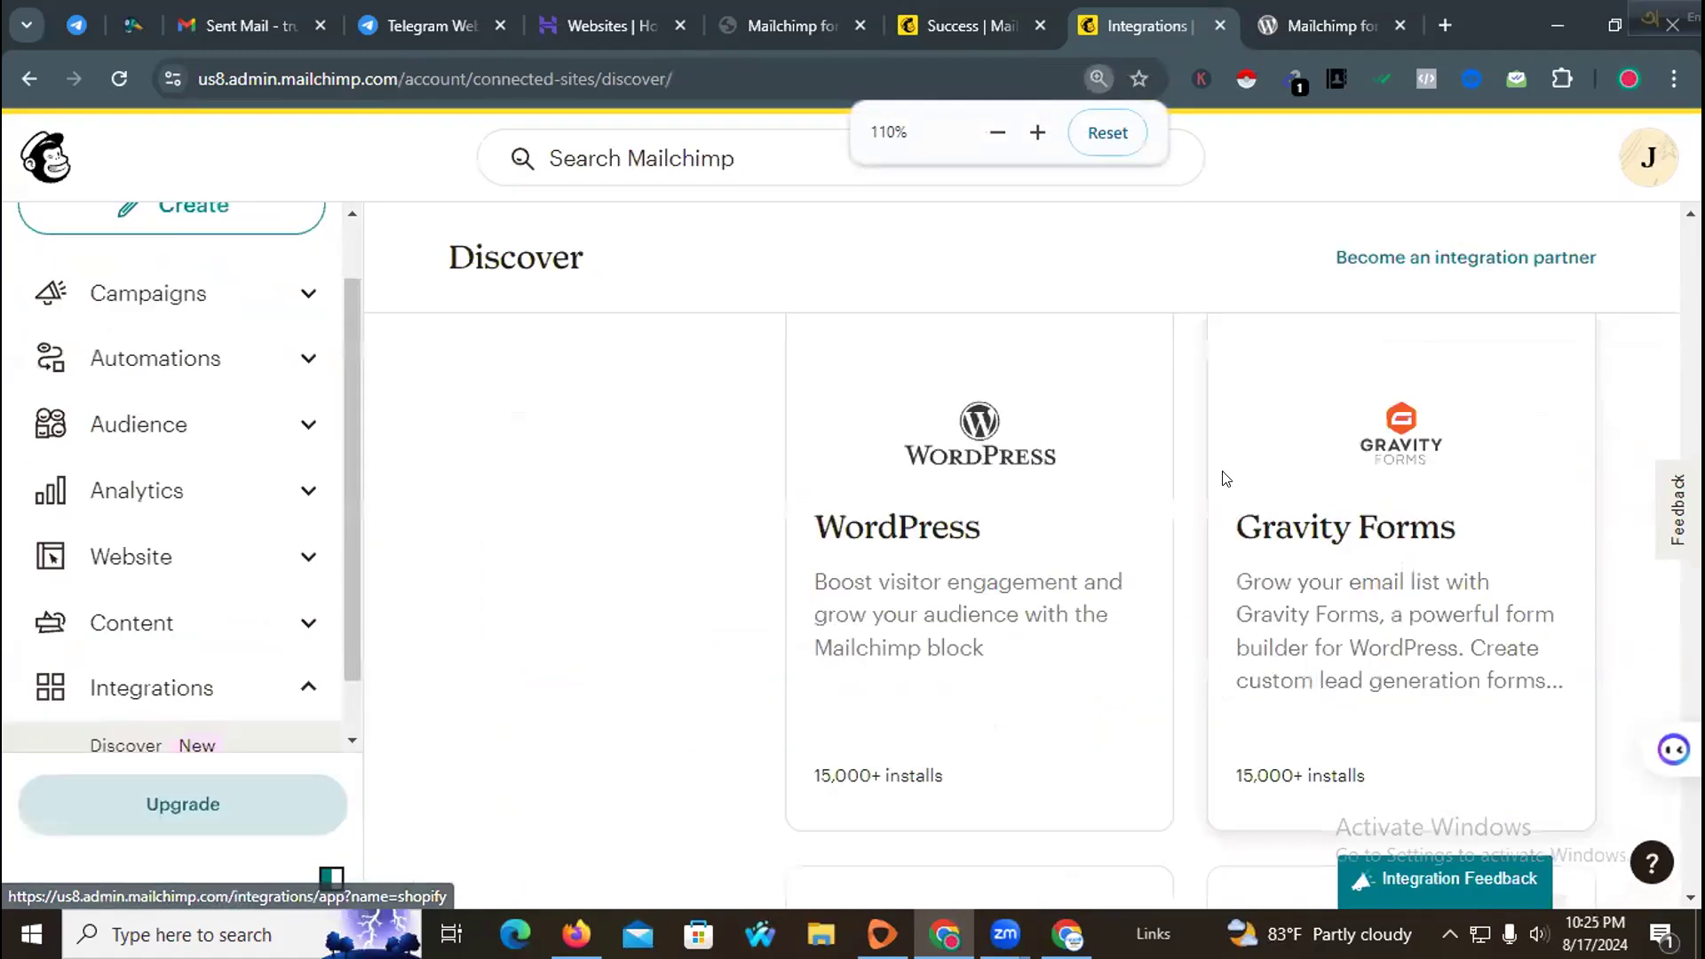
pyautogui.scroll(12, 1166, 493)
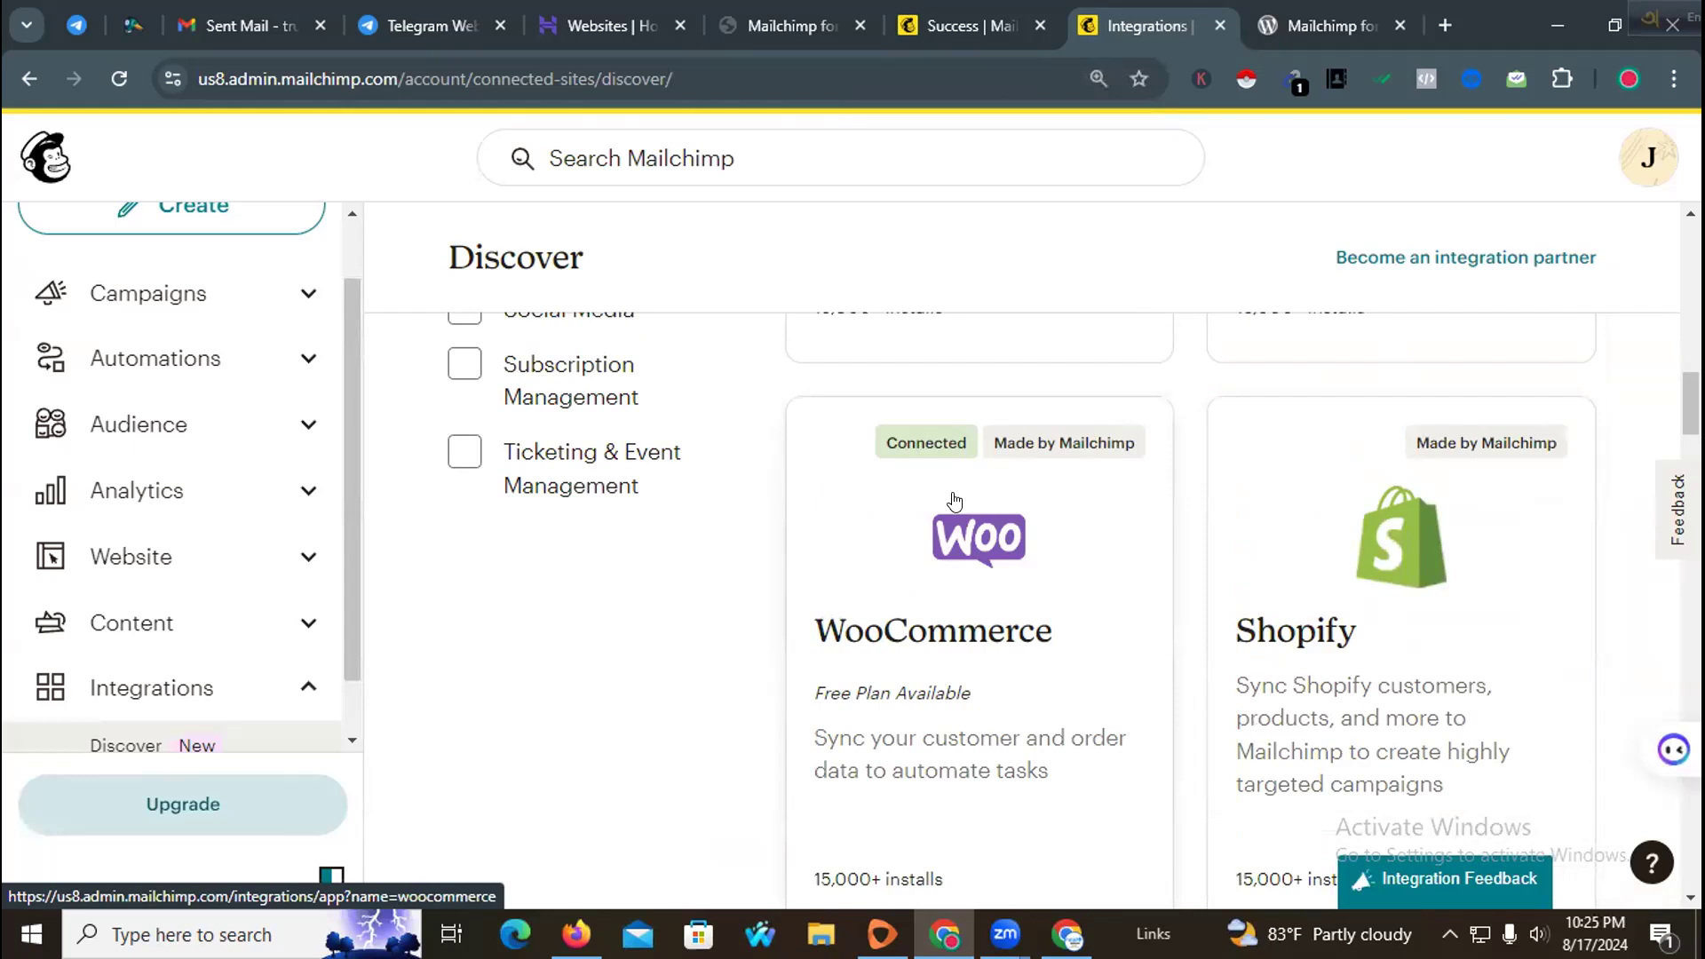
pyautogui.scroll(-6, 953, 512)
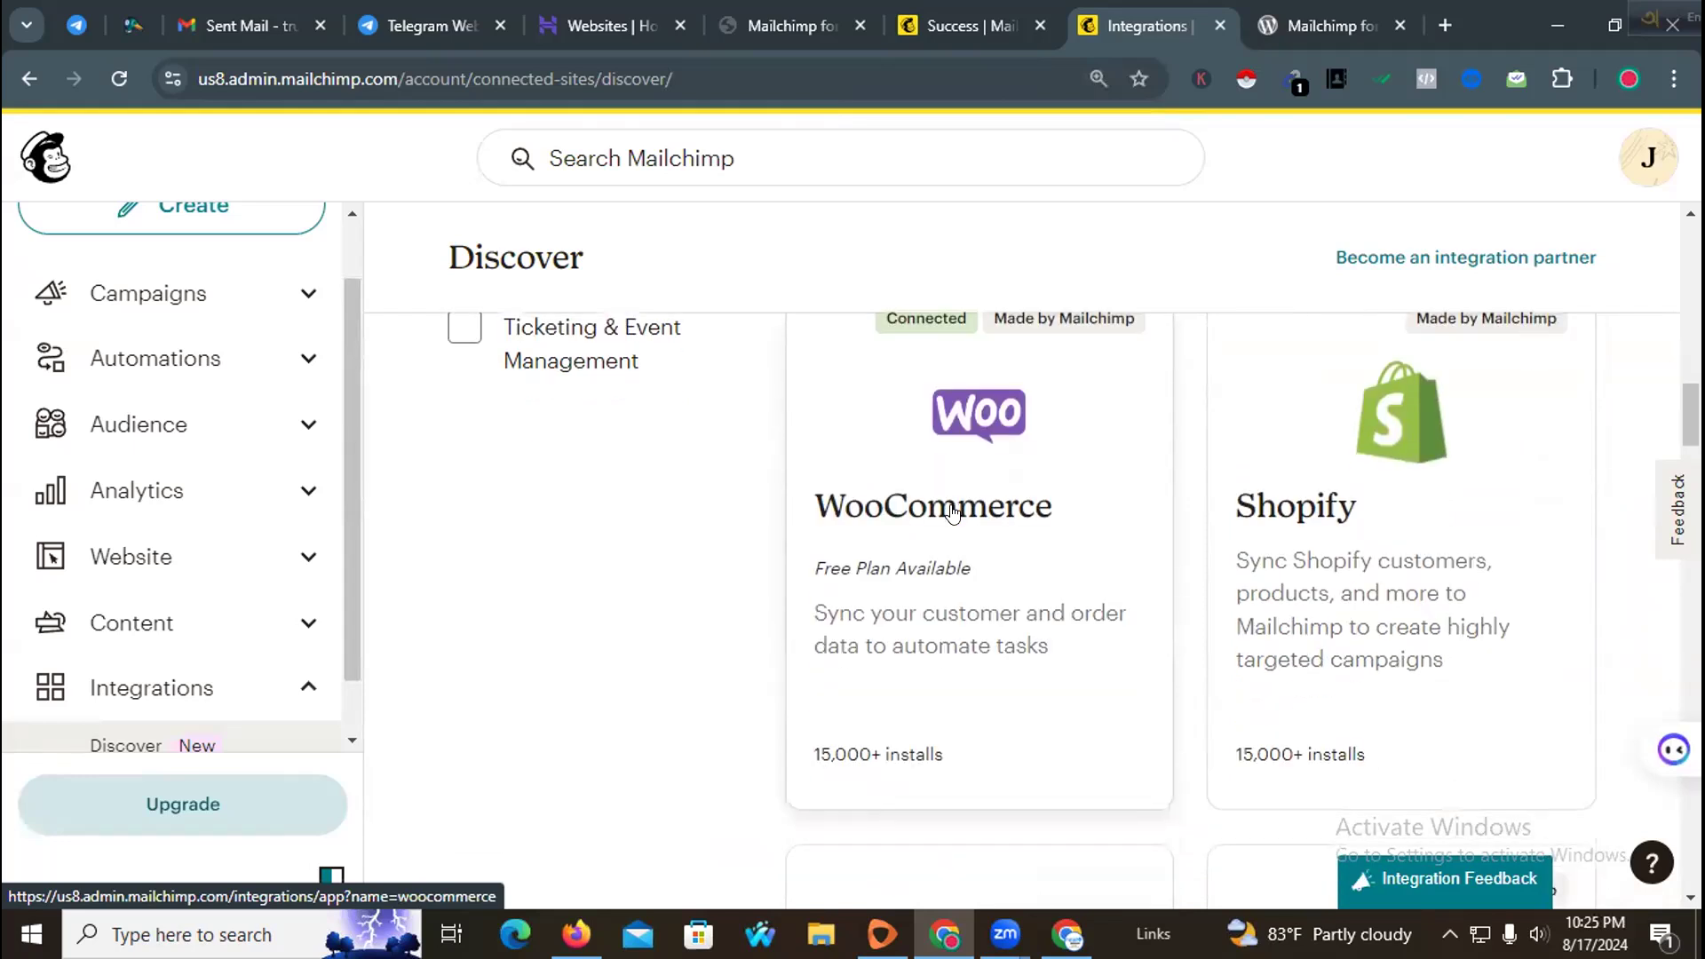
pyautogui.scroll(5, 953, 512)
pyautogui.scroll(5, 953, 512)
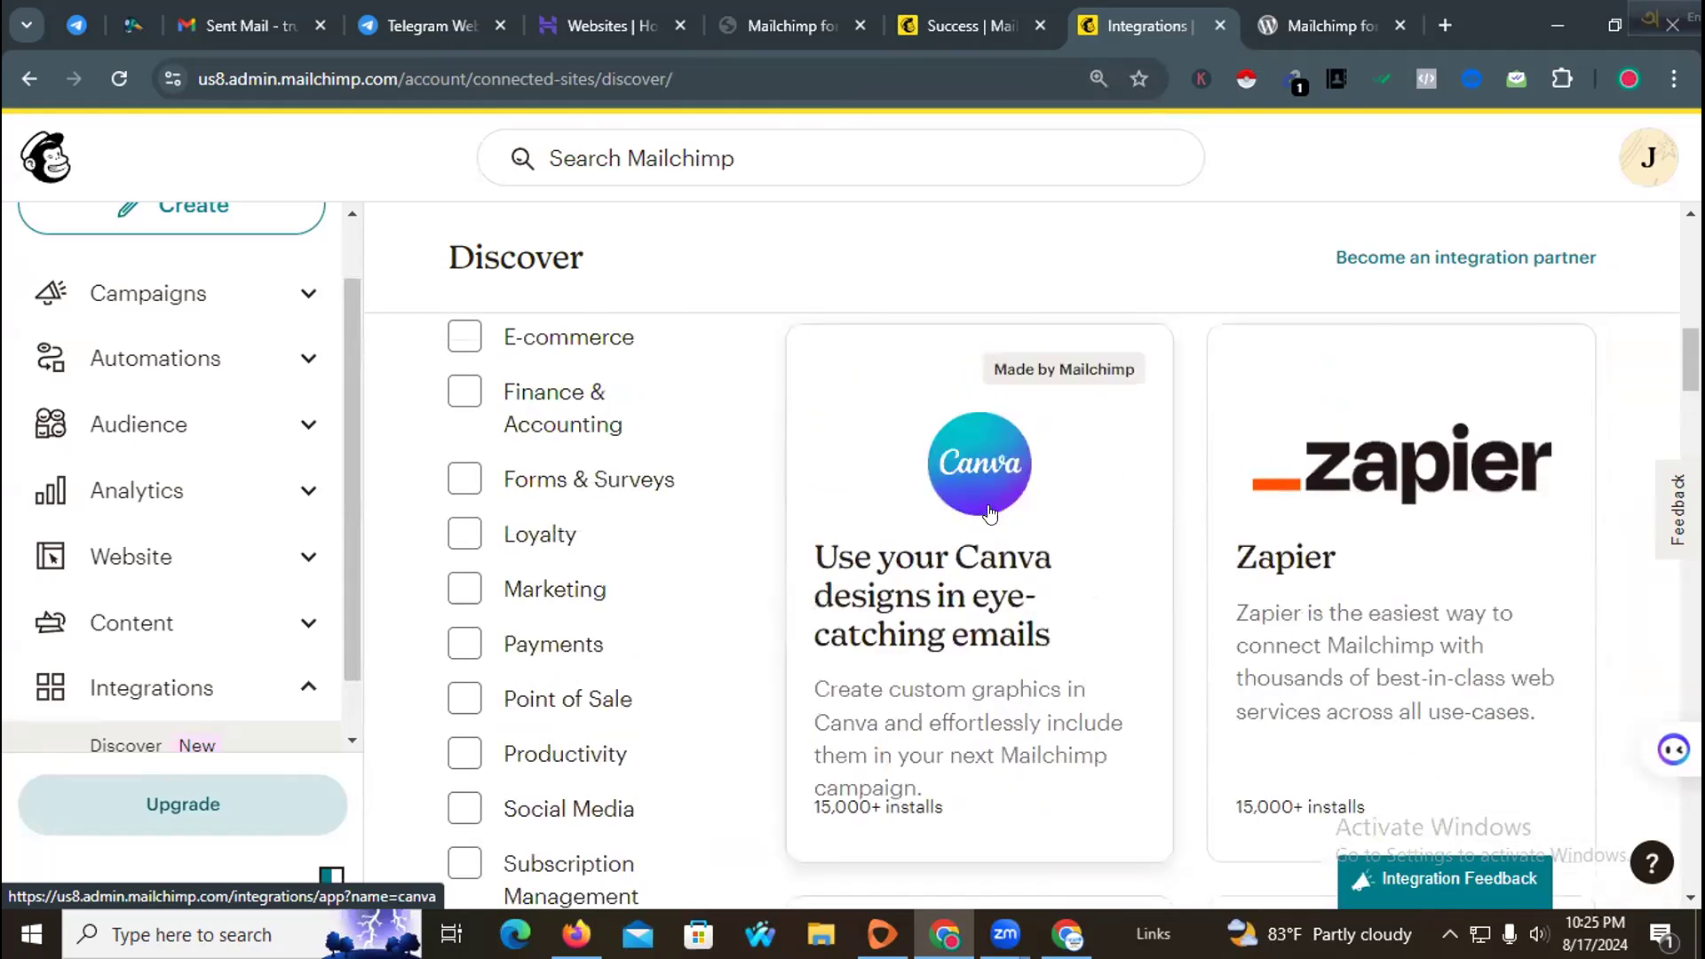
pyautogui.scroll(2, 1299, 519)
pyautogui.scroll(10, 1298, 520)
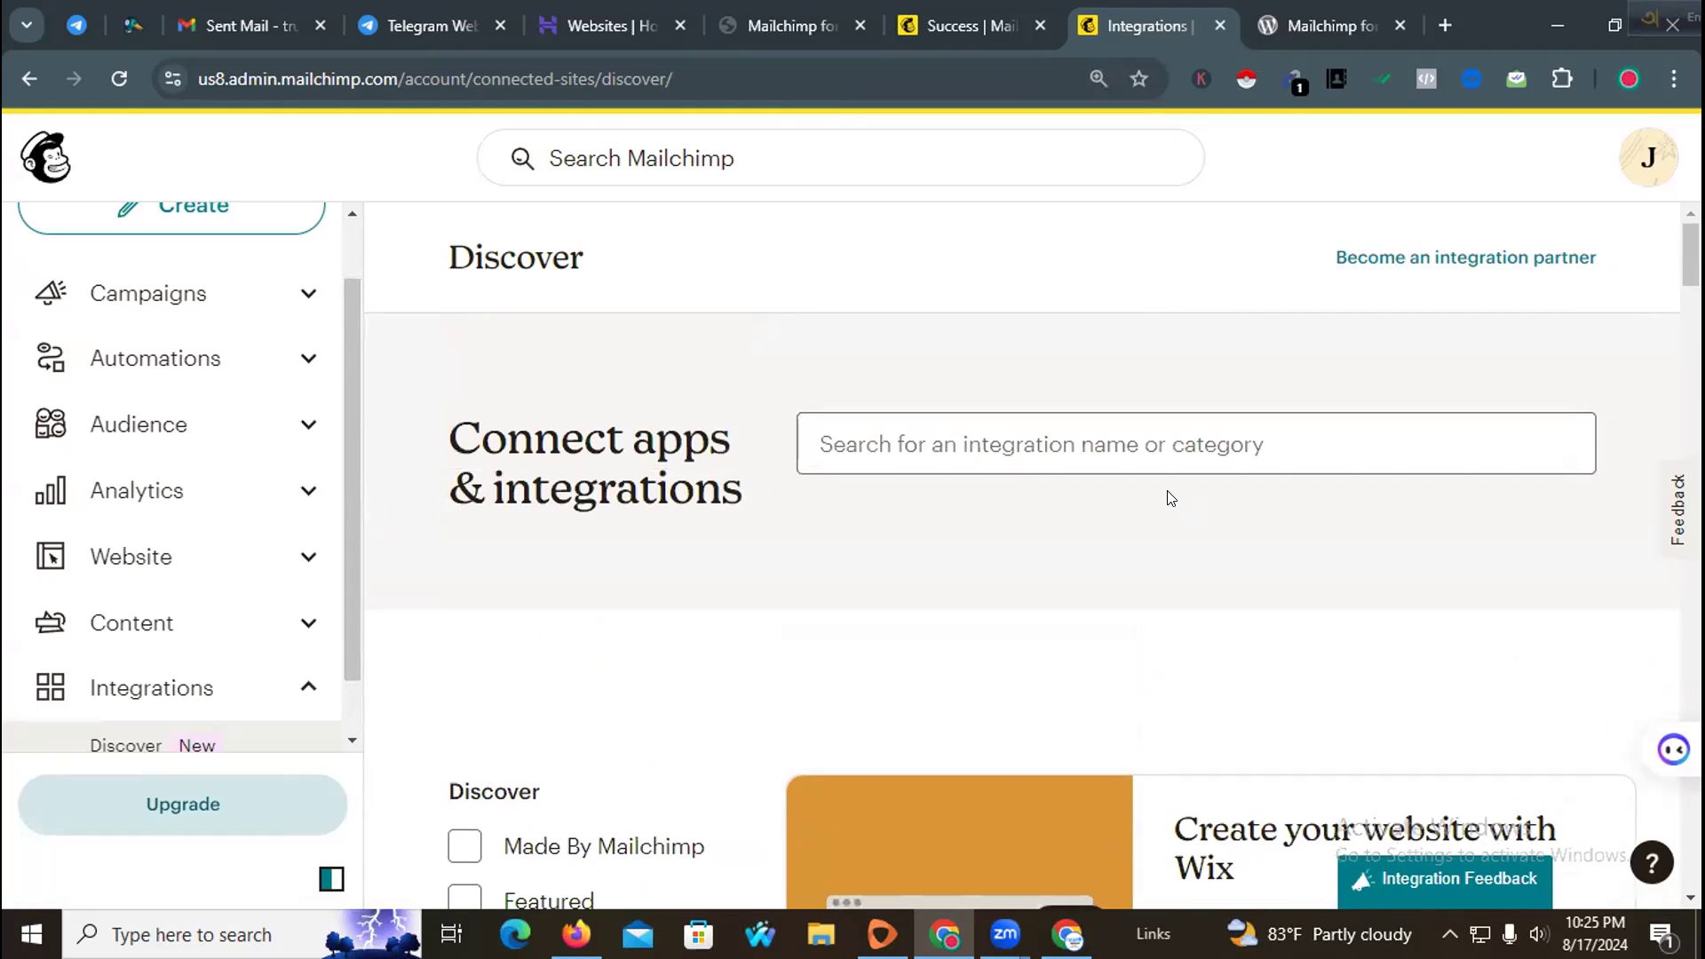
# Step: Browse the integrations listing on the Discover page around the WooCommerce card
pyautogui.hotkey('ctrl', '-')
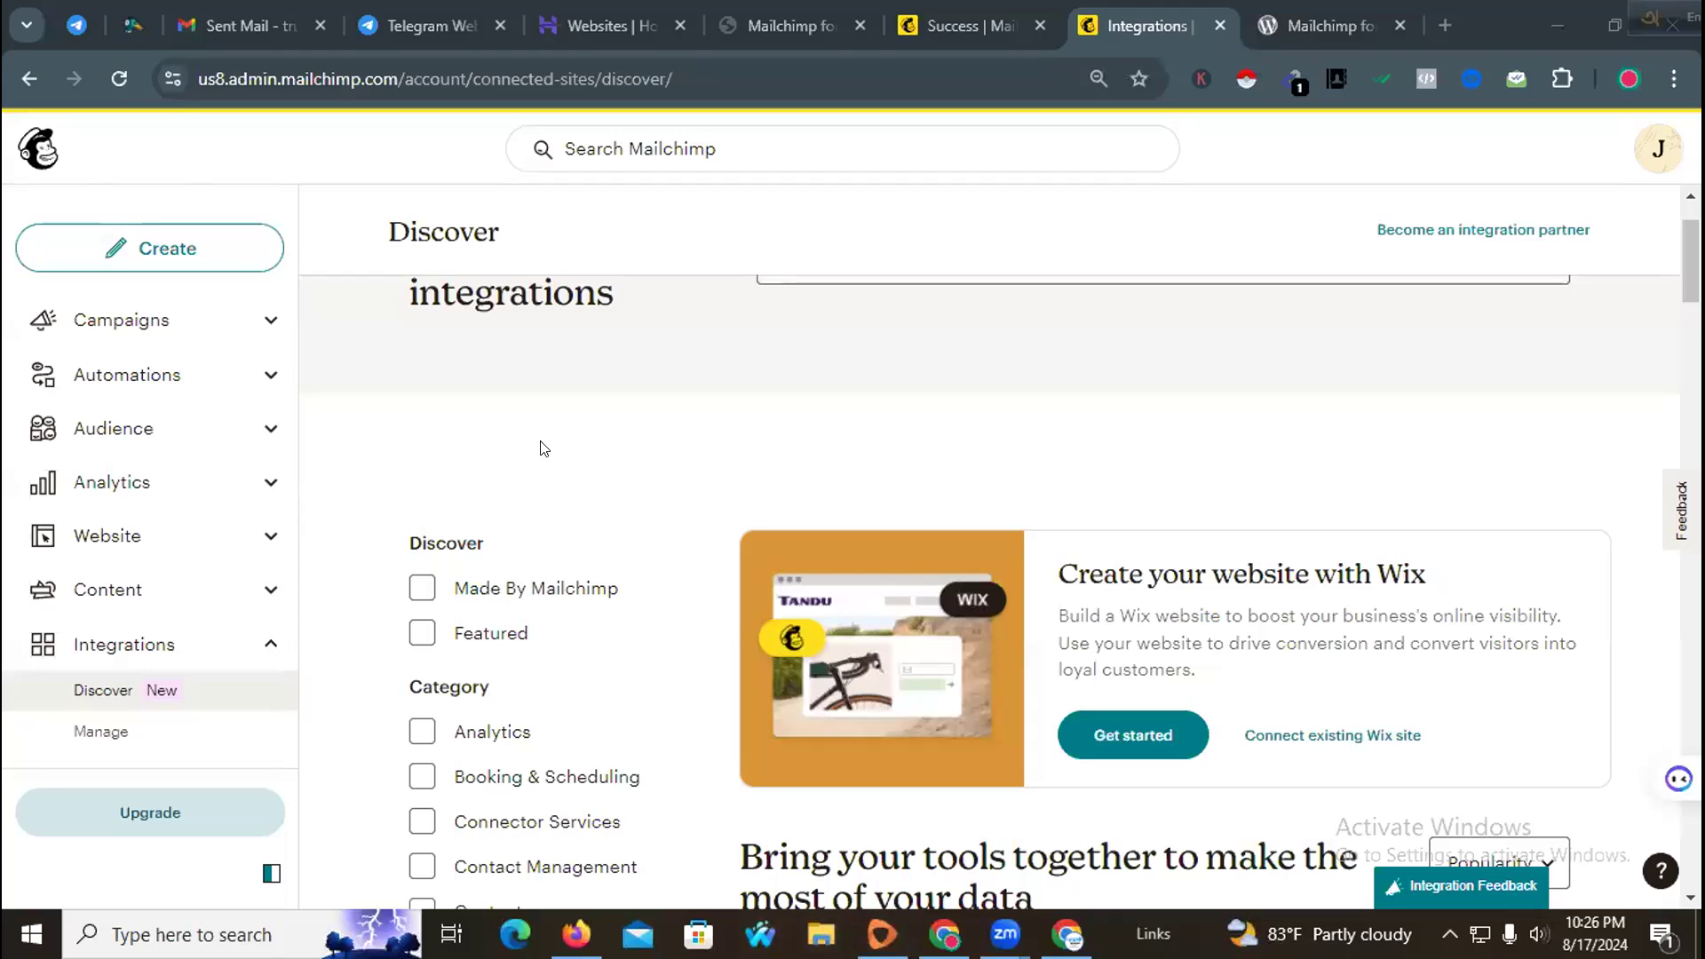
pyautogui.scroll(2, 544, 447)
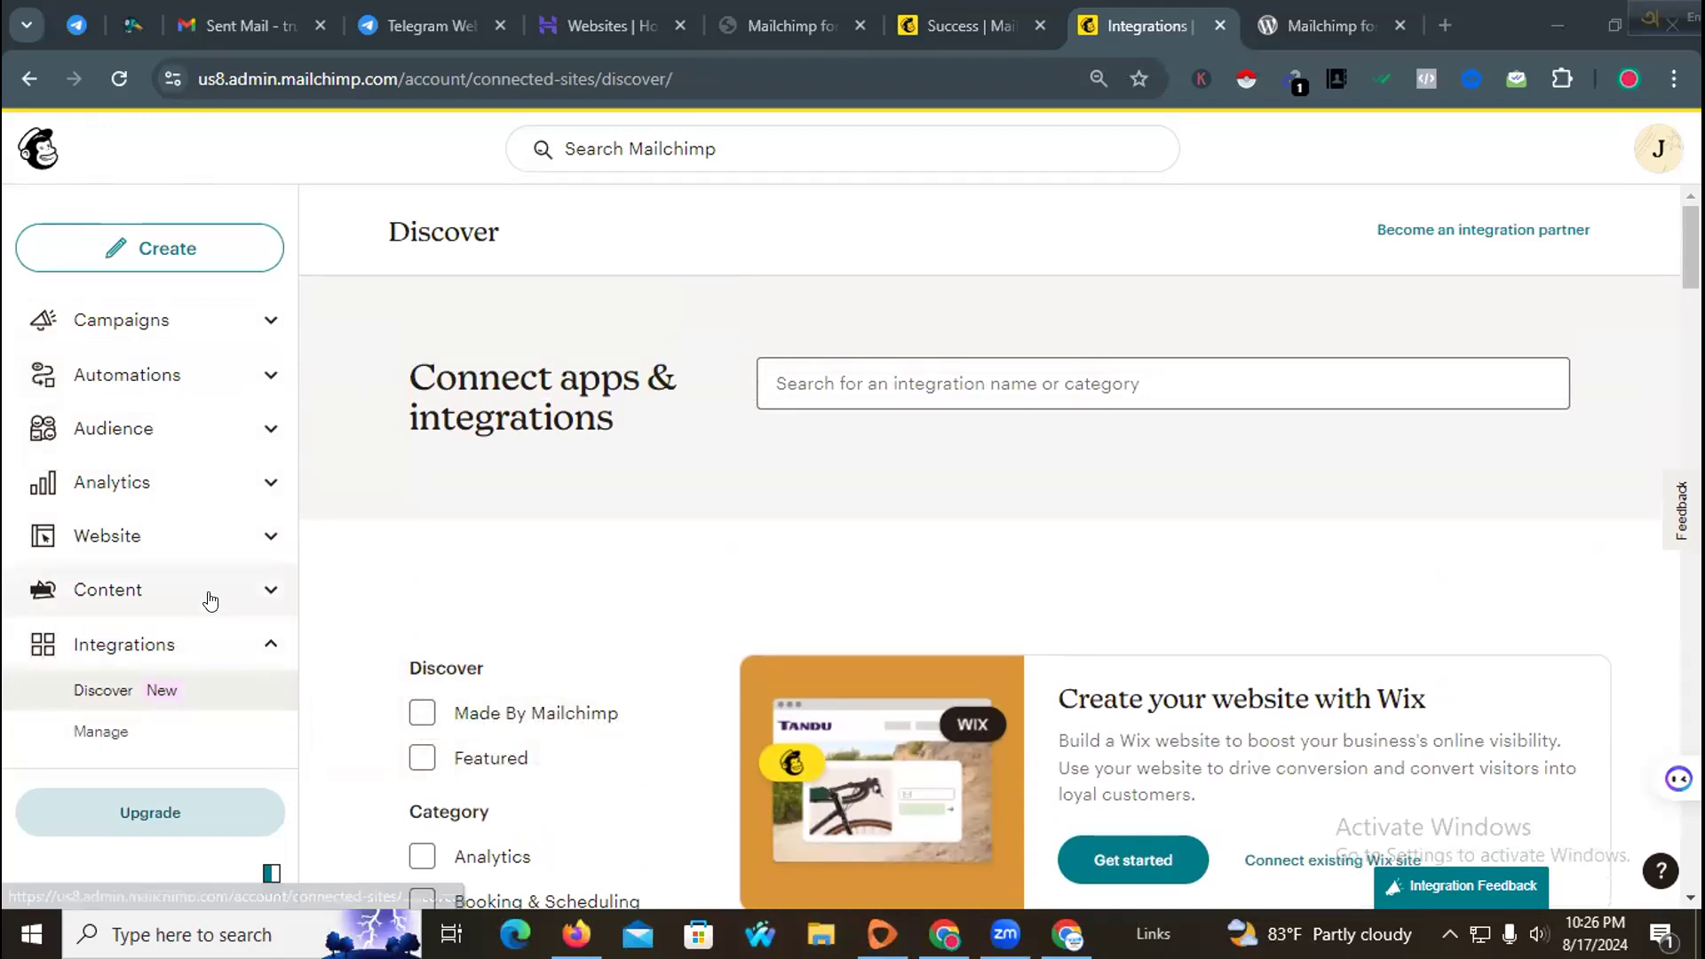
pyautogui.scroll(-3, 595, 567)
pyautogui.scroll(-10, 595, 566)
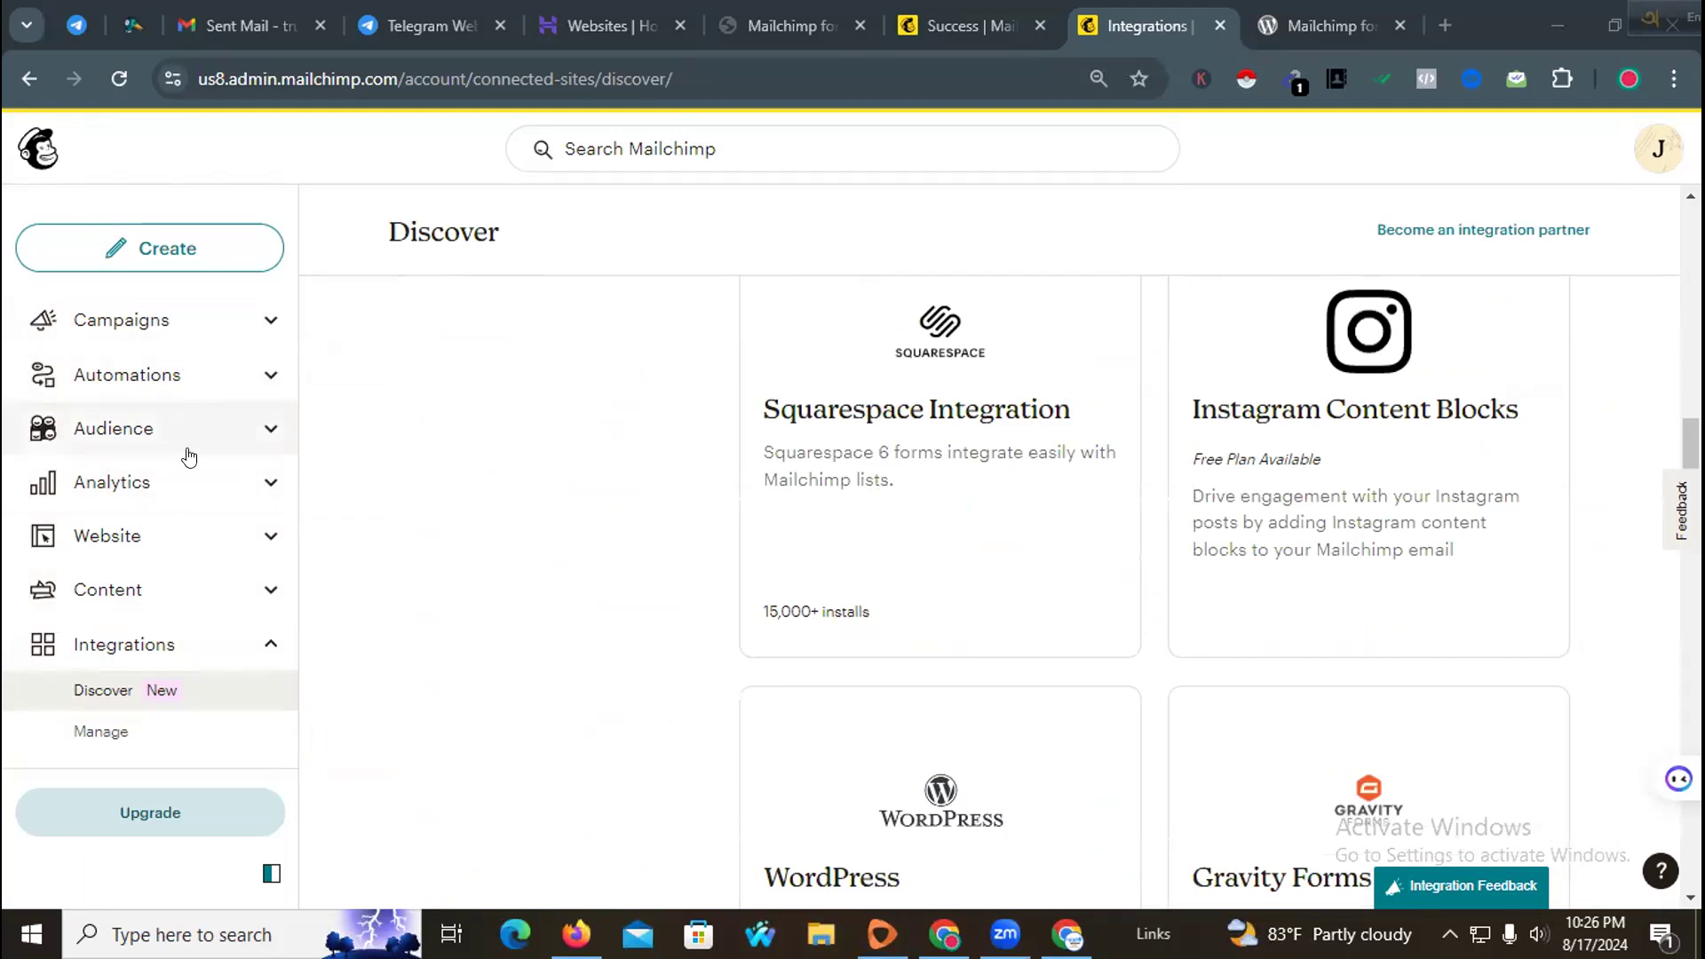
pyautogui.scroll(4, 465, 472)
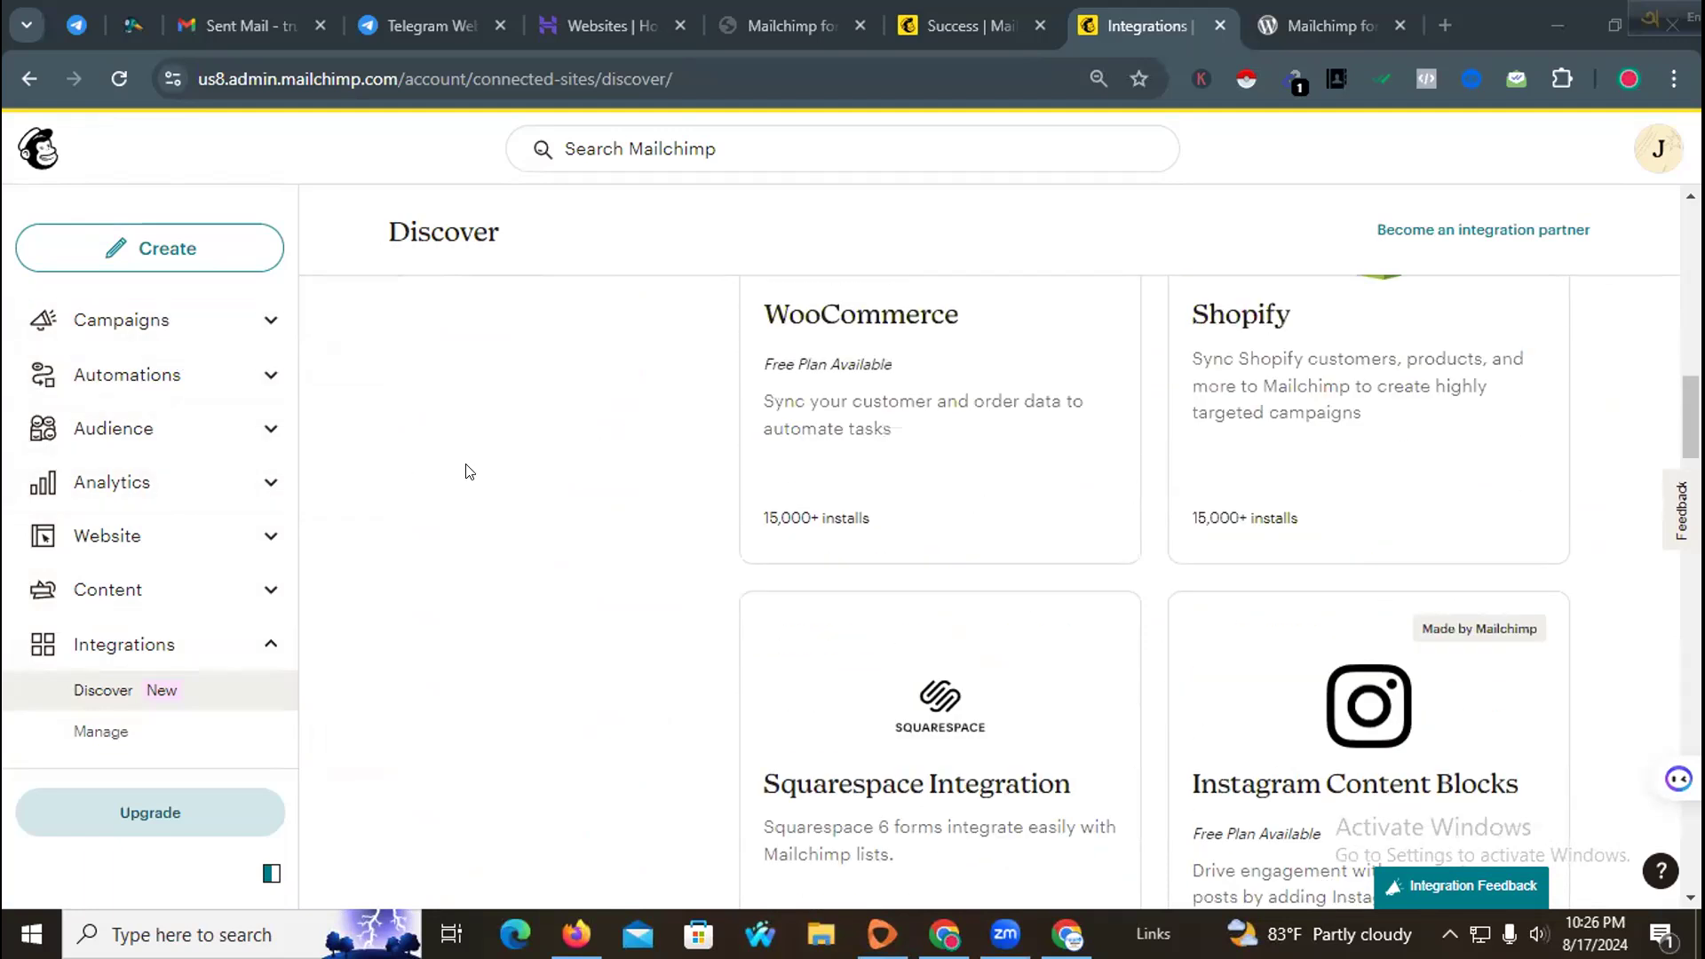
pyautogui.scroll(3, 460, 472)
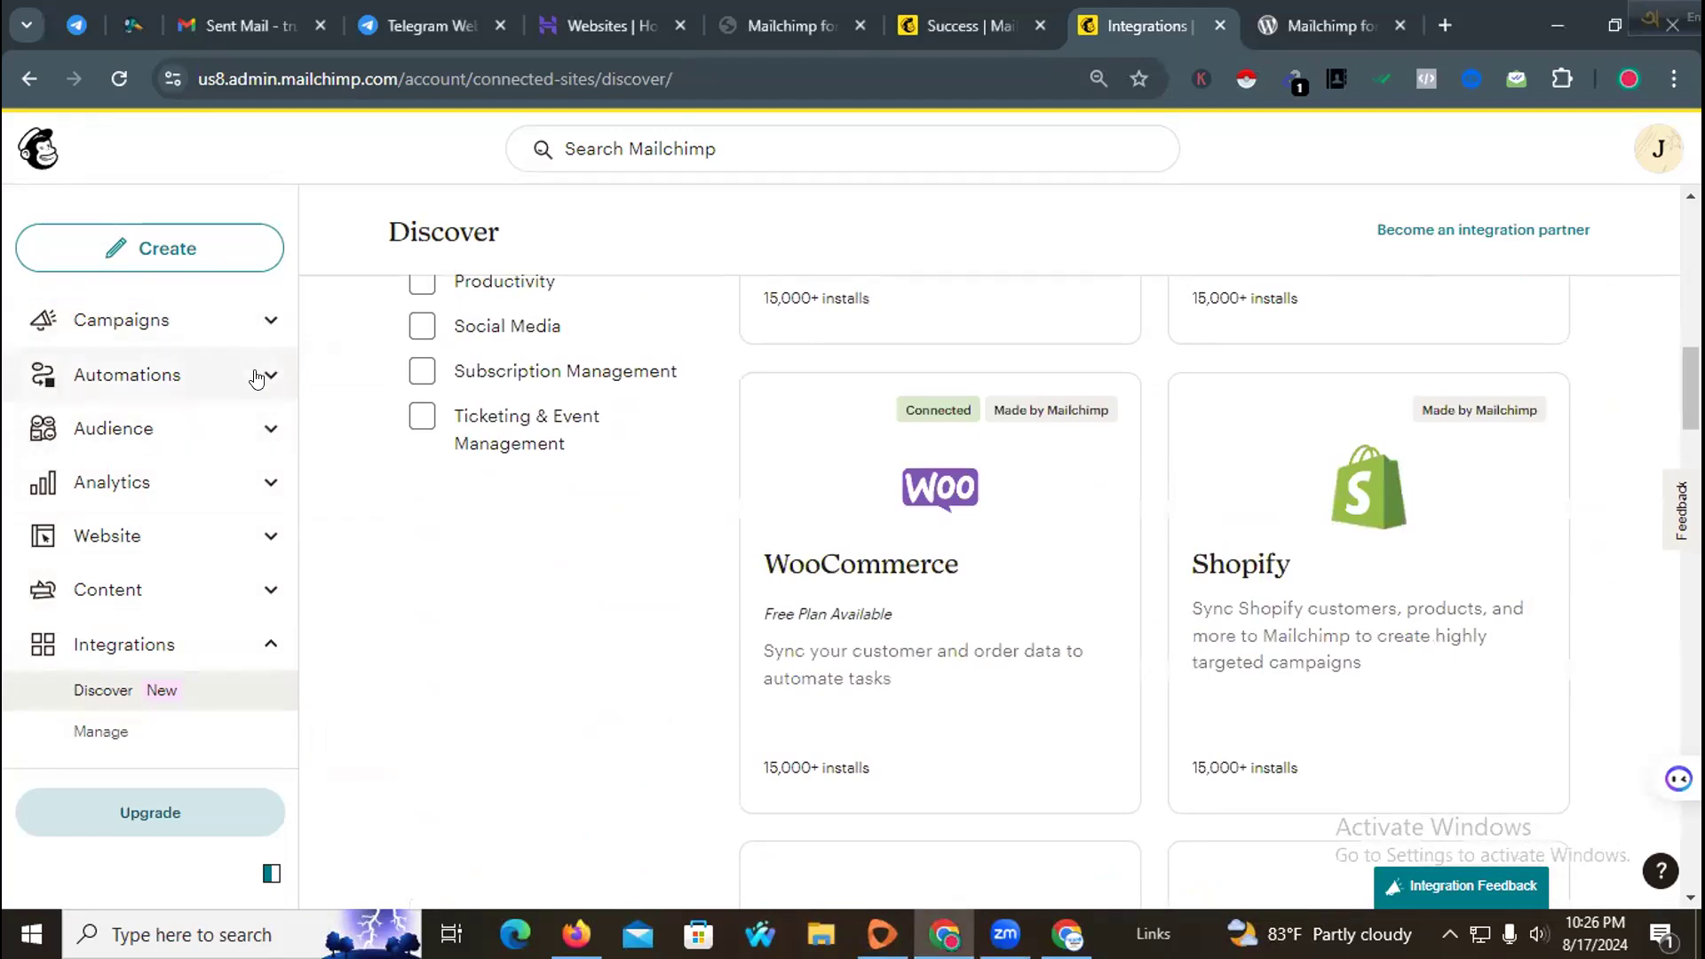
# Step: Open the Automations overview and browse the popular pre-built customer journeys
pyautogui.click(161, 379)
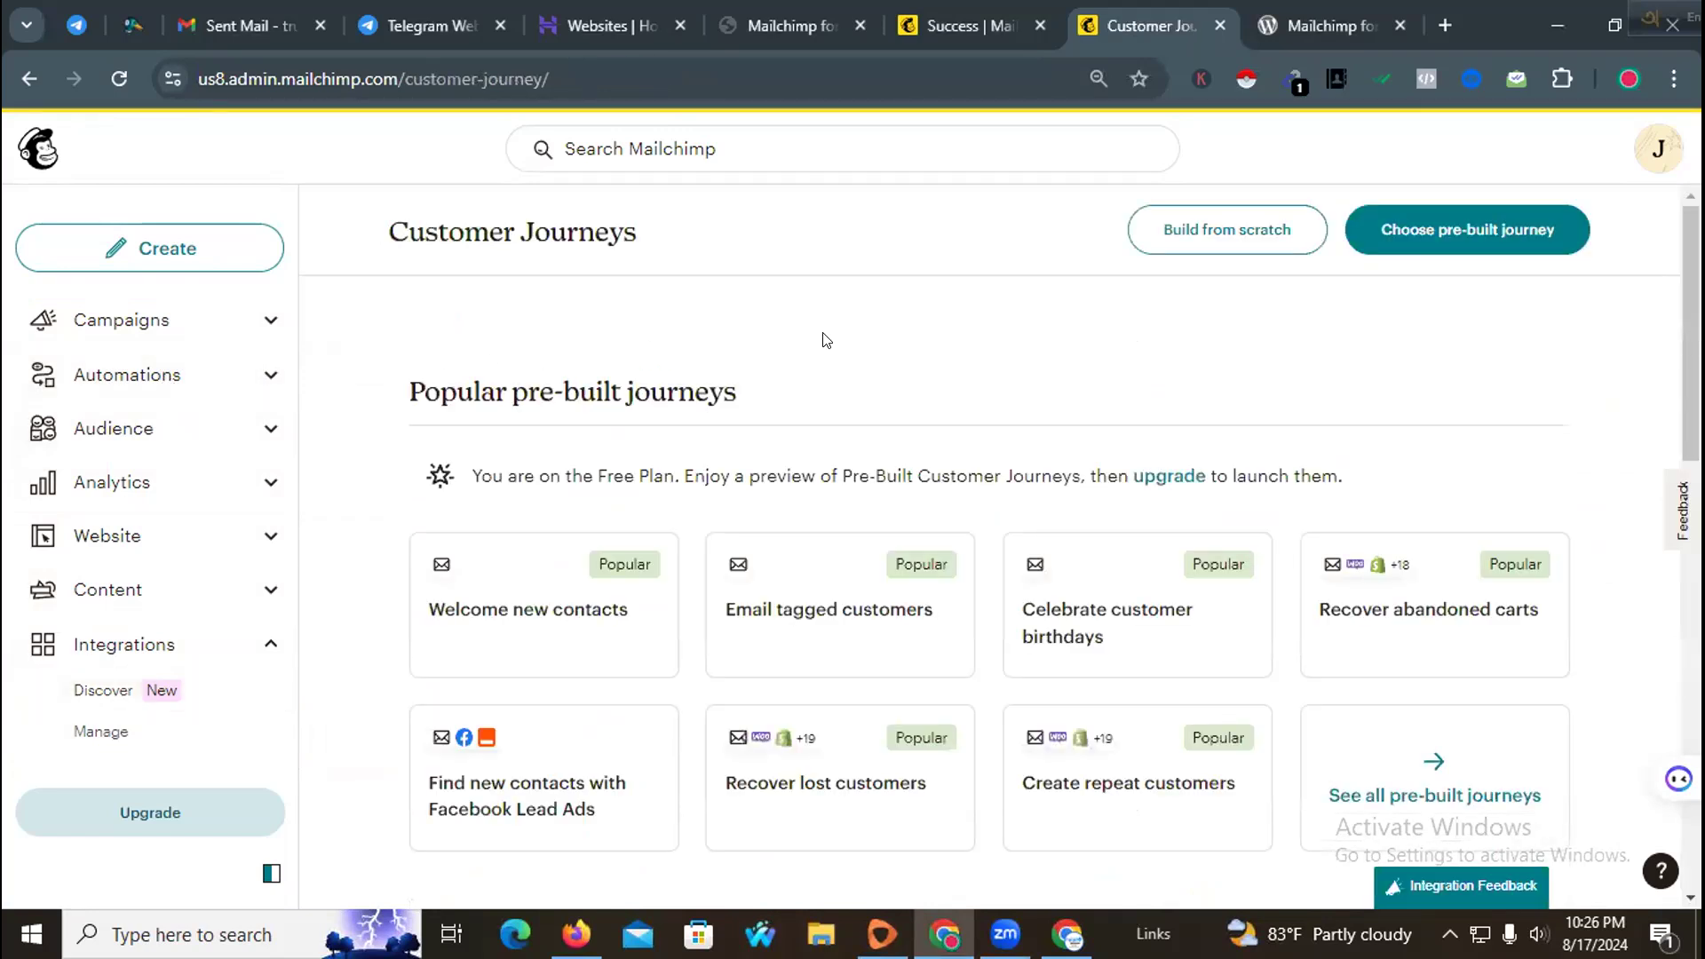
pyautogui.scroll(-4, 799, 369)
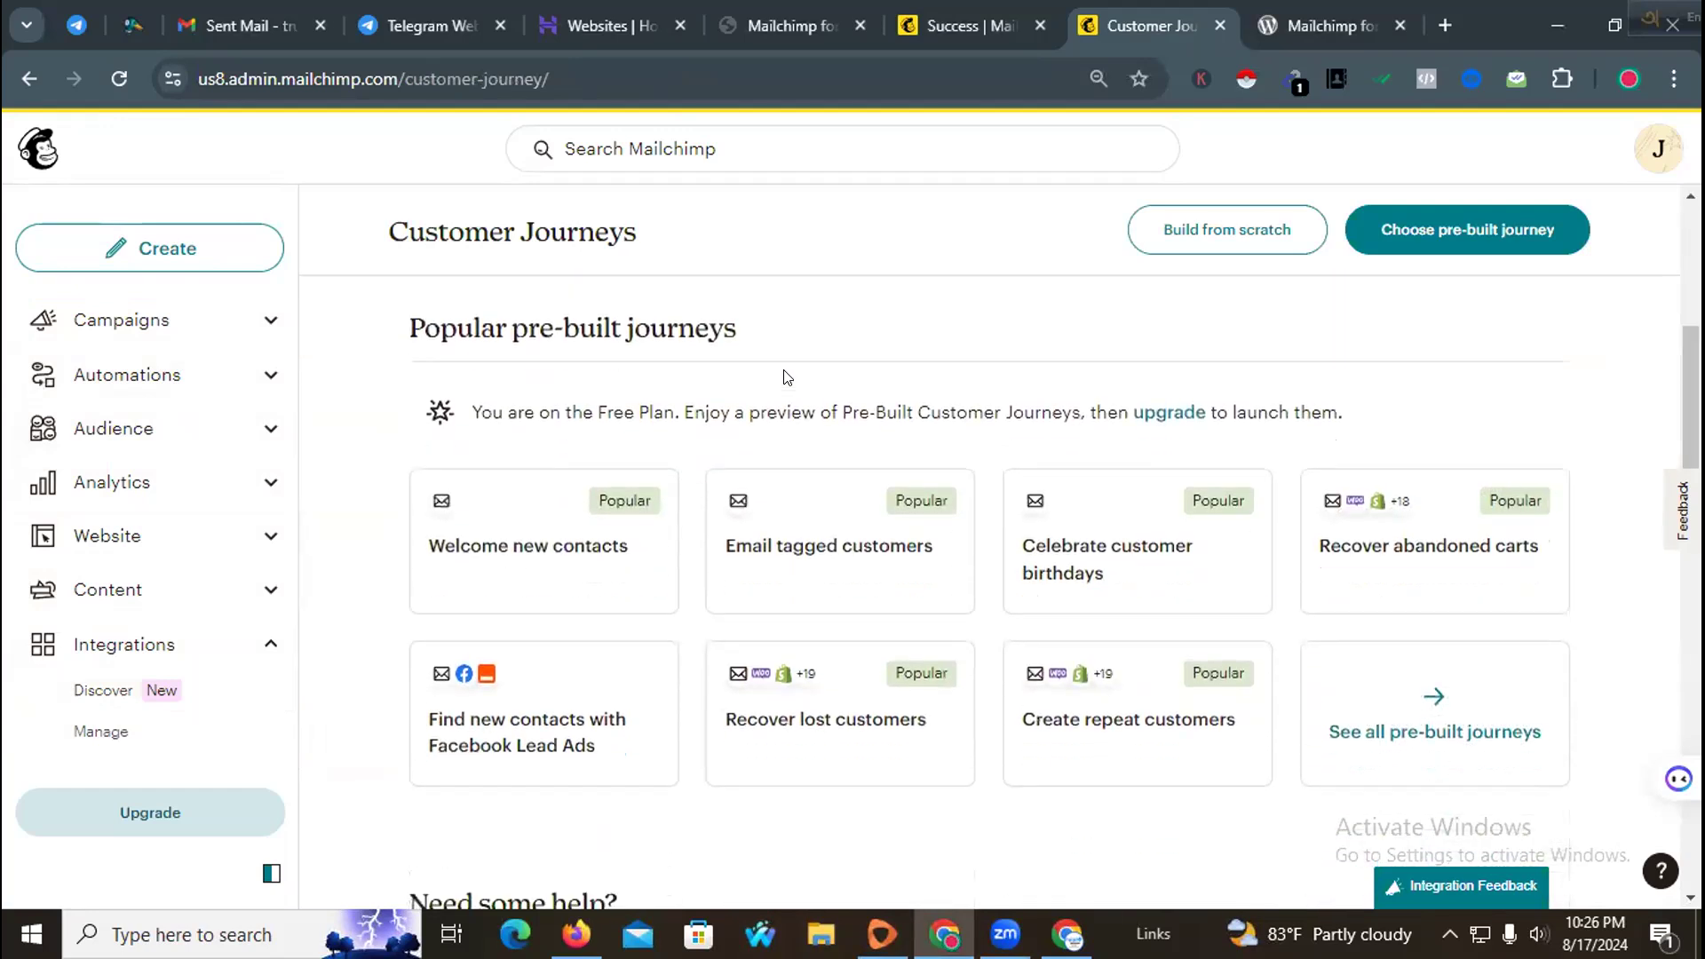
pyautogui.scroll(-1, 785, 378)
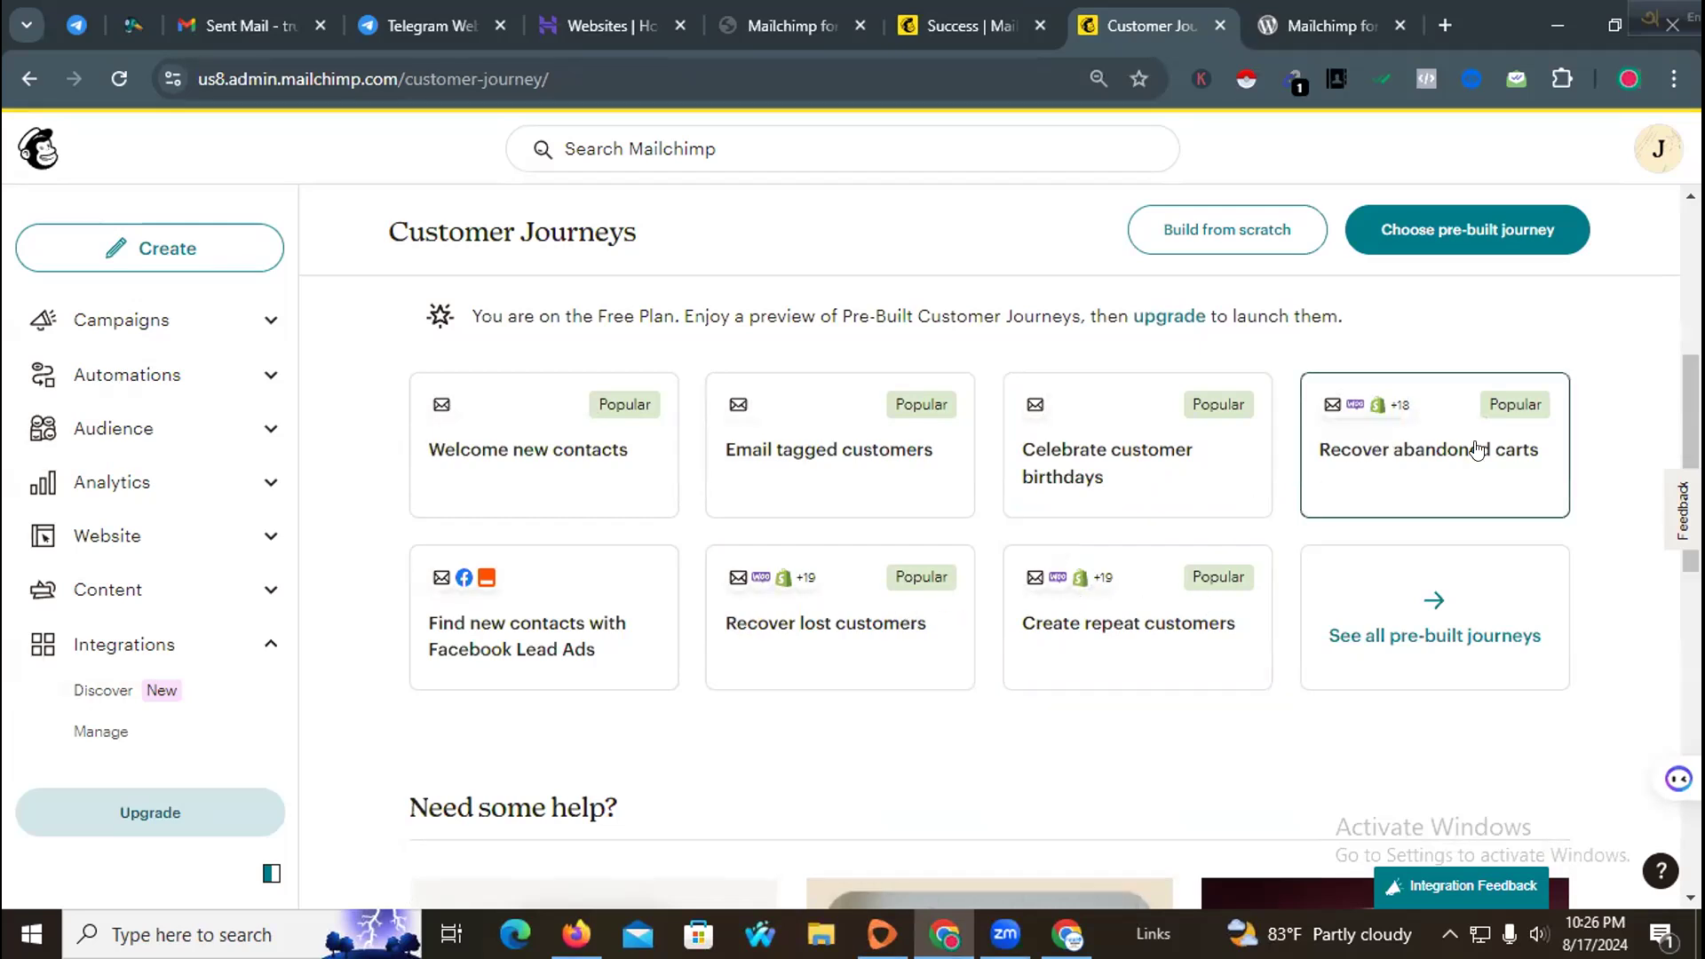
pyautogui.scroll(-2, 1271, 488)
pyautogui.scroll(1, 1271, 484)
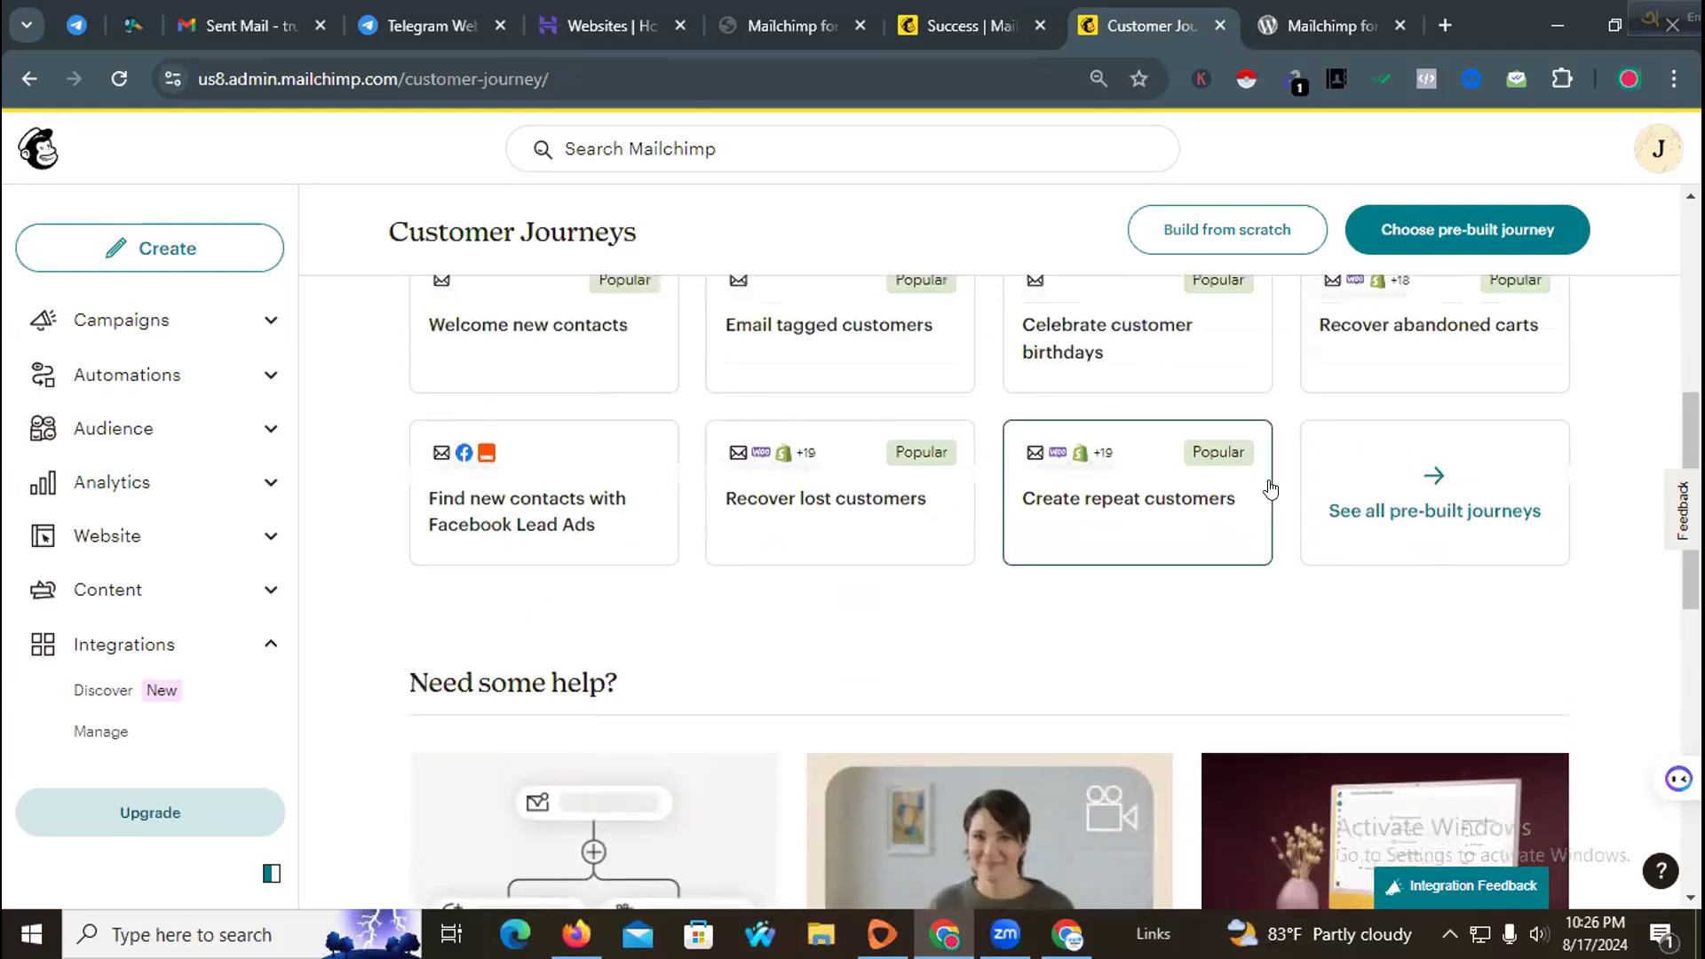
# Step: Open the Welcome new contacts journey from the full pre-built journeys library and review its flow
pyautogui.click(1436, 517)
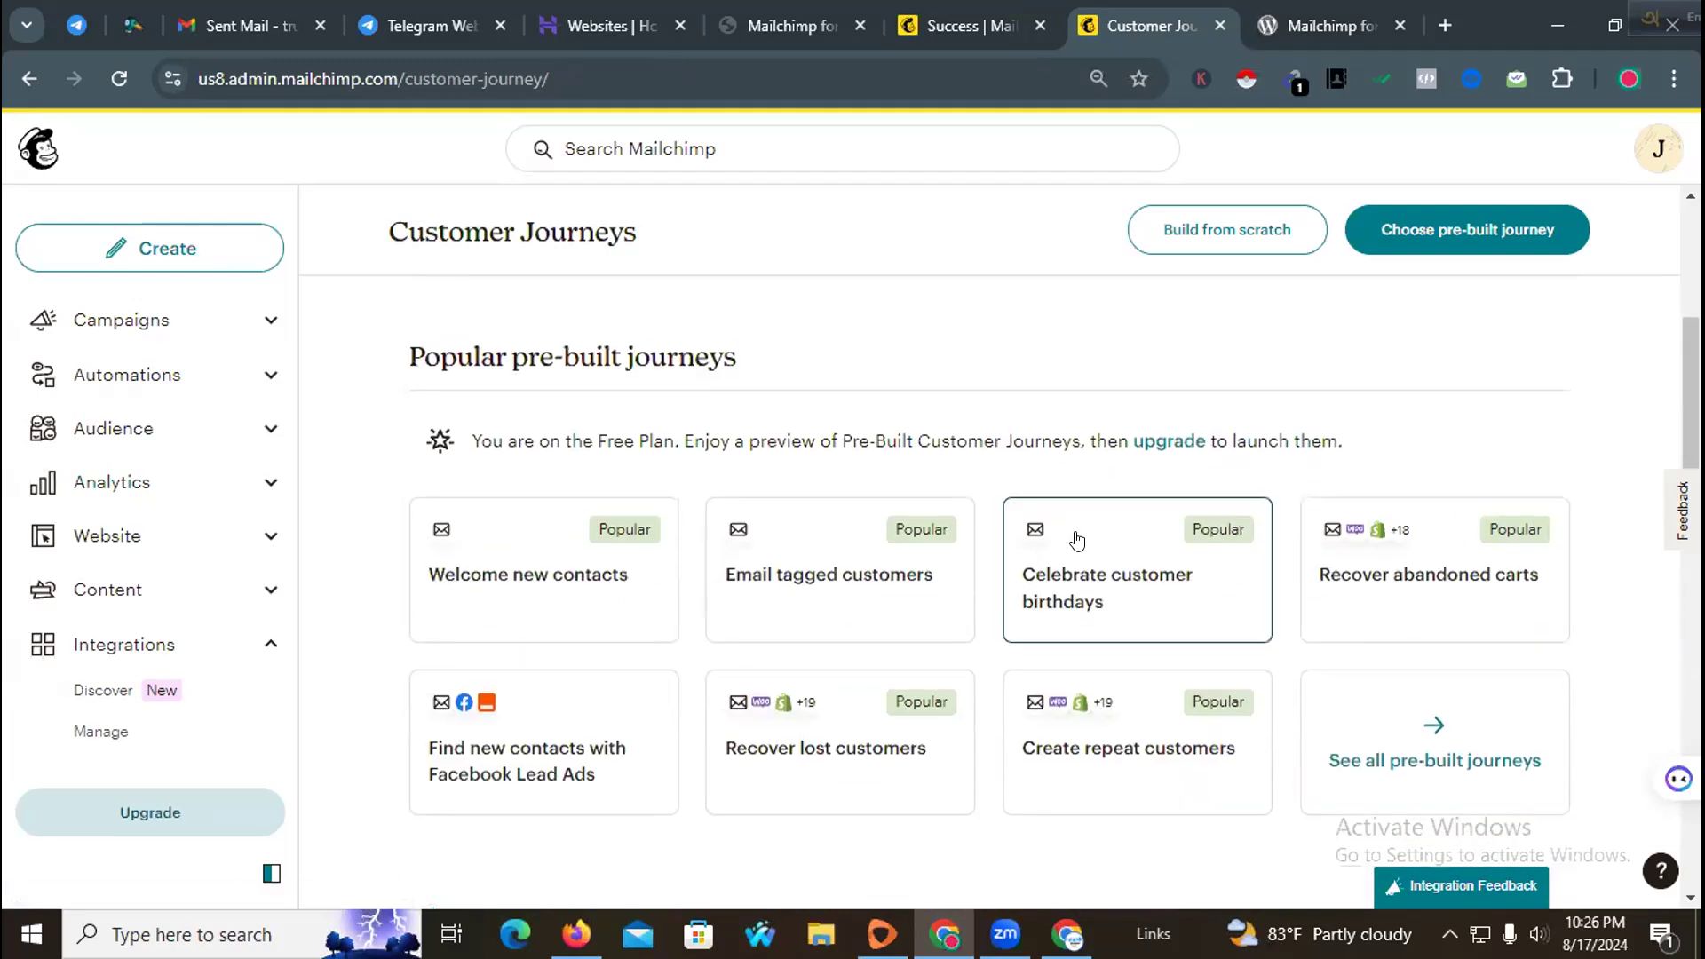
pyautogui.click(1445, 619)
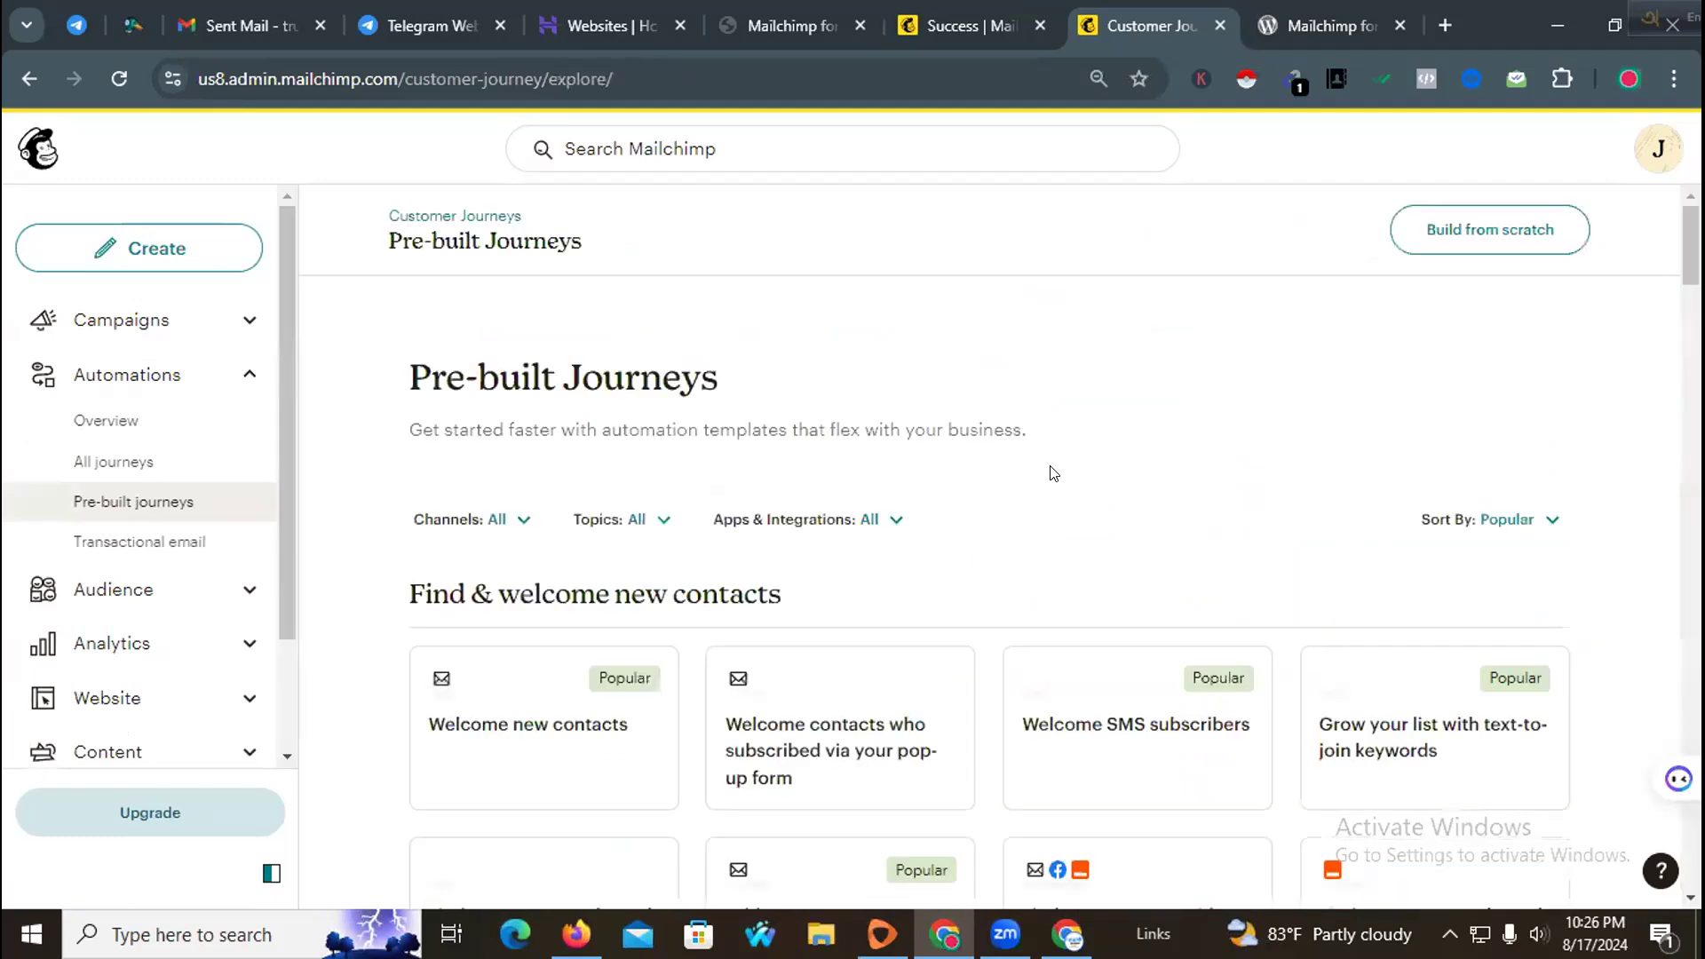
pyautogui.scroll(-3, 980, 463)
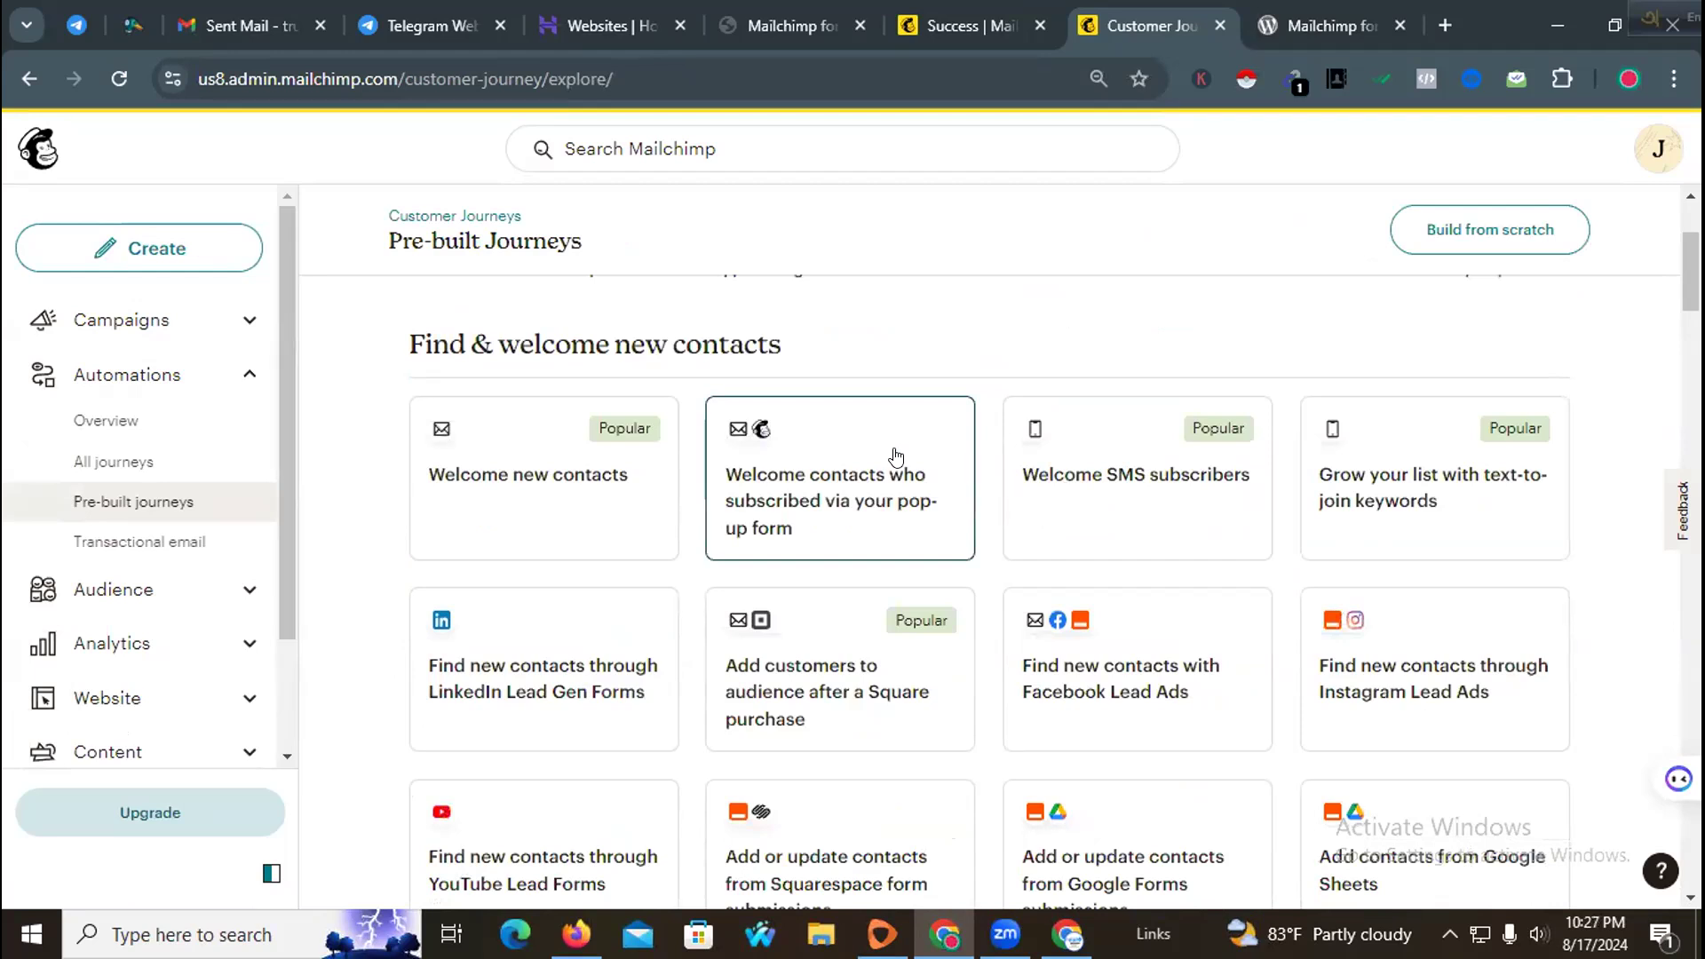
pyautogui.click(590, 491)
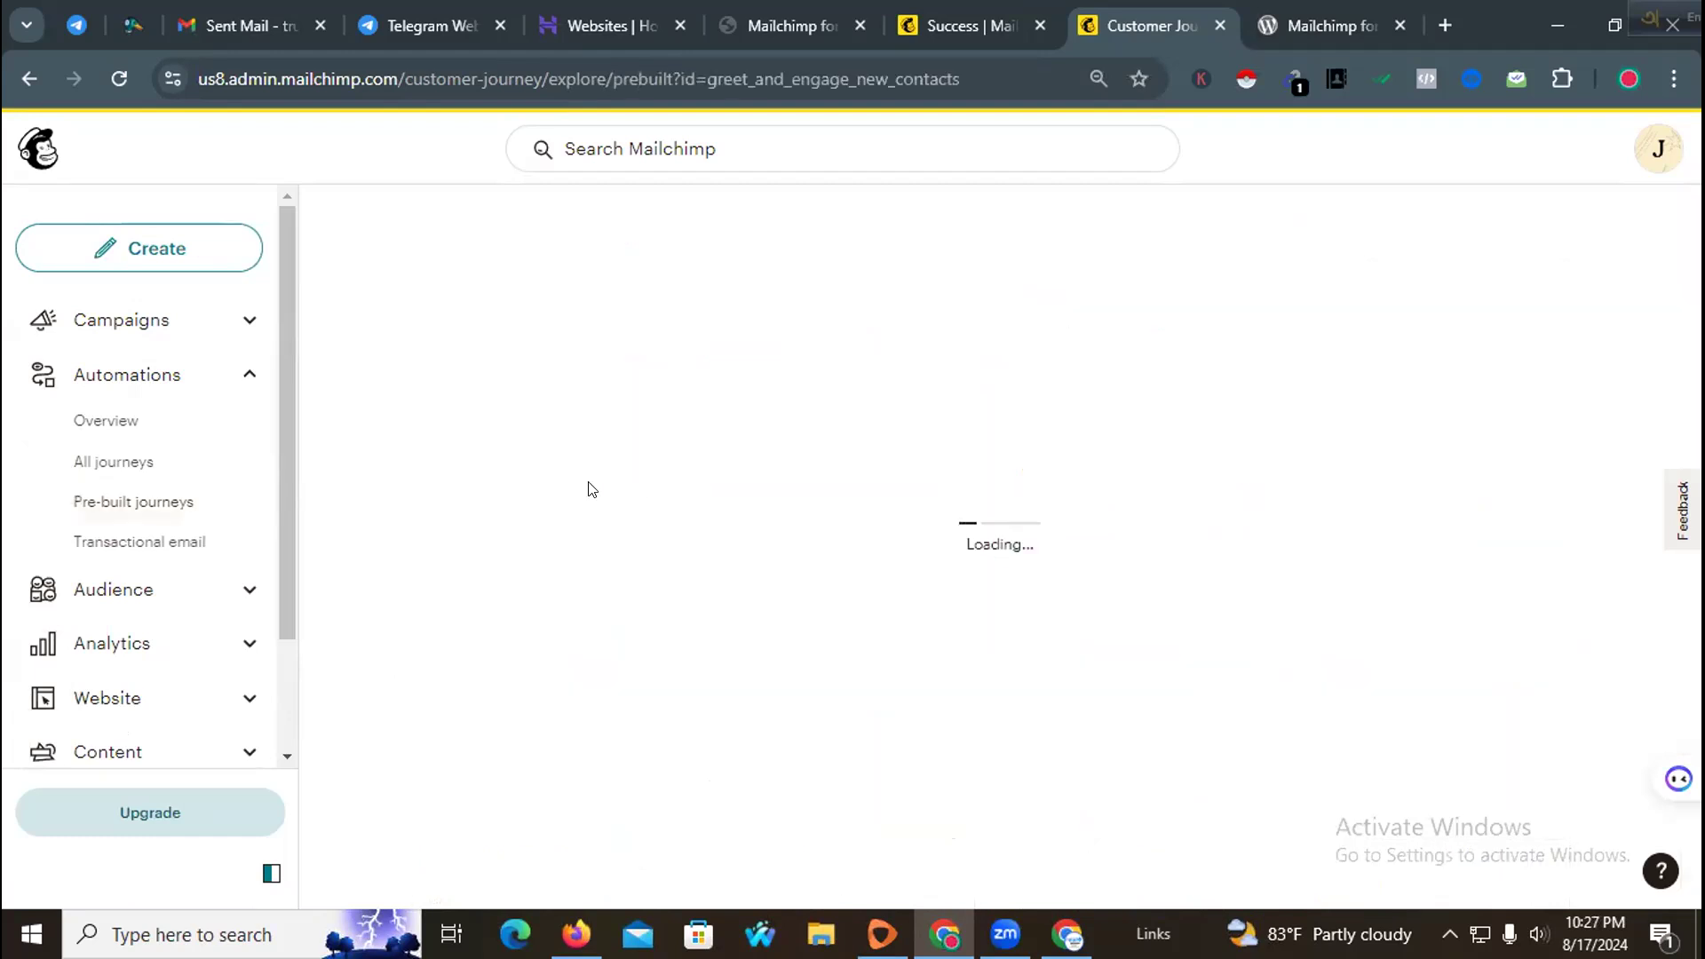
pyautogui.scroll(-4, 810, 469)
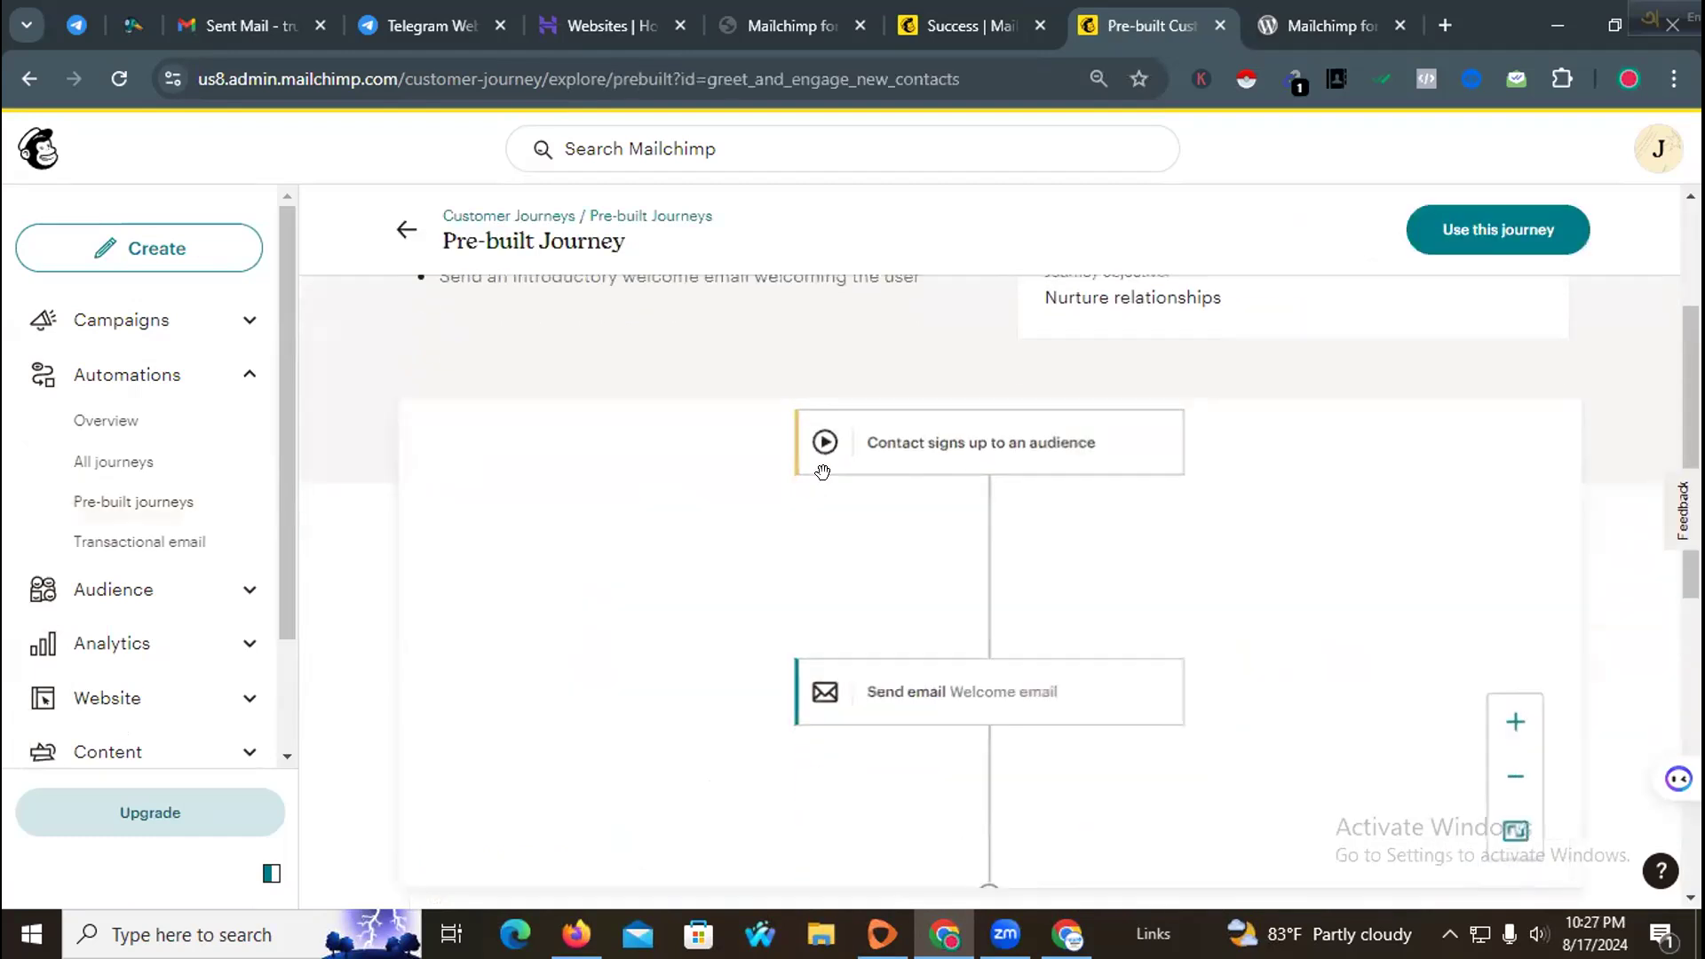
pyautogui.scroll(-2, 1291, 509)
pyautogui.scroll(6, 1218, 518)
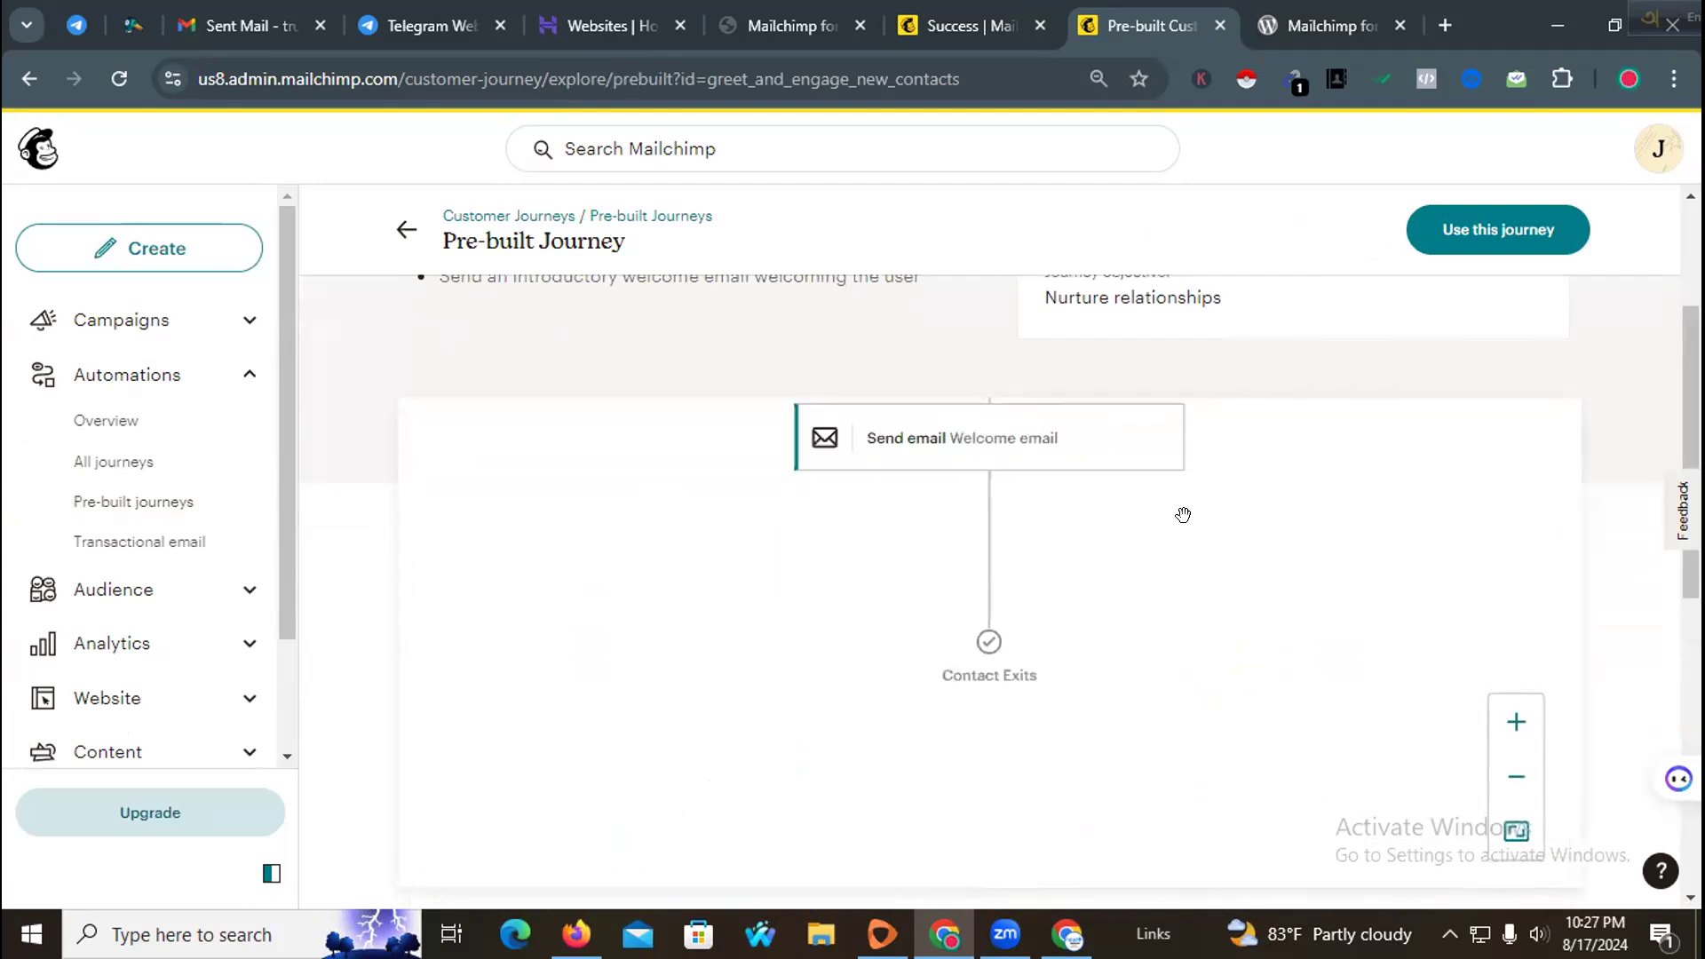
pyautogui.scroll(3, 1164, 512)
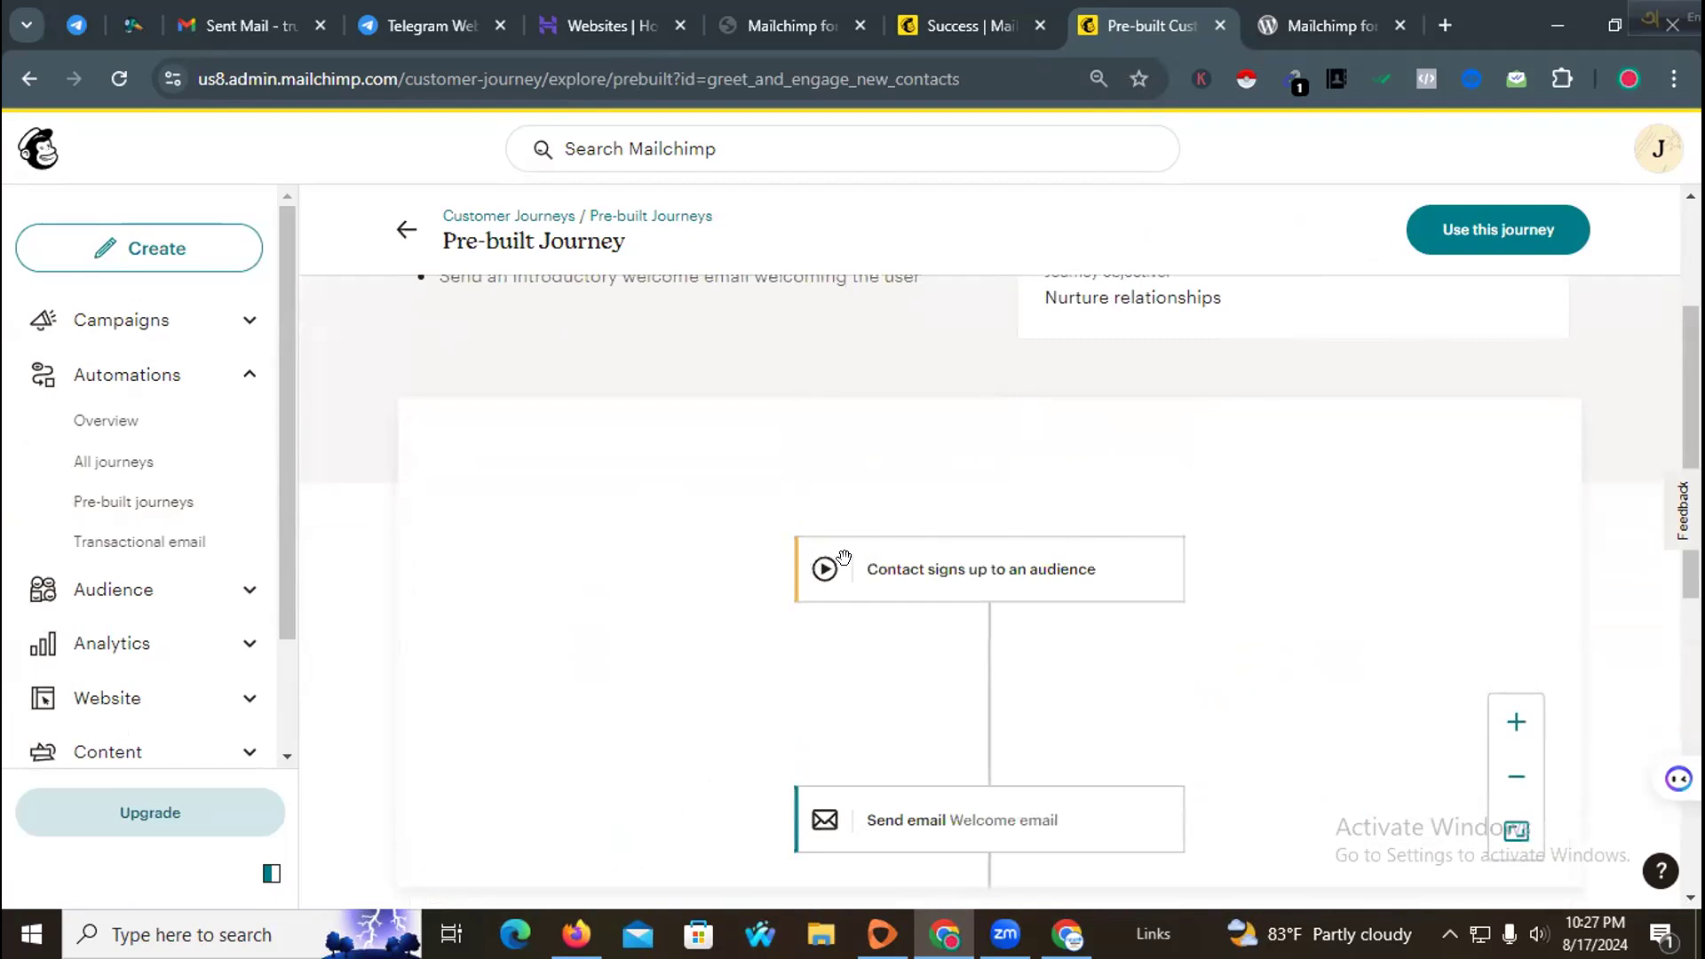
pyautogui.scroll(-4, 993, 548)
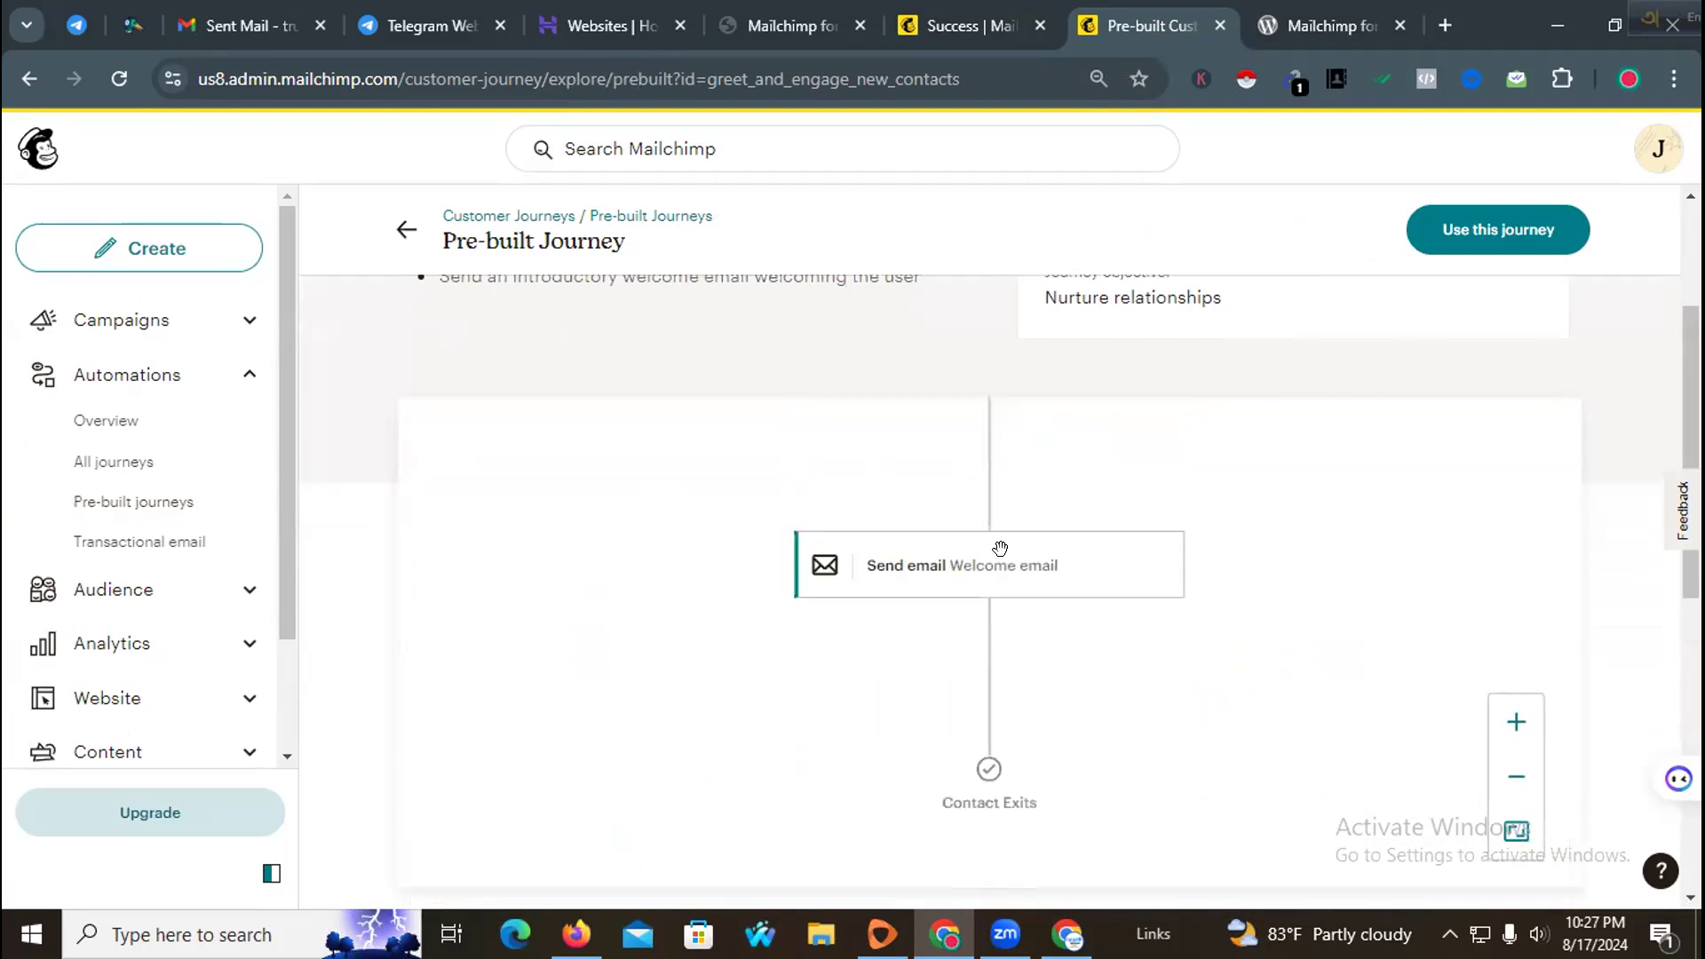
# Step: Use the Welcome new contacts journey for the trustdevagency audience and enable Contact repeats journey
pyautogui.click(1491, 229)
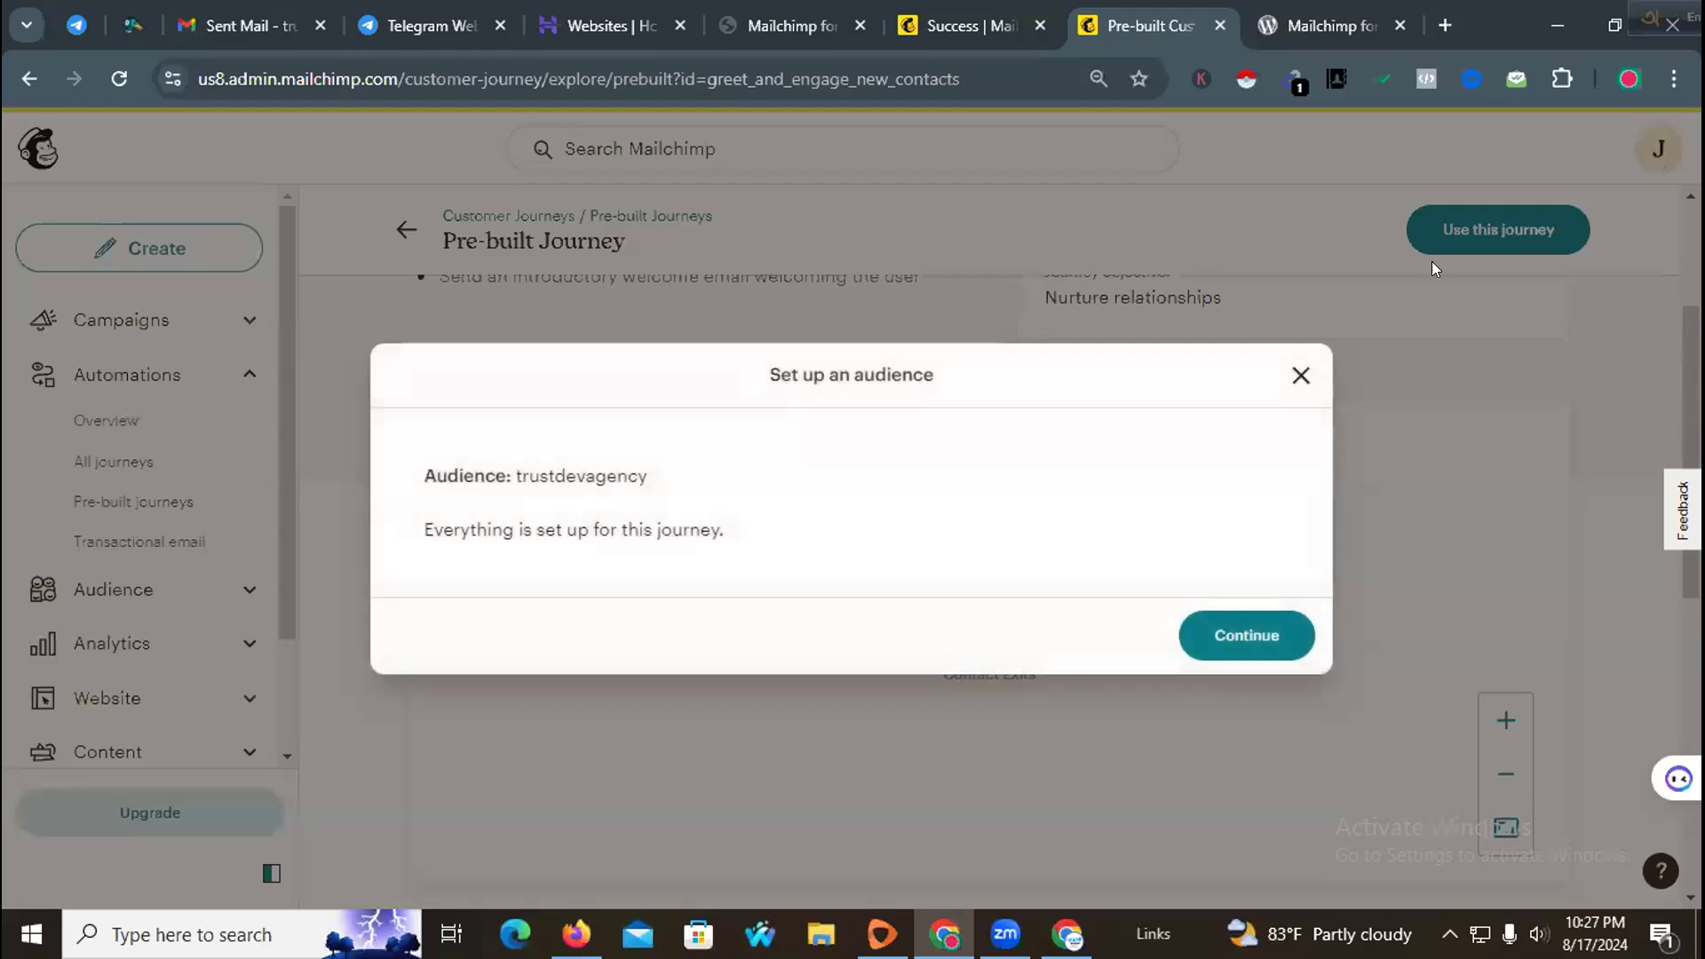
pyautogui.click(1249, 637)
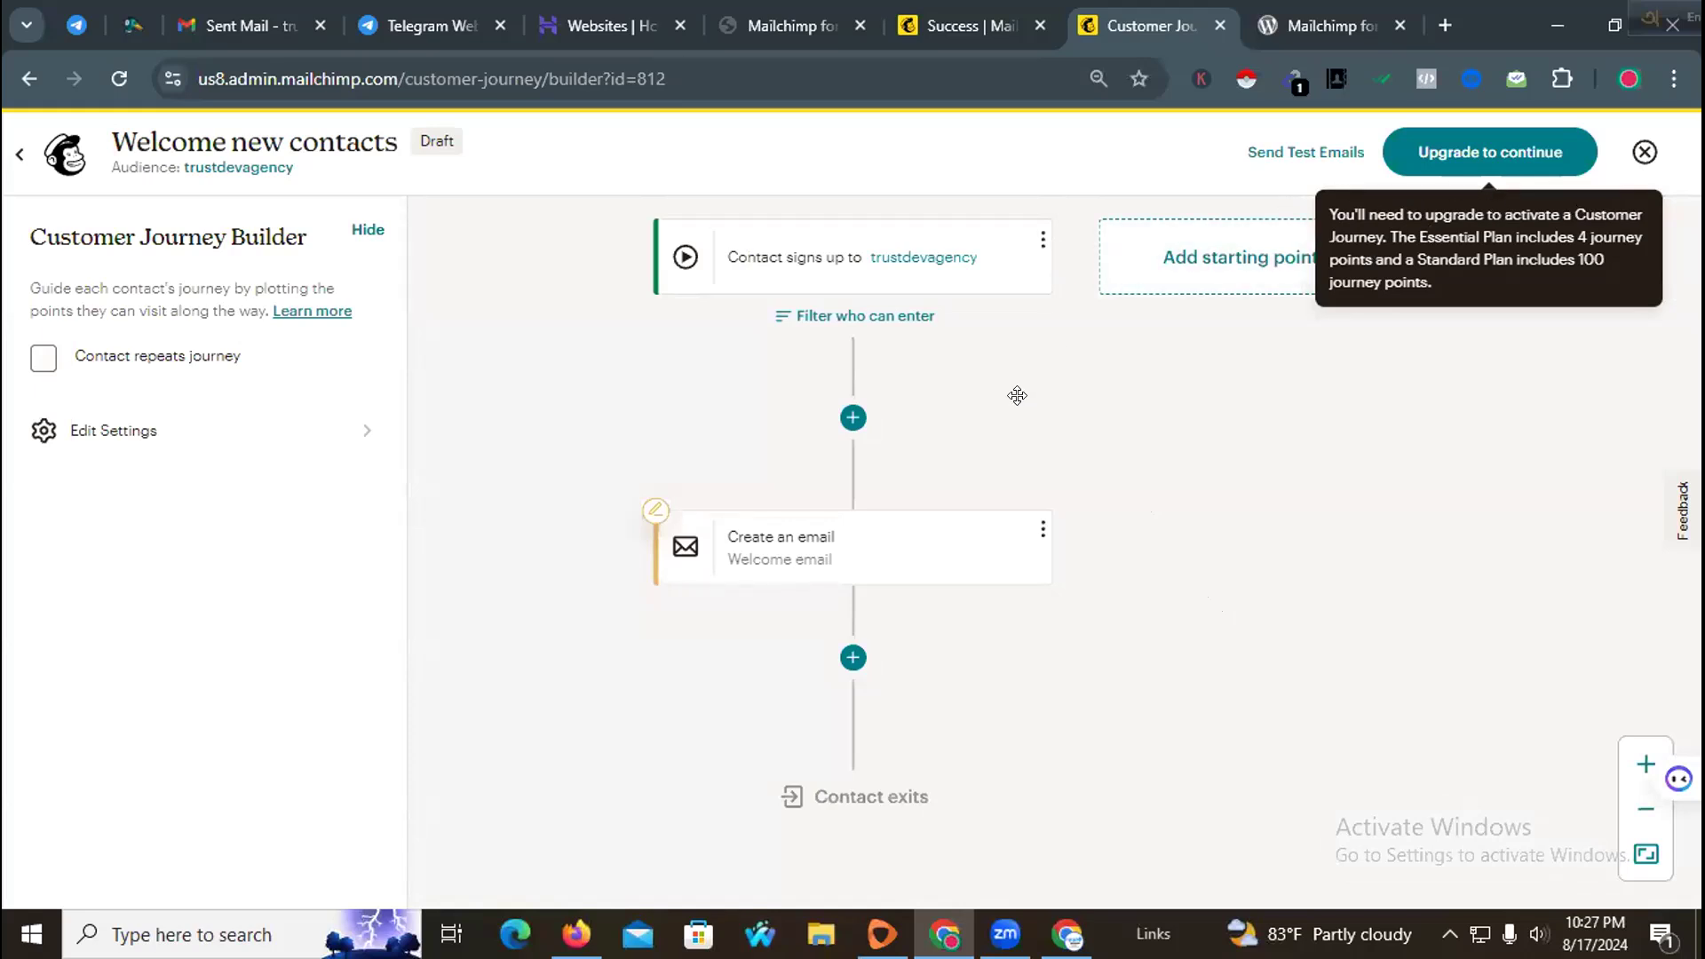
pyautogui.click(32, 364)
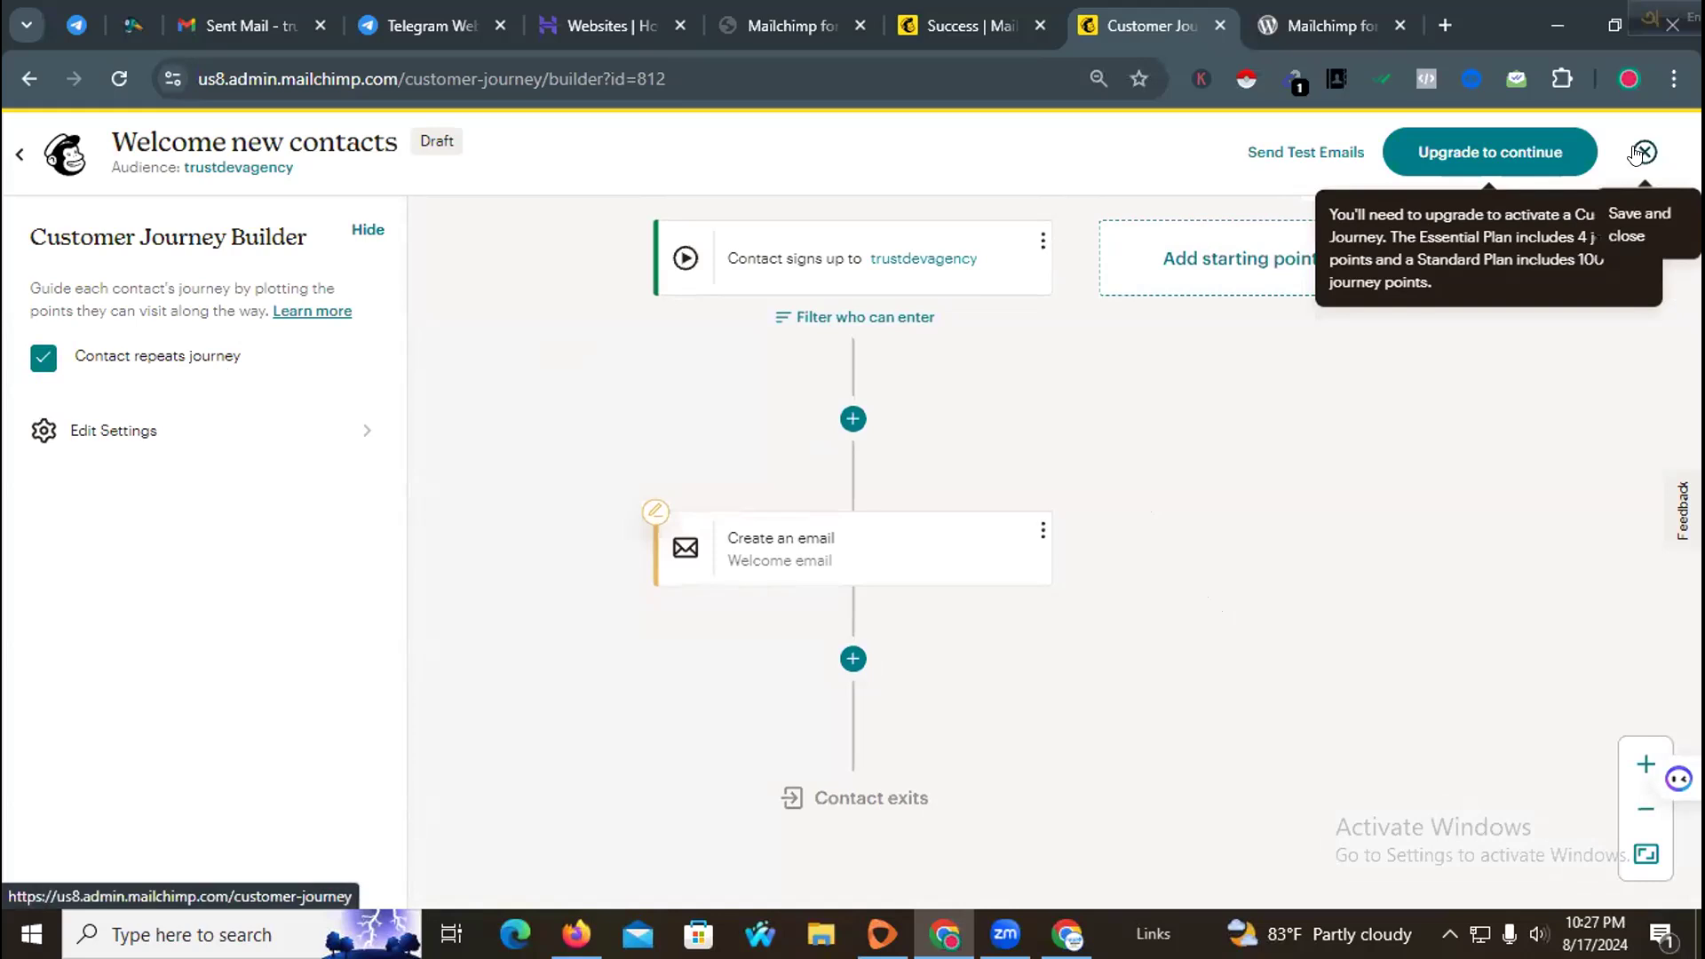
# Step: Save and close the Welcome new contacts journey draft without upgrading the plan
pyautogui.scroll(-3, 959, 541)
pyautogui.scroll(6, 982, 510)
pyautogui.scroll(-3, 996, 513)
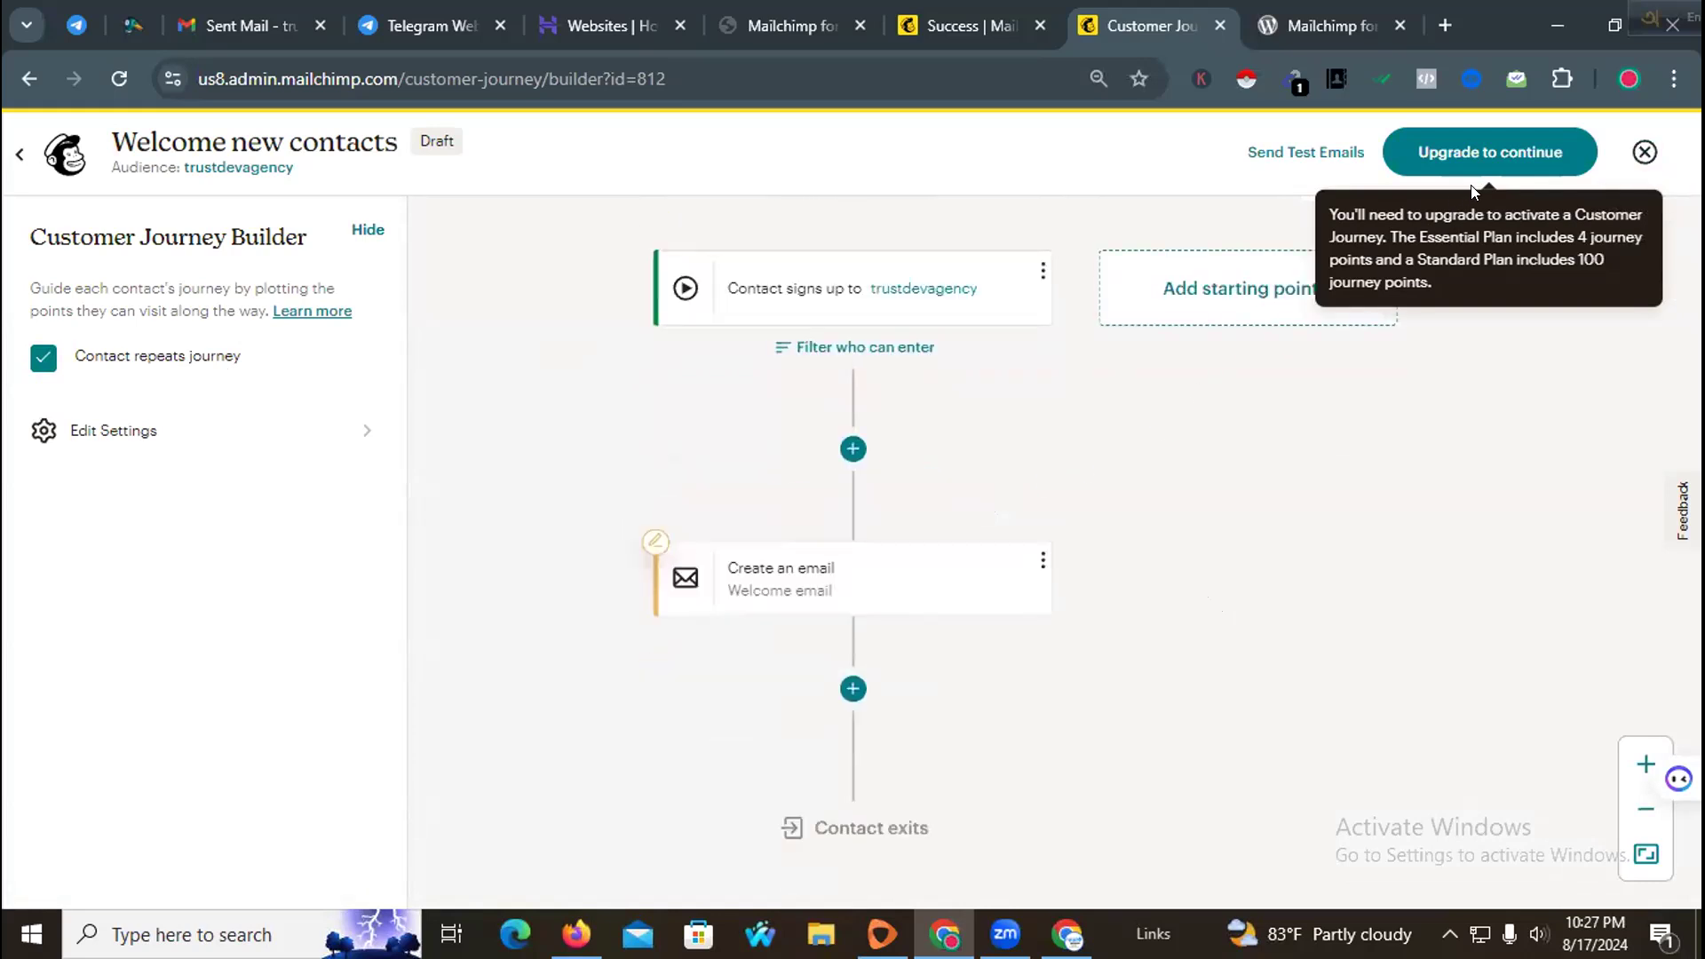
pyautogui.click(1485, 151)
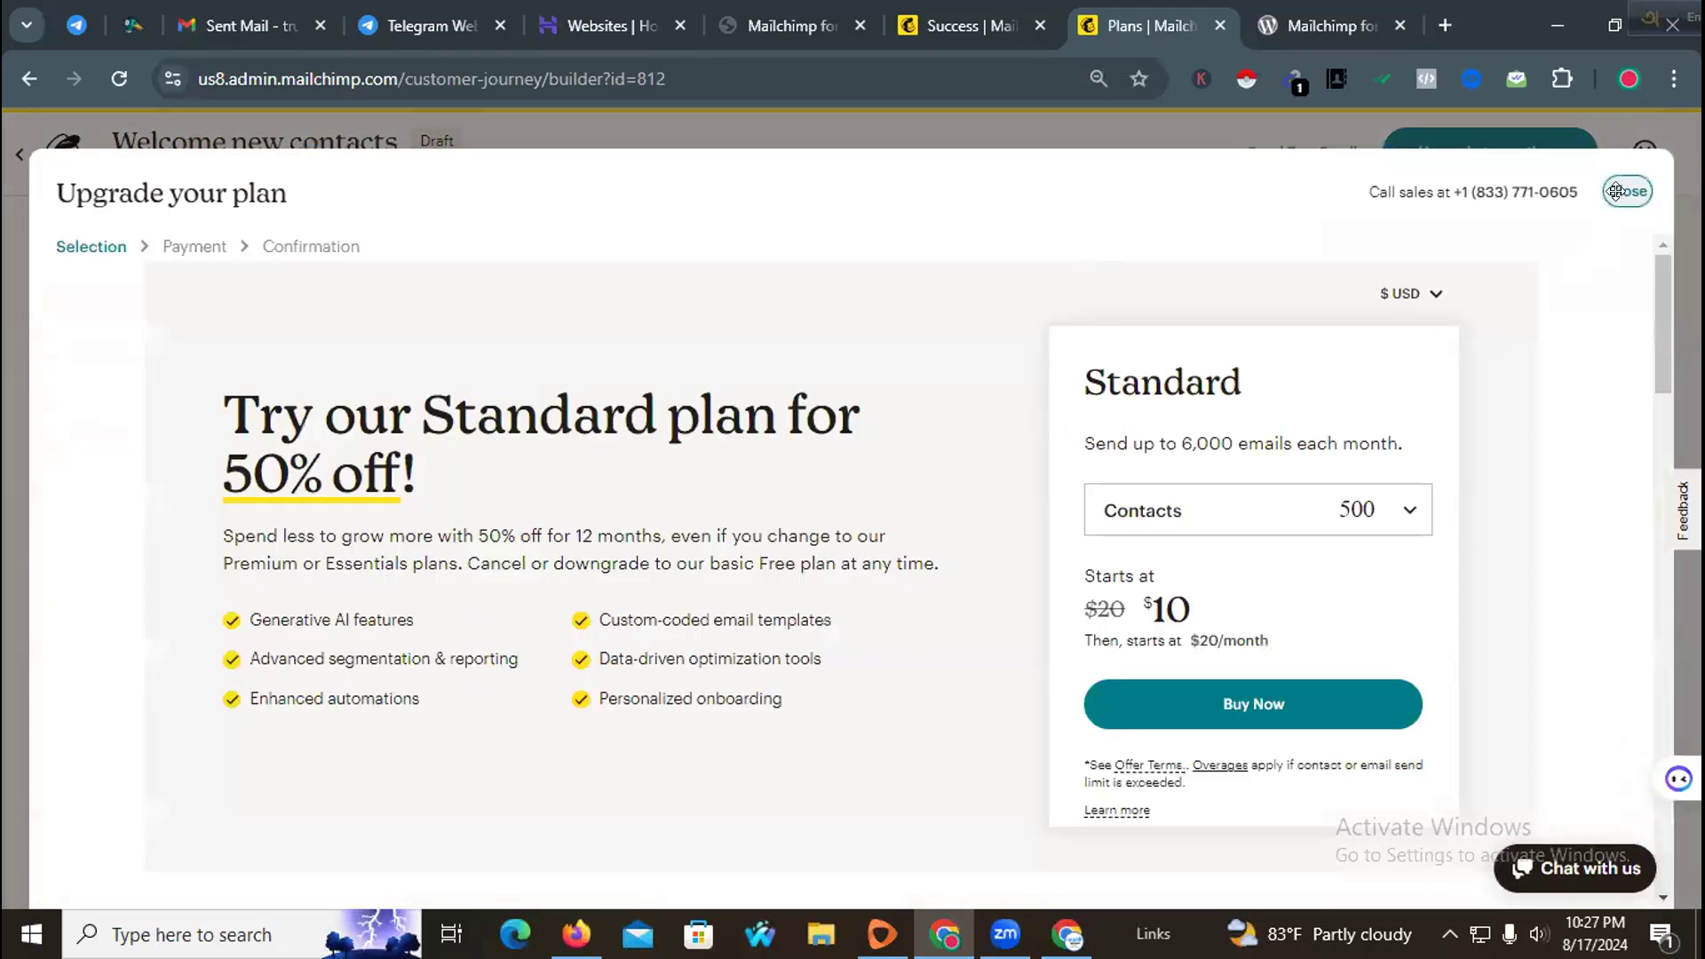
pyautogui.click(1626, 193)
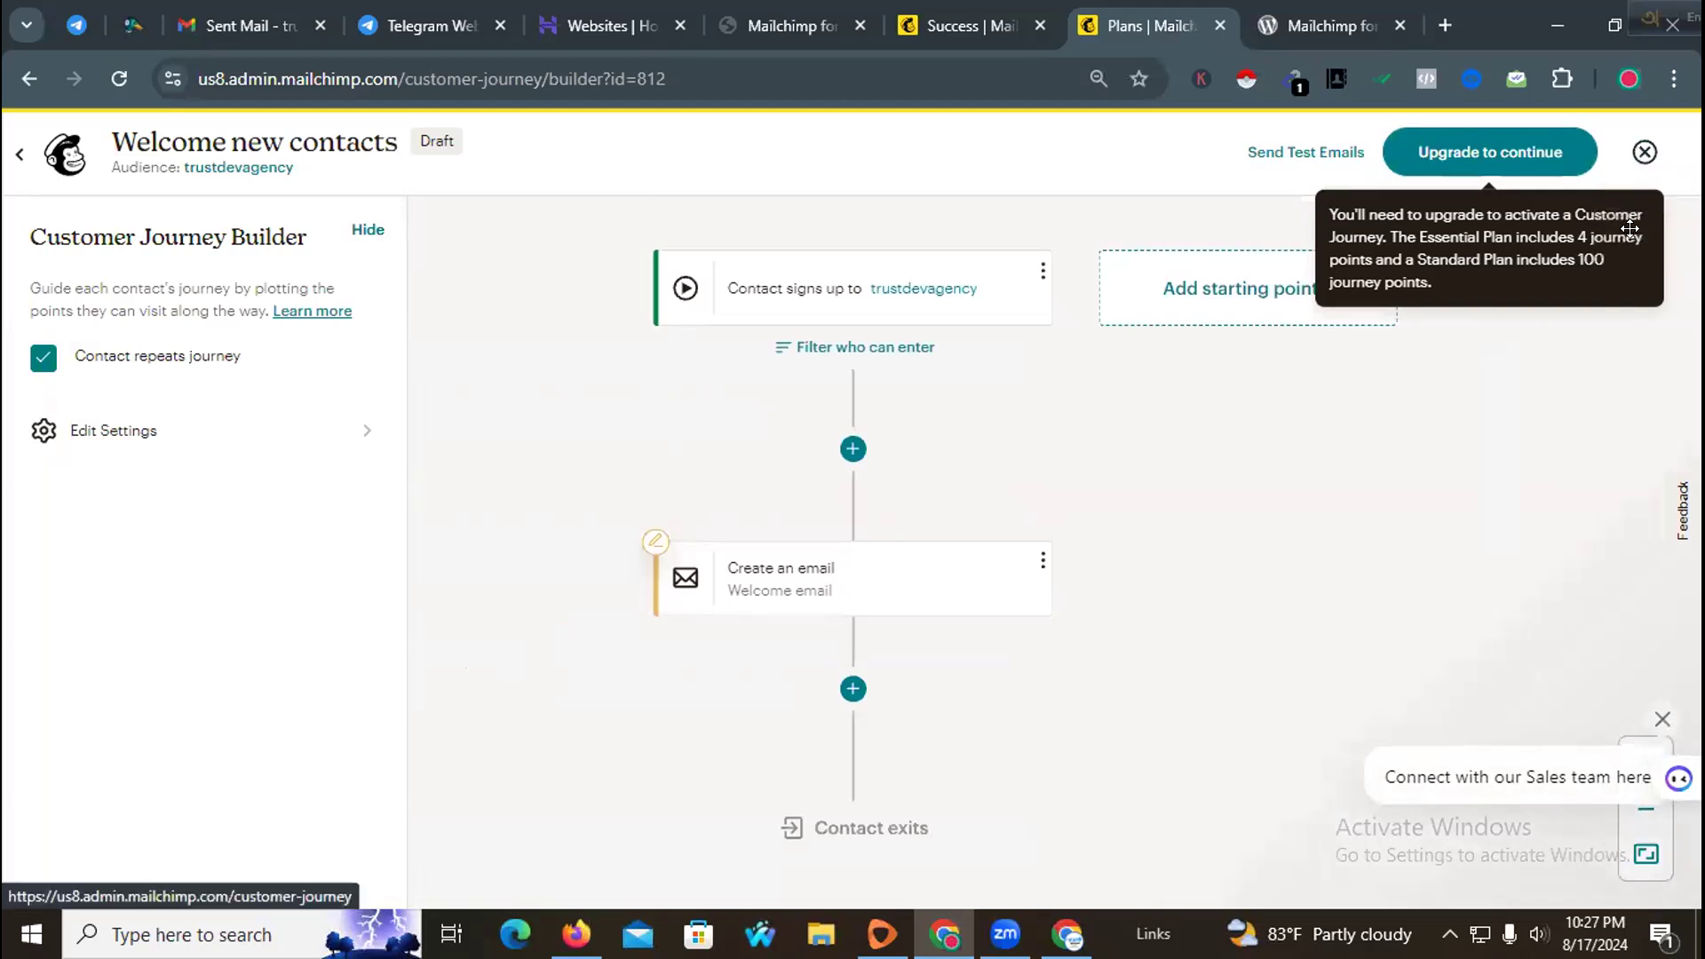
pyautogui.click(1458, 151)
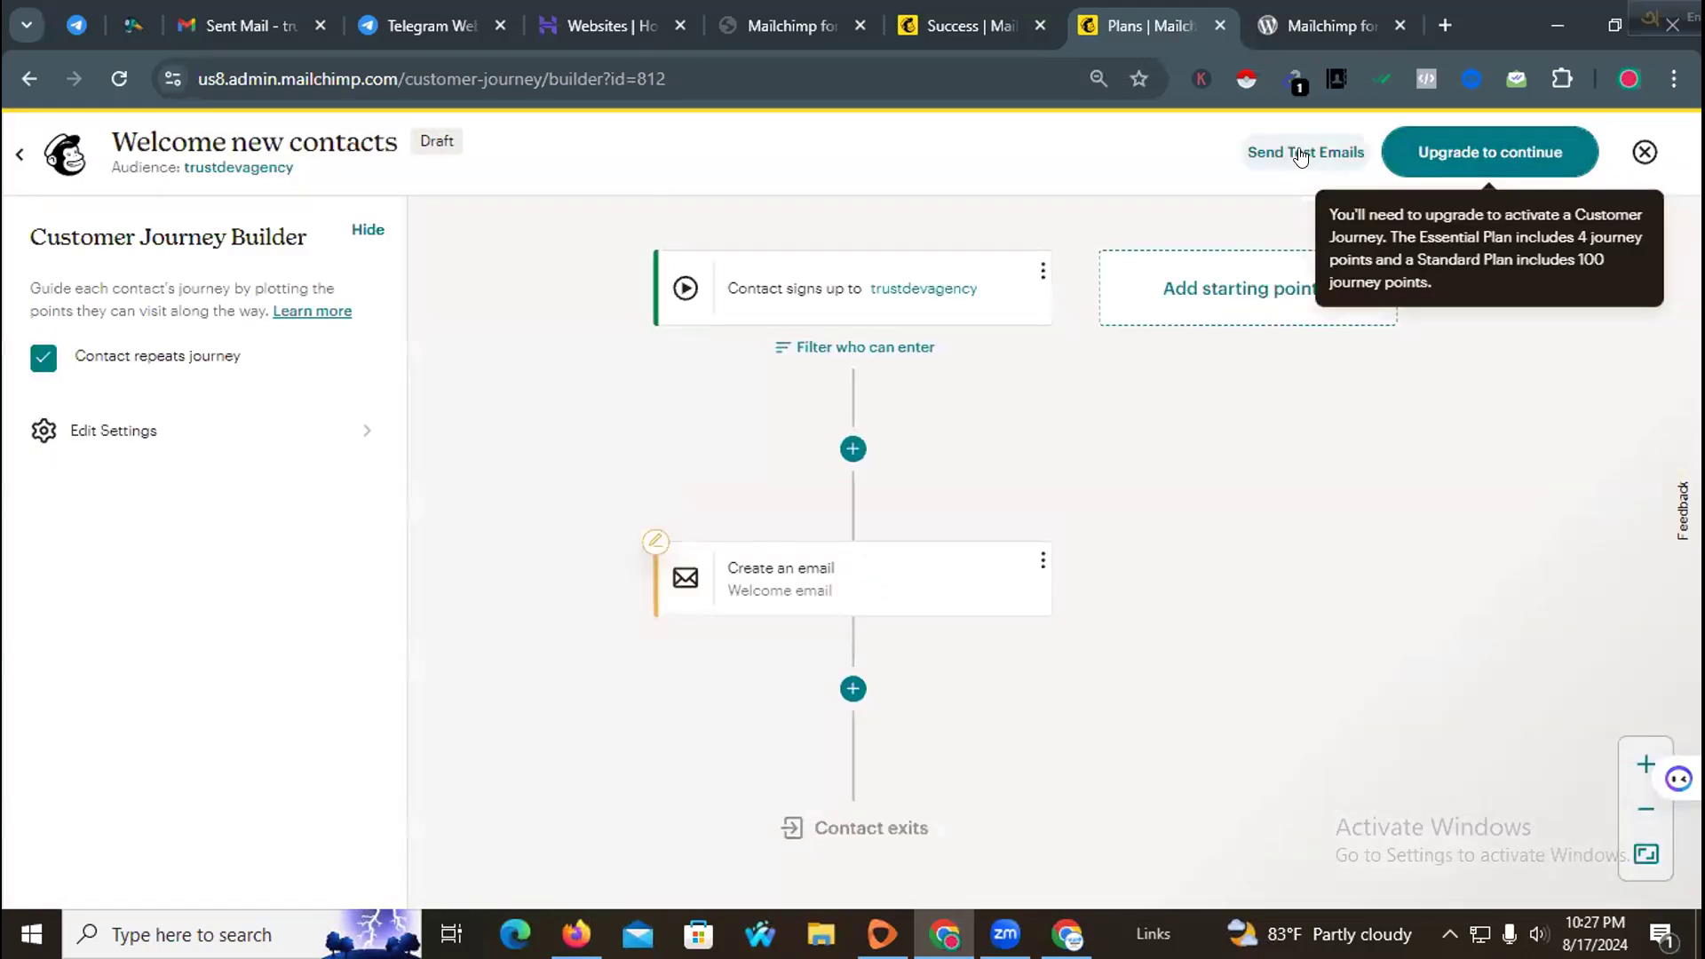
pyautogui.click(1643, 152)
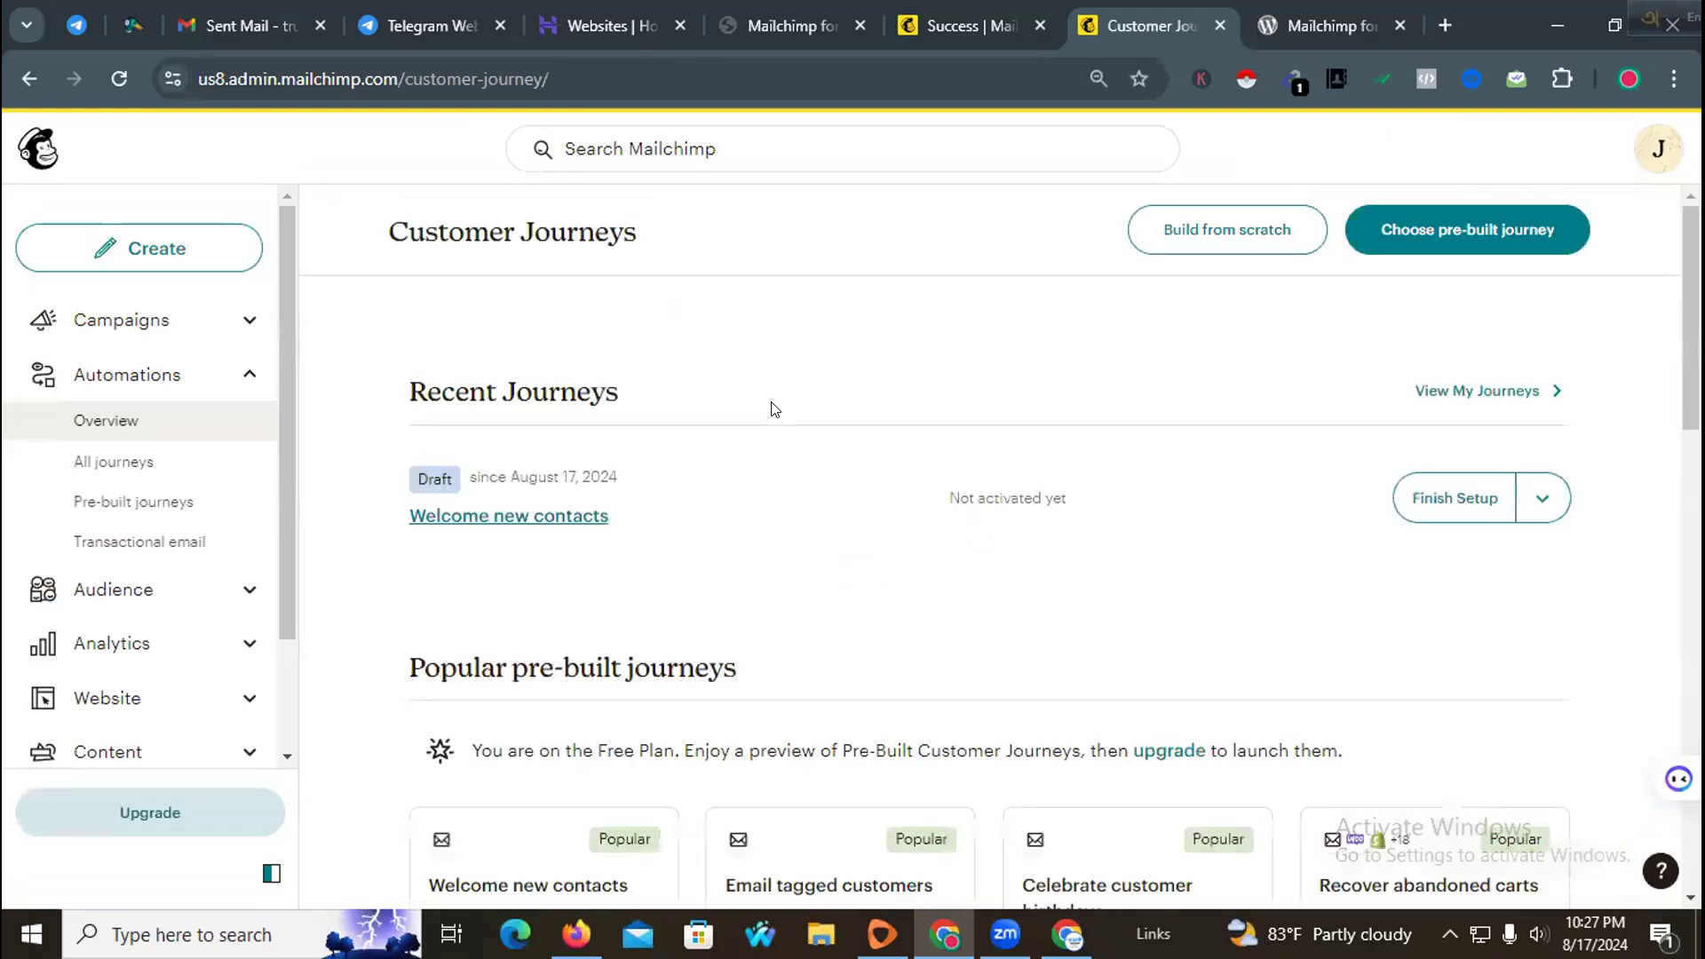
# Step: Review the Customer Journeys overview page and its help resources
pyautogui.scroll(-3, 737, 470)
pyautogui.scroll(-3, 819, 659)
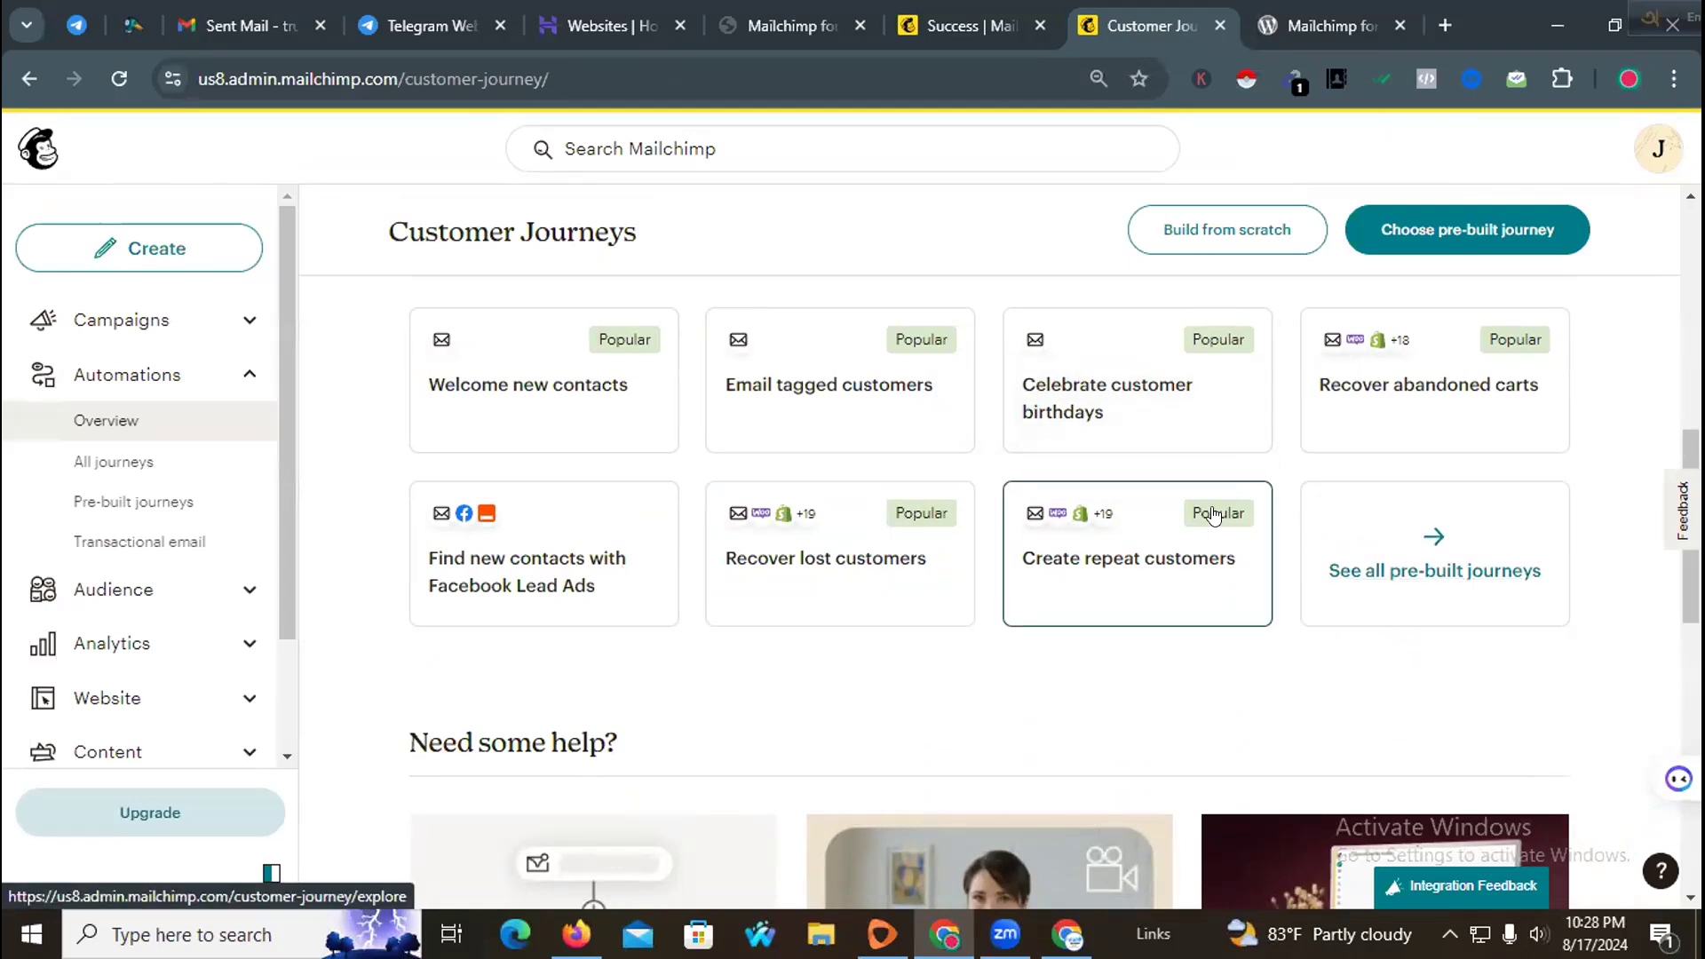
pyautogui.scroll(-1, 850, 573)
pyautogui.scroll(-2, 850, 573)
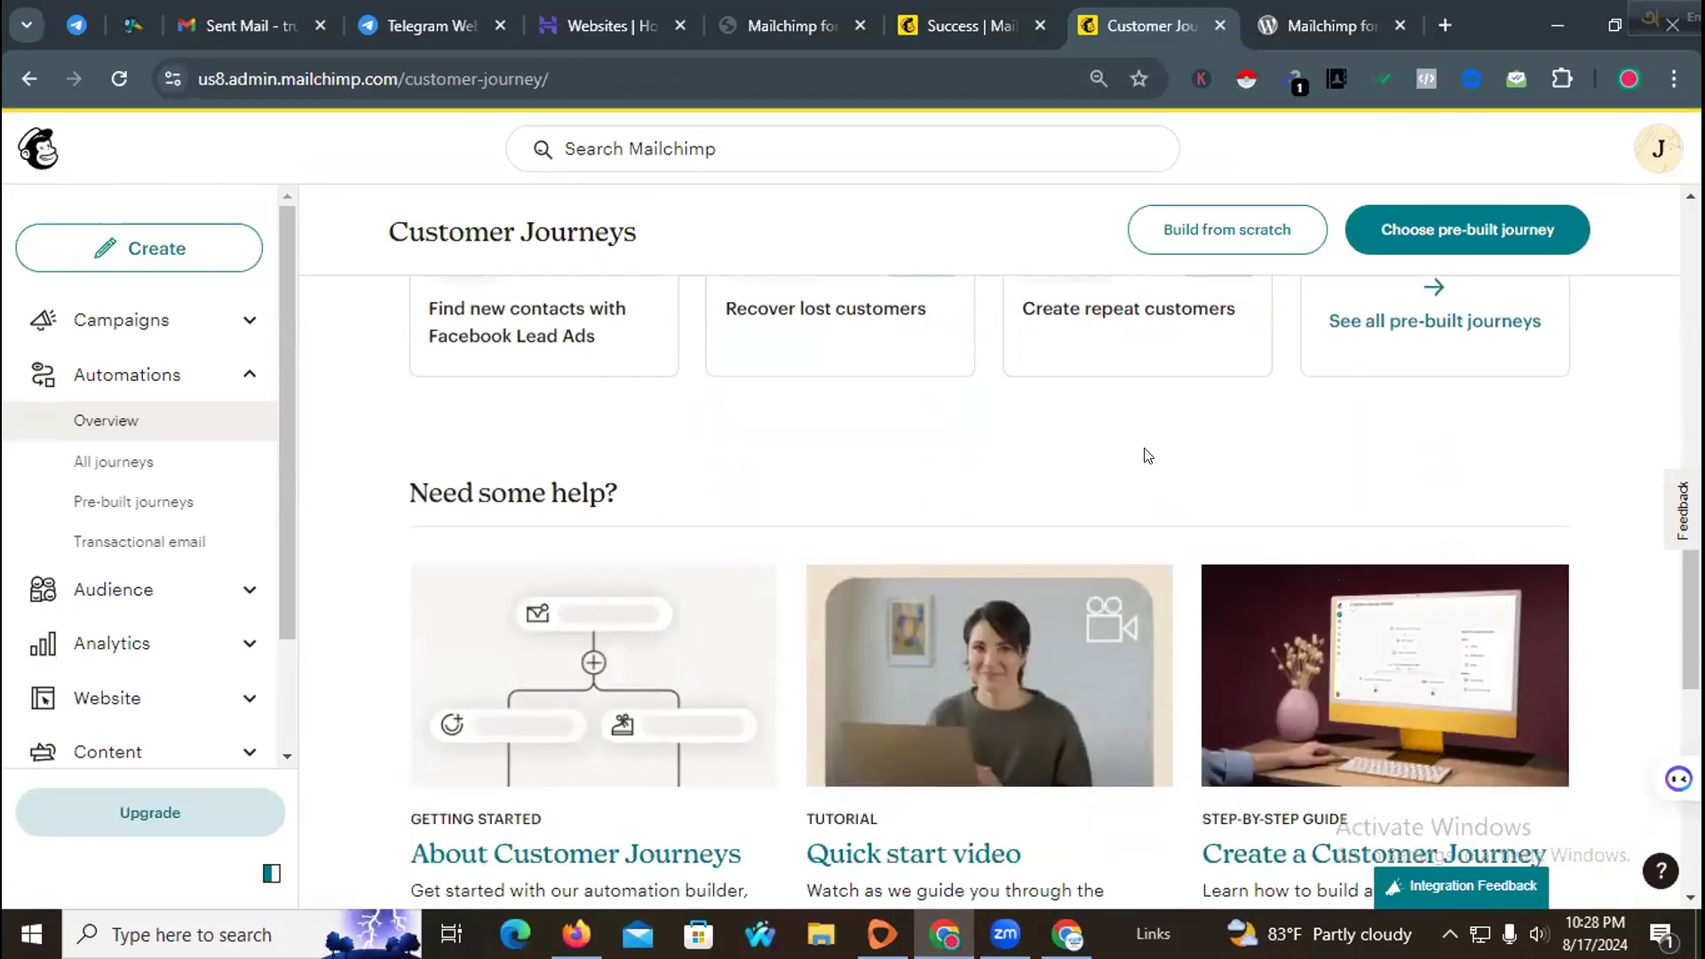
pyautogui.scroll(-3, 1076, 479)
pyautogui.scroll(1, 897, 491)
pyautogui.scroll(4, 1306, 472)
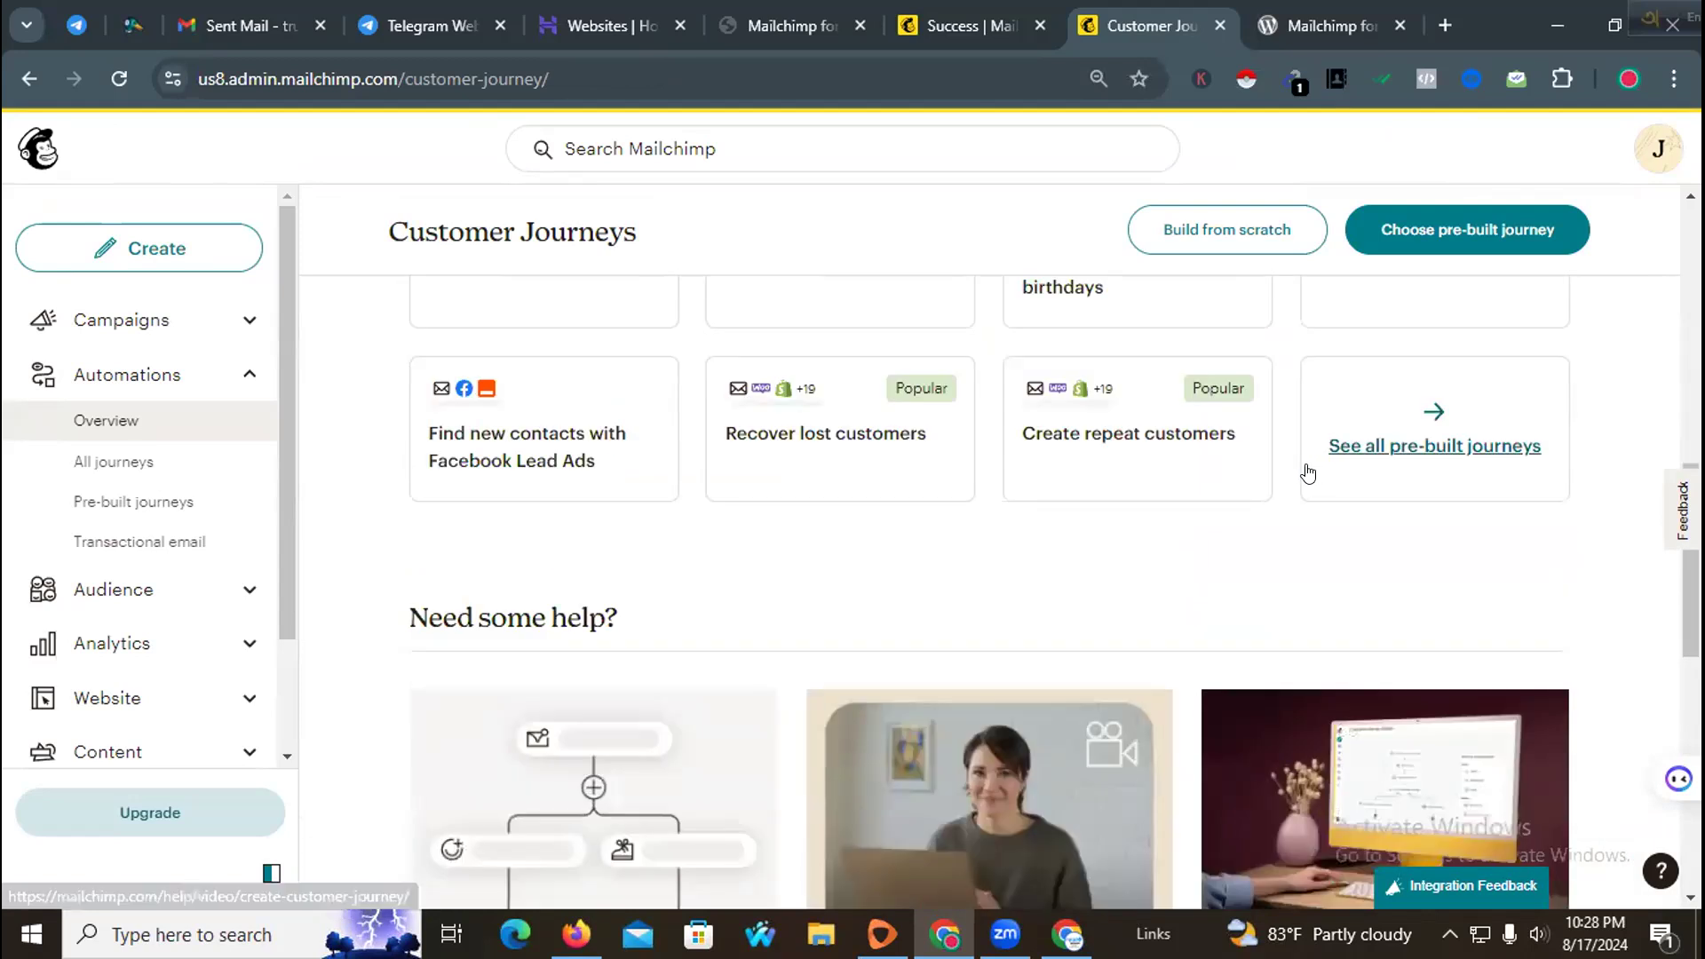
pyautogui.scroll(-2, 1297, 472)
pyautogui.scroll(3, 1254, 454)
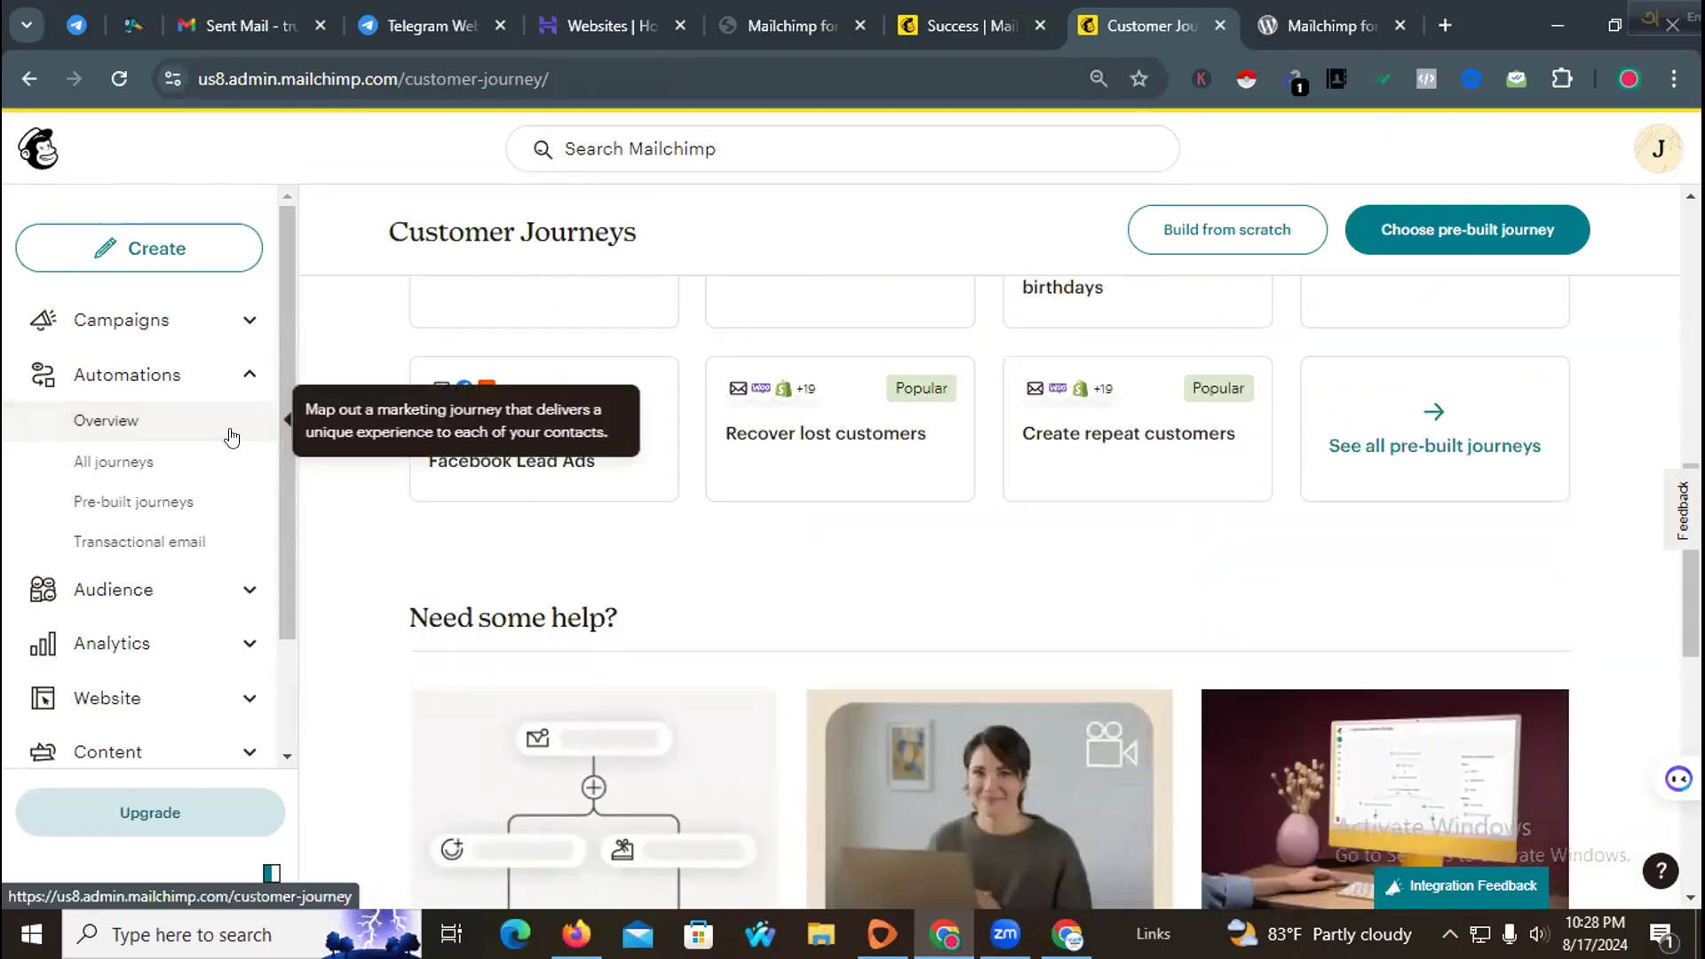
pyautogui.scroll(-2, 226, 440)
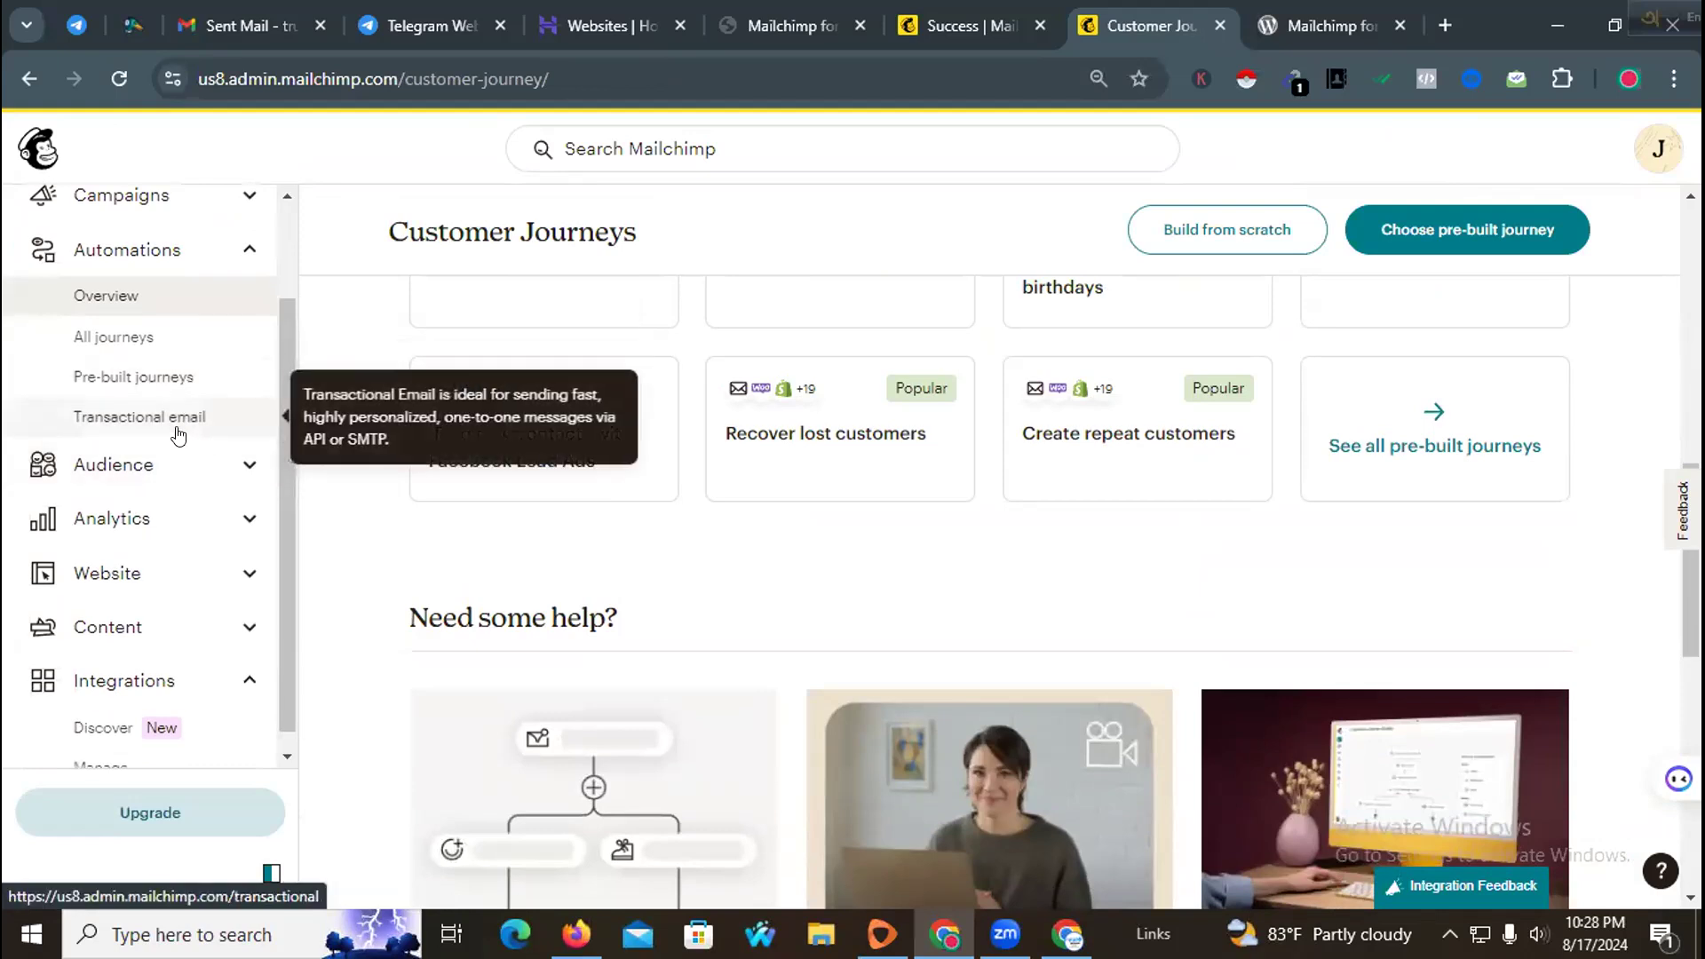
# Step: Open the Audience dashboard and then the All contacts list for the trustdevagency audience
pyautogui.click(238, 467)
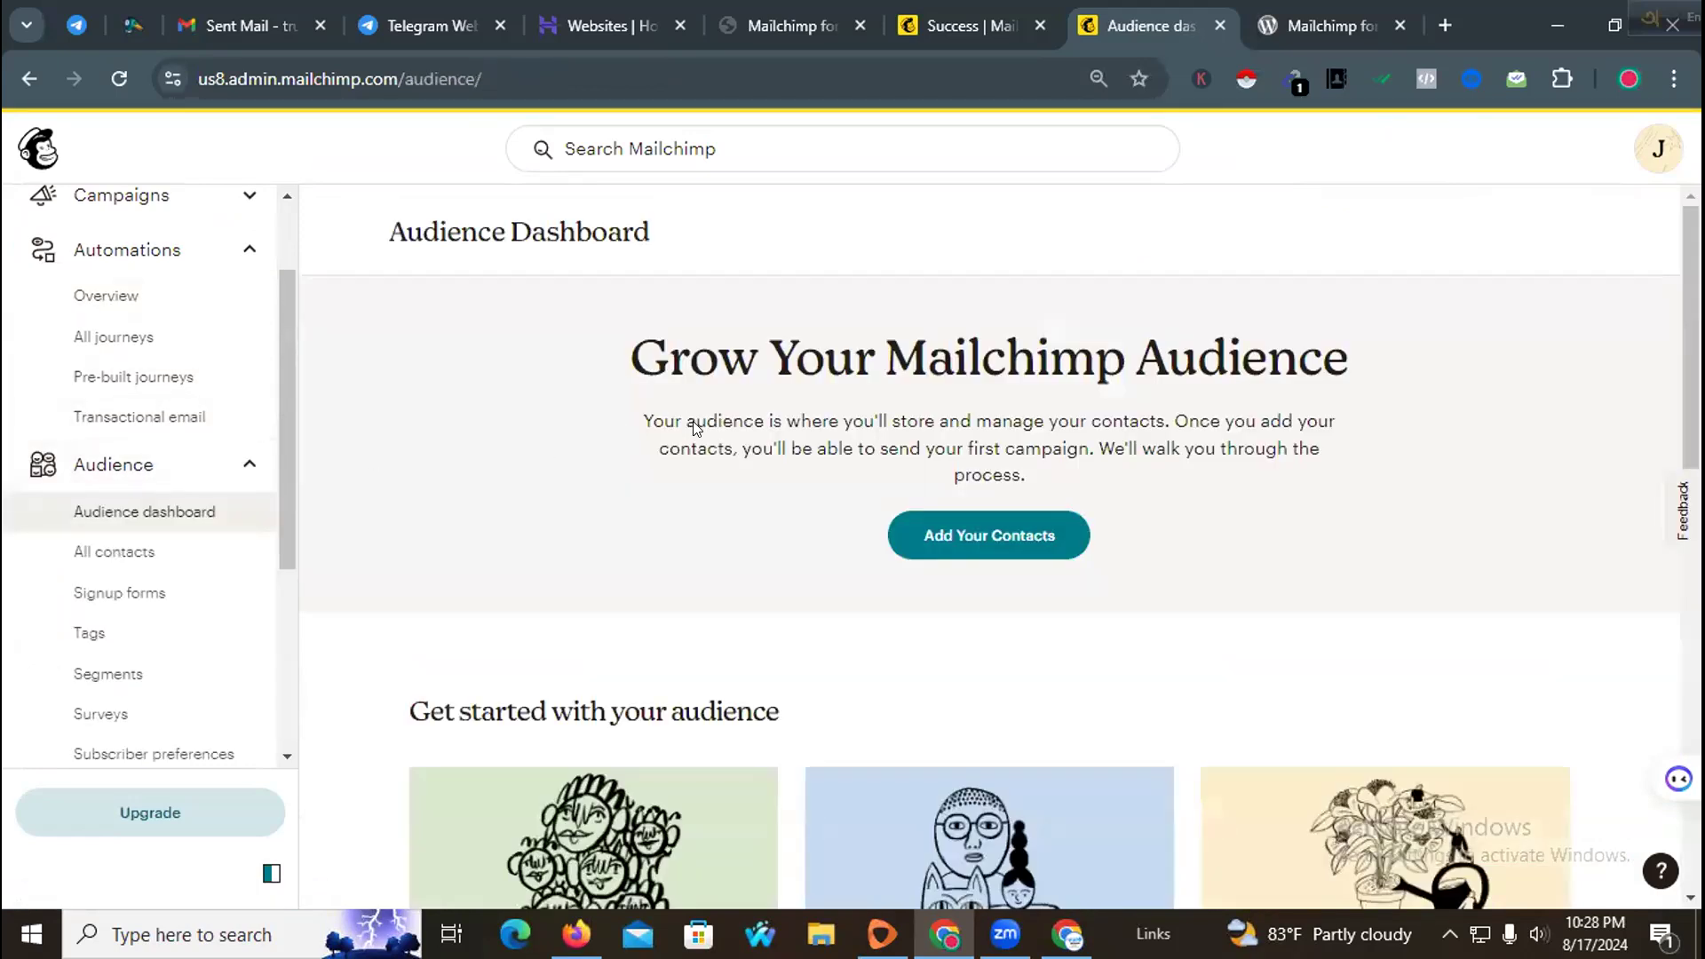
pyautogui.scroll(-7, 695, 428)
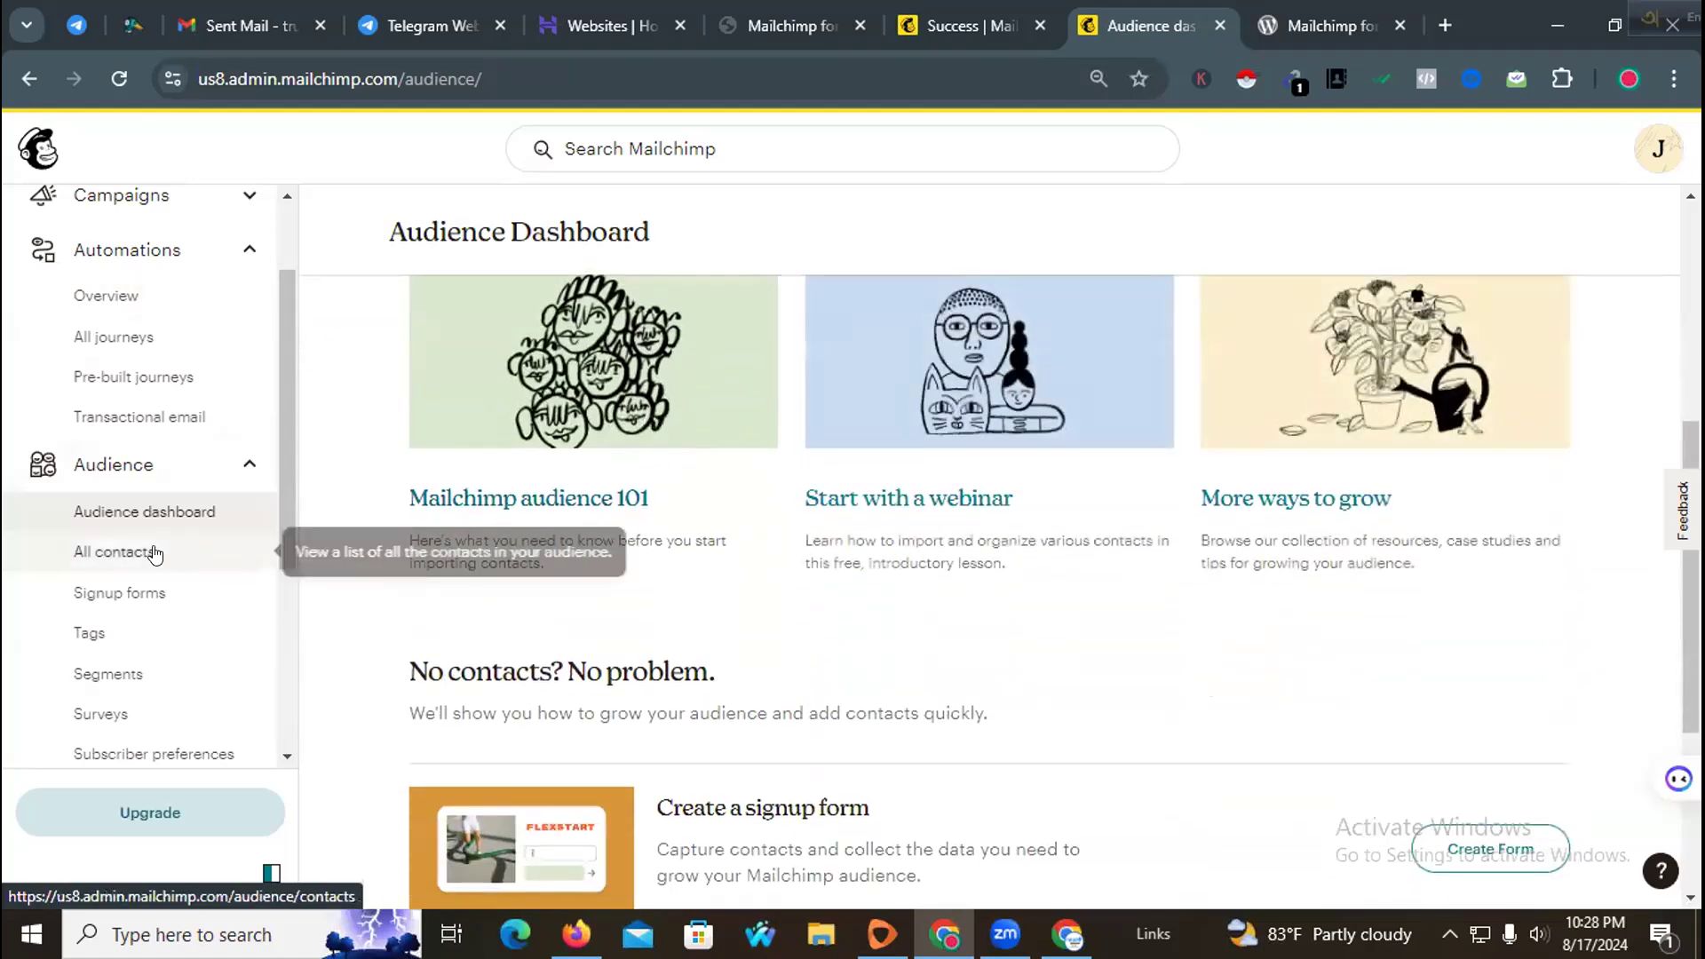
pyautogui.scroll(-1, 746, 450)
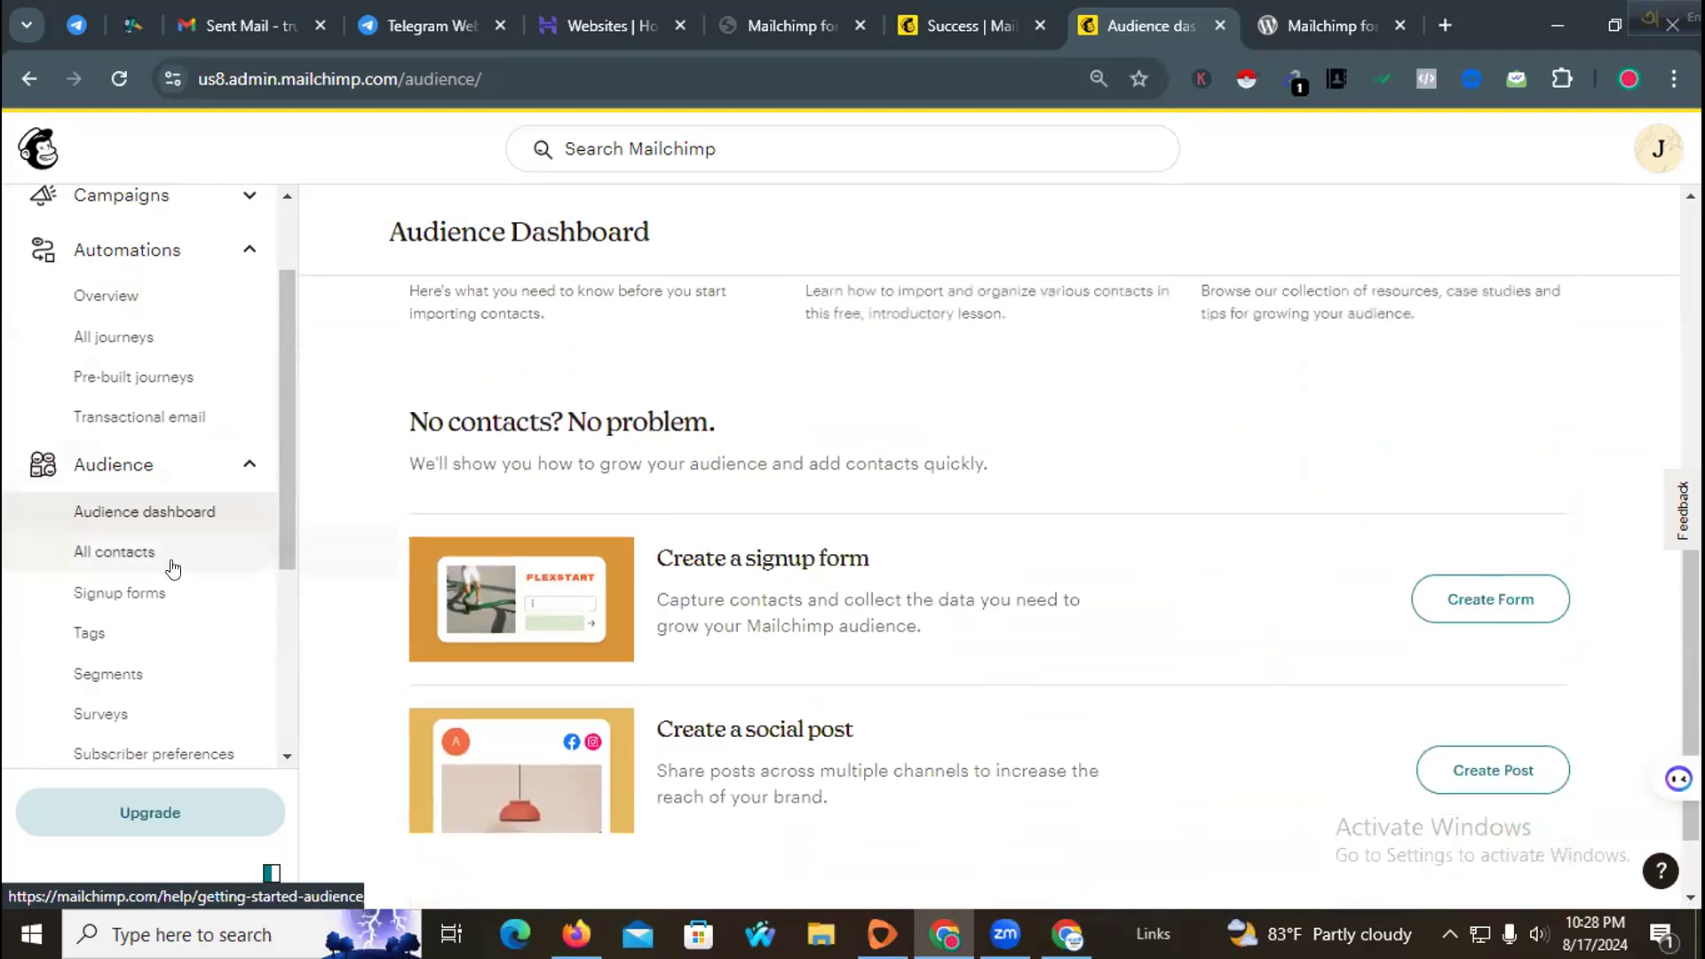
pyautogui.click(131, 555)
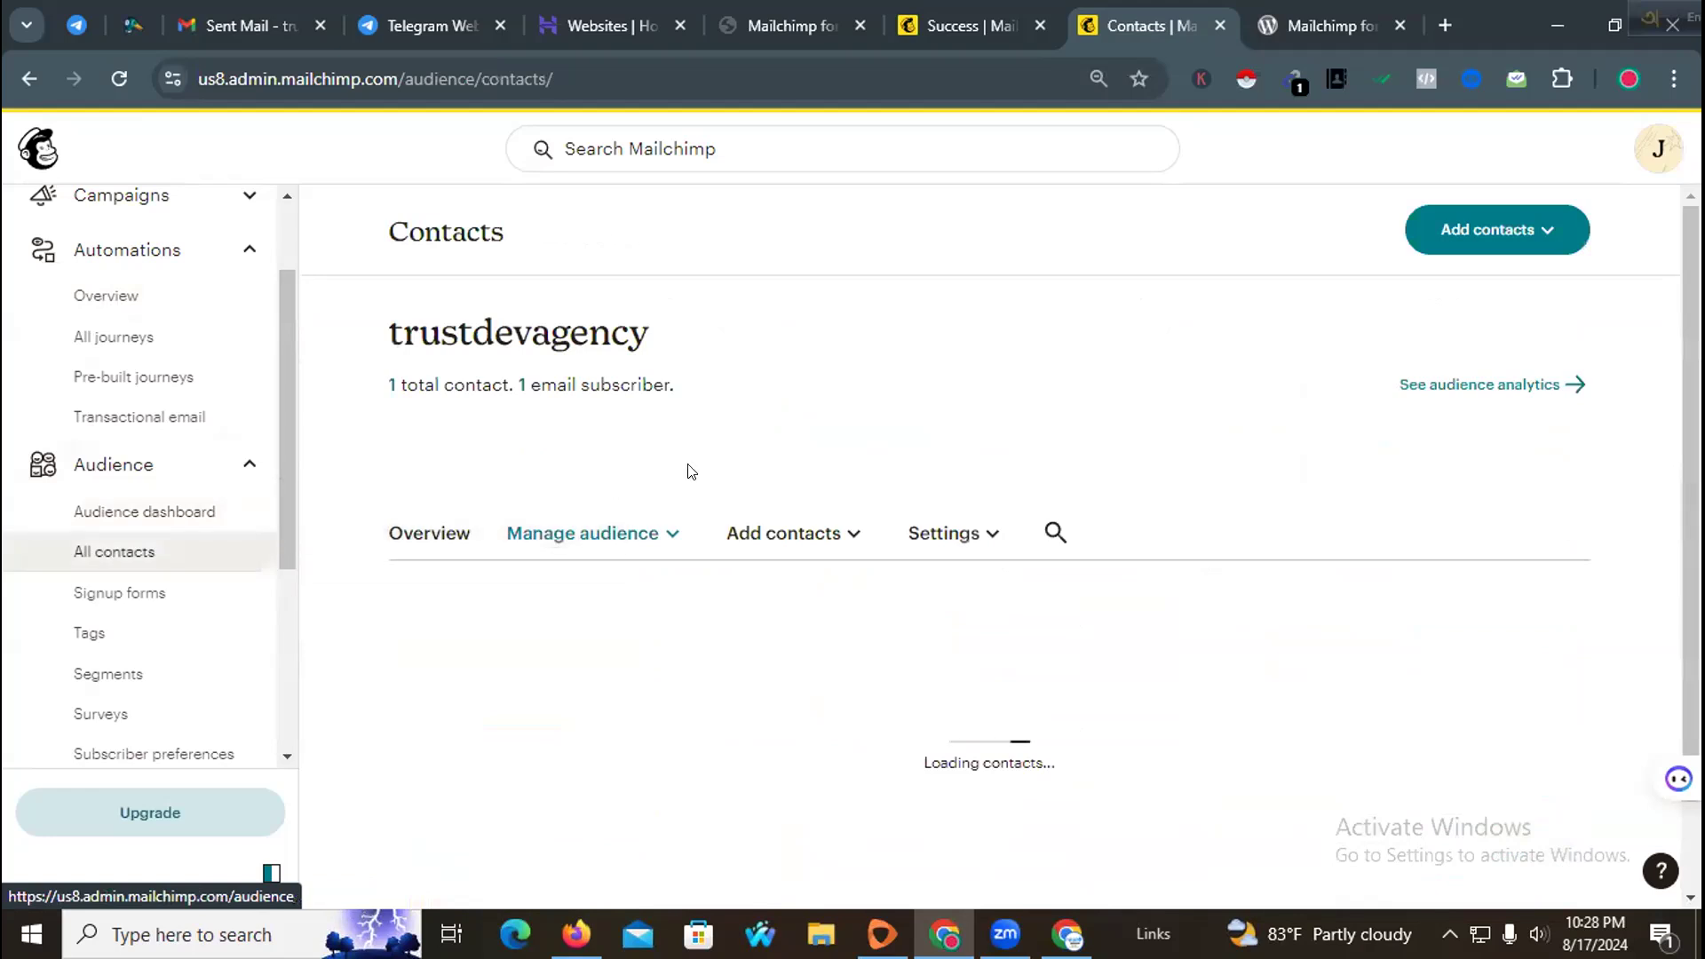
pyautogui.scroll(-1, 566, 469)
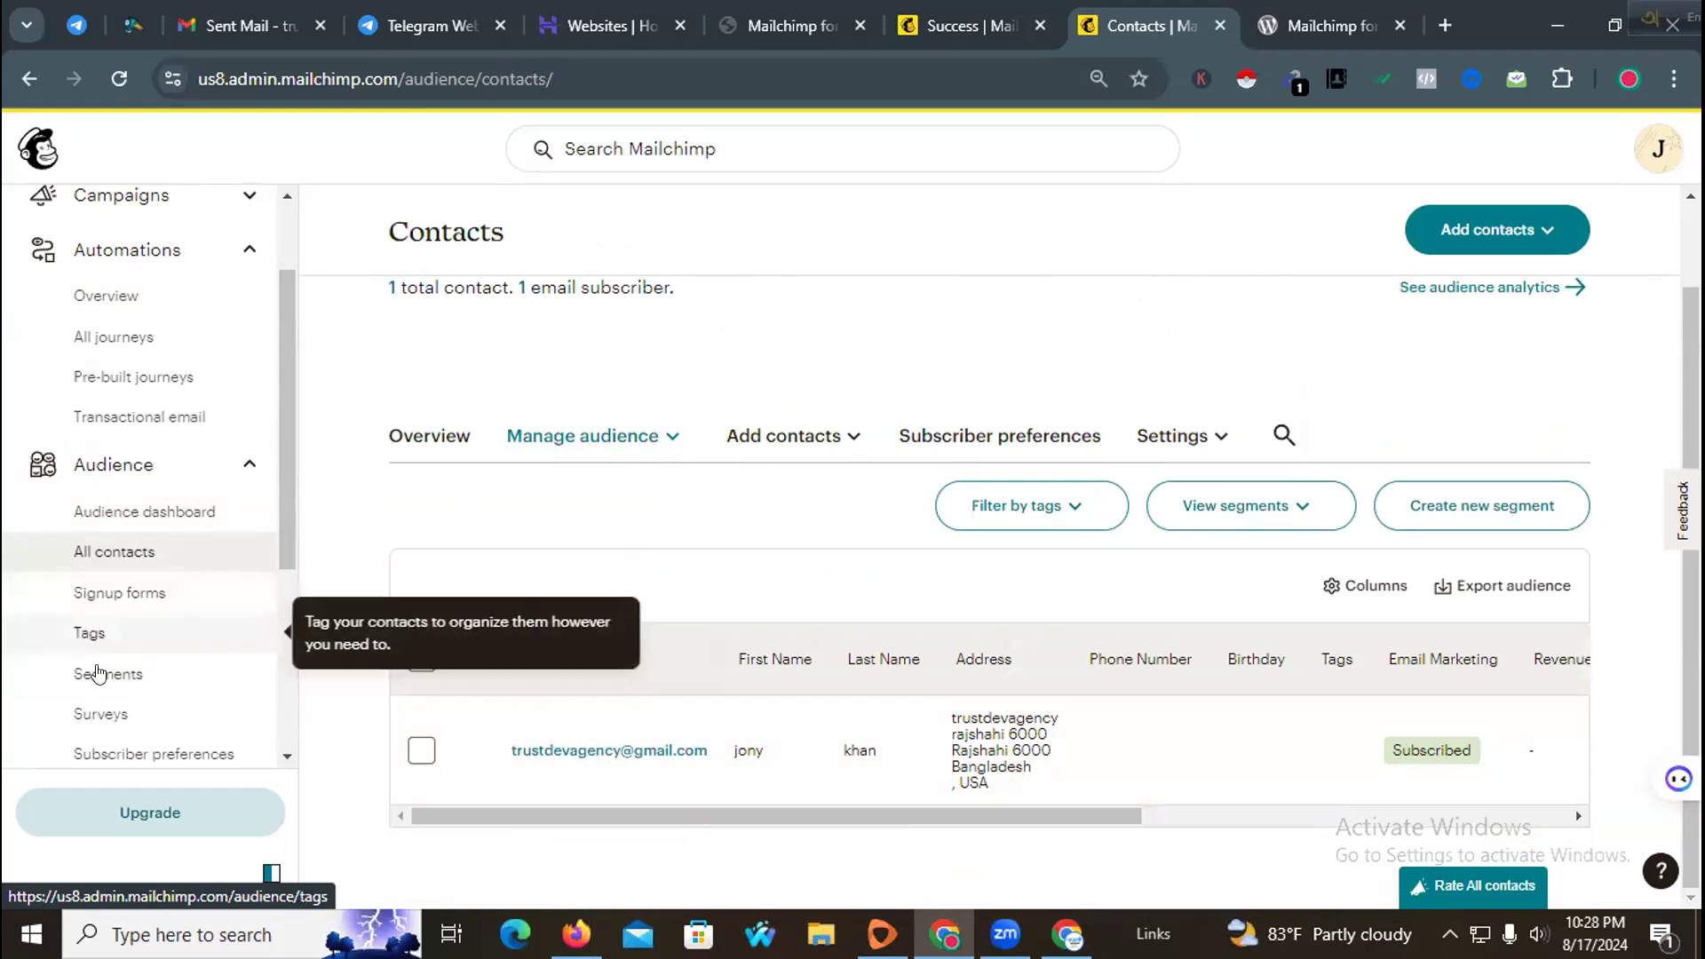
# Step: Open the Signup forms page and browse the available form types
pyautogui.click(131, 595)
pyautogui.scroll(-8, 942, 578)
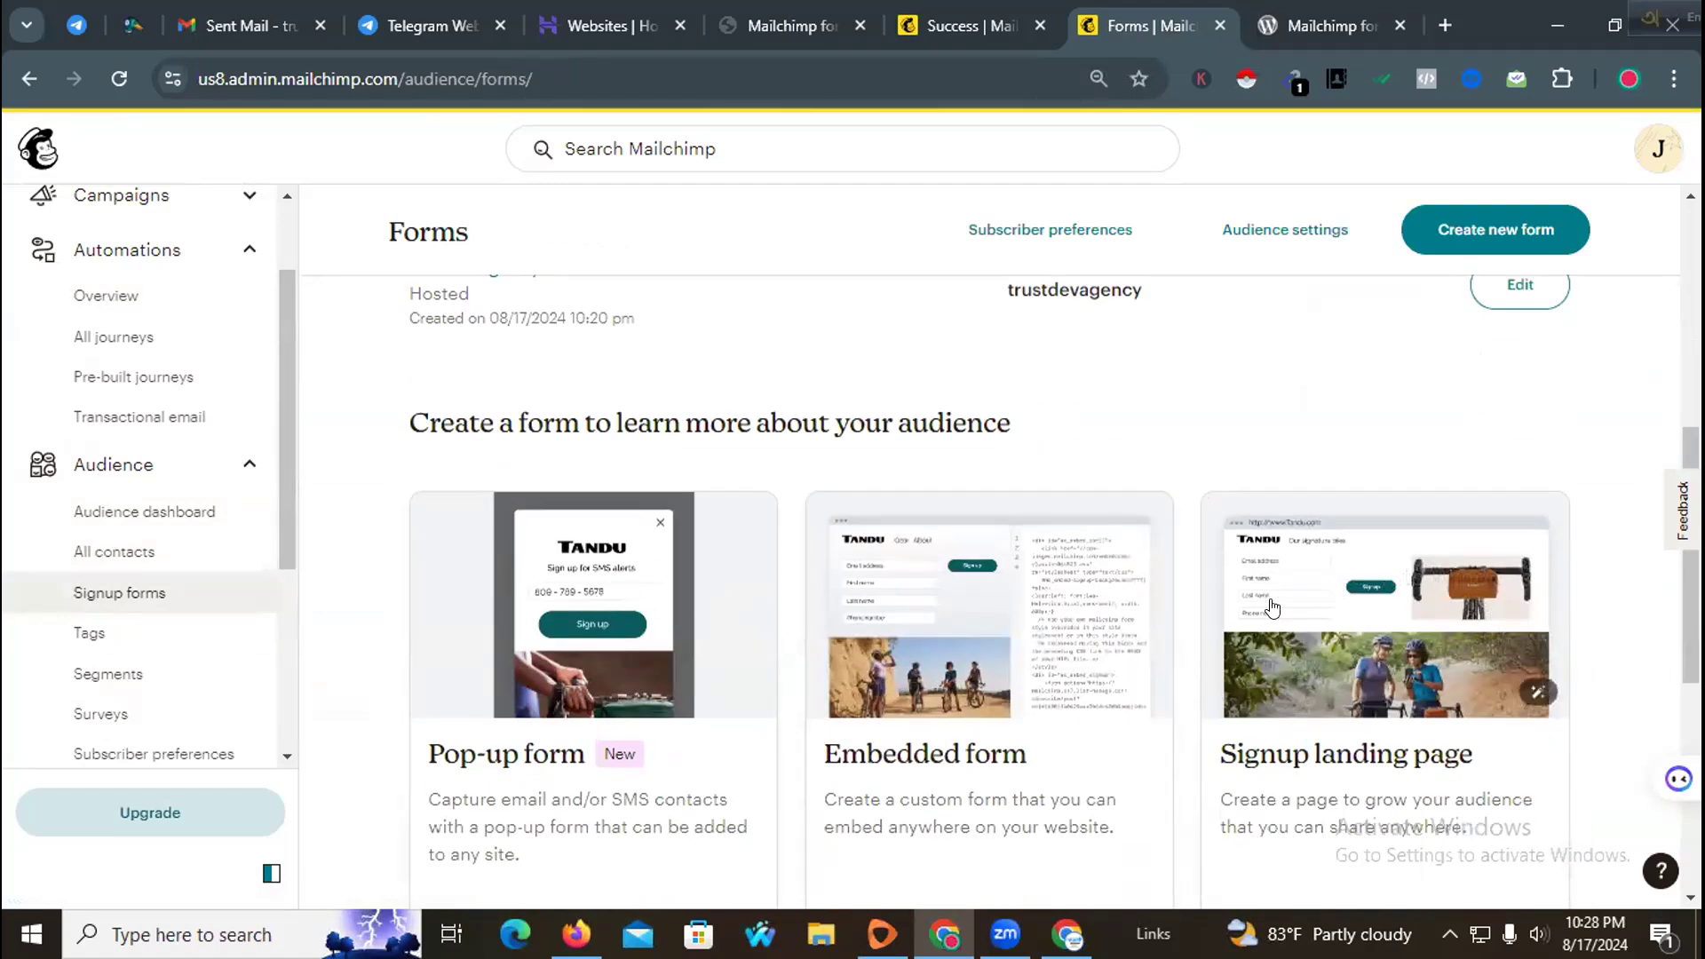
pyautogui.scroll(-3, 799, 631)
pyautogui.scroll(-3, 800, 621)
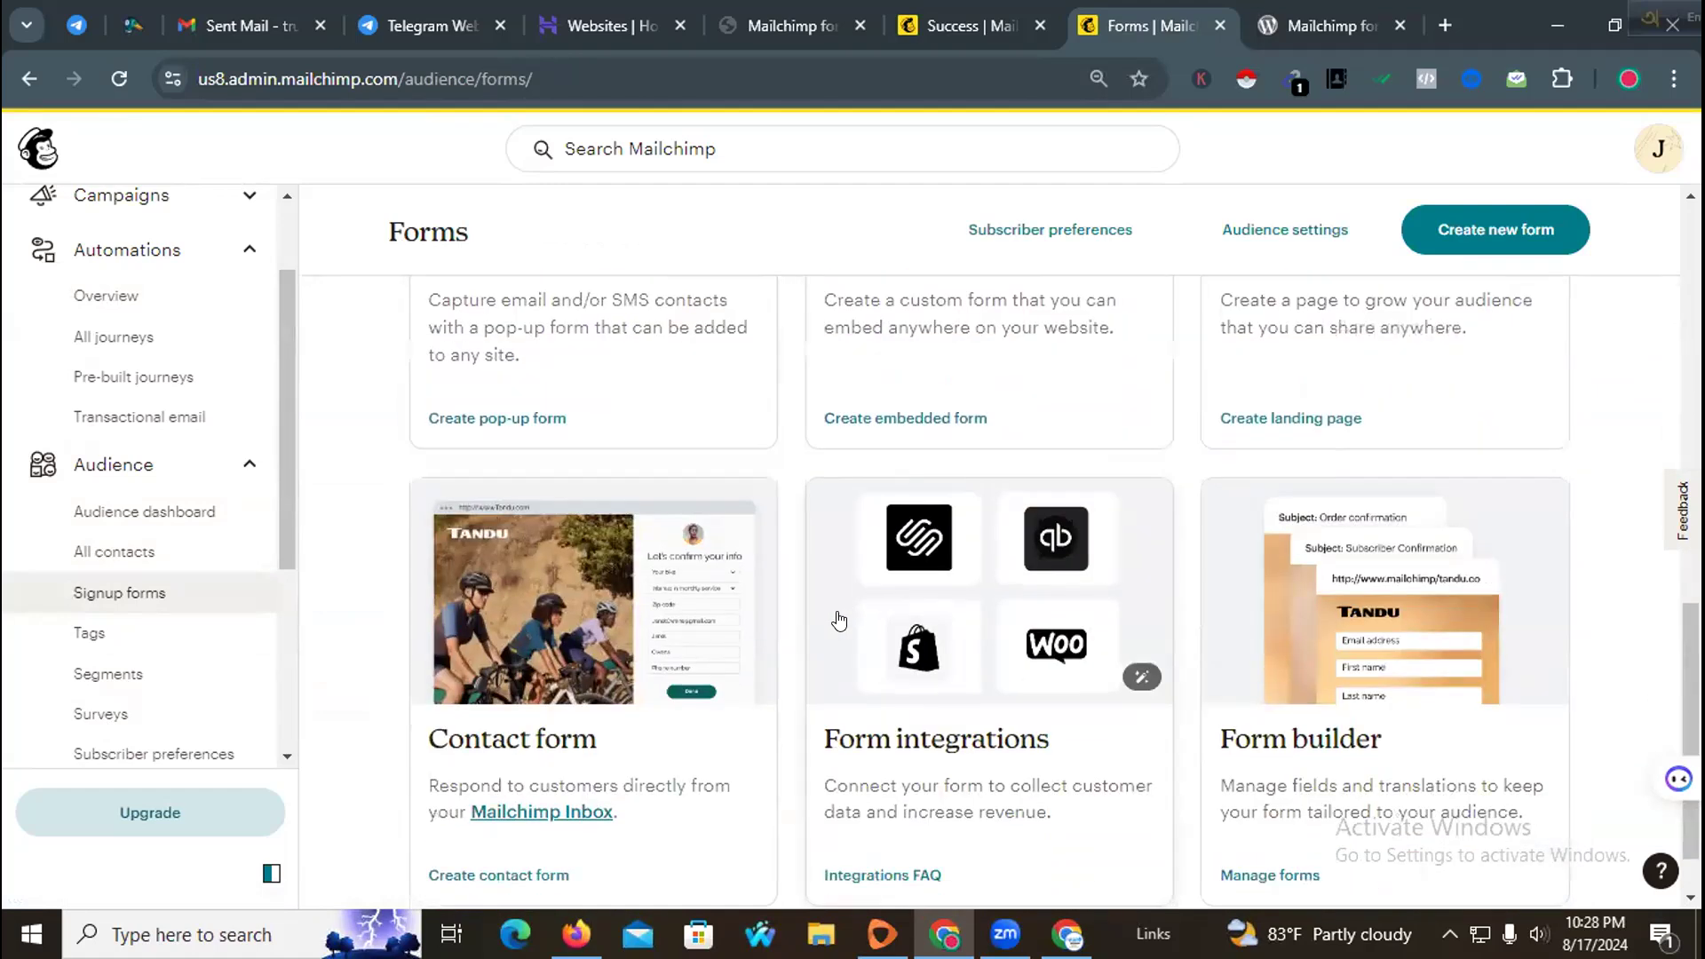
pyautogui.scroll(-1, 1030, 612)
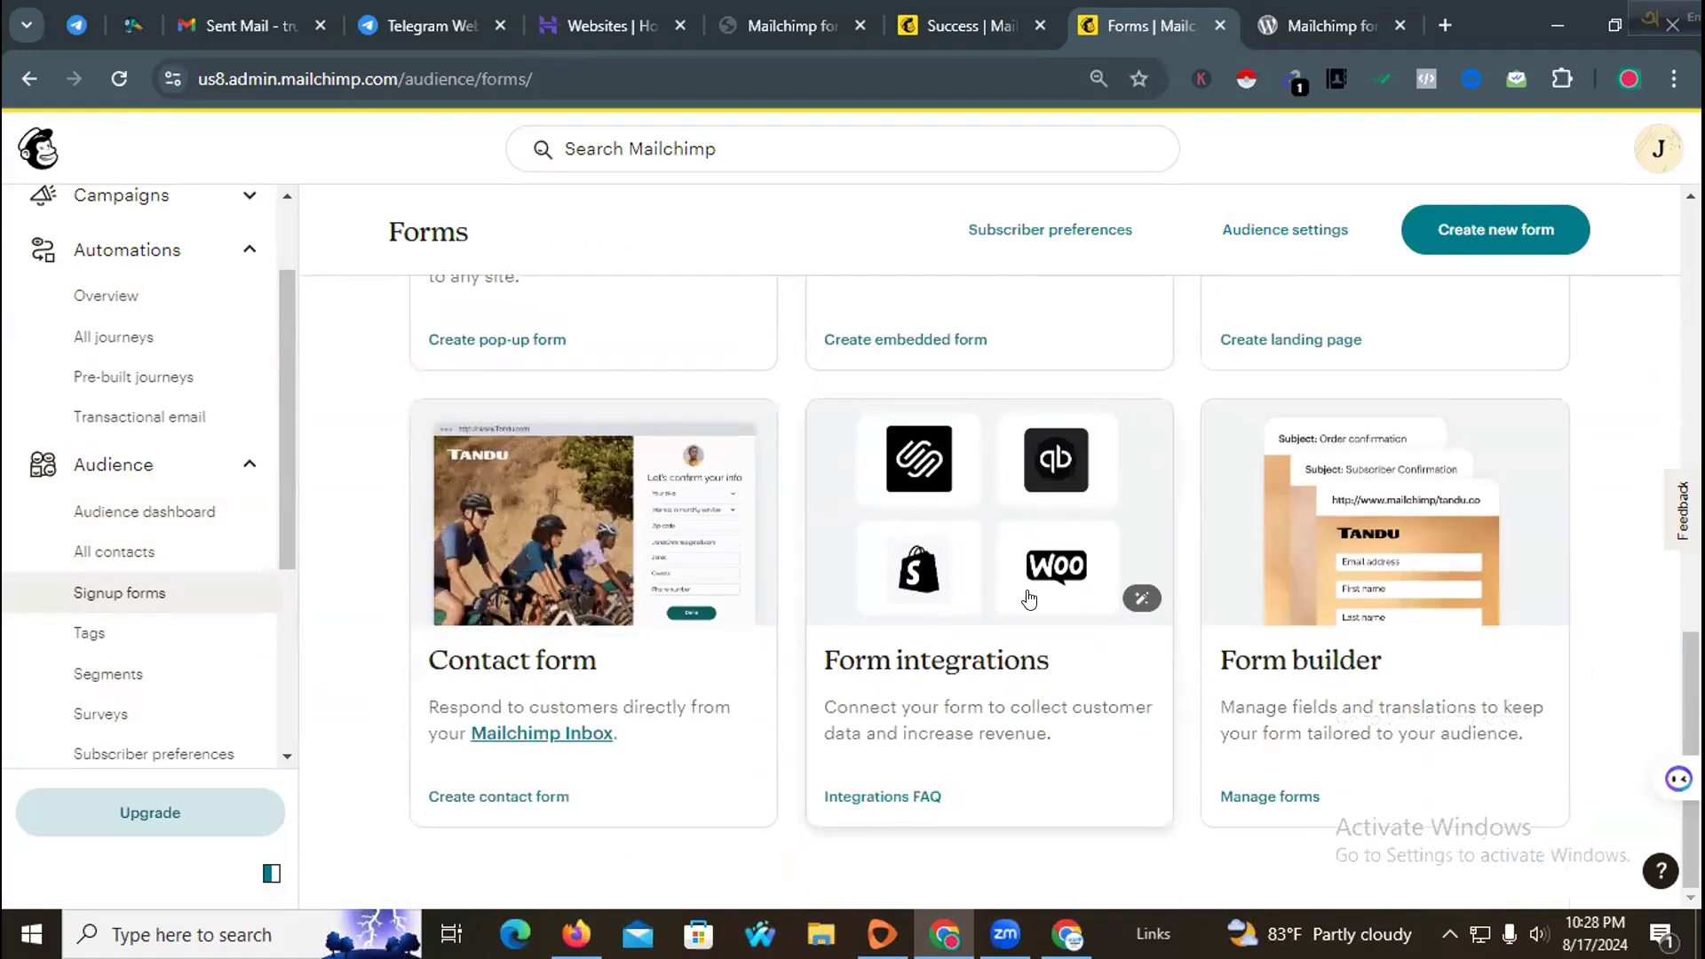
pyautogui.scroll(7, 899, 571)
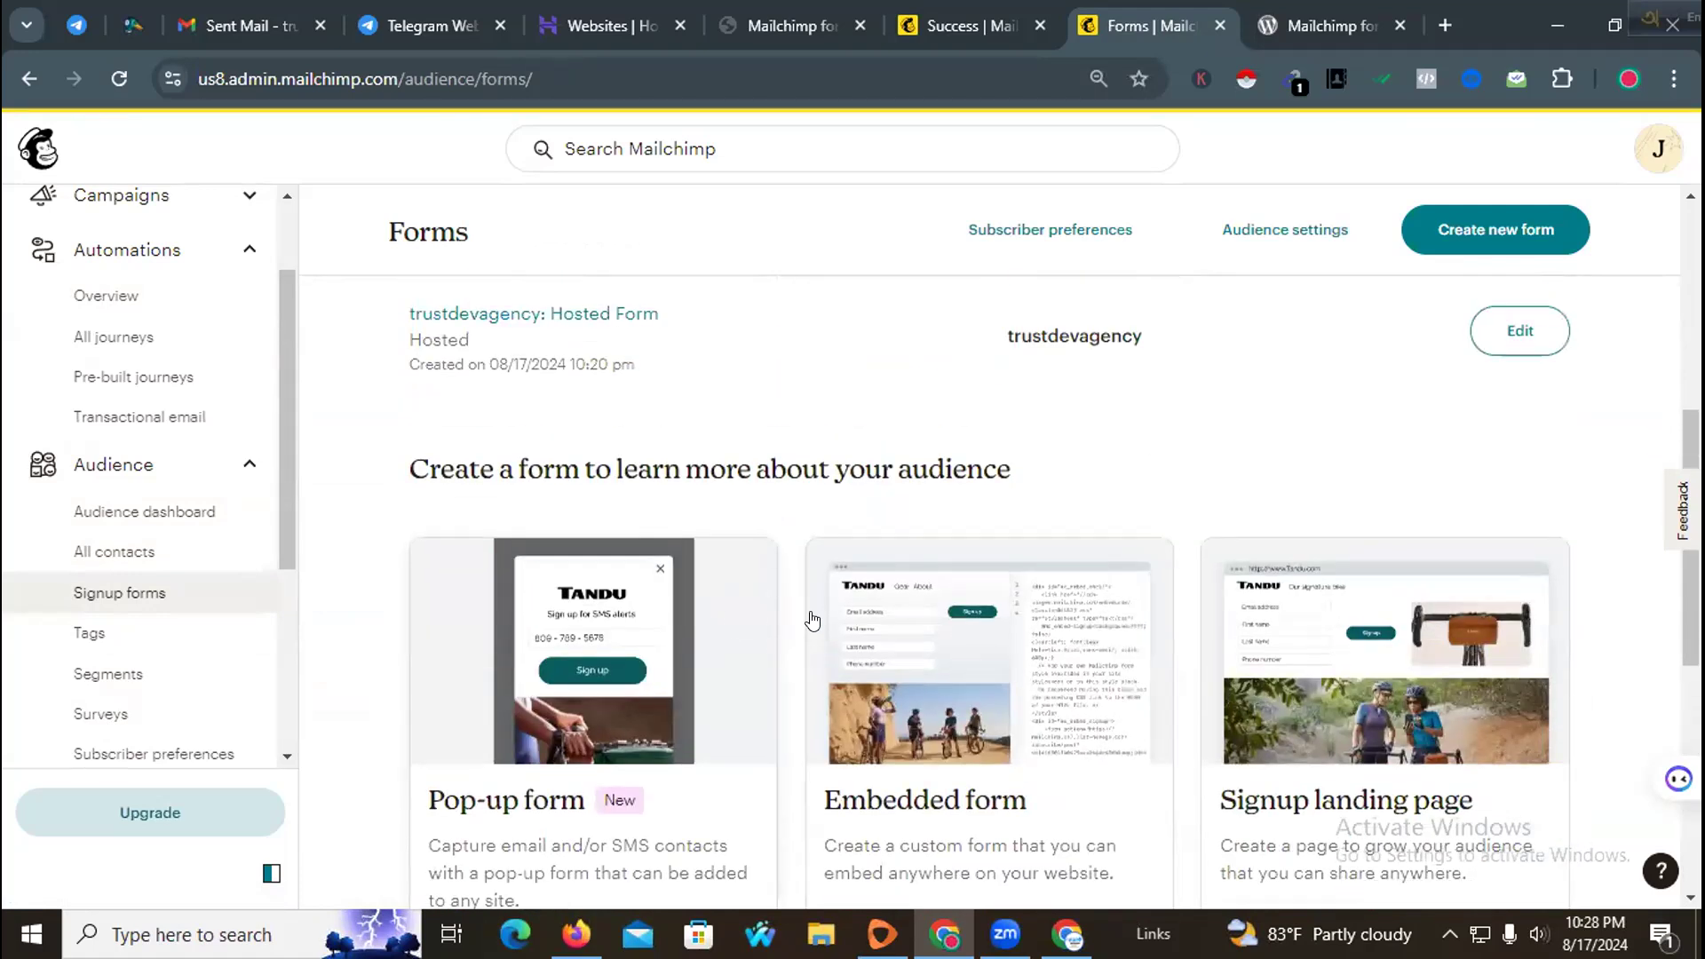
pyautogui.scroll(-3, 845, 613)
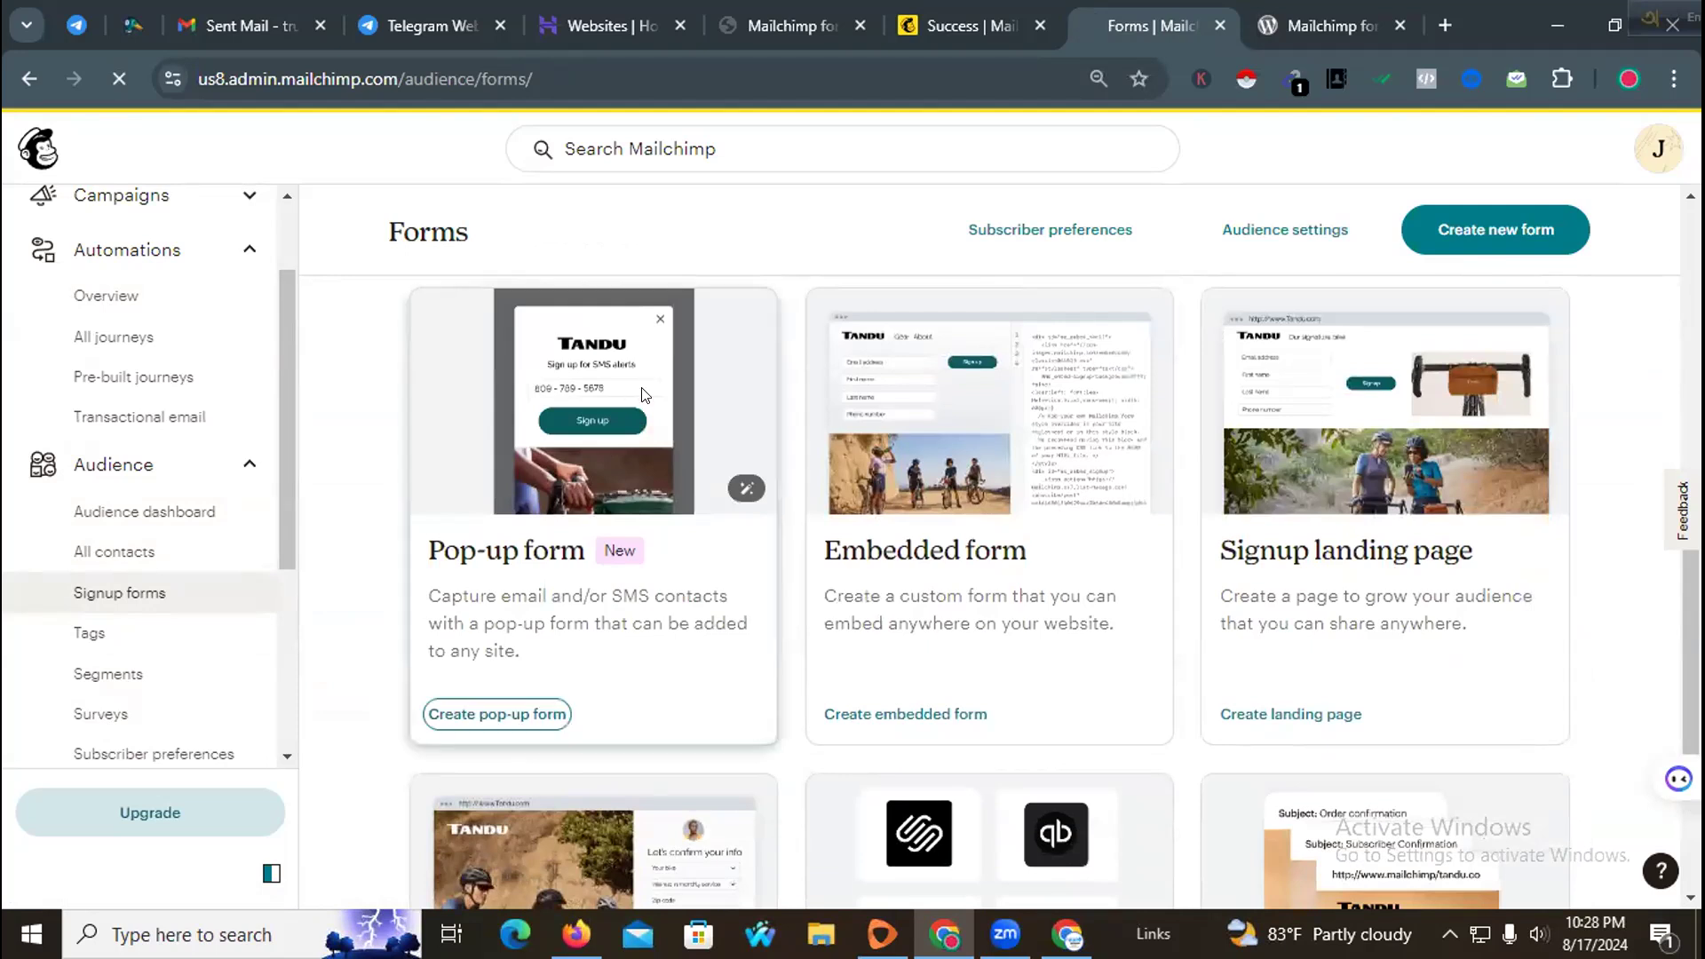
# Step: Create a pop-up form named Test for the trustdevagency audience
pyautogui.click(514, 716)
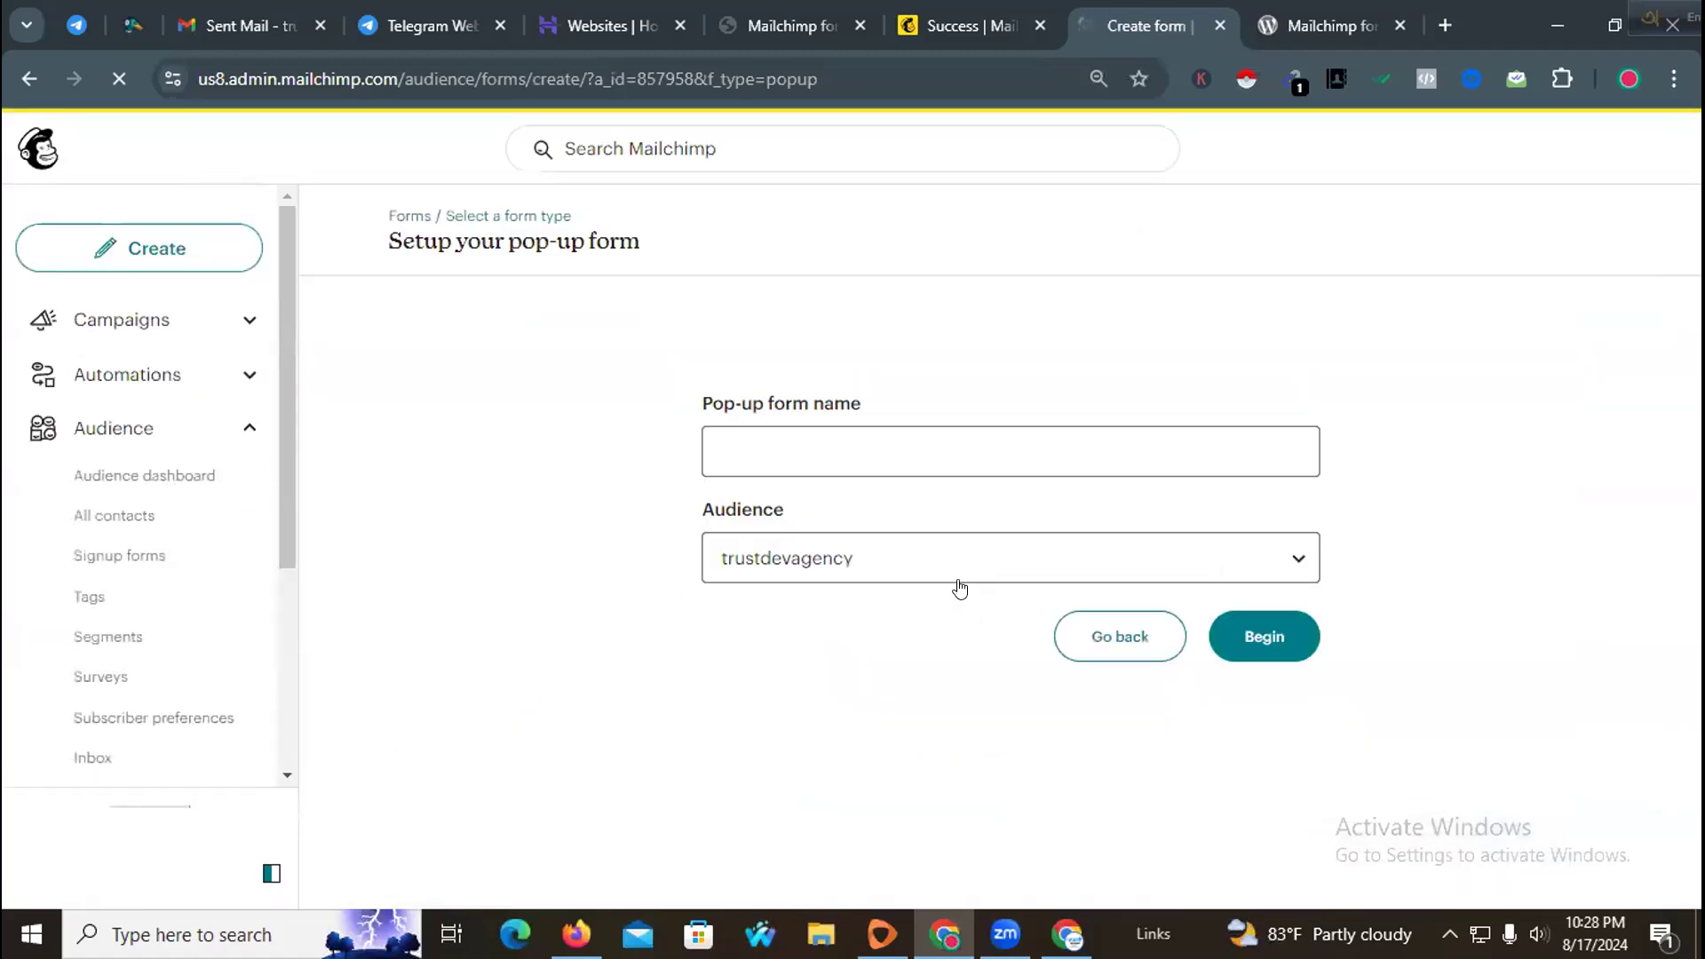
pyautogui.click(917, 449)
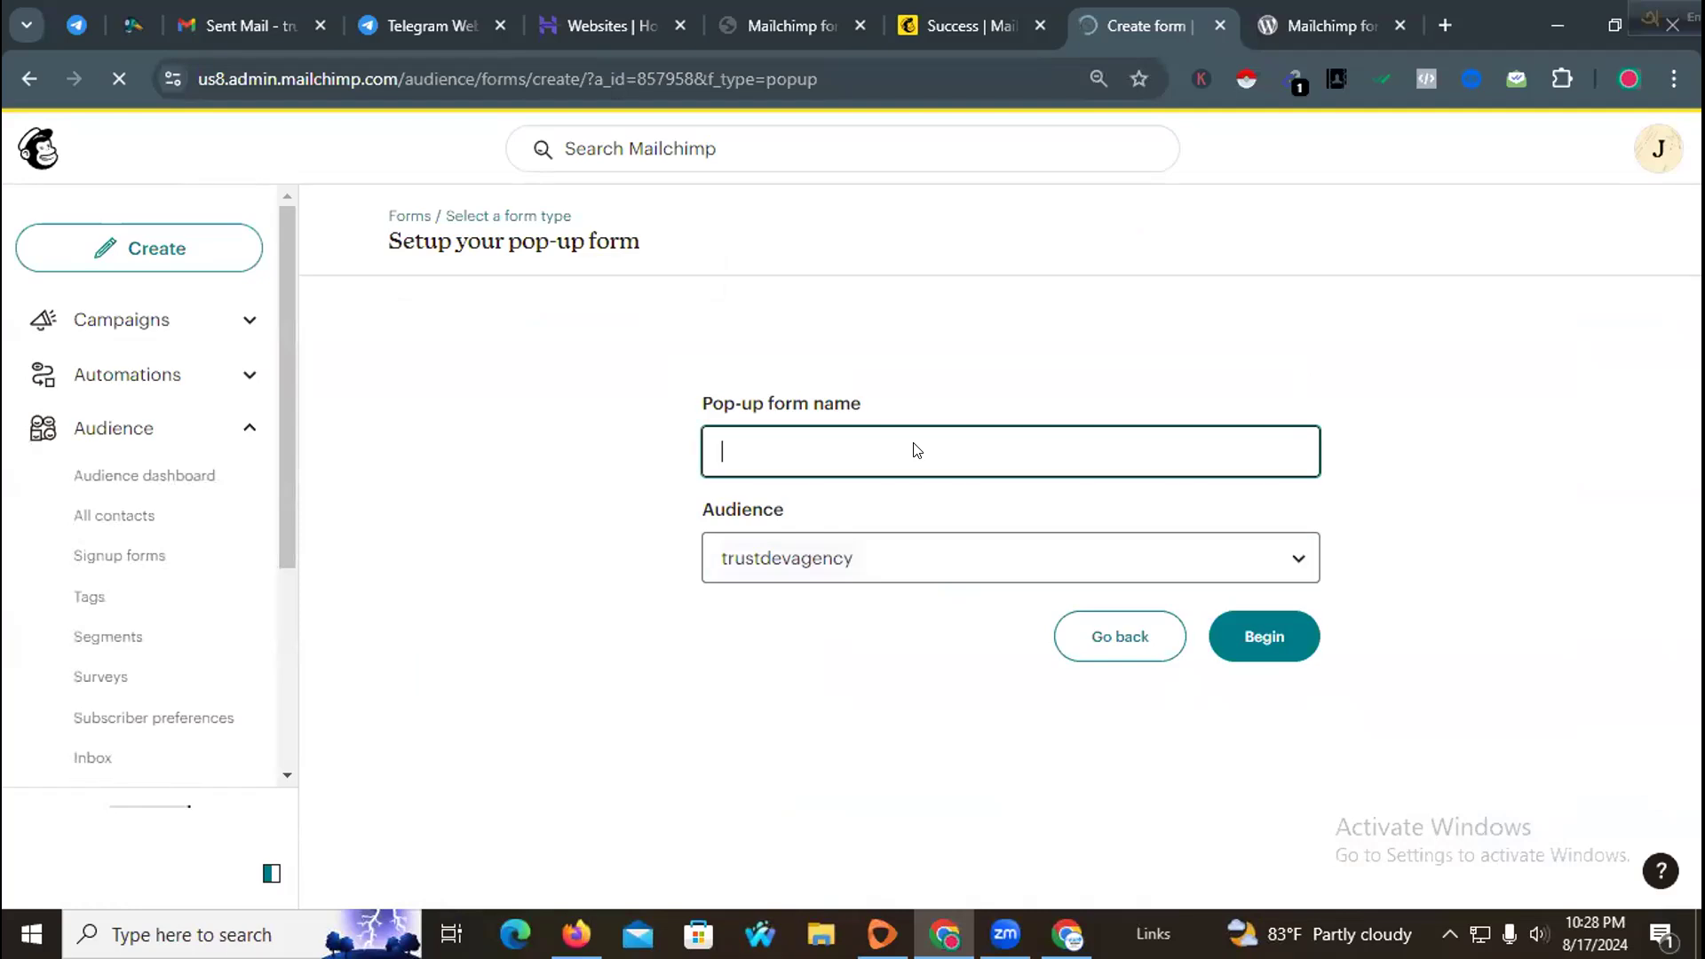
pyautogui.write('Test')
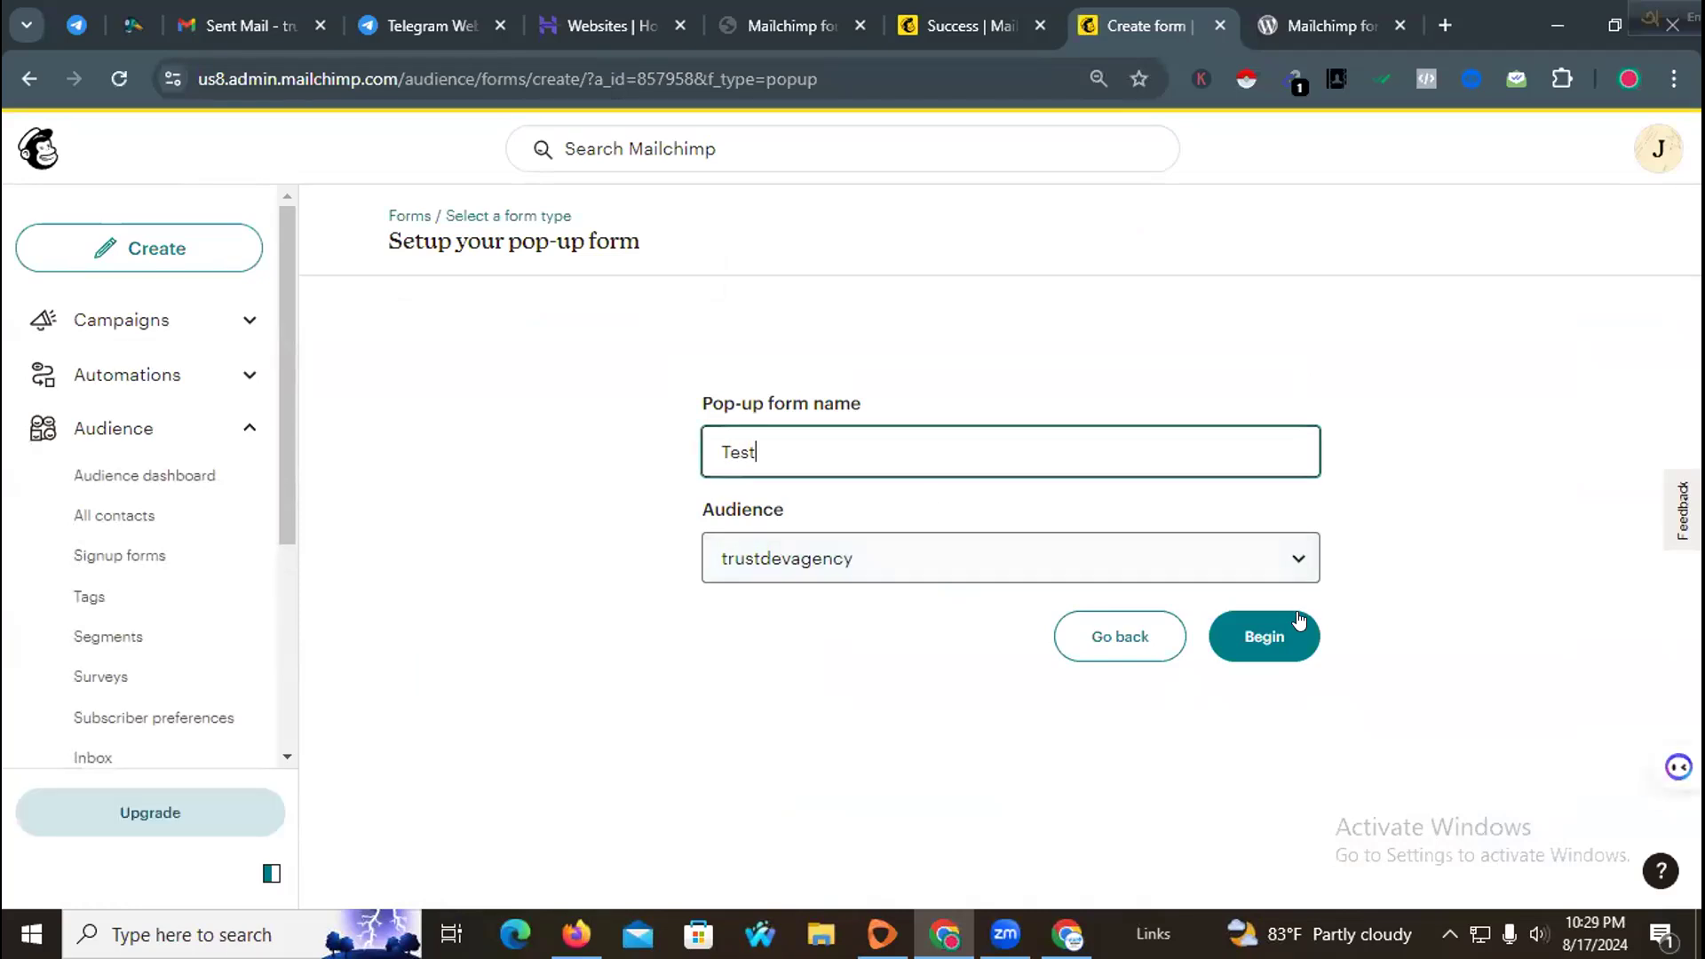
pyautogui.click(1198, 558)
pyautogui.click(1208, 562)
pyautogui.click(1268, 643)
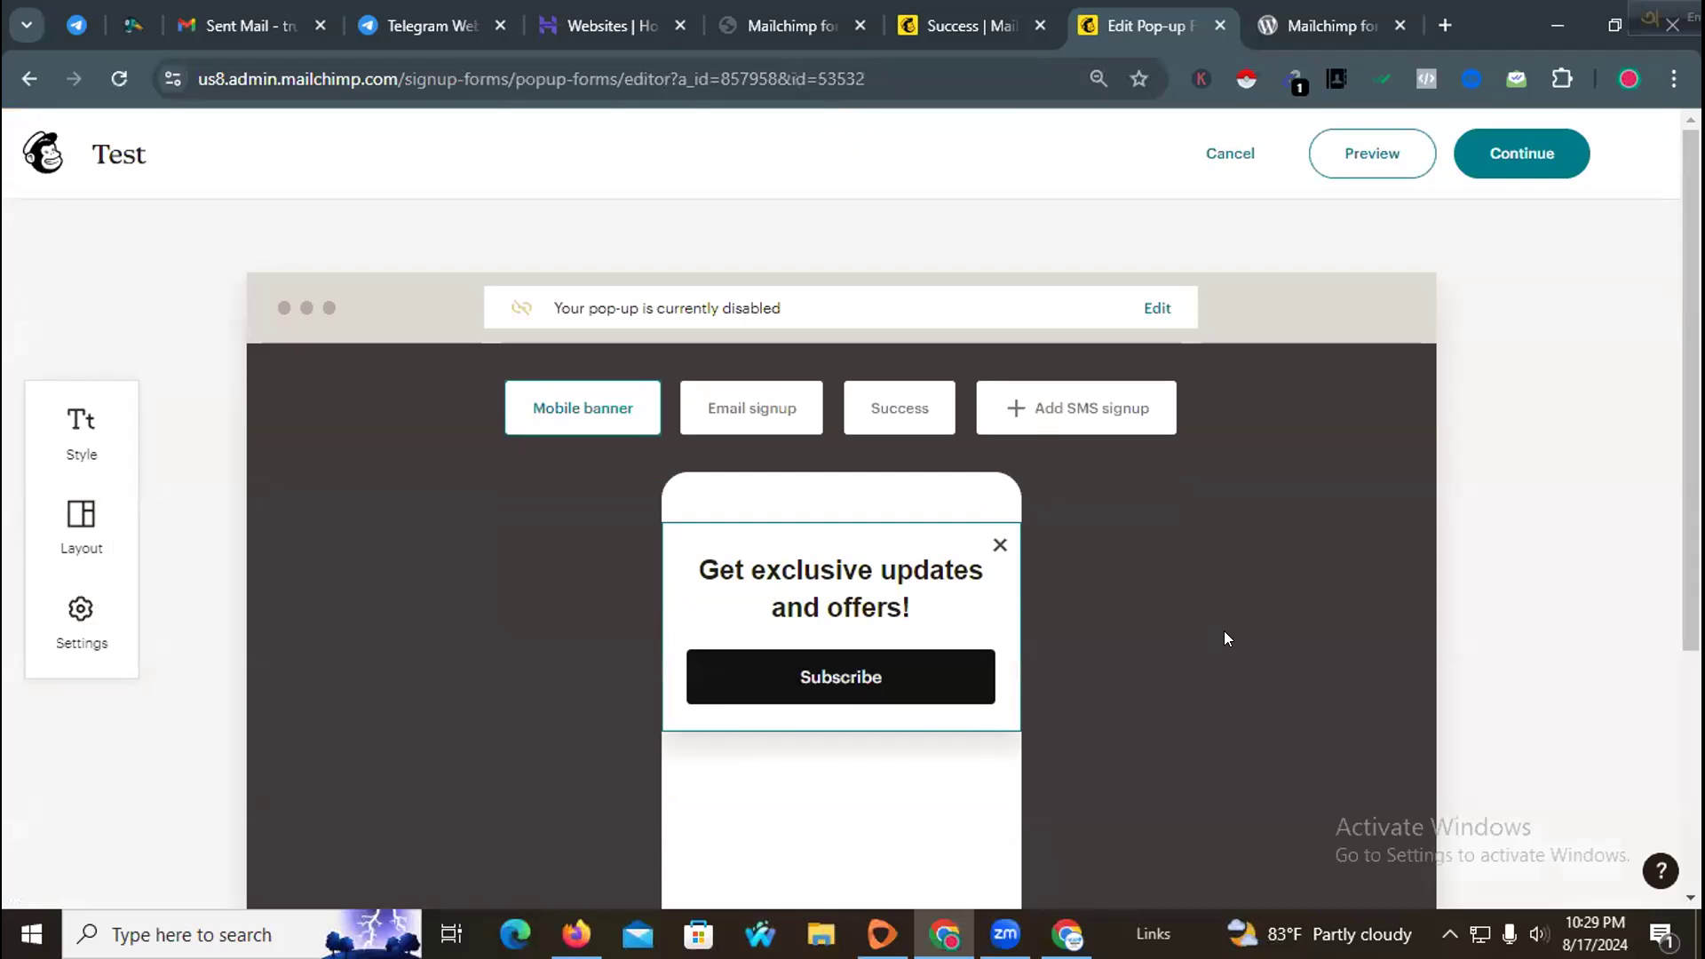
# Step: Enable the Test pop-up to display on trustdevagency.online
pyautogui.click(808, 573)
pyautogui.scroll(-4, 1222, 544)
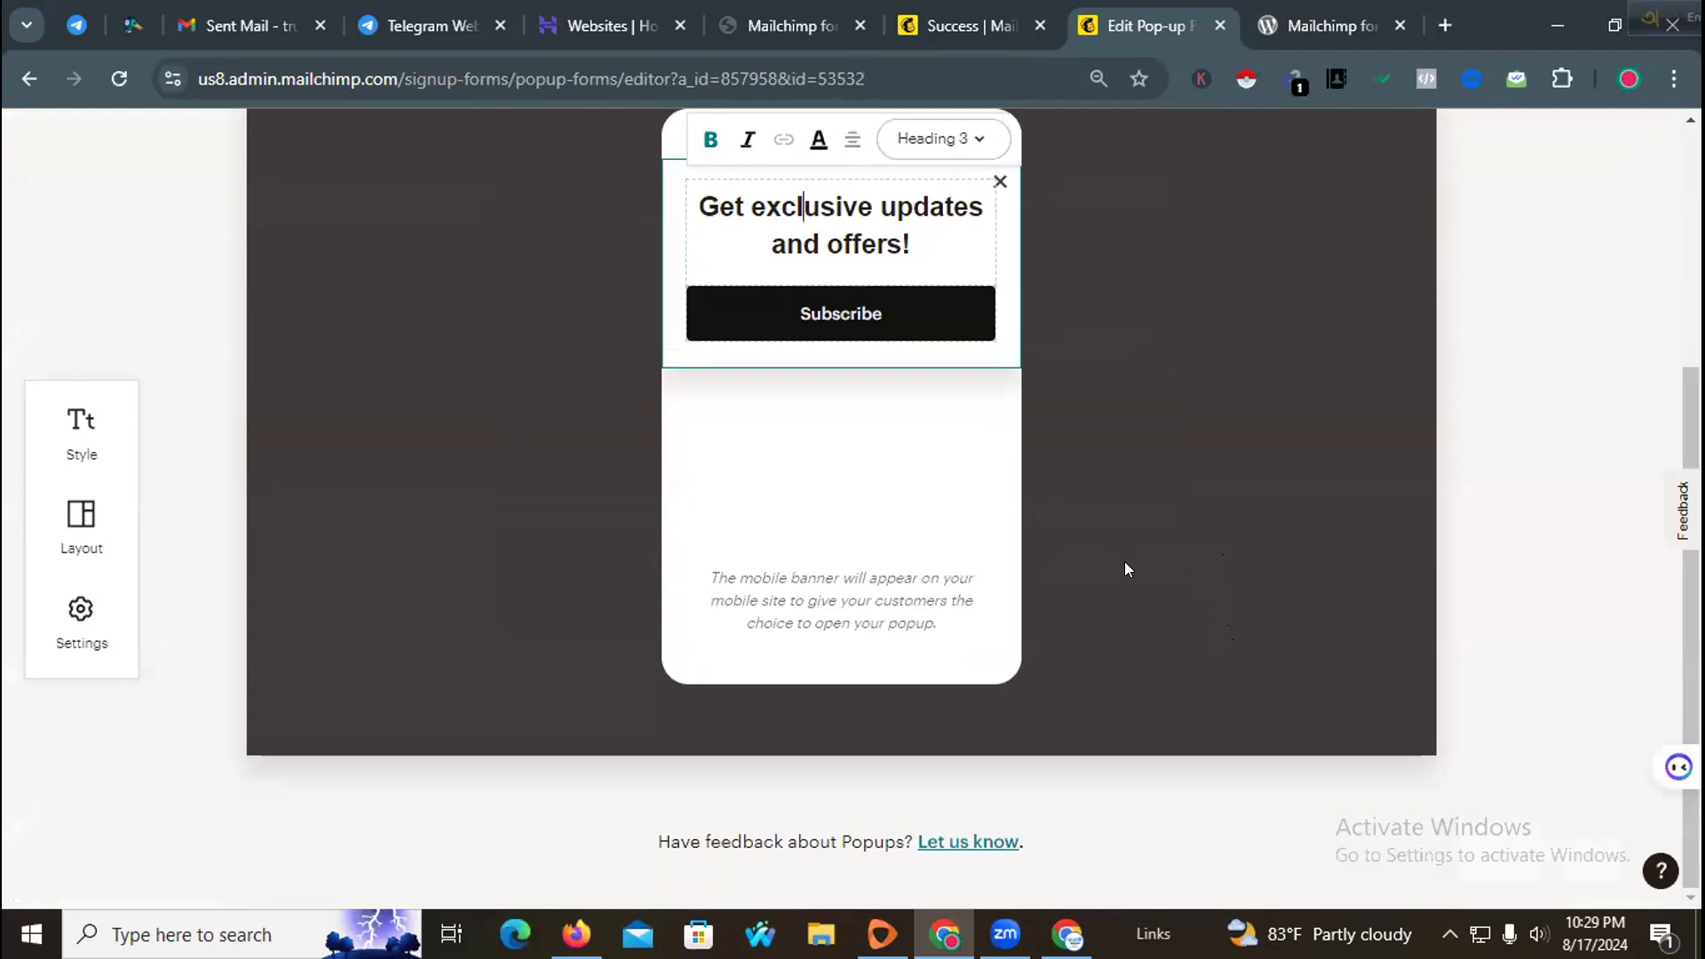
pyautogui.scroll(4, 1126, 569)
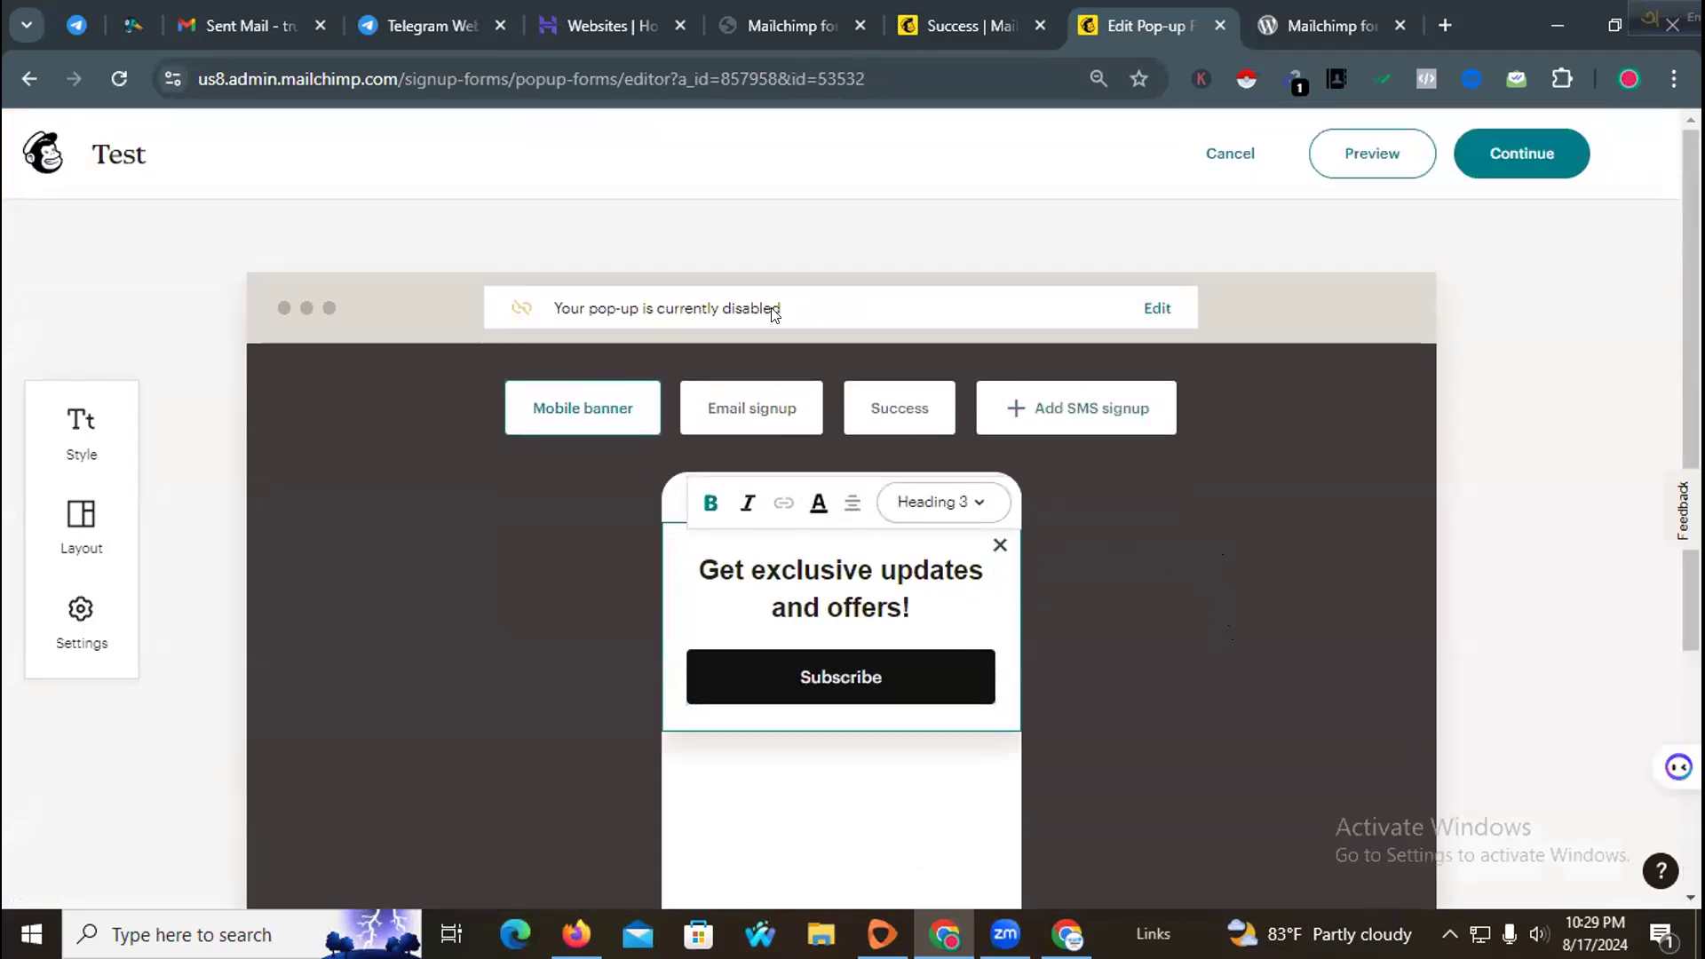
pyautogui.click(687, 313)
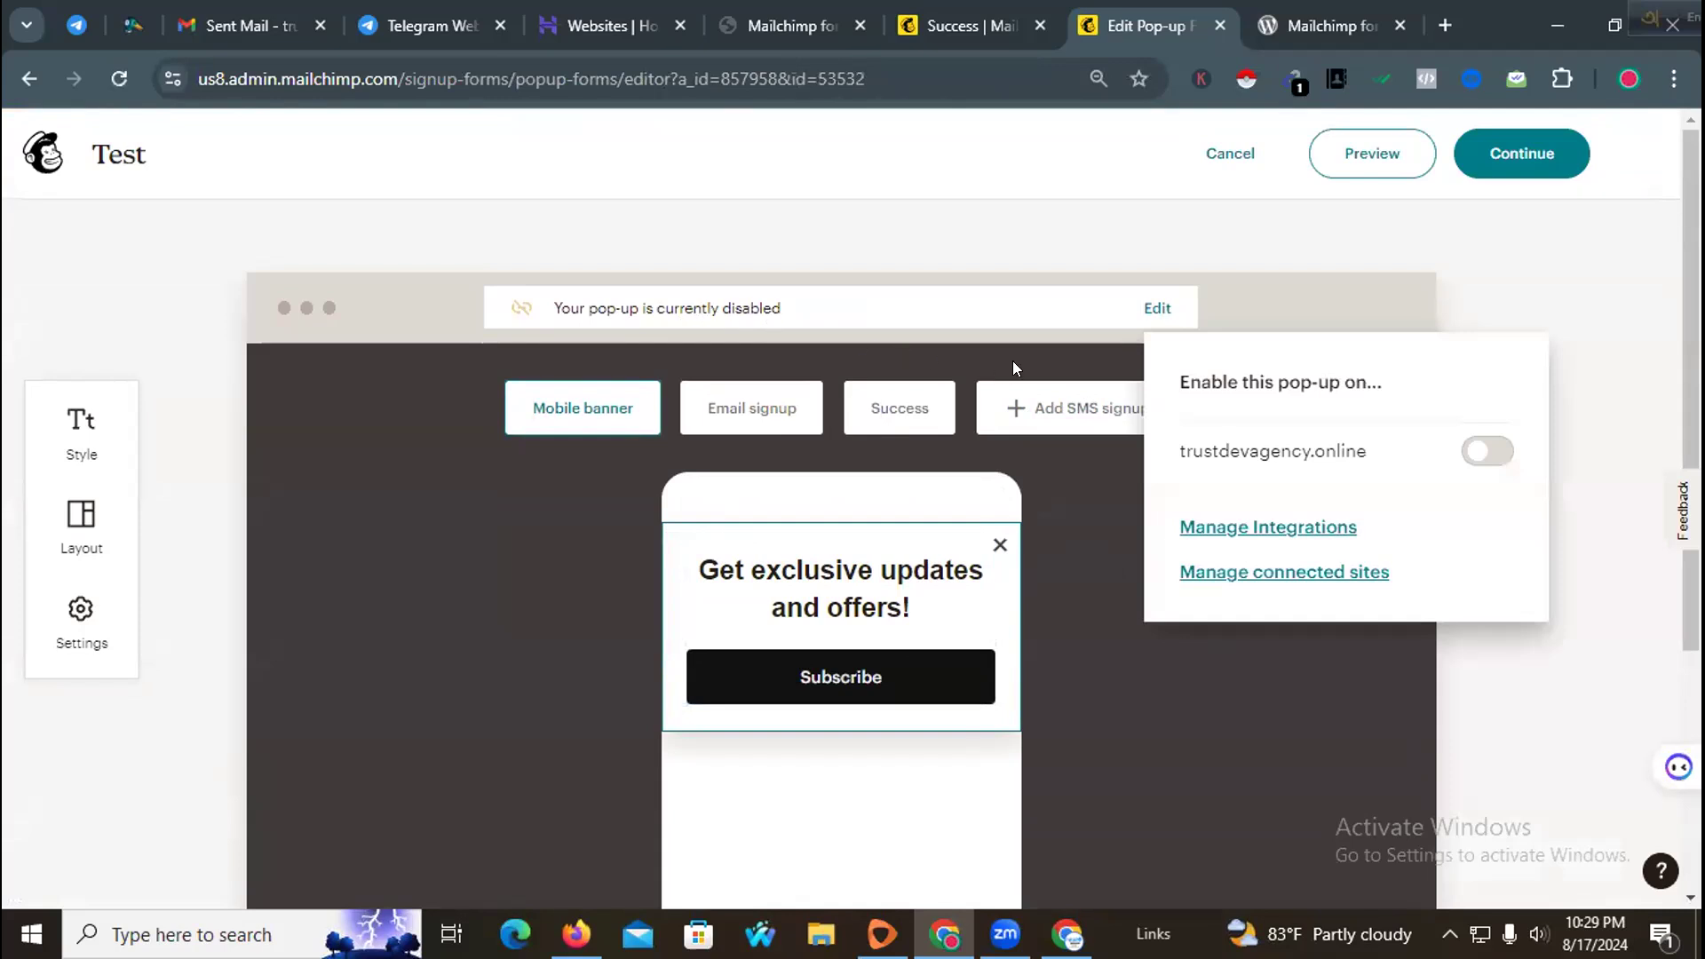
pyautogui.click(1474, 456)
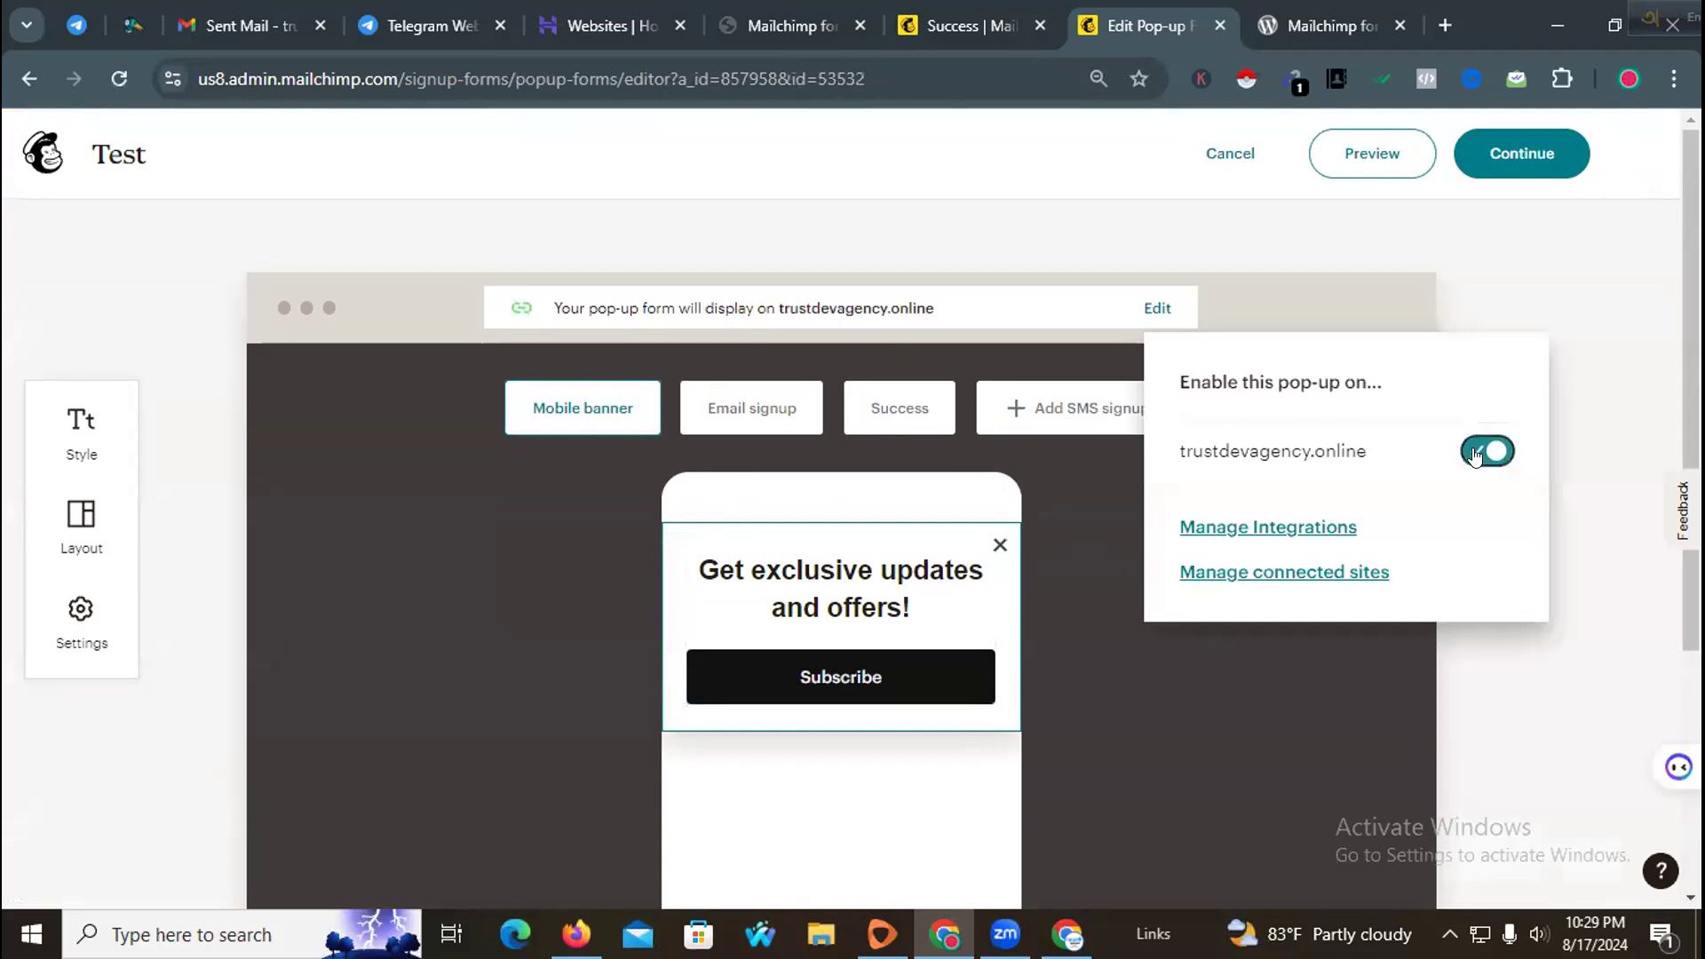
pyautogui.click(1192, 649)
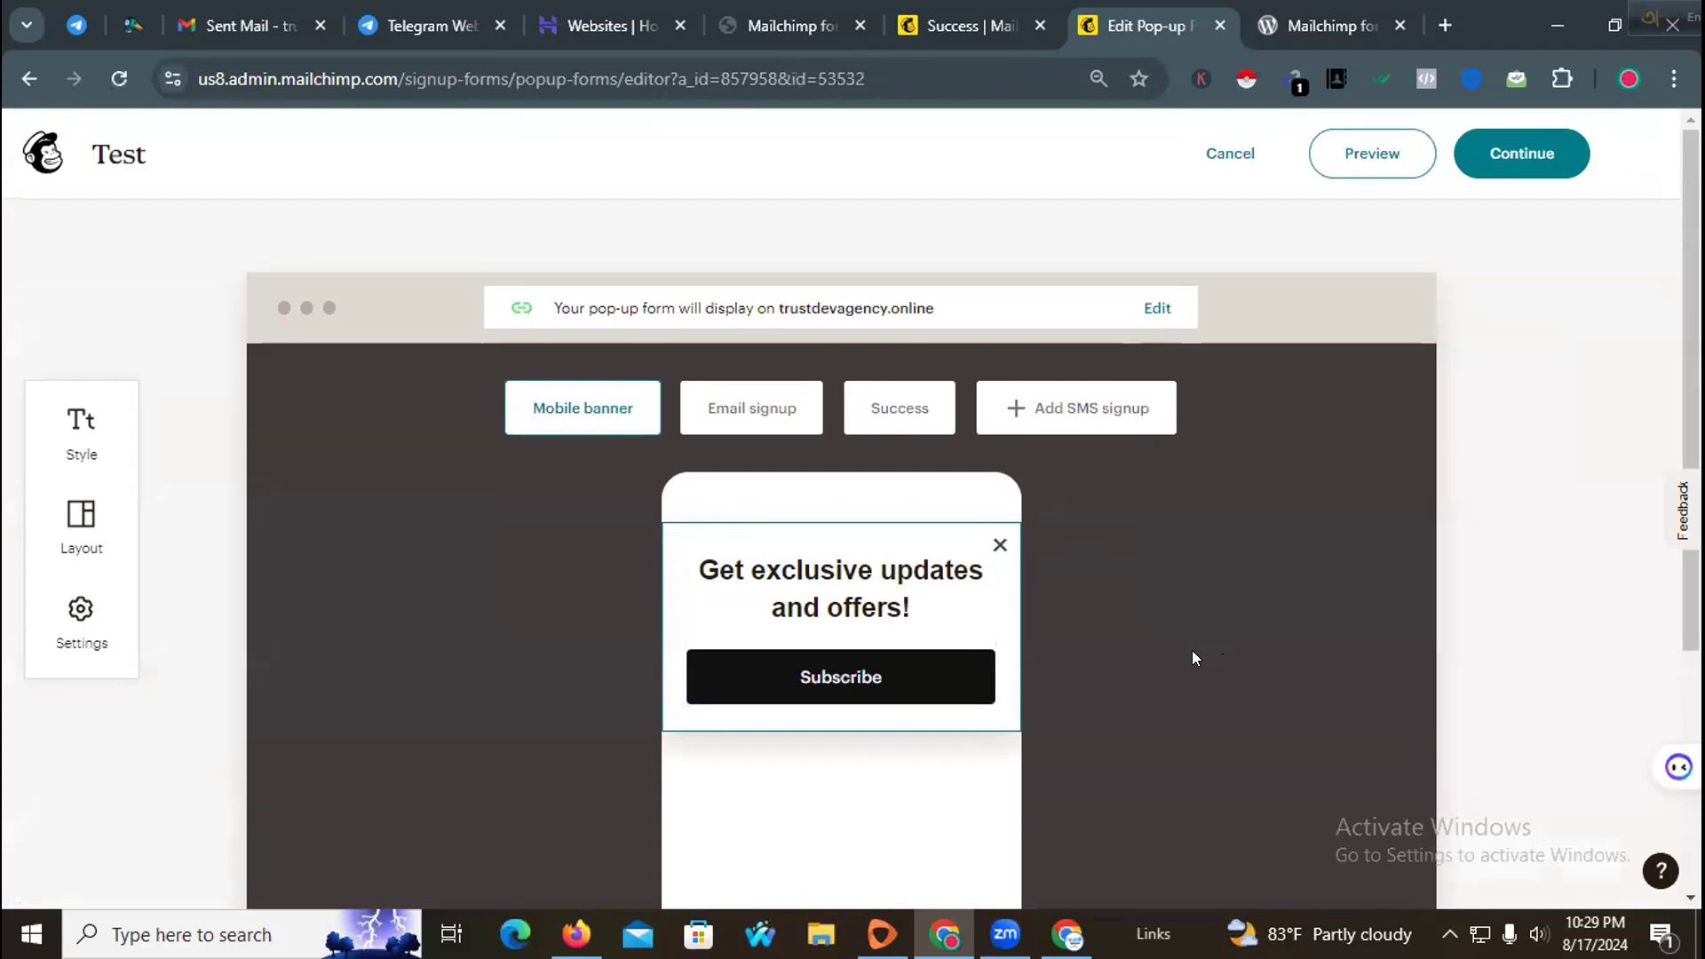
# Step: Continue out of the pop-up editor to the All forms list
pyautogui.click(1508, 151)
pyautogui.click(1117, 677)
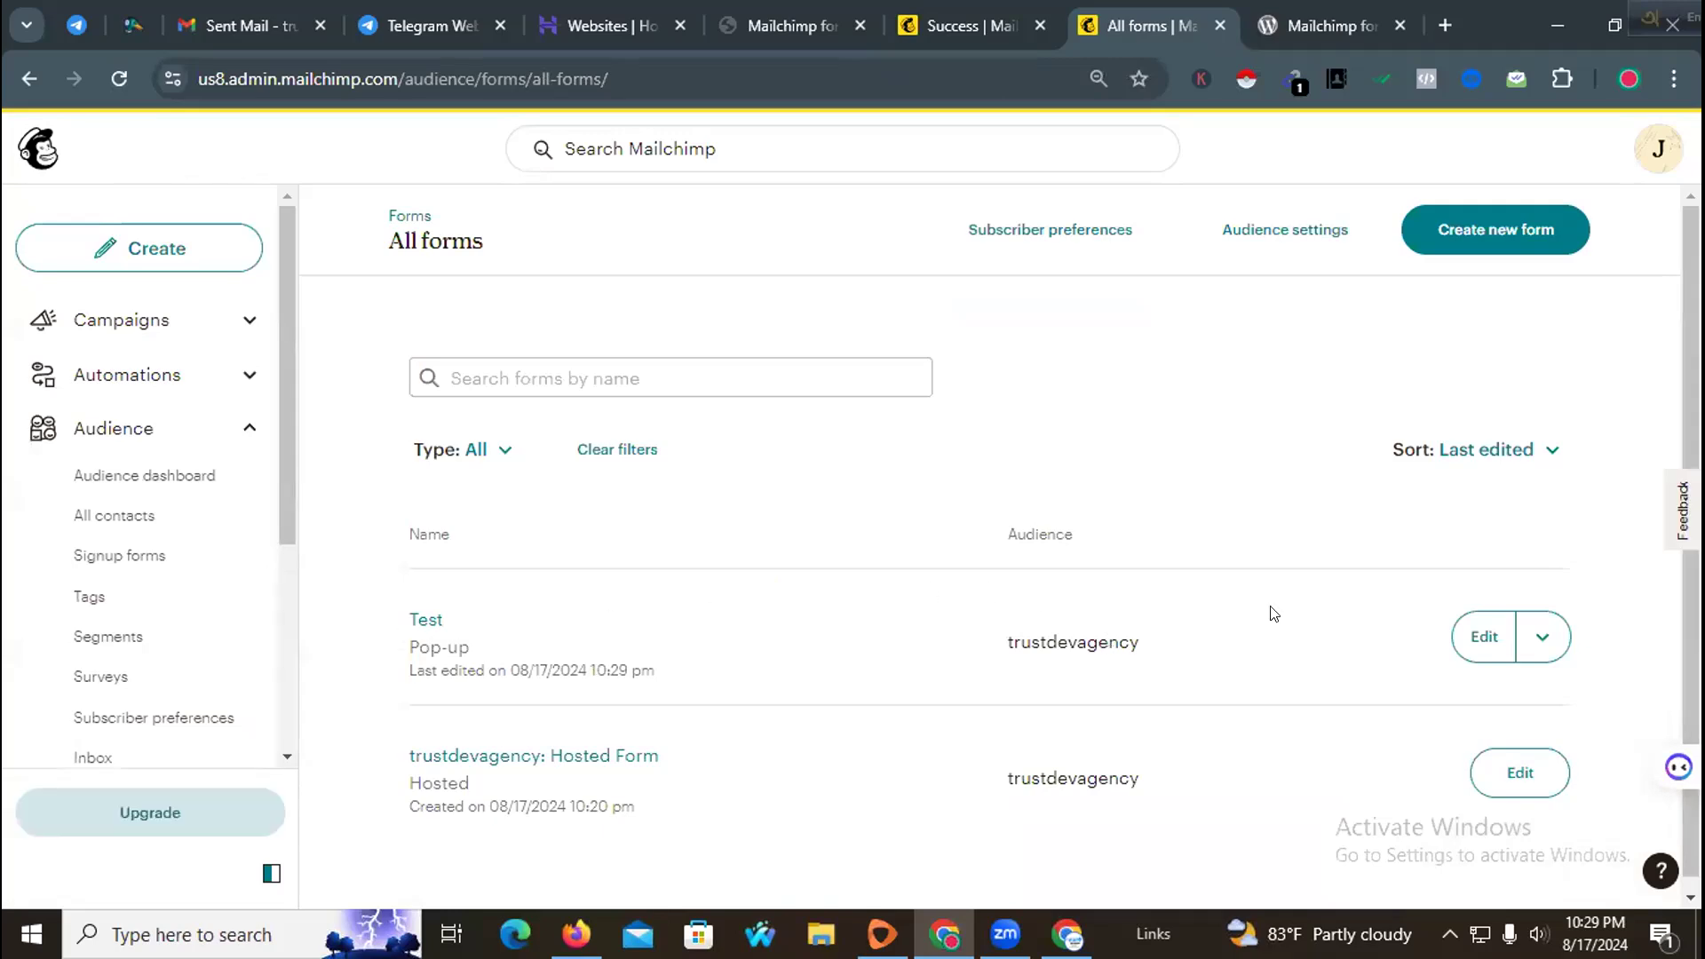
pyautogui.scroll(-2, 955, 613)
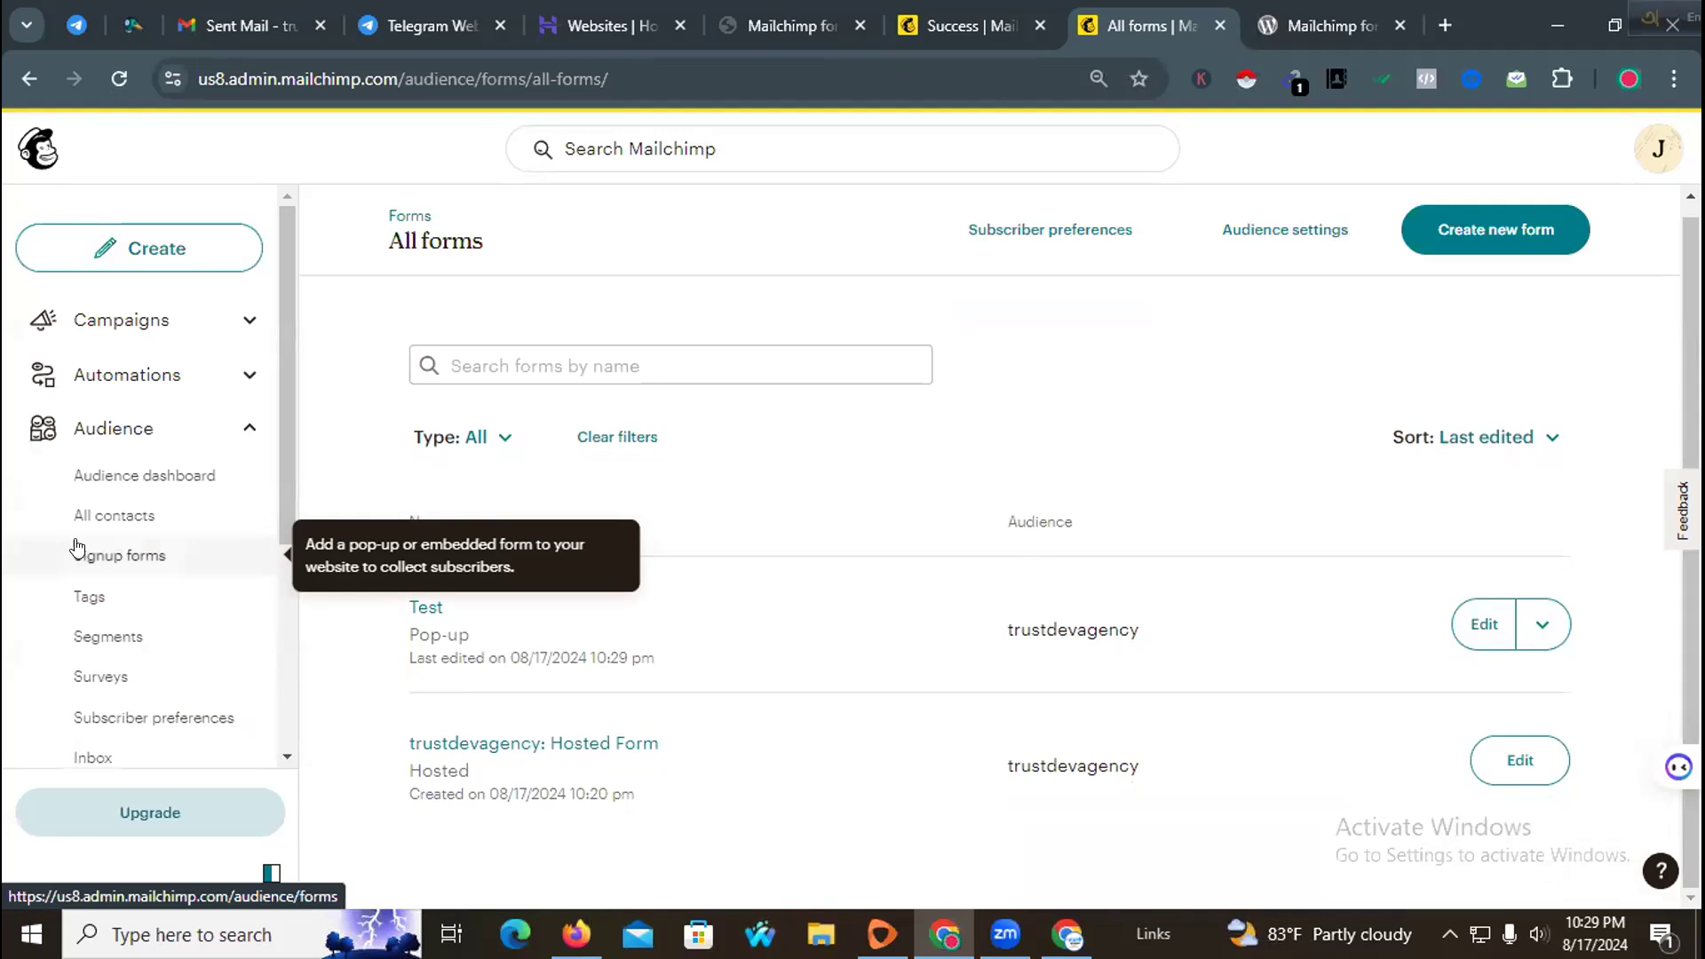
# Step: Start importing contacts into the audience using the Upload a file method
pyautogui.click(136, 526)
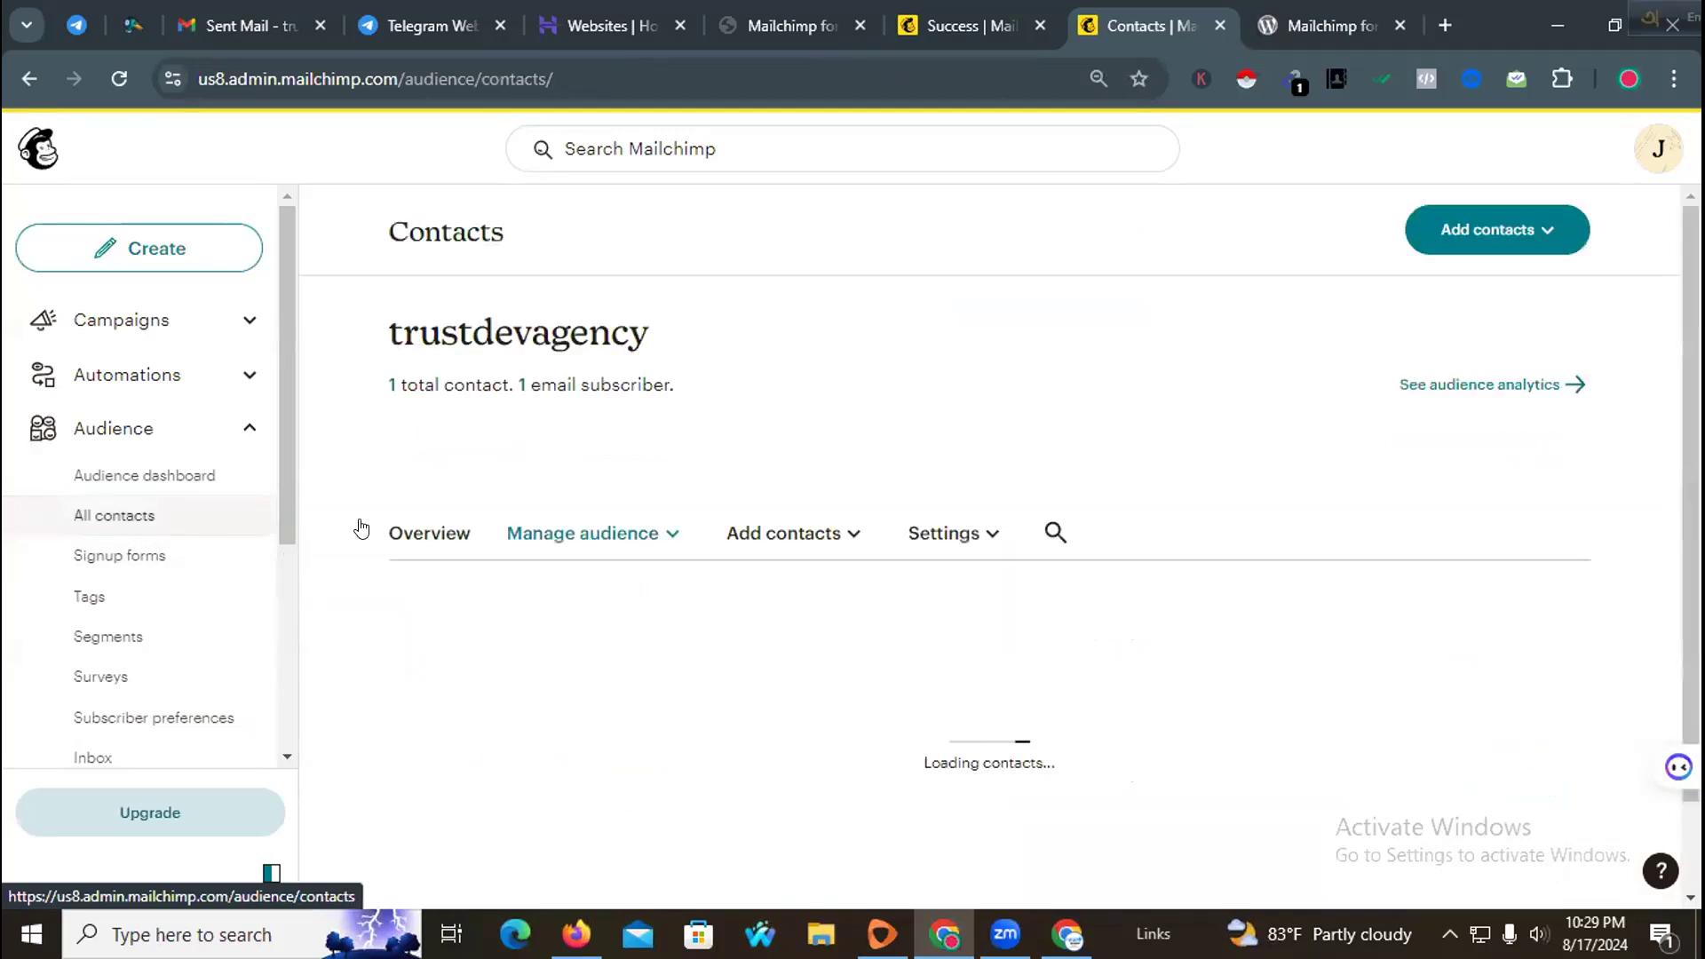
pyautogui.scroll(-1, 781, 502)
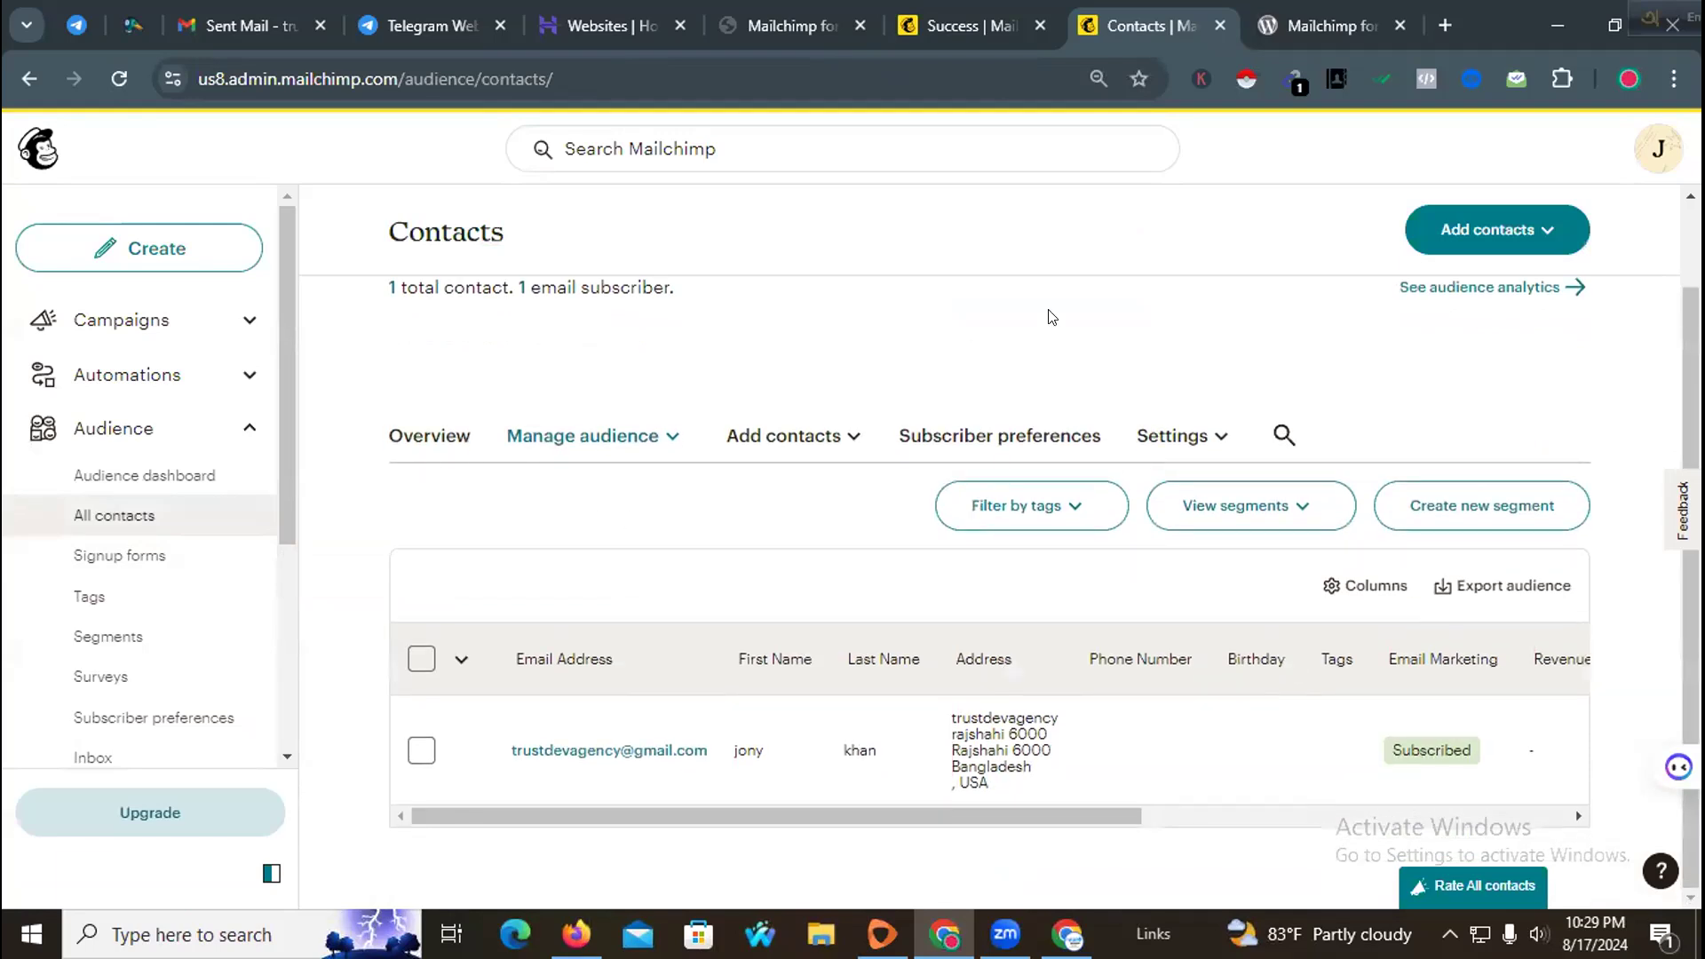
pyautogui.click(1439, 228)
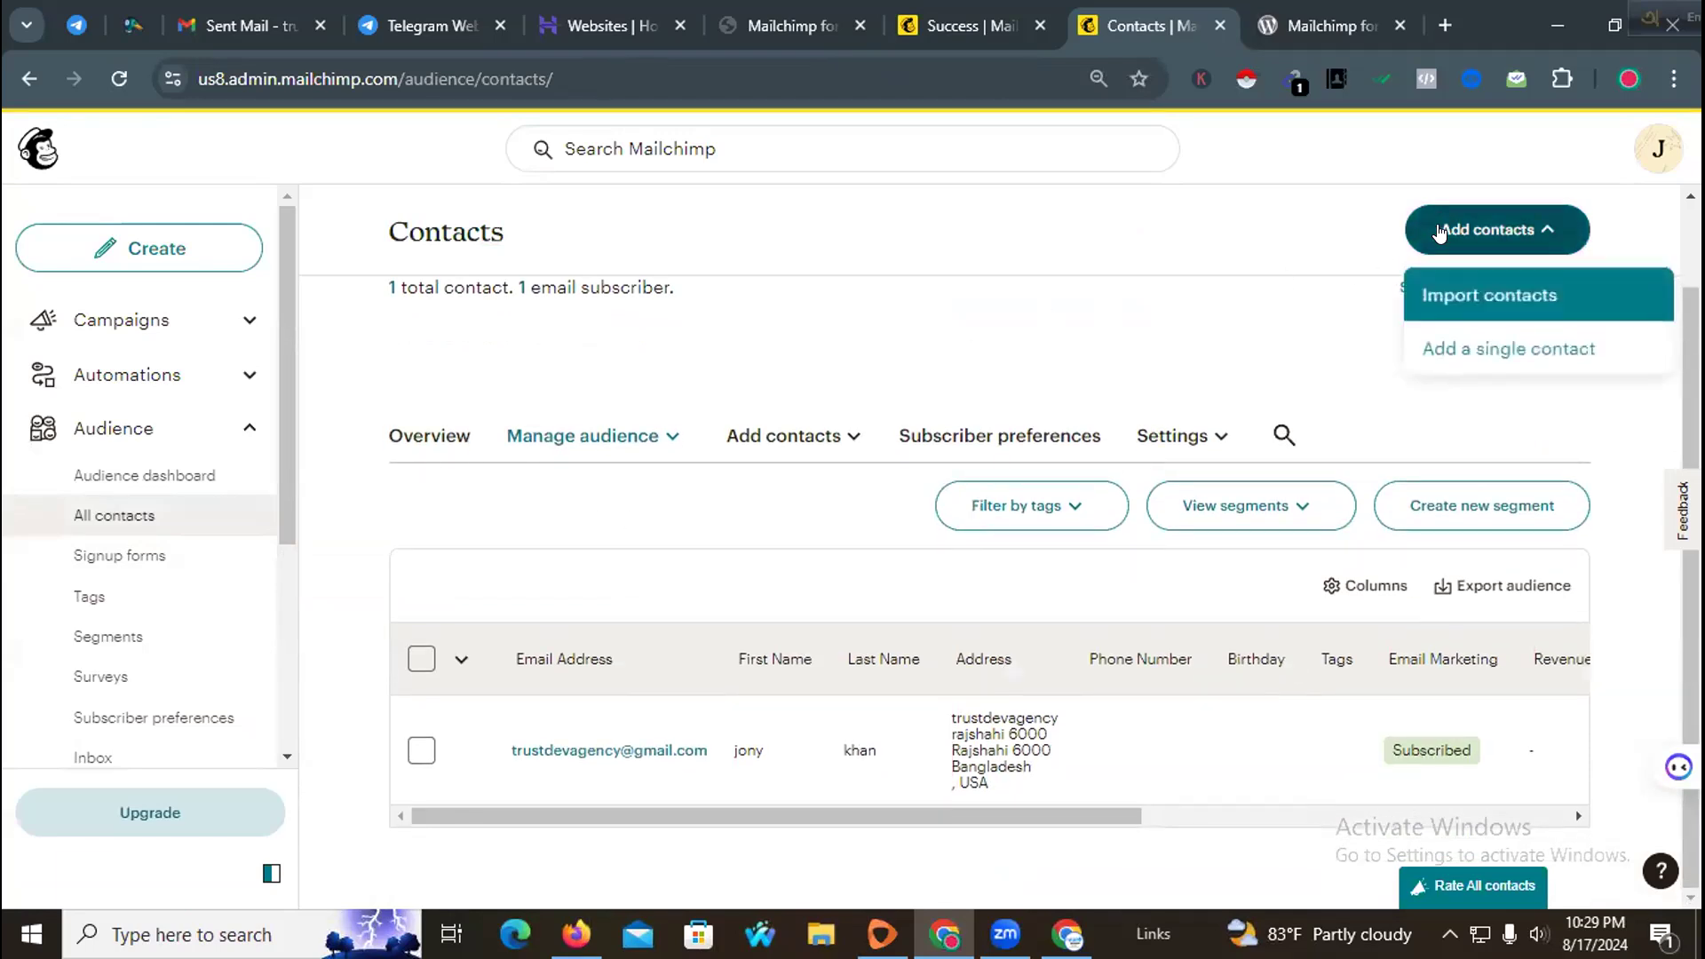
pyautogui.click(1450, 297)
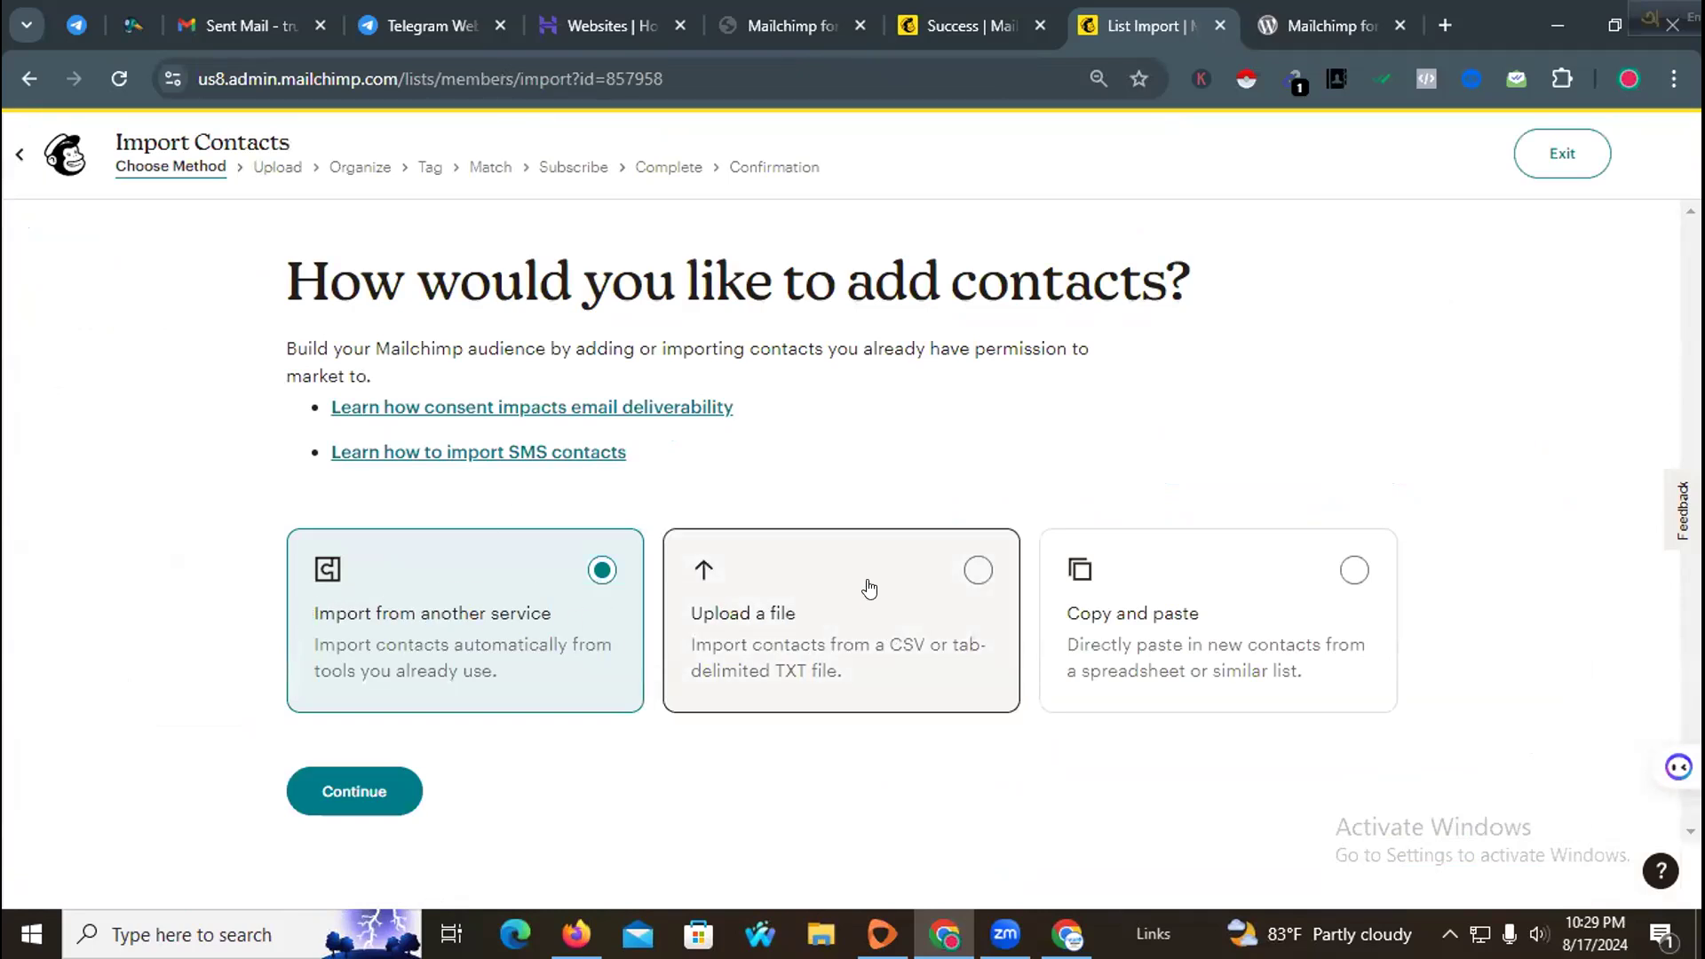
pyautogui.click(834, 640)
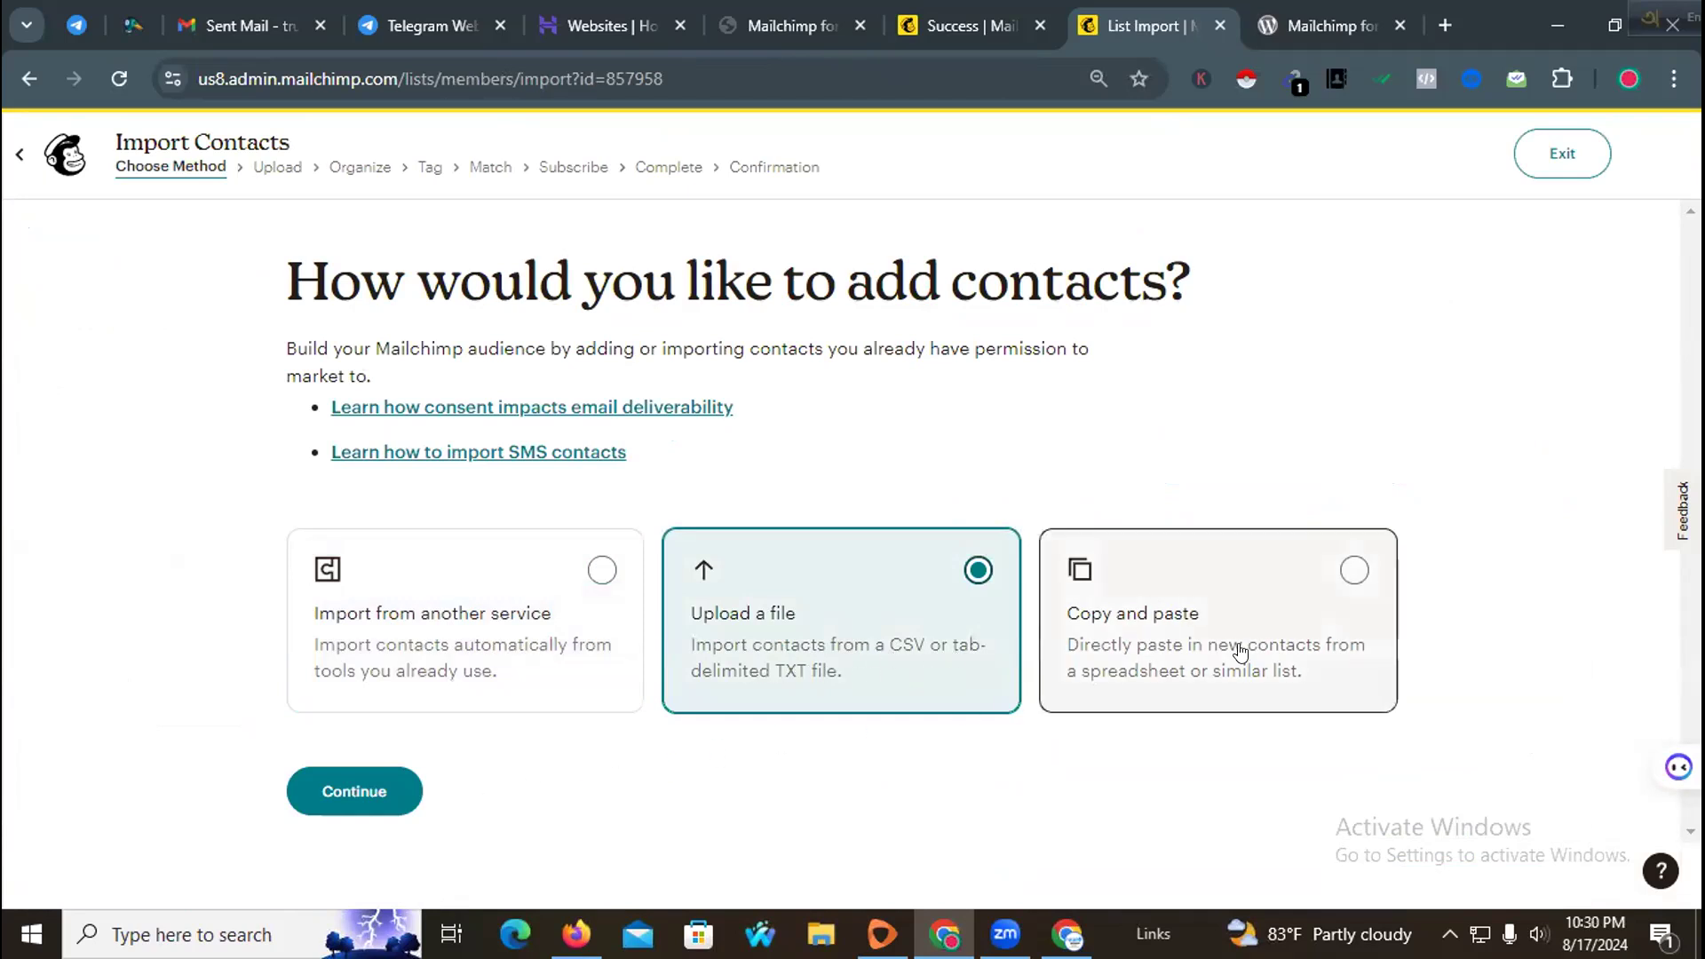
pyautogui.click(397, 792)
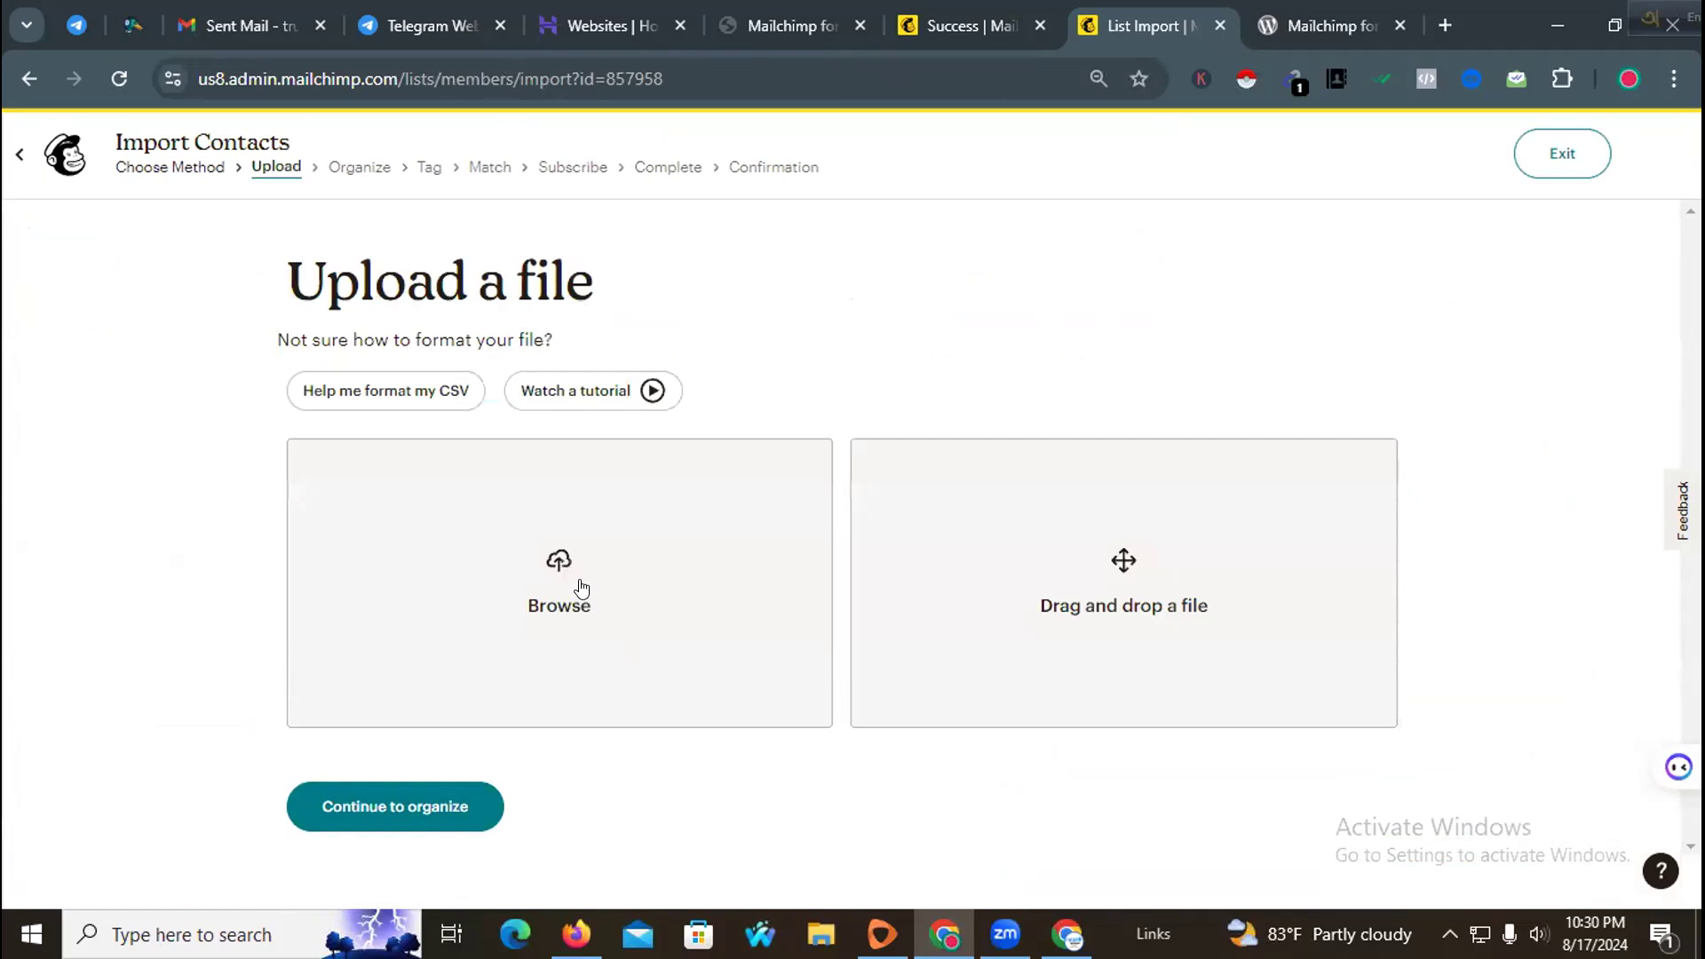
# Step: Browse the Downloads folder in the file picker for a contacts file to upload
pyautogui.click(968, 537)
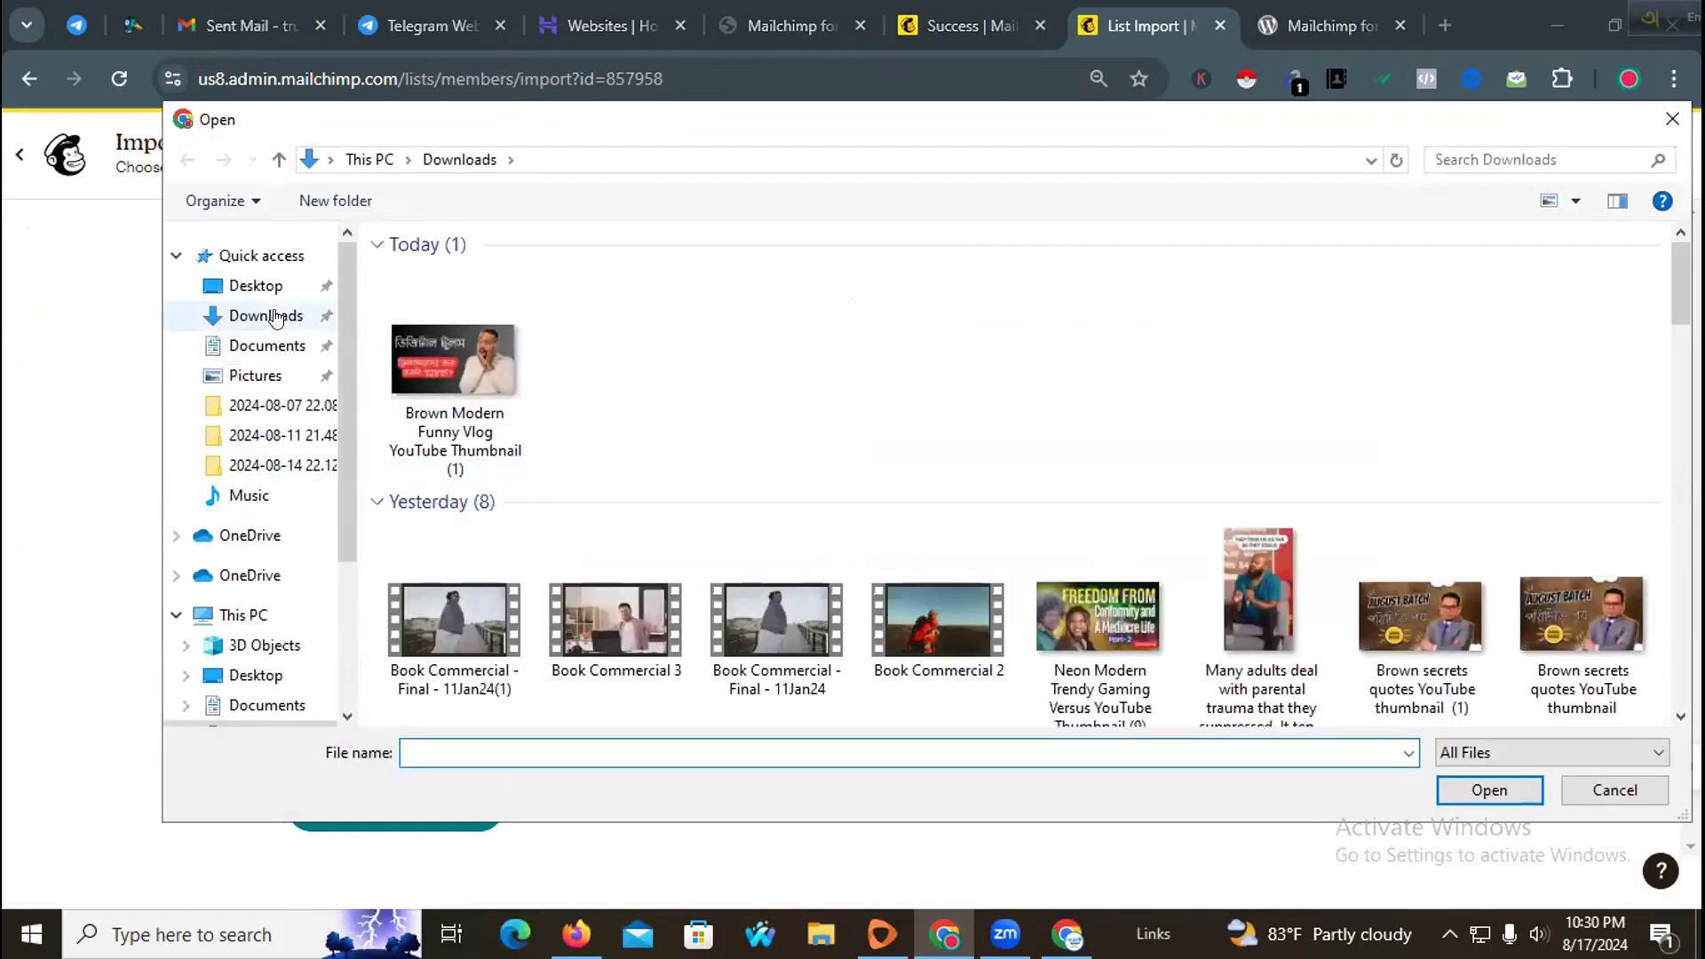
pyautogui.scroll(-10, 724, 427)
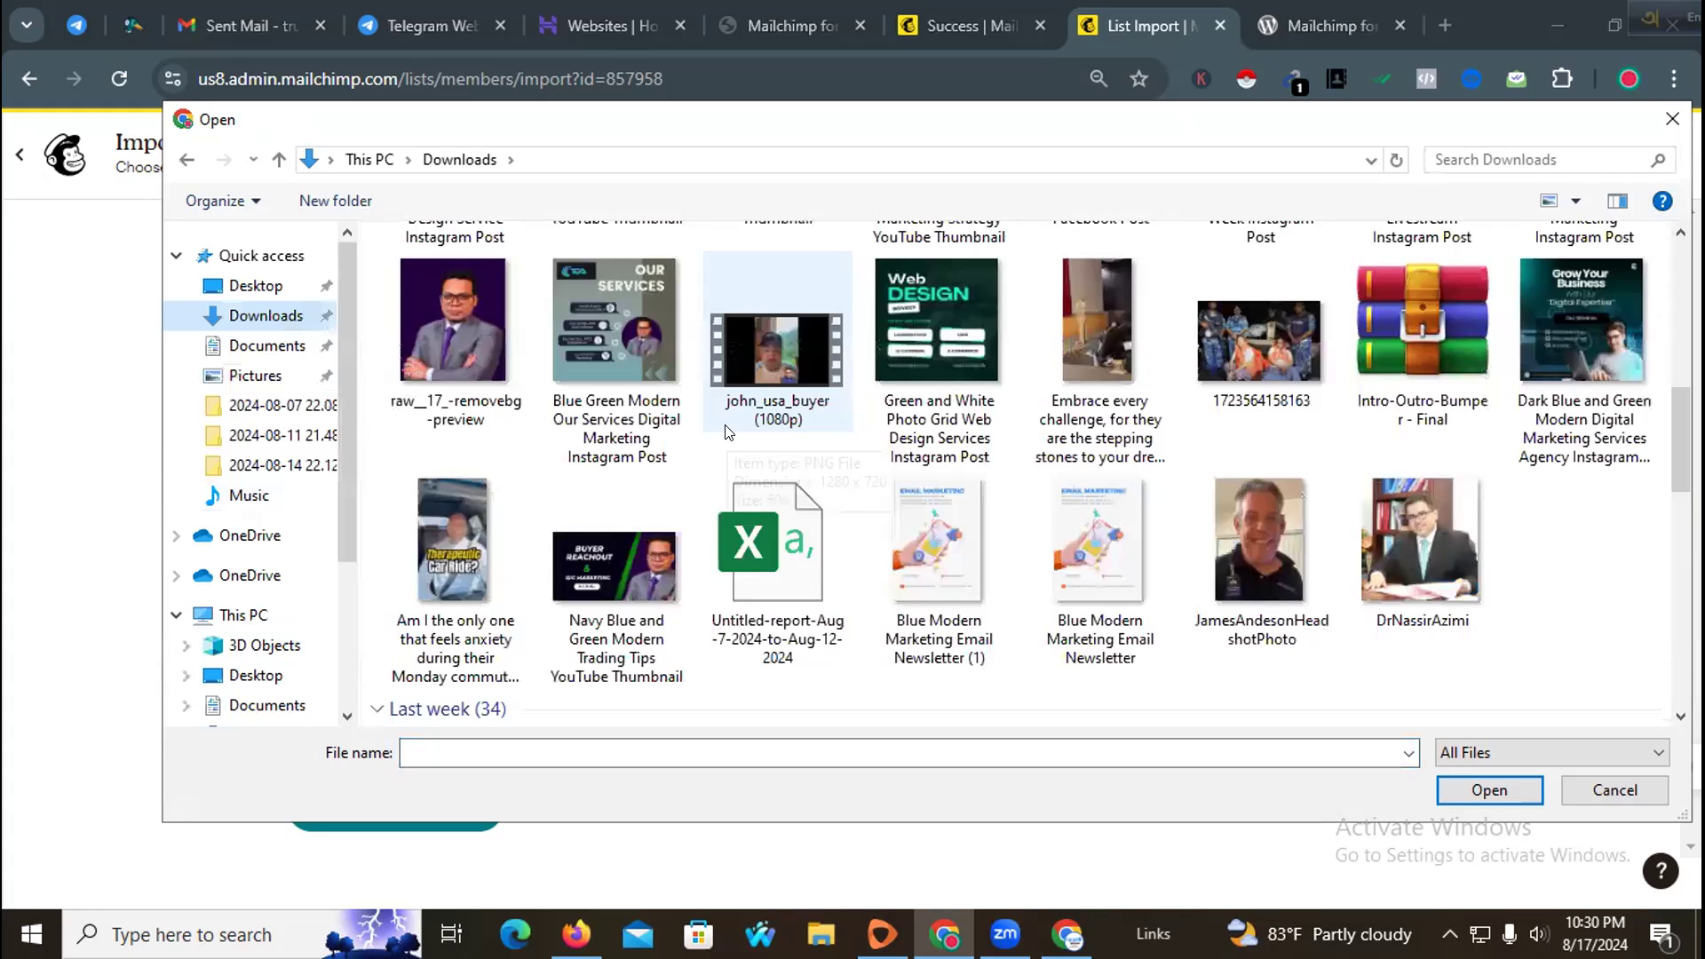
pyautogui.scroll(-5, 721, 434)
pyautogui.scroll(5, 721, 425)
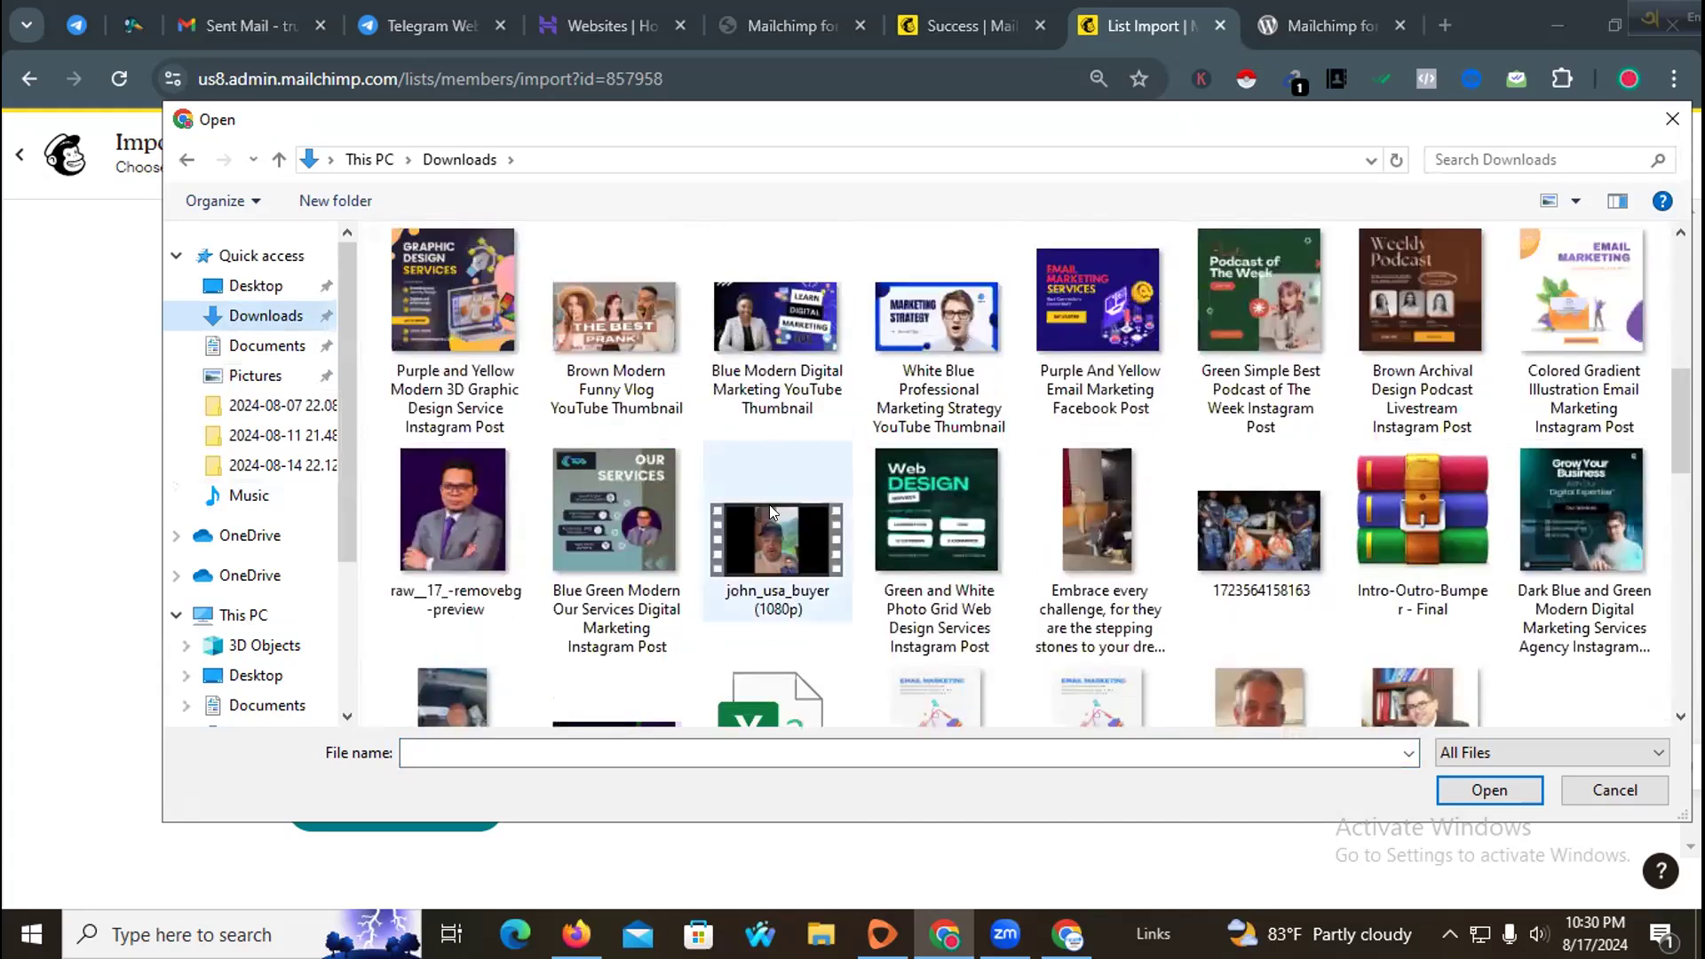
pyautogui.scroll(-2, 769, 504)
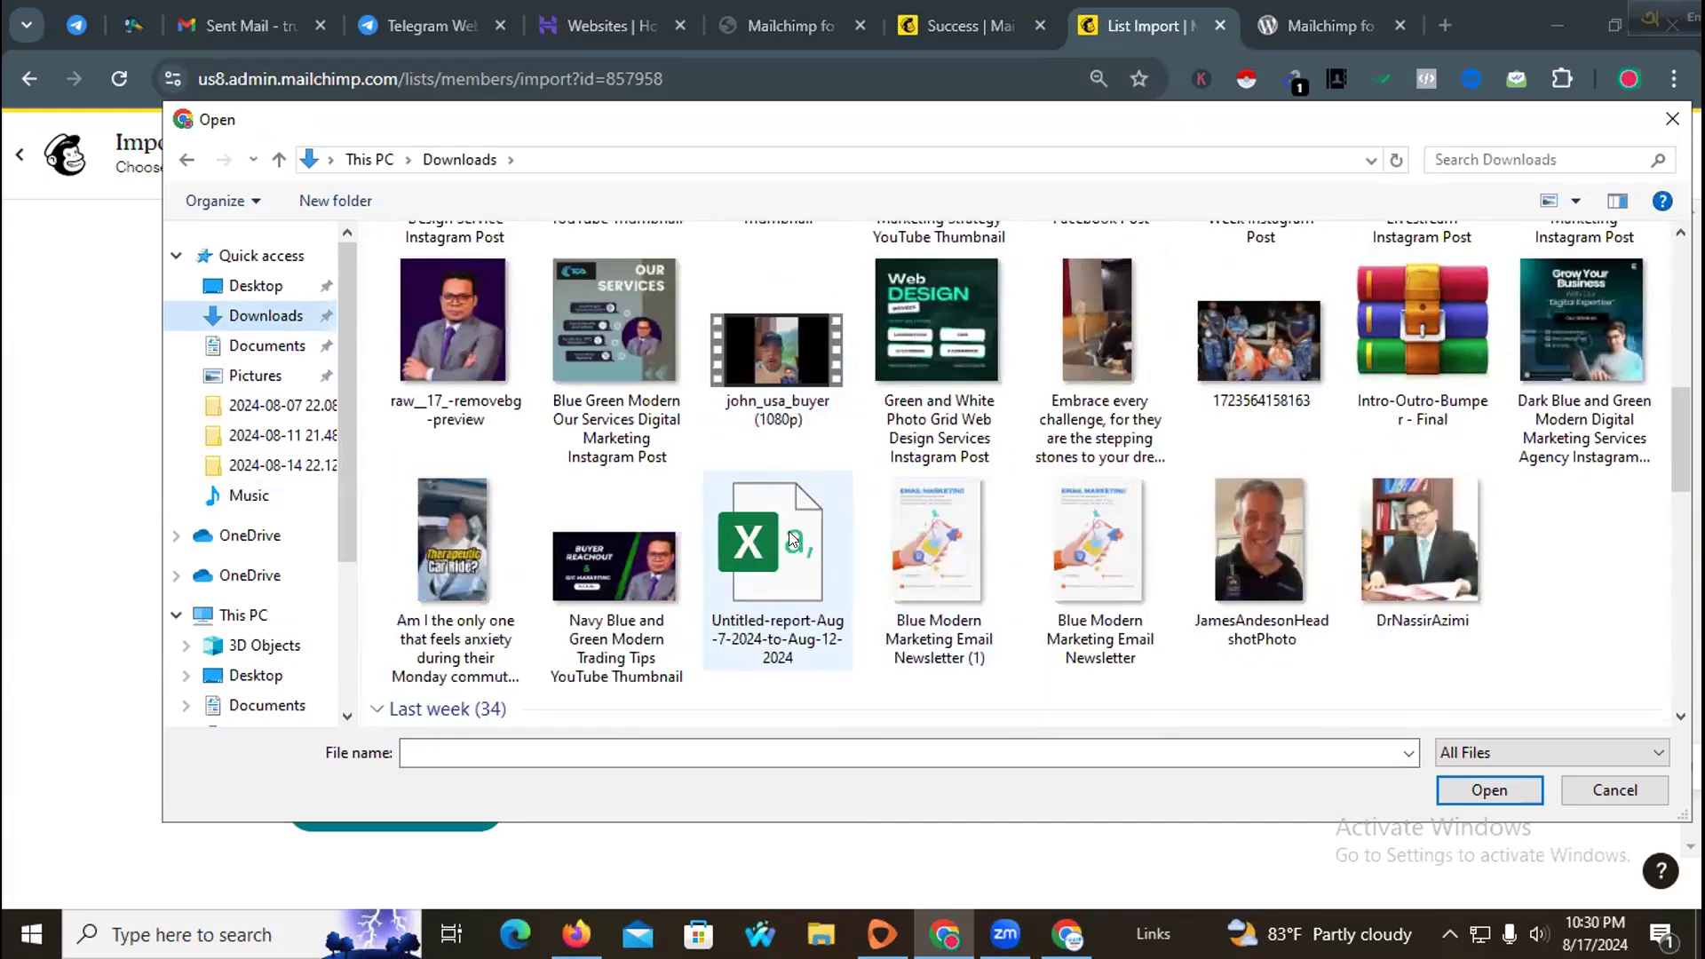
pyautogui.scroll(-1, 258, 586)
pyautogui.click(260, 630)
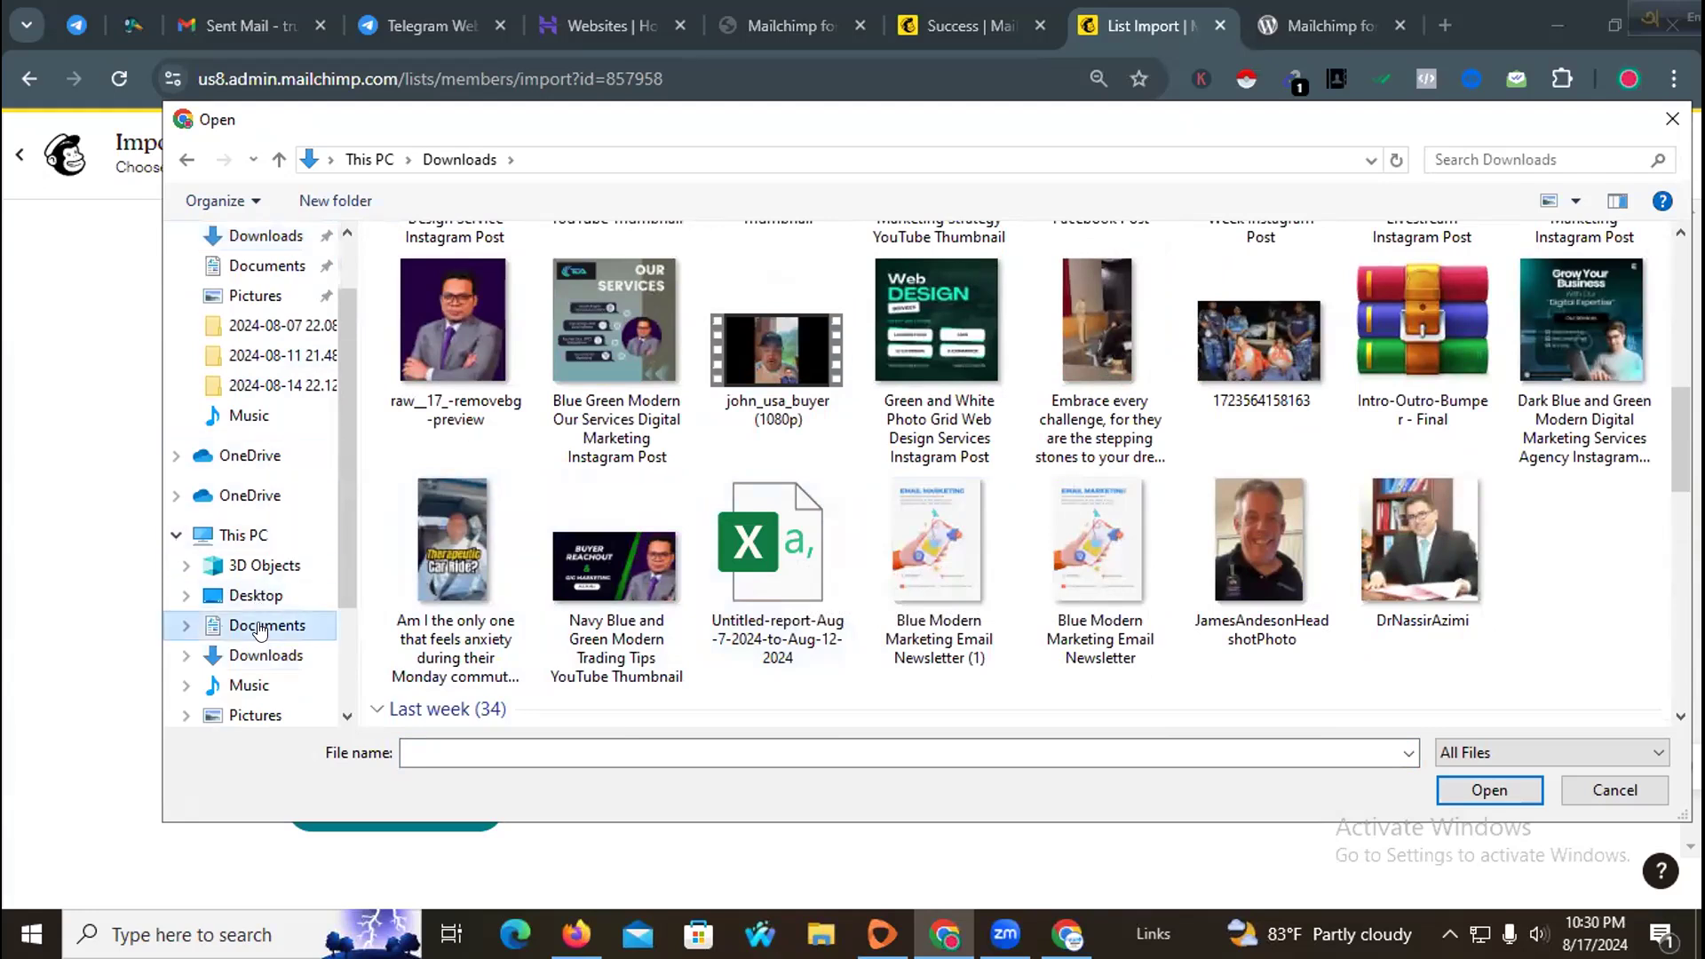
pyautogui.click(268, 659)
pyautogui.scroll(1, 275, 577)
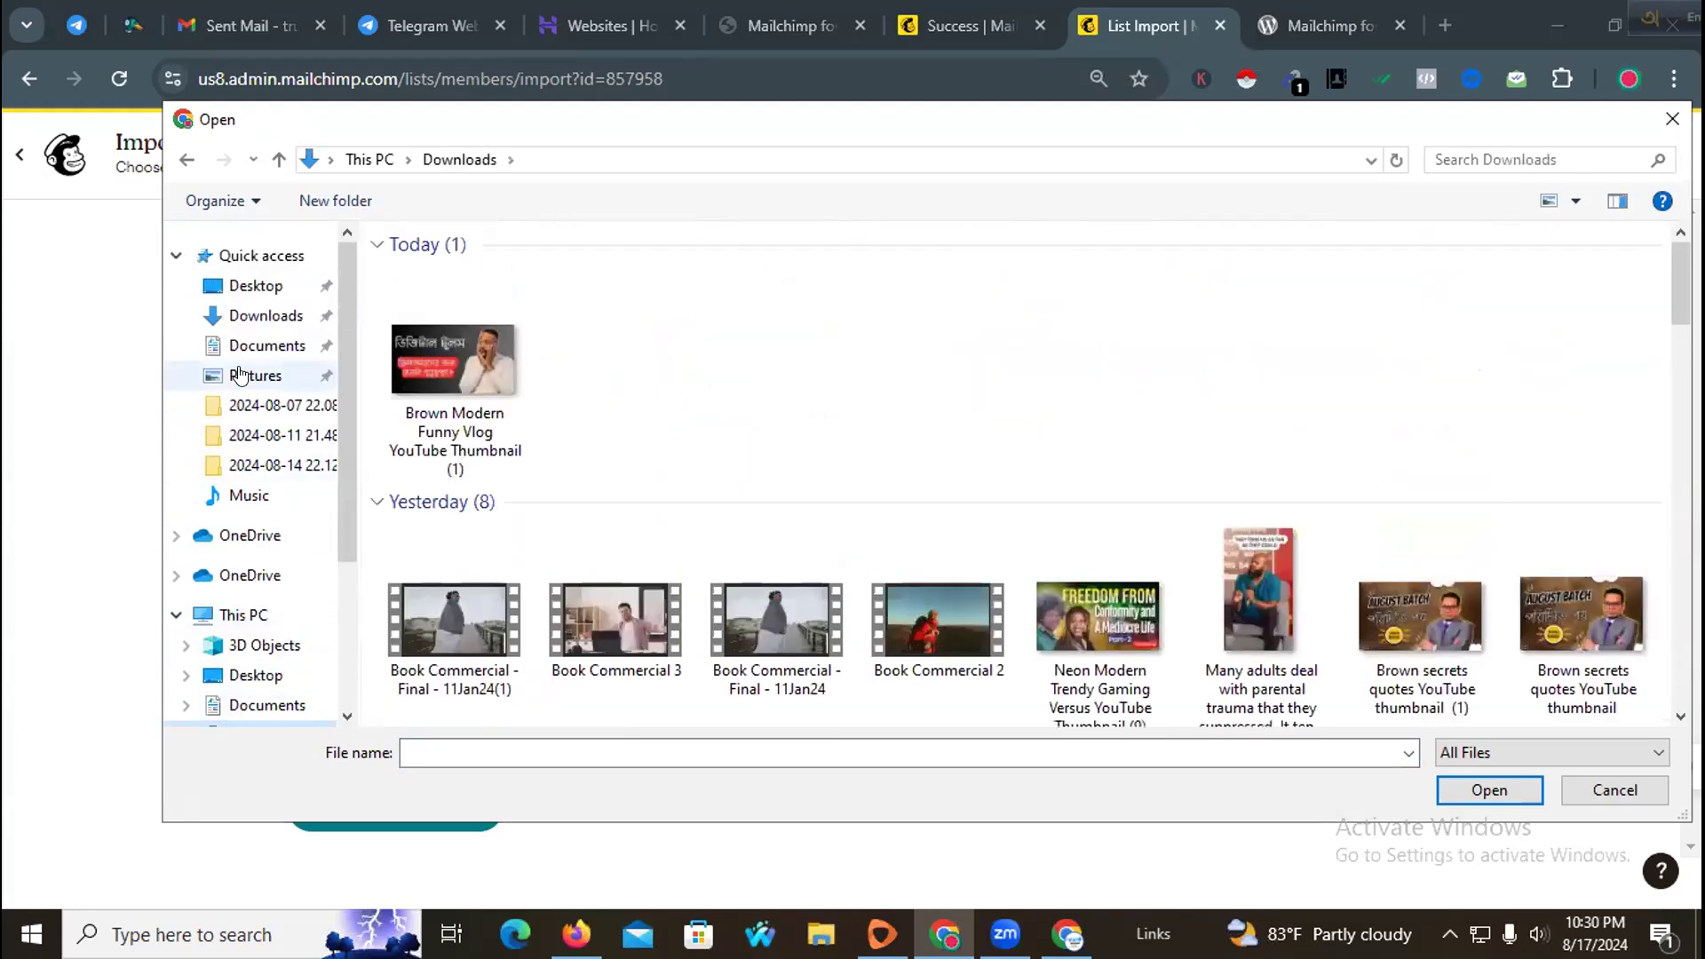
pyautogui.click(265, 316)
pyautogui.scroll(-10, 727, 438)
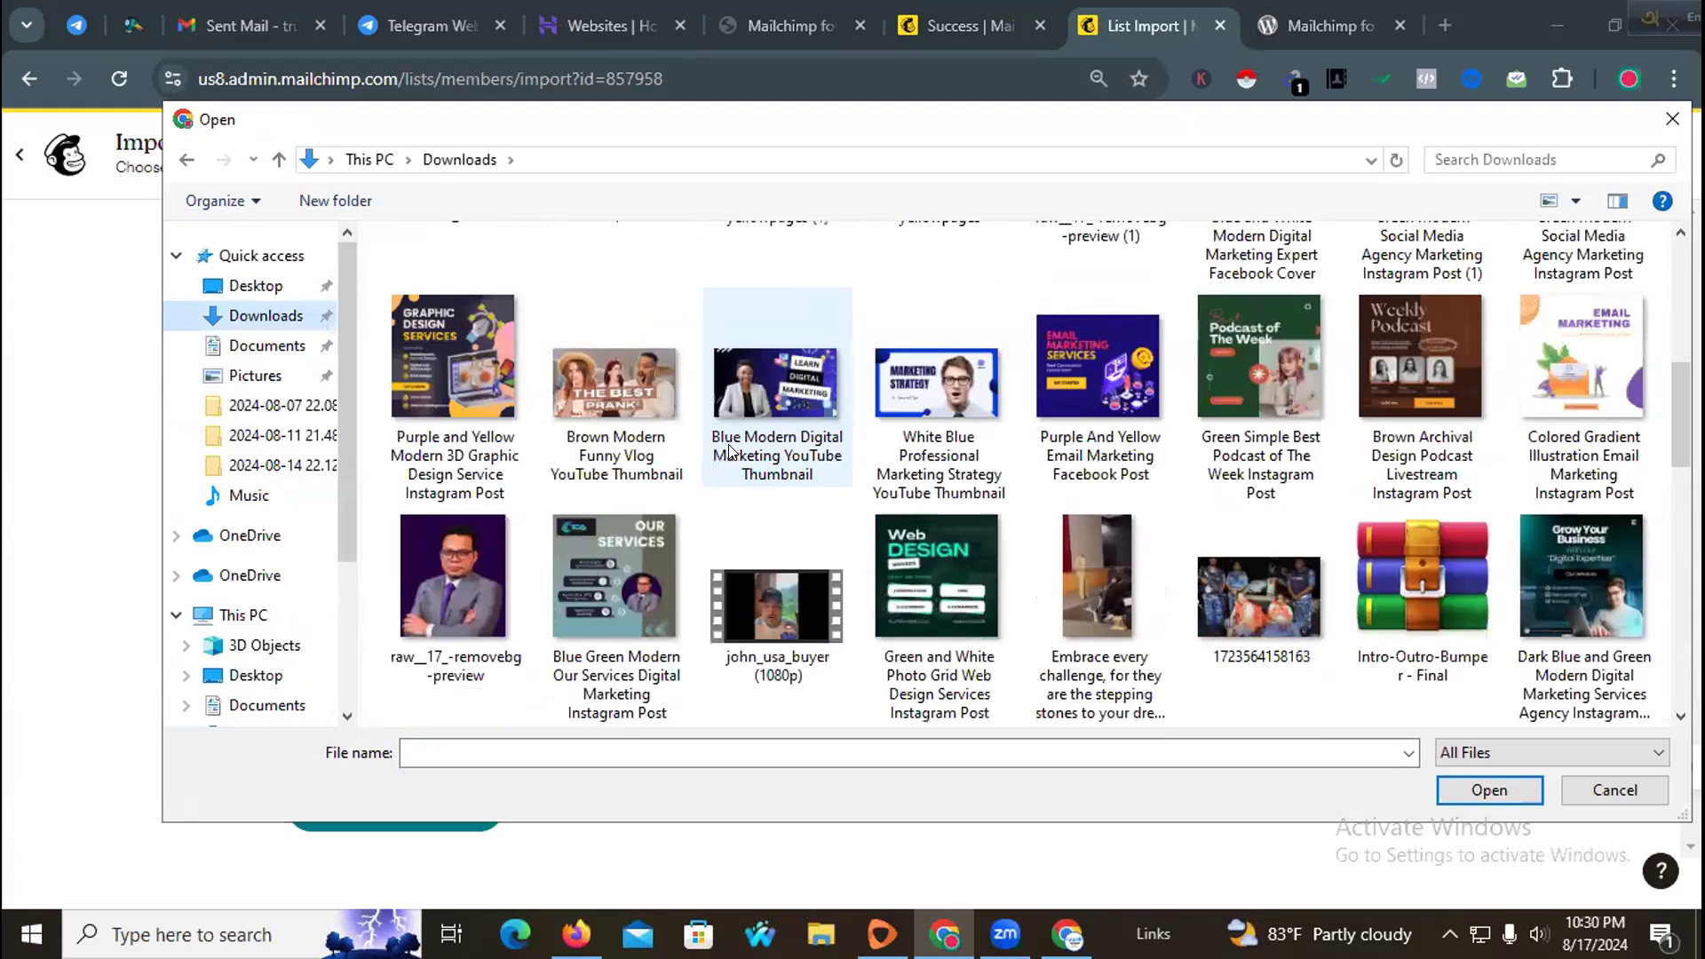
pyautogui.scroll(-2, 726, 455)
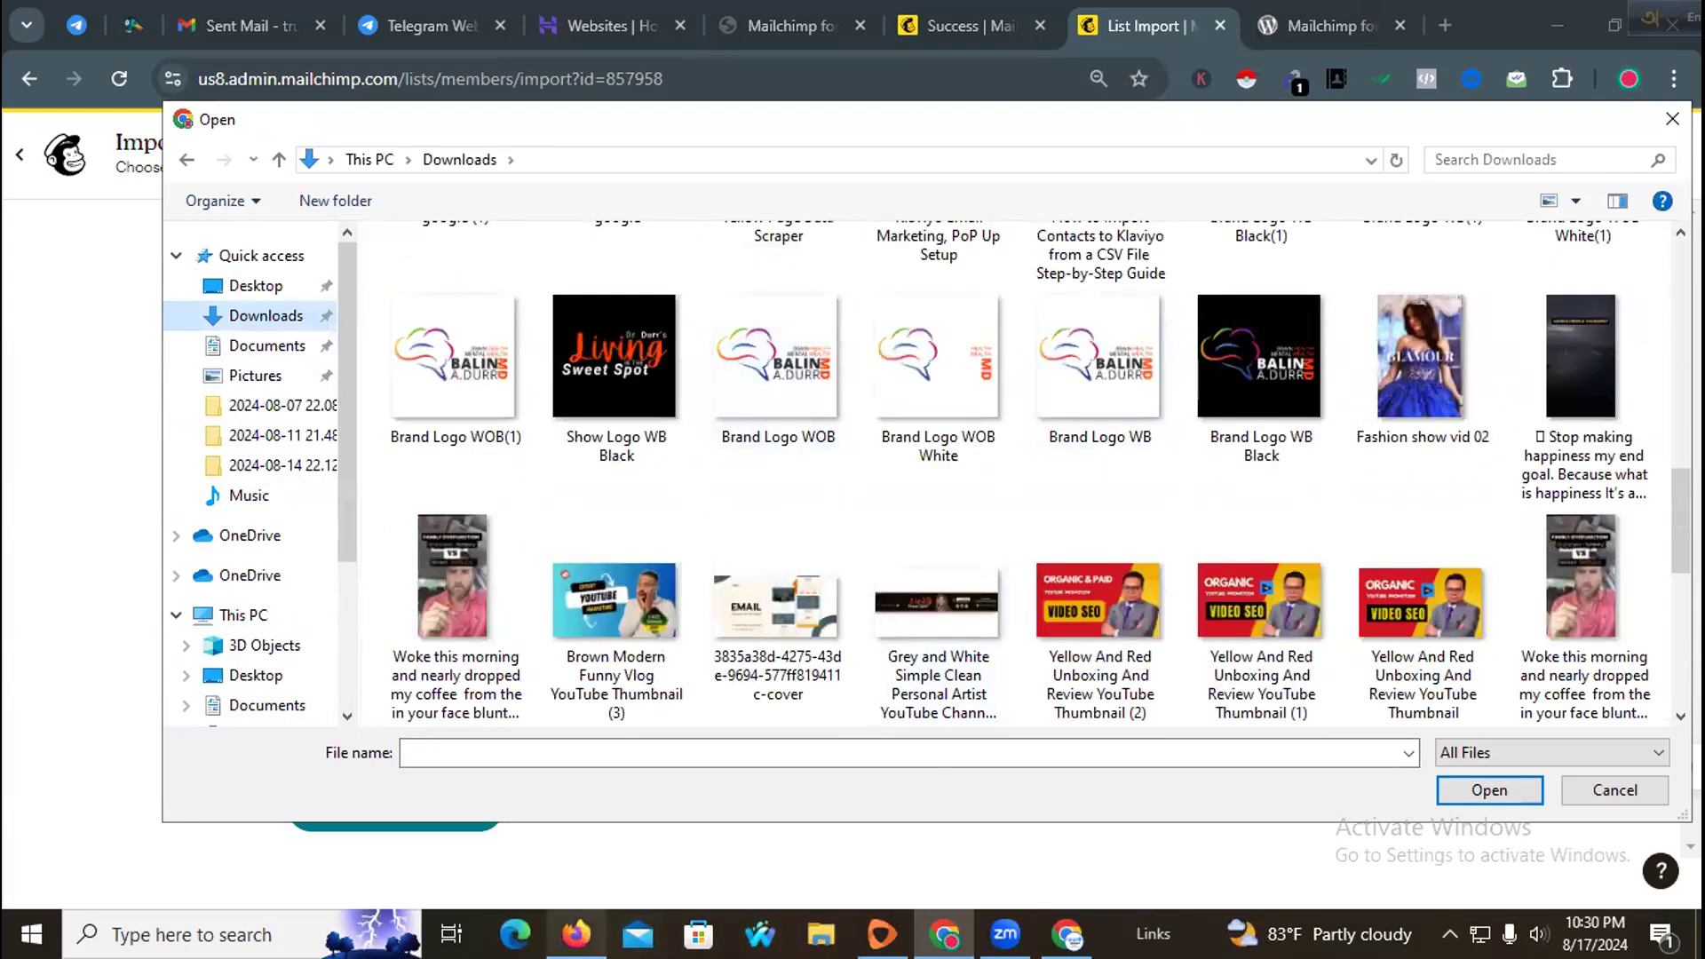
# Step: Open the New Lead From Facebook sheet in the Intake Call log spreadsheet and scroll through its lead rows
pyautogui.click(576, 935)
pyautogui.click(429, 32)
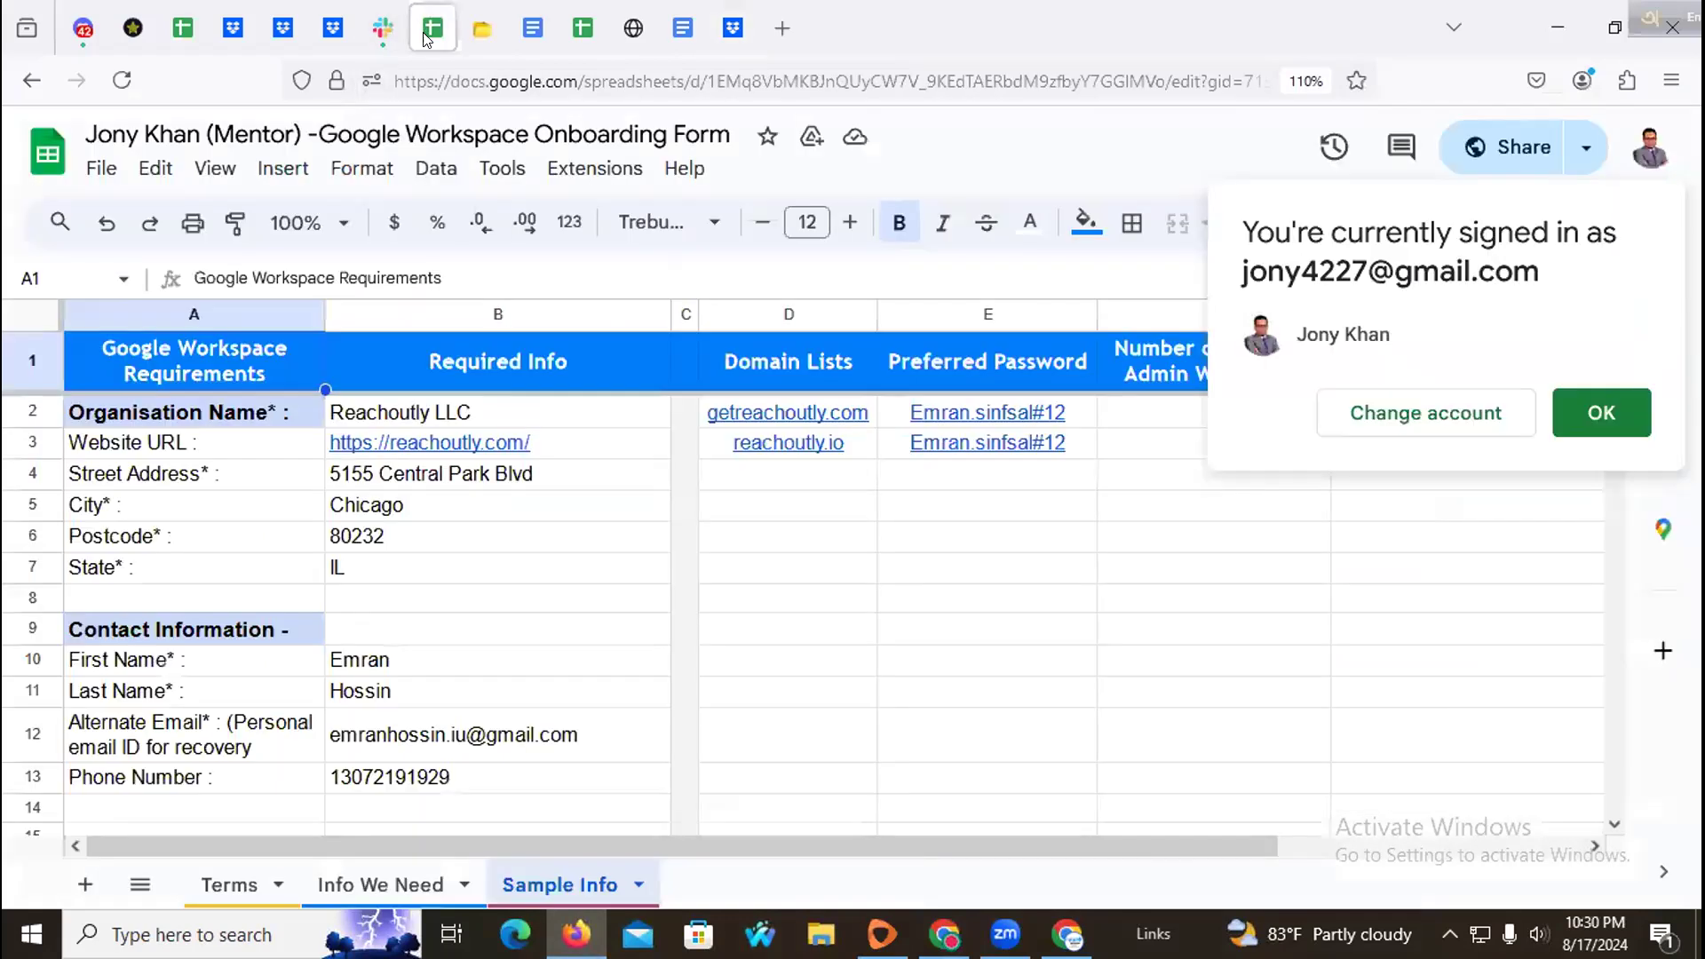
pyautogui.click(583, 27)
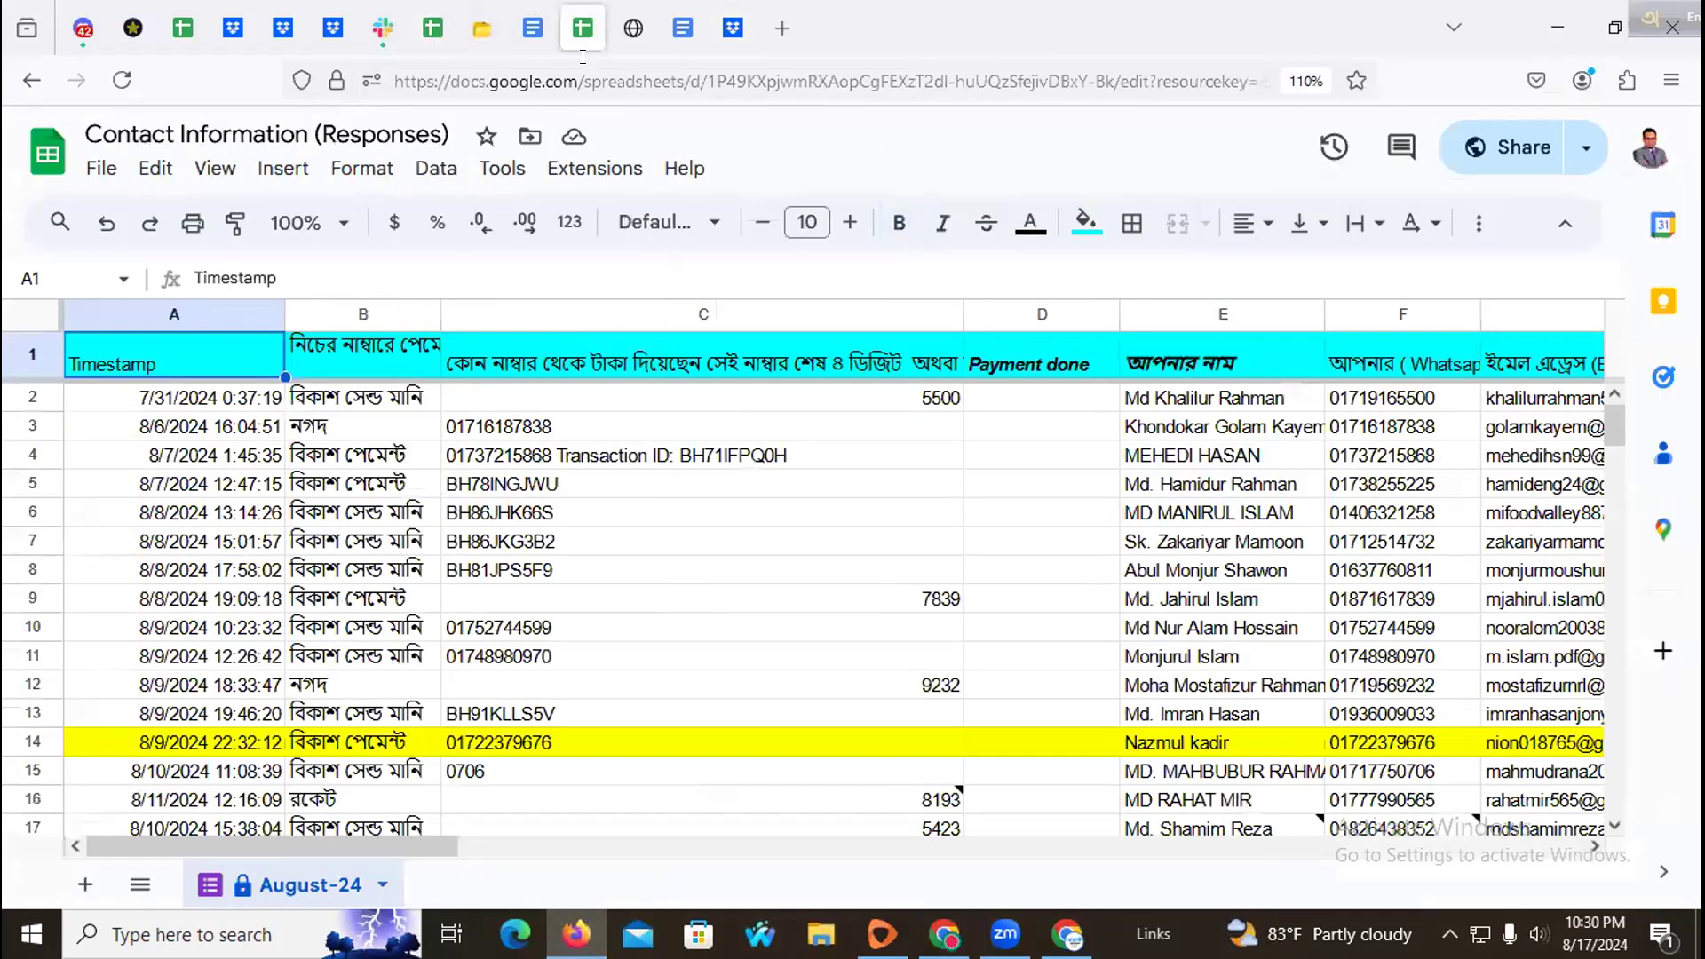
pyautogui.click(533, 28)
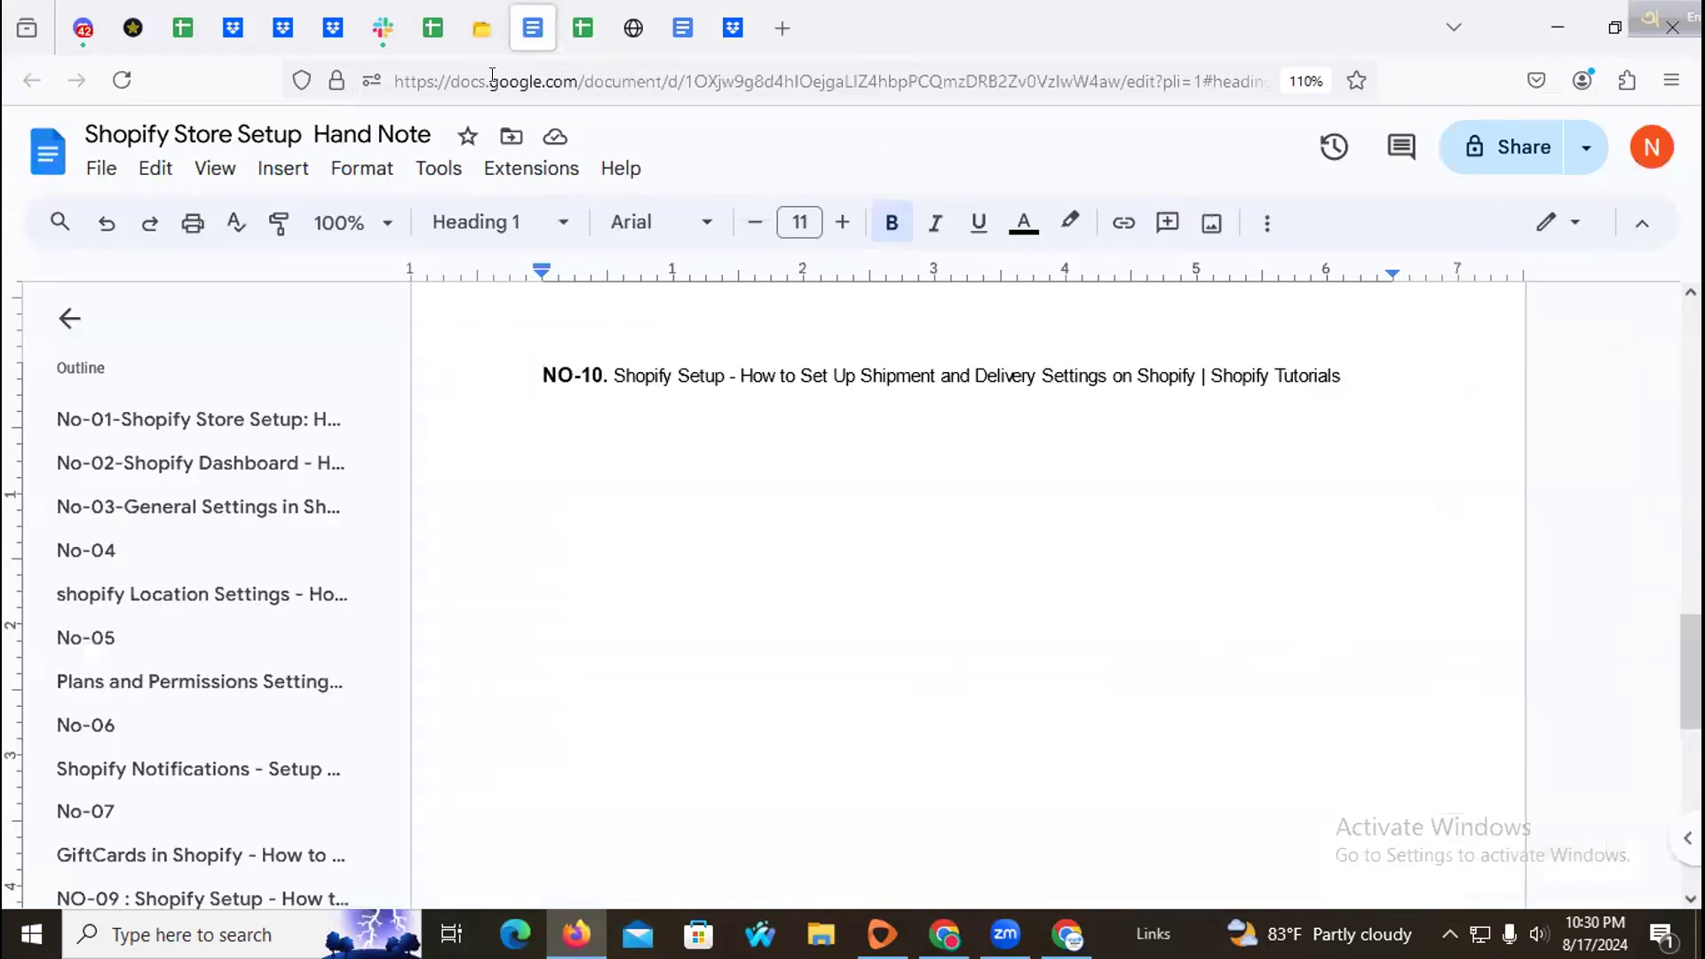
pyautogui.click(583, 28)
pyautogui.click(449, 31)
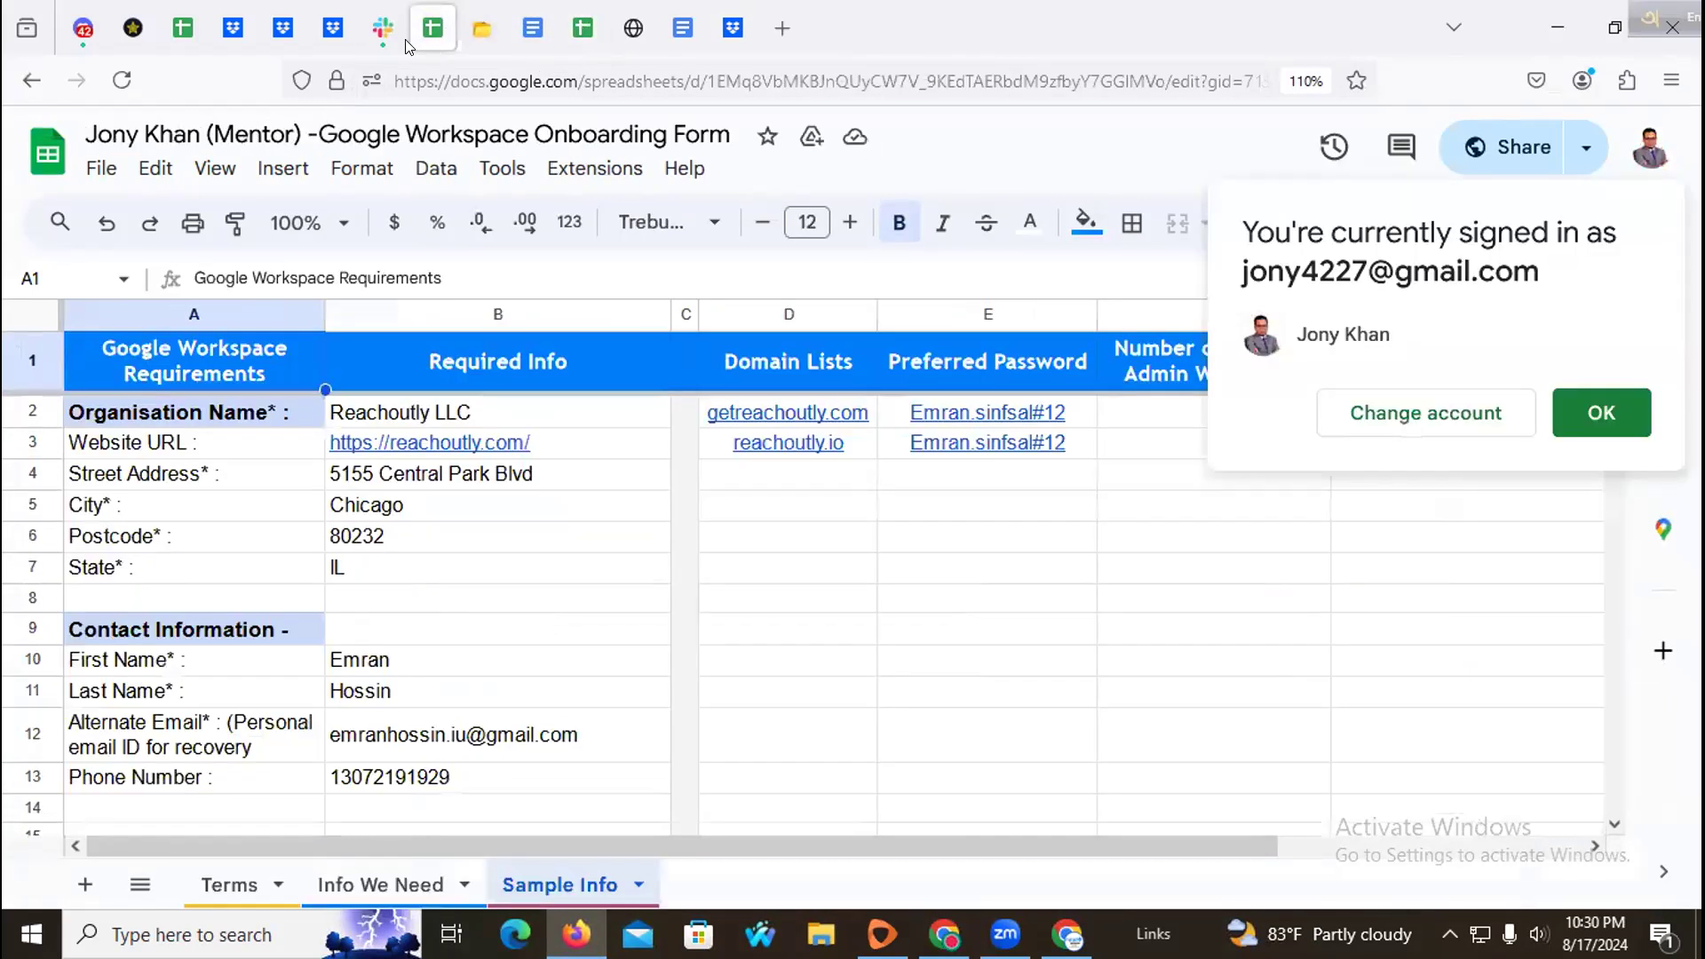
pyautogui.click(182, 29)
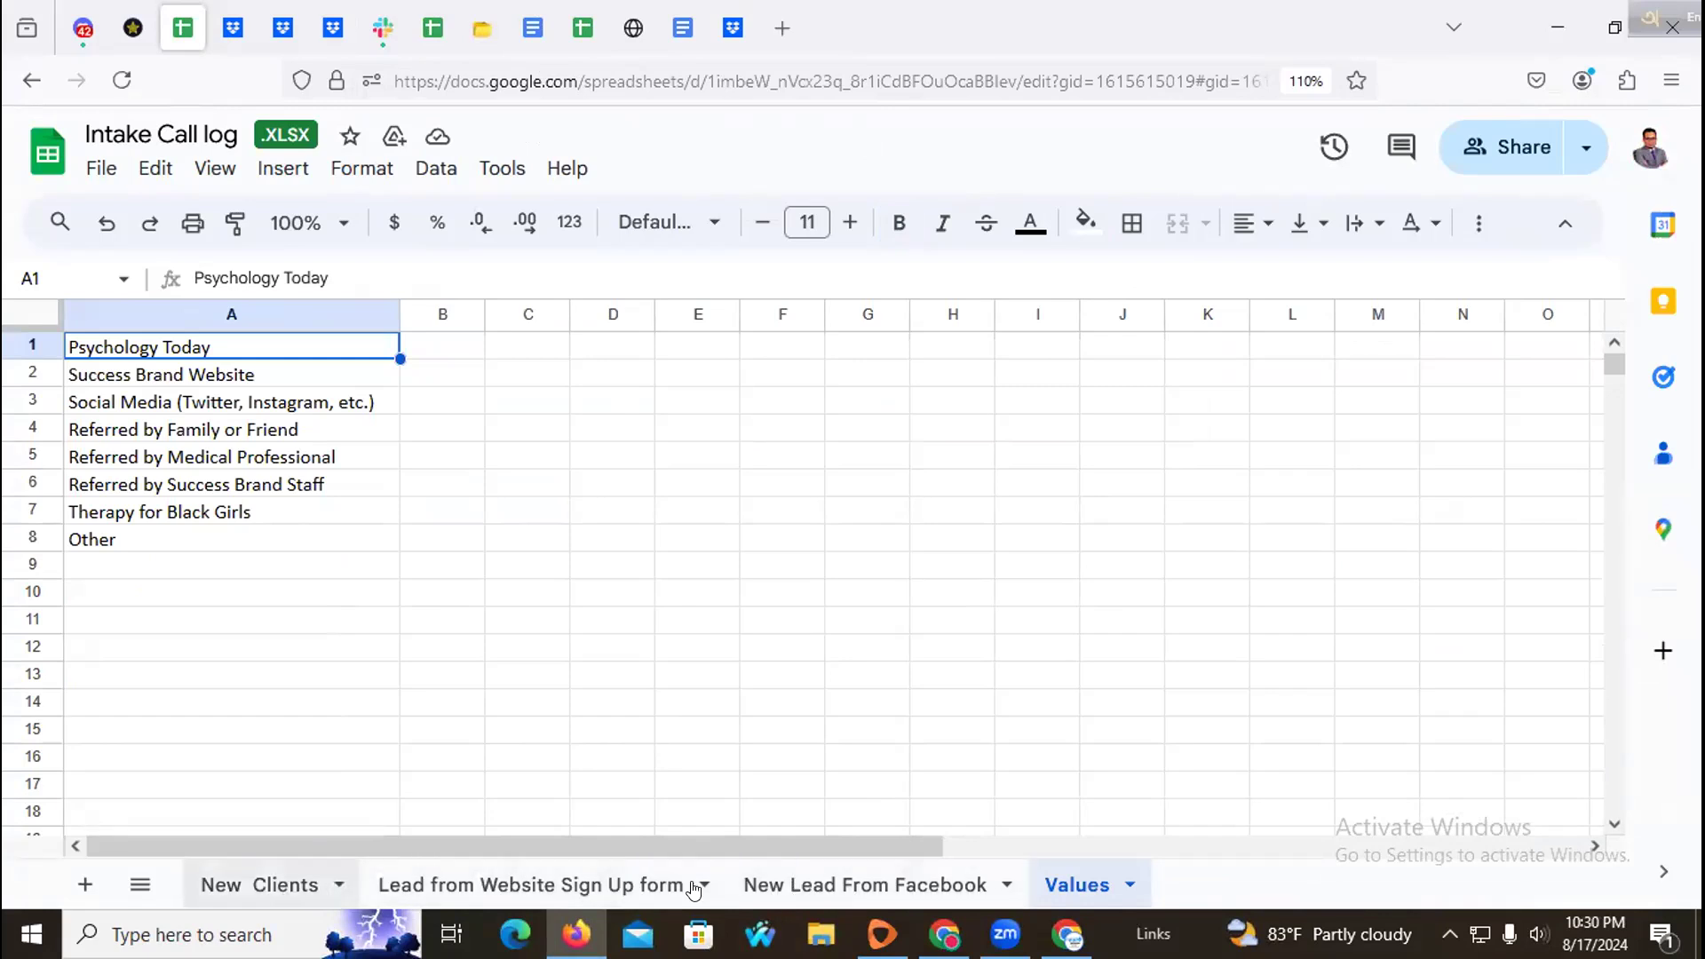
pyautogui.click(848, 886)
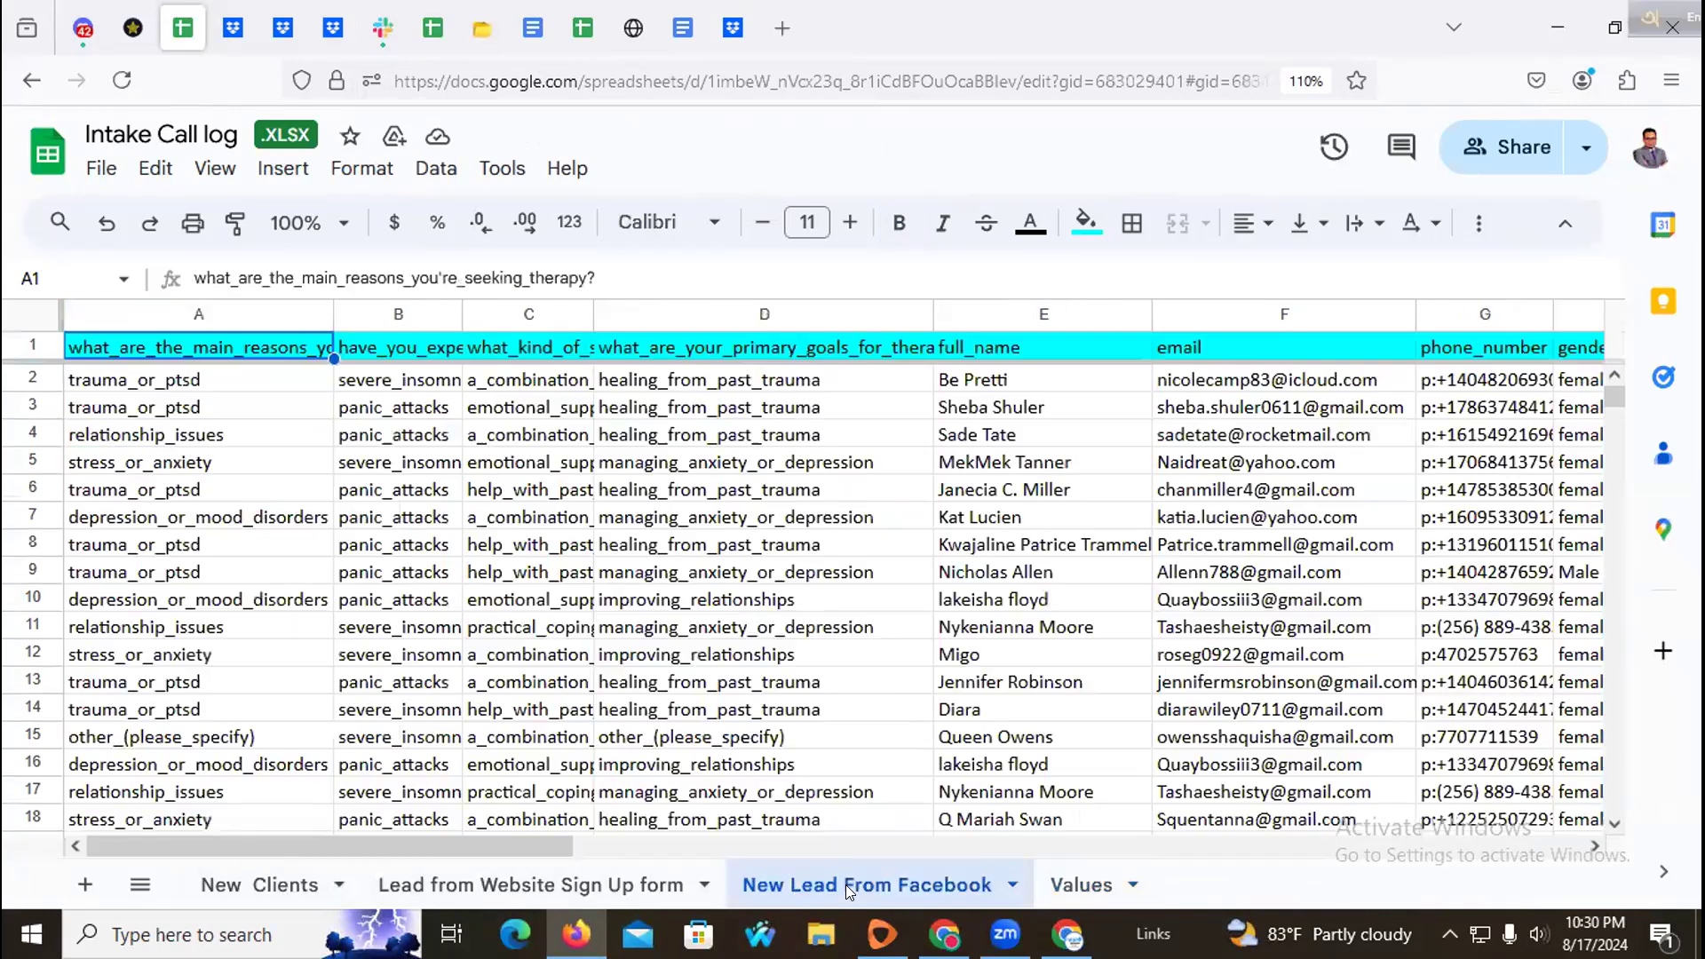
pyautogui.moveTo(444, 845); pyautogui.dragTo(604, 848)
pyautogui.scroll(-15, 573, 631)
pyautogui.scroll(-20, 587, 622)
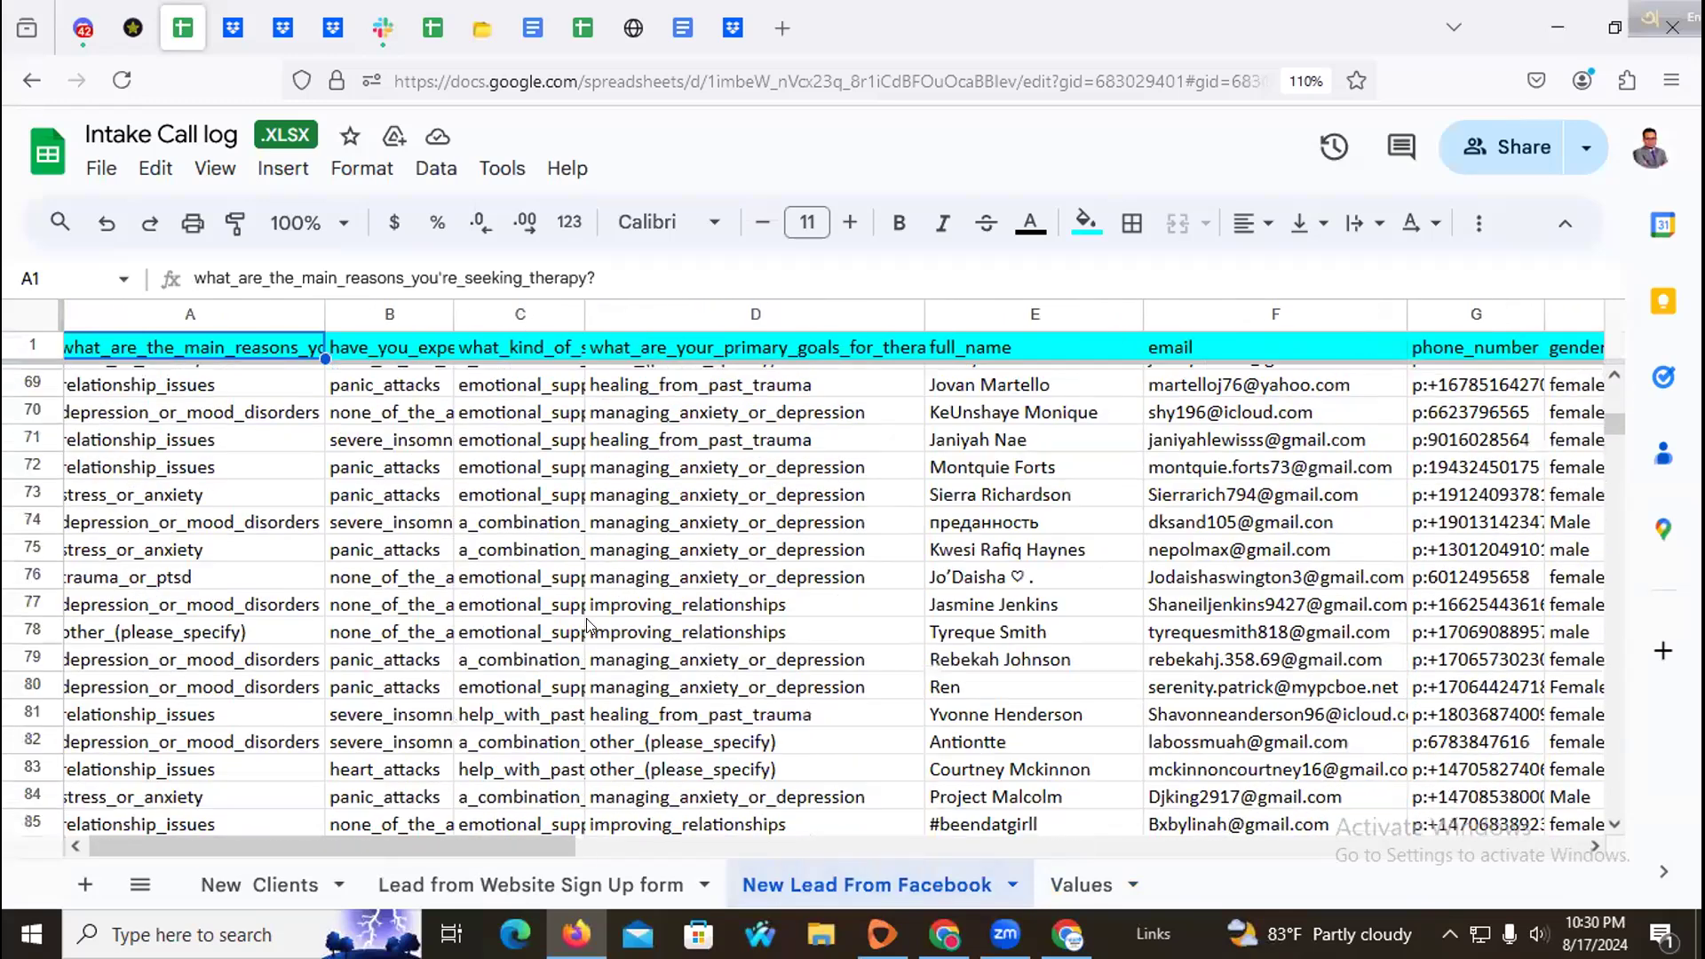
pyautogui.scroll(11, 644, 622)
pyautogui.scroll(19, 646, 620)
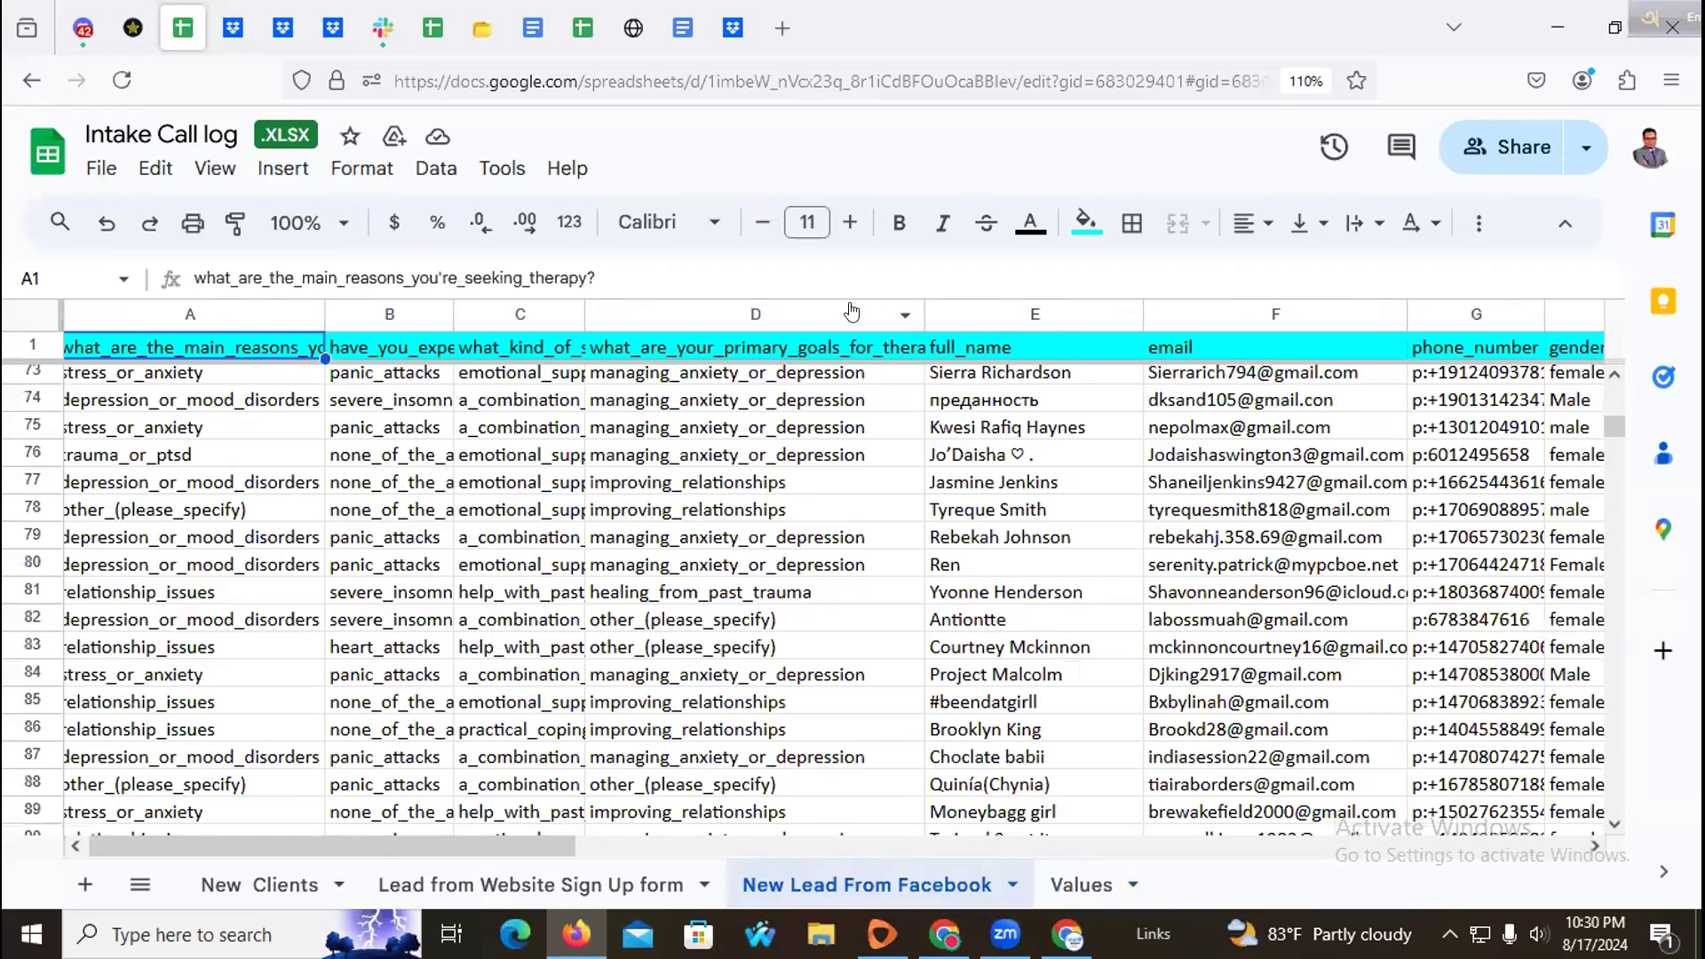
pyautogui.click(98, 168)
pyautogui.moveTo(251, 543)
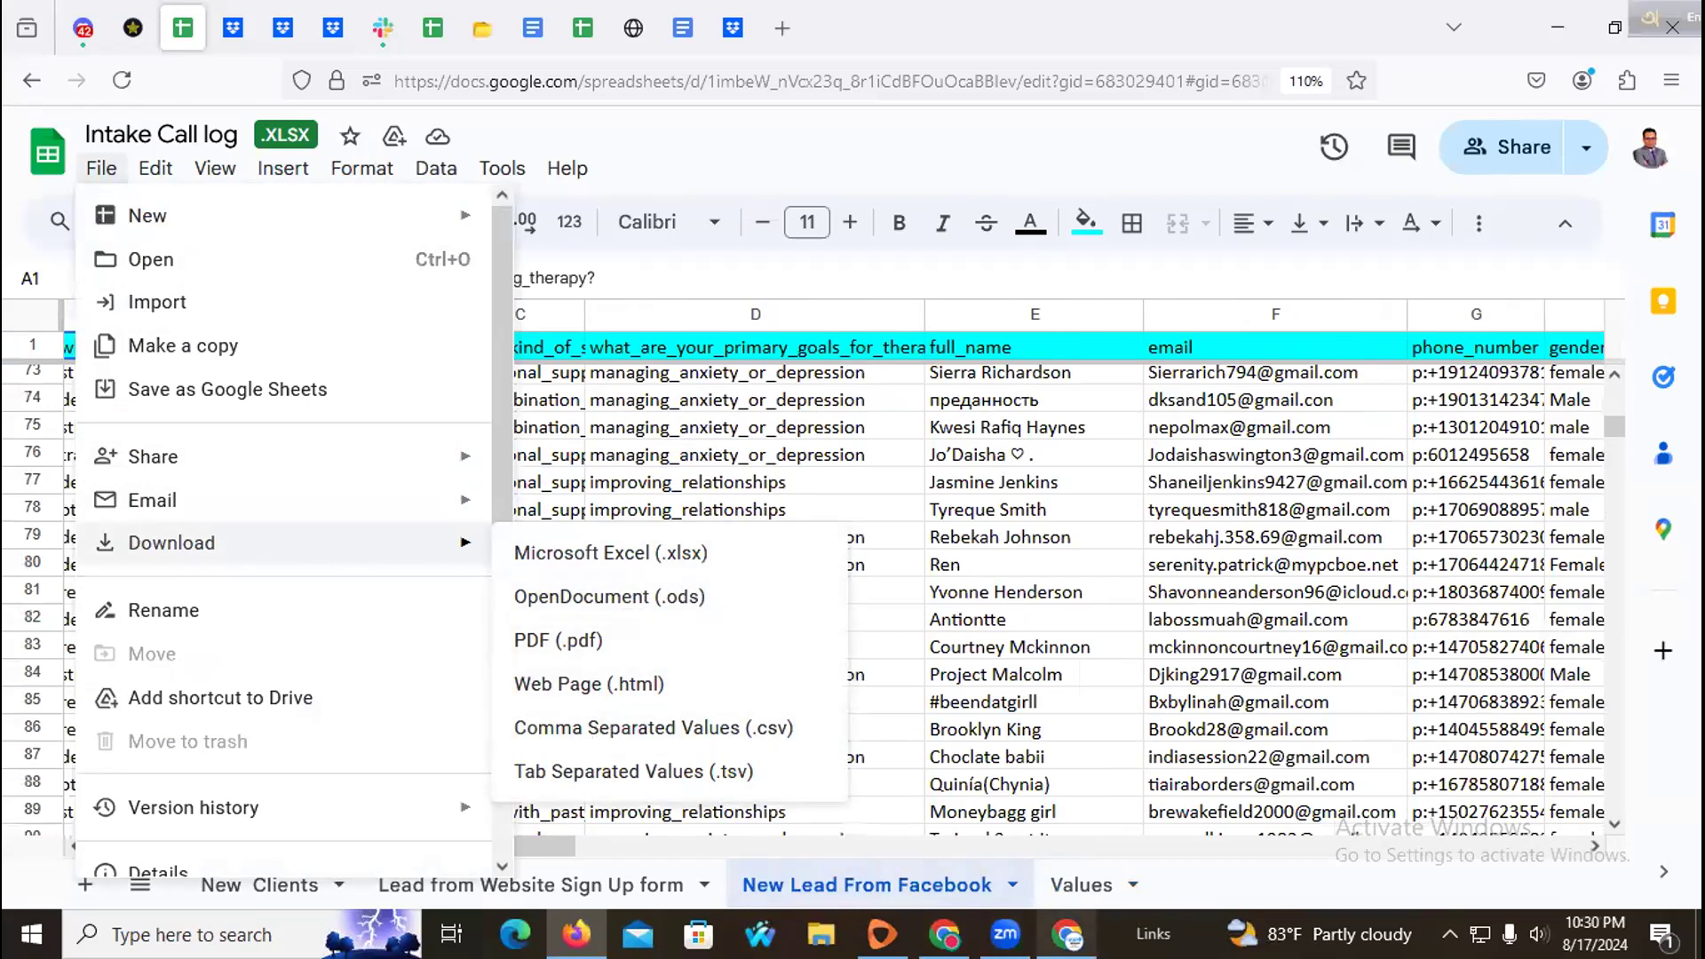
pyautogui.click(945, 934)
pyautogui.click(1586, 790)
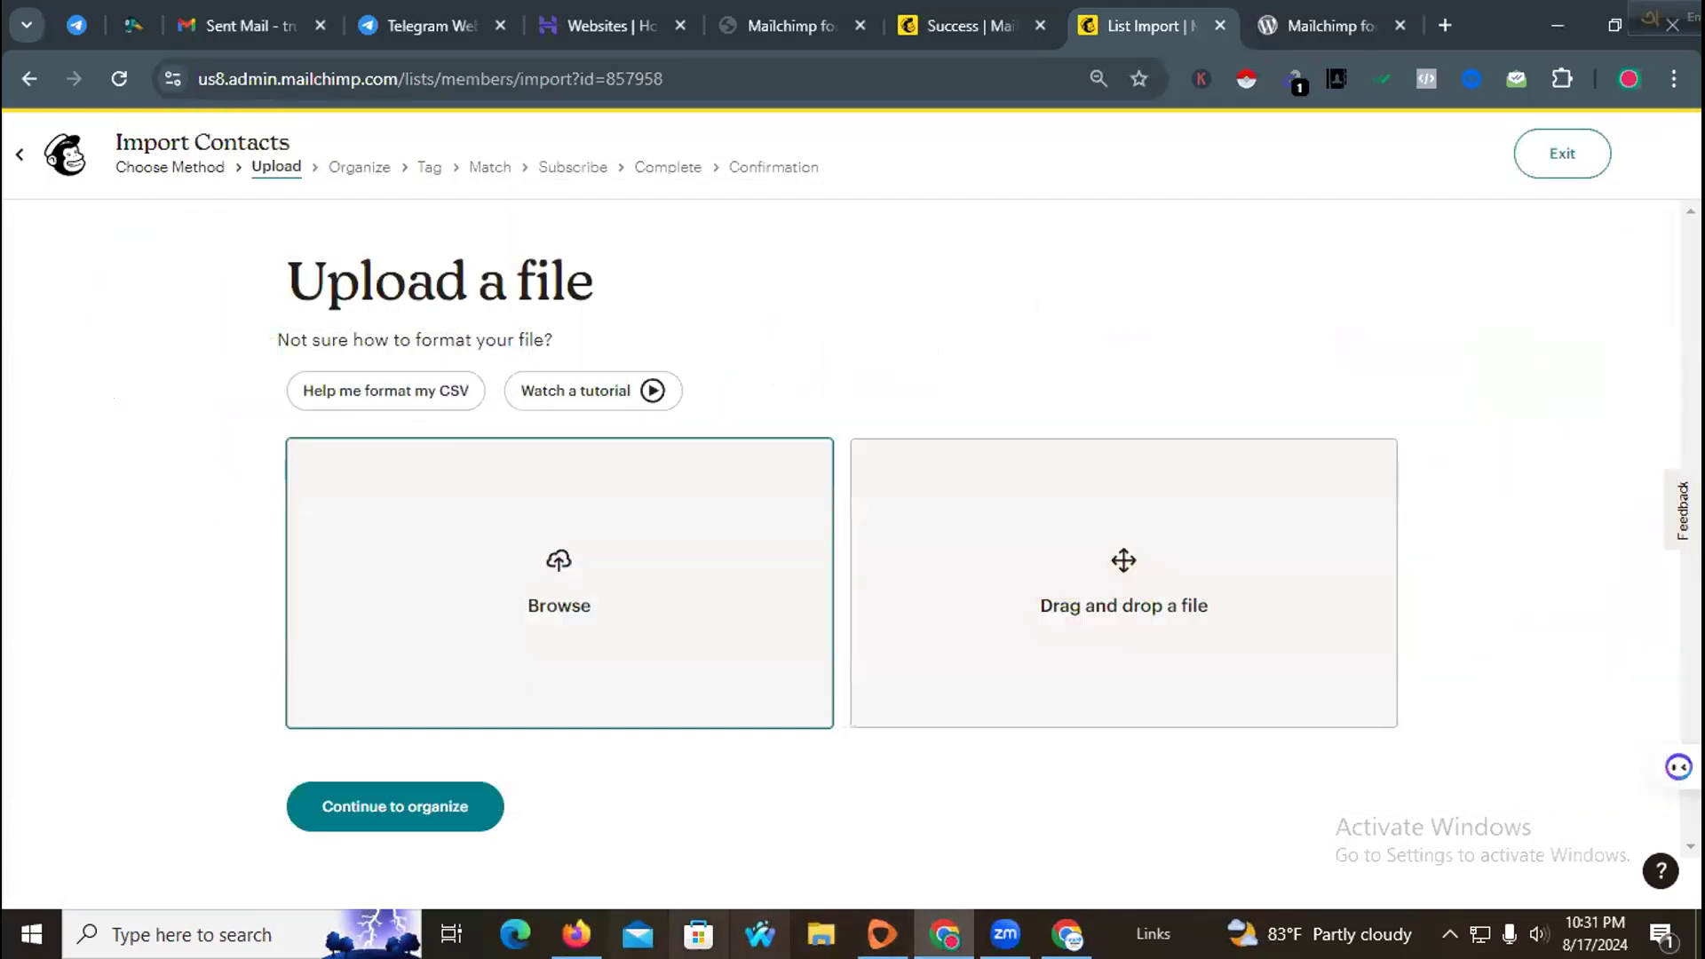
# Step: Download the New Lead From Facebook sheet as a CSV file and open it in Excel
pyautogui.click(575, 934)
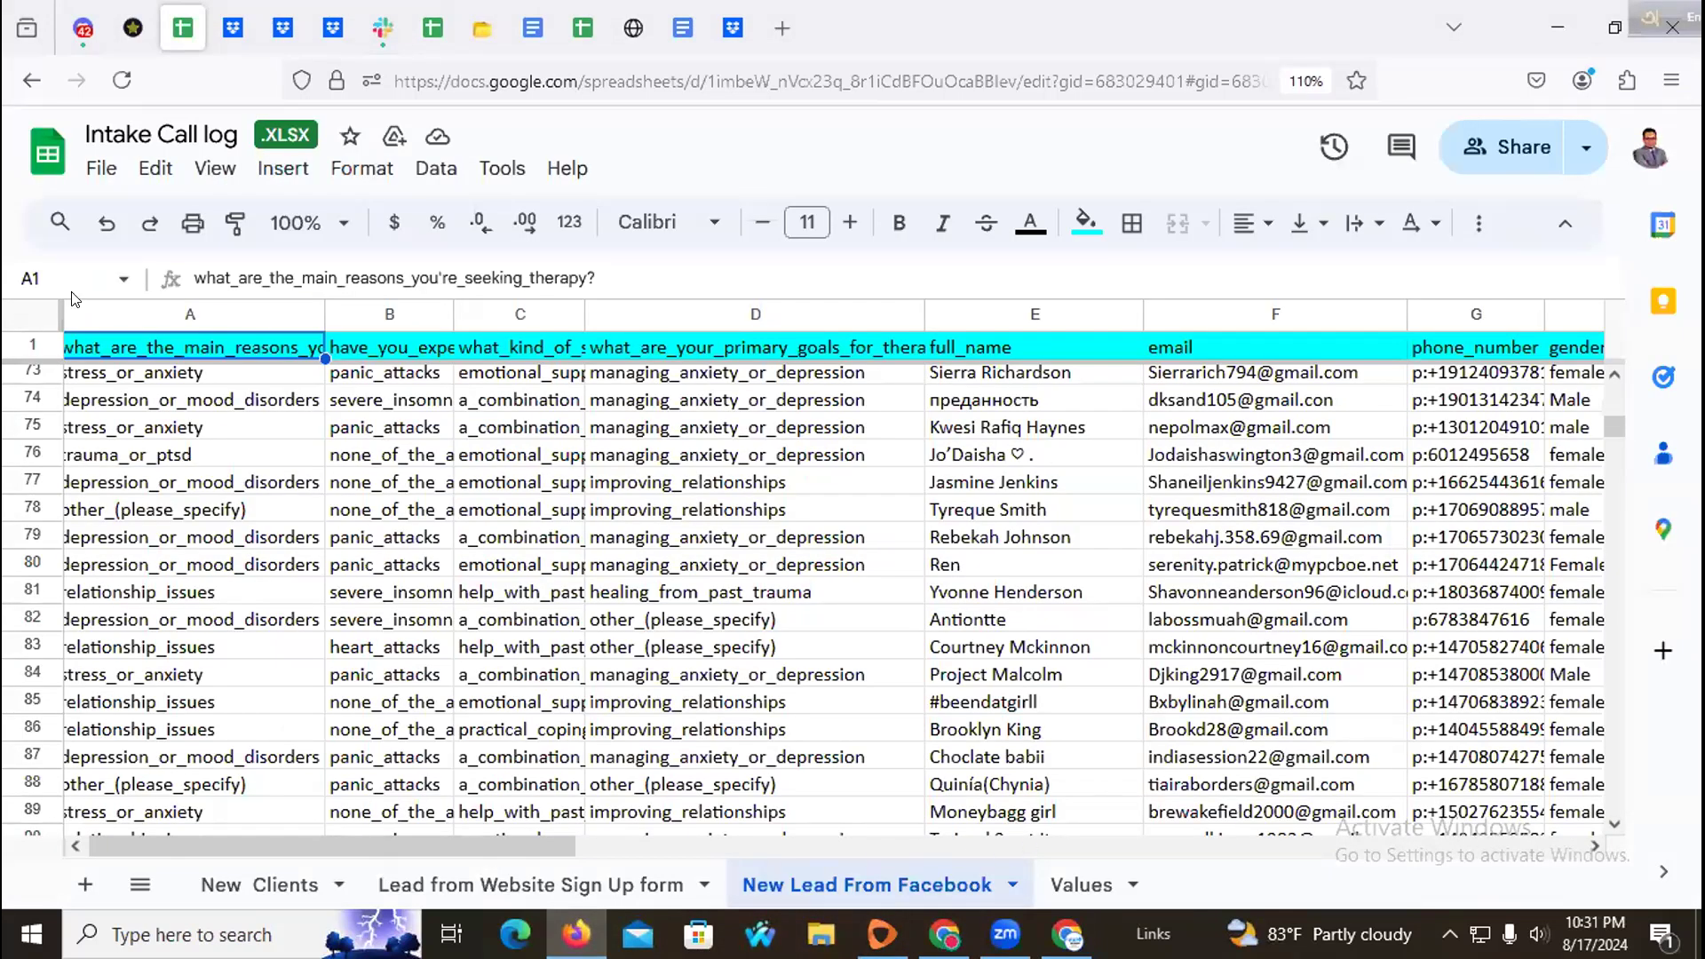
pyautogui.click(102, 168)
pyautogui.moveTo(271, 557)
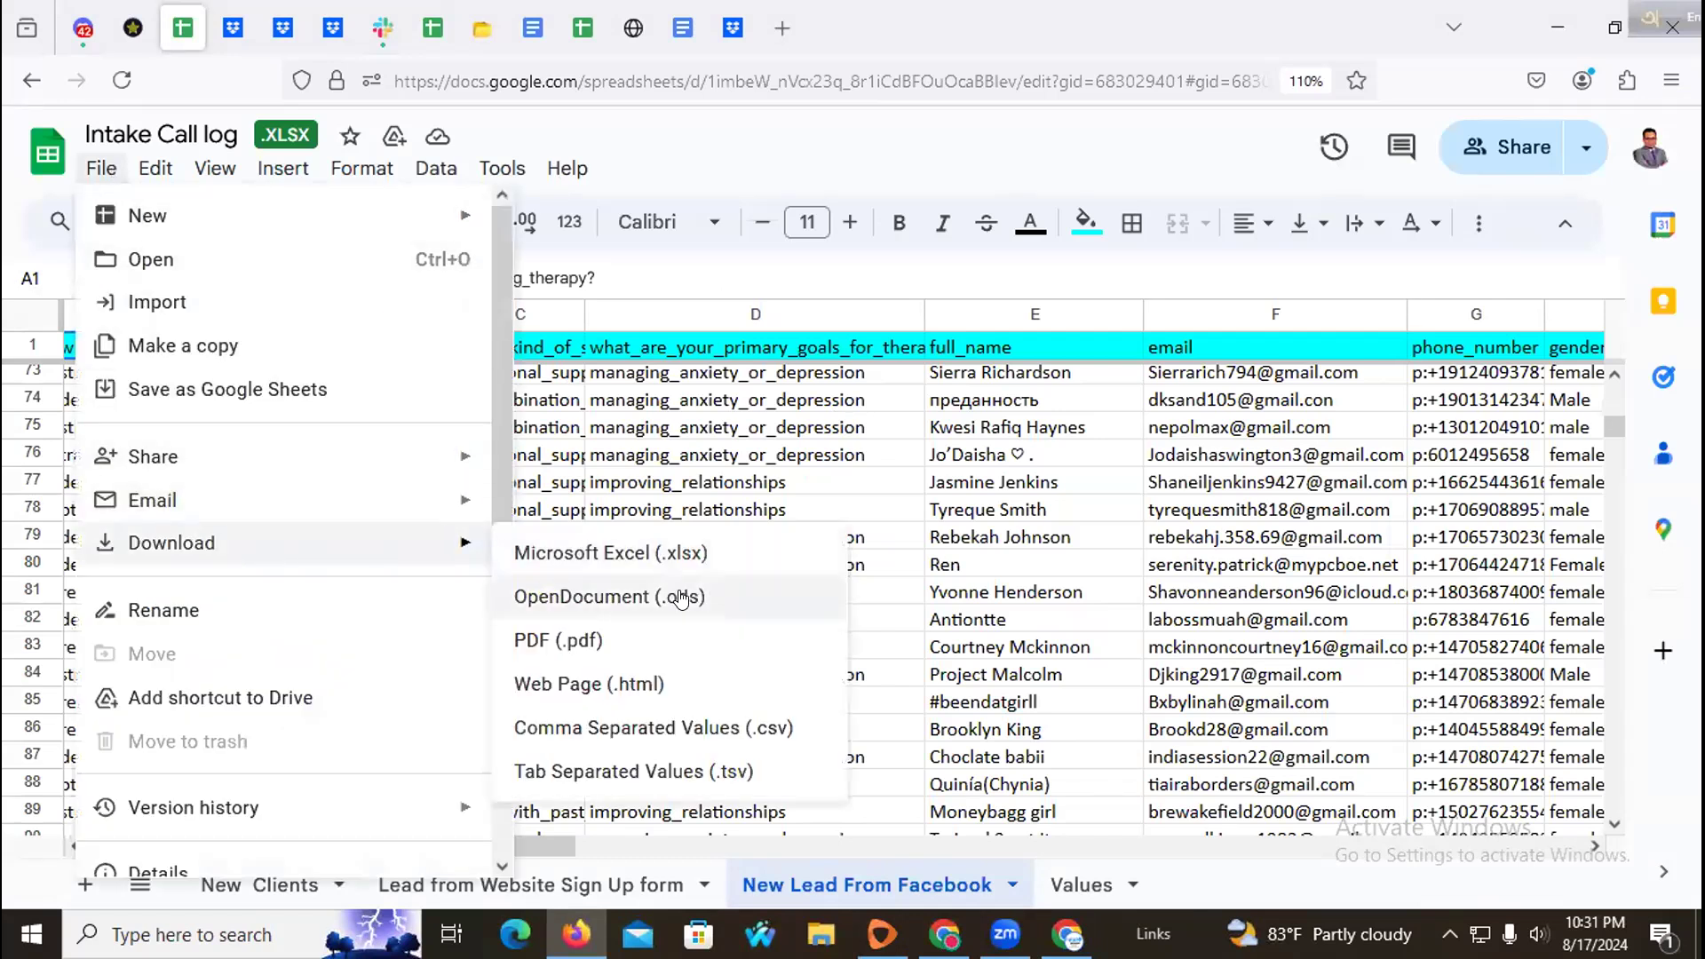
pyautogui.click(694, 730)
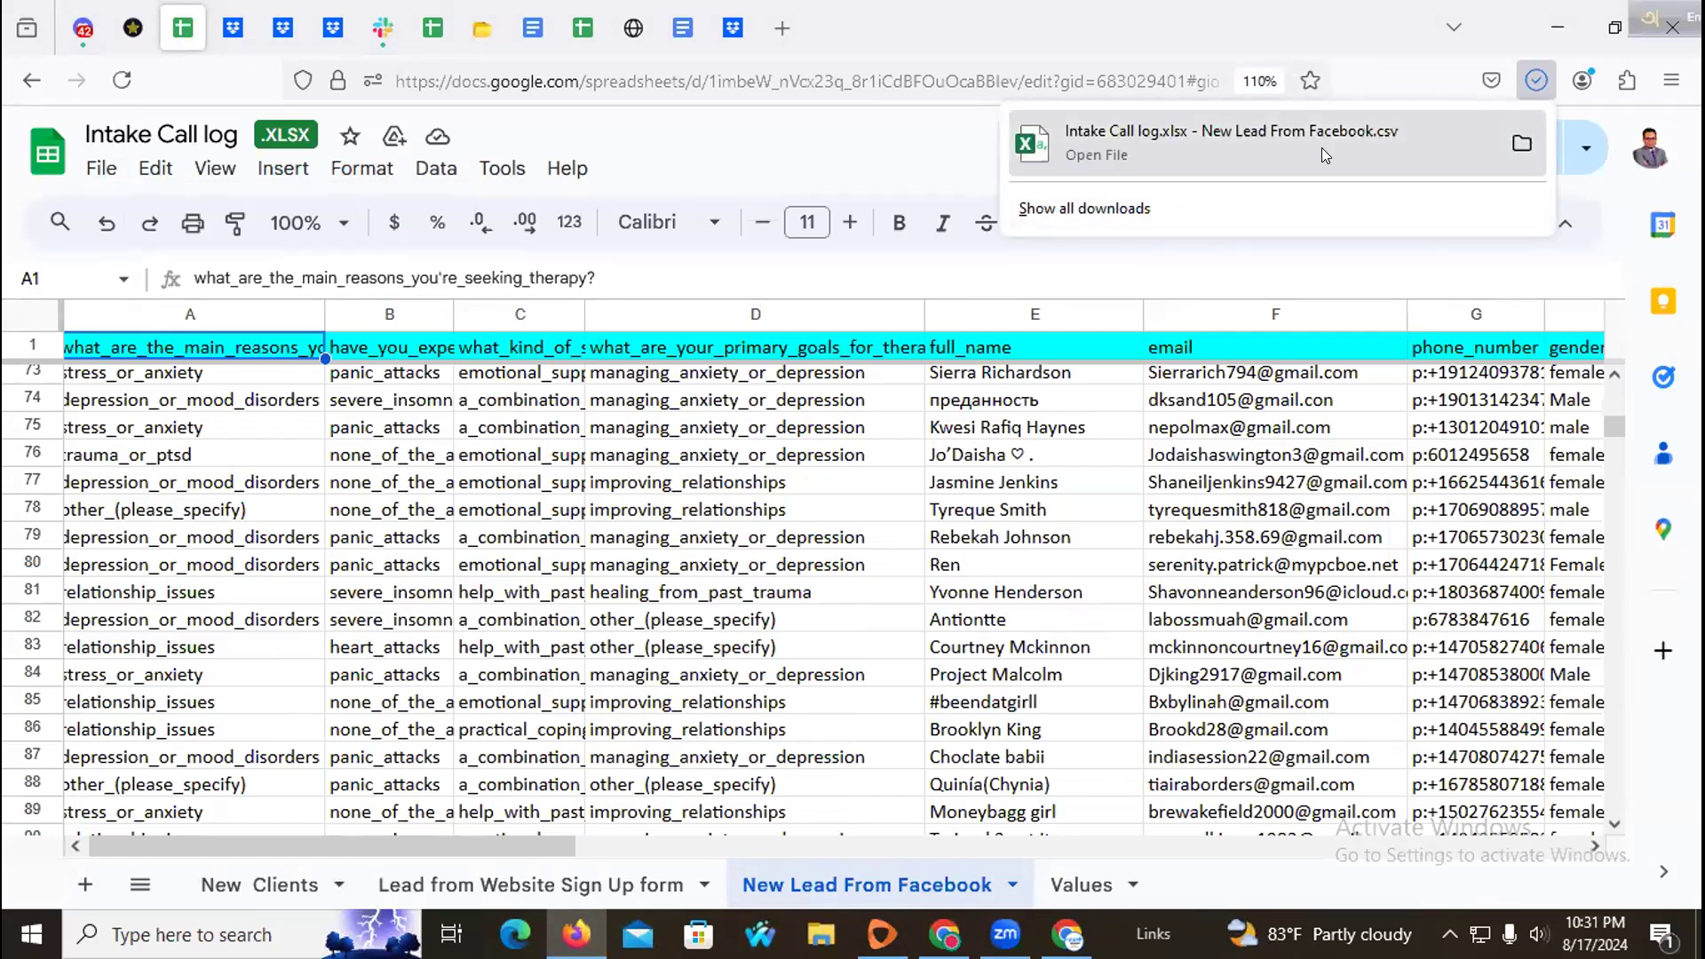
pyautogui.click(1319, 147)
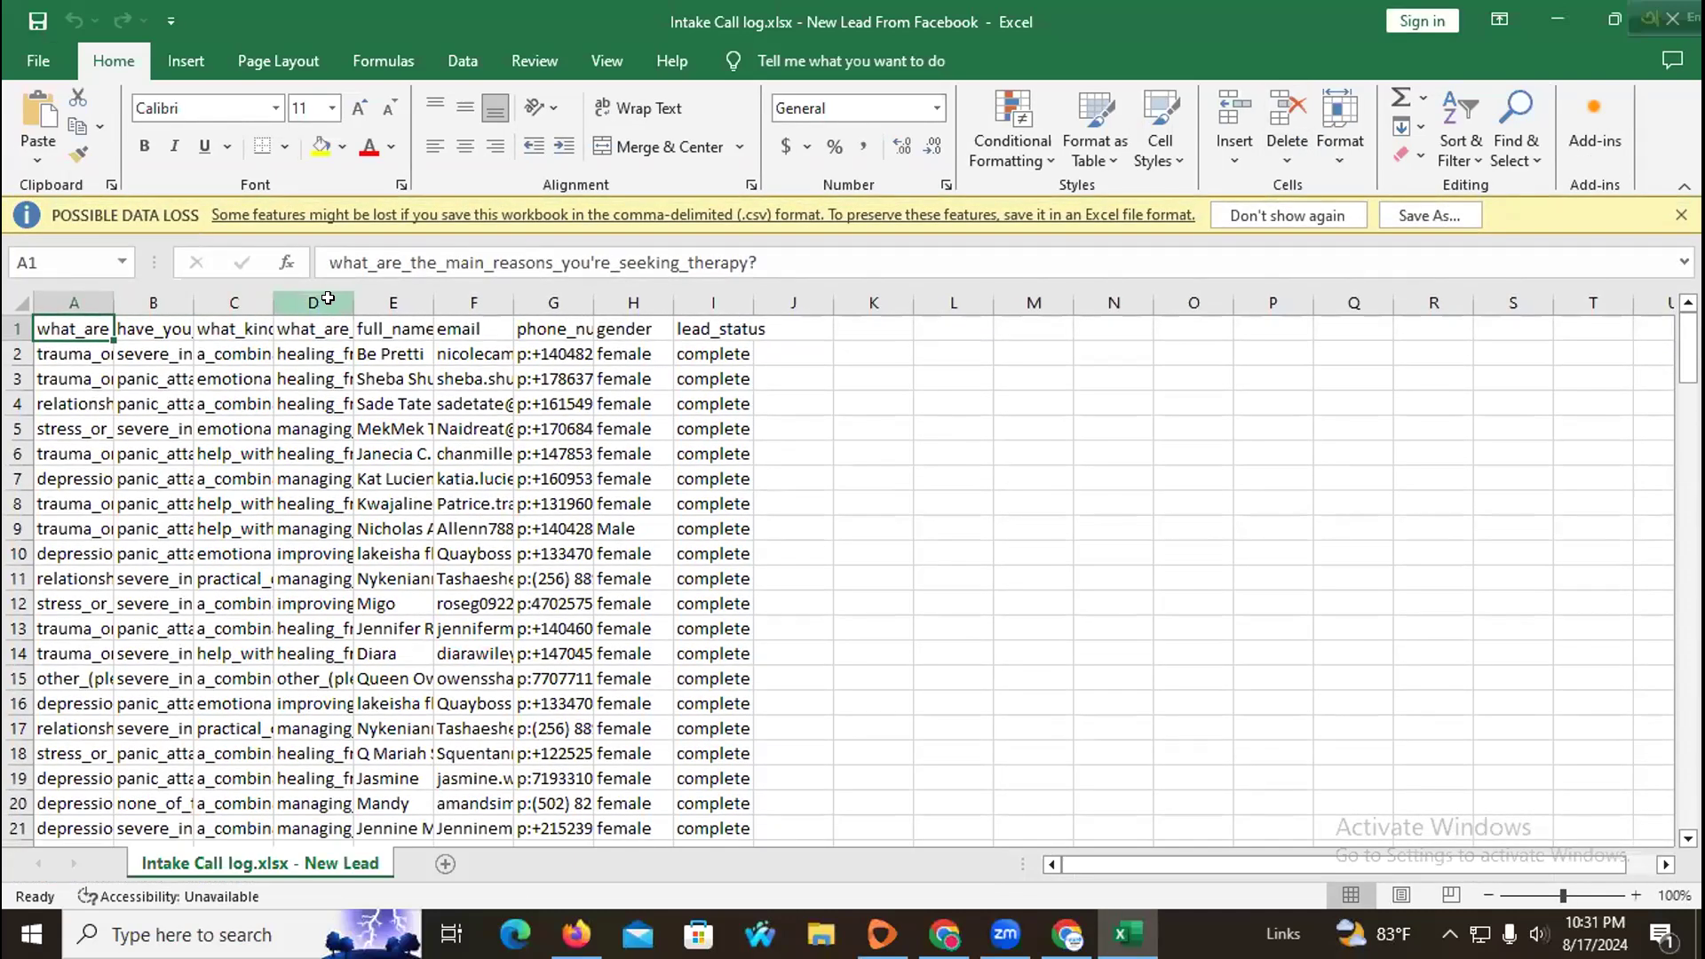
# Step: Delete the four survey-question columns so full_name comes first, and autofit the phone_number column
pyautogui.moveTo(328, 298); pyautogui.dragTo(71, 303)
pyautogui.rightClick(155, 334)
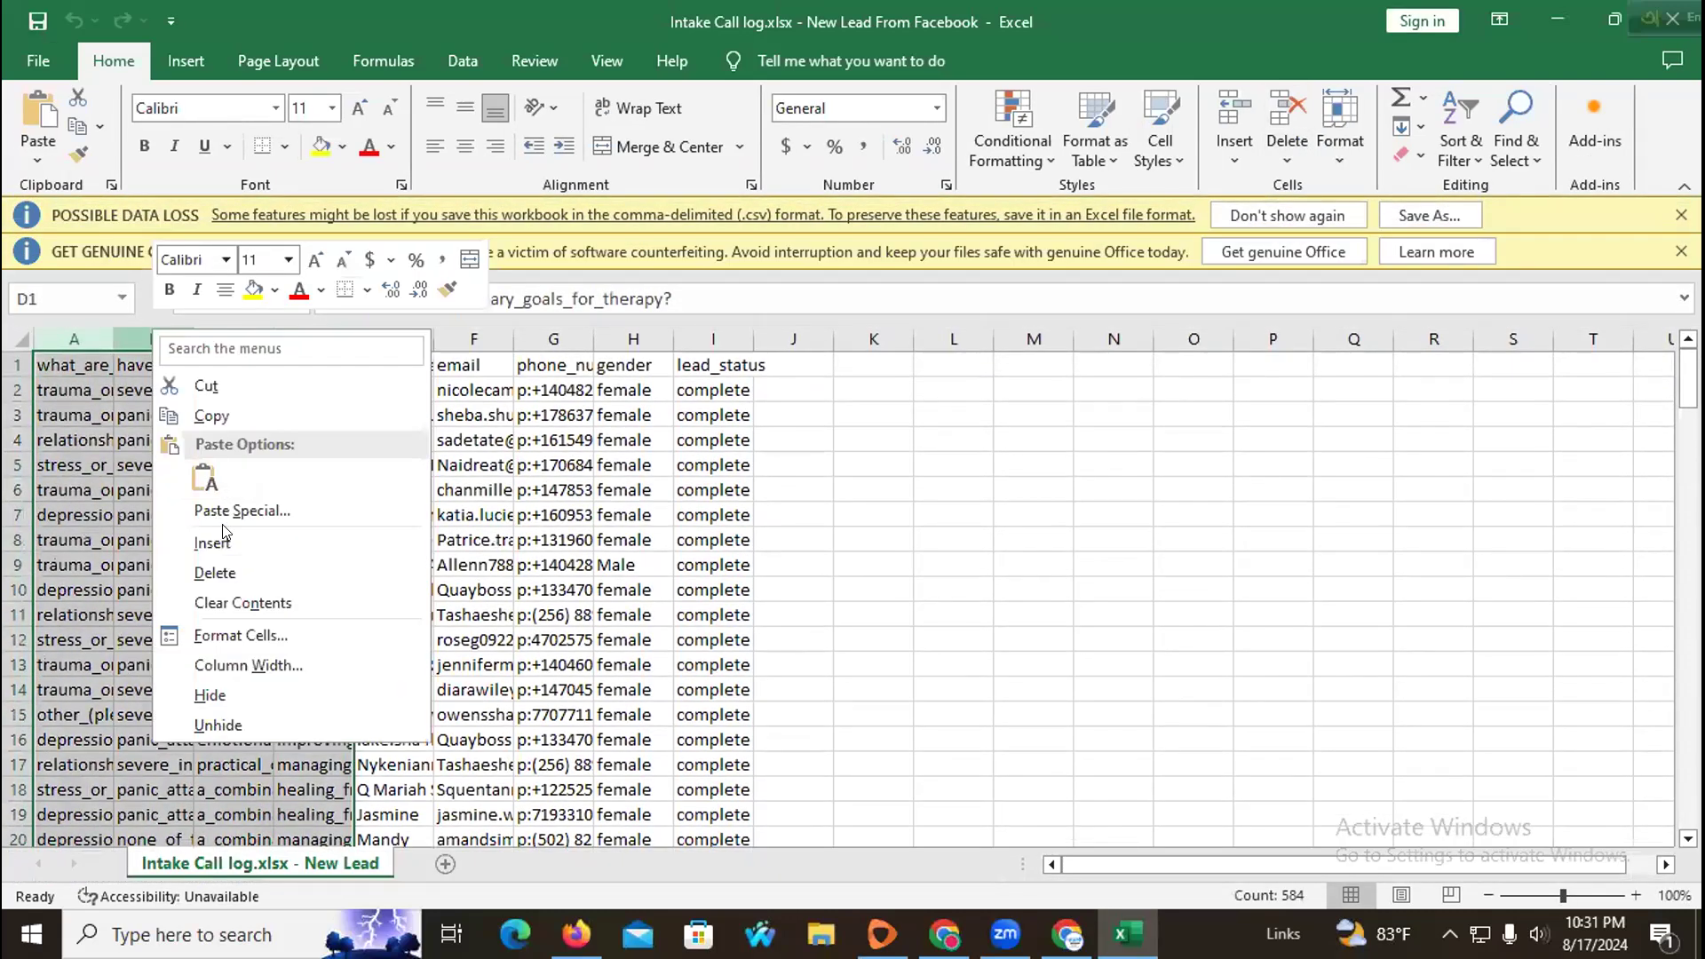
pyautogui.click(226, 578)
pyautogui.click(120, 441)
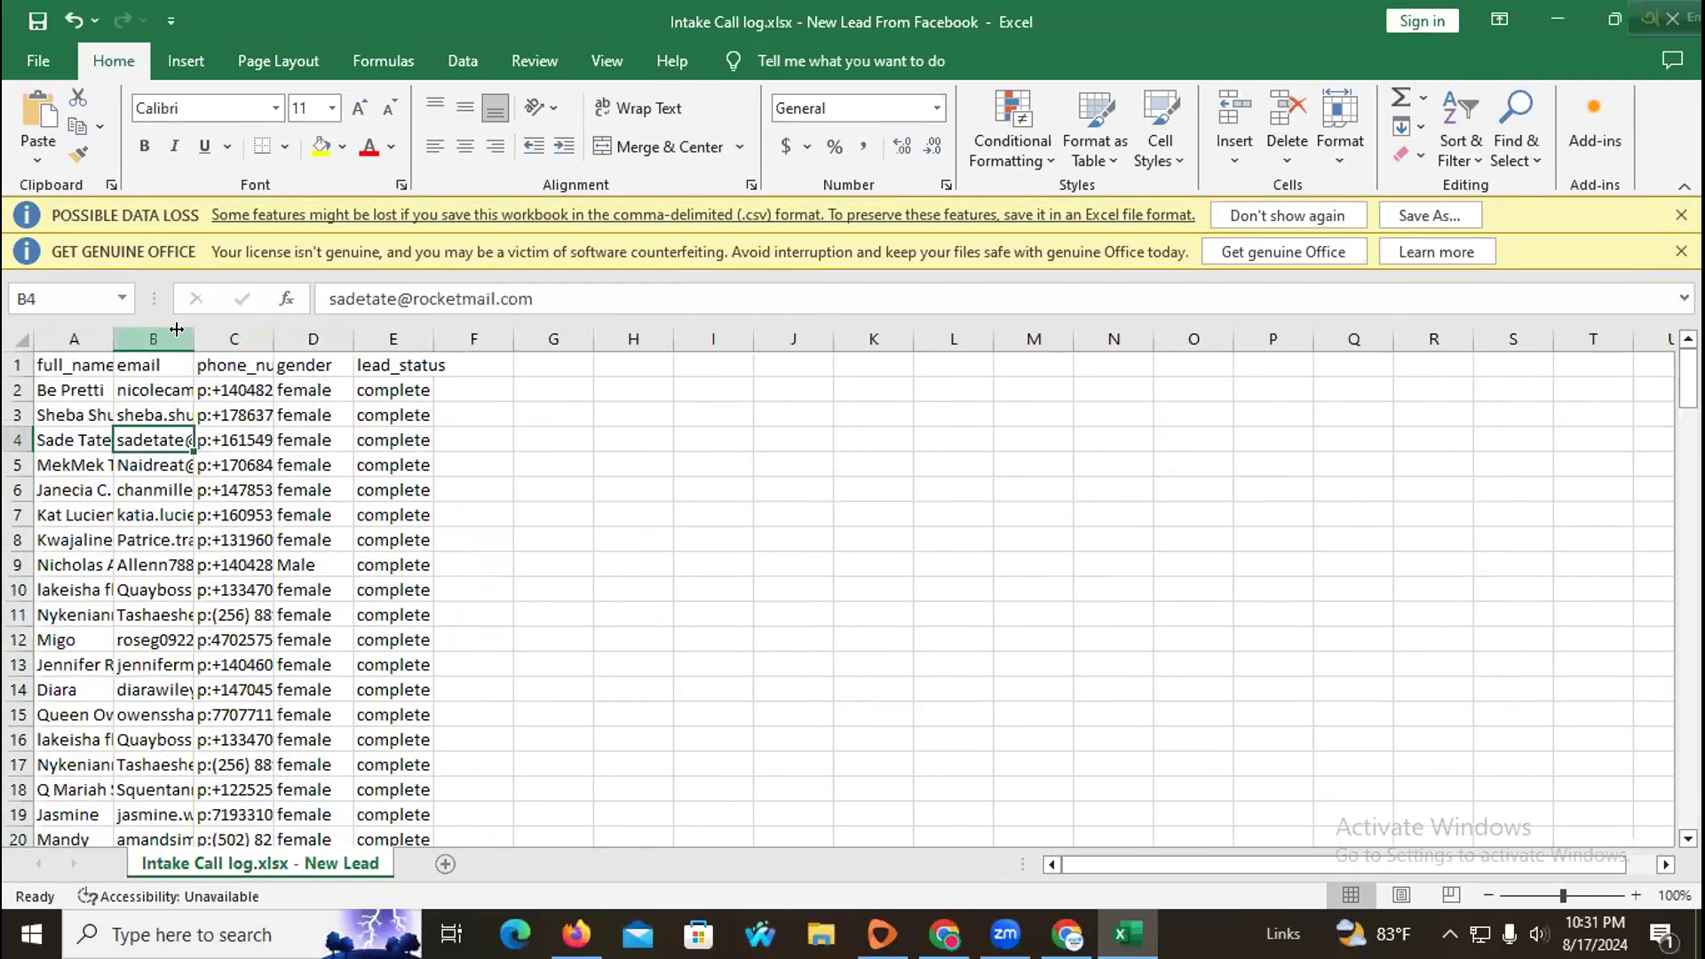
pyautogui.doubleClick(274, 339)
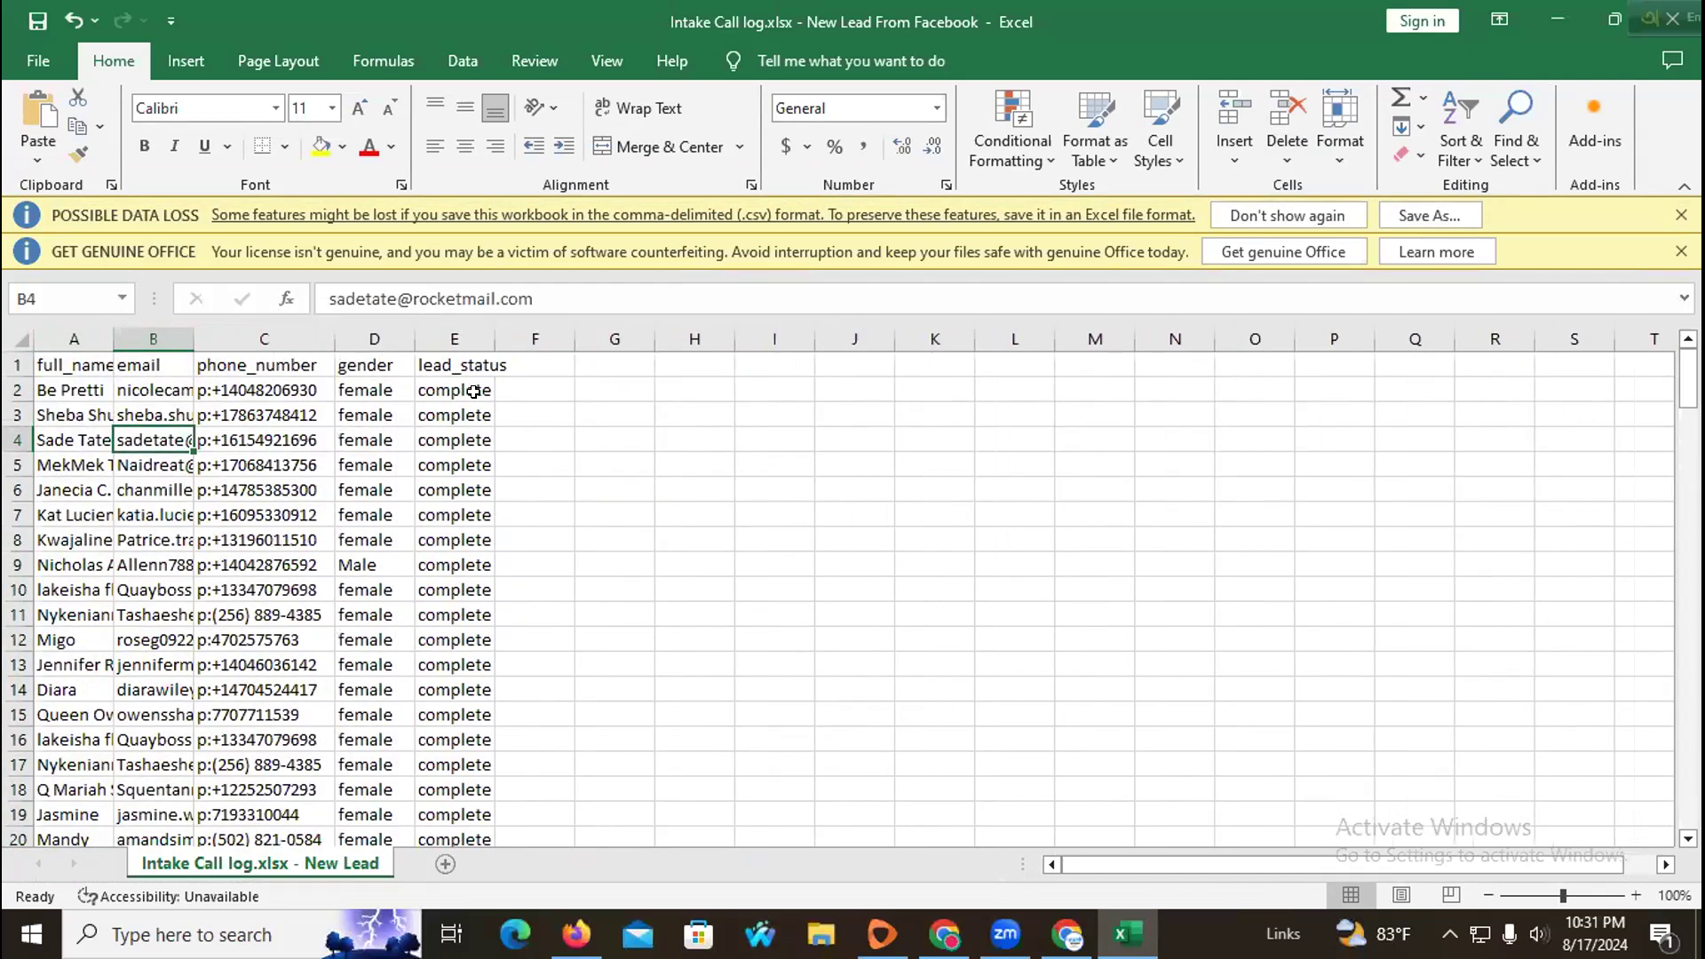
# Step: Delete the lead_status column from the contact sheet
pyautogui.click(473, 392)
pyautogui.moveTo(344, 333); pyautogui.dragTo(455, 333)
pyautogui.click(455, 330)
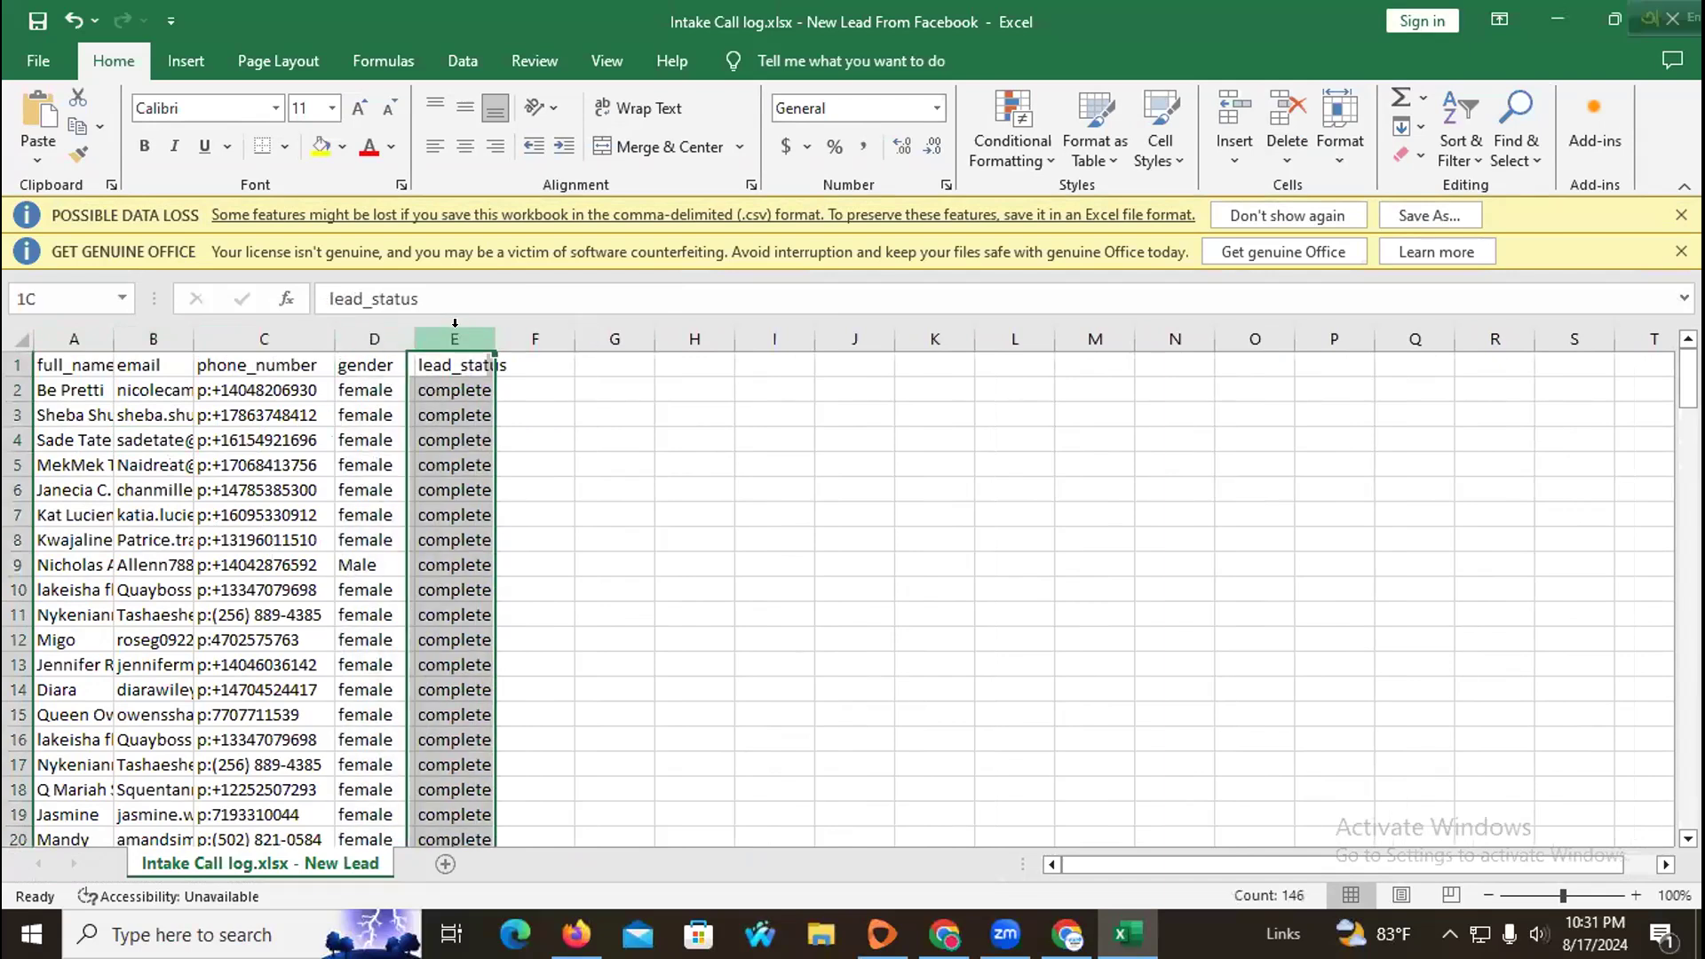
pyautogui.rightClick(451, 332)
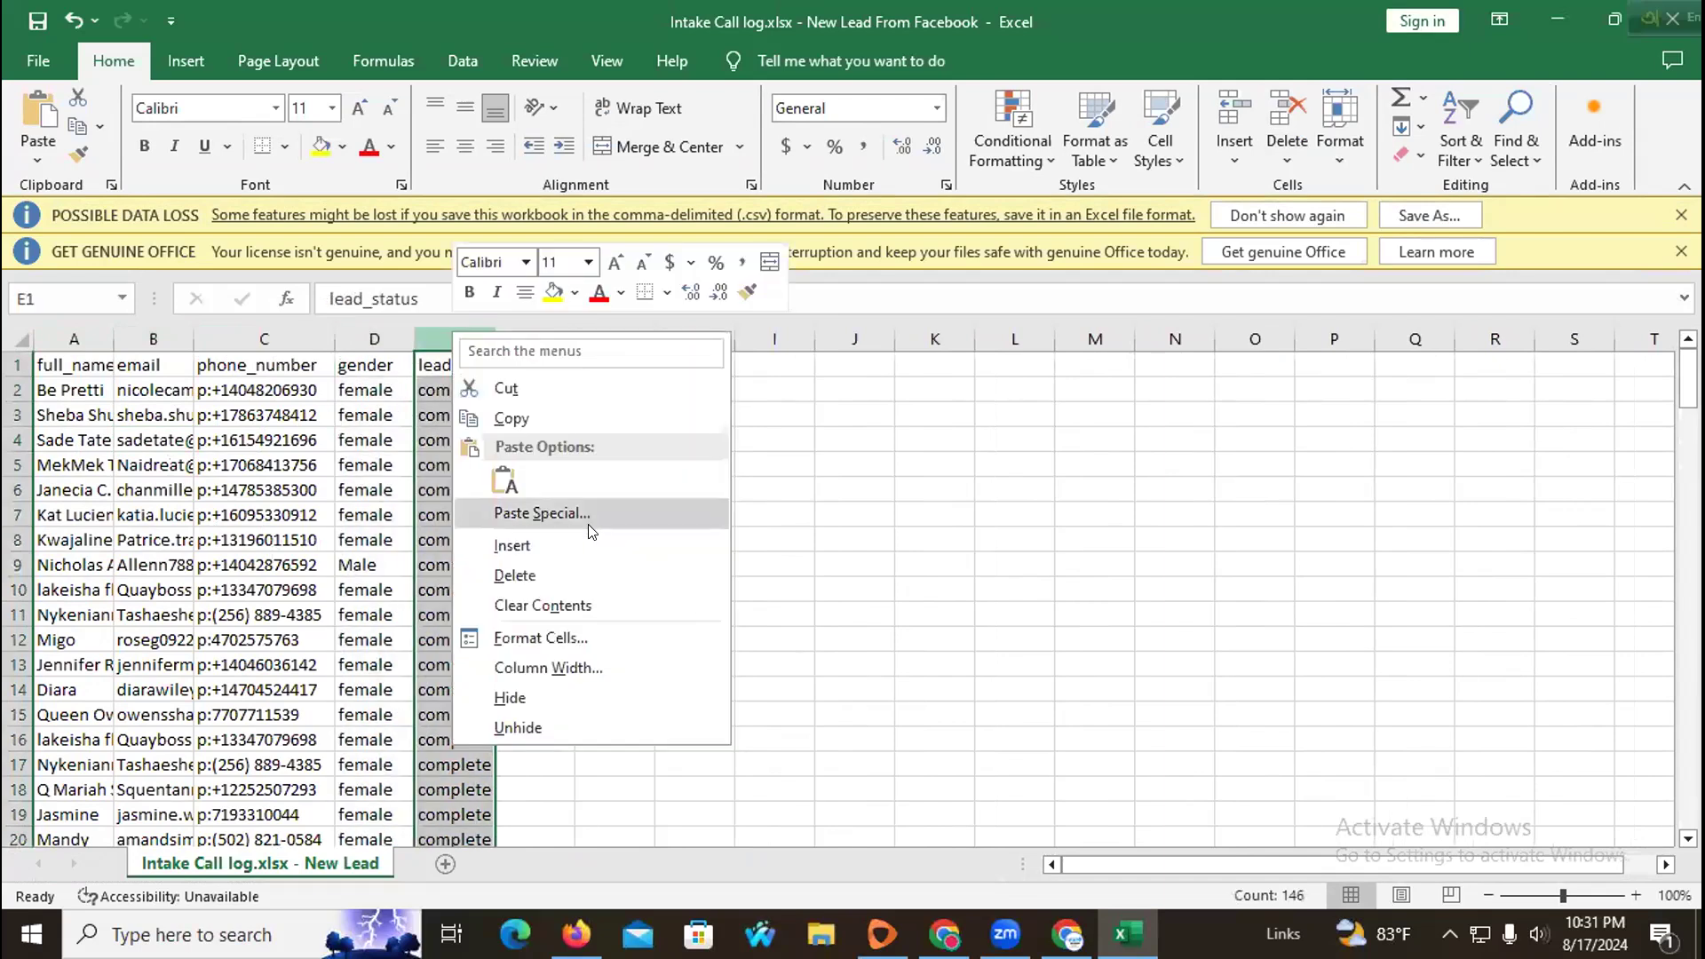
pyautogui.click(569, 576)
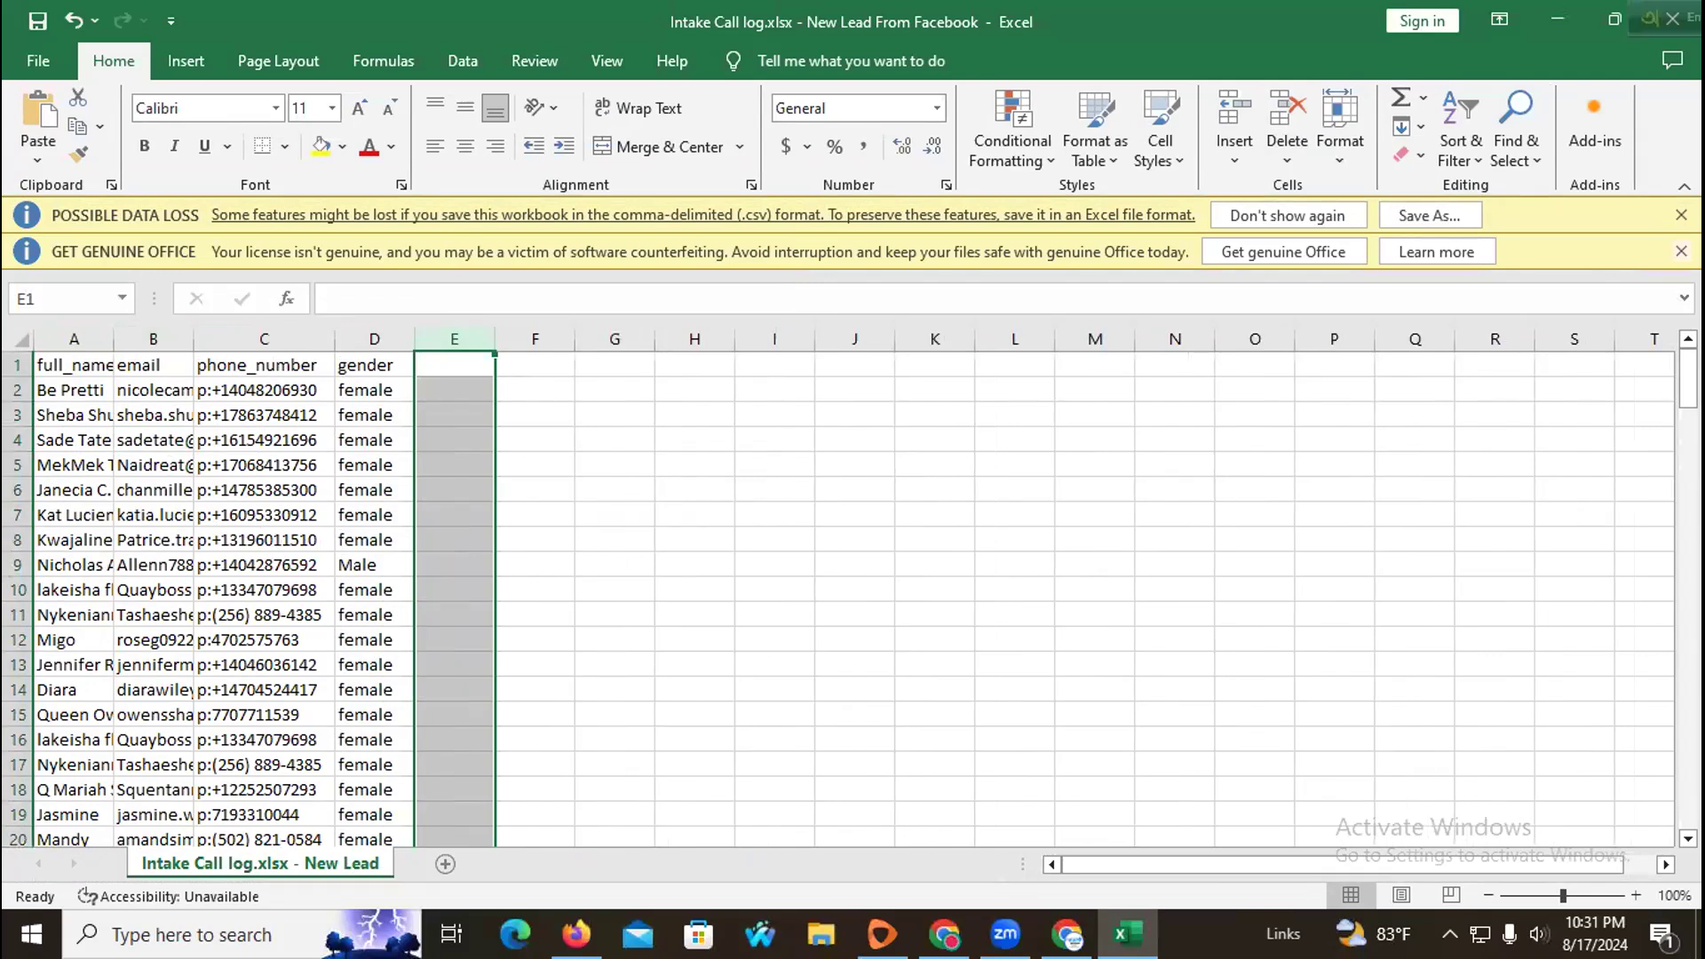
# Step: Dismiss the message bars and save the CSV file
pyautogui.click(1682, 252)
pyautogui.click(1682, 215)
pyautogui.click(1153, 336)
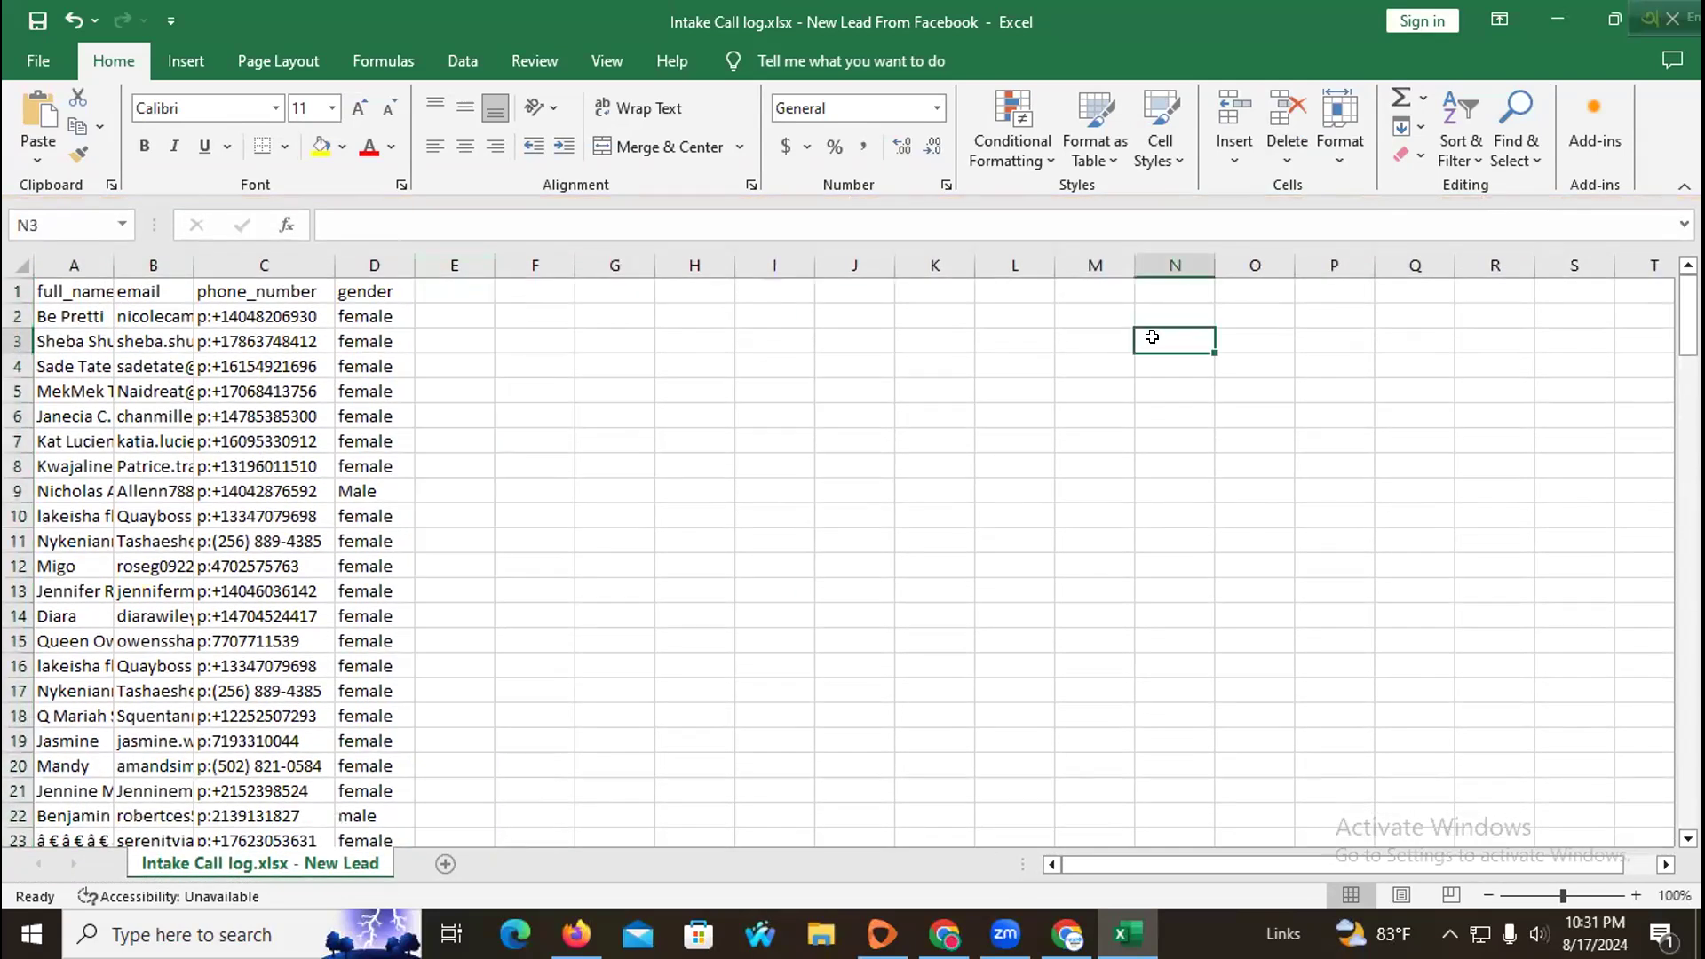
pyautogui.hotkey('ctrl', 's')
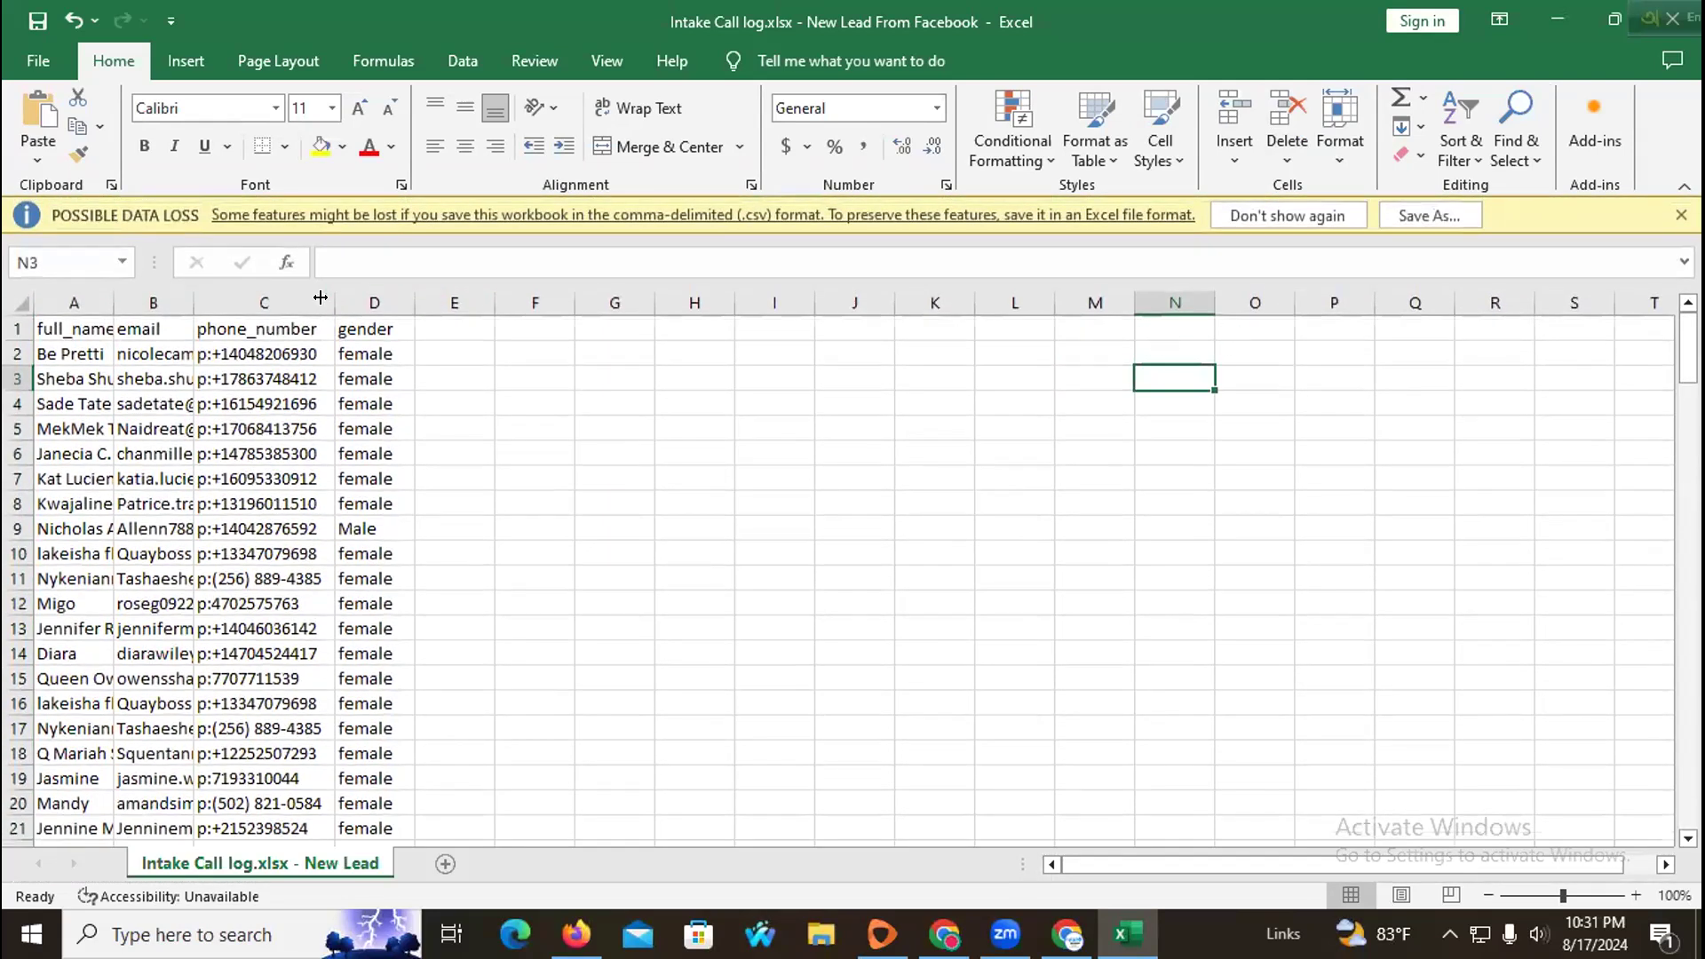
pyautogui.click(338, 303)
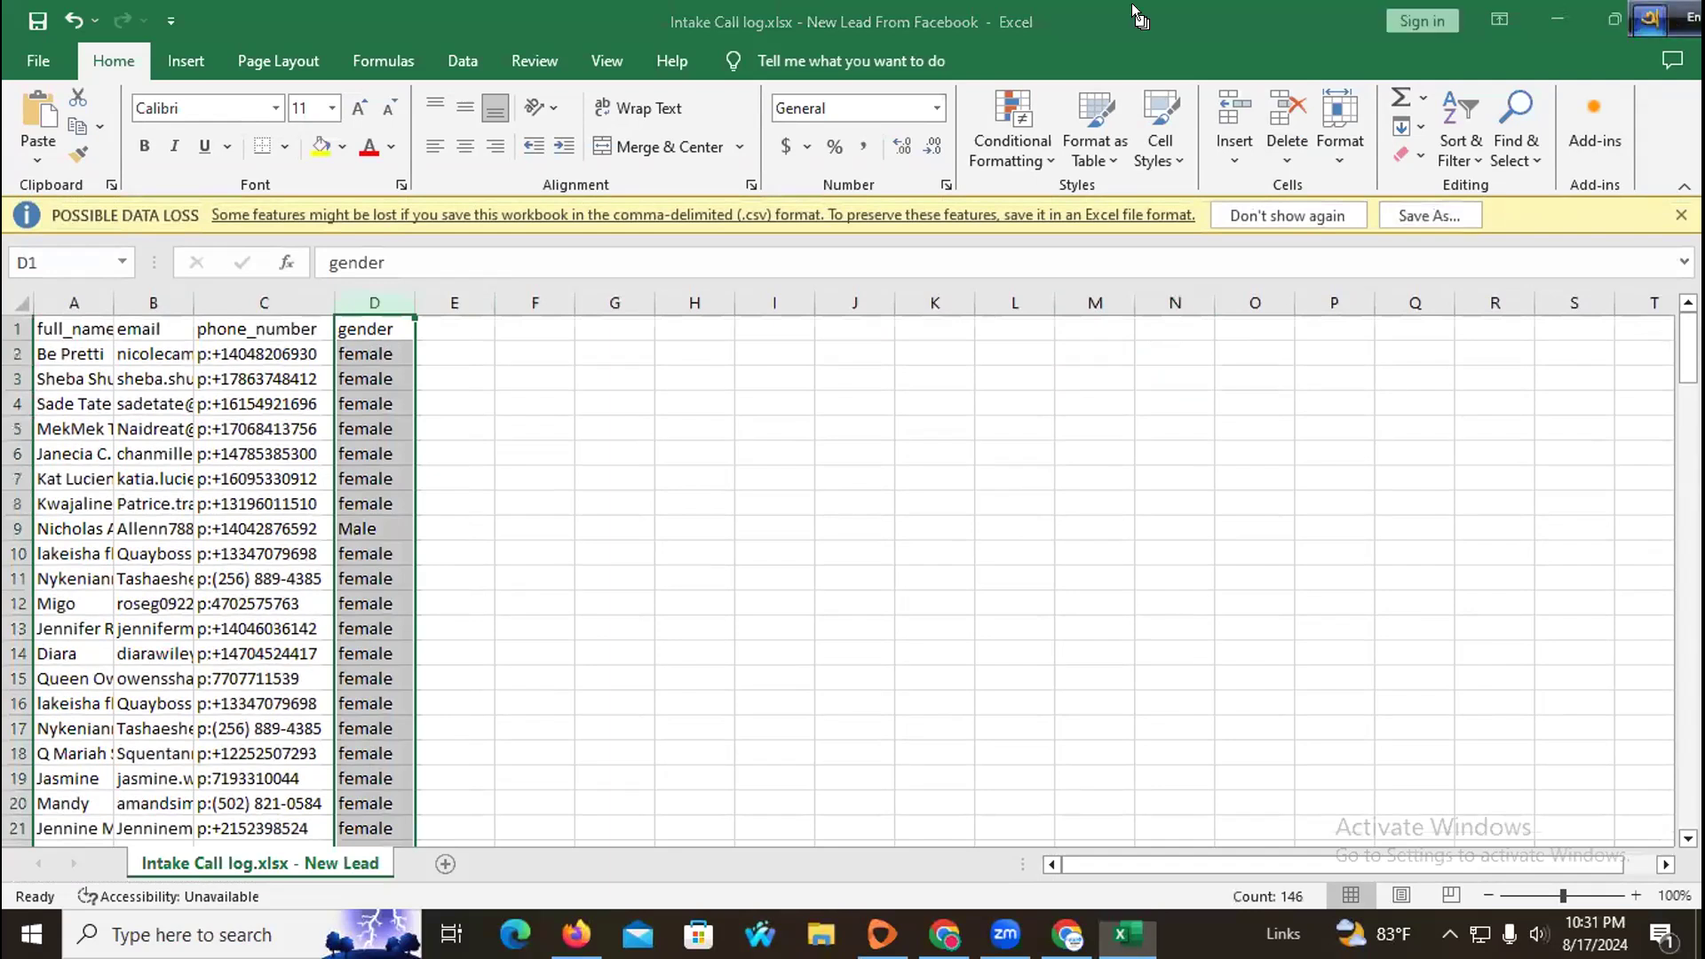
# Step: Return to the Mailchimp import and upload the Intake Call log.xlsx - New Lead From Facebook file from Downloads
pyautogui.moveTo(1133, 5); pyautogui.dragTo(1135, 7)
pyautogui.click(1616, 18)
pyautogui.click(1351, 114)
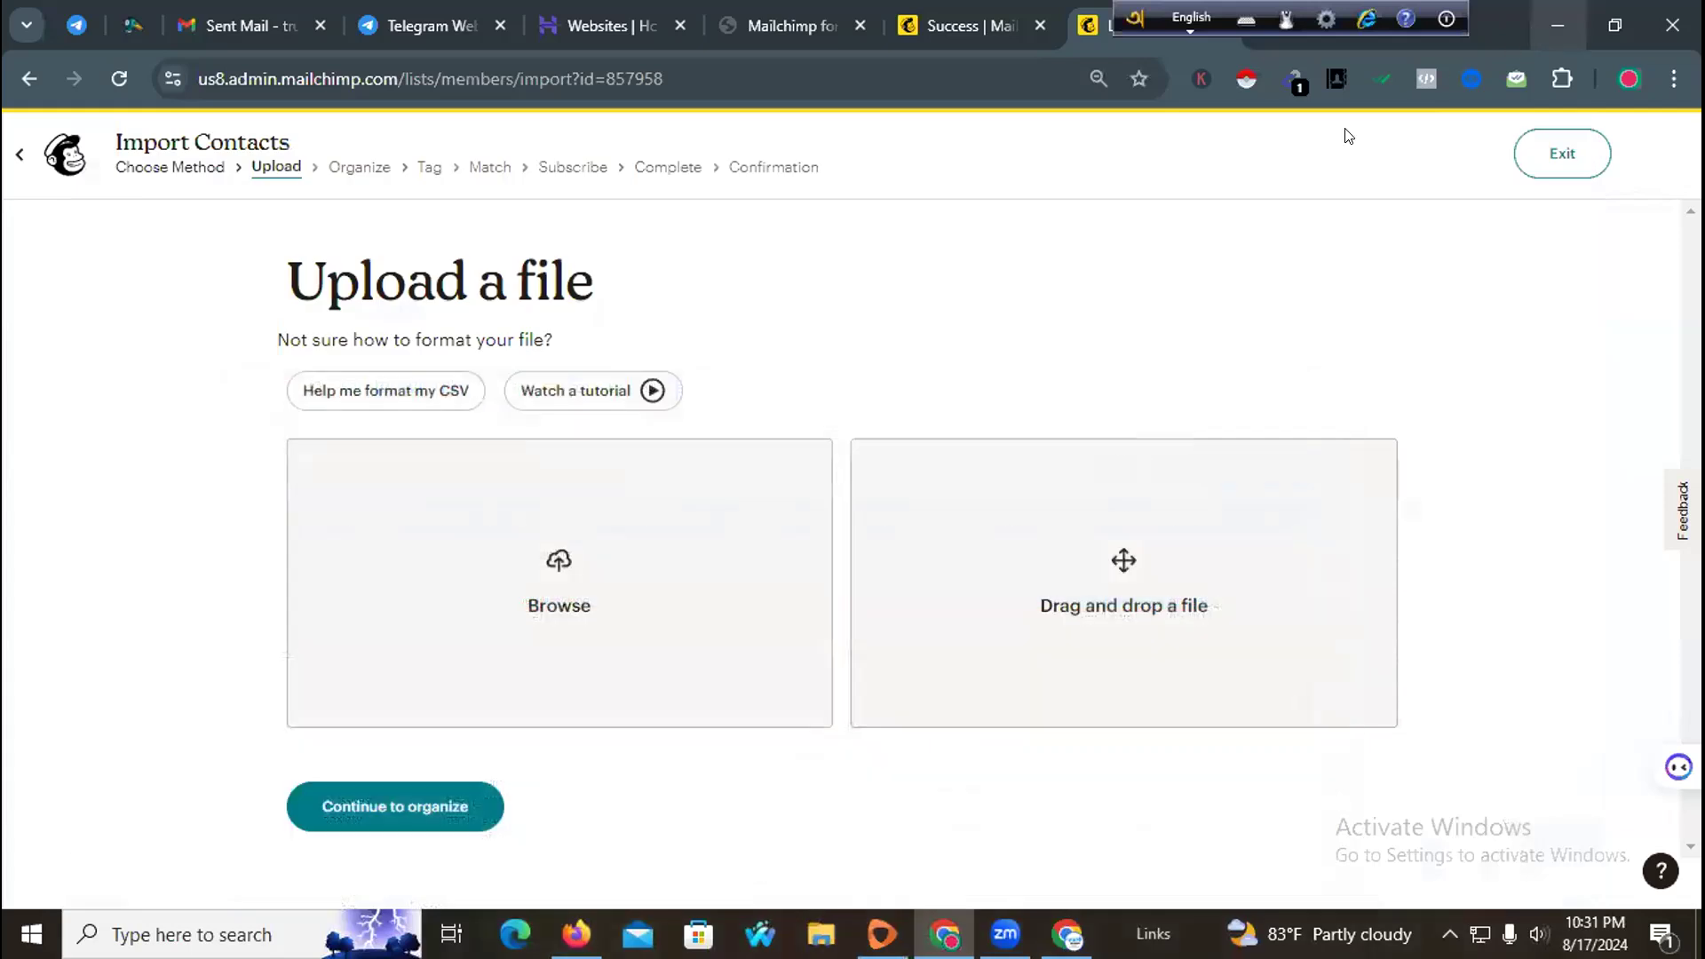
pyautogui.click(1558, 26)
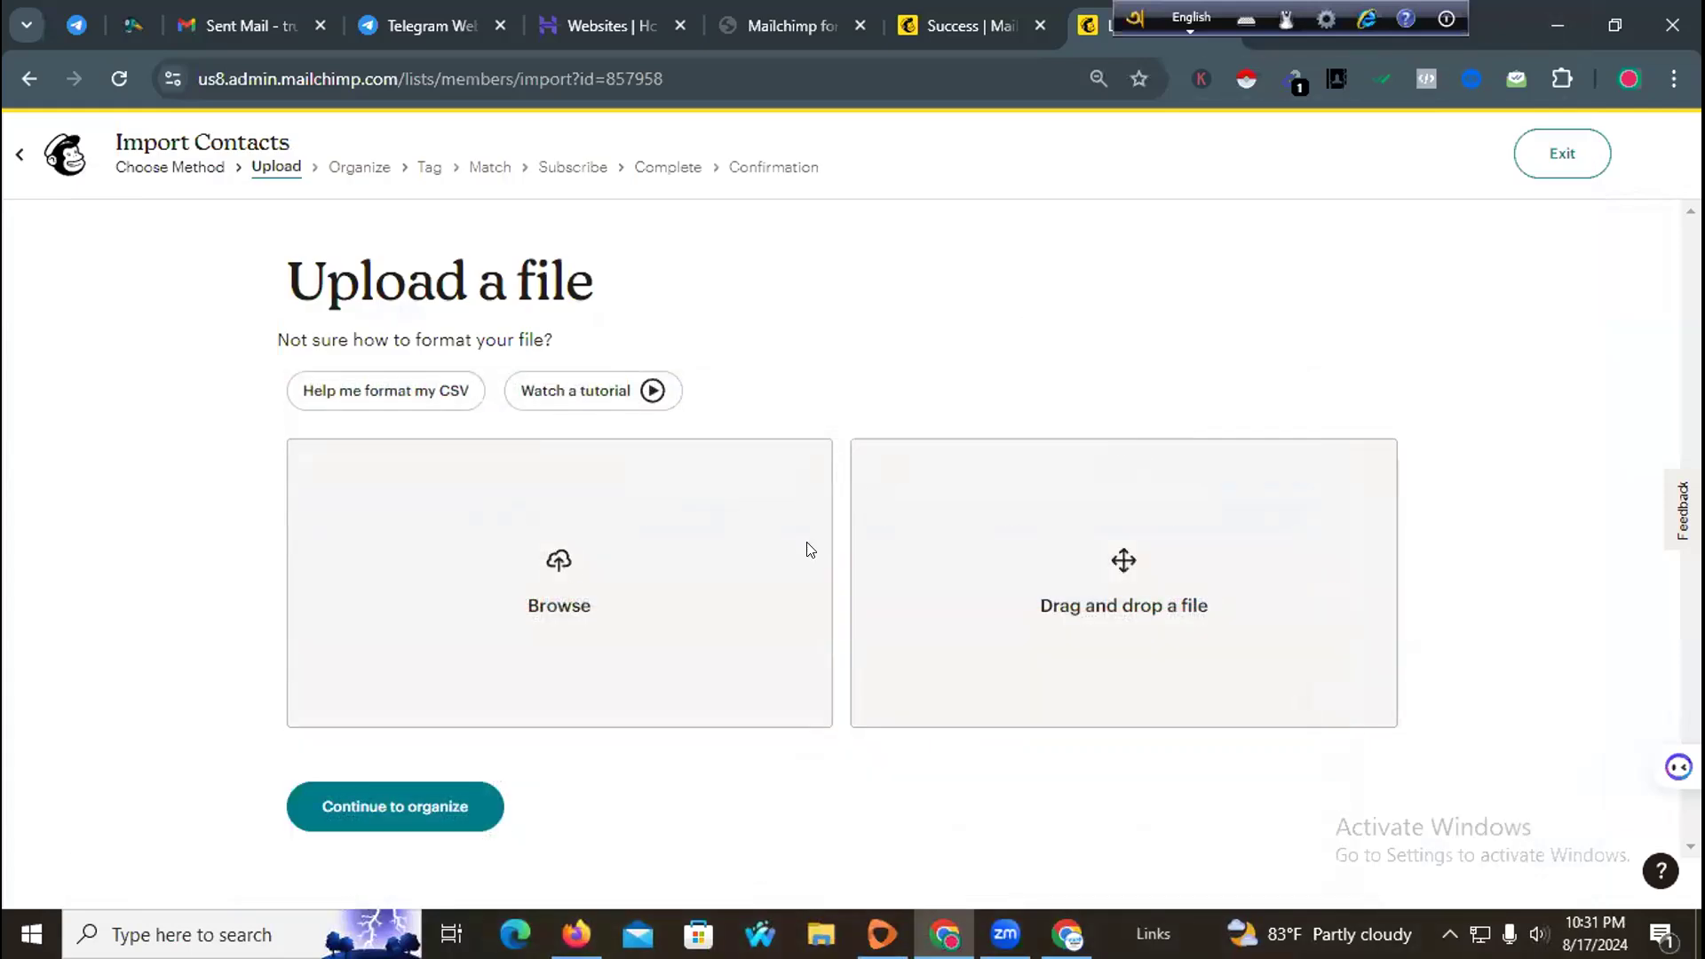
pyautogui.click(548, 590)
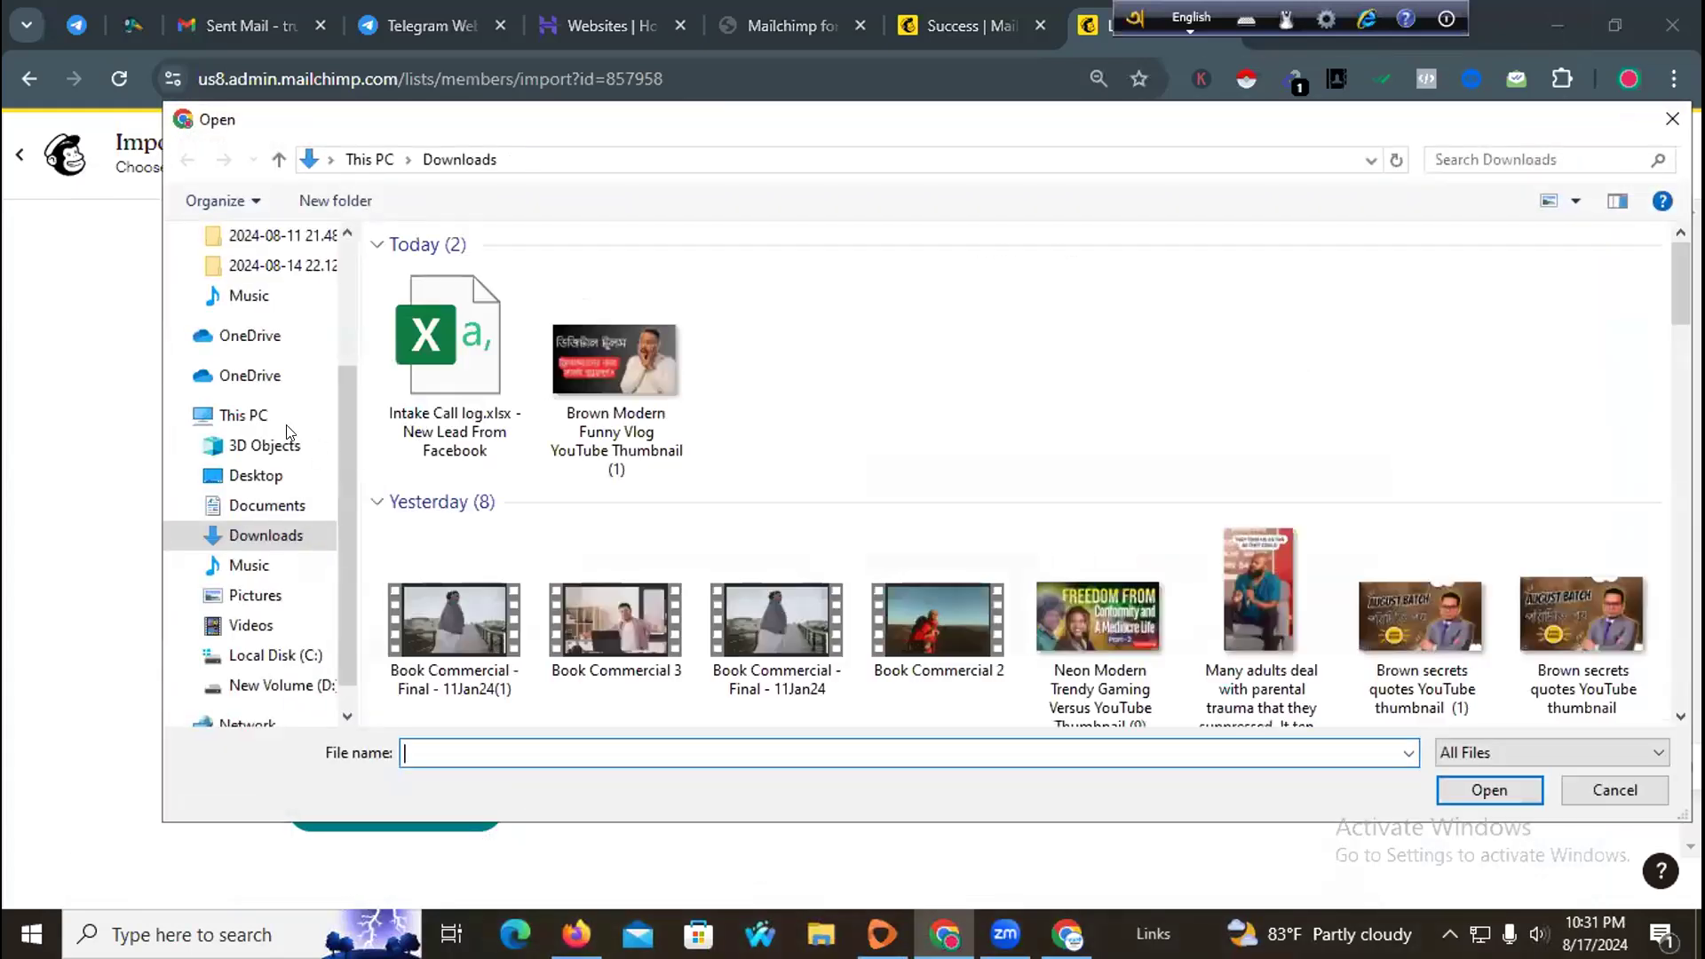
pyautogui.scroll(1, 293, 373)
pyautogui.click(266, 315)
pyautogui.click(448, 355)
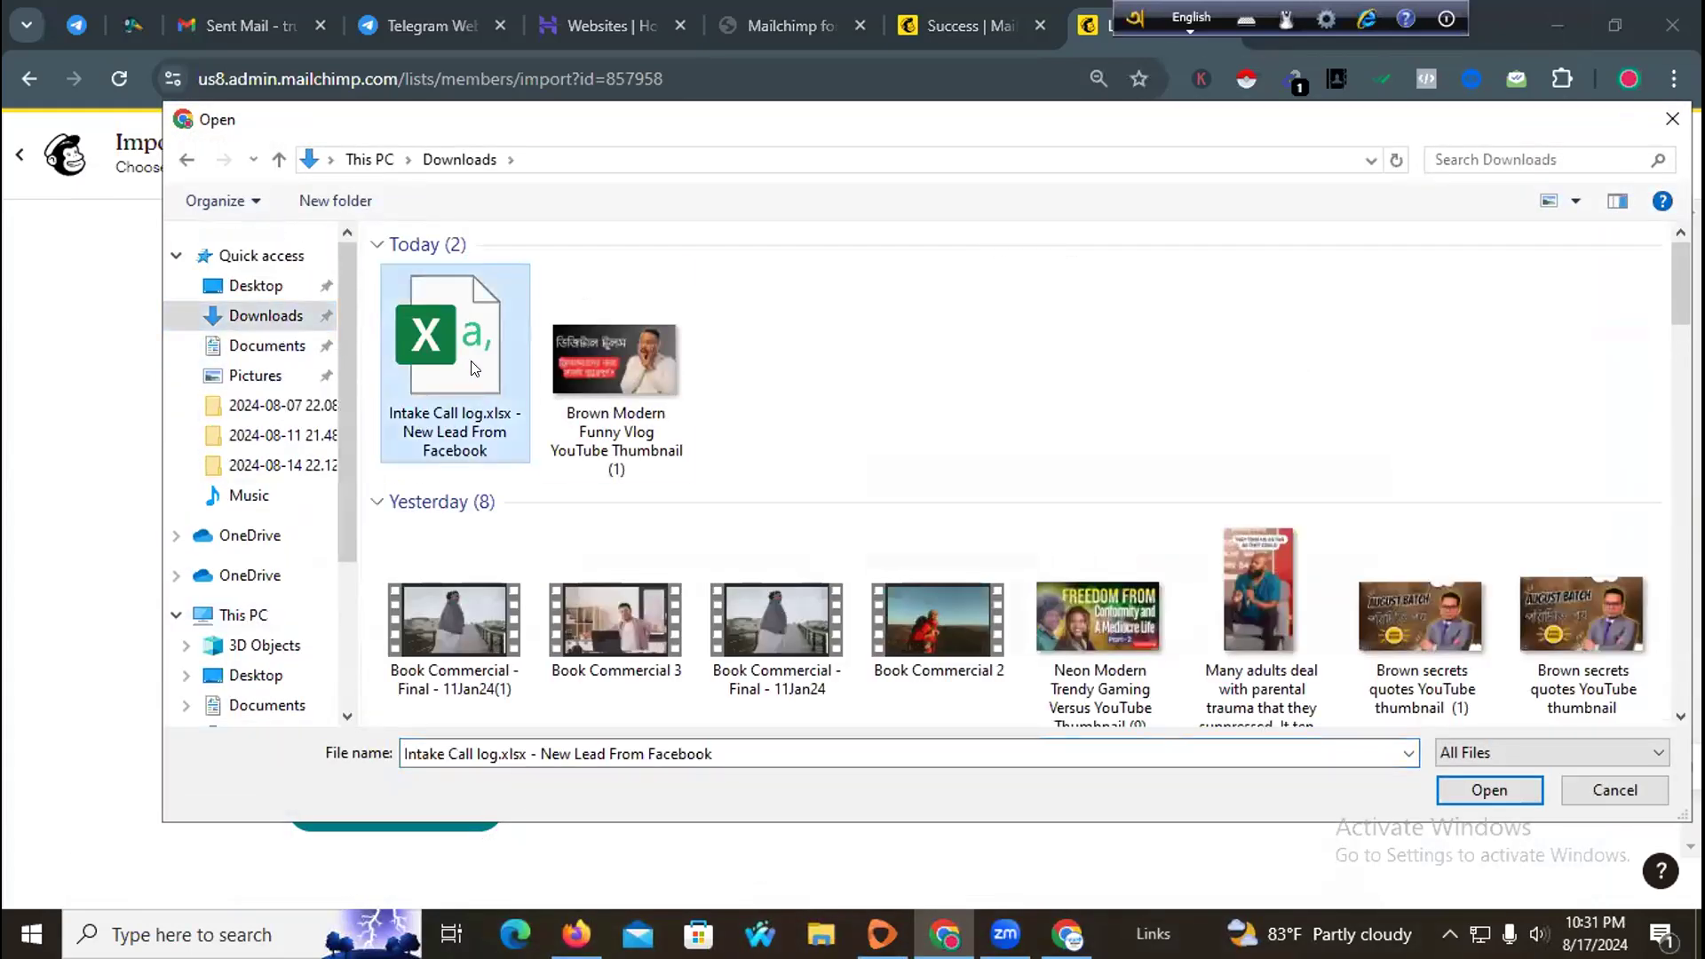
pyautogui.click(1479, 794)
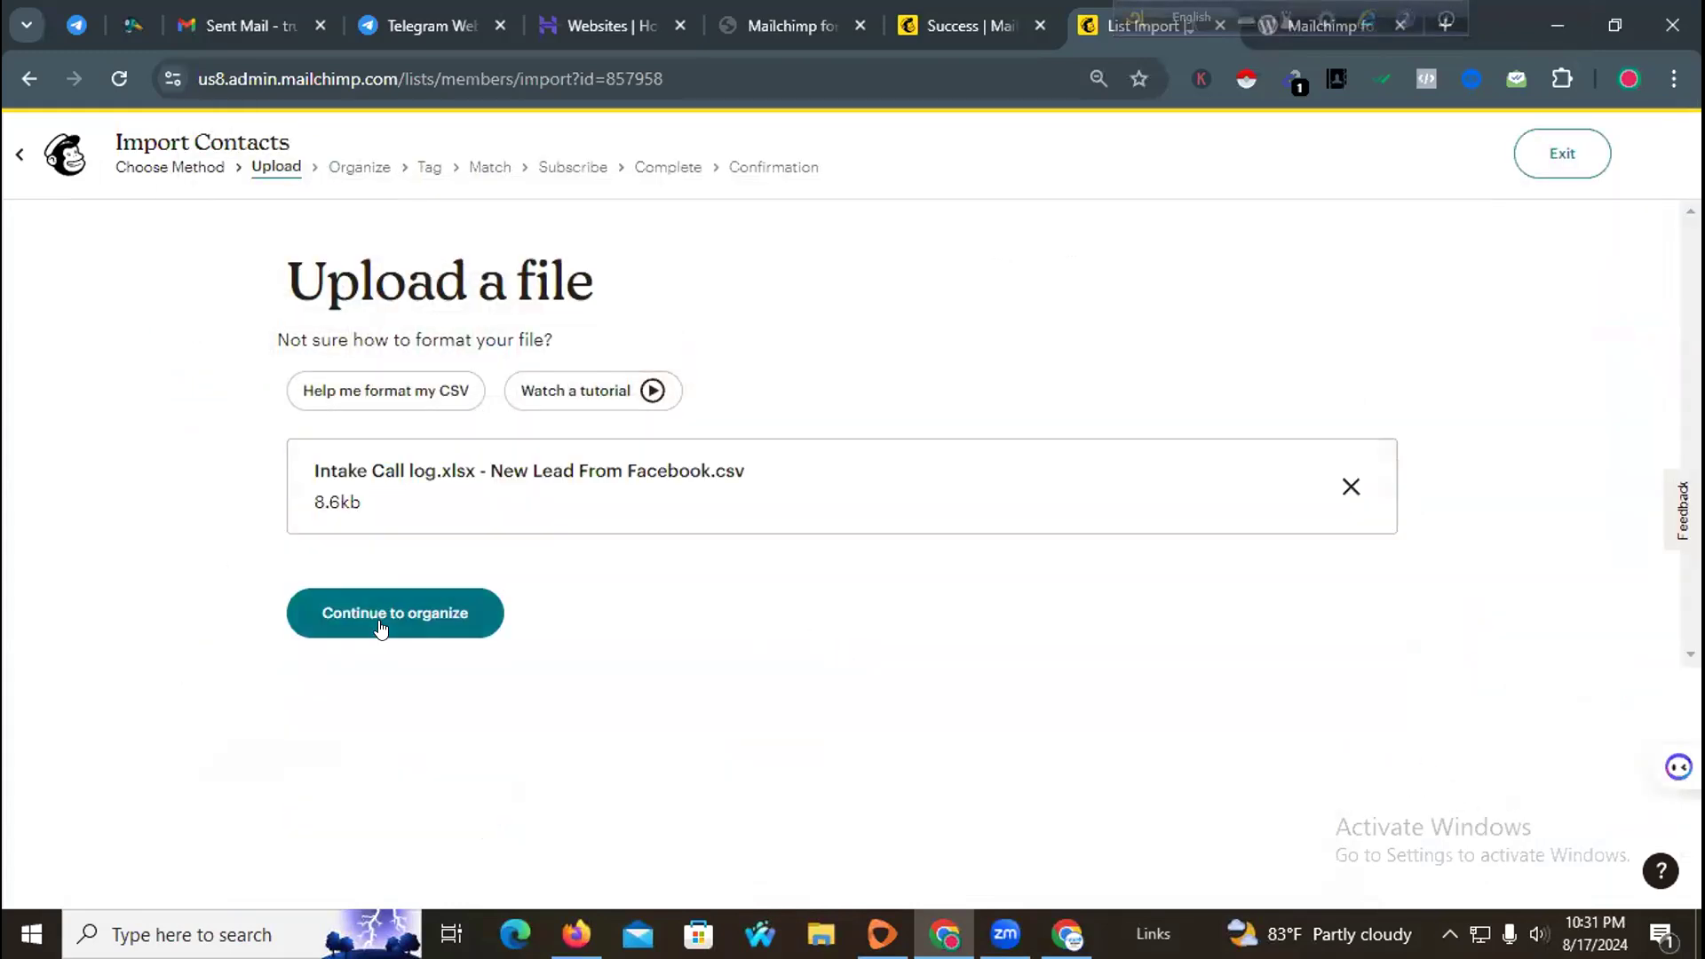
# Step: Continue to organizing and keep trustdevagency as the audience, then proceed to tagging
pyautogui.click(380, 622)
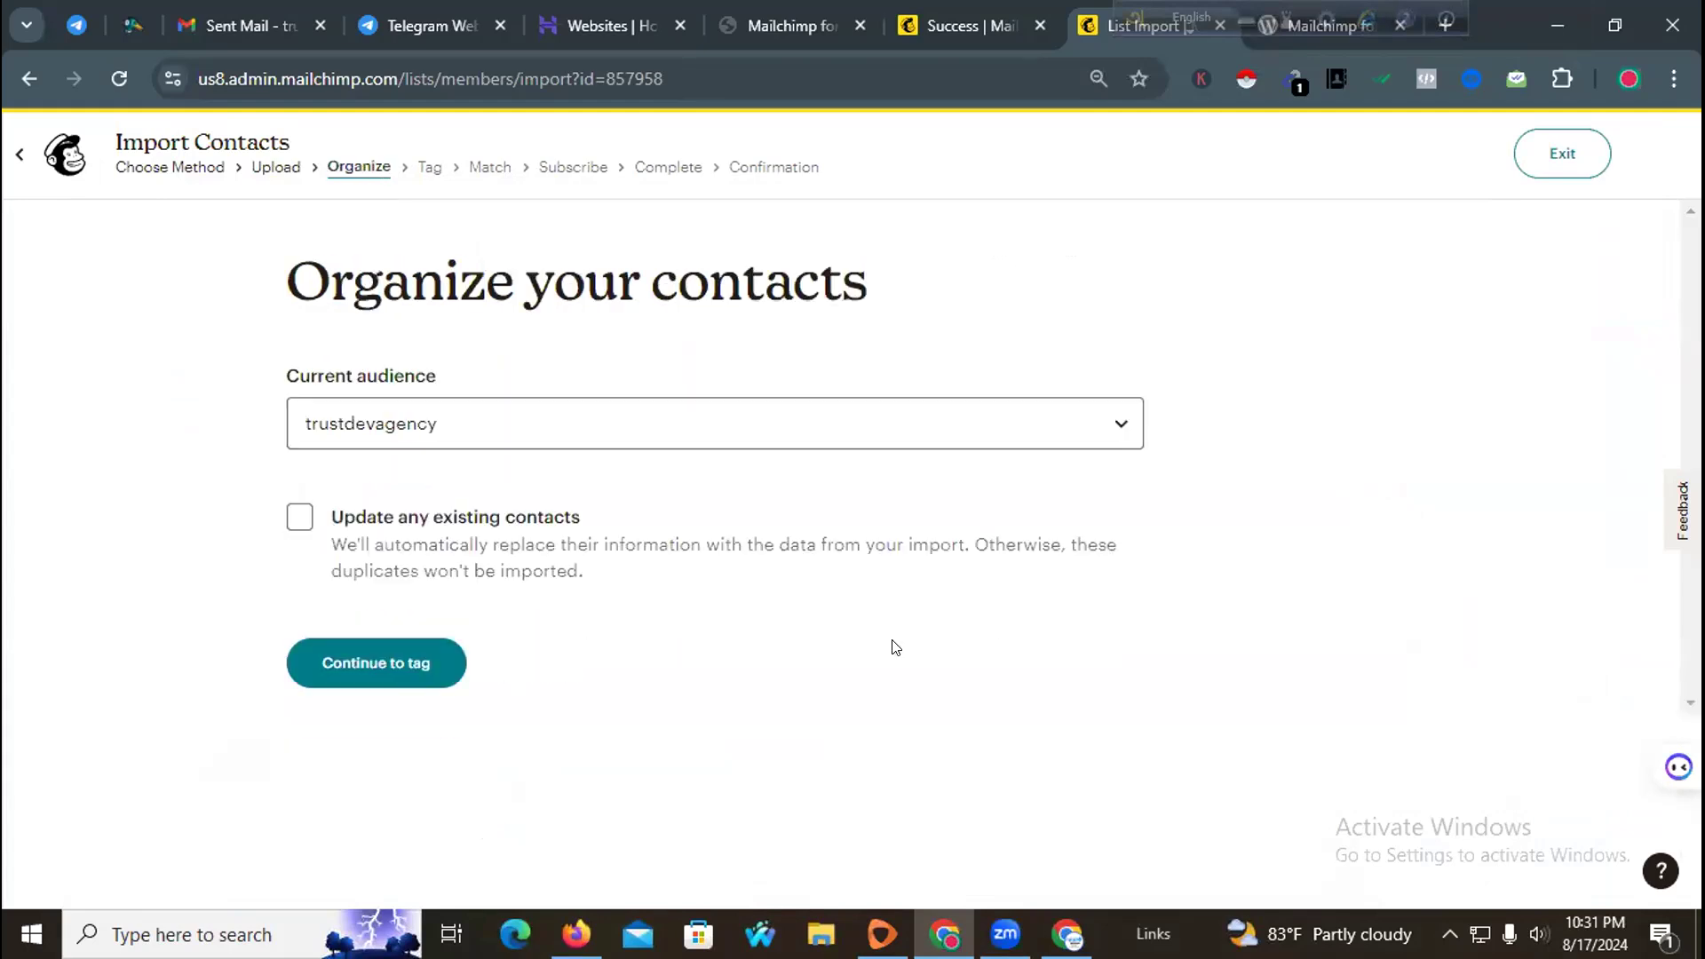
pyautogui.click(614, 413)
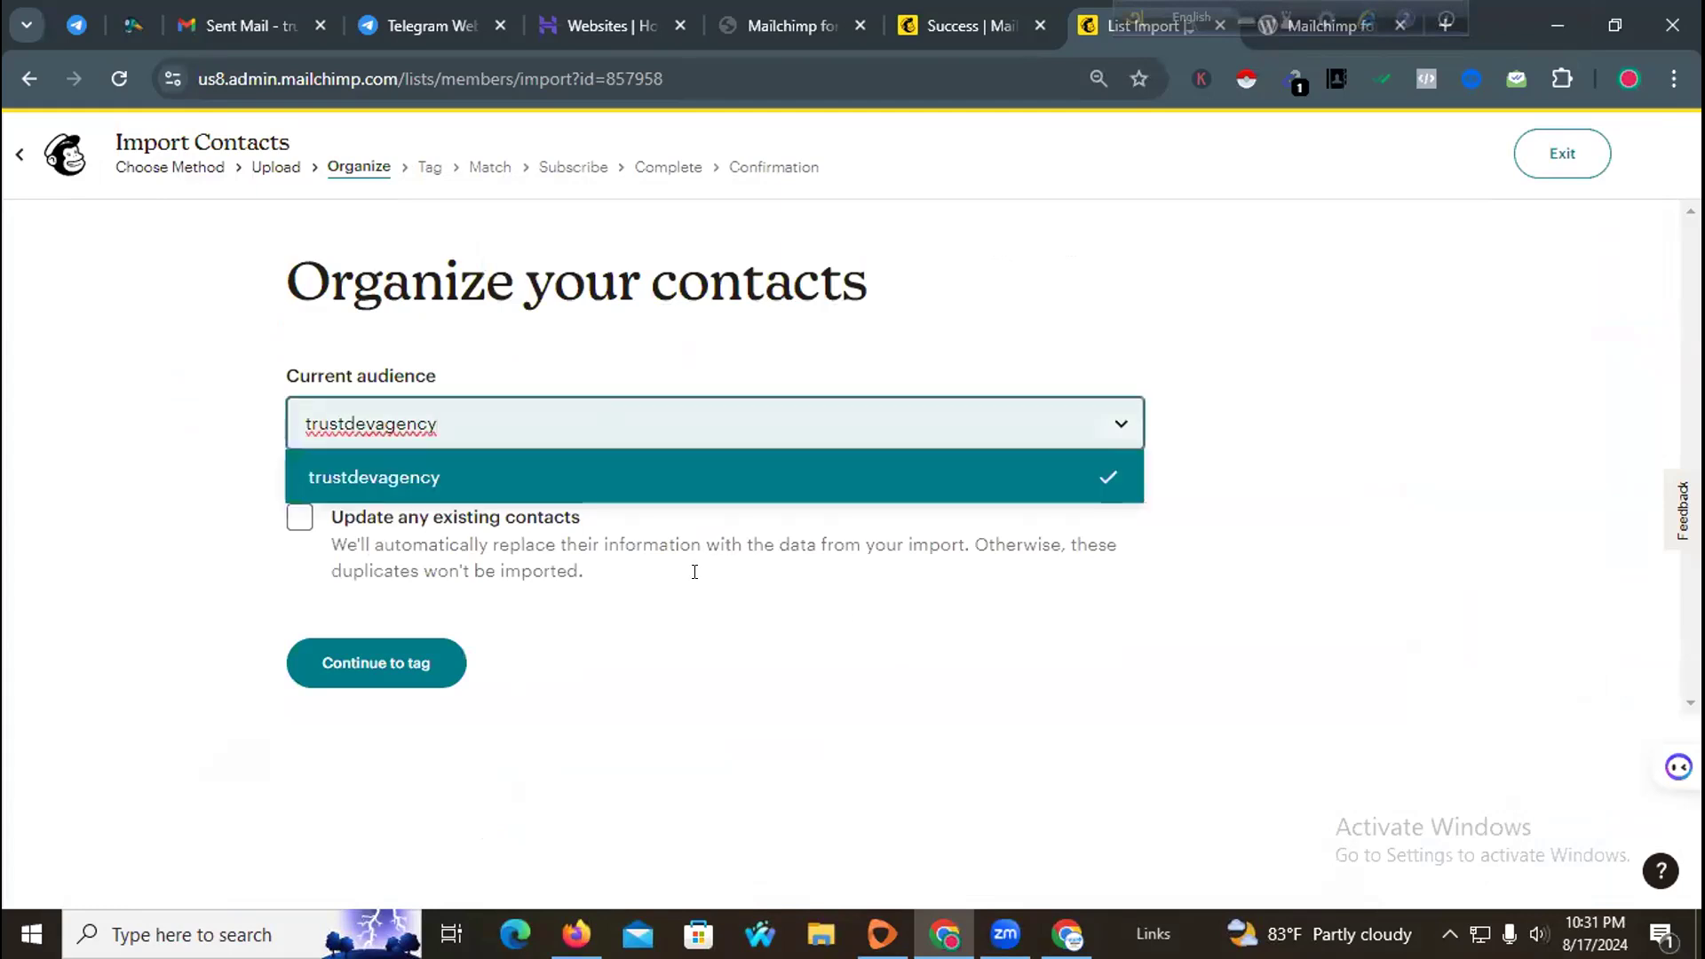
pyautogui.click(767, 700)
pyautogui.click(371, 657)
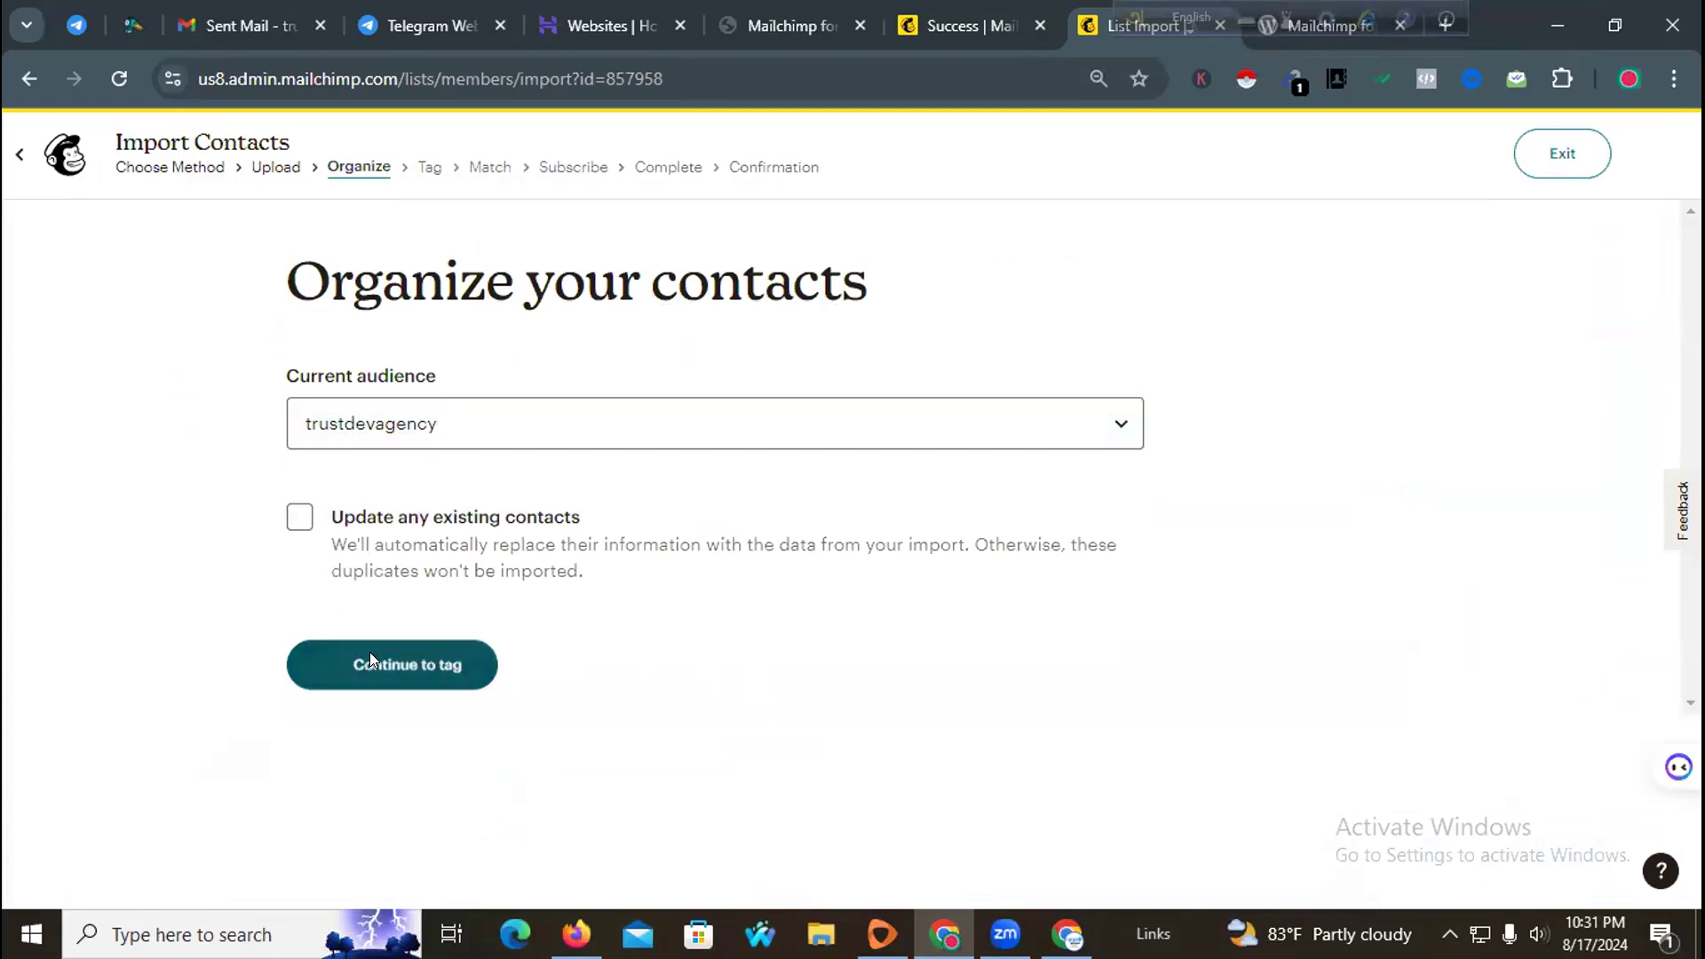
# Step: Tag the imported contacts with the Customer tag
pyautogui.click(572, 569)
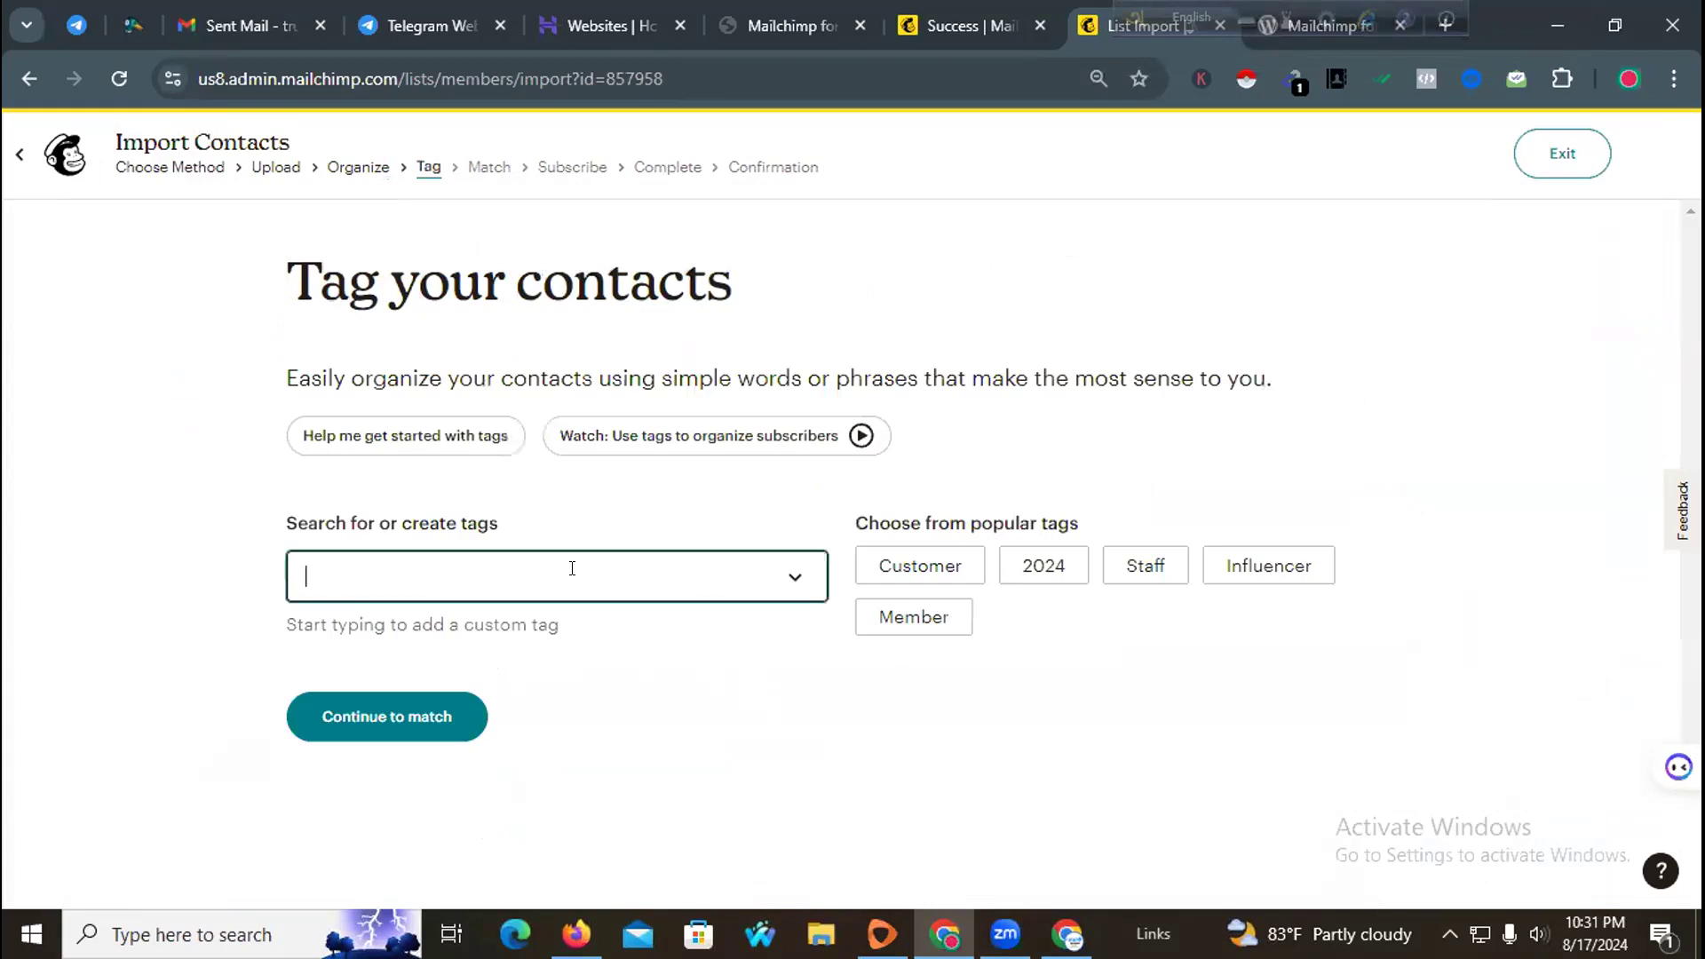
pyautogui.write('New List')
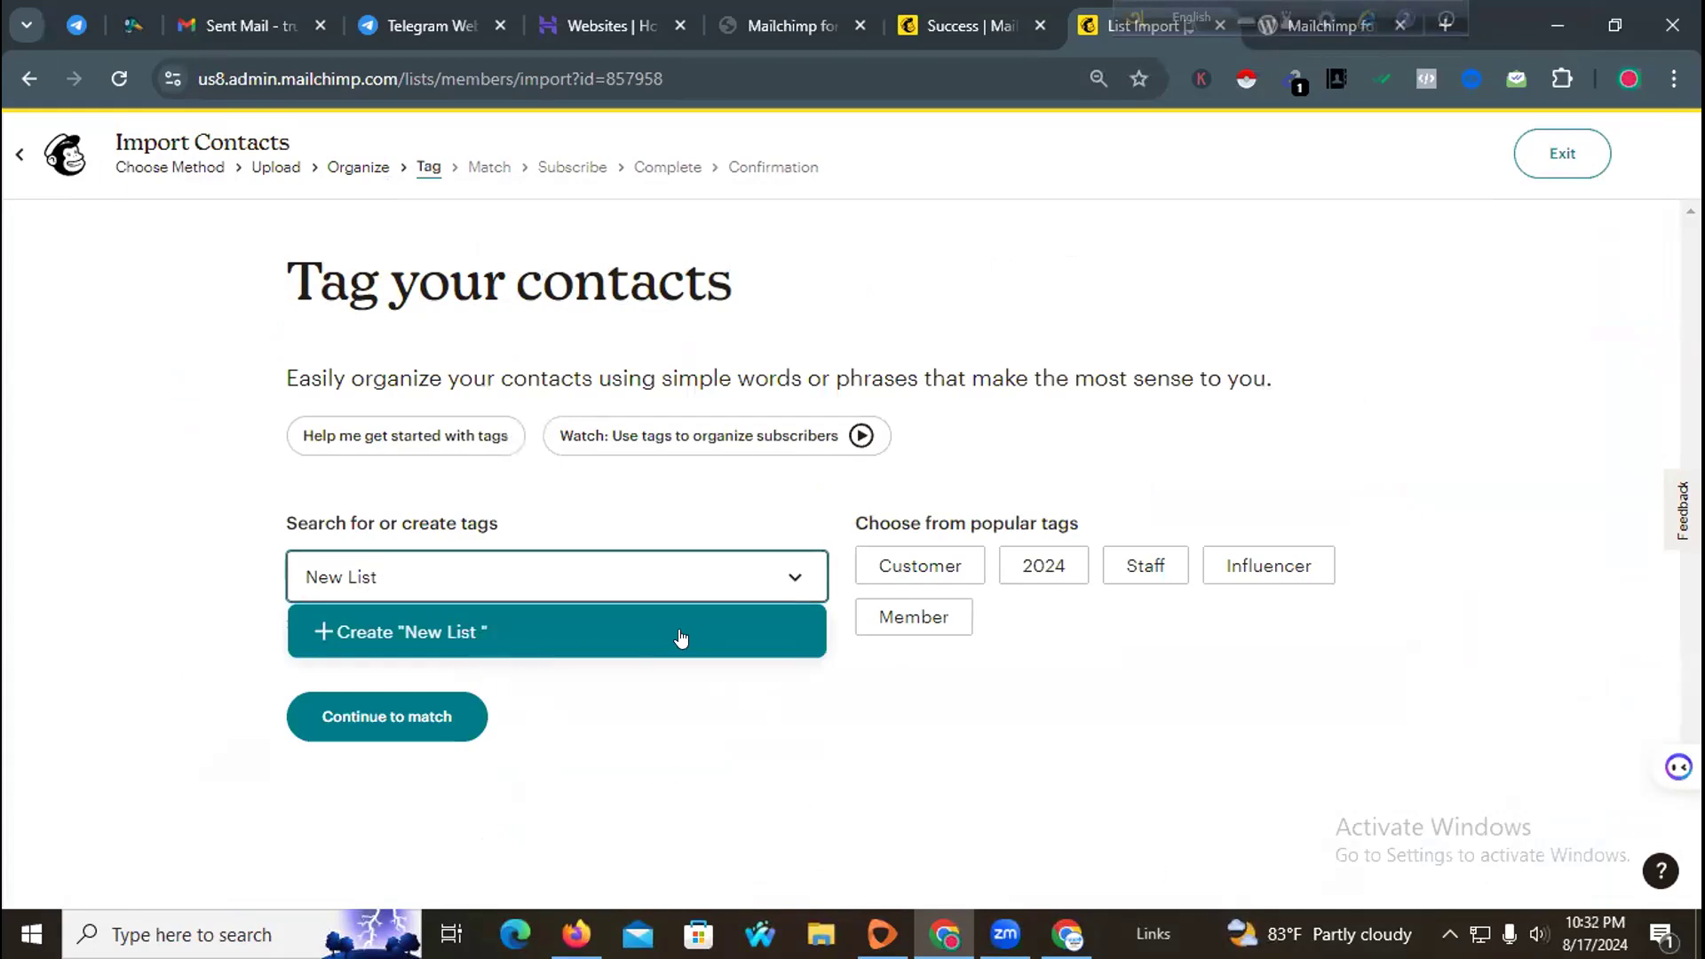
pyautogui.click(940, 577)
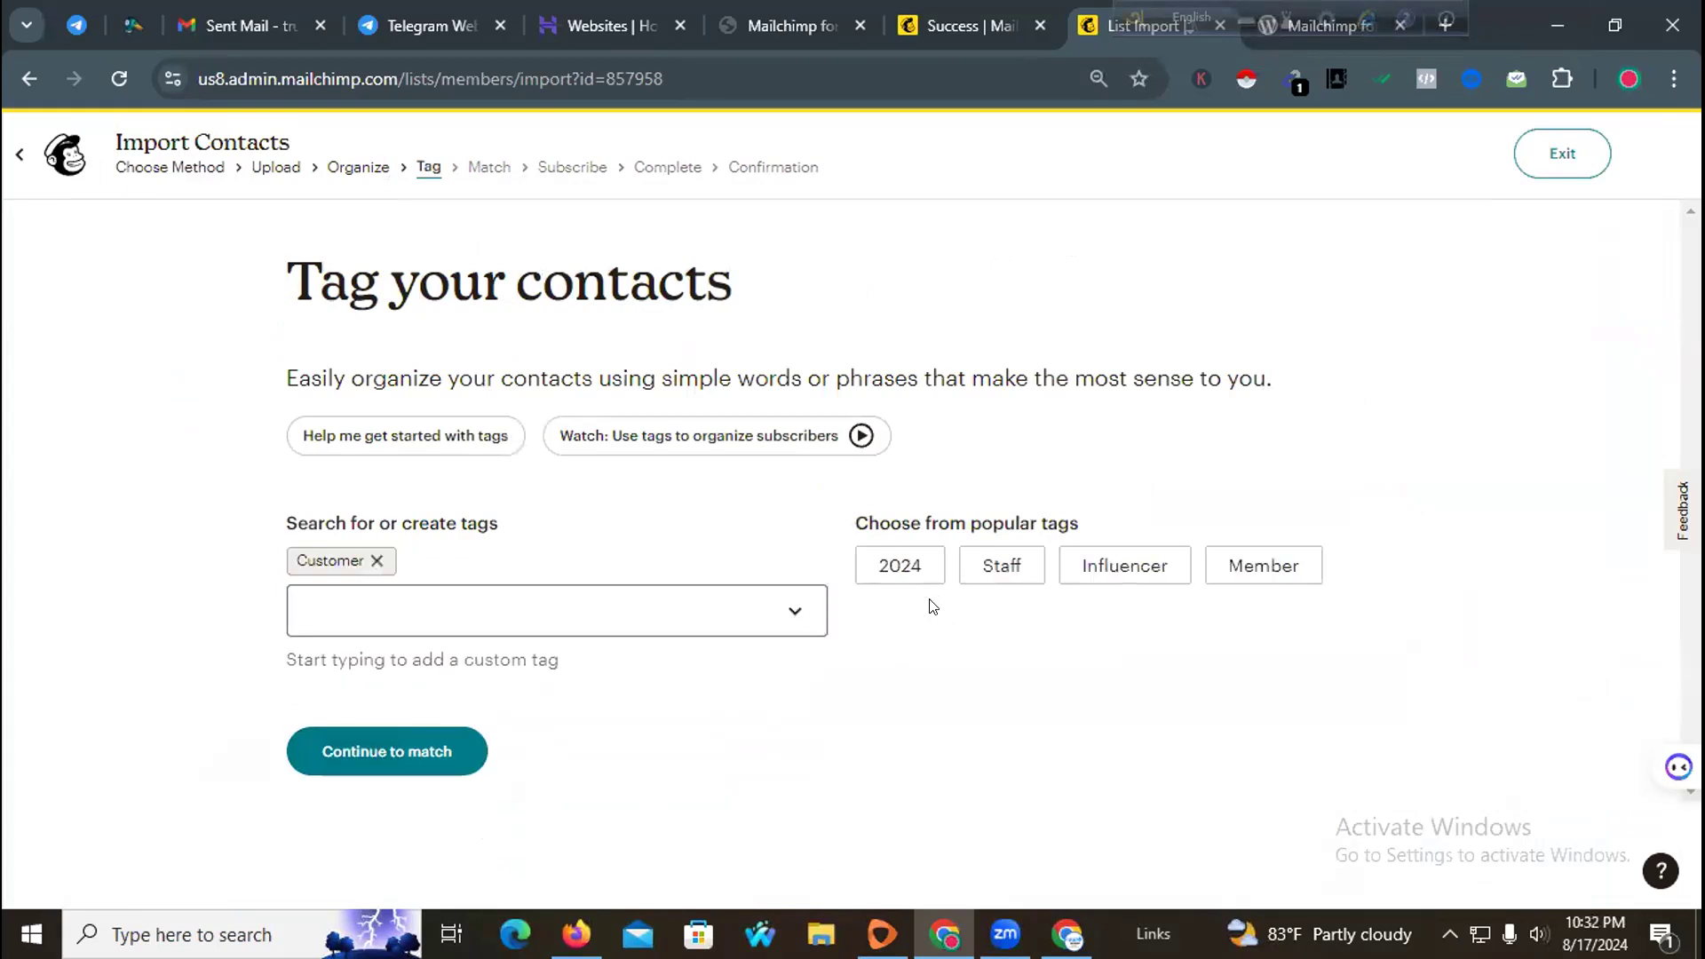
pyautogui.click(469, 628)
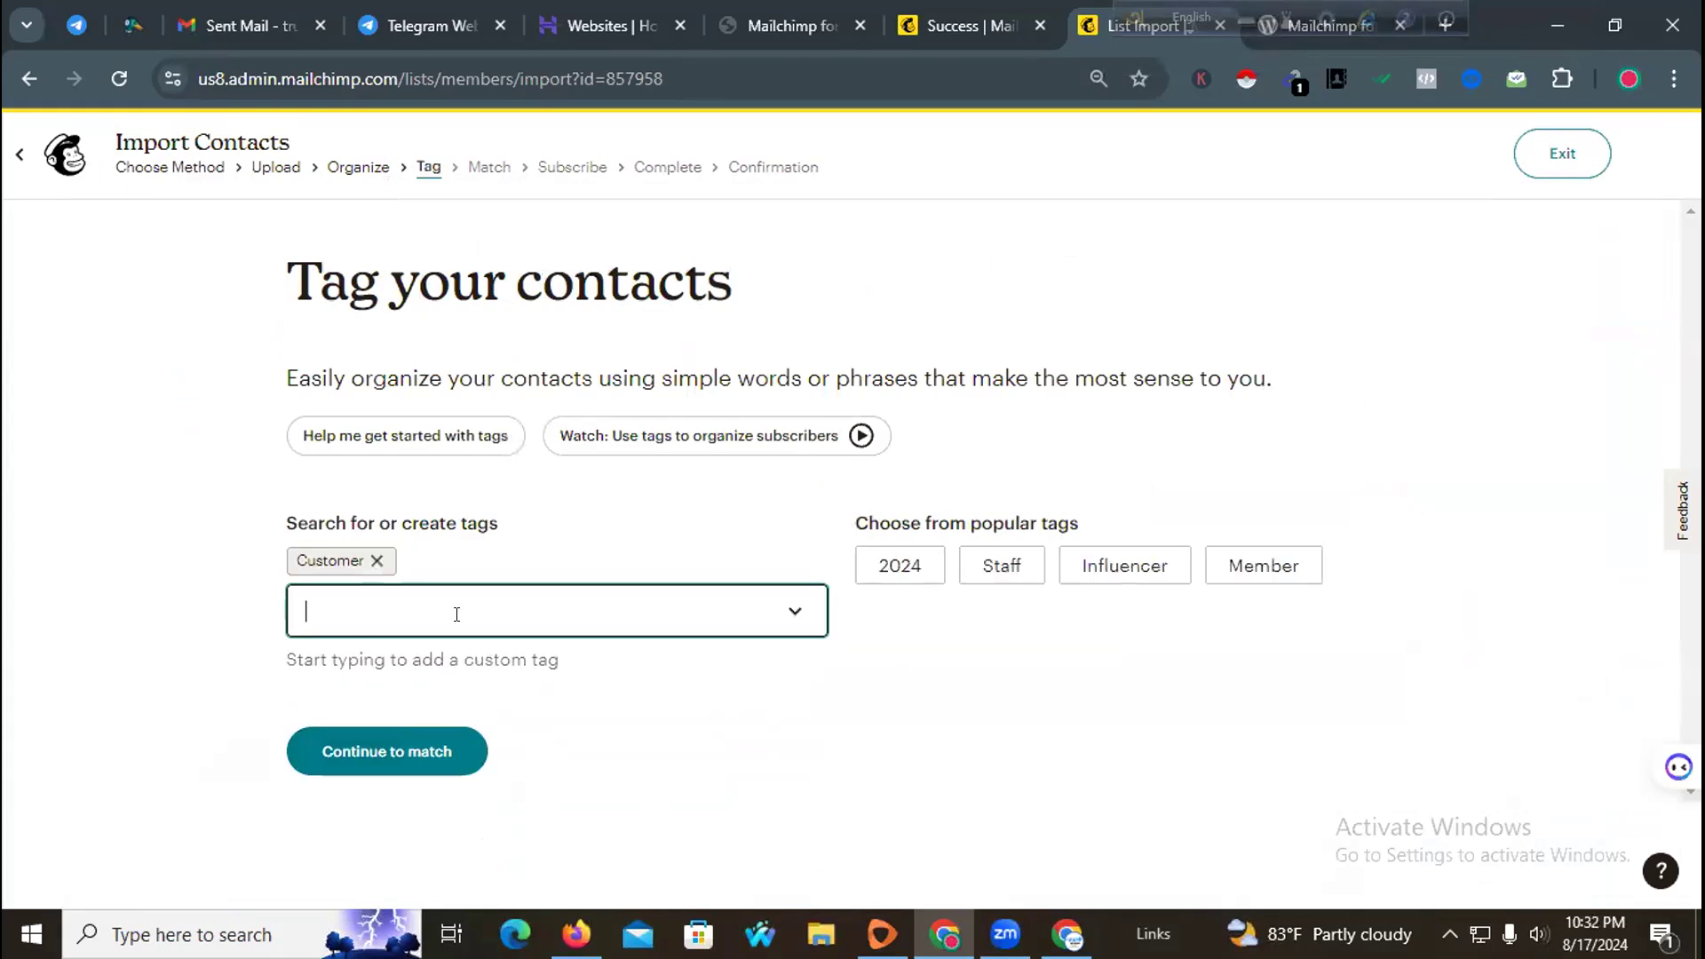
# Step: Continue to the matching stage and map the full_name column to the First Name (FNAME) field
pyautogui.click(1072, 675)
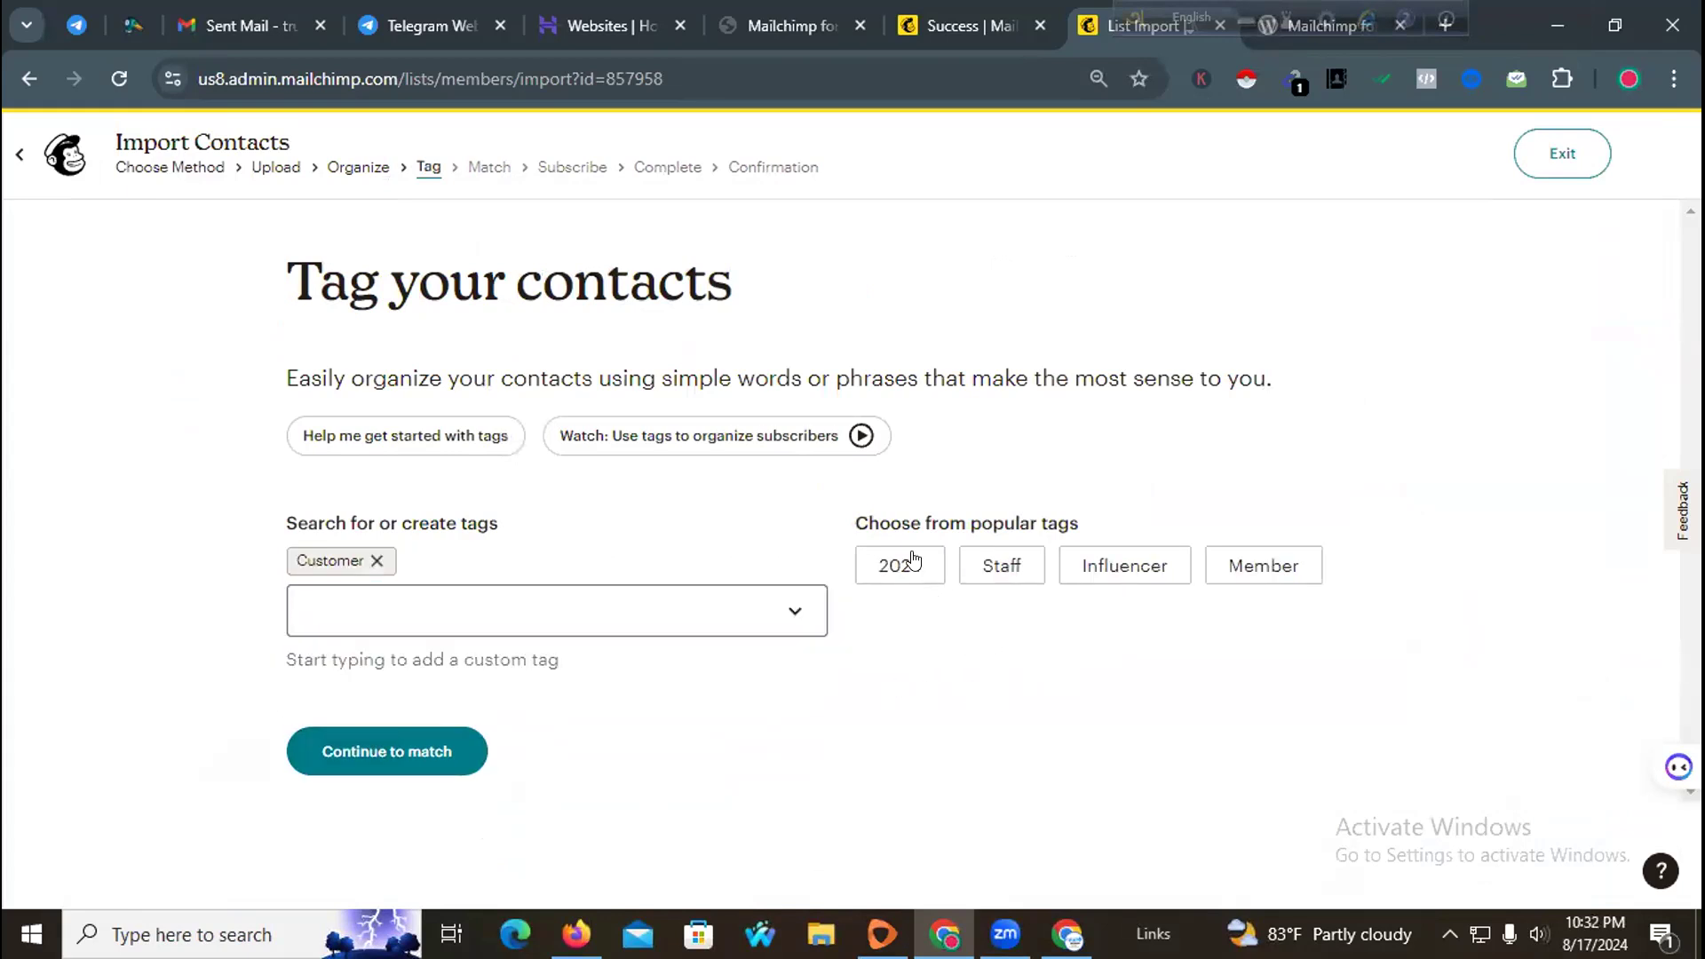
pyautogui.click(397, 769)
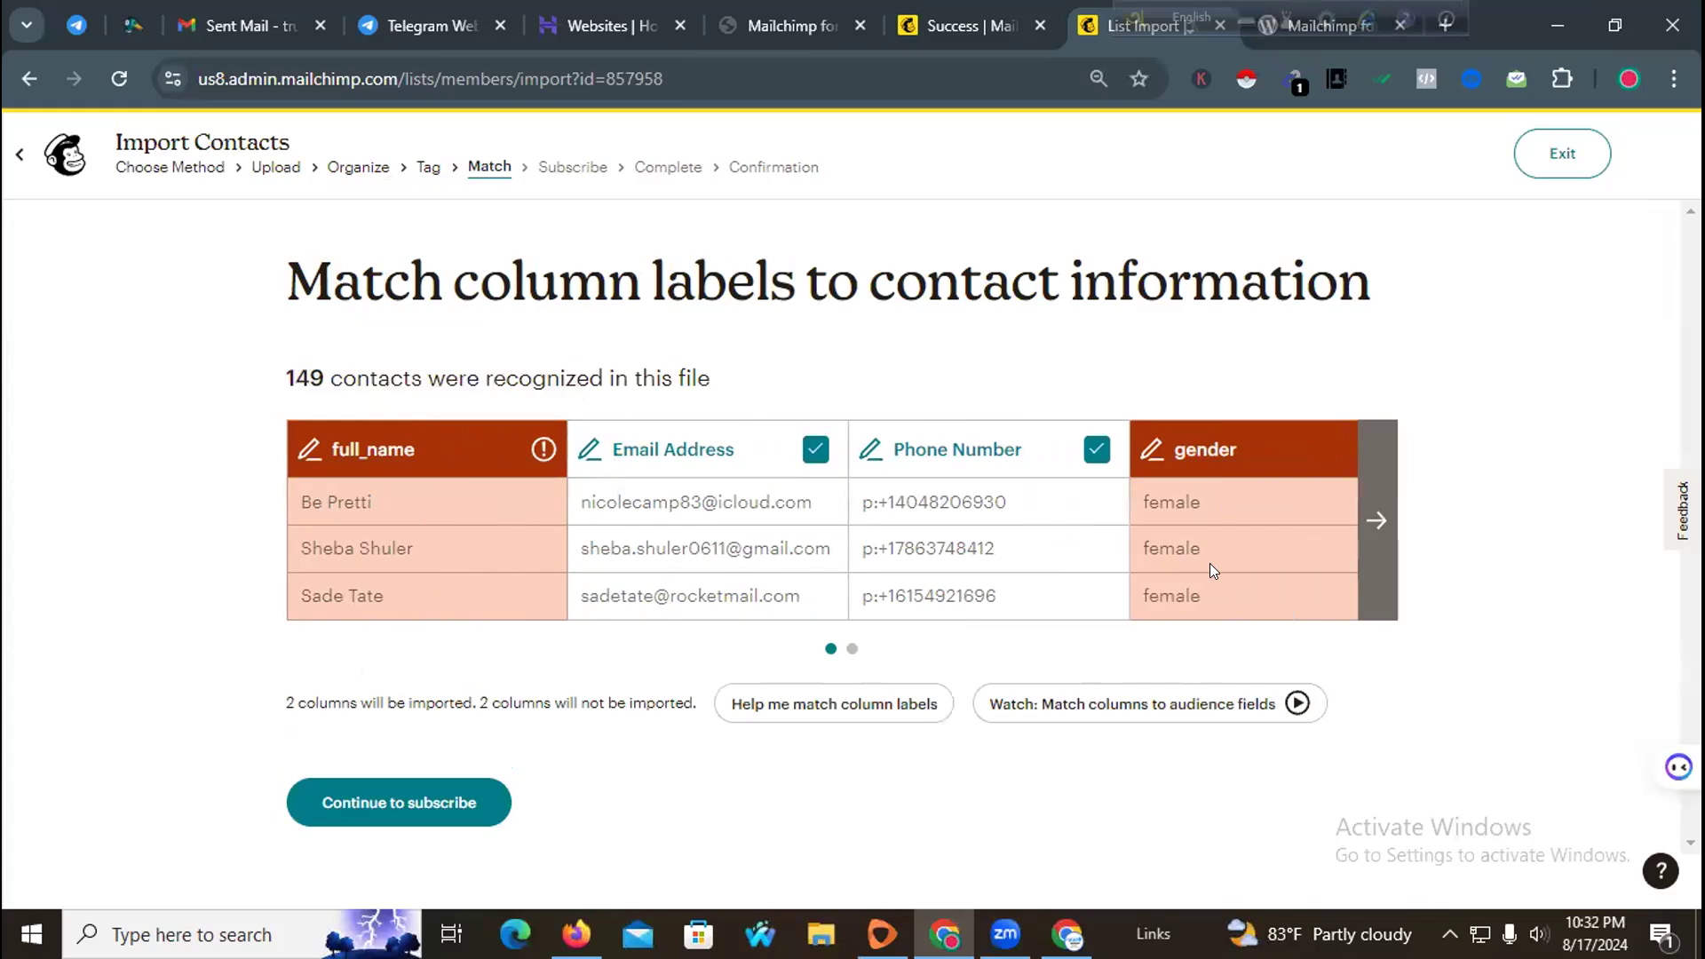
pyautogui.click(540, 449)
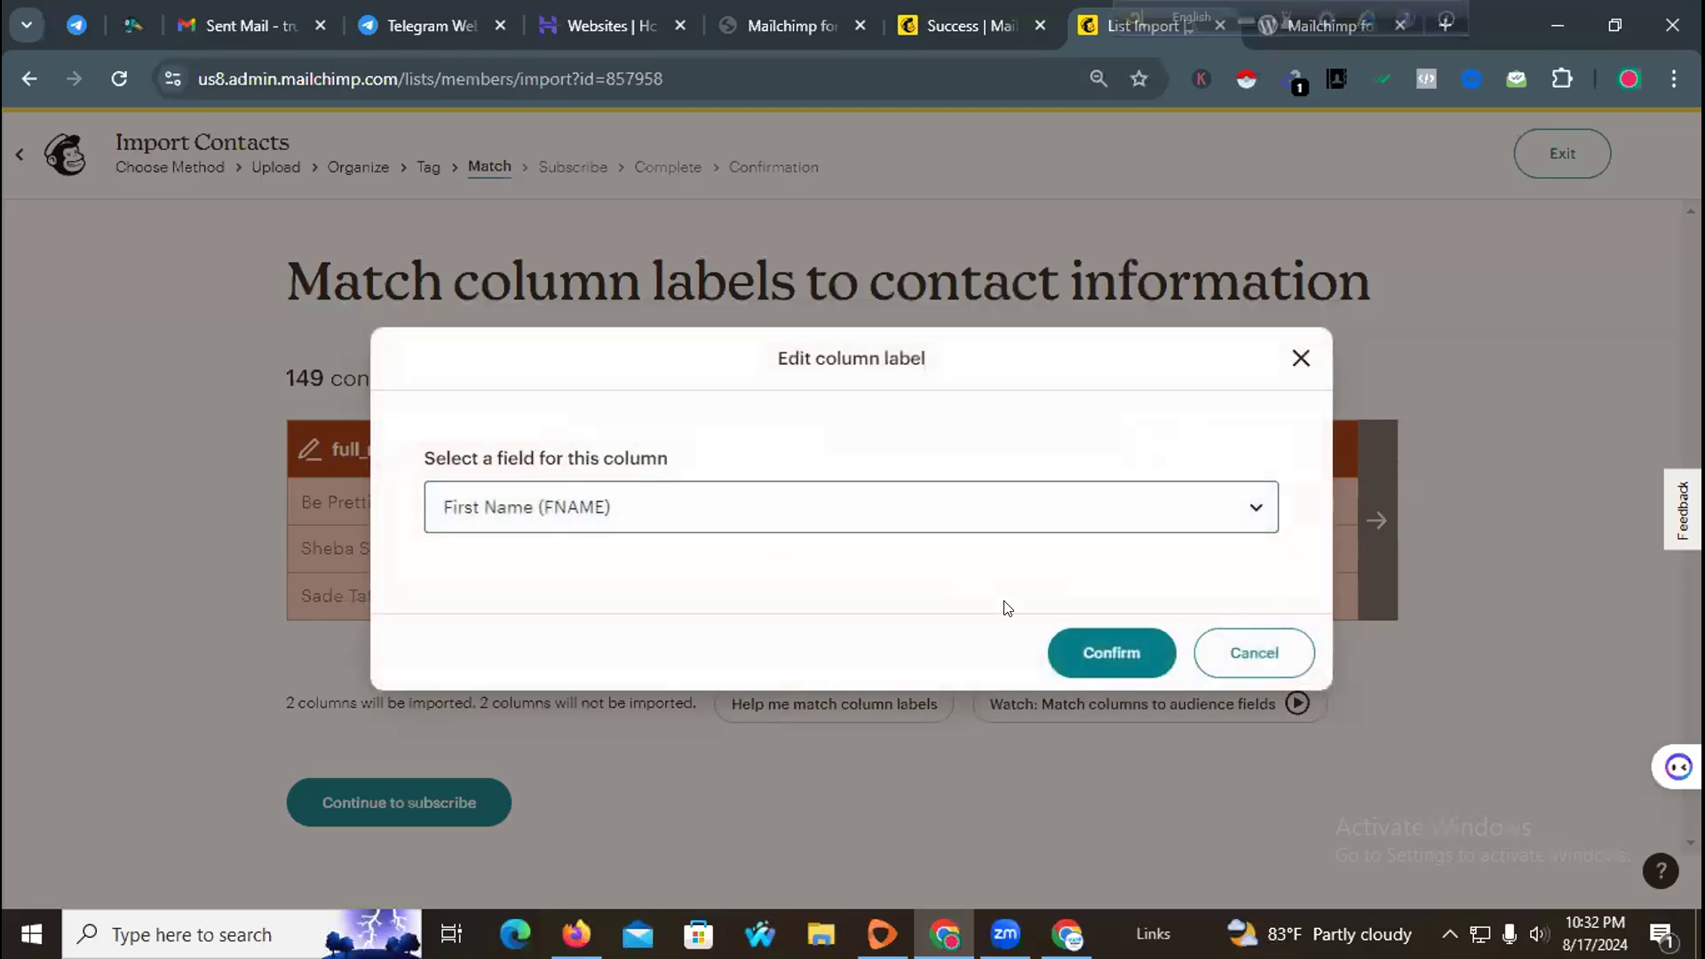
pyautogui.click(1101, 654)
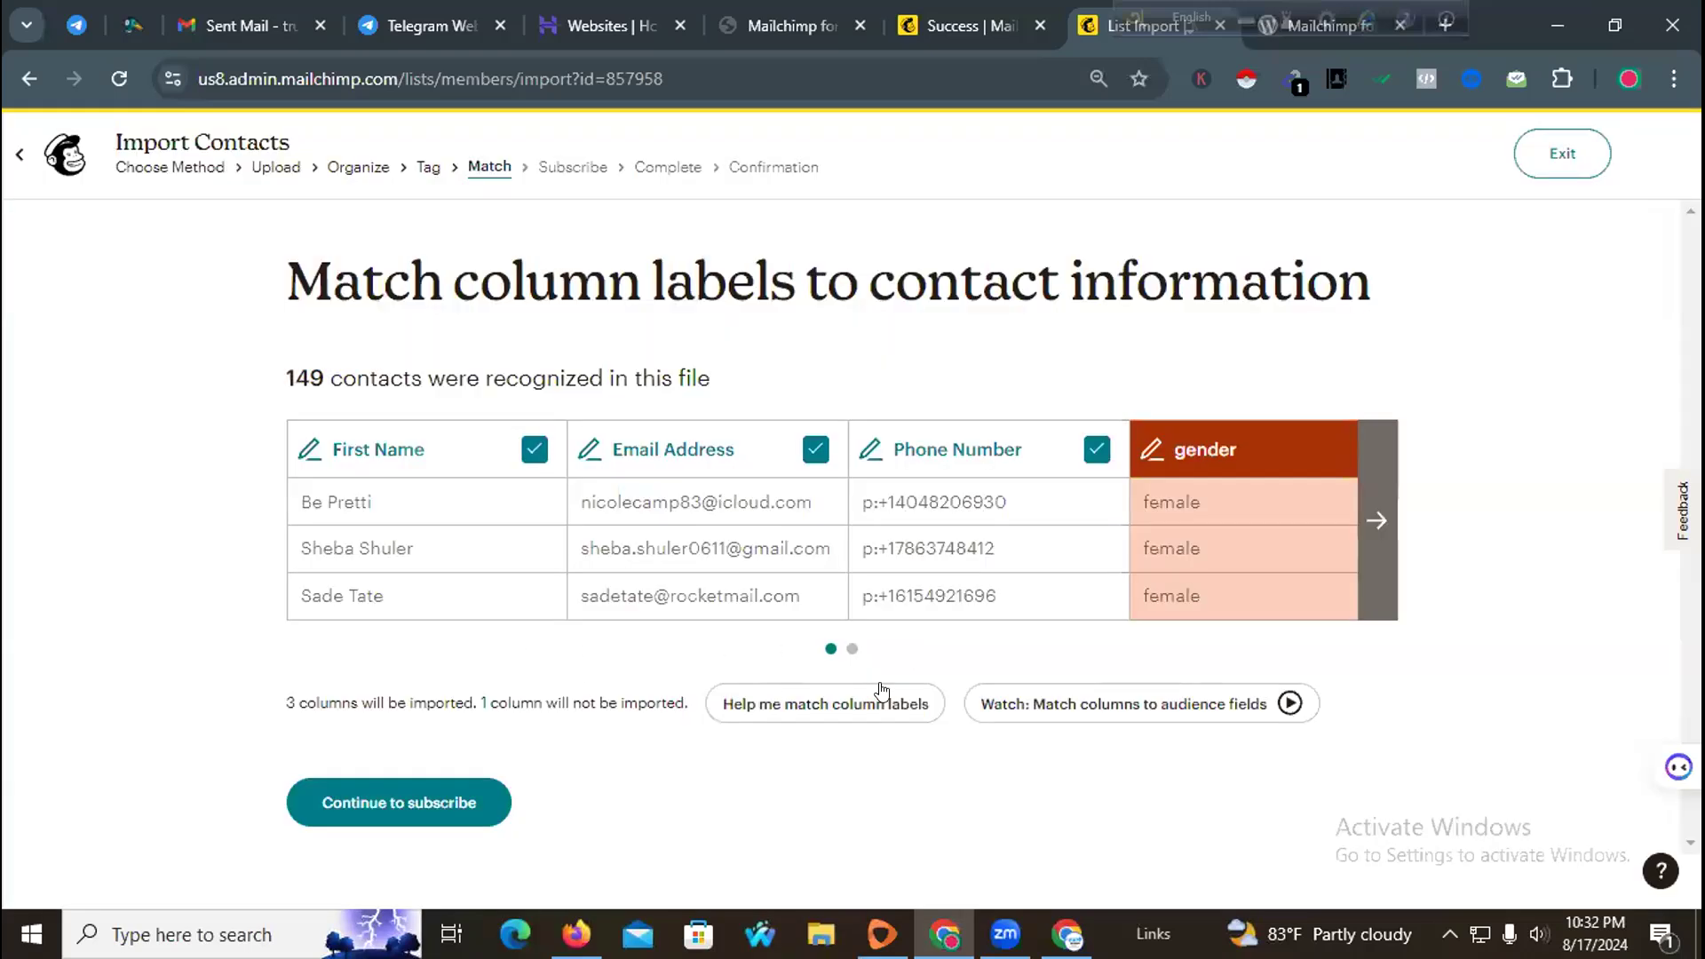
# Step: Open the field mapping for the gender column and list the available audience fields
pyautogui.click(1314, 454)
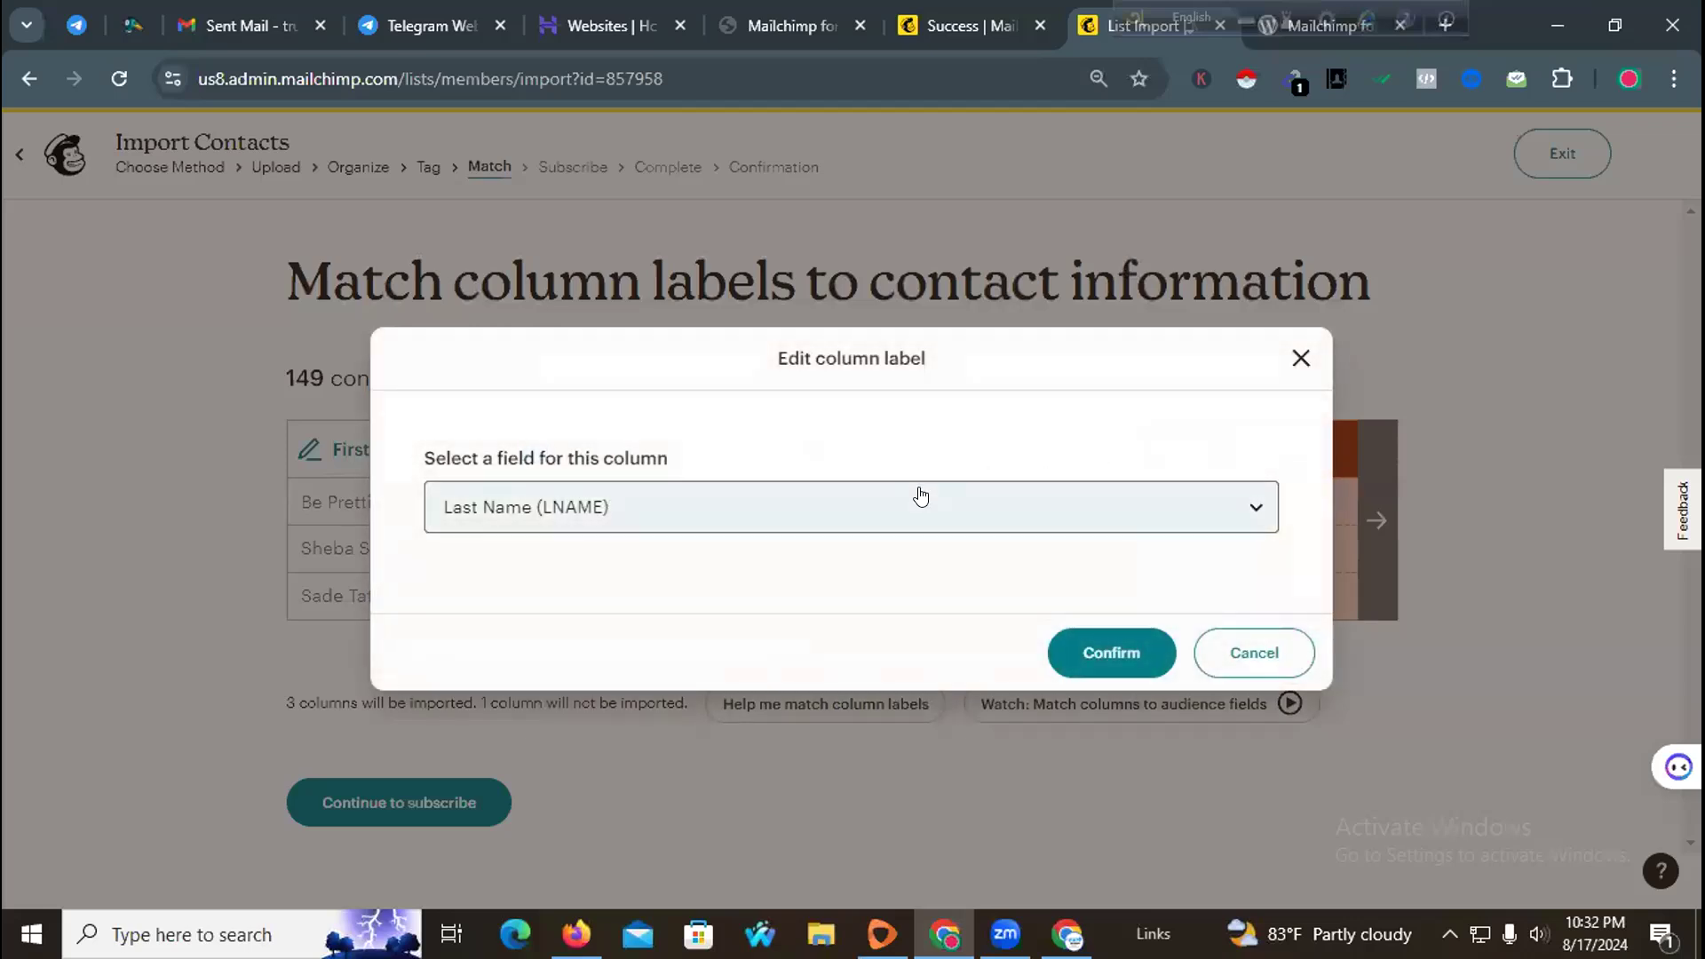
pyautogui.click(920, 495)
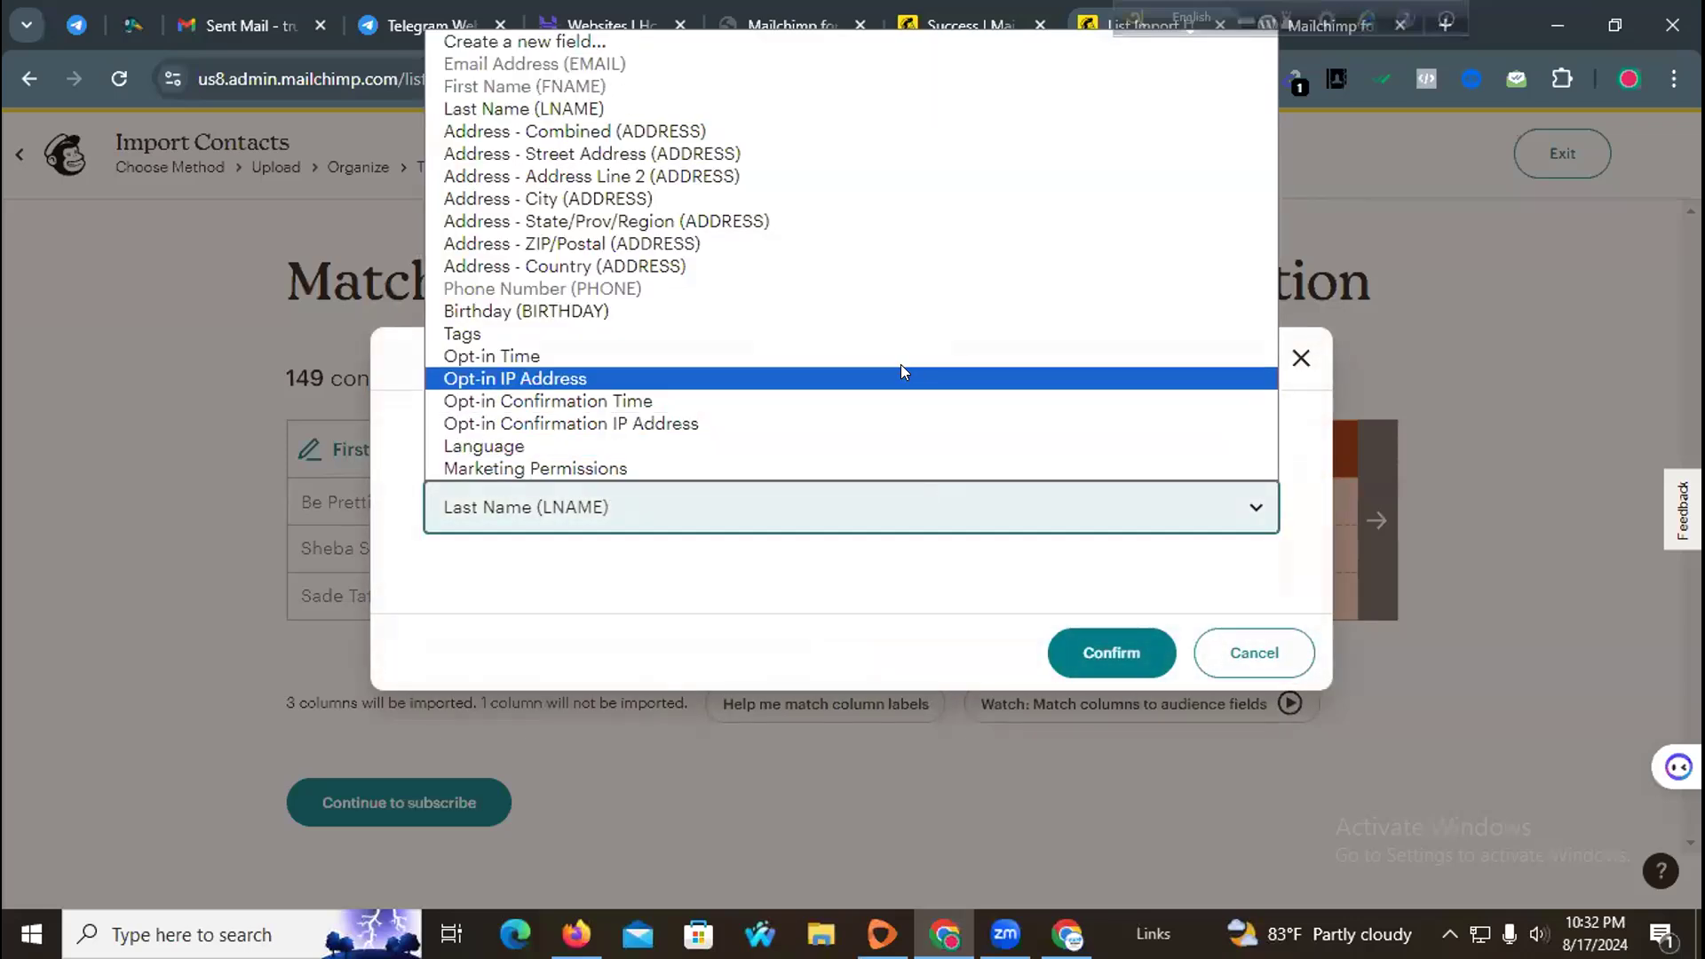
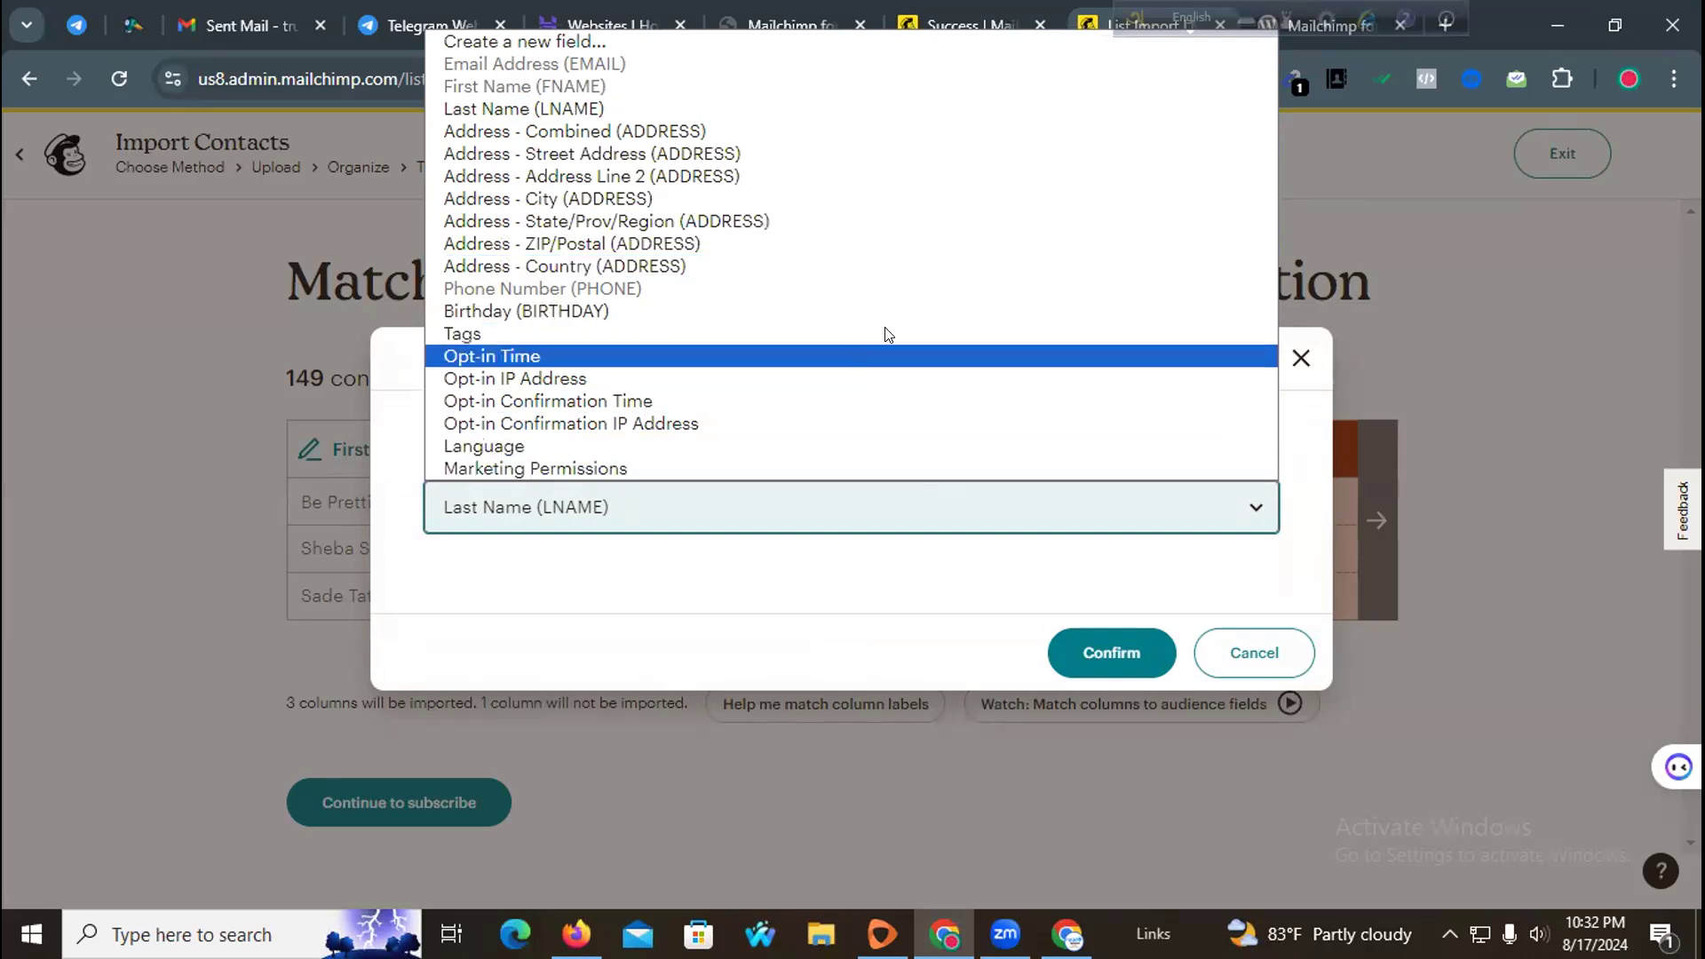
# Step: Leave the gender column unmapped and continue to the subscribe stage of the import
pyautogui.click(1249, 658)
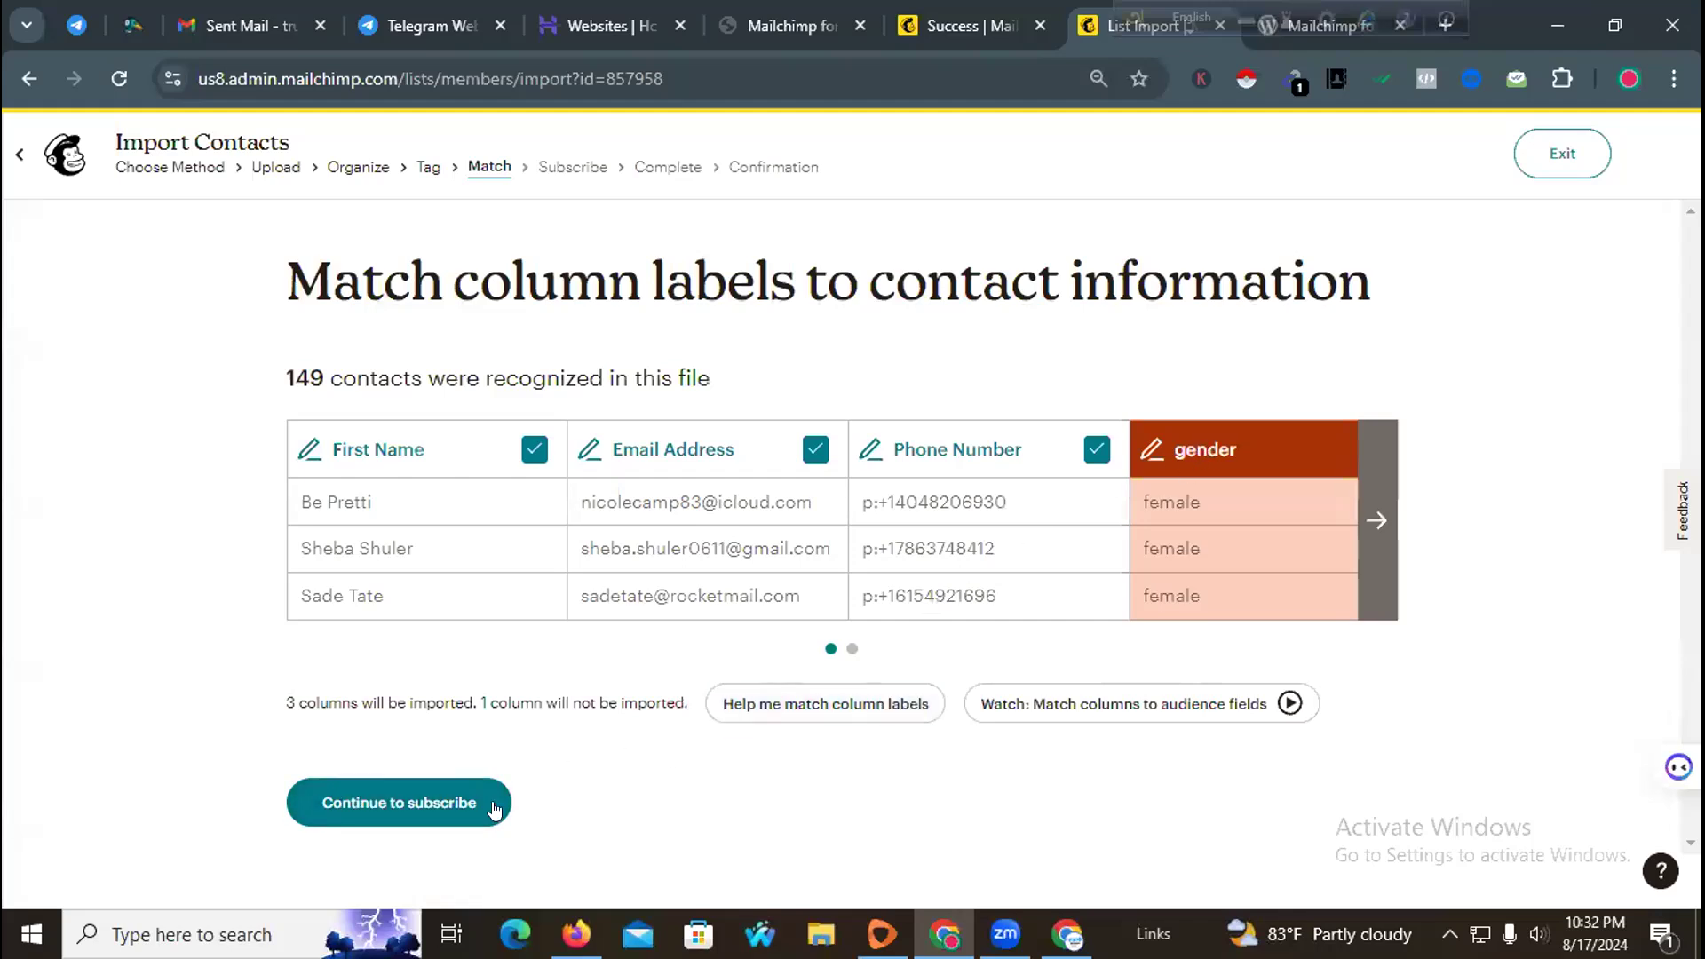
pyautogui.click(446, 805)
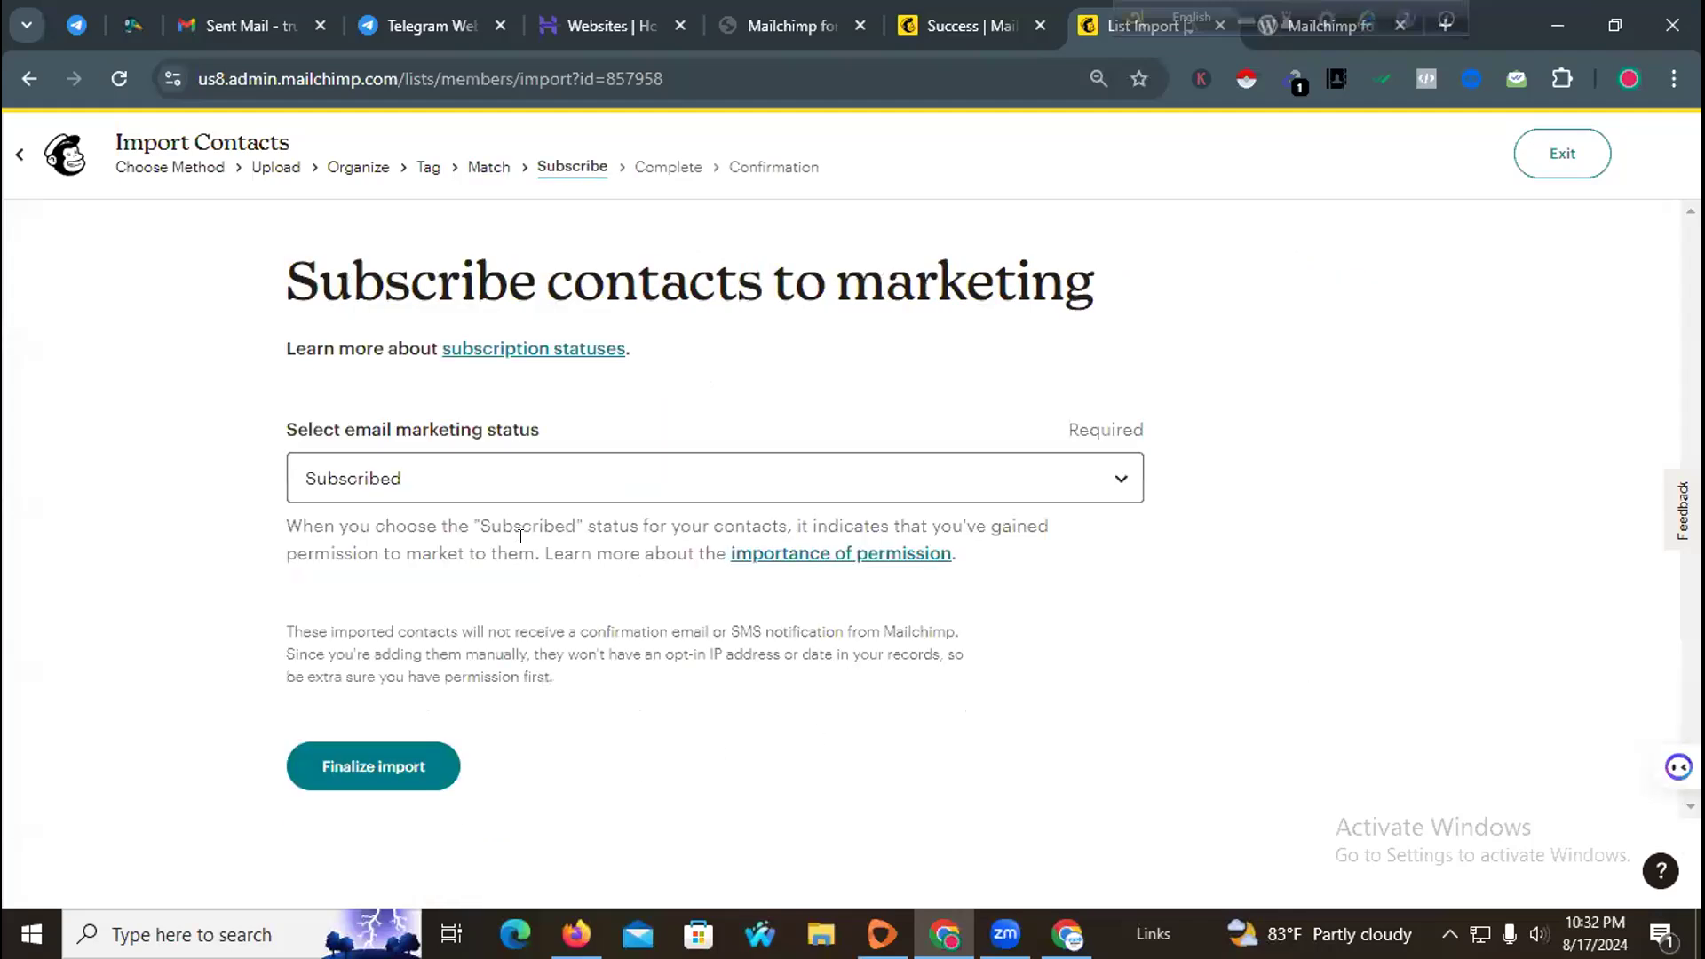
# Step: Set the email marketing status of the imported contacts to Unsubscribed and finalize the import
pyautogui.moveTo(282, 430); pyautogui.dragTo(544, 430)
pyautogui.click(982, 496)
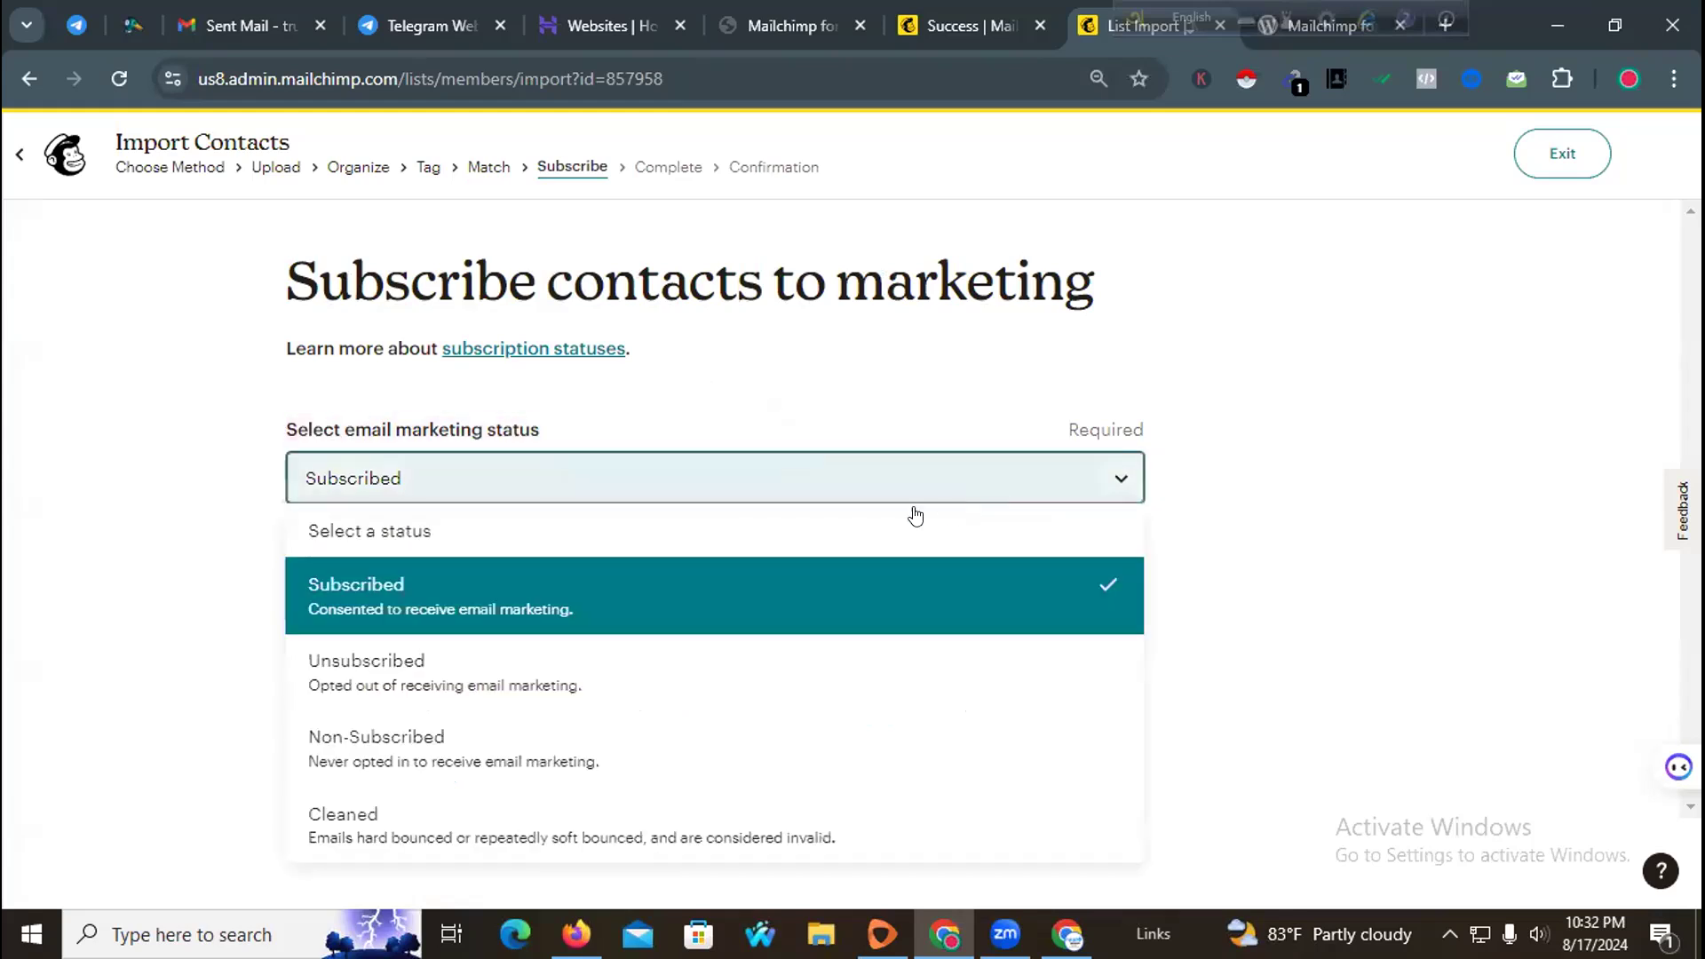
pyautogui.click(629, 672)
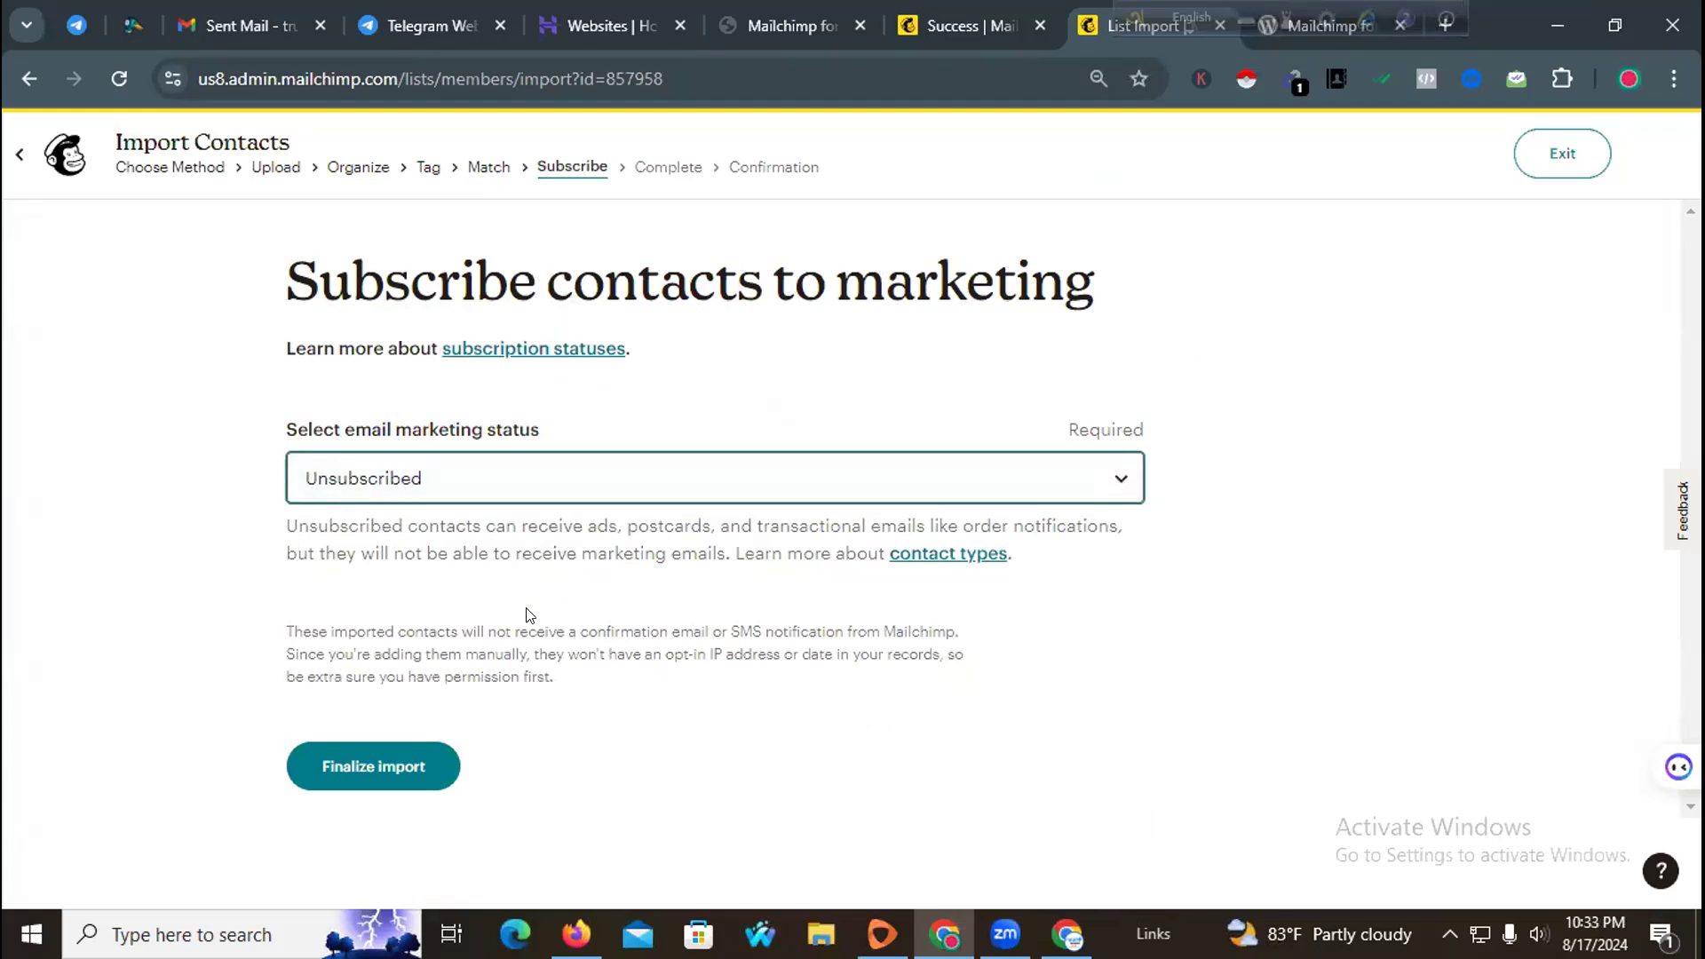
pyautogui.click(362, 769)
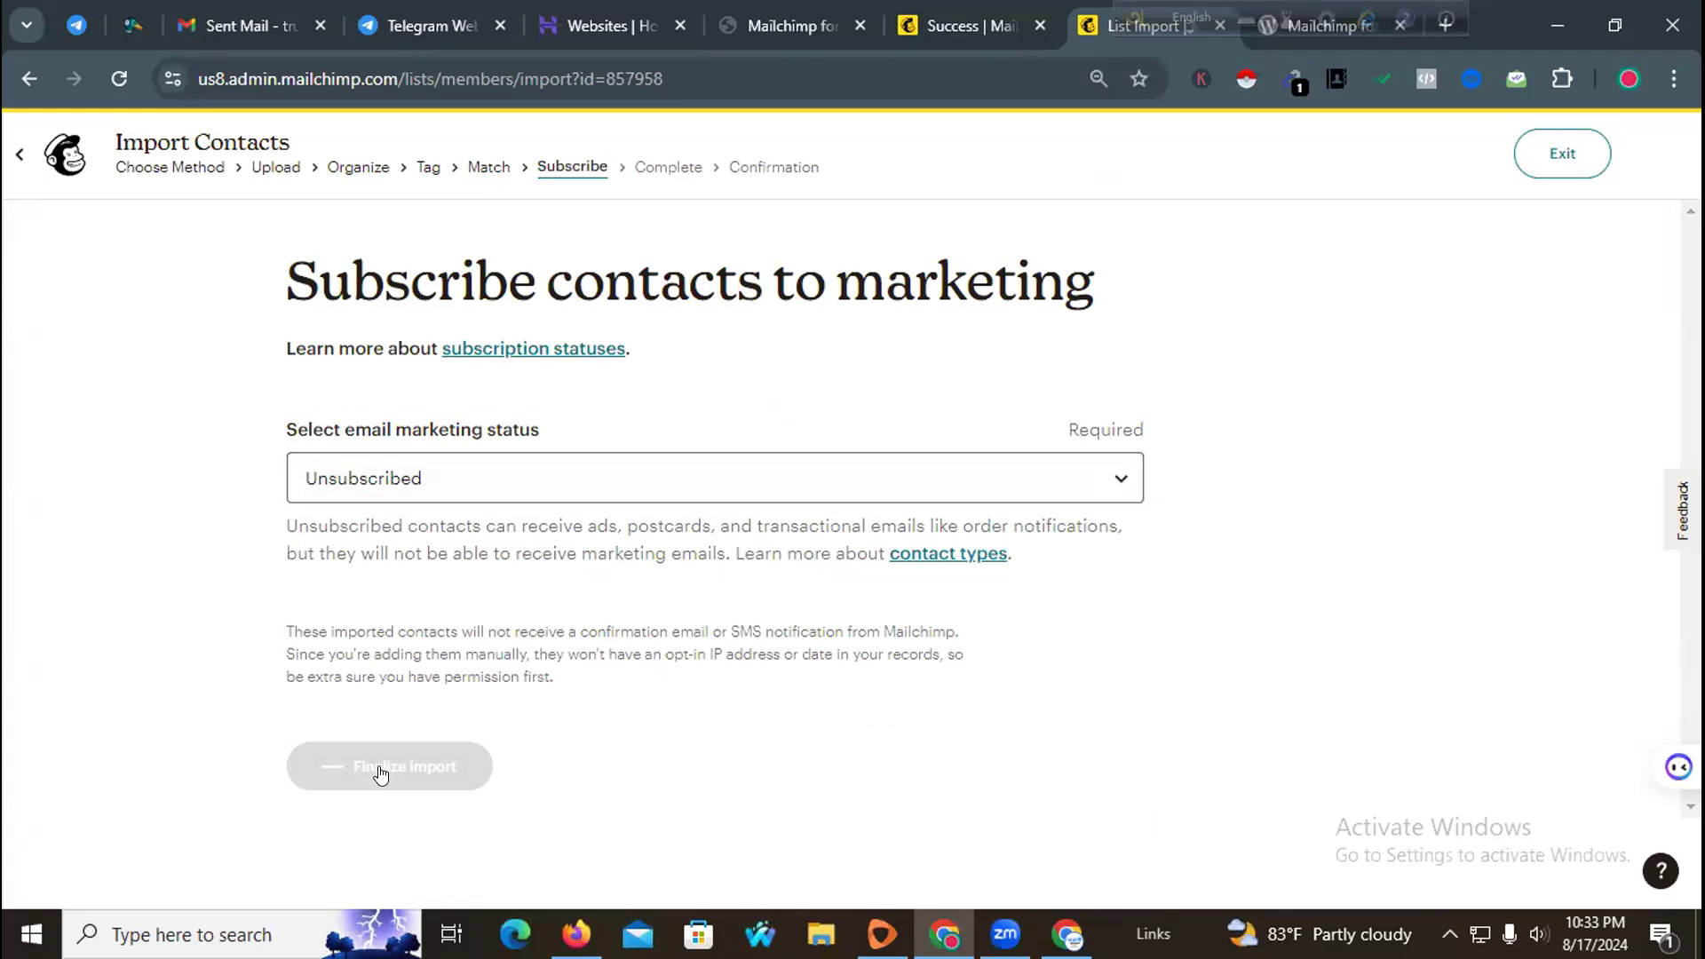
pyautogui.moveTo(315, 371); pyautogui.dragTo(1057, 370)
pyautogui.click(957, 373)
pyautogui.click(386, 753)
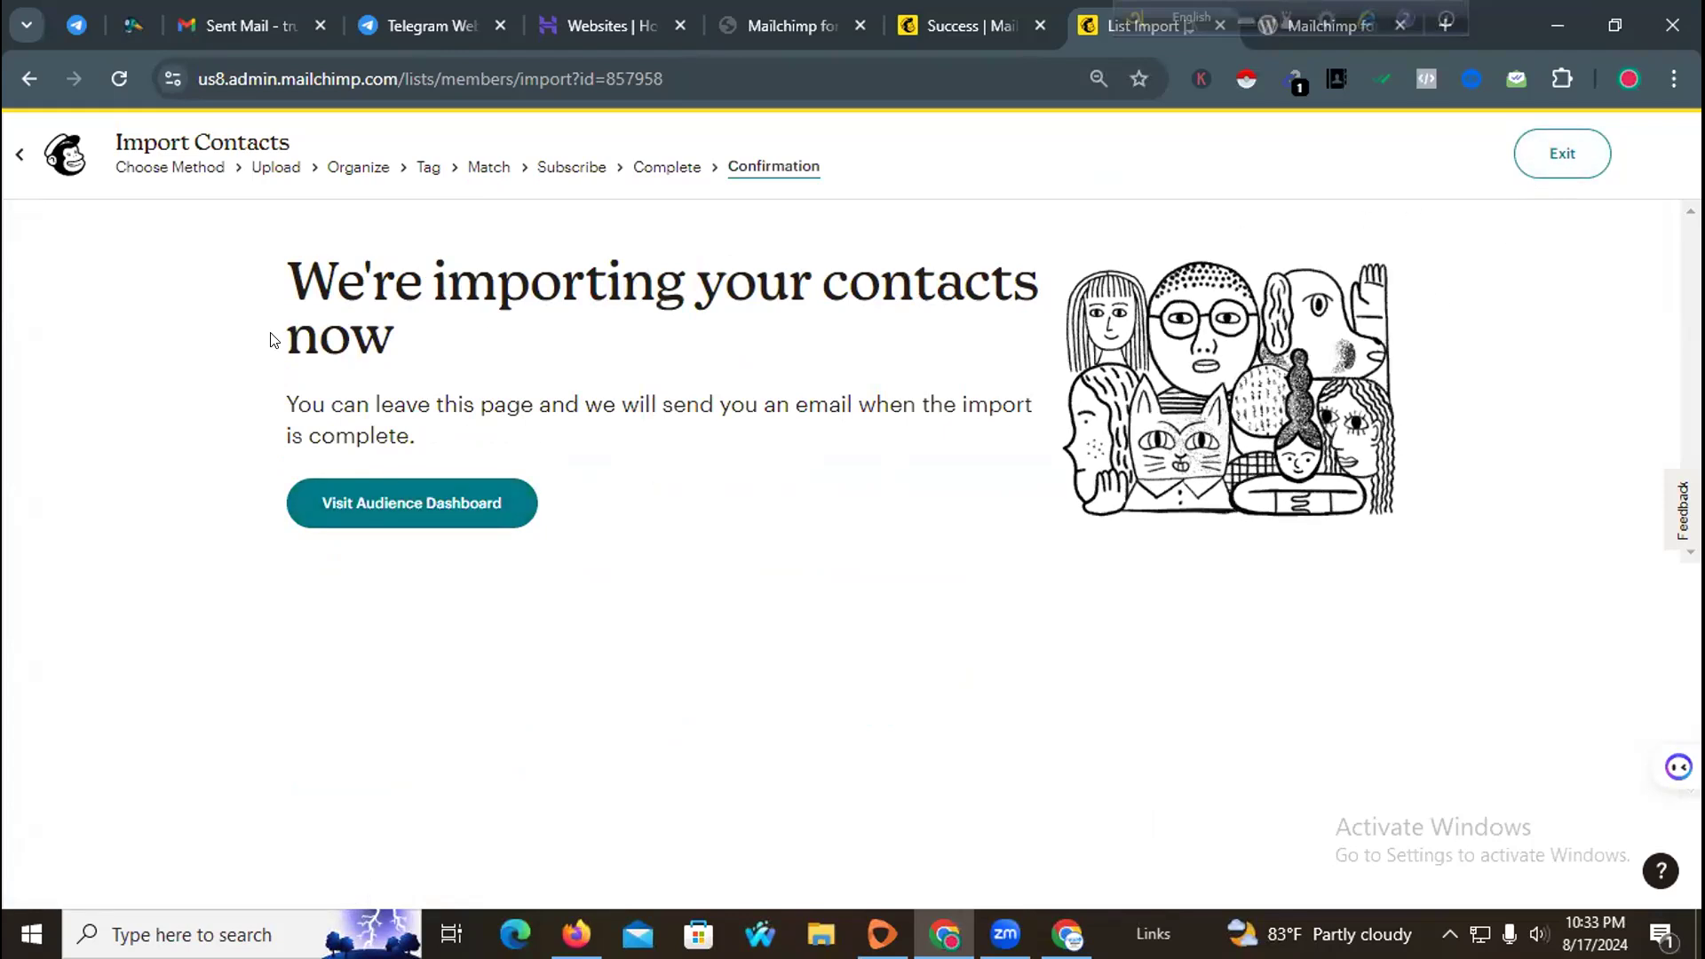
# Step: Exit the import and browse the imported contacts in the trustdevagency audience
pyautogui.moveTo(287, 280); pyautogui.dragTo(948, 335)
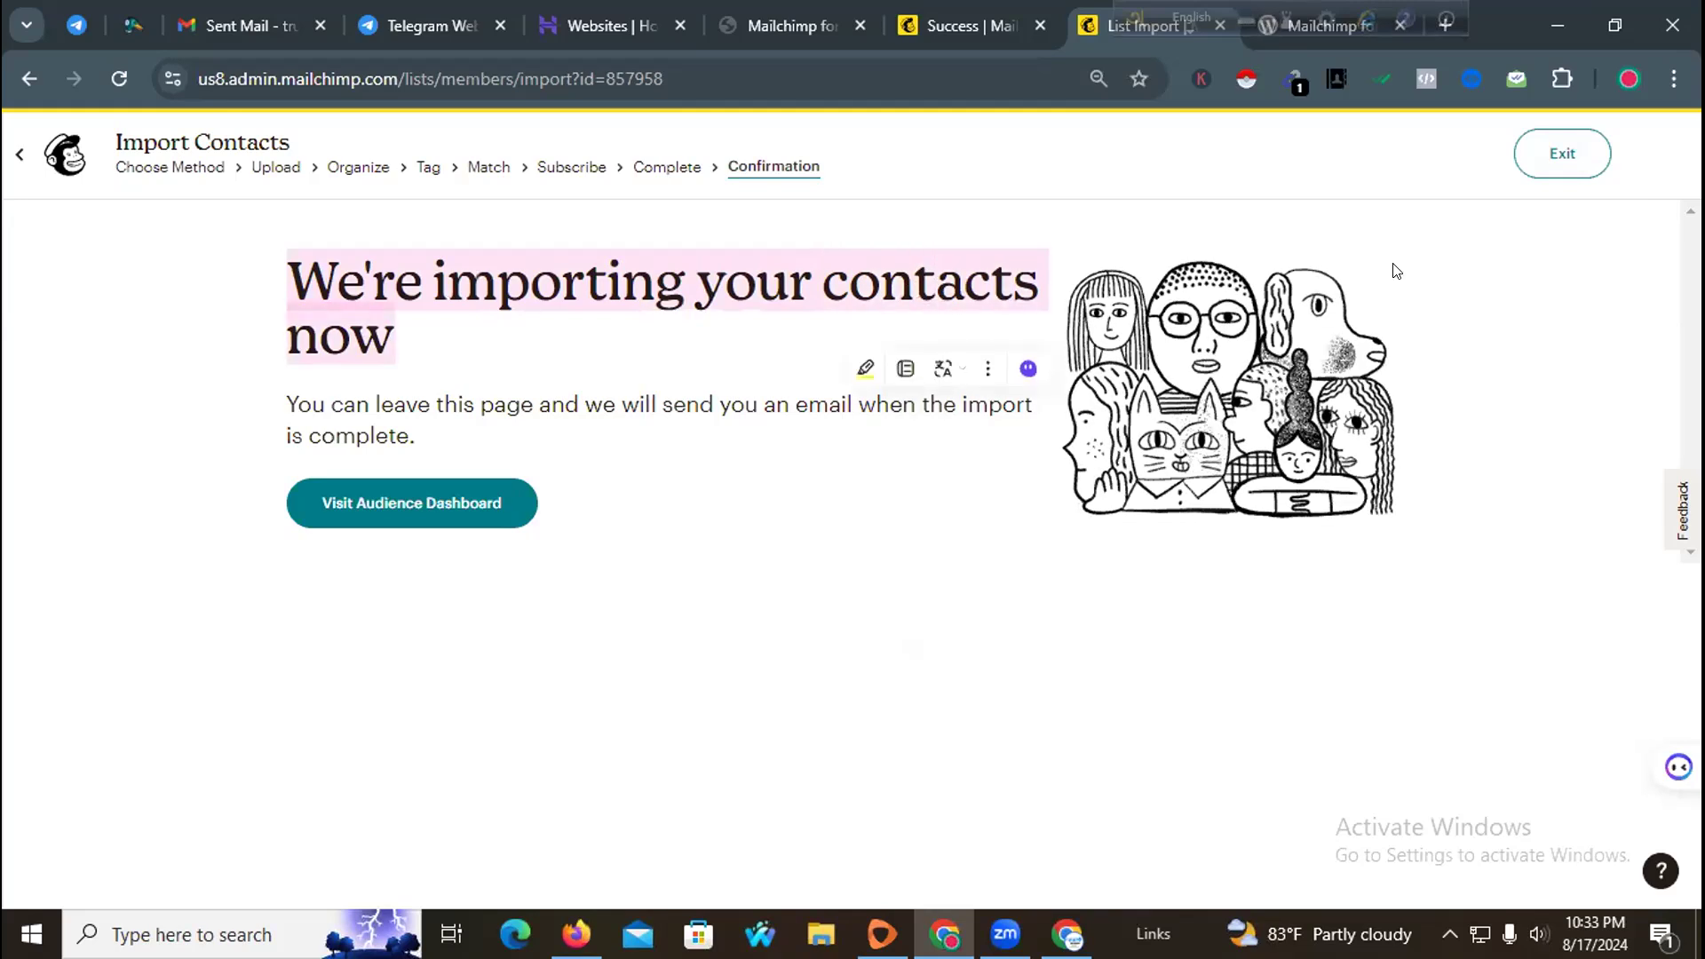
pyautogui.click(1555, 157)
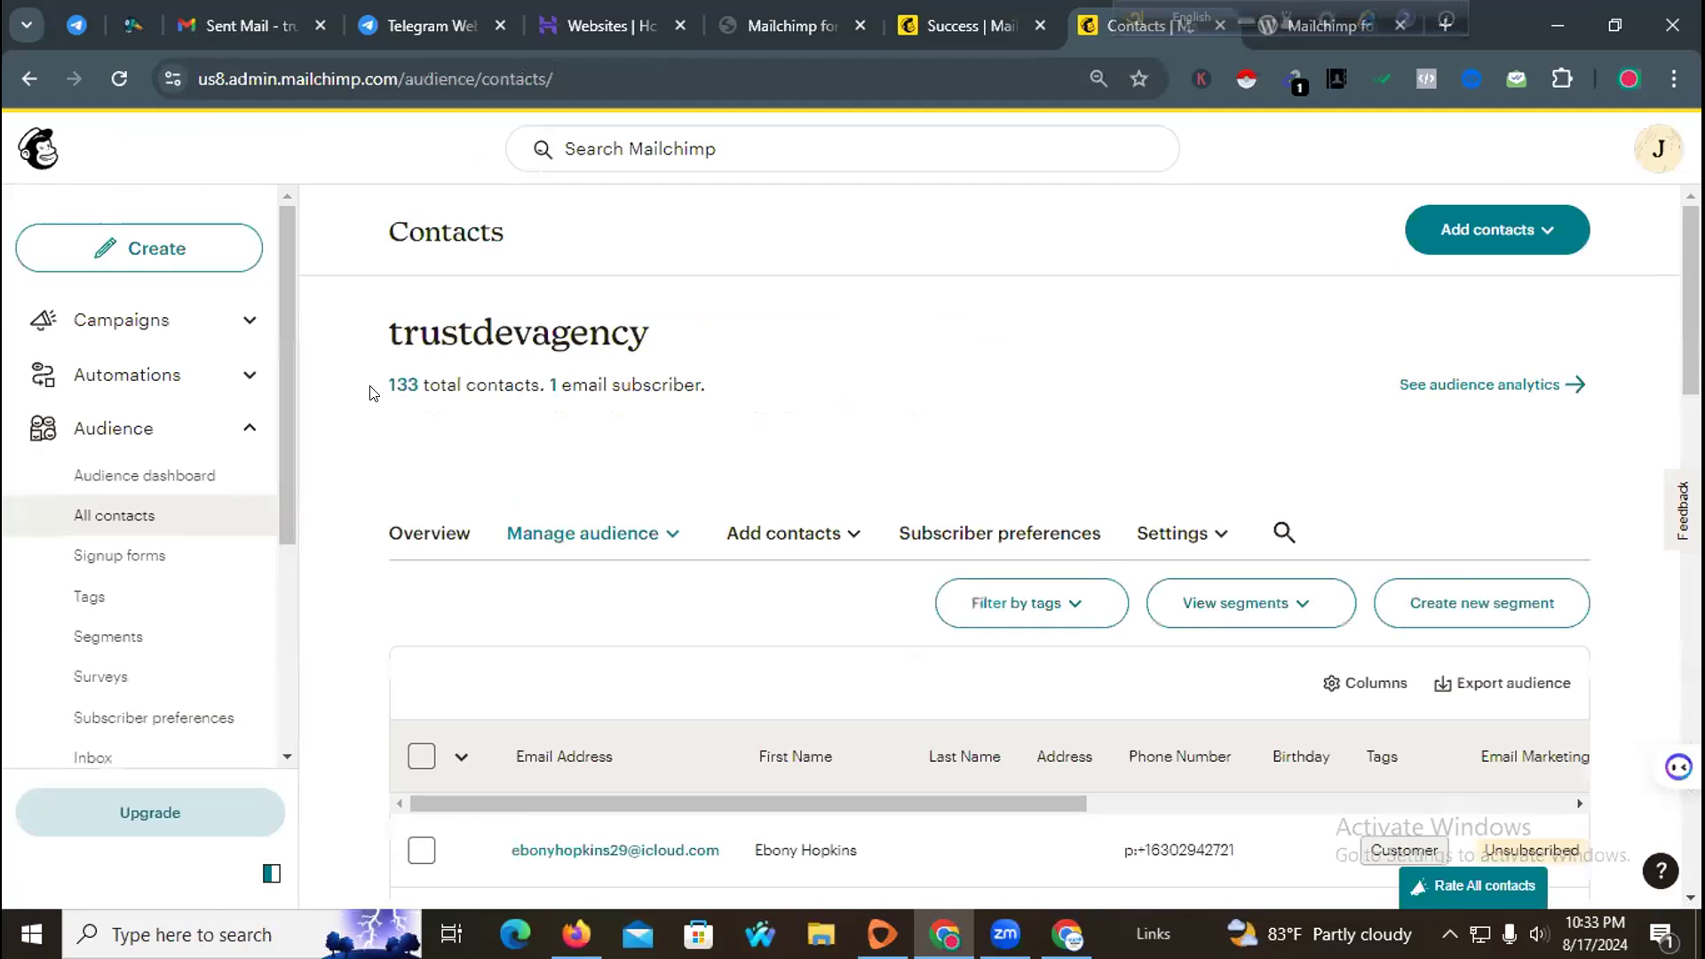
pyautogui.moveTo(479, 373); pyautogui.dragTo(611, 371)
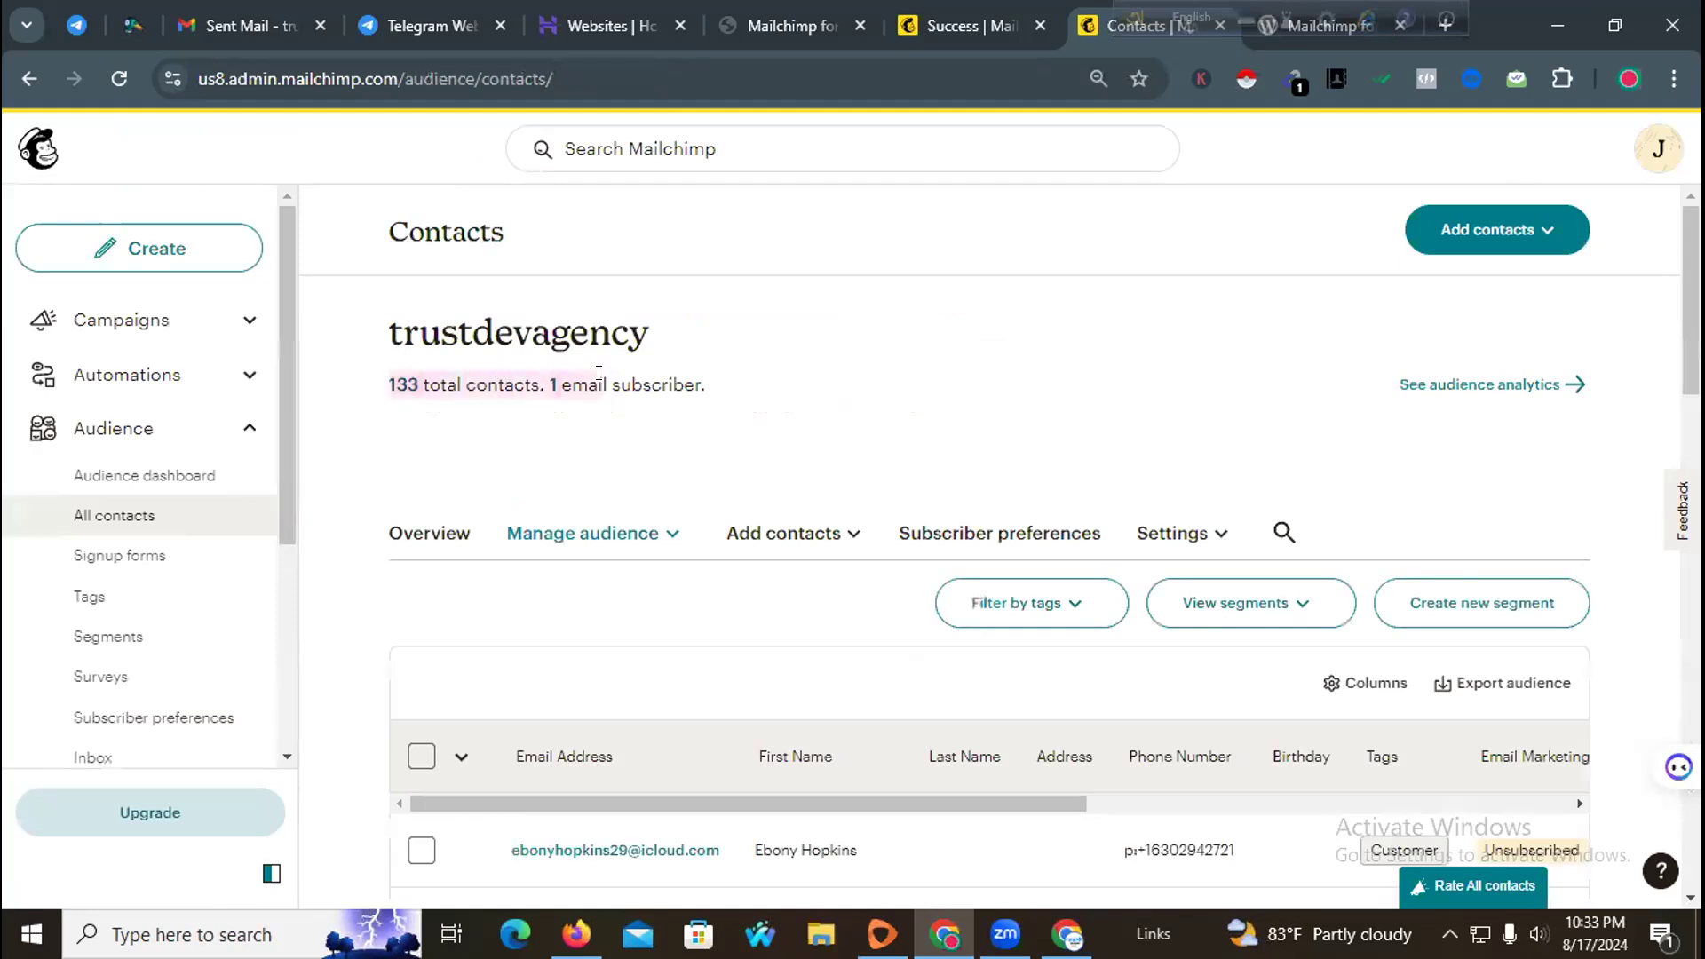
pyautogui.click(924, 374)
pyautogui.scroll(-6, 773, 464)
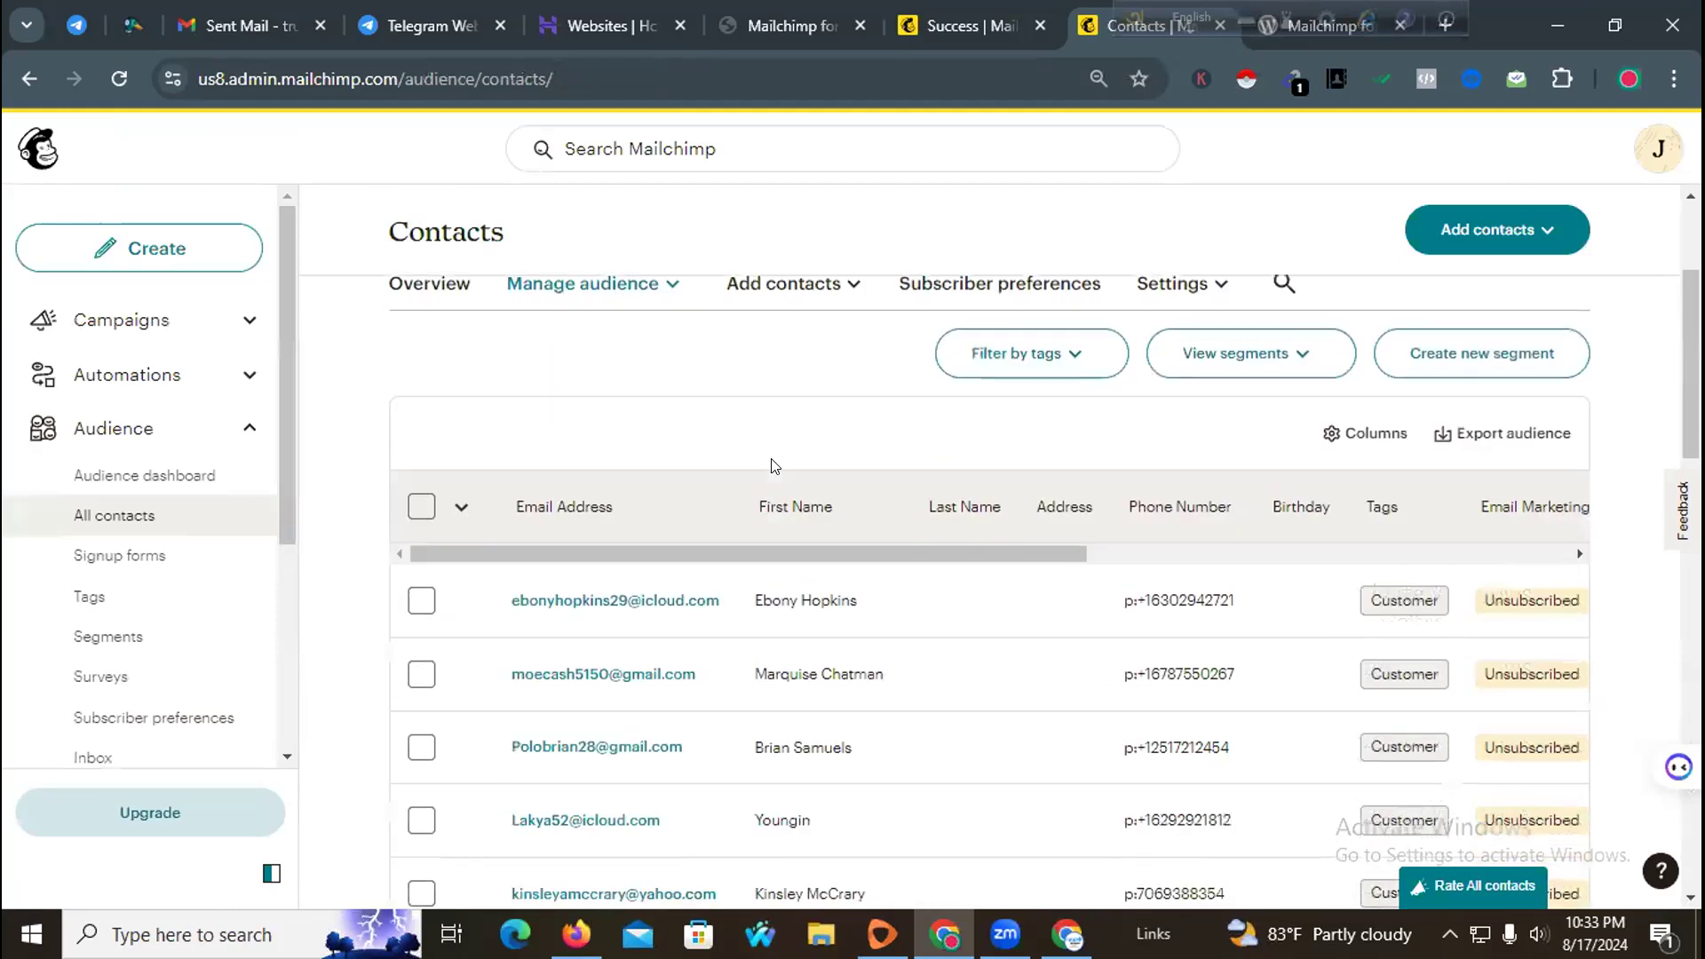
pyautogui.scroll(-3, 791, 514)
pyautogui.scroll(10, 782, 497)
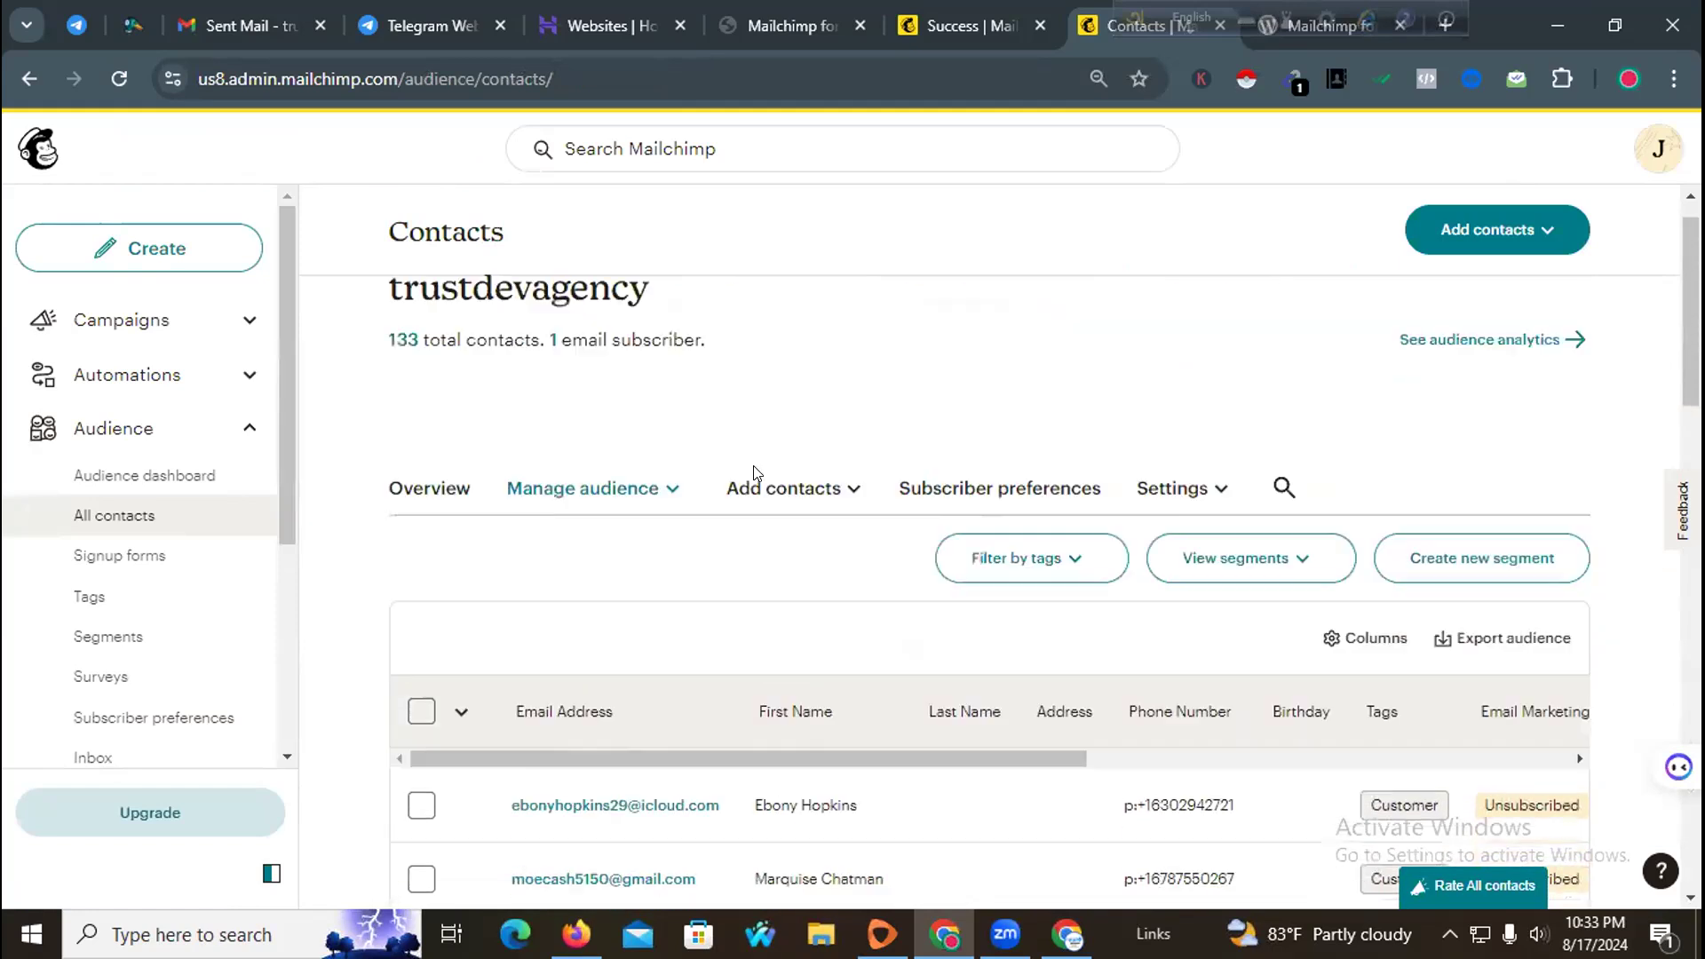
pyautogui.scroll(-4, 195, 573)
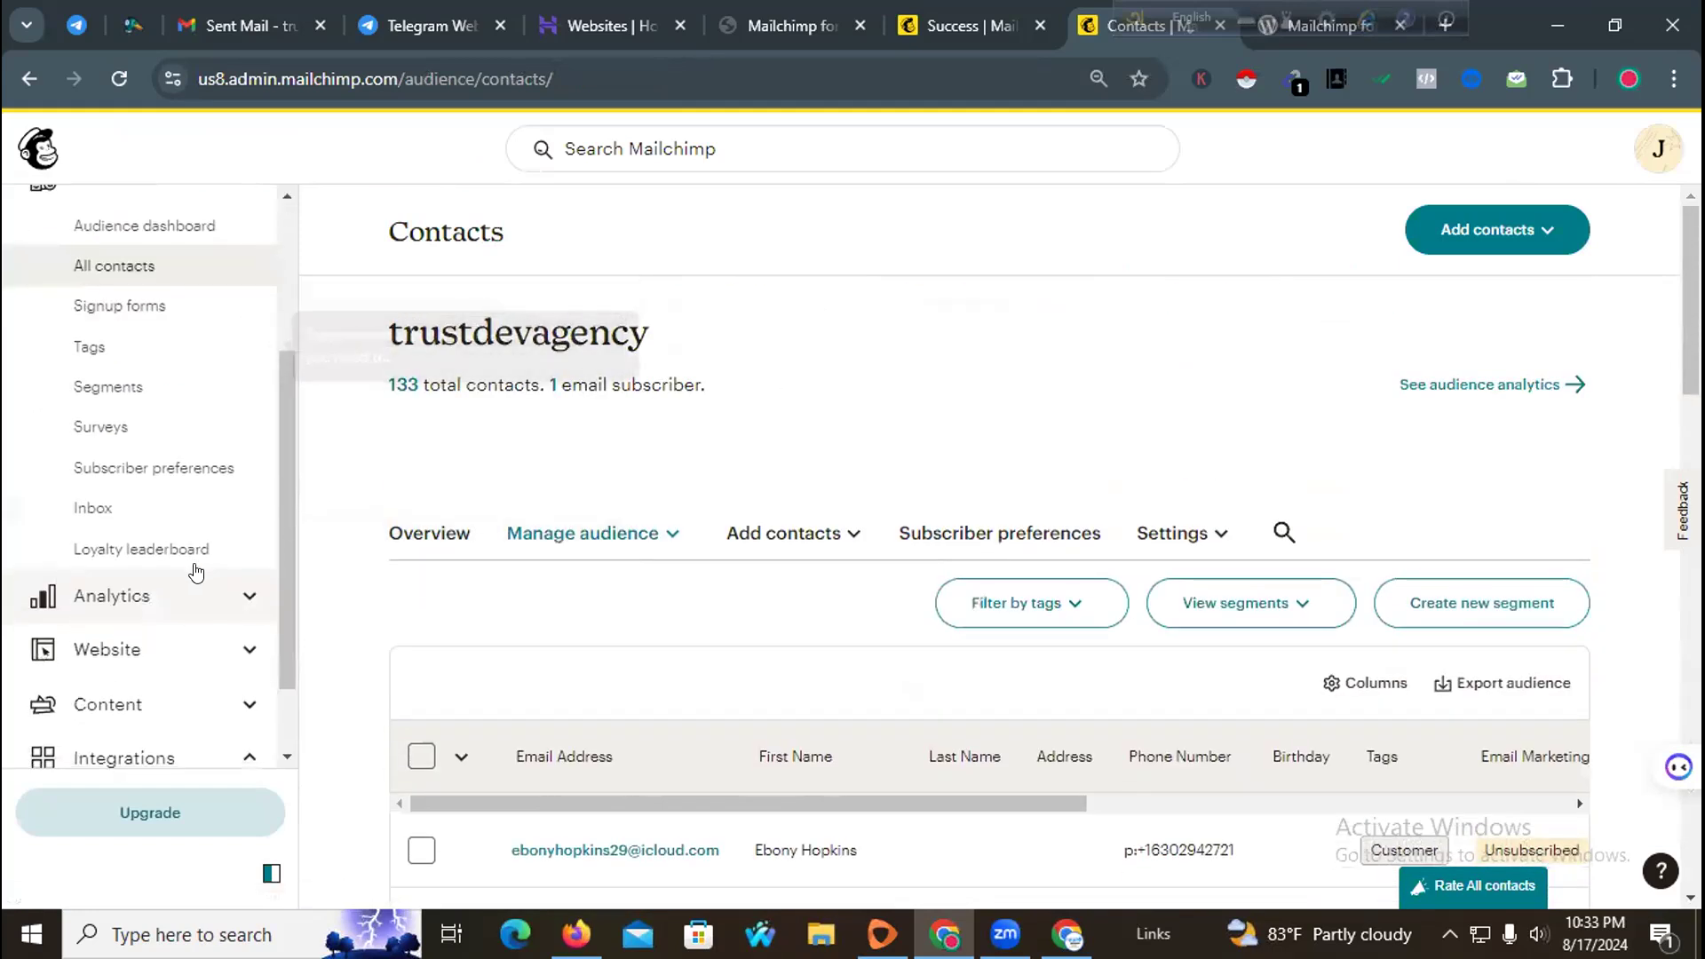
pyautogui.scroll(4, 228, 611)
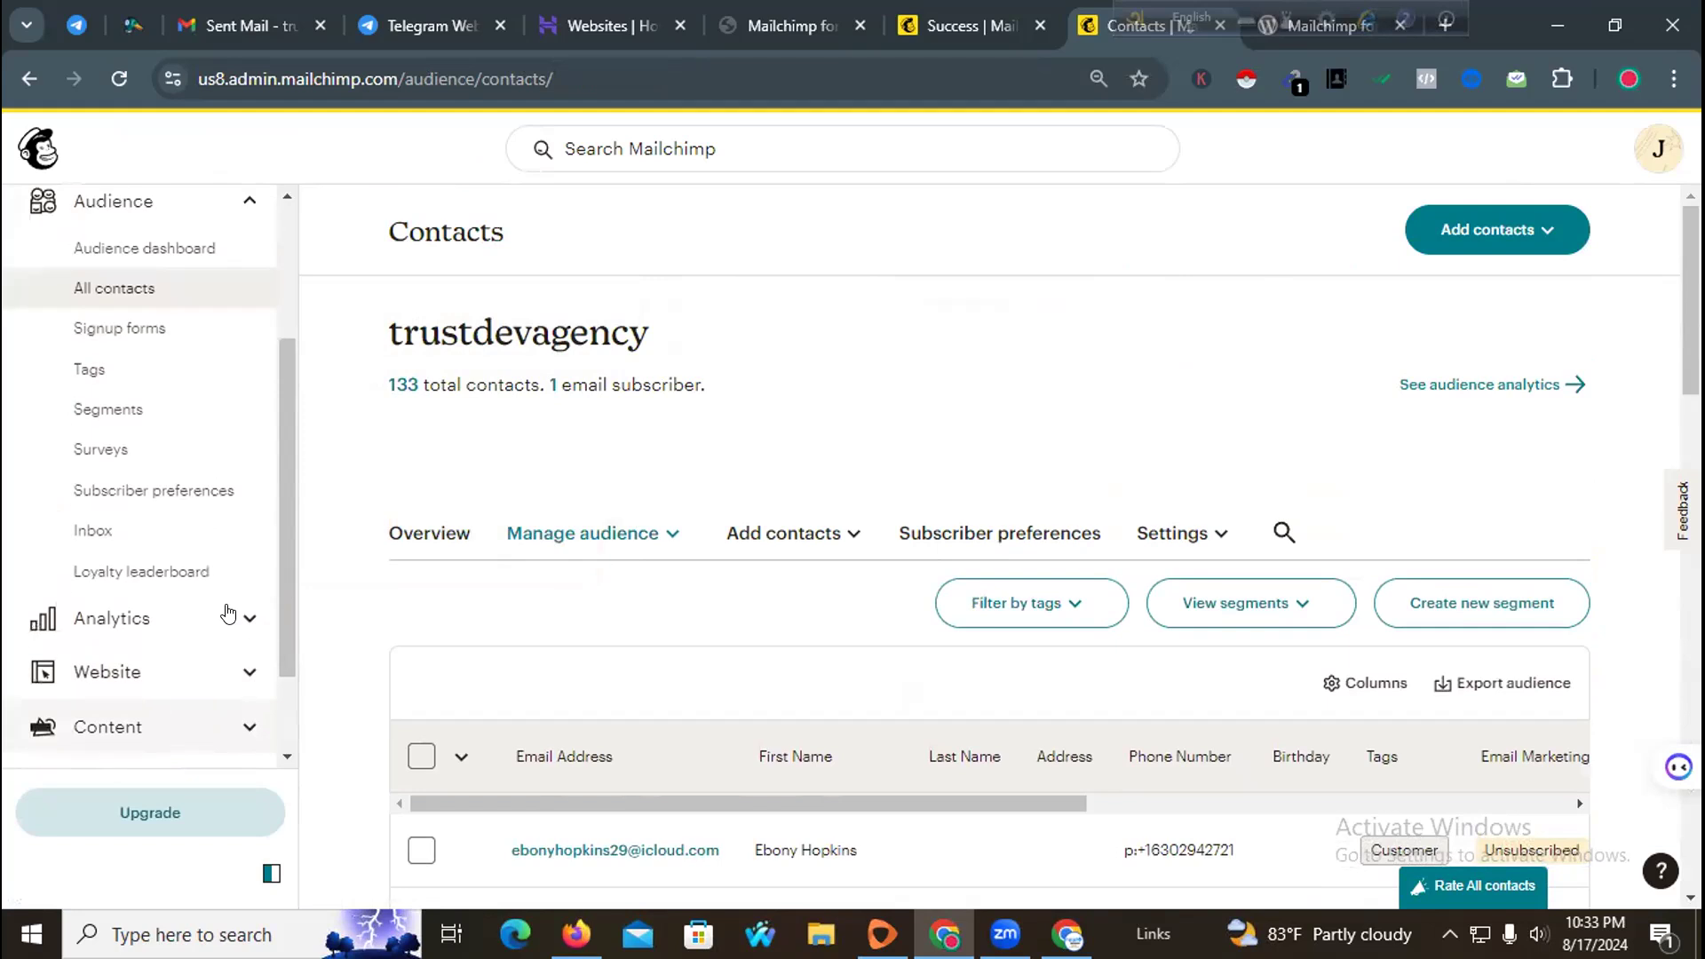
pyautogui.scroll(-4, 196, 578)
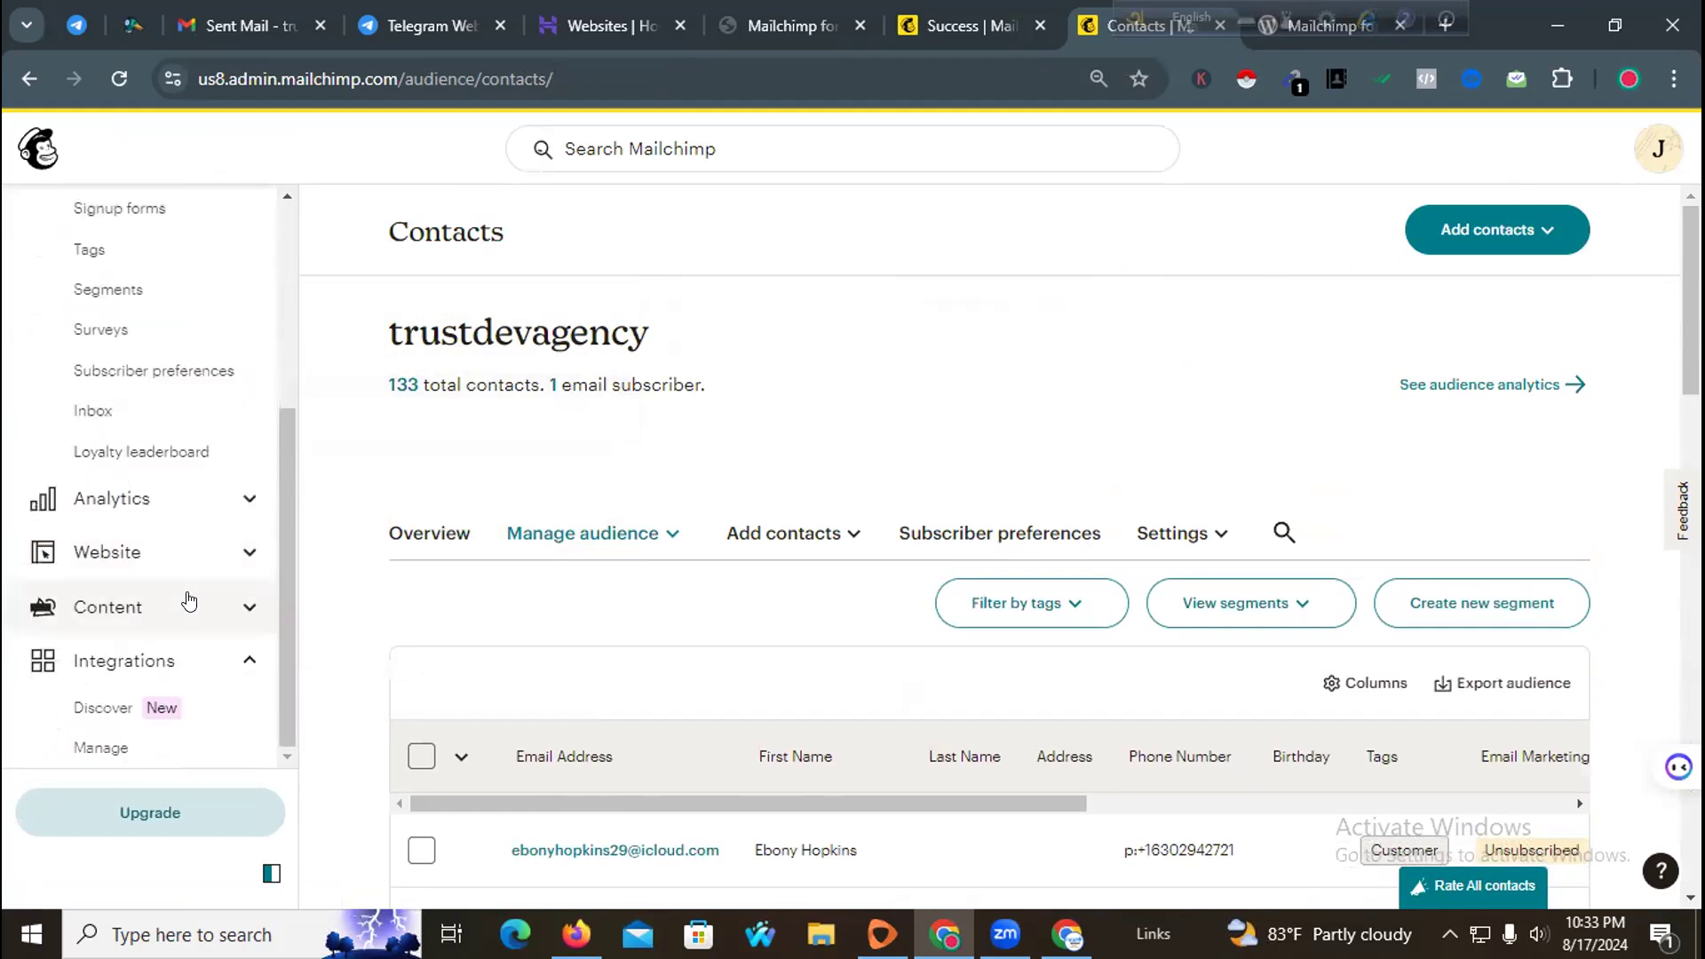
# Step: Open the Creative Assistant under Content and browse its design suggestions
pyautogui.click(188, 598)
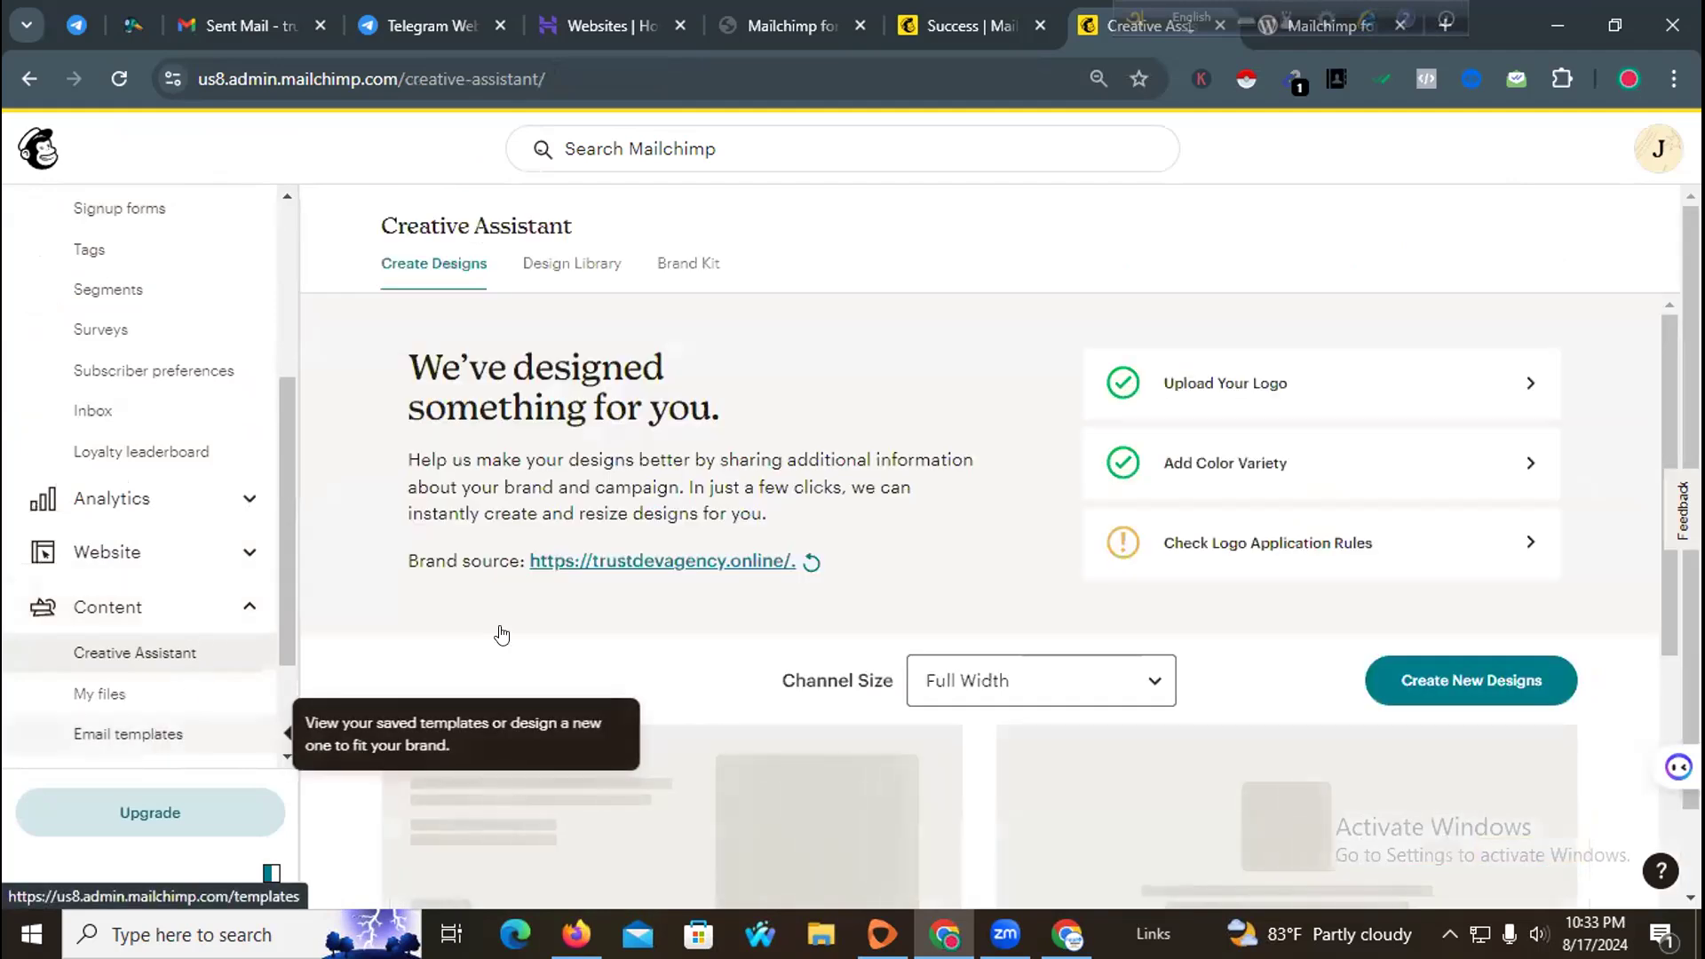
pyautogui.scroll(-4, 928, 509)
pyautogui.scroll(3, 841, 518)
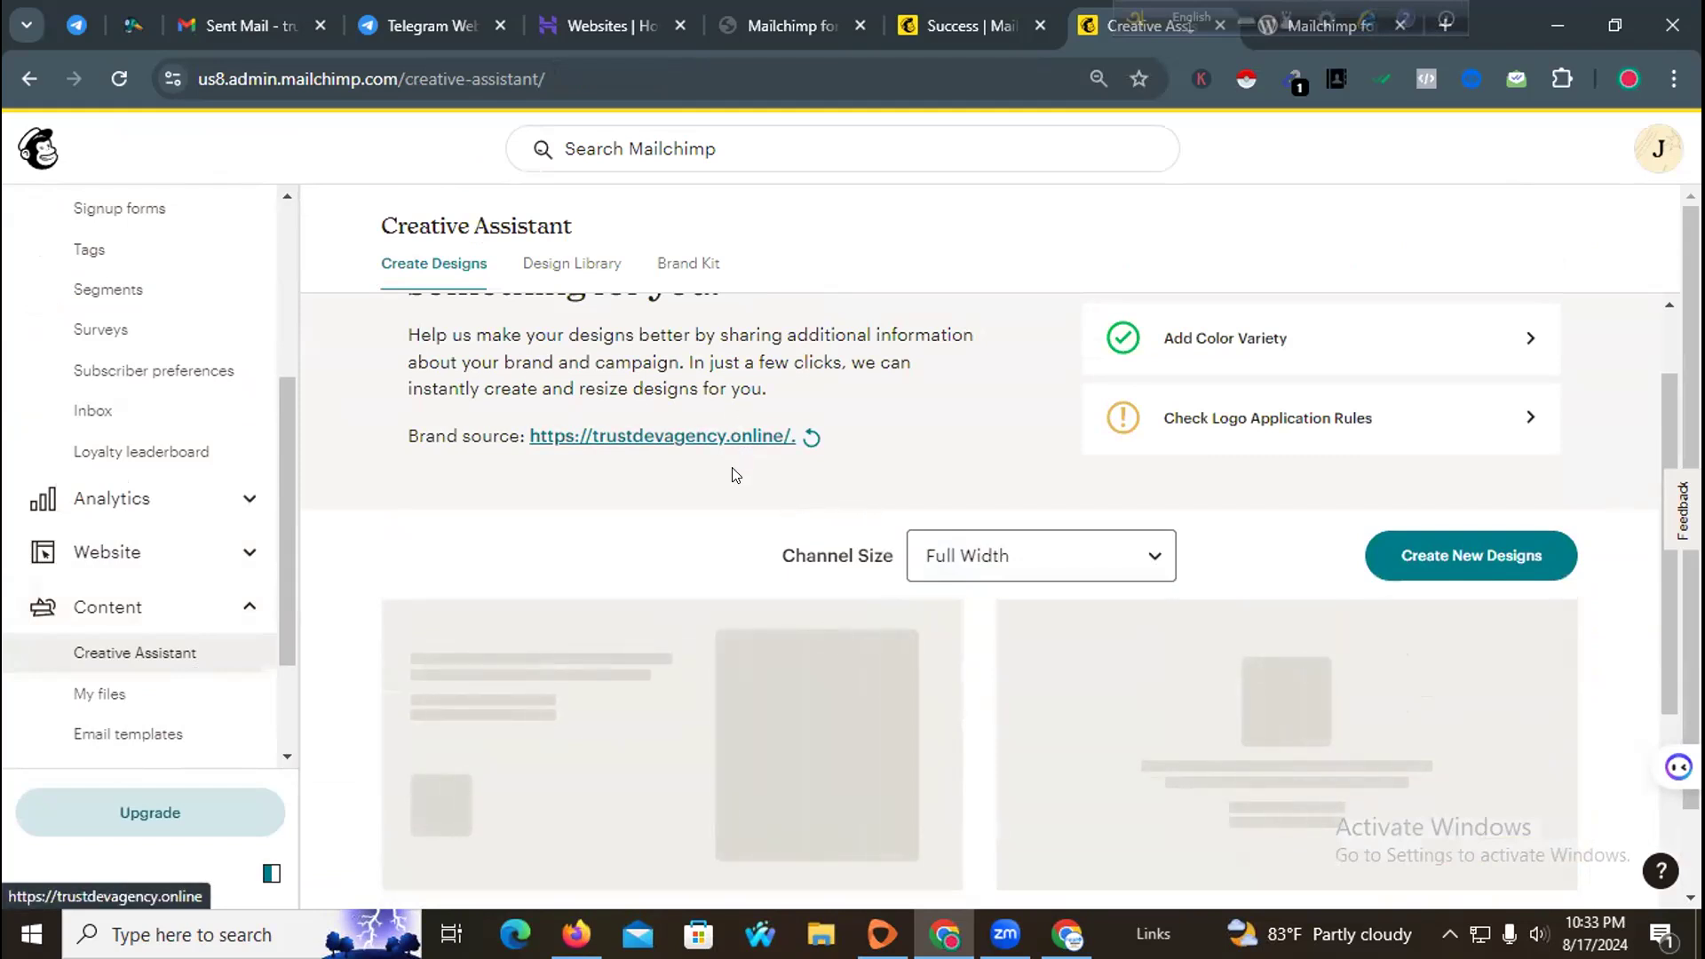
pyautogui.scroll(-3, 771, 431)
pyautogui.scroll(1, 1230, 469)
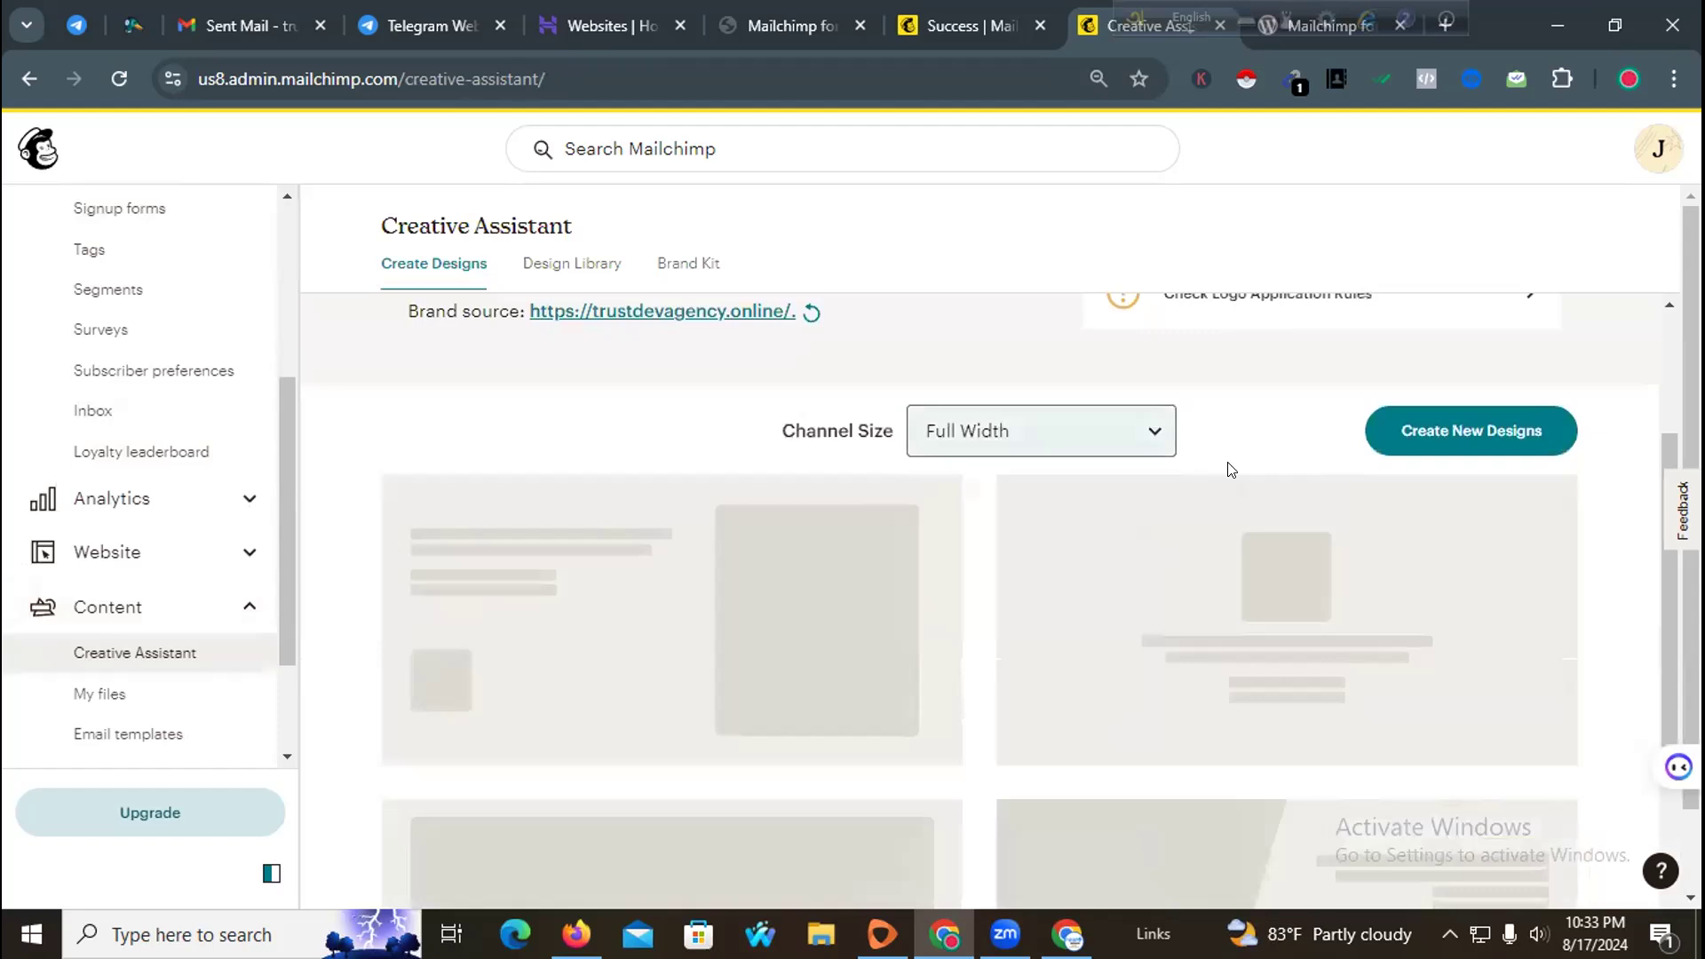
# Step: Open a new browser tab and go to canva.com
pyautogui.click(1131, 7)
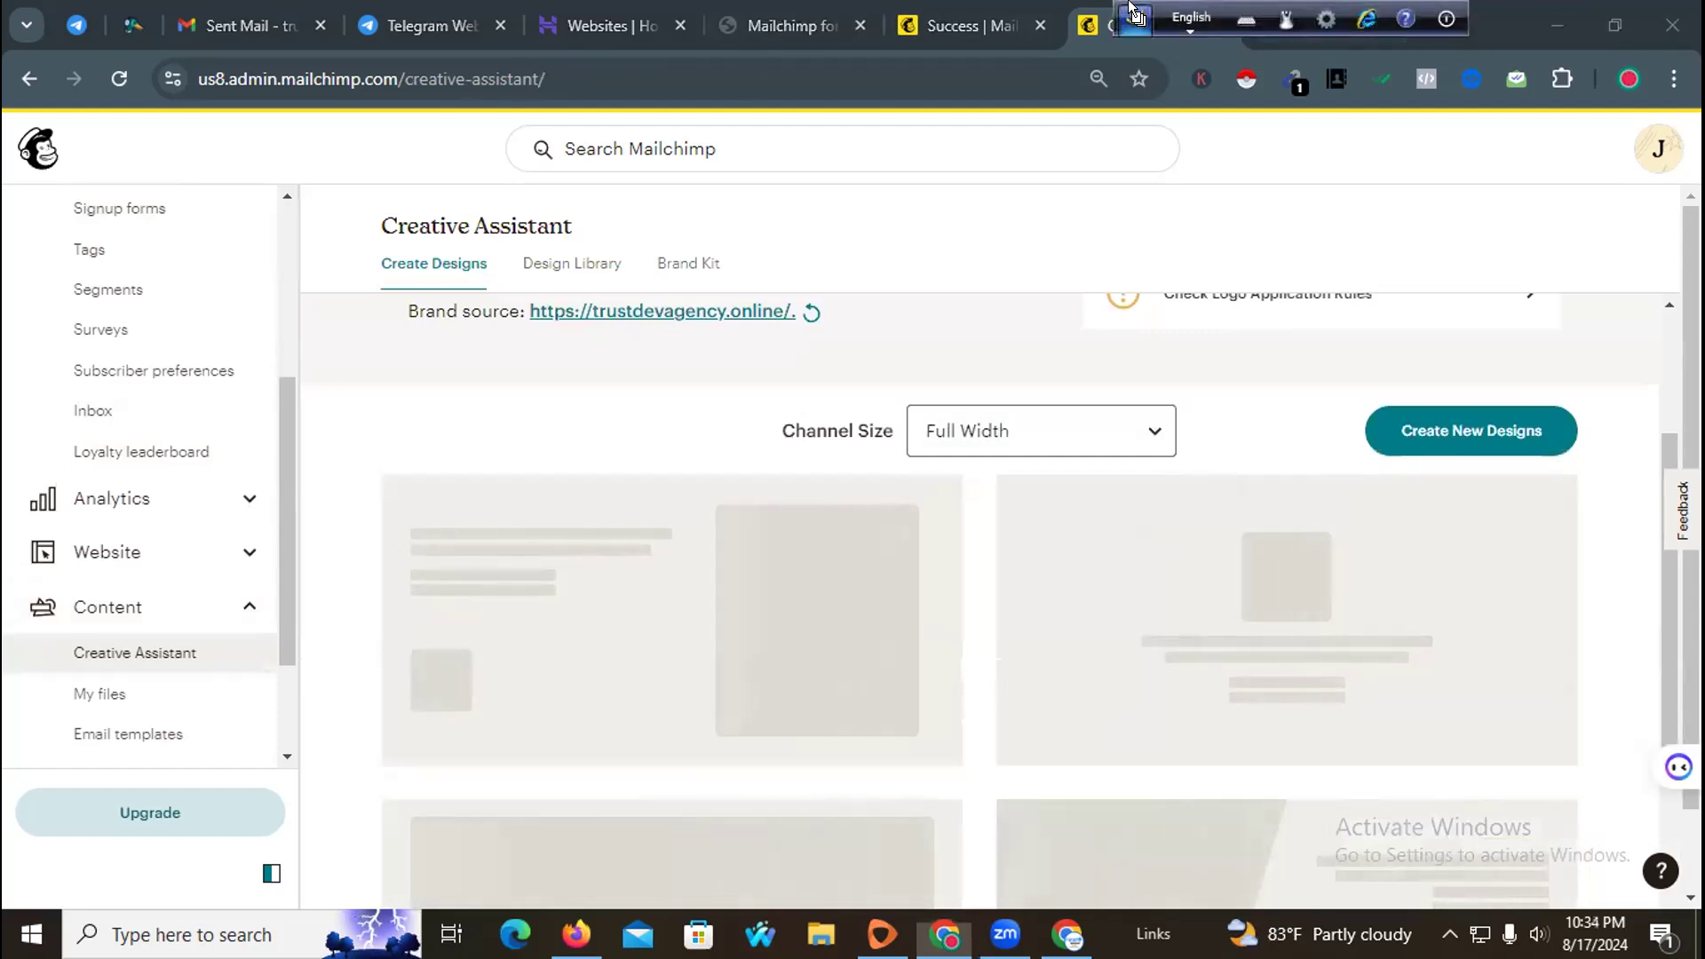
pyautogui.click(1441, 25)
pyautogui.click(954, 69)
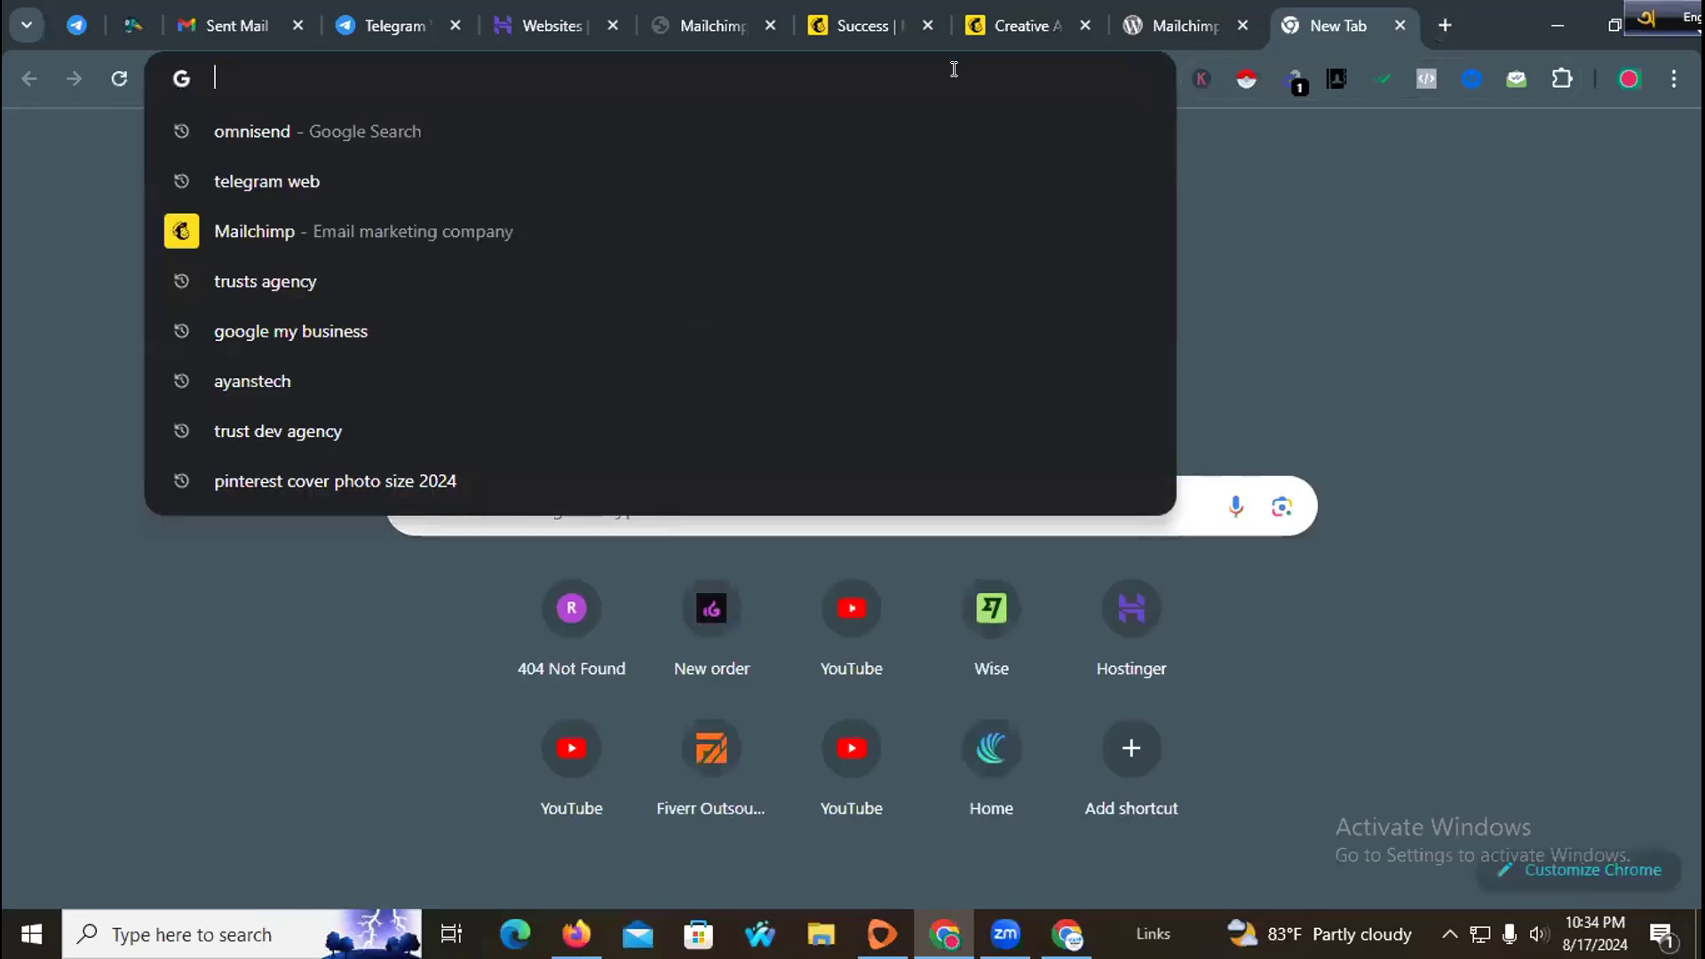
pyautogui.write('canva')
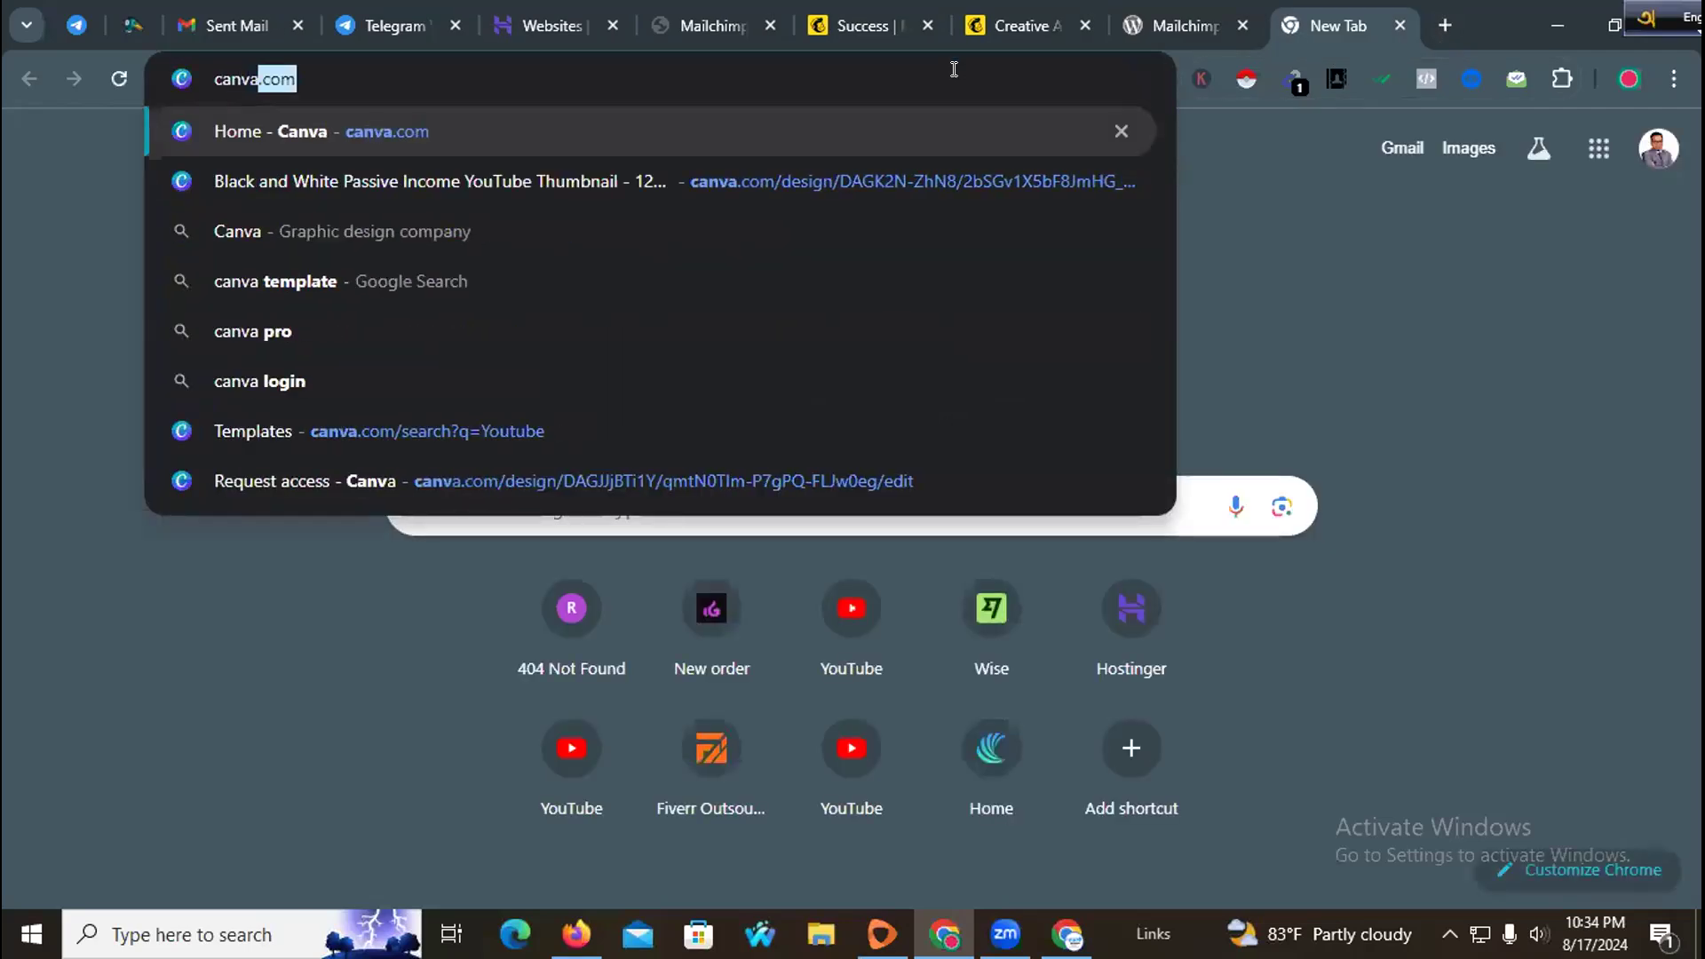
pyautogui.press('Return')
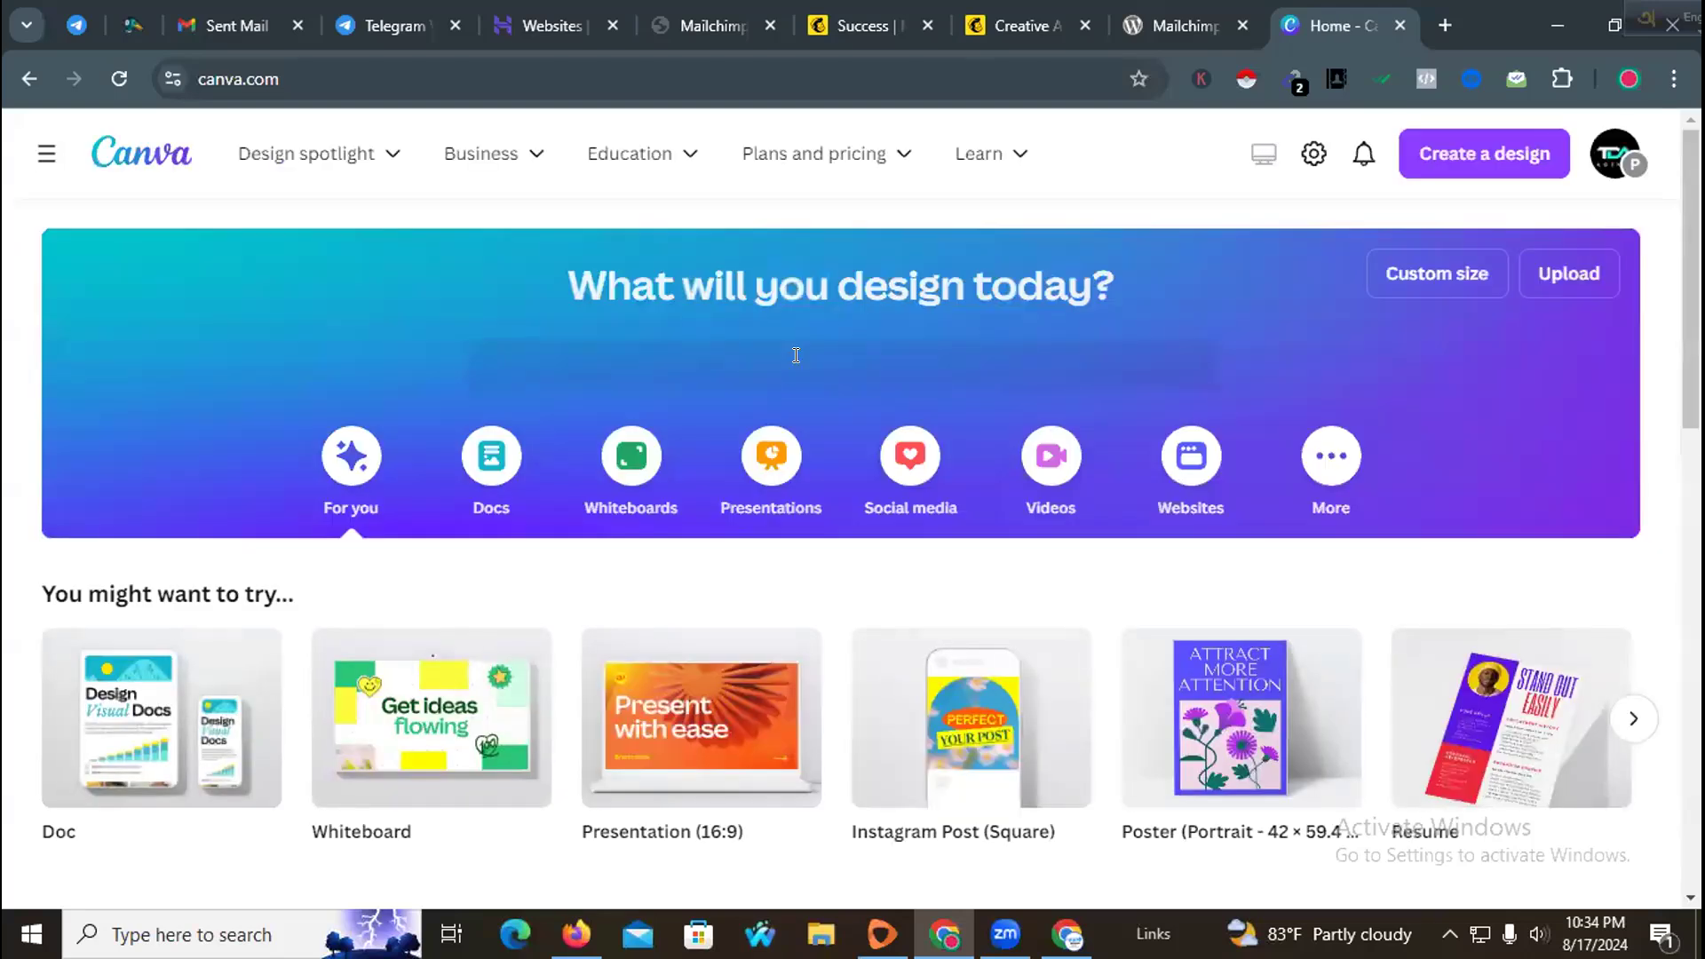
# Step: Search Canva for Digital marketing email template
pyautogui.scroll(-3, 796, 356)
pyautogui.scroll(3, 827, 371)
pyautogui.scroll(-4, 839, 412)
pyautogui.scroll(4, 819, 369)
pyautogui.click(818, 367)
pyautogui.write('Digital marketing email tem')
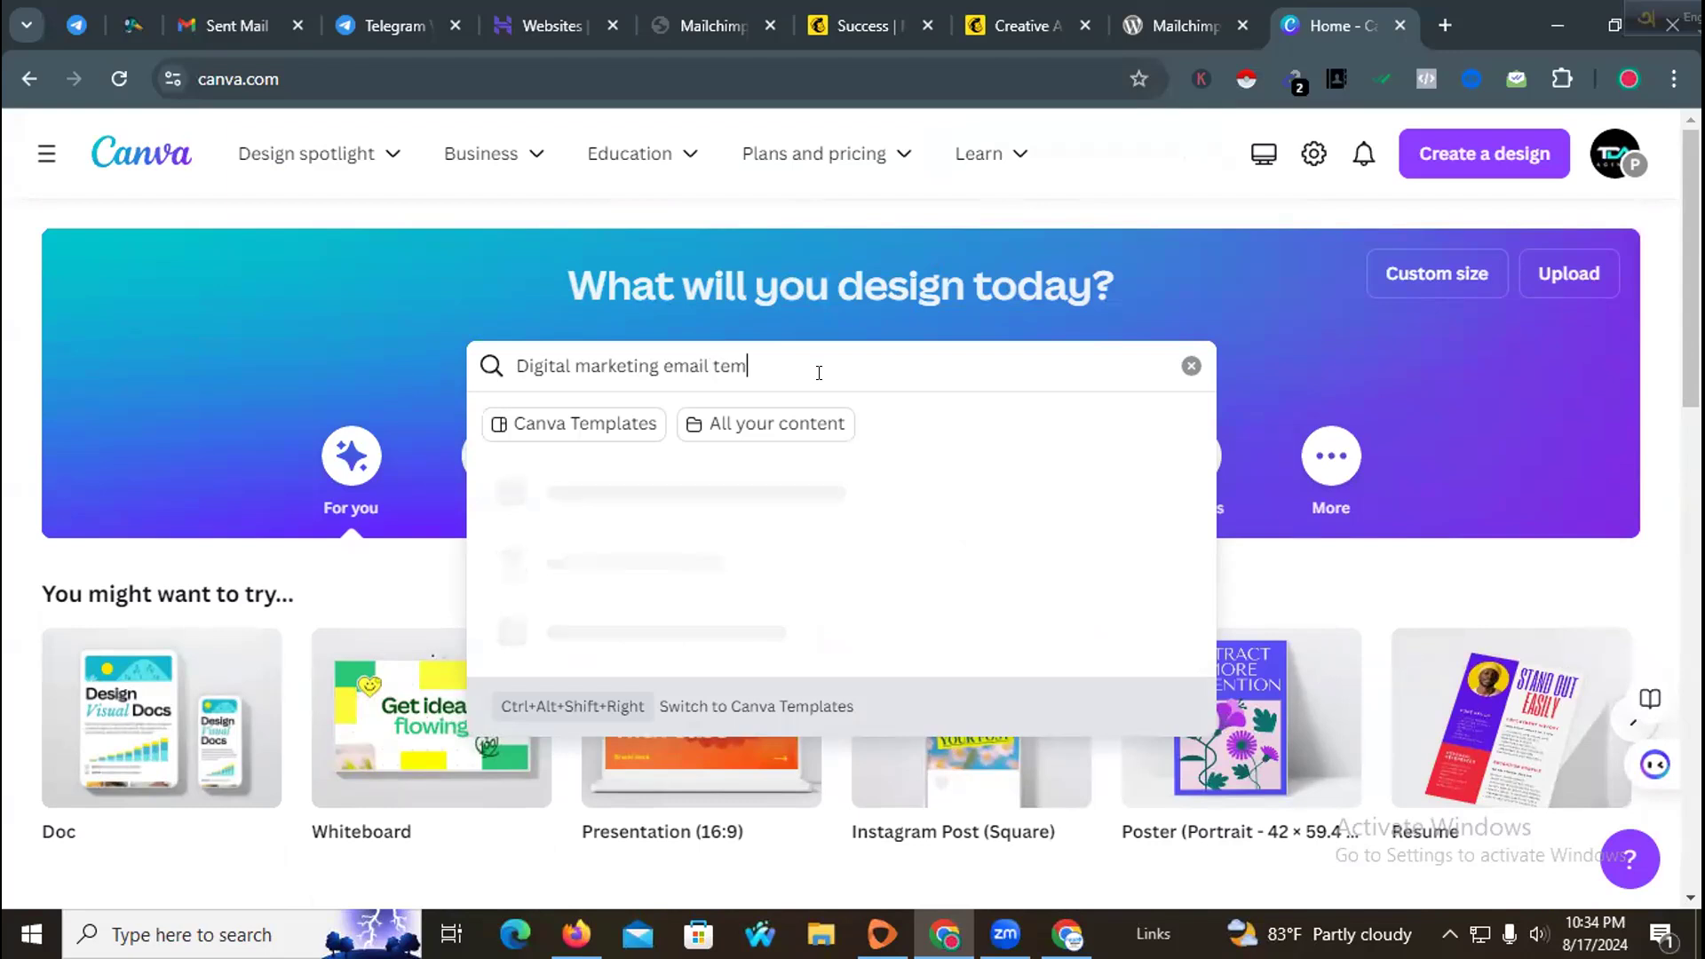
pyautogui.write('plate')
pyautogui.press('Return')
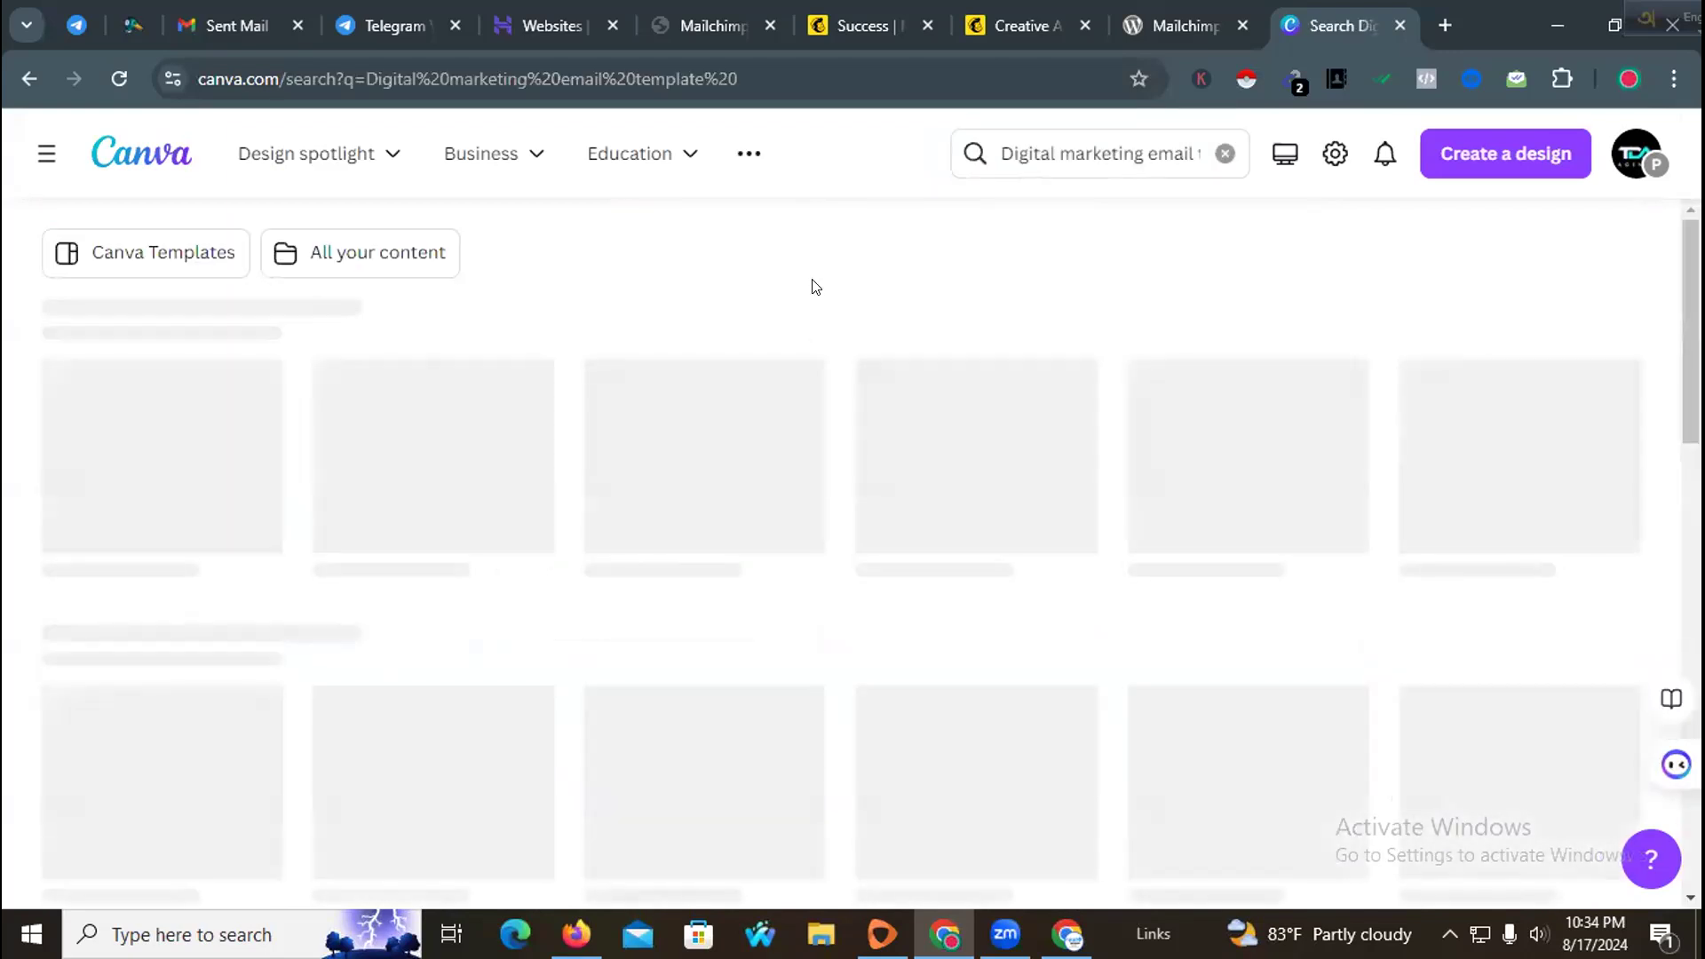
# Step: Open the Yellow Navy Modern Digital Marketing Instagram Post template for customizing
pyautogui.scroll(-7, 798, 300)
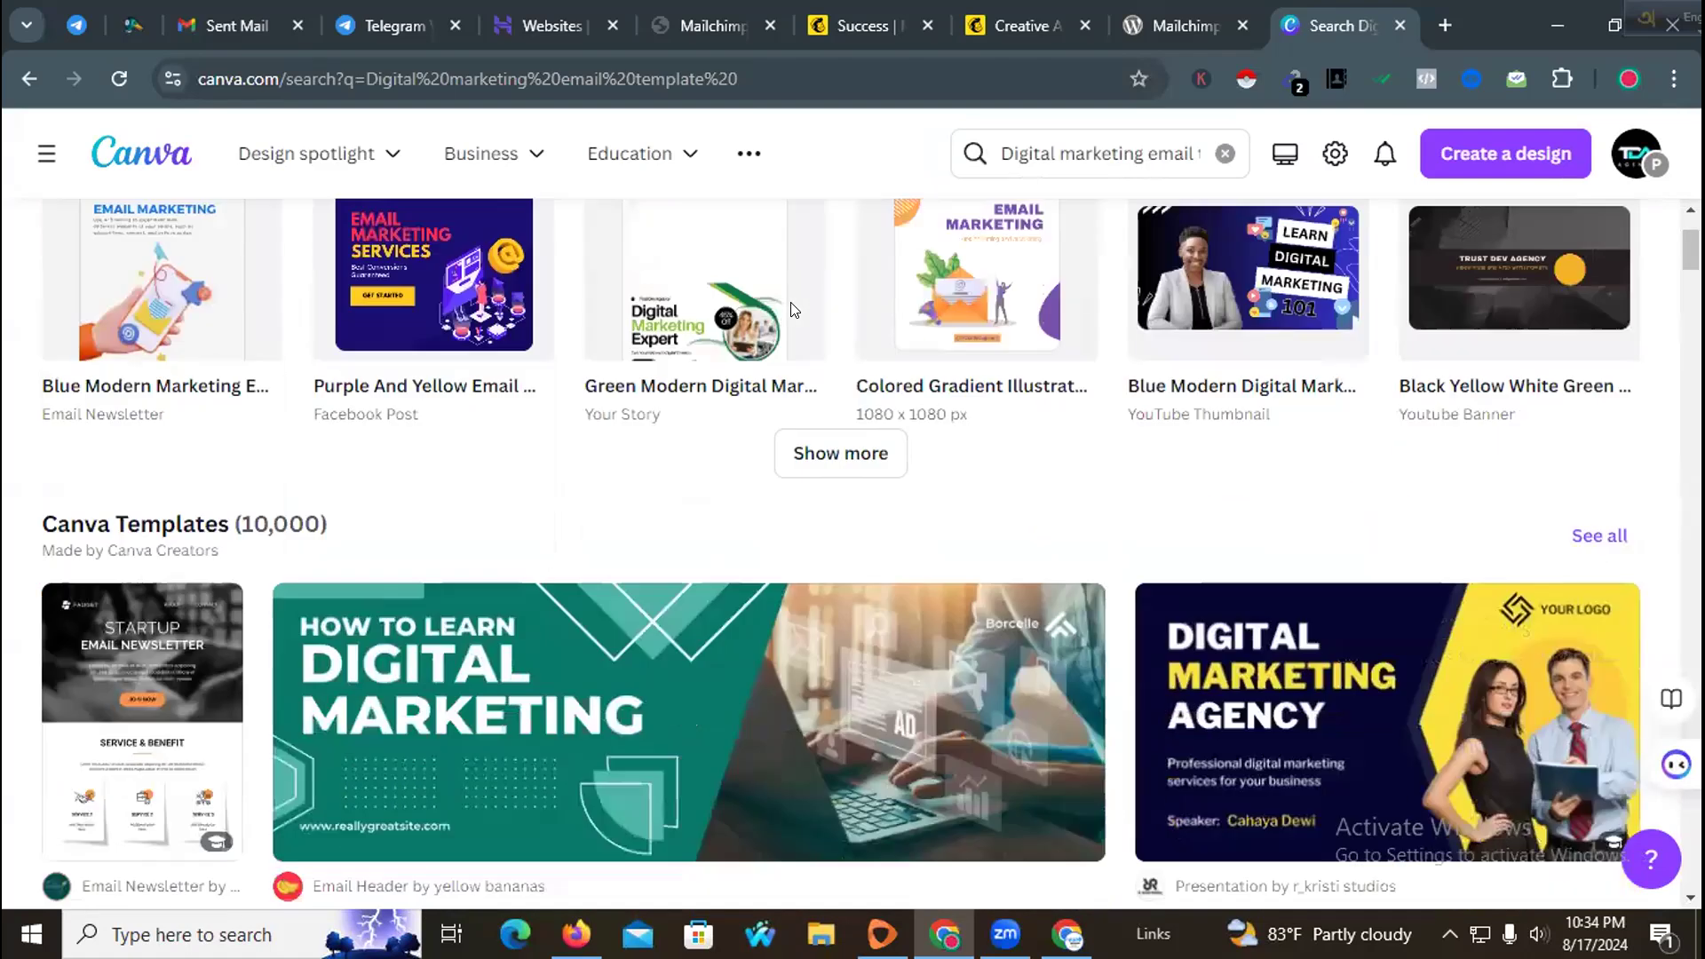
pyautogui.scroll(-10, 793, 313)
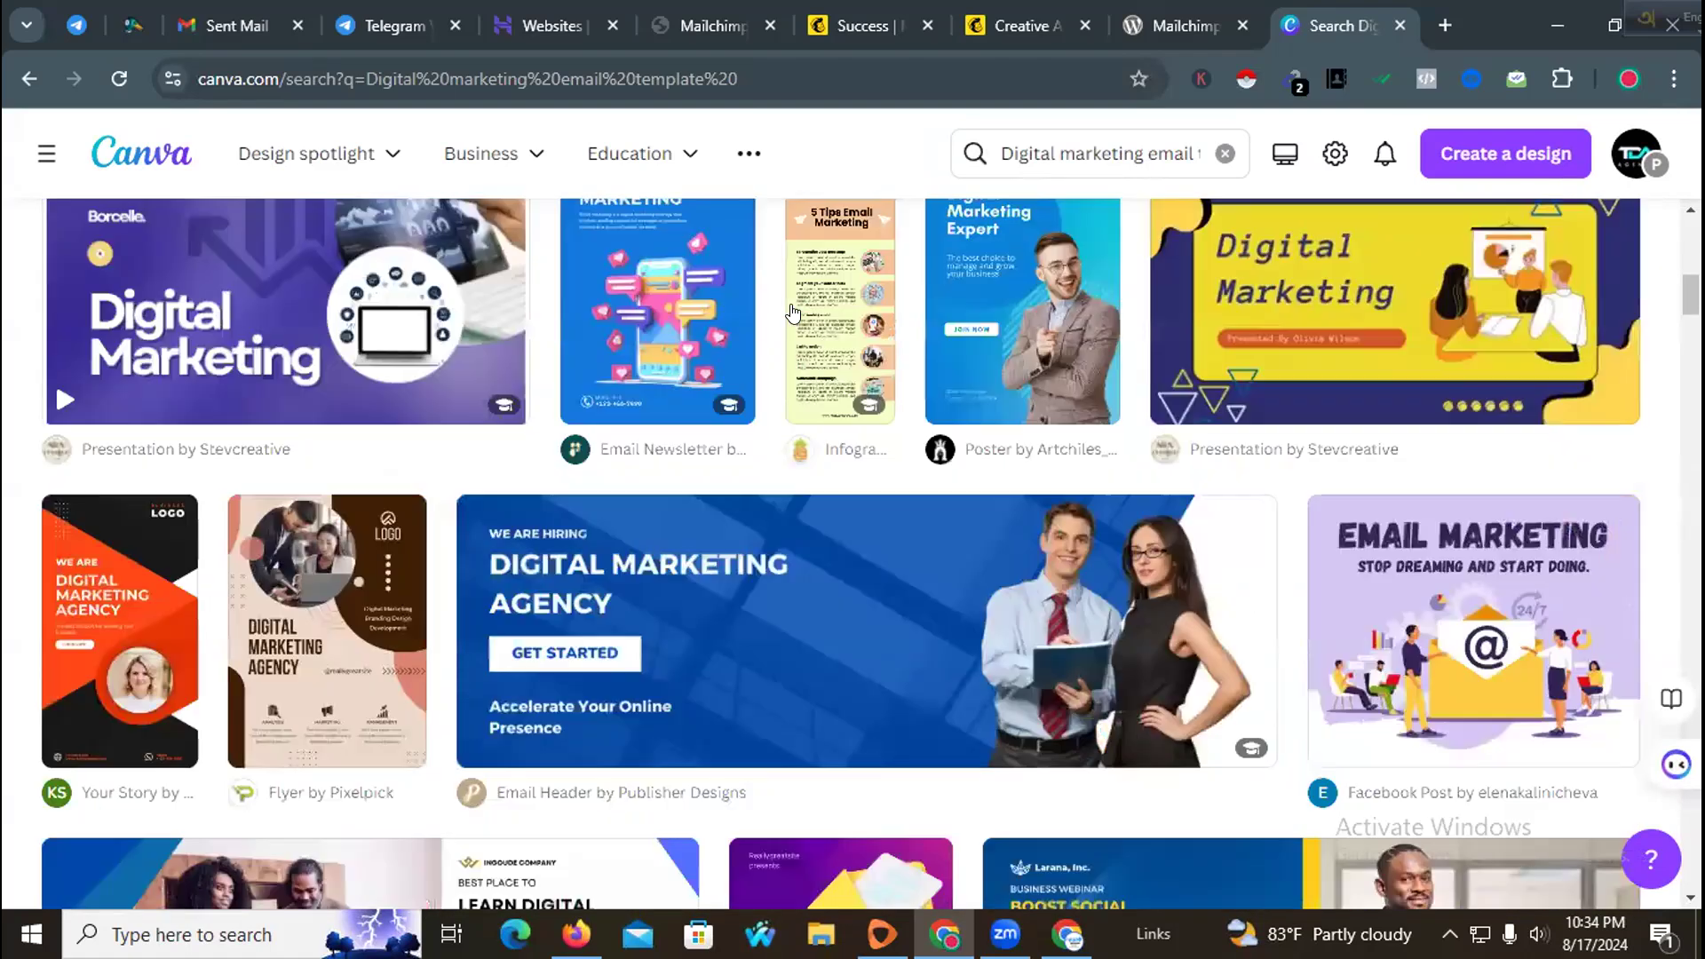
pyautogui.scroll(-10, 792, 313)
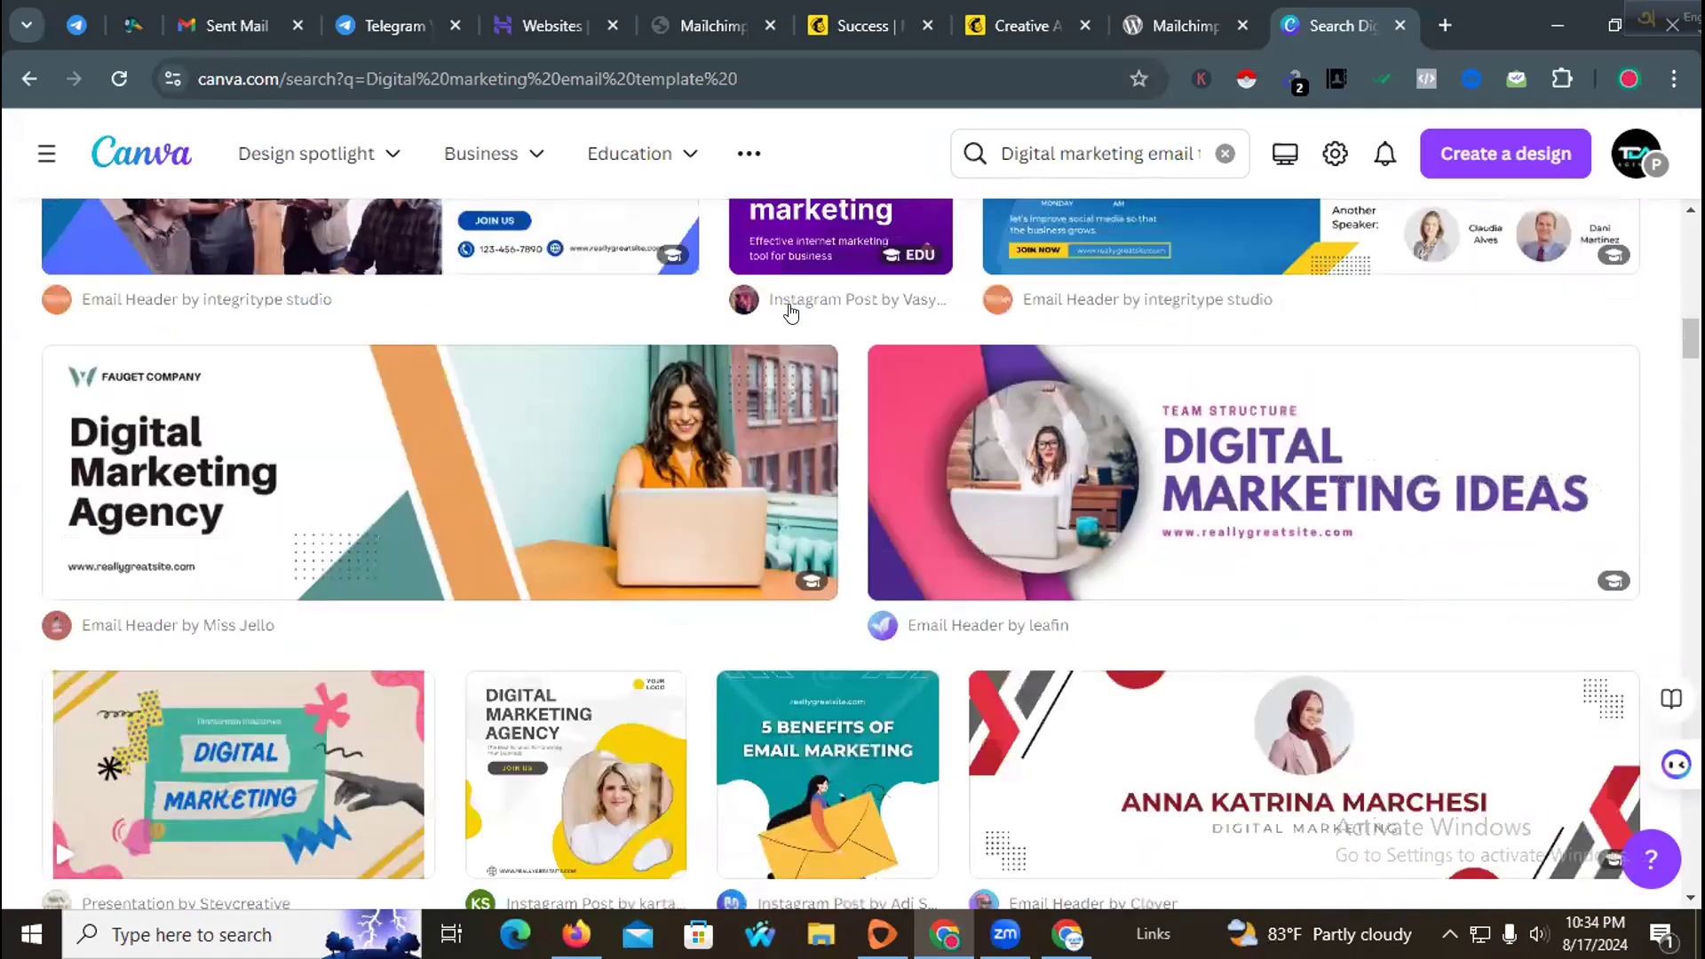
pyautogui.scroll(-11, 789, 313)
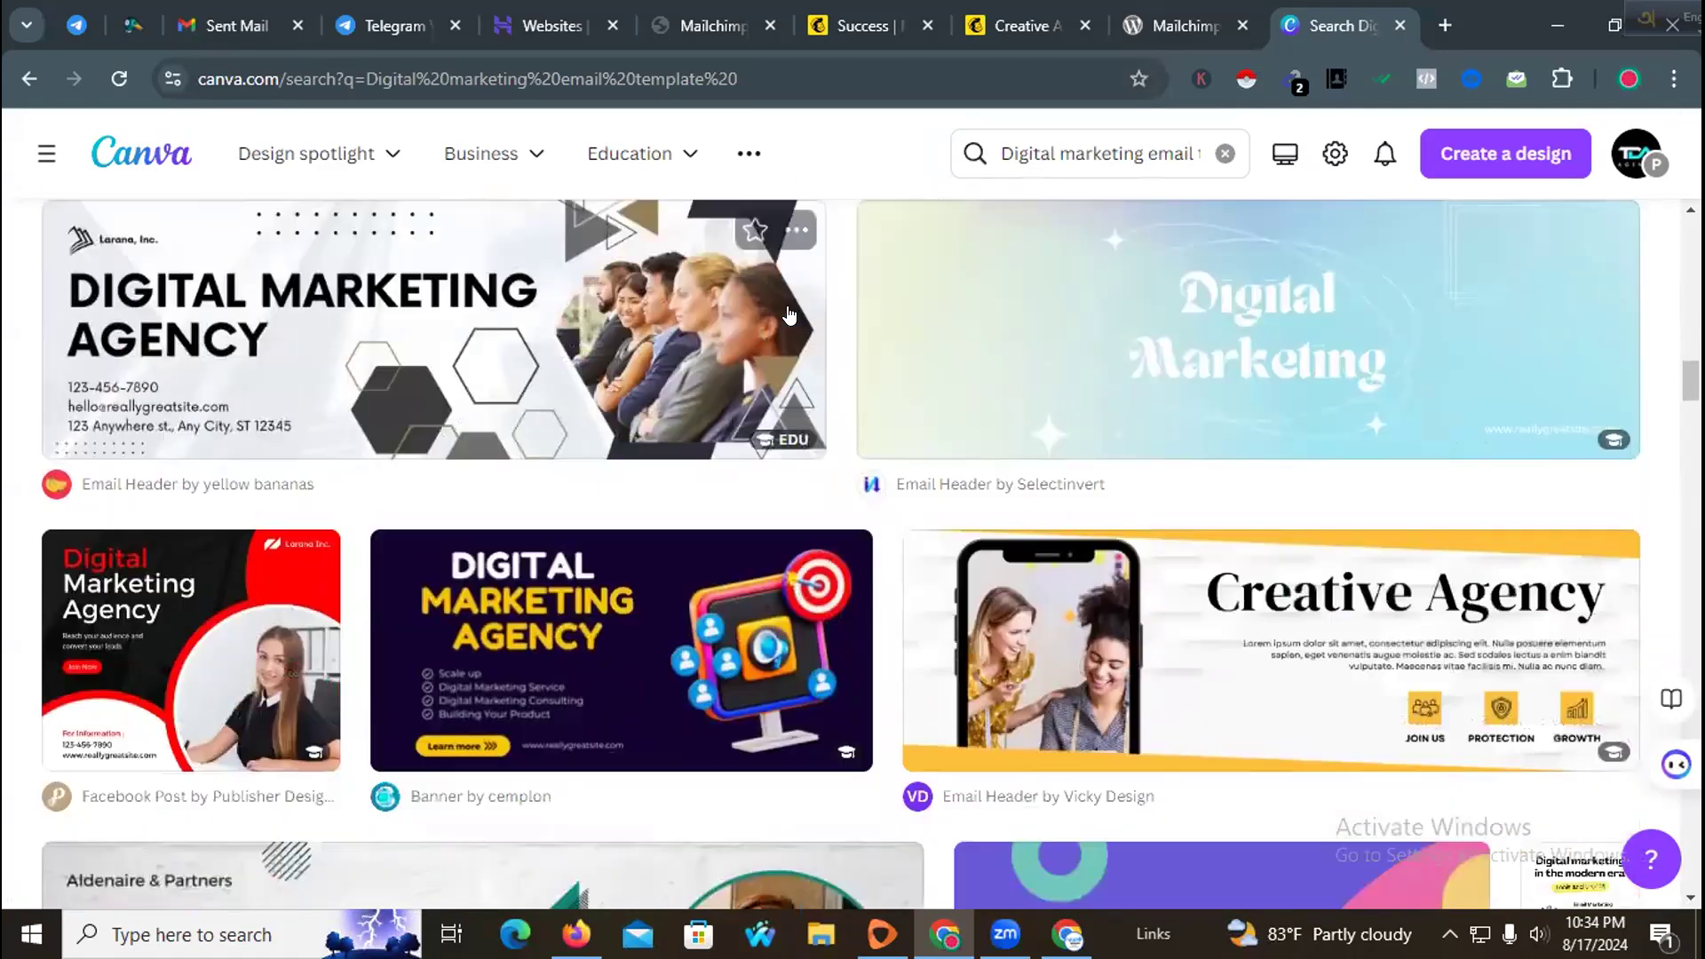
pyautogui.scroll(-9, 789, 313)
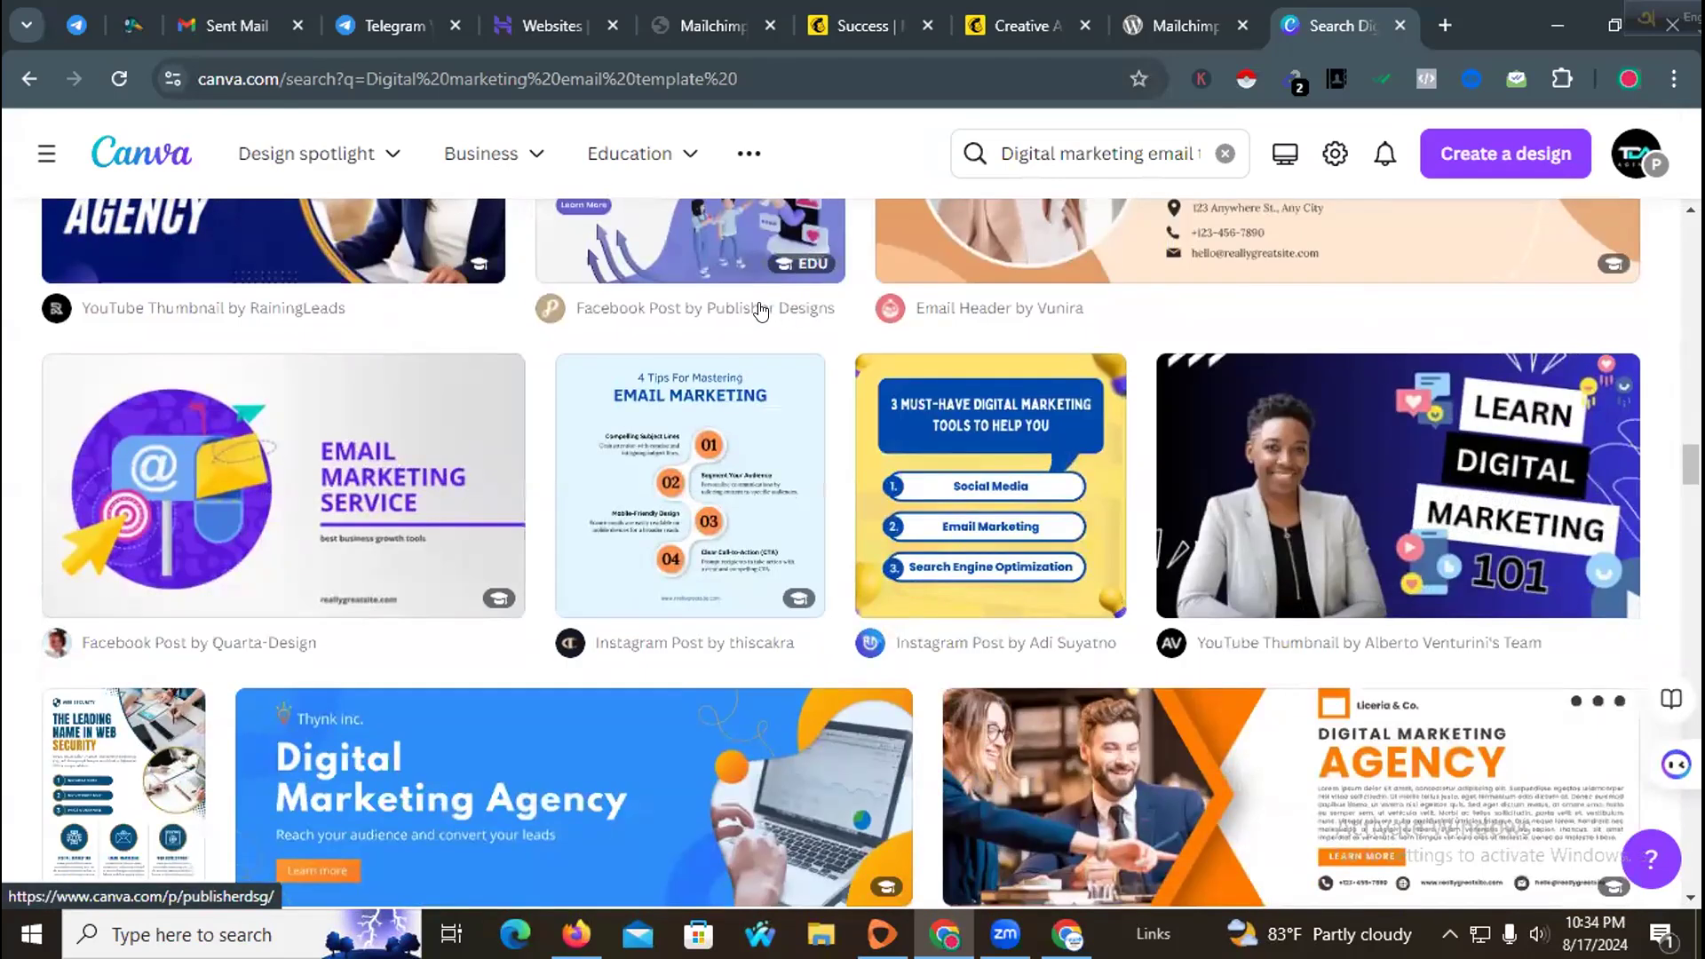
pyautogui.click(935, 413)
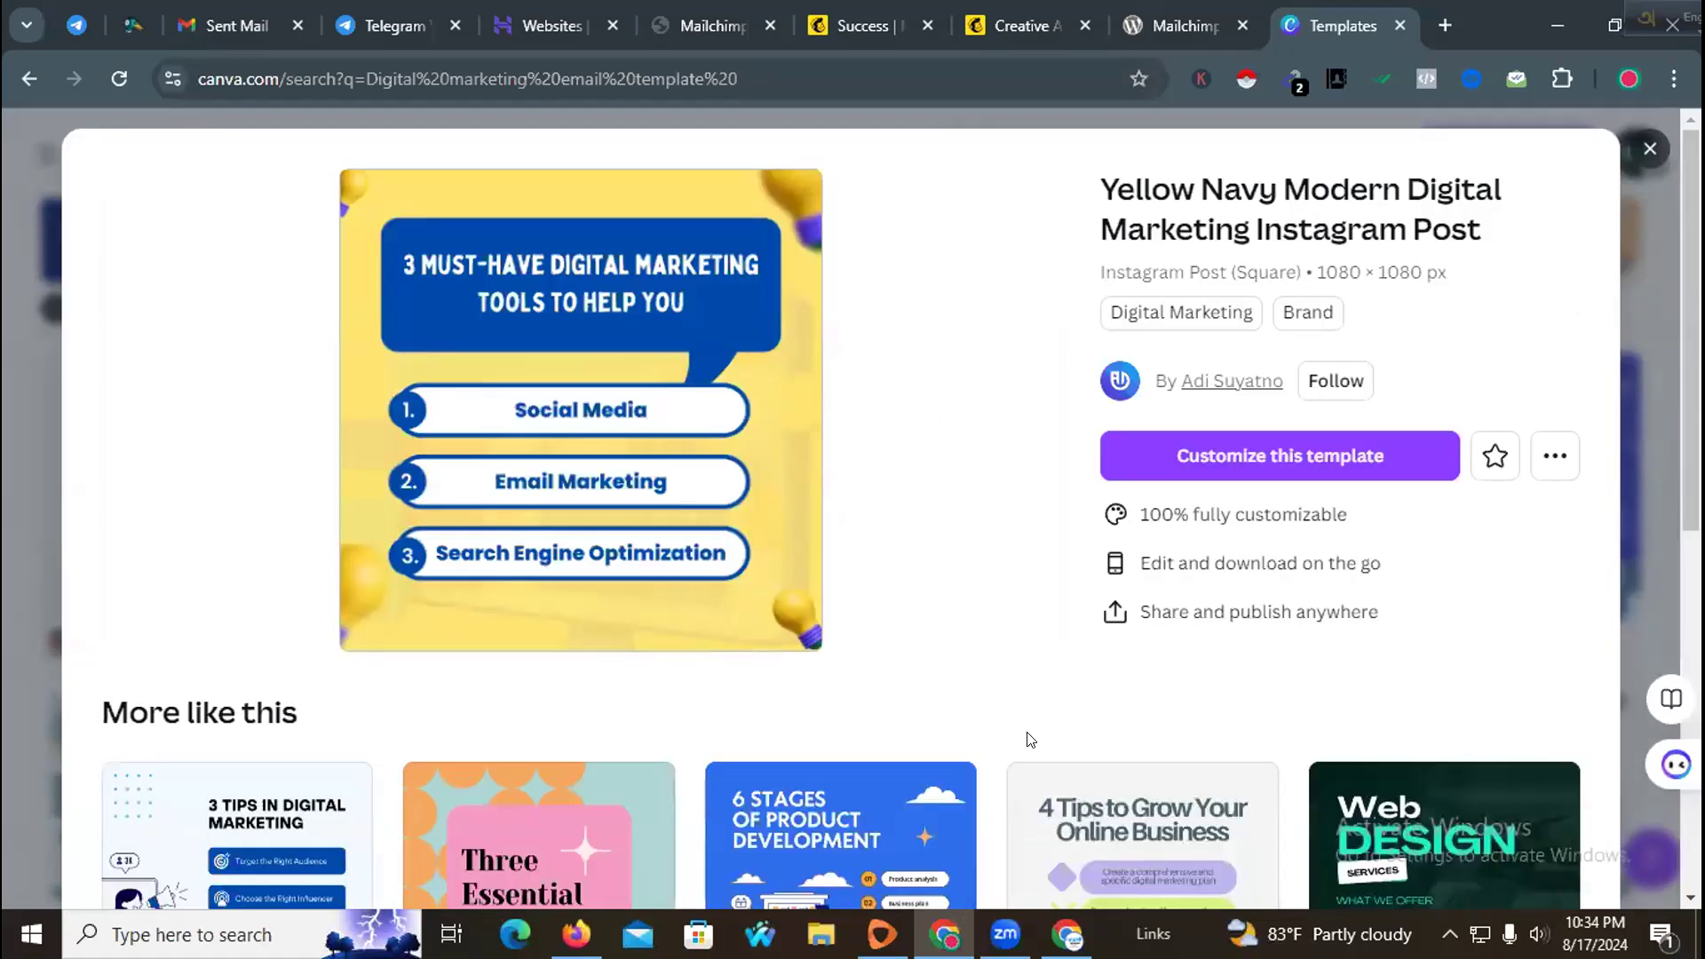
pyautogui.click(727, 418)
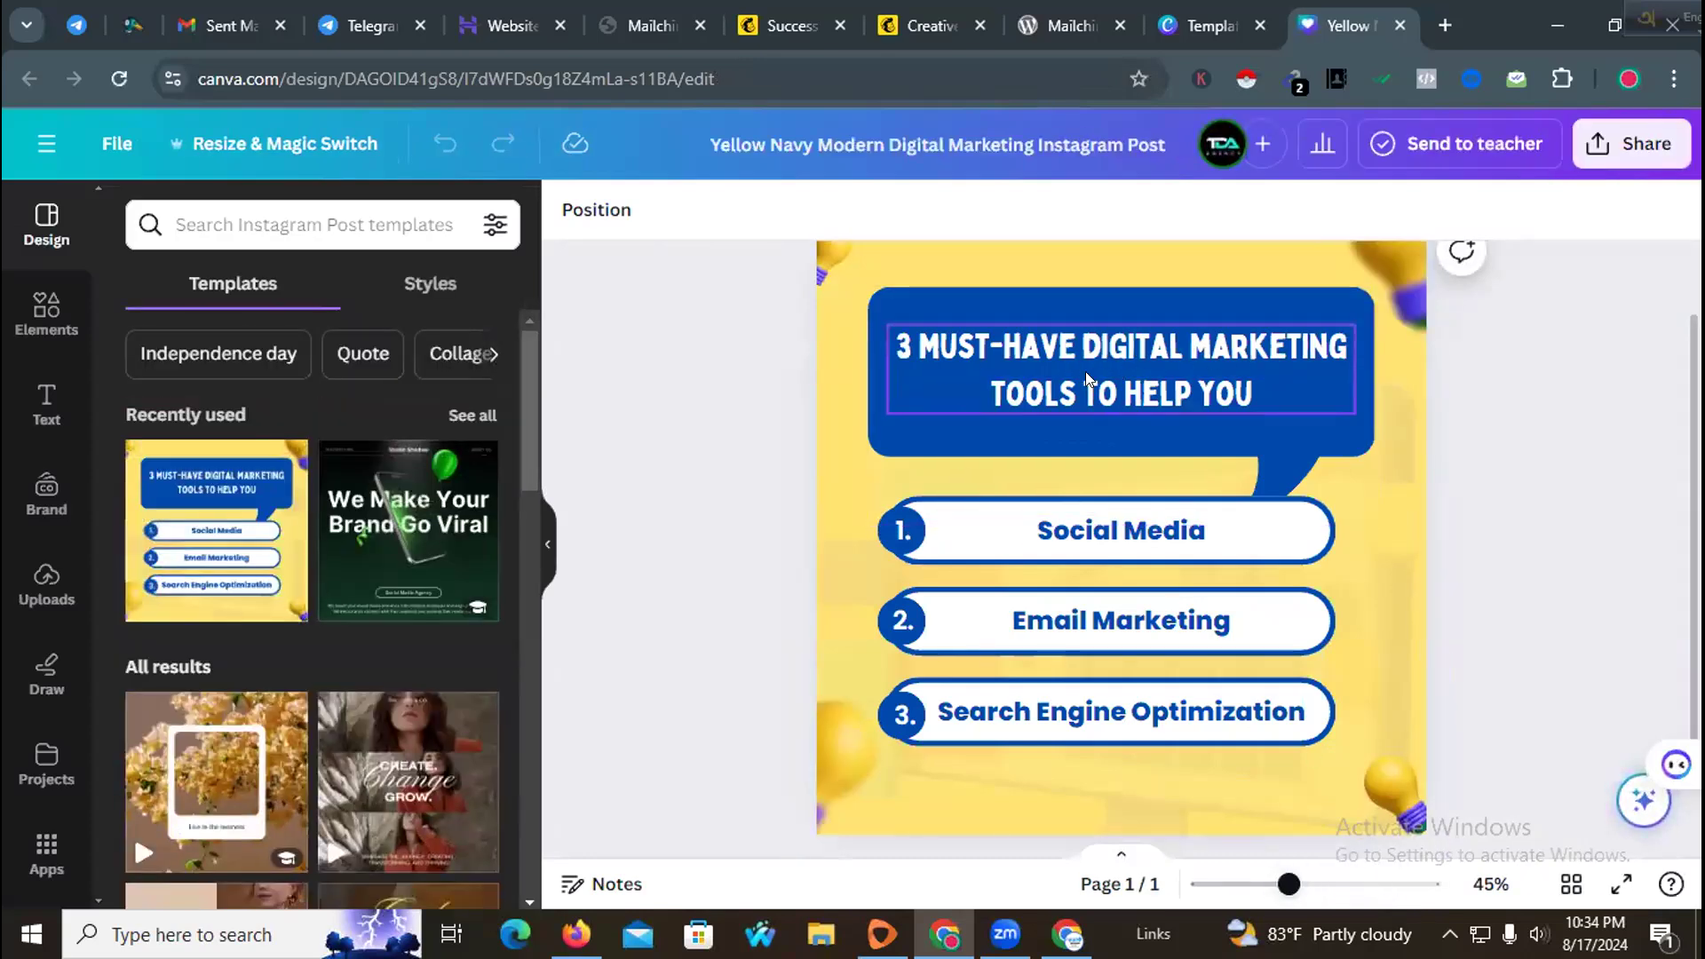
# Step: Replace the template's headline with HIRE AN EXPERT AGENCY
pyautogui.click(1043, 384)
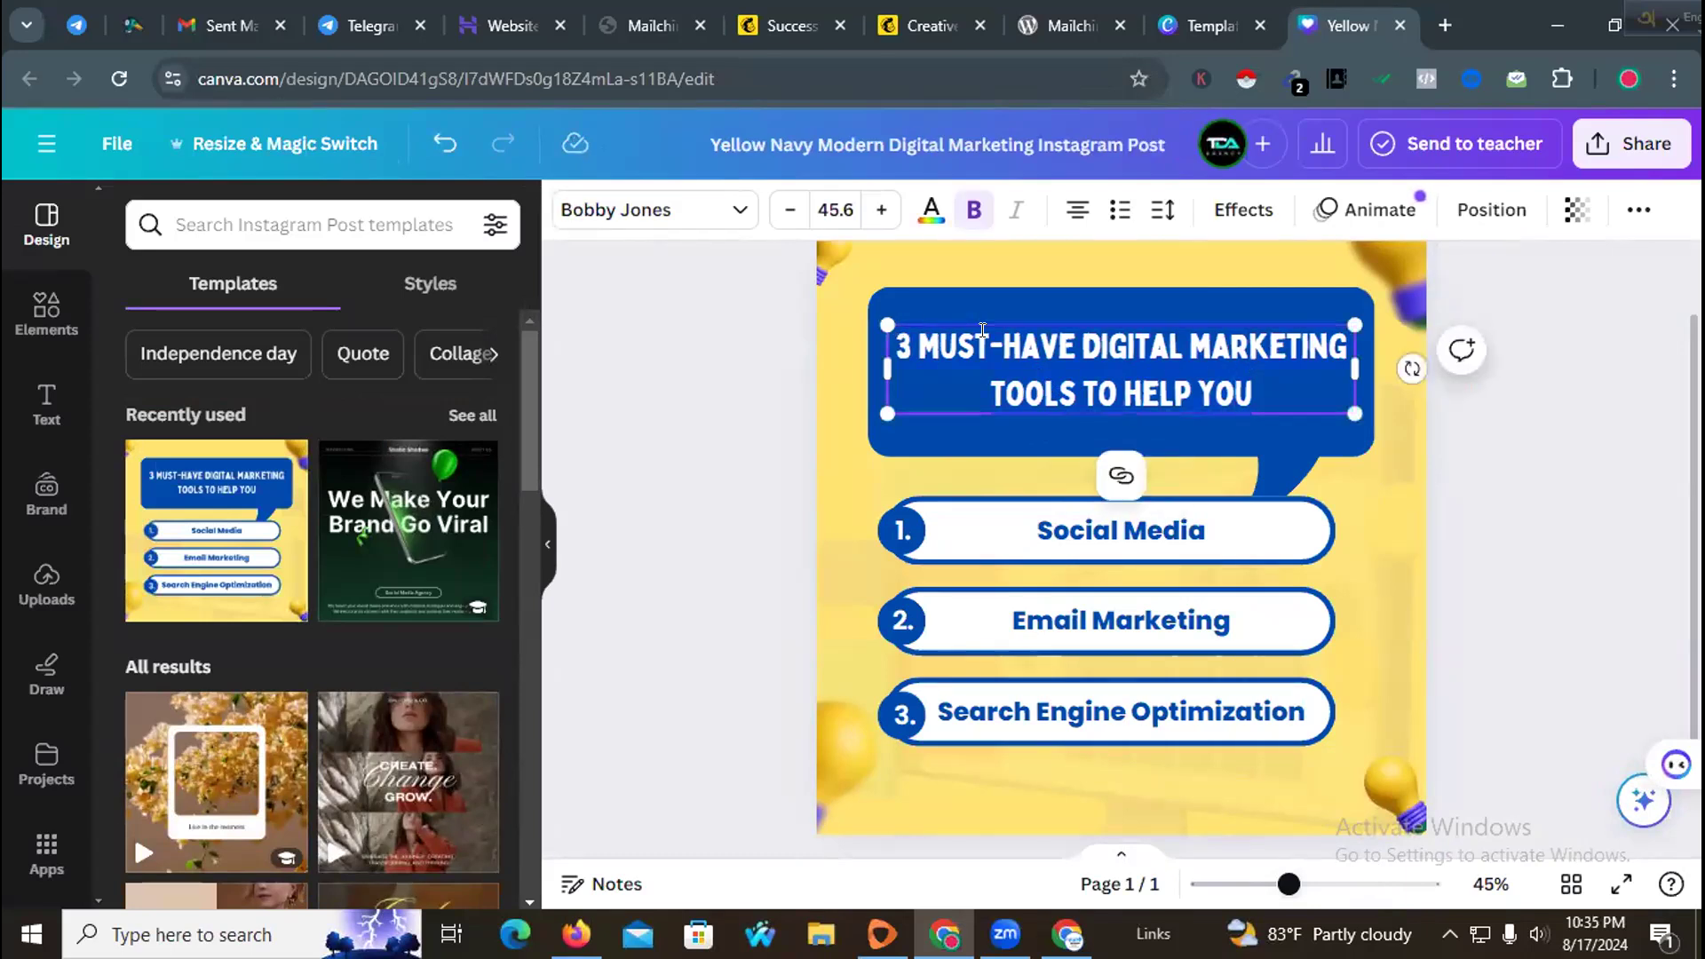
pyautogui.write('HIRE AN')
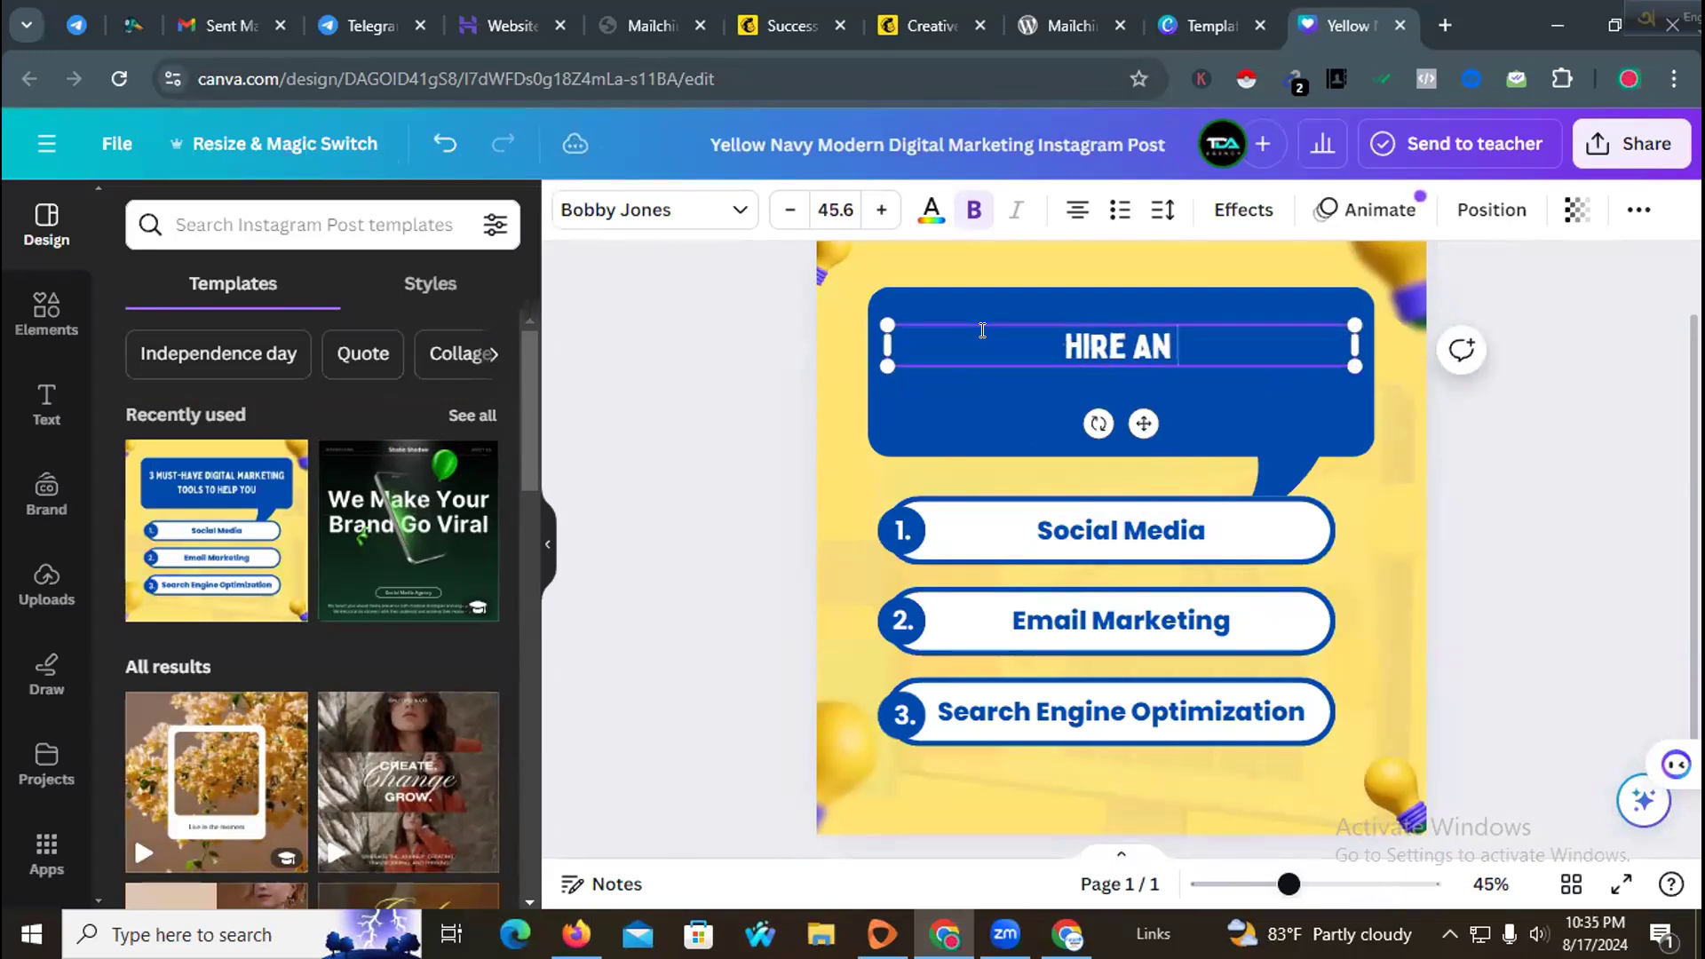
pyautogui.write(' EXPERT ')
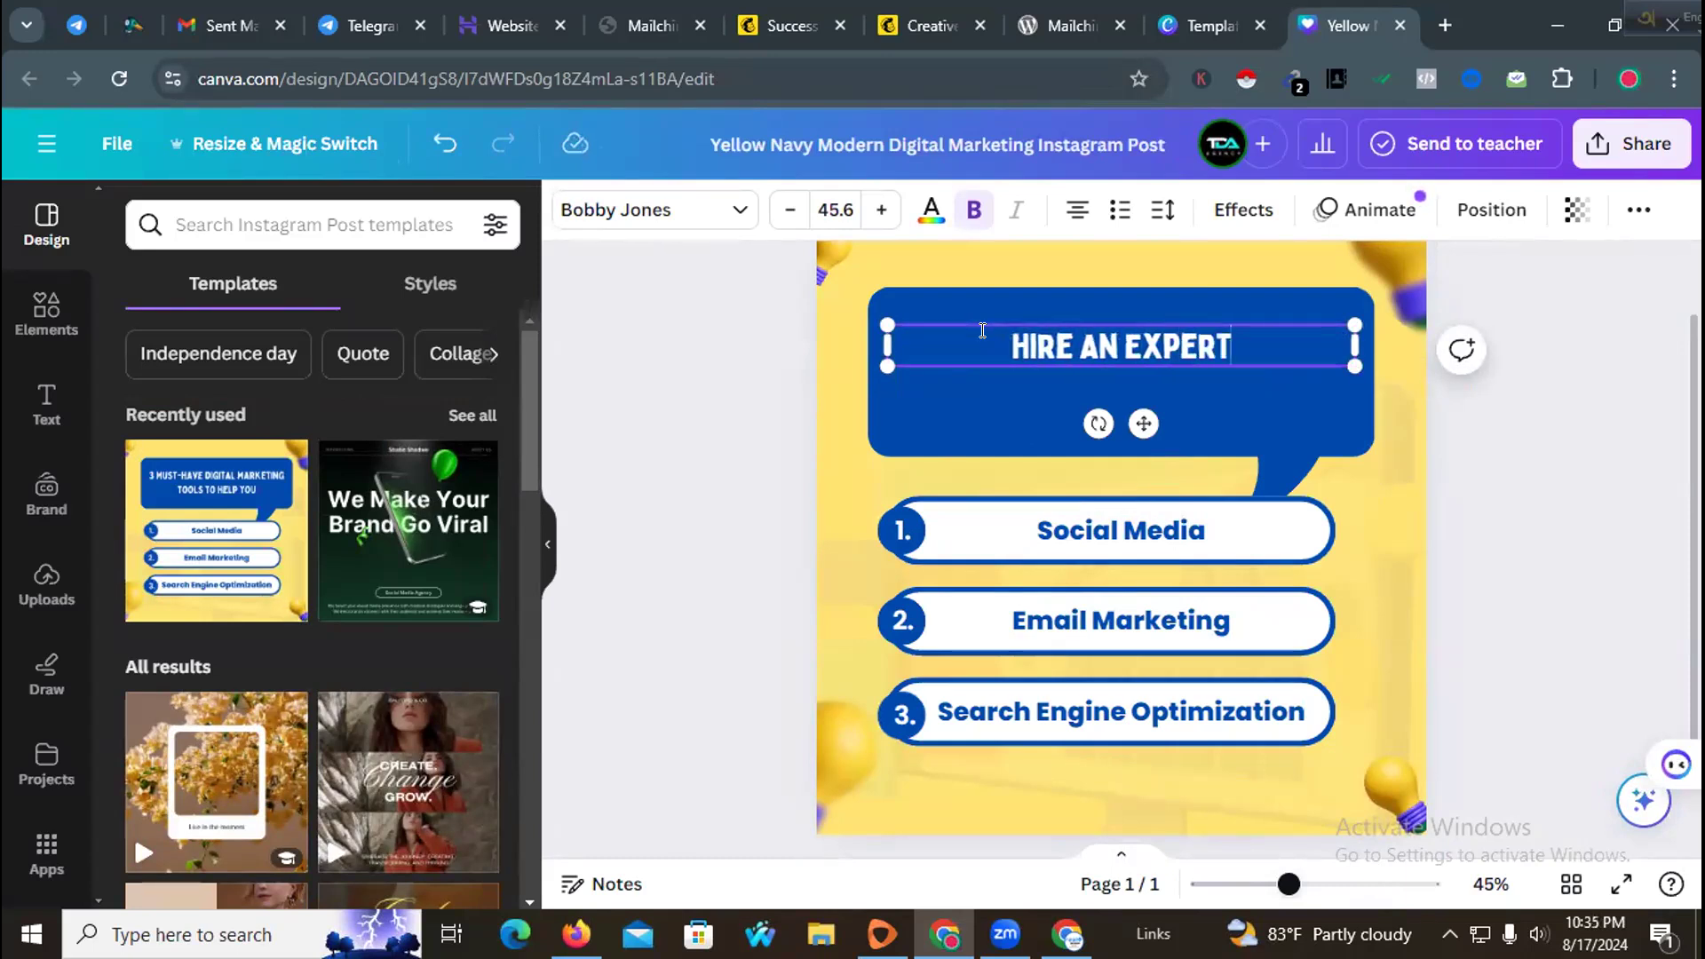
pyautogui.write('AGENCY')
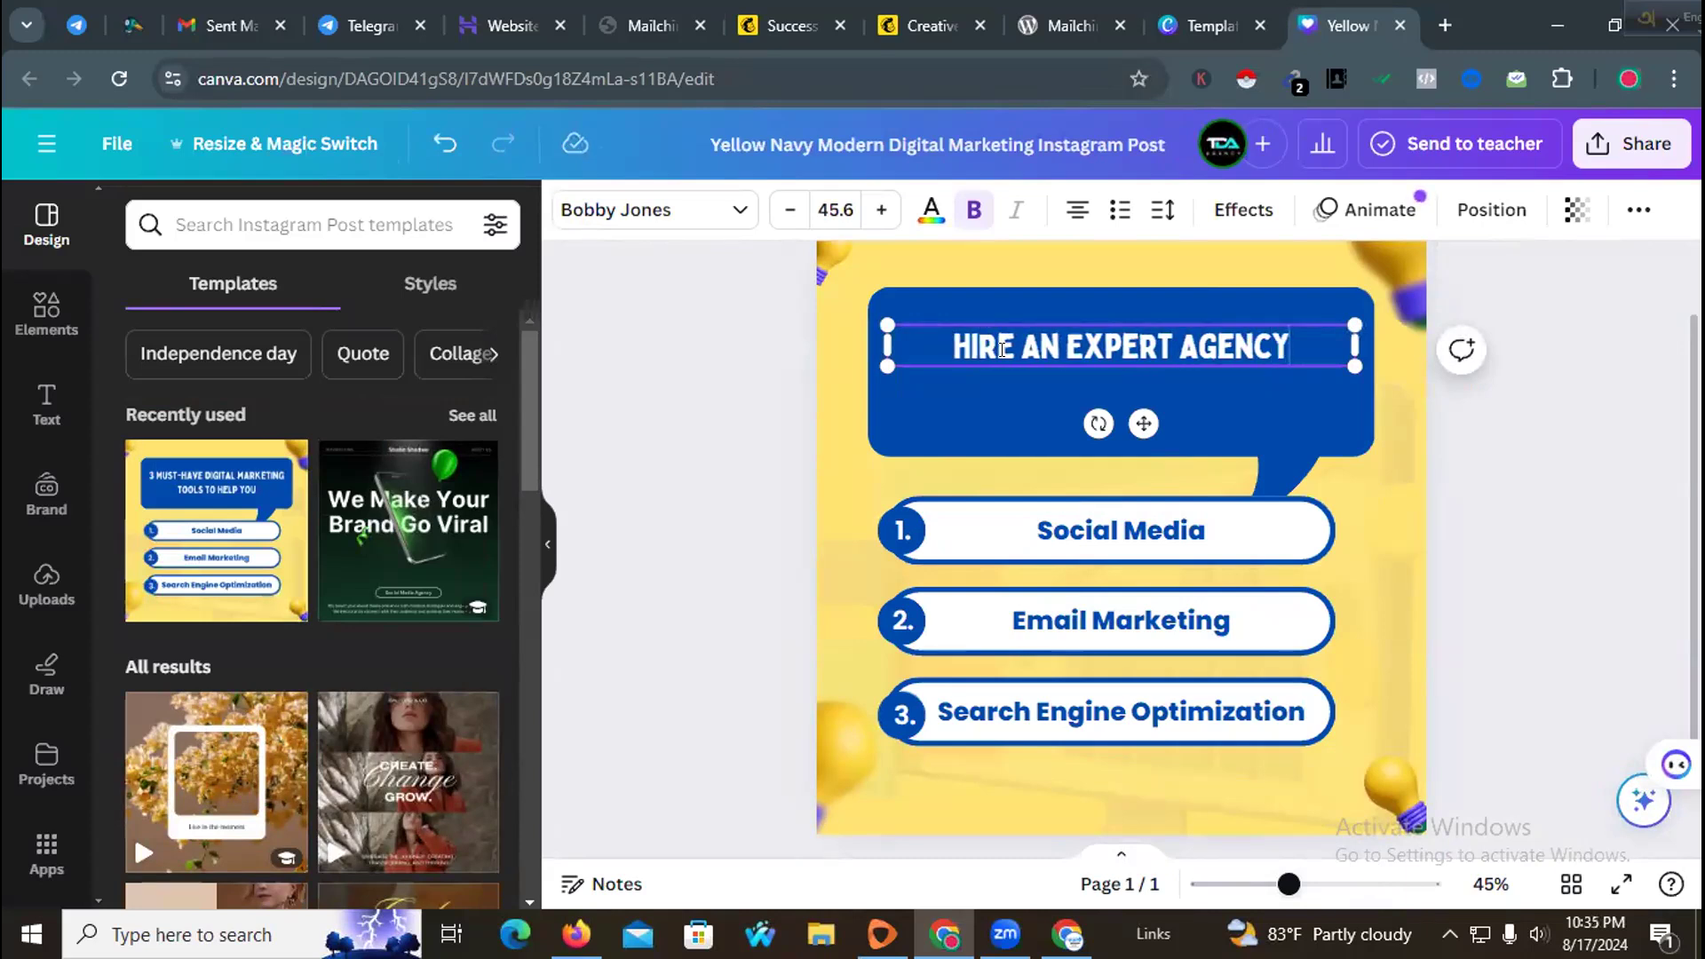
# Step: Move the headline lower inside the blue speech bubble and open the text options
pyautogui.click(1001, 430)
pyautogui.moveTo(1052, 342); pyautogui.dragTo(1052, 384)
pyautogui.click(953, 310)
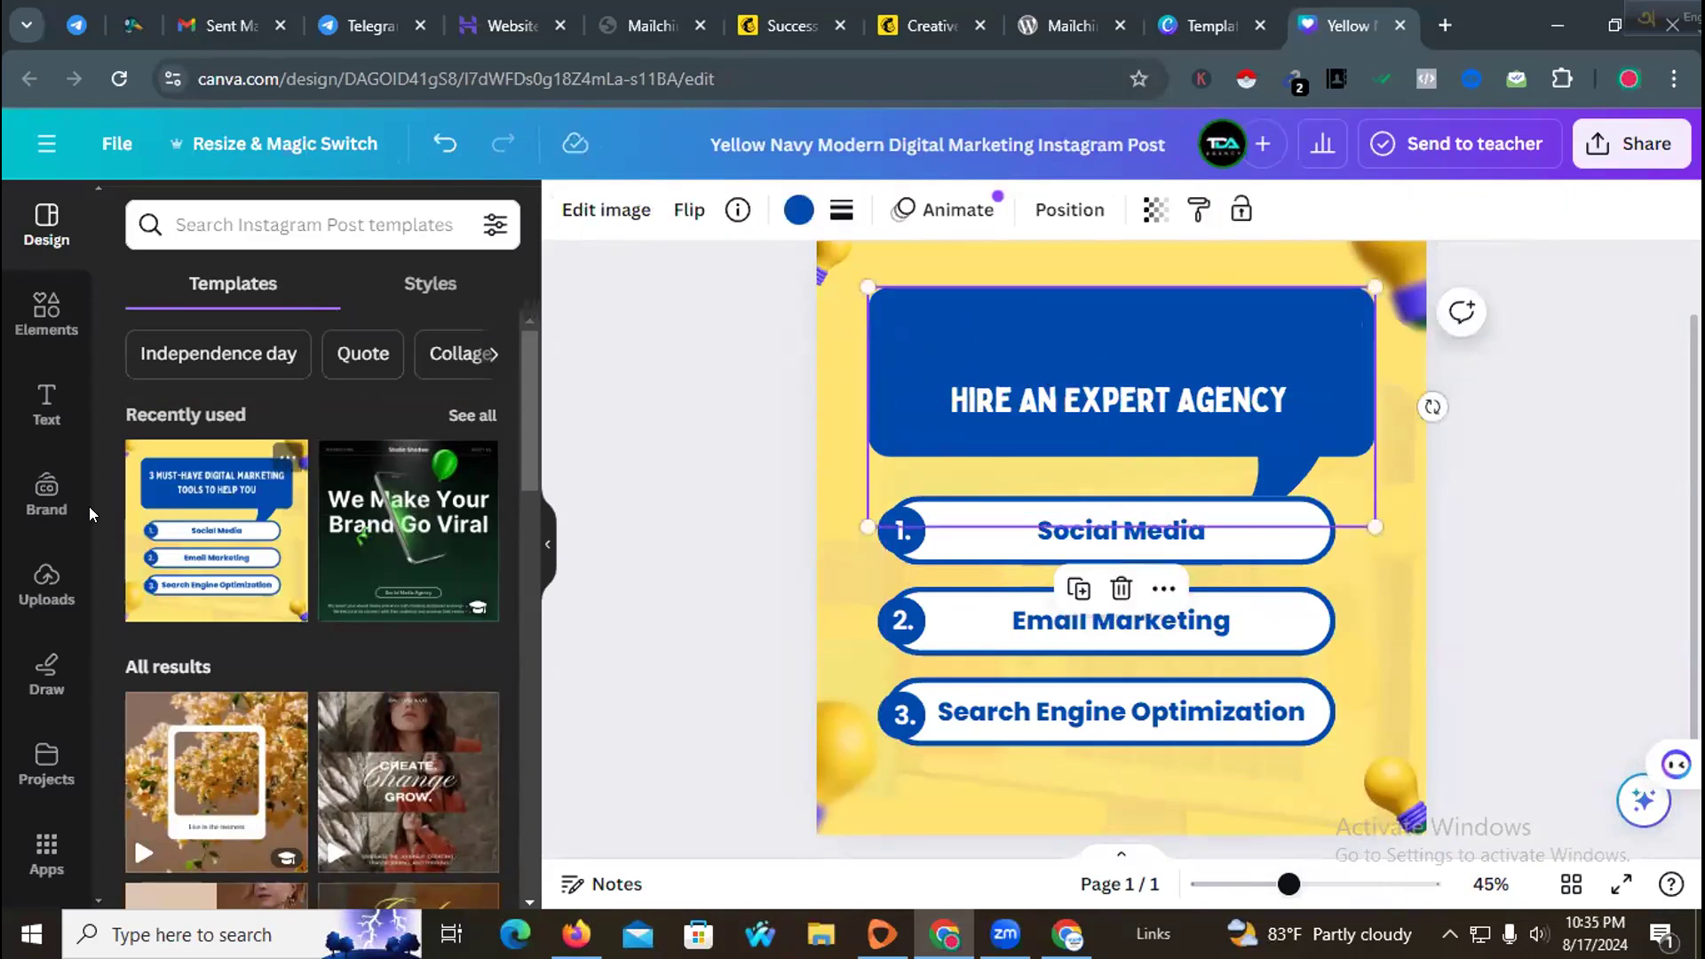
pyautogui.click(41, 423)
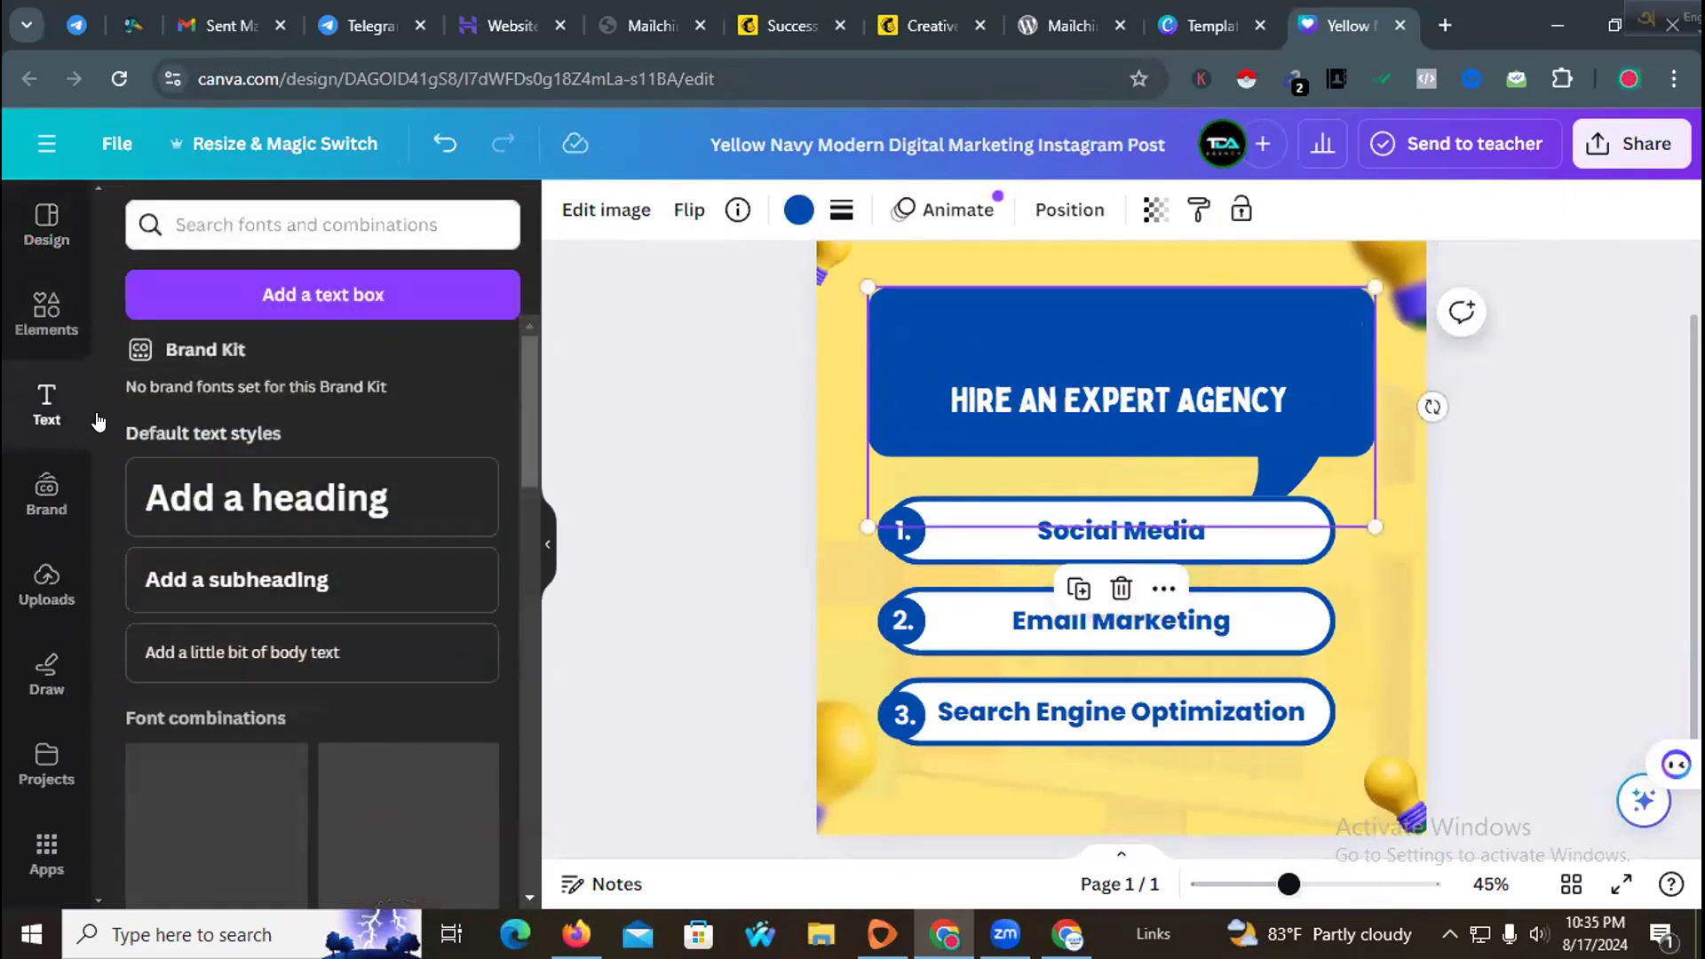
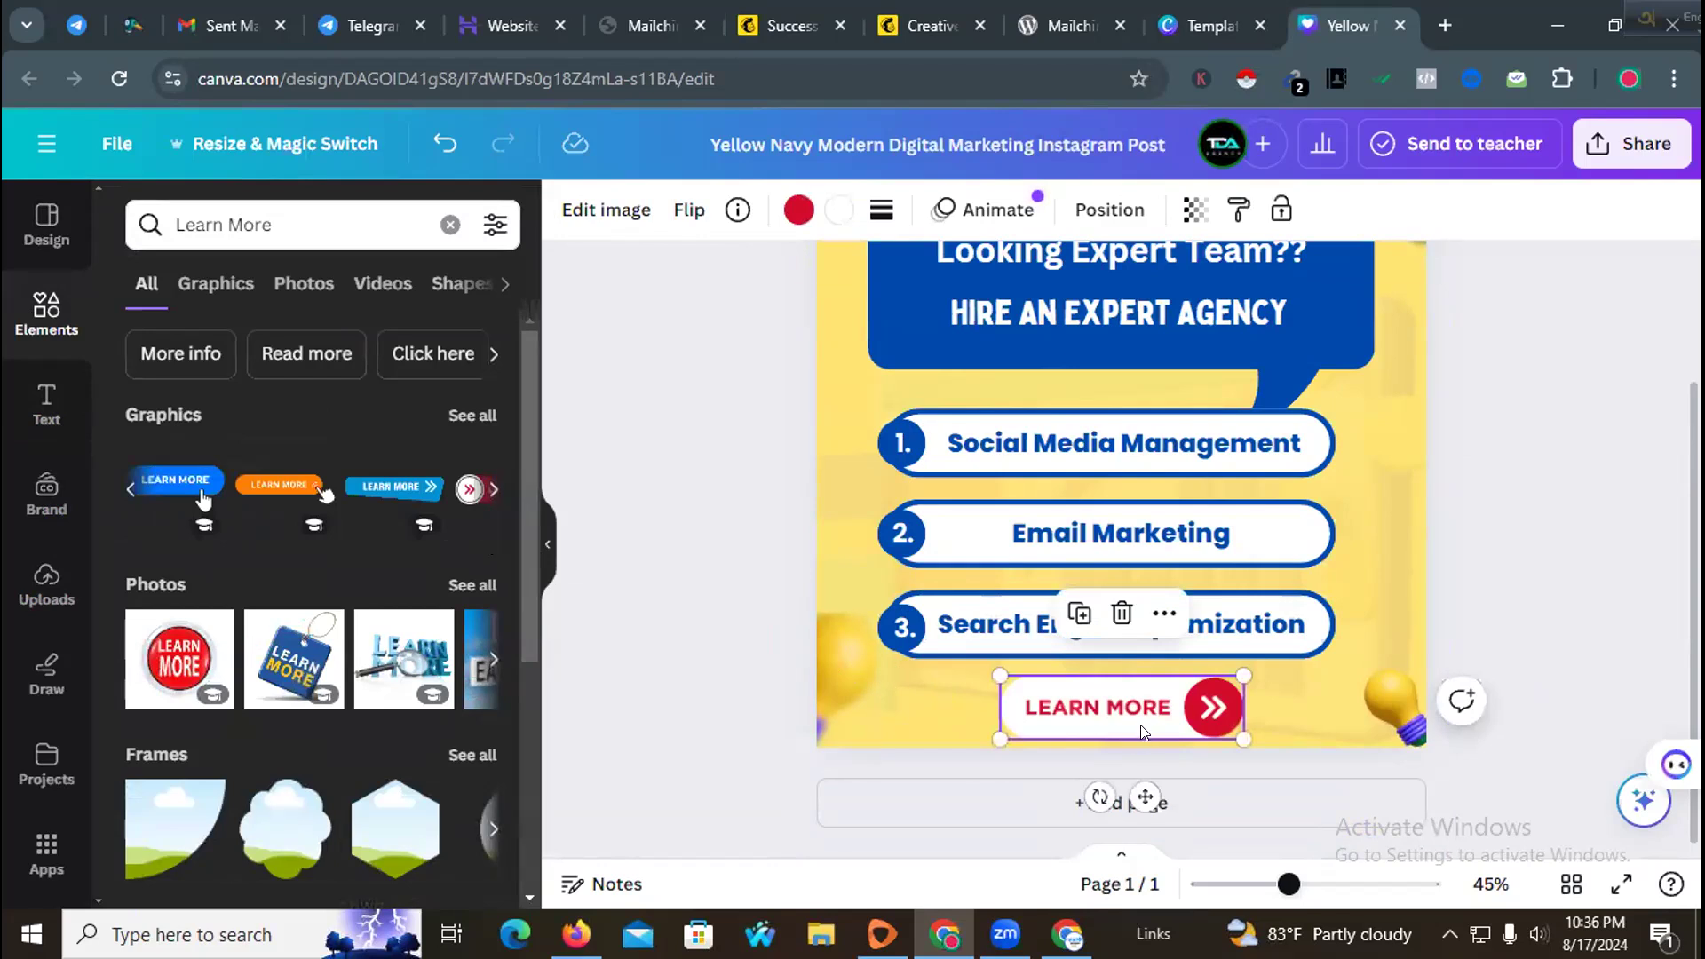
# Step: Replace the red Learn More button with the pink arrow Learn More graphic at the bottom of the design
pyautogui.press('Delete')
pyautogui.moveTo(181, 485); pyautogui.dragTo(217, 506)
pyautogui.click(474, 492)
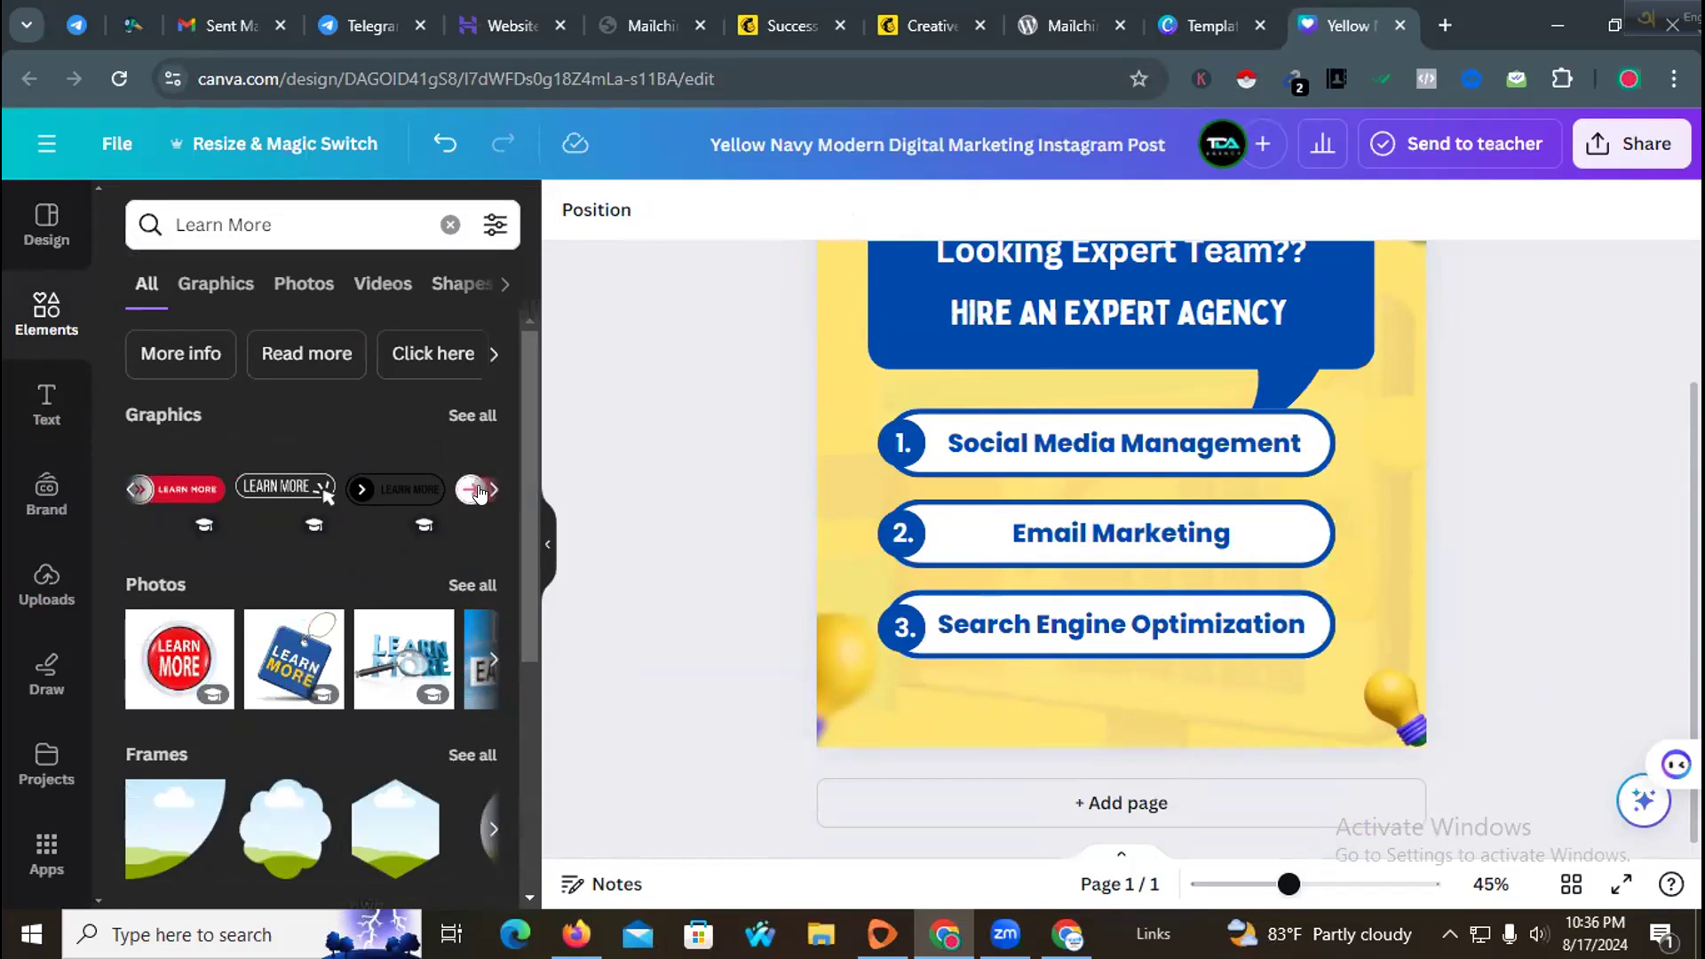
pyautogui.click(489, 489)
pyautogui.moveTo(306, 491); pyautogui.dragTo(1023, 718)
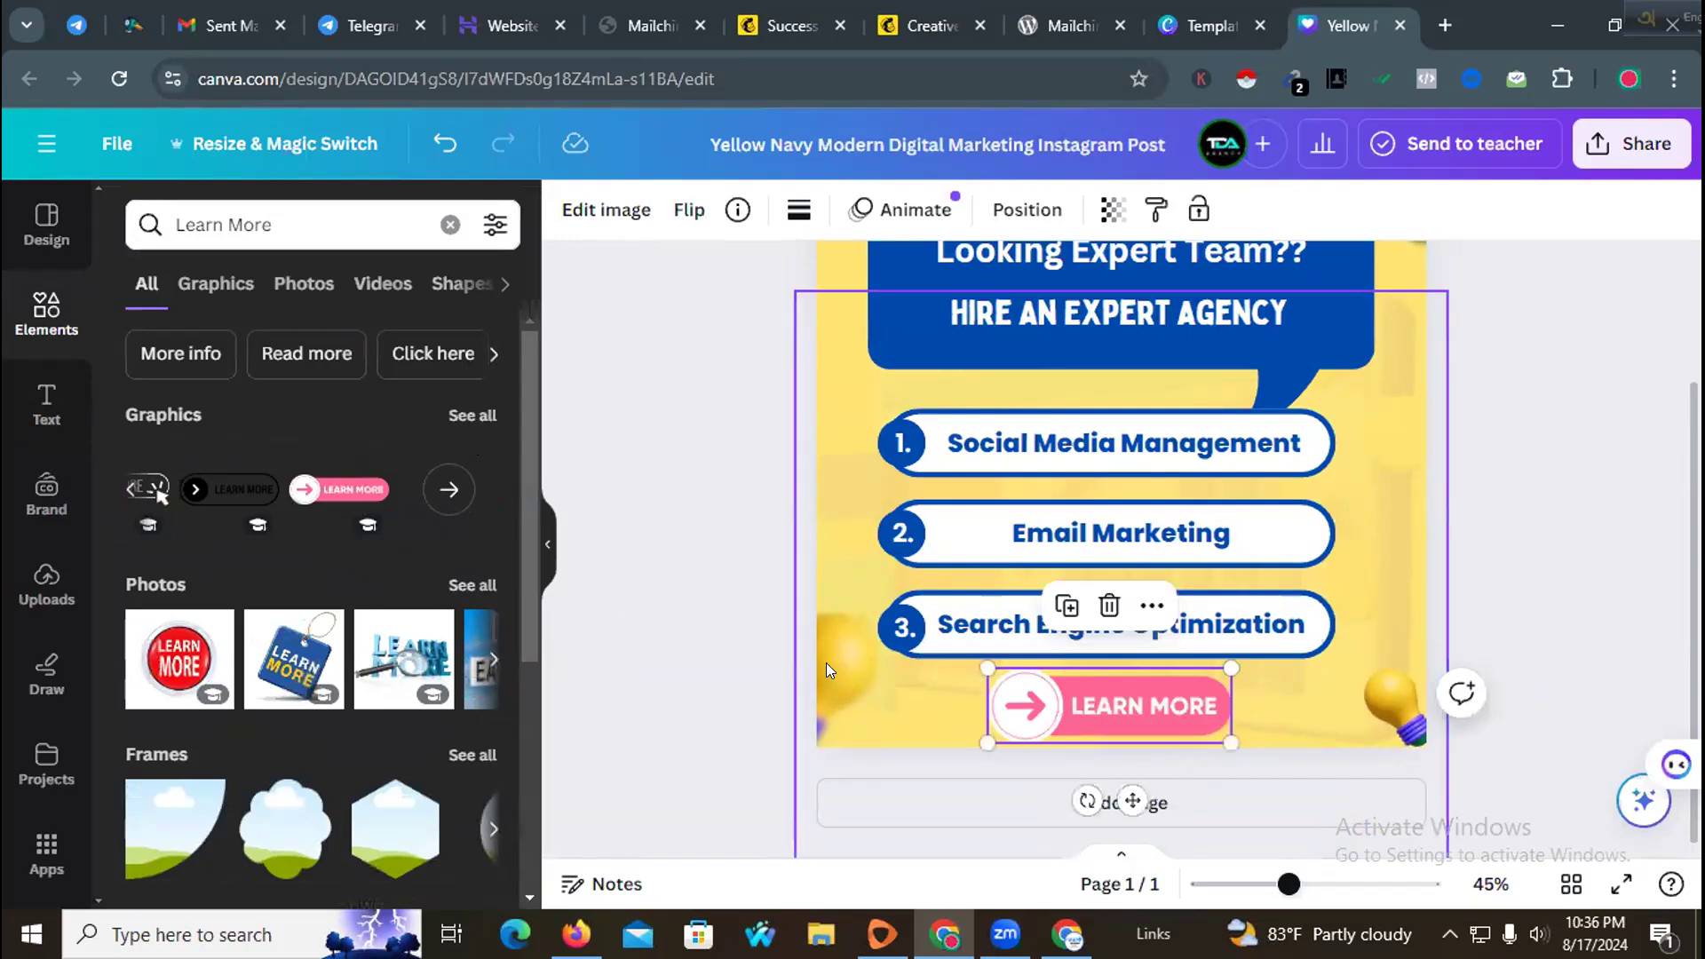
# Step: Select the design's background and try pink and dark green as its colour
pyautogui.click(714, 599)
pyautogui.scroll(2, 920, 722)
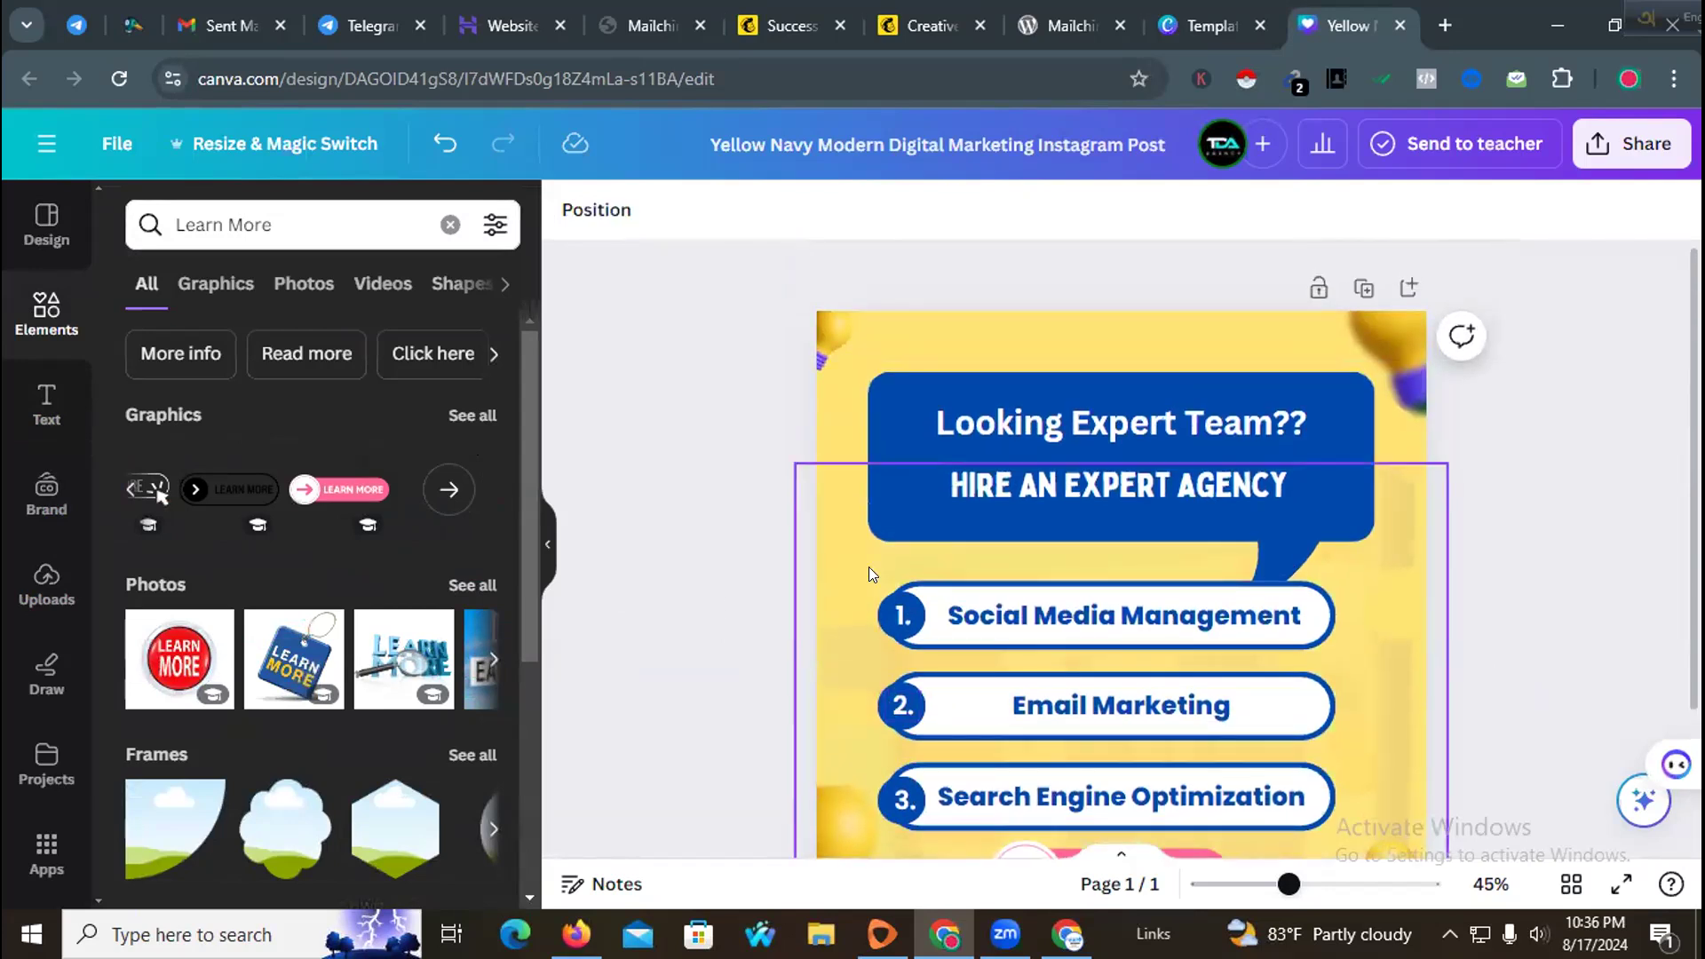
pyautogui.click(886, 346)
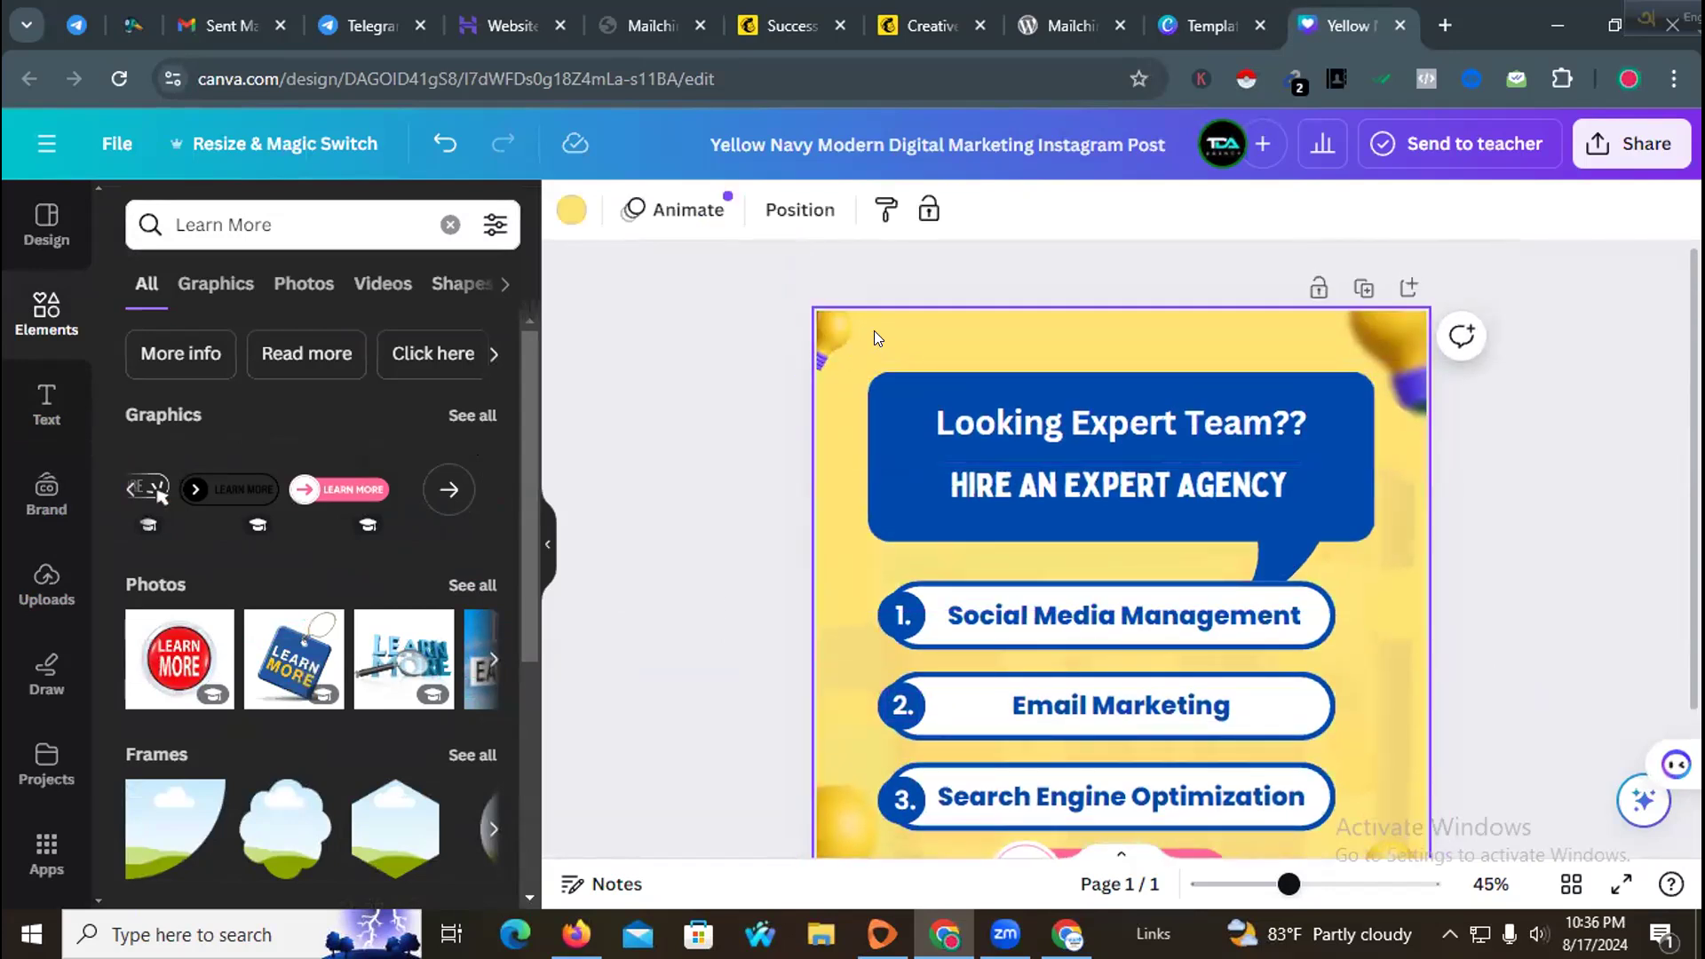
pyautogui.click(571, 210)
pyautogui.scroll(-3, 307, 507)
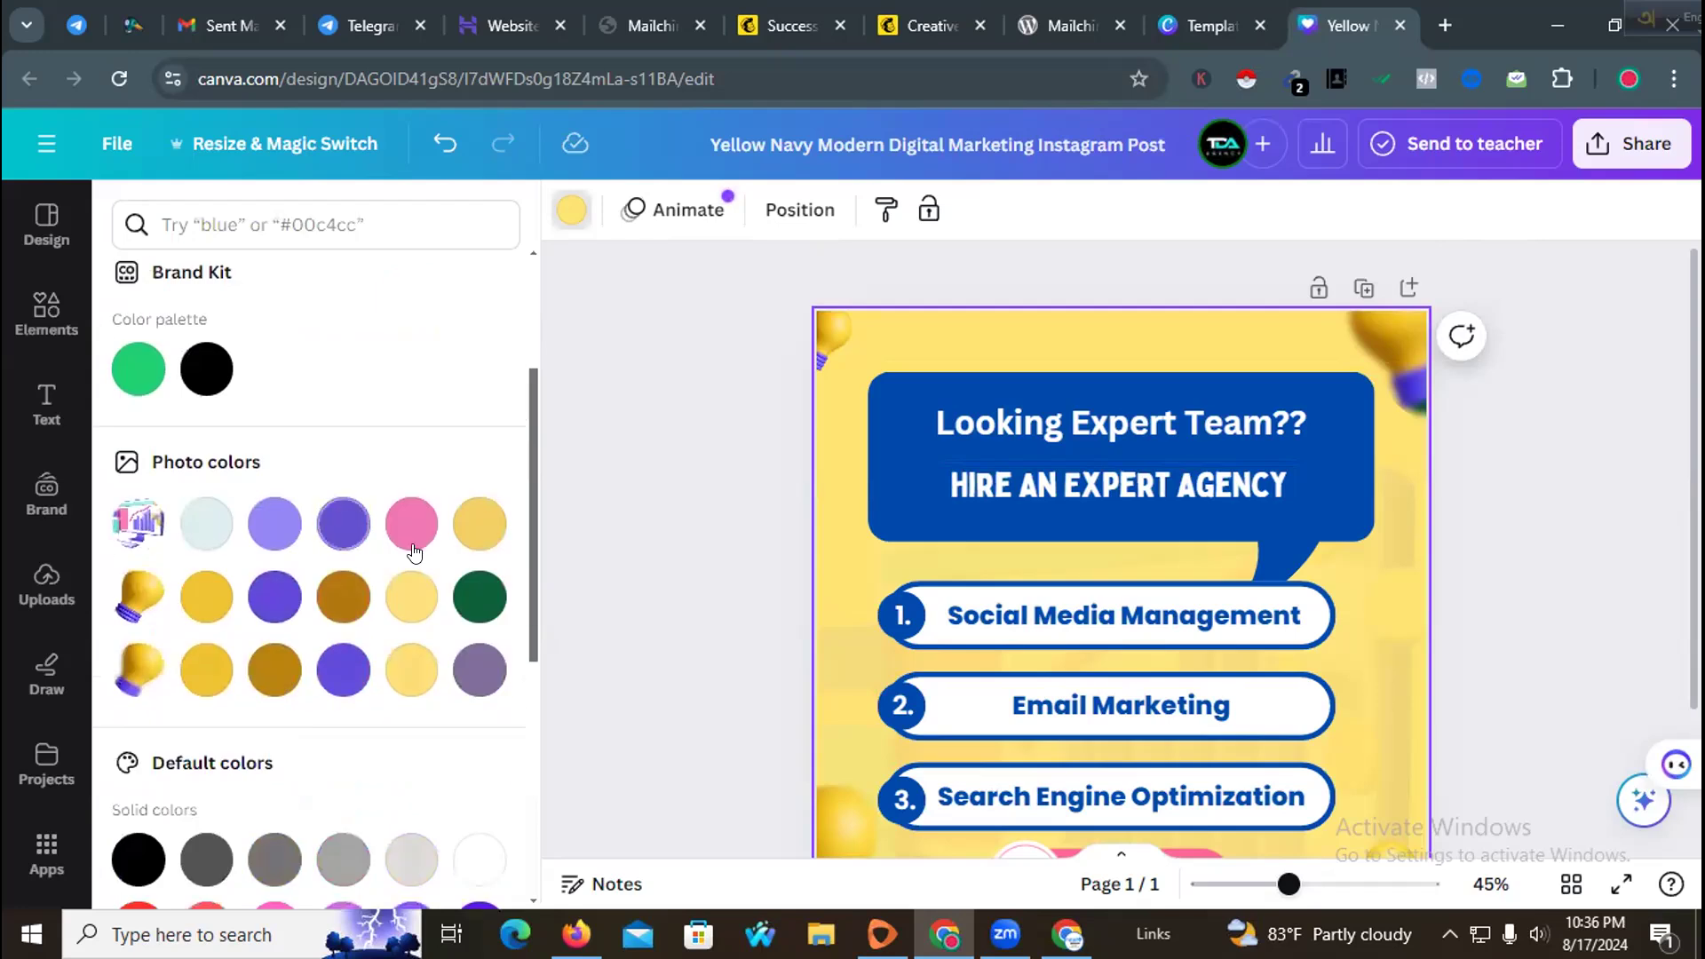
pyautogui.click(413, 532)
pyautogui.scroll(-2, 805, 471)
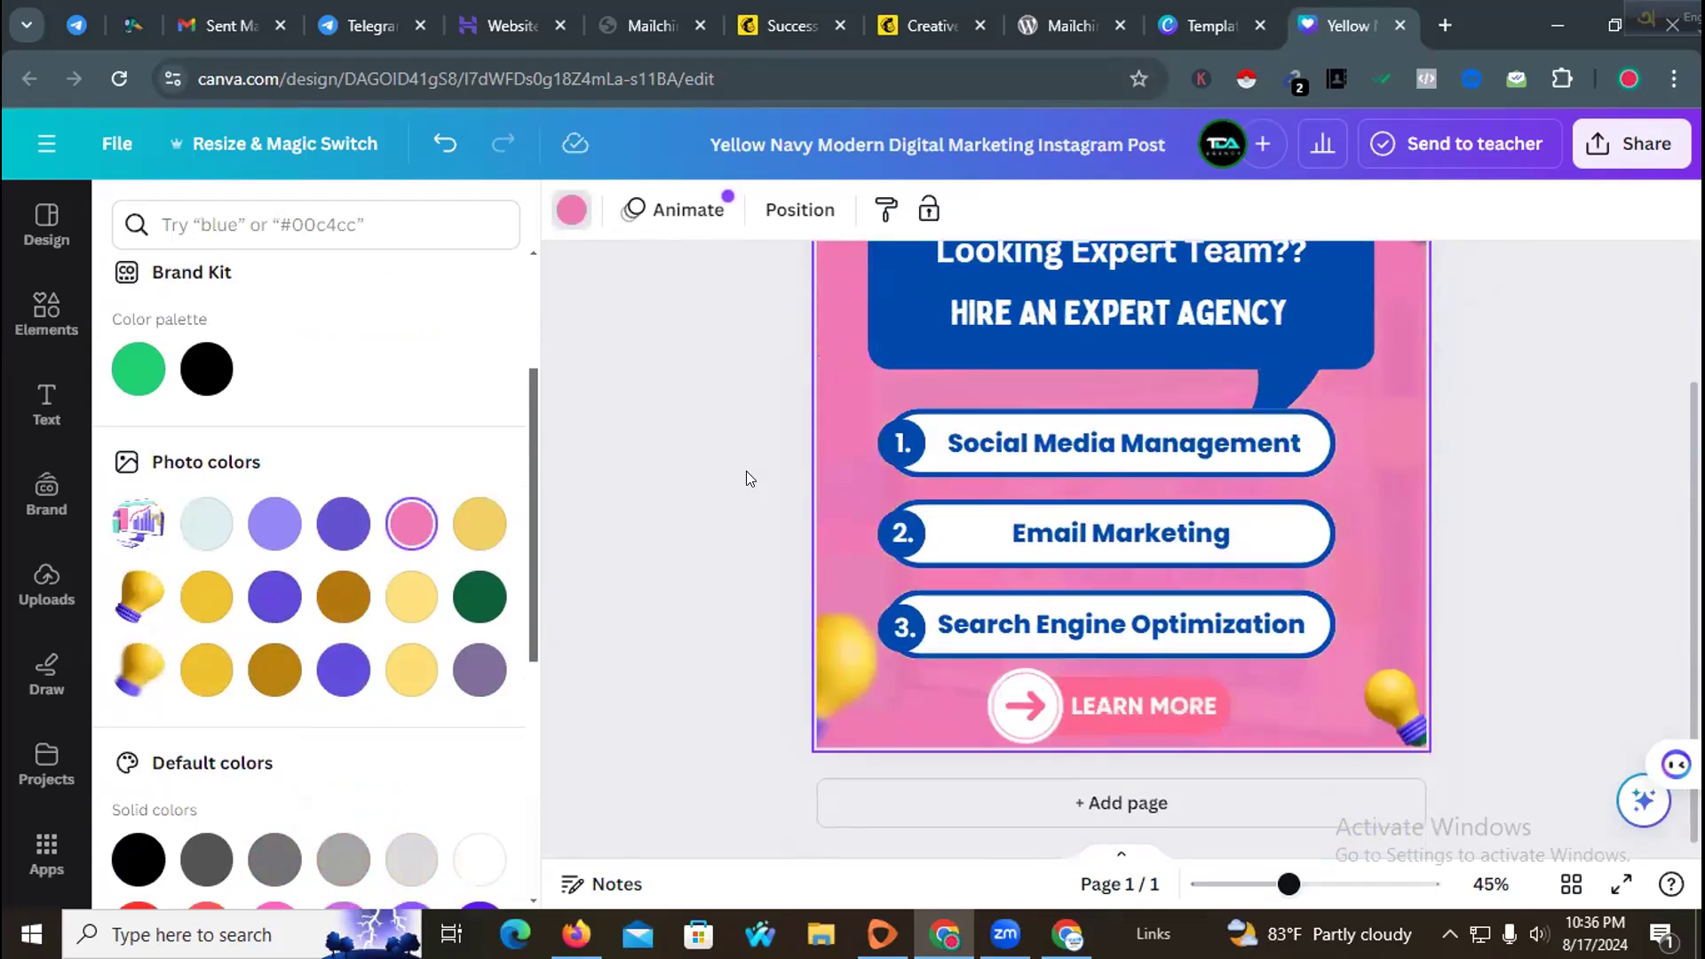
pyautogui.click(475, 598)
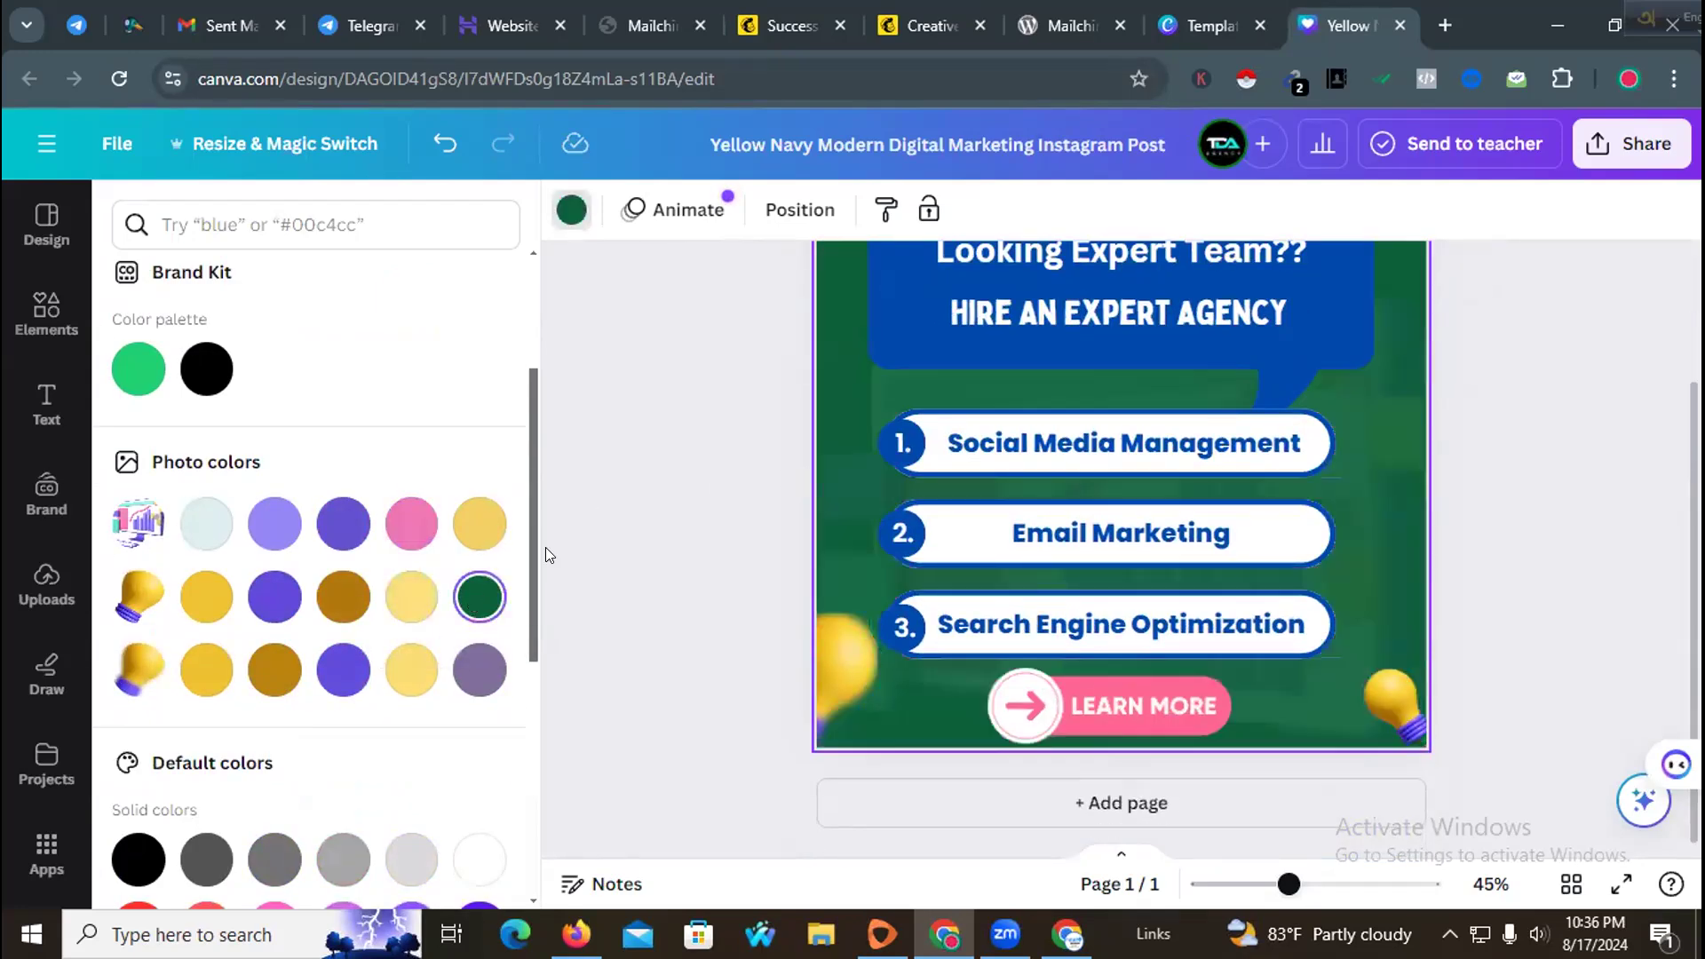
pyautogui.scroll(2, 705, 469)
pyautogui.scroll(-2, 705, 469)
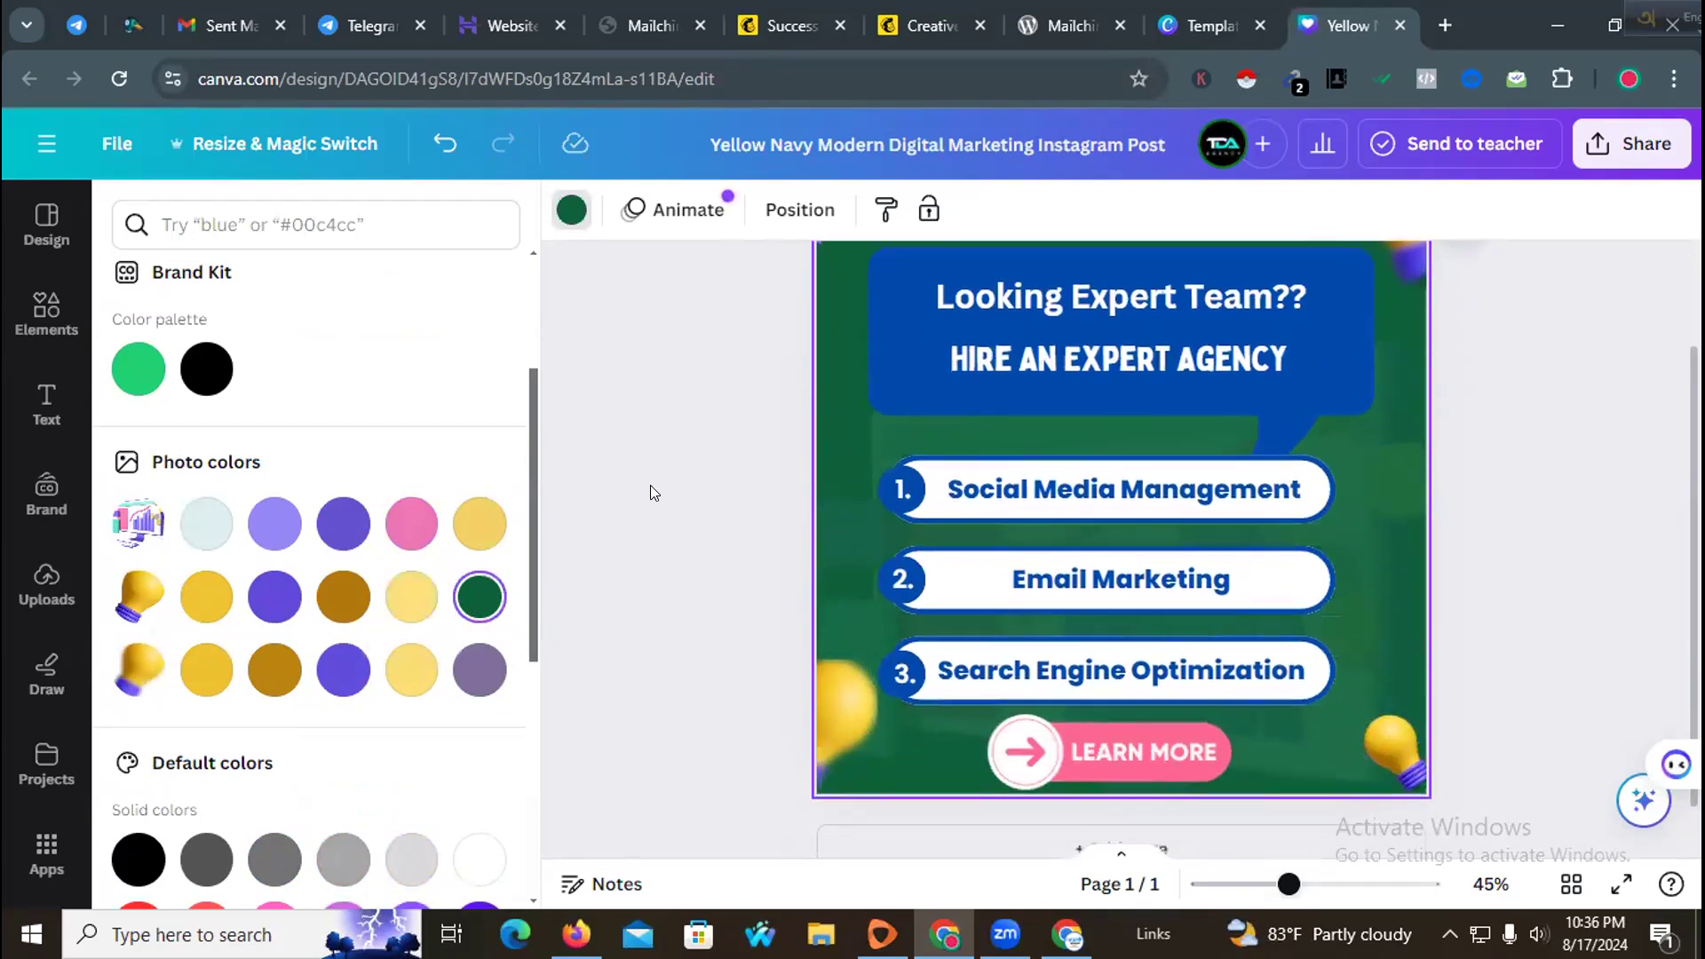
pyautogui.scroll(-5, 350, 670)
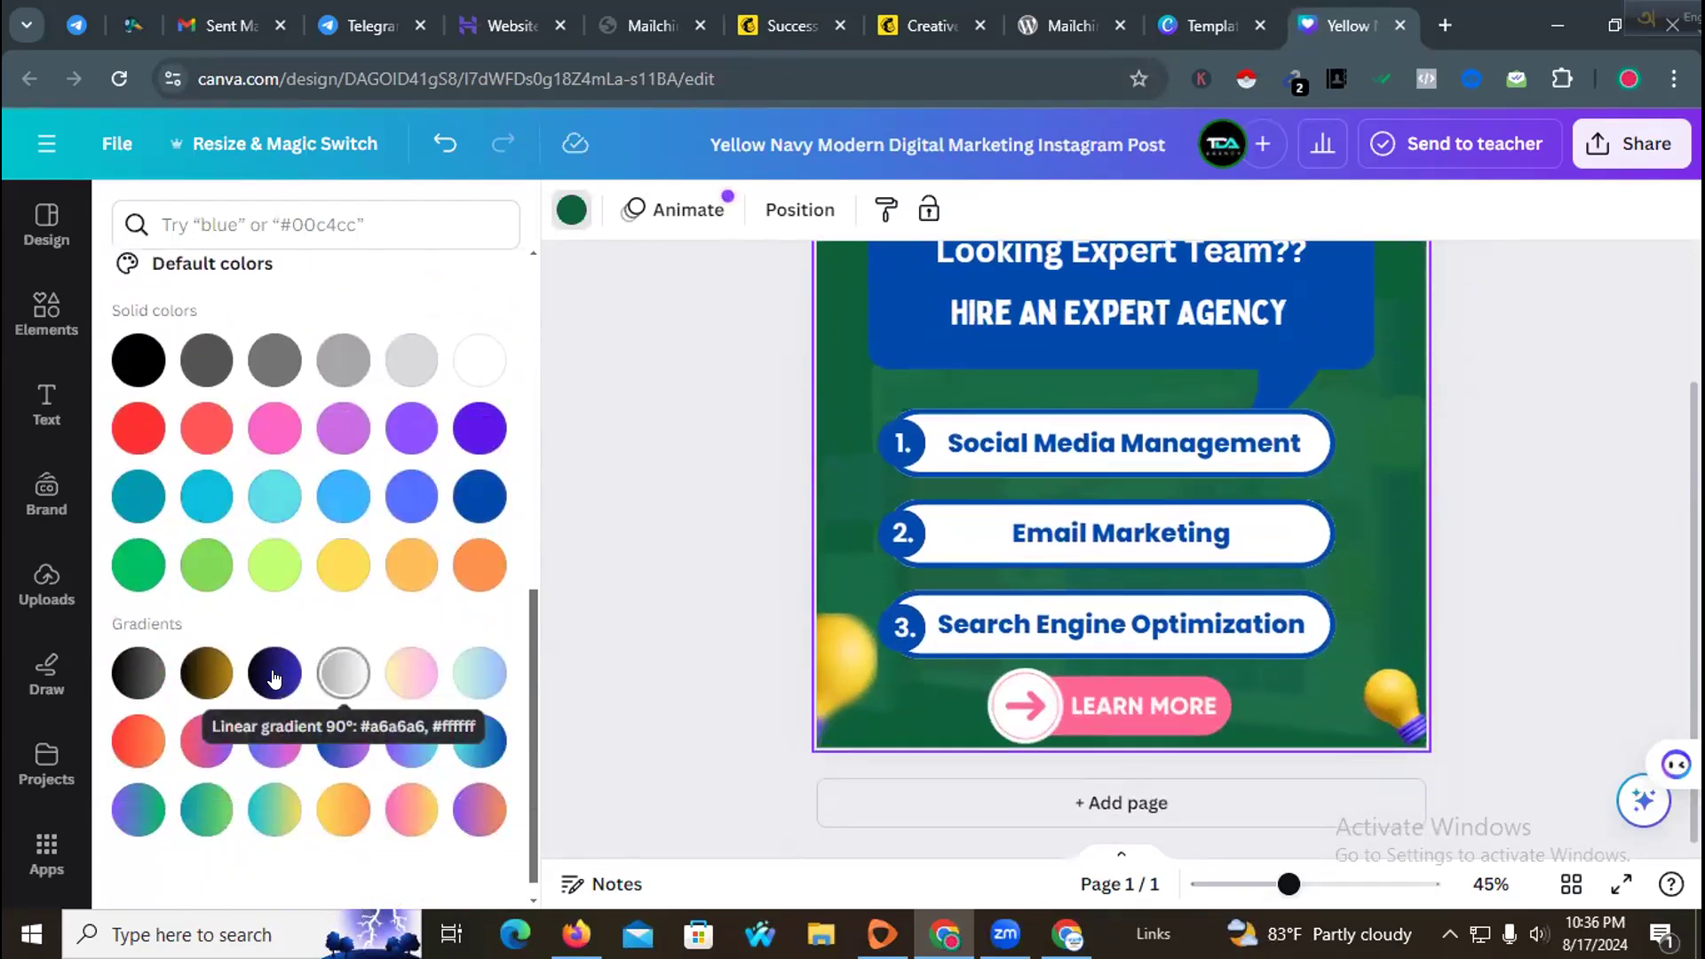
# Step: Apply a blue-to-purple gradient to the design's background
pyautogui.click(203, 682)
pyautogui.click(275, 740)
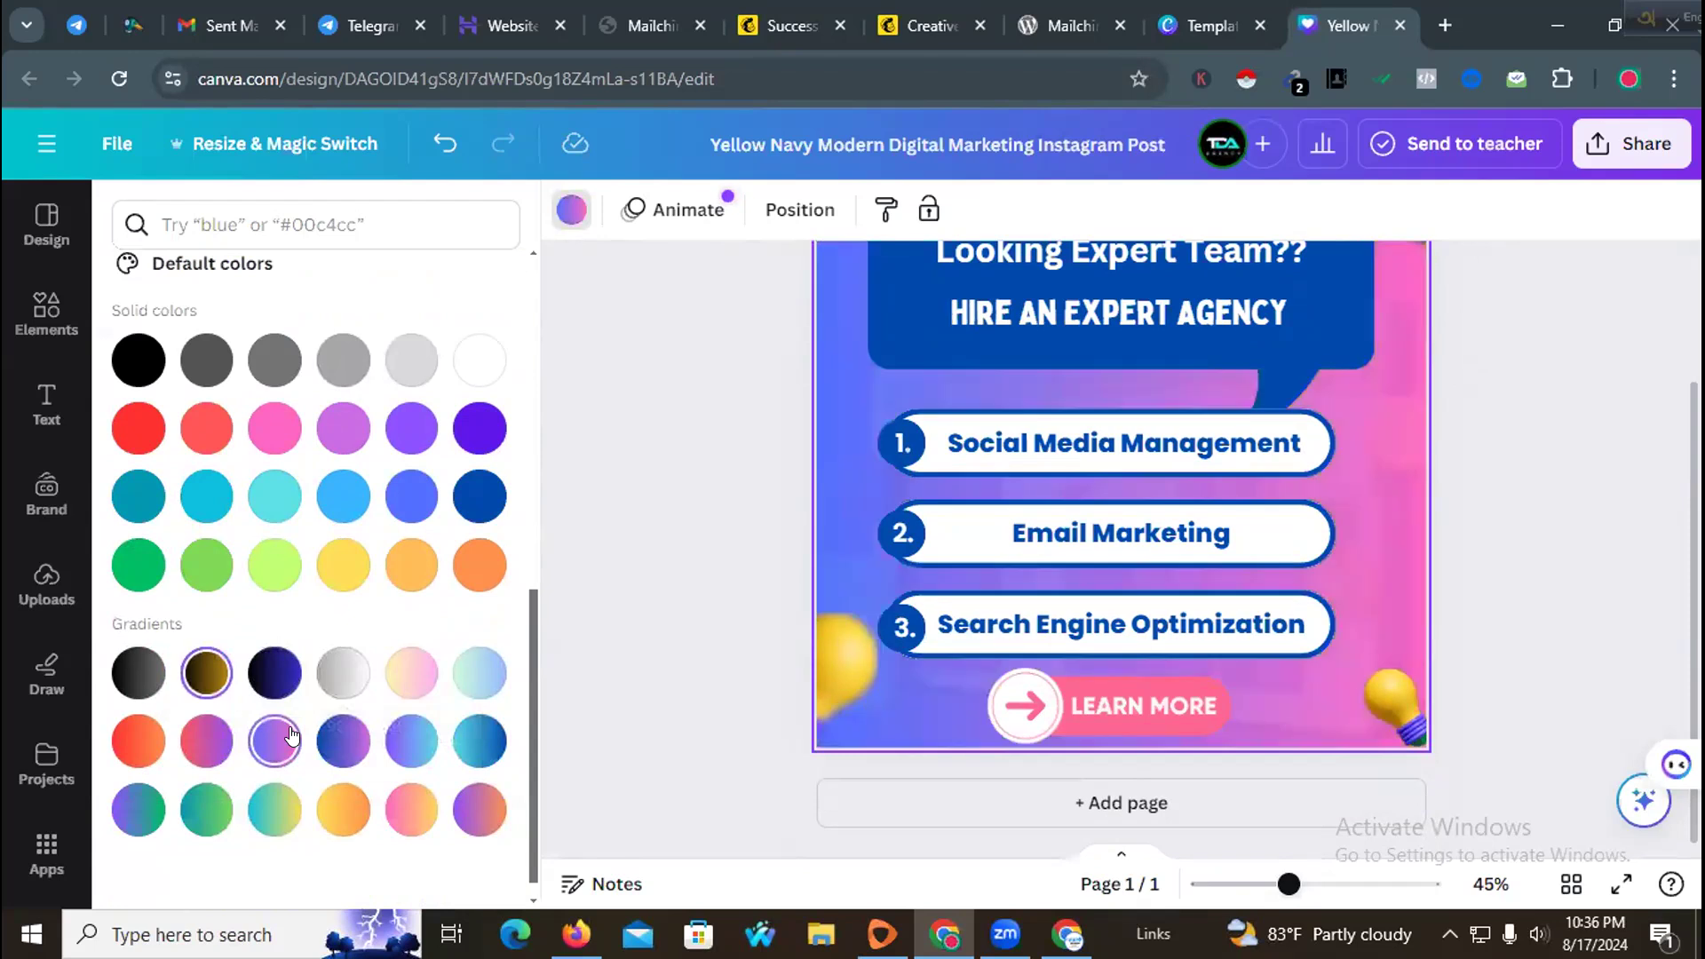
pyautogui.click(341, 746)
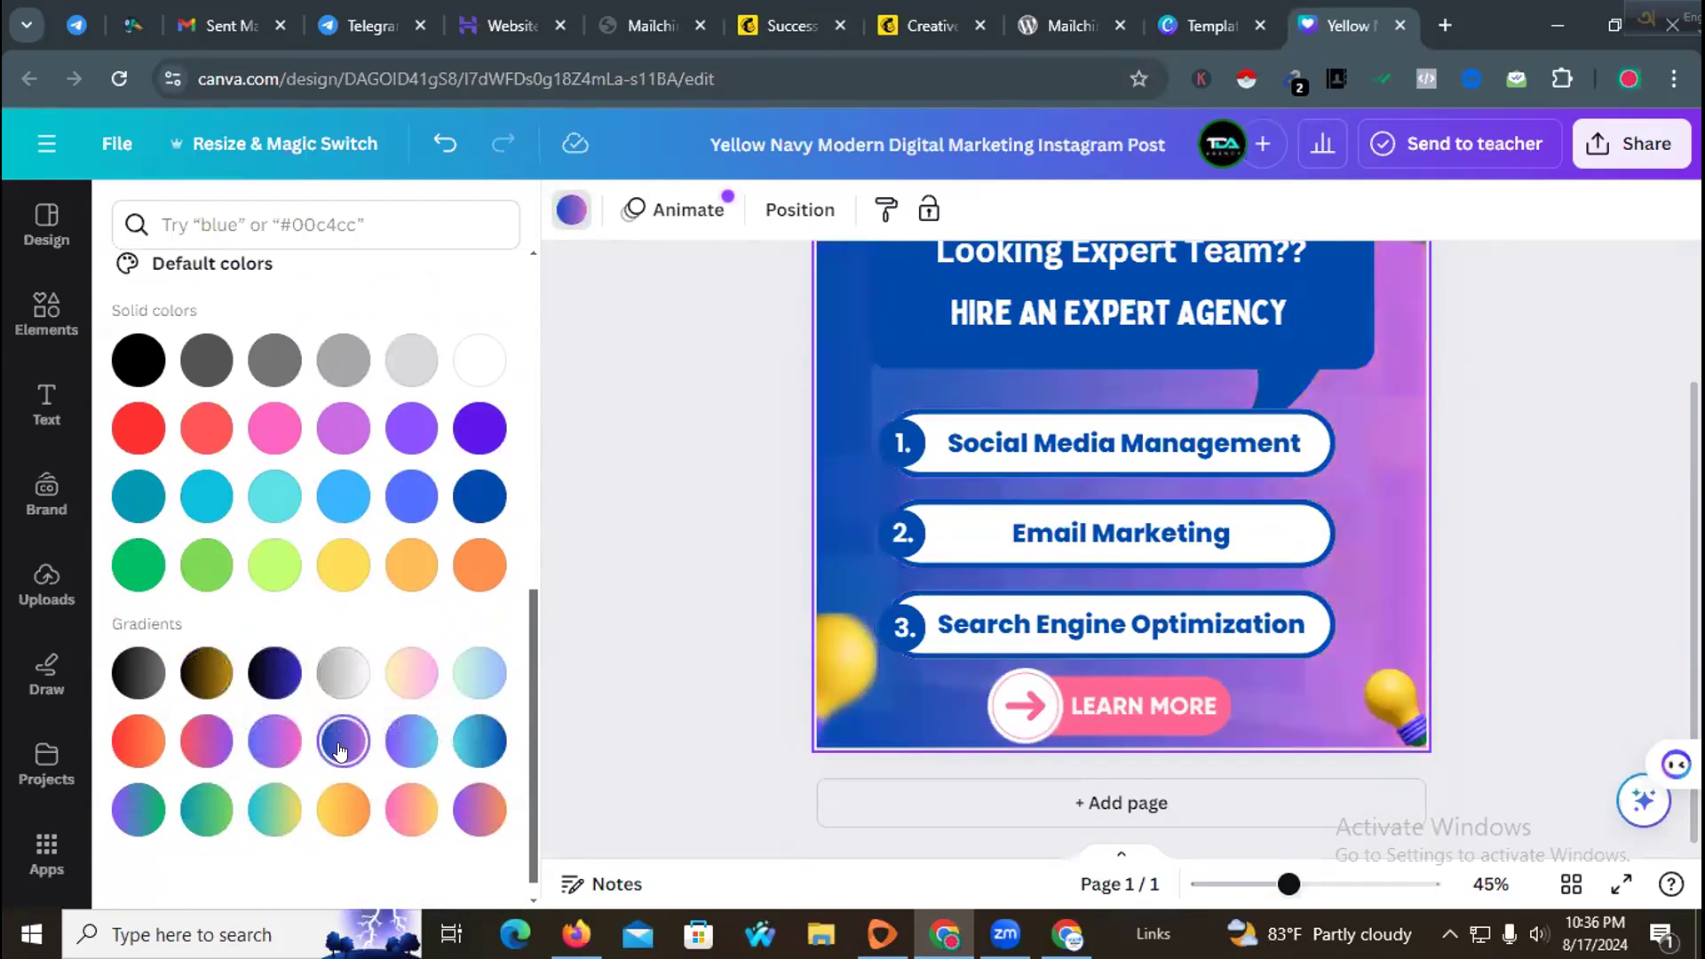
pyautogui.click(395, 753)
pyautogui.scroll(2, 734, 566)
pyautogui.scroll(-2, 720, 571)
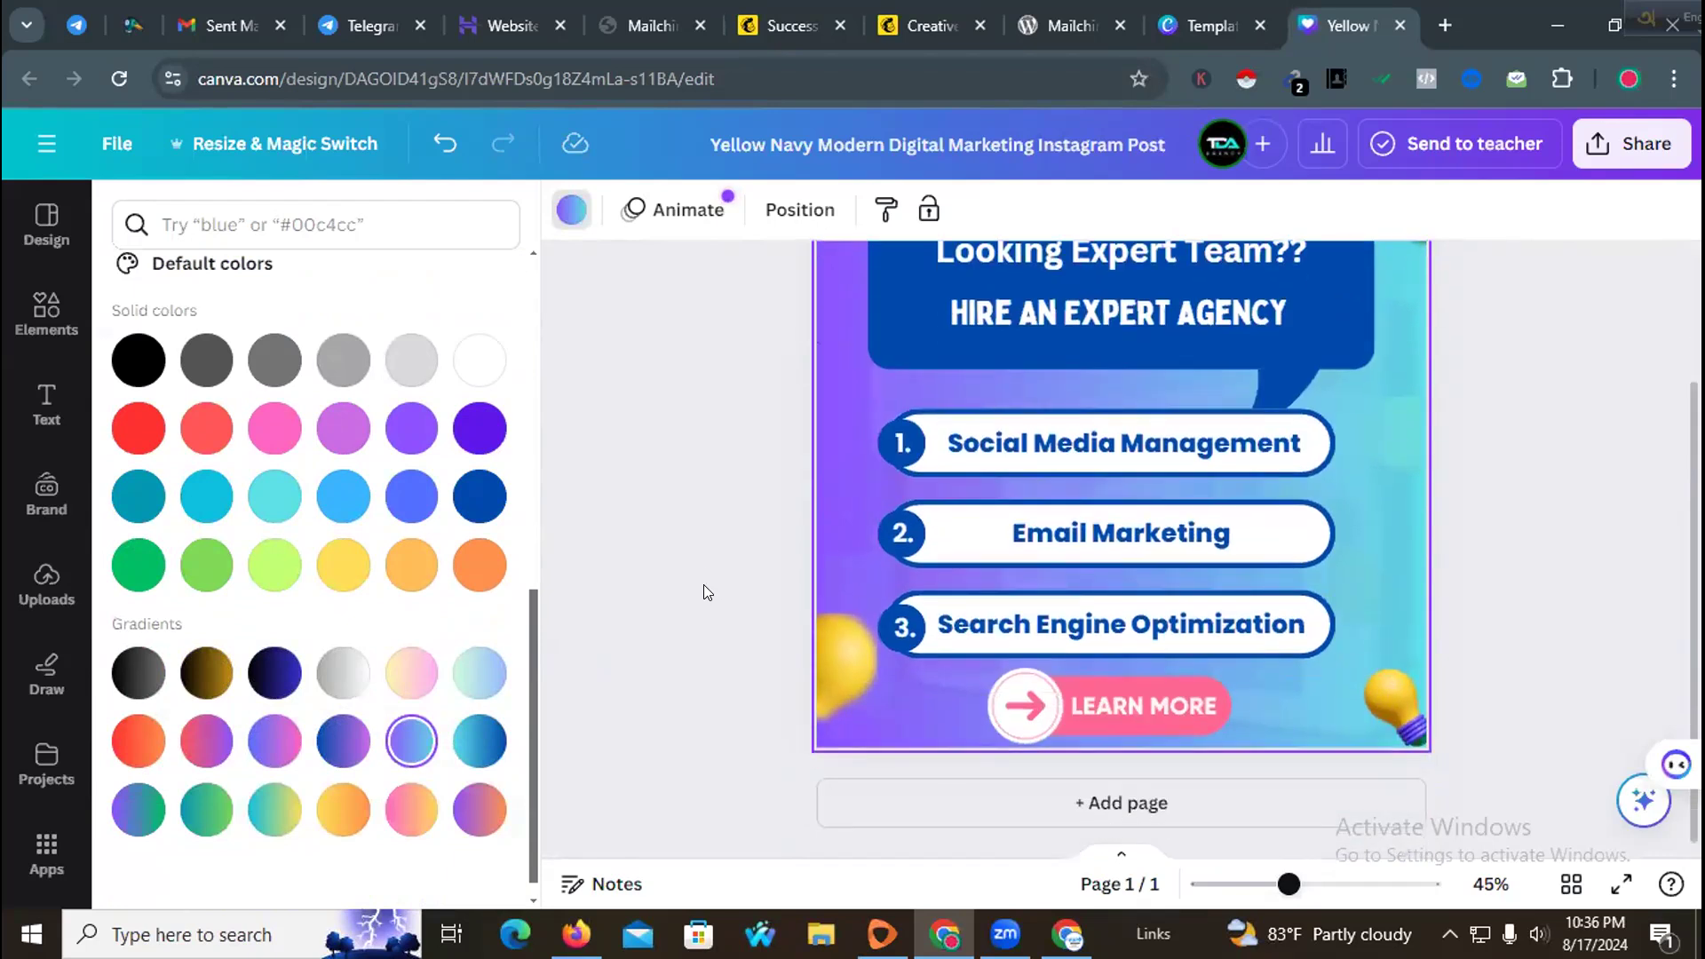
# Step: Download the finished design as a PNG file
pyautogui.click(1604, 479)
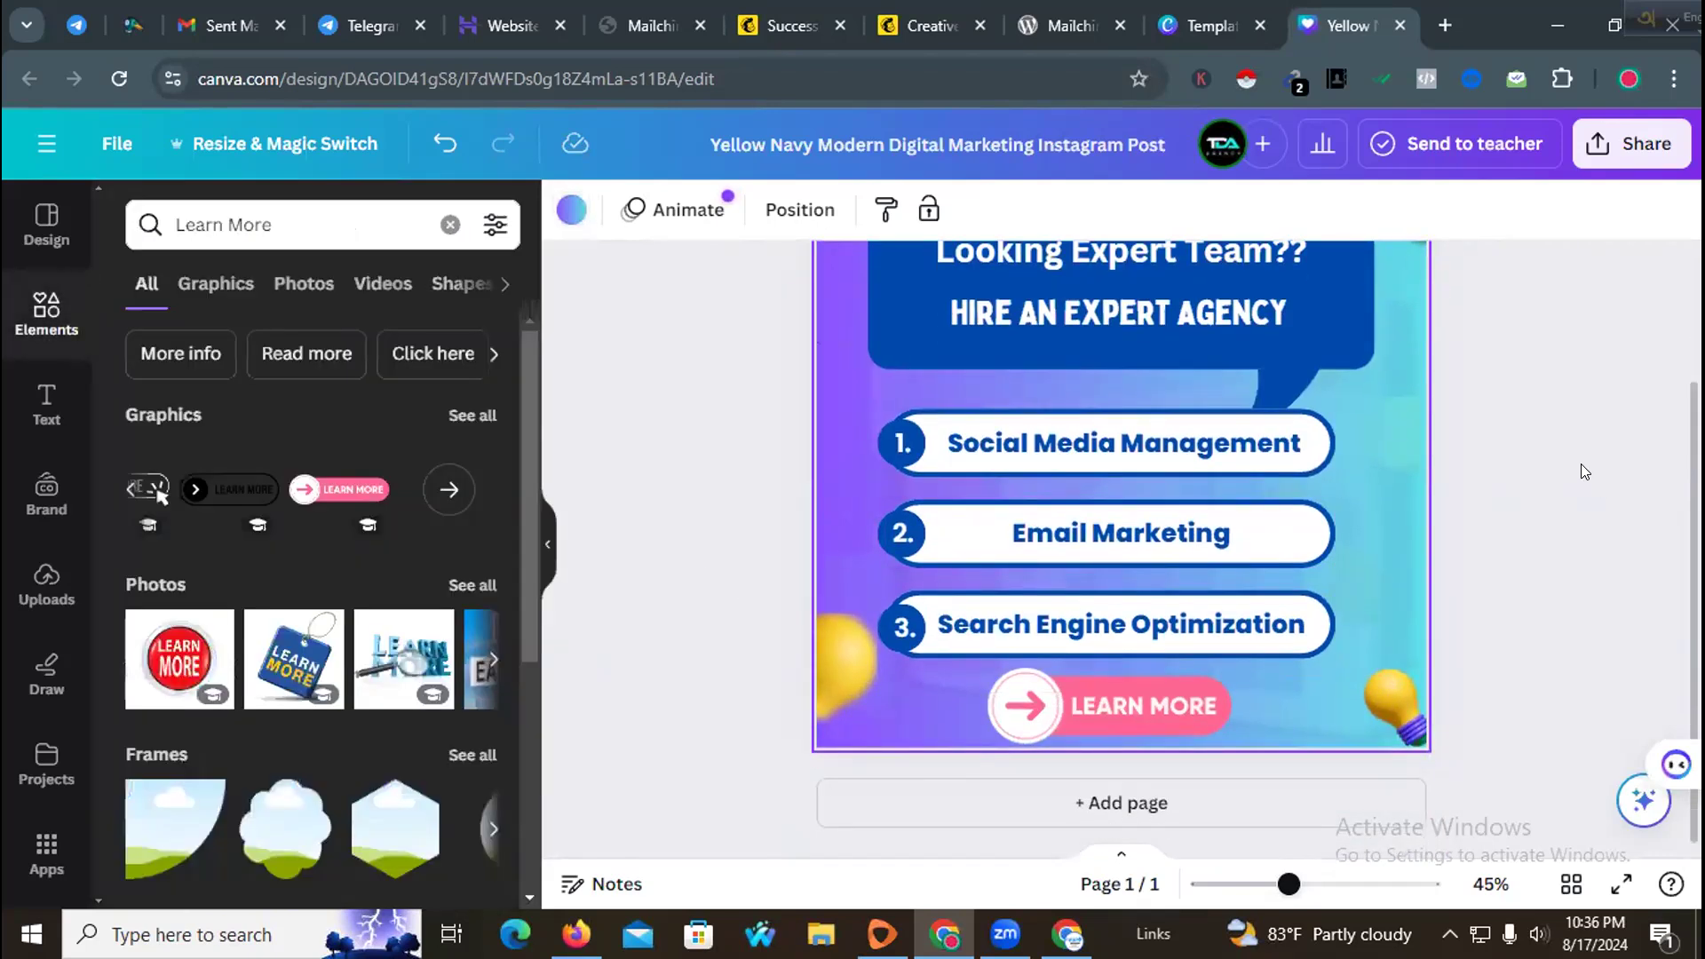
pyautogui.scroll(2, 1581, 463)
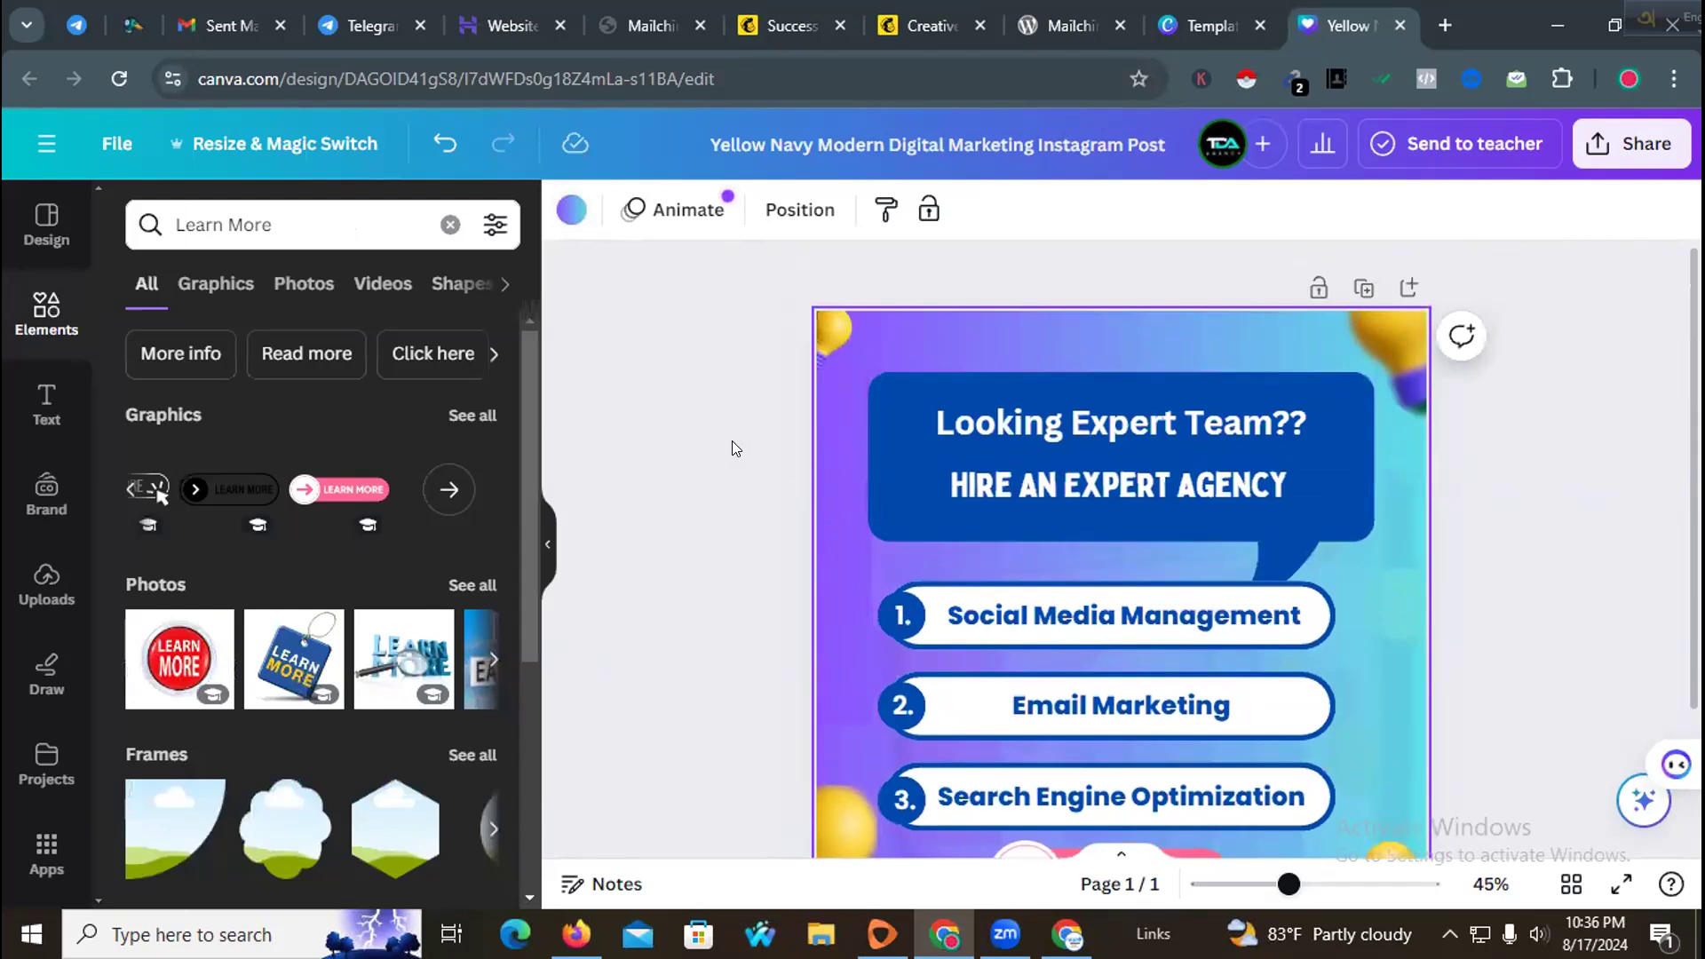
pyautogui.click(733, 441)
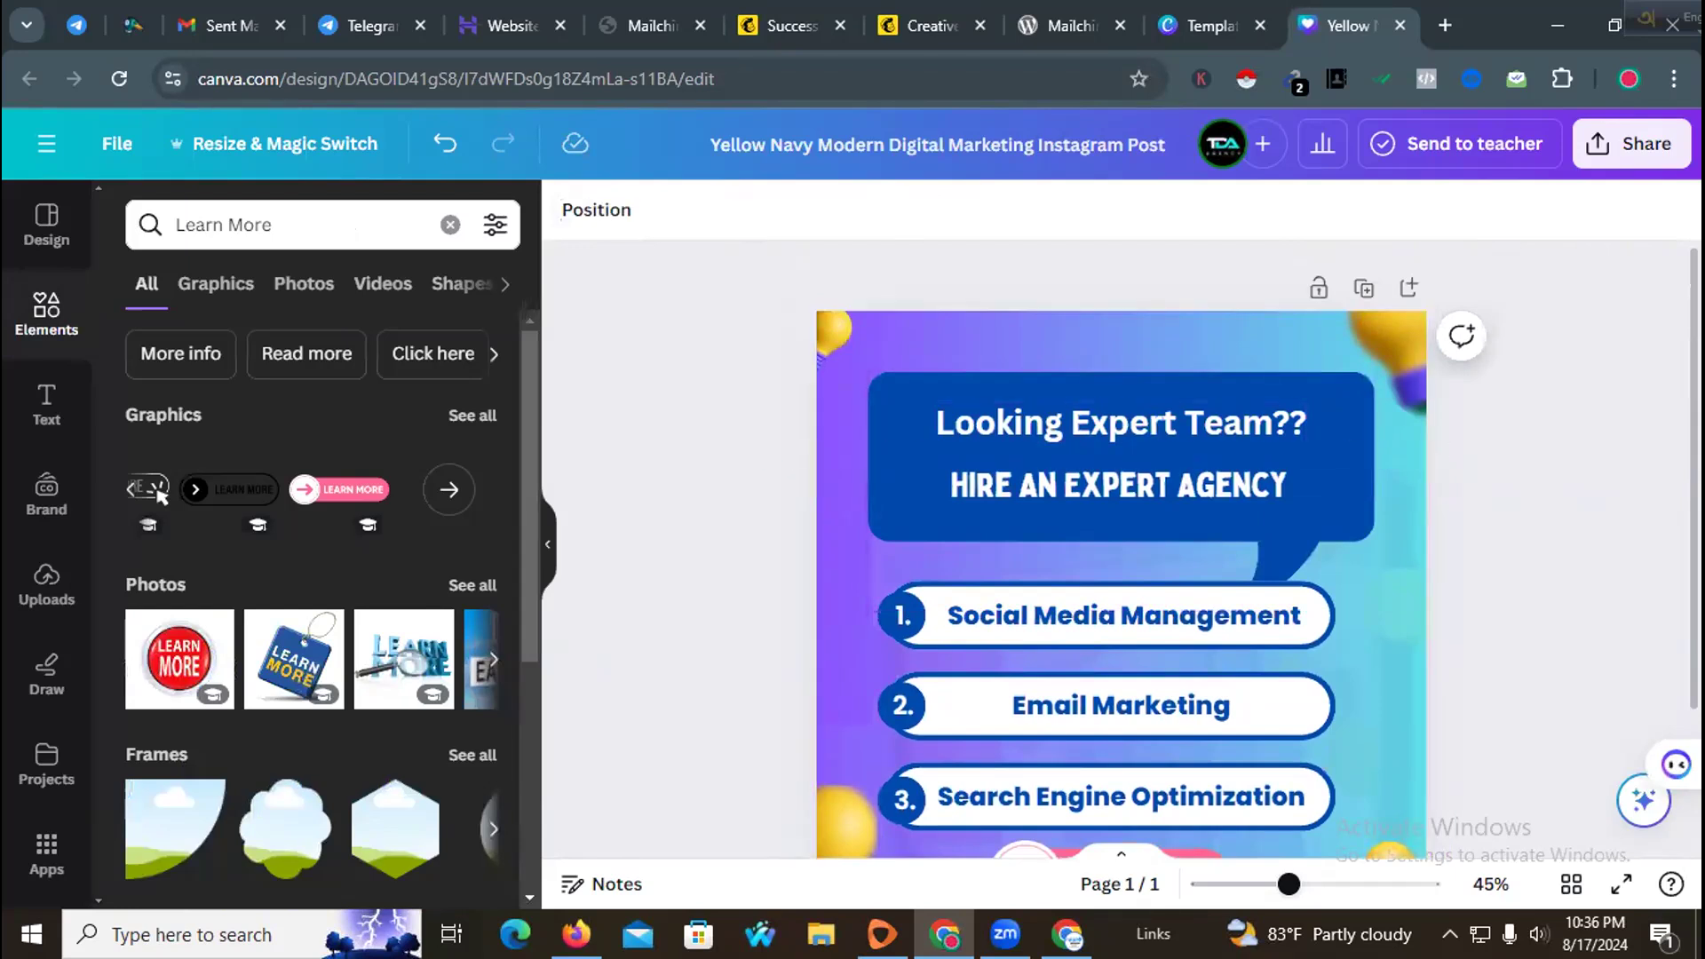
pyautogui.click(1645, 145)
pyautogui.scroll(-2, 1408, 626)
pyautogui.click(1402, 607)
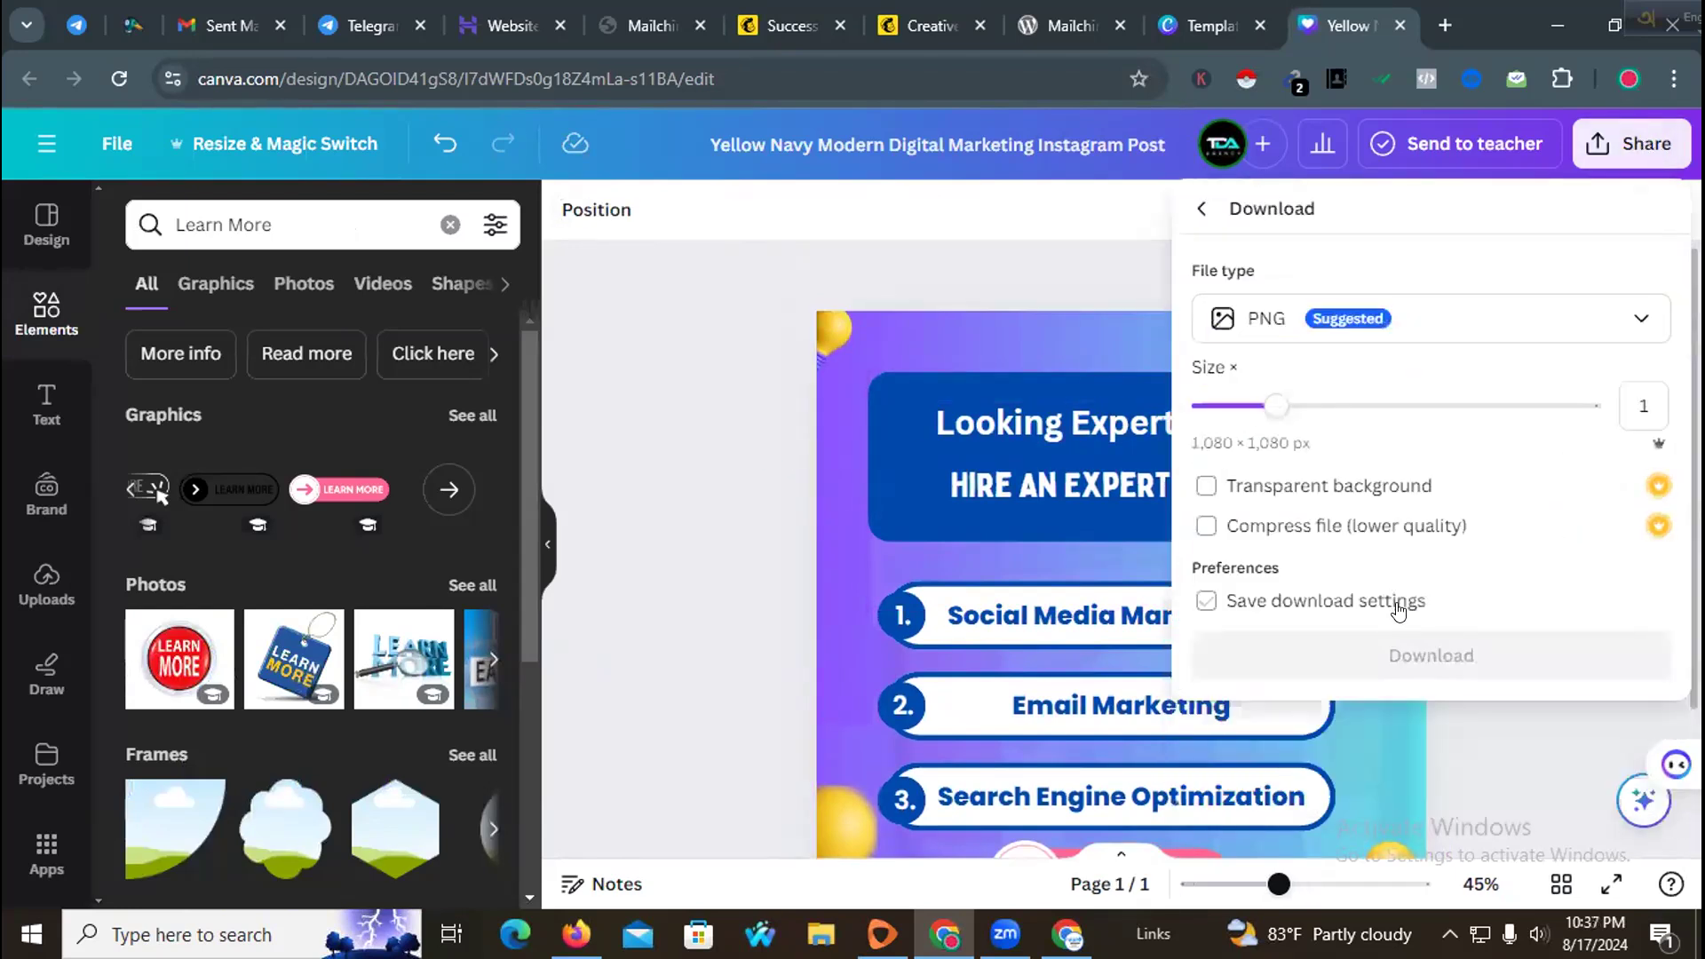
pyautogui.click(1385, 655)
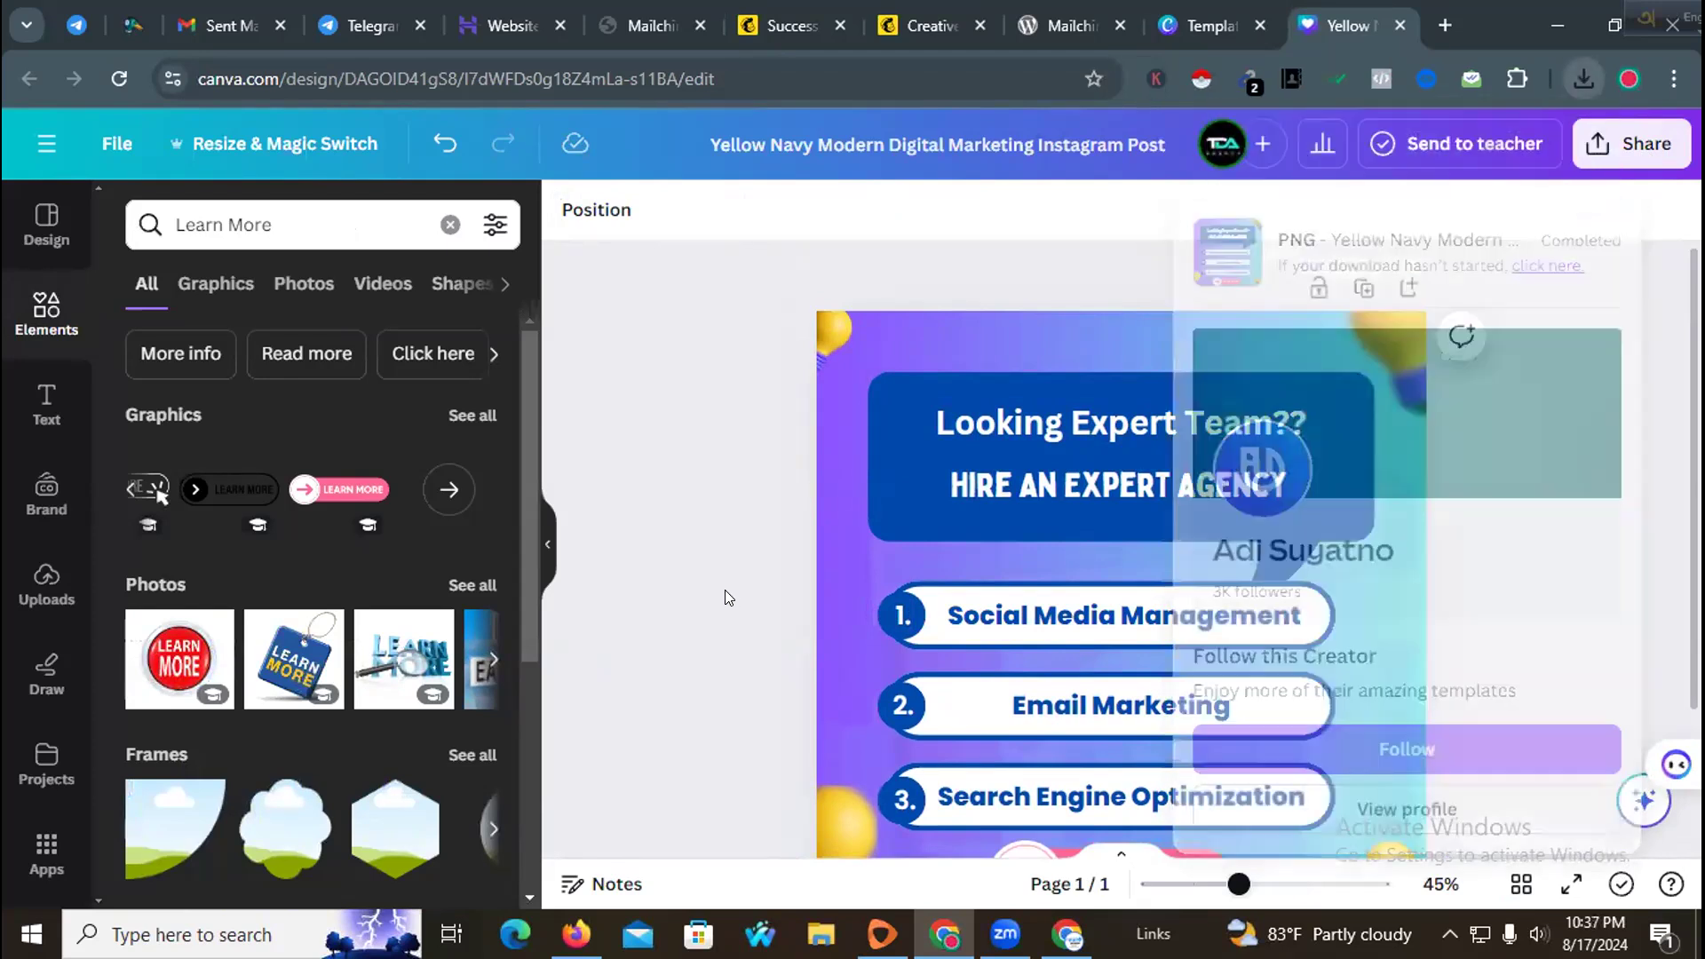
# Step: Switch to Mailchimp and browse the Creative Assistant designs
pyautogui.click(1161, 7)
pyautogui.click(1053, 21)
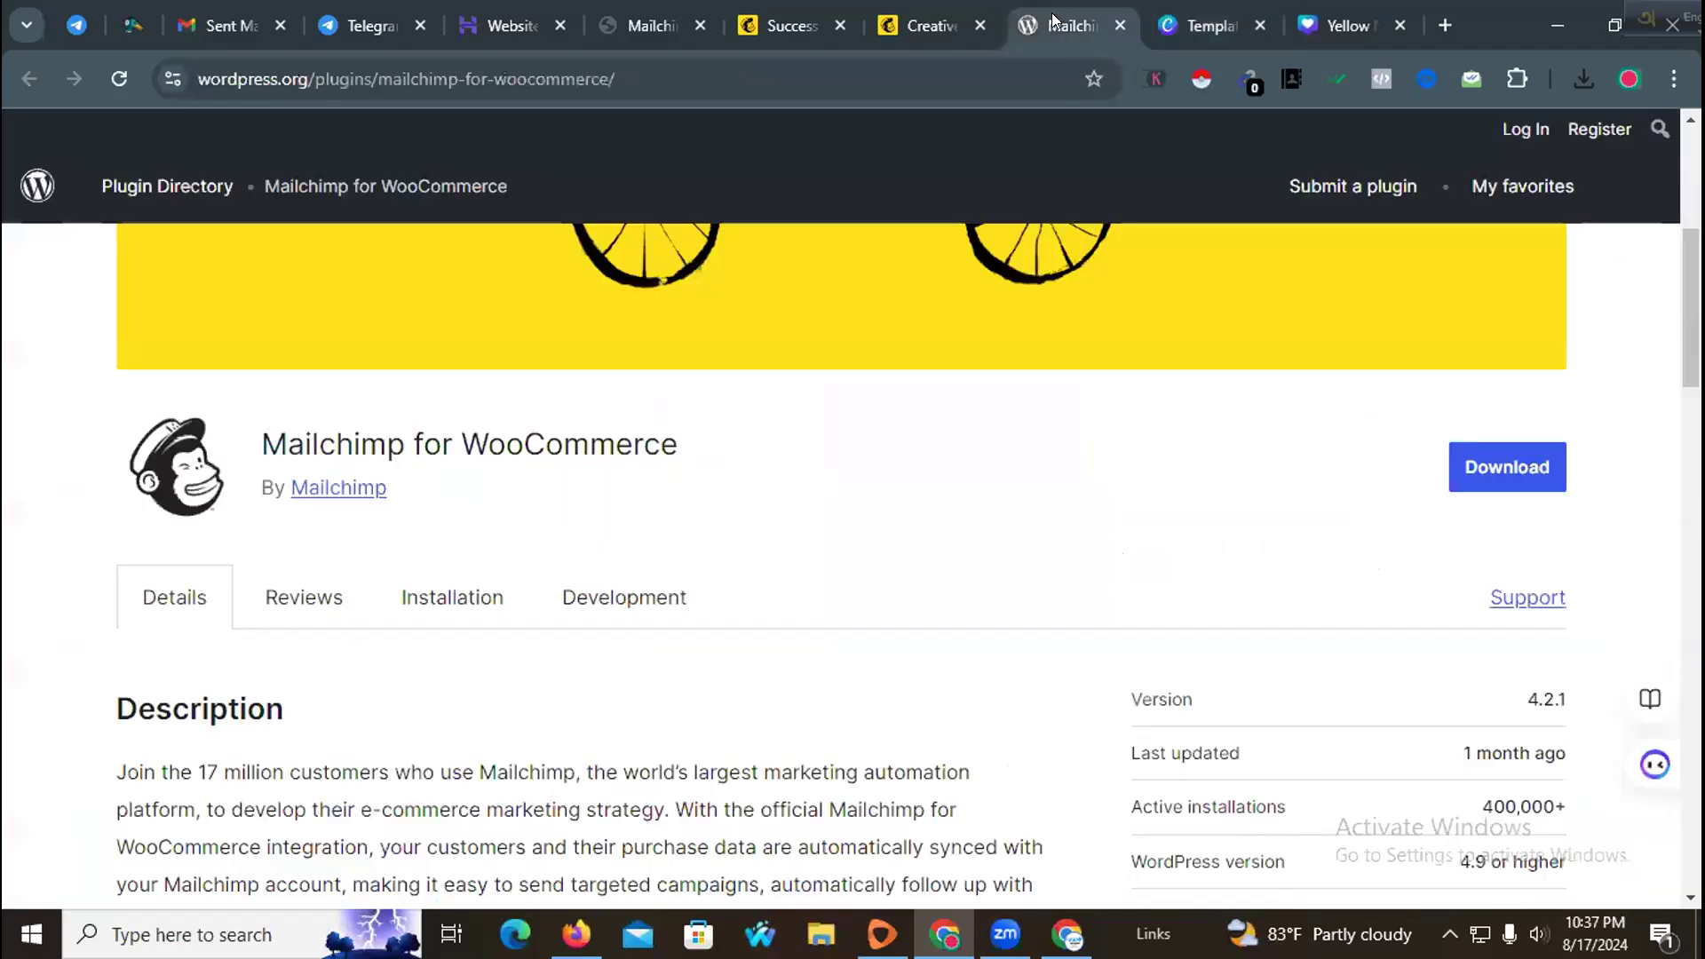
pyautogui.click(934, 18)
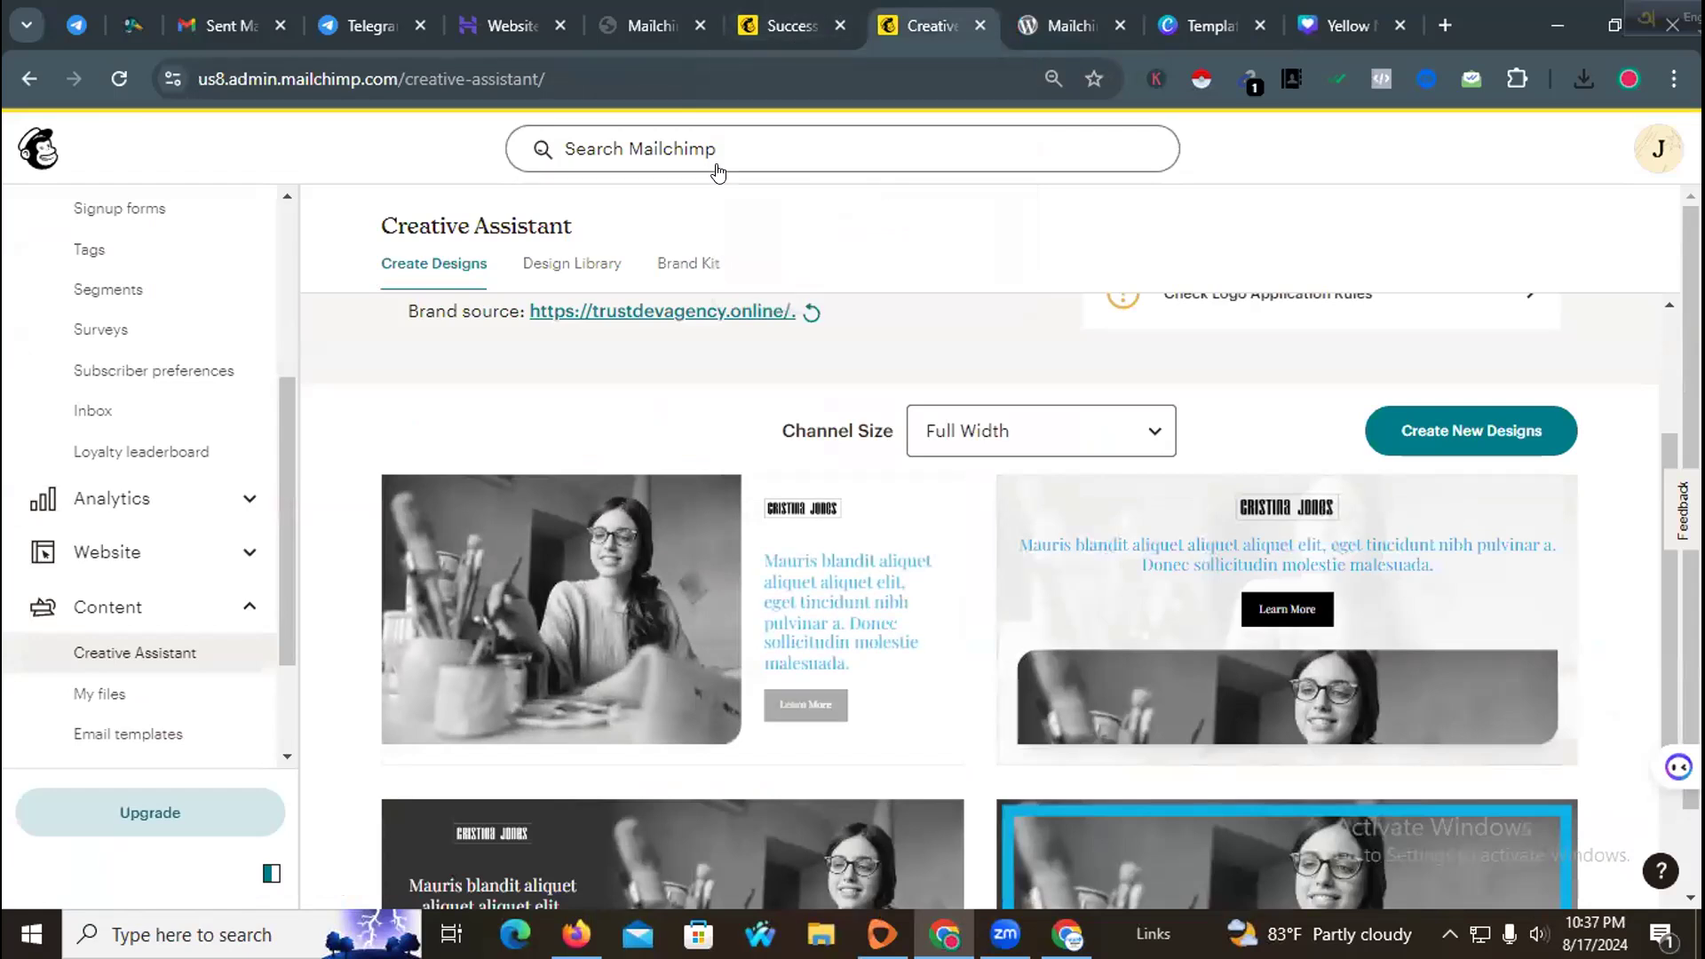
pyautogui.scroll(-4, 473, 566)
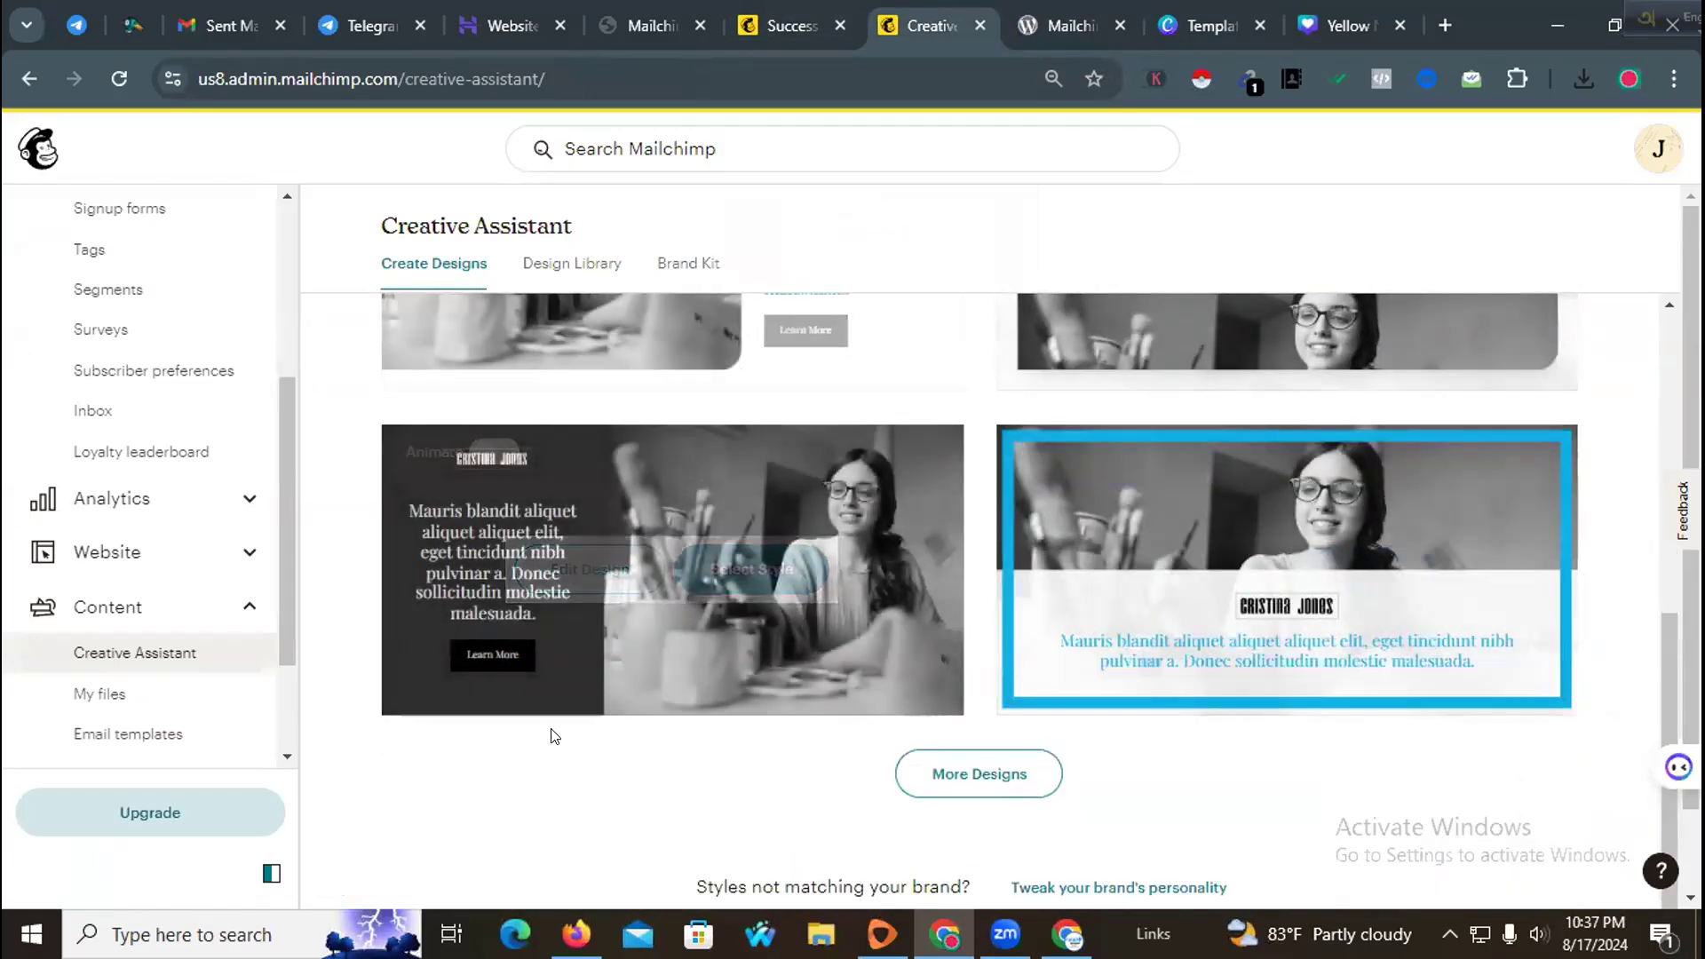
pyautogui.scroll(3, 1064, 635)
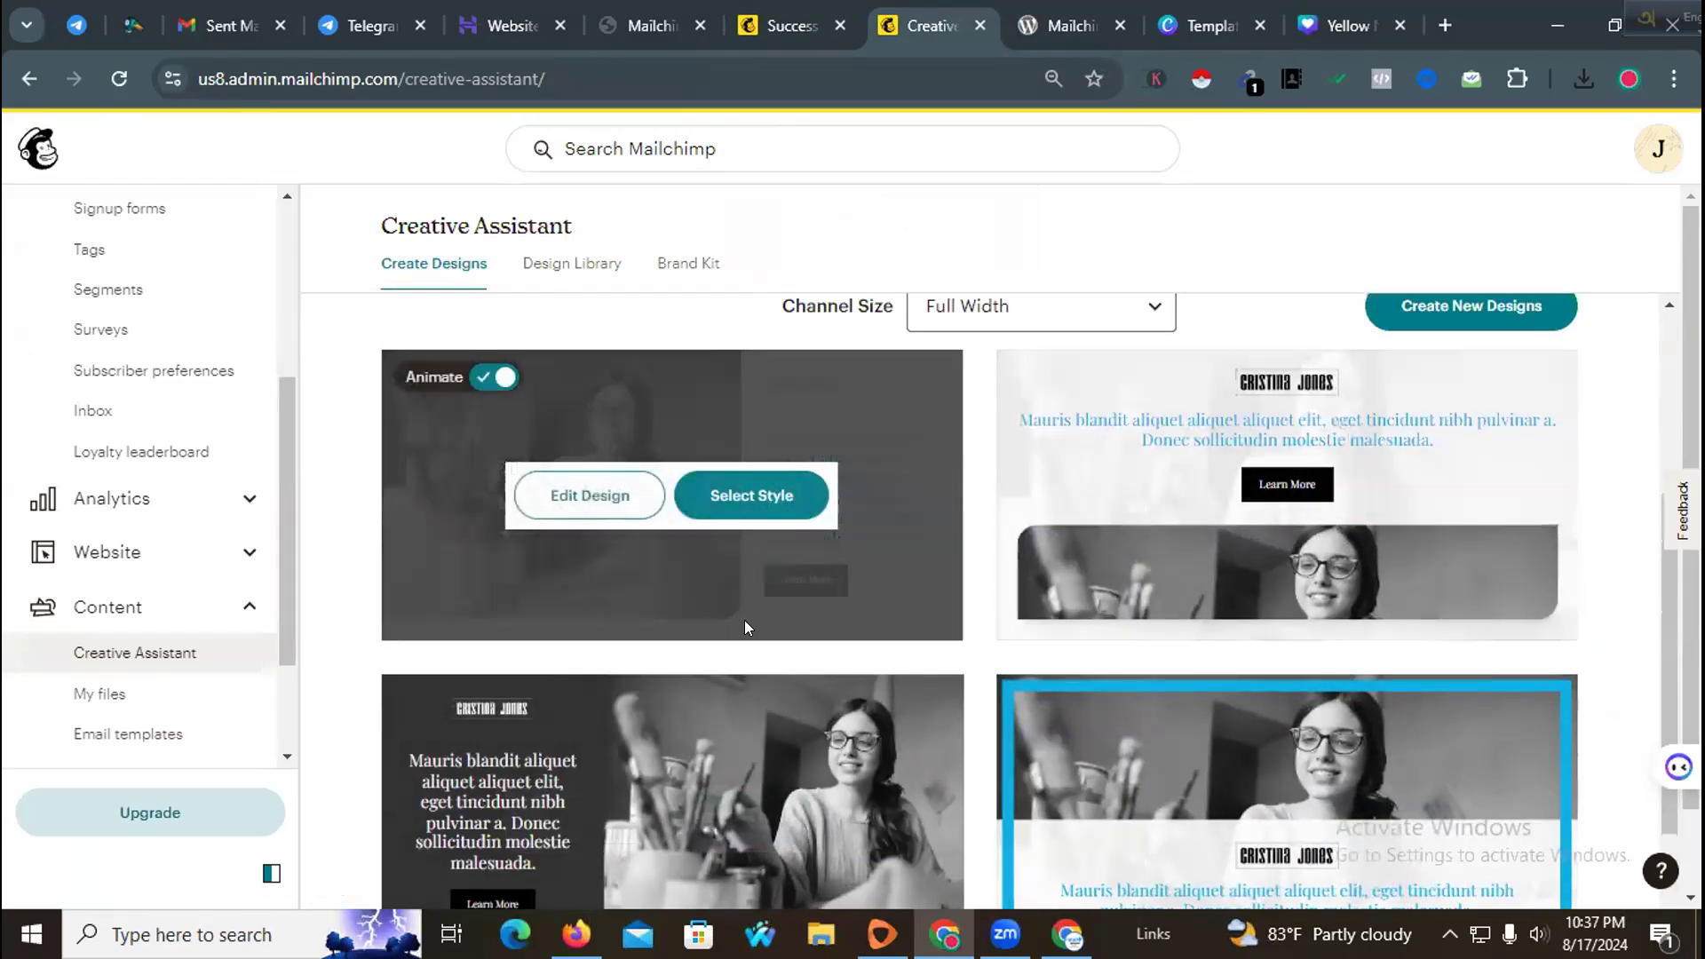
pyautogui.scroll(4, 844, 618)
pyautogui.scroll(-2, 986, 573)
pyautogui.scroll(3, 941, 569)
pyautogui.scroll(-3, 898, 567)
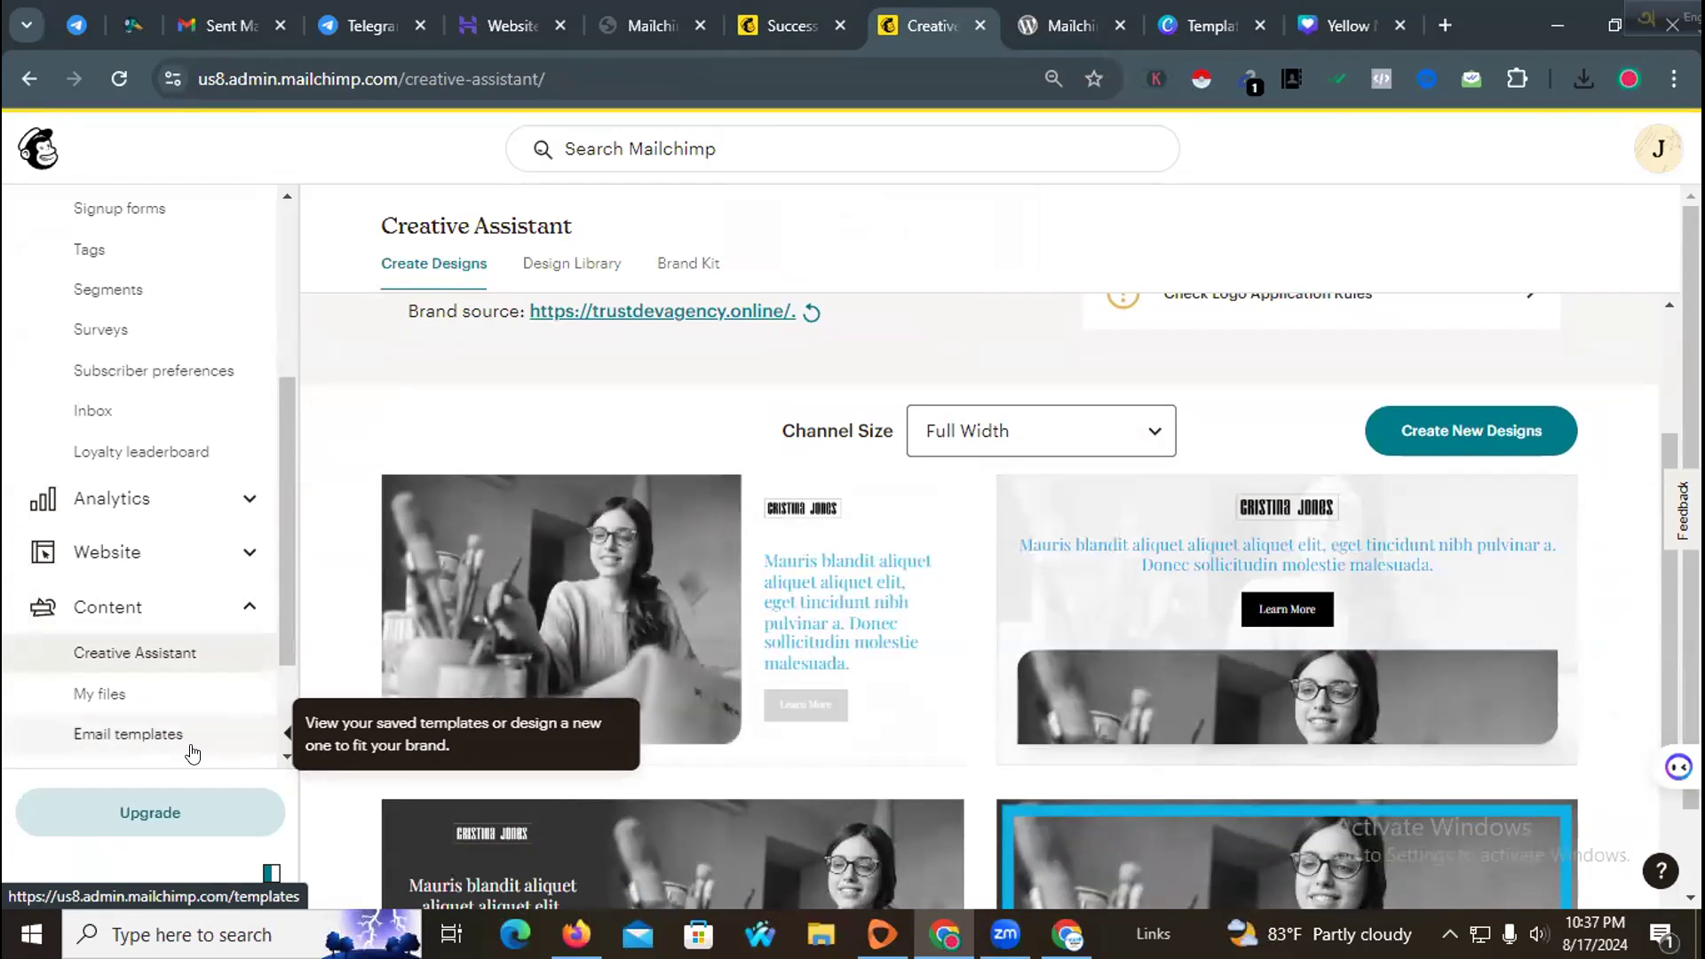
pyautogui.scroll(-3, 177, 746)
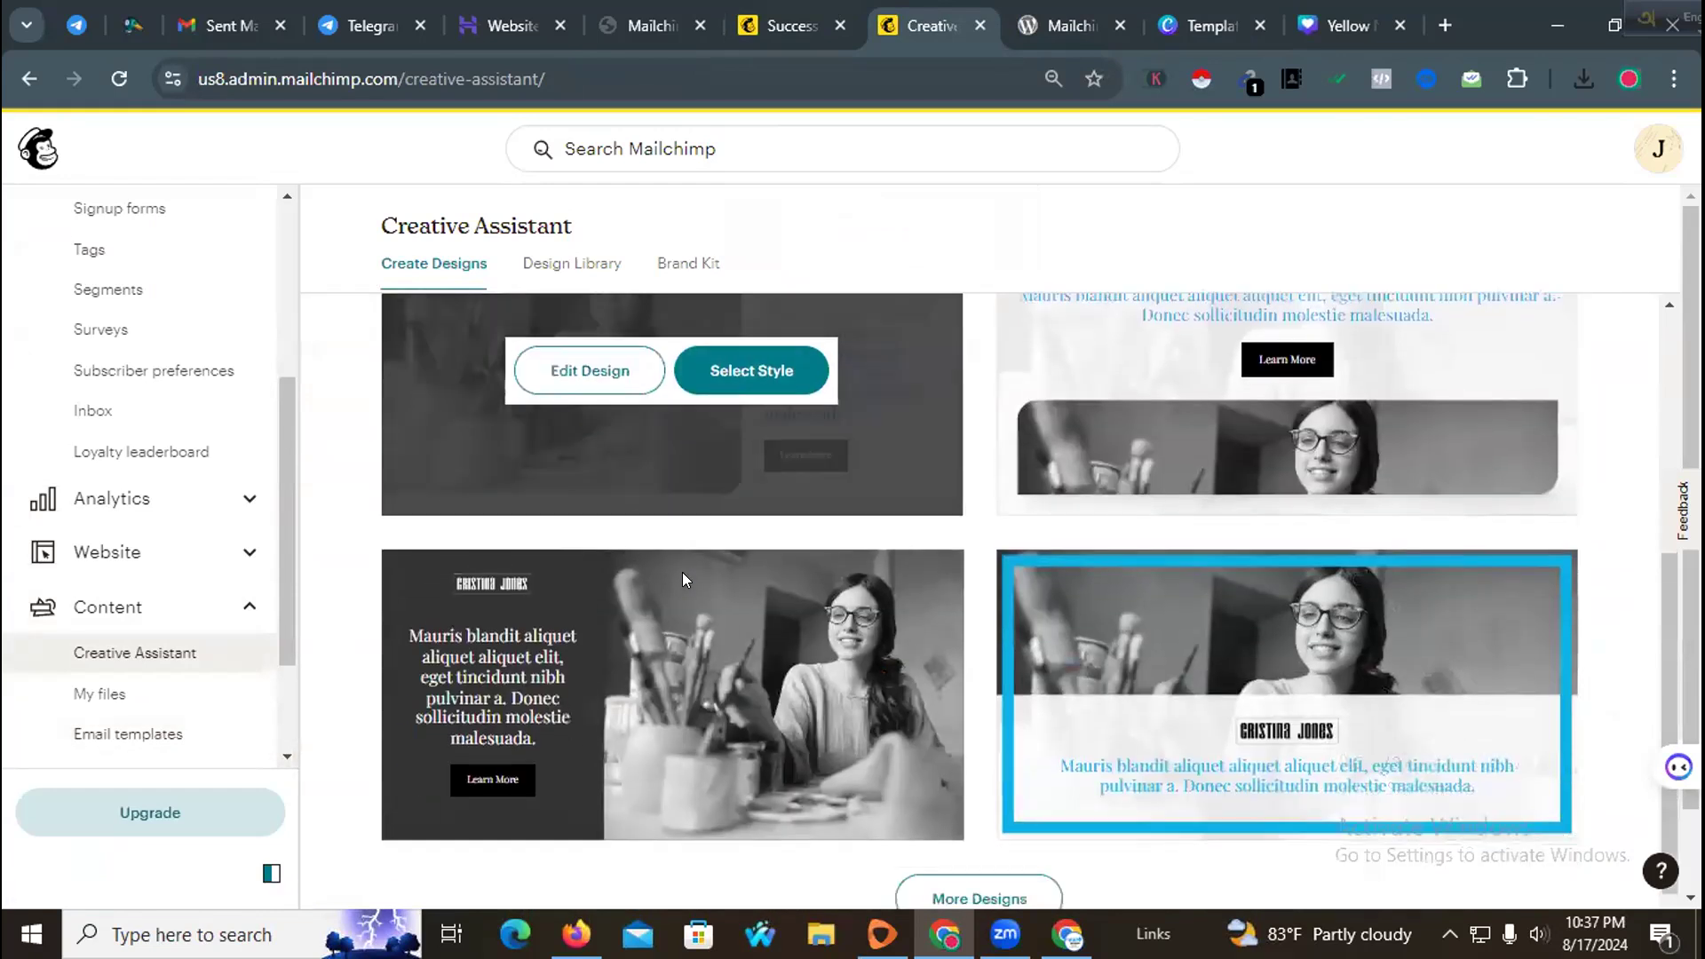
# Step: Create a new email template, starting from scratch
pyautogui.click(160, 737)
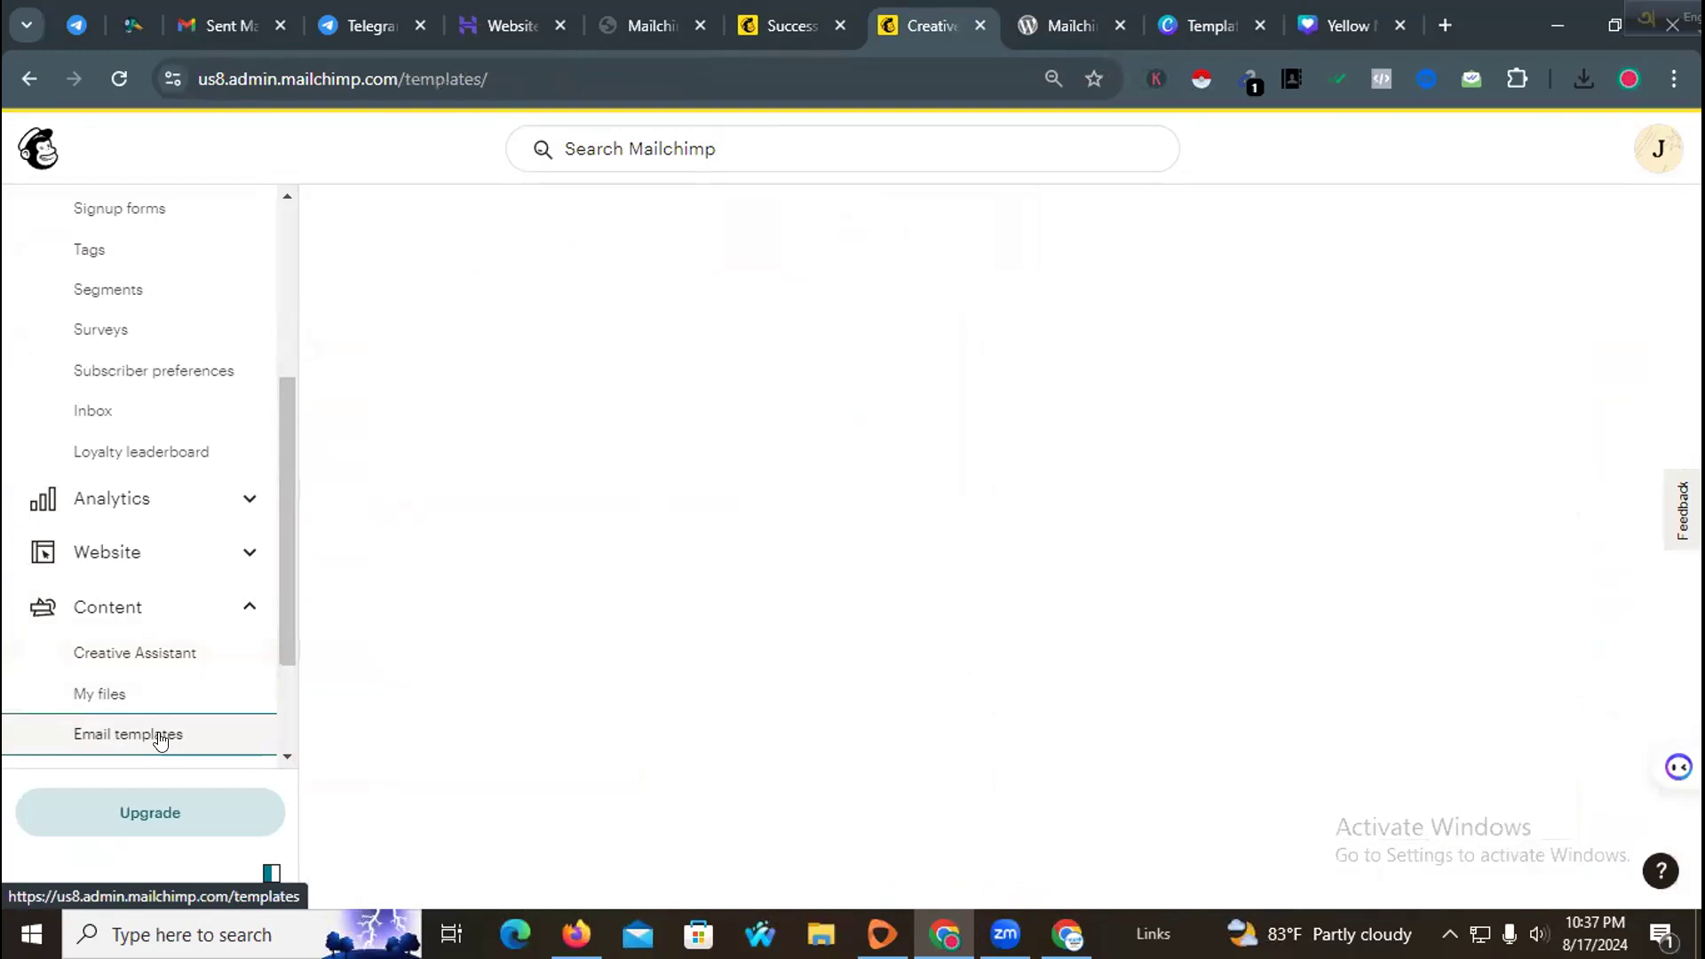
pyautogui.scroll(-2, 1009, 551)
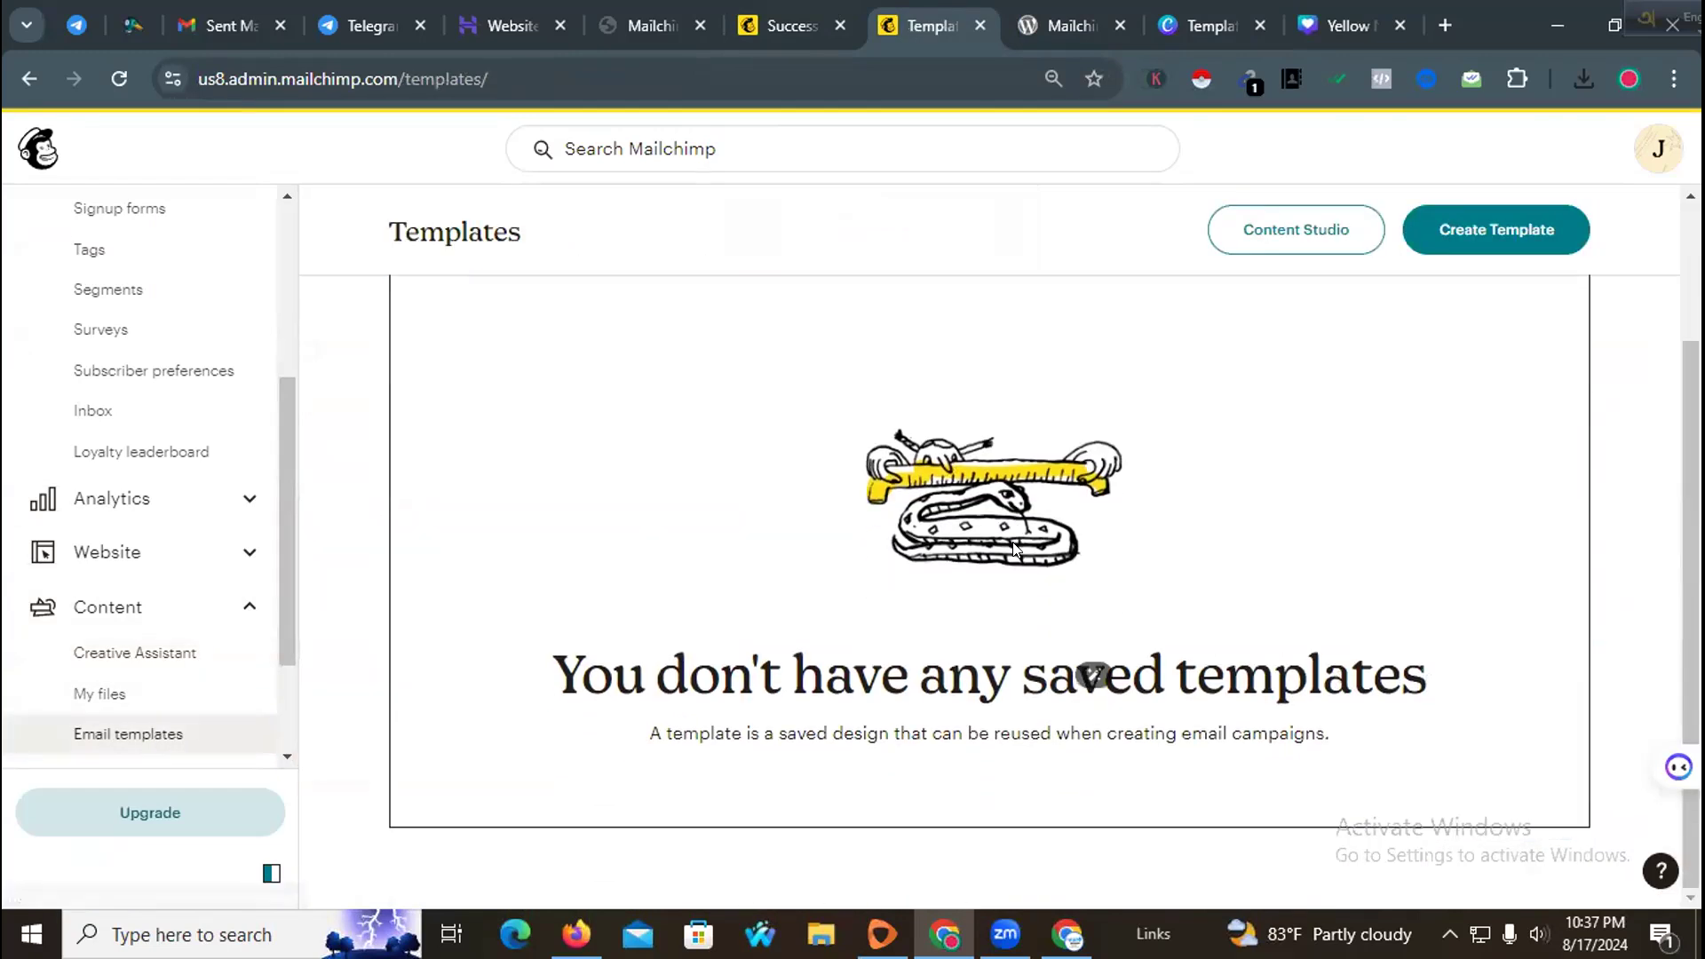
pyautogui.click(1496, 228)
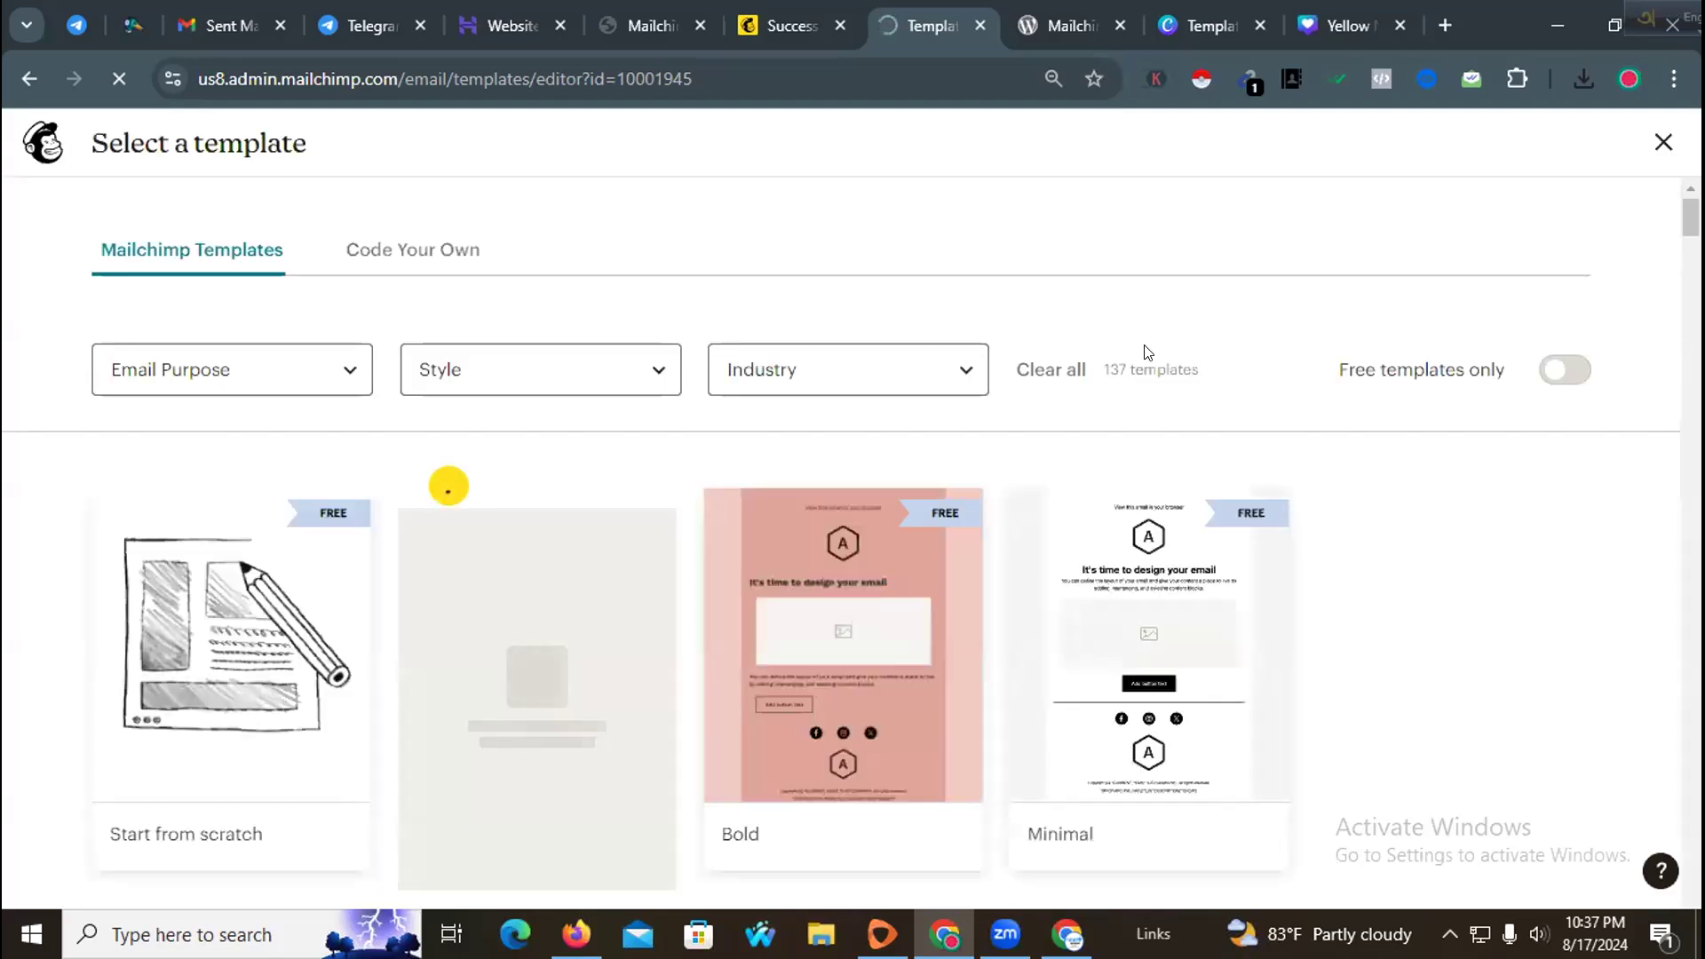
pyautogui.scroll(-4, 850, 510)
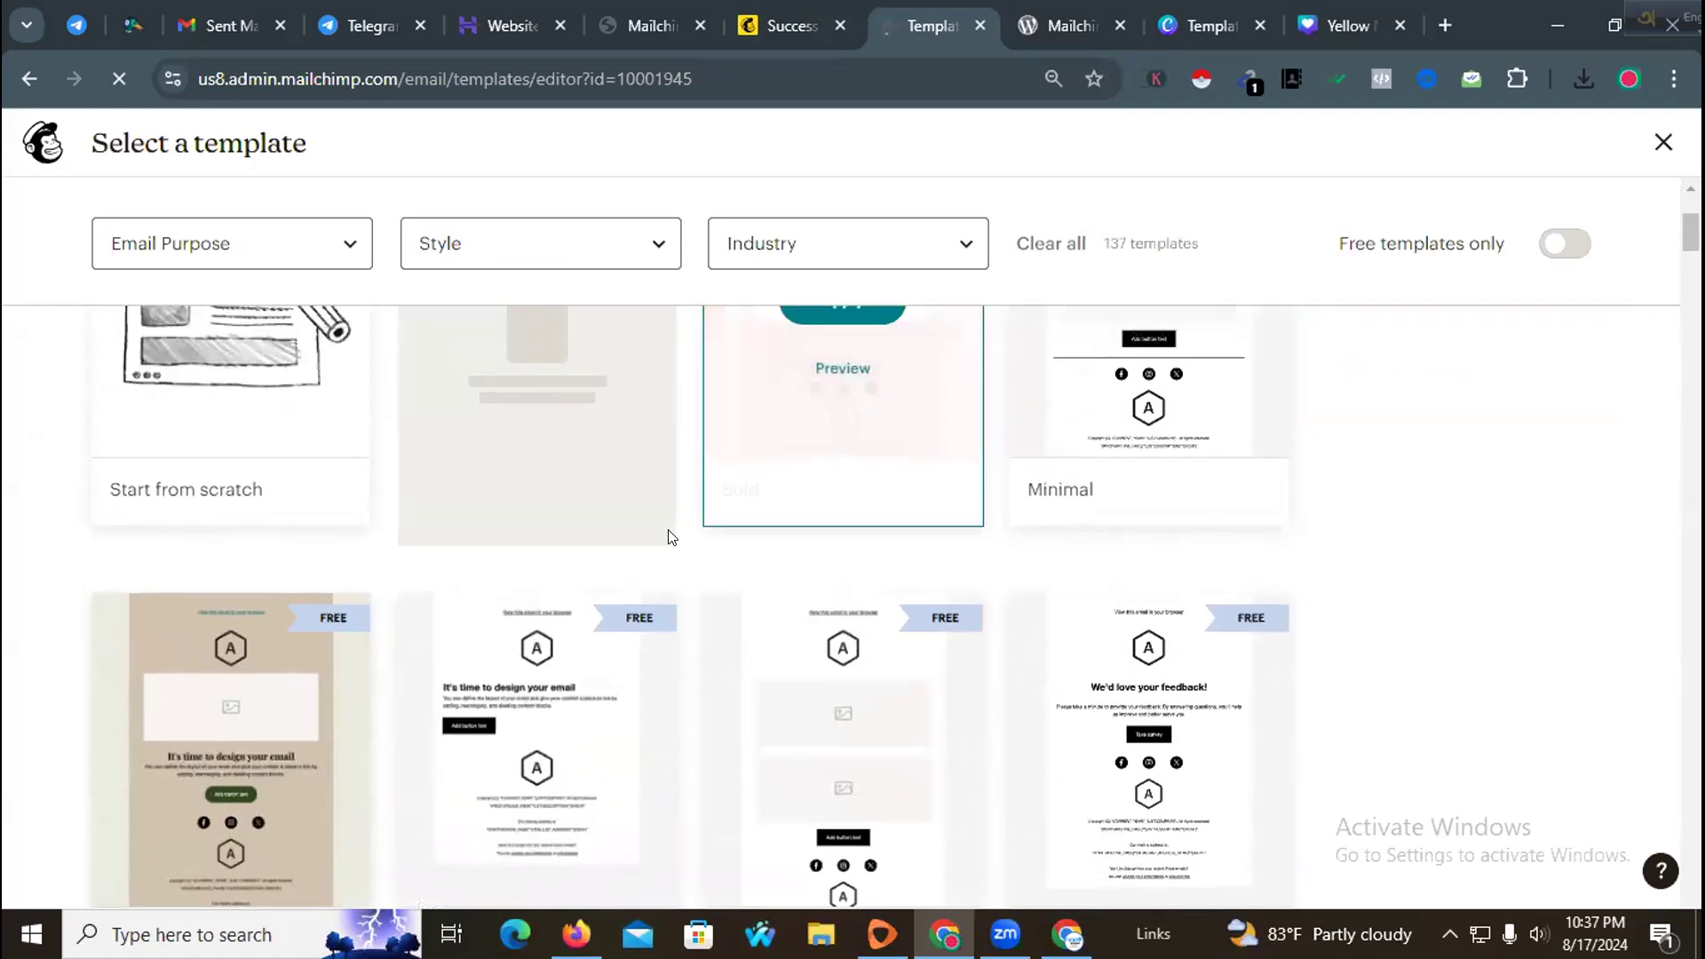
pyautogui.scroll(4, 662, 537)
pyautogui.scroll(-1, 621, 546)
pyautogui.moveTo(275, 495)
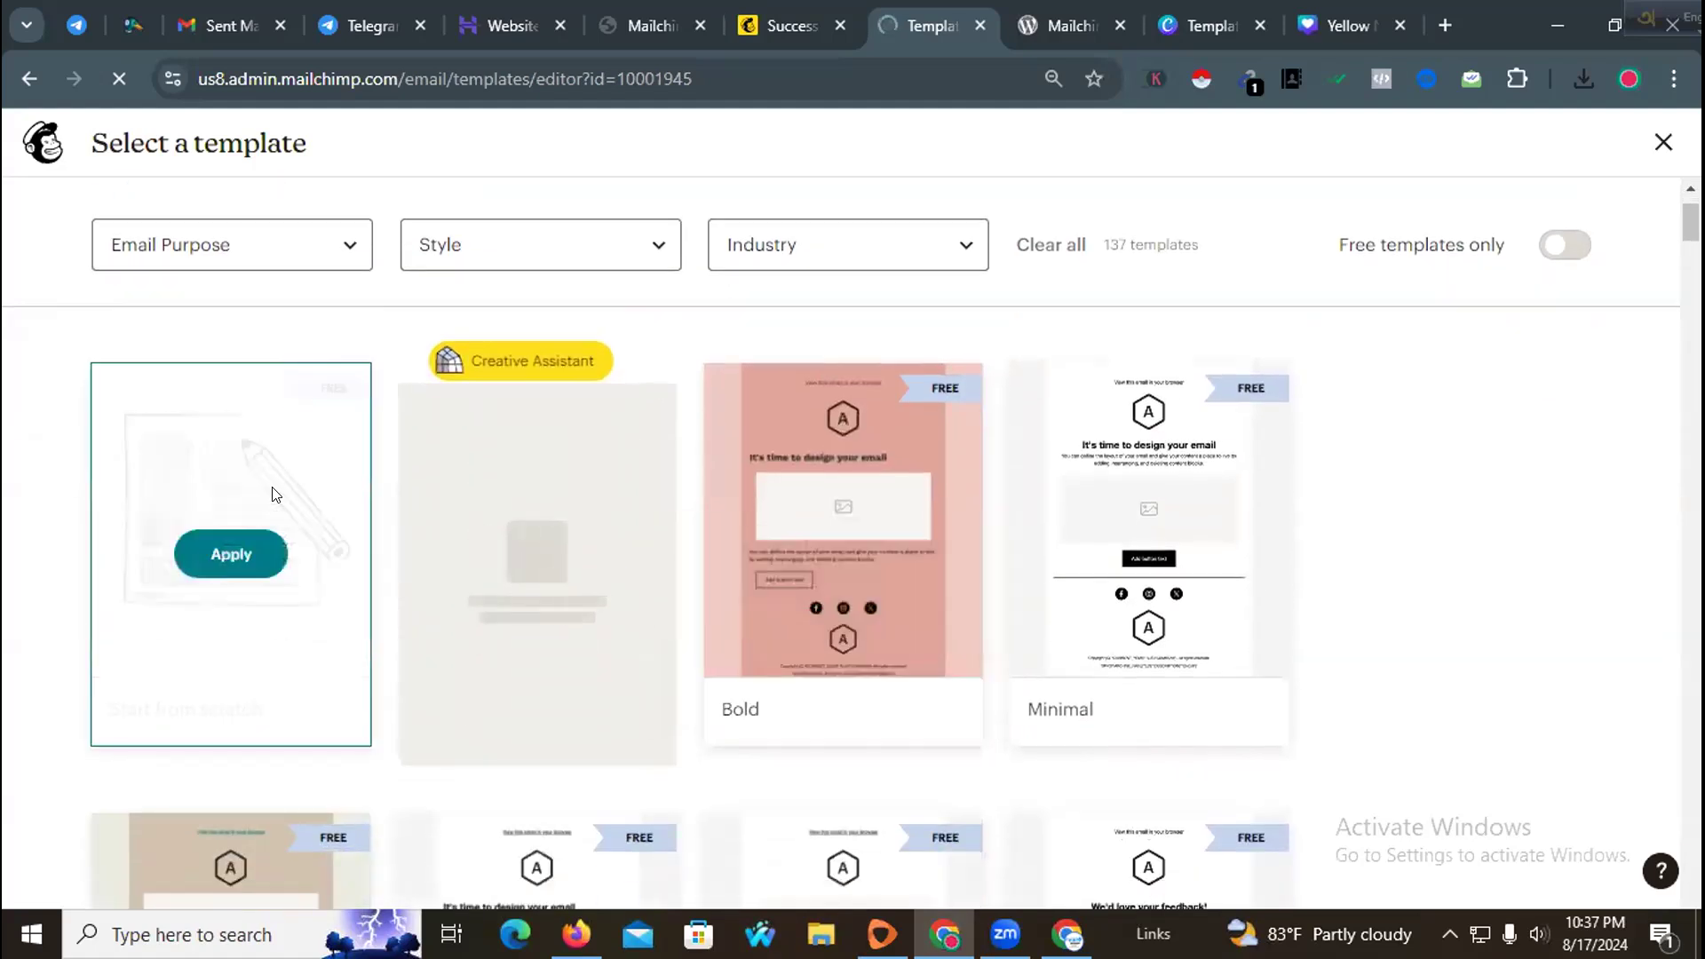
pyautogui.click(227, 553)
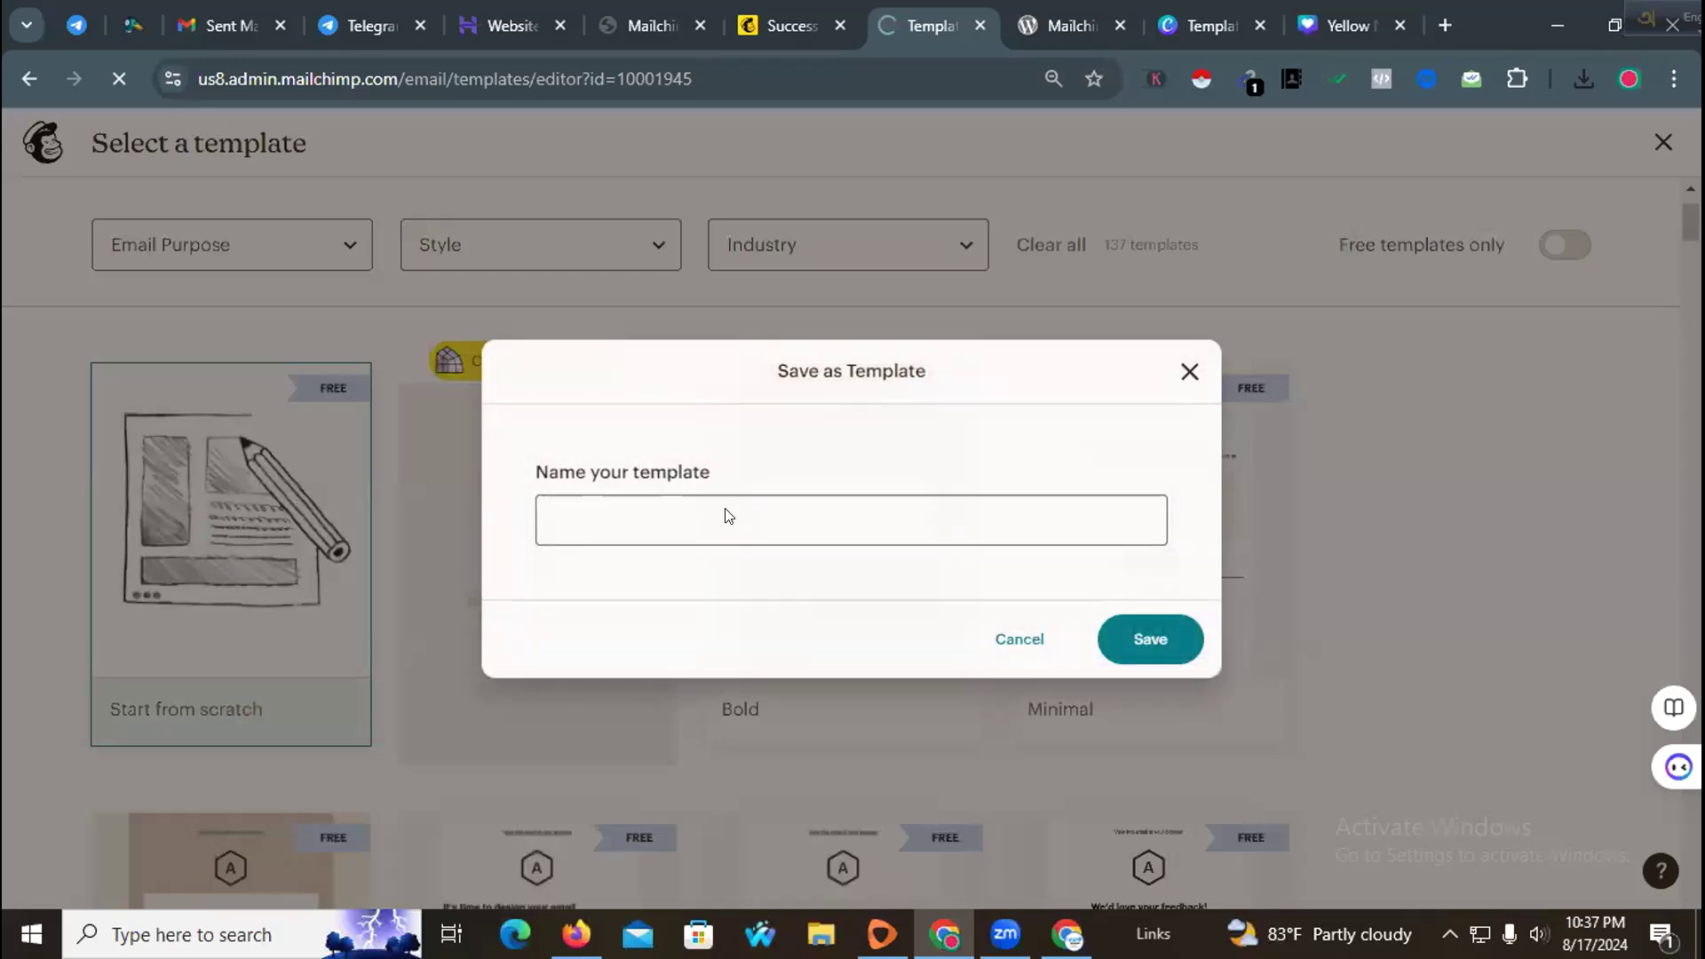
# Step: Name the template Trust Dev Agency and save it
pyautogui.click(729, 513)
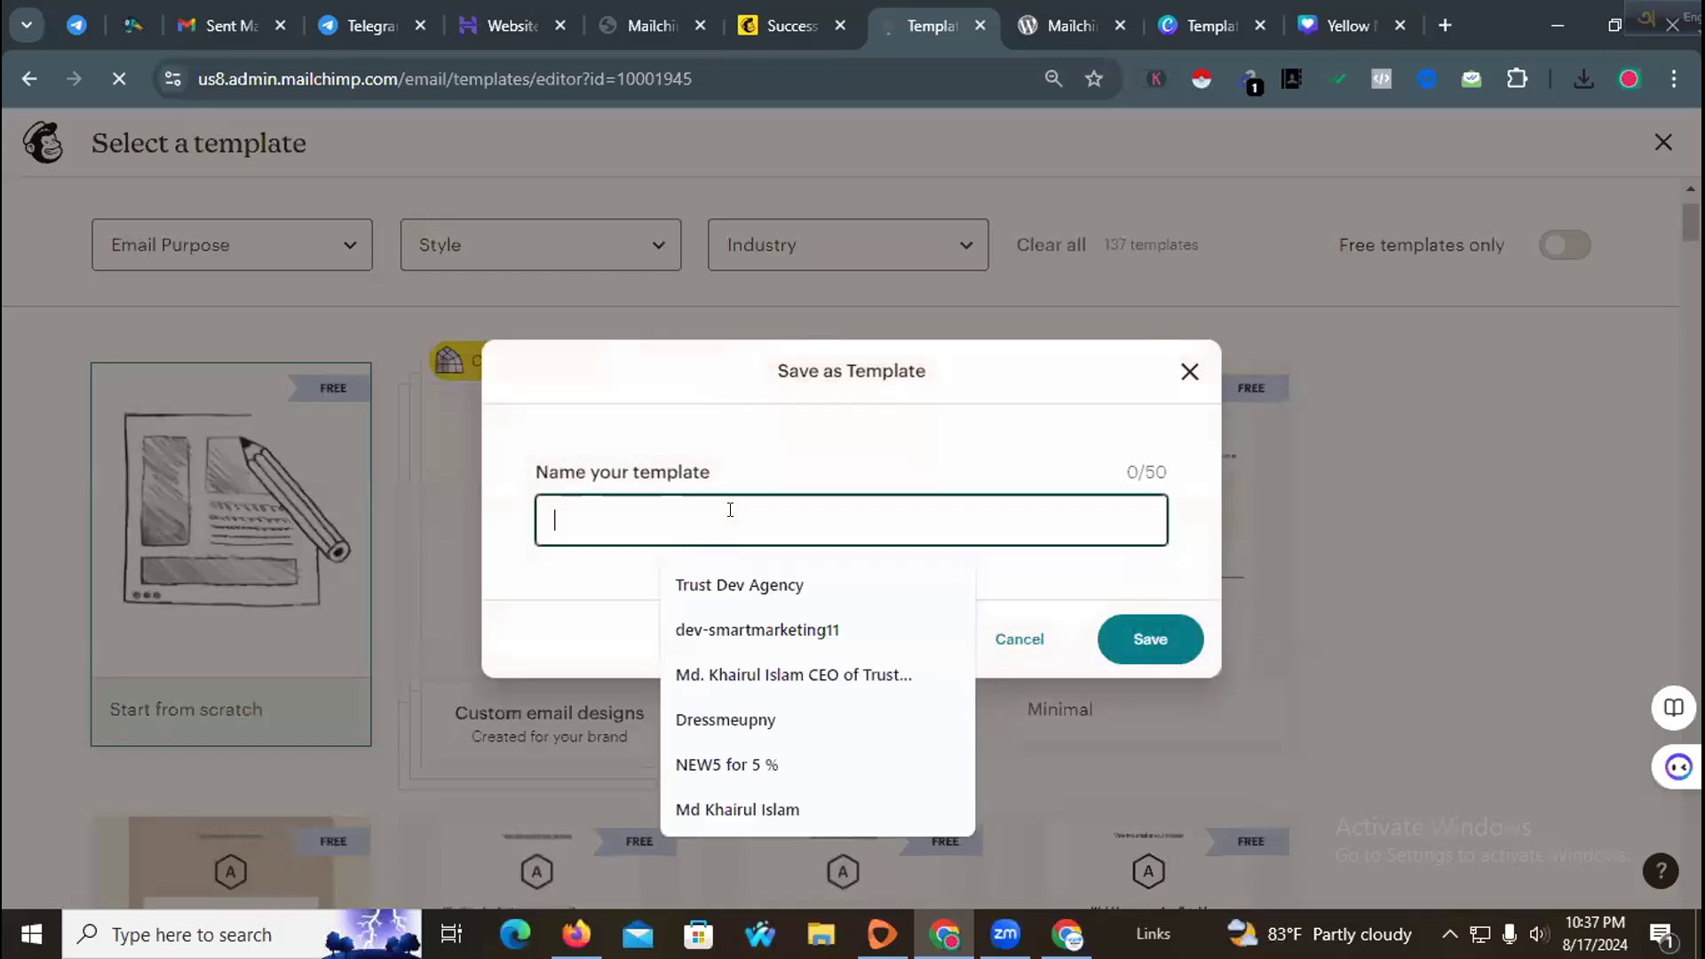
pyautogui.click(750, 586)
pyautogui.click(1157, 646)
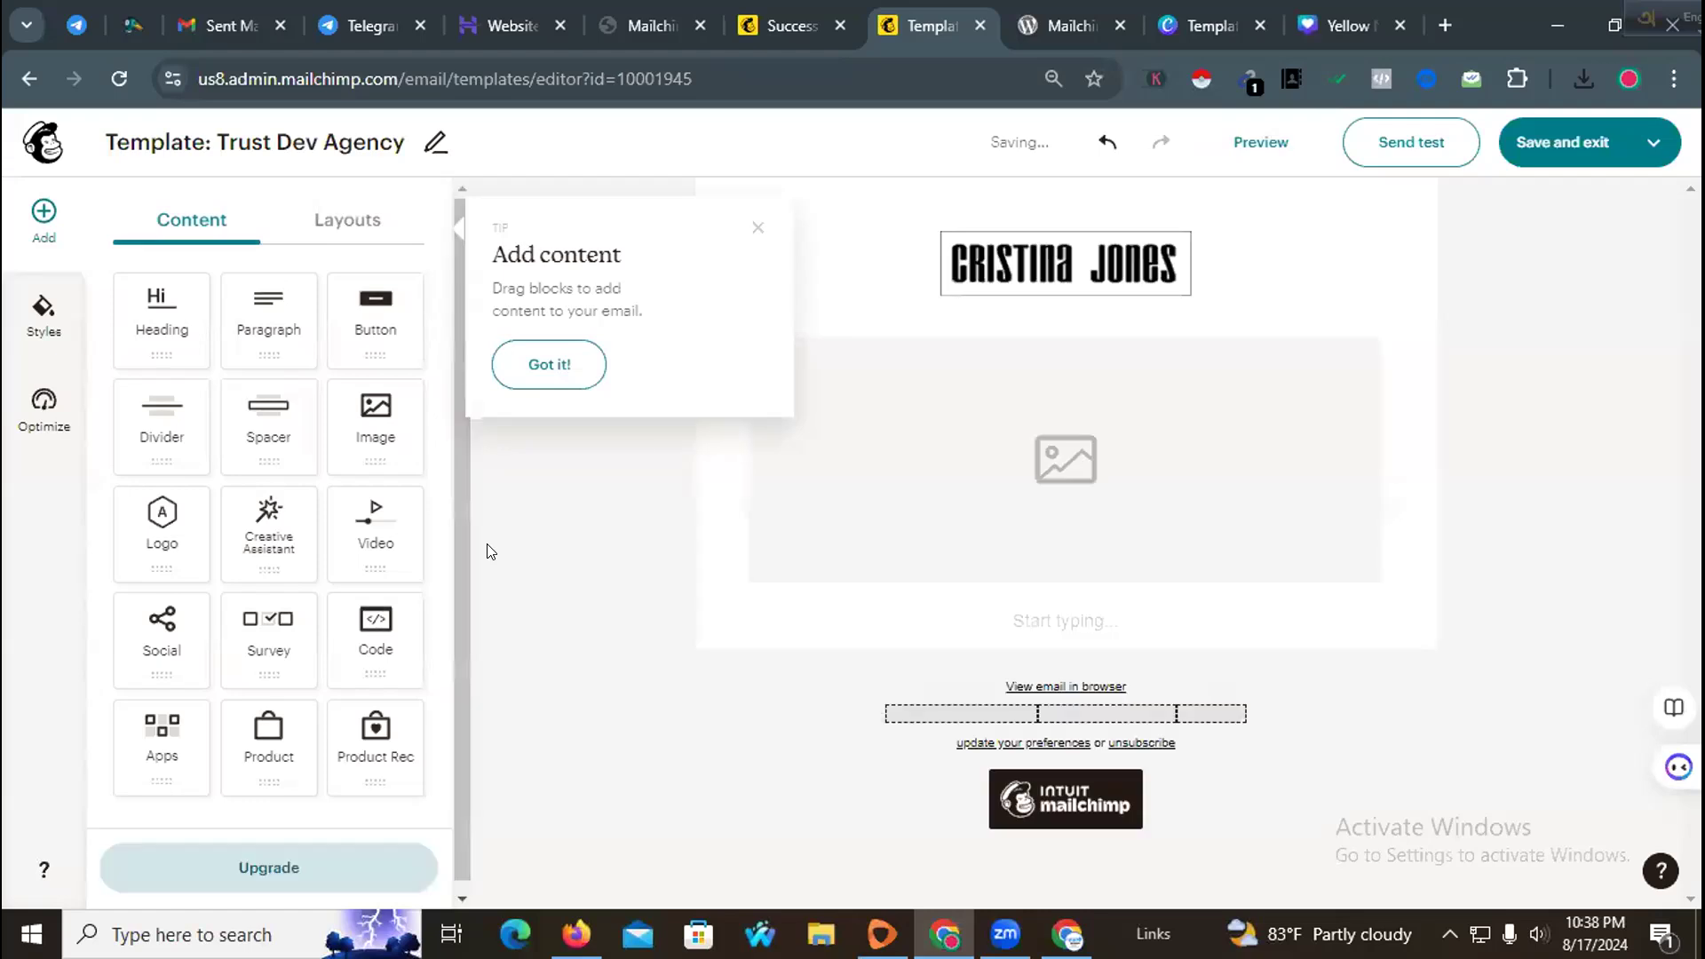
# Step: Upload the downloaded PNG design into the empty image block below the logo
pyautogui.click(1311, 415)
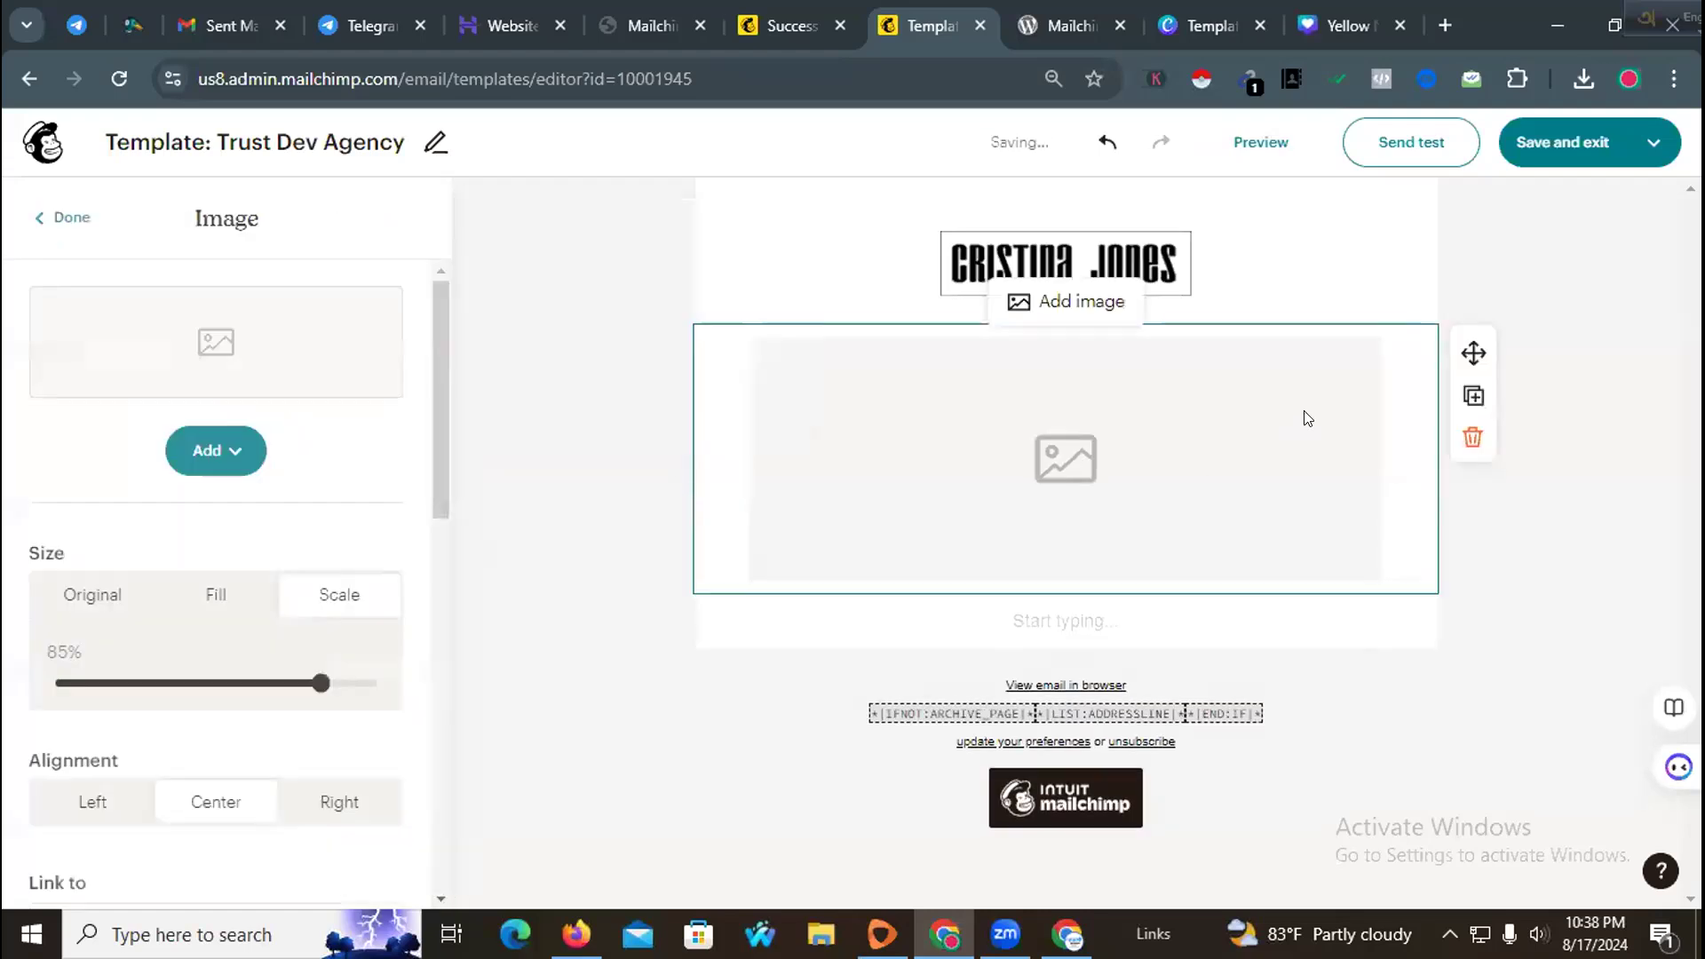
pyautogui.click(1304, 237)
pyautogui.click(1033, 394)
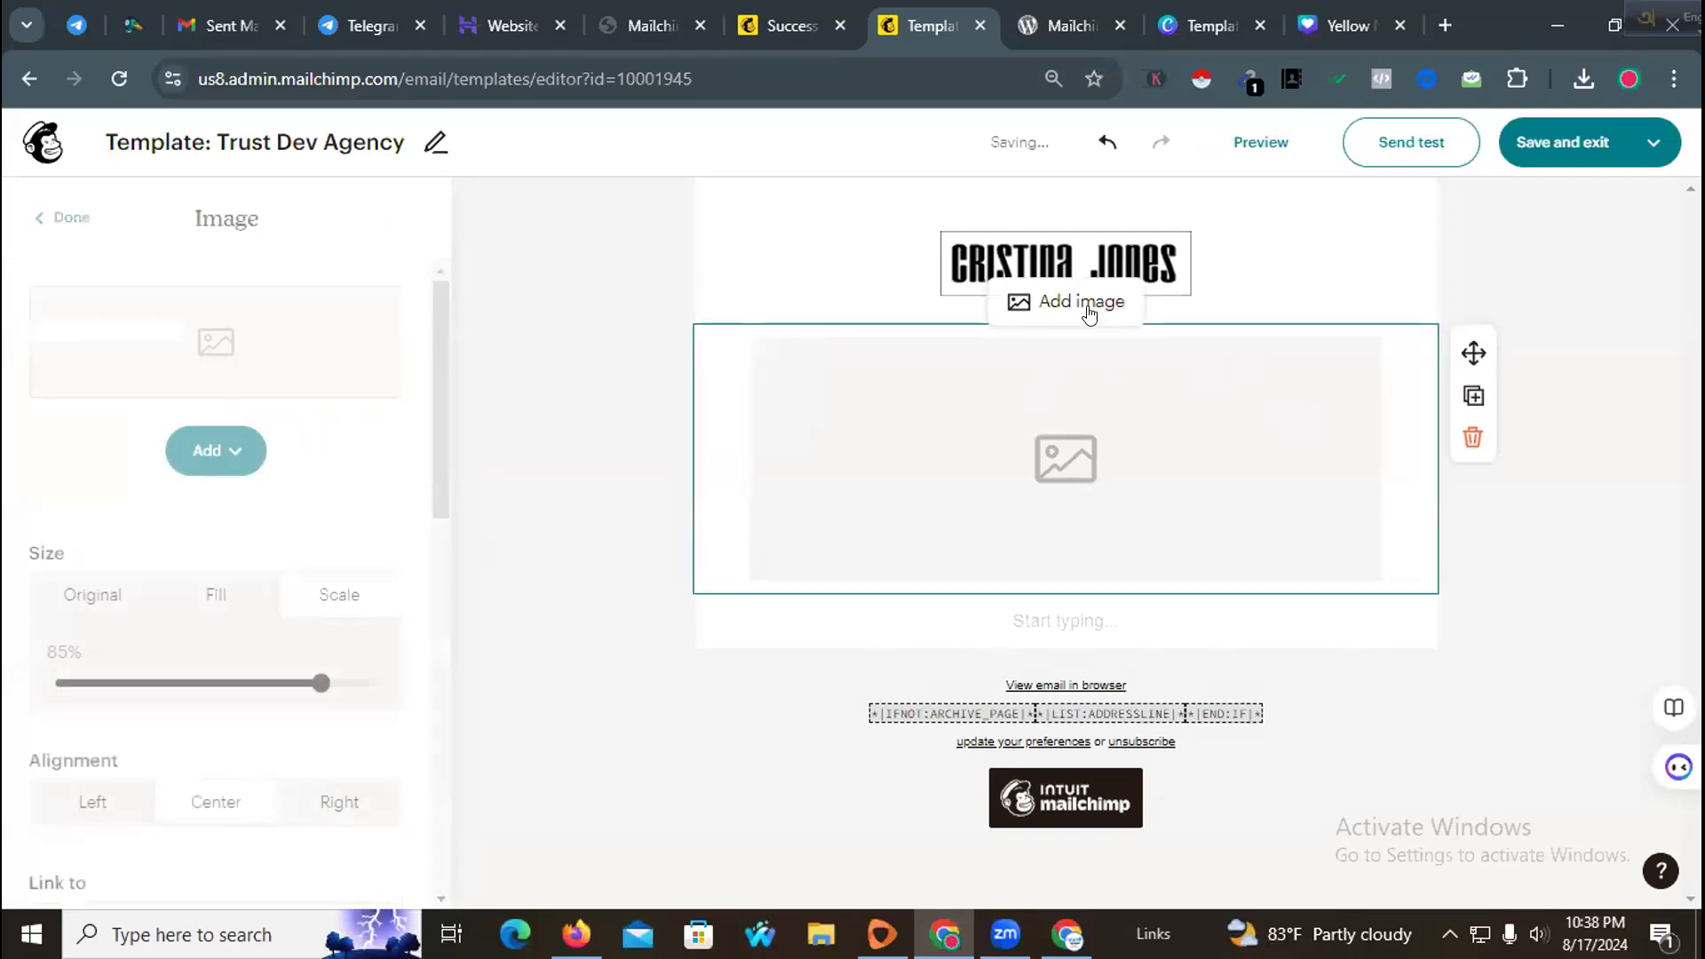
pyautogui.click(1053, 268)
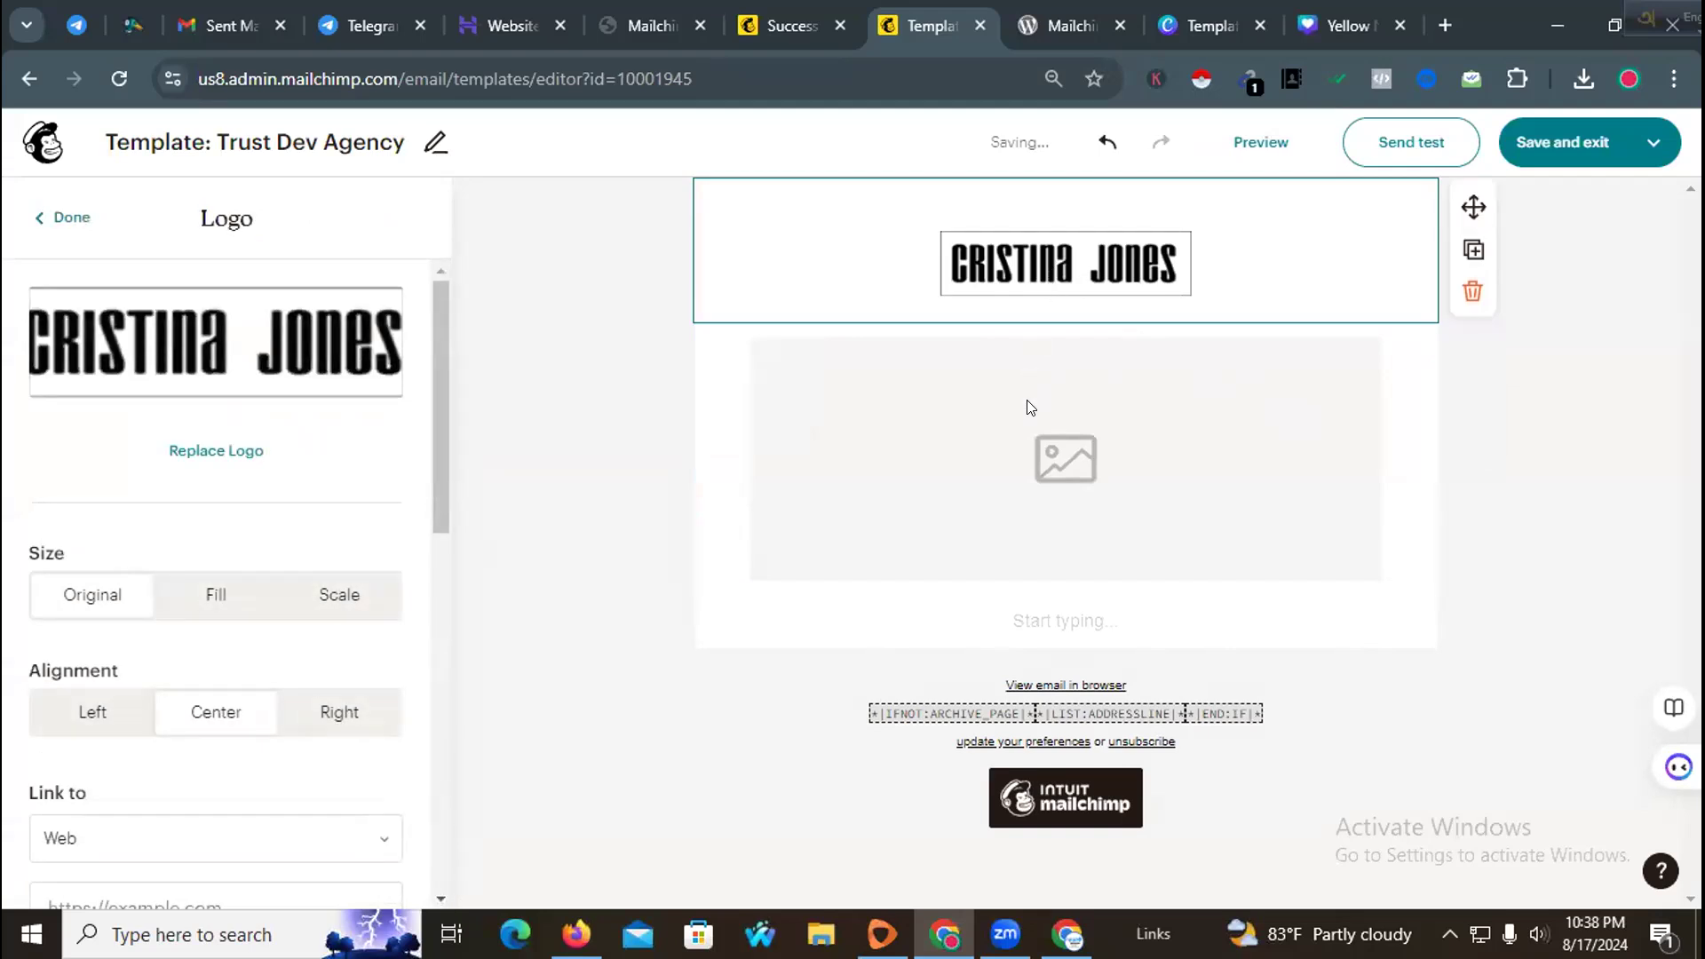
pyautogui.click(1054, 387)
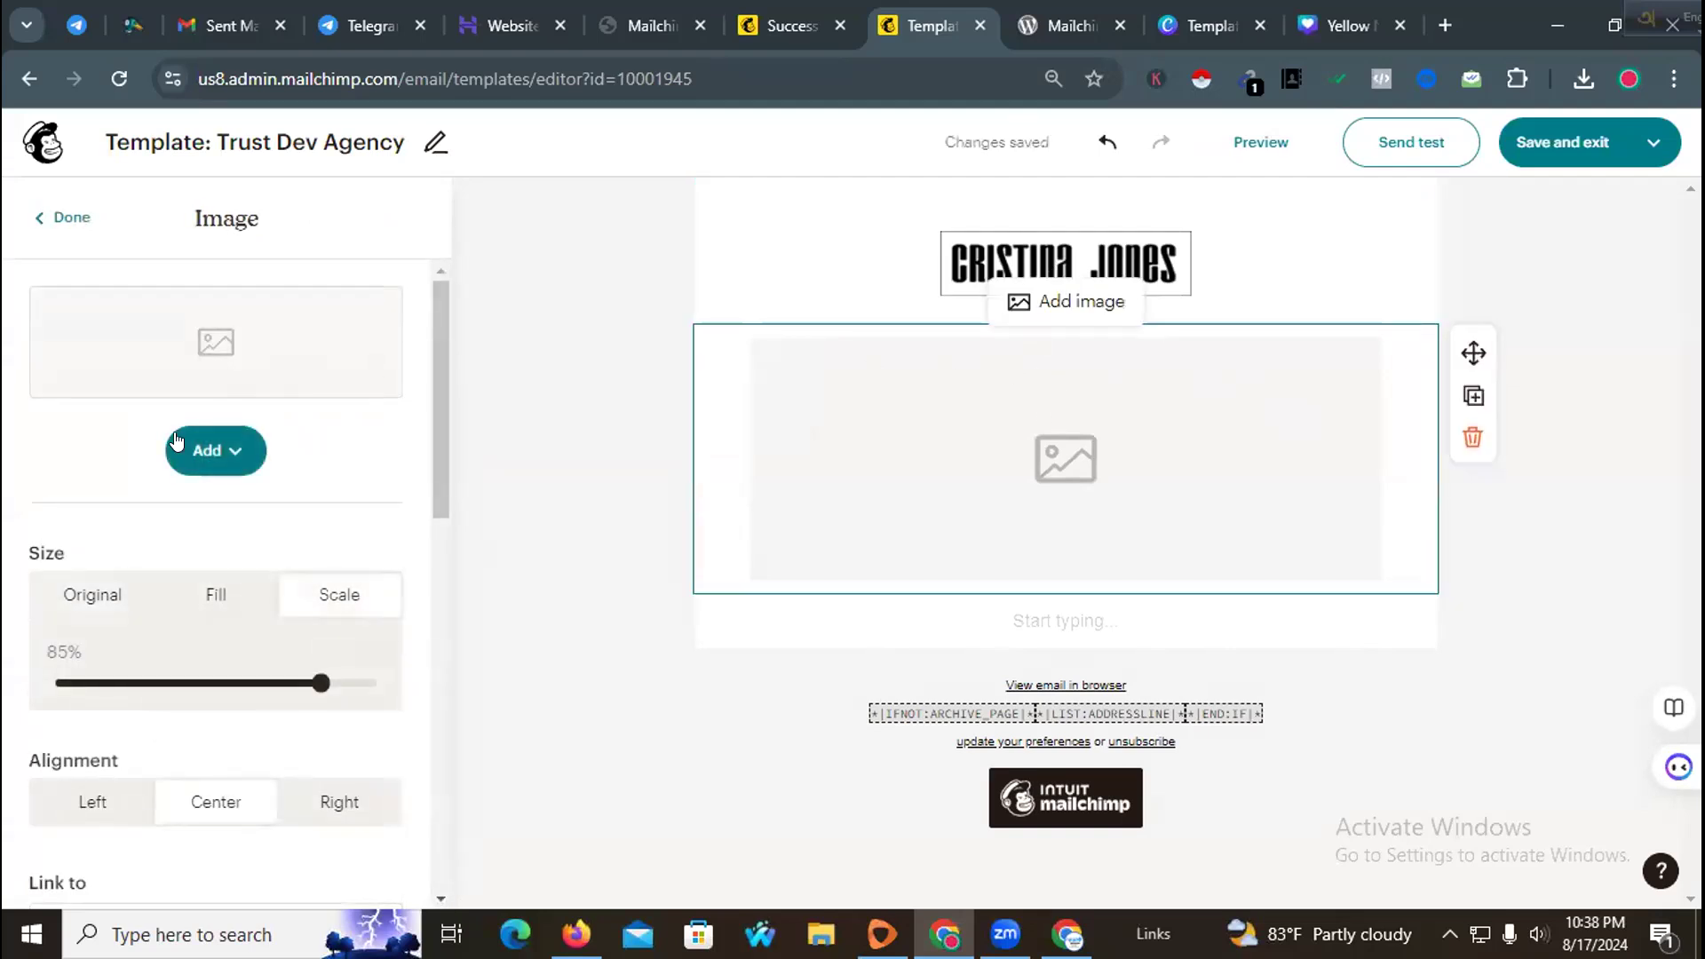
pyautogui.click(229, 466)
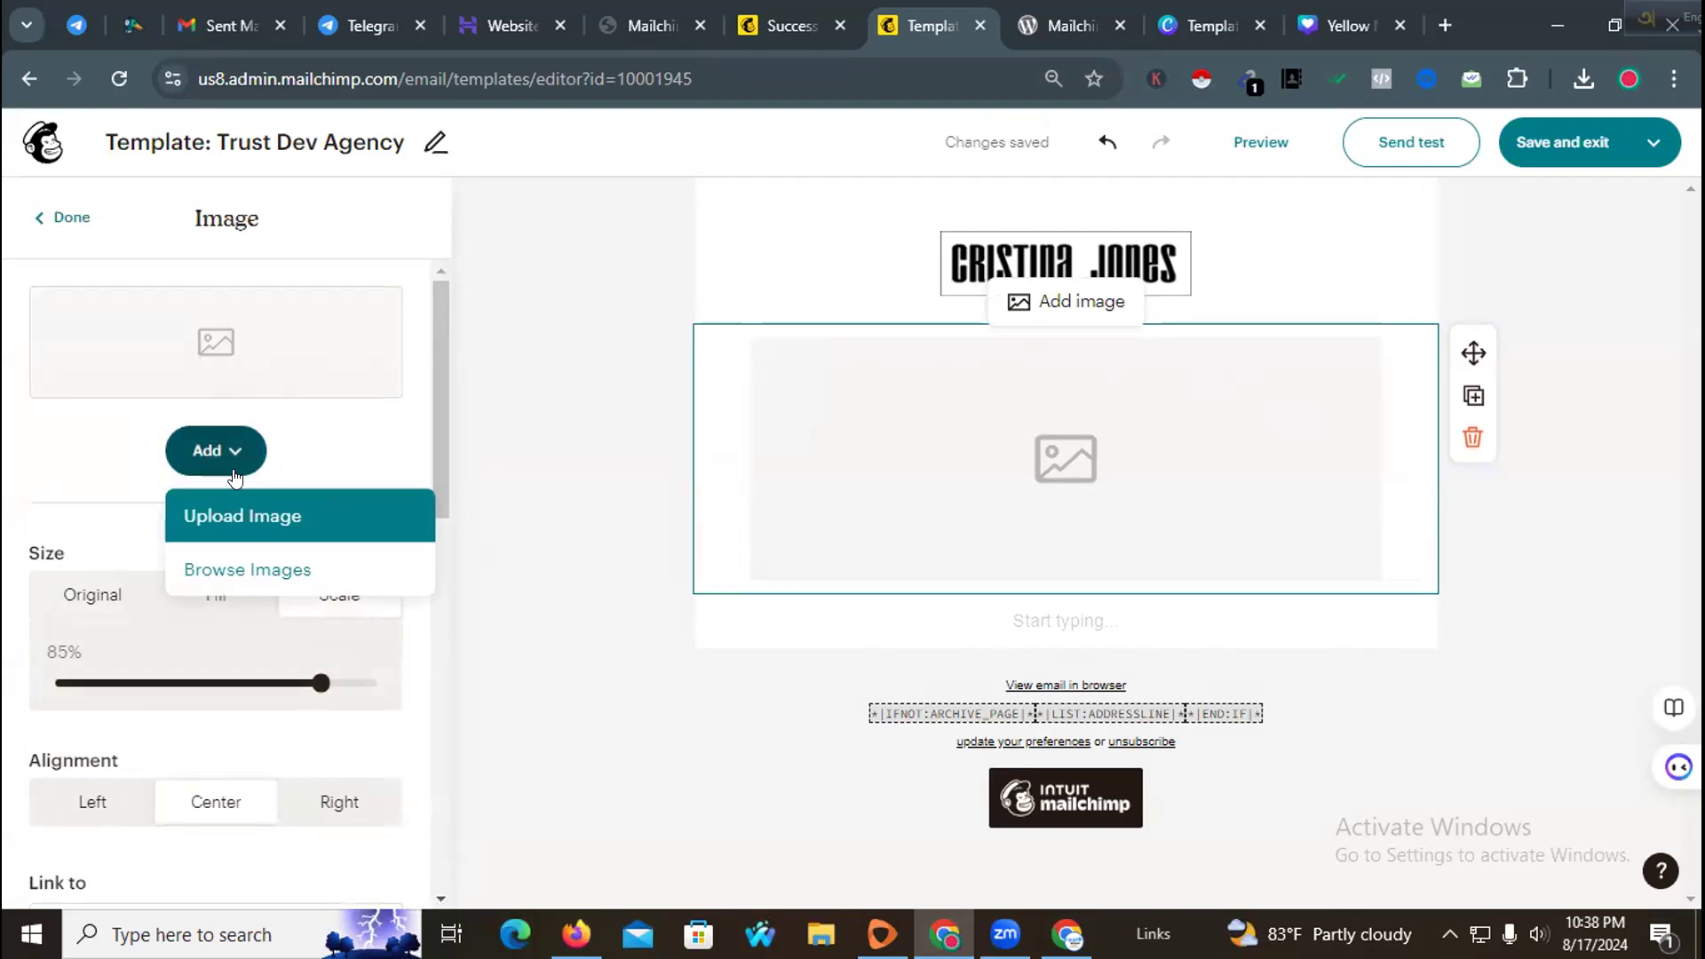
pyautogui.click(248, 525)
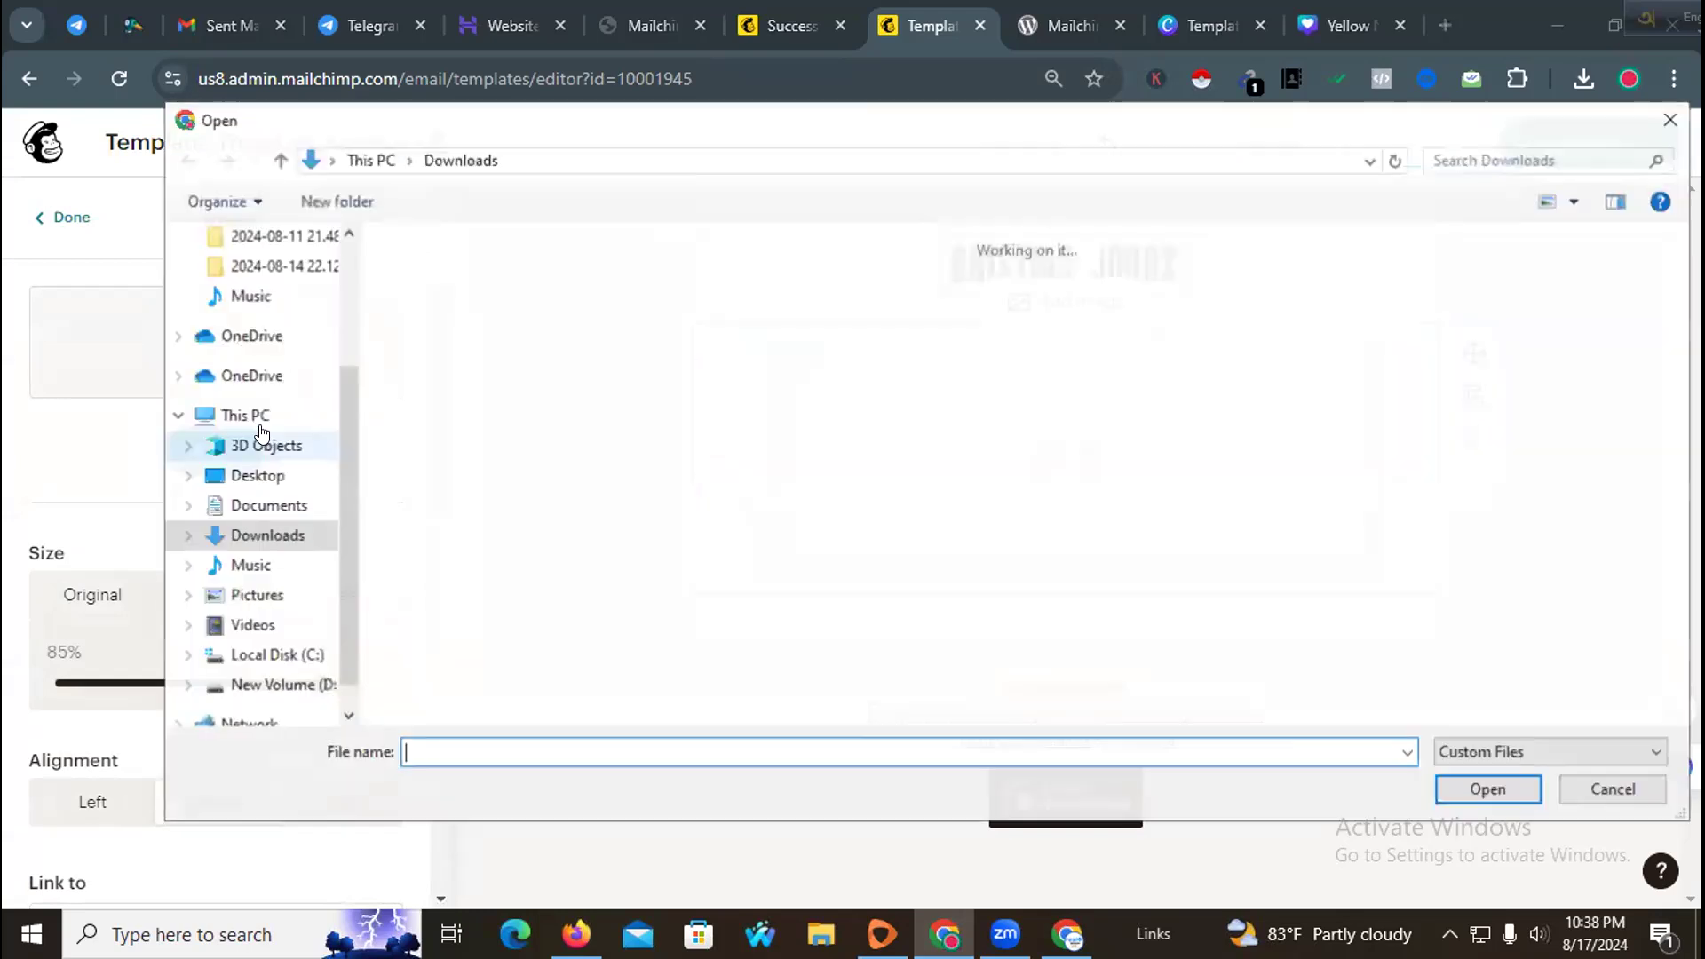
pyautogui.click(414, 327)
pyautogui.click(1514, 782)
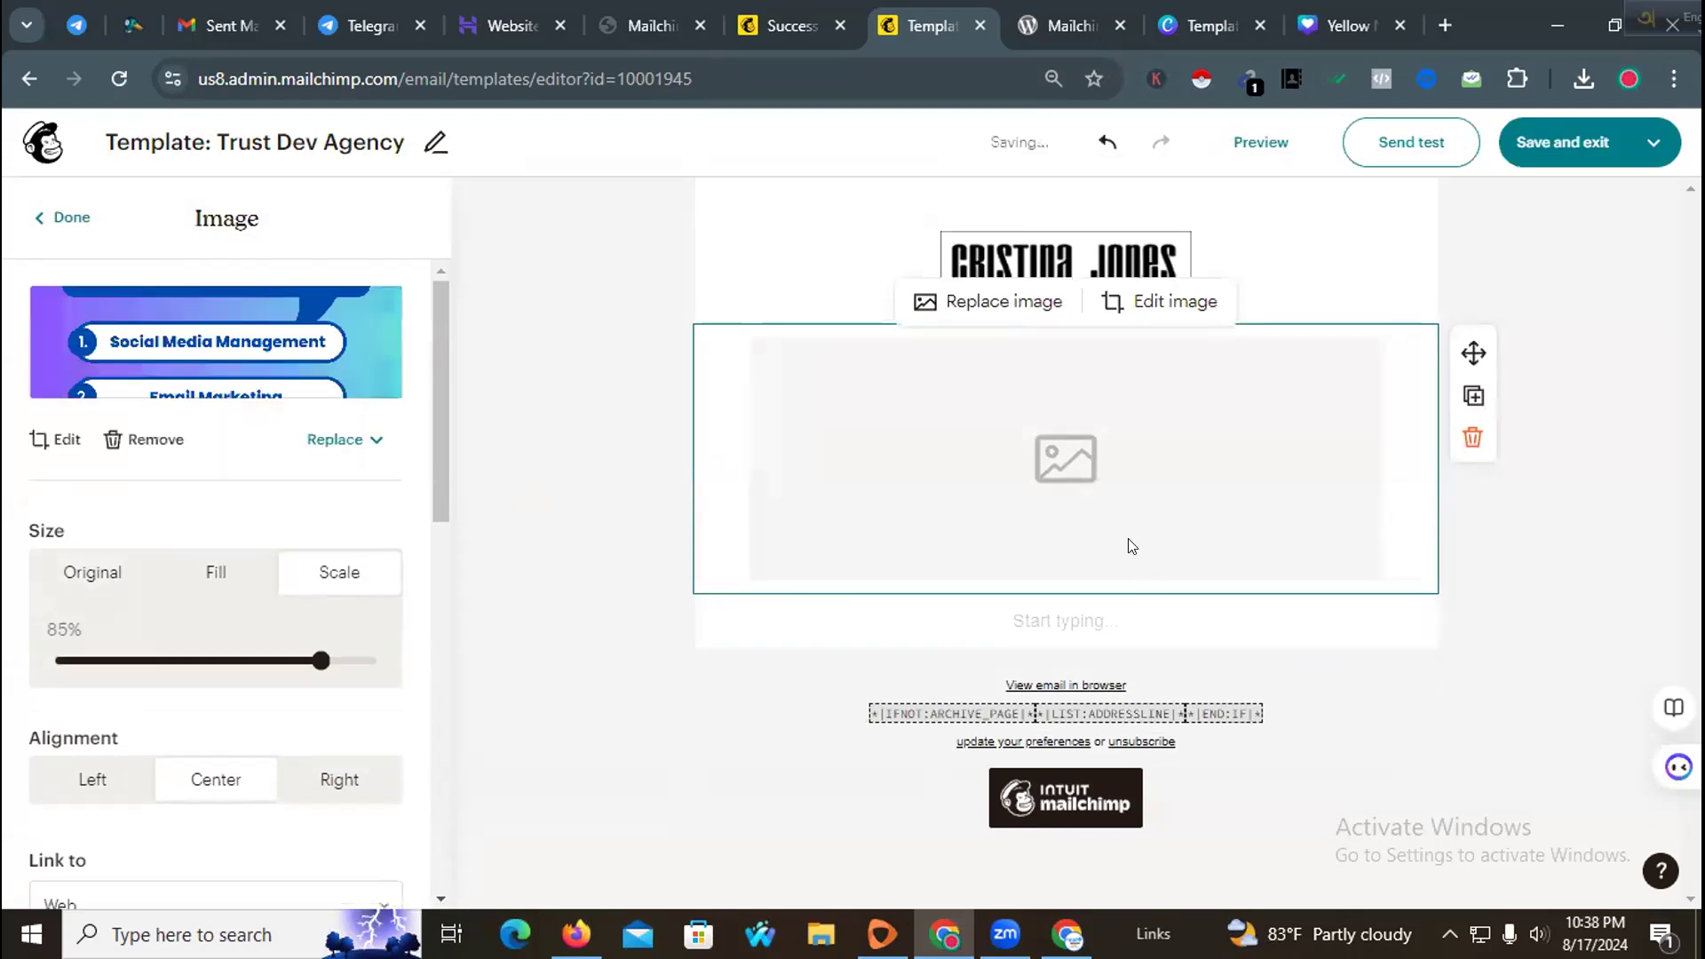
pyautogui.scroll(-3, 1126, 552)
pyautogui.scroll(3, 1124, 548)
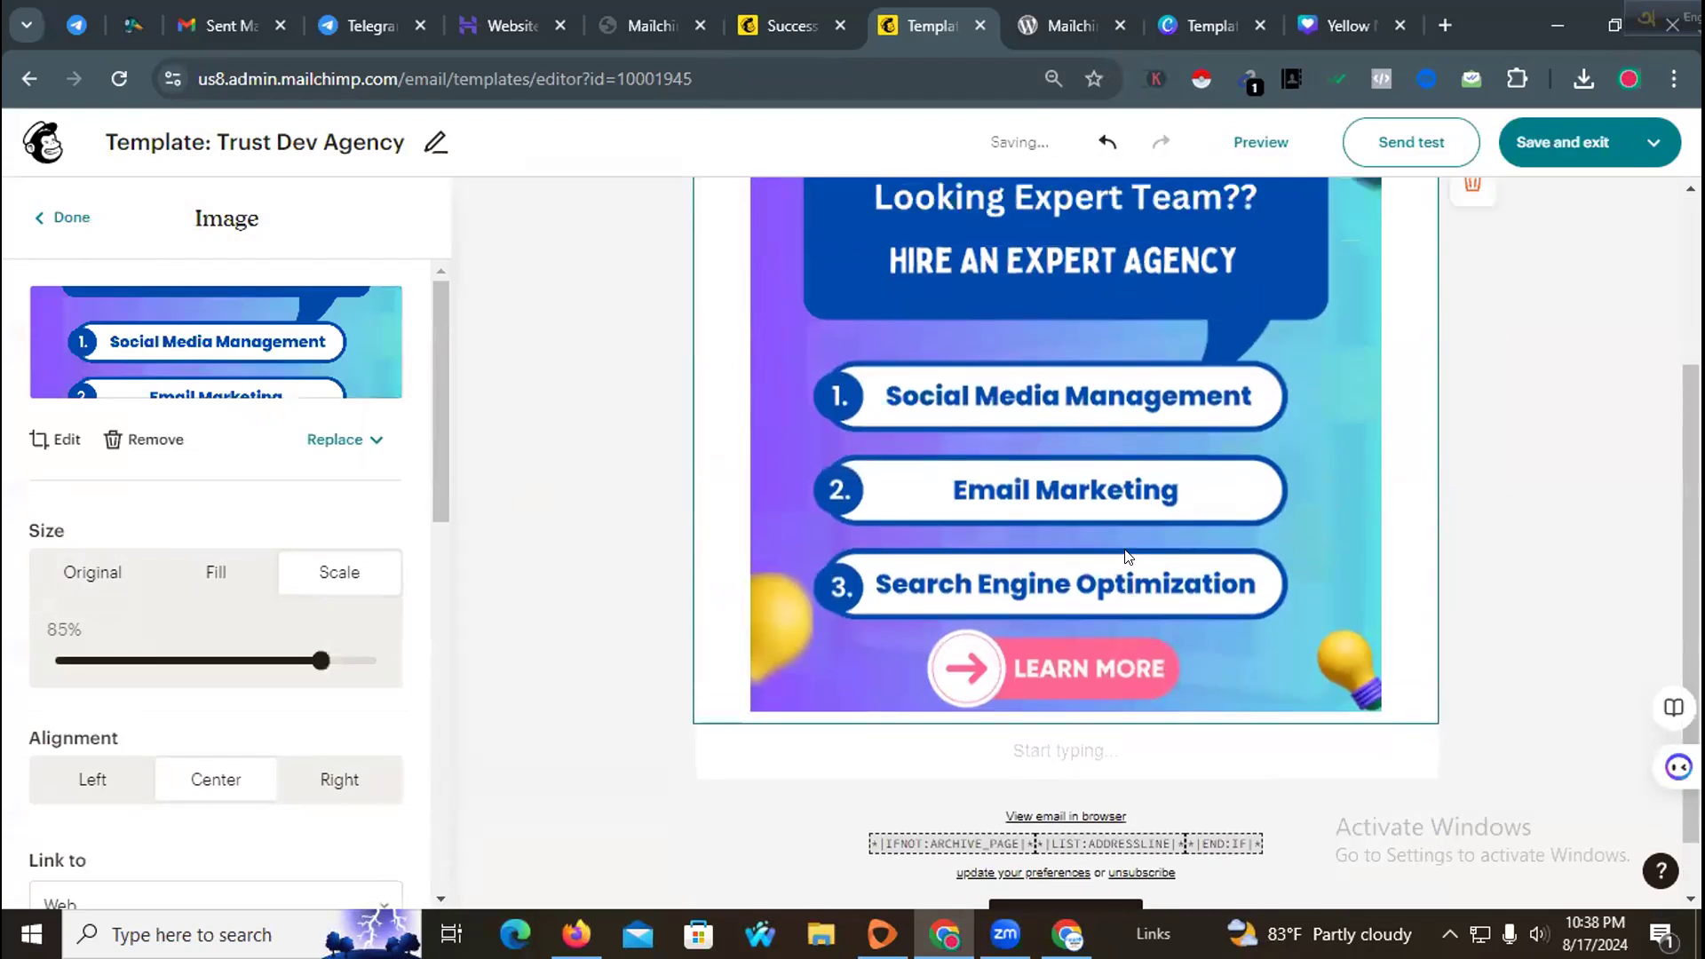
pyautogui.click(992, 250)
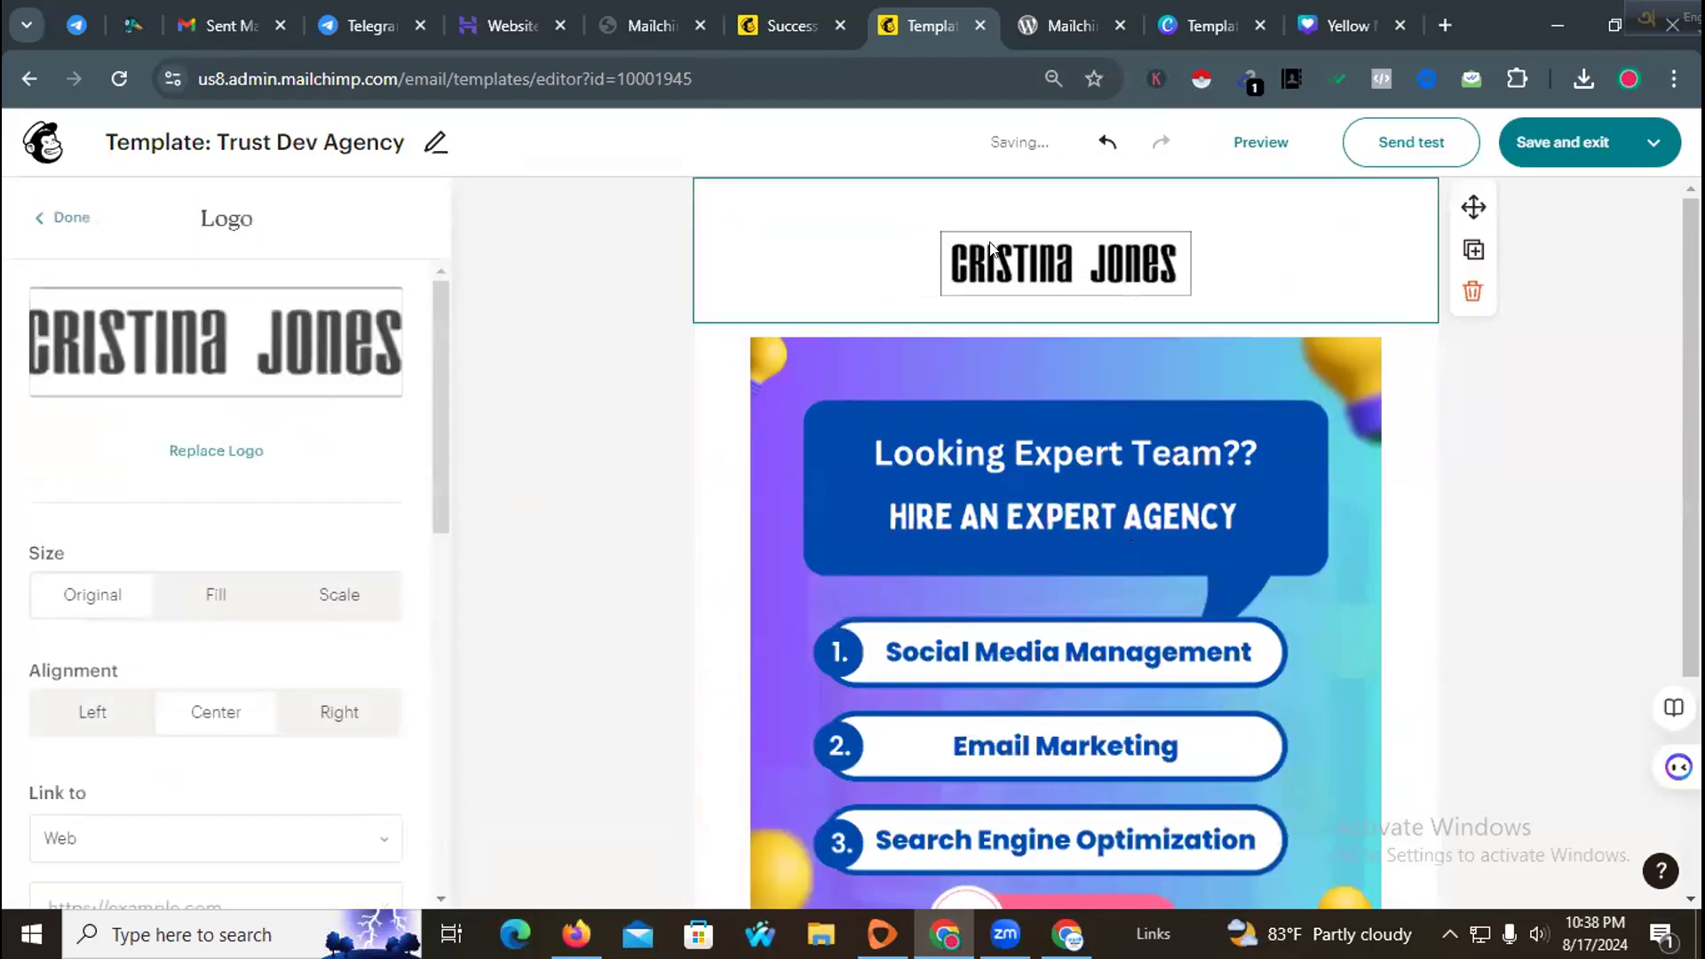
pyautogui.click(1474, 291)
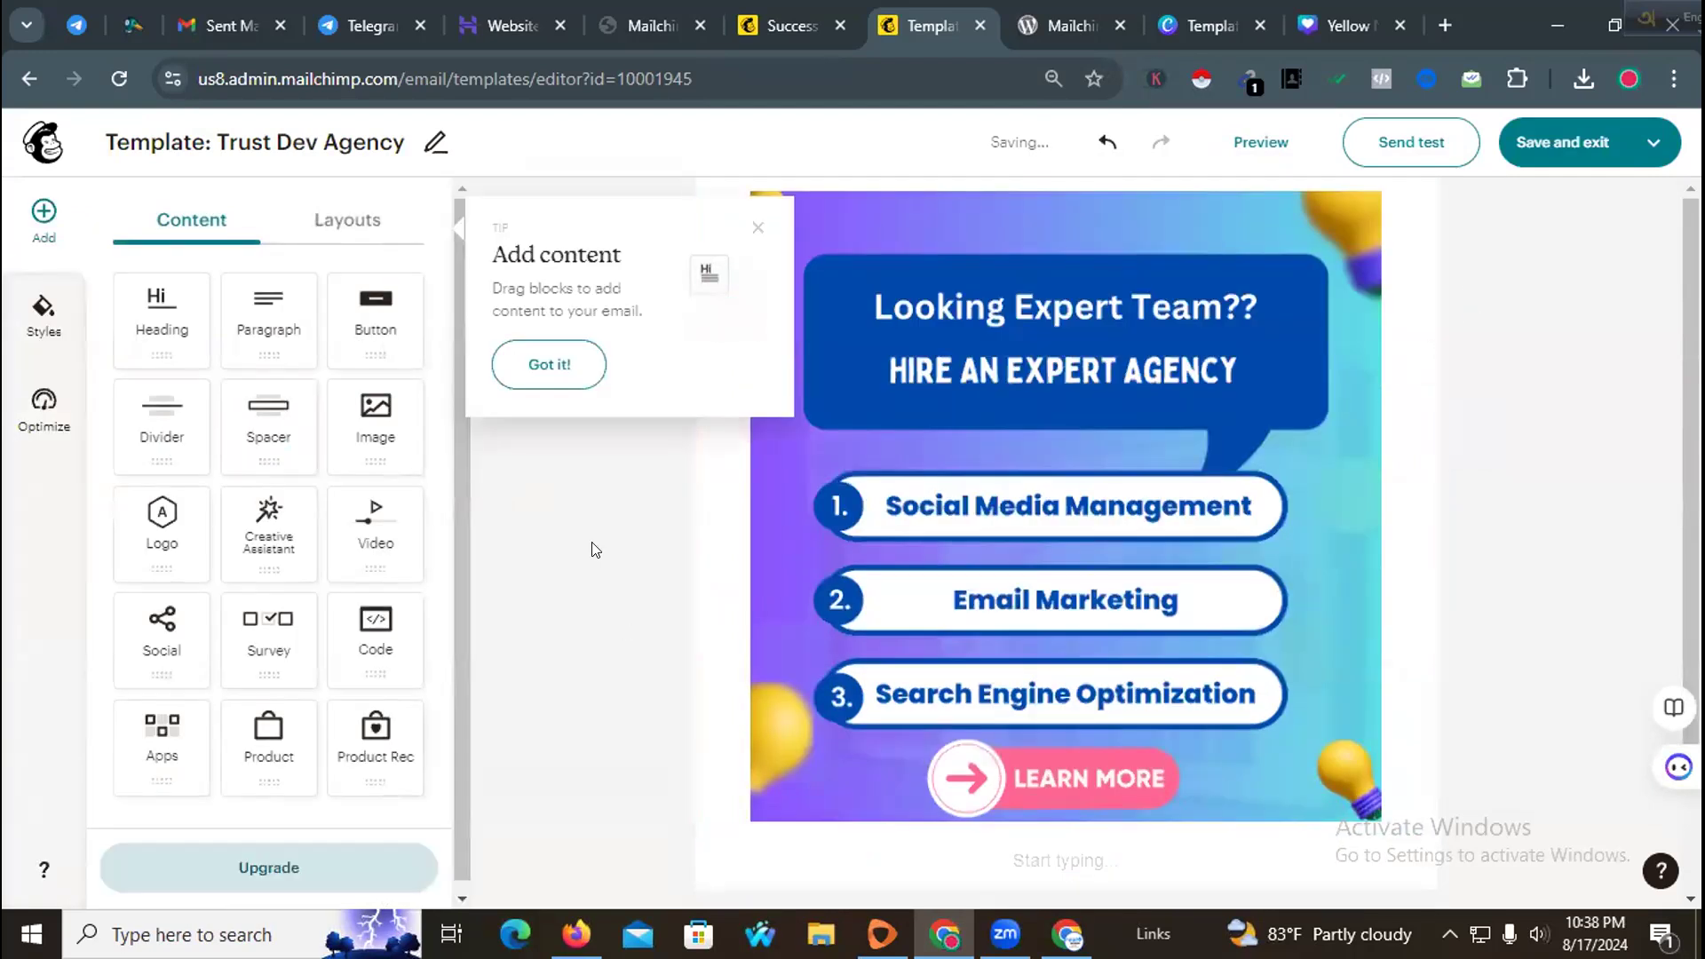
pyautogui.click(760, 230)
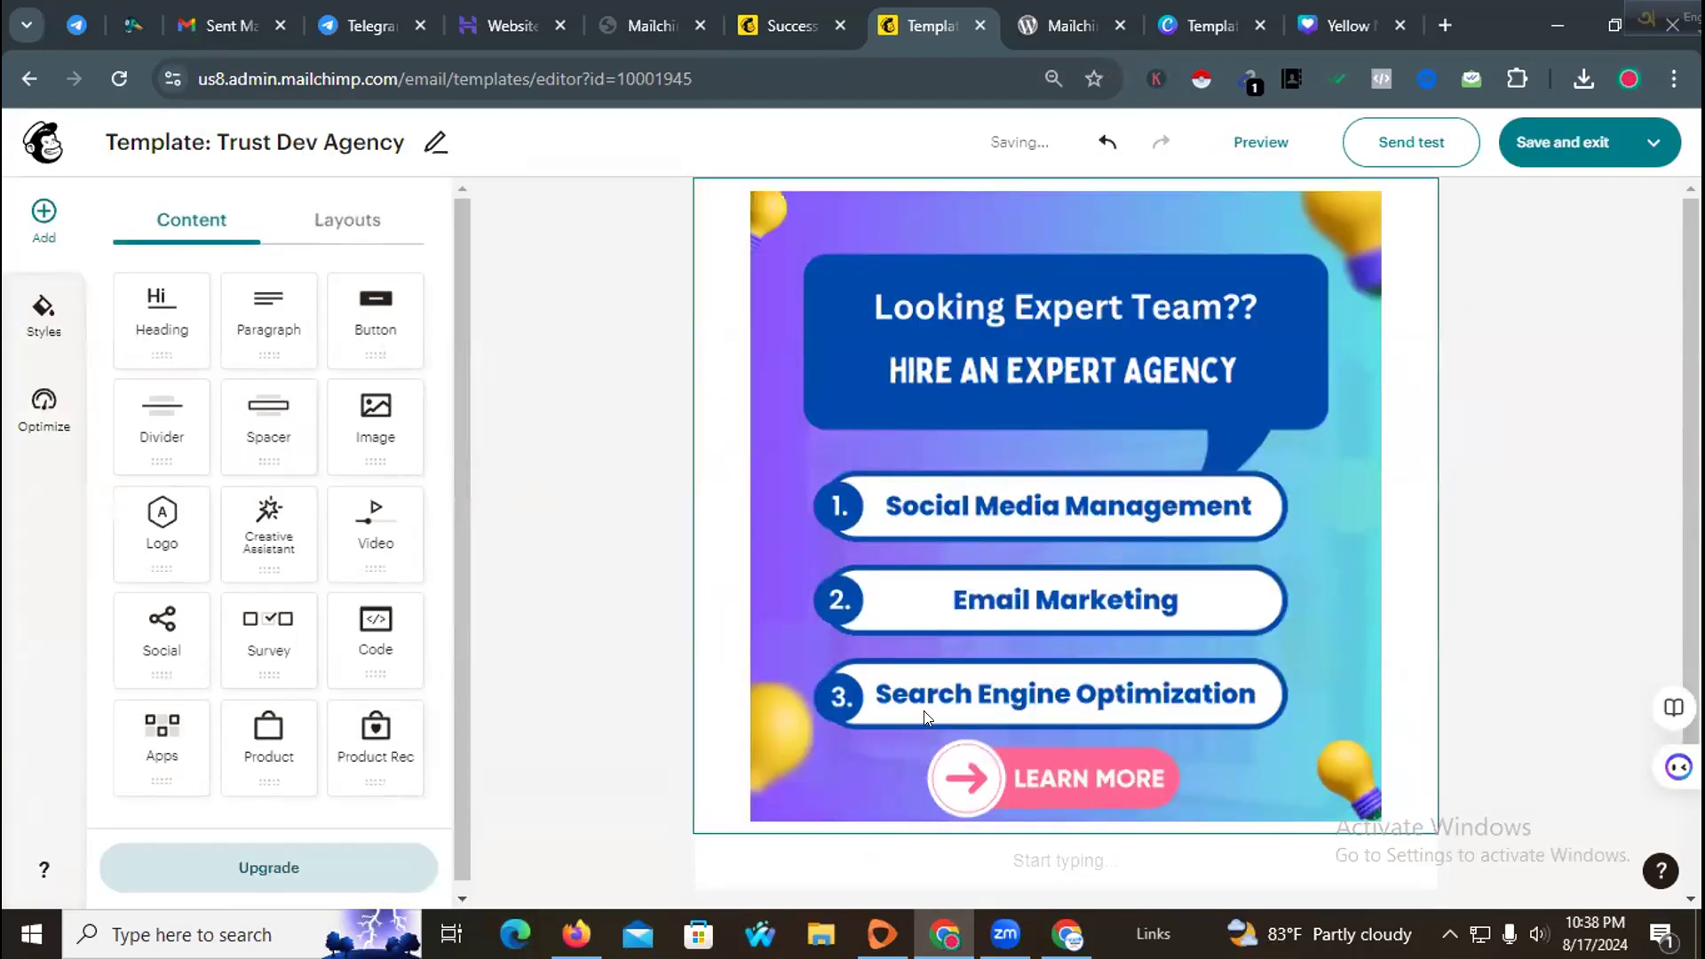
# Step: Add a button block below the image and label it Book 15 Min Consultation
pyautogui.scroll(-2, 928, 715)
pyautogui.moveTo(377, 325); pyautogui.dragTo(1054, 673)
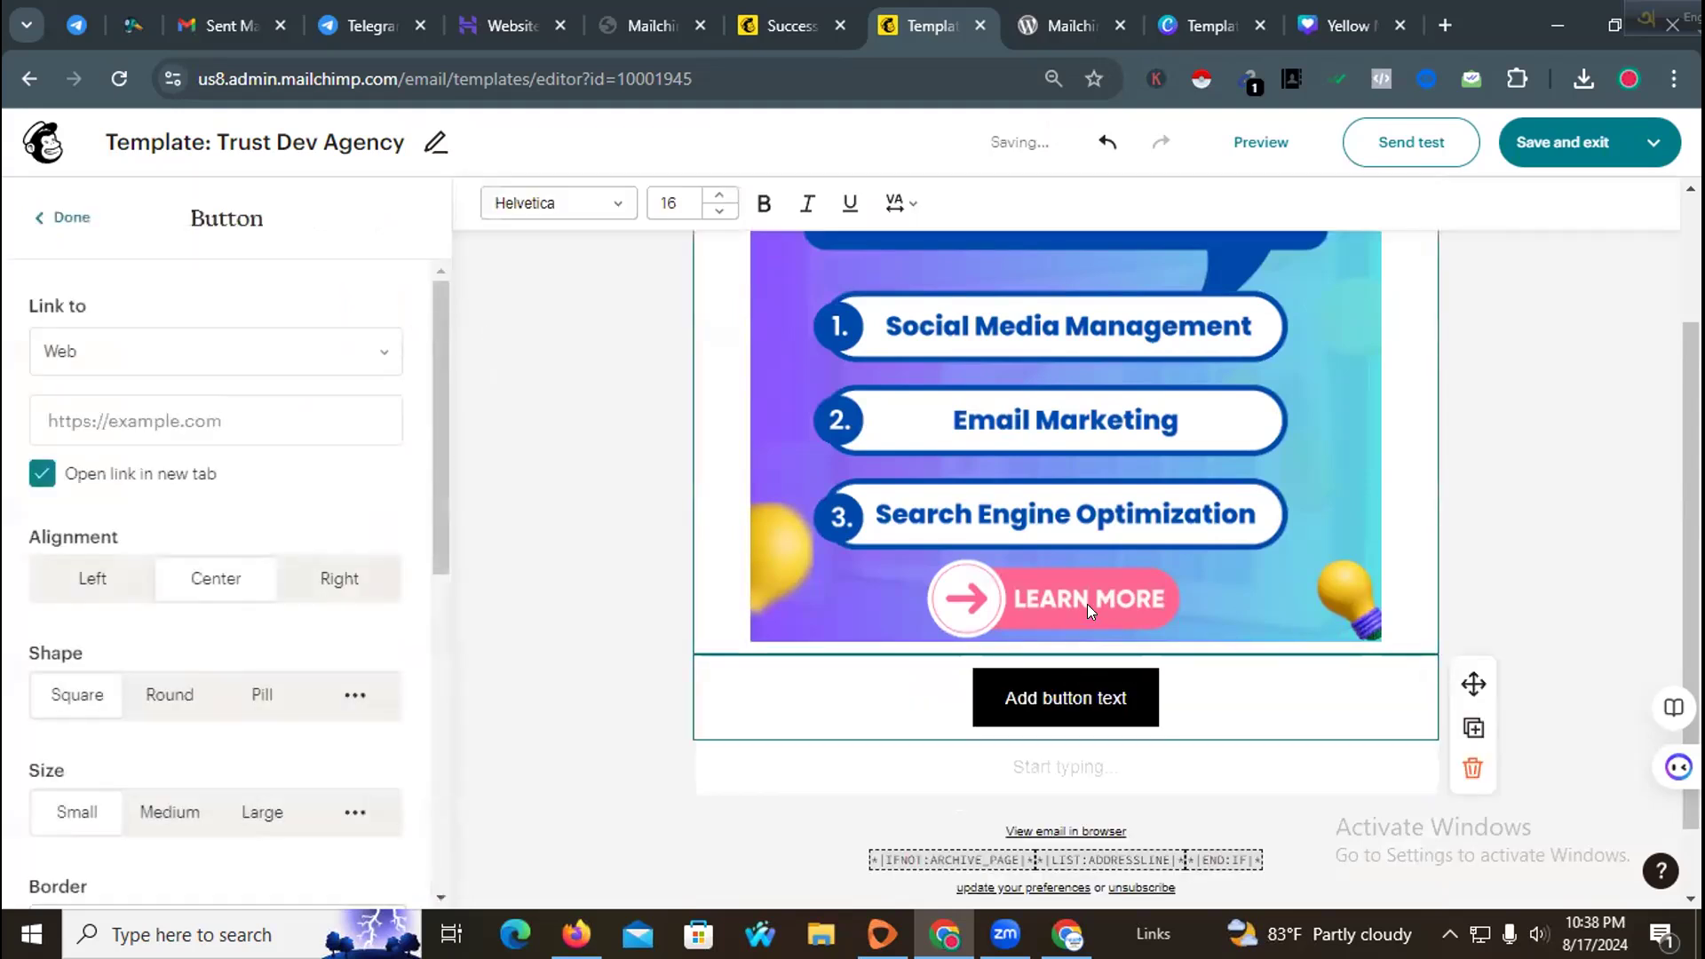
pyautogui.tripleClick(1073, 691)
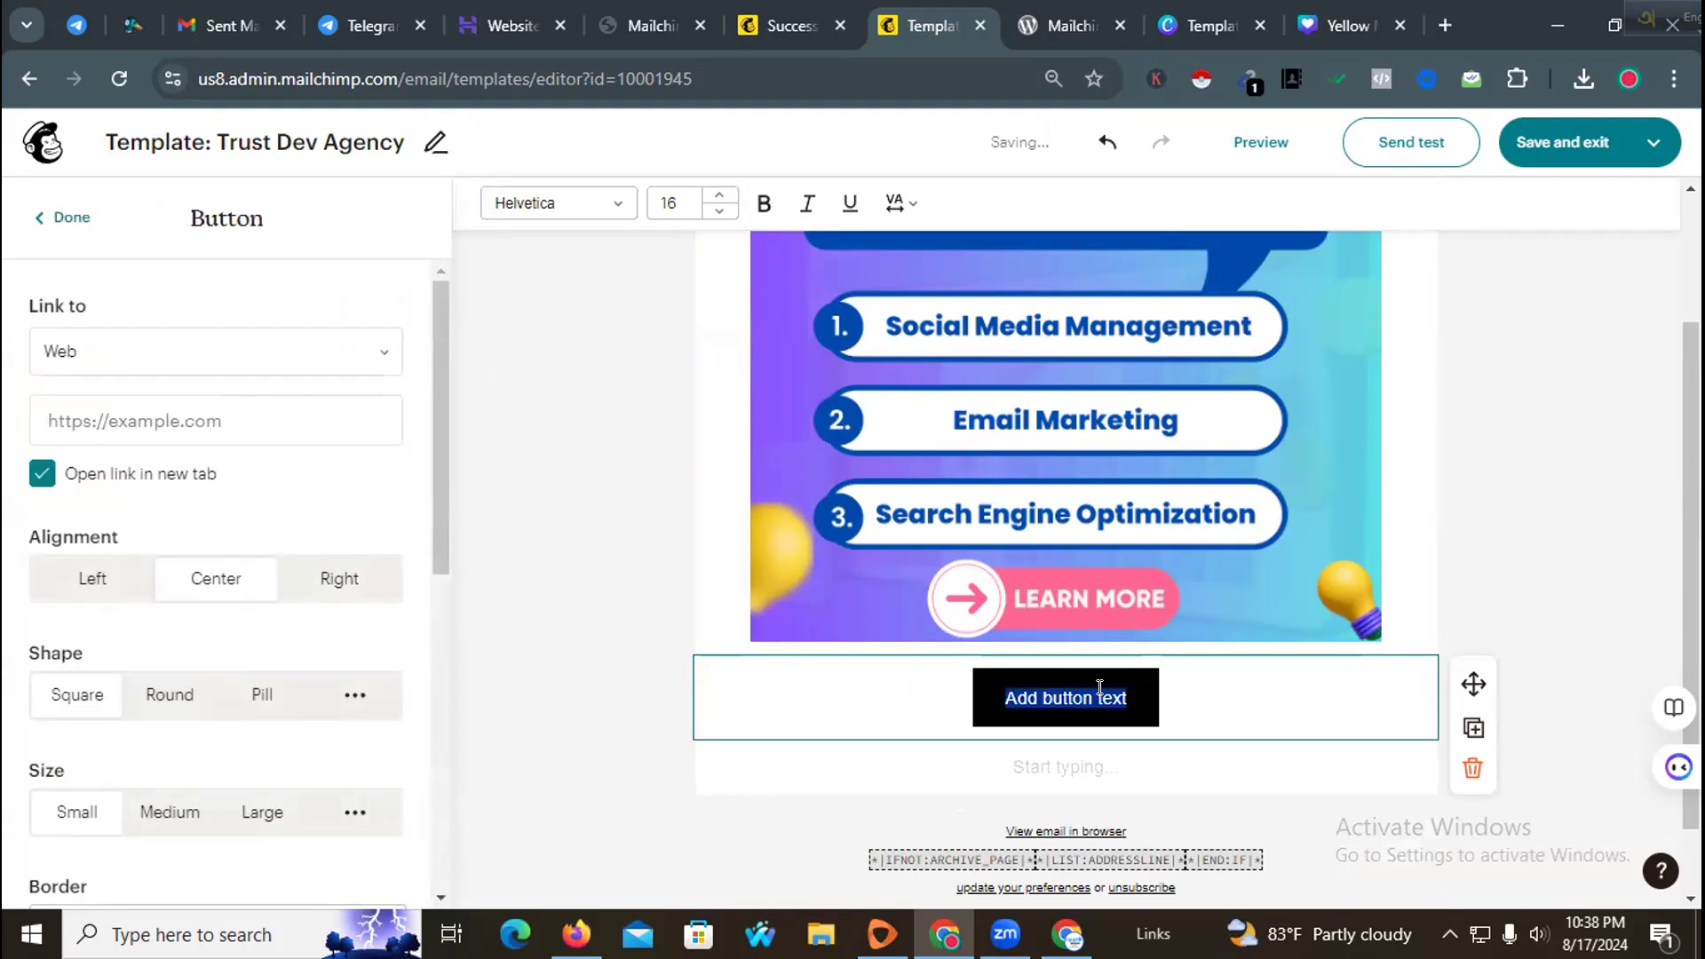
pyautogui.write('Visit')
pyautogui.press('BackSpace')
pyautogui.press('BackSpace')
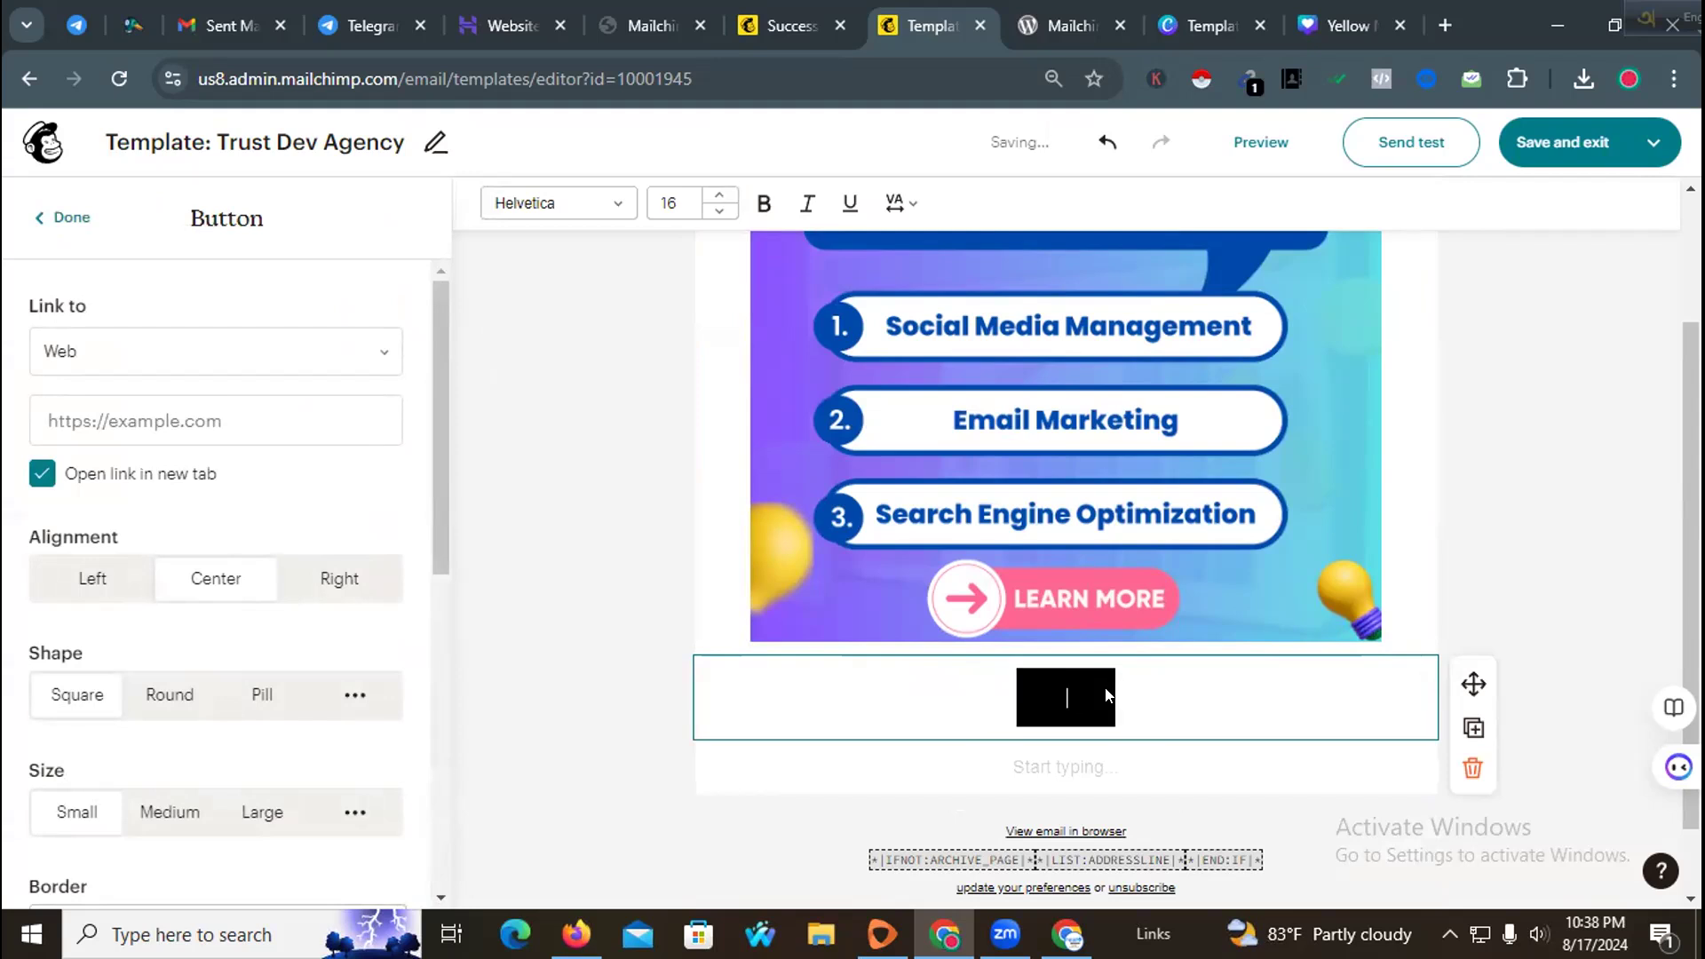
pyautogui.write('k ')
pyautogui.write('Fr')
pyautogui.press('BackSpace')
pyautogui.press('BackSpace')
pyautogui.press('BackSpace')
pyautogui.write('15 Min ')
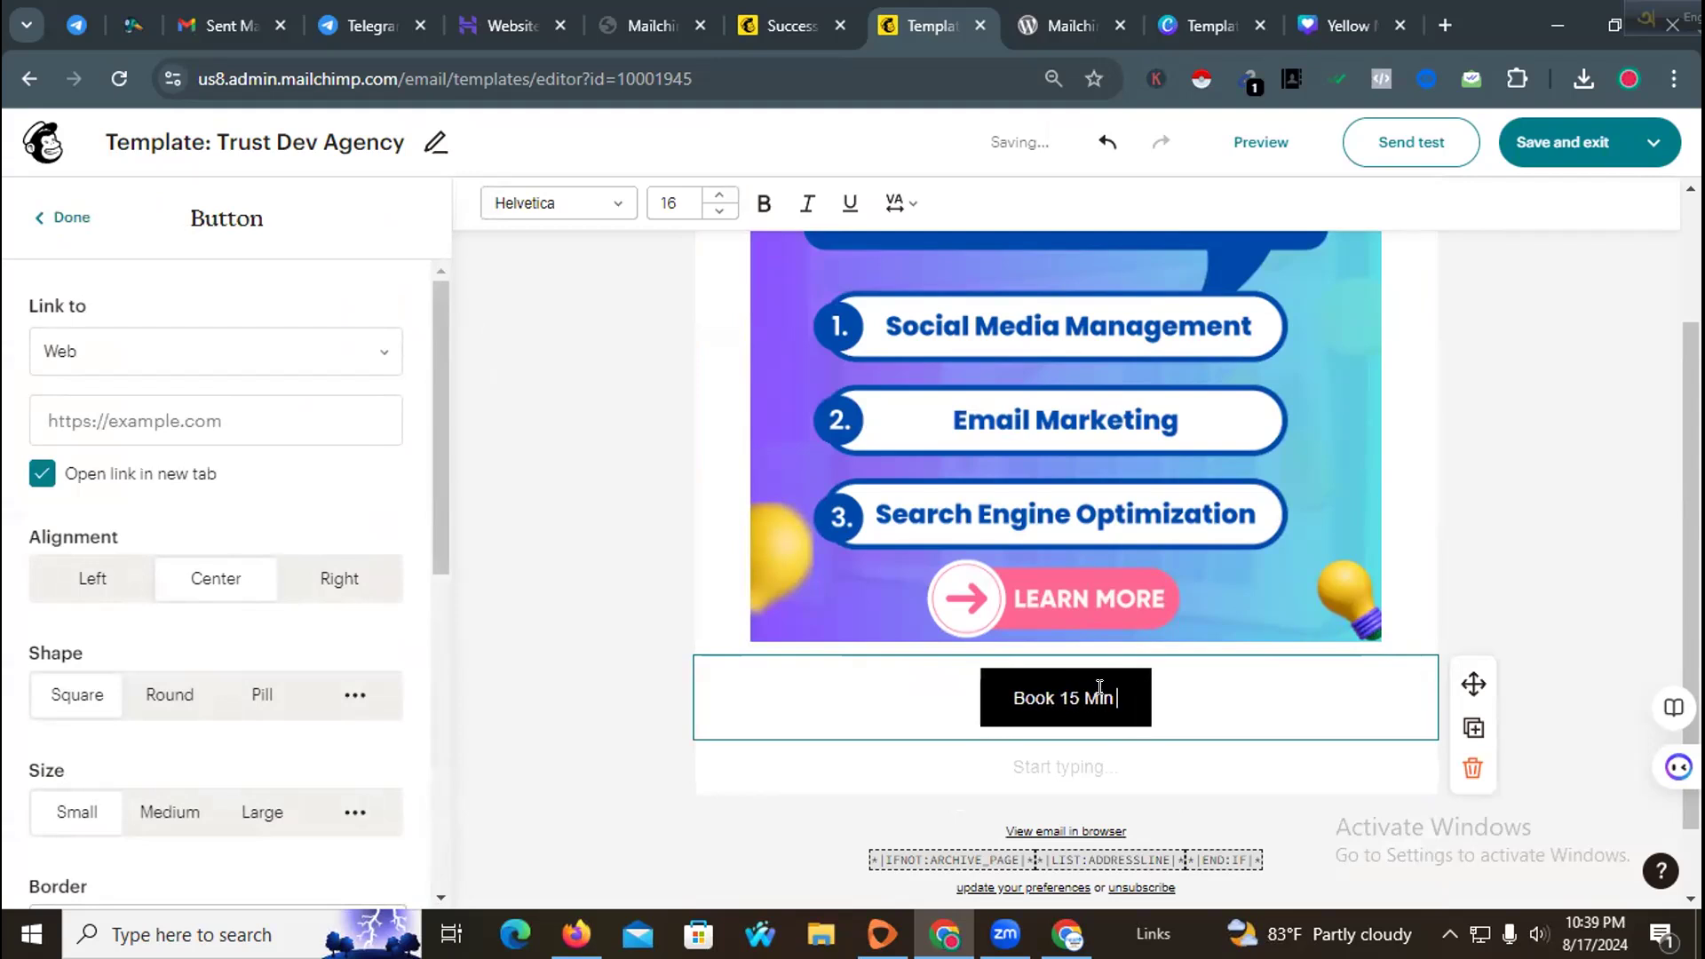
pyautogui.write('Cons')
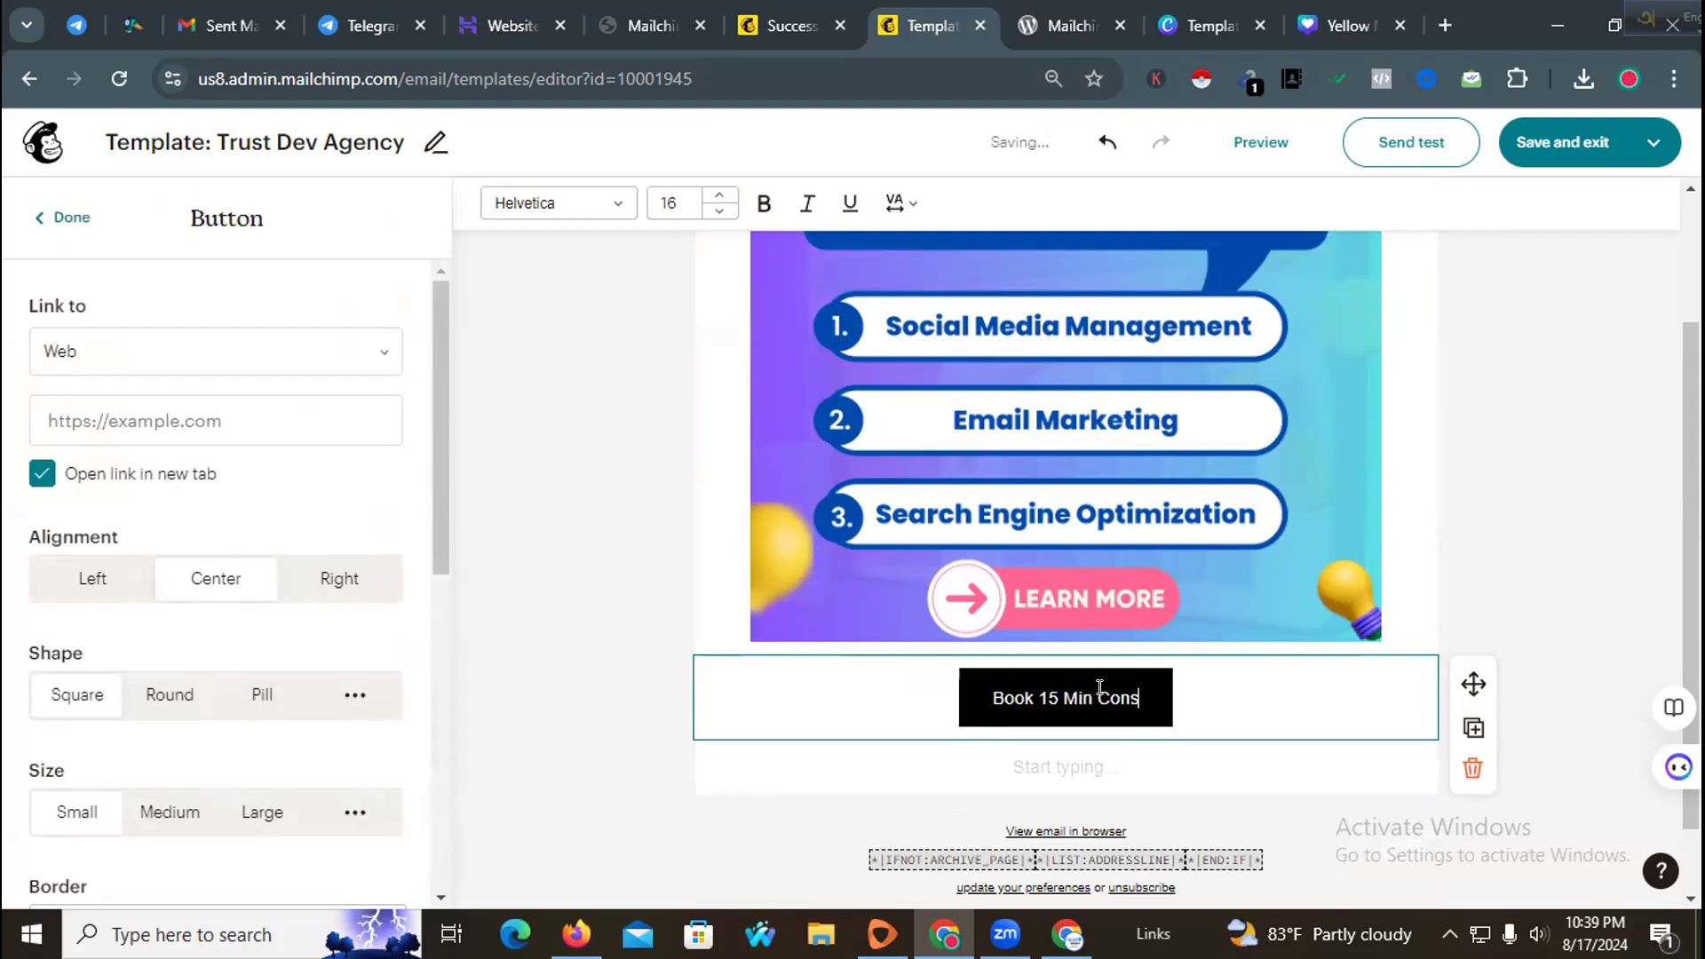
pyautogui.write('ultation')
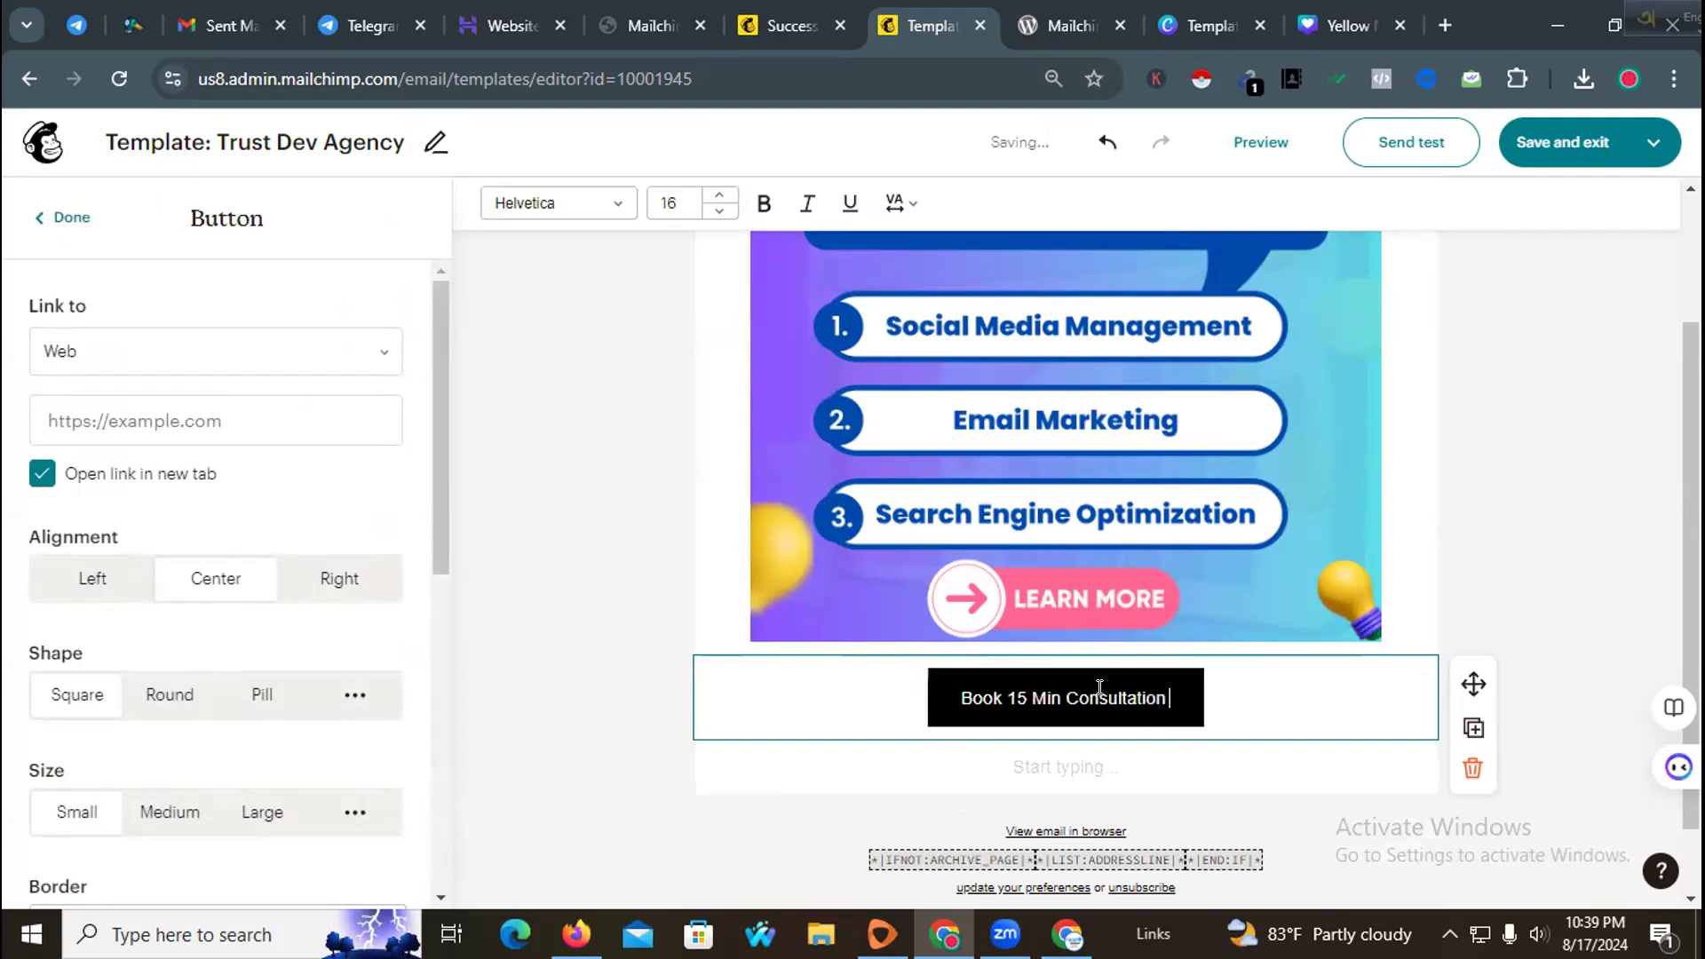
pyautogui.click(1501, 525)
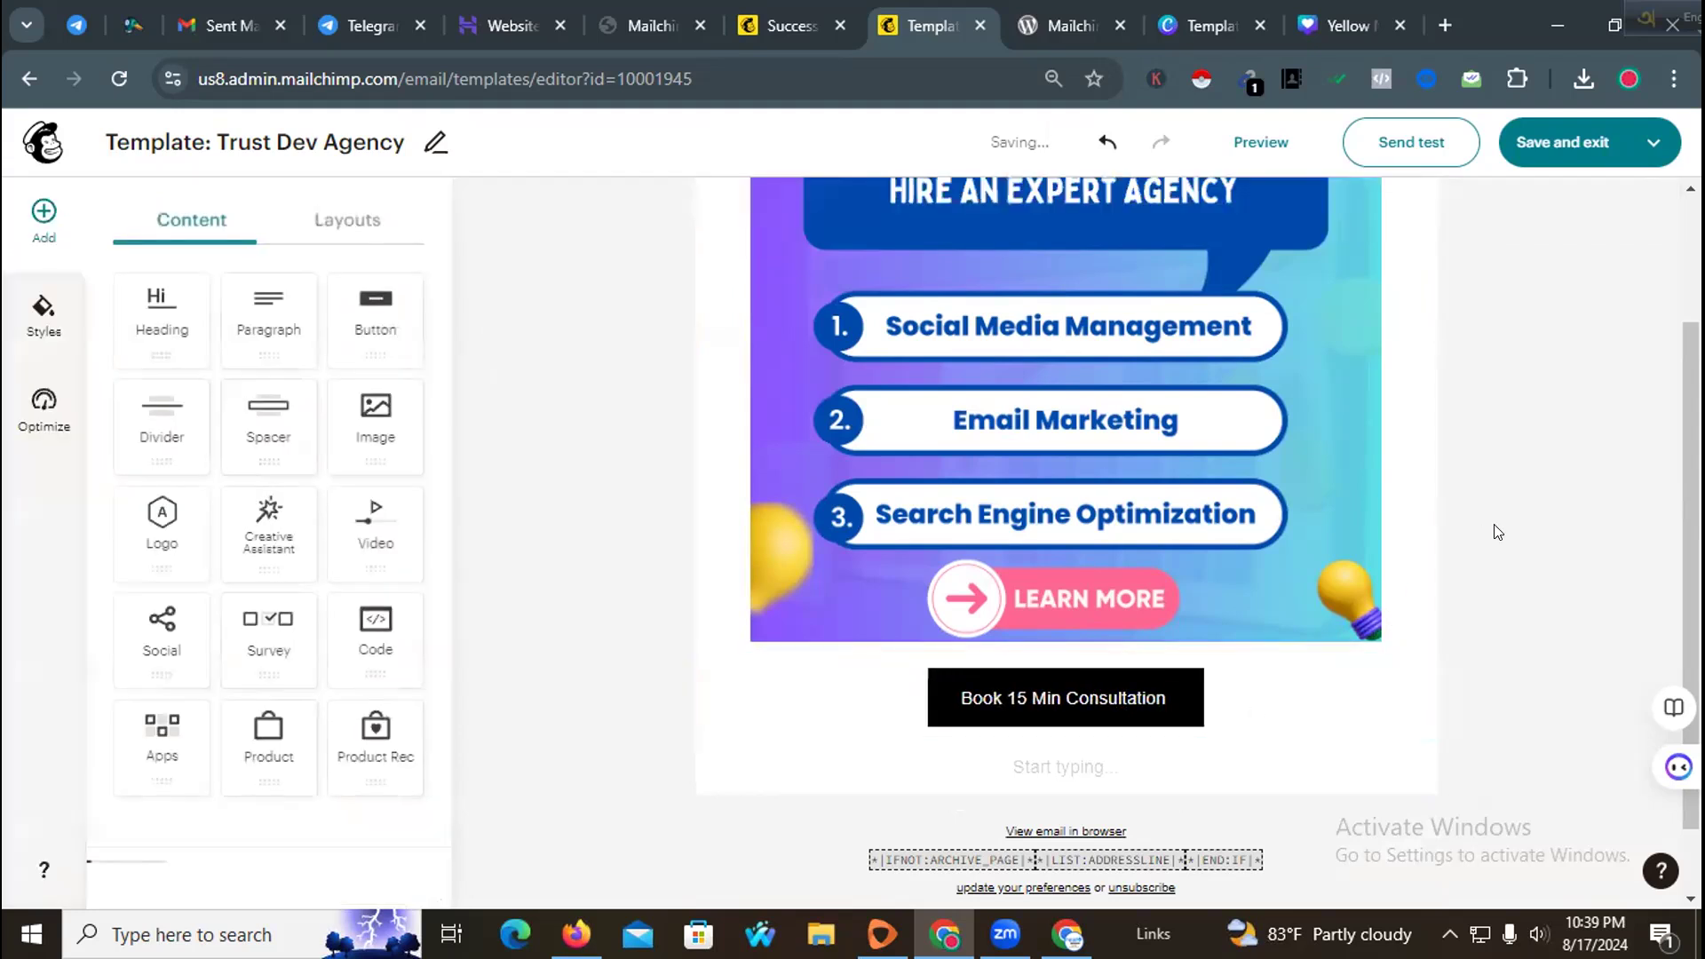
# Step: Open the Trust Dev Agency website in a new tab and copy its address
pyautogui.click(1172, 682)
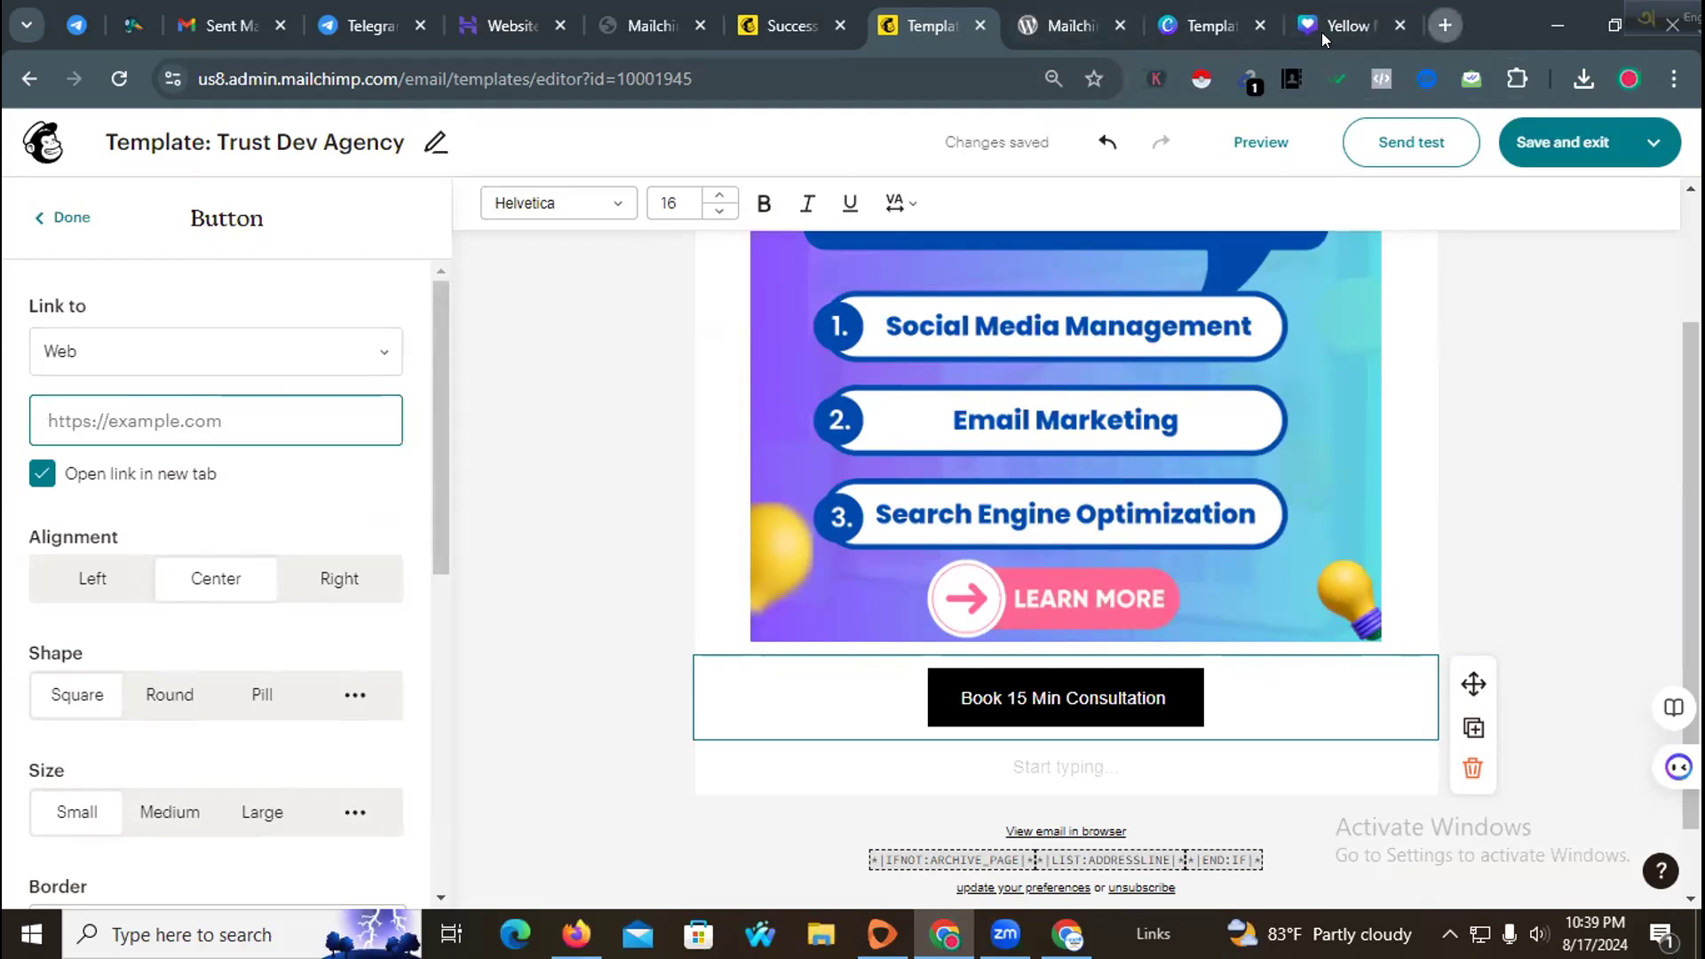
pyautogui.click(1445, 25)
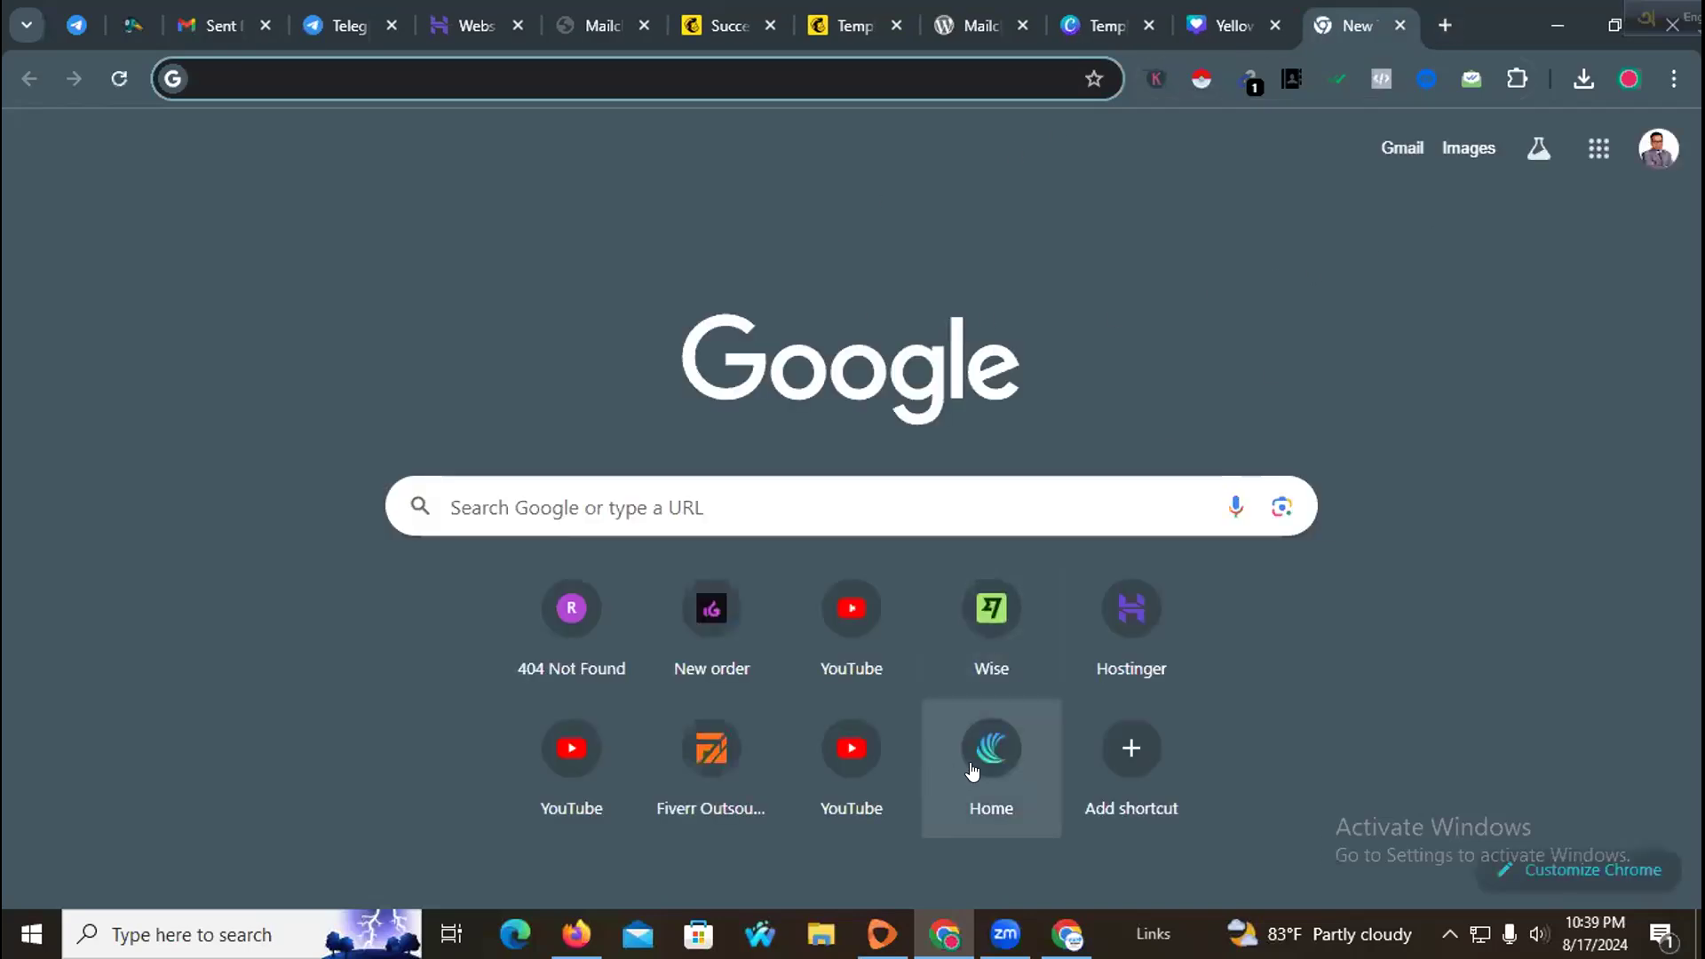
pyautogui.click(973, 771)
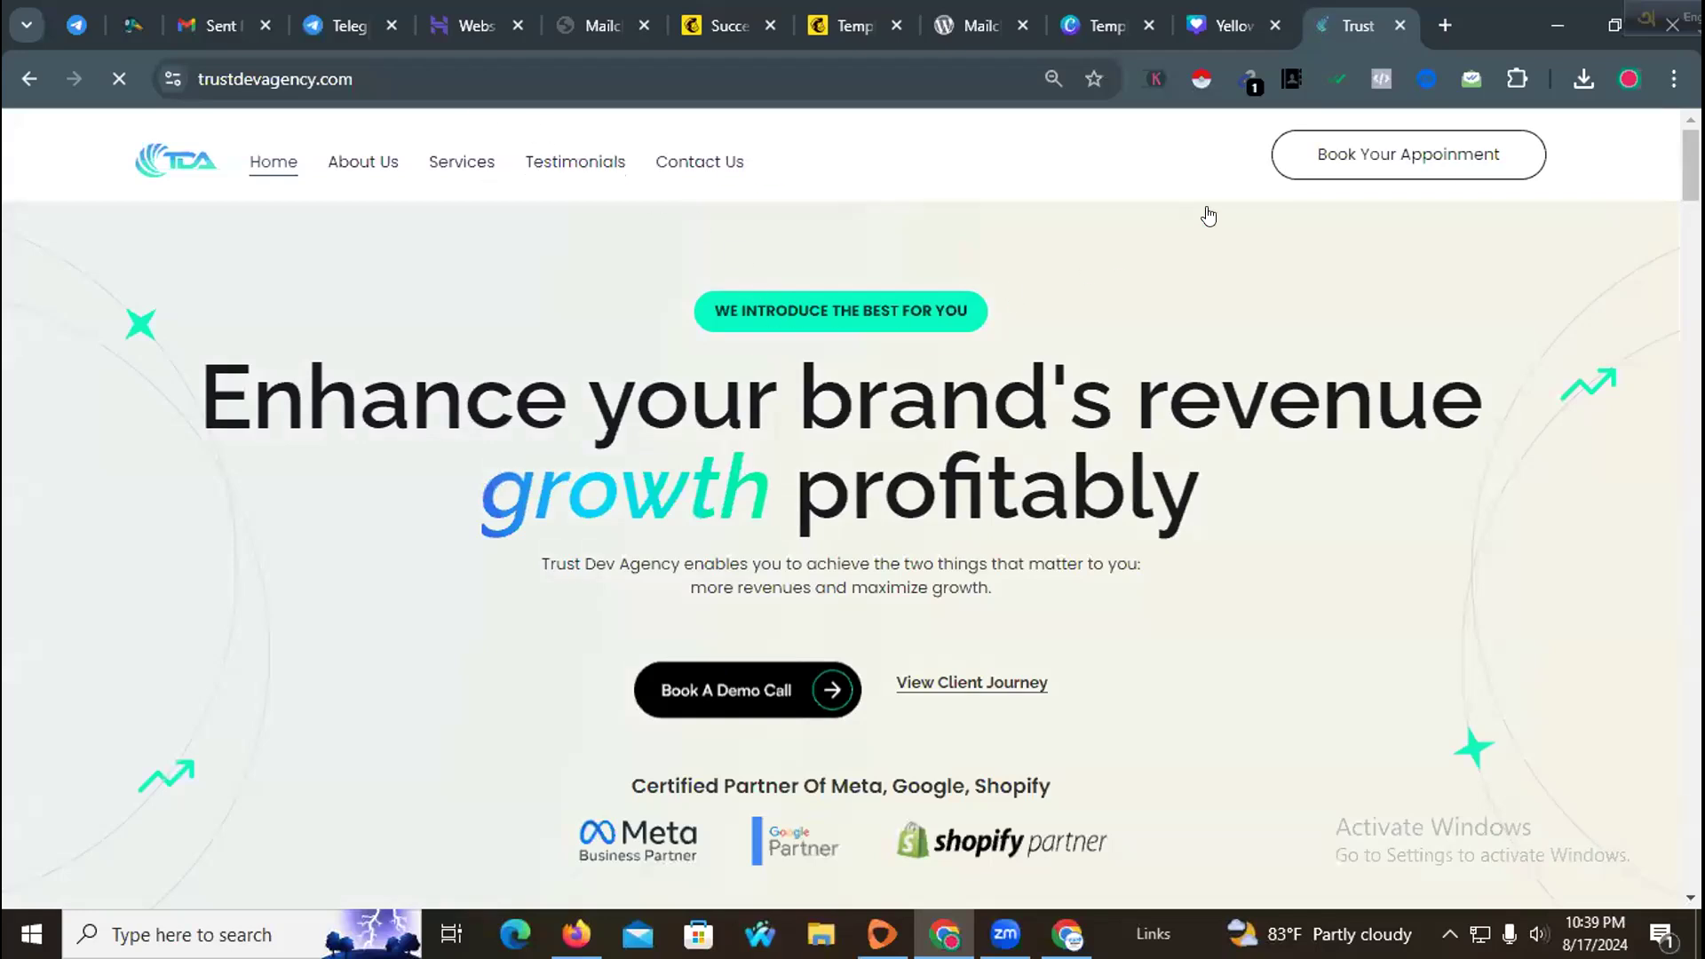
pyautogui.click(501, 75)
pyautogui.tripleClick(502, 74)
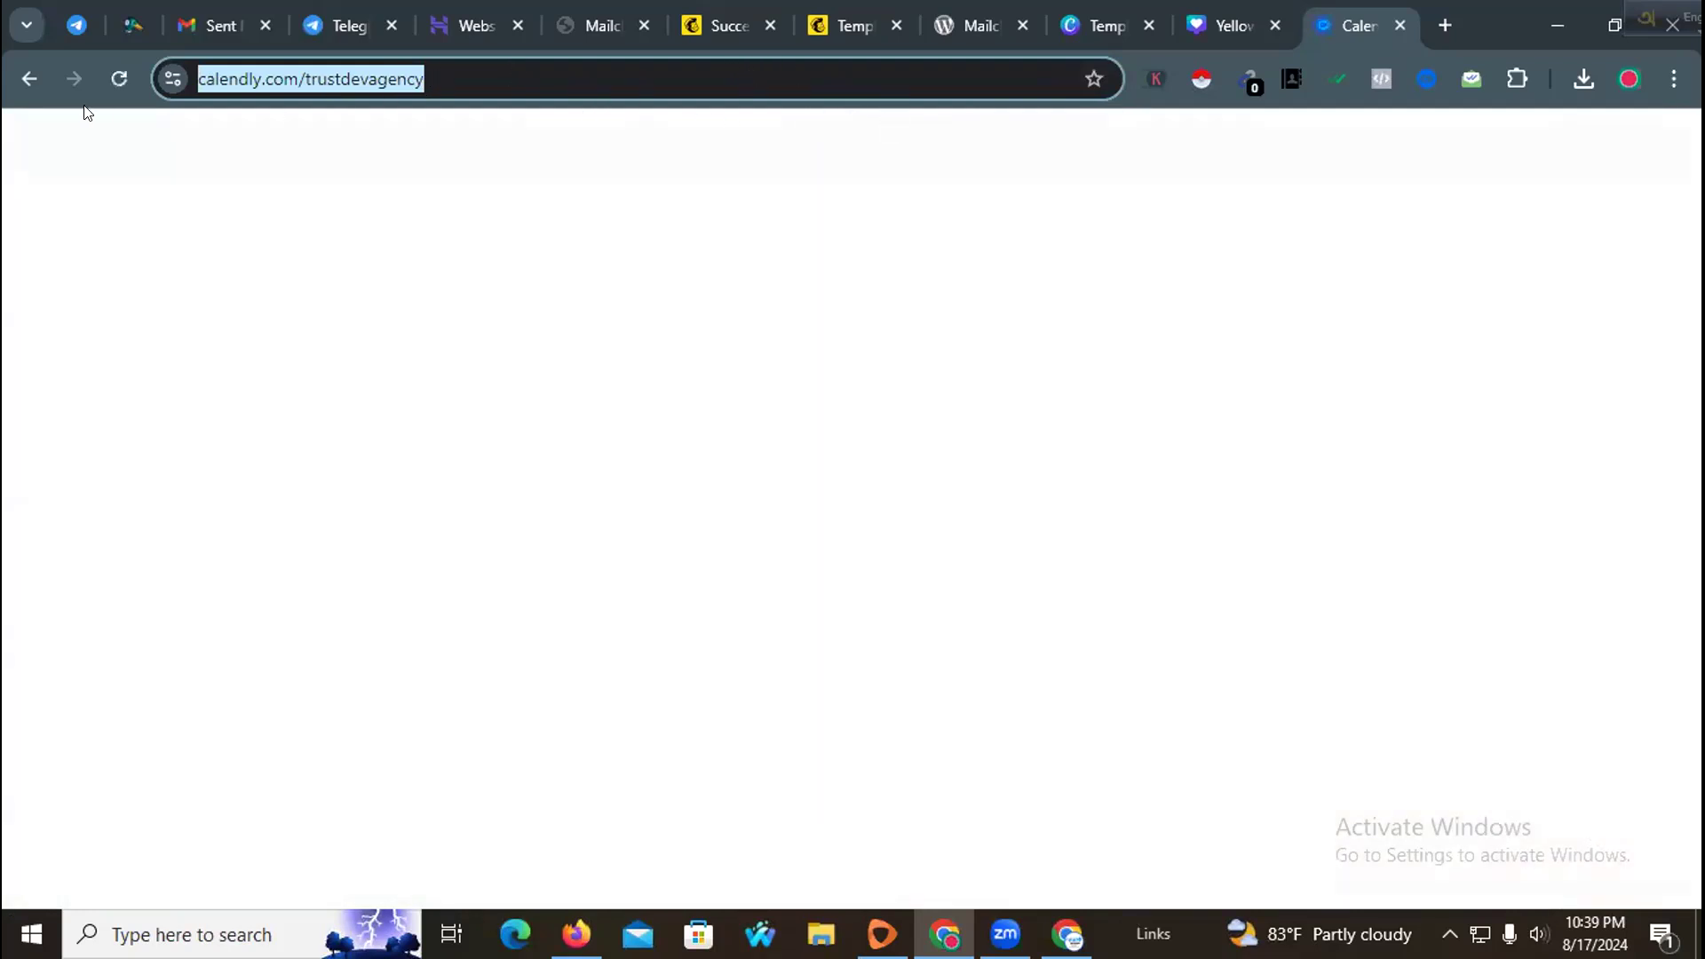
pyautogui.click(29, 78)
pyautogui.doubleClick(384, 84)
pyautogui.click(384, 84)
pyautogui.hotkey('ctrl', 'c')
# Step: Close the extra Canva and WordPress plugin tabs
pyautogui.click(1263, 15)
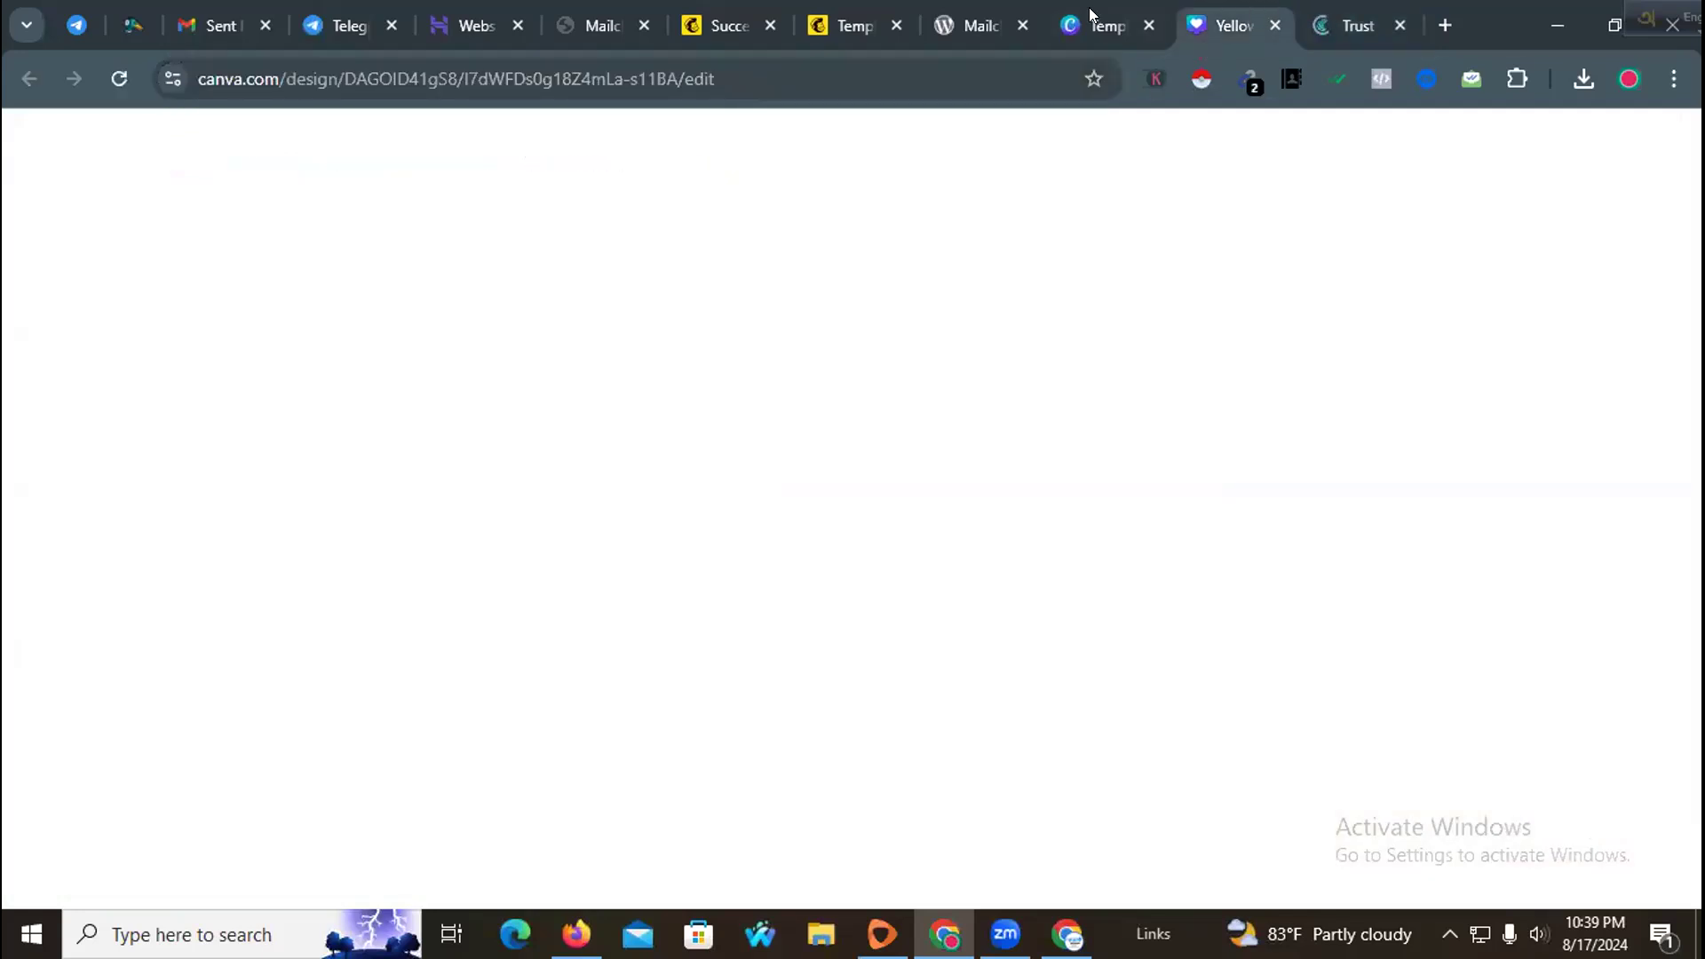
pyautogui.click(1090, 16)
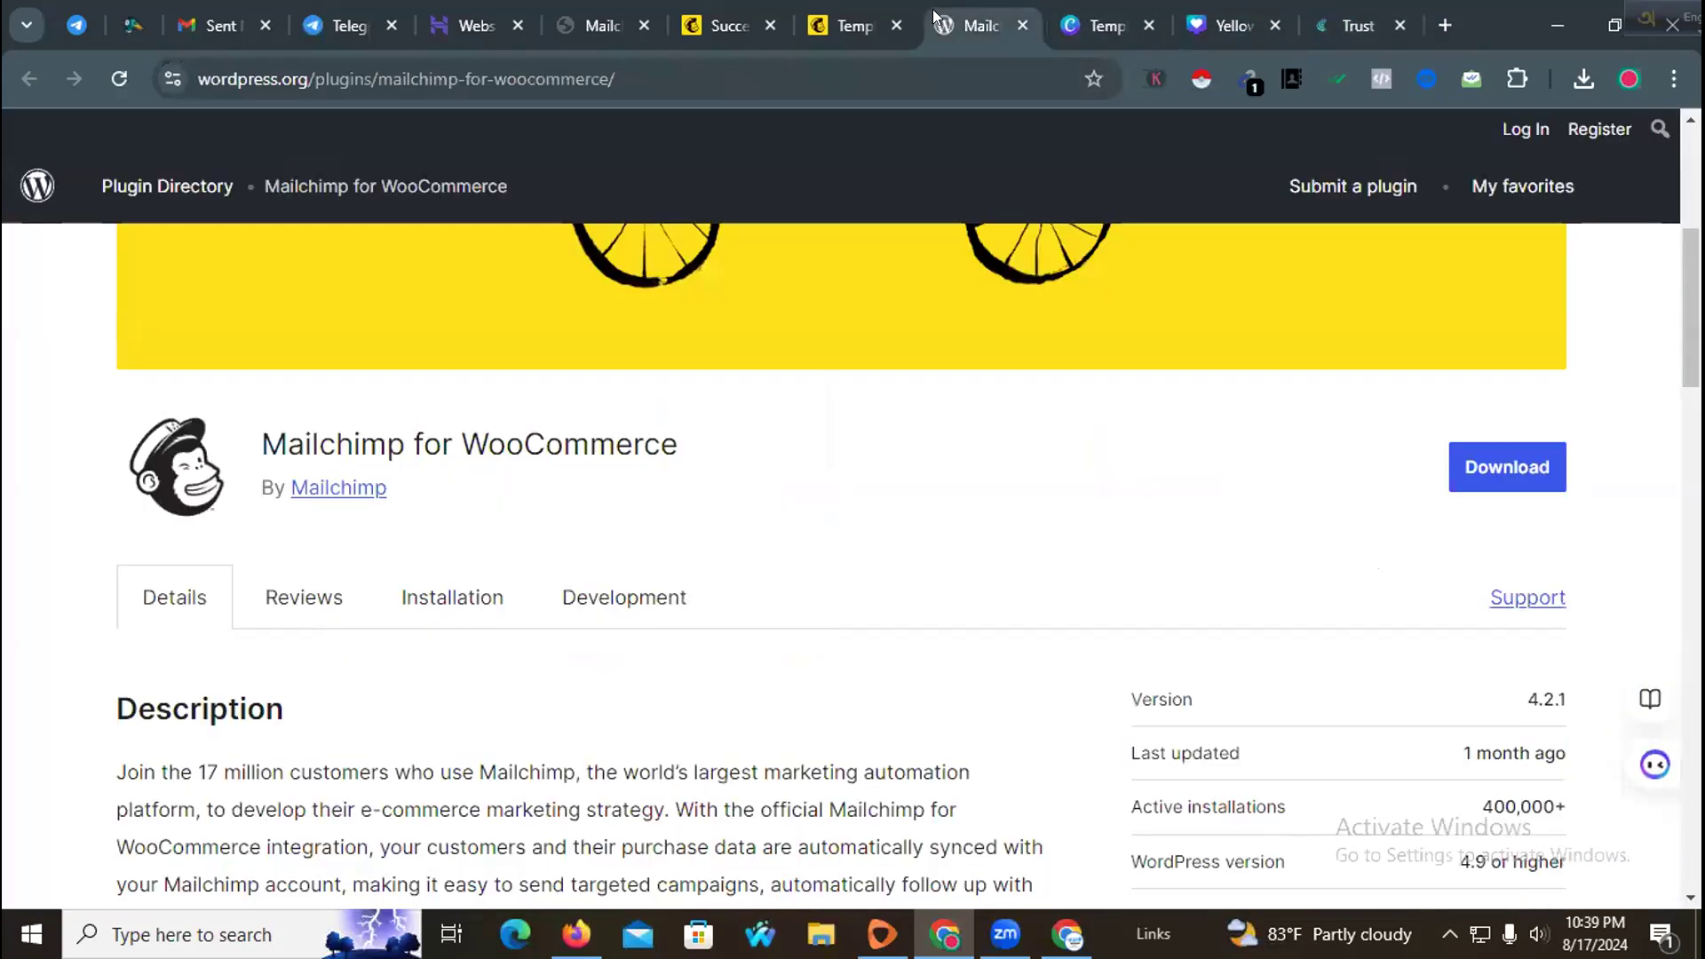
pyautogui.click(1025, 24)
pyautogui.click(1023, 24)
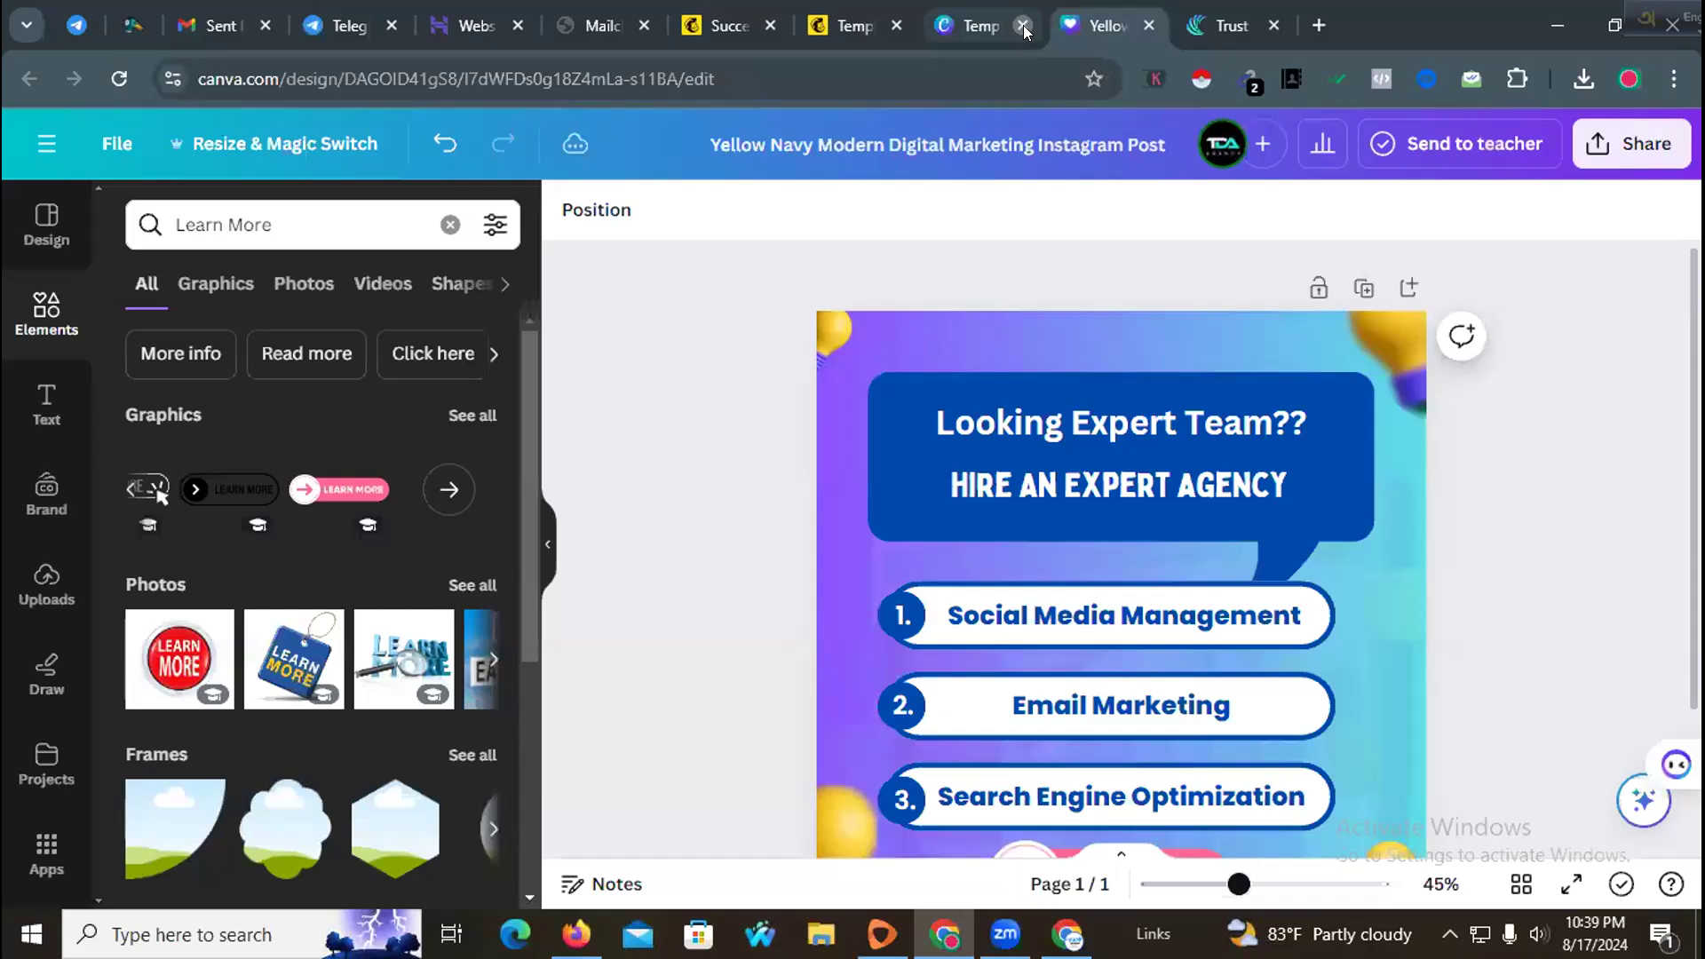
pyautogui.click(1025, 24)
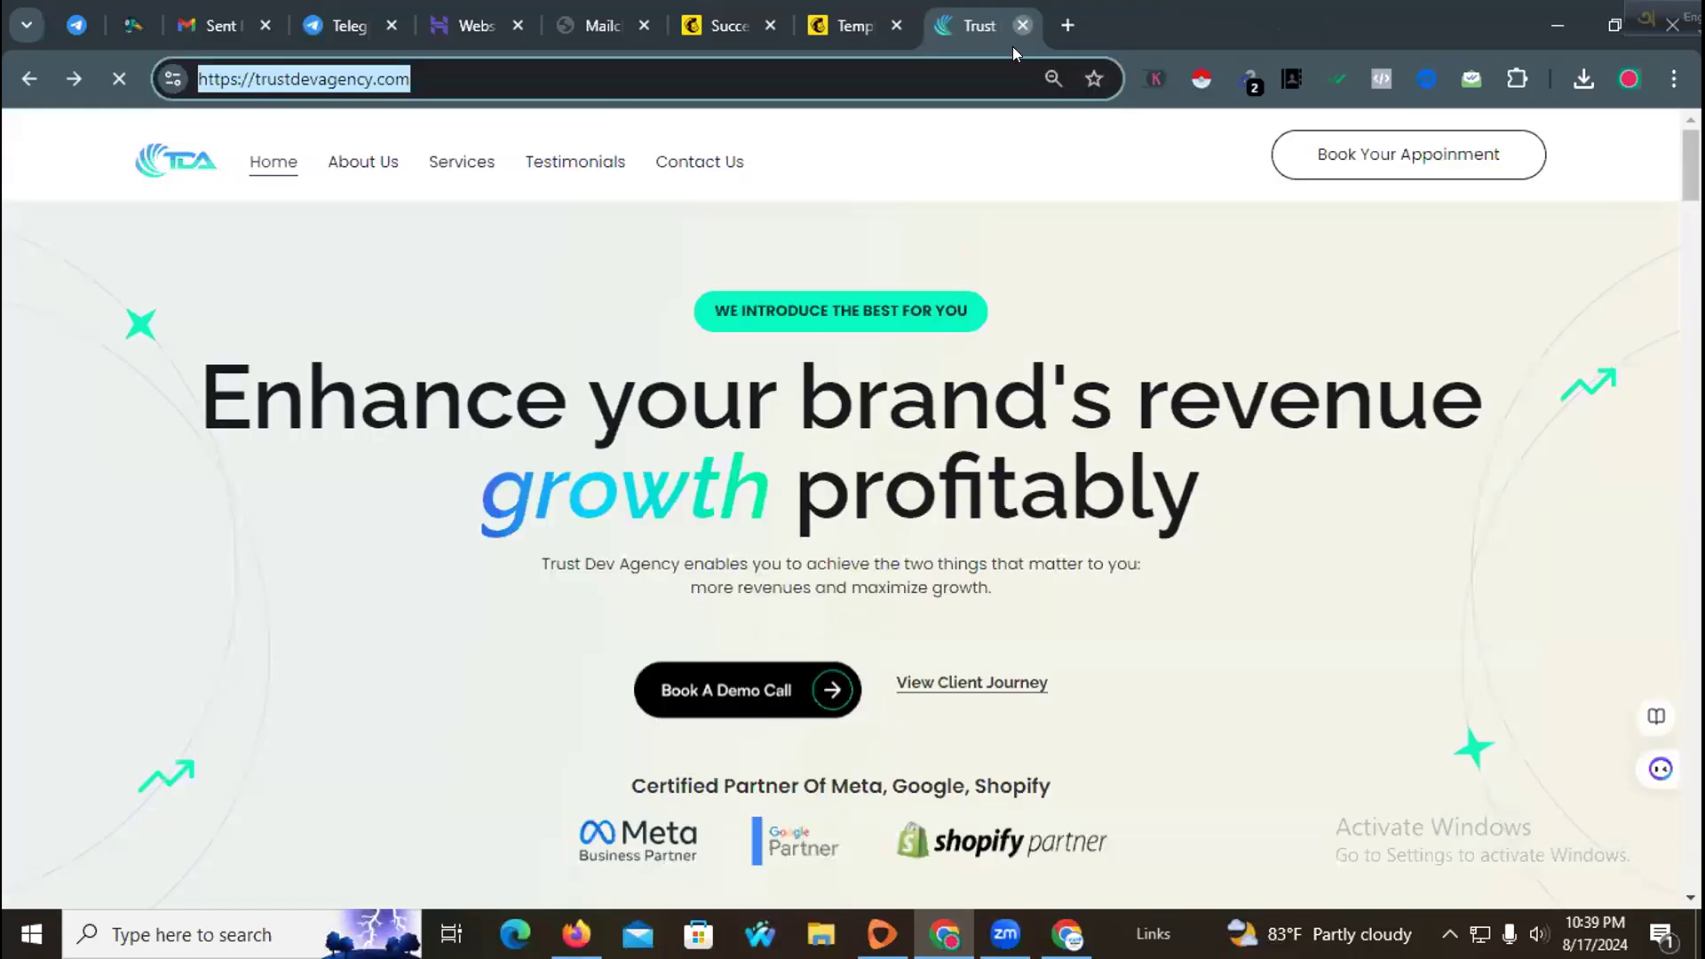
pyautogui.click(842, 24)
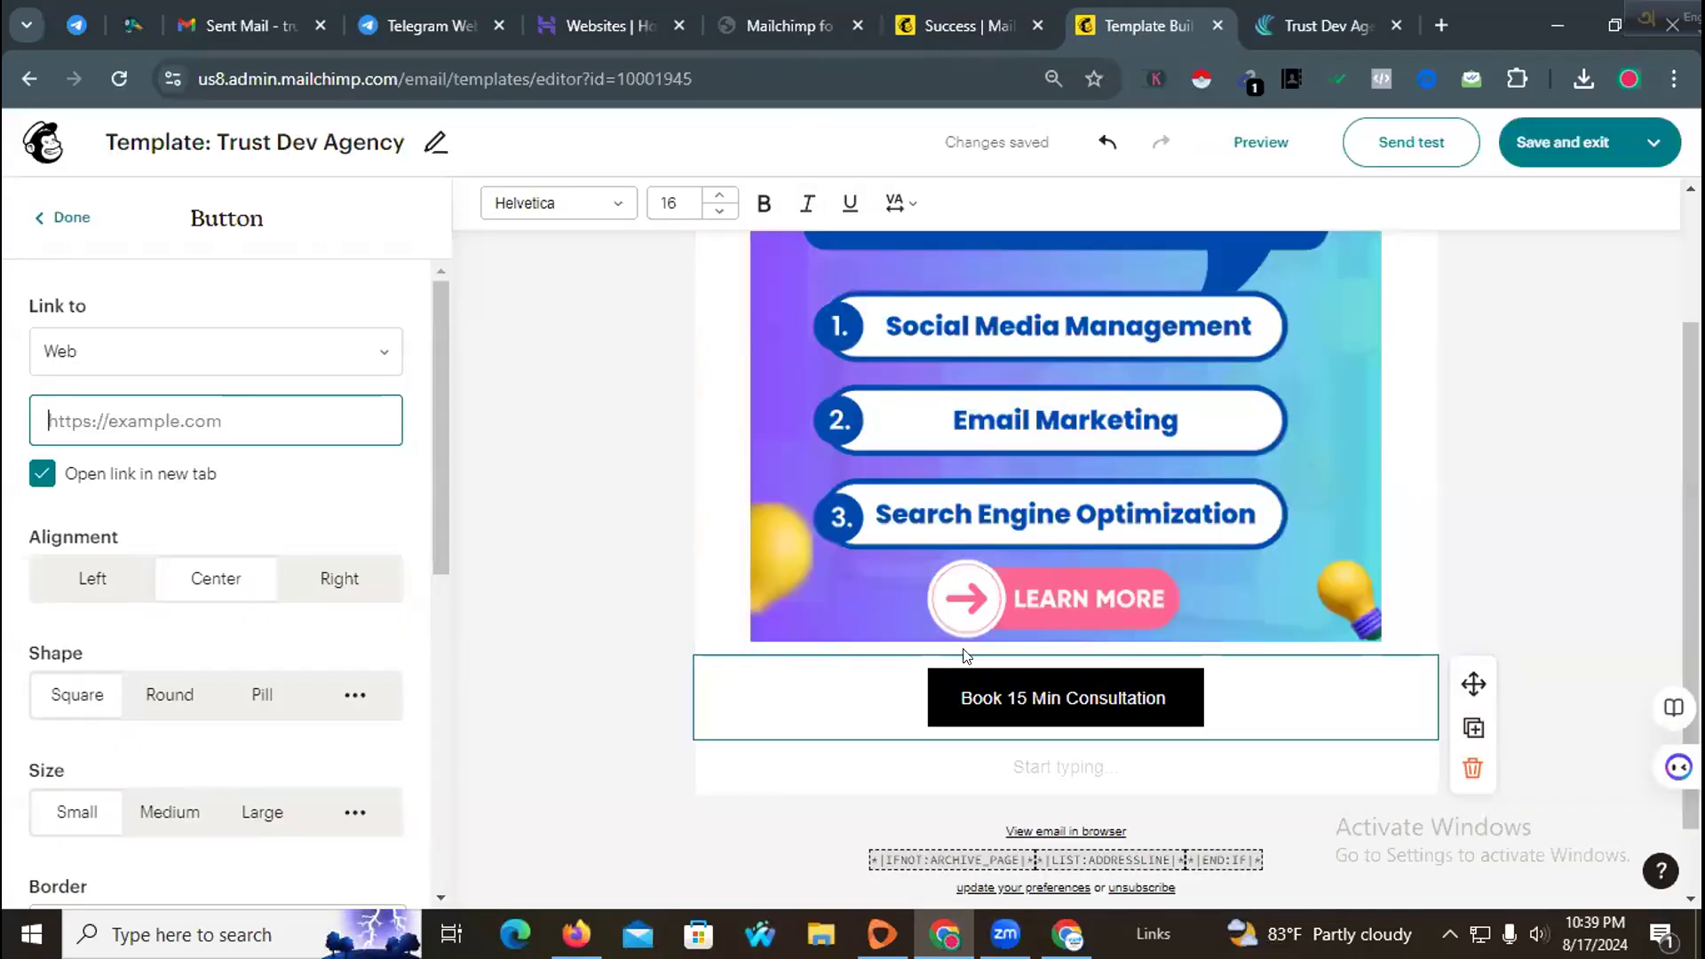
pyautogui.hotkey('ctrl', 'v')
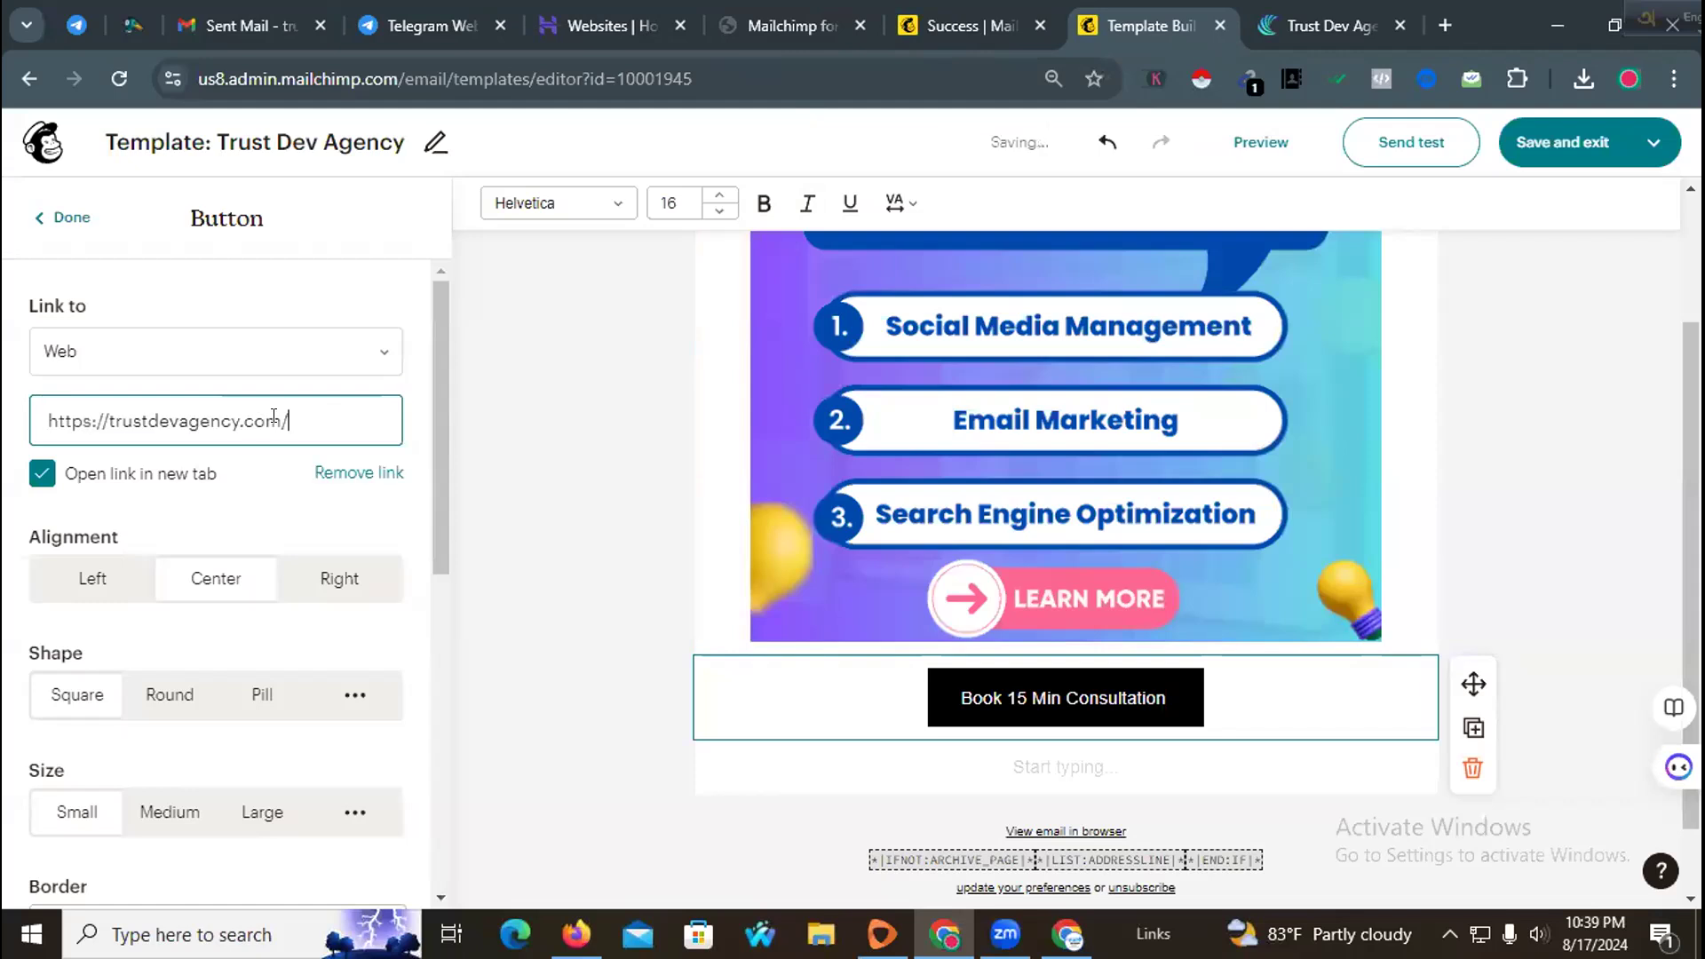
pyautogui.click(521, 435)
# Step: Link the marketing image to the agency website address as well
pyautogui.click(851, 411)
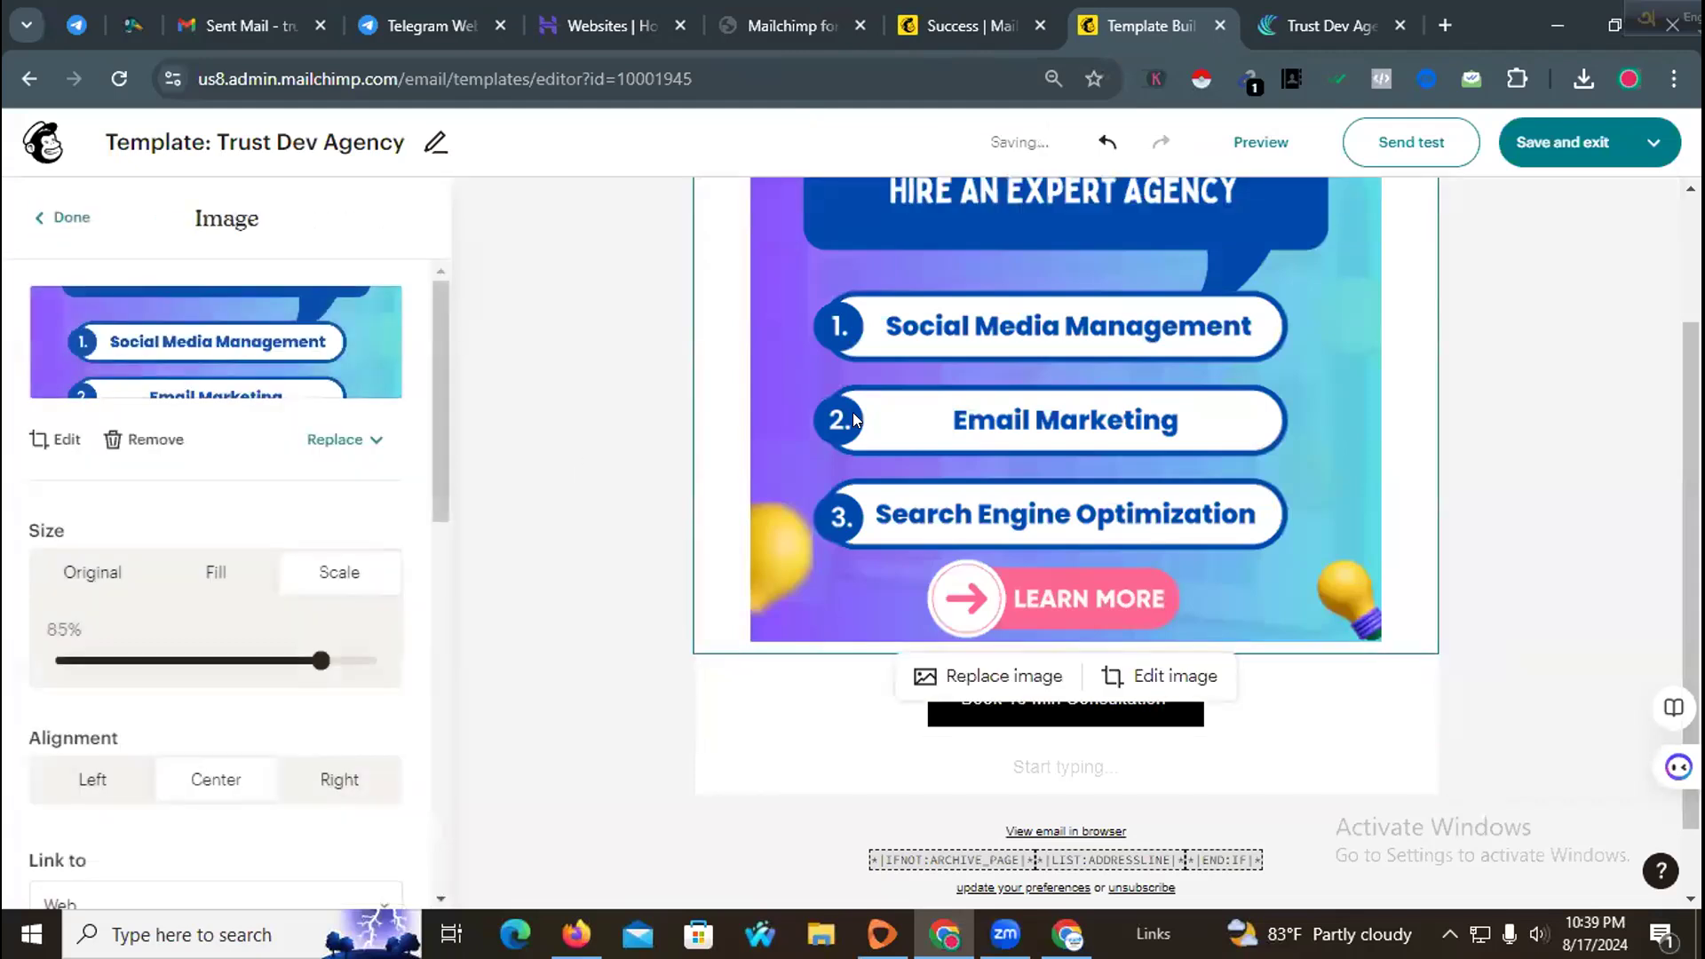
pyautogui.scroll(-4, 213, 598)
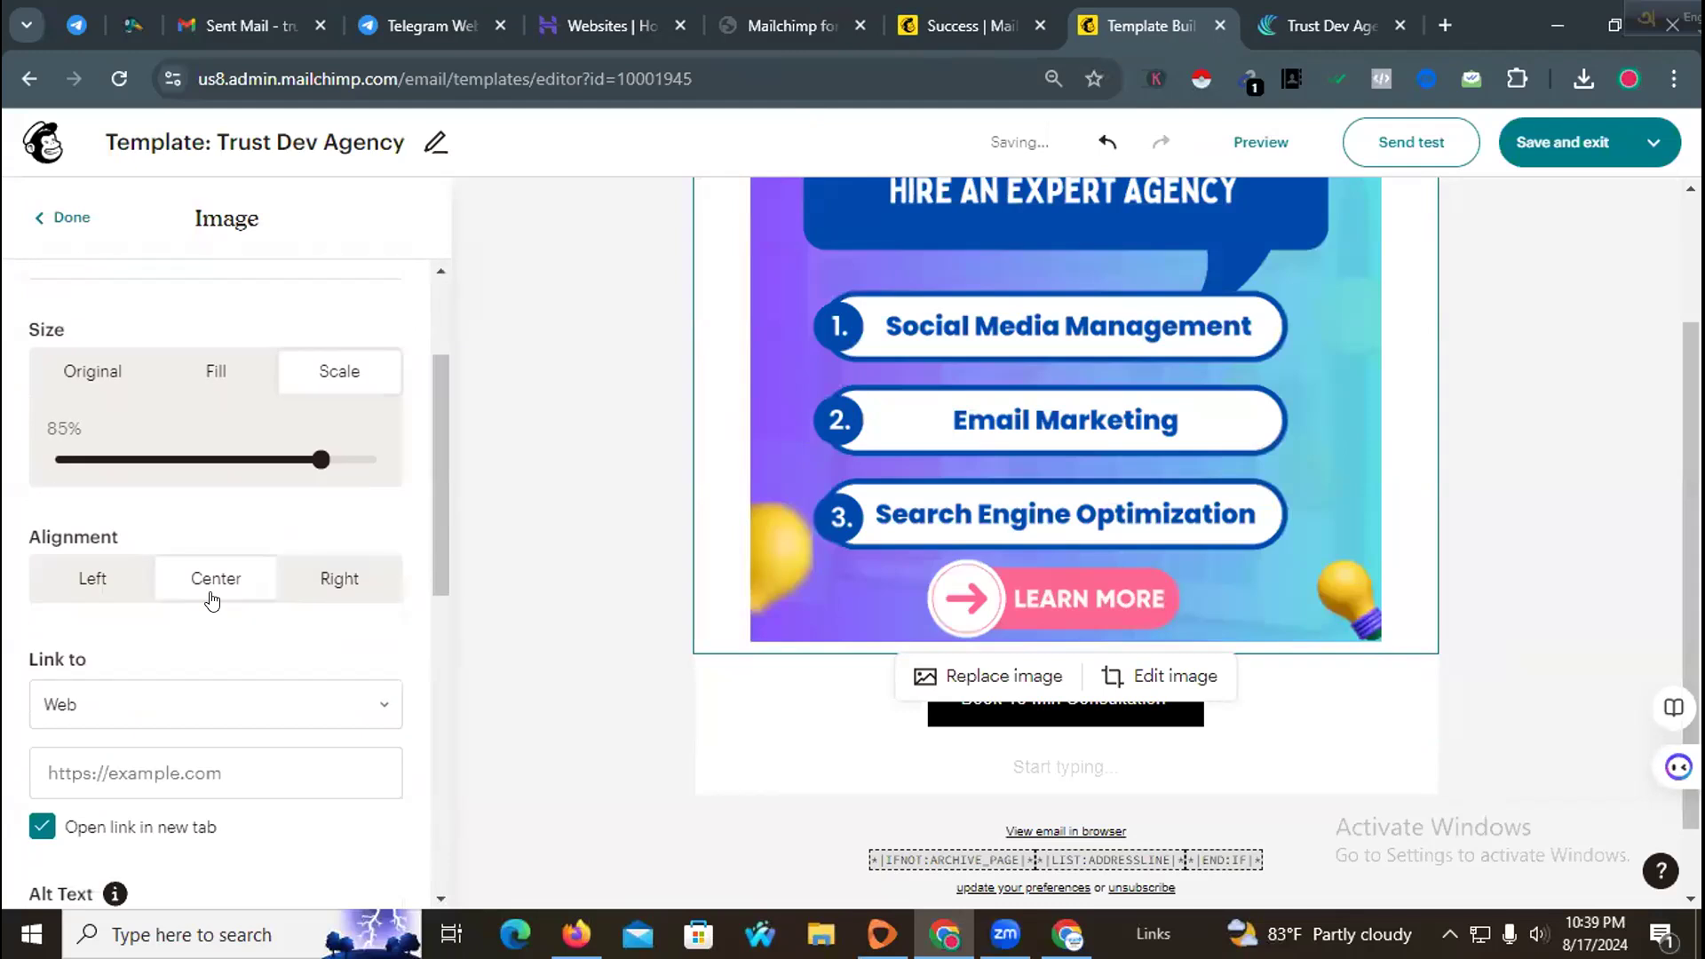
pyautogui.click(172, 599)
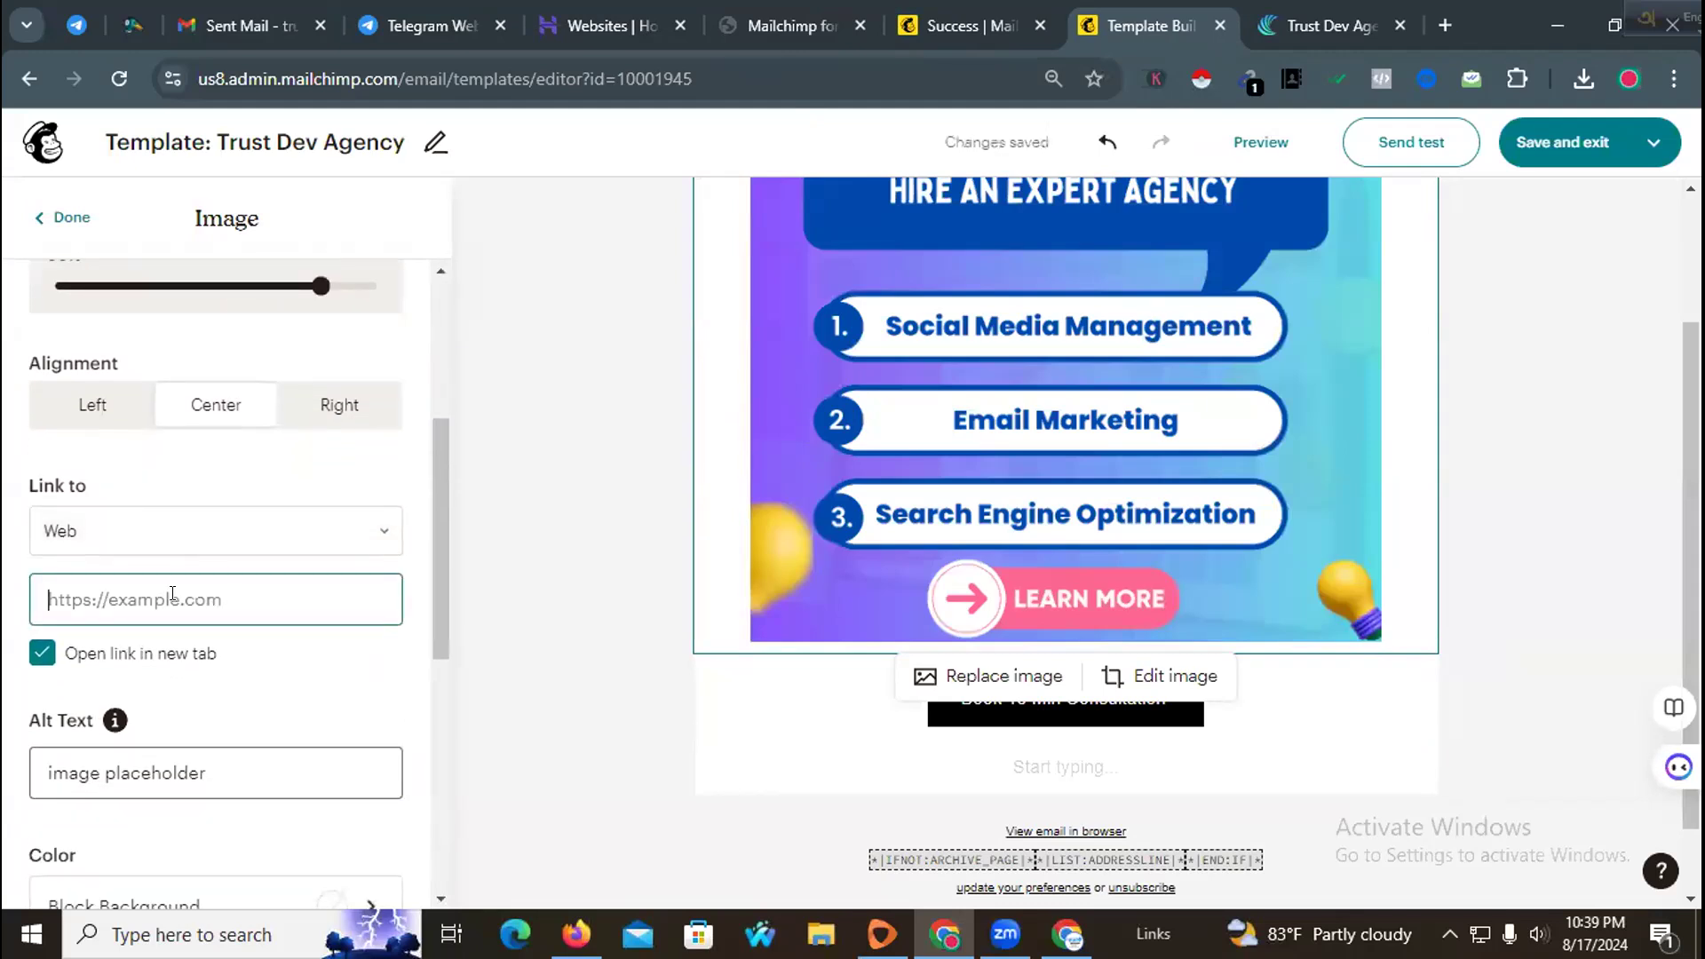
pyautogui.write('https://trustdevagency.com')
pyautogui.click(541, 572)
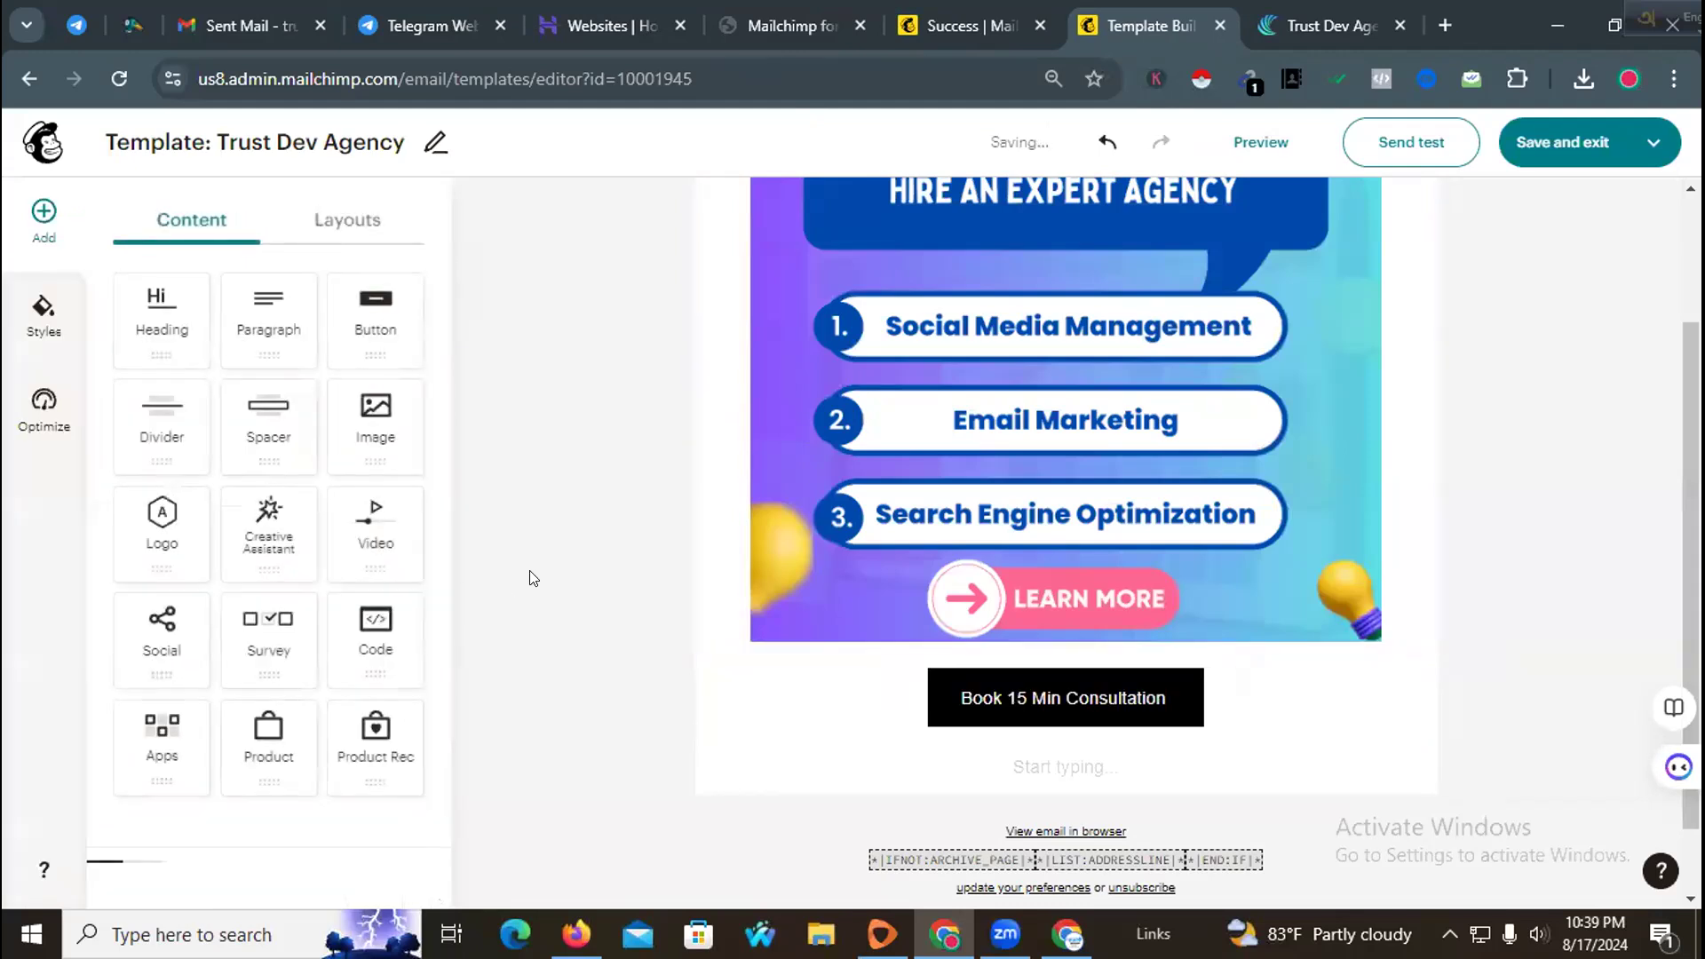
# Step: Delete the empty text block below the button
pyautogui.scroll(-1, 635, 600)
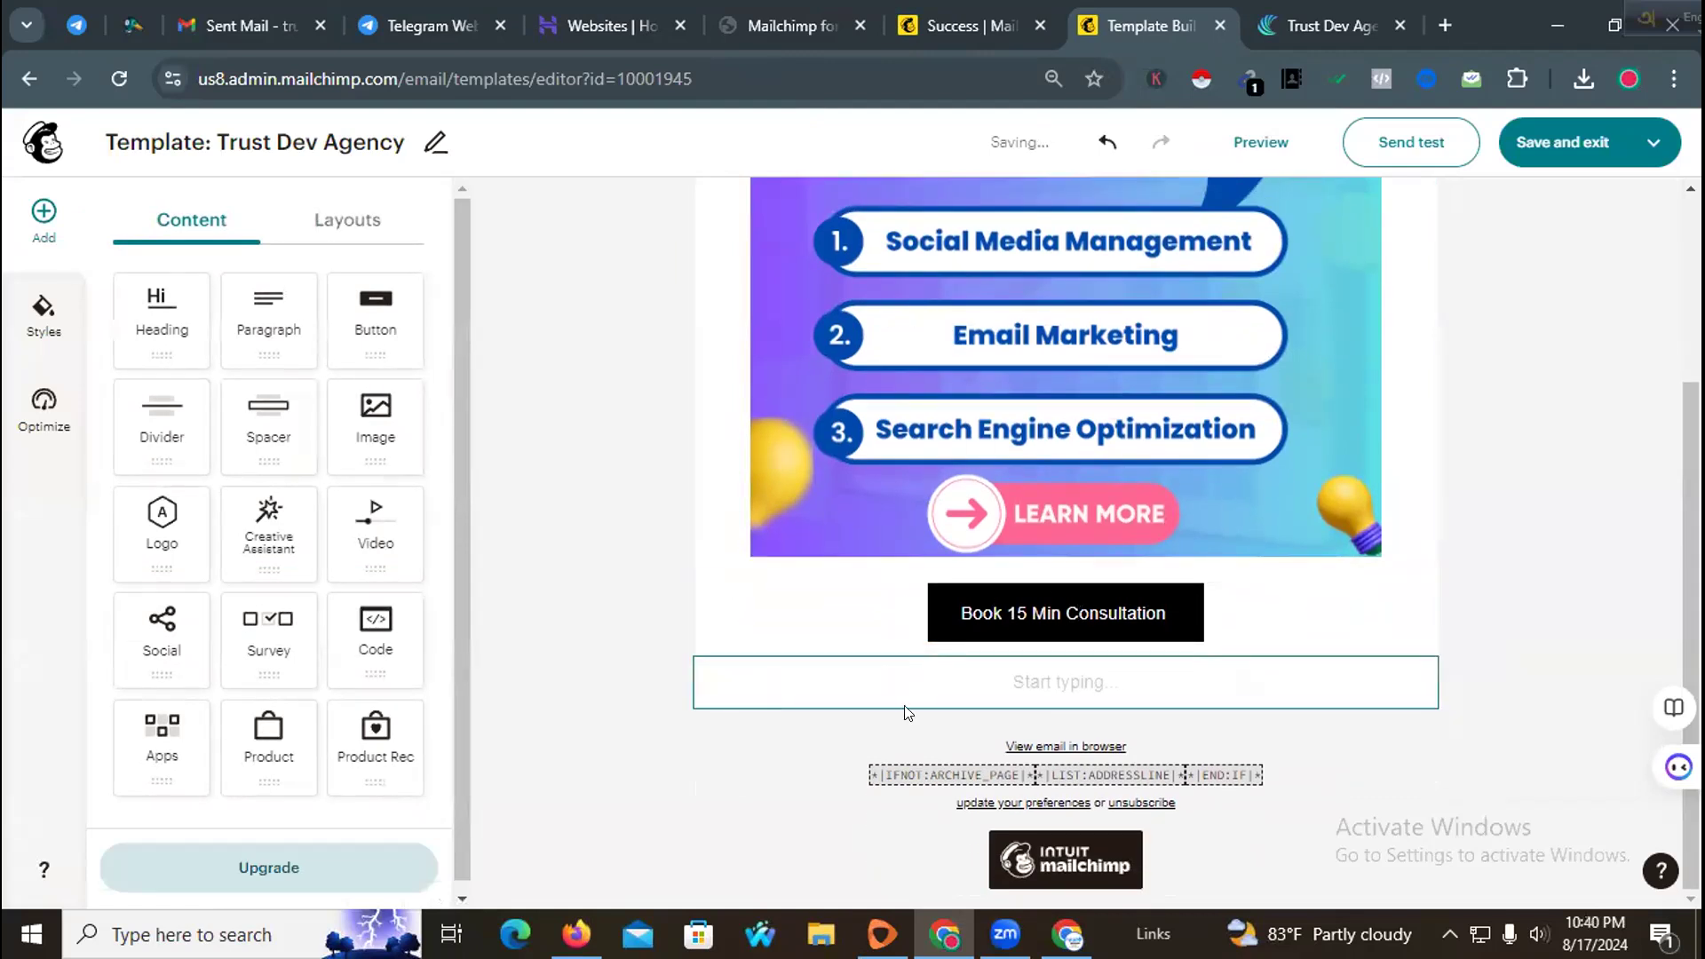
pyautogui.click(1313, 679)
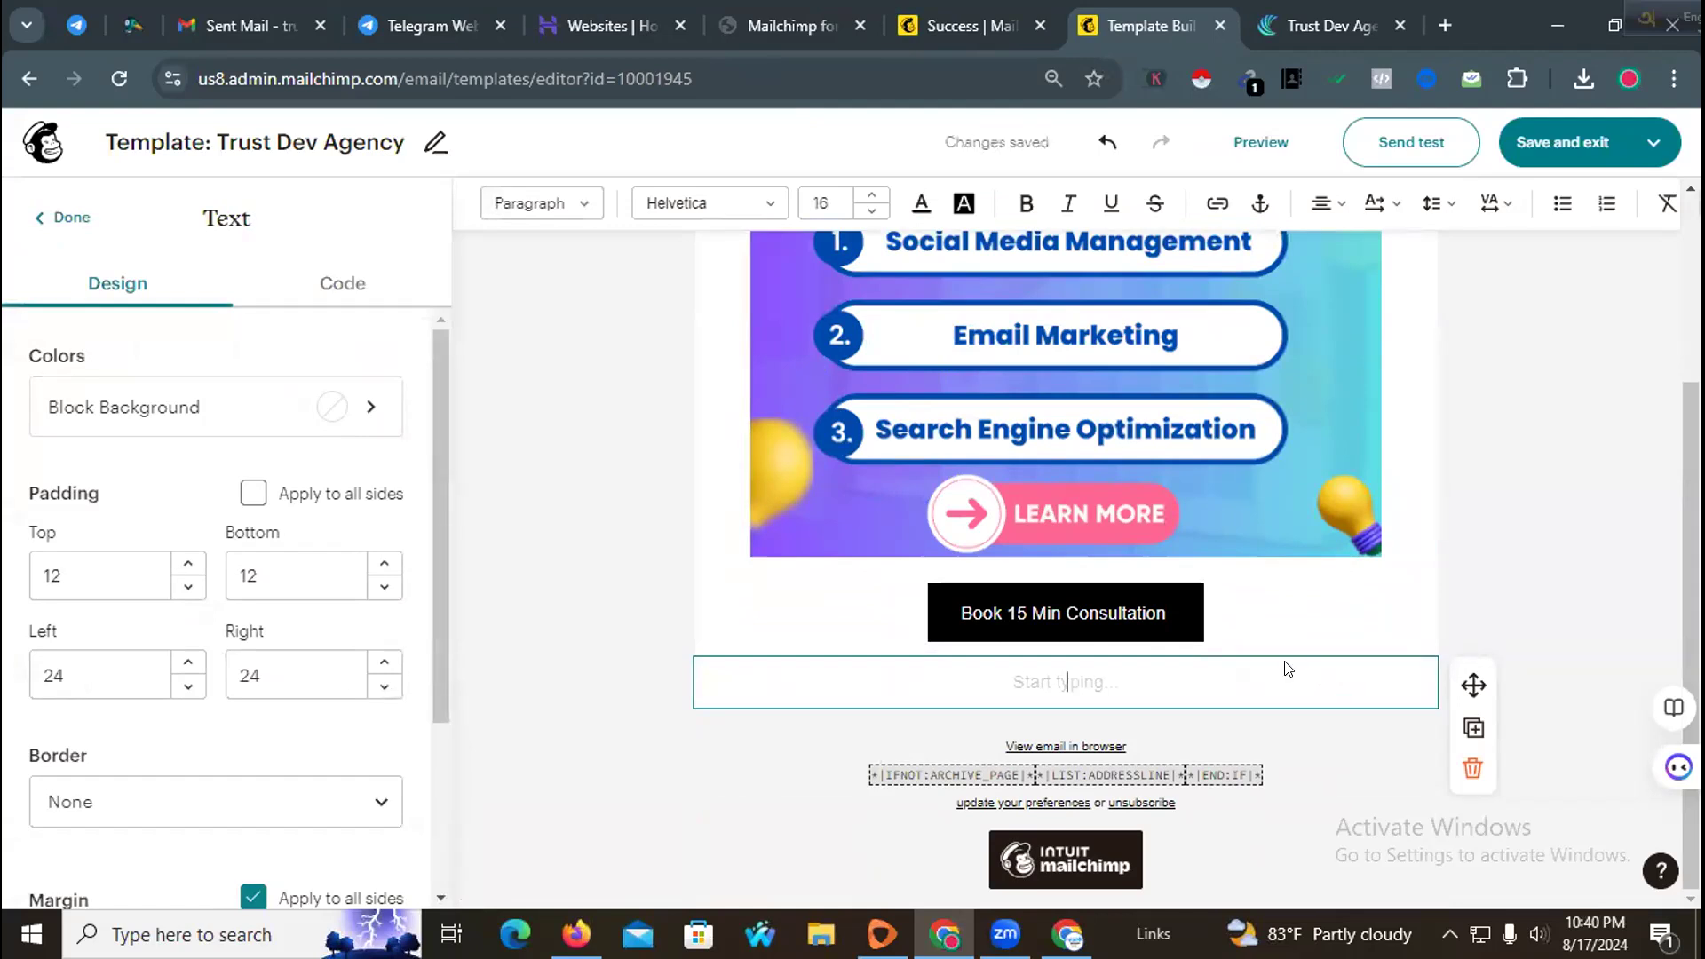
pyautogui.click(1471, 770)
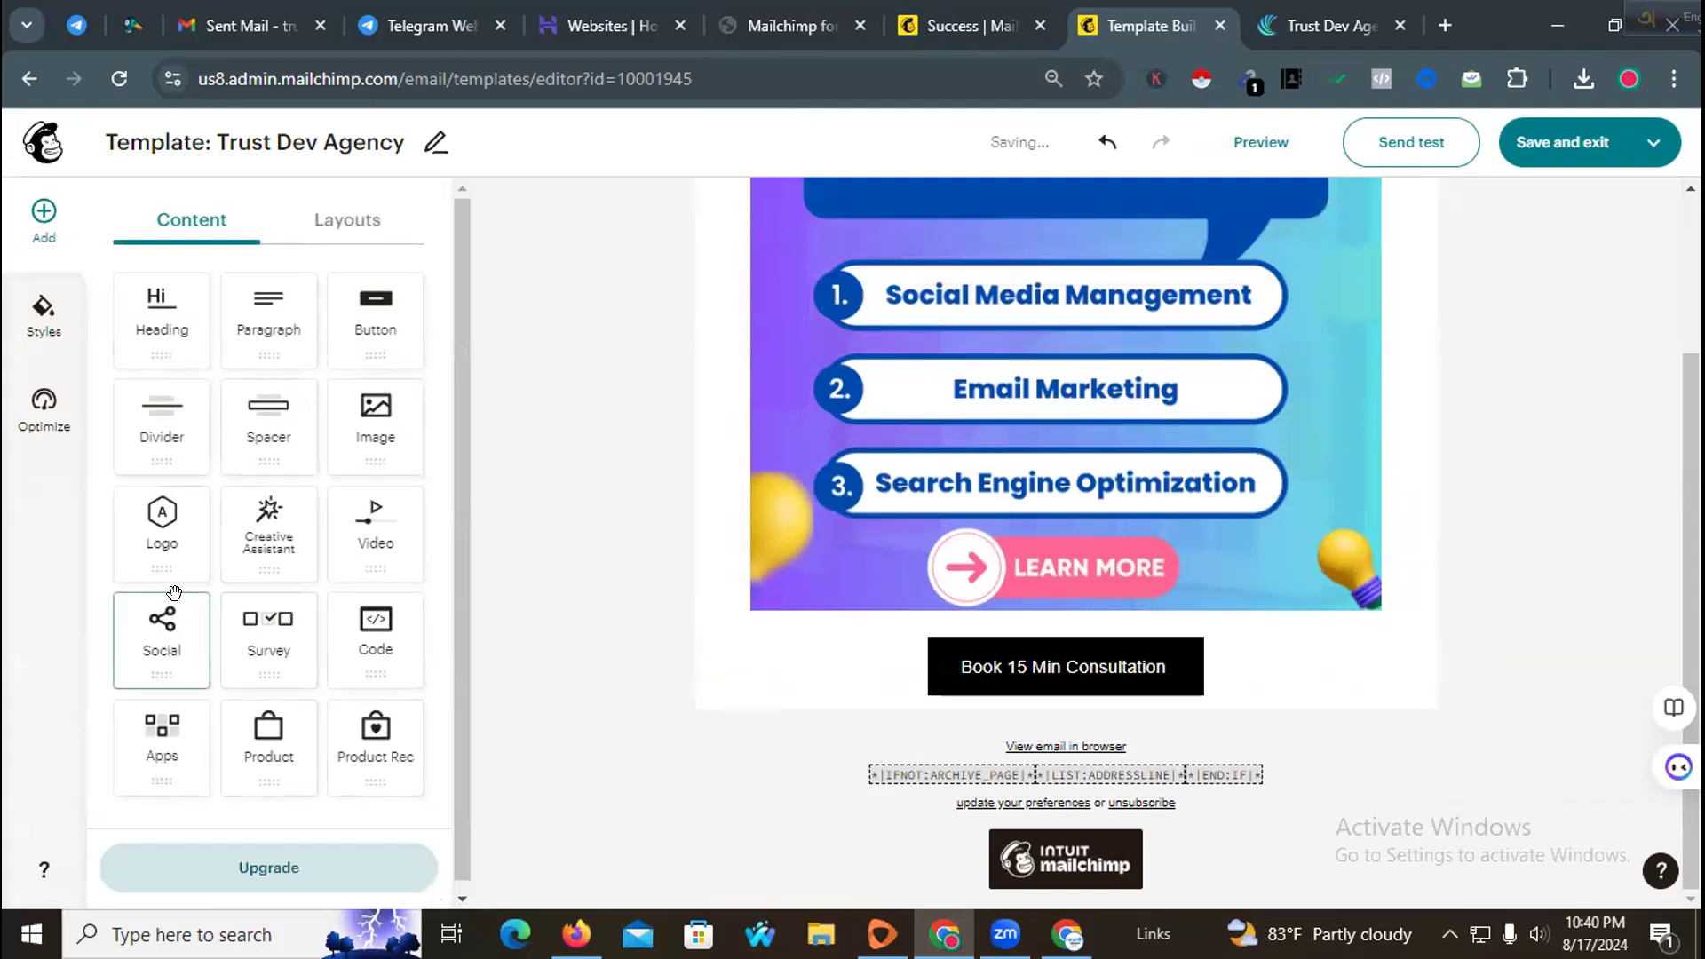
# Step: Add a social links block below the button
pyautogui.moveTo(162, 617); pyautogui.dragTo(1089, 713)
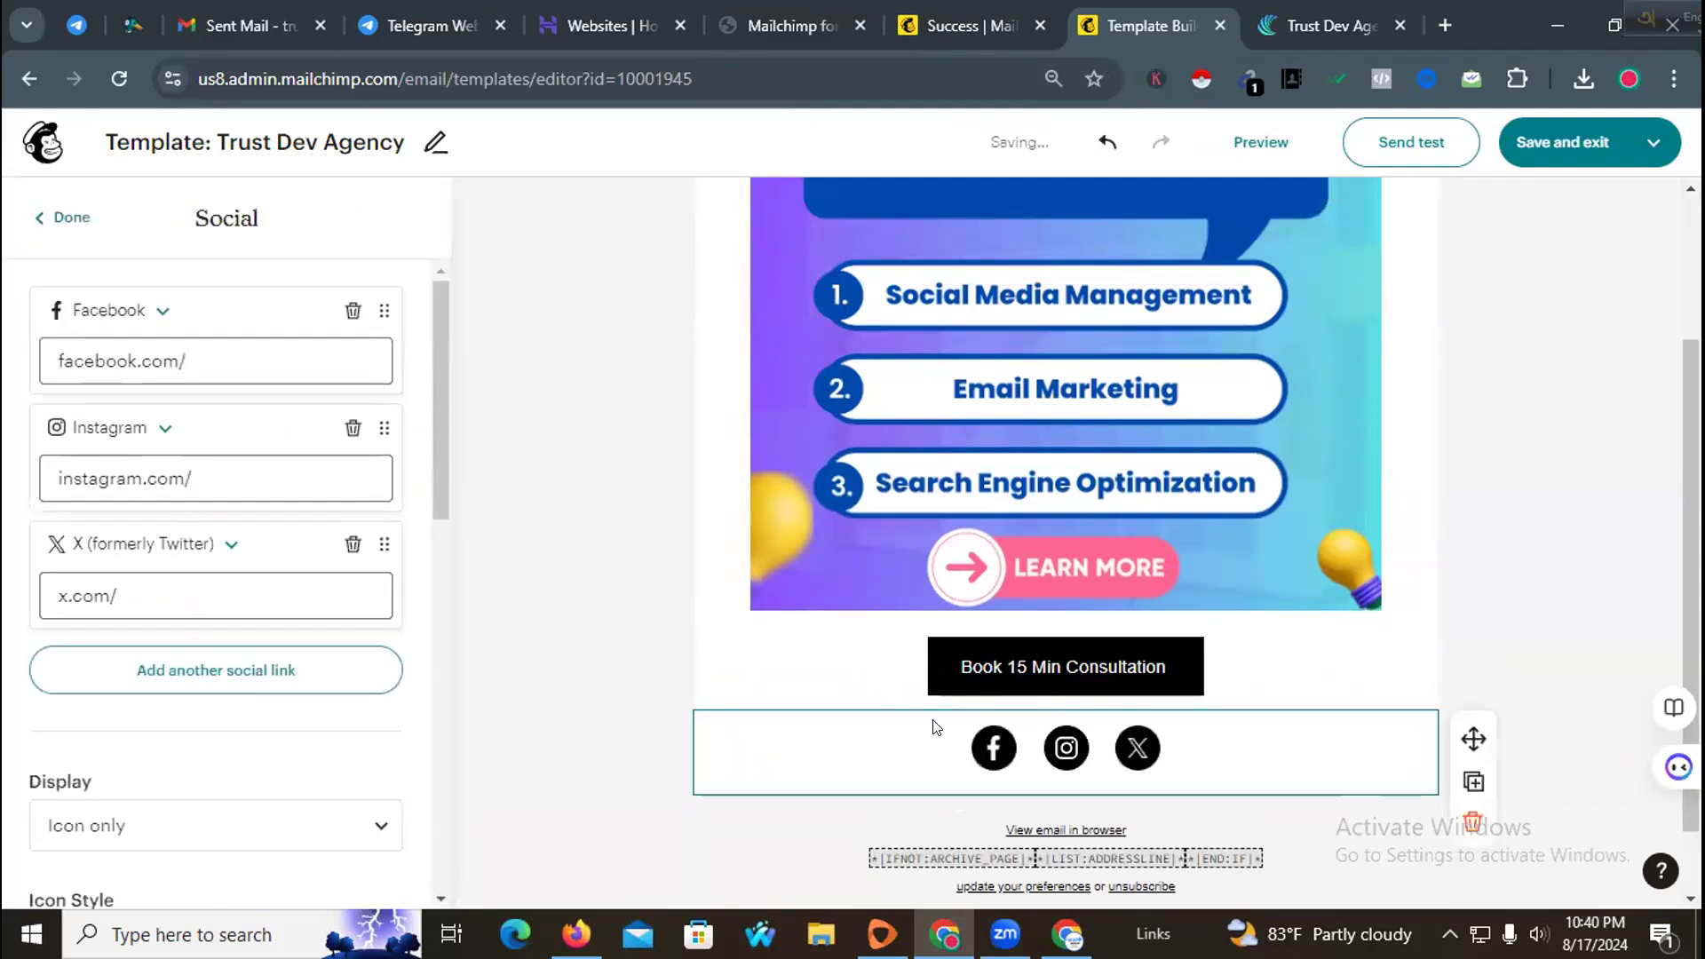
# Step: Copy the agency's YouTube channel address from the social icons in the agency website's footer
pyautogui.click(201, 355)
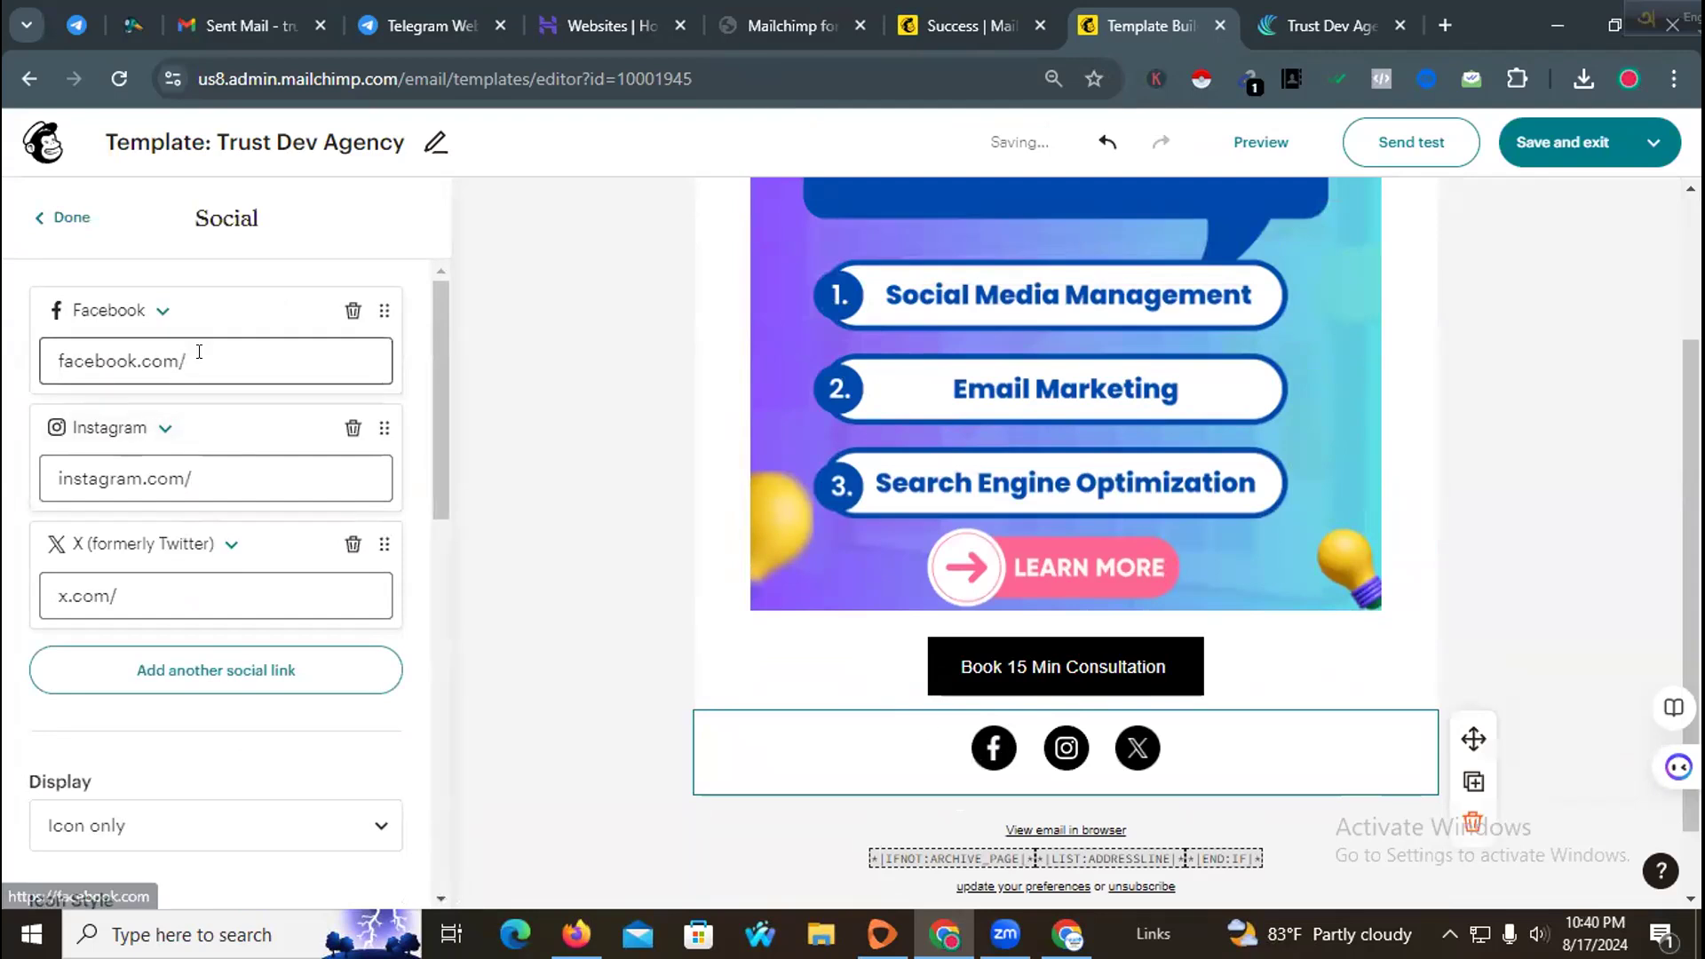
pyautogui.click(1328, 24)
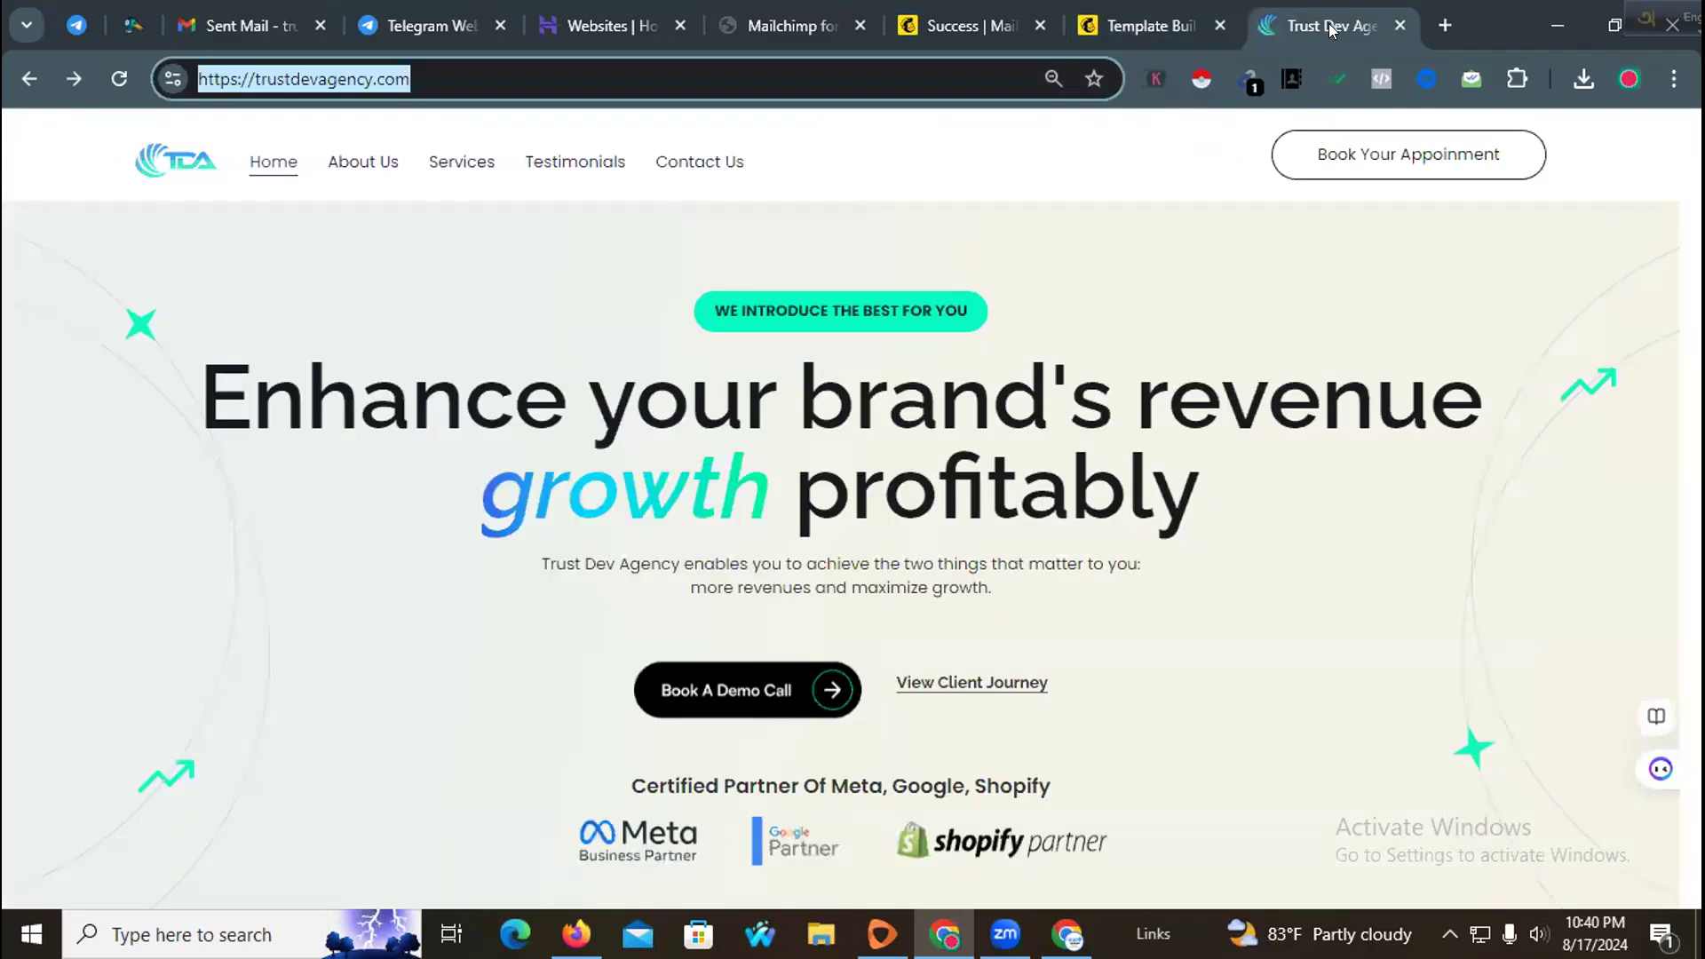
pyautogui.scroll(-8, 1171, 605)
pyautogui.scroll(-20, 1172, 613)
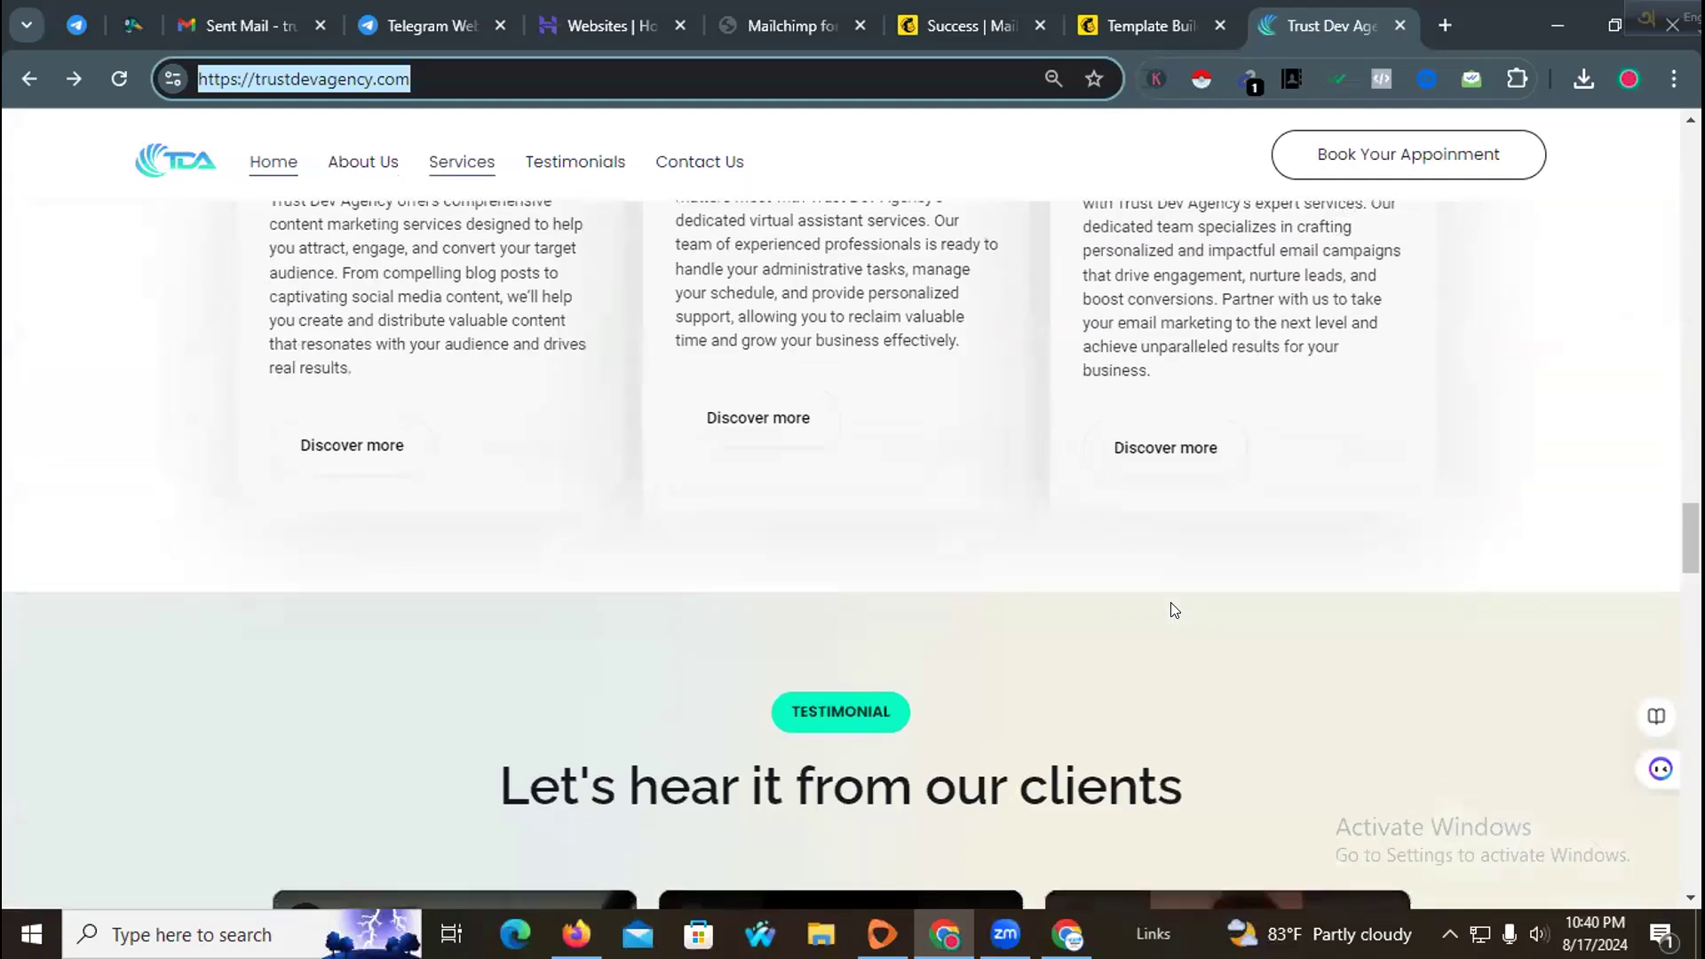
pyautogui.scroll(-10, 1170, 612)
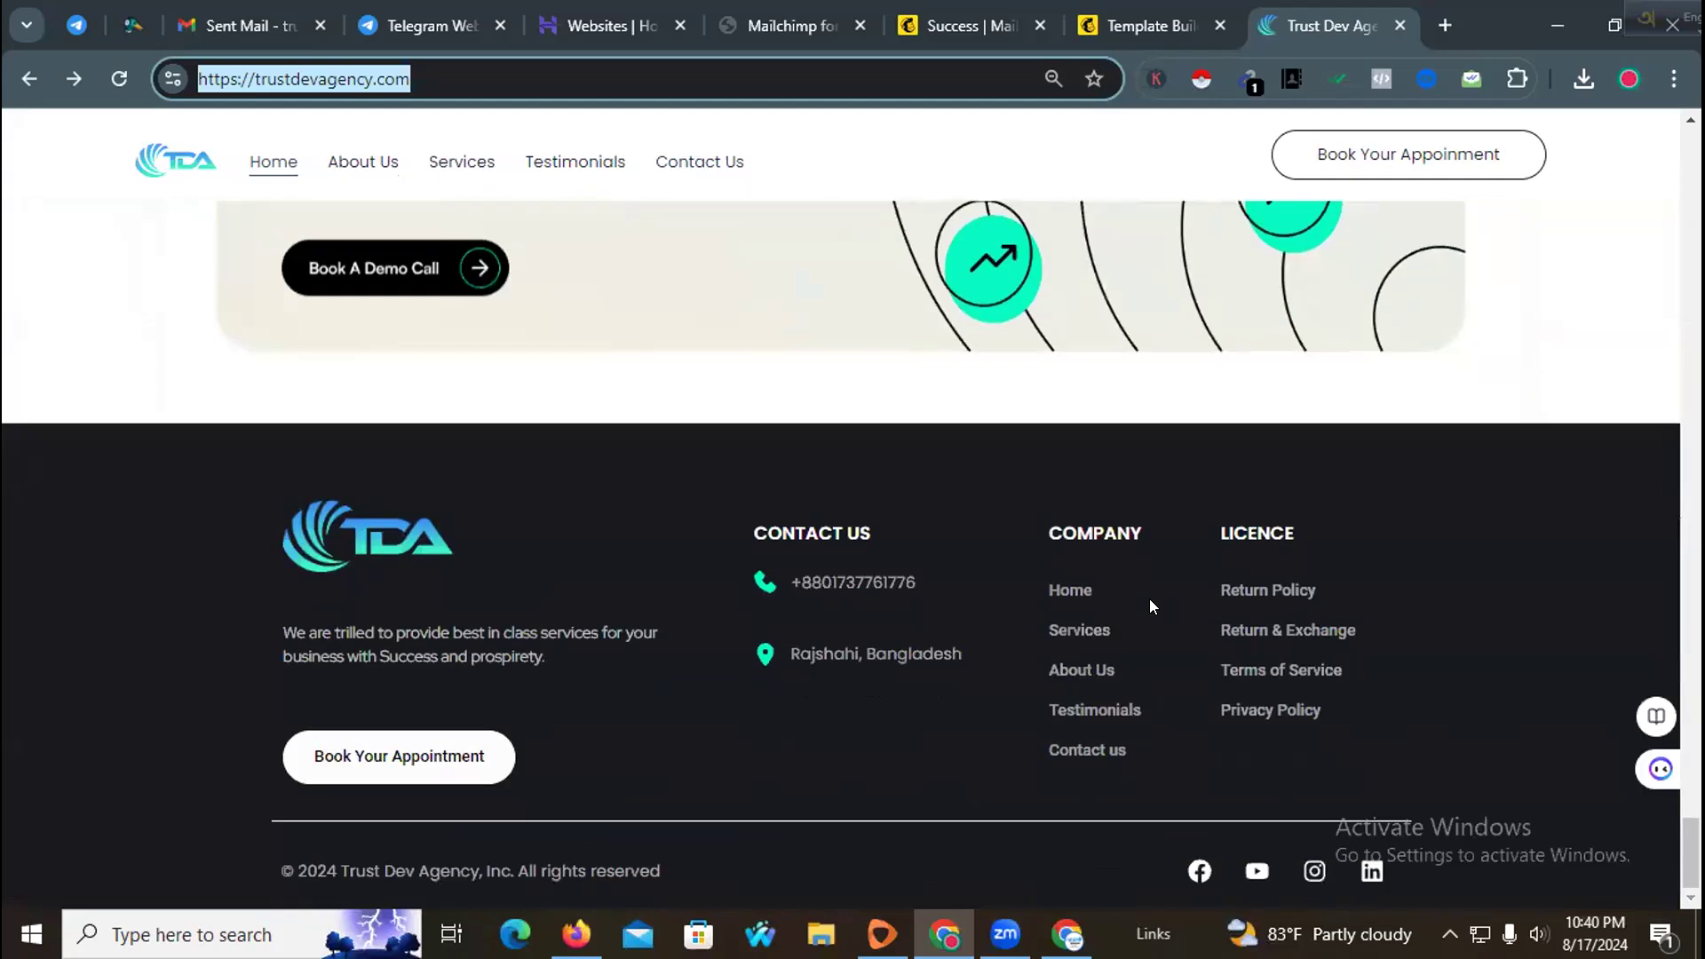
pyautogui.click(1256, 871)
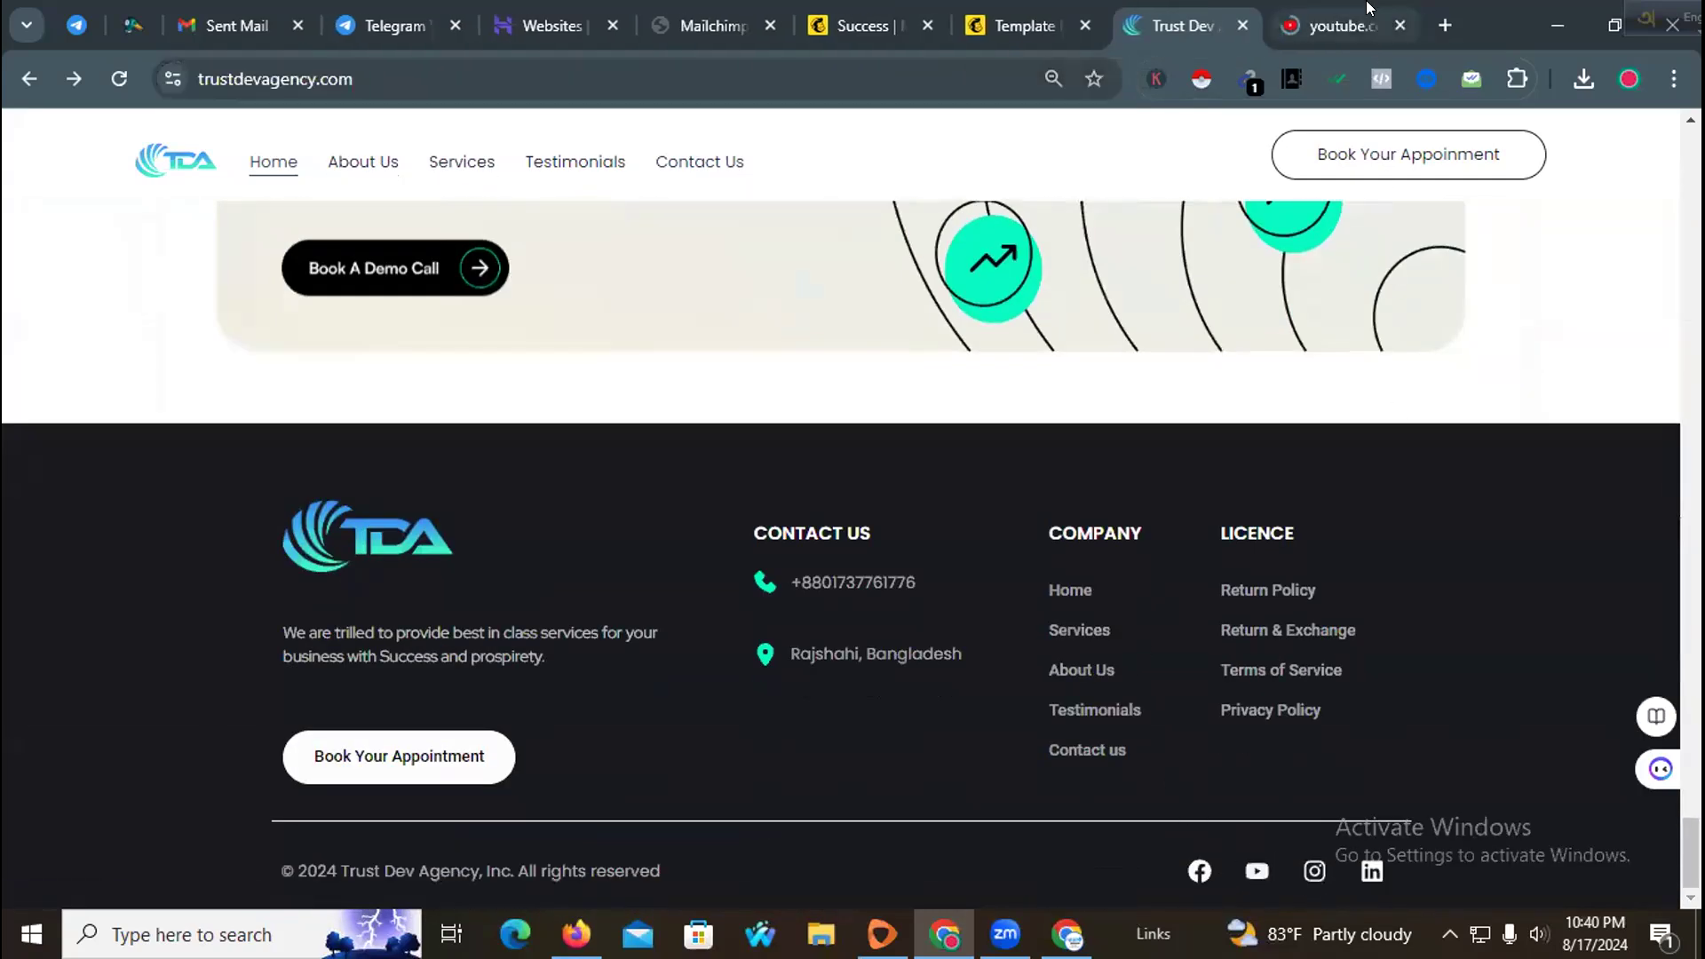
pyautogui.click(499, 73)
pyautogui.hotkey('ctrl', 'c')
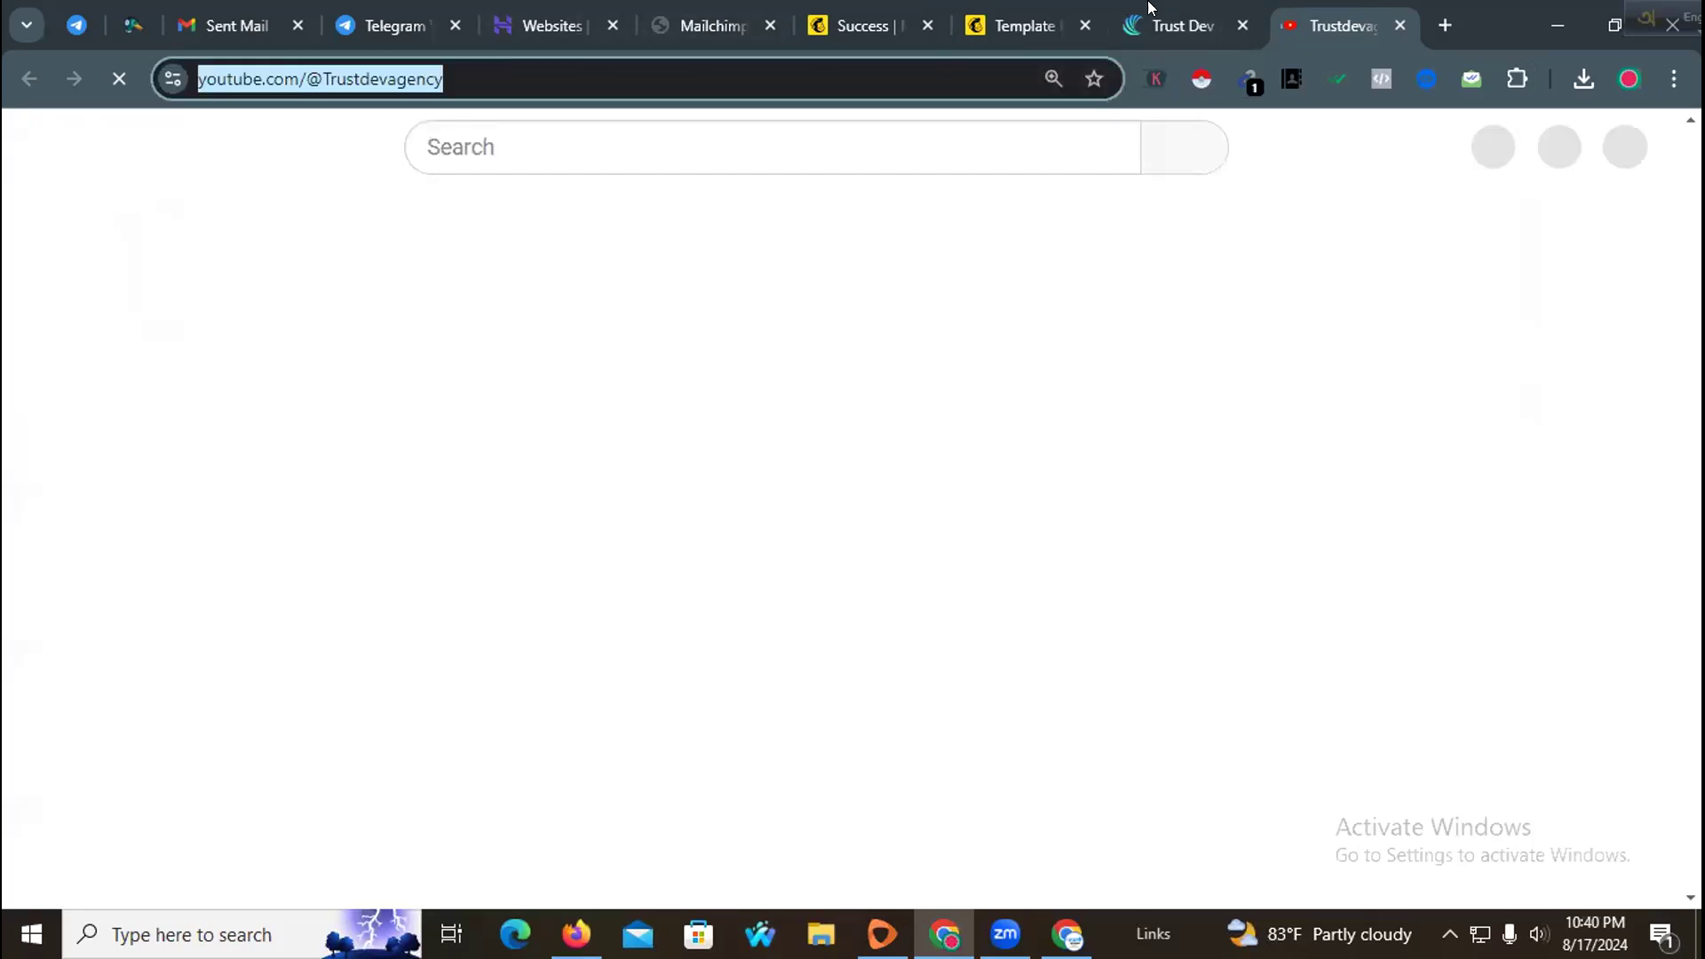
pyautogui.click(1181, 25)
pyautogui.click(1028, 8)
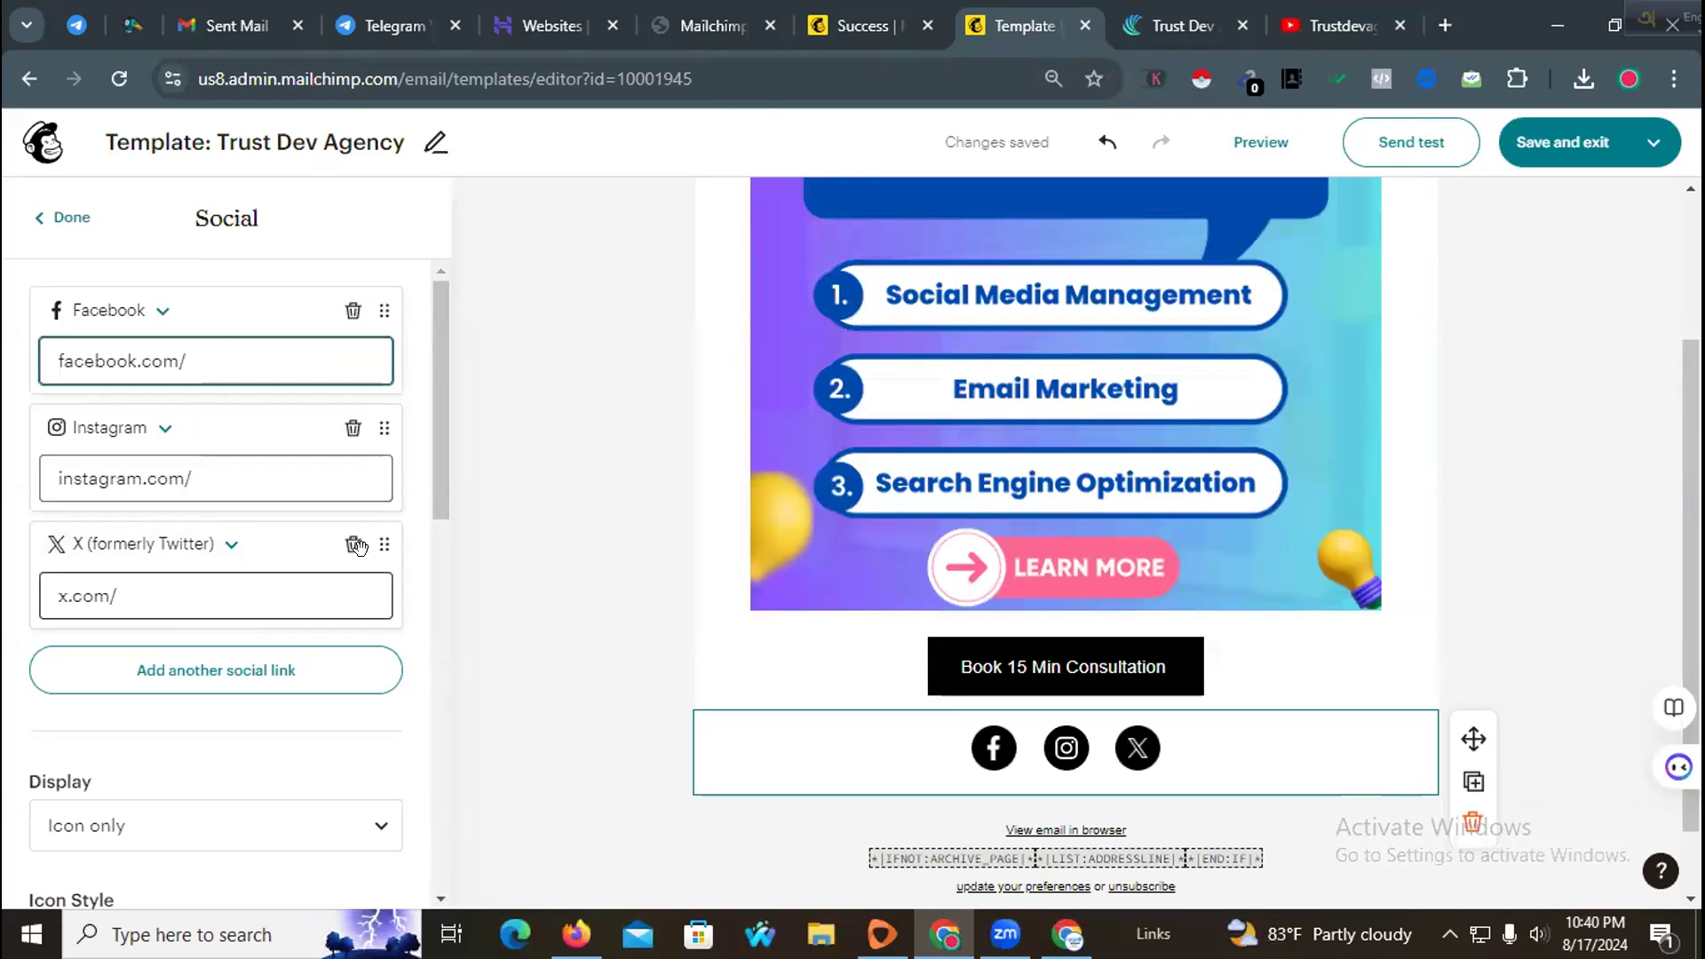
pyautogui.click(230, 547)
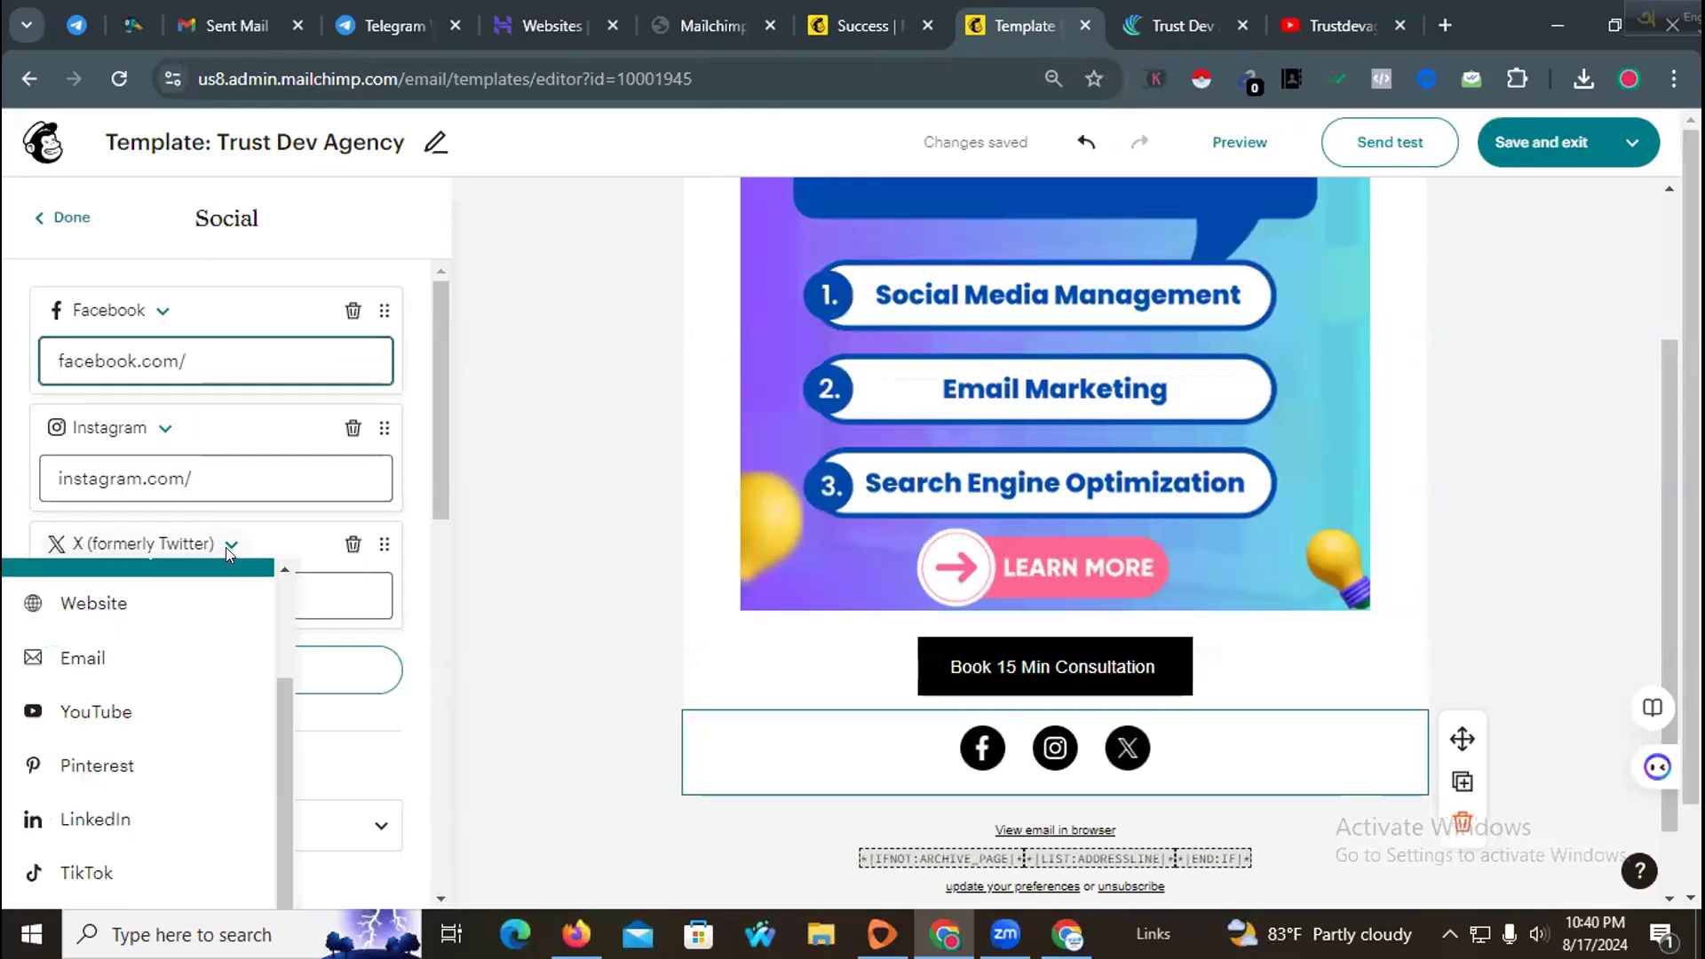
pyautogui.scroll(-1, 178, 666)
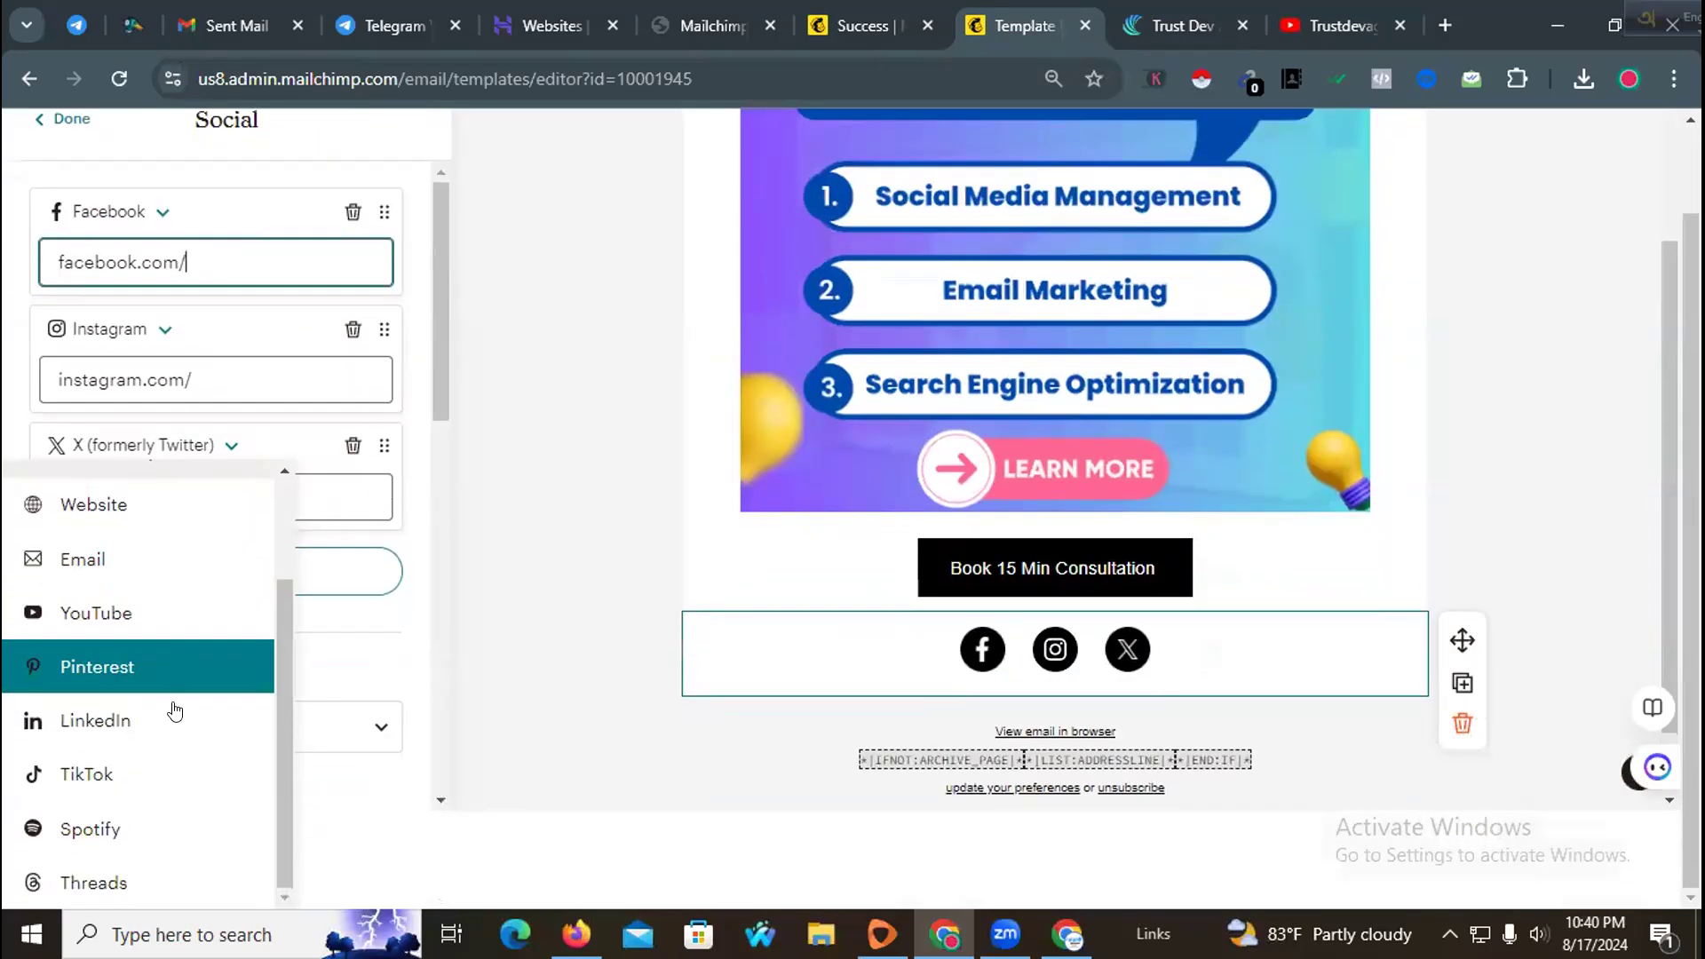
pyautogui.click(145, 614)
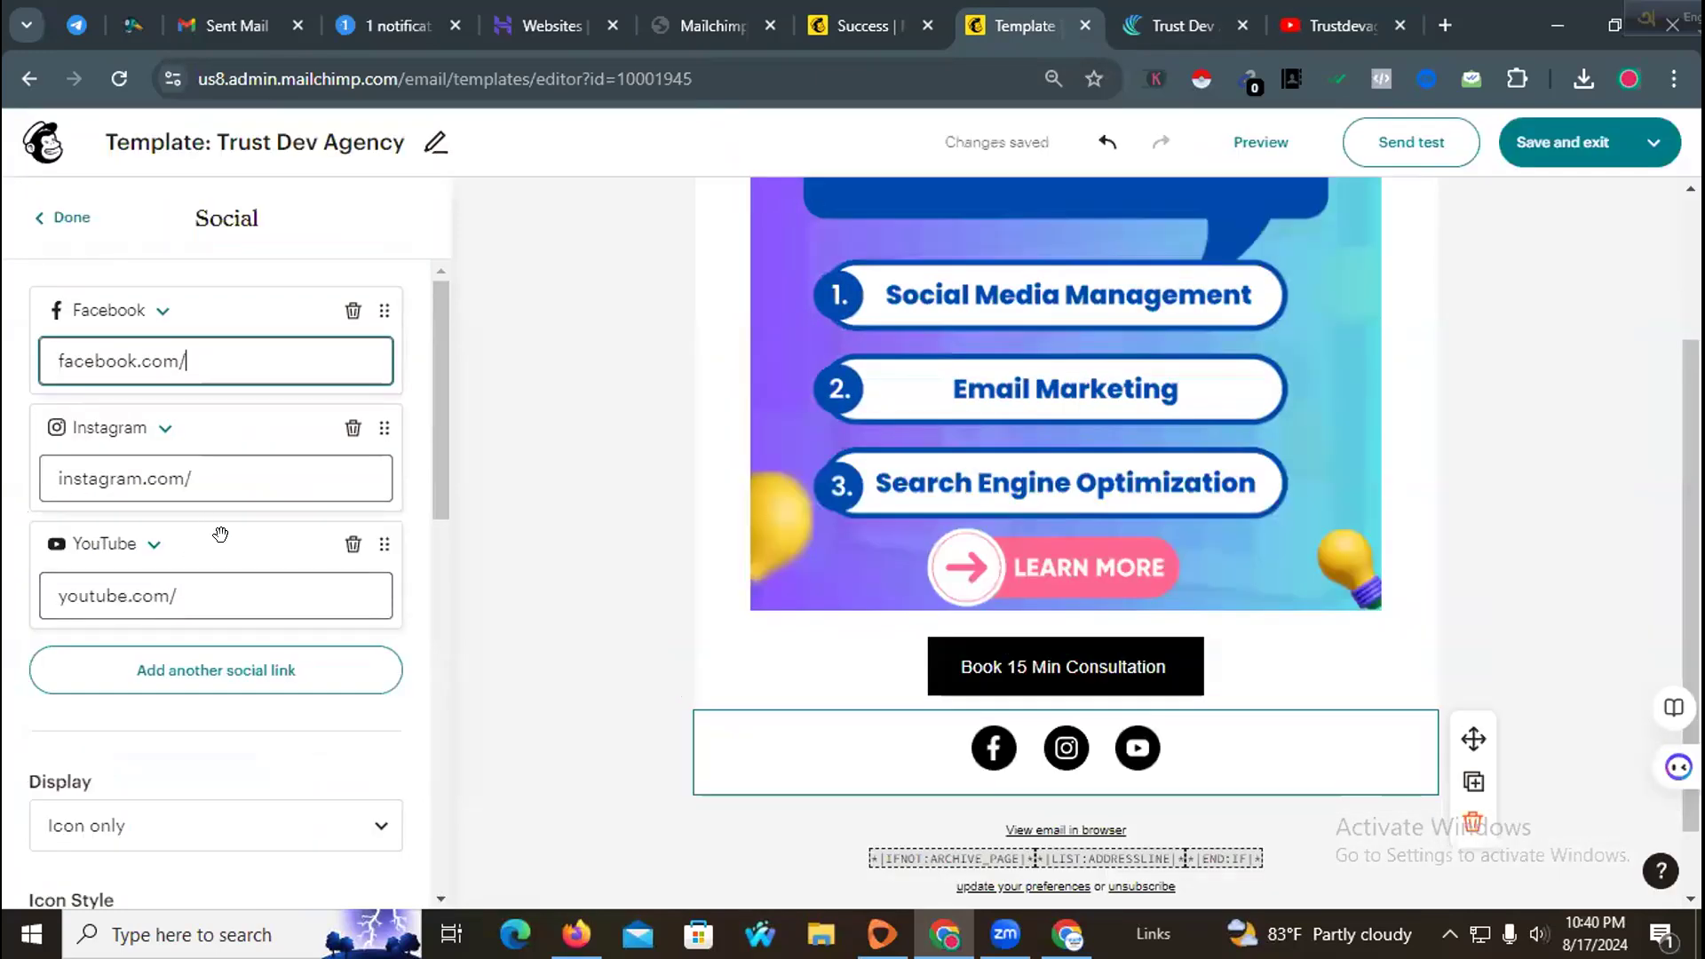
pyautogui.tripleClick(221, 595)
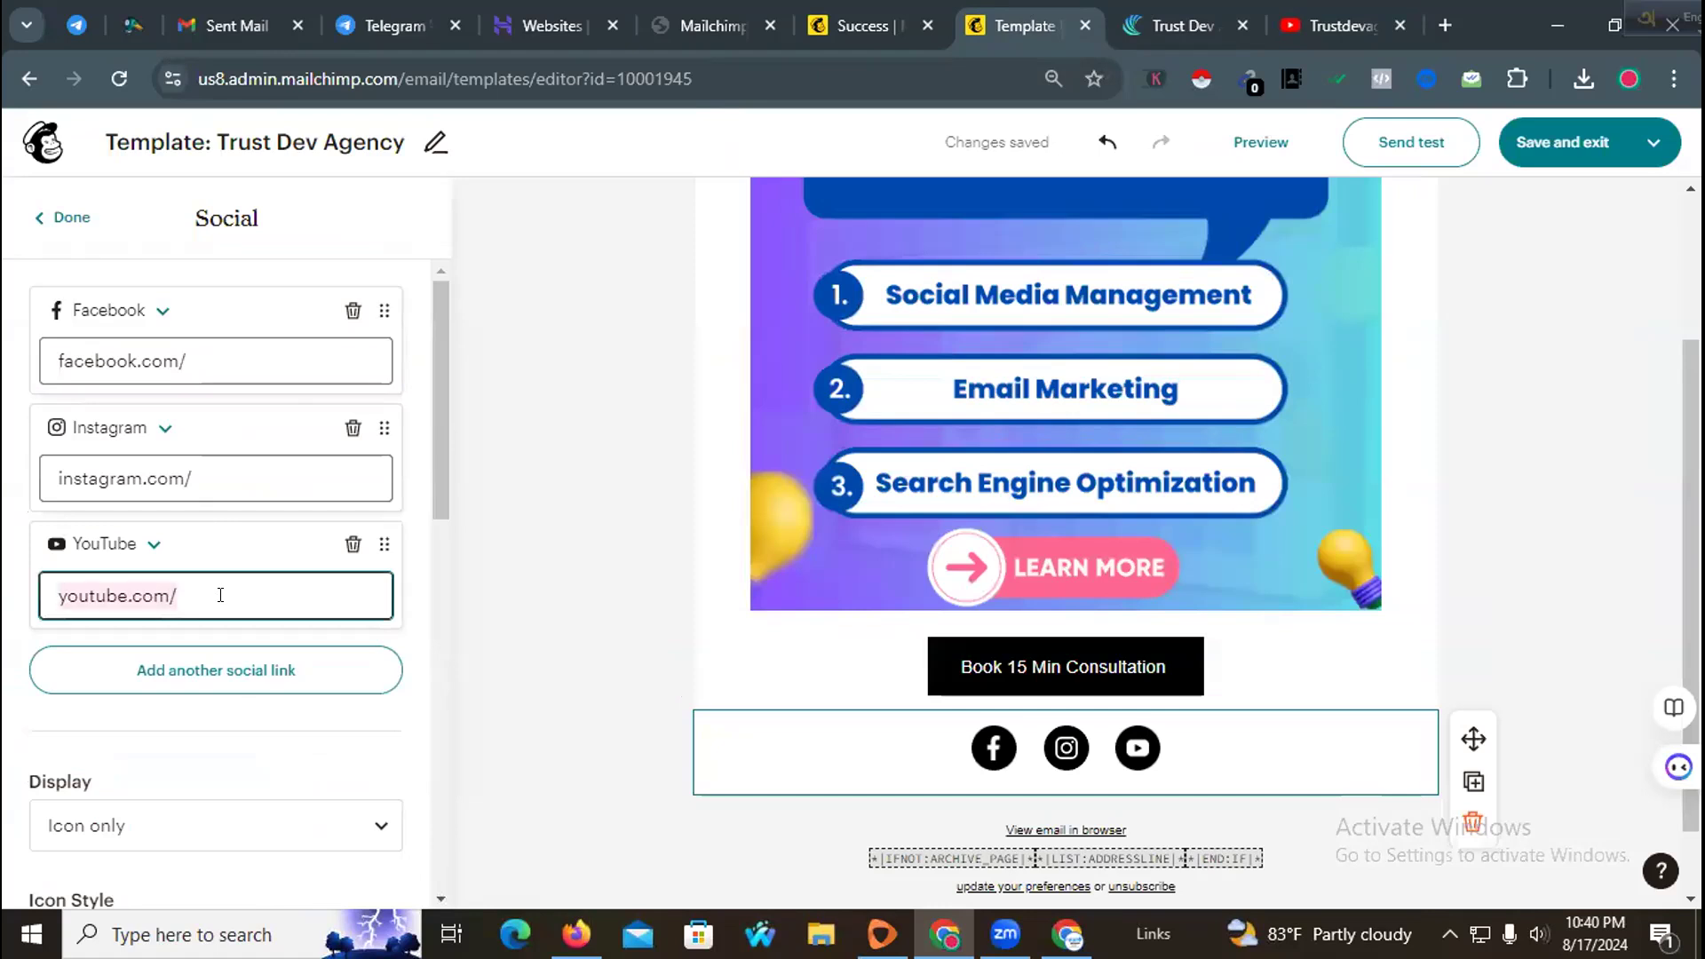
pyautogui.hotkey('ctrl', 'v')
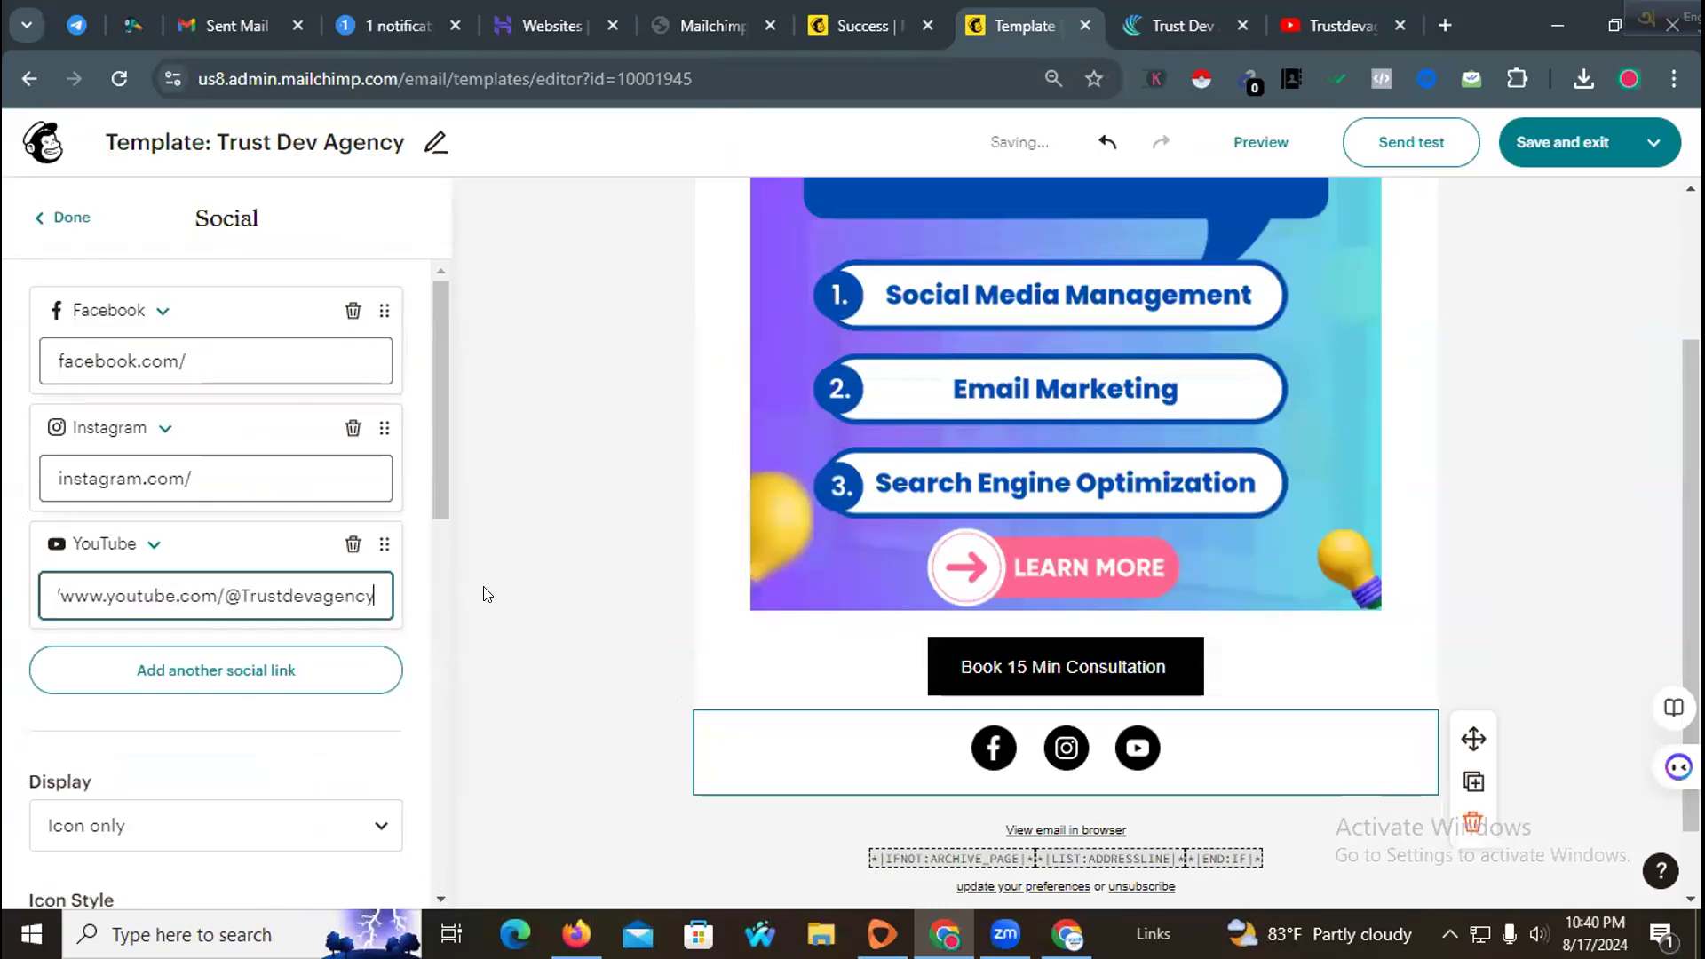
pyautogui.click(469, 595)
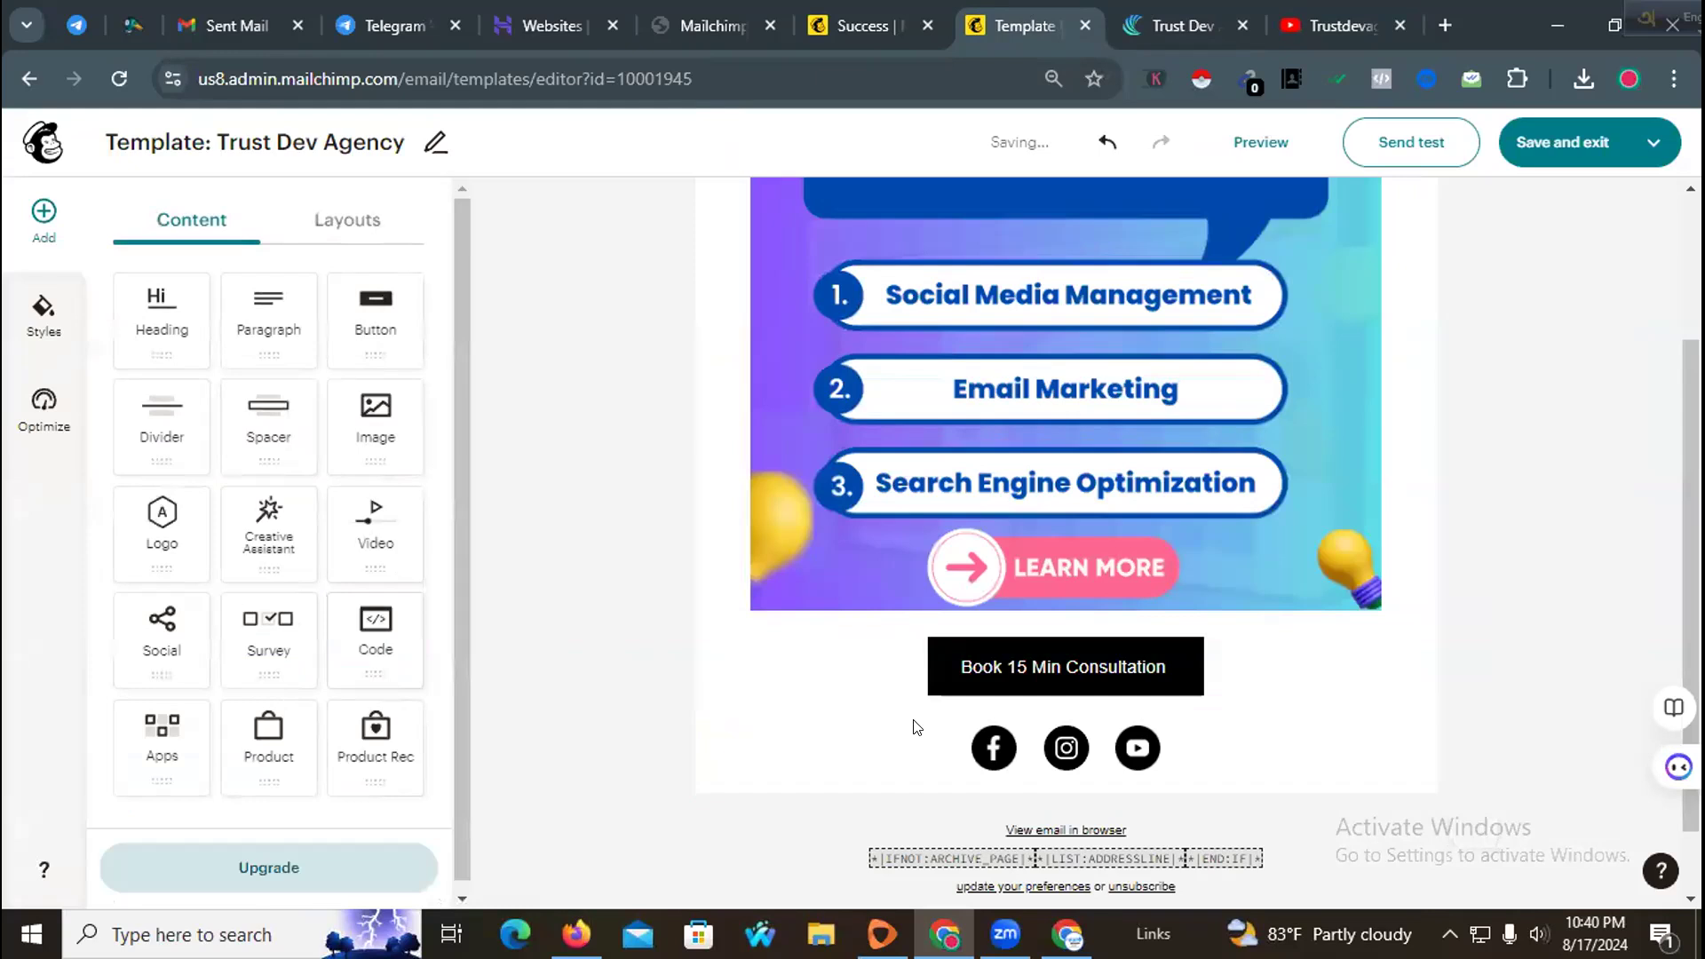
# Step: Copy the agency's Instagram page address from the website footer and set it as the Instagram link
pyautogui.click(1052, 749)
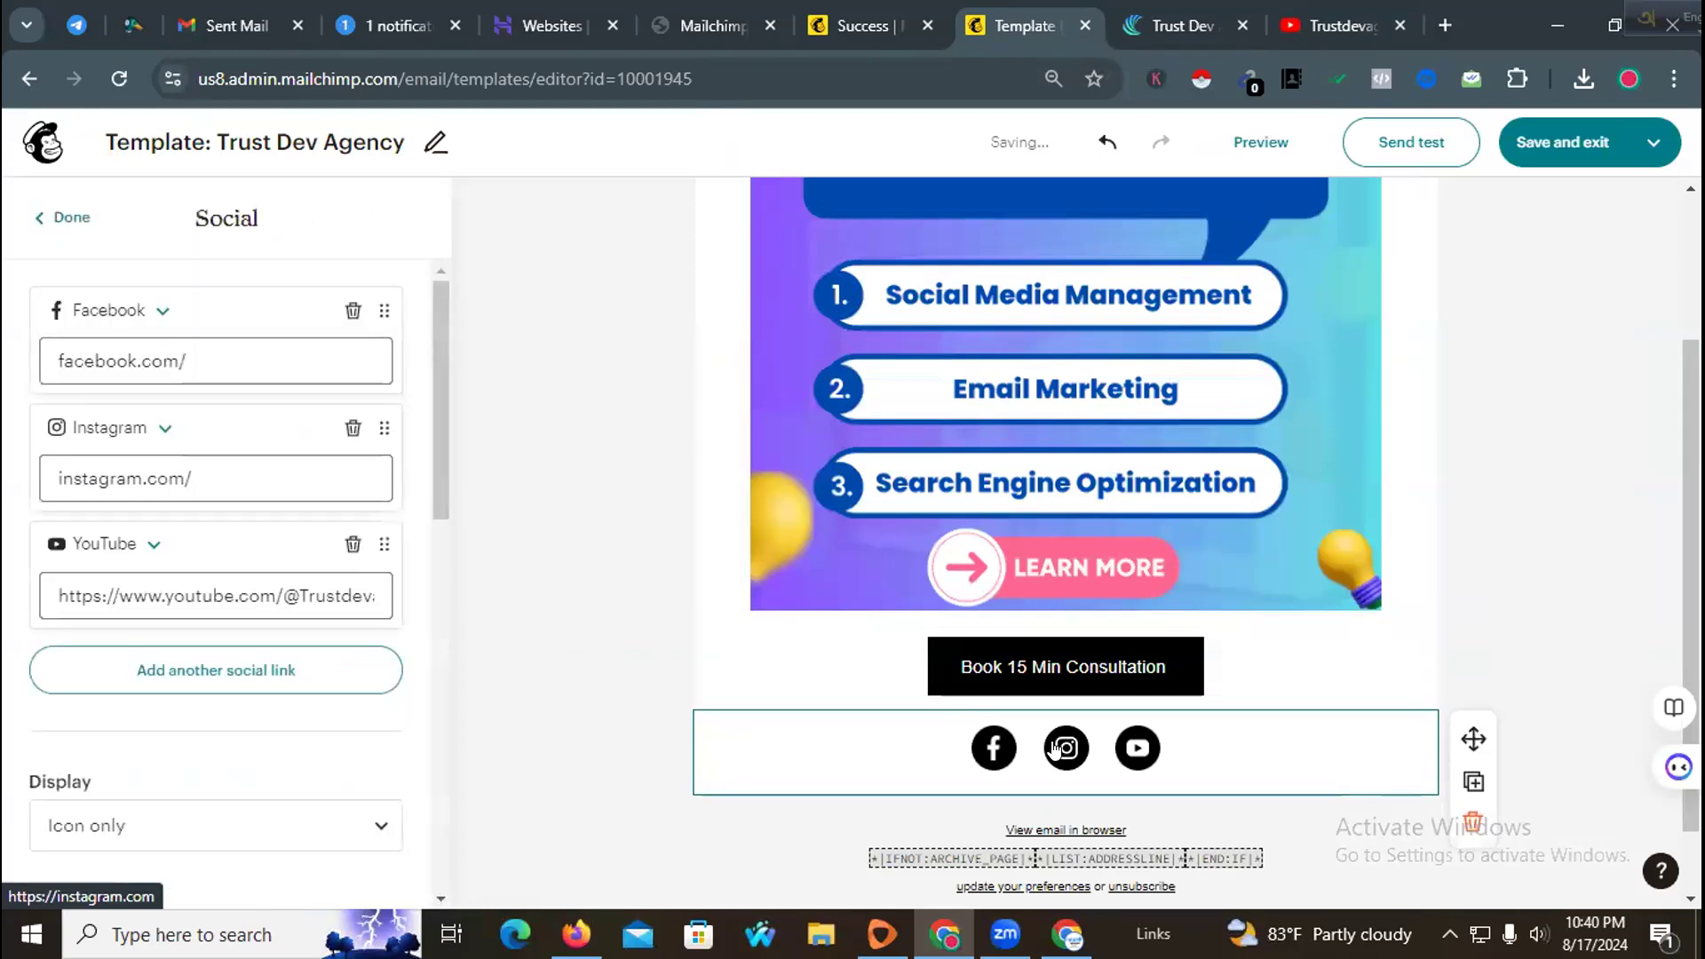
pyautogui.click(229, 474)
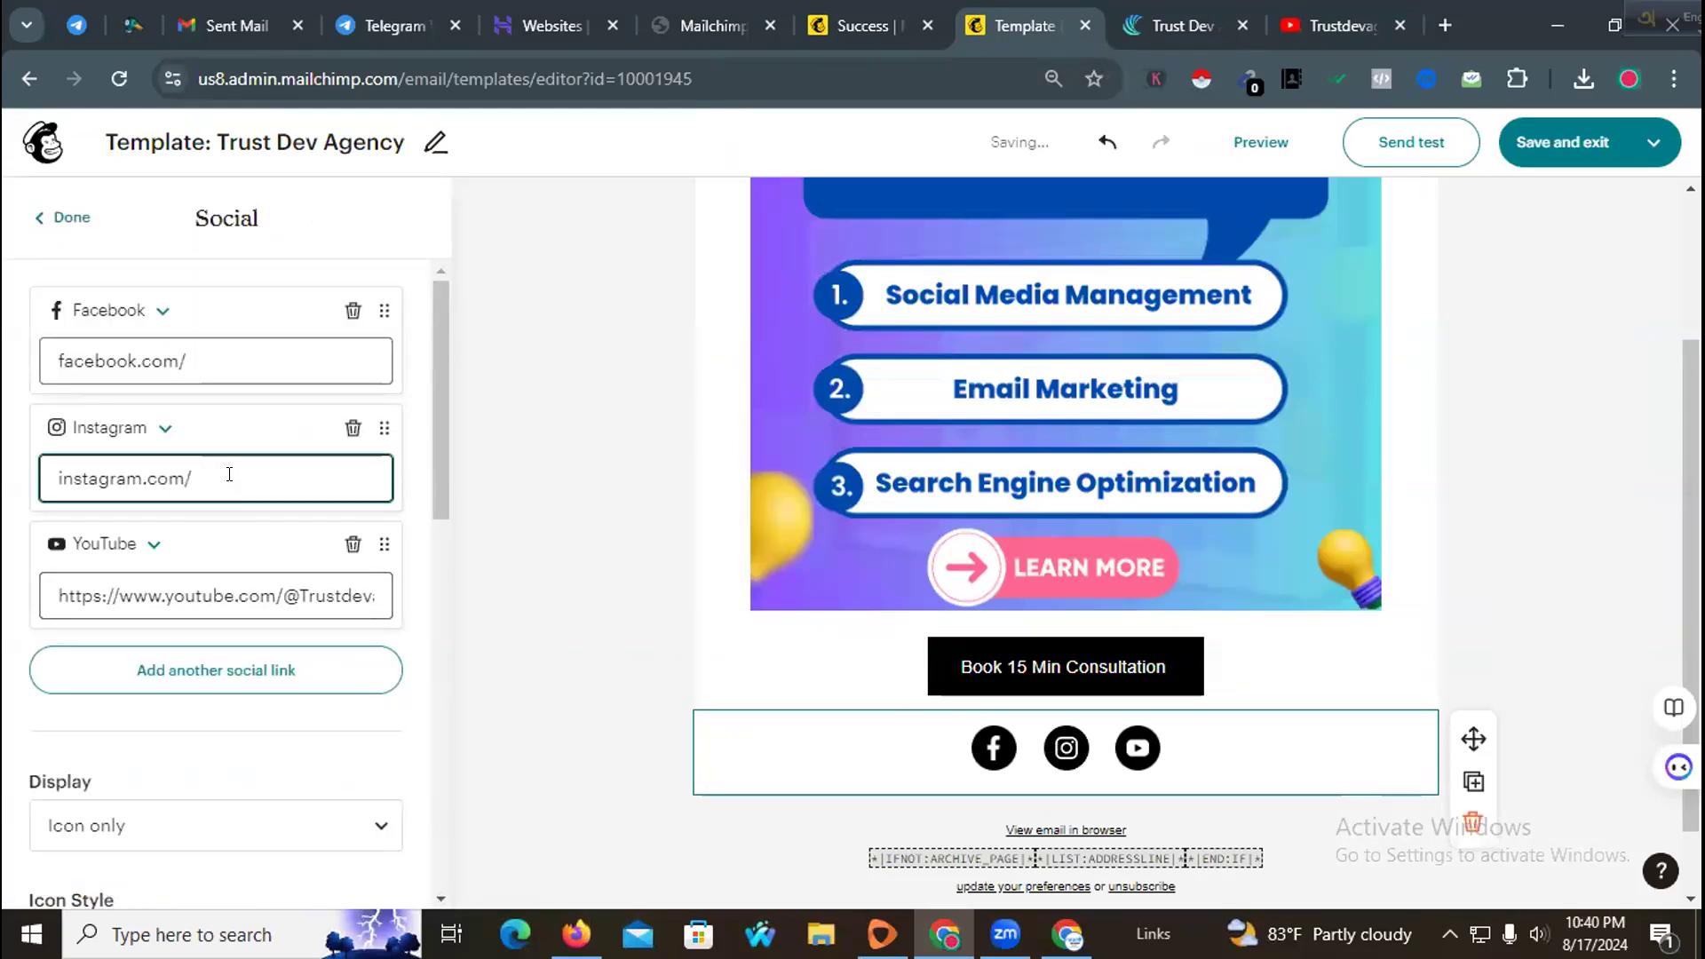
pyautogui.click(1183, 25)
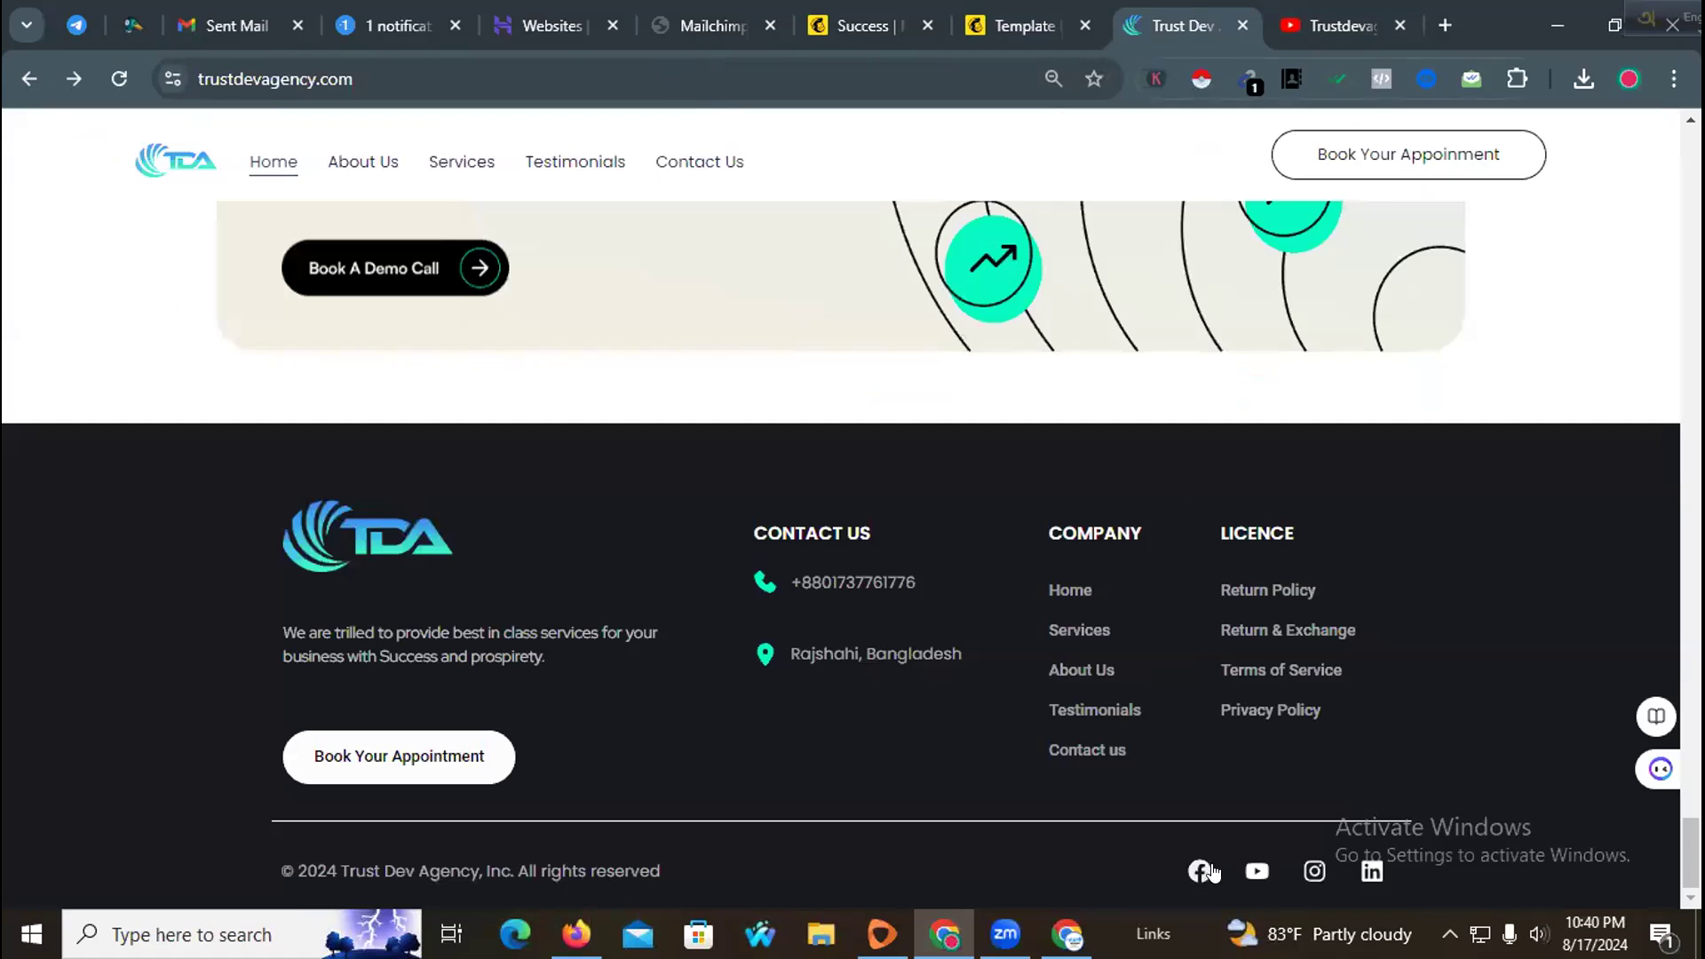
pyautogui.click(1314, 870)
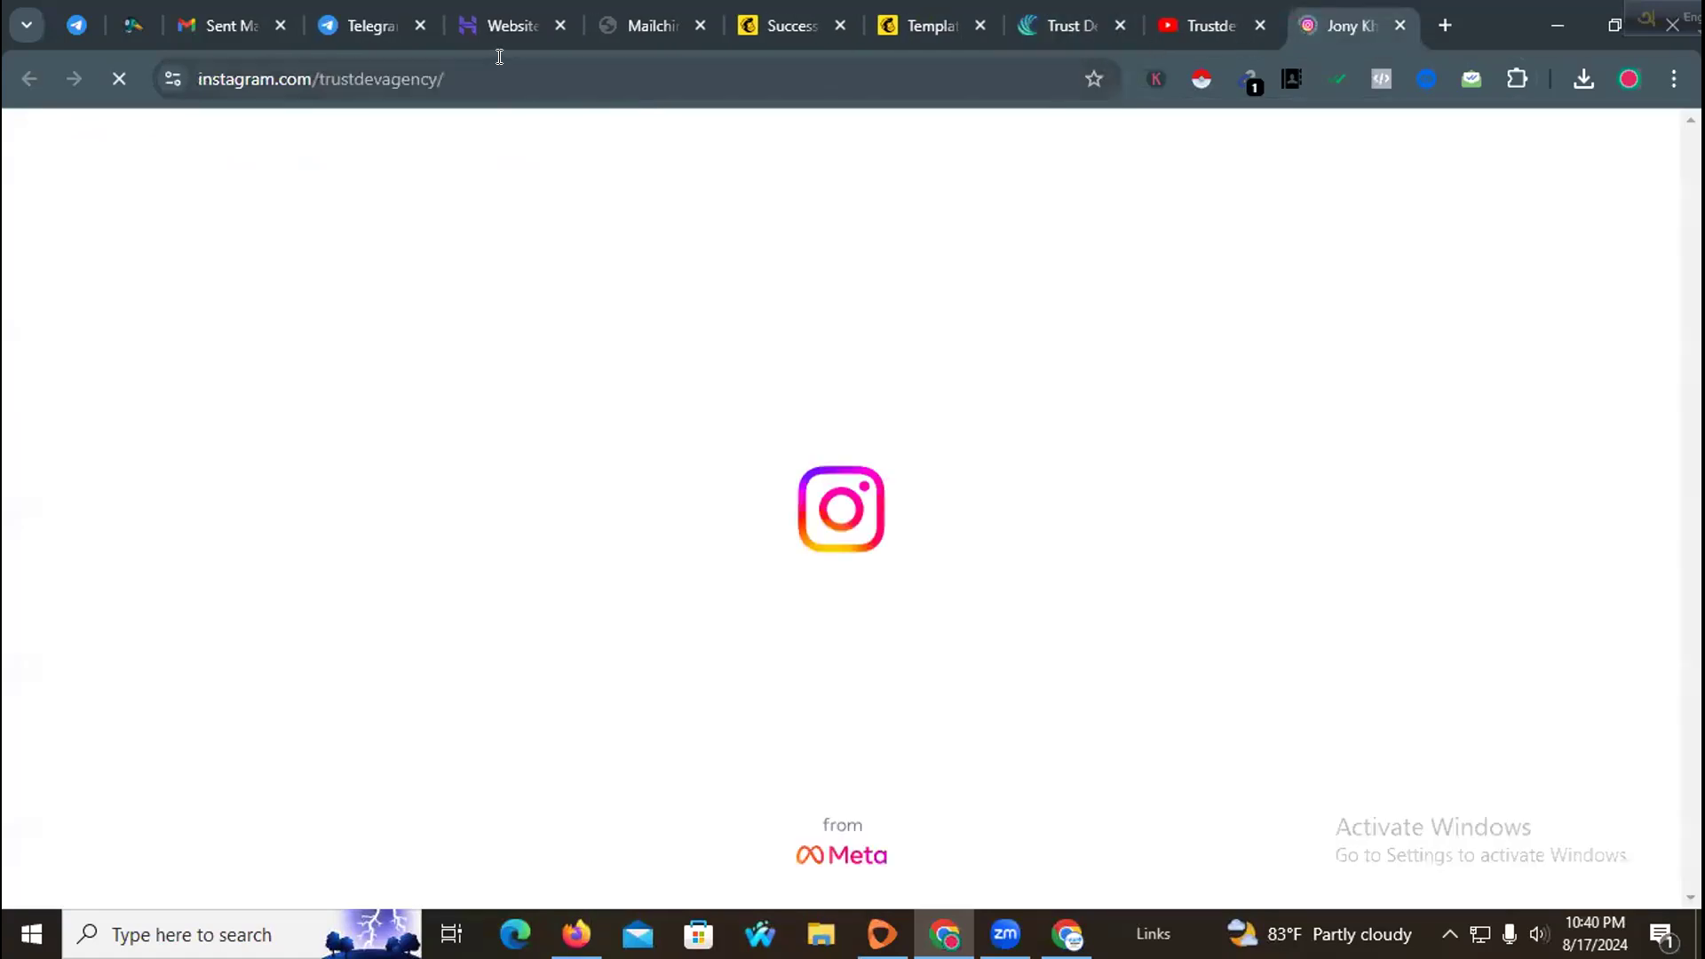
pyautogui.click(499, 56)
pyautogui.hotkey('ctrl', 'c')
pyautogui.click(1051, 6)
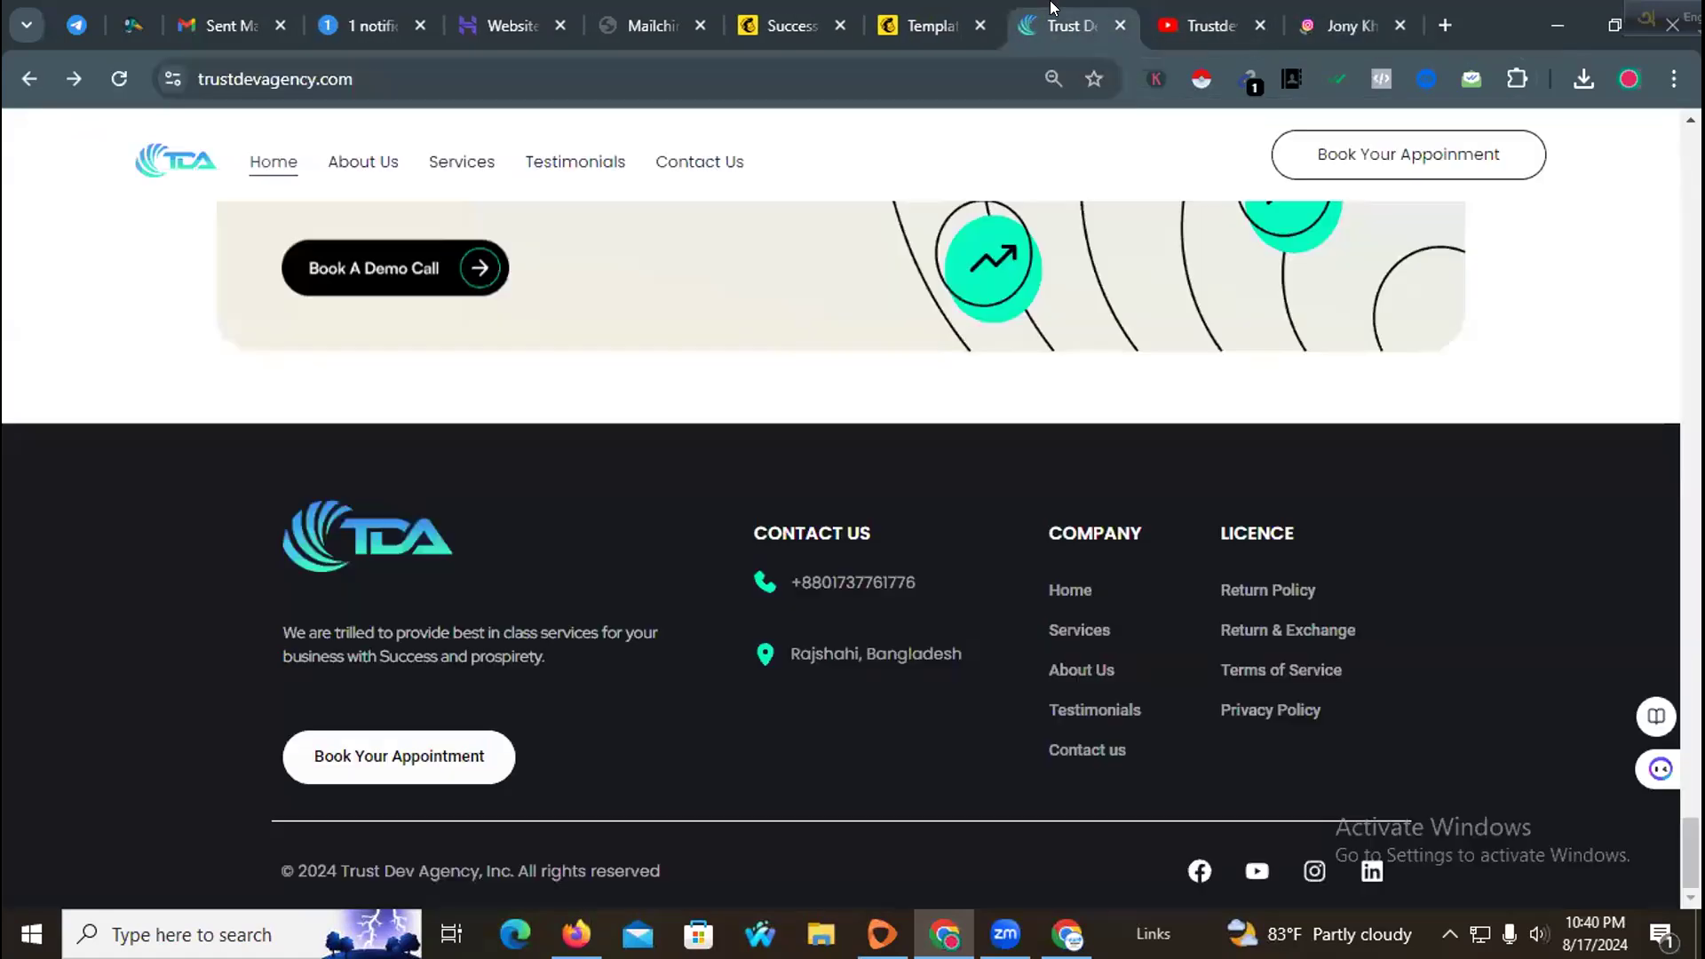
pyautogui.click(795, 8)
pyautogui.click(663, 3)
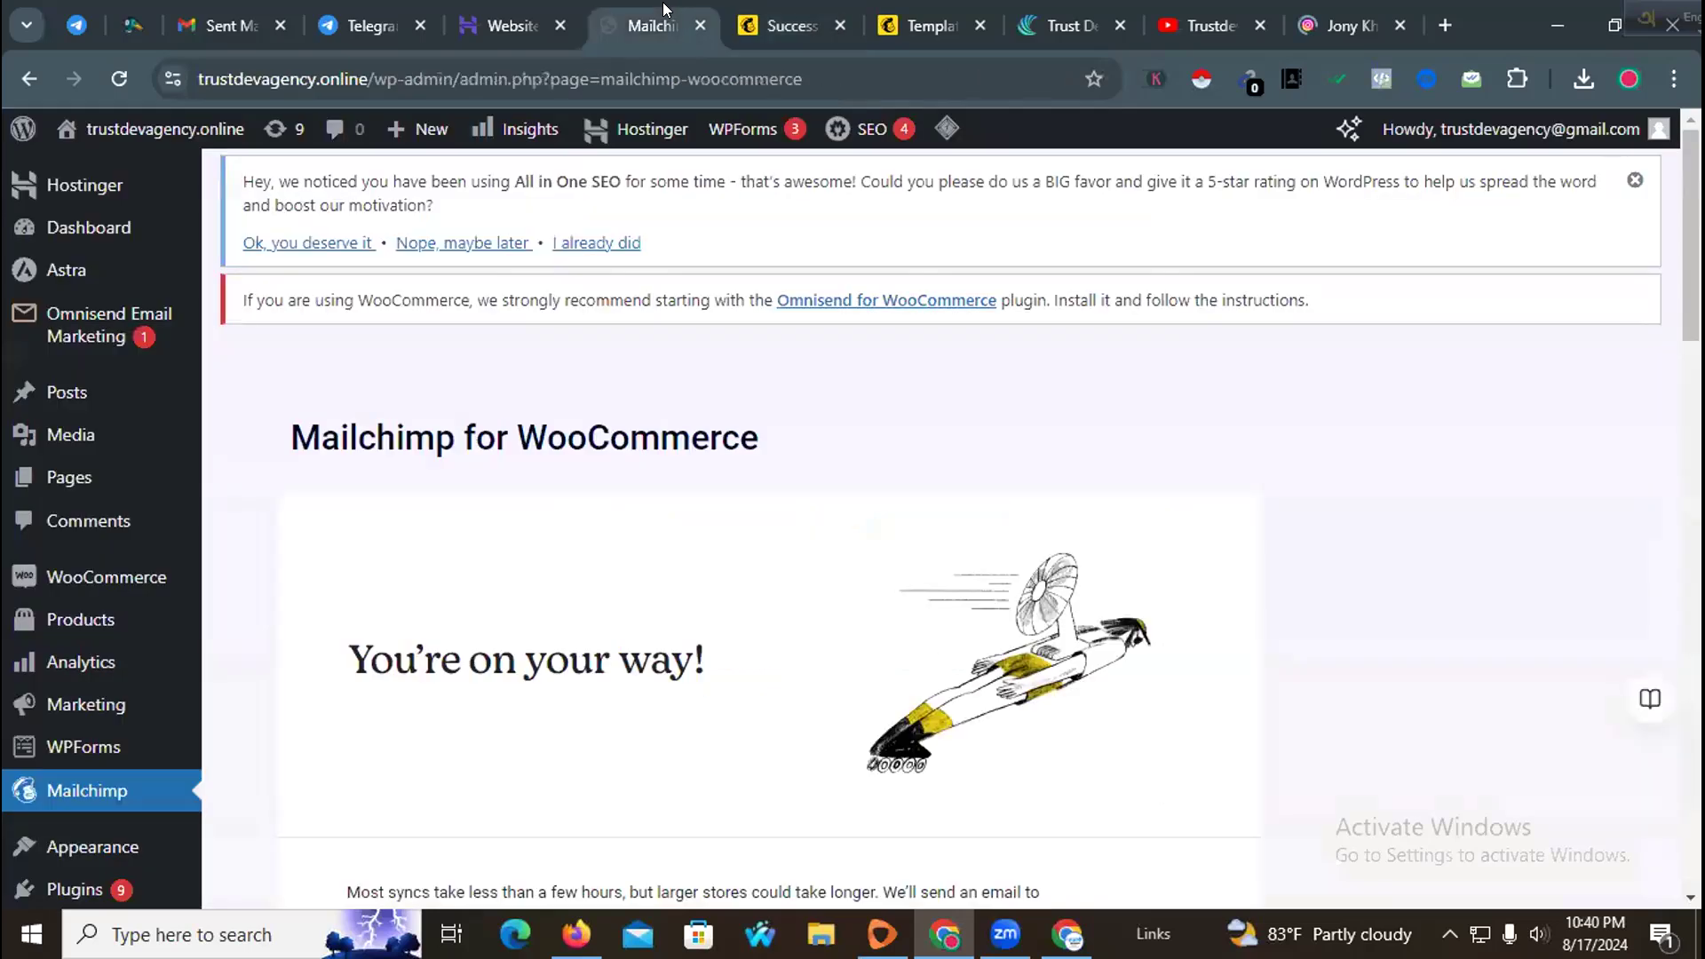
pyautogui.click(503, 10)
pyautogui.click(923, 25)
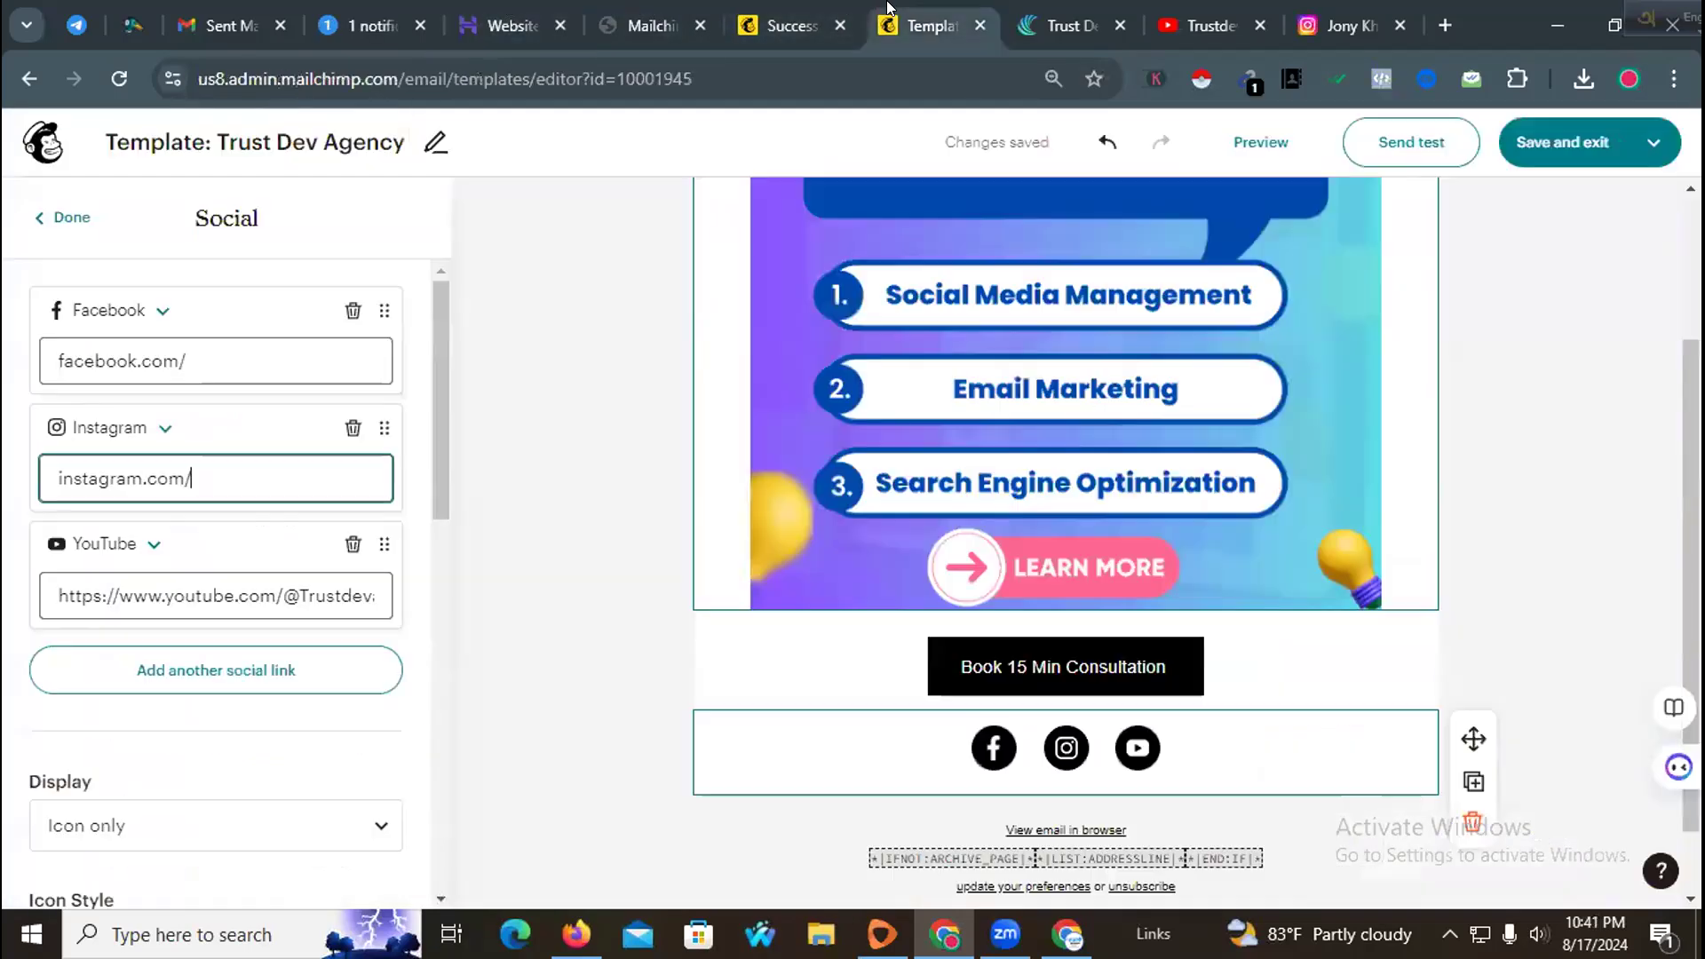
pyautogui.tripleClick(214, 469)
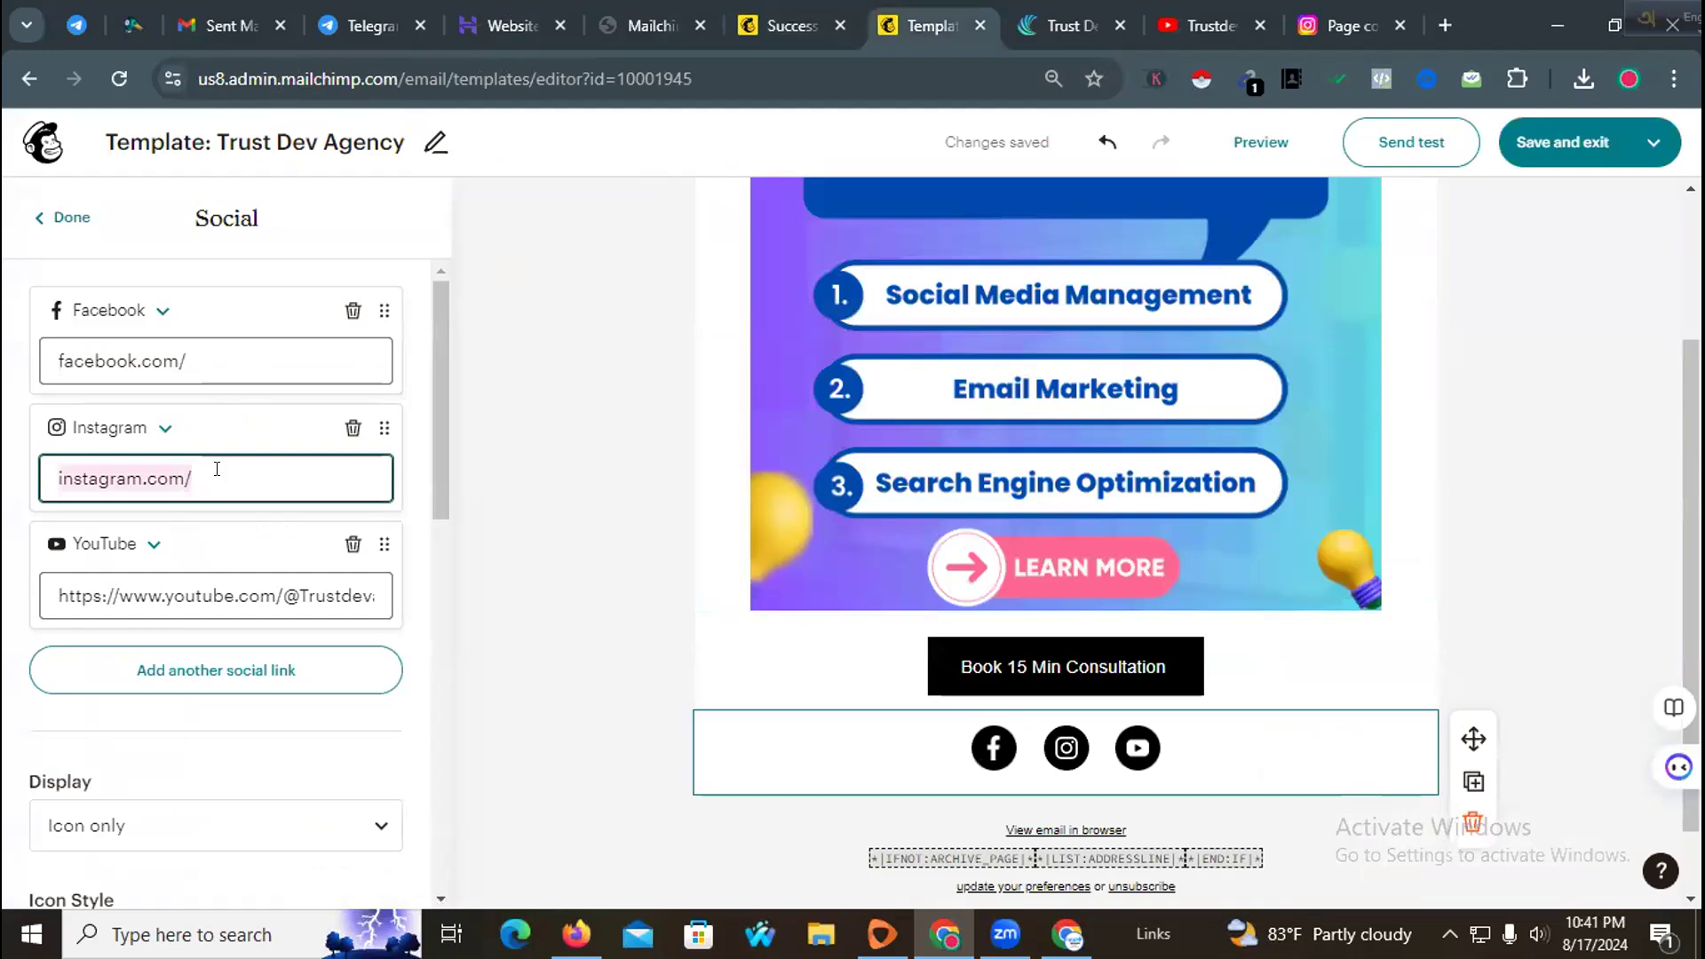
pyautogui.hotkey('ctrl', 'v')
pyautogui.click(194, 360)
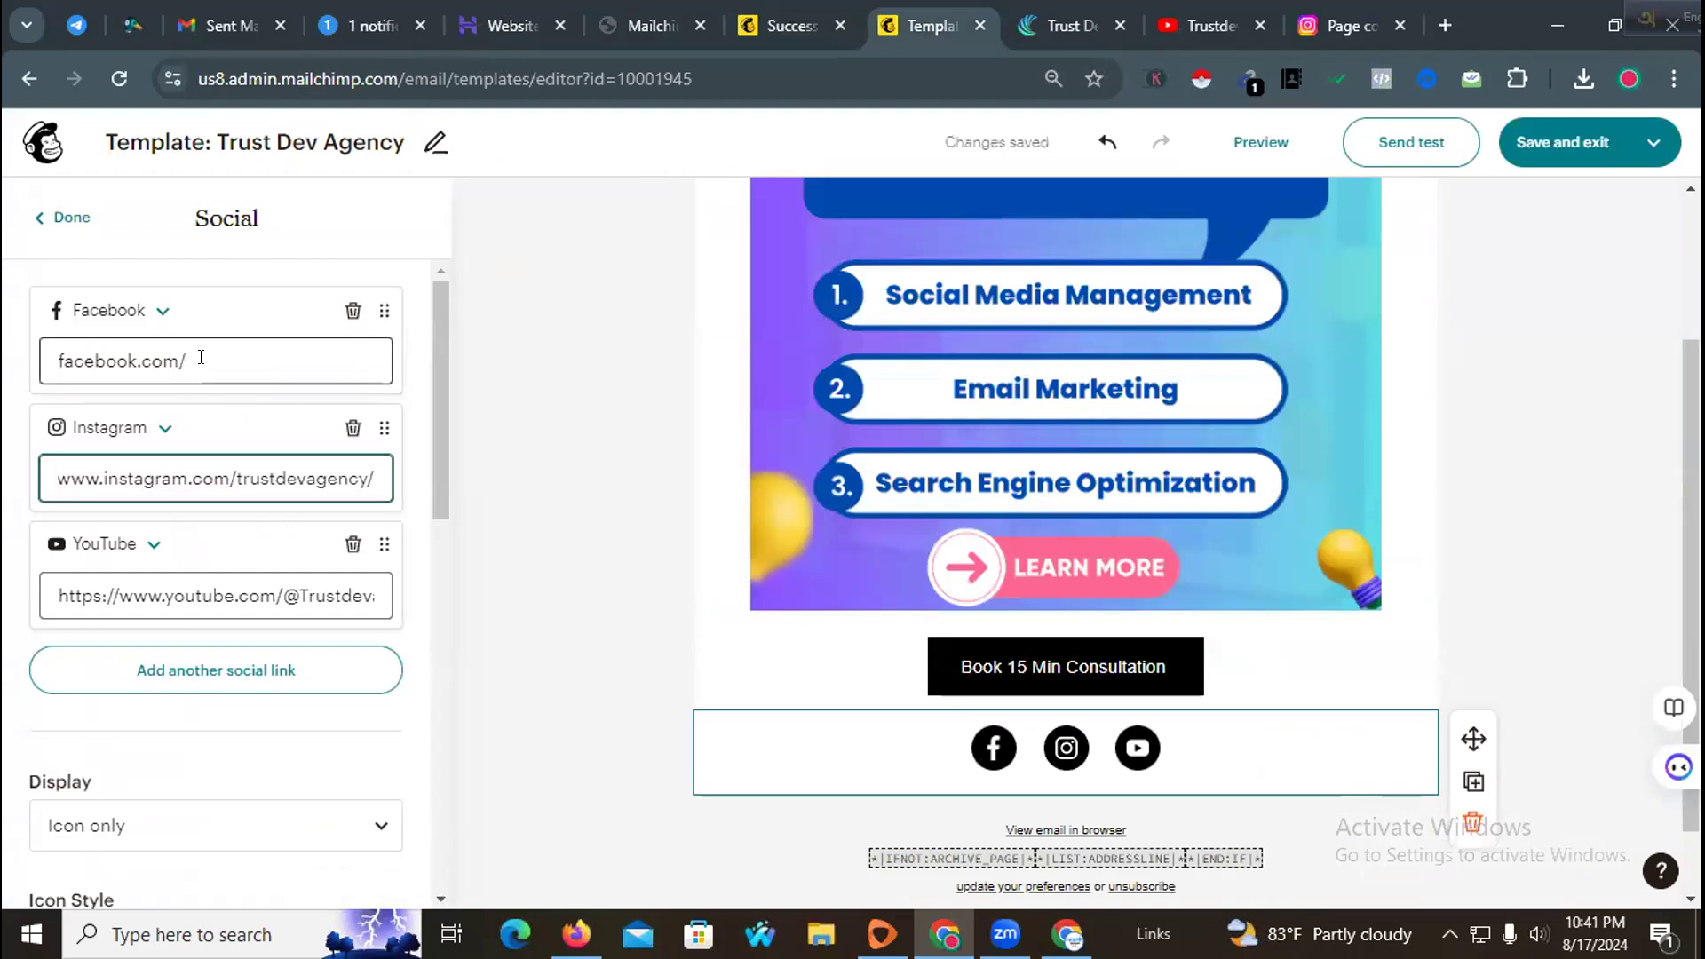
pyautogui.click(1044, 25)
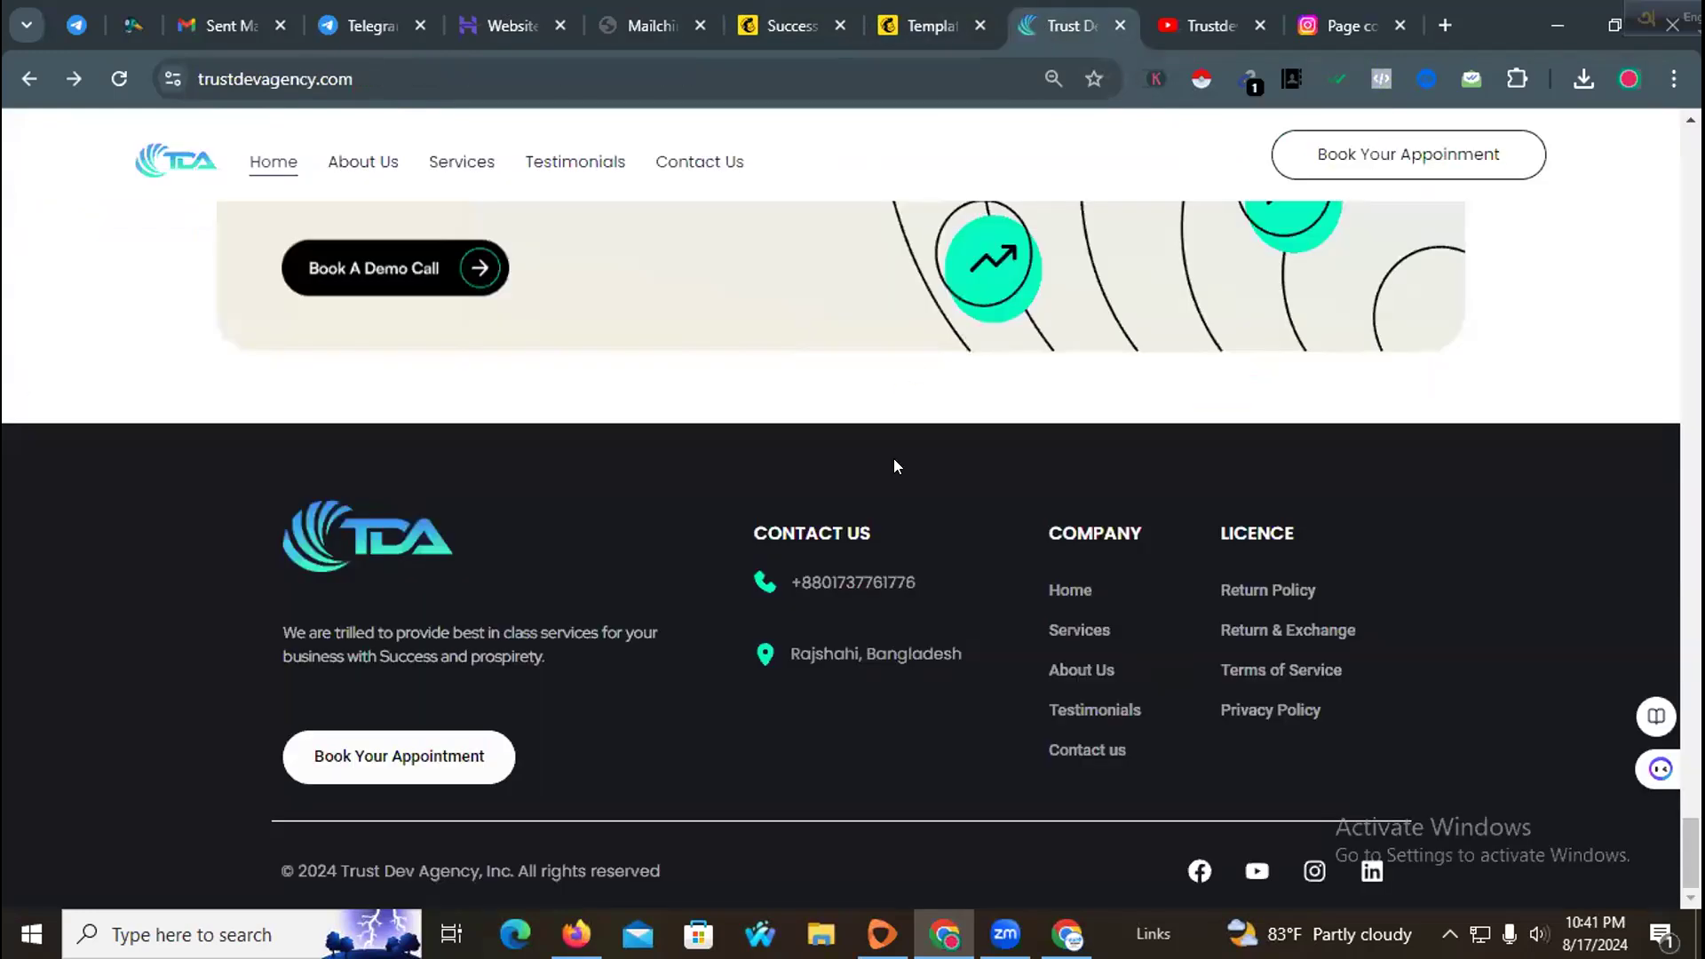
pyautogui.click(1198, 871)
pyautogui.click(549, 64)
pyautogui.hotkey('ctrl', 'c')
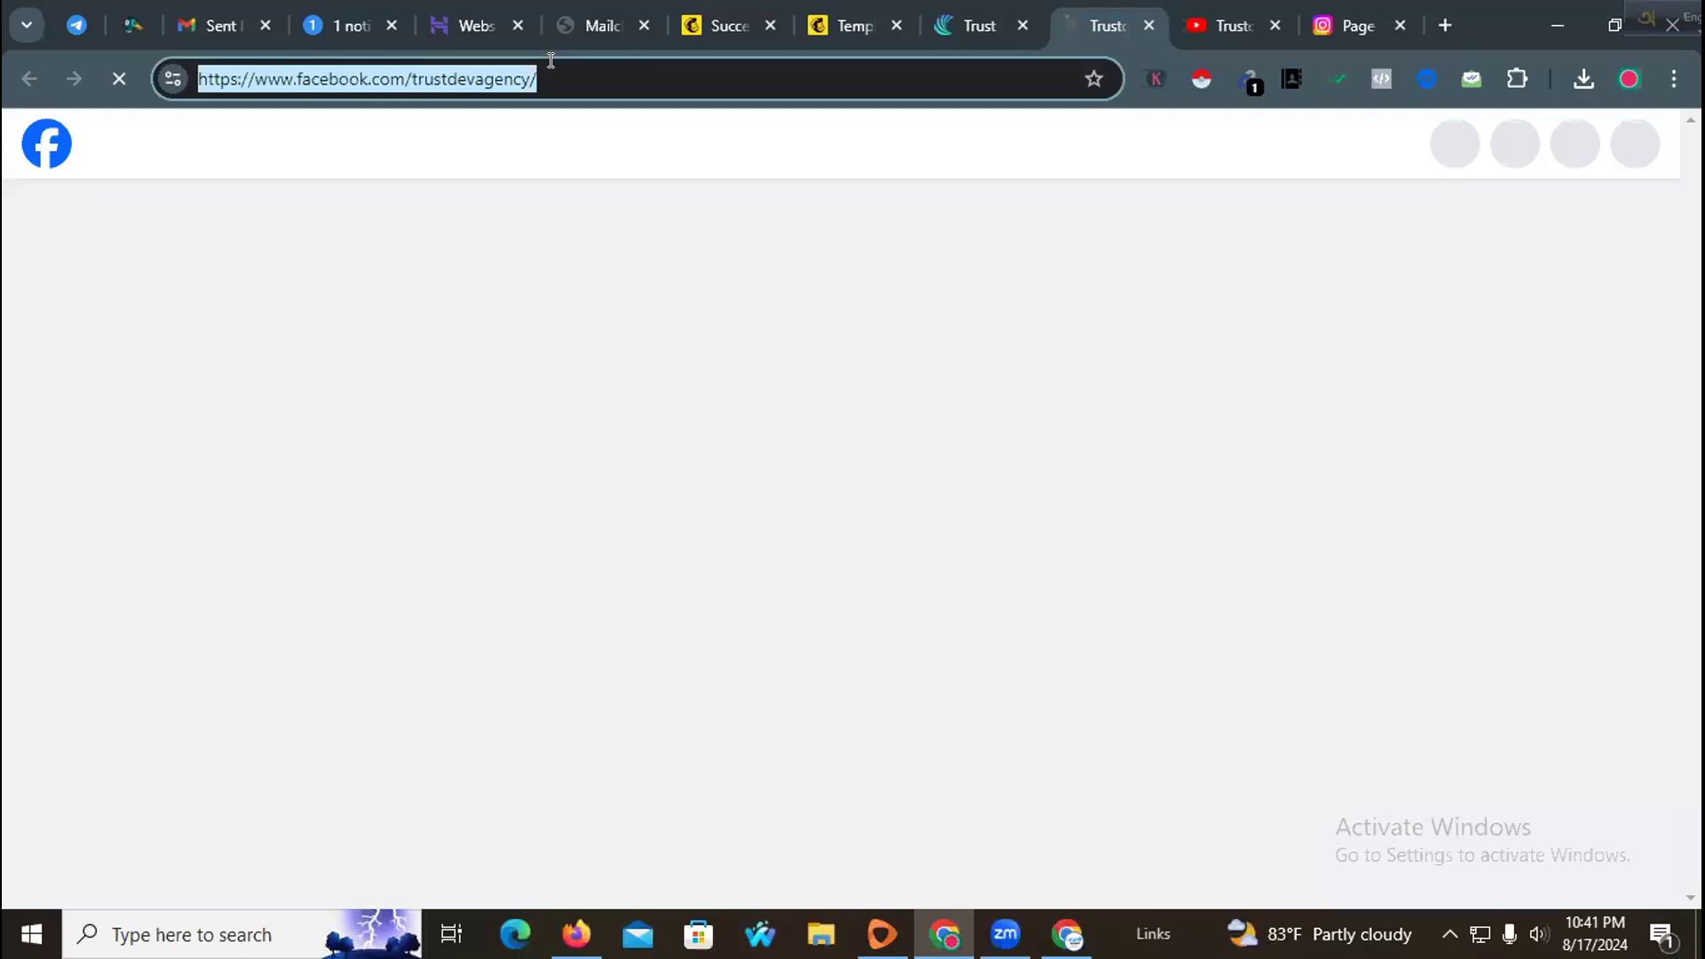
pyautogui.click(1148, 25)
pyautogui.click(1148, 25)
pyautogui.click(1147, 25)
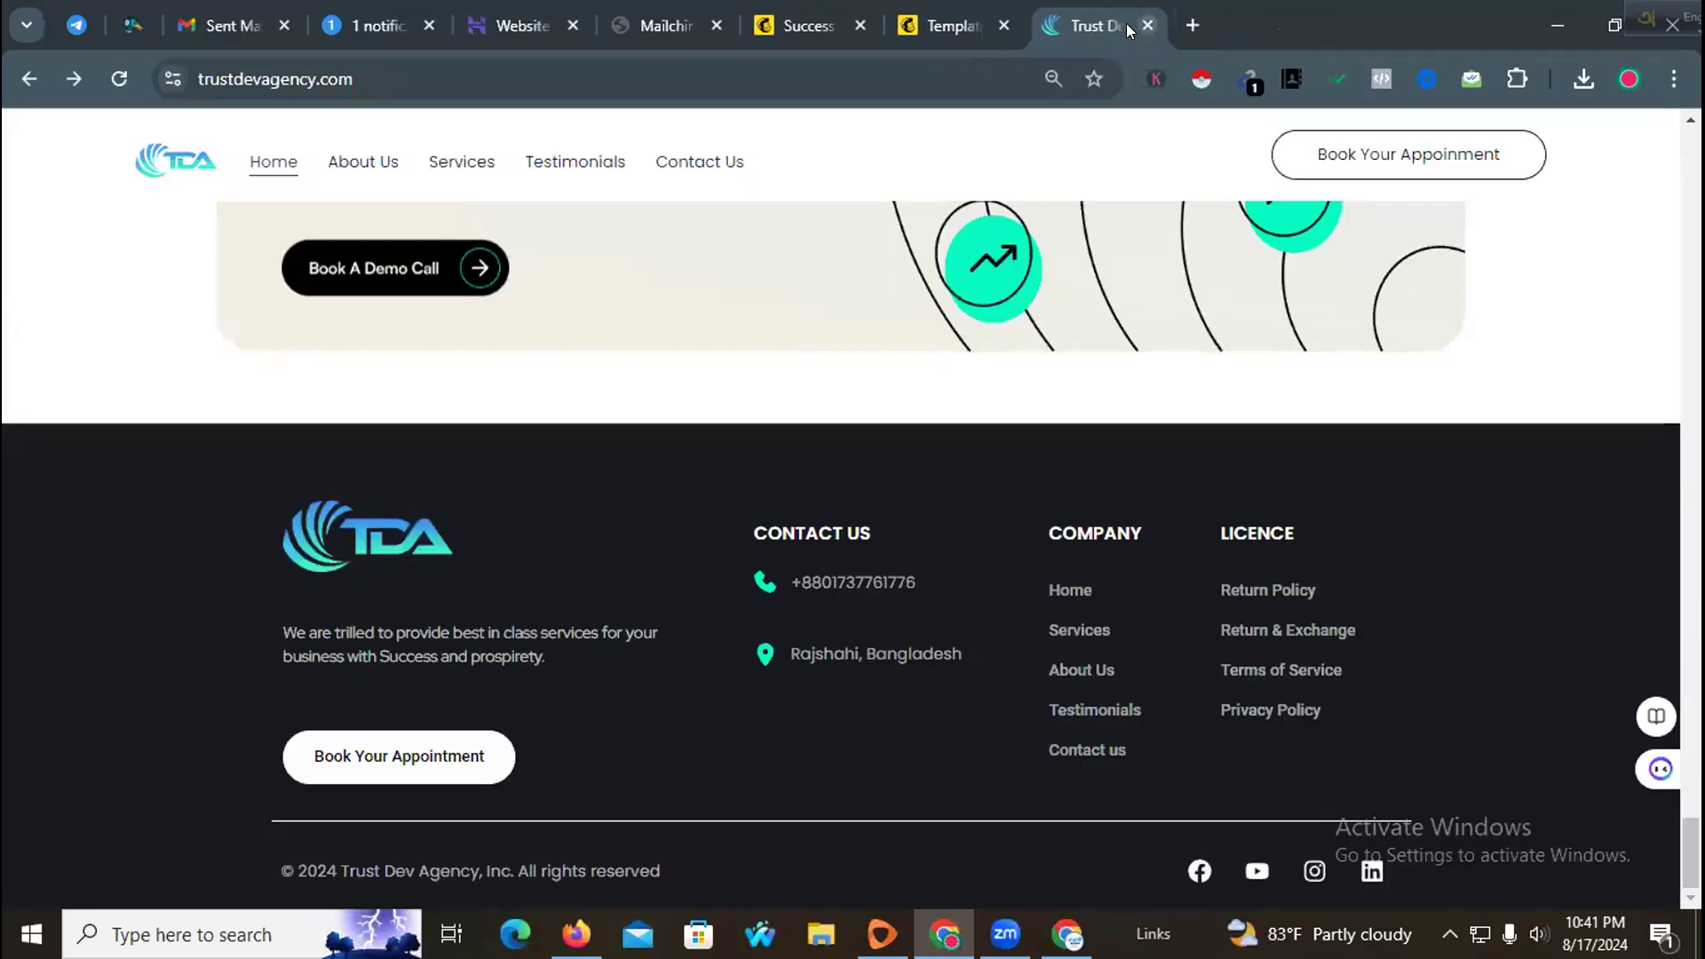
pyautogui.click(905, 12)
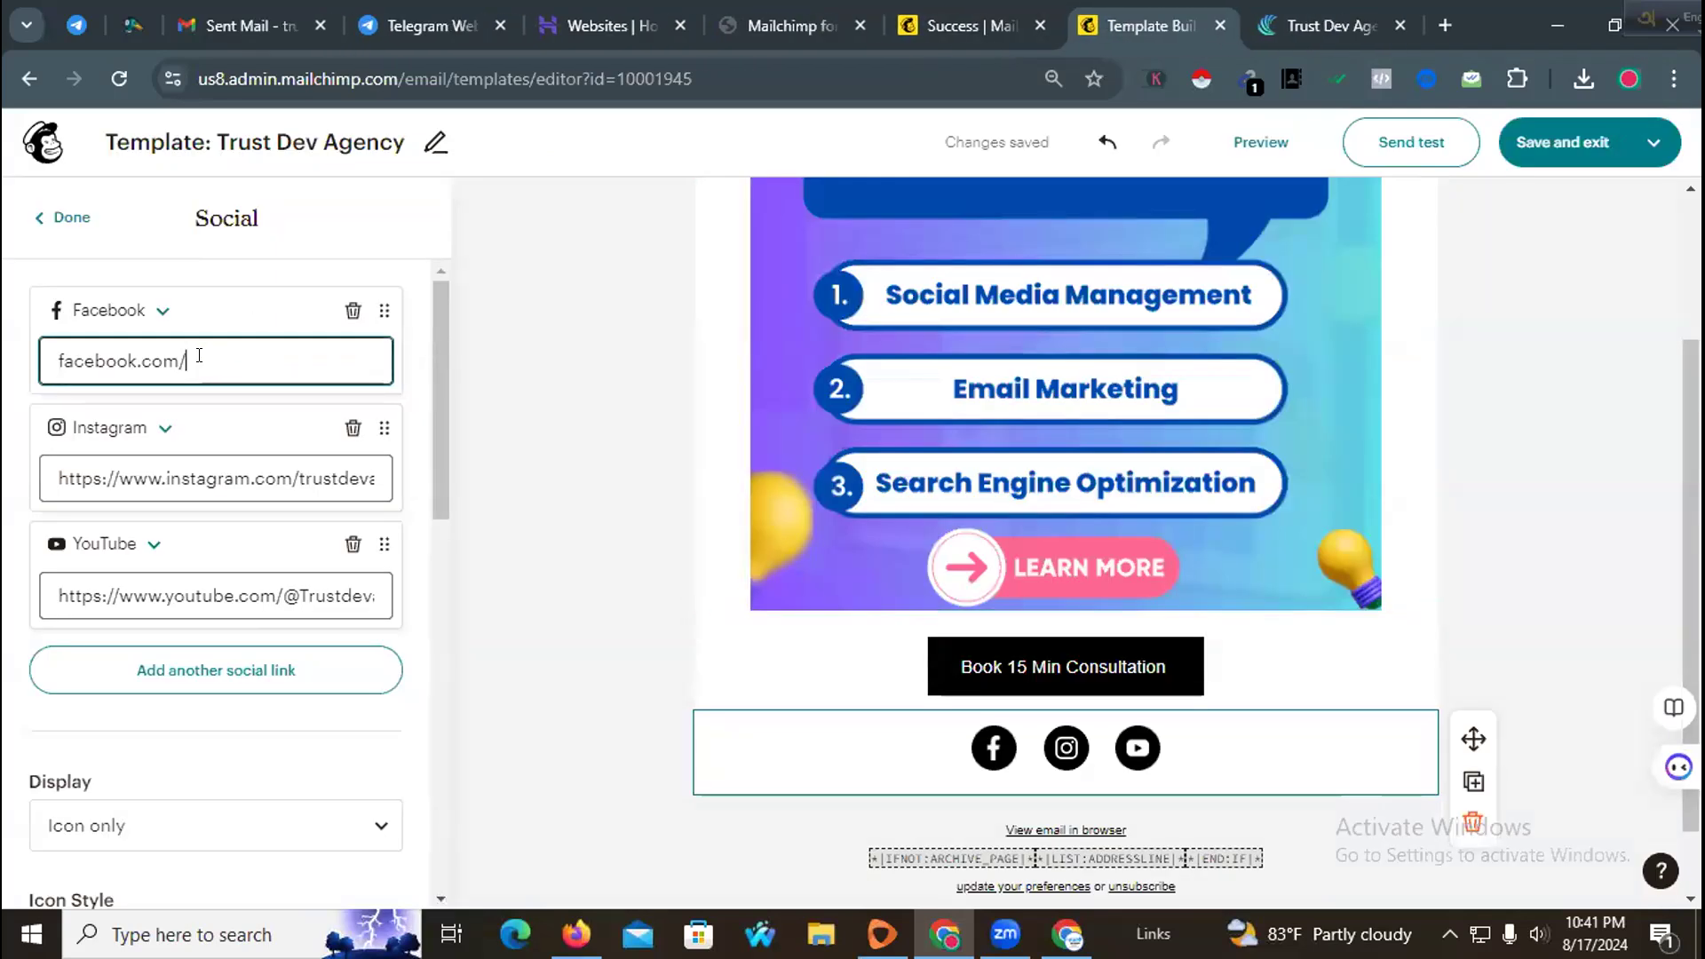
pyautogui.hotkey('ctrl', 'v')
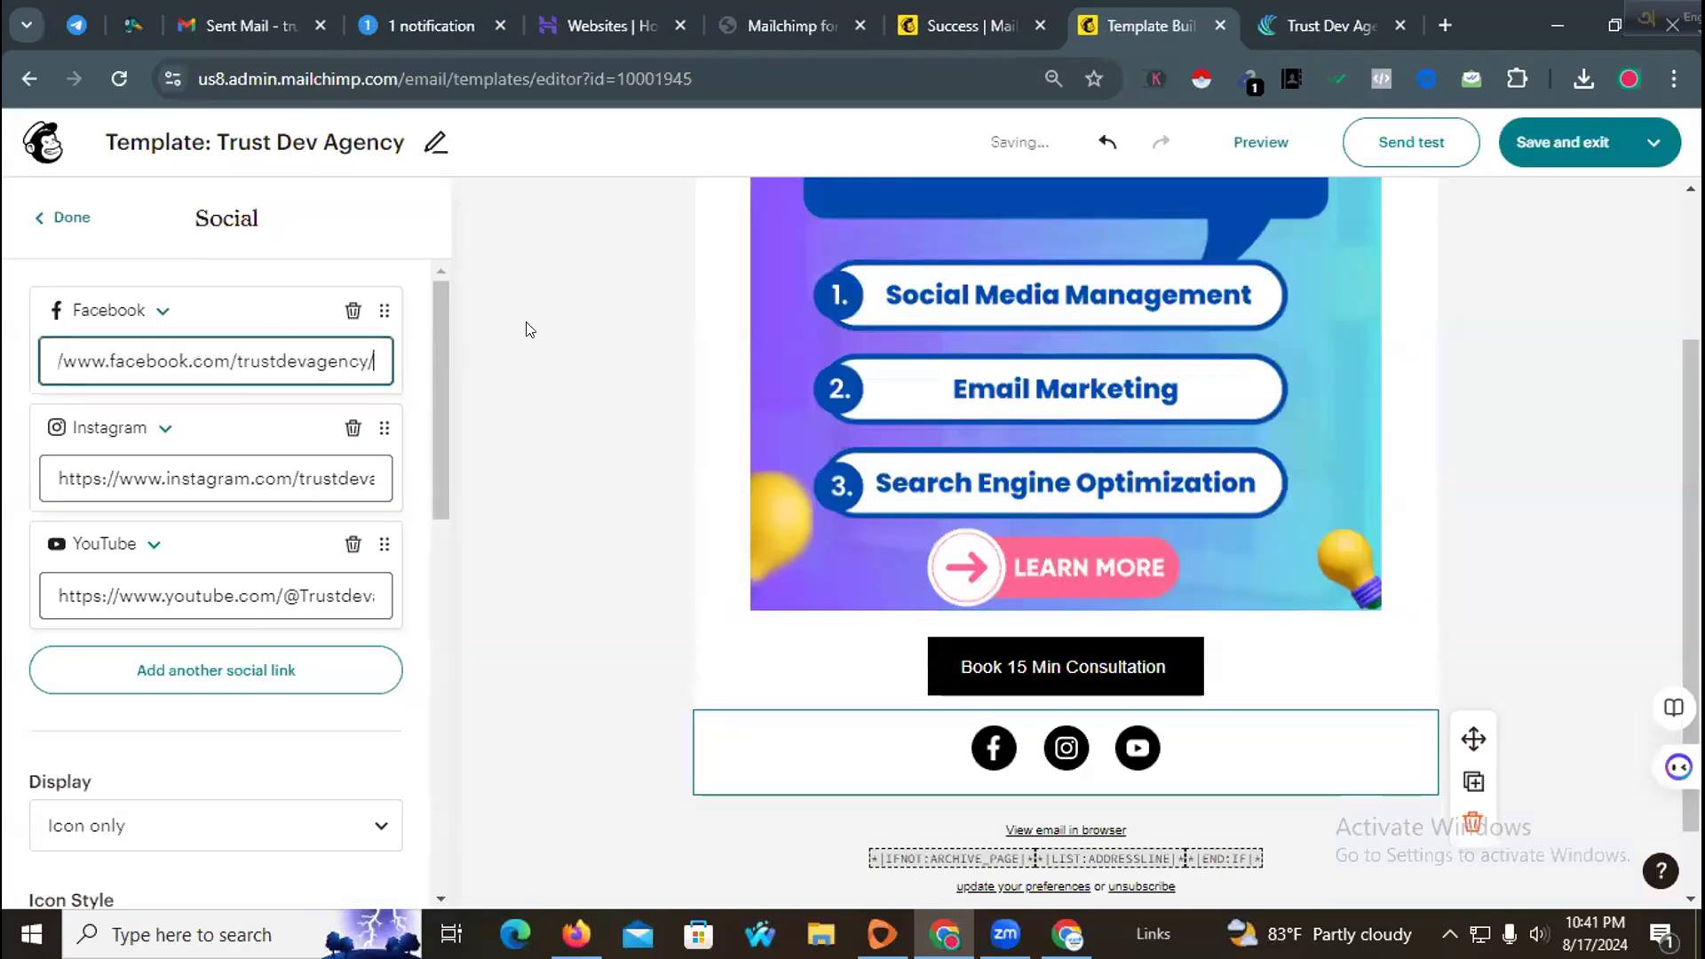
pyautogui.click(524, 328)
# Step: Send a test email of the template to the recipient's e-mail address
pyautogui.scroll(-1, 657, 566)
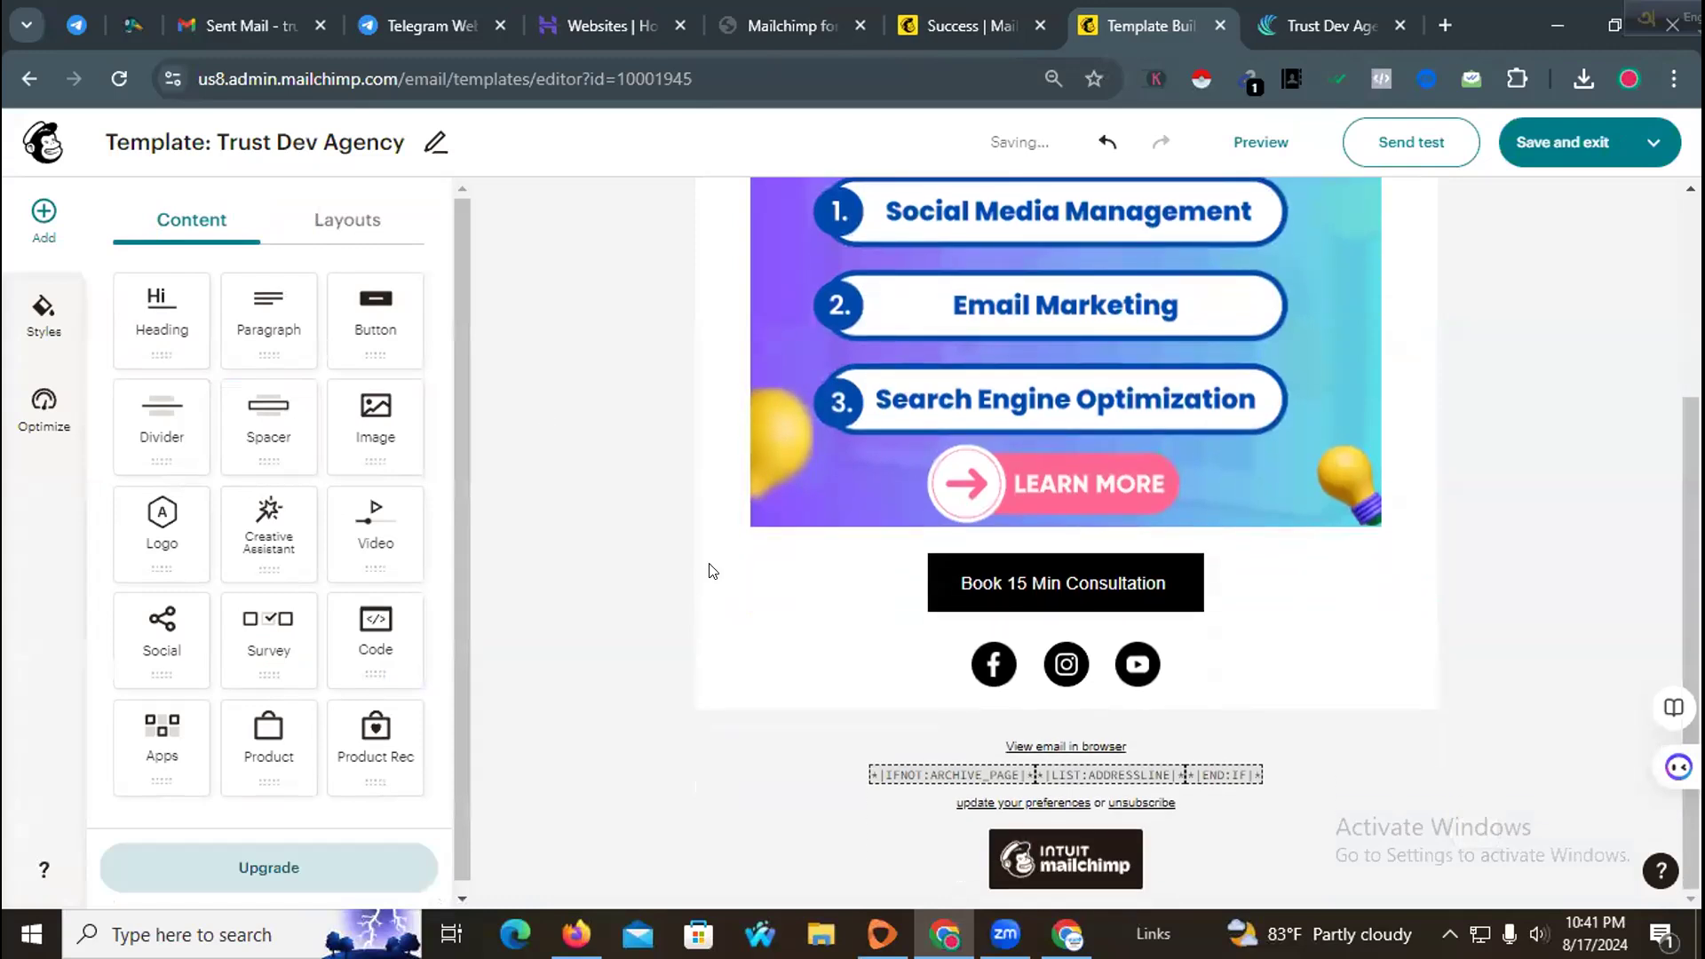
pyautogui.scroll(3, 723, 569)
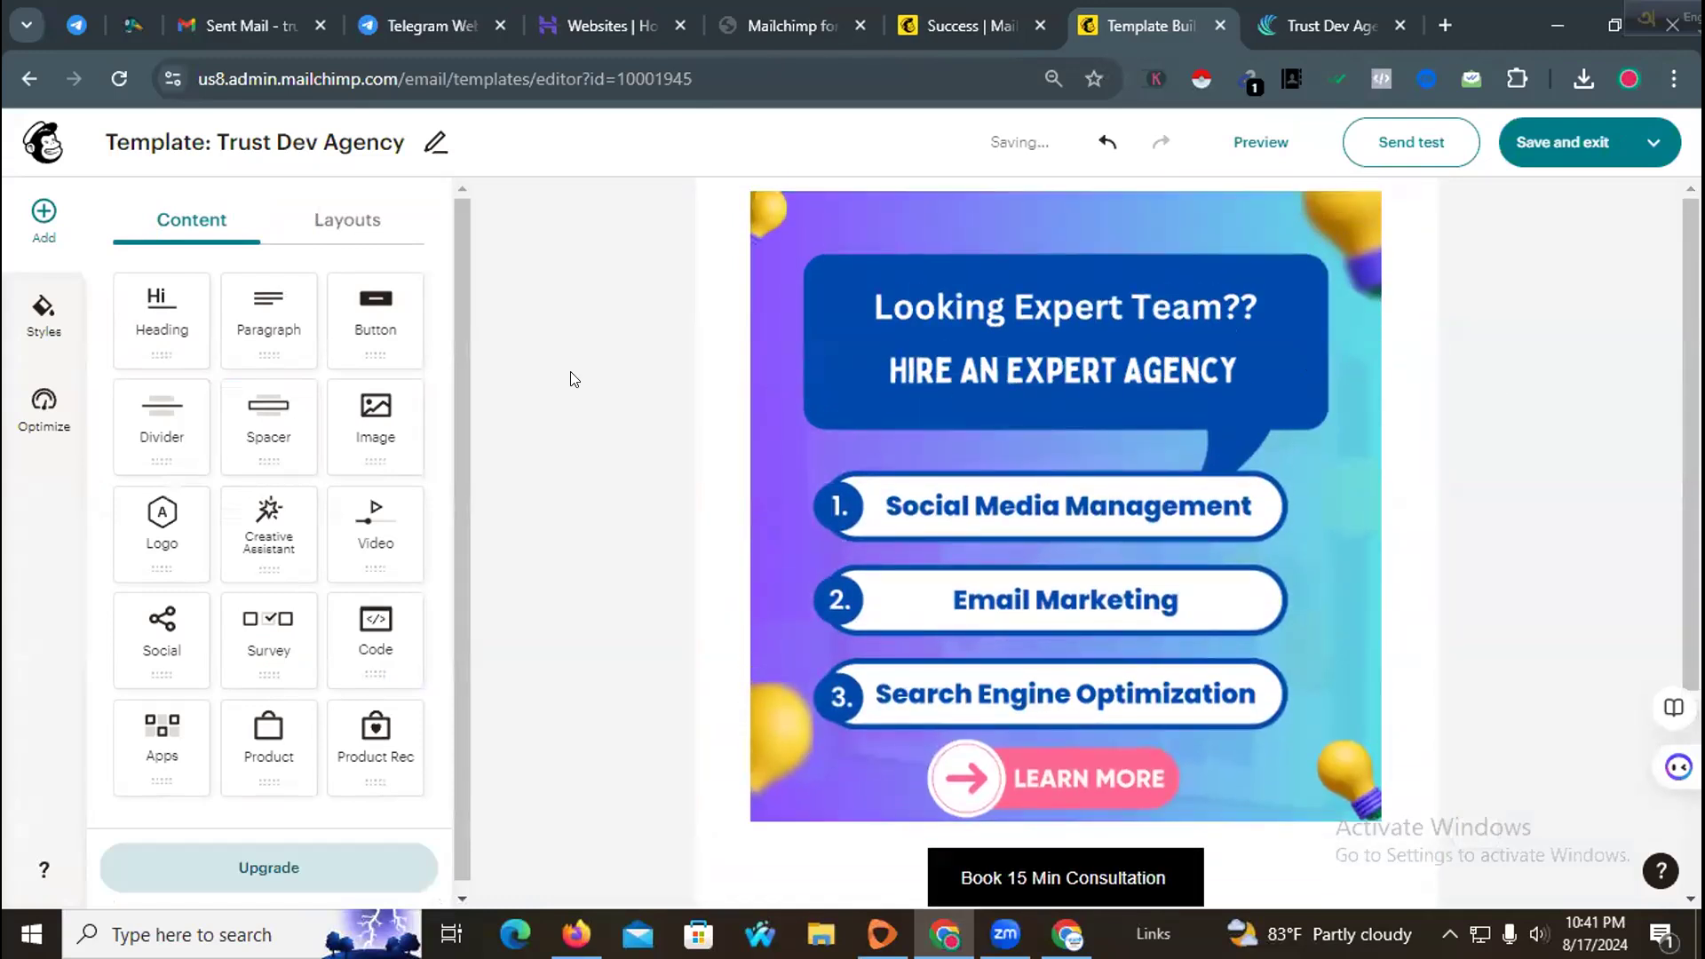
pyautogui.scroll(-3, 604, 417)
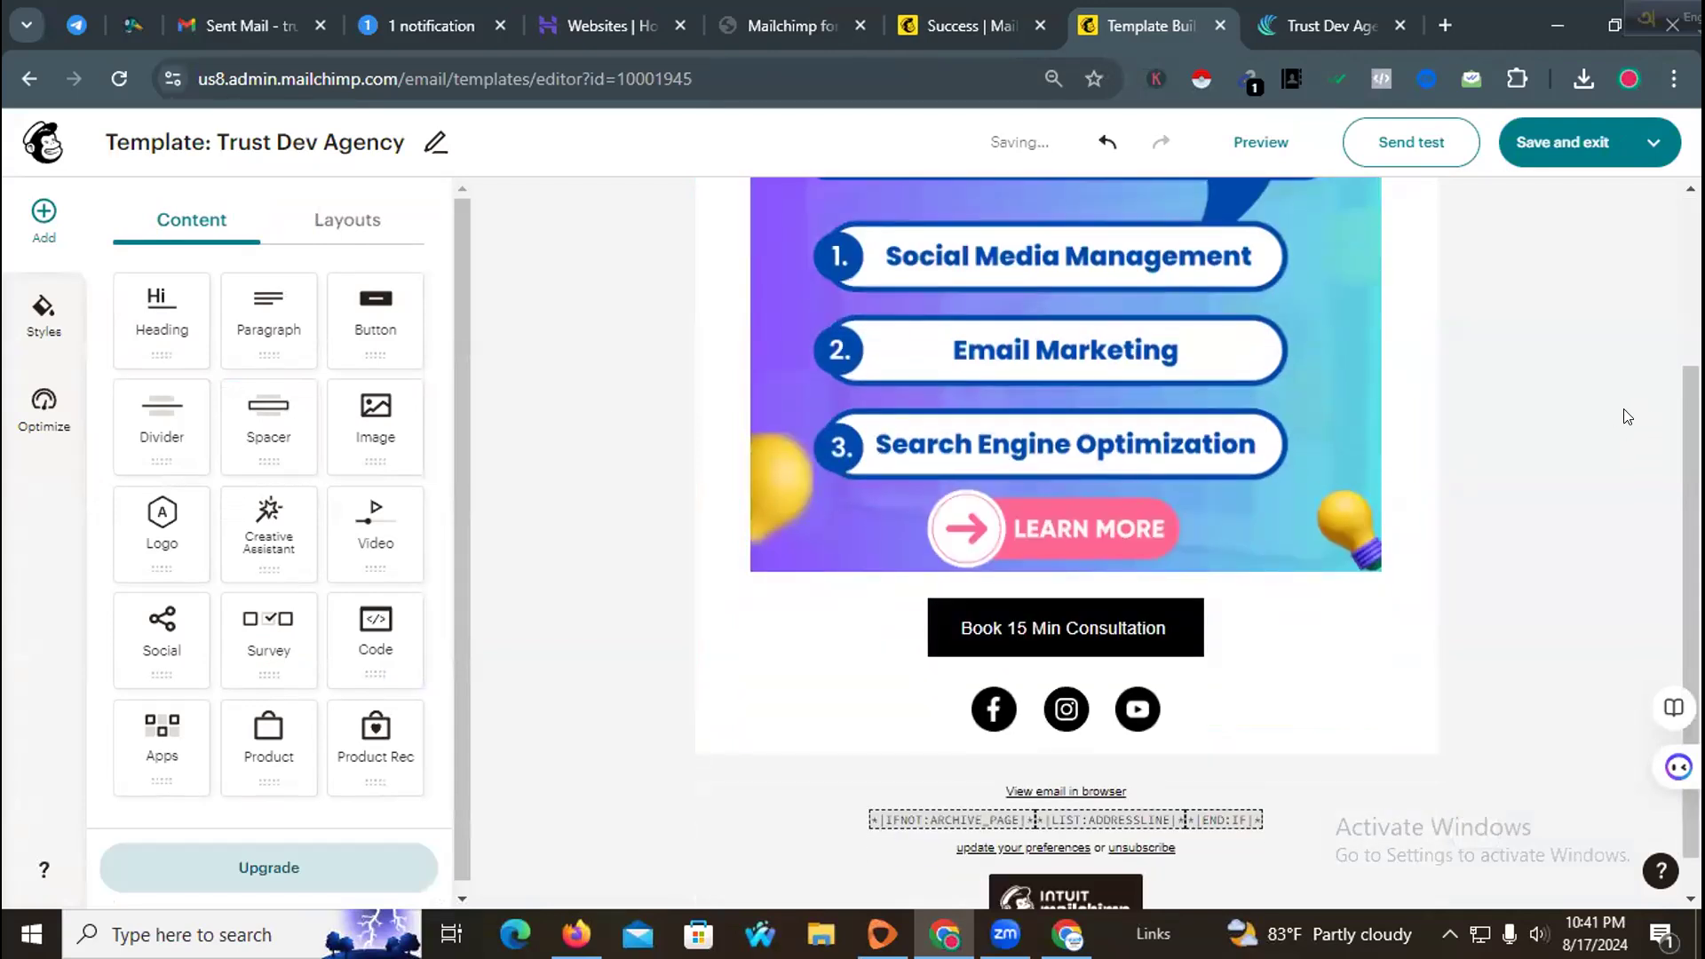
pyautogui.scroll(3, 1589, 409)
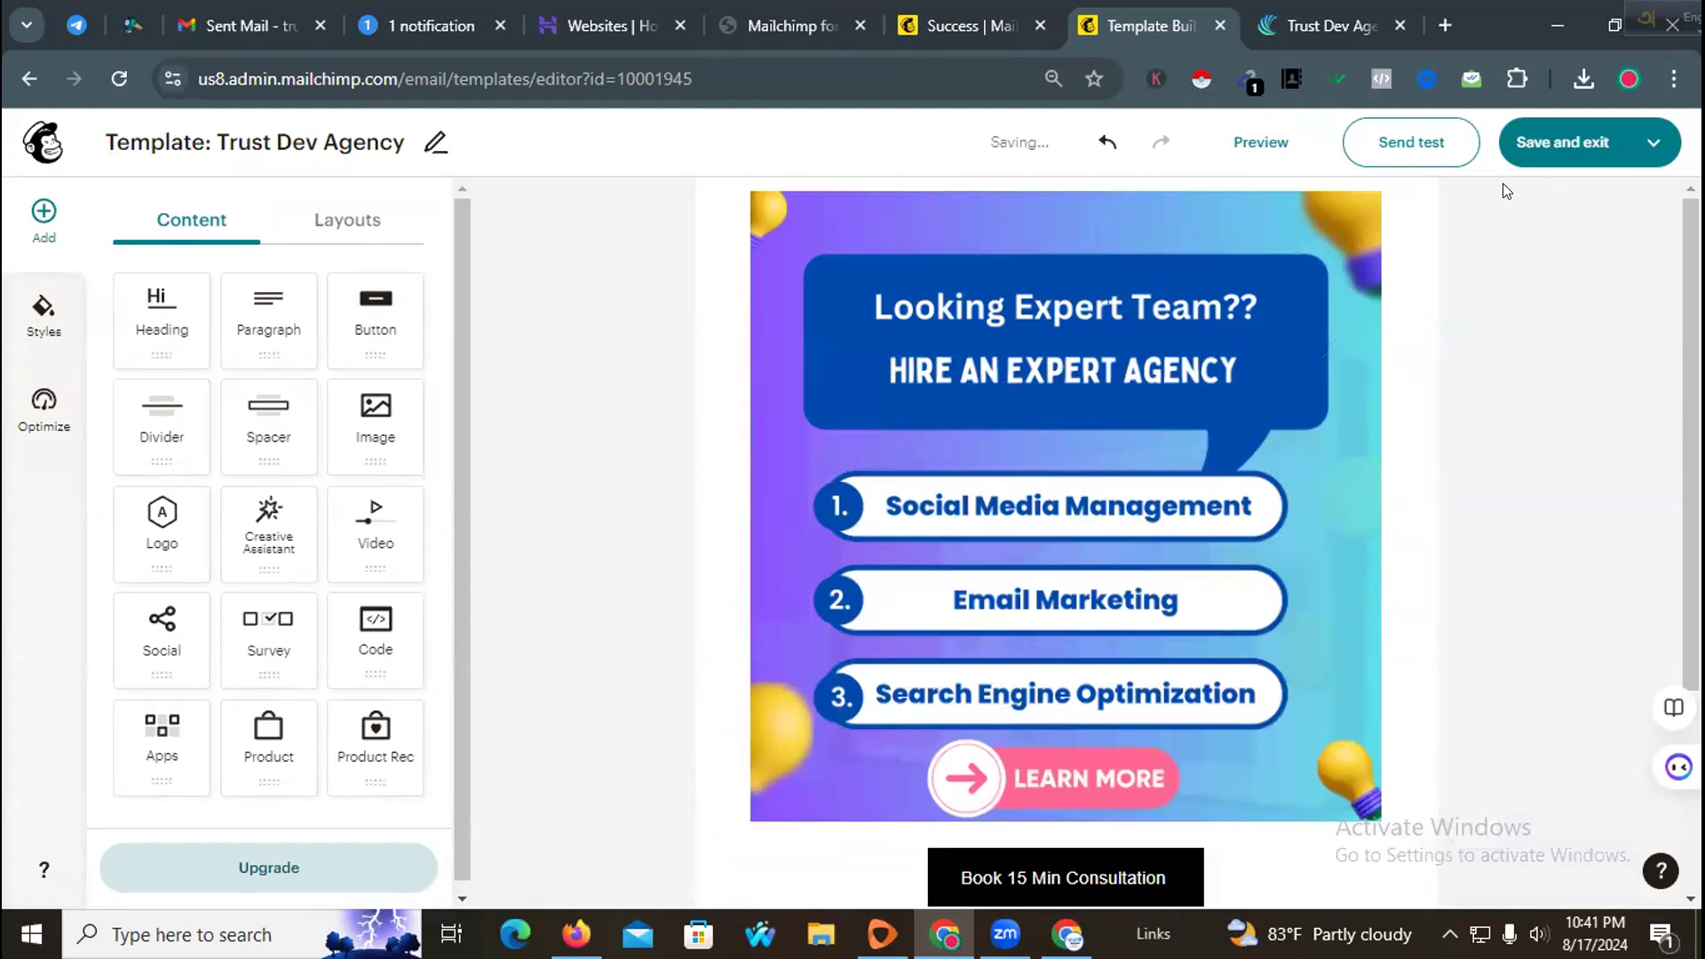
pyautogui.click(1436, 149)
pyautogui.click(658, 544)
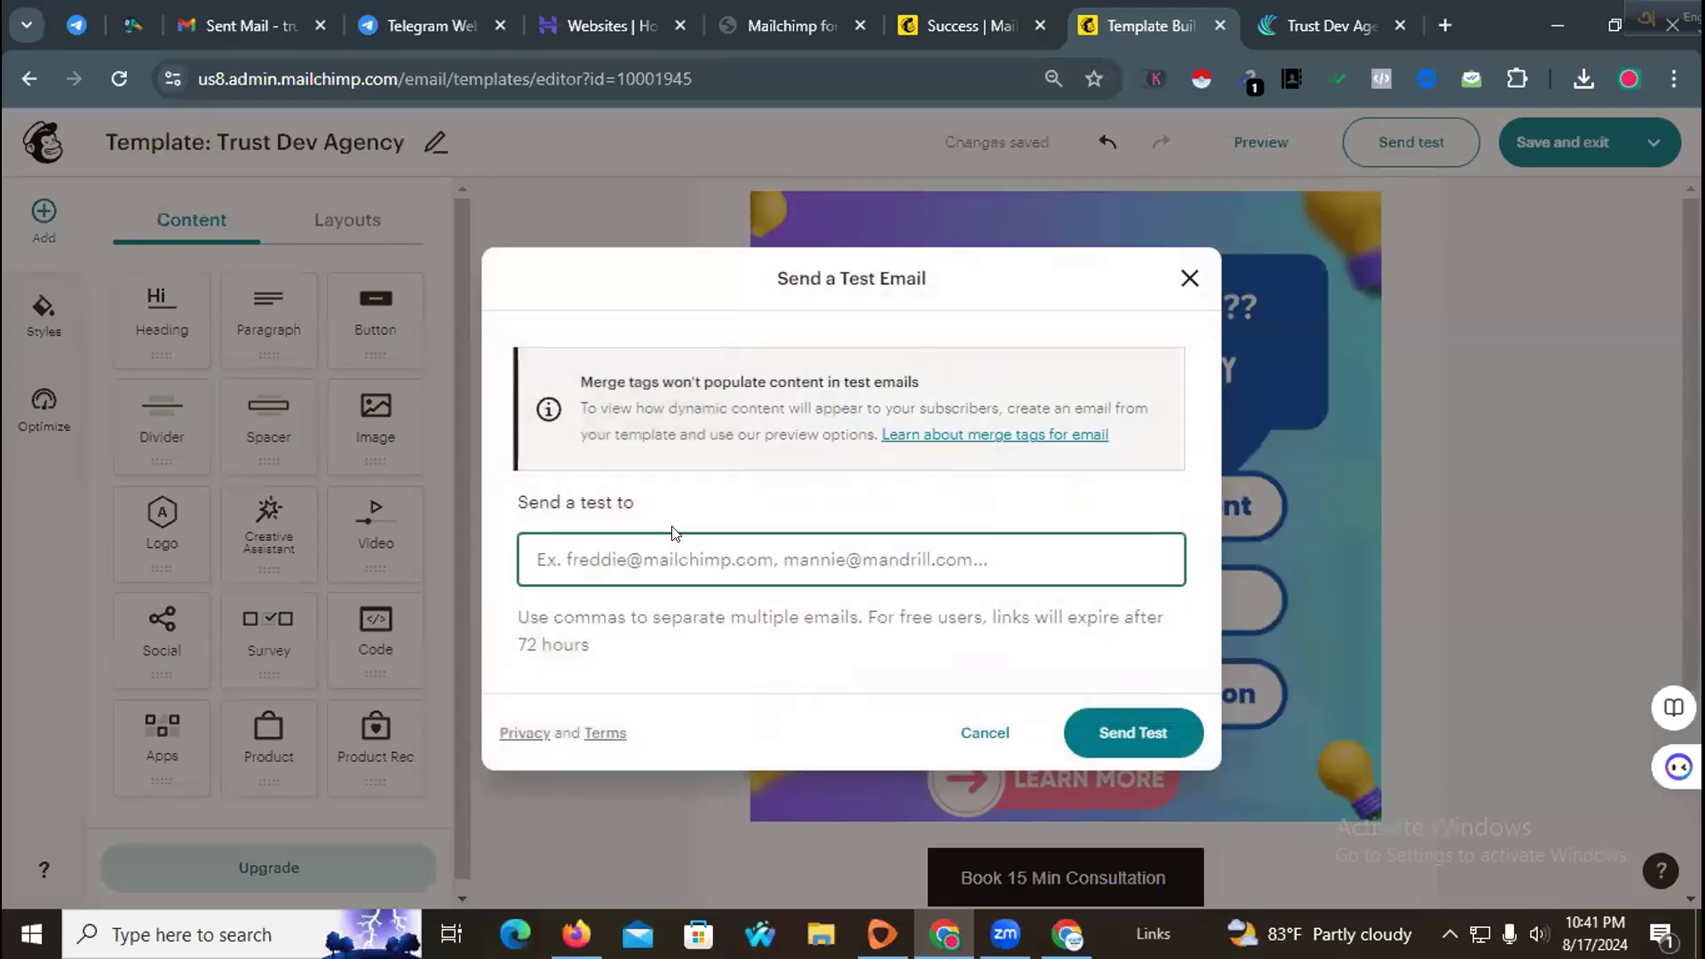
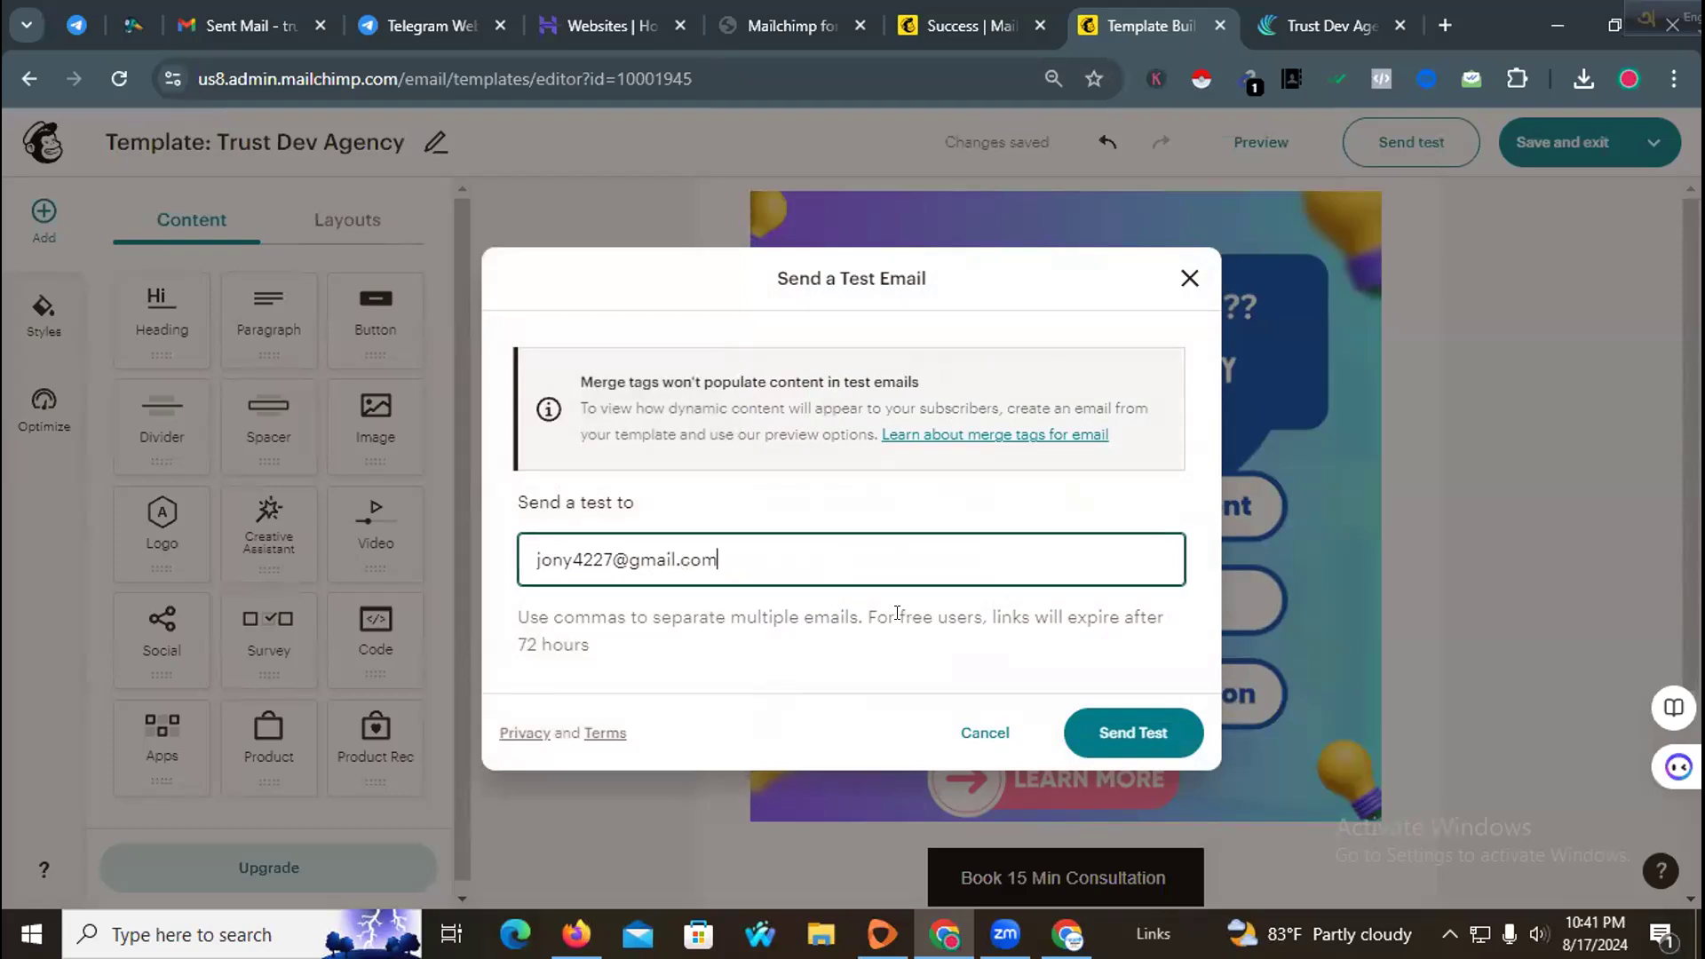
pyautogui.click(1112, 728)
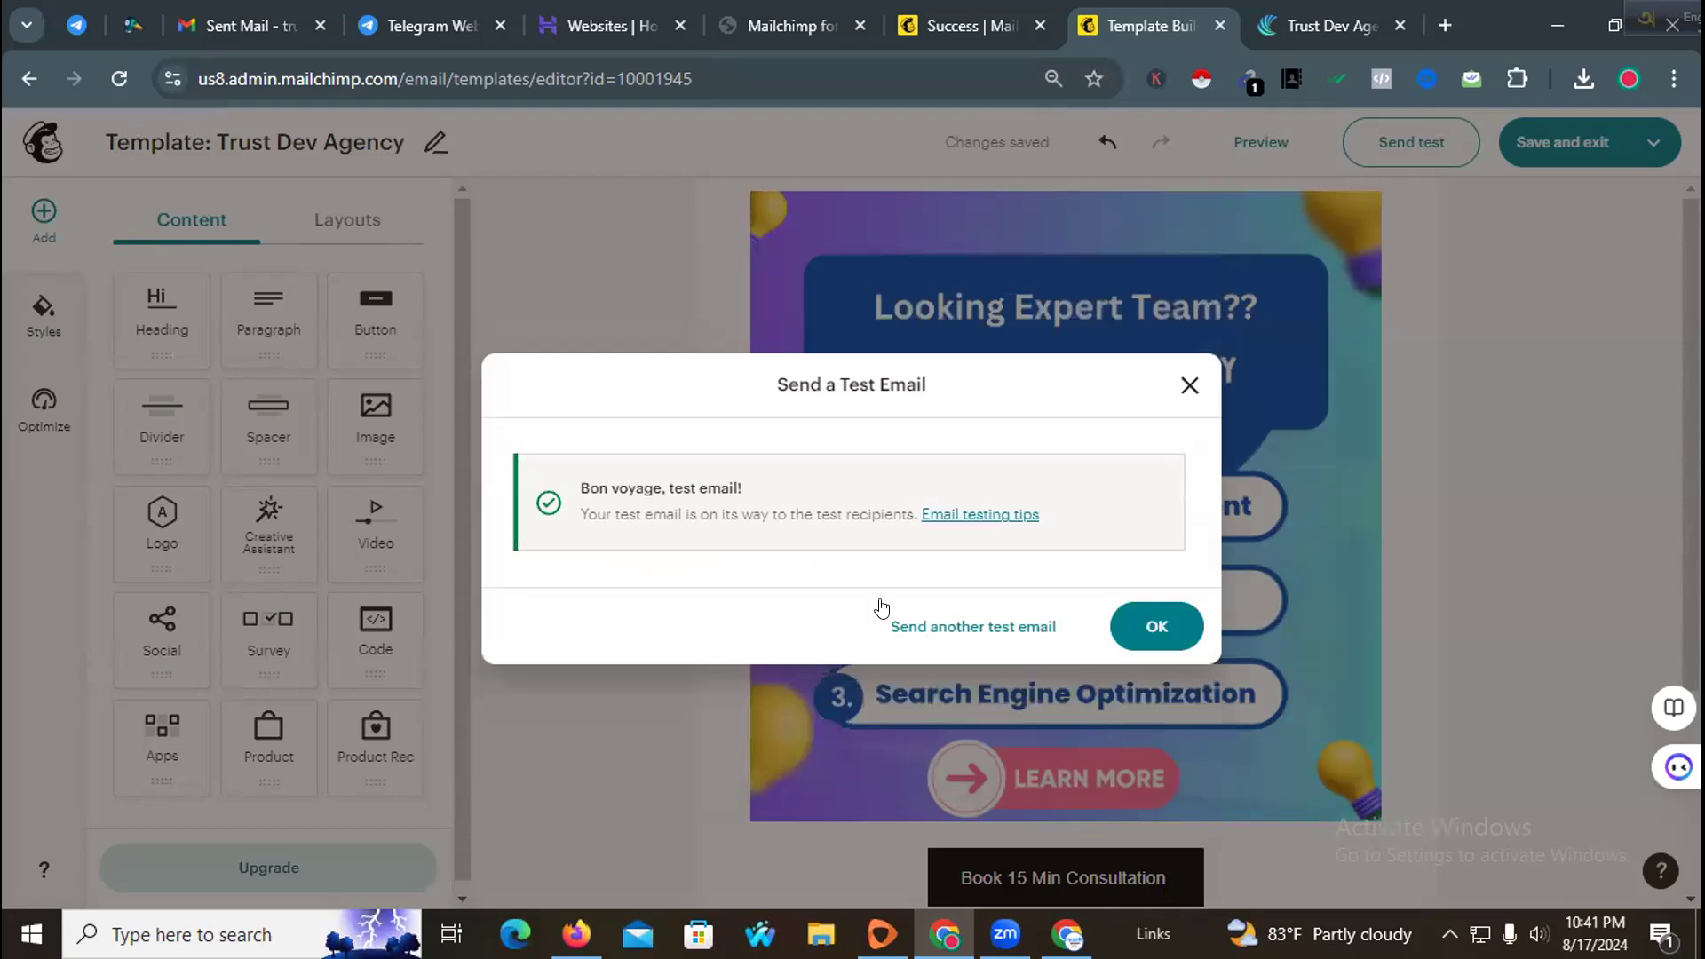
pyautogui.moveTo(579, 478); pyautogui.dragTo(659, 487)
pyautogui.click(1141, 620)
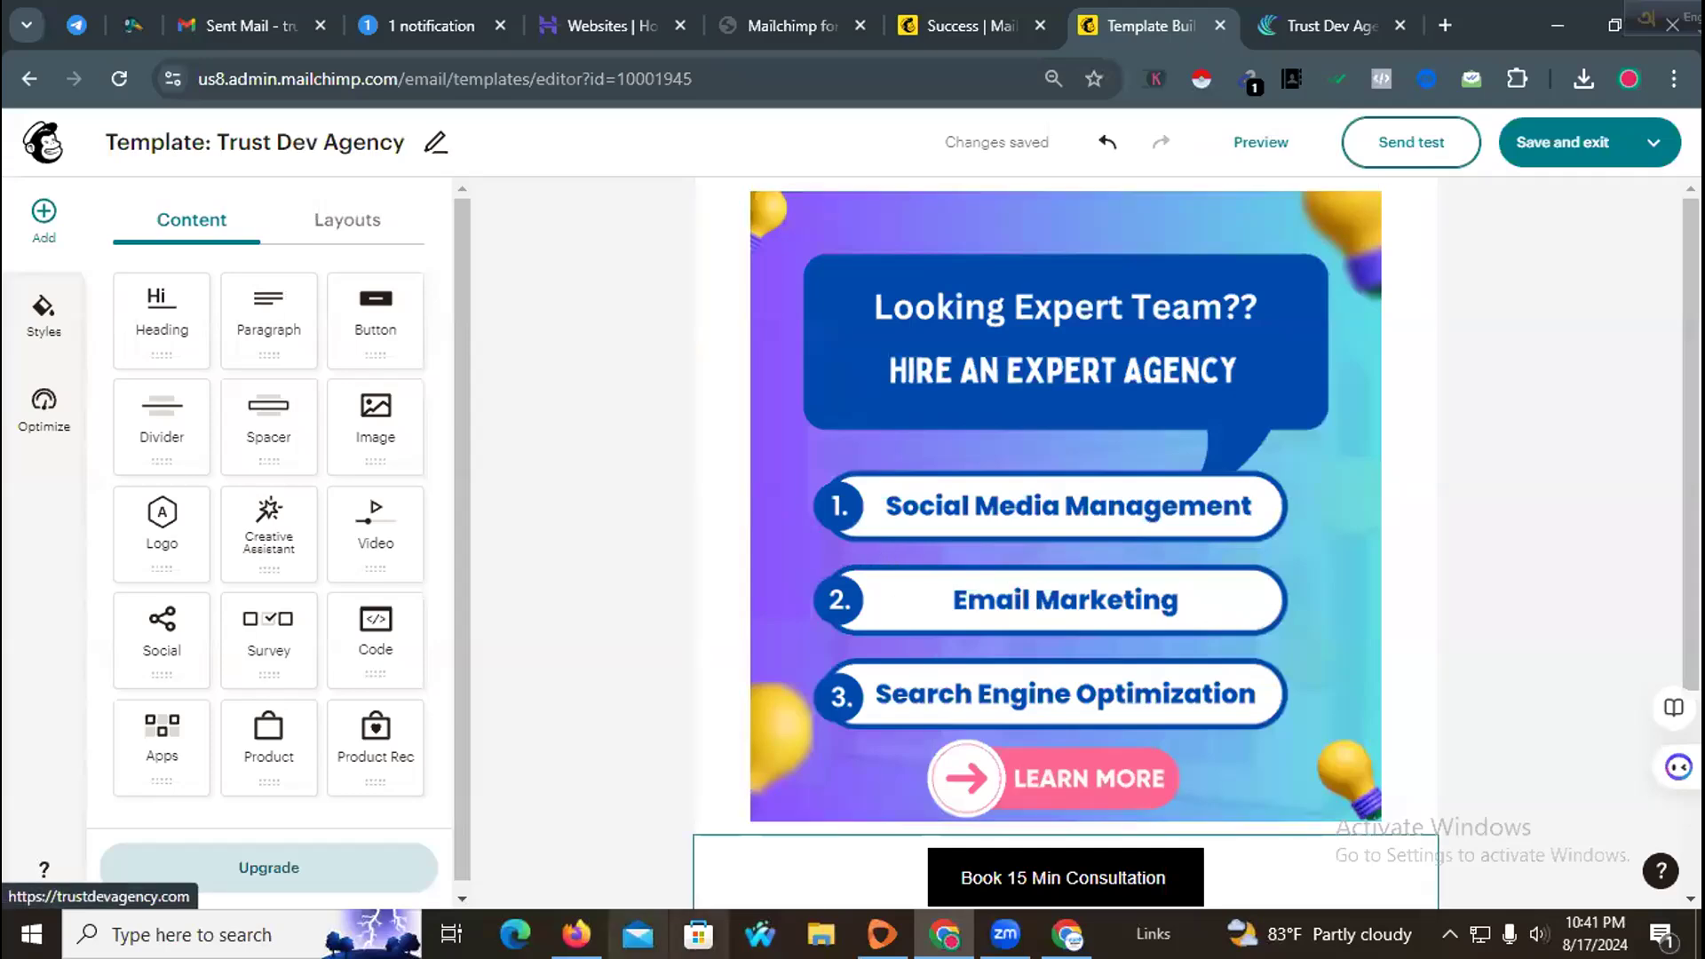
# Step: Open the Mailchimp template test email in the Gmail inbox and scroll through its content
pyautogui.click(577, 934)
pyautogui.click(786, 21)
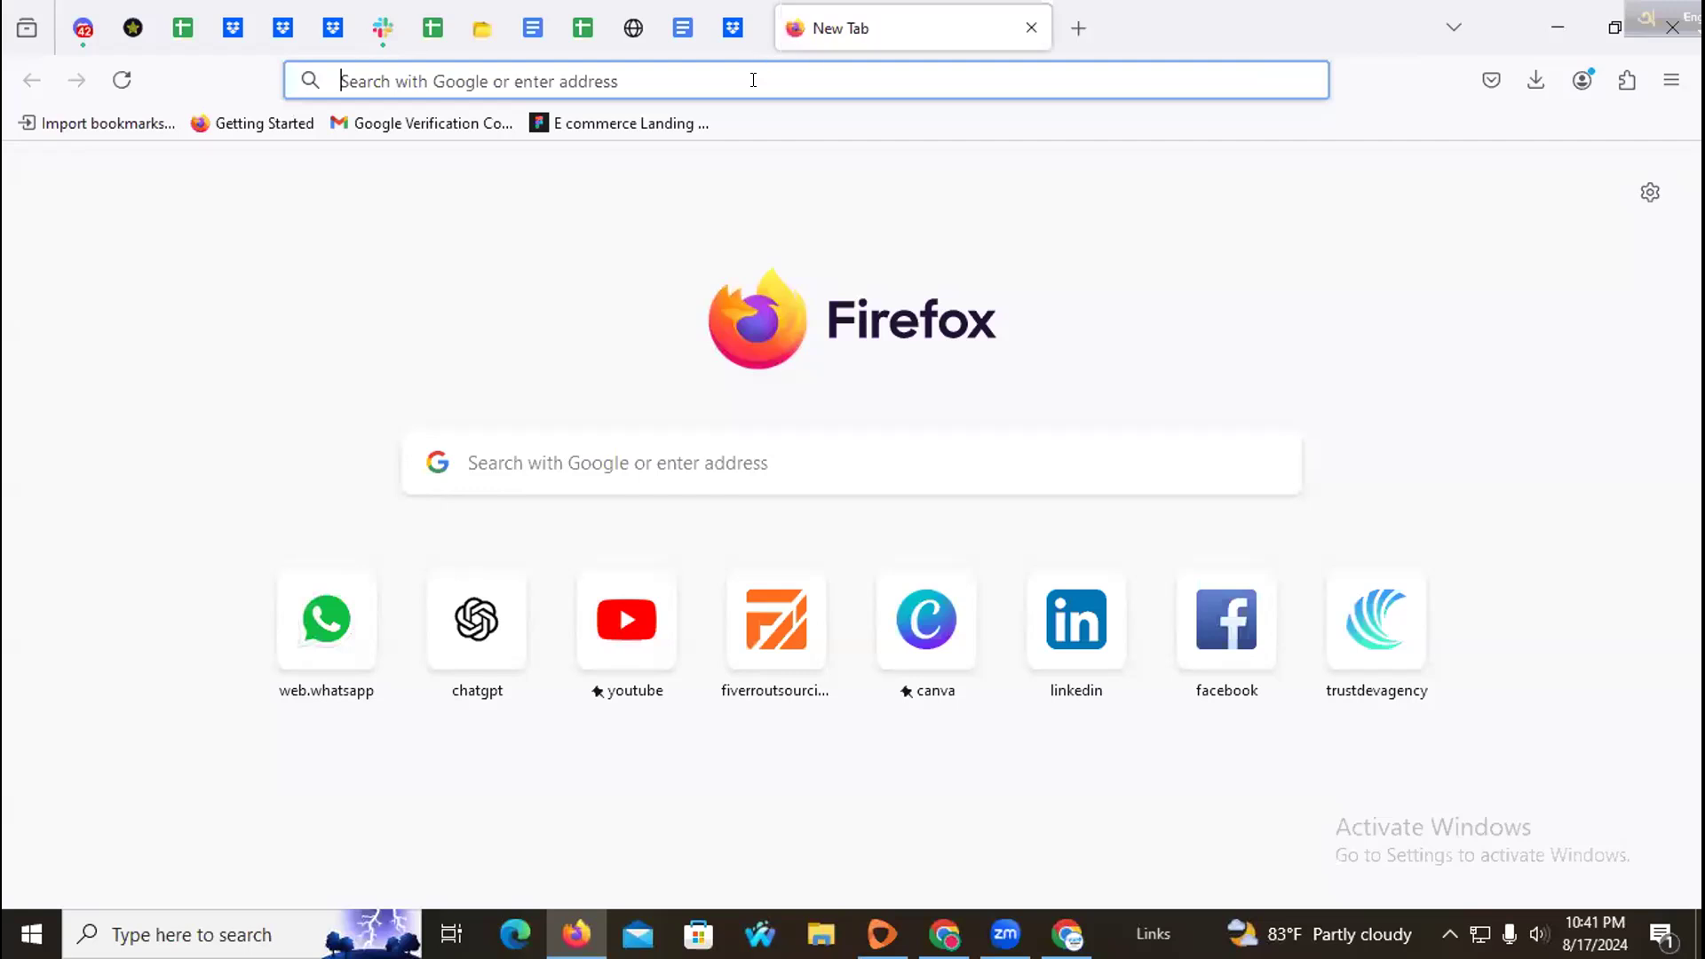
pyautogui.click(432, 125)
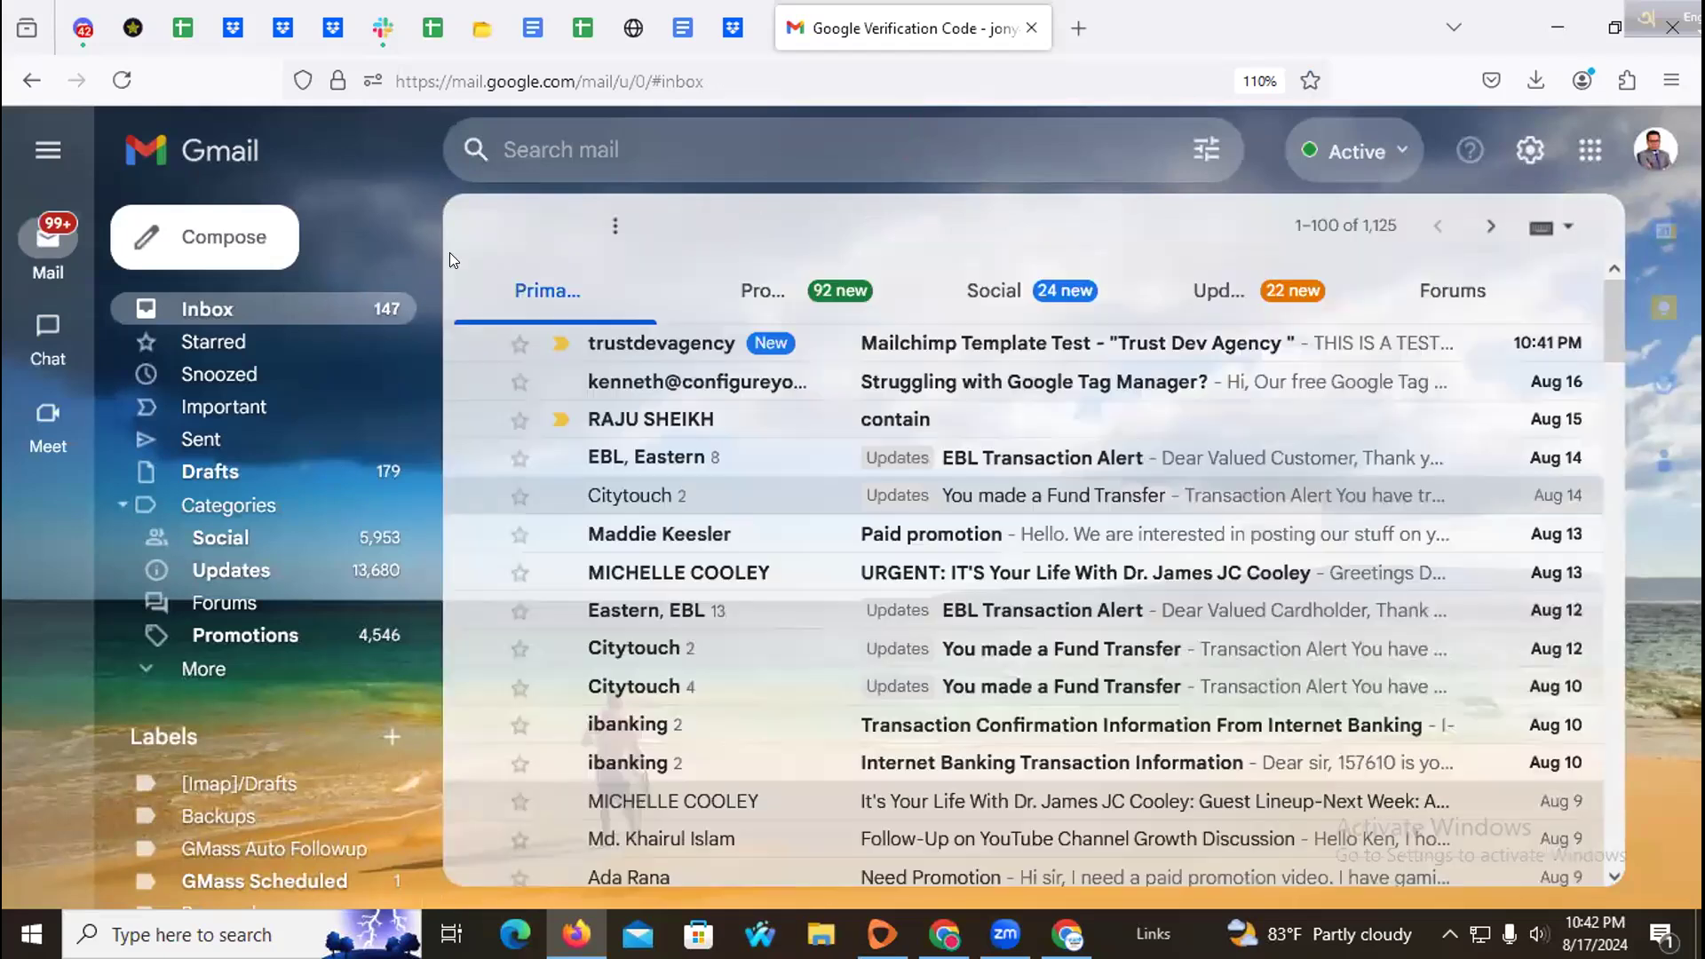
pyautogui.click(874, 352)
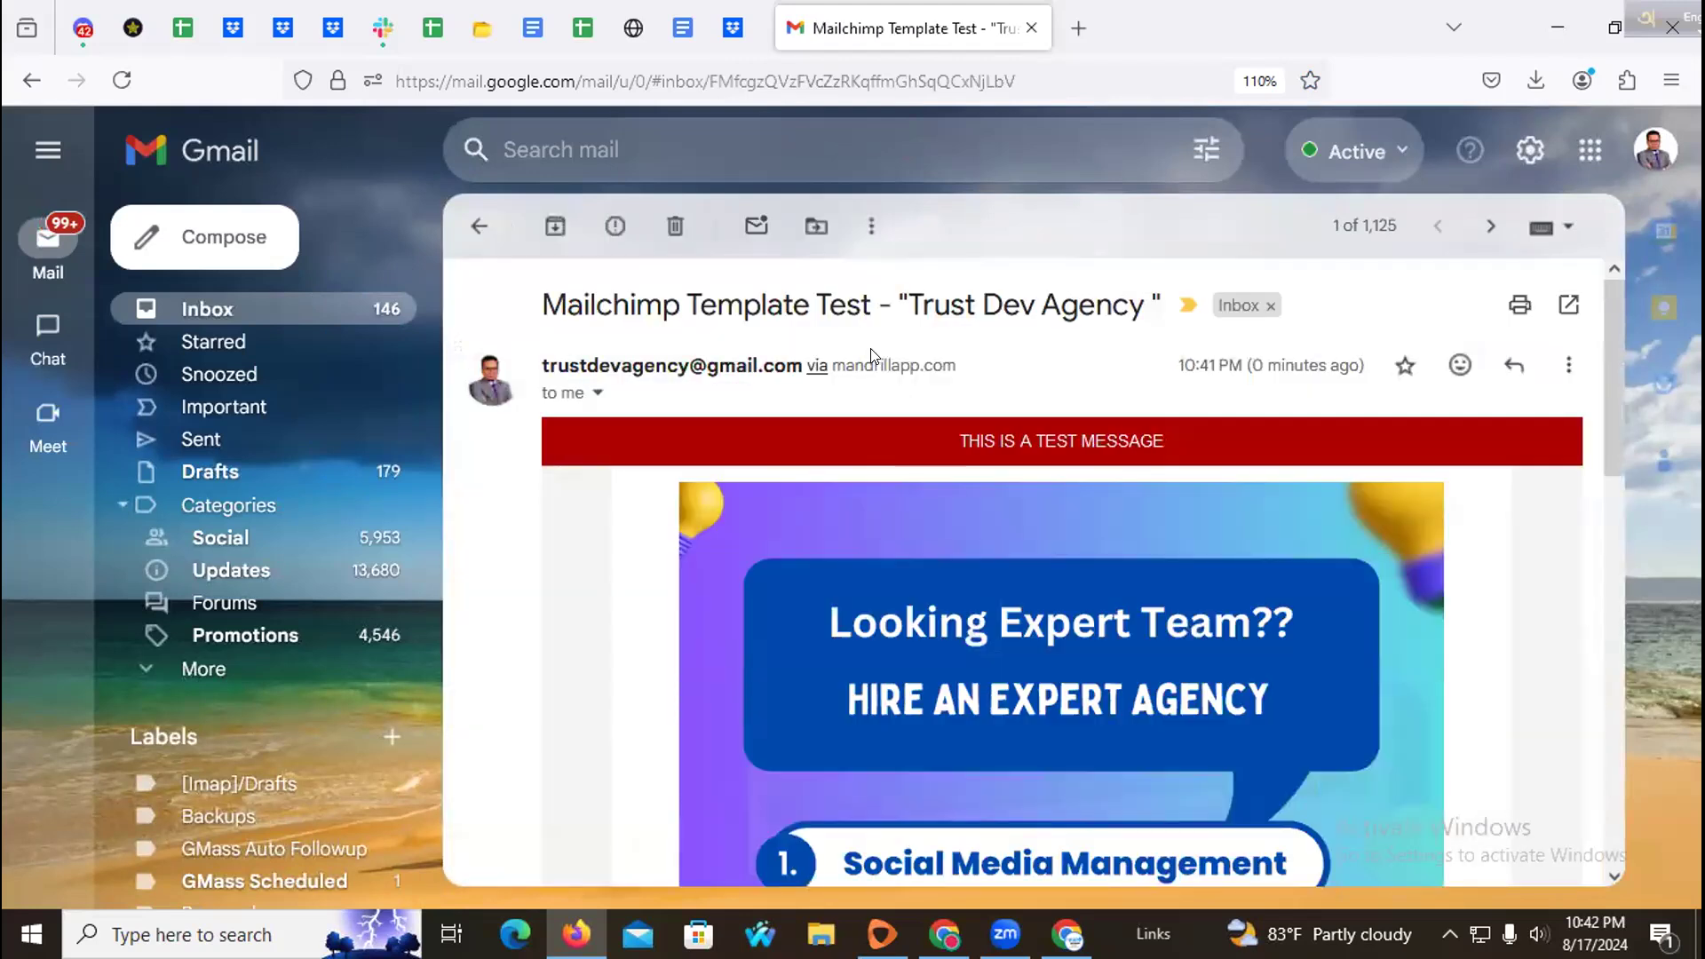
pyautogui.scroll(-5, 784, 392)
pyautogui.scroll(5, 788, 392)
pyautogui.scroll(-5, 796, 398)
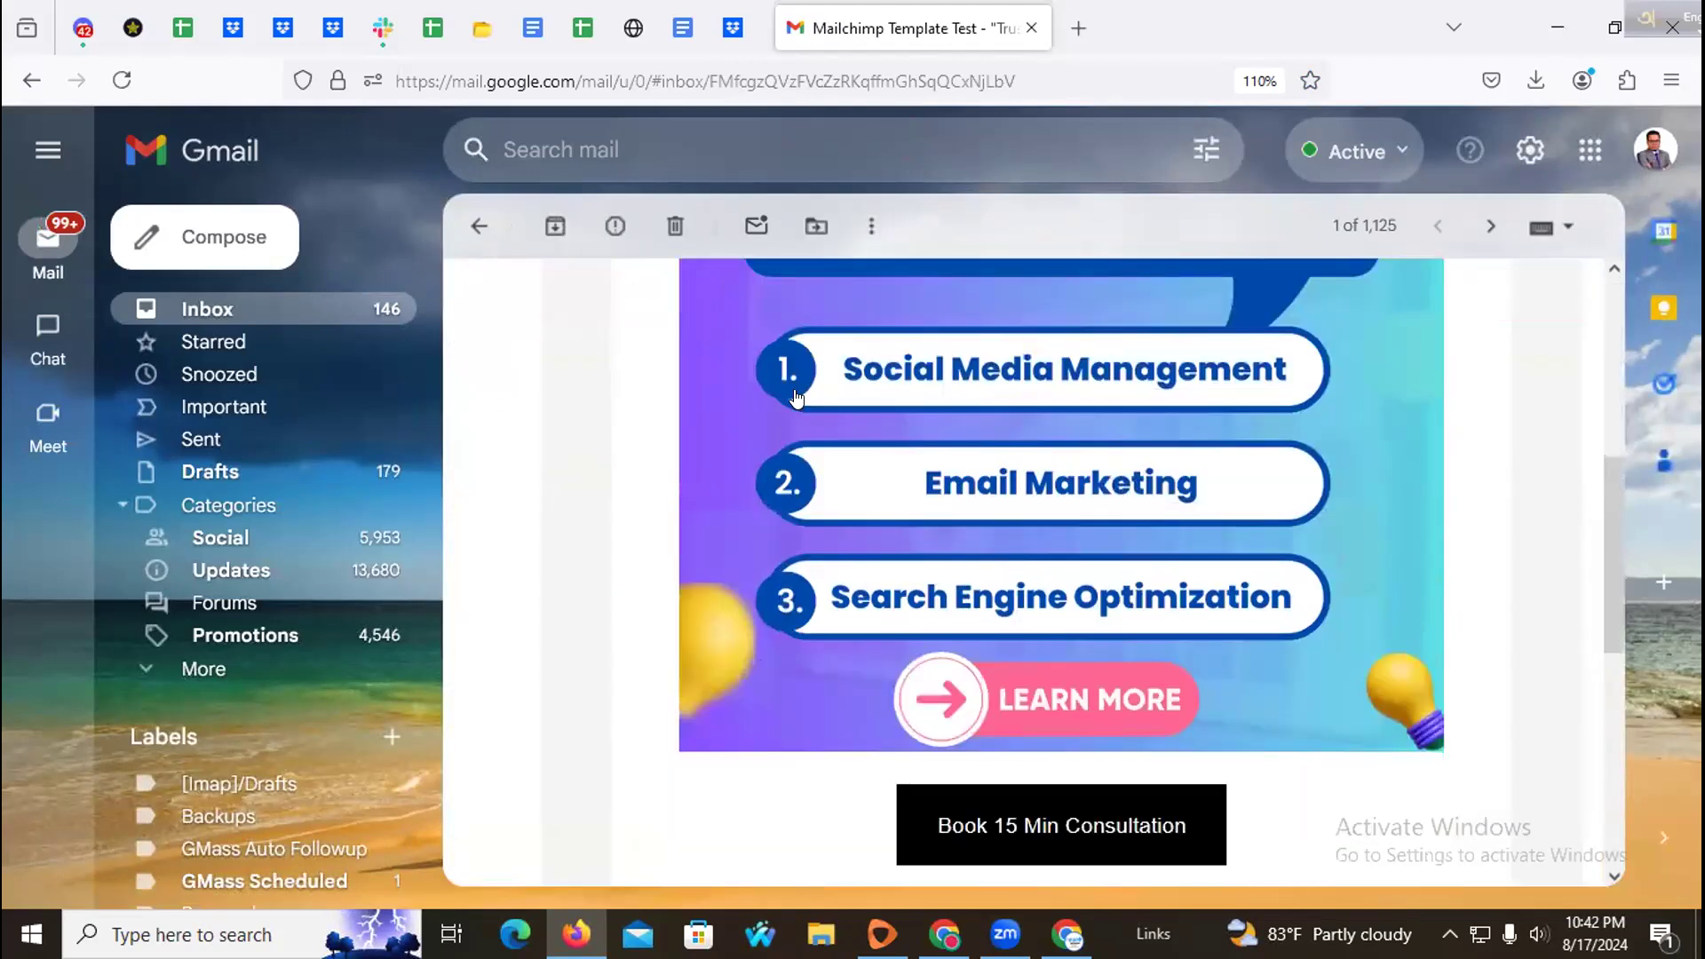
pyautogui.scroll(-6, 796, 398)
pyautogui.scroll(4, 823, 472)
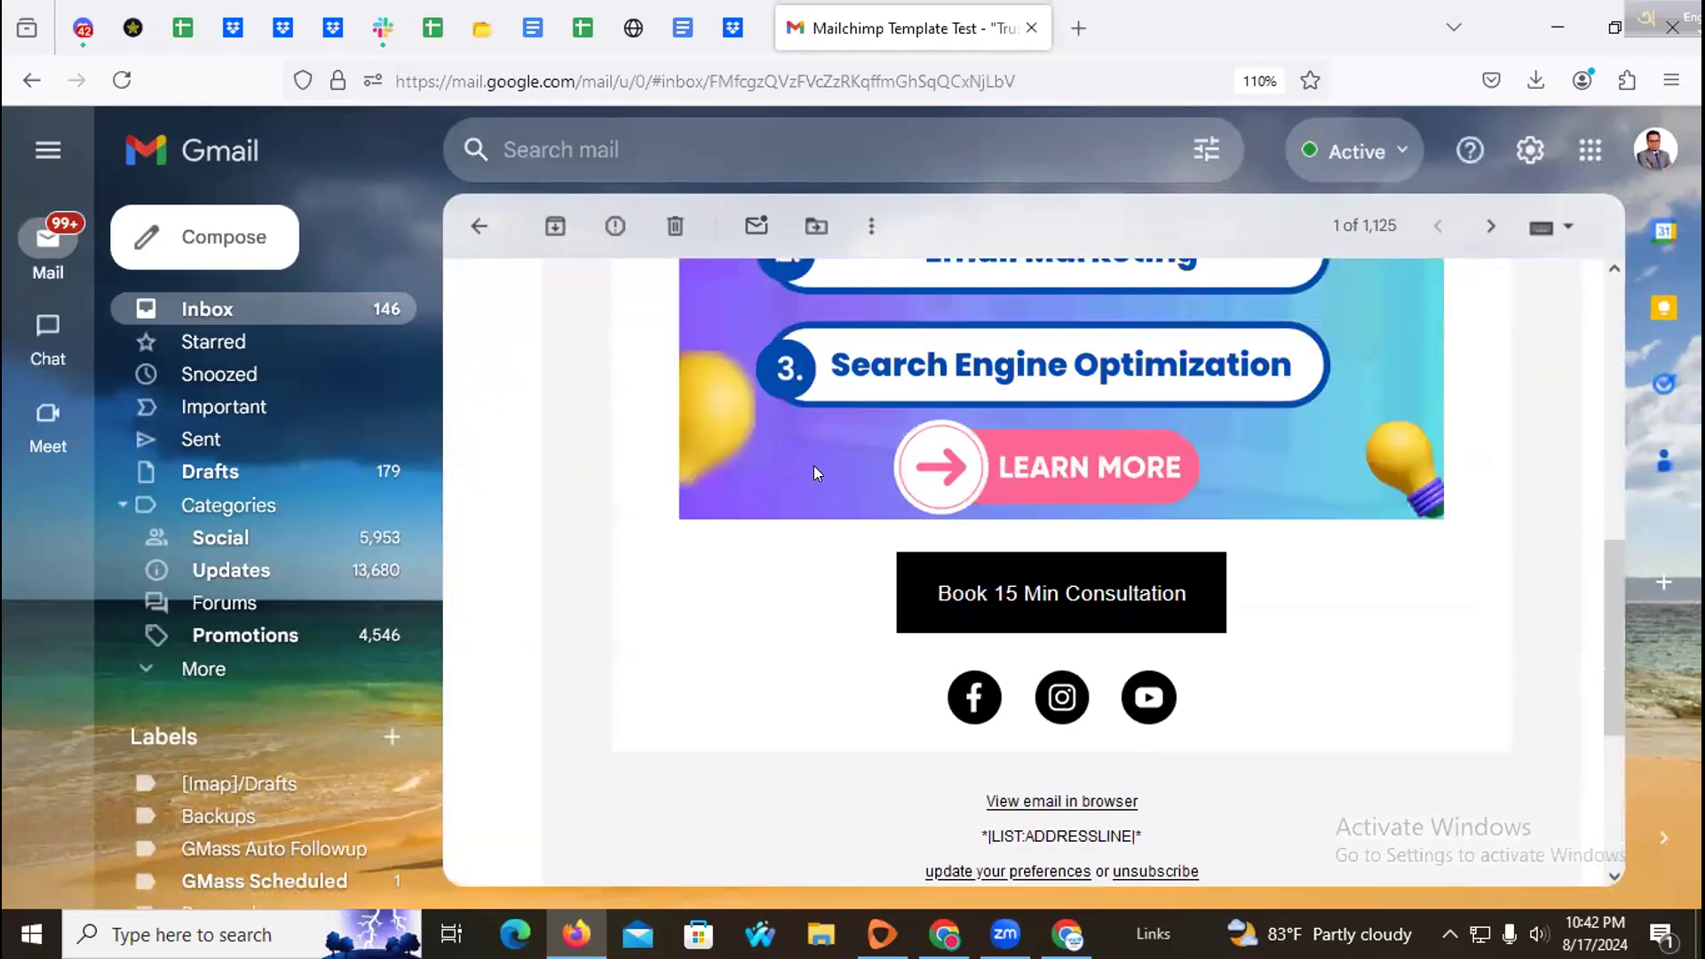
pyautogui.scroll(6, 817, 472)
pyautogui.scroll(-2, 988, 359)
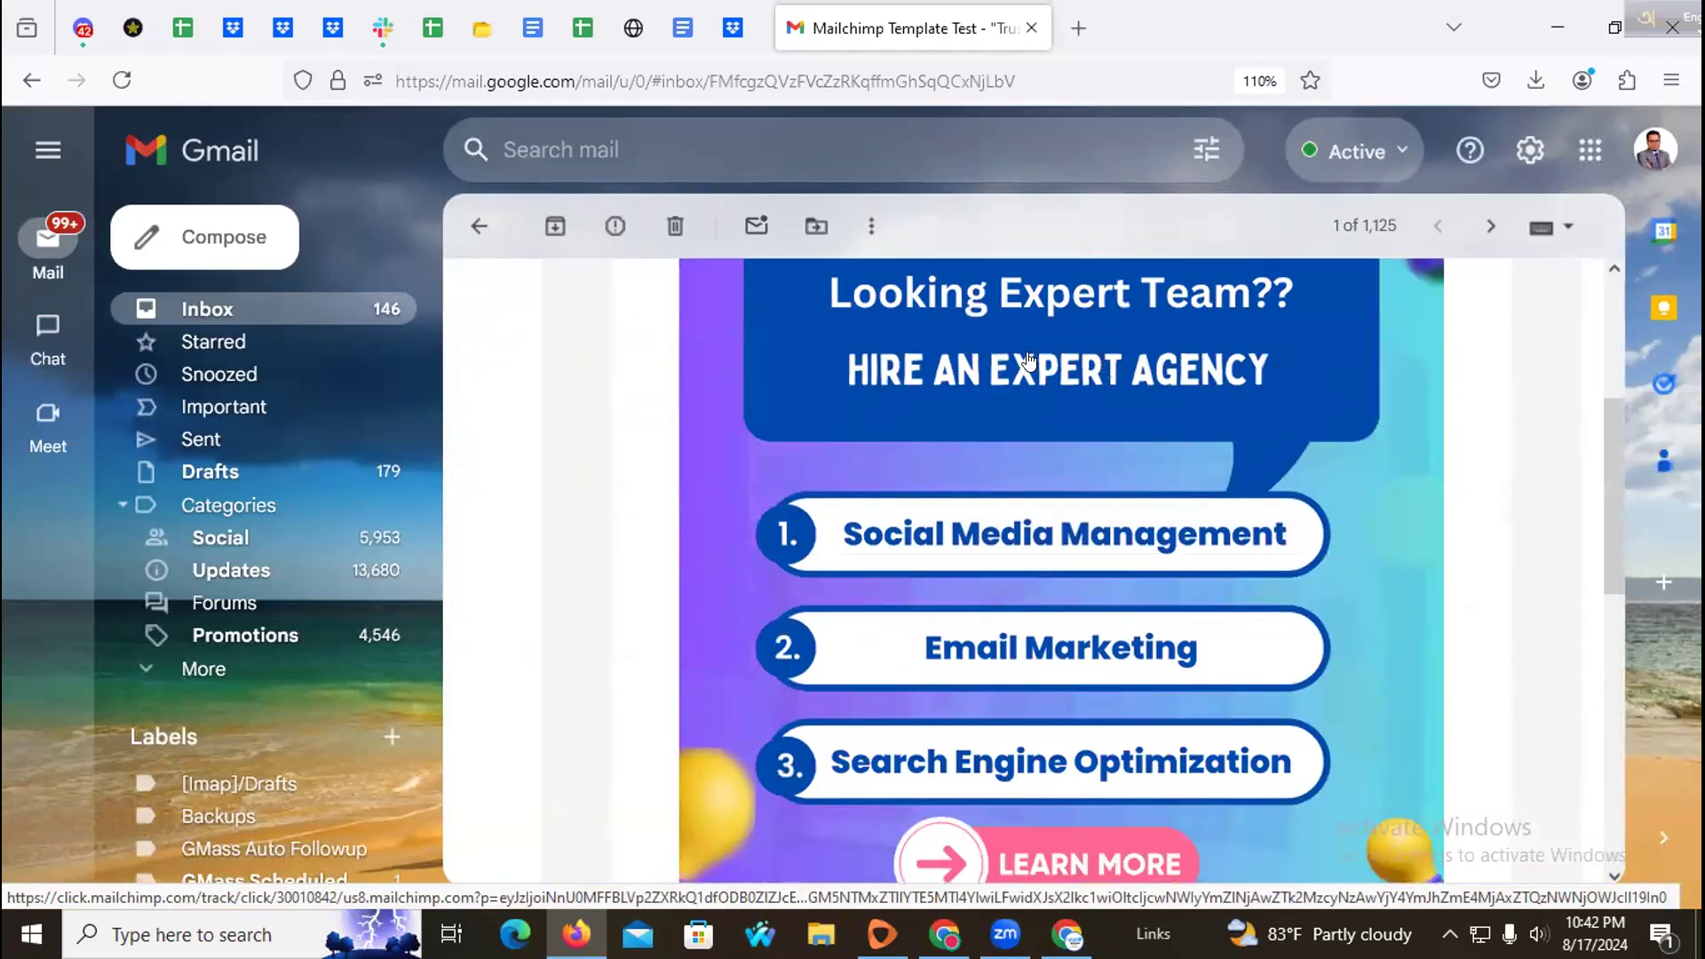
# Step: Check that the email's image, consultation button and Facebook link open their target pages in new tabs
pyautogui.click(1028, 358)
pyautogui.click(958, 31)
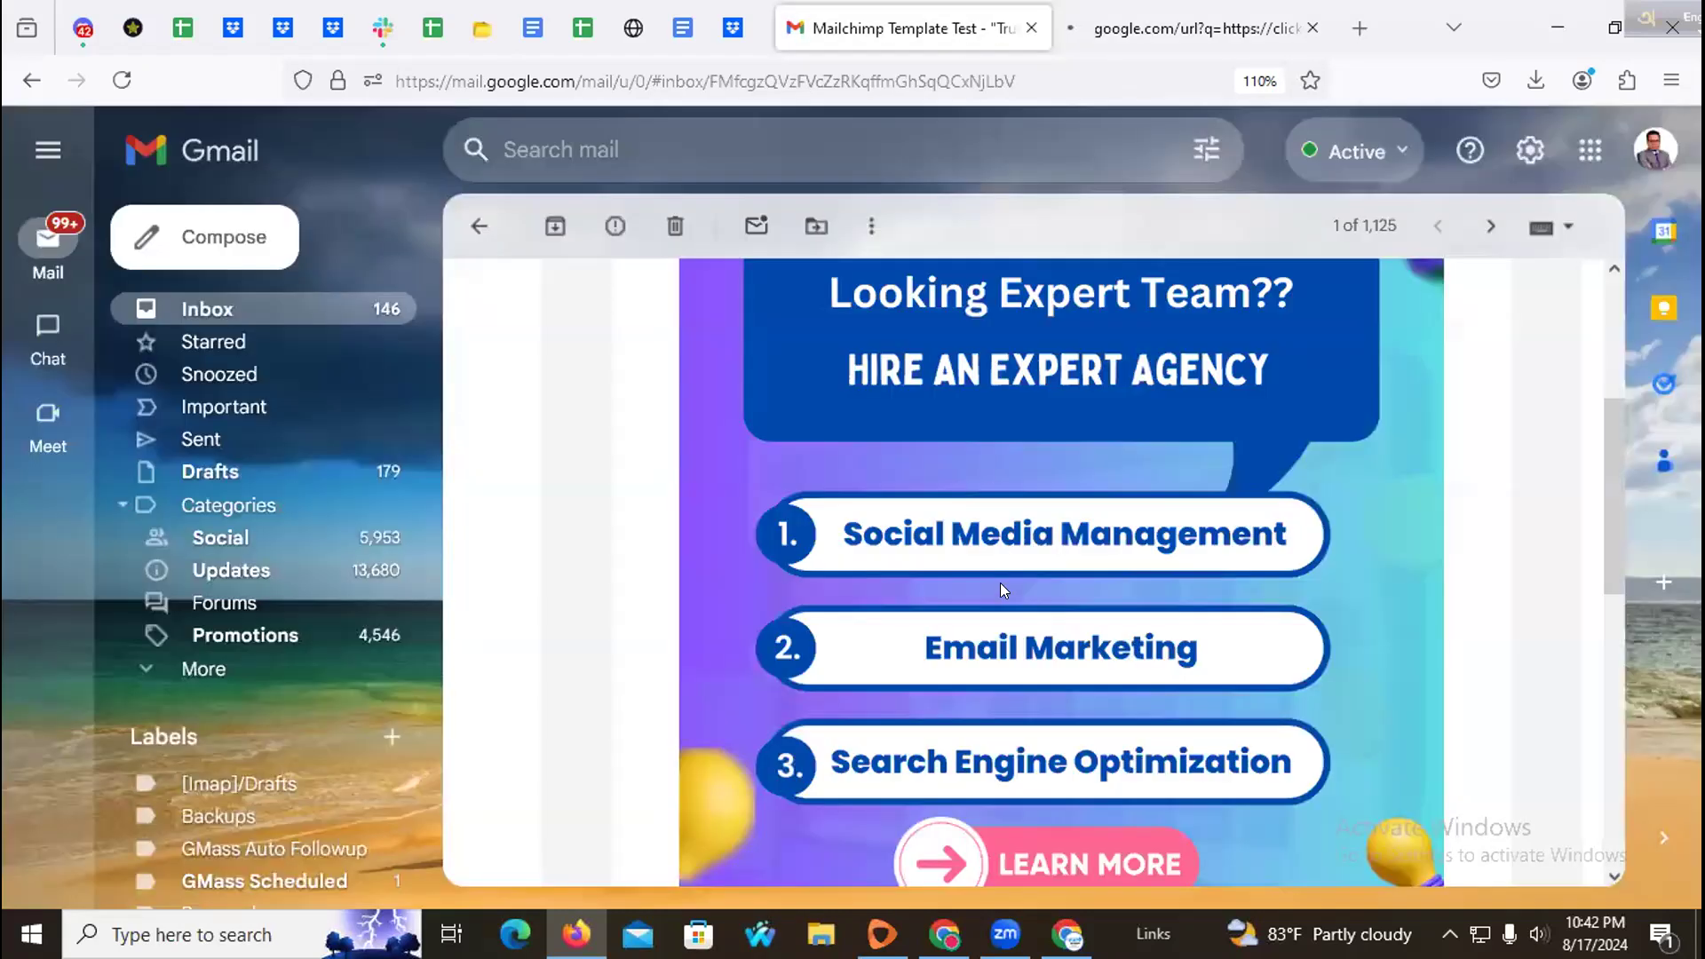
pyautogui.scroll(-5, 1000, 588)
pyautogui.click(986, 495)
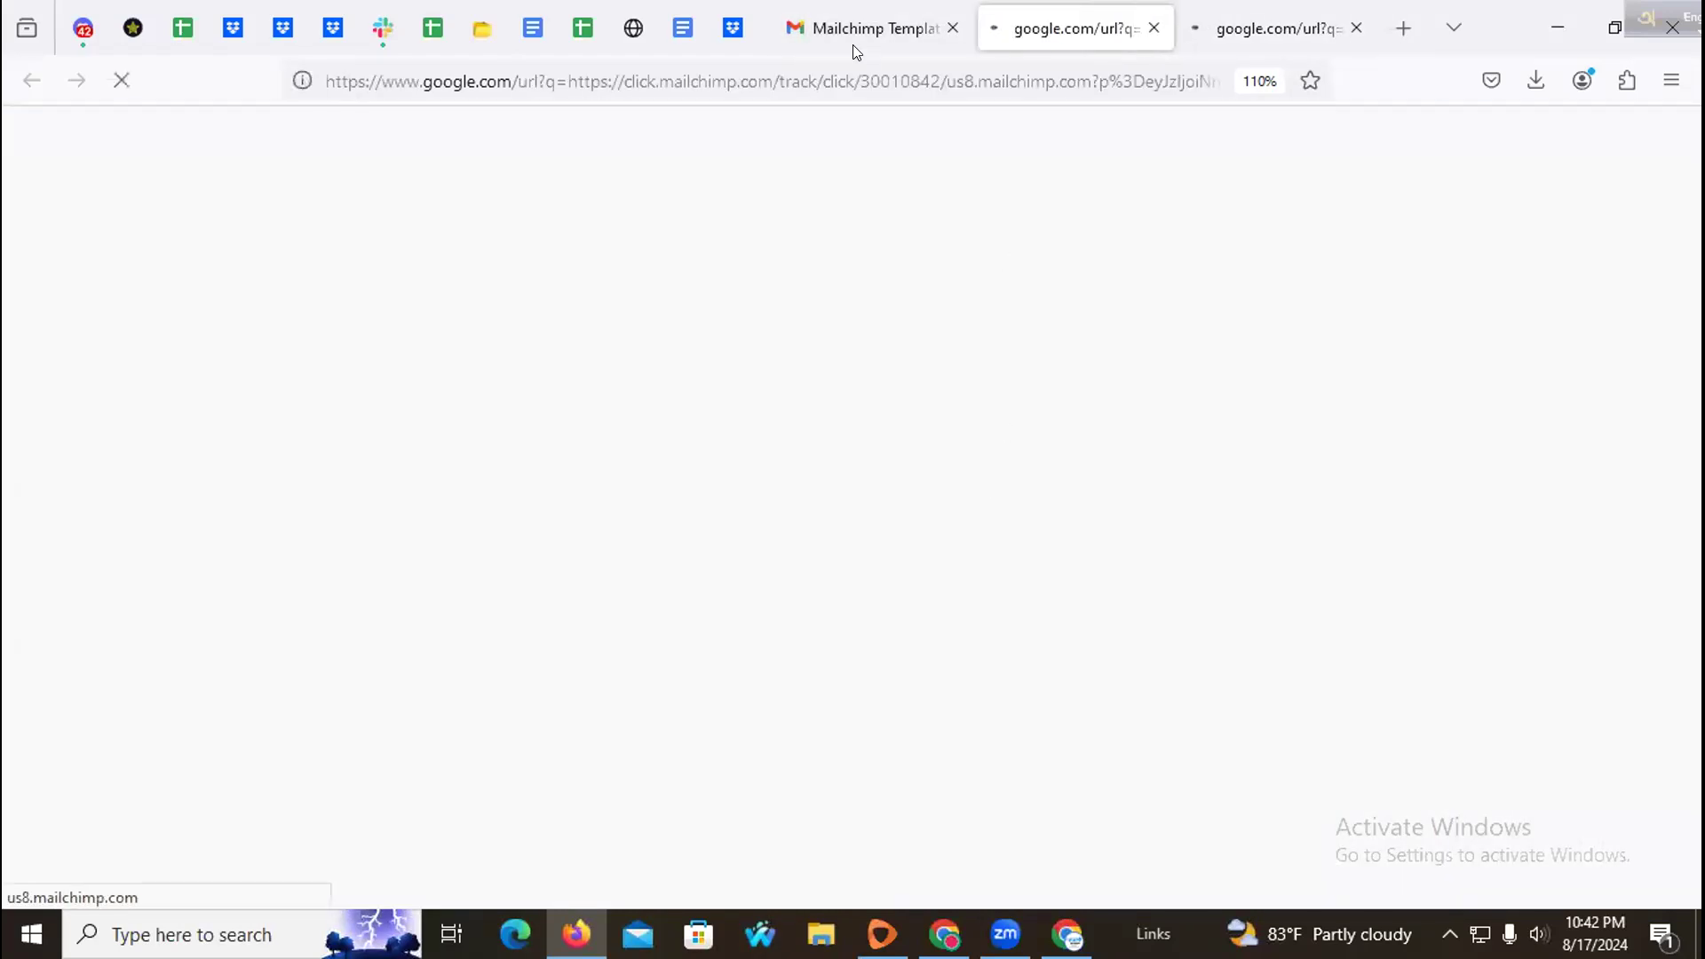
pyautogui.click(855, 44)
pyautogui.click(977, 606)
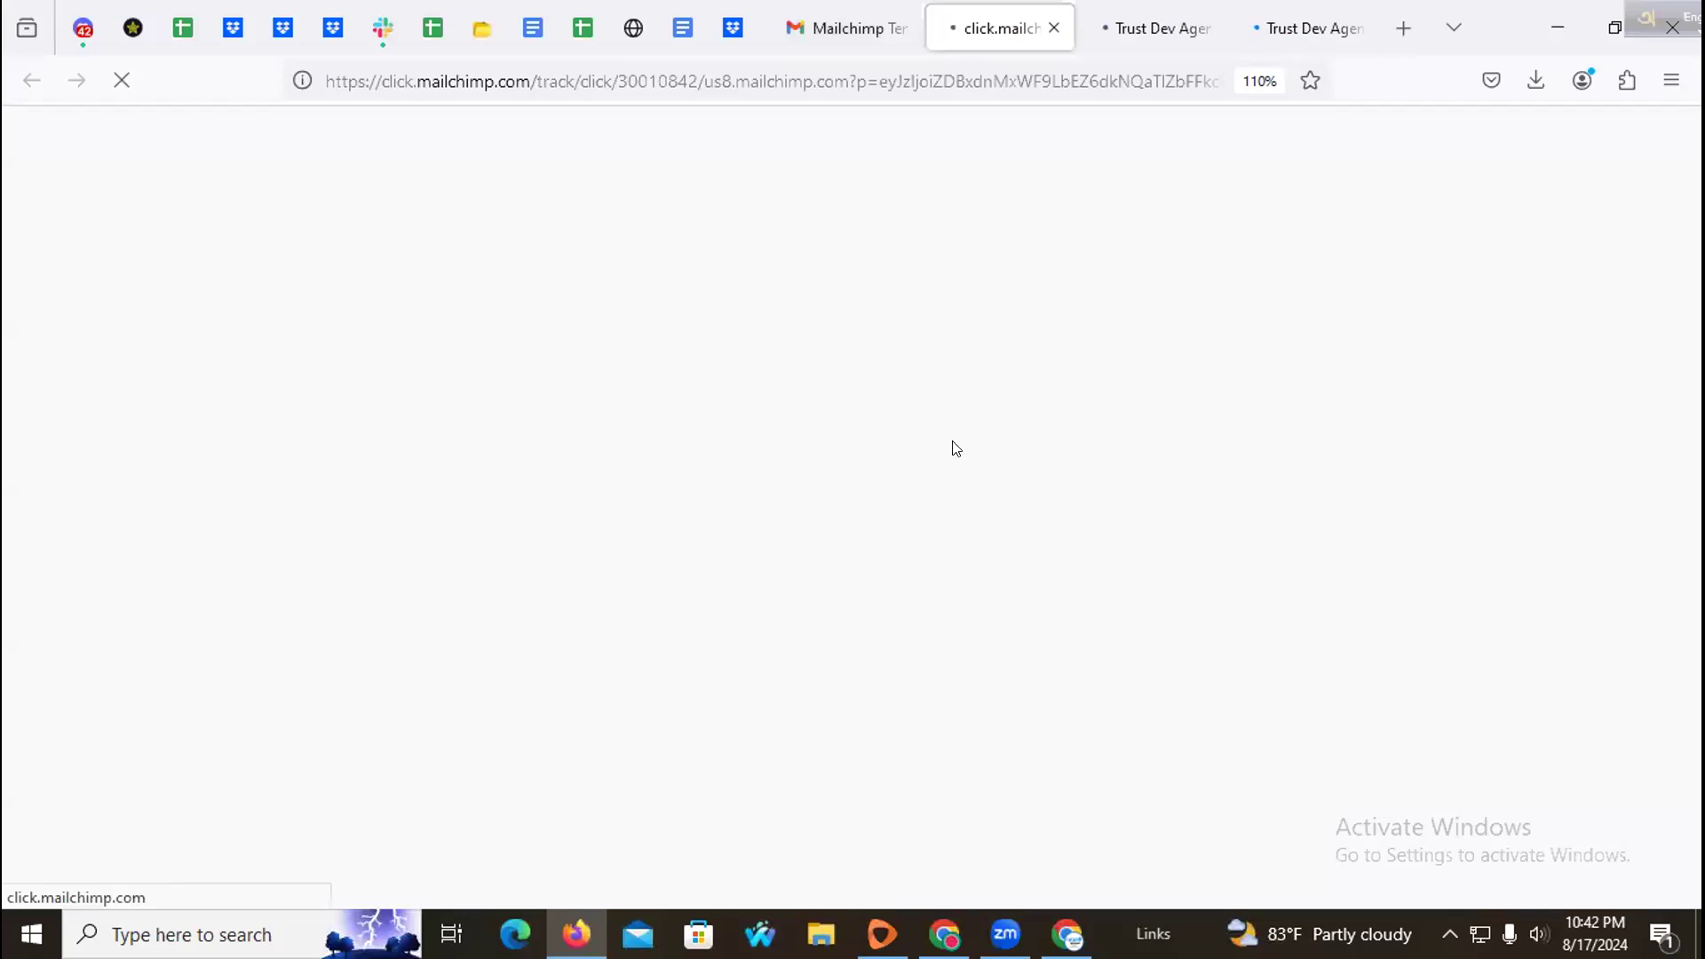
pyautogui.click(1148, 29)
pyautogui.click(986, 28)
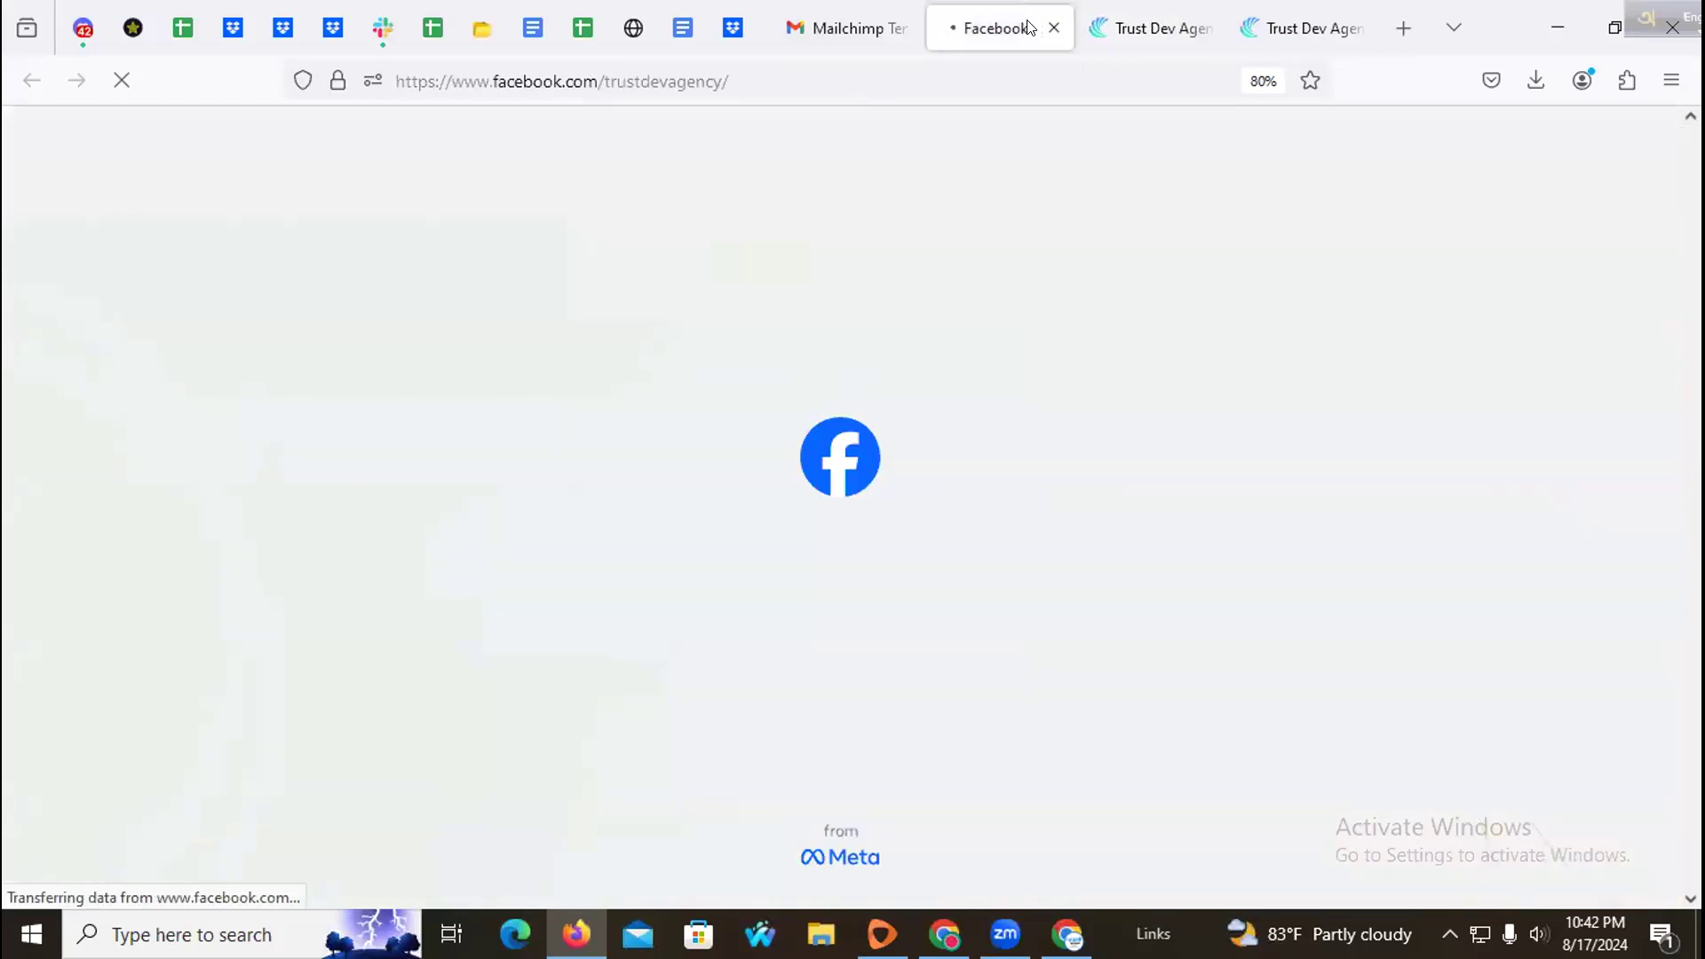
pyautogui.click(1055, 28)
pyautogui.click(1055, 28)
pyautogui.click(1055, 28)
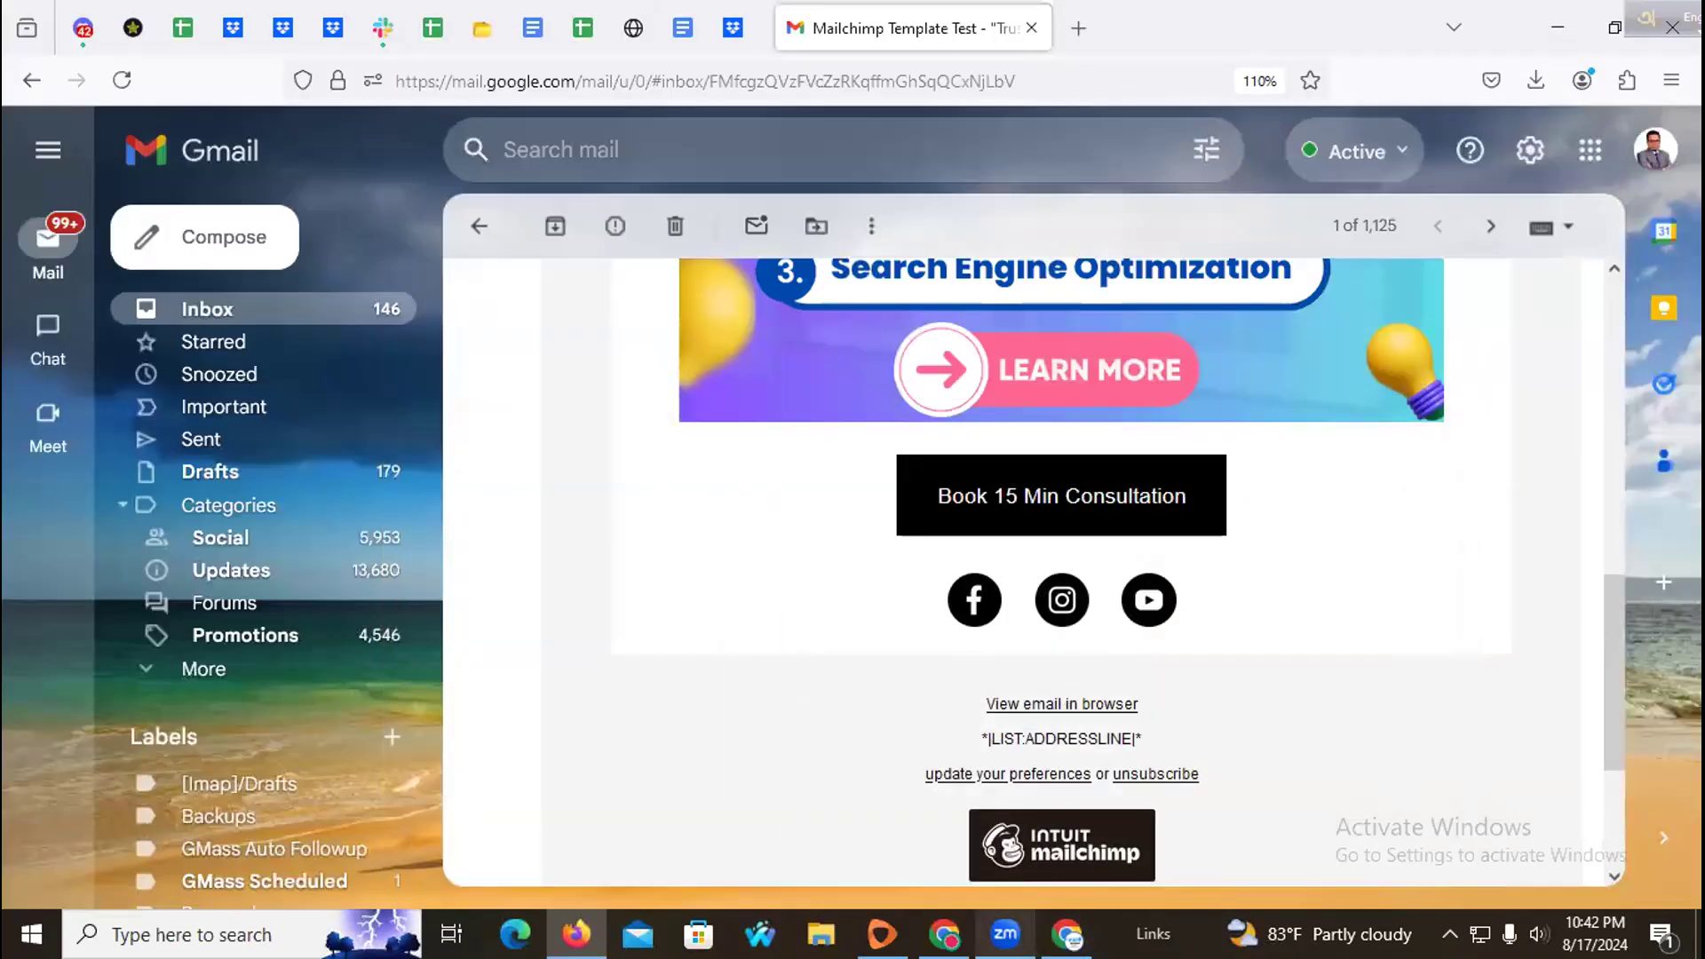
# Step: Save and exit the Trust Dev Agency template, declining the feedback survey
pyautogui.click(944, 933)
pyautogui.scroll(-3, 793, 600)
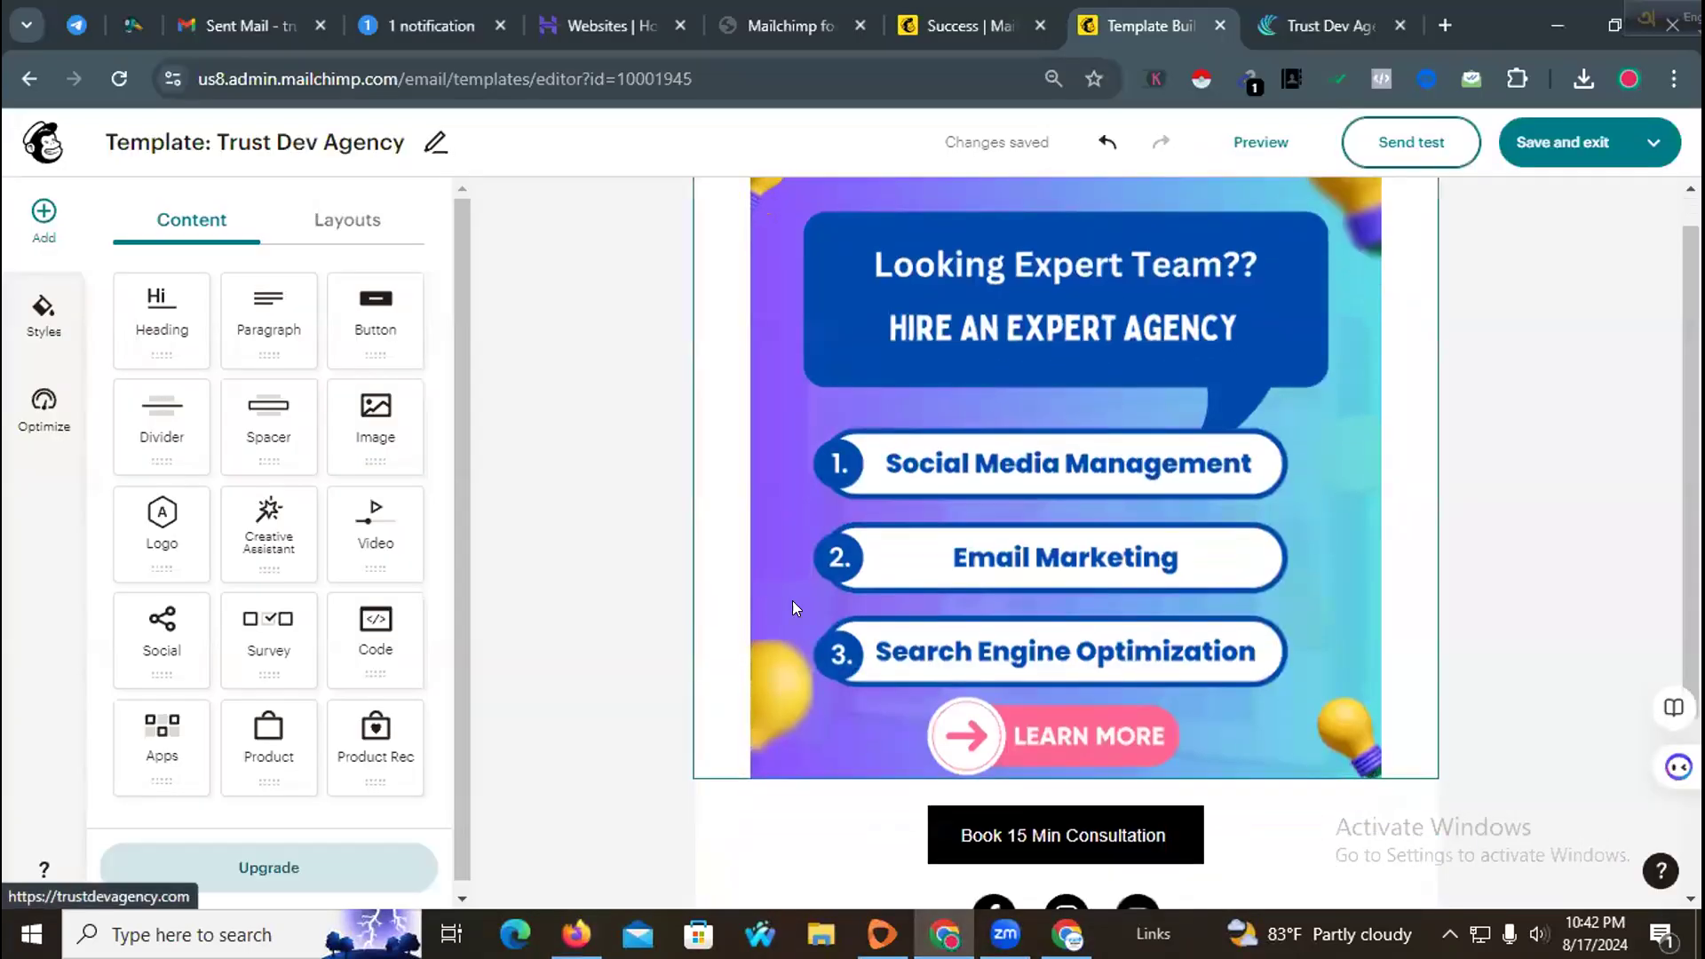
pyautogui.click(1574, 140)
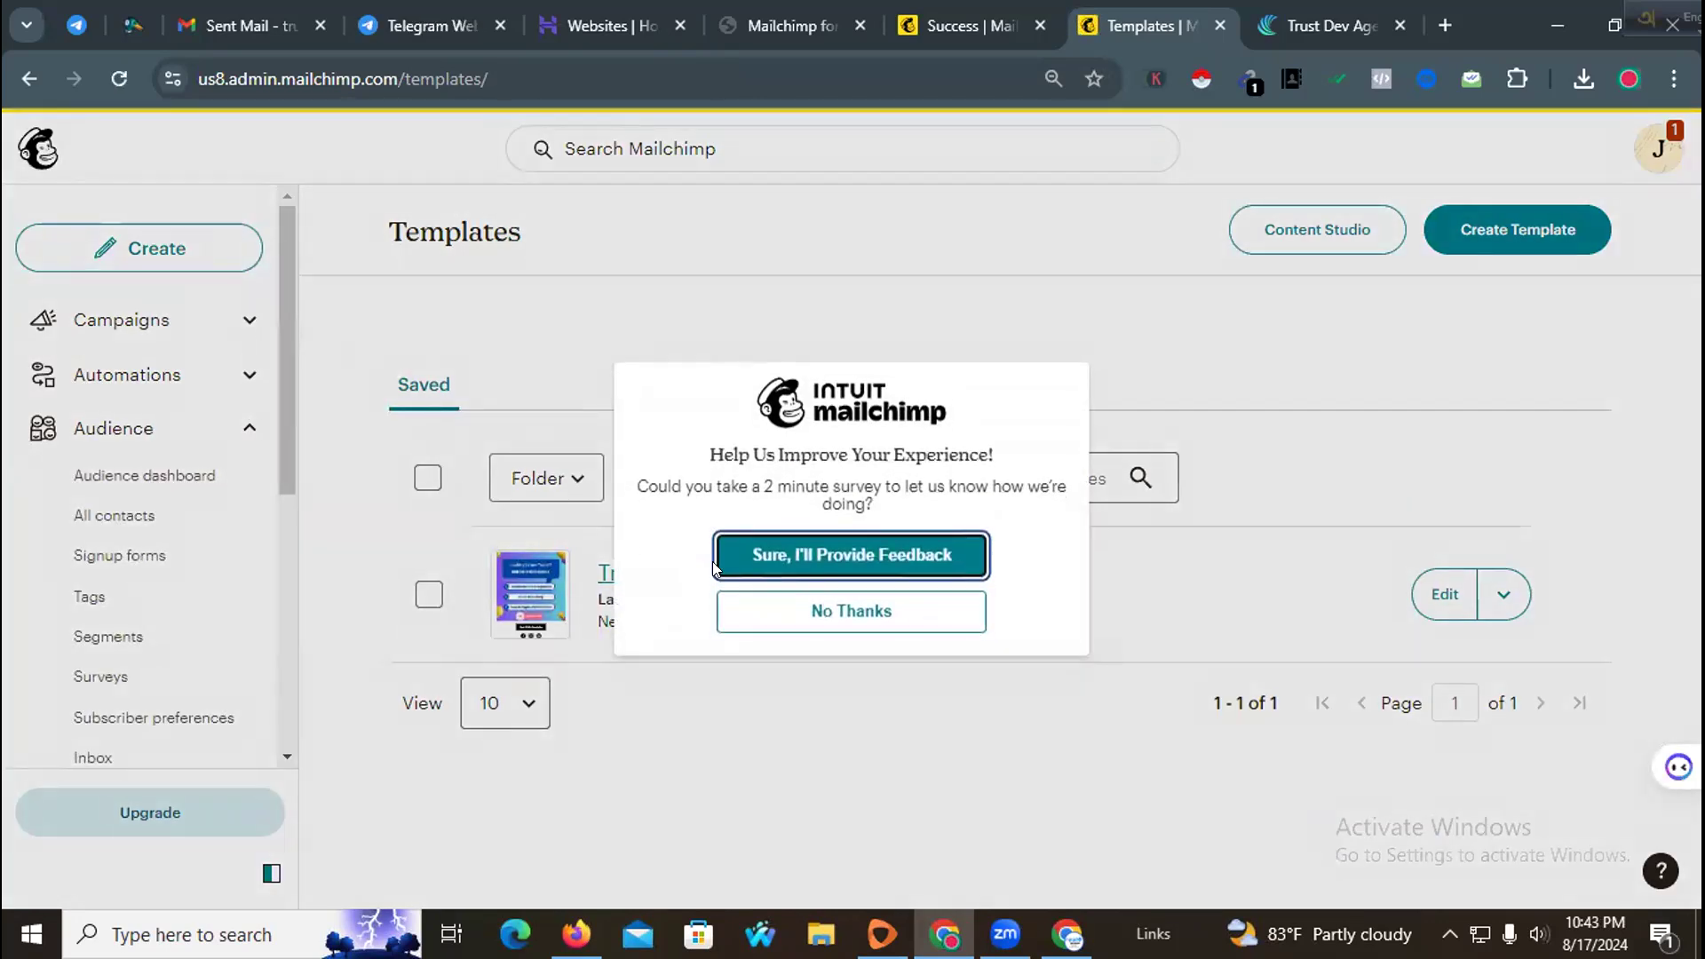
pyautogui.click(781, 610)
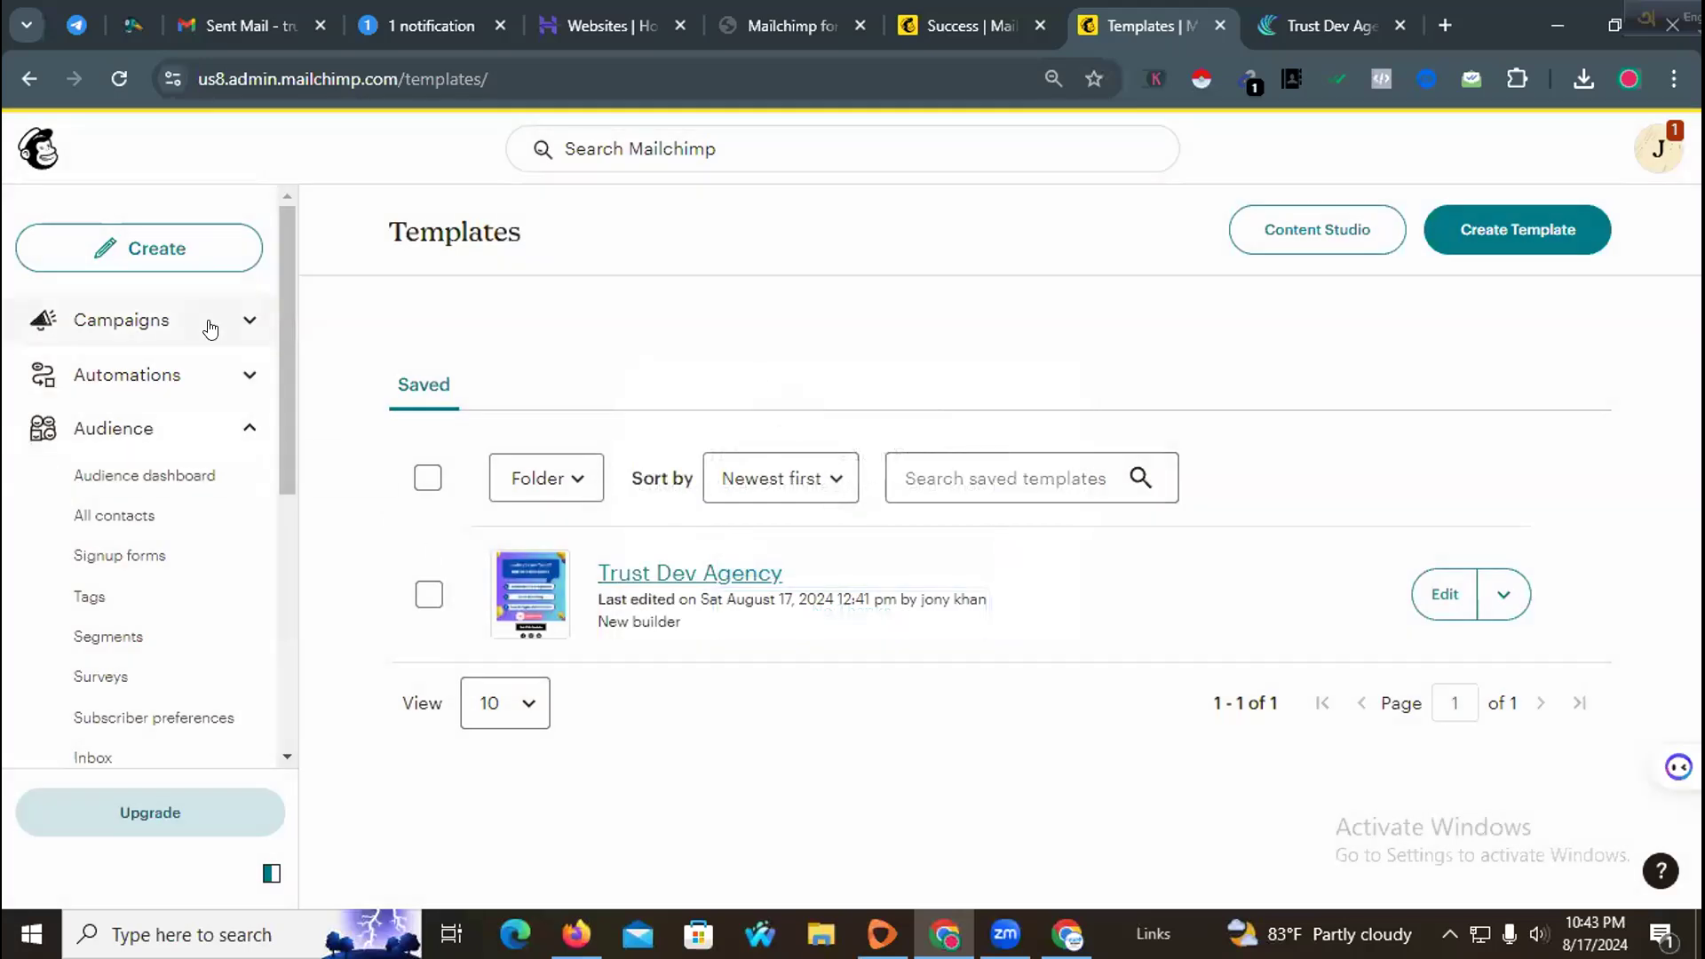
# Step: Start a new Regular email campaign from the campaigns list
pyautogui.click(210, 328)
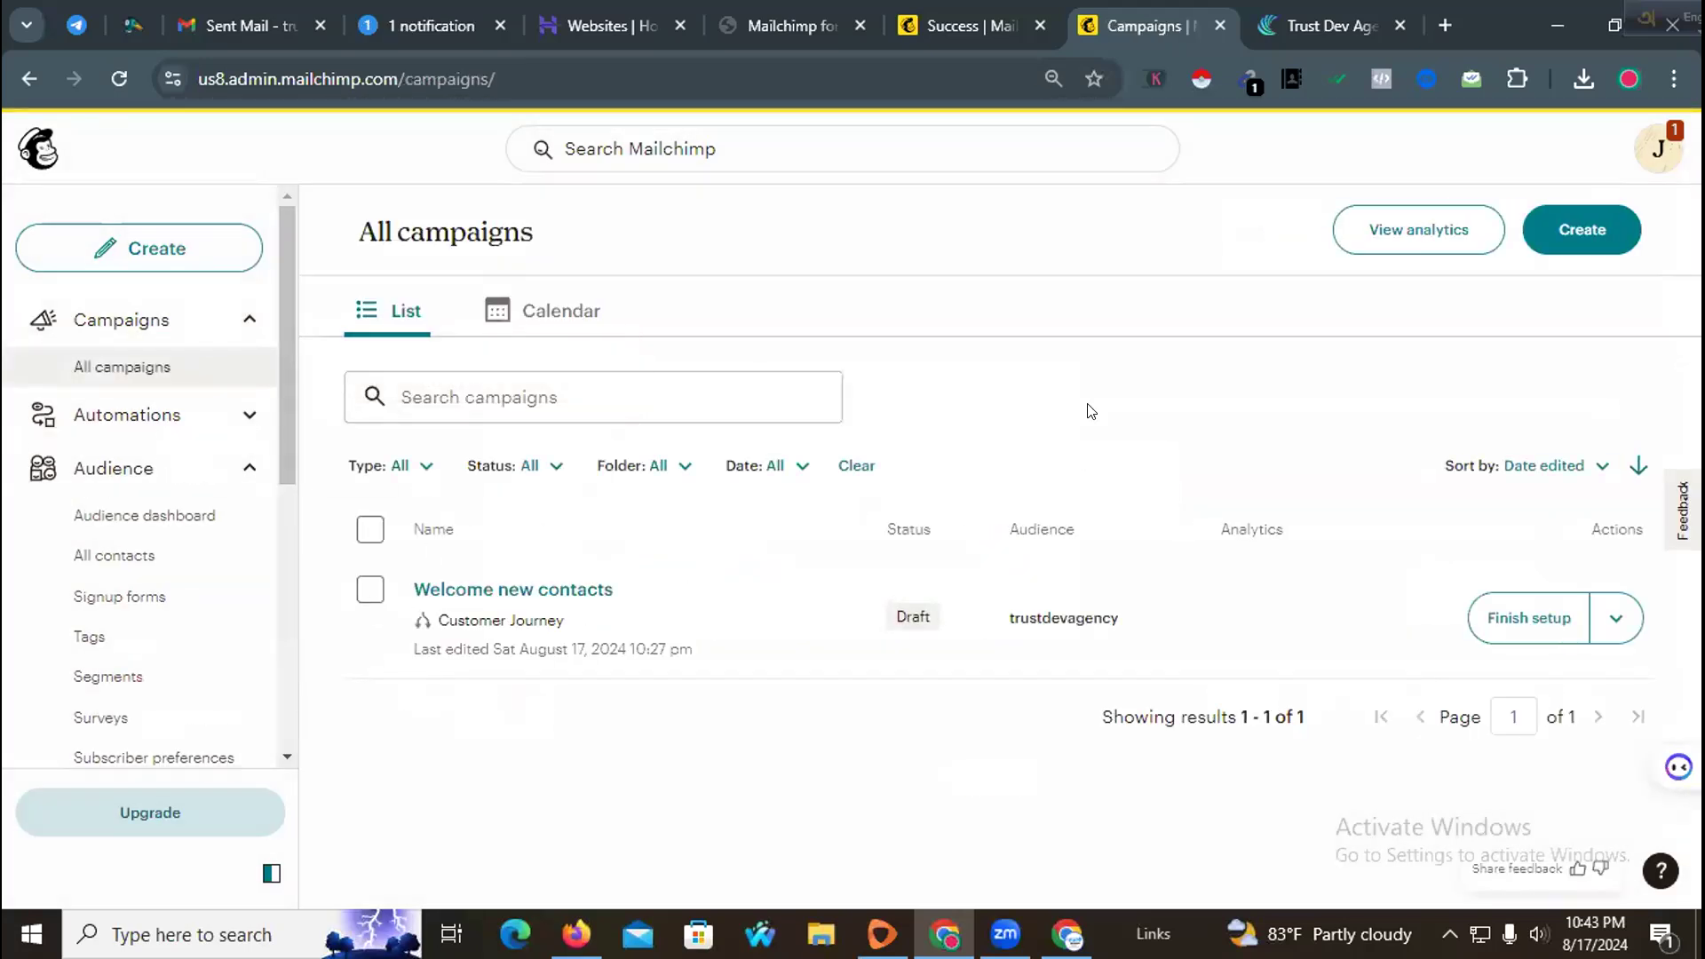
pyautogui.click(1550, 240)
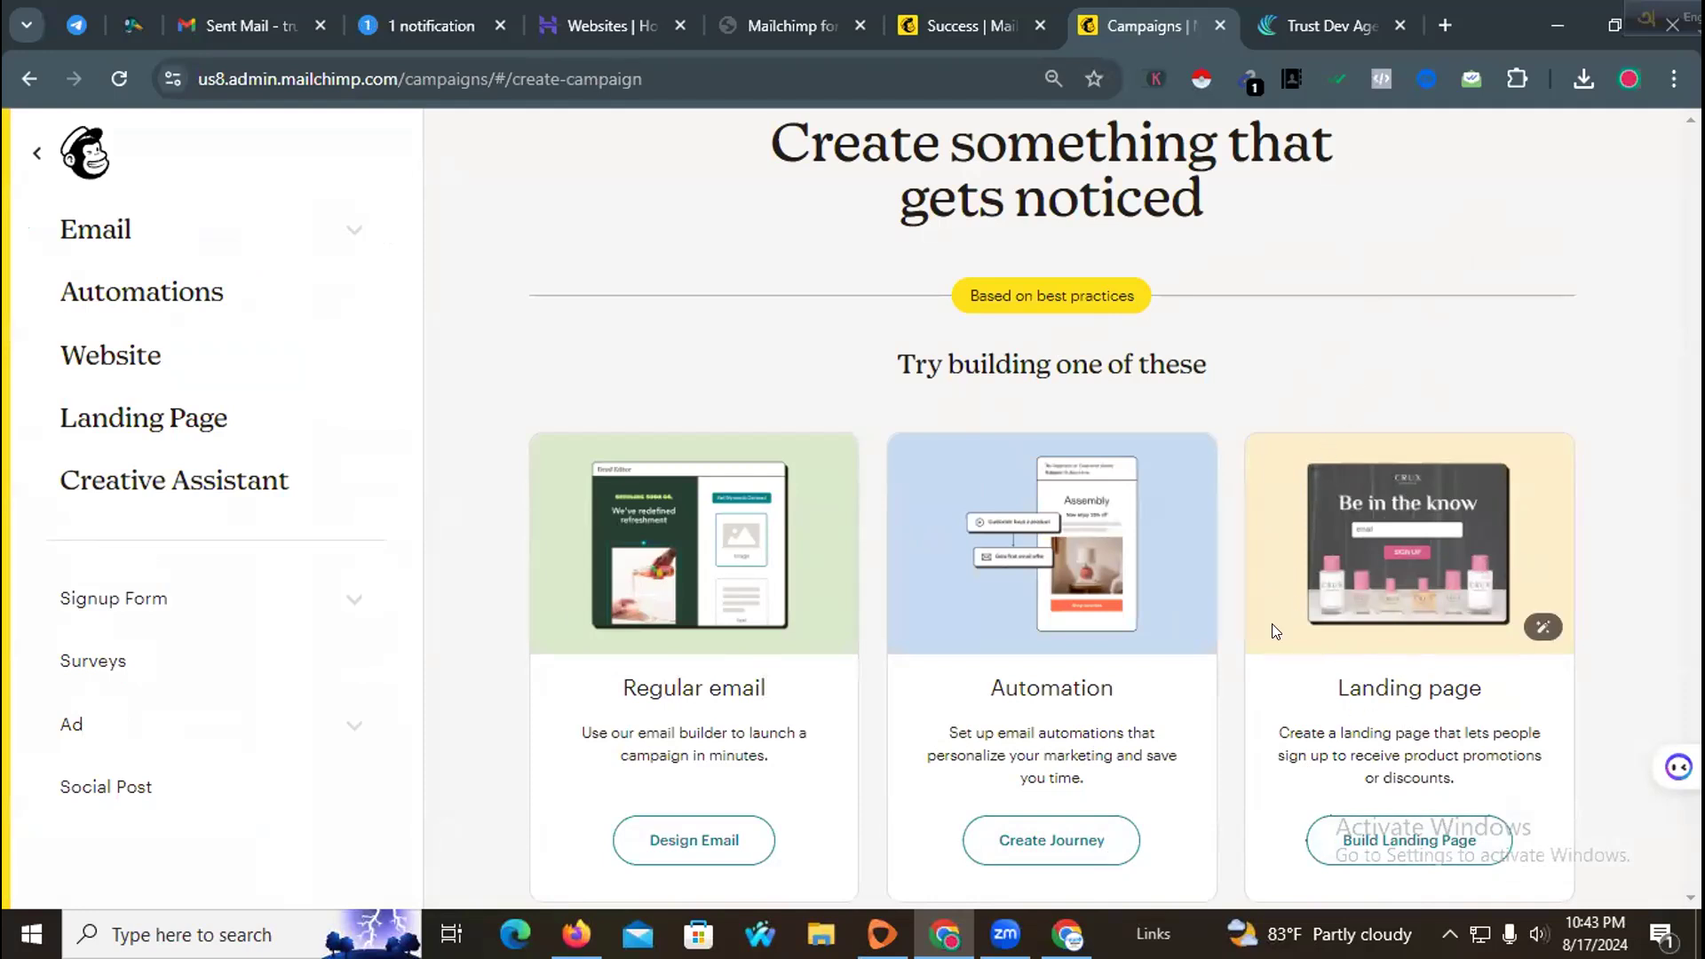
pyautogui.click(671, 851)
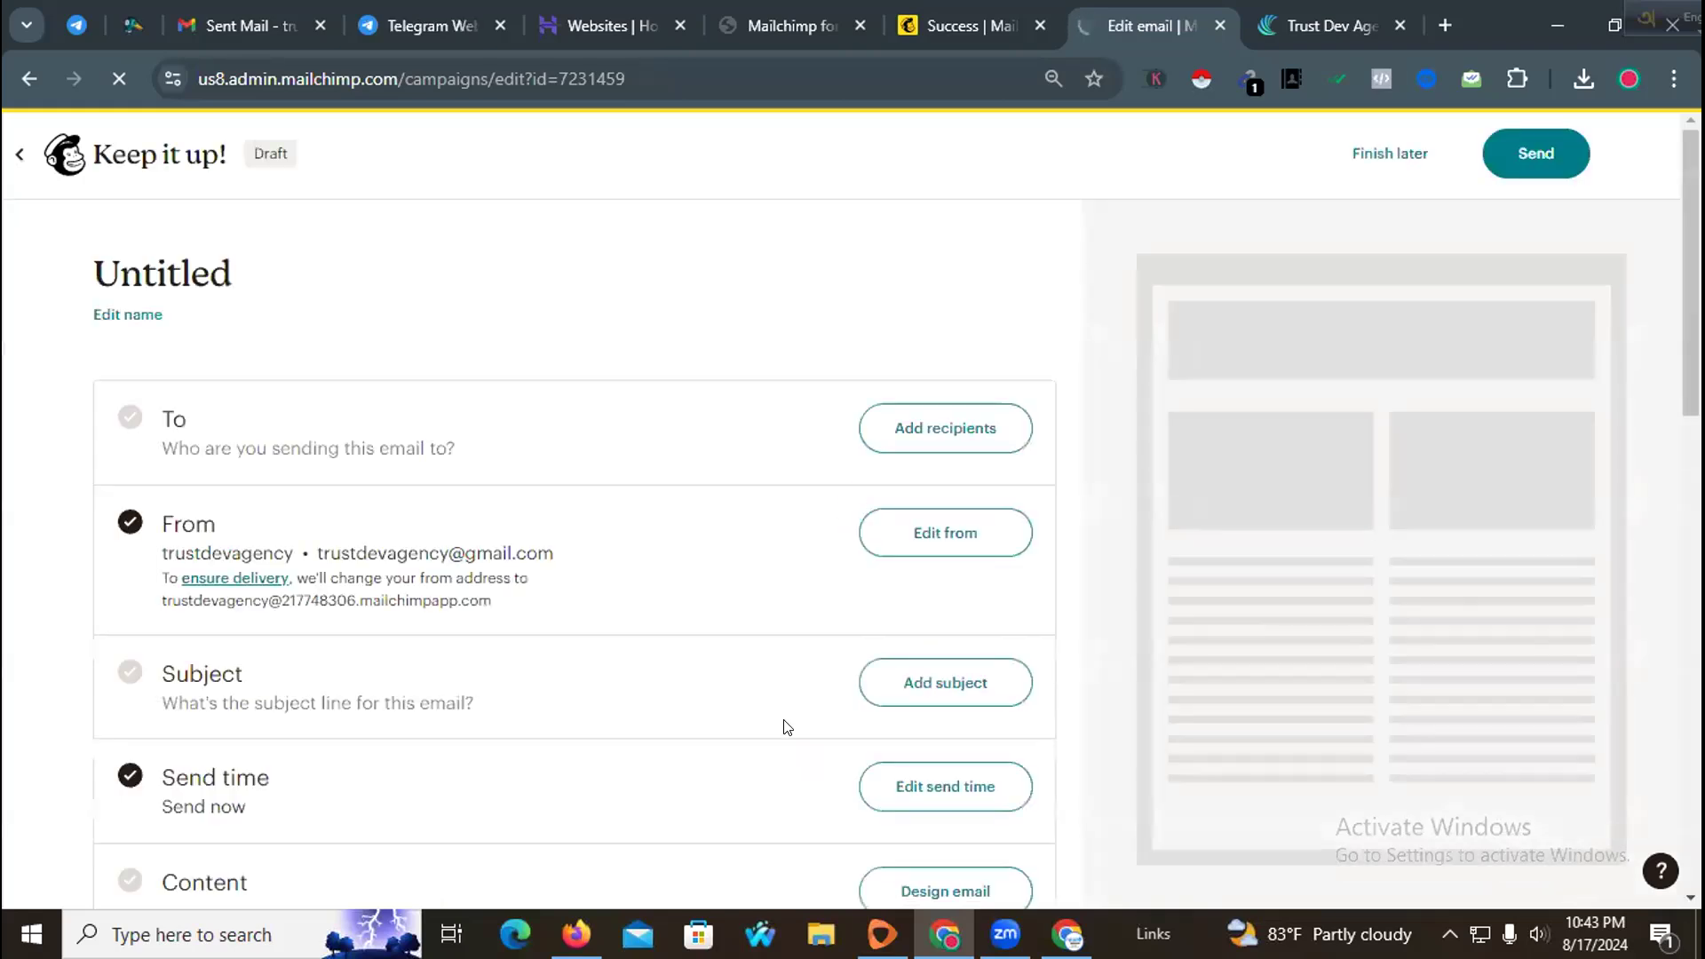
# Step: Add recipients by choosing the trustdevagency audience
pyautogui.click(906, 419)
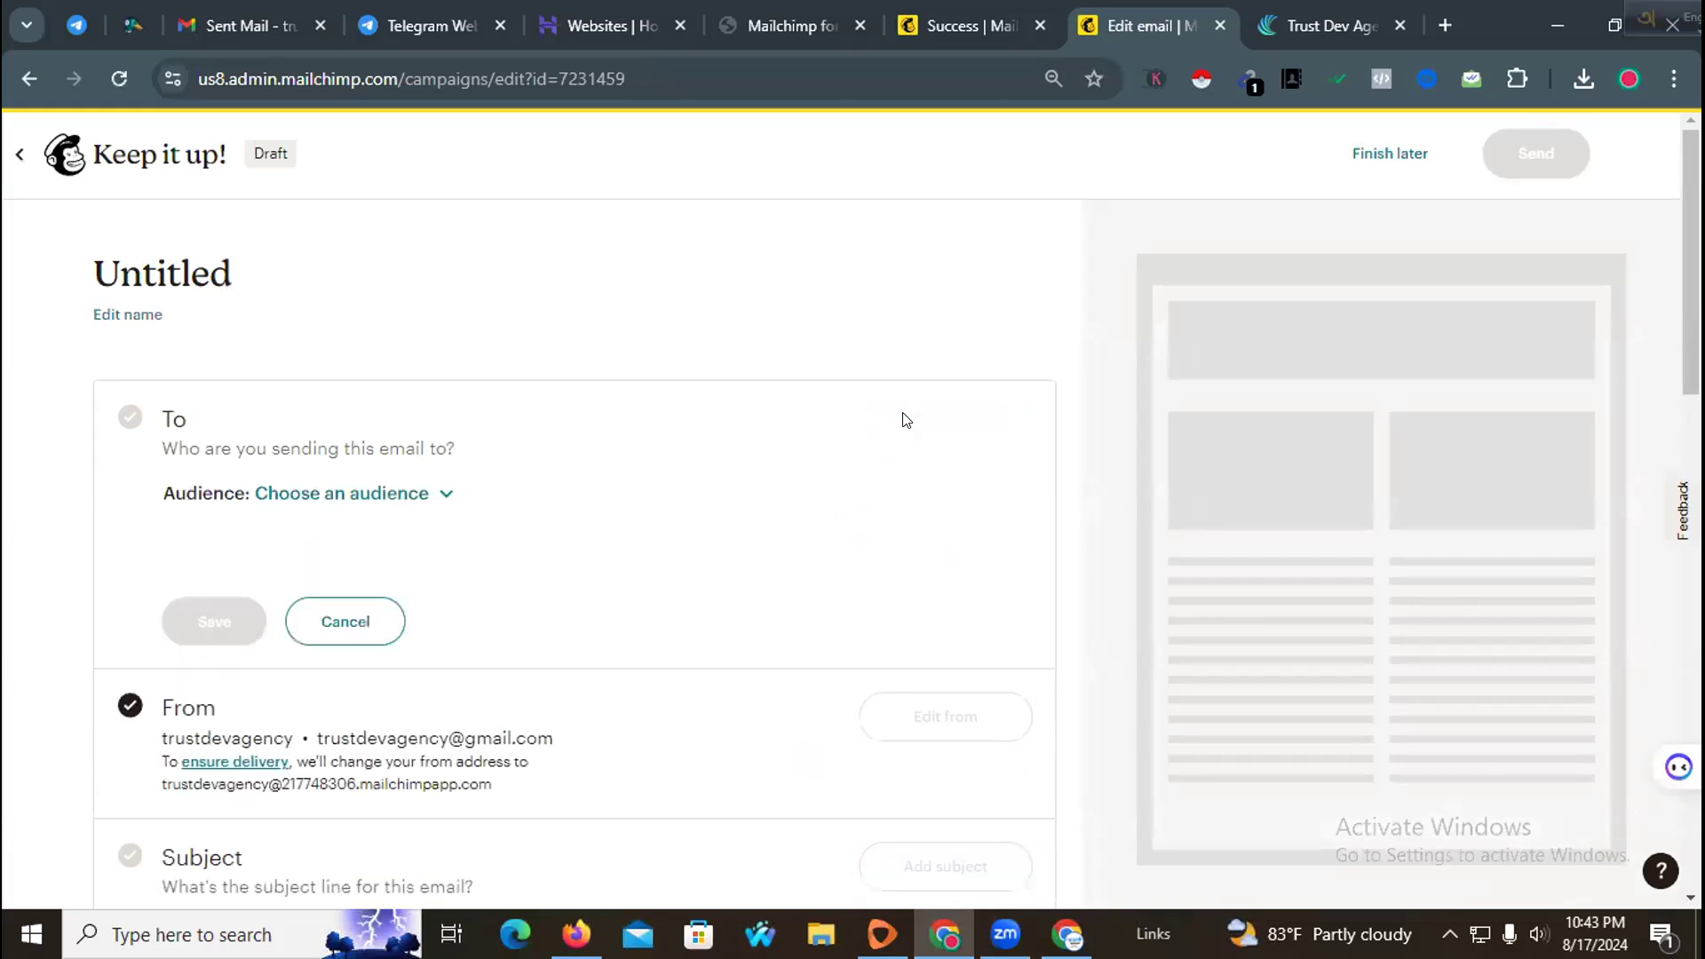
pyautogui.click(431, 493)
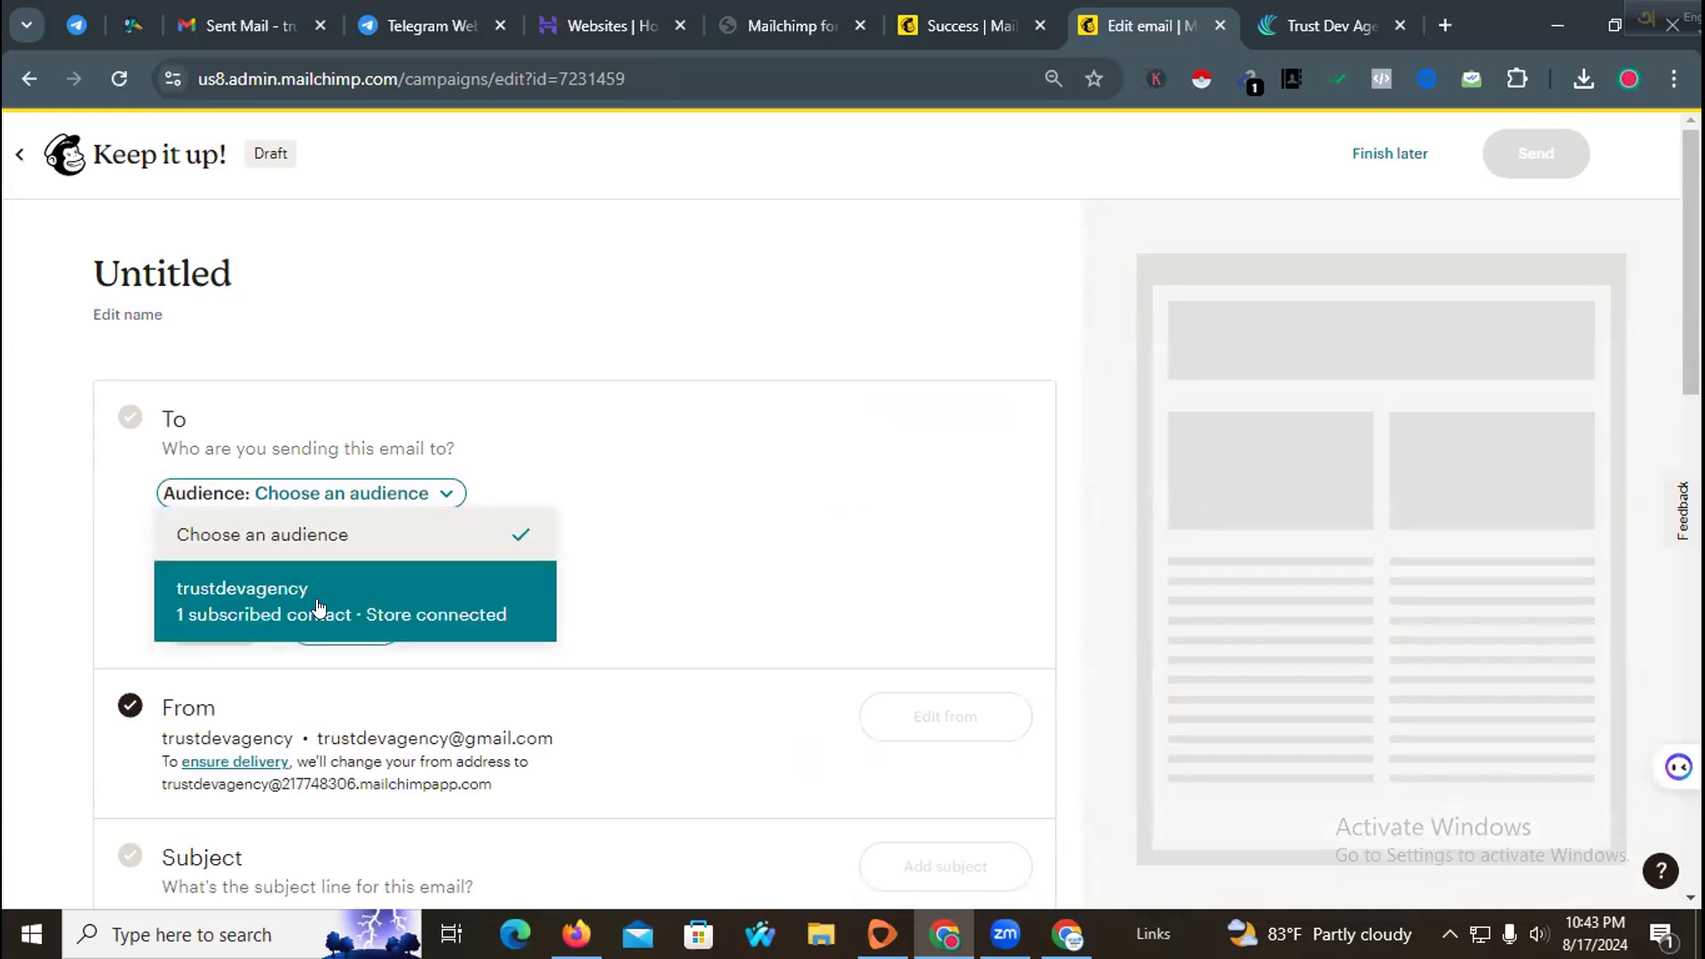
pyautogui.click(592, 454)
pyautogui.click(432, 494)
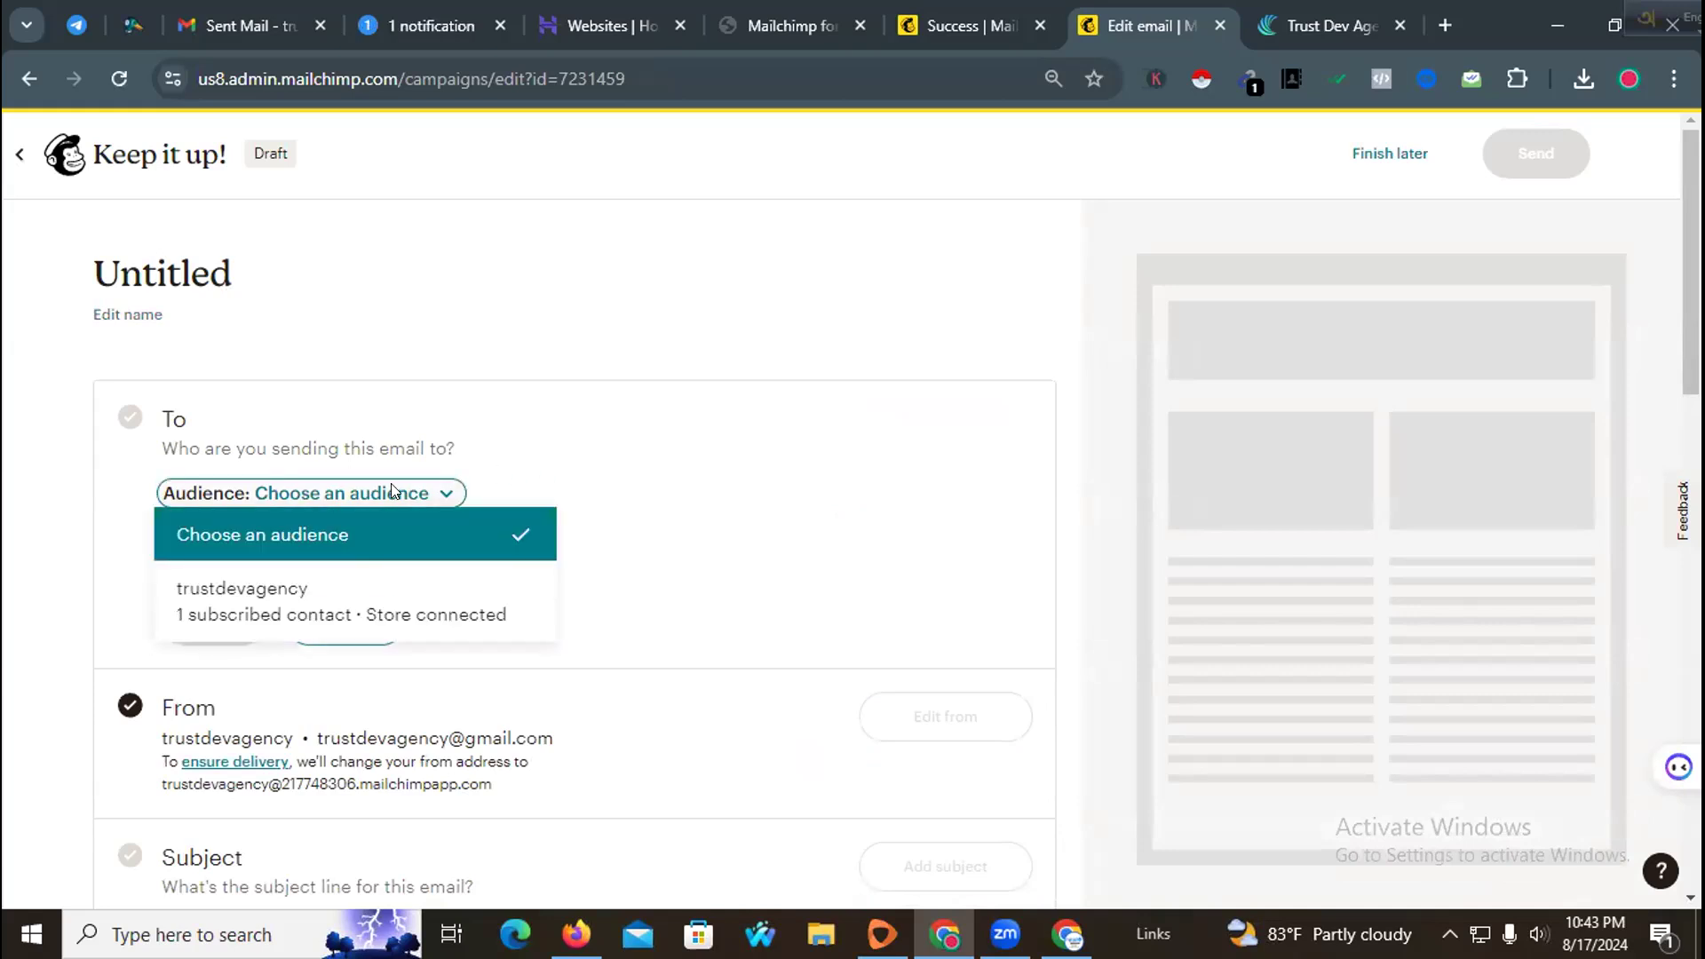
pyautogui.click(374, 597)
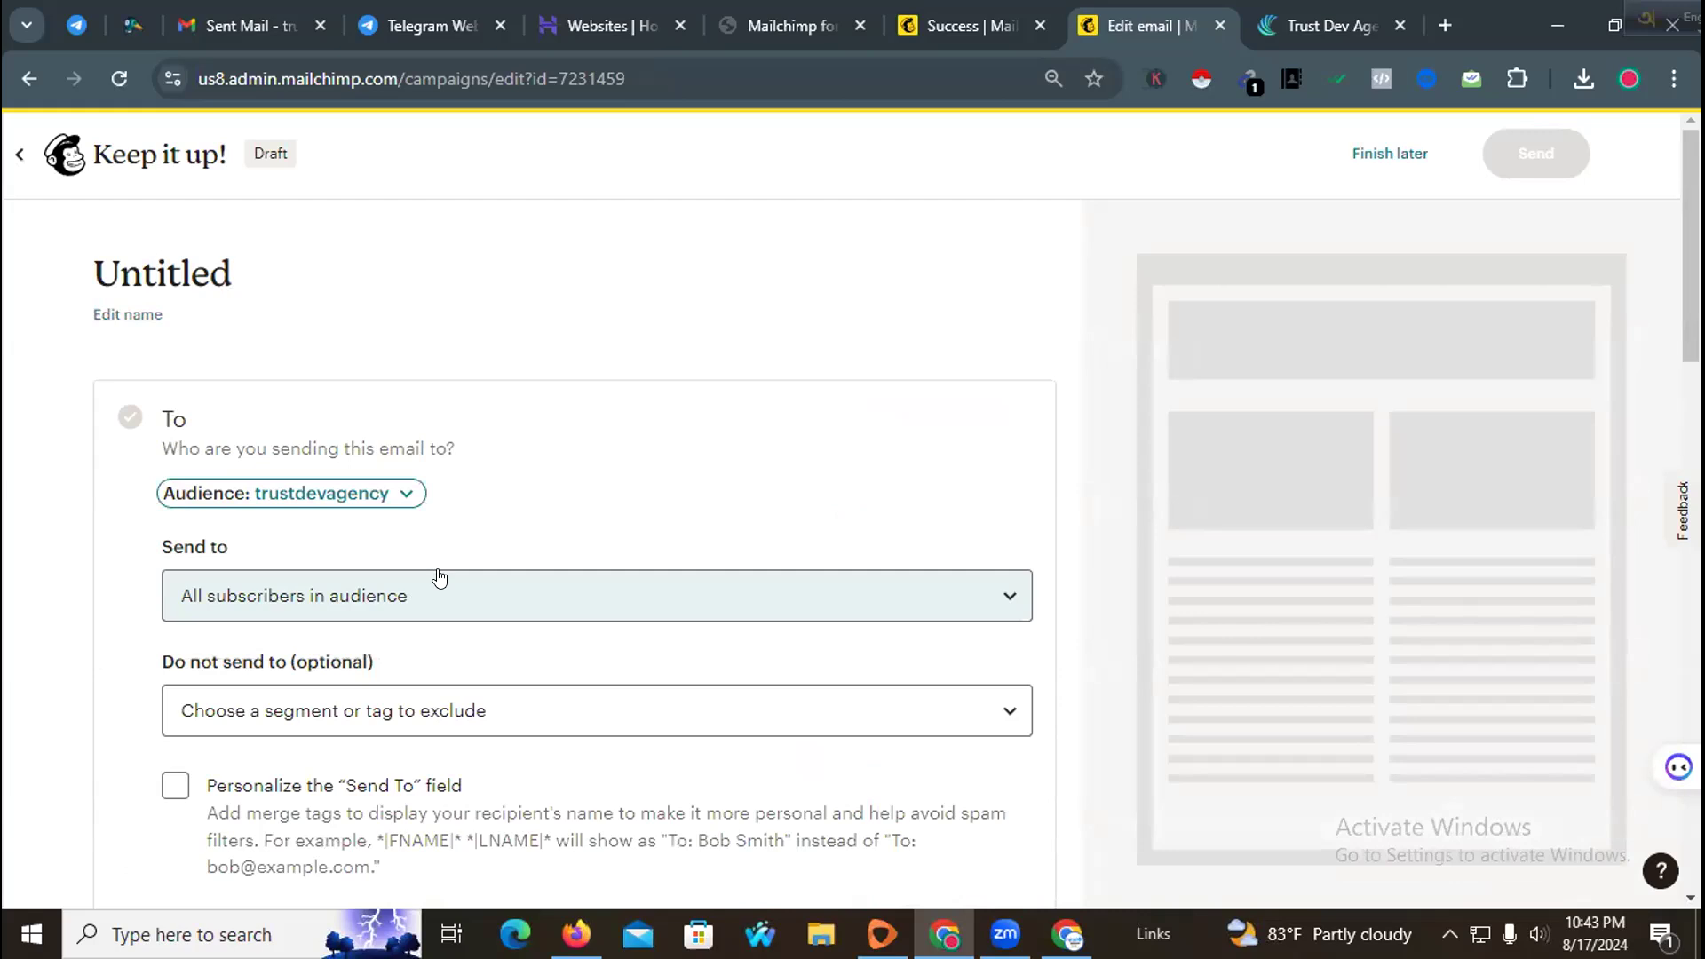
# Step: Set the campaign to send to the Customer tag
pyautogui.click(415, 589)
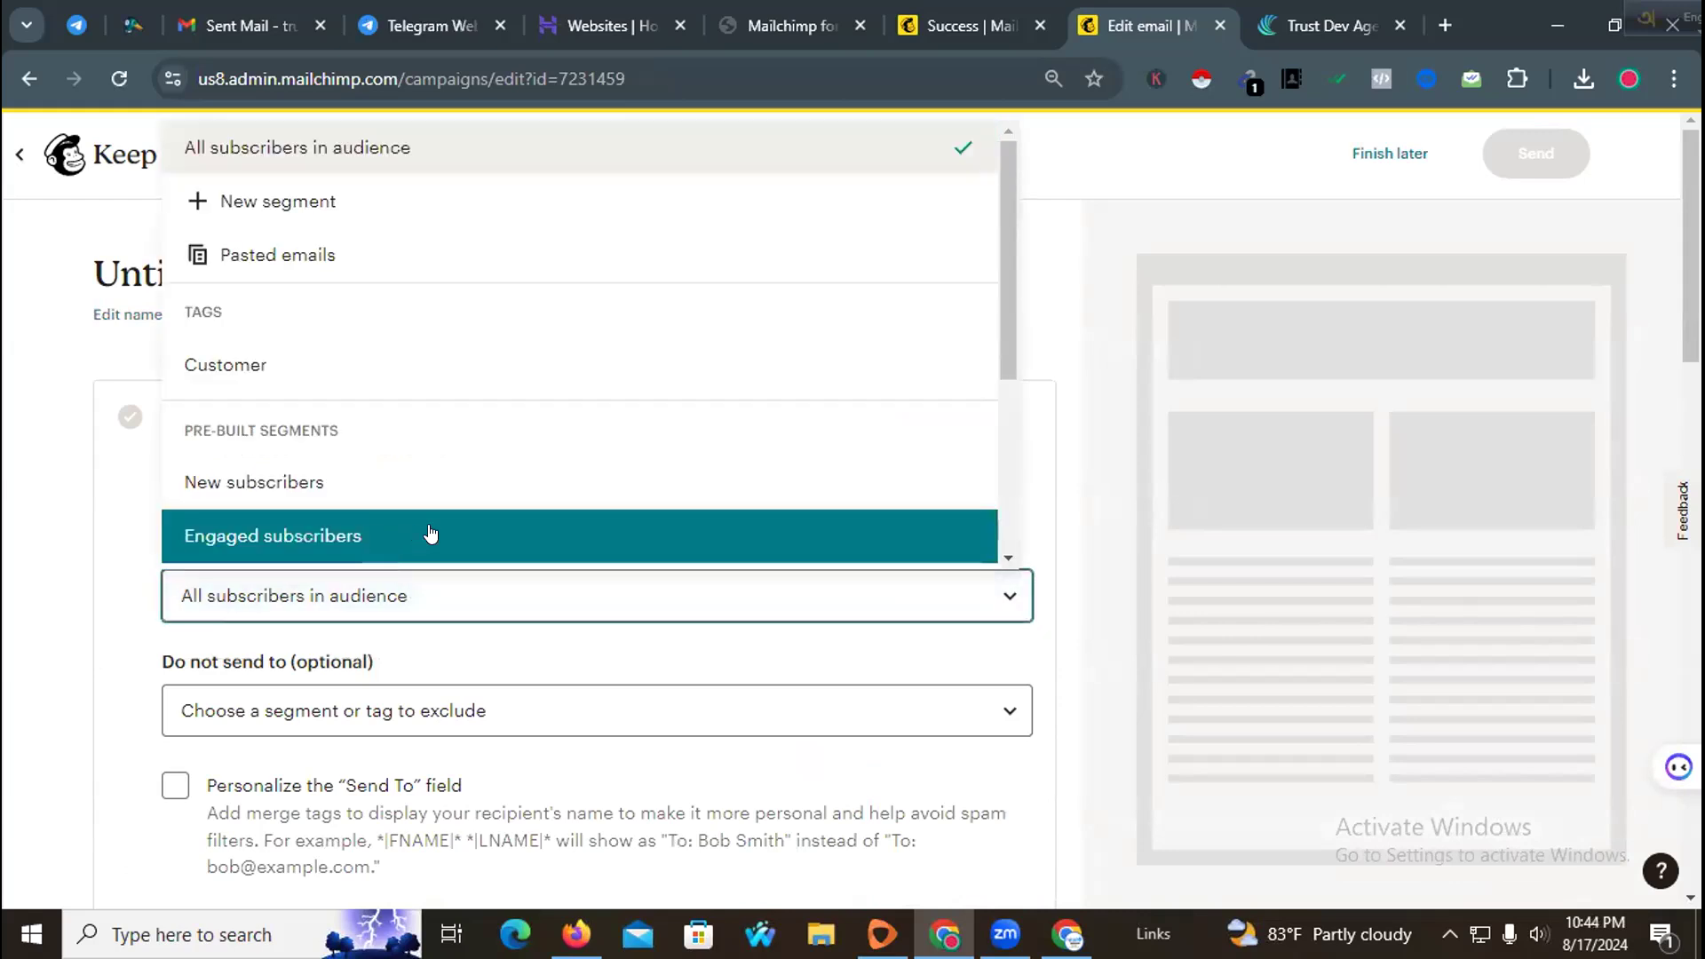
pyautogui.click(1066, 349)
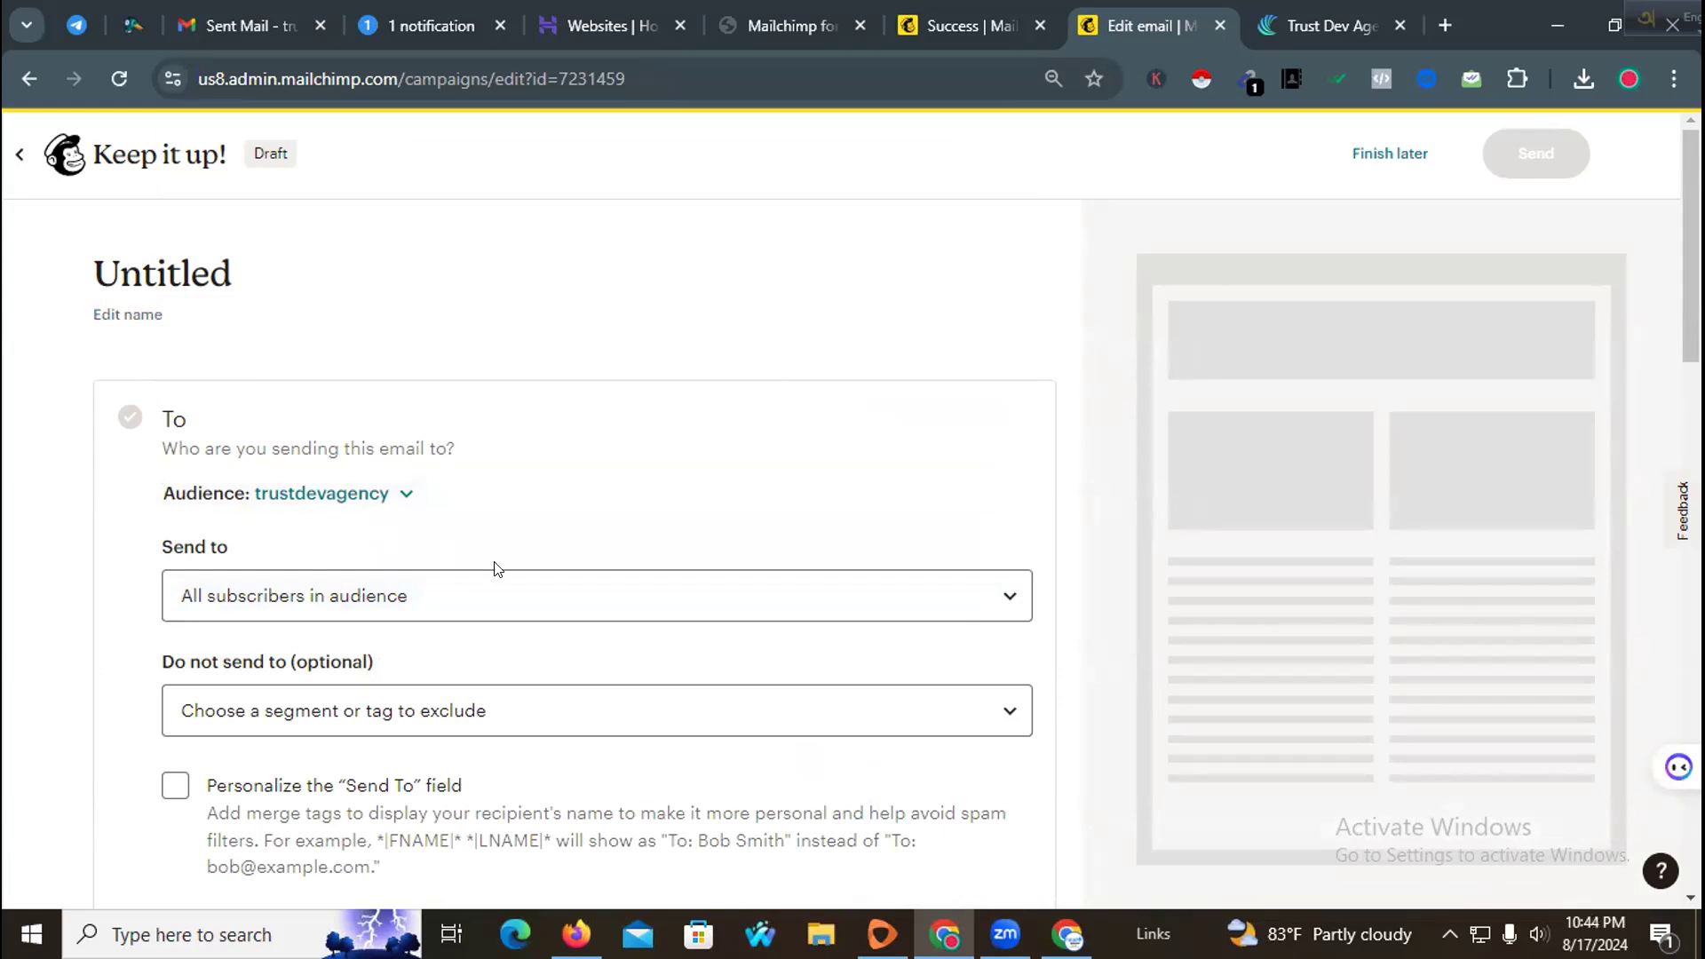
pyautogui.scroll(-3, 495, 569)
pyautogui.click(471, 457)
pyautogui.click(478, 457)
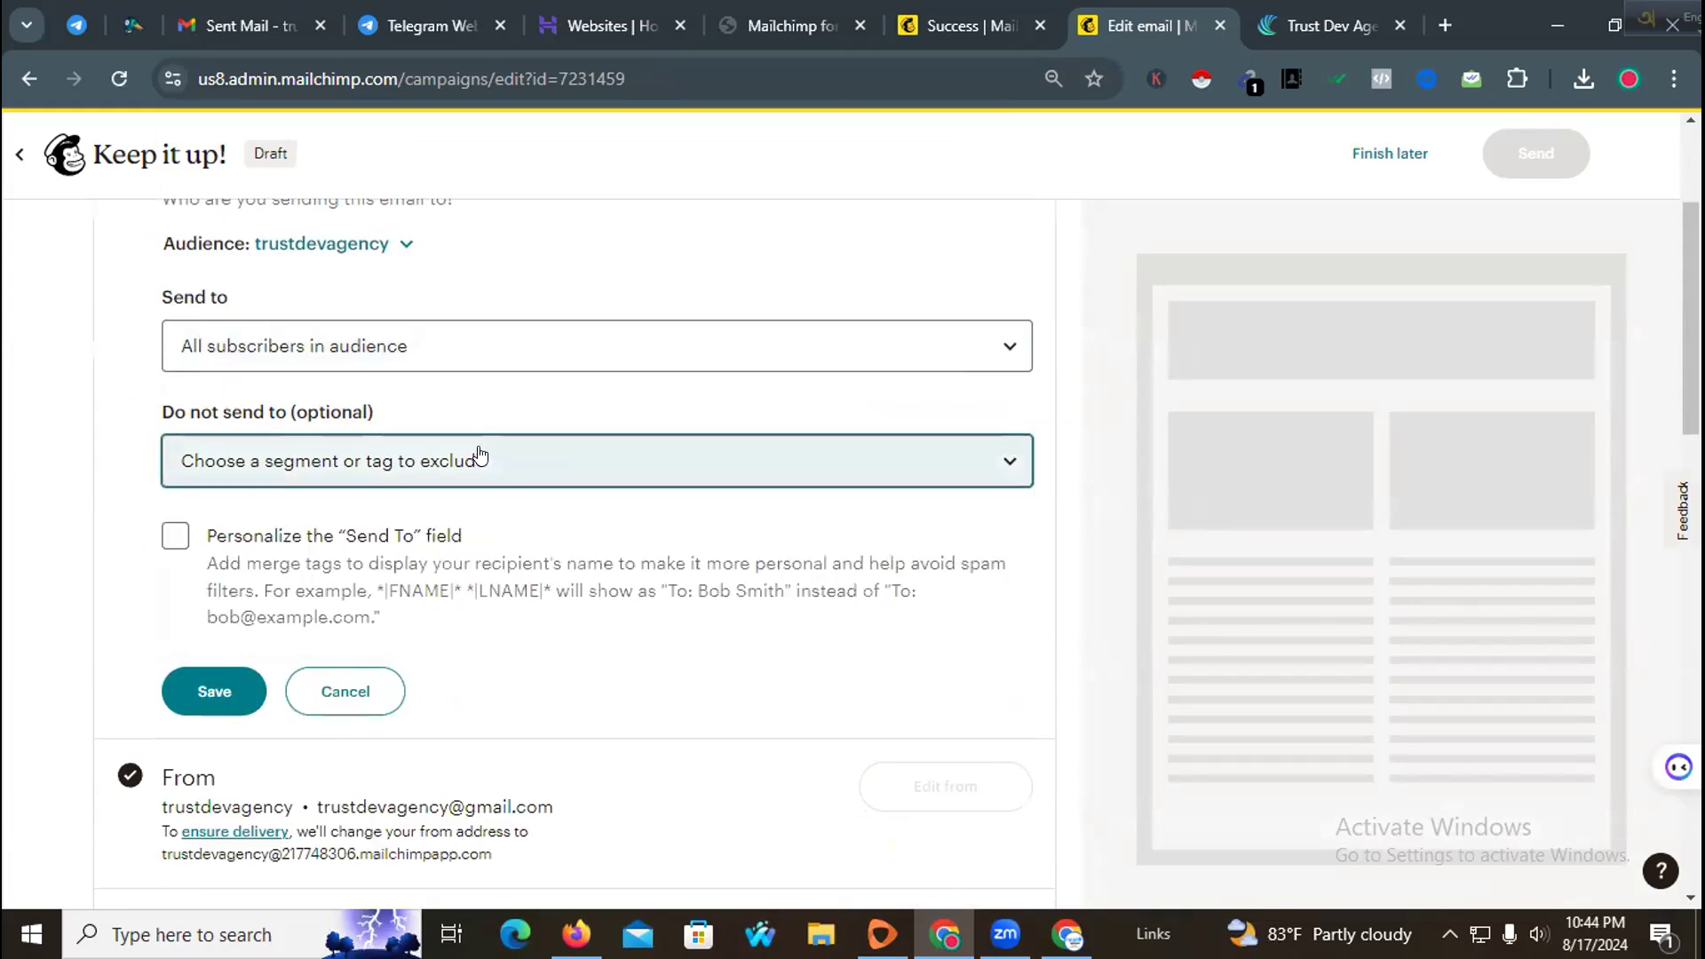
pyautogui.click(476, 366)
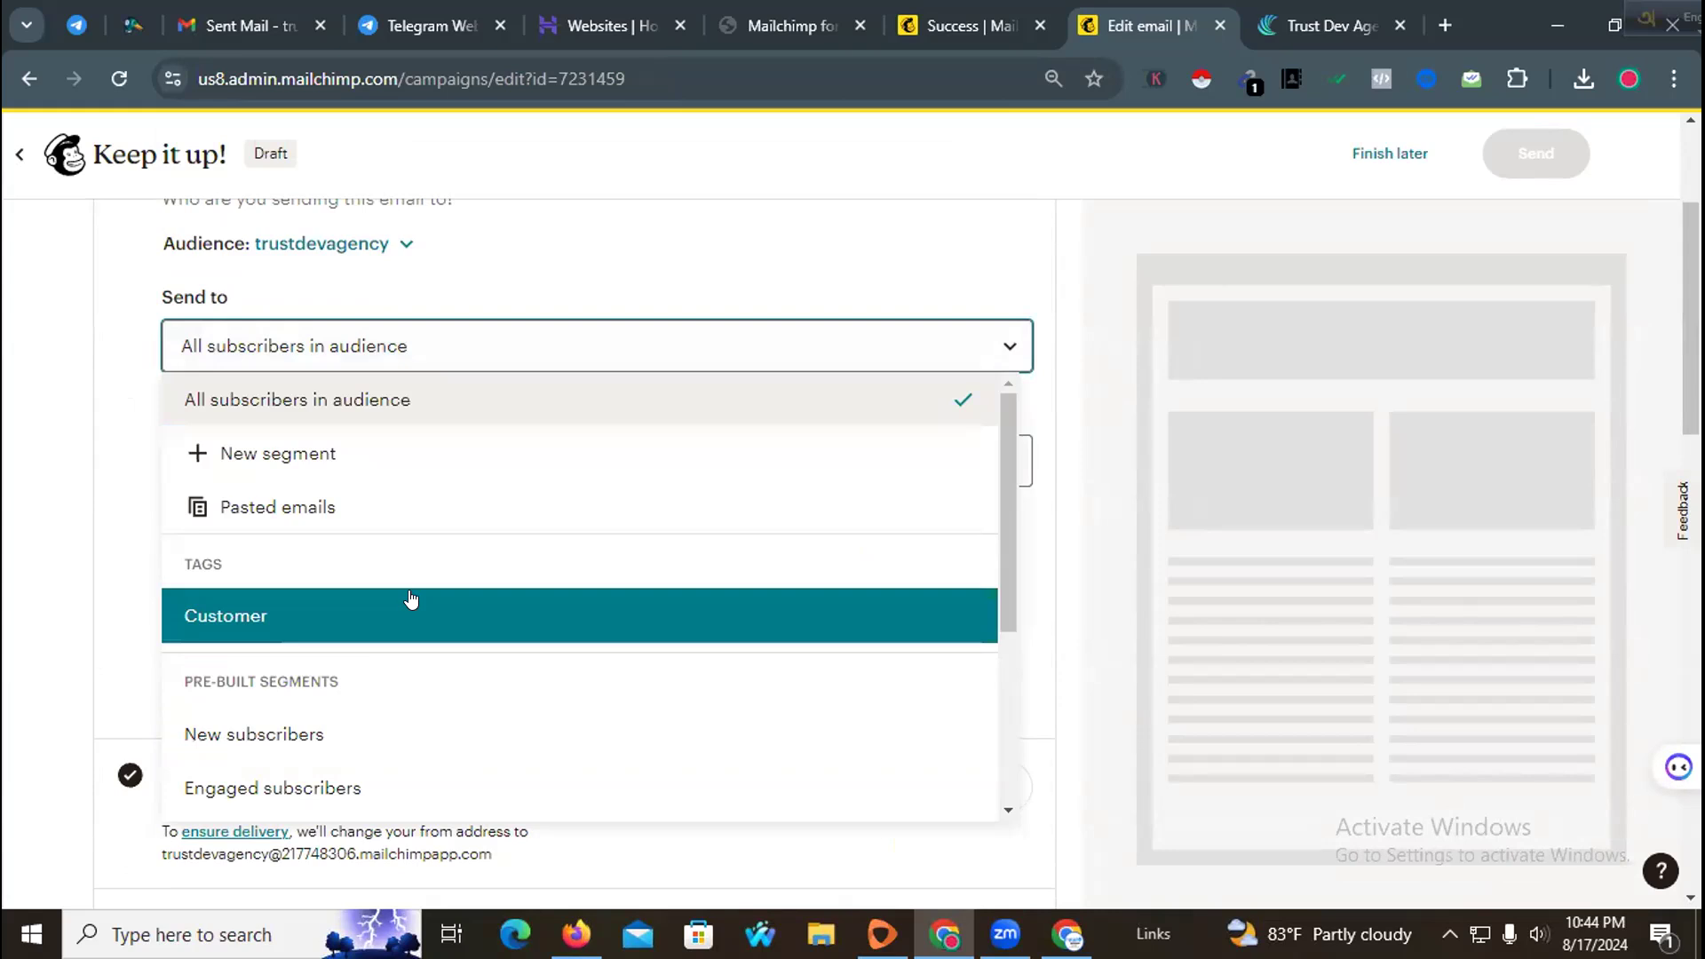
pyautogui.click(410, 596)
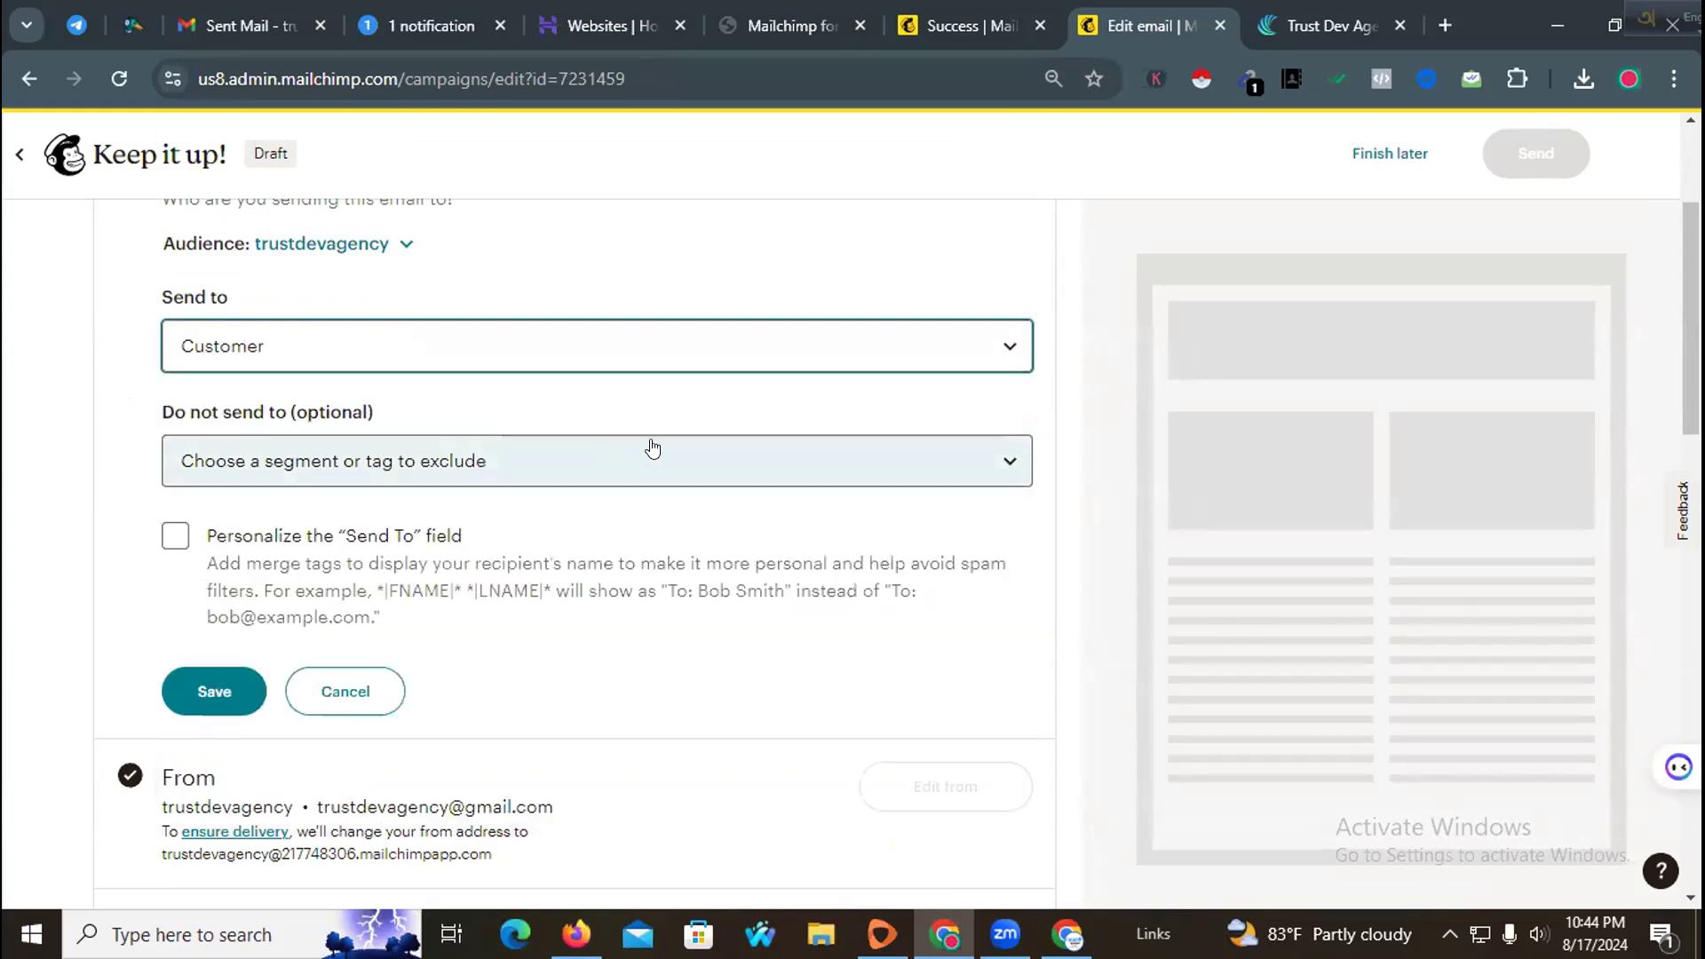
# Step: Personalize the "Send To" field with the *|FNAME|* merge tag and save the recipient settings
pyautogui.scroll(3, 702, 442)
pyautogui.scroll(-3, 625, 474)
pyautogui.click(528, 464)
pyautogui.click(528, 461)
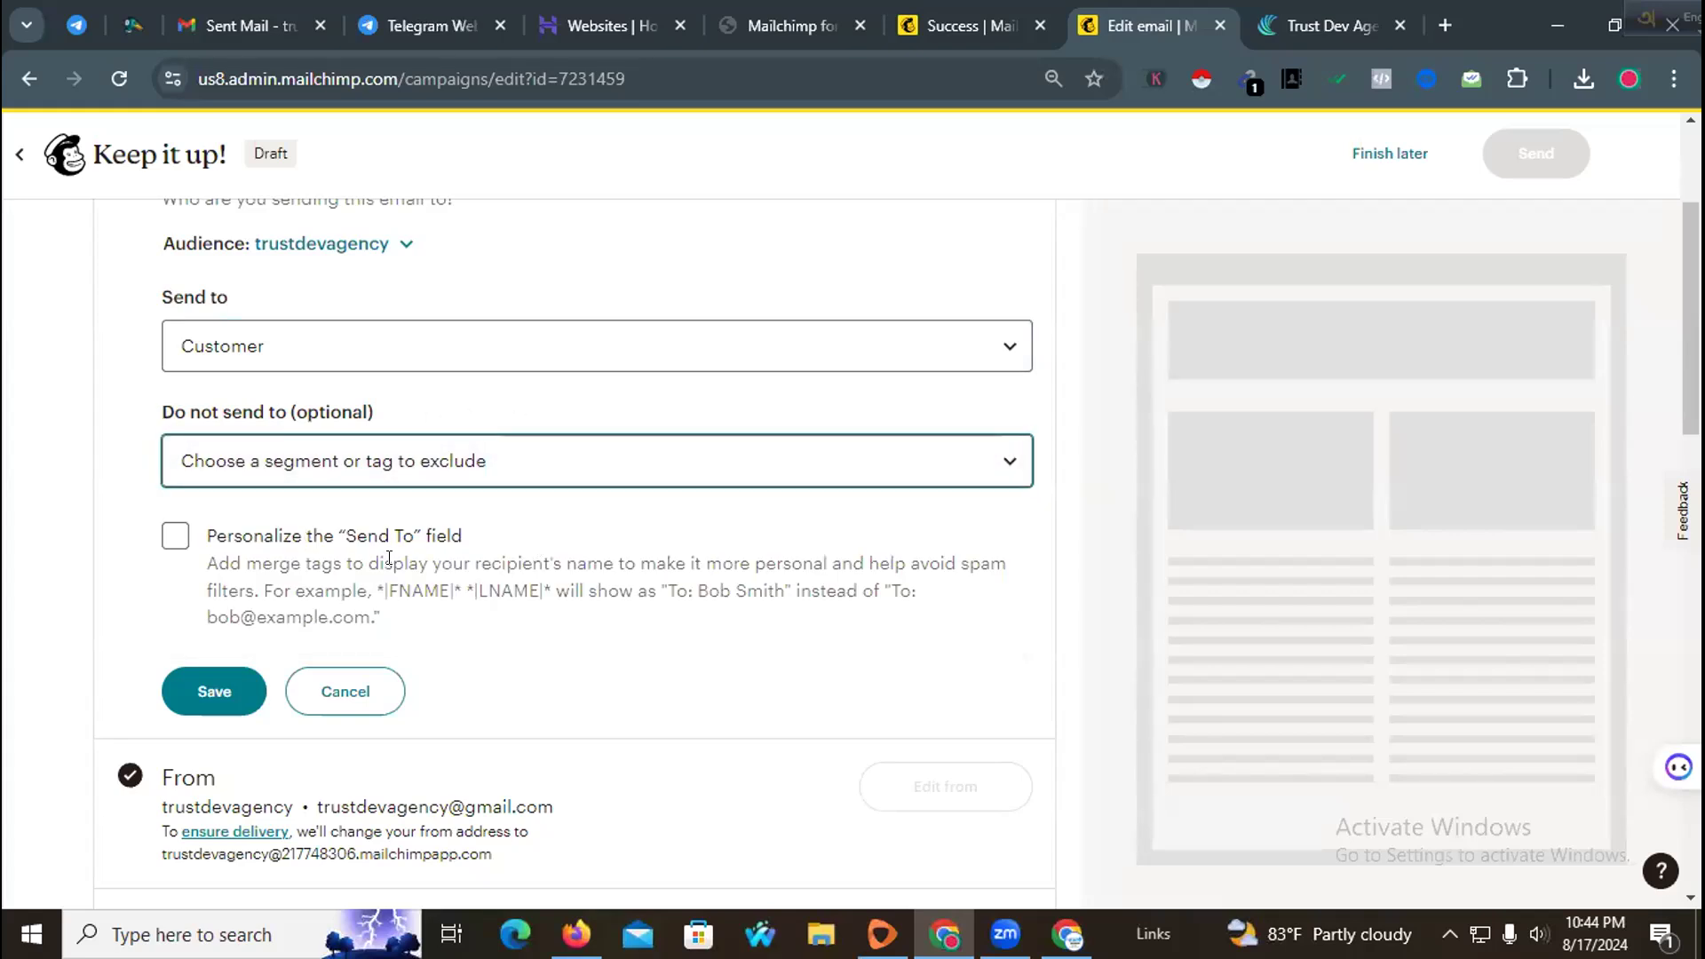
pyautogui.click(174, 536)
pyautogui.scroll(-3, 603, 538)
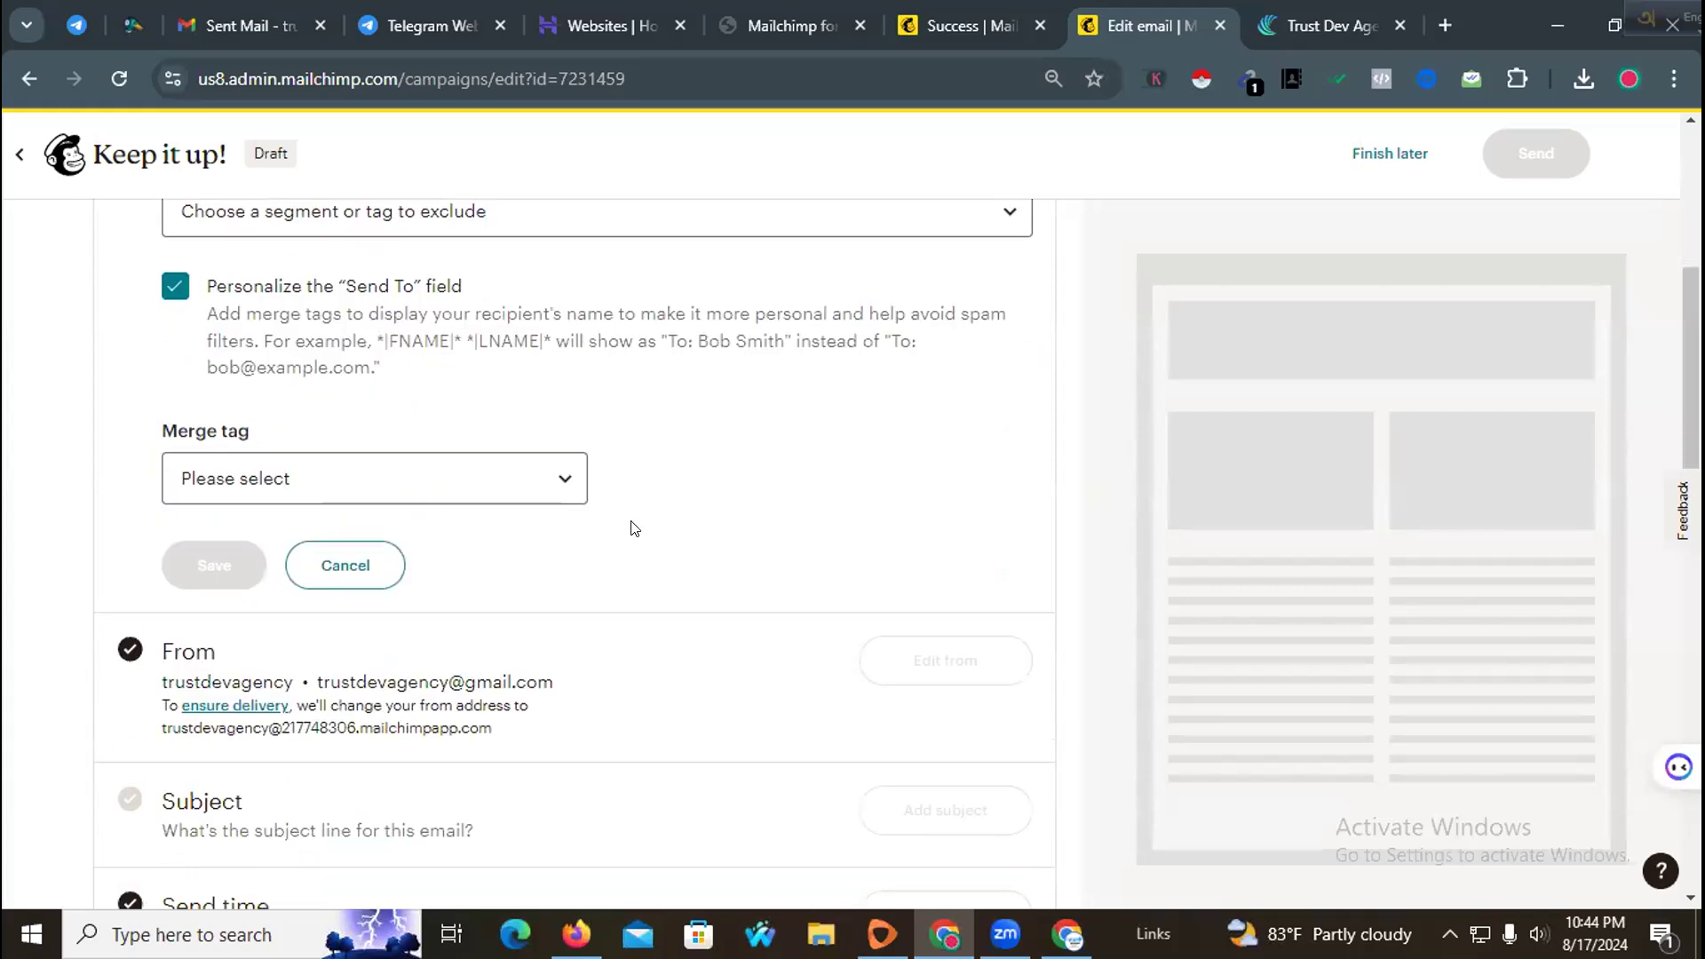
pyautogui.click(459, 479)
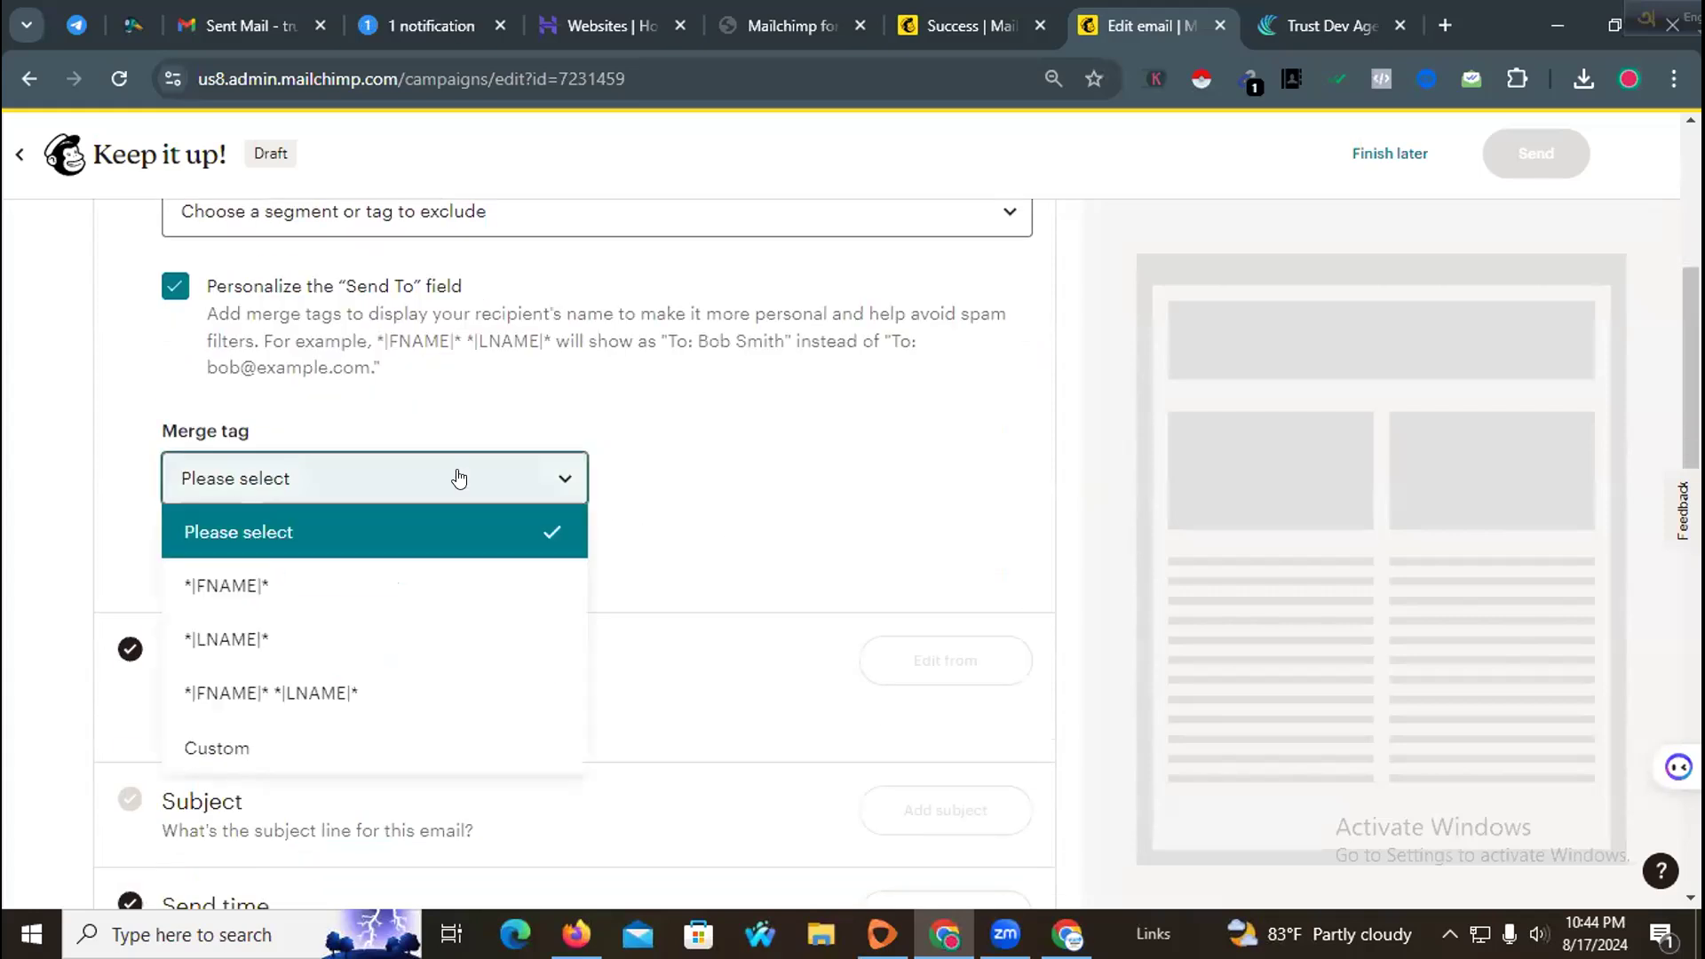
pyautogui.click(333, 586)
pyautogui.scroll(-3, 723, 494)
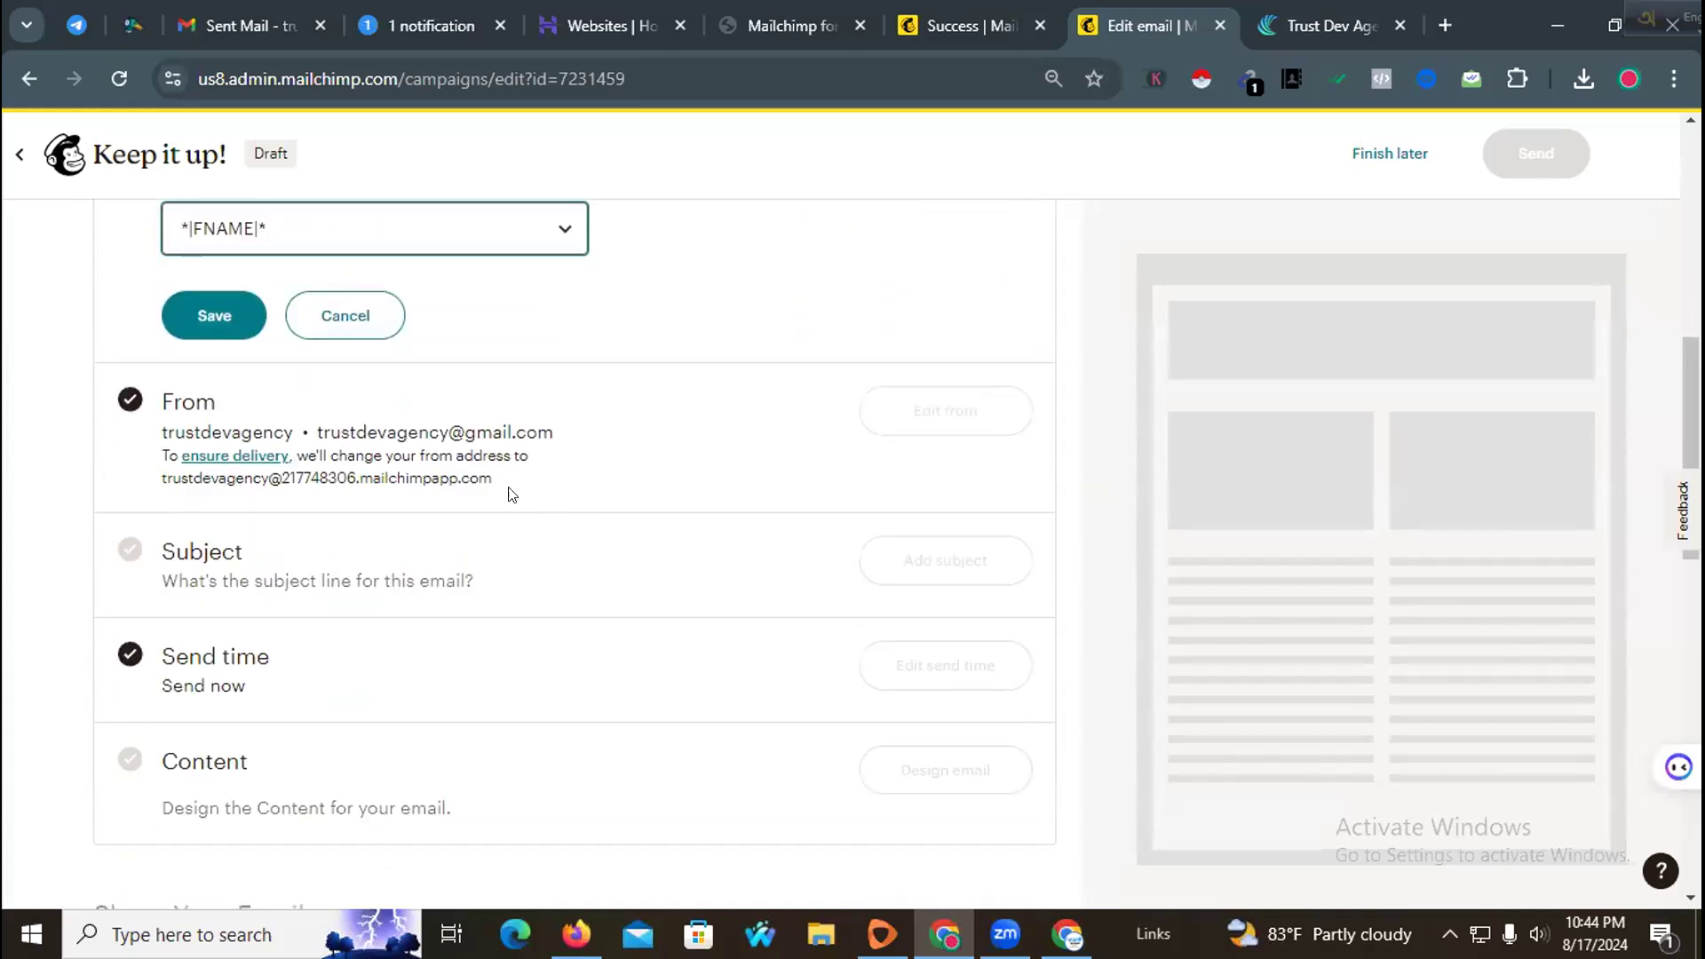
pyautogui.click(212, 321)
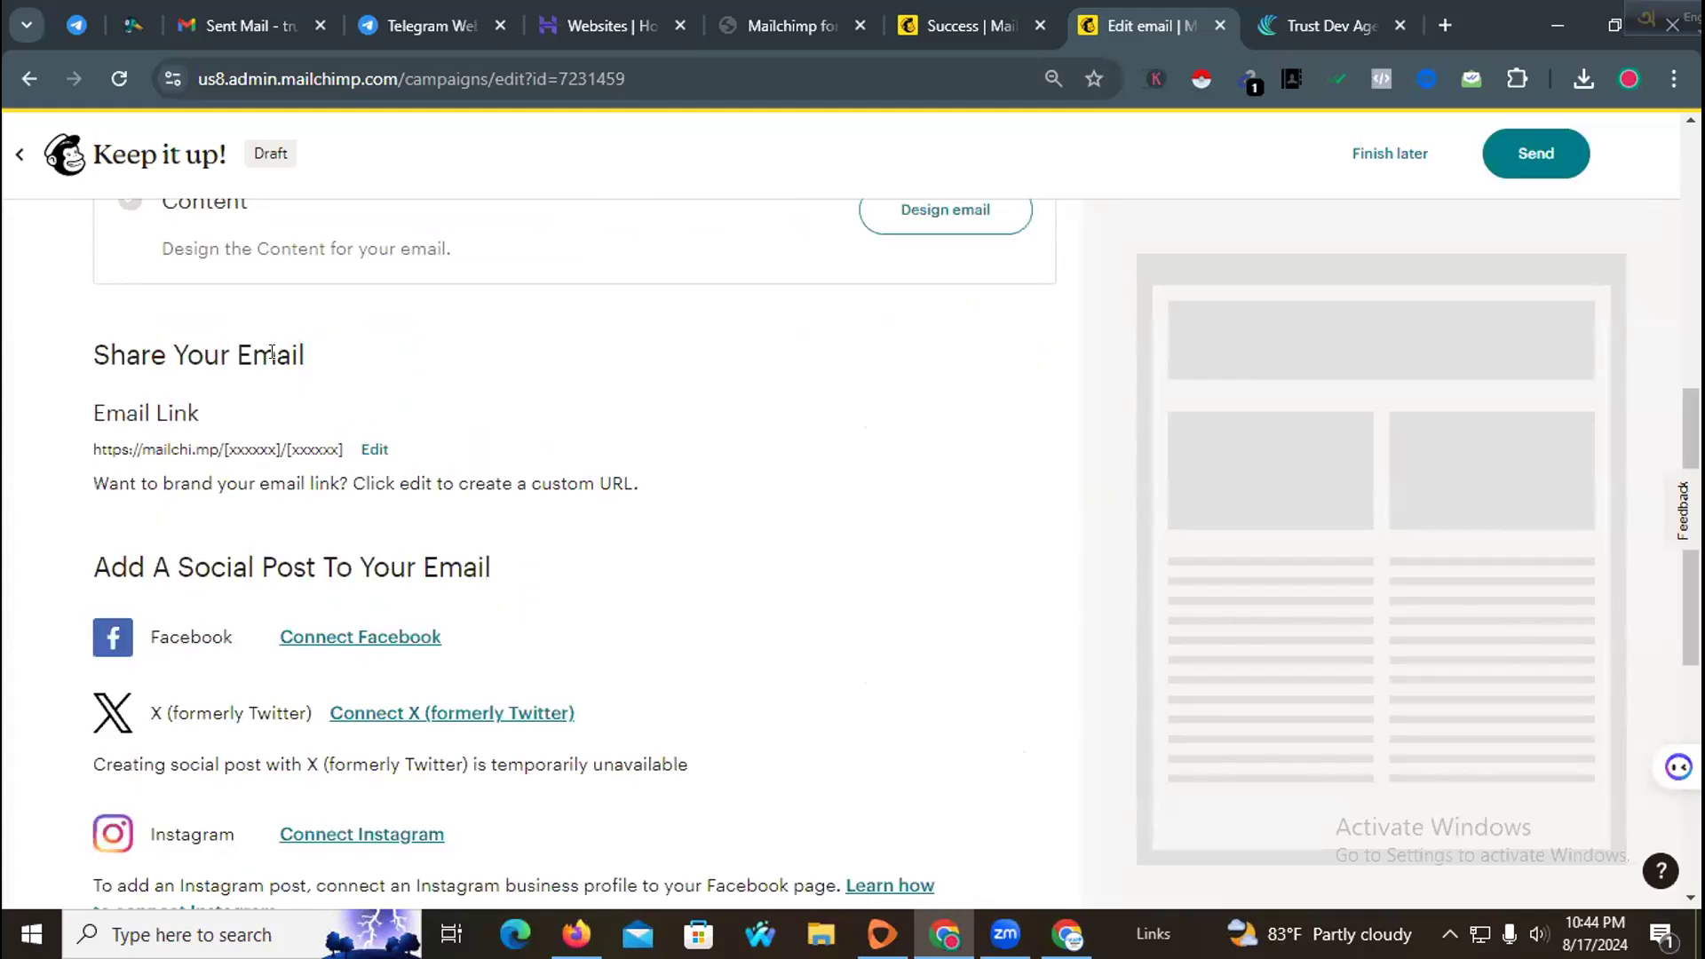
# Step: Try switching the campaign's recipients from the Customer tag to All subscribers in audience
pyautogui.scroll(5, 409, 469)
pyautogui.scroll(2, 432, 468)
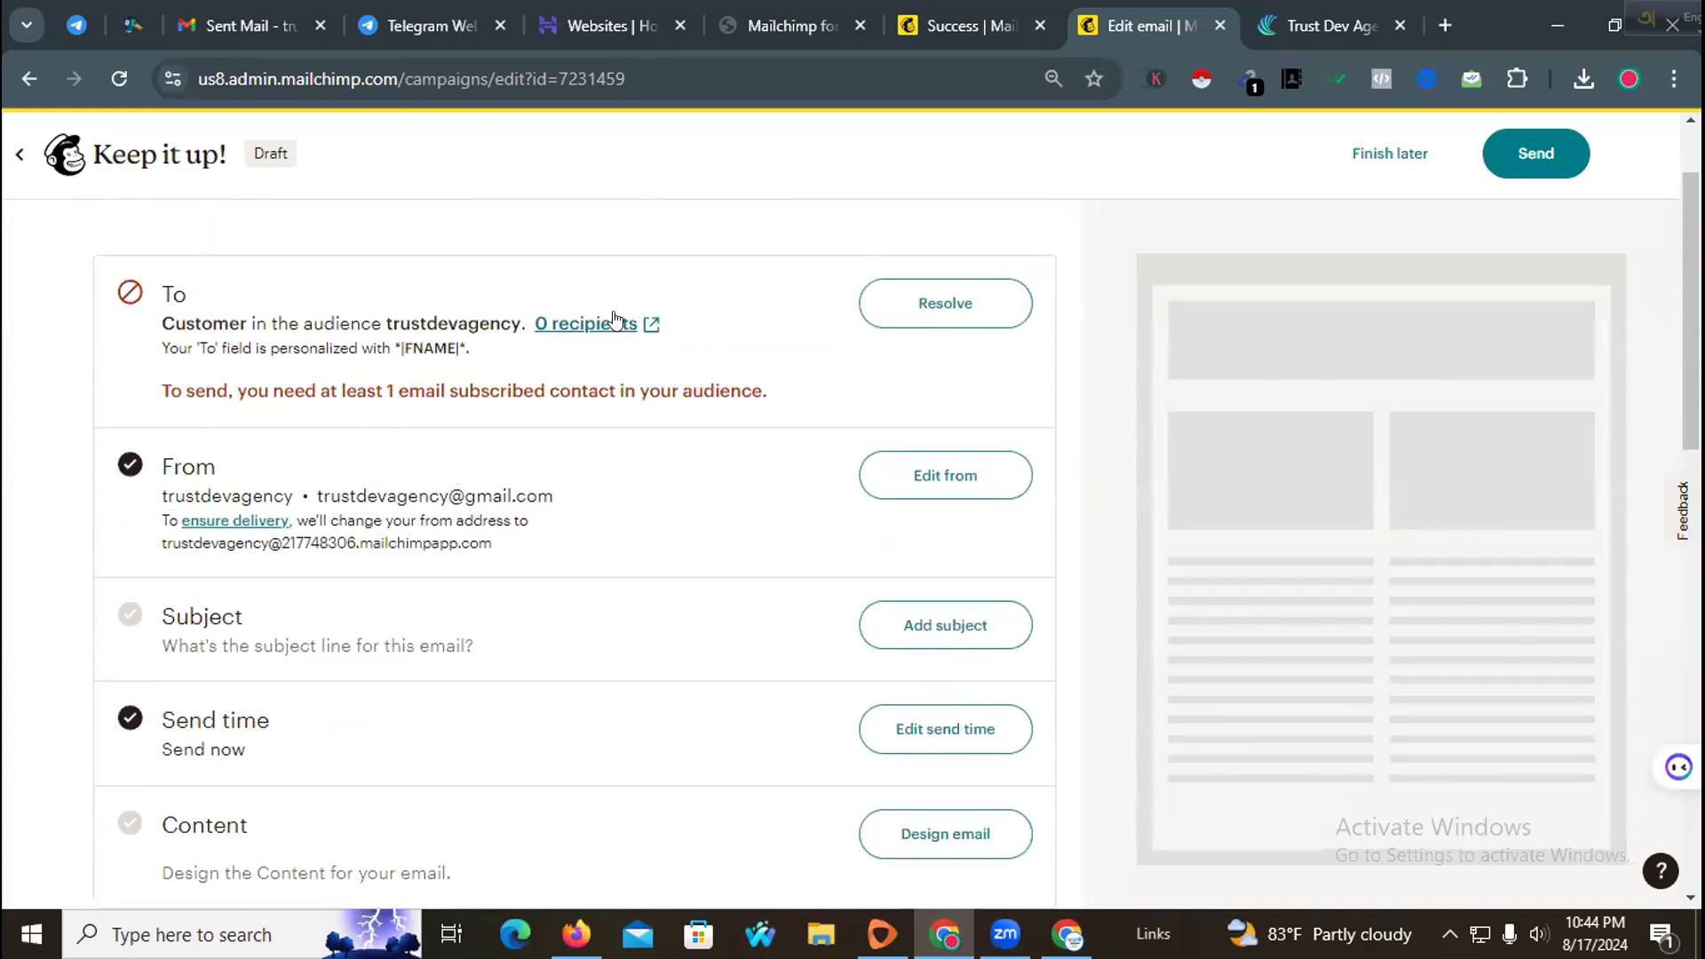
pyautogui.click(916, 310)
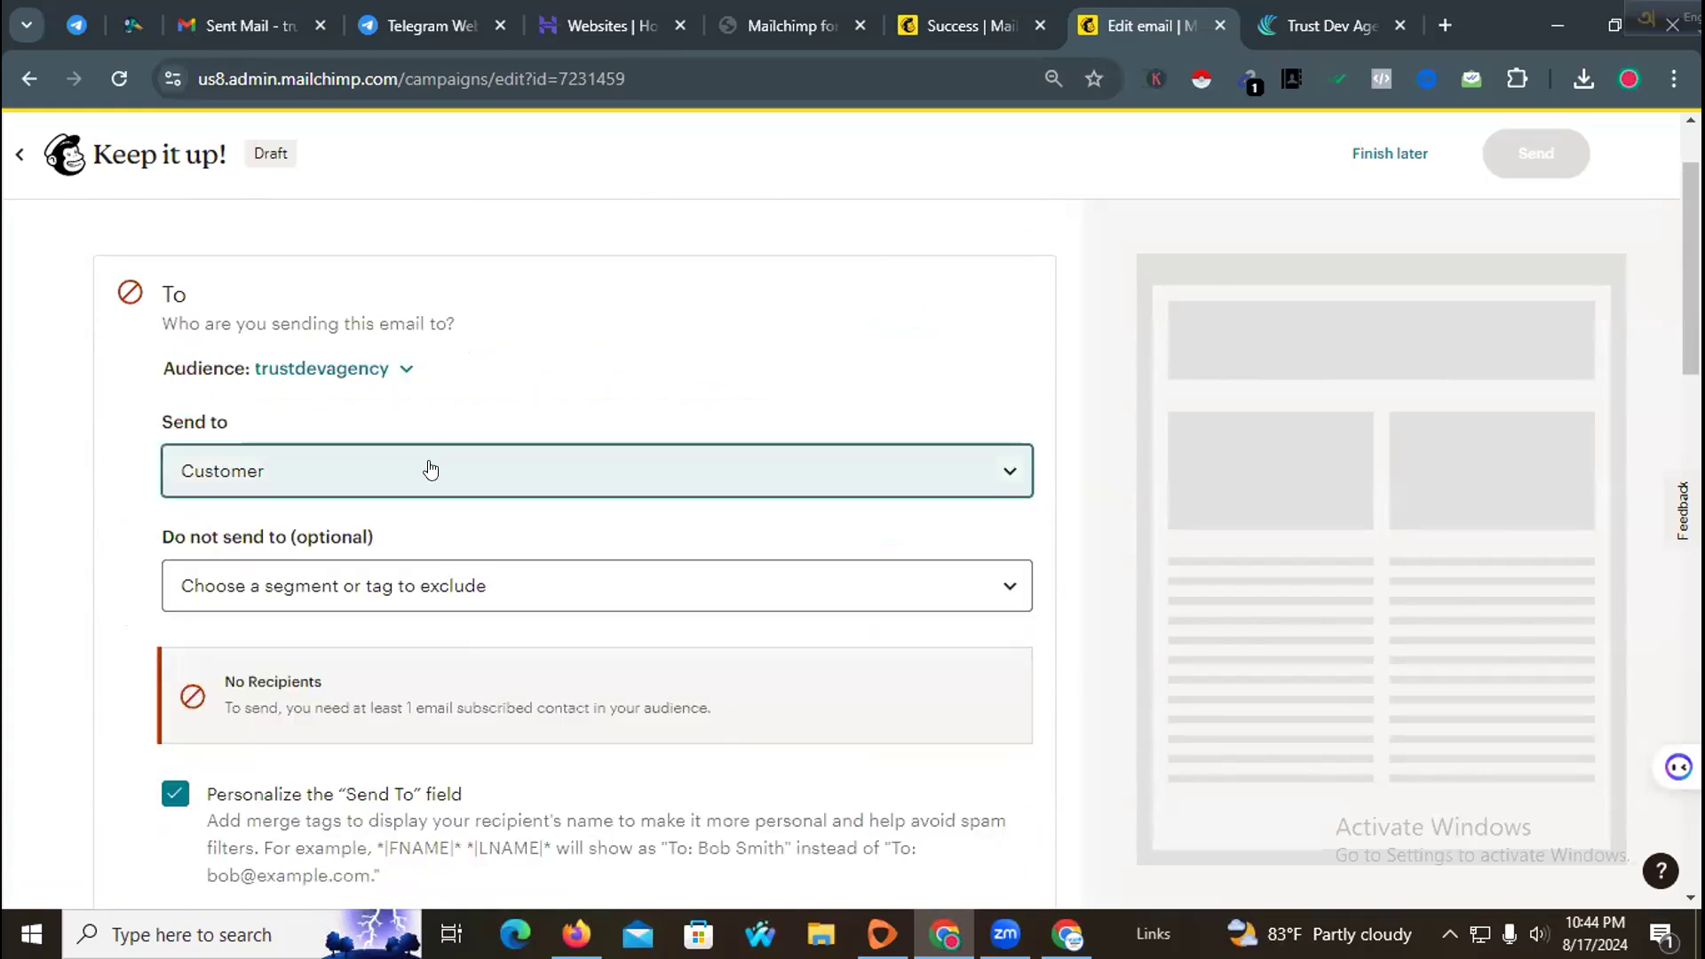
pyautogui.click(431, 470)
pyautogui.click(433, 470)
pyautogui.scroll(-5, 369, 534)
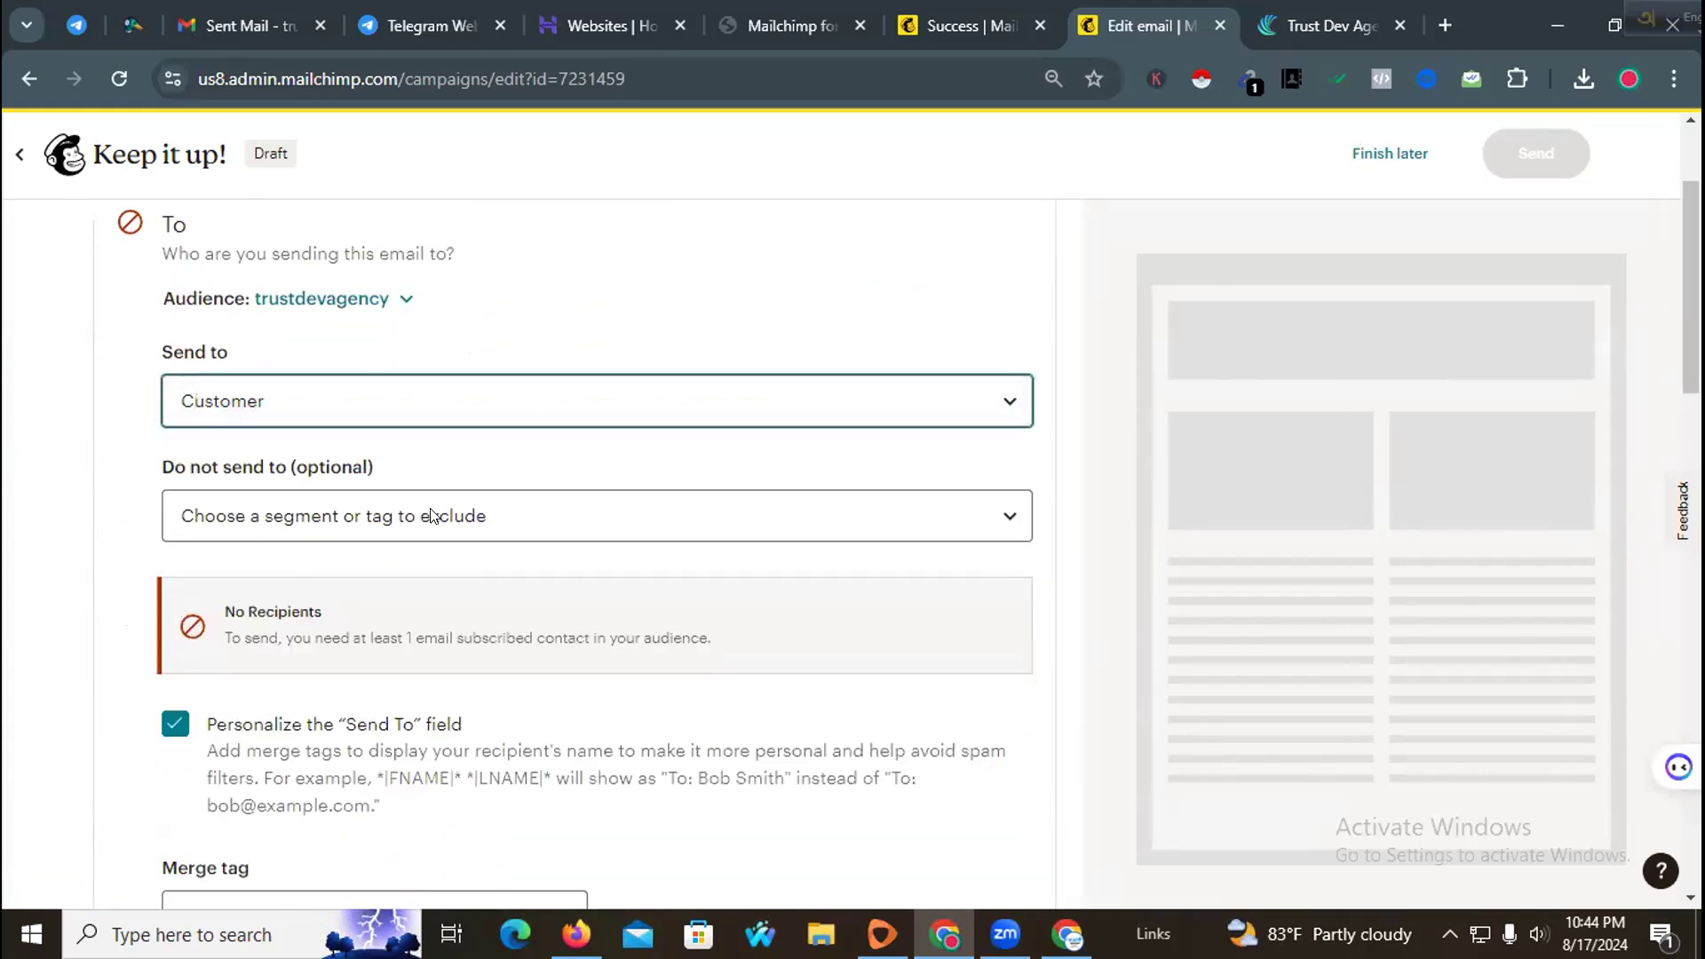
pyautogui.scroll(-3, 370, 534)
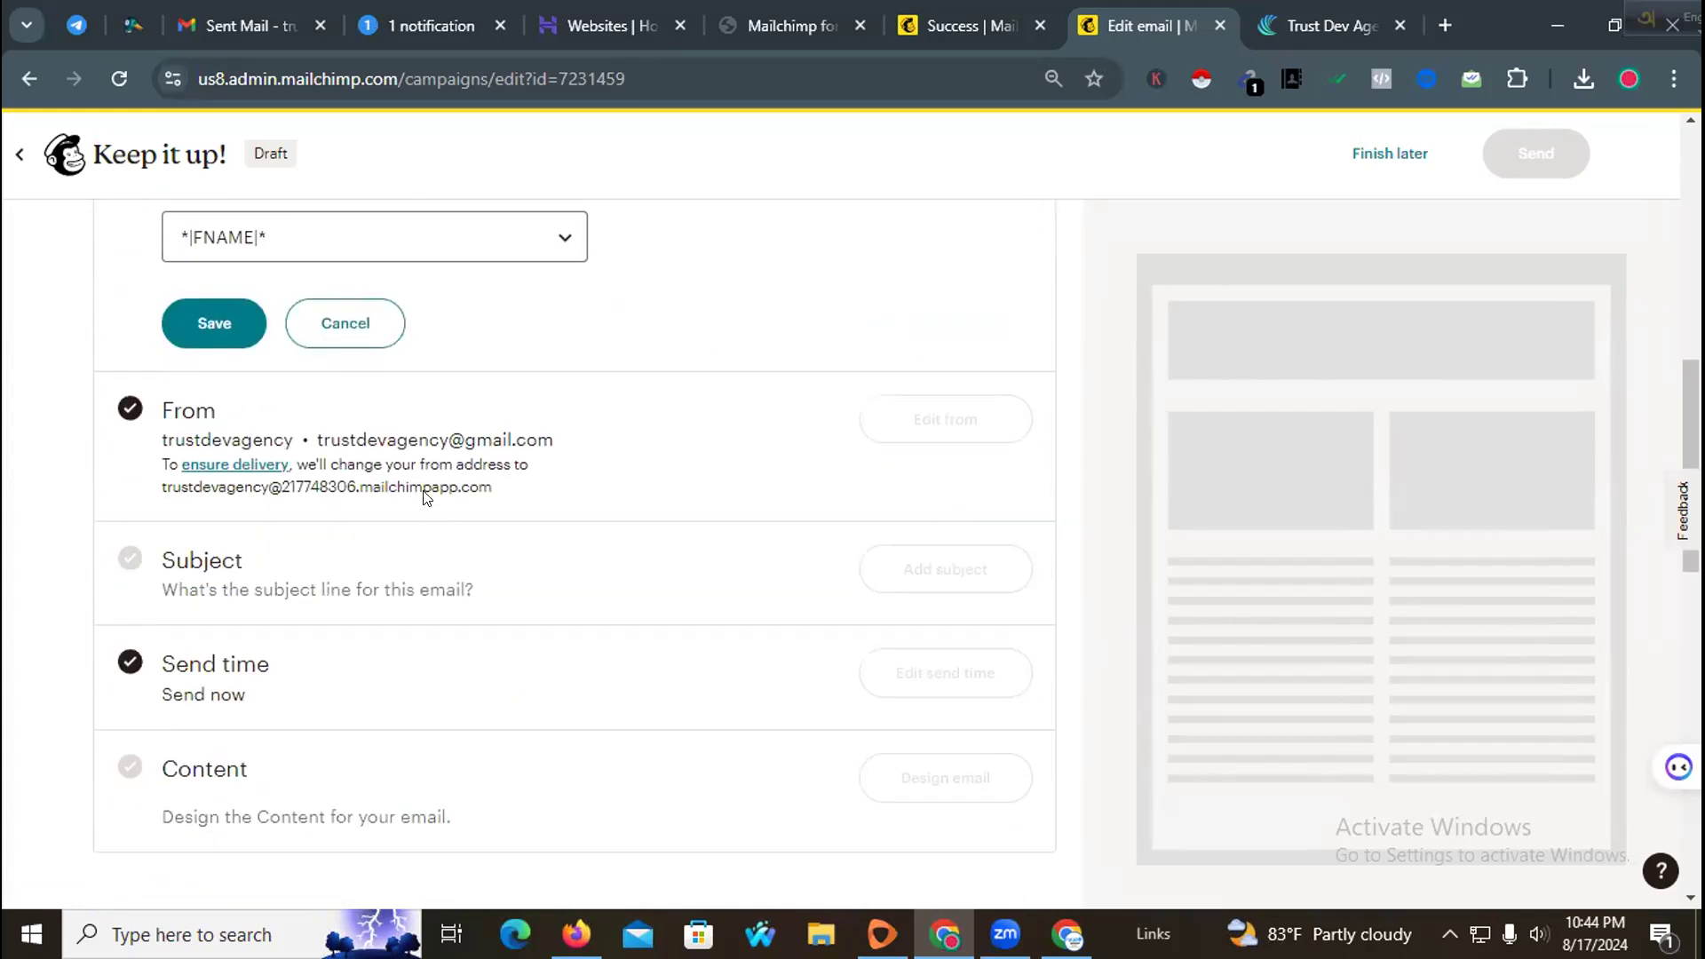
pyautogui.scroll(8, 424, 497)
pyautogui.click(375, 594)
pyautogui.click(376, 592)
pyautogui.click(377, 488)
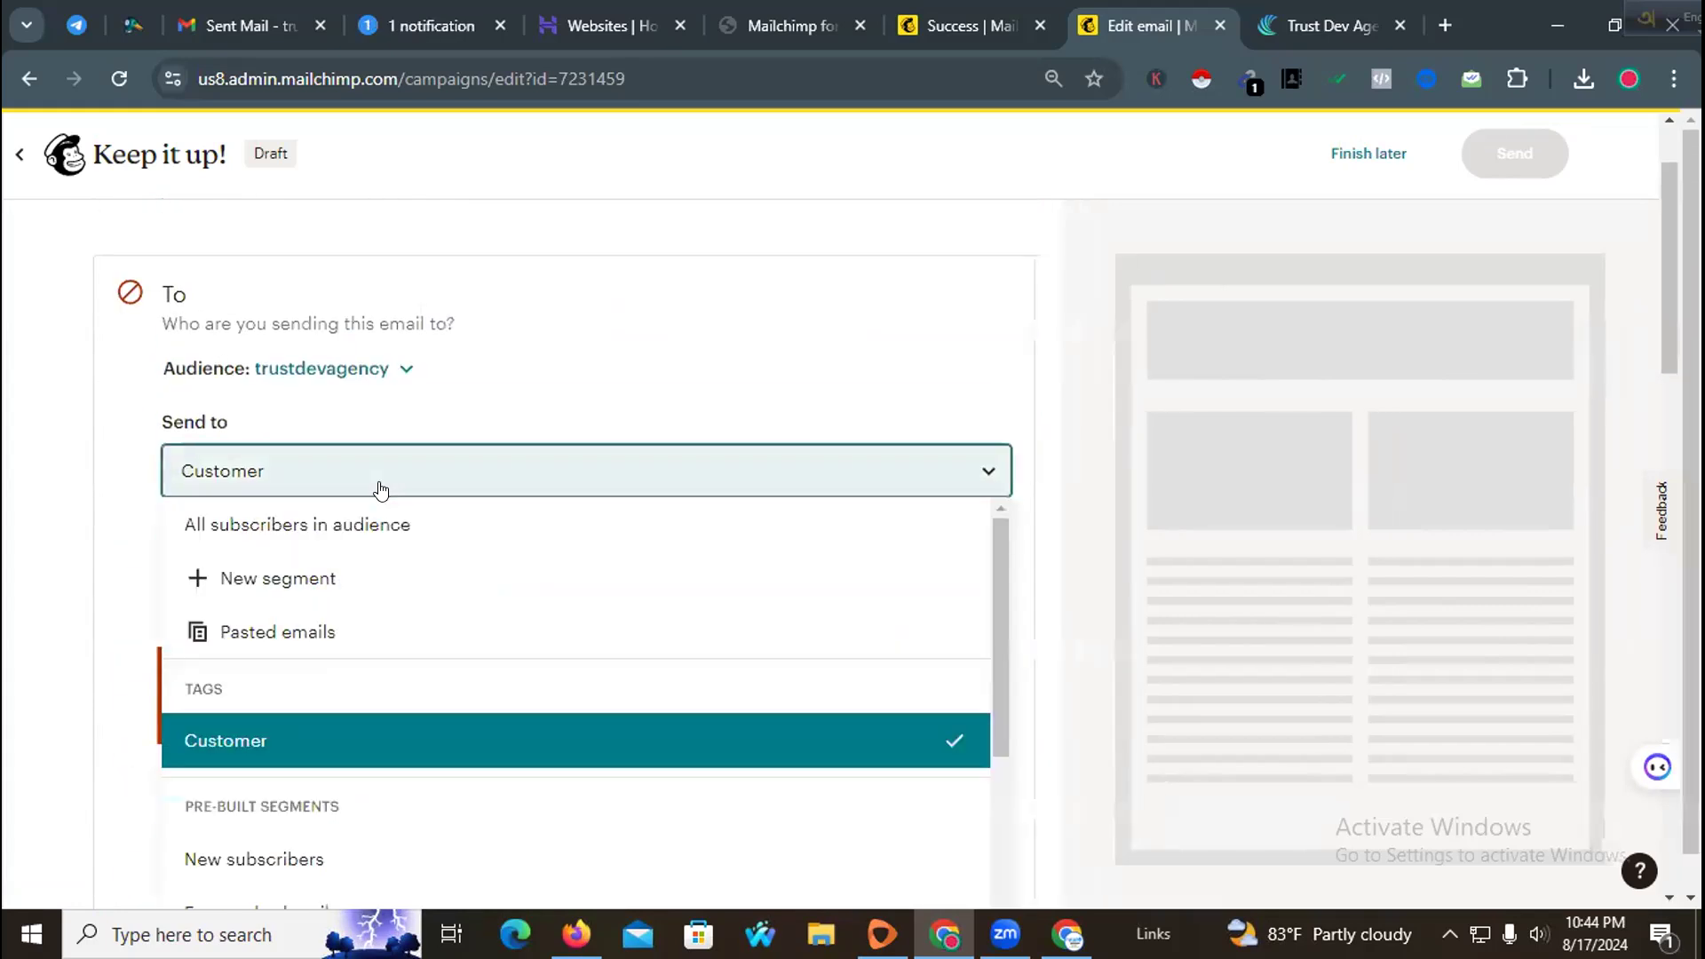
pyautogui.click(347, 533)
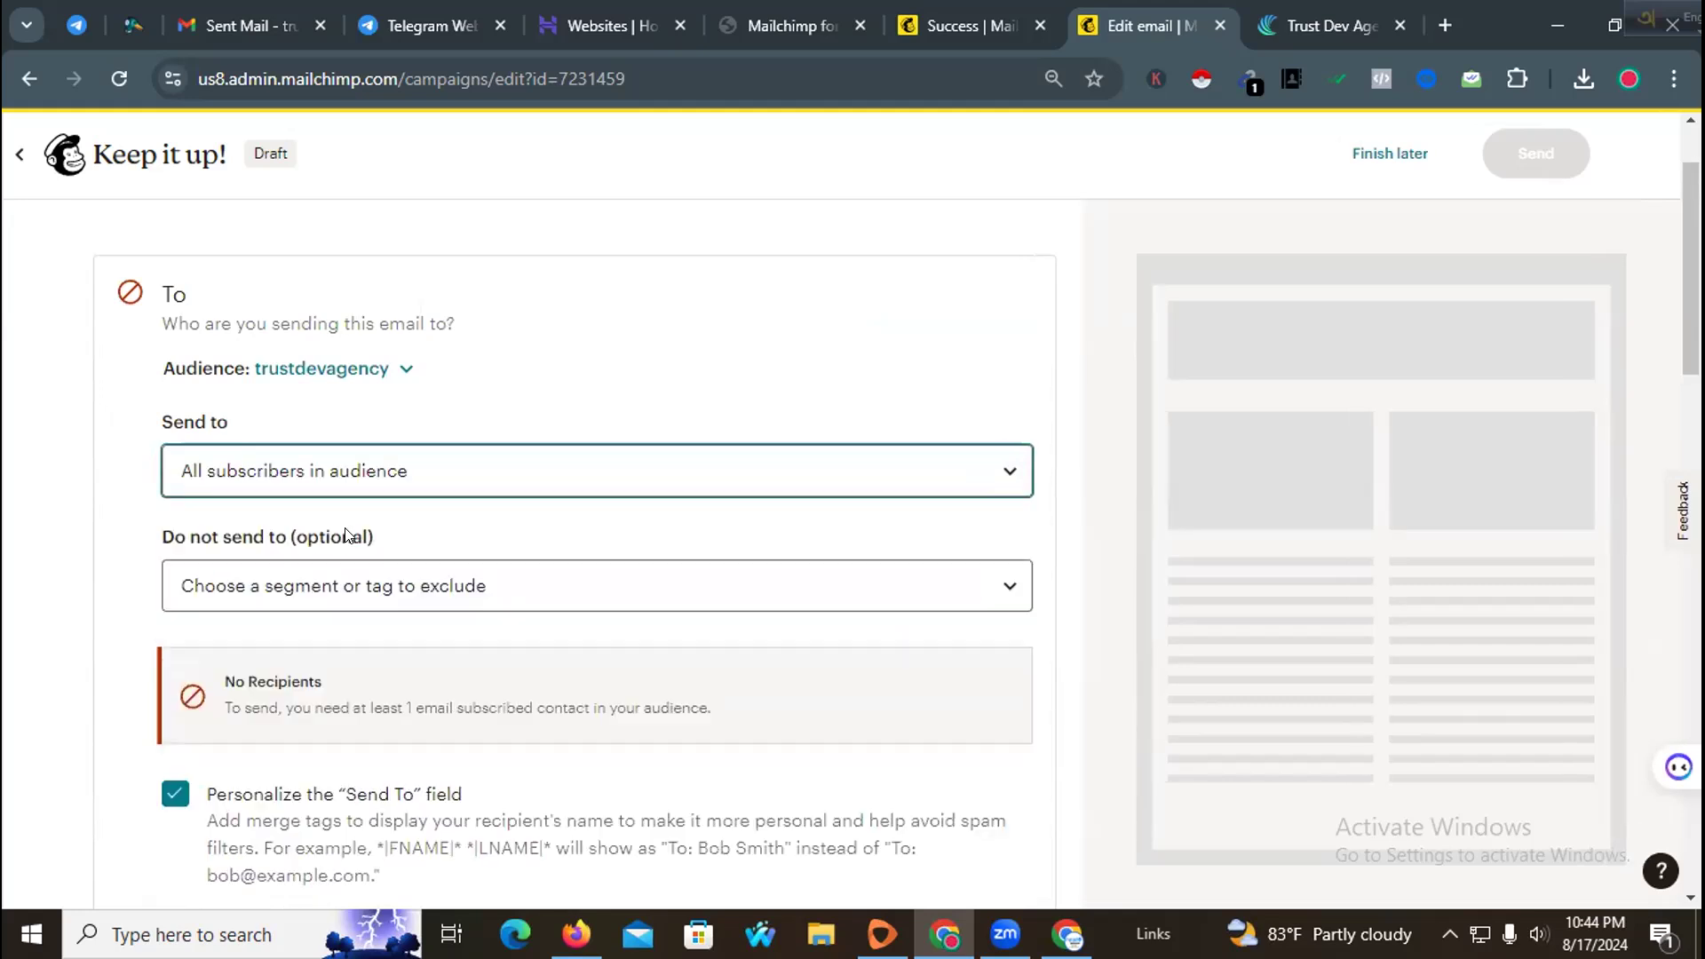
# Step: Leave the campaign draft to finish later and return to the campaigns list
pyautogui.scroll(-2, 367, 533)
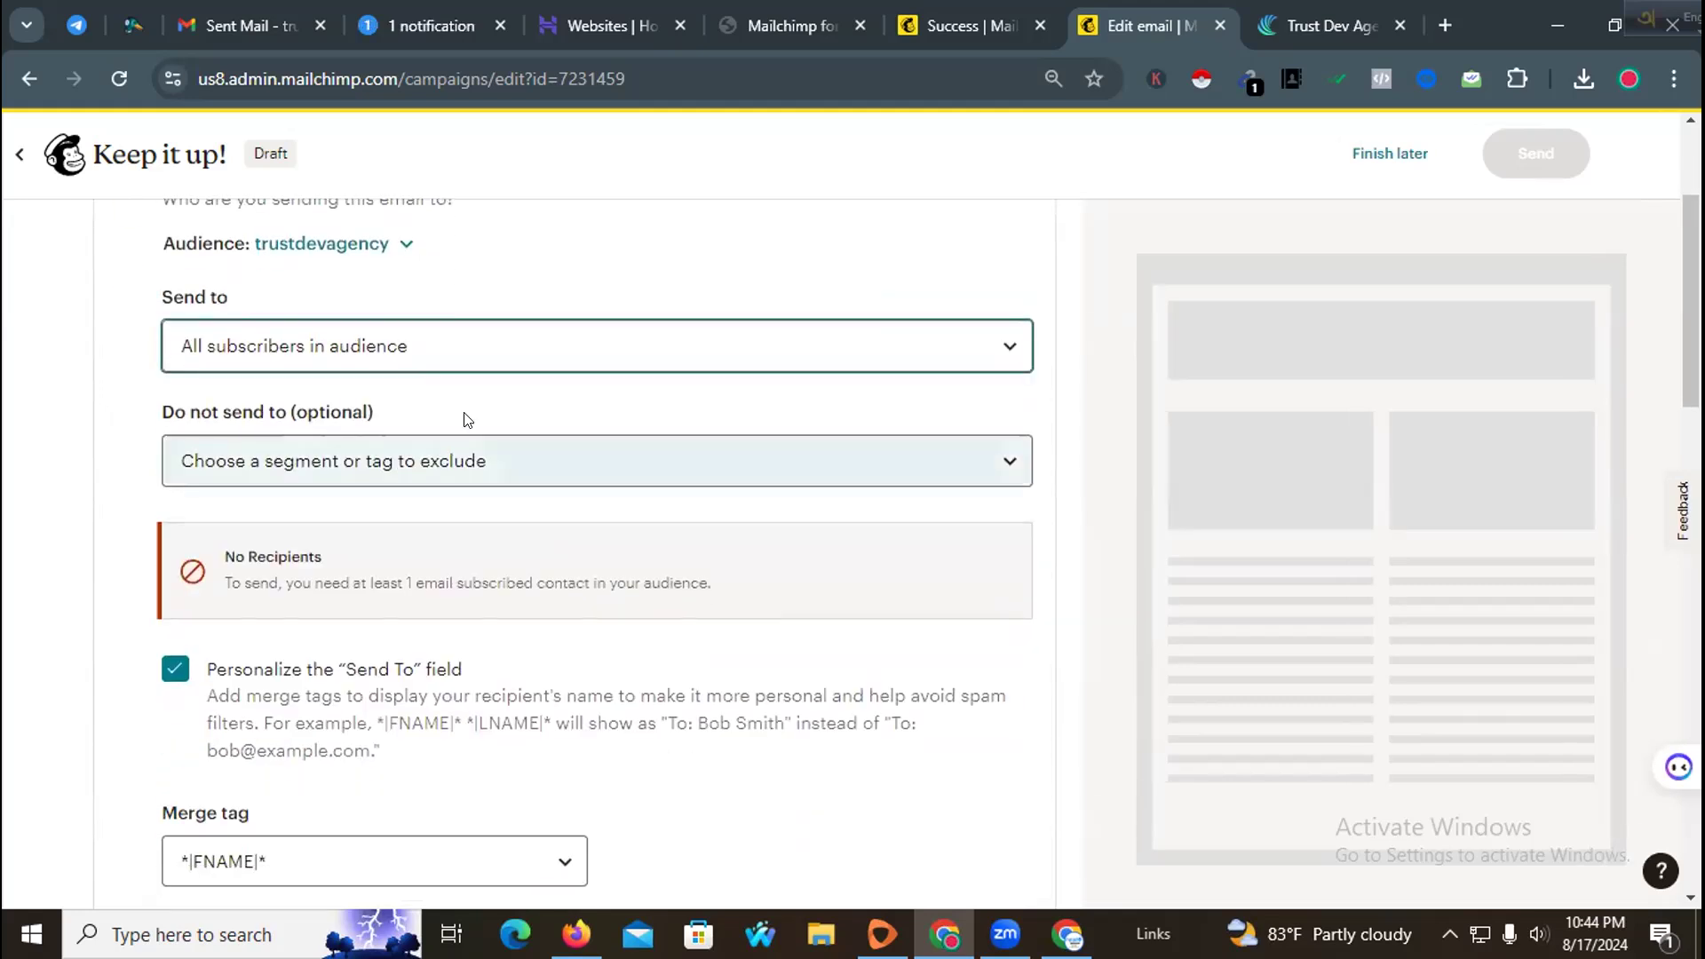
pyautogui.click(496, 357)
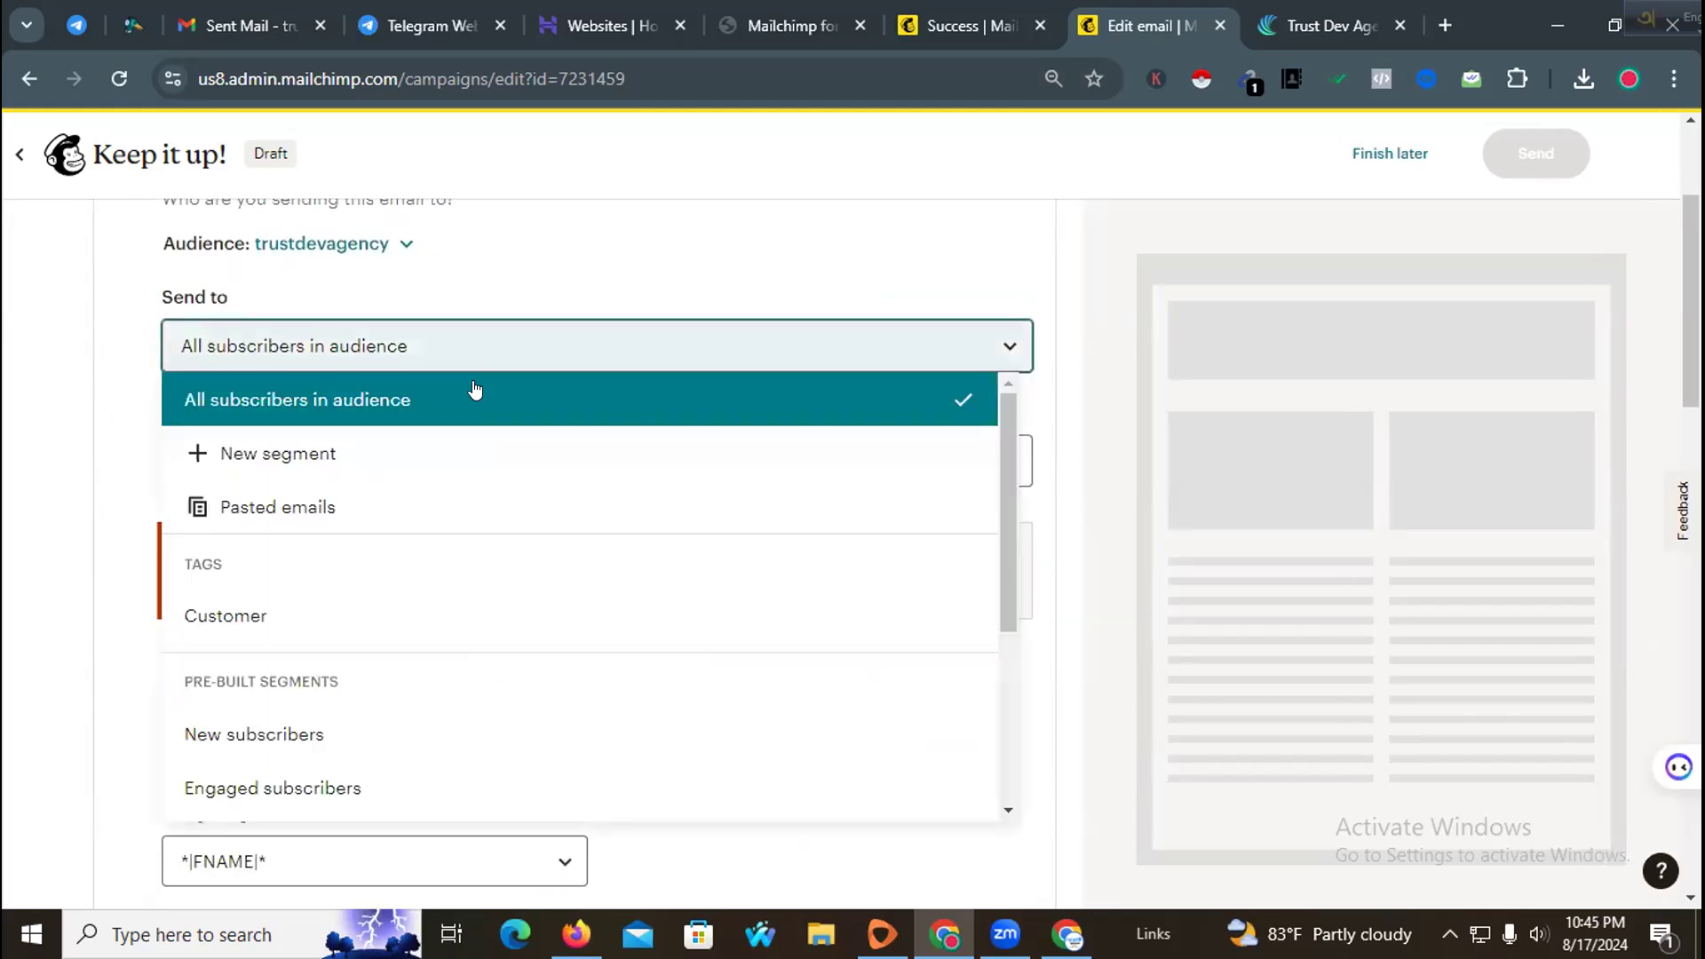
pyautogui.click(807, 250)
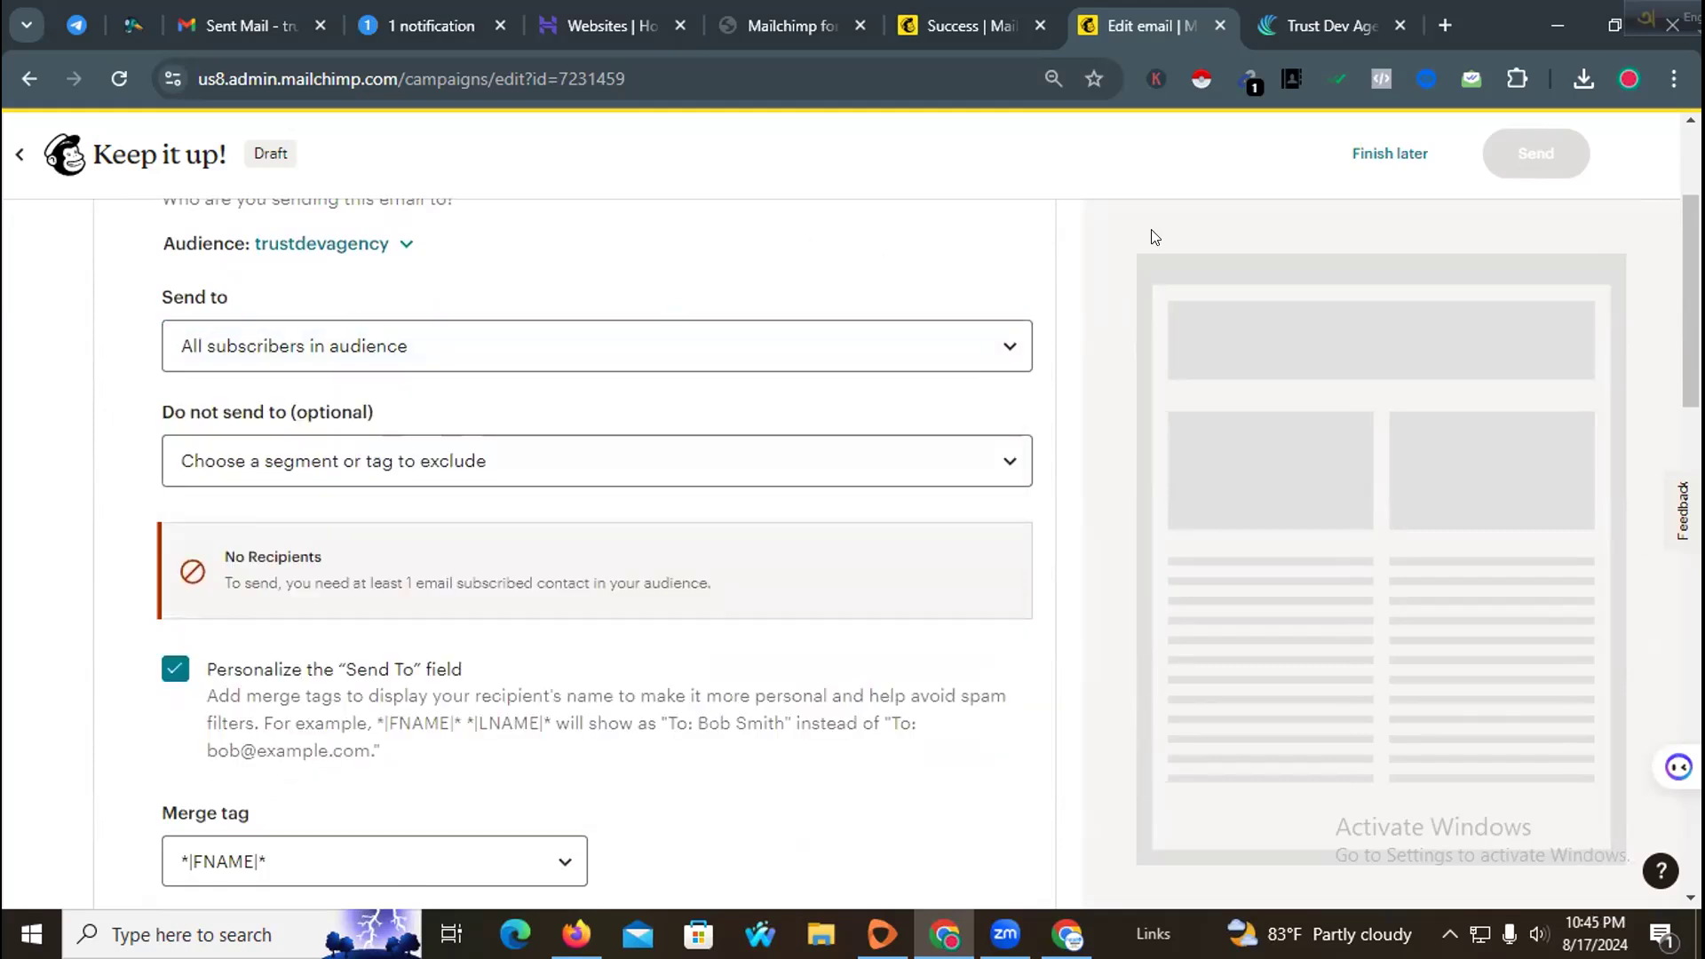
pyautogui.click(1382, 154)
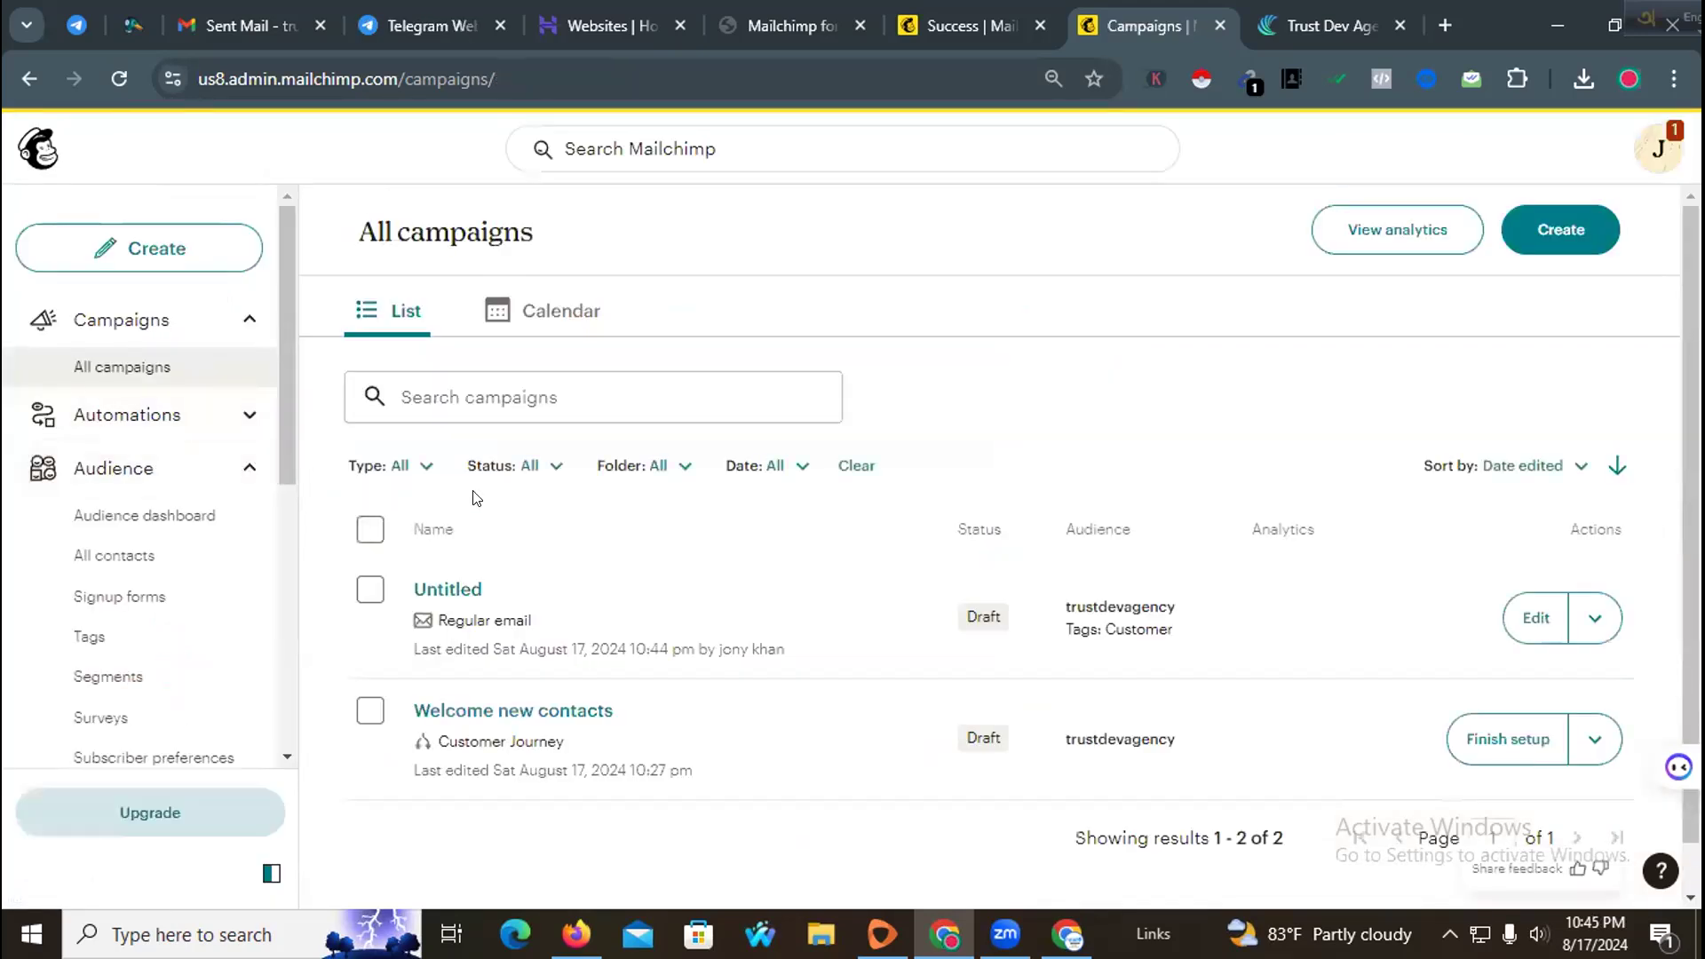
# Step: Open the trustdevagency audience's contacts list and browse the existing contacts
pyautogui.scroll(-1, 532, 526)
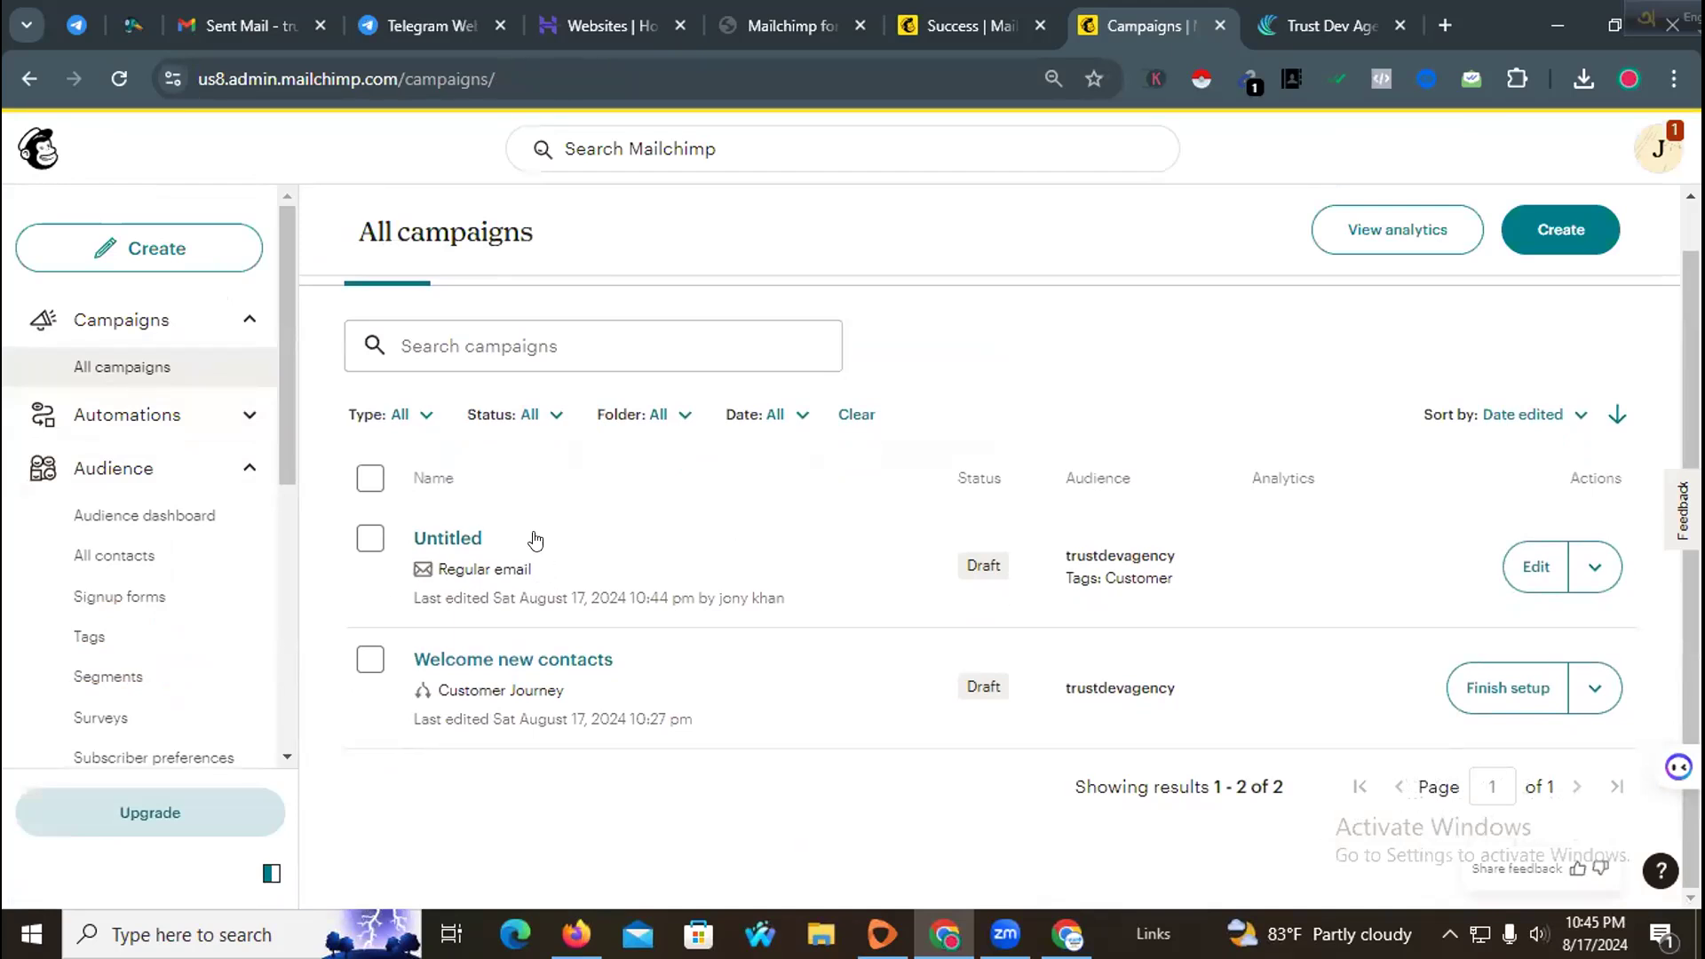
pyautogui.click(417, 416)
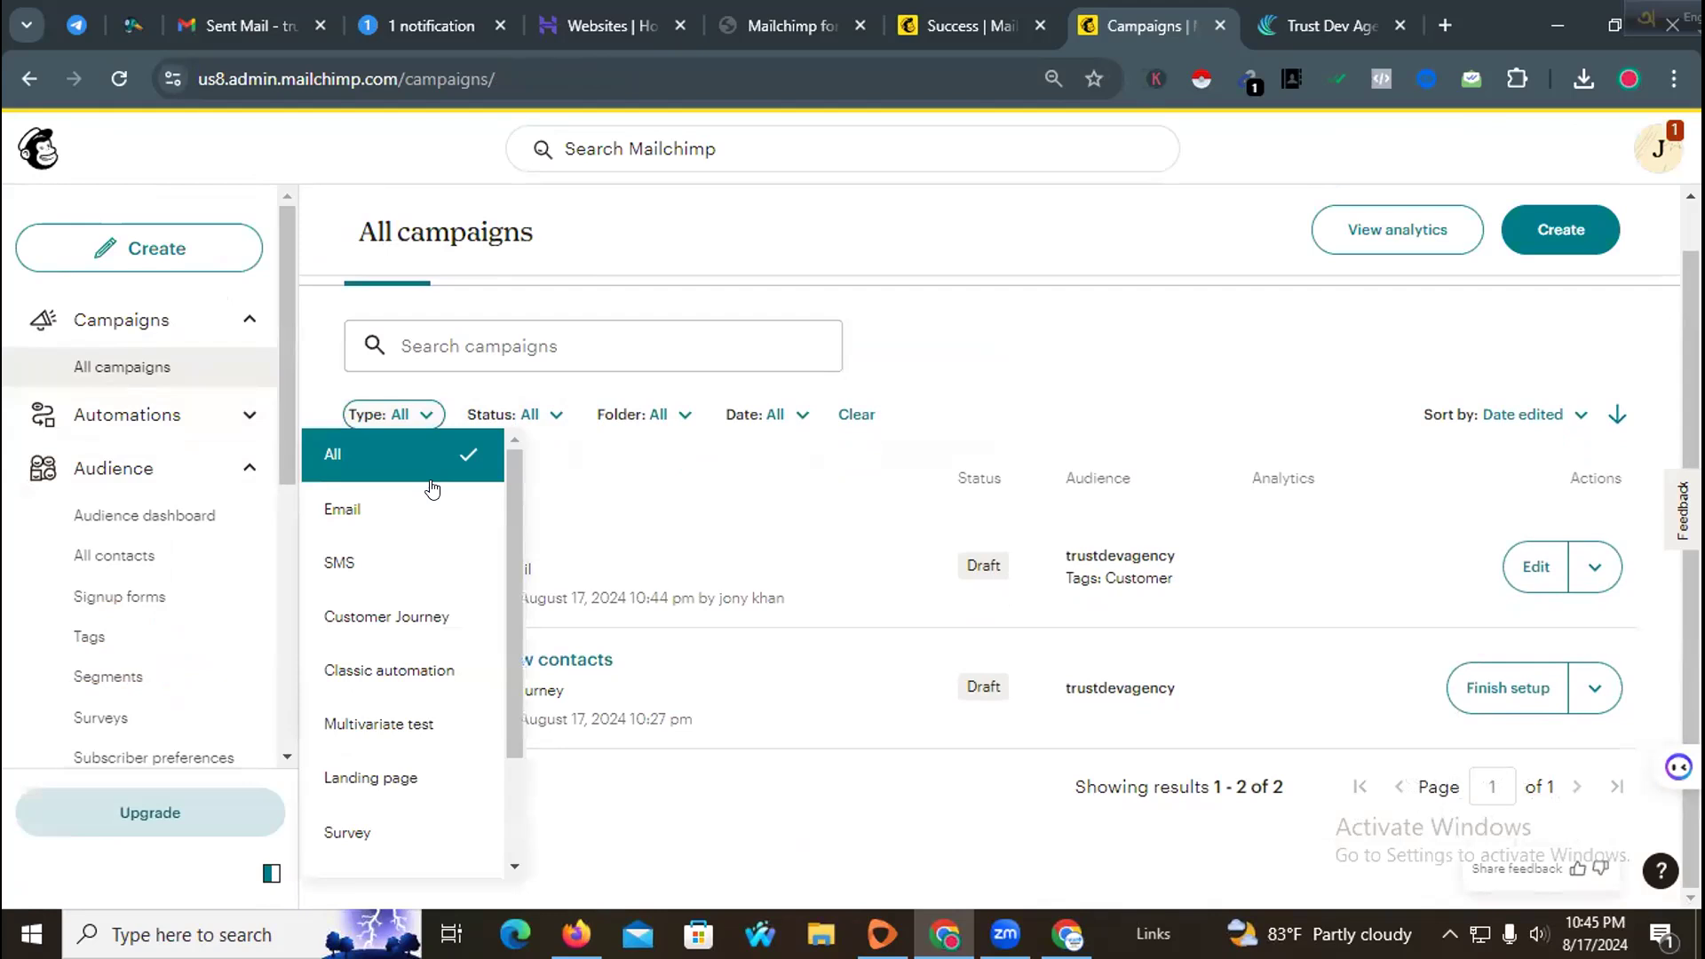
pyautogui.click(704, 468)
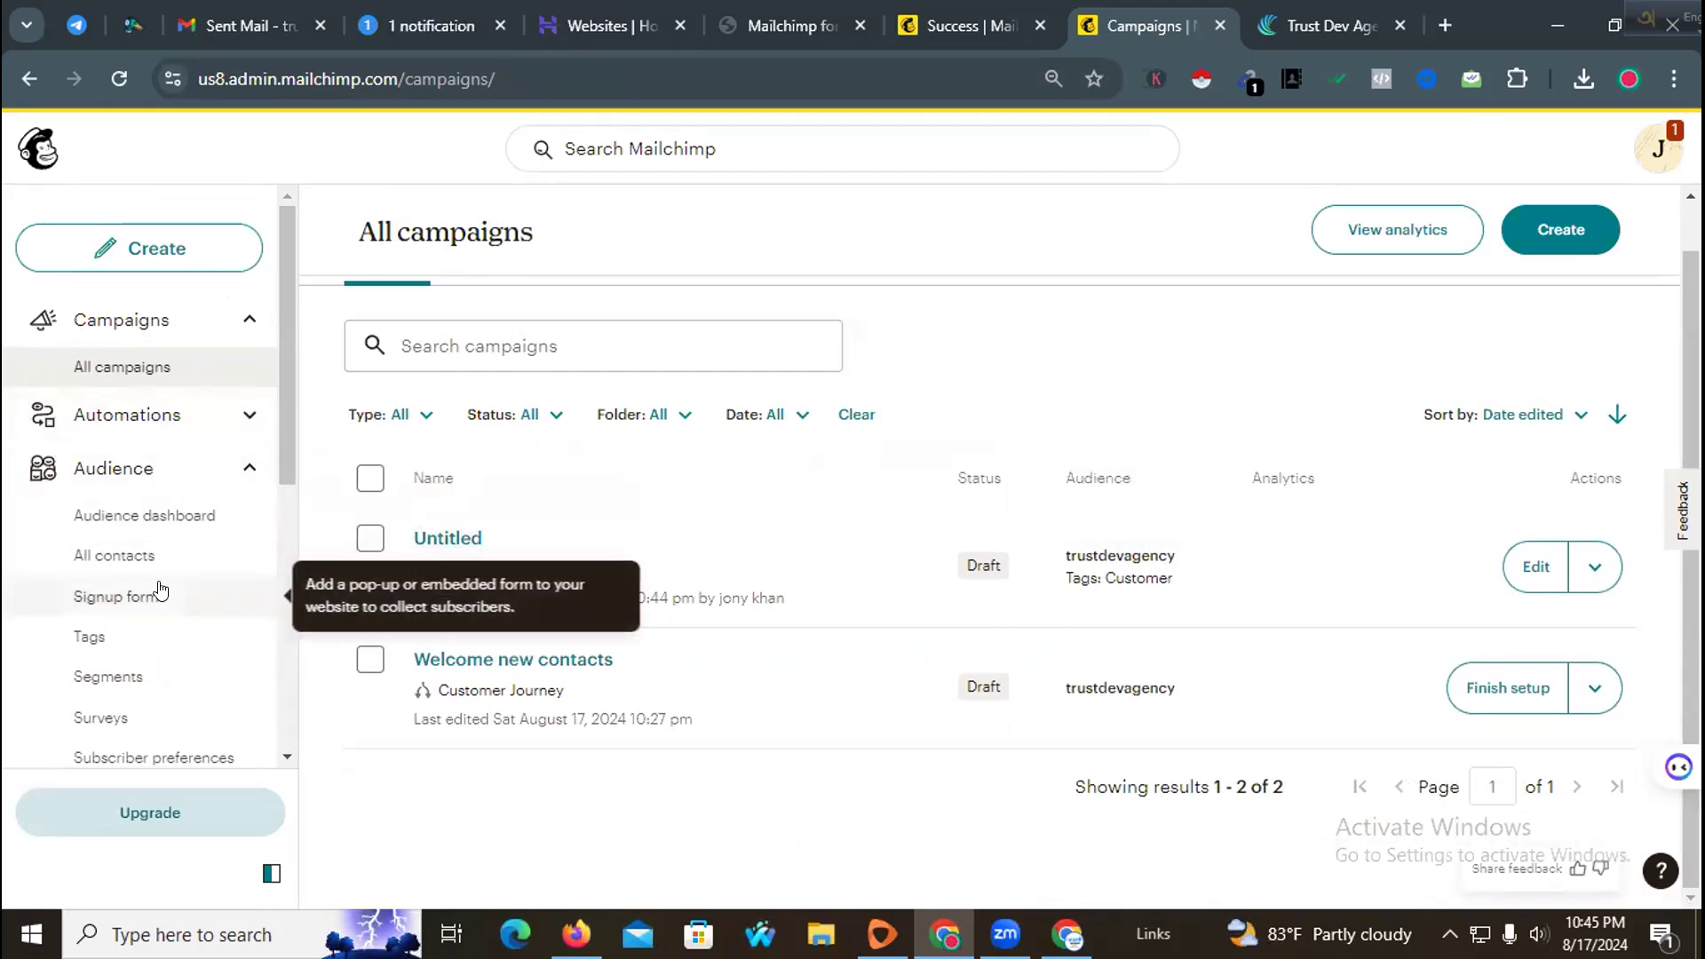
pyautogui.click(151, 557)
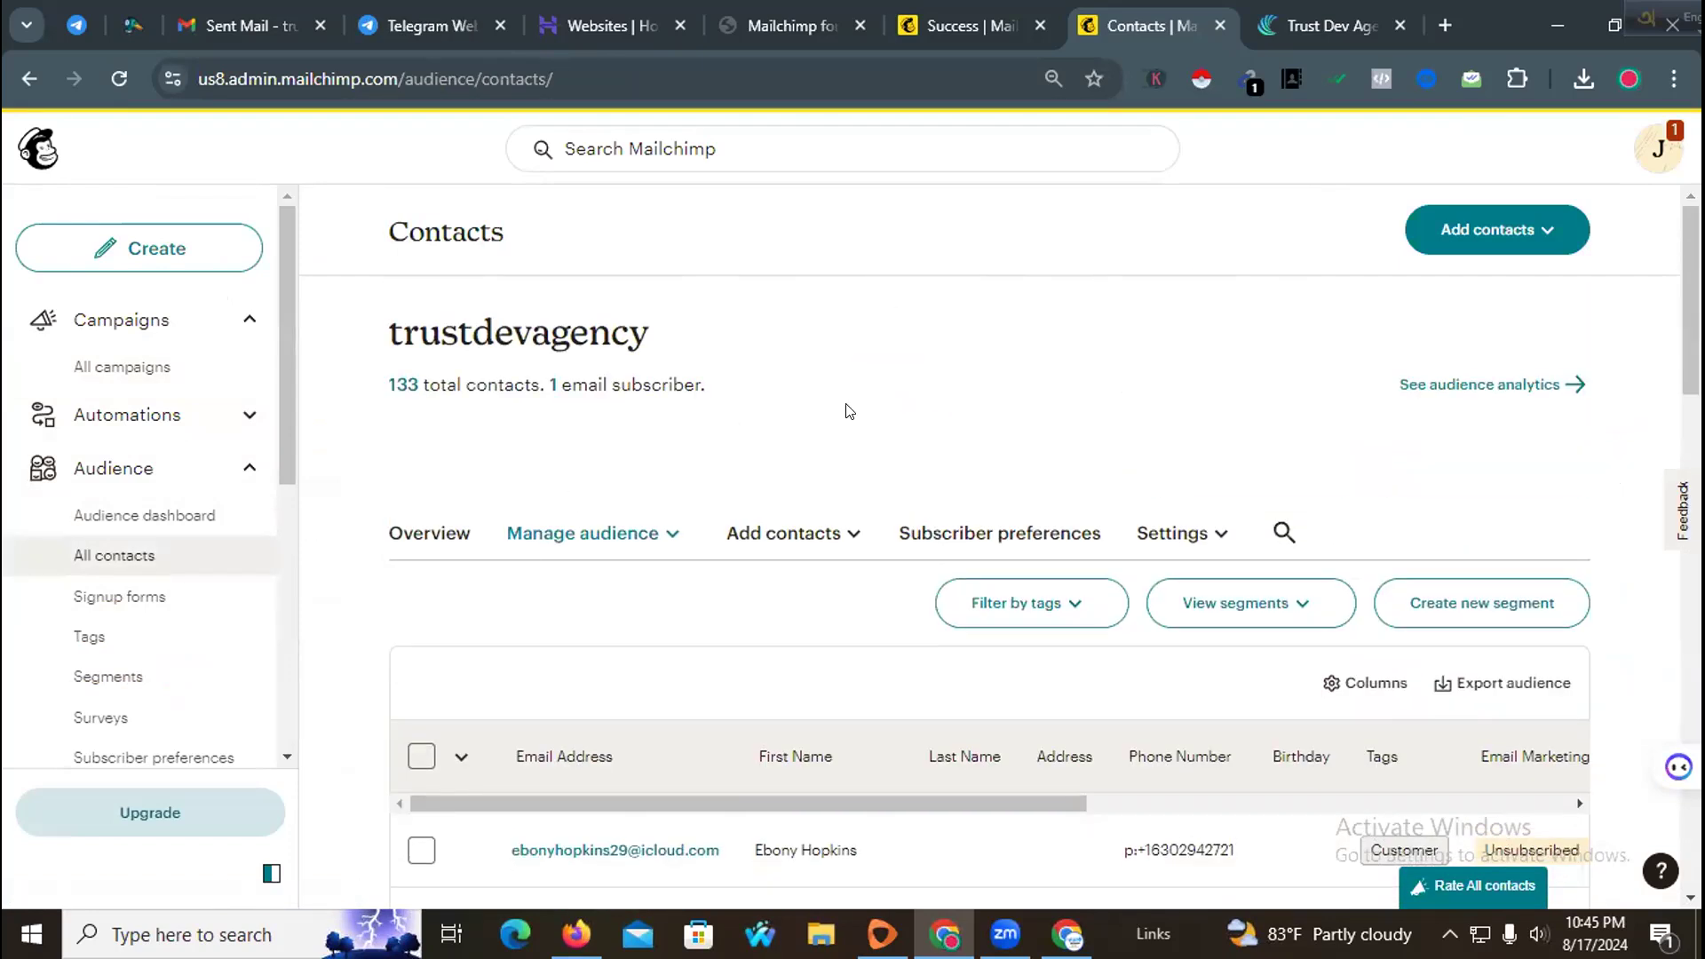
pyautogui.scroll(-8, 792, 533)
pyautogui.scroll(8, 807, 514)
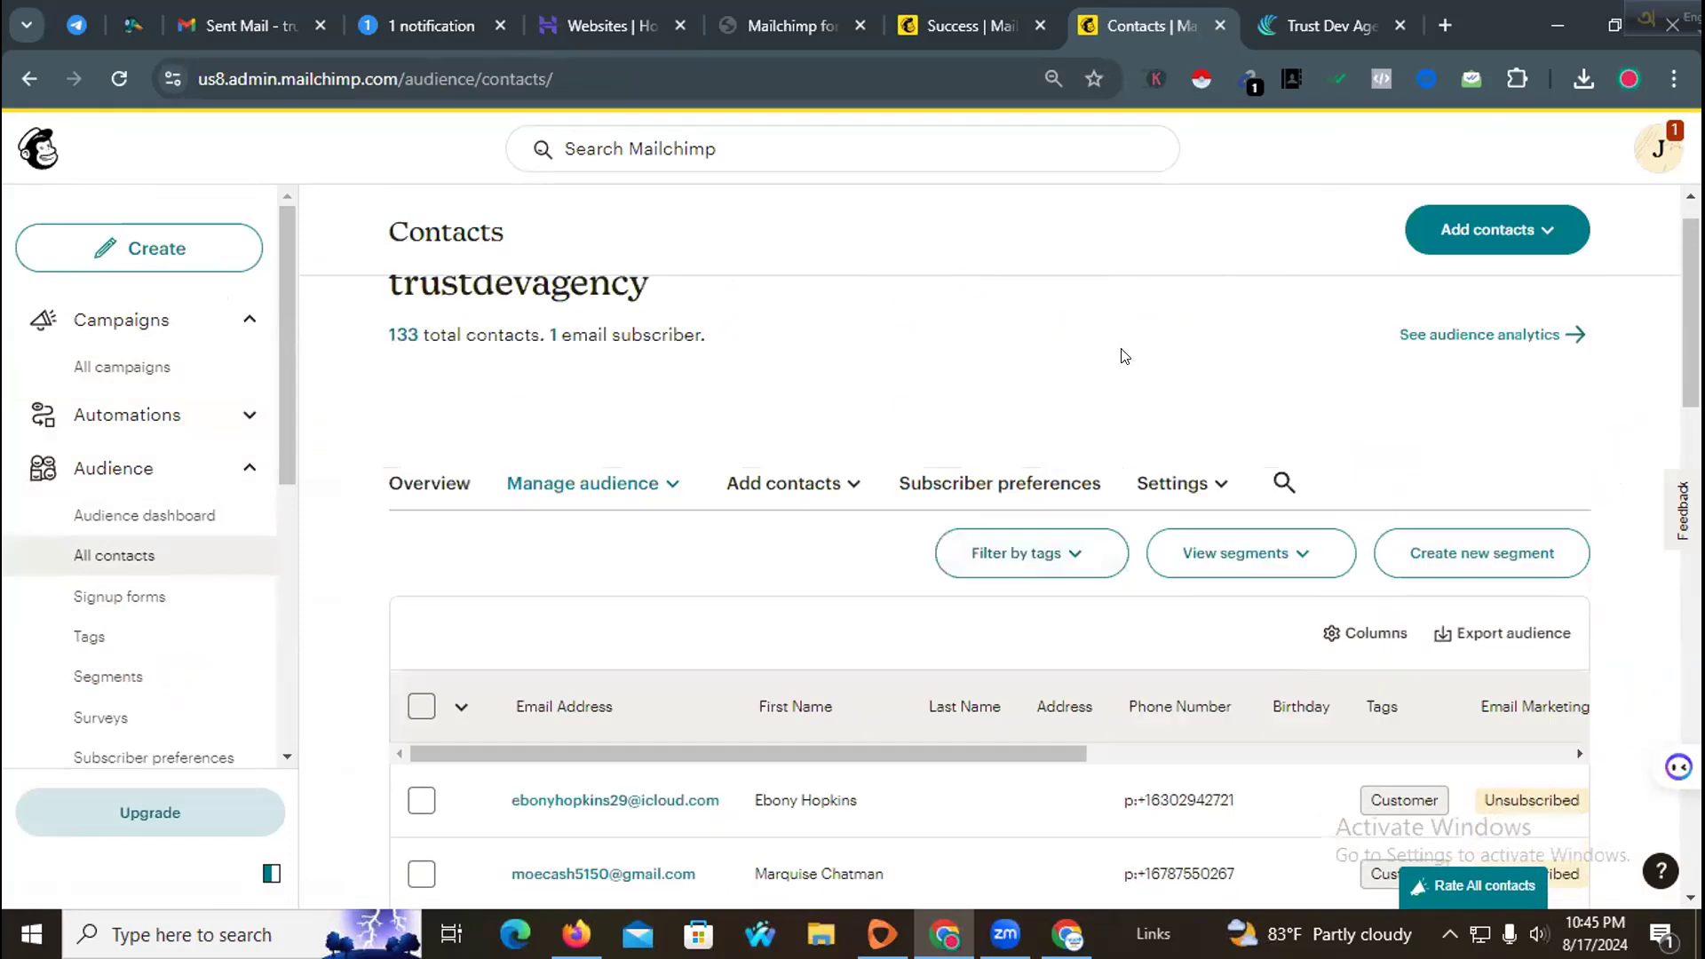
pyautogui.scroll(-4, 931, 432)
pyautogui.scroll(5, 930, 432)
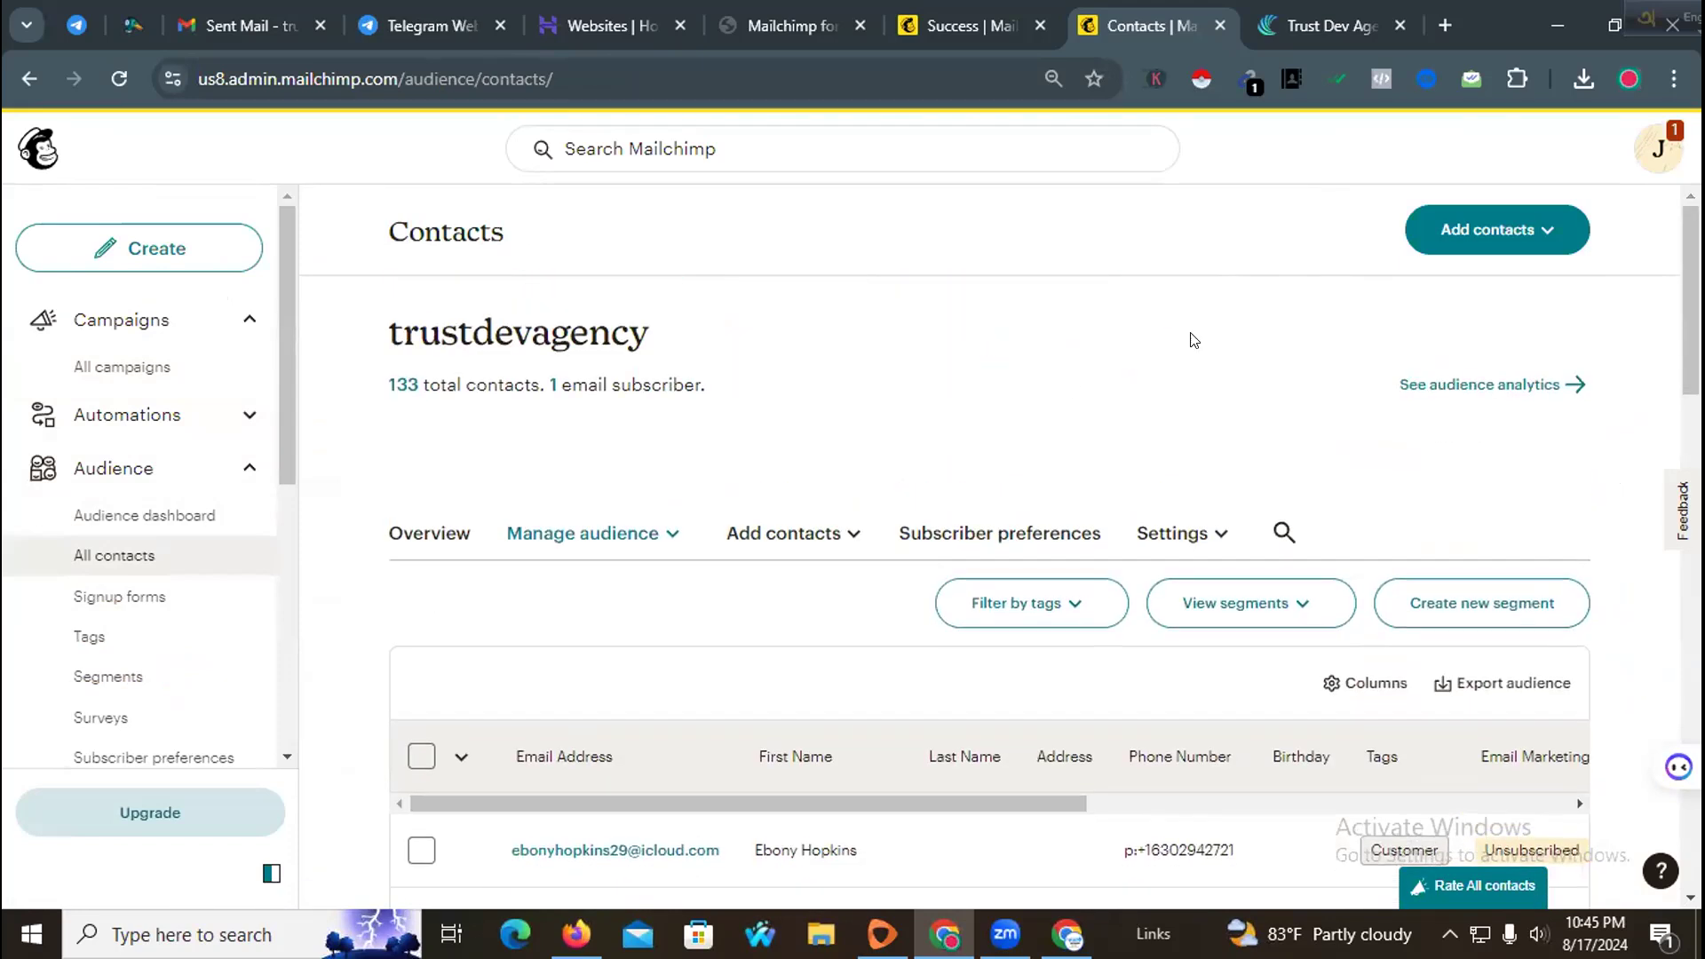
# Step: Start importing contacts into the audience by choosing to upload a file
pyautogui.click(1470, 233)
pyautogui.click(1440, 296)
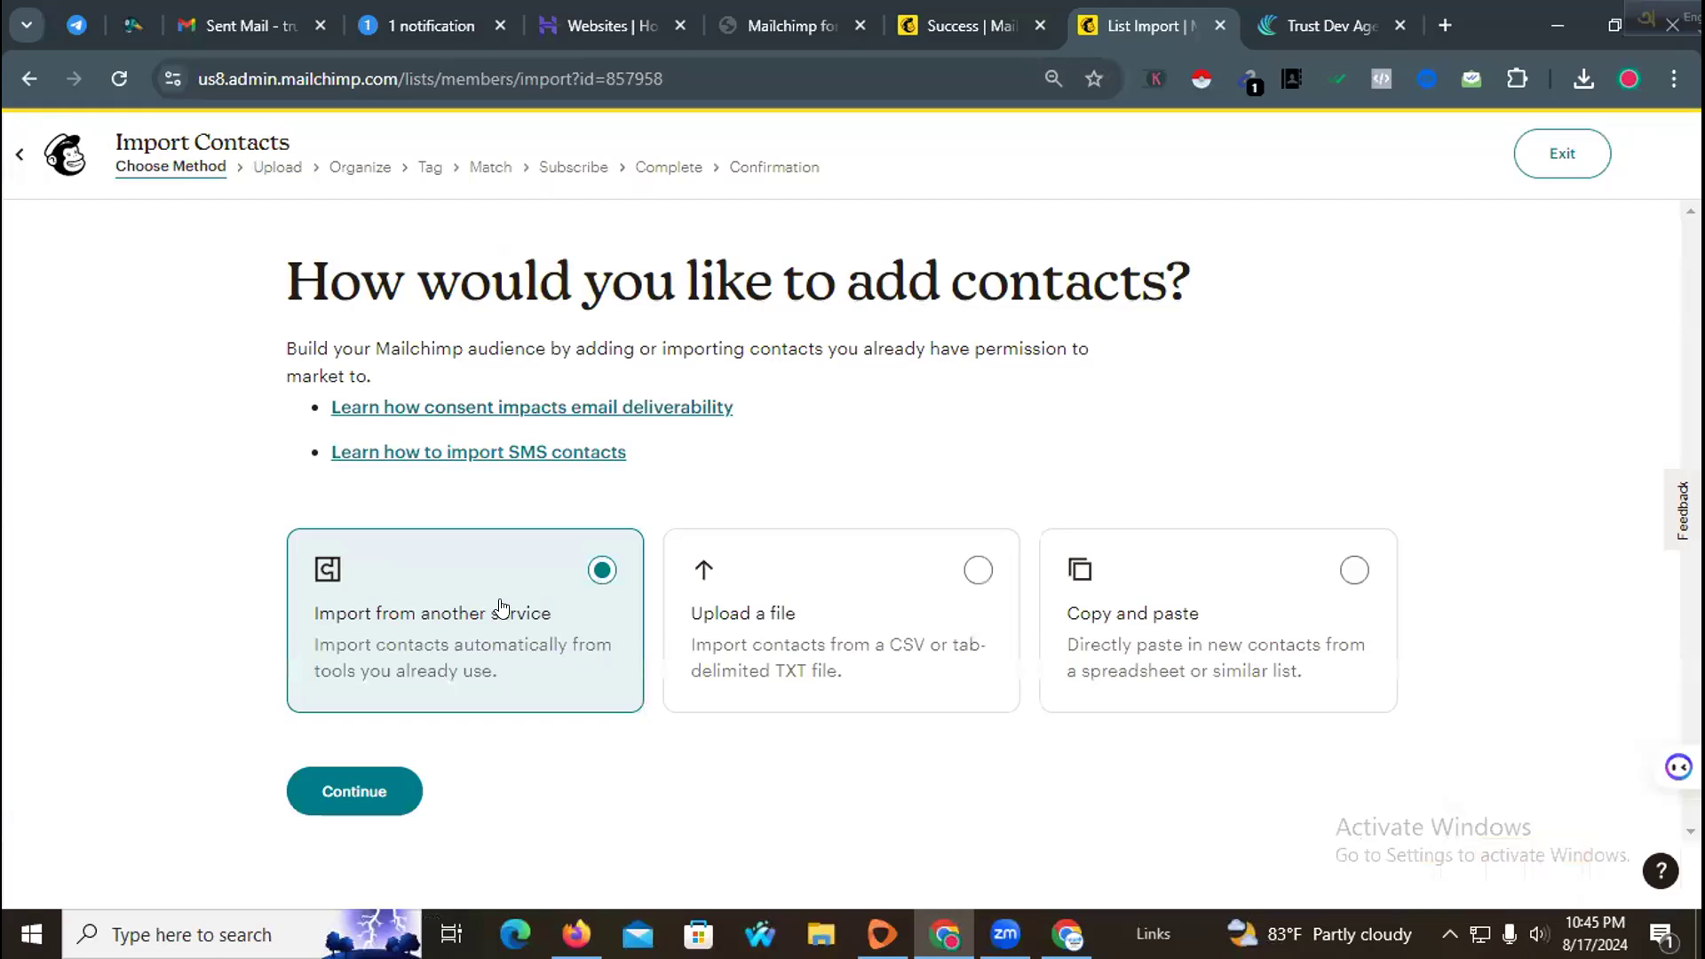
pyautogui.click(953, 580)
pyautogui.click(356, 794)
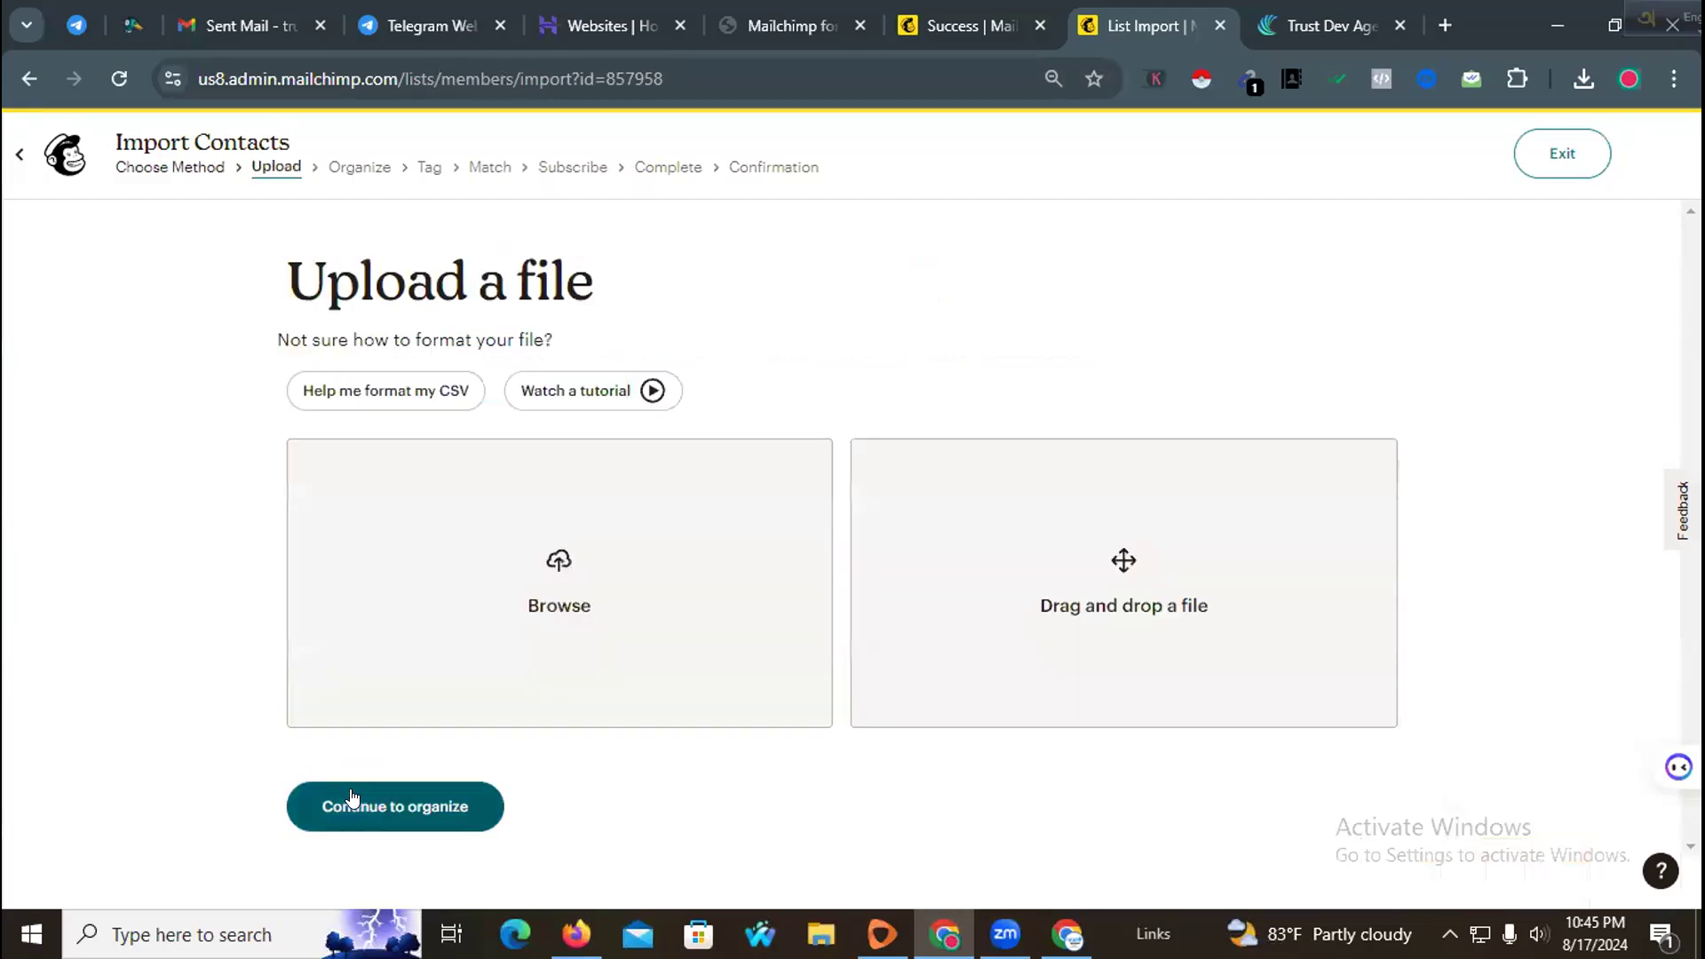
# Step: Upload the "Intake Call log.xlsx - New Lead From Facebook" file from Downloads and continue to organizing
pyautogui.click(528, 597)
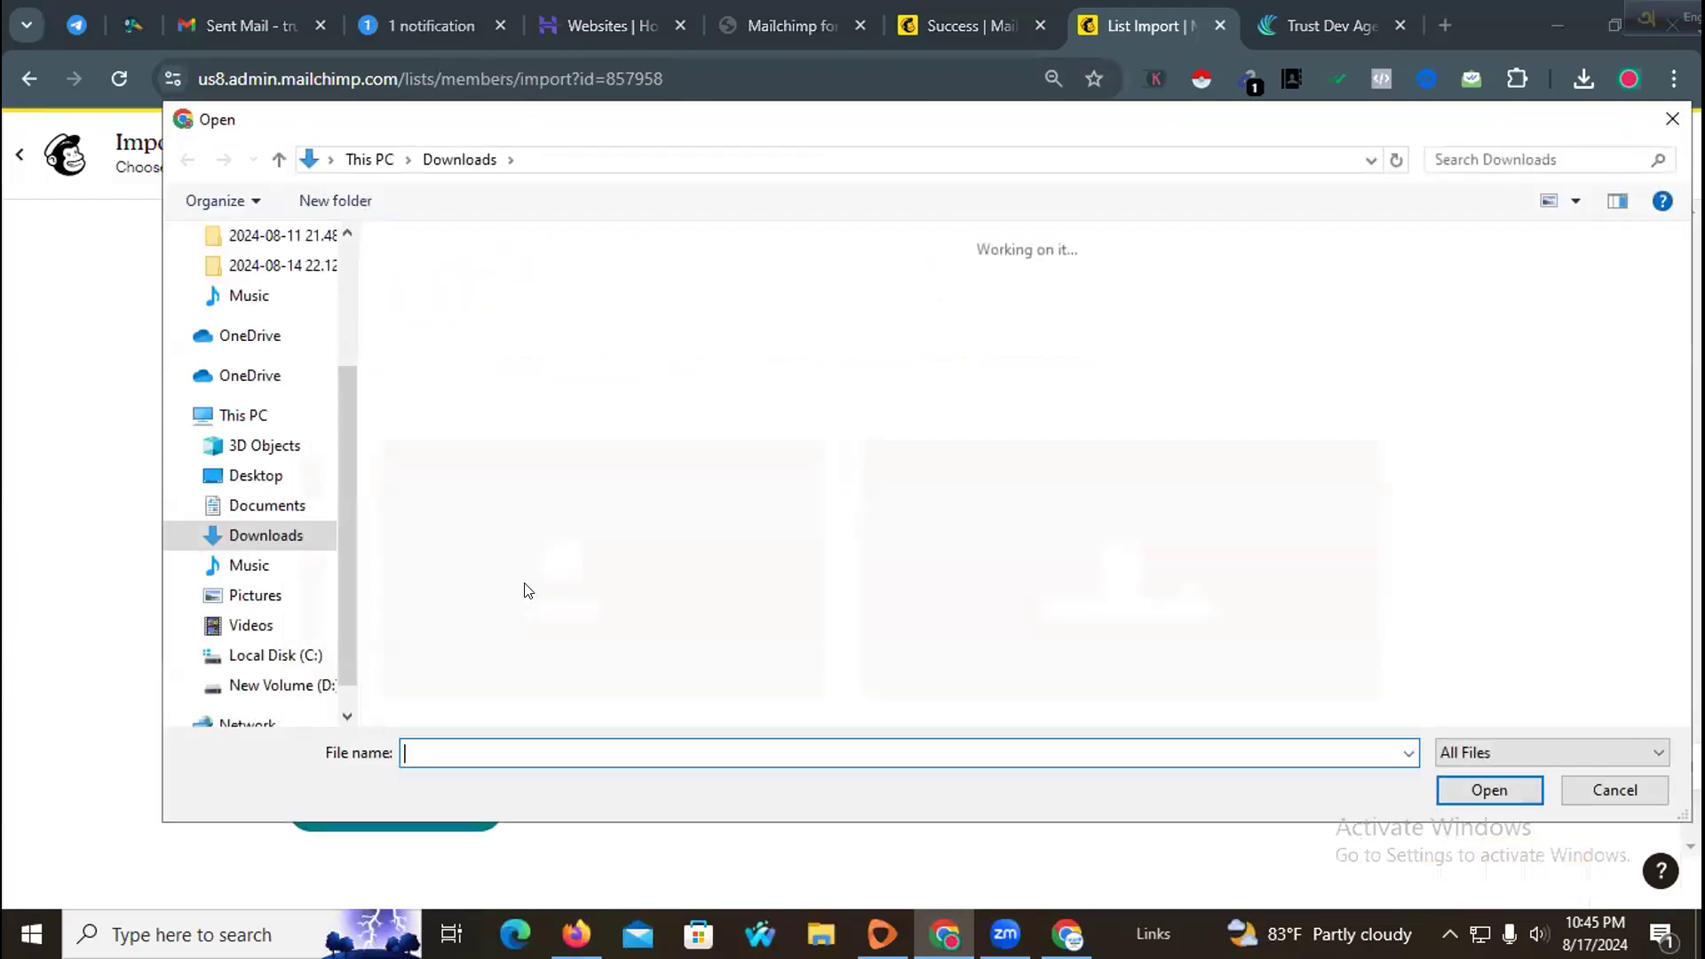
pyautogui.scroll(2, 296, 382)
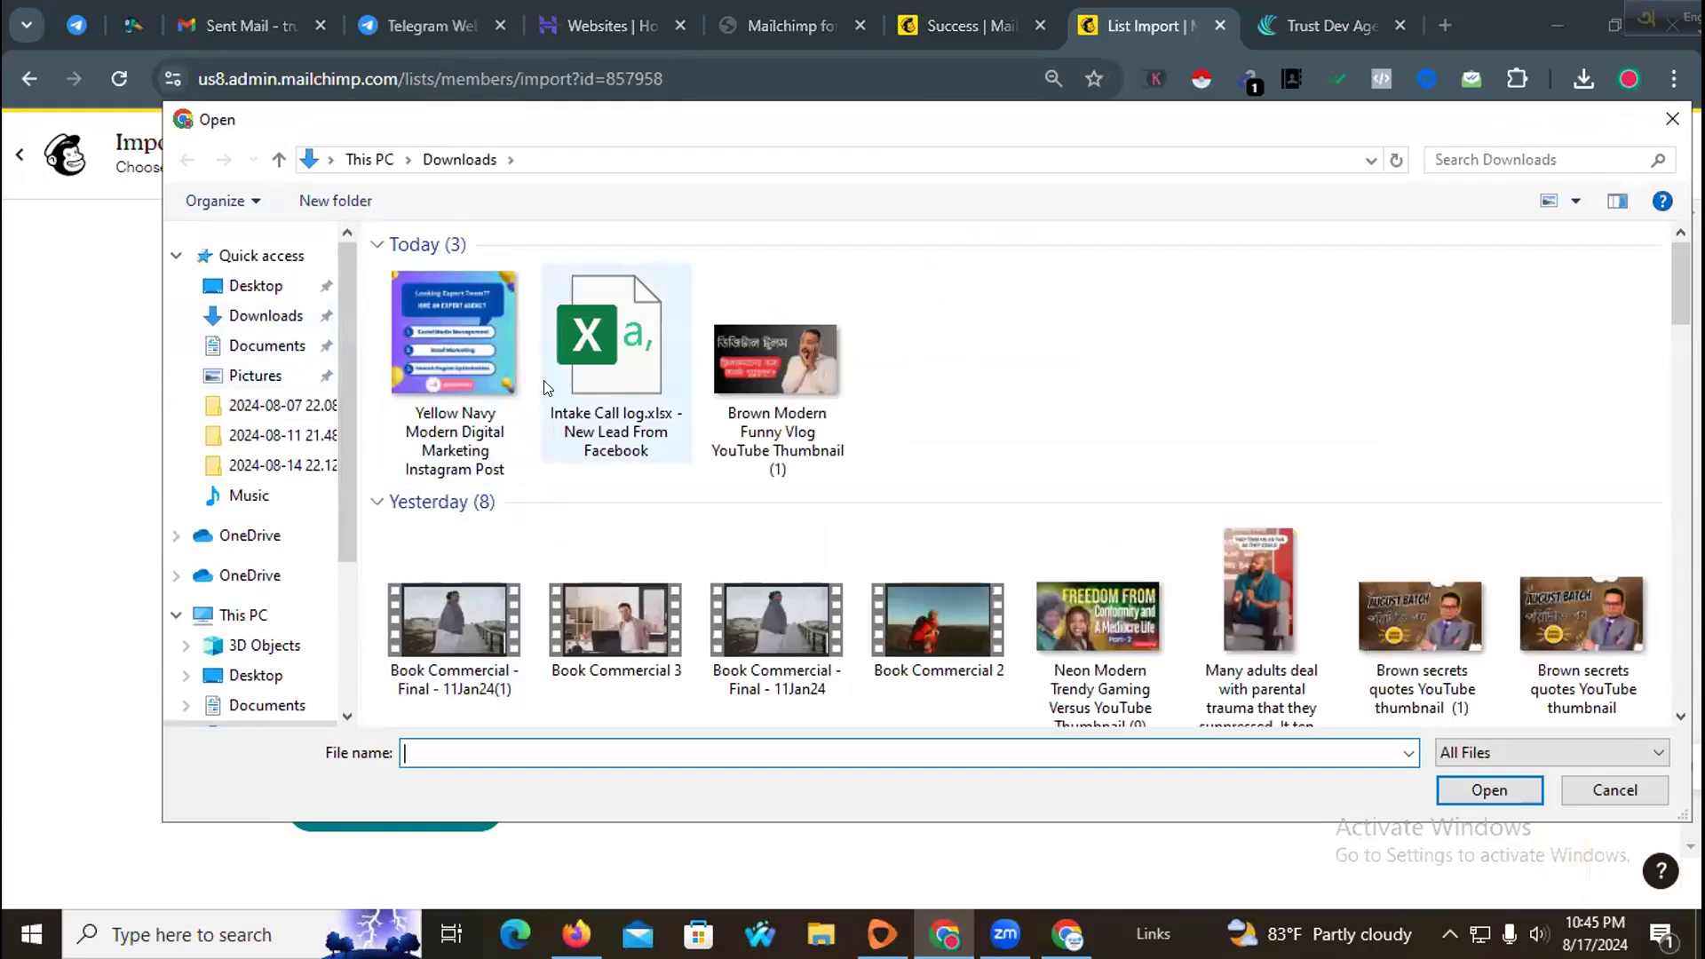
pyautogui.click(265, 316)
pyautogui.click(565, 340)
pyautogui.click(1488, 787)
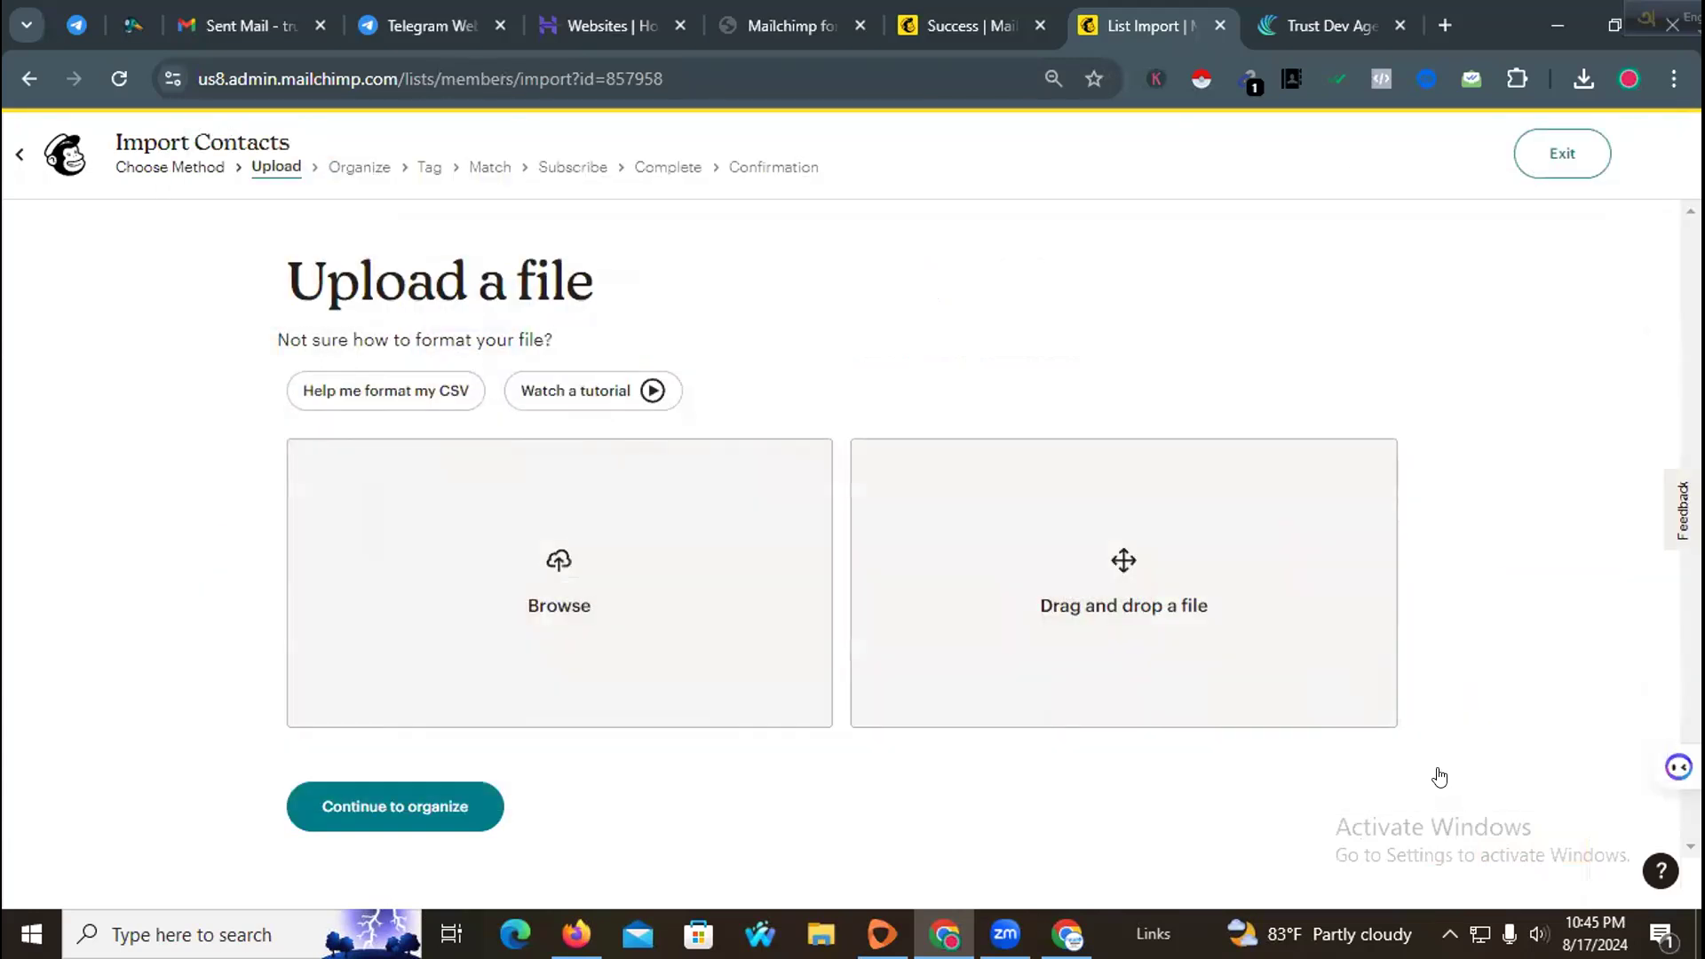
pyautogui.click(483, 613)
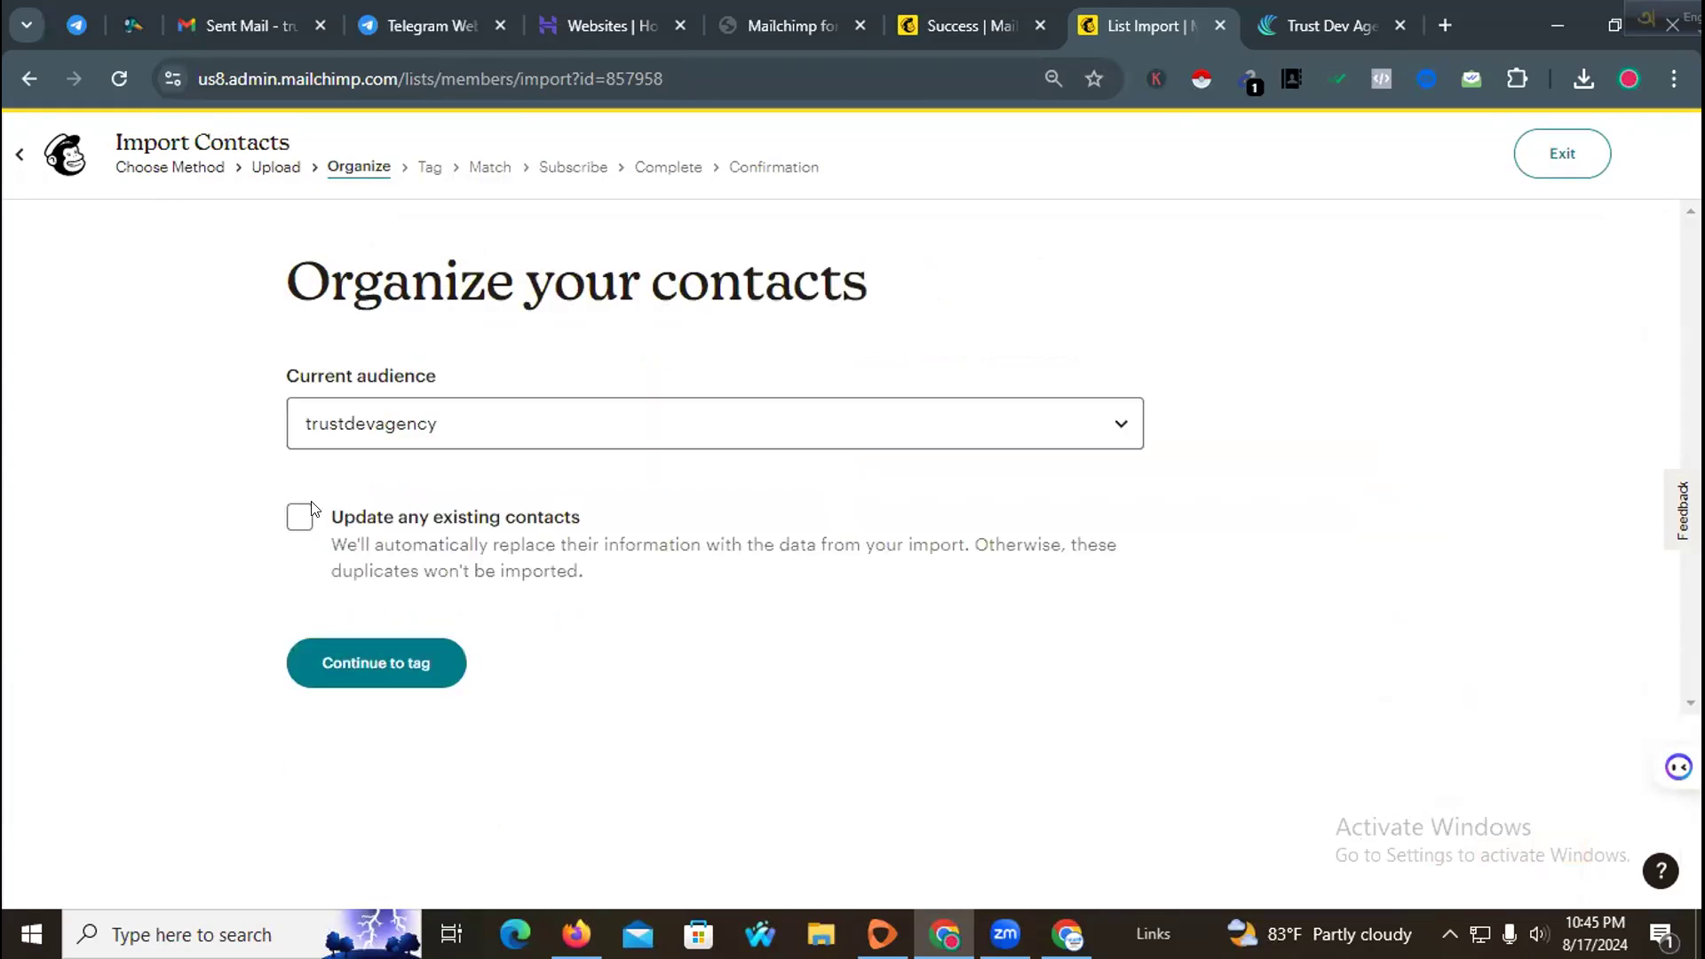
# Step: Enable updating any existing contacts and continue to the tagging stage
pyautogui.click(300, 516)
pyautogui.click(427, 673)
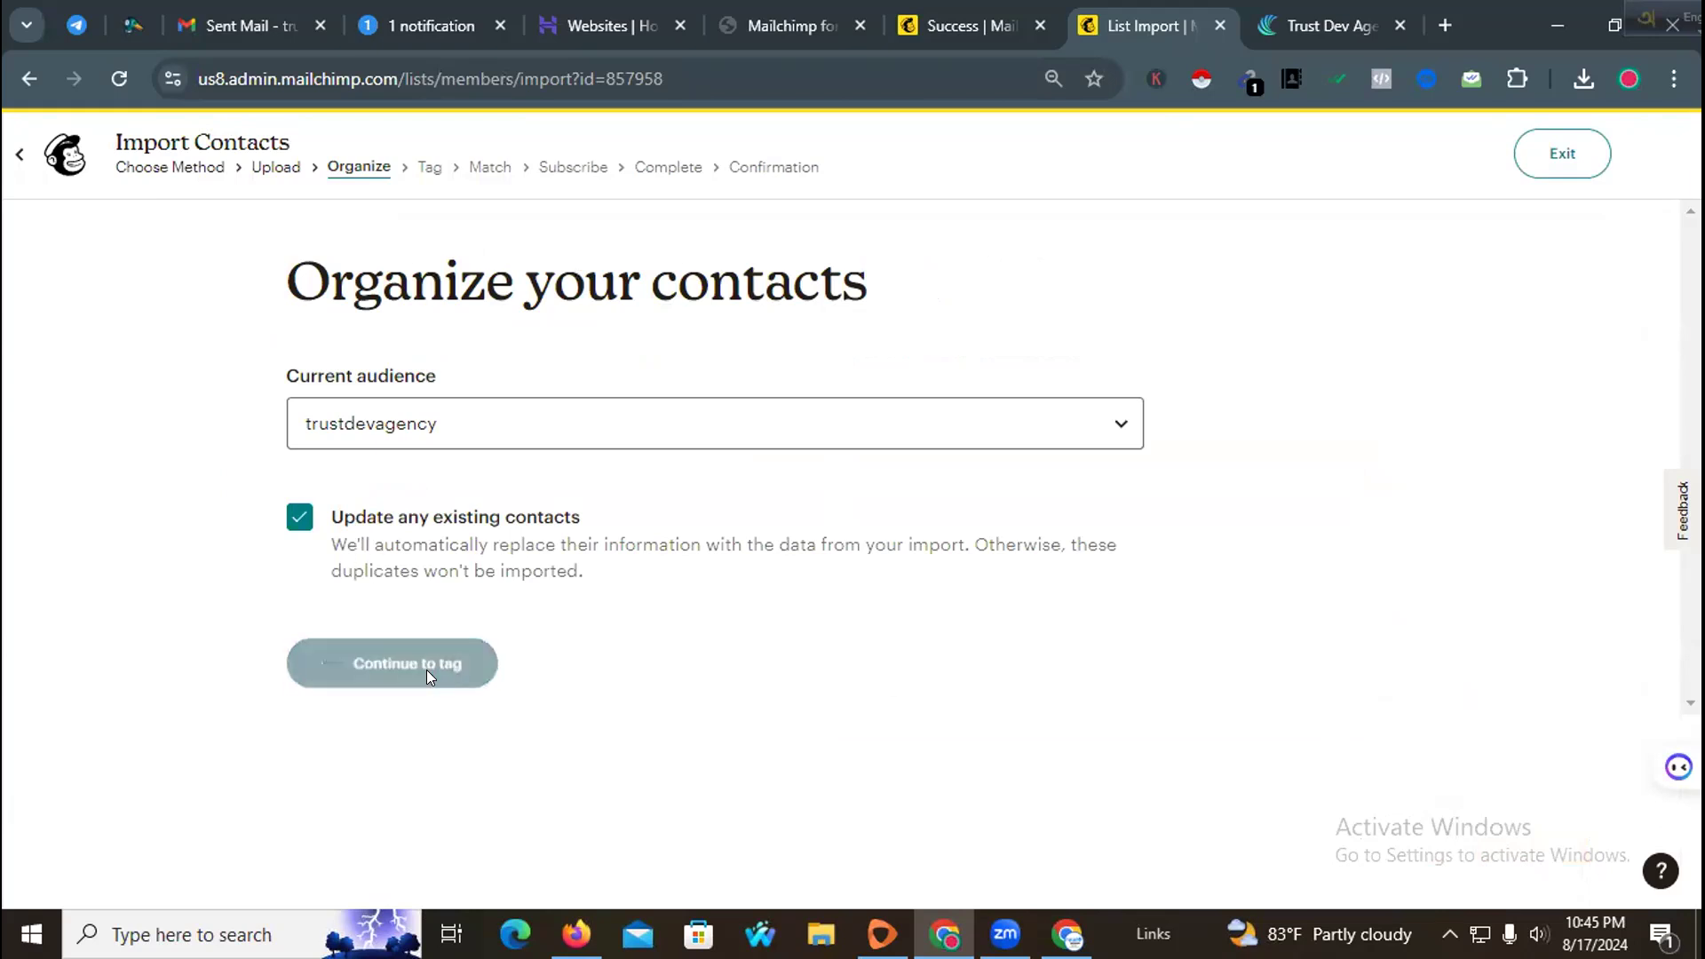
# Step: Tag the imported contacts with Member only and continue to column matching
pyautogui.click(492, 578)
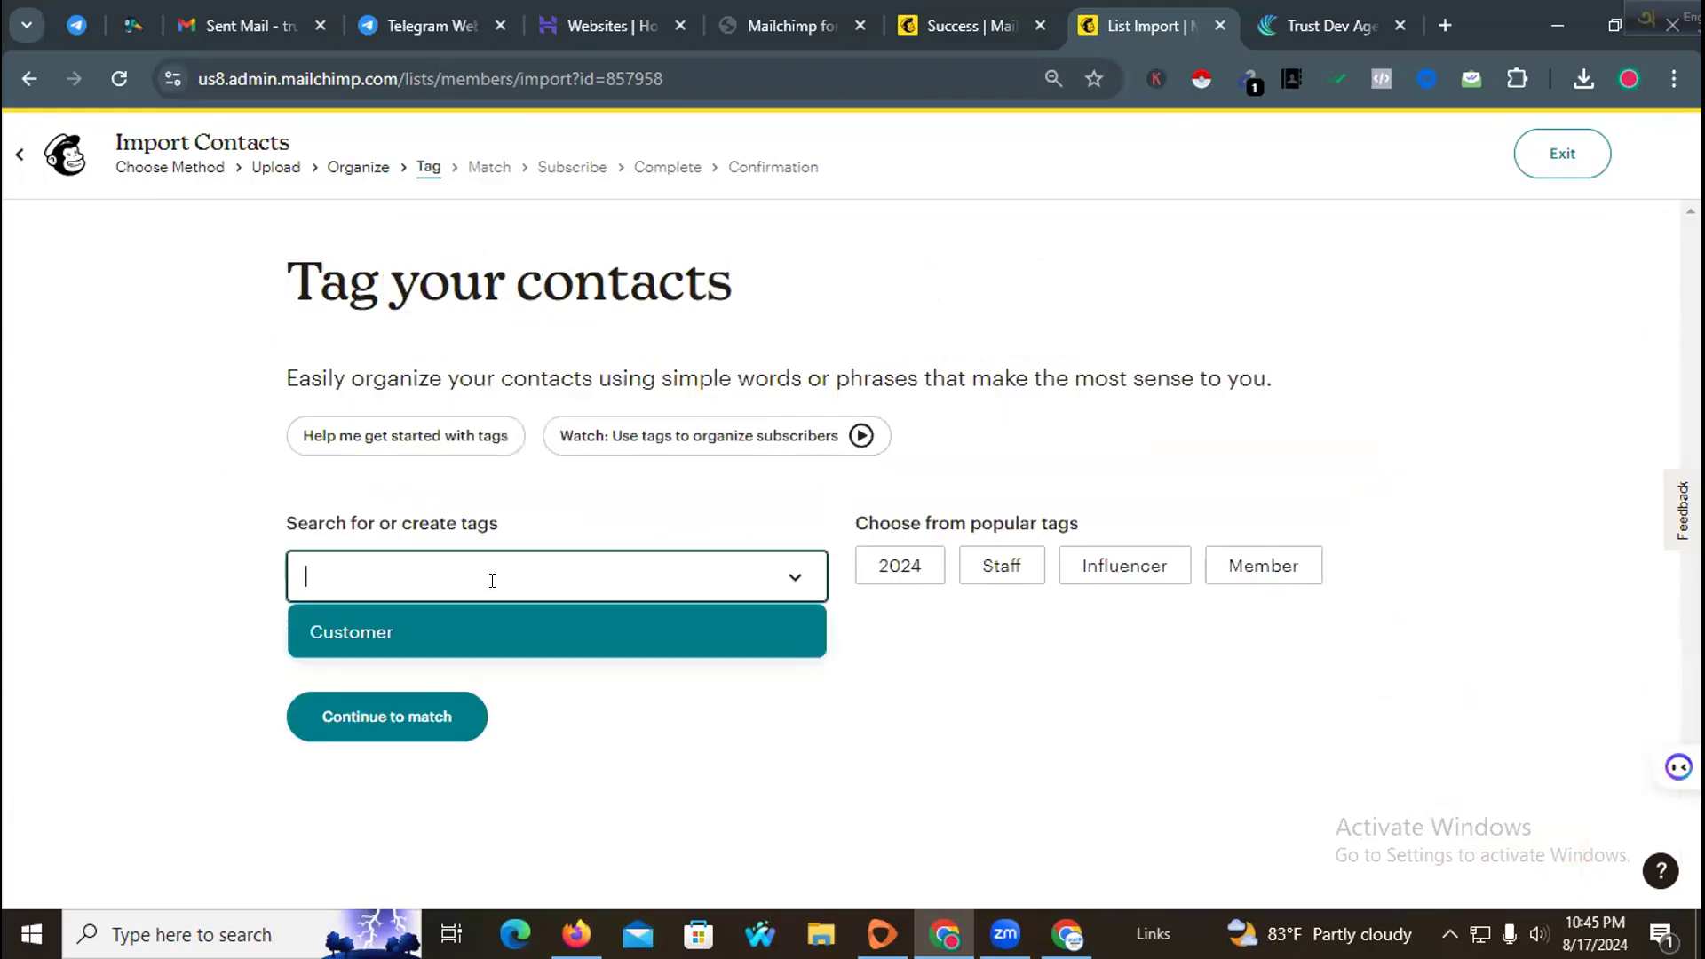
pyautogui.write('Test')
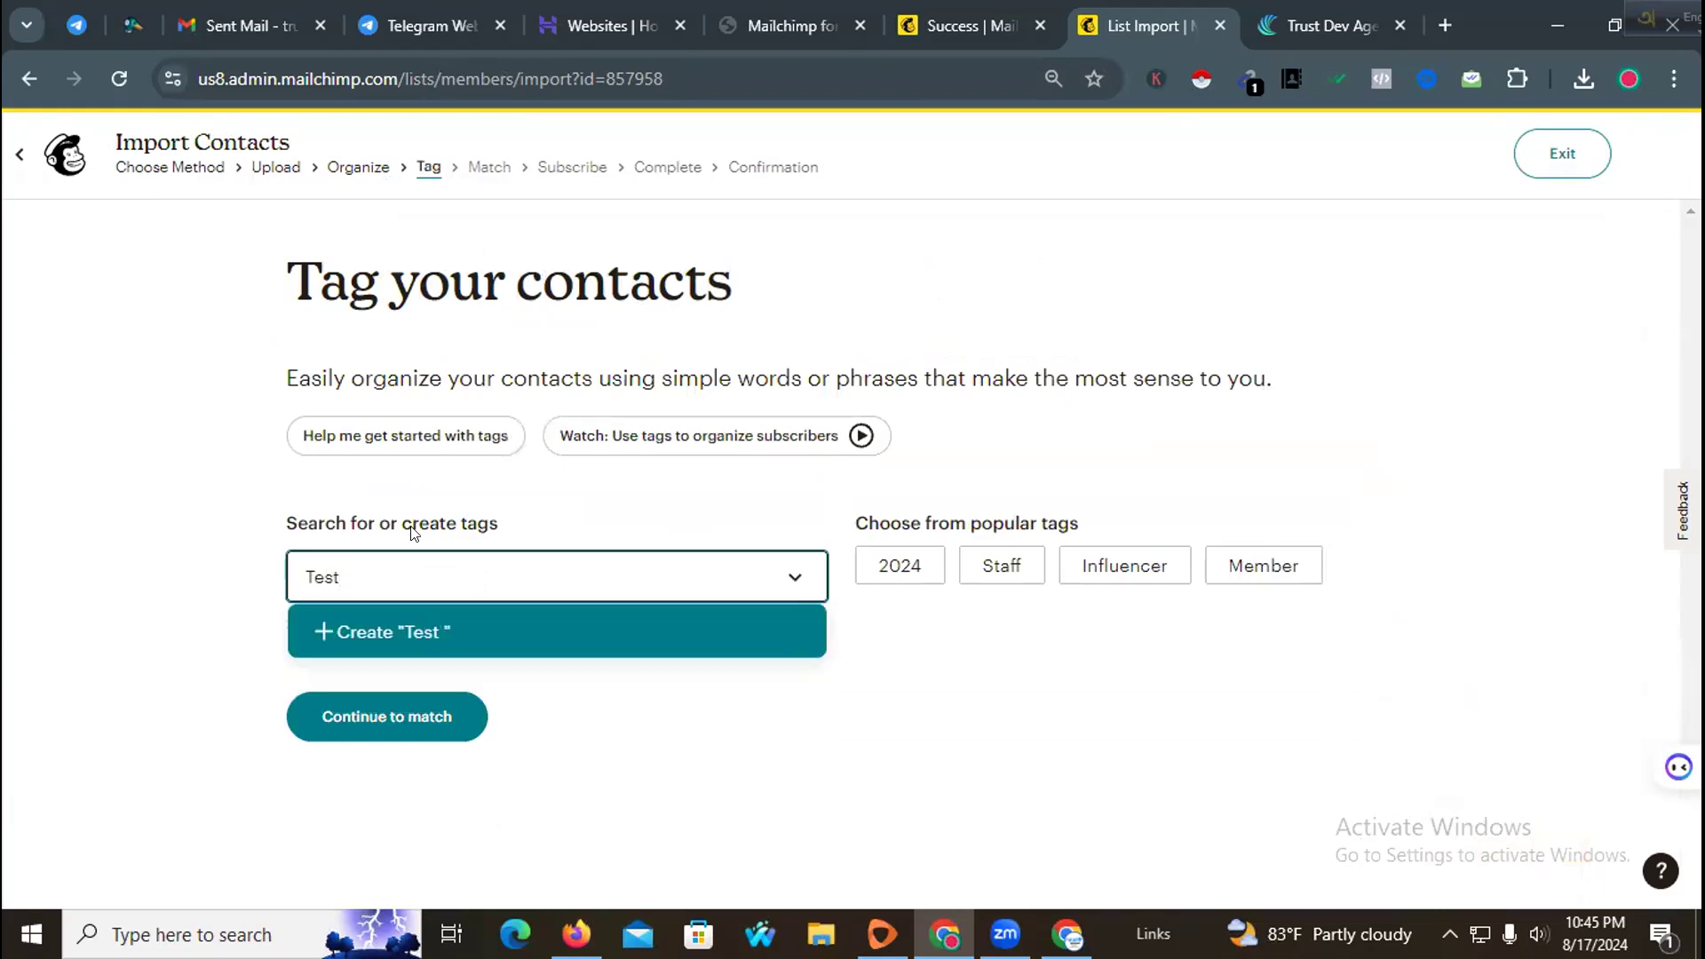
pyautogui.click(909, 648)
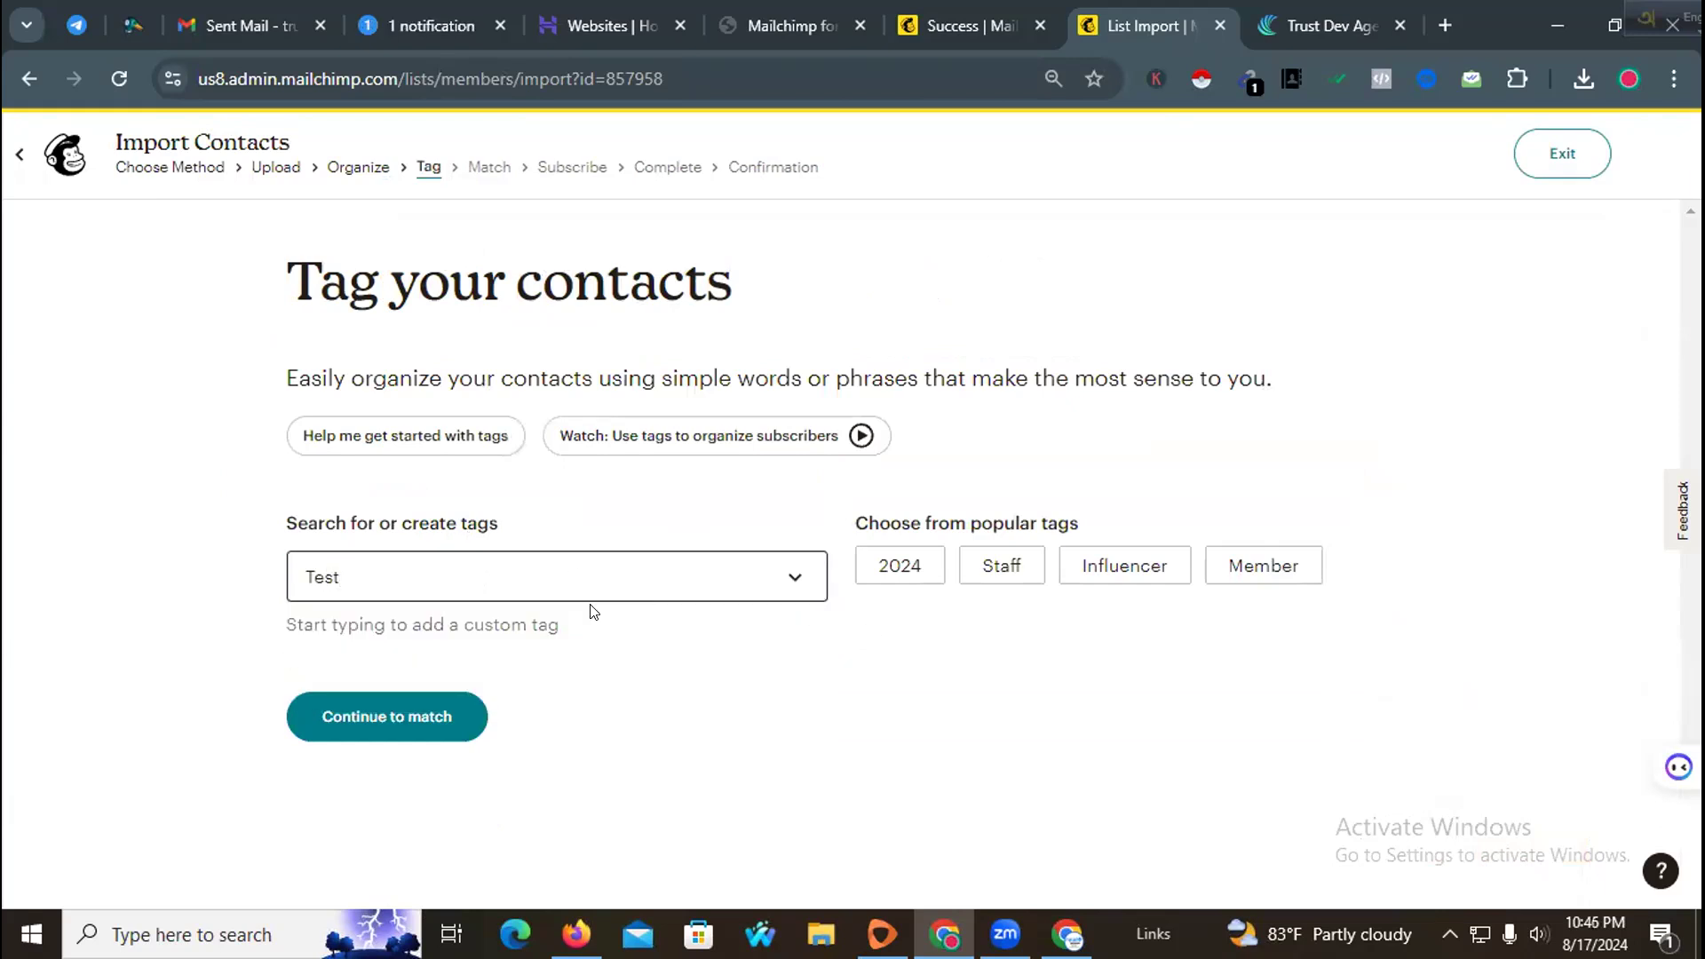
pyautogui.click(871, 573)
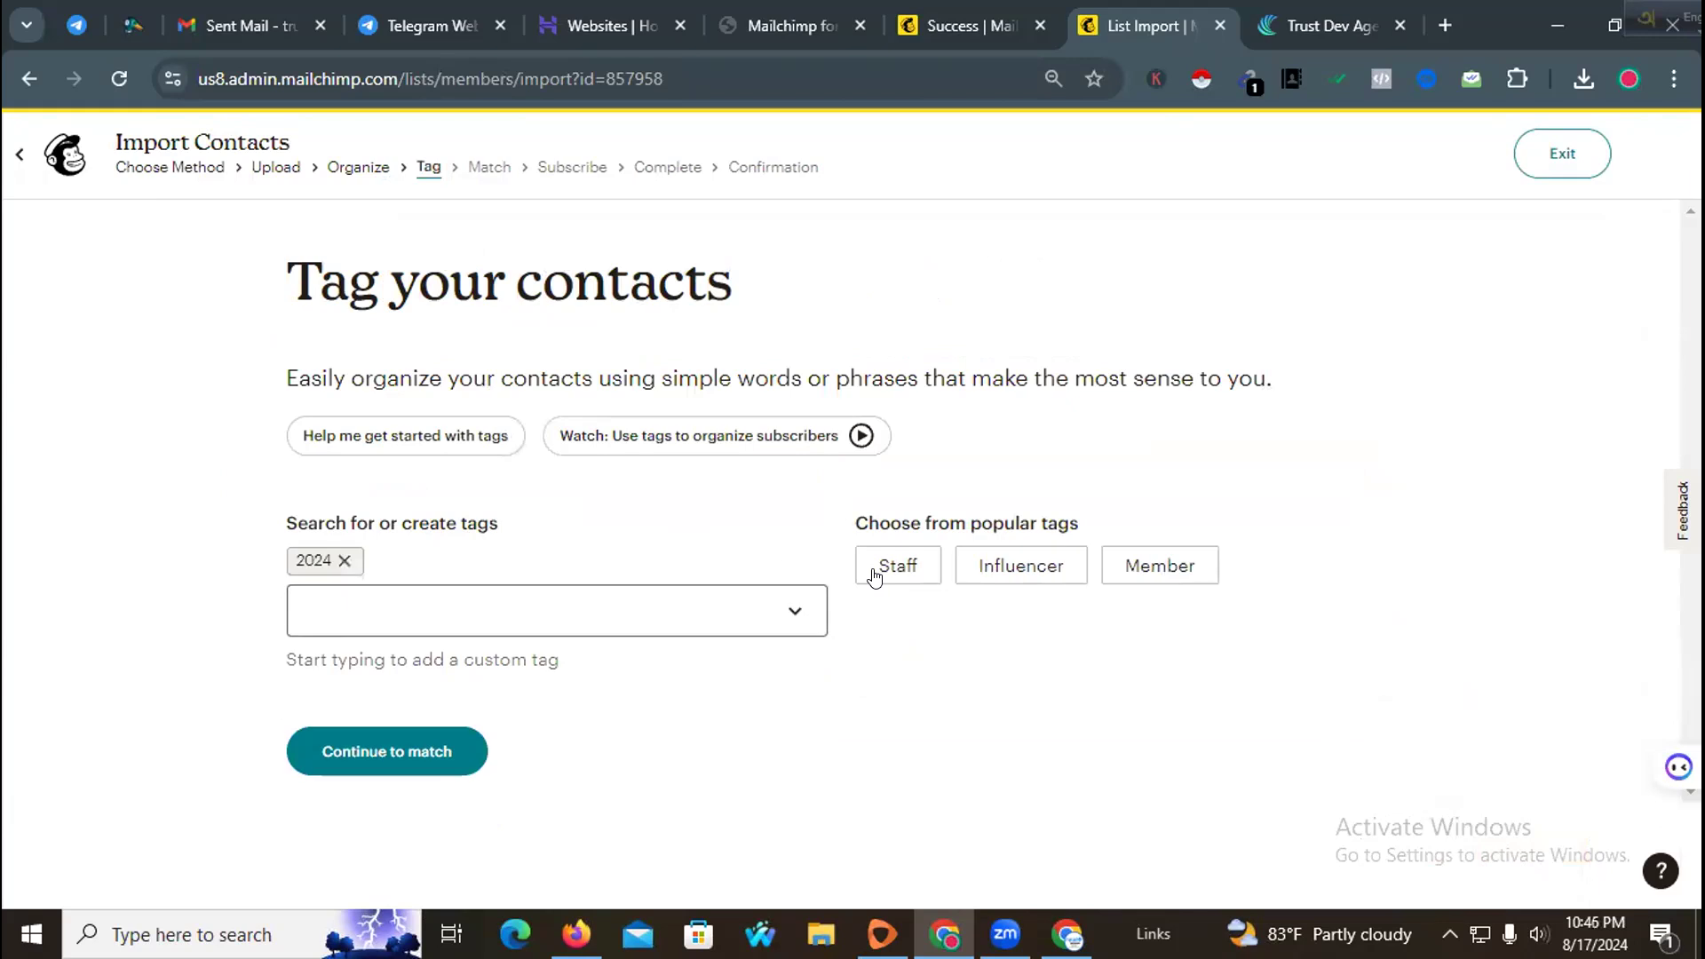
pyautogui.click(546, 595)
pyautogui.click(647, 506)
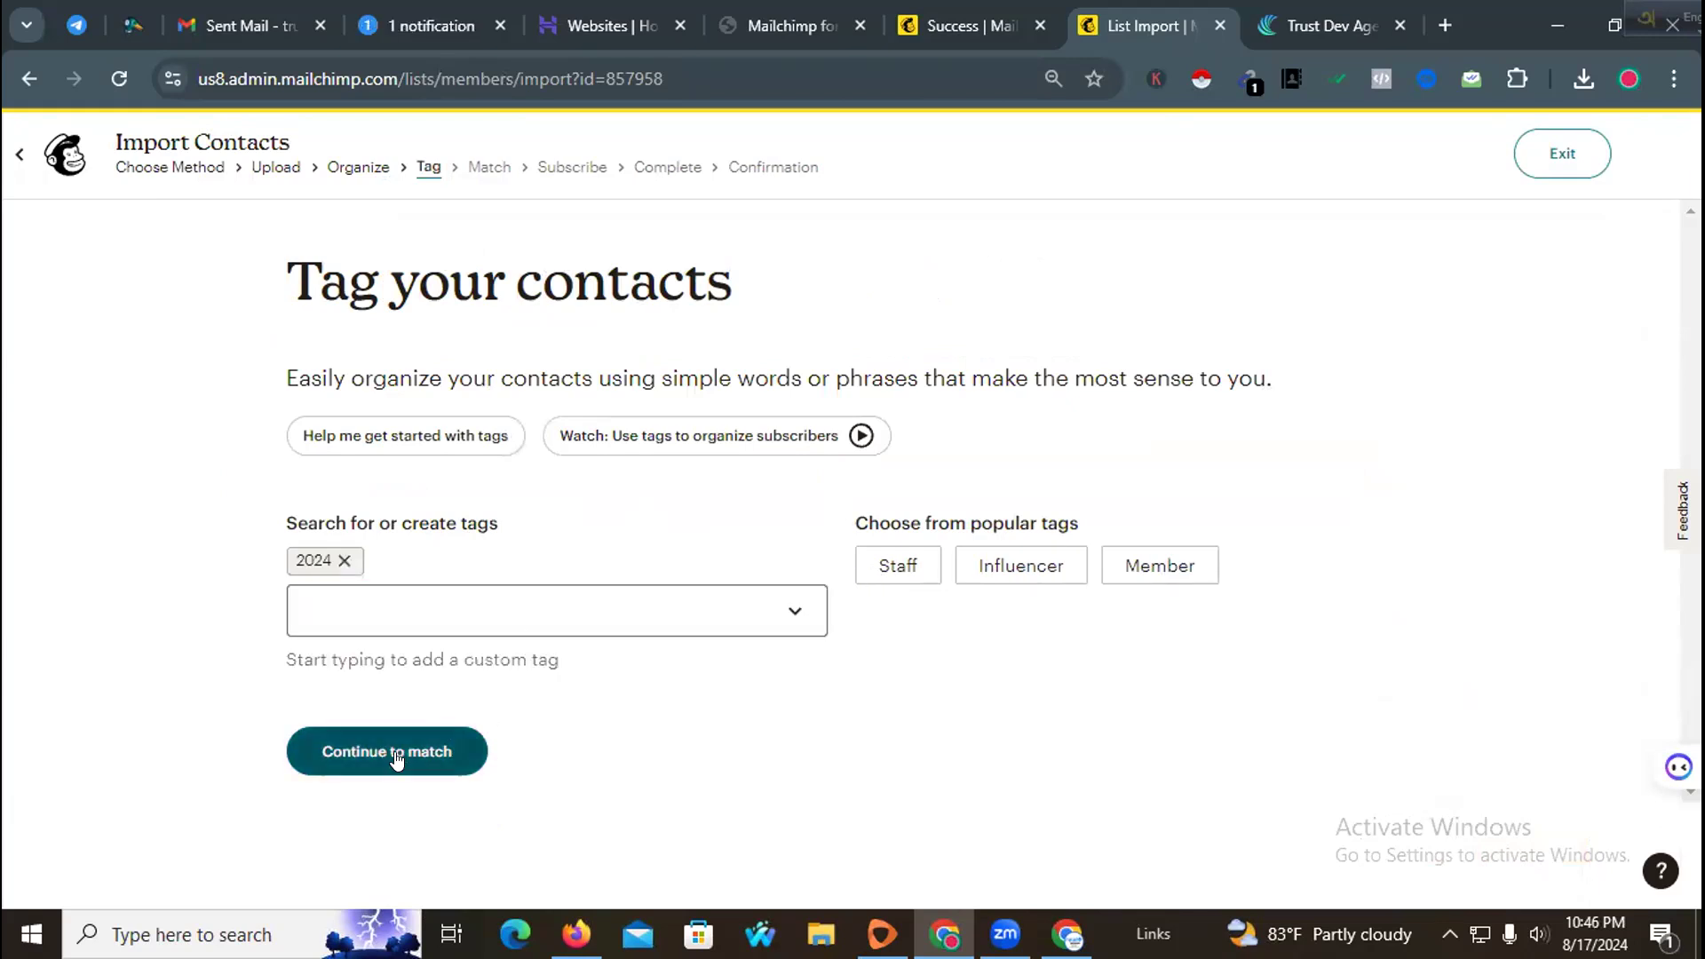
pyautogui.click(1155, 573)
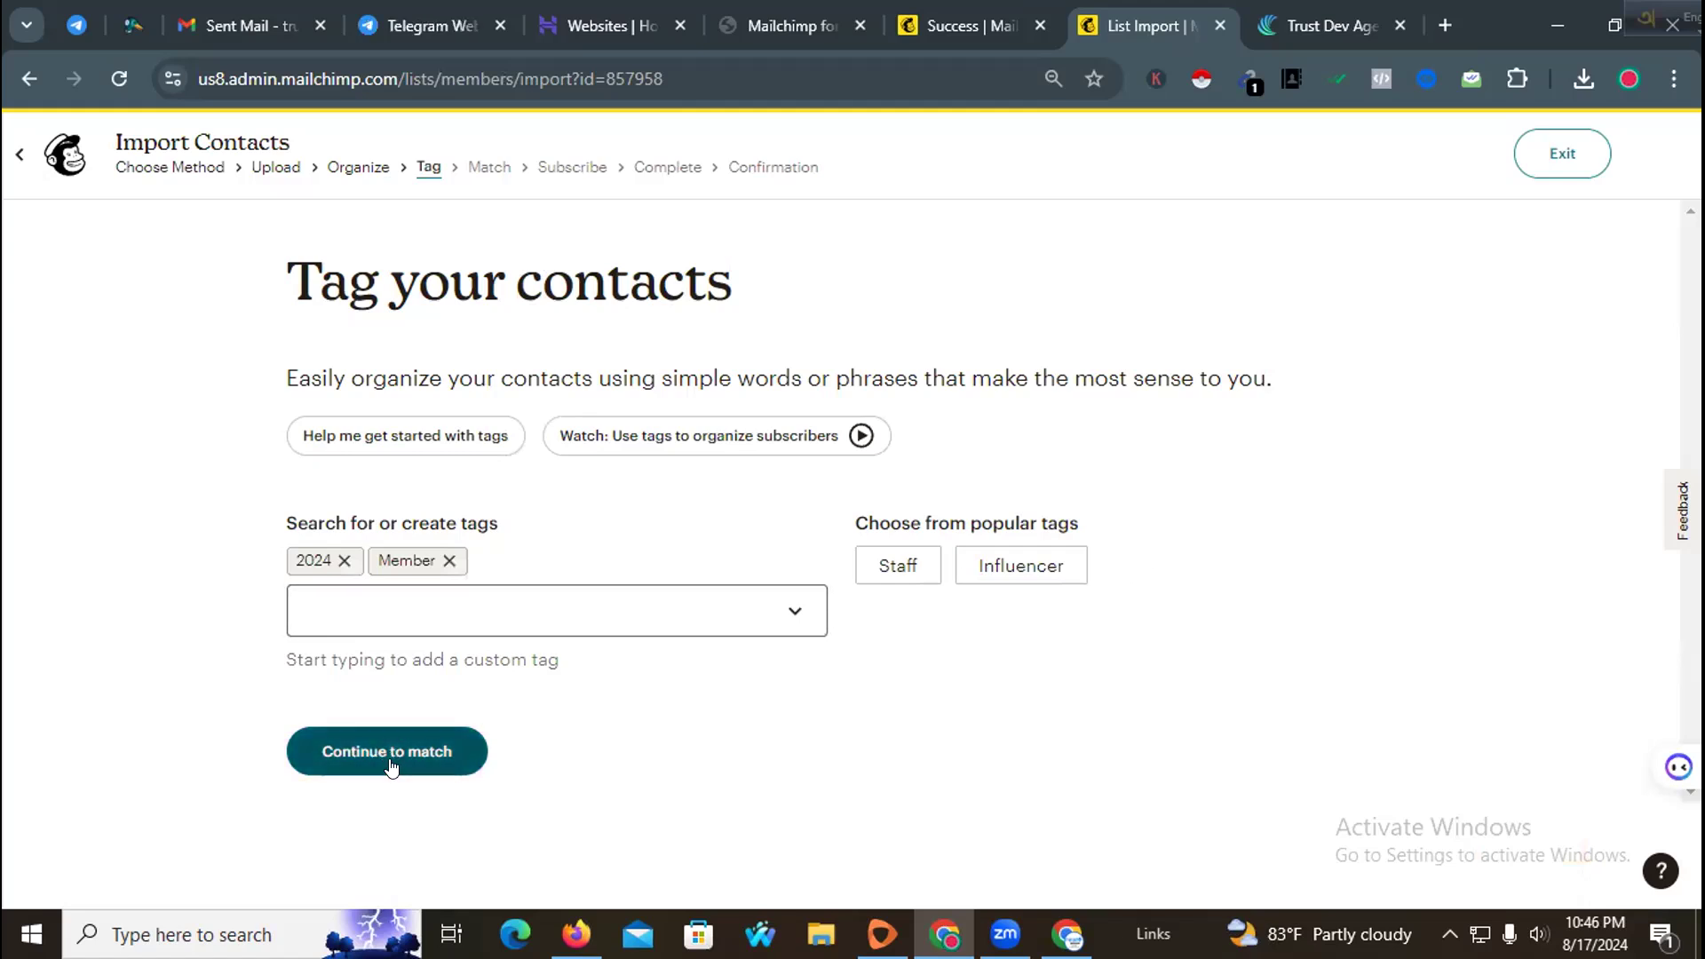
pyautogui.click(345, 561)
pyautogui.click(397, 751)
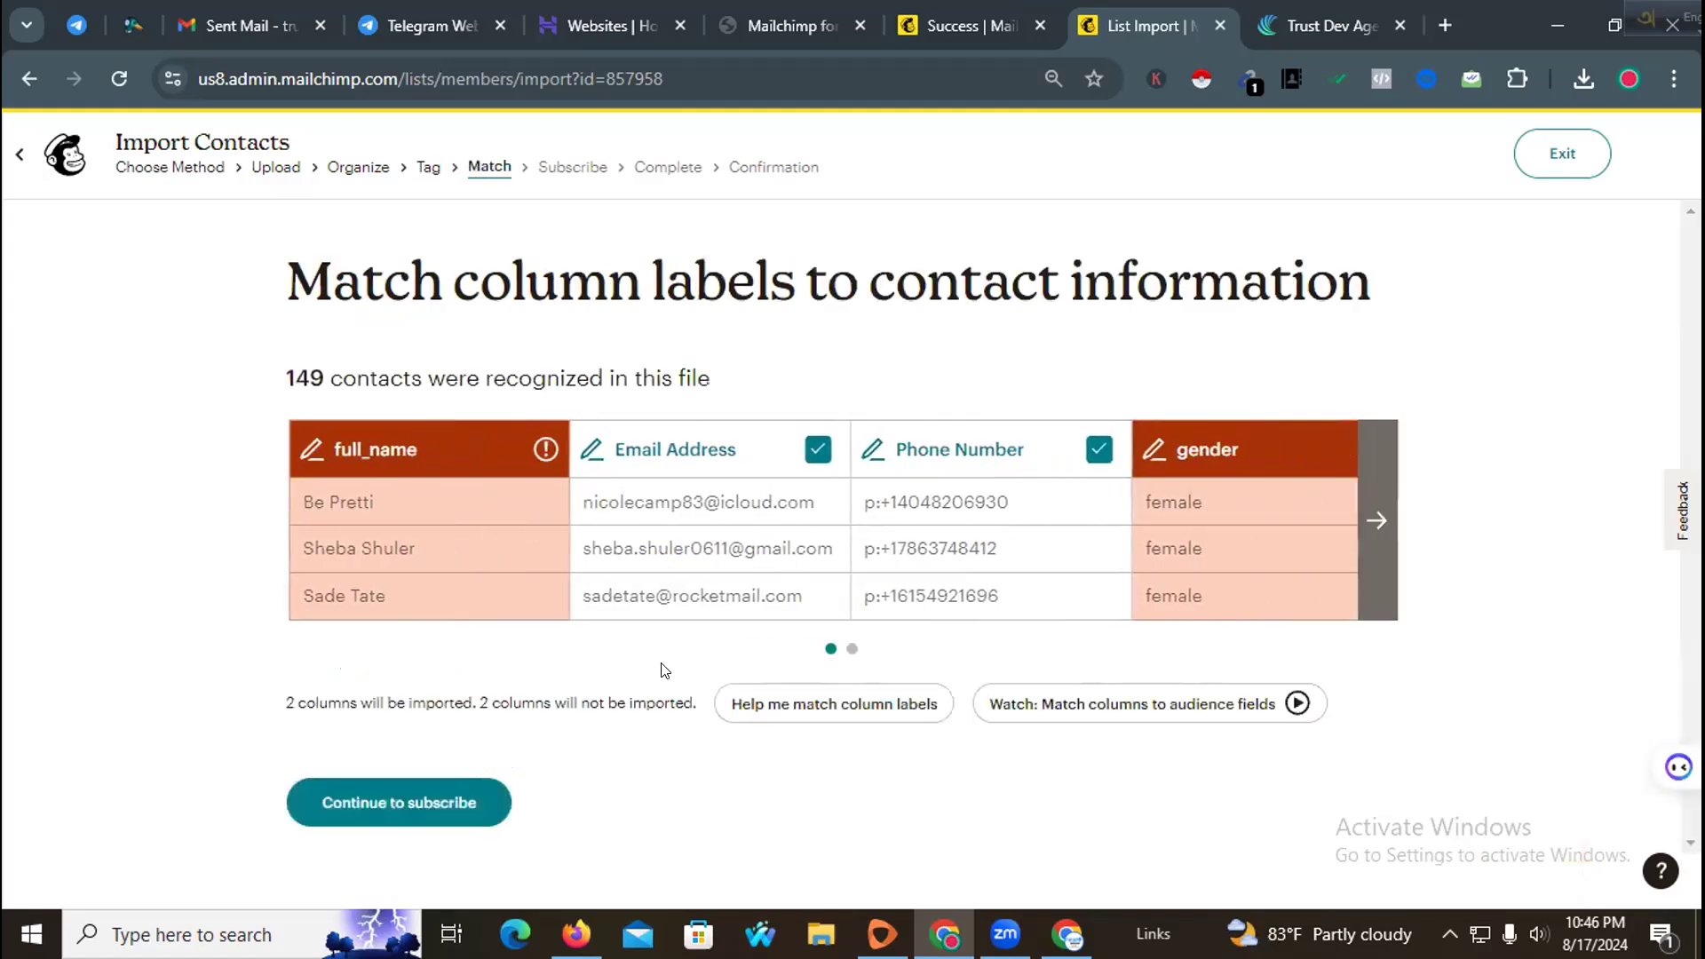
# Step: Map the full_name column to the First Name (FNAME) field and confirm
pyautogui.click(310, 451)
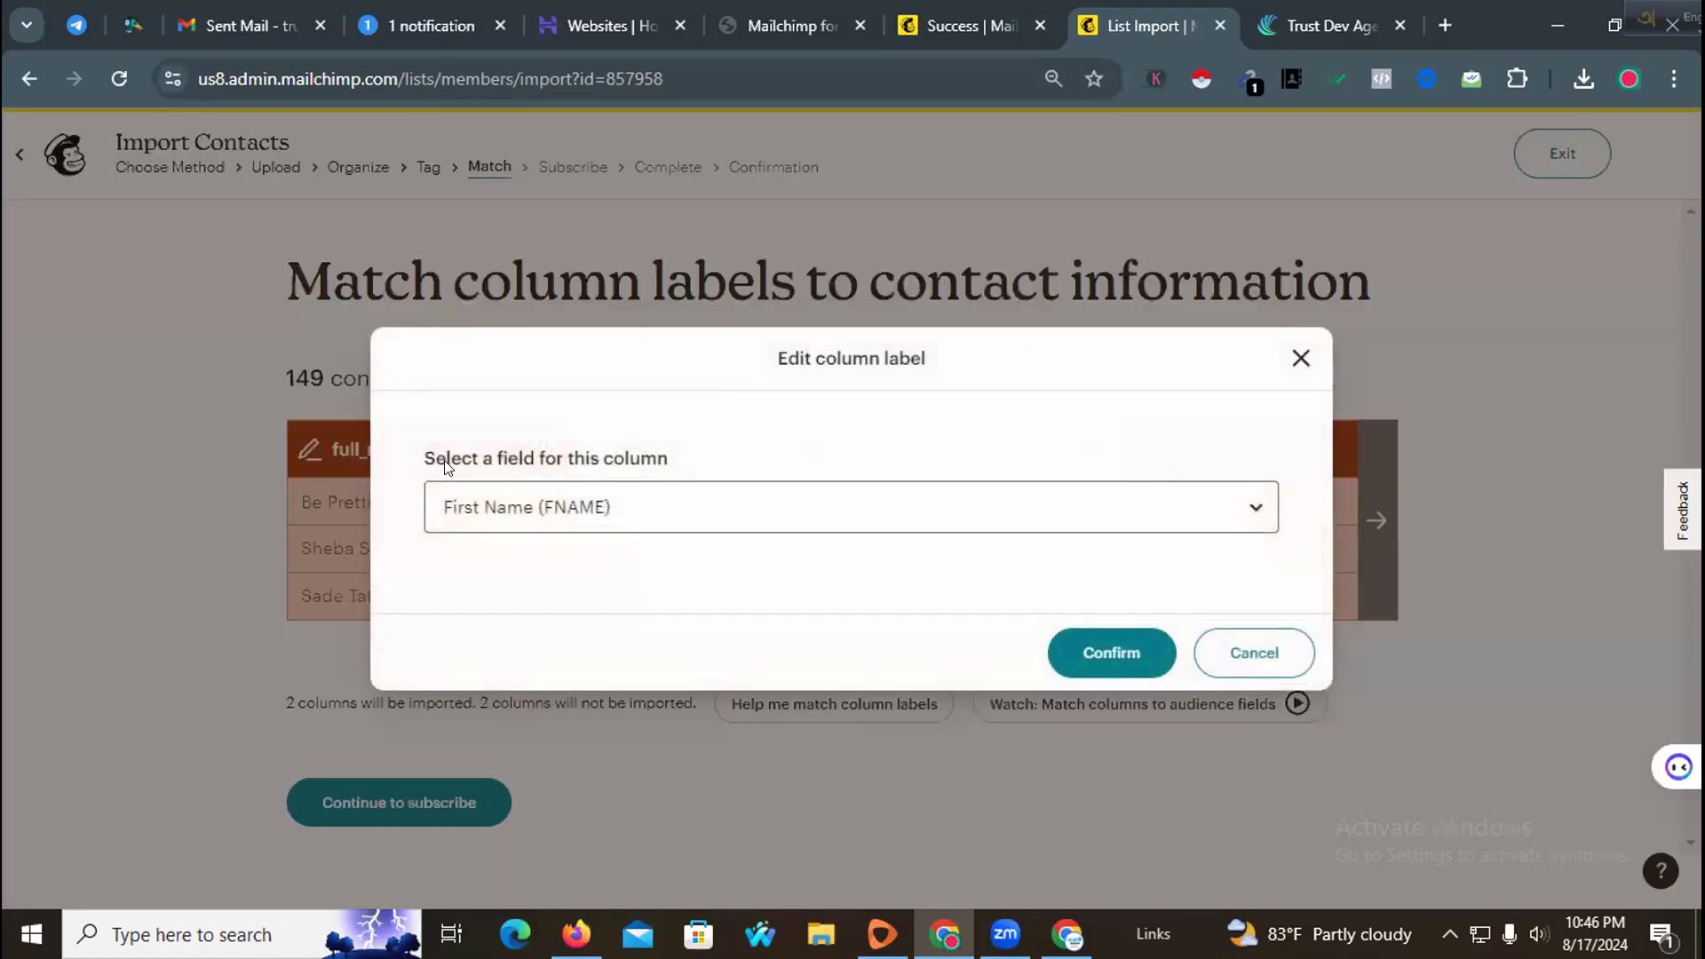
pyautogui.click(1115, 657)
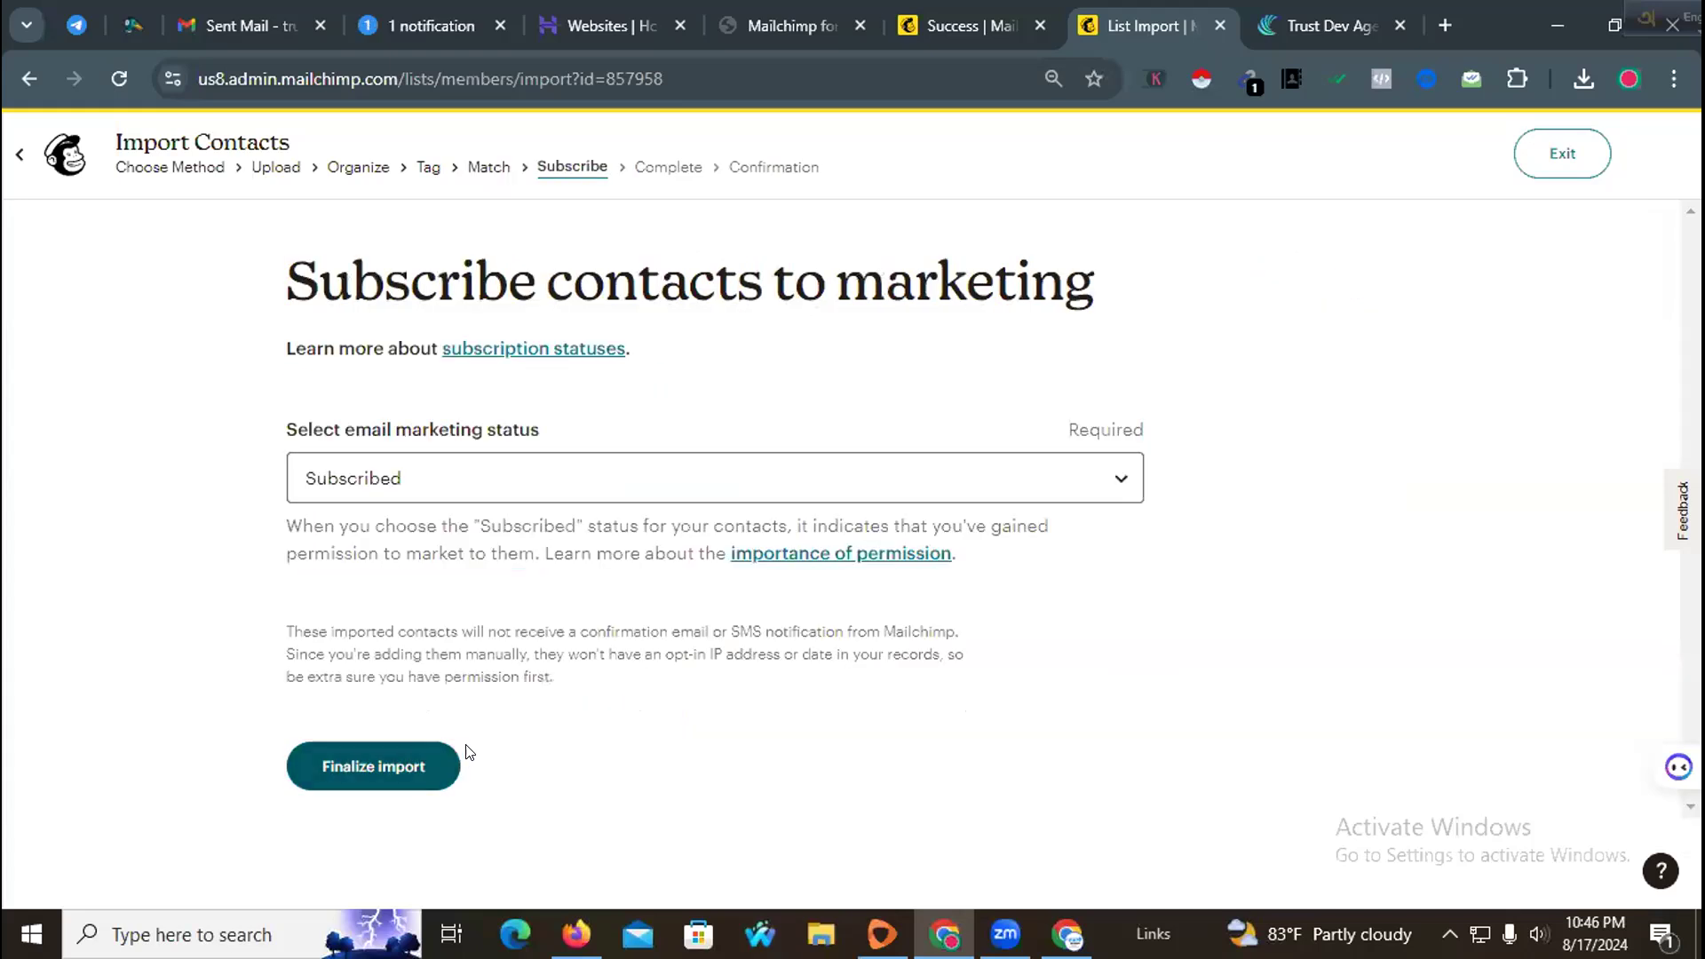
# Step: Keep the email marketing status as Subscribed, finalize and complete the import
pyautogui.click(514, 477)
pyautogui.click(513, 477)
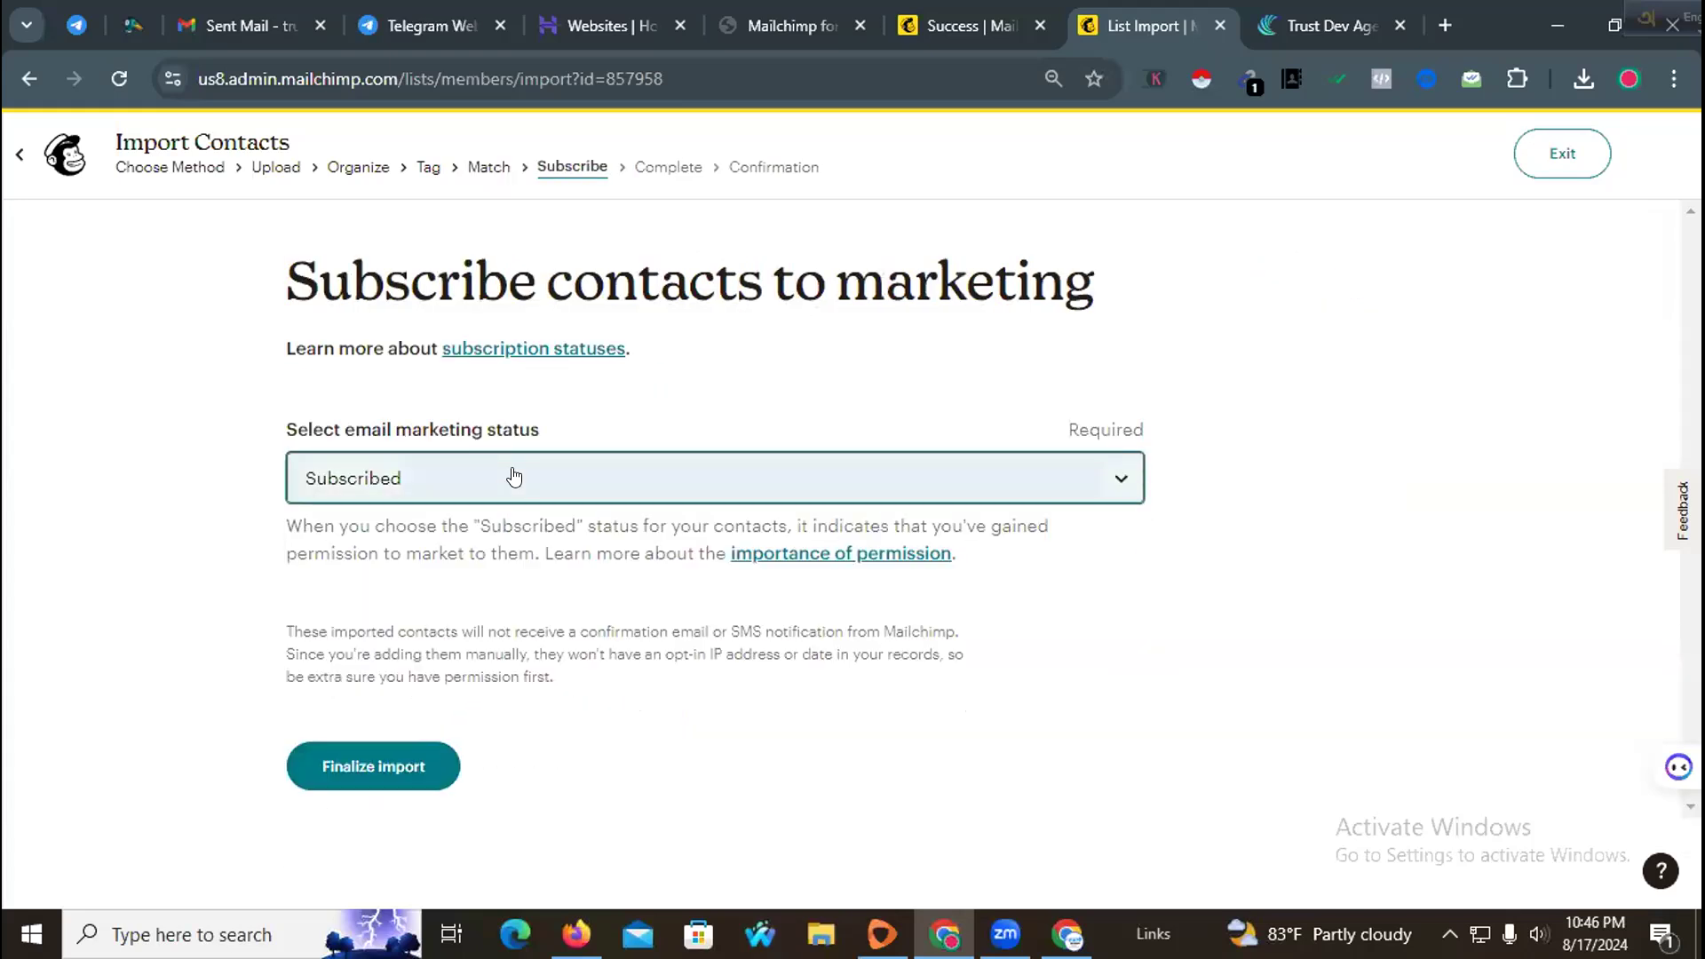
pyautogui.click(414, 749)
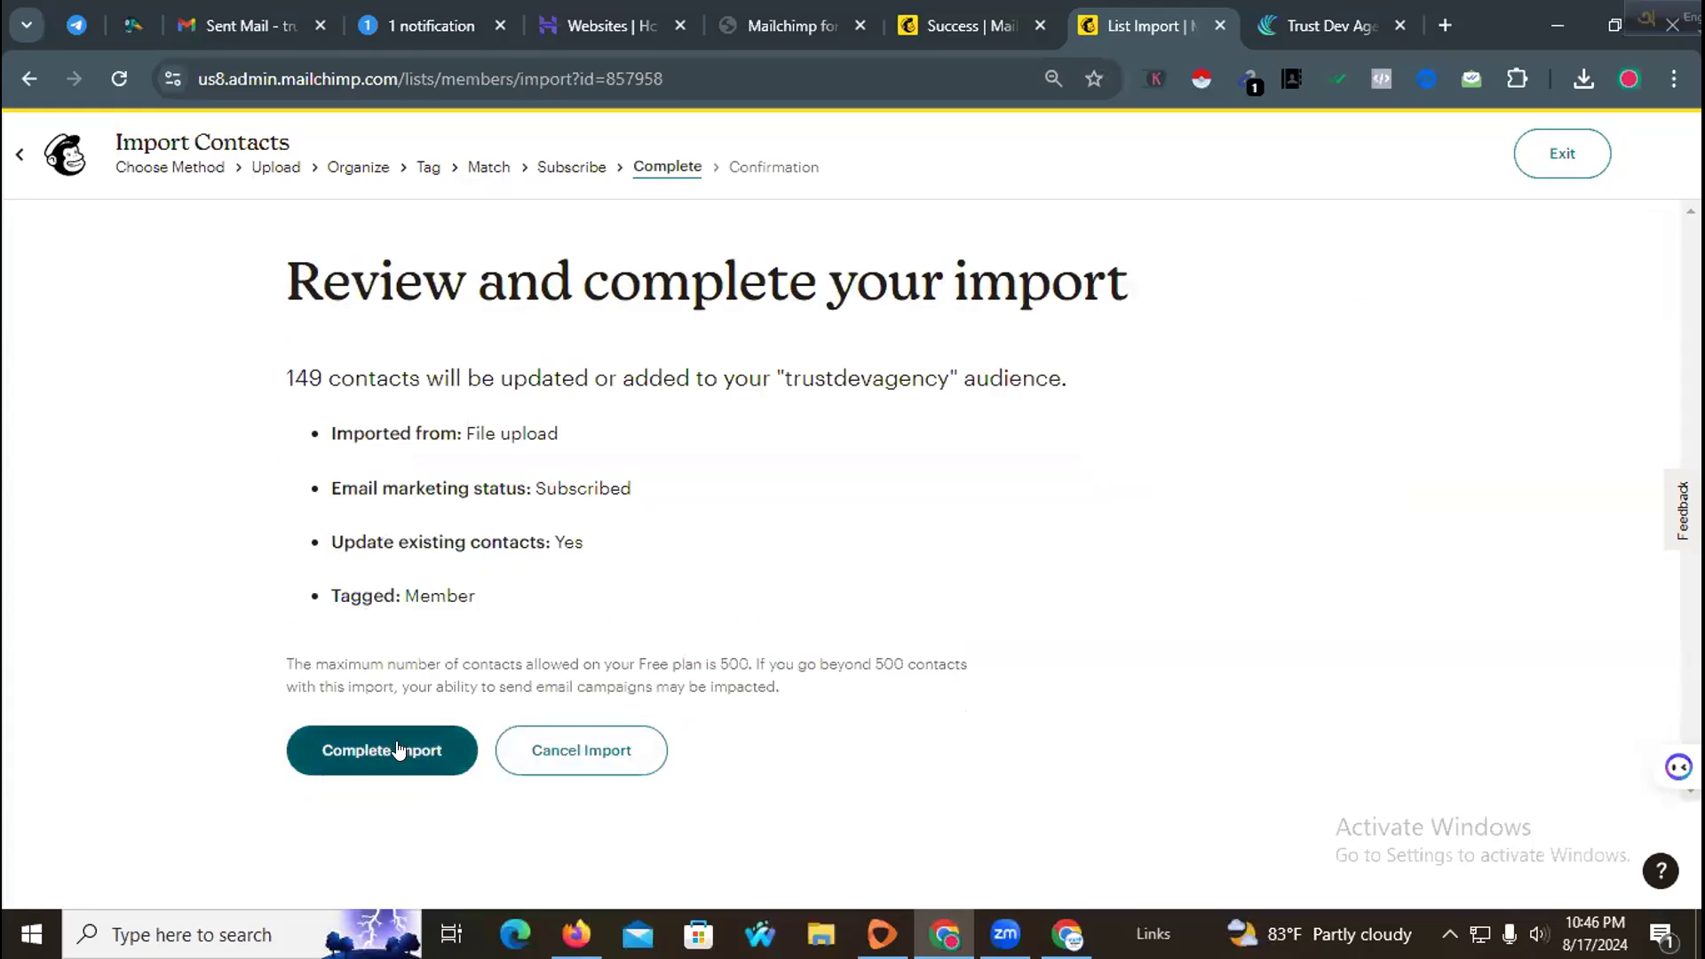
pyautogui.click(407, 746)
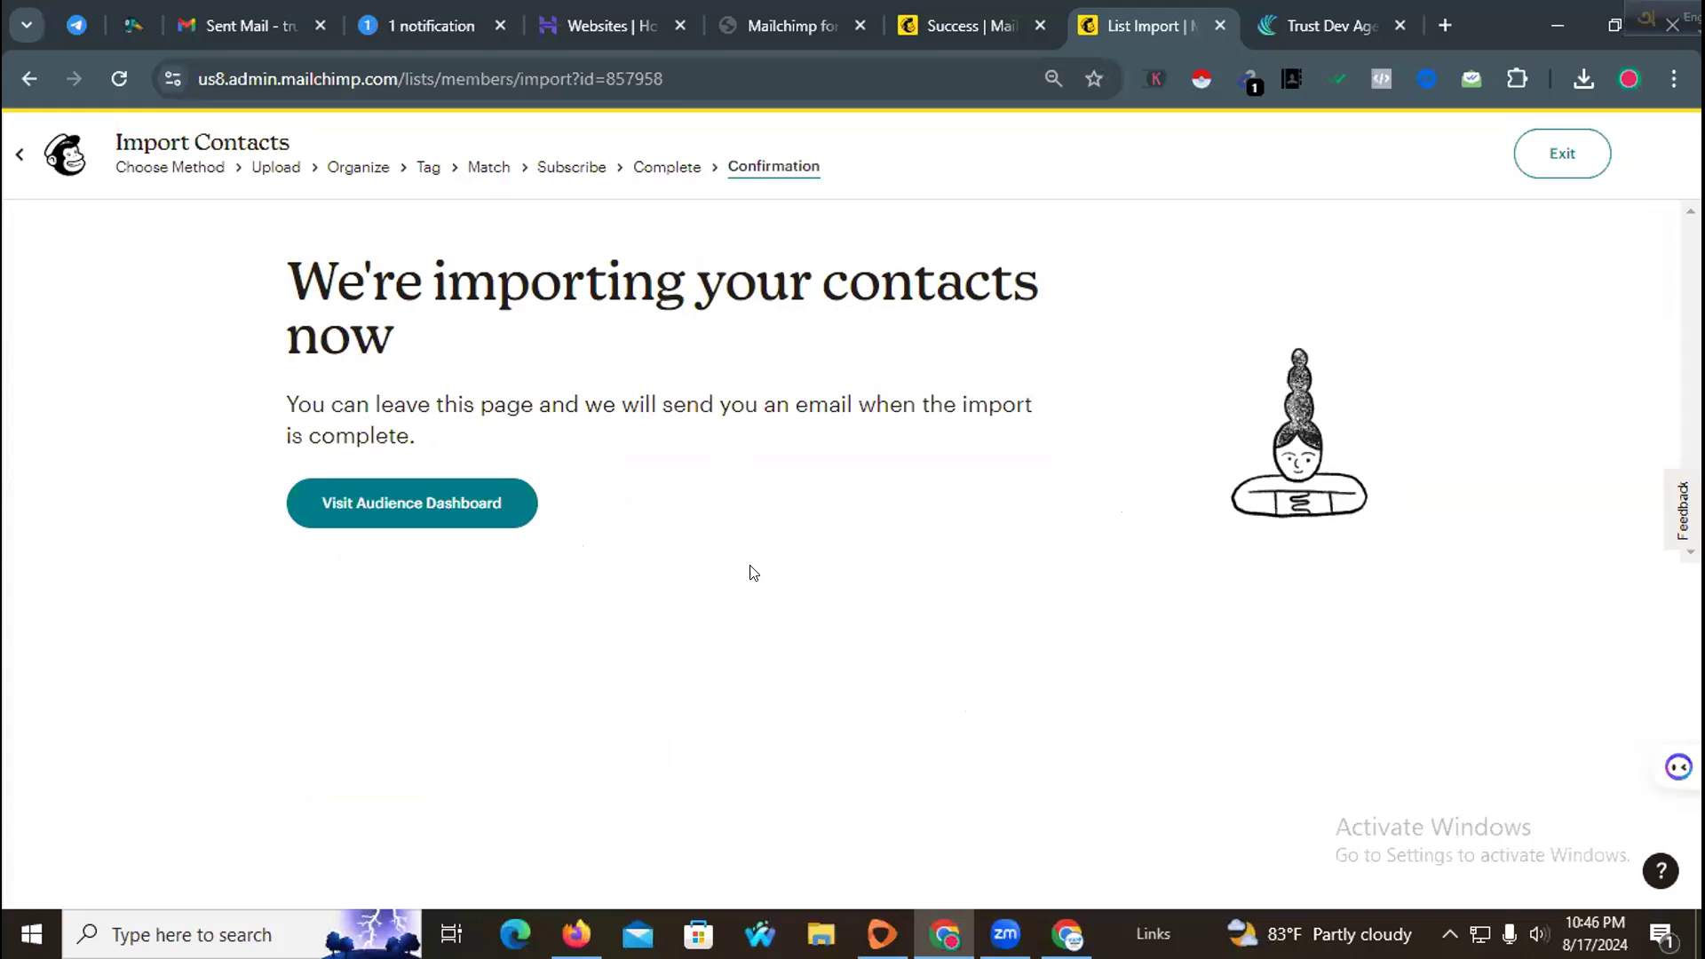
# Step: Open the audience dashboard and review its contact growth summary
pyautogui.click(480, 513)
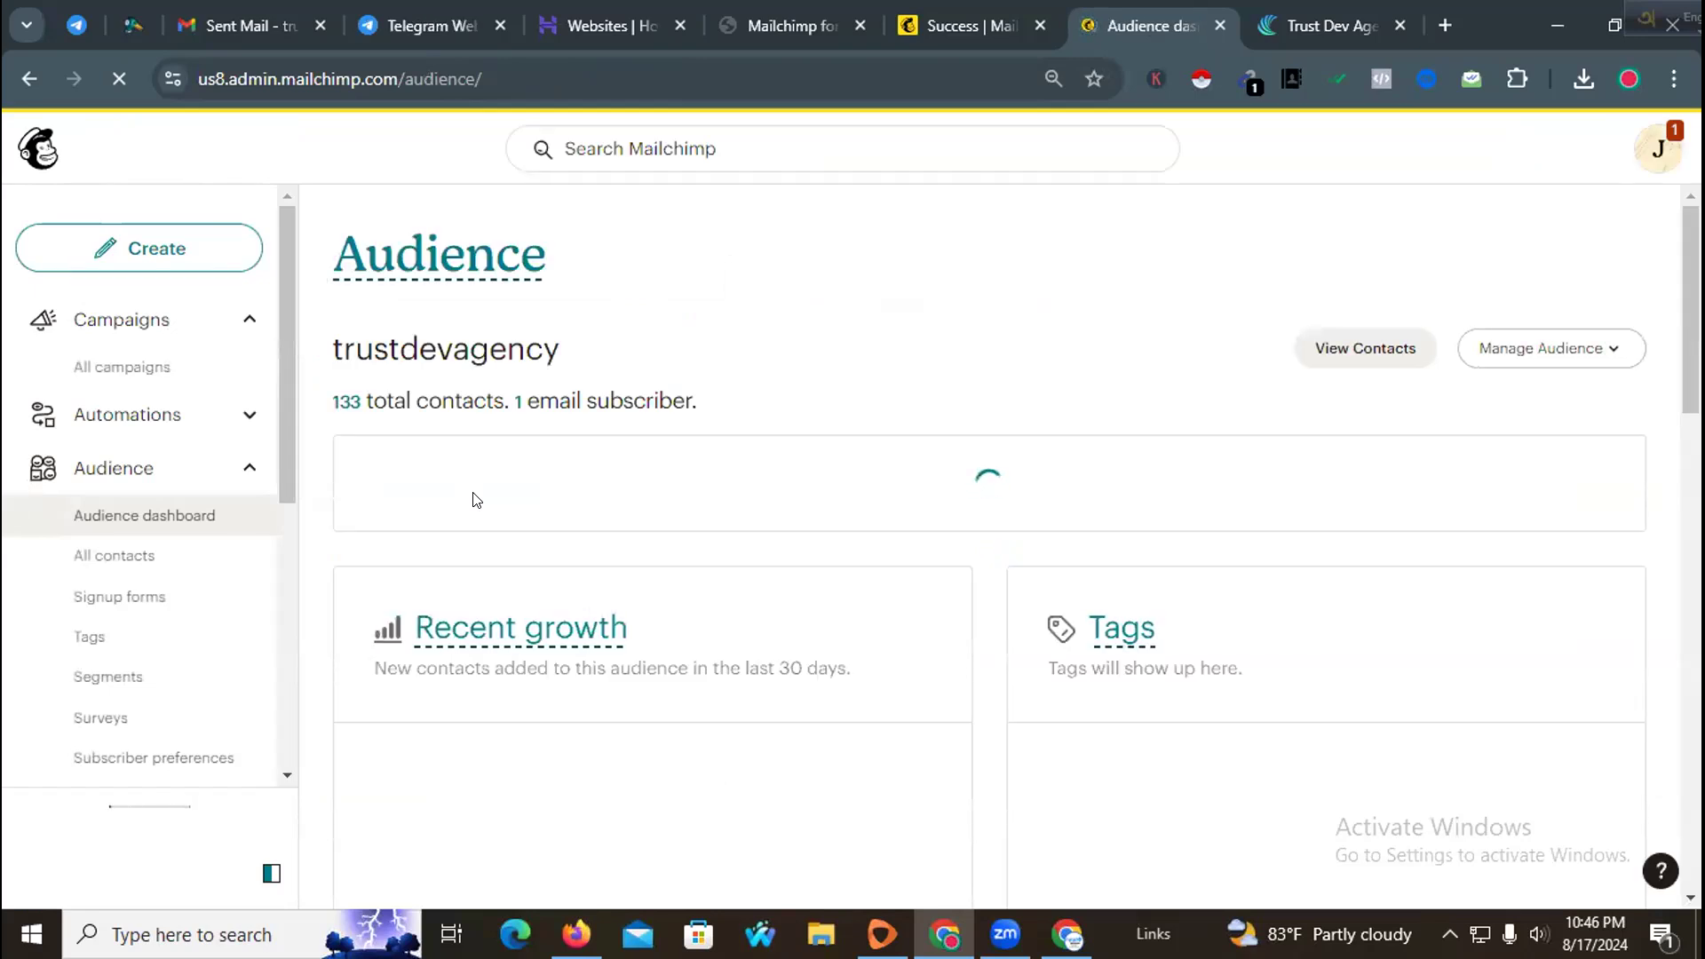
pyautogui.scroll(-7, 488, 501)
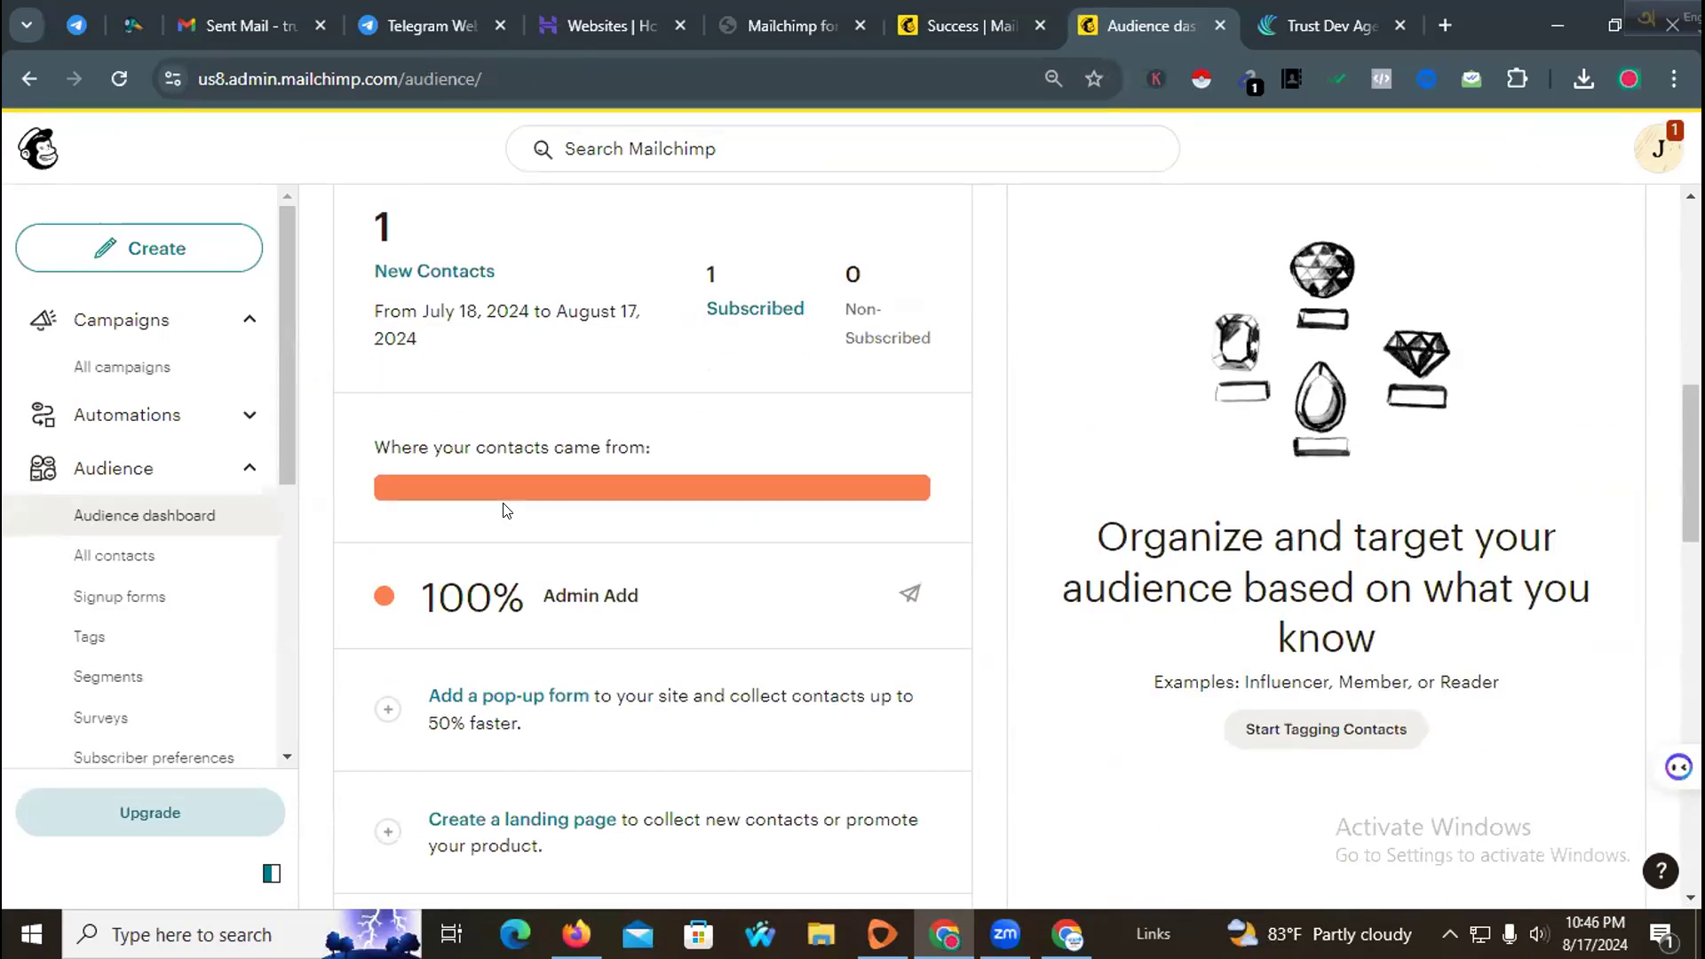
pyautogui.scroll(4, 505, 509)
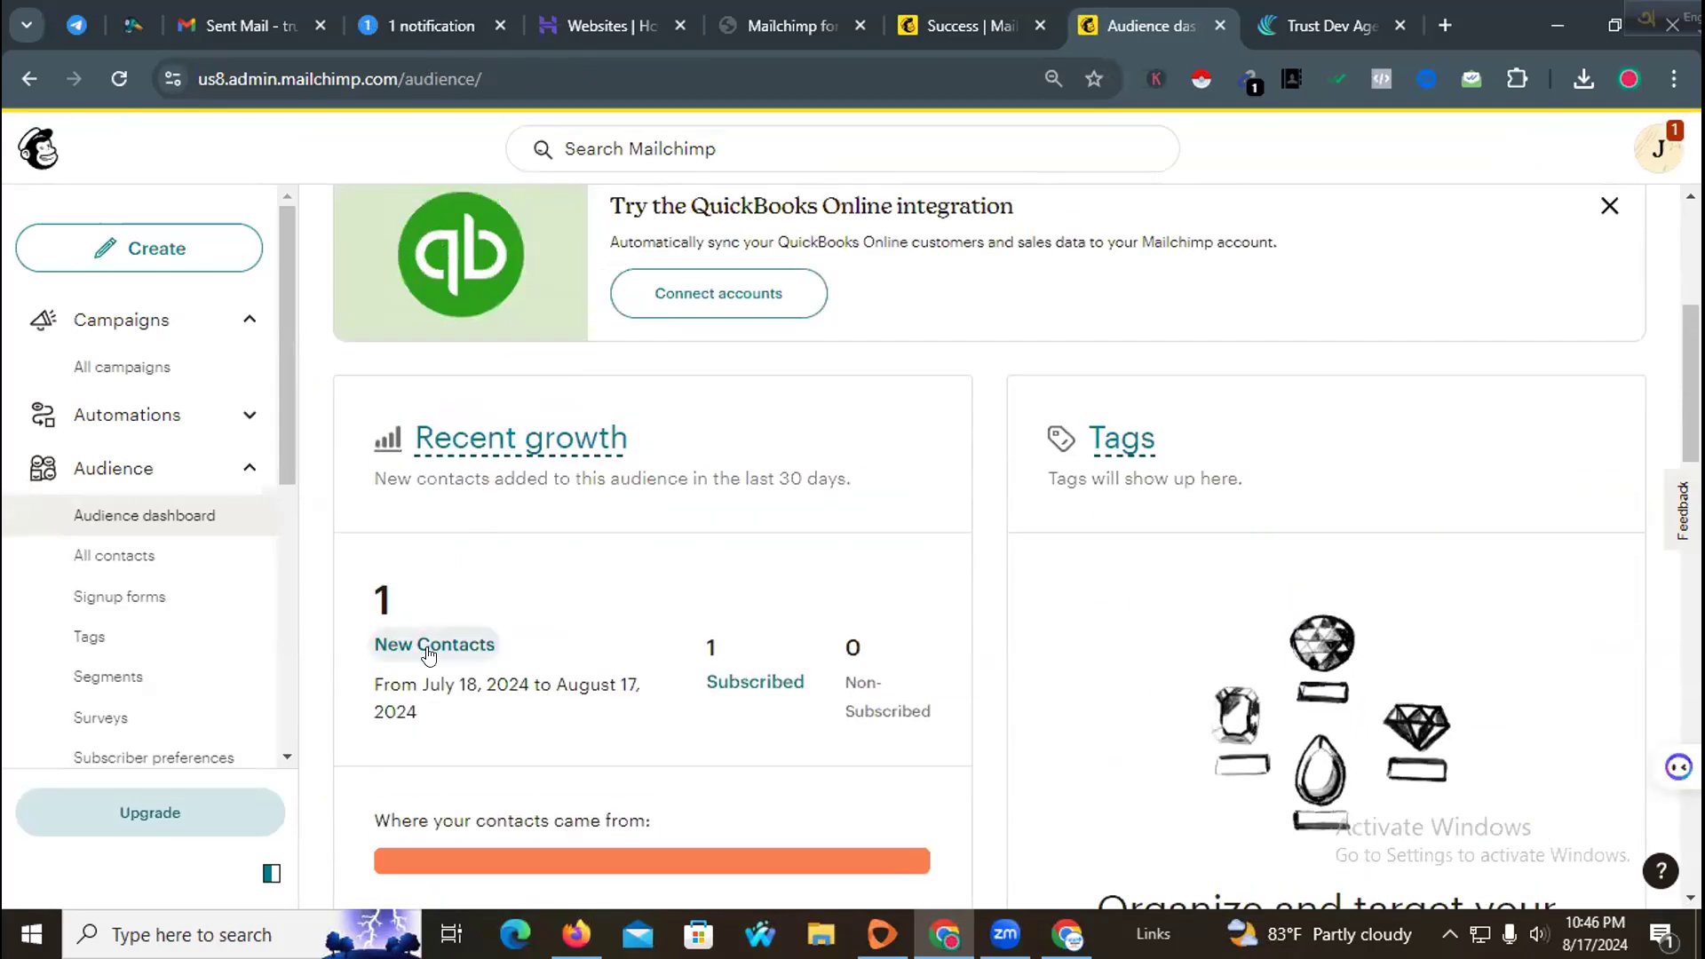
pyautogui.scroll(5, 433, 643)
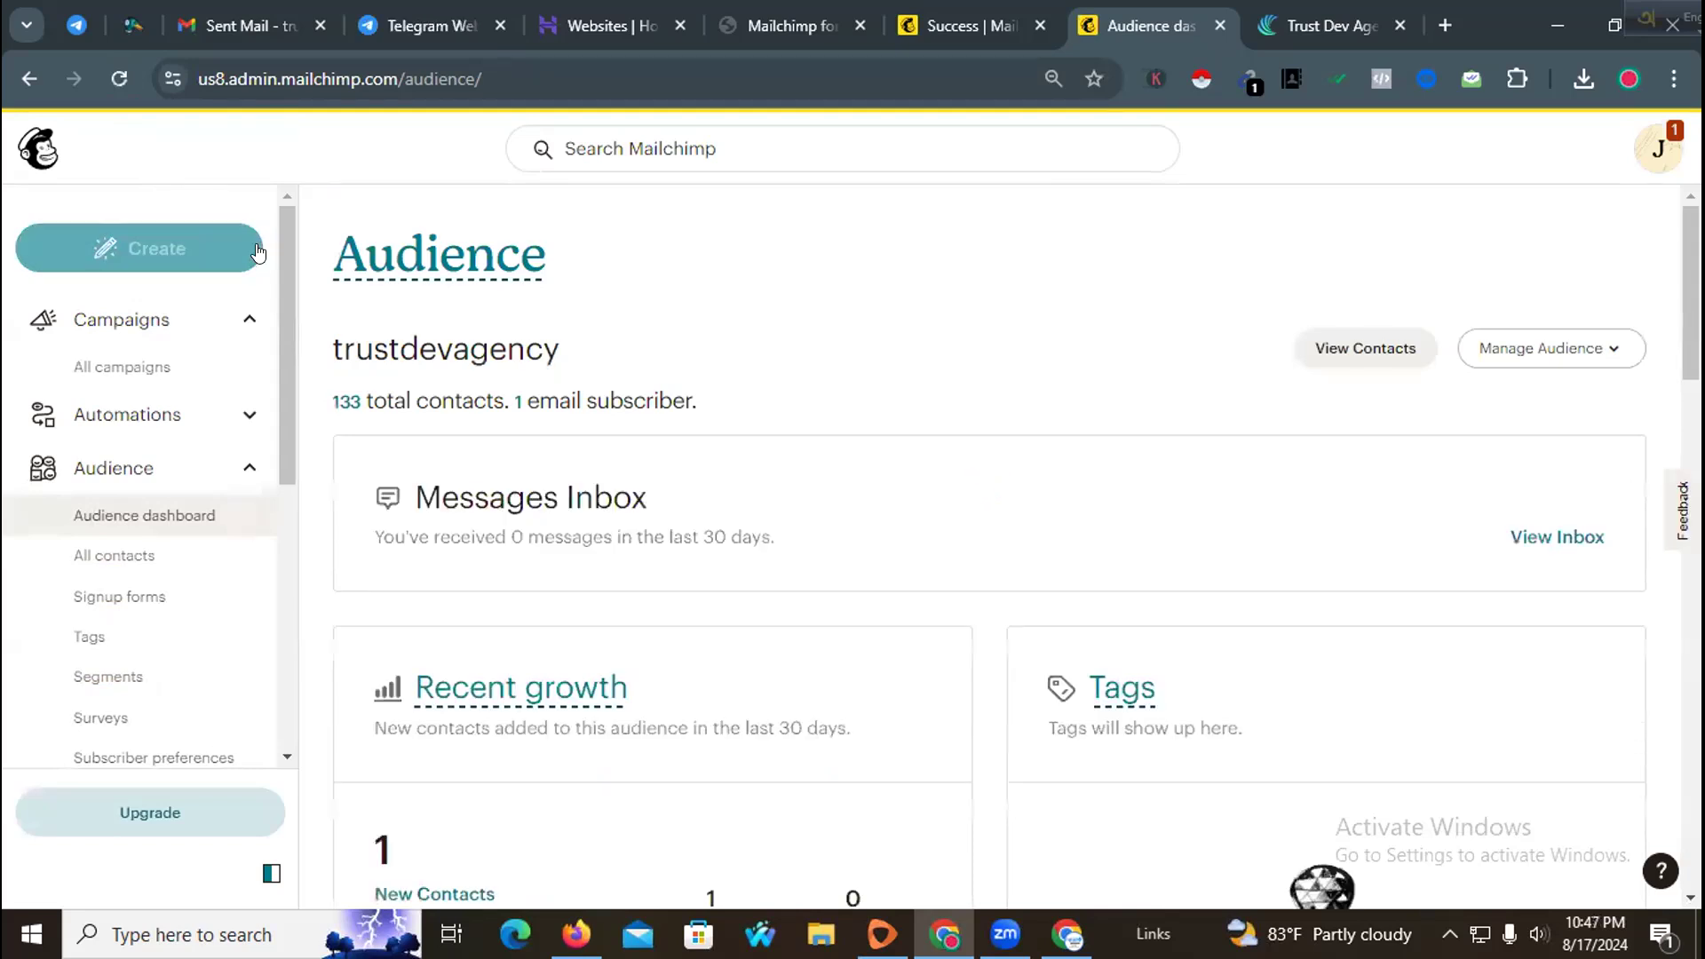
pyautogui.scroll(-3, 551, 455)
pyautogui.scroll(-4, 550, 458)
pyautogui.scroll(-3, 540, 464)
pyautogui.scroll(6, 531, 457)
pyautogui.scroll(4, 533, 458)
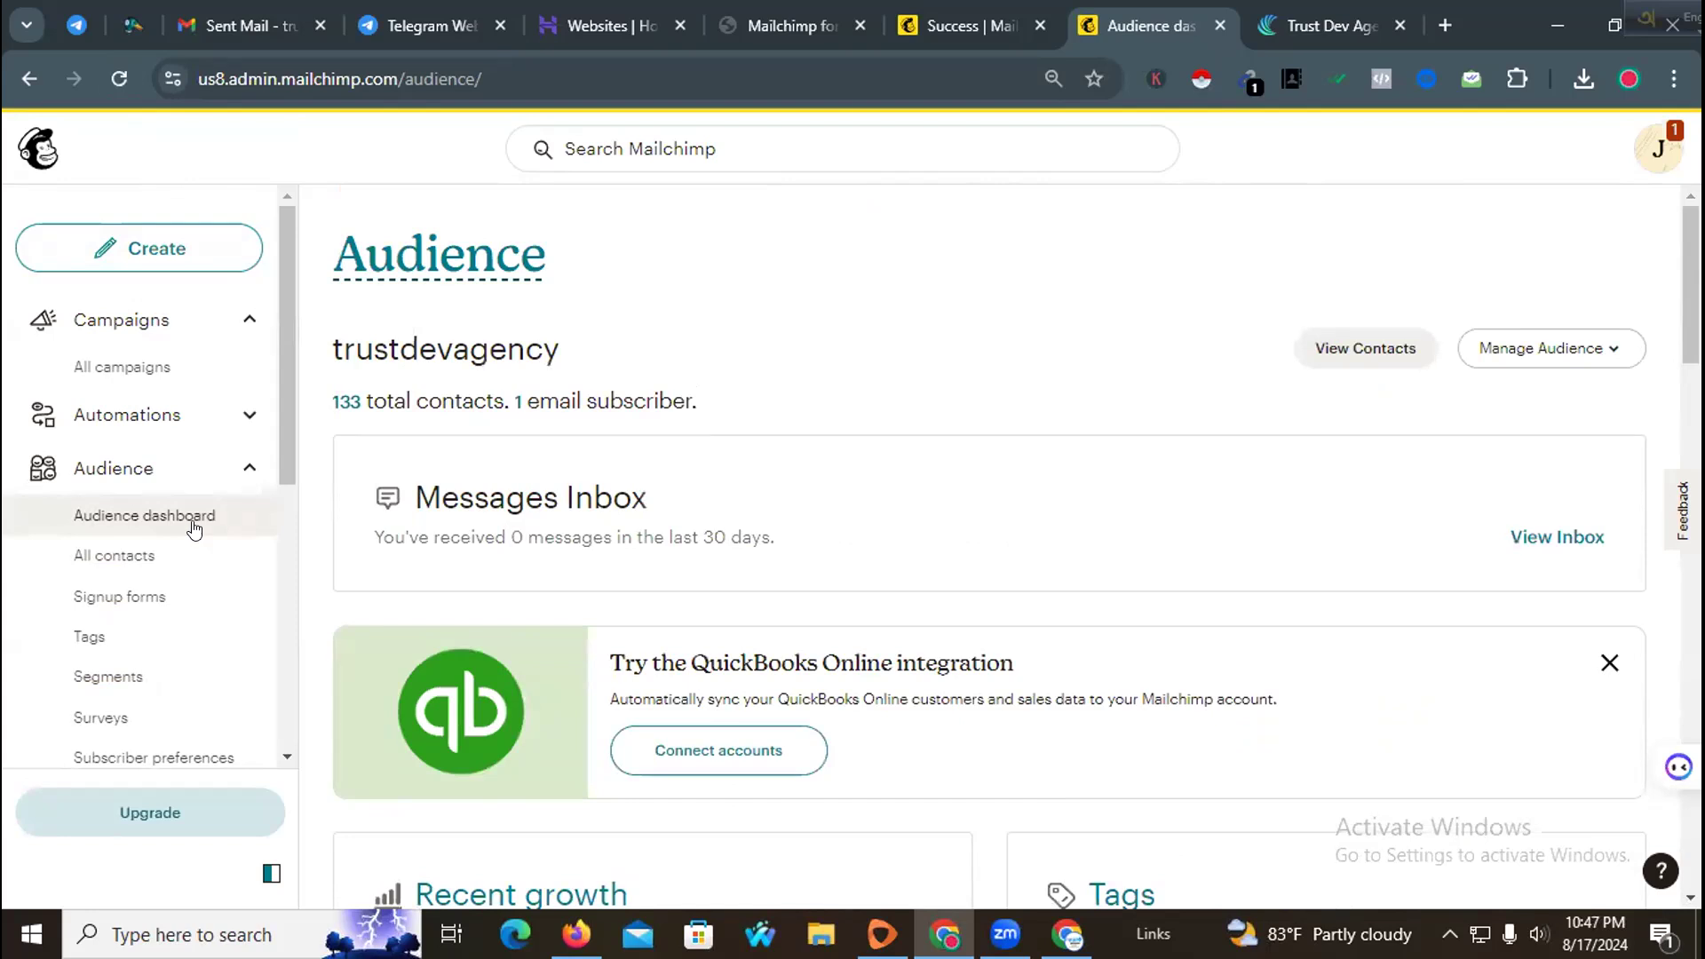
# Step: Open the audience's full contact list and look through the imported contacts
pyautogui.click(149, 556)
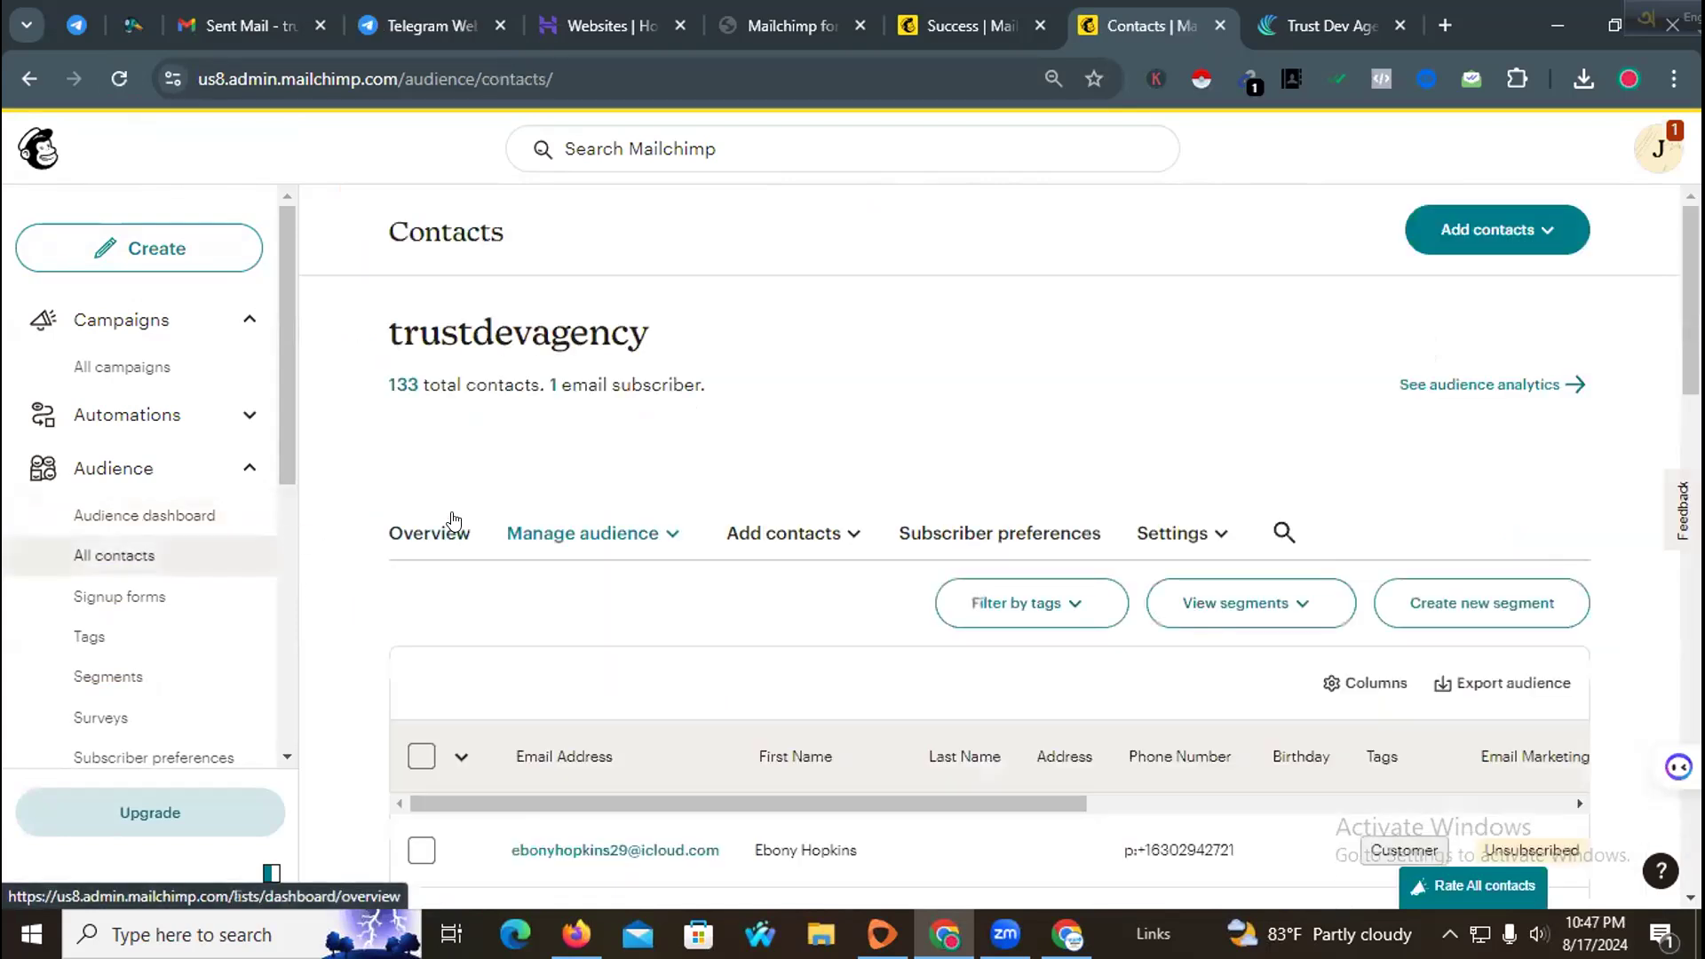
pyautogui.scroll(-5, 666, 533)
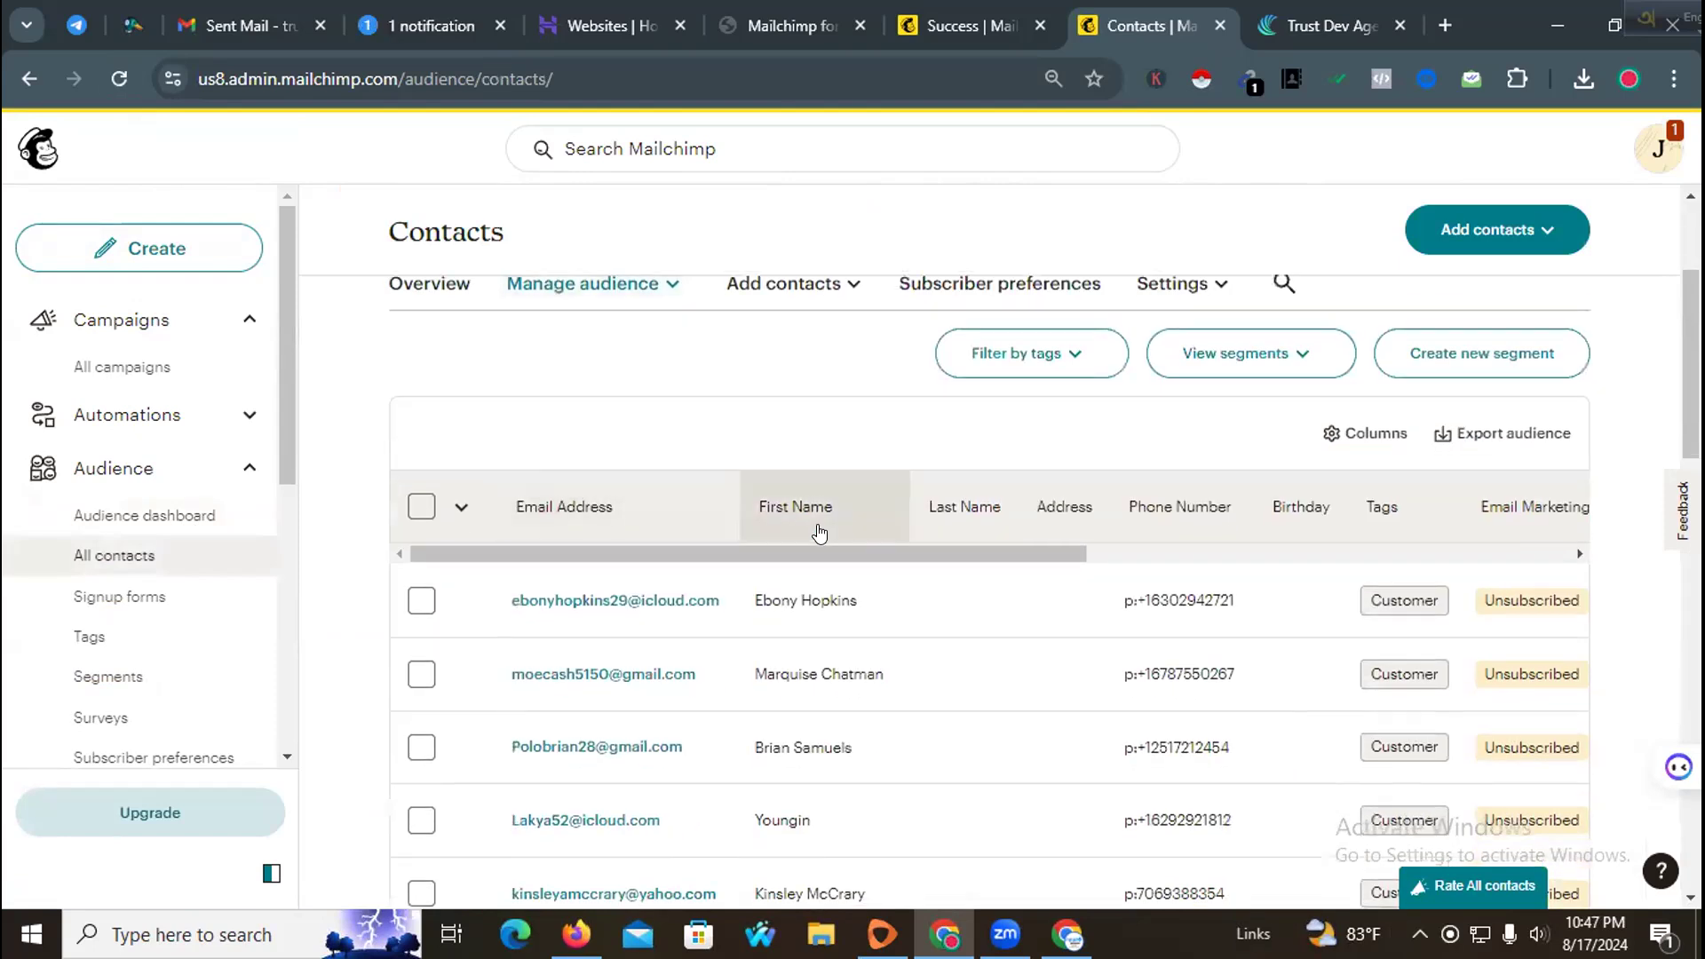
pyautogui.scroll(5, 666, 556)
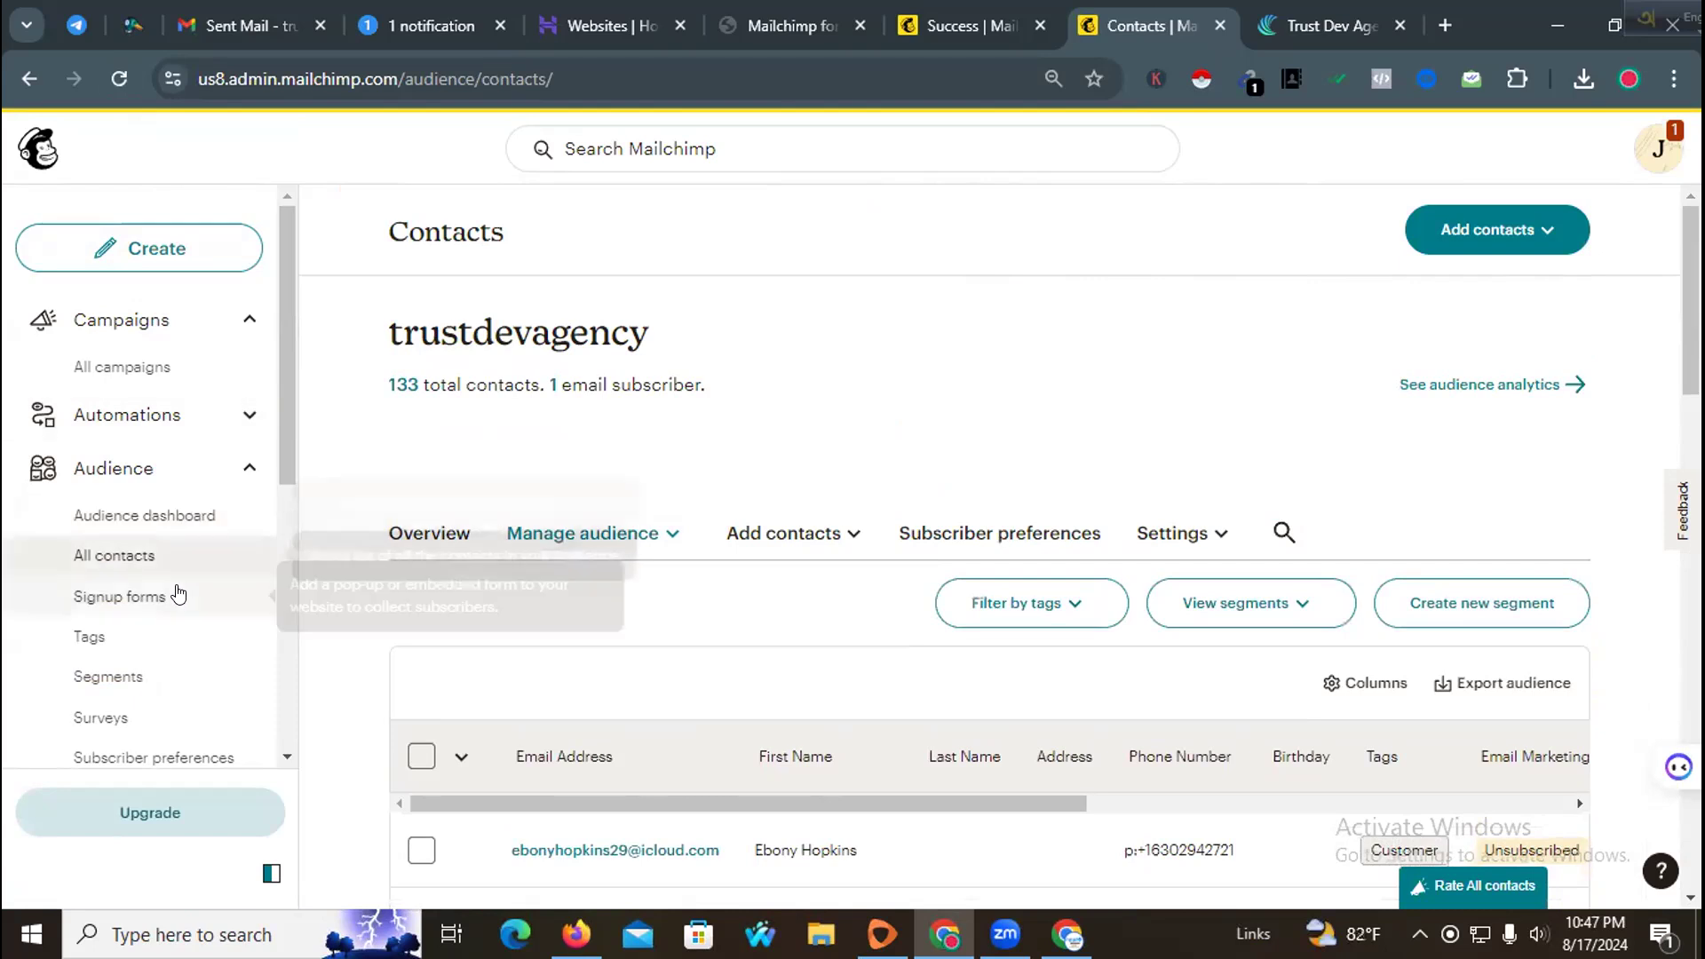
pyautogui.scroll(-3, 190, 597)
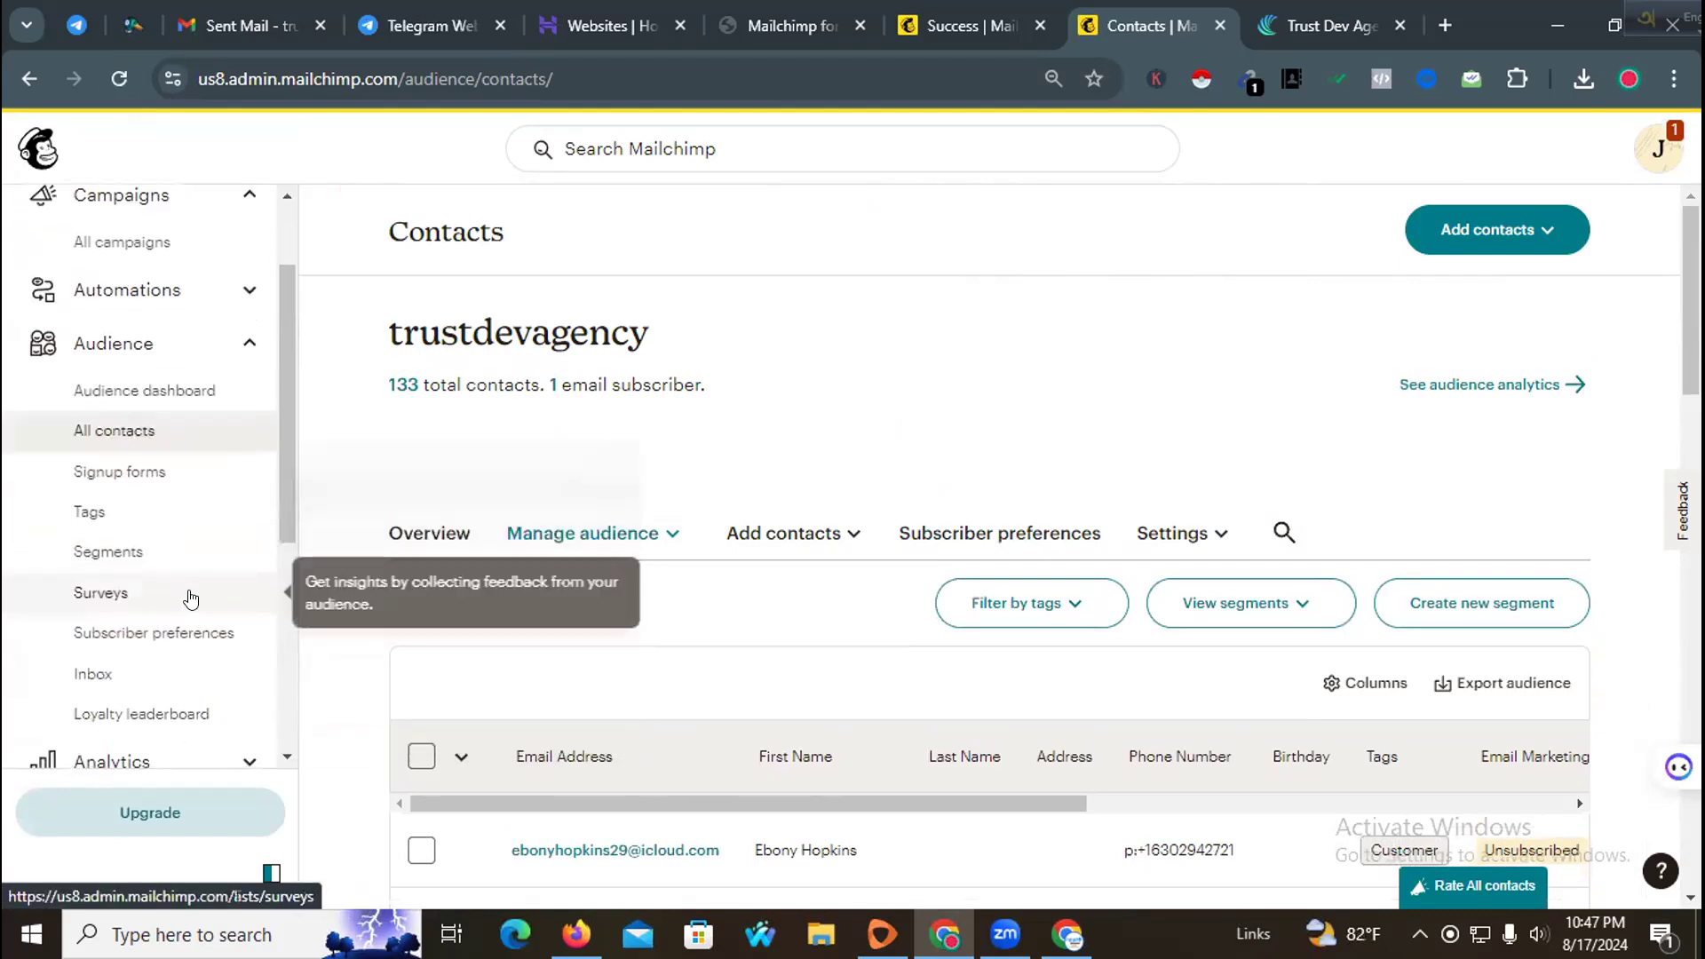
pyautogui.scroll(3, 155, 419)
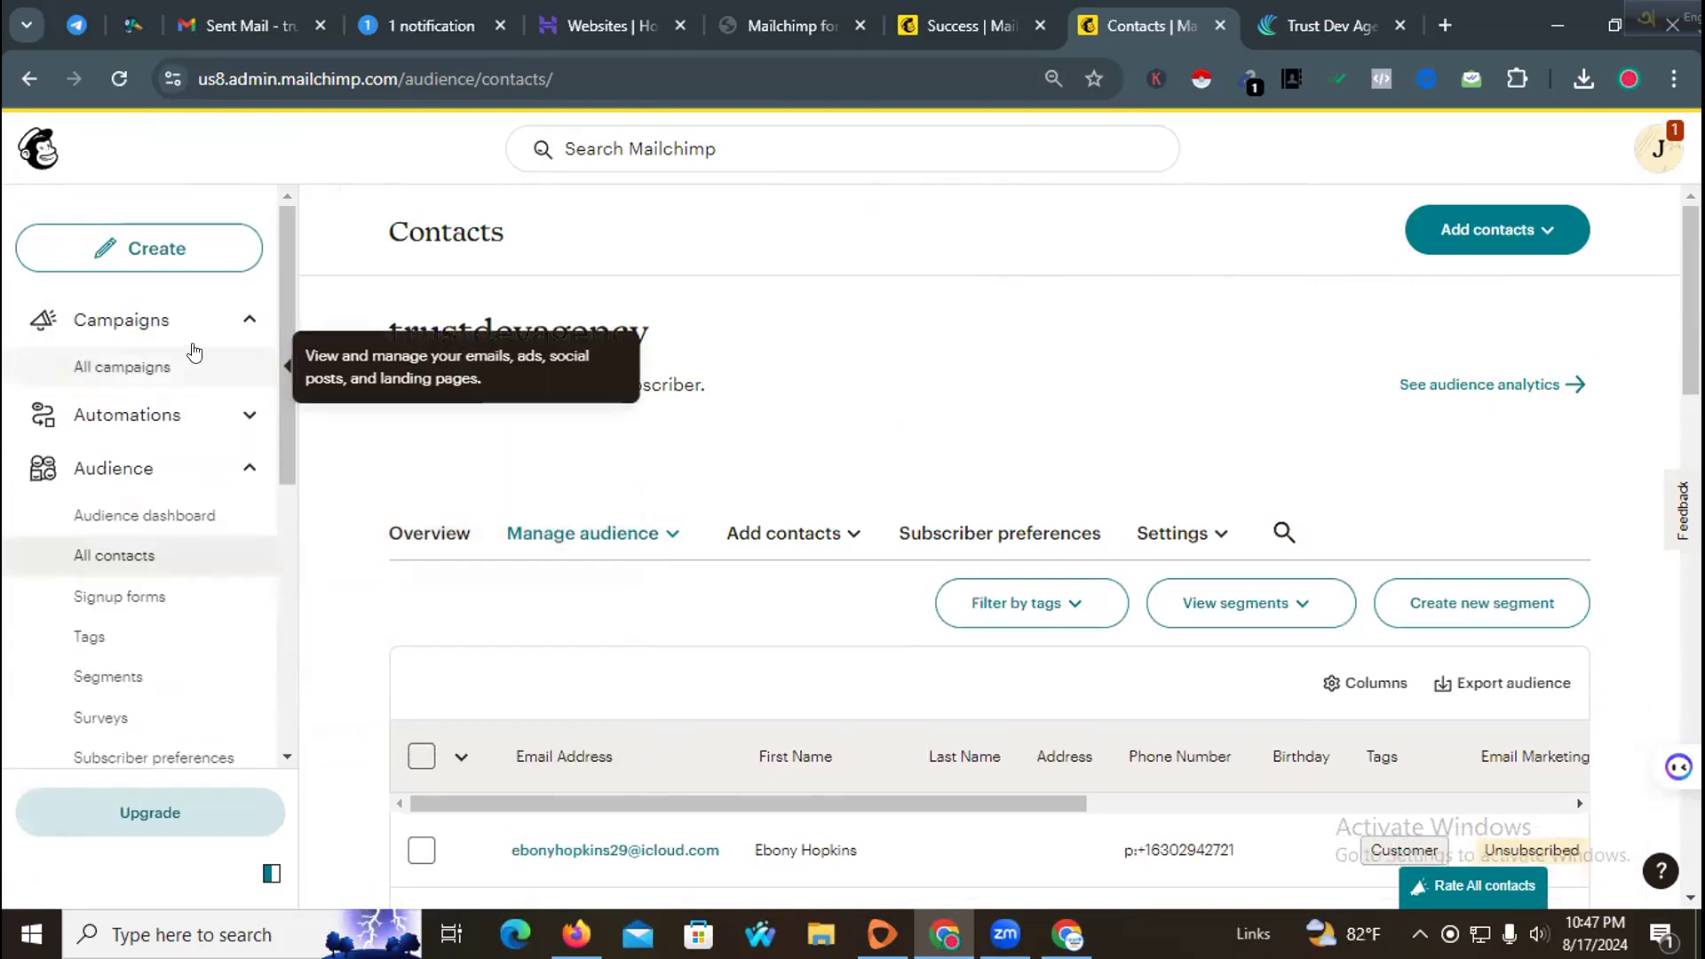
# Step: Open the Untitled regular email draft from the campaigns list and open its recipient settings
pyautogui.click(194, 358)
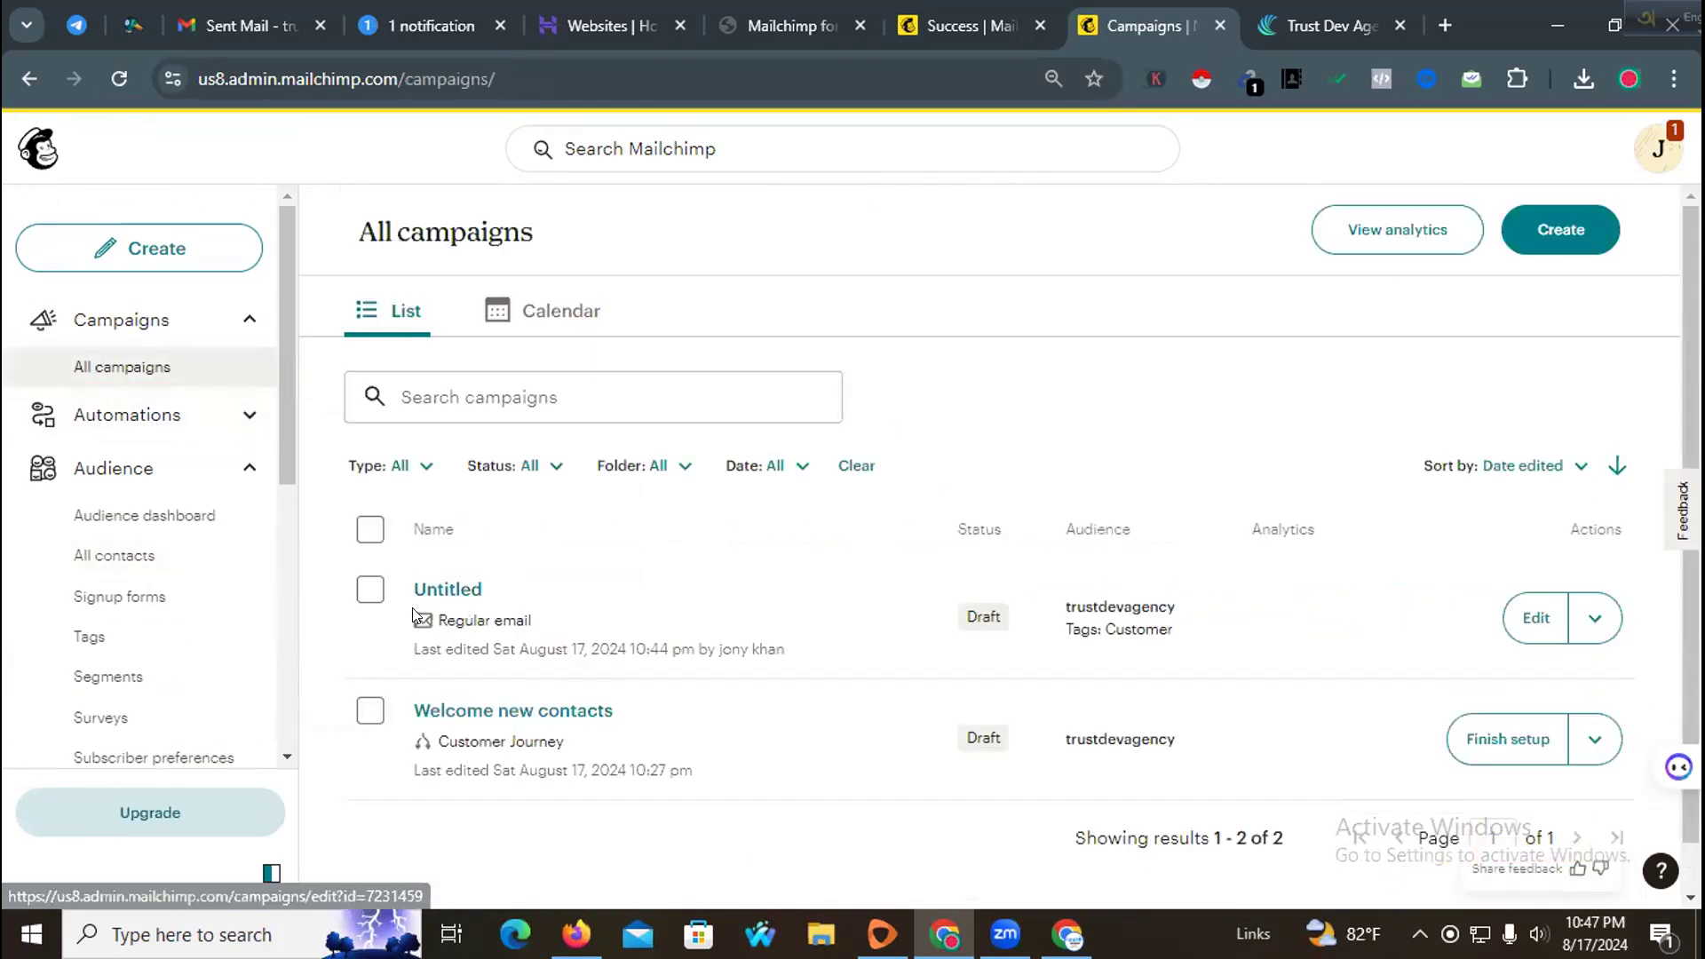
pyautogui.click(1535, 618)
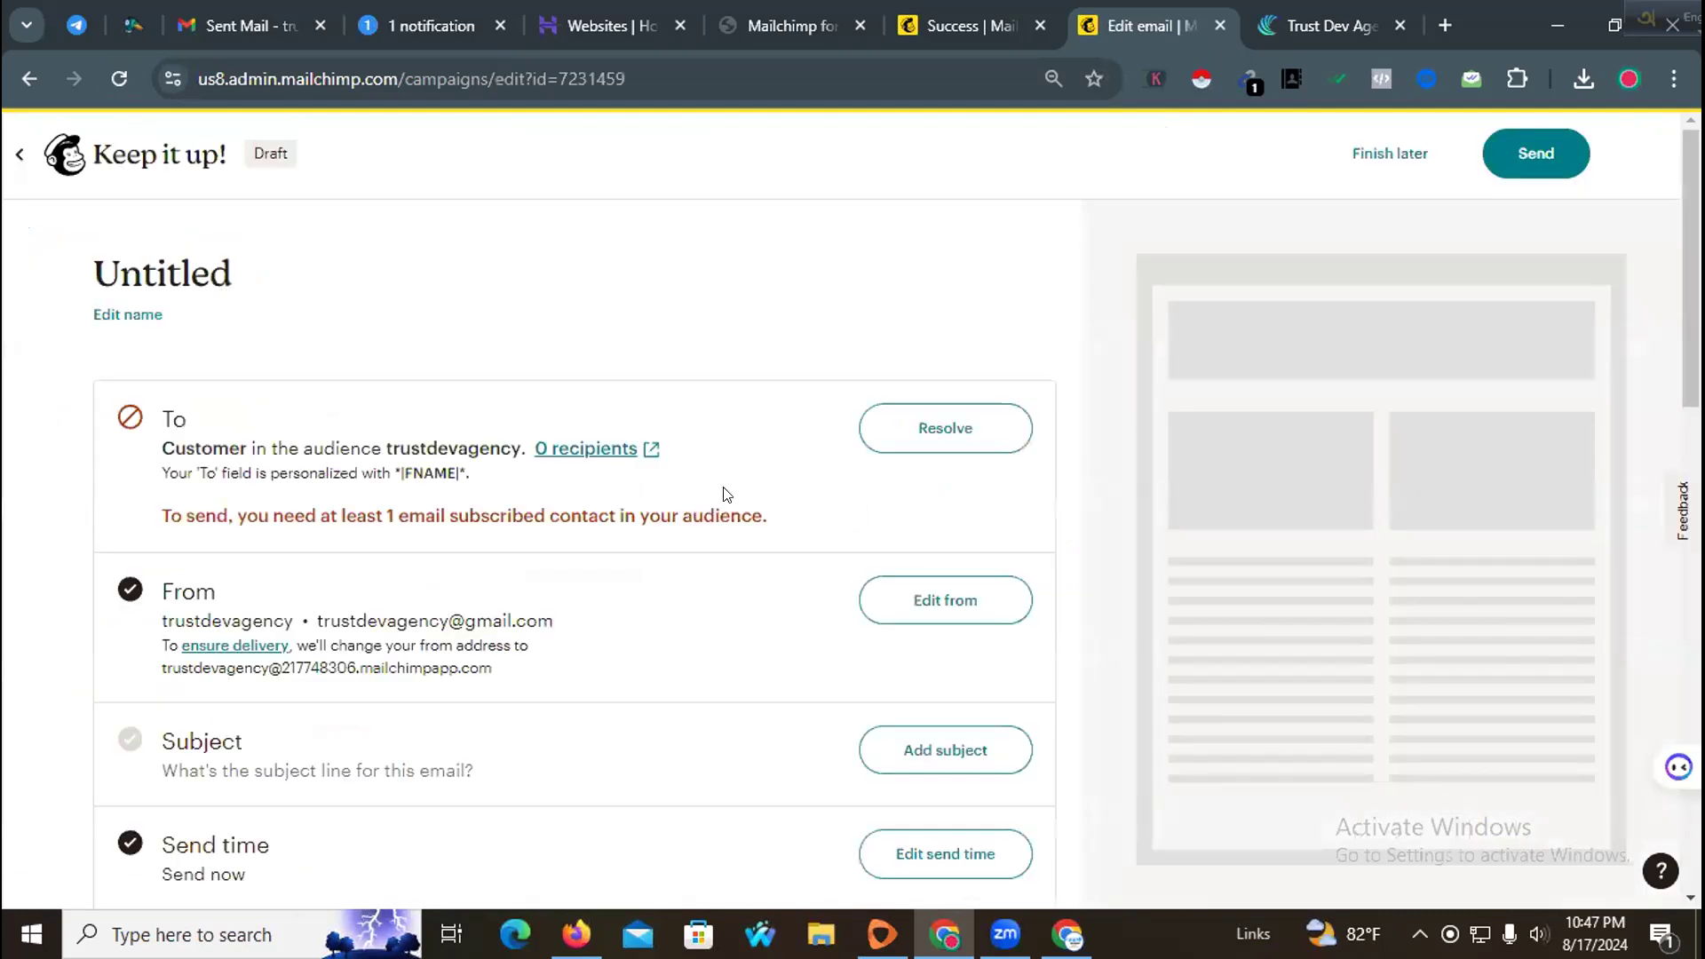
pyautogui.click(929, 419)
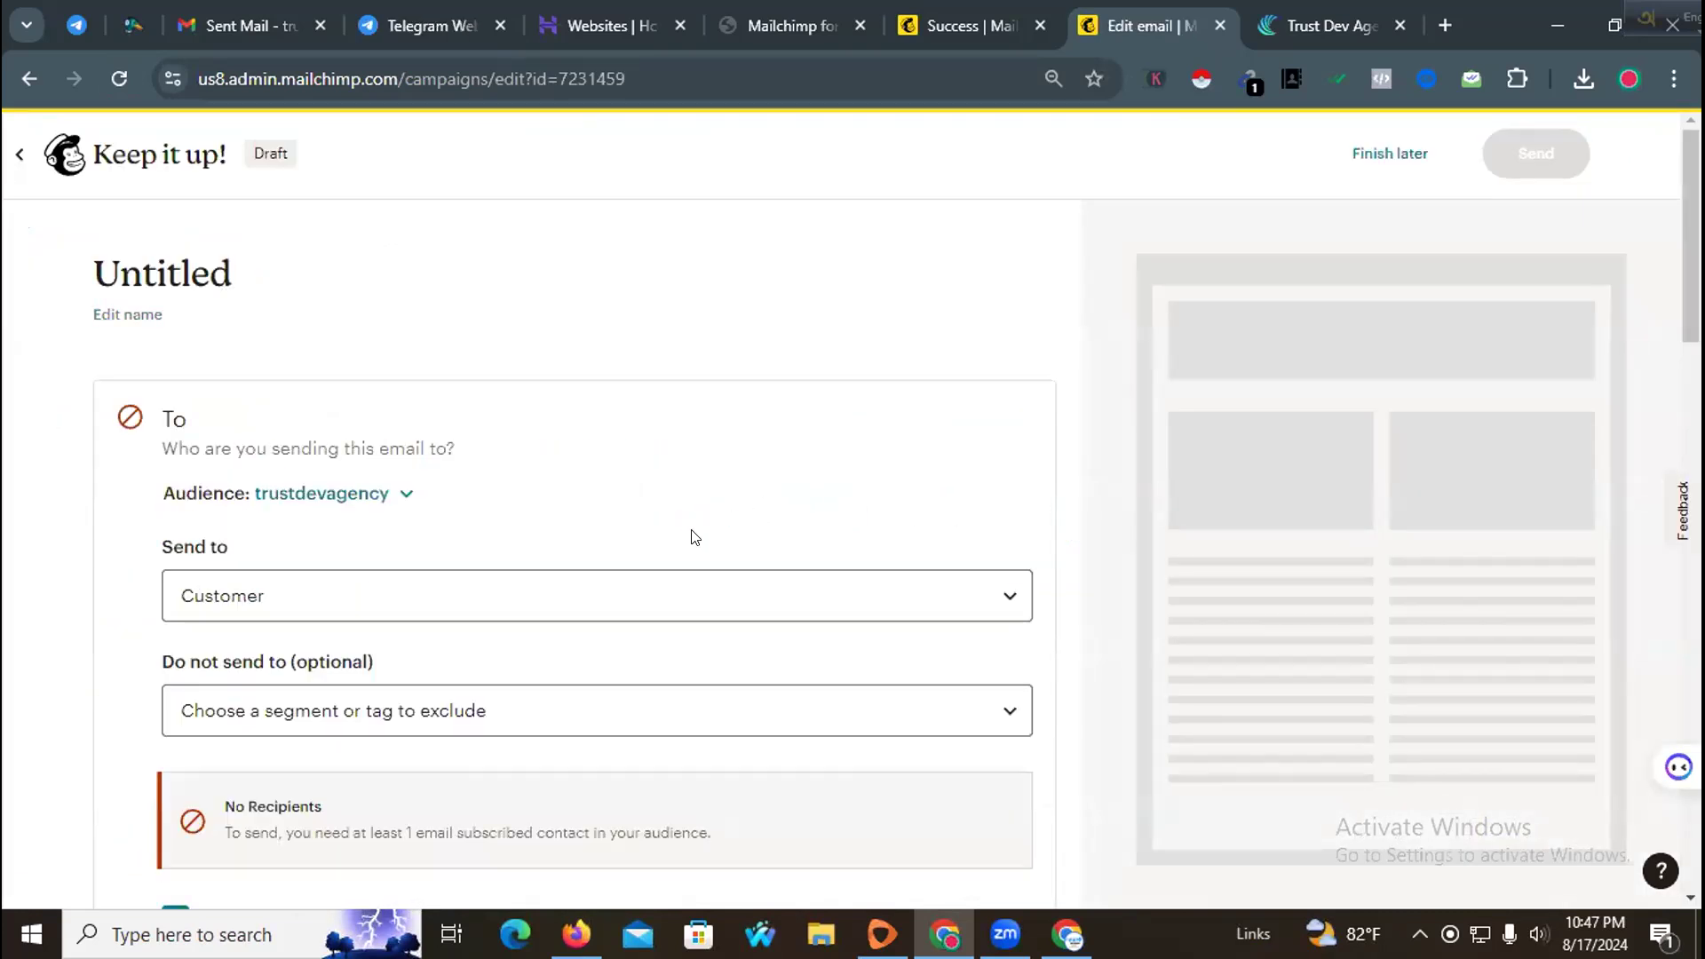
# Step: Keep the Customer tag as the campaign's Send to audience and save the recipient settings
pyautogui.scroll(-1, 604, 586)
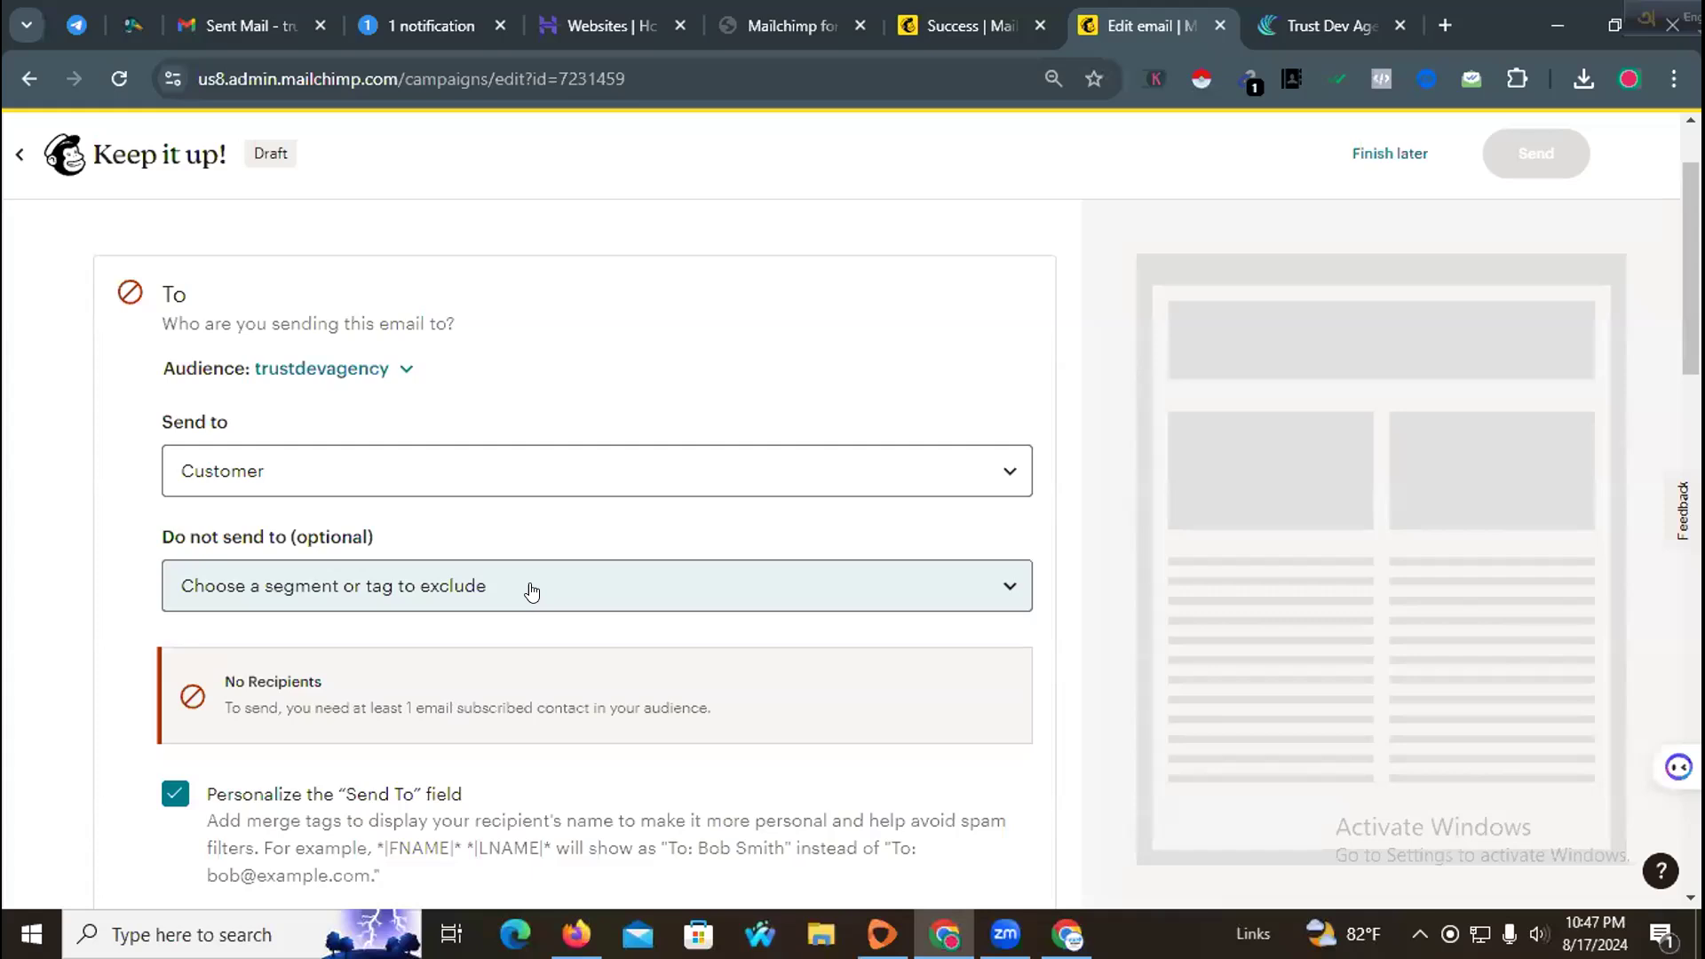
pyautogui.click(530, 472)
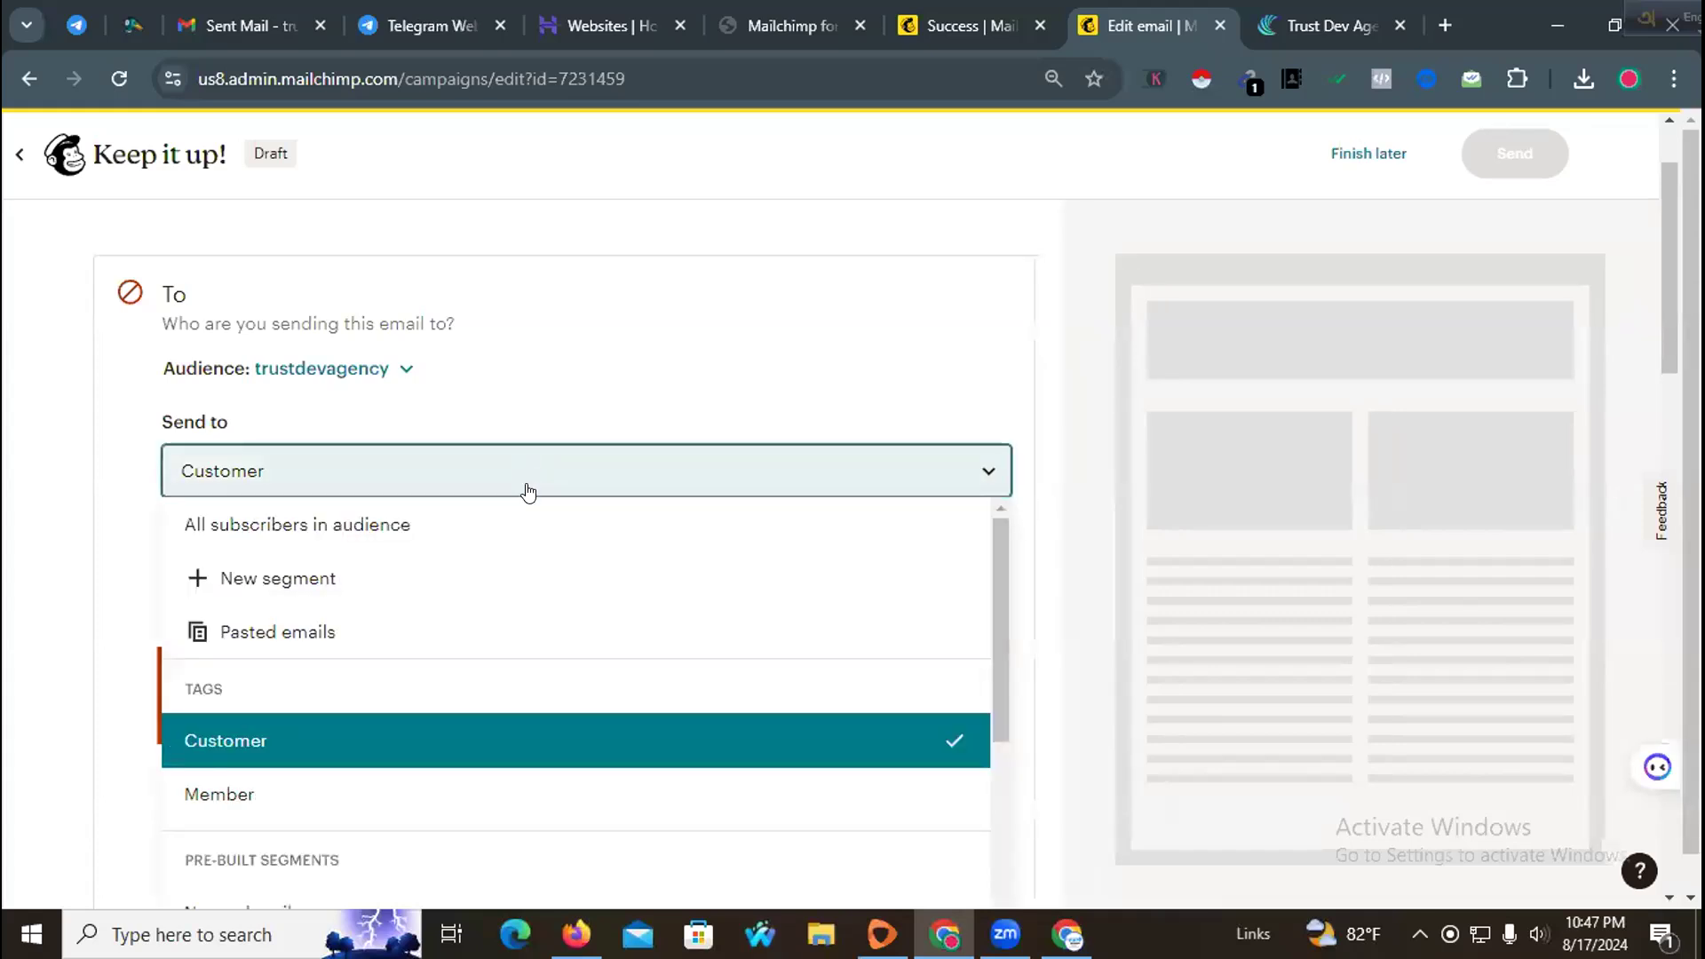
pyautogui.scroll(-3, 377, 760)
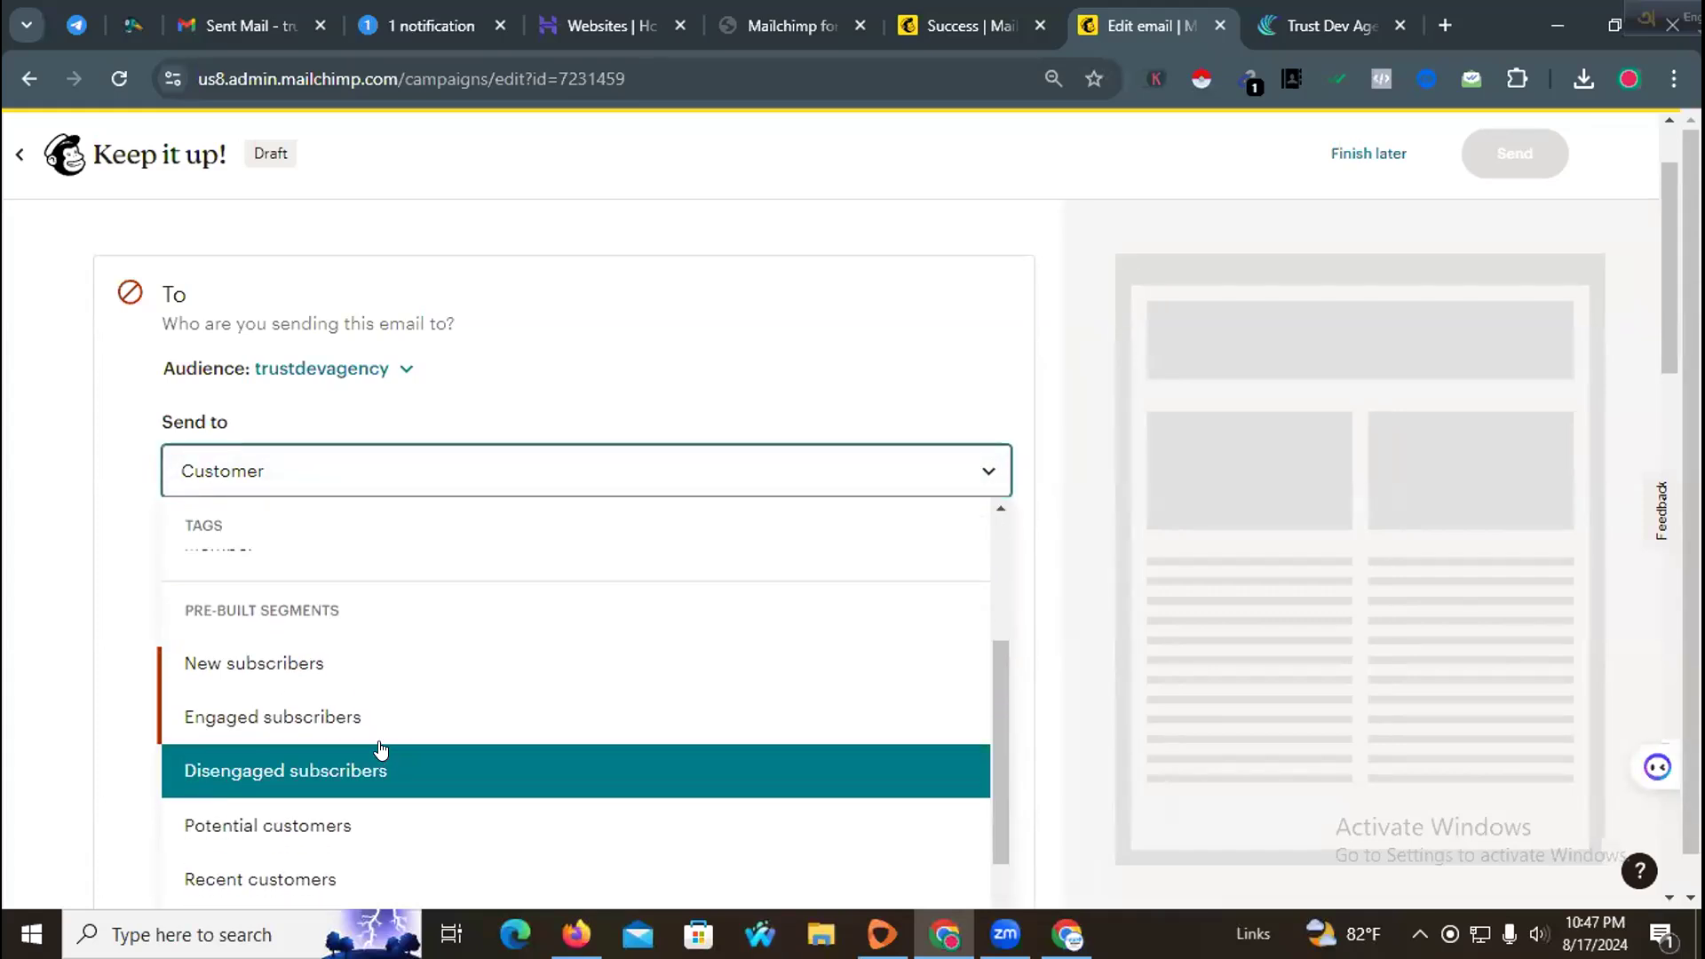
pyautogui.scroll(-3, 416, 732)
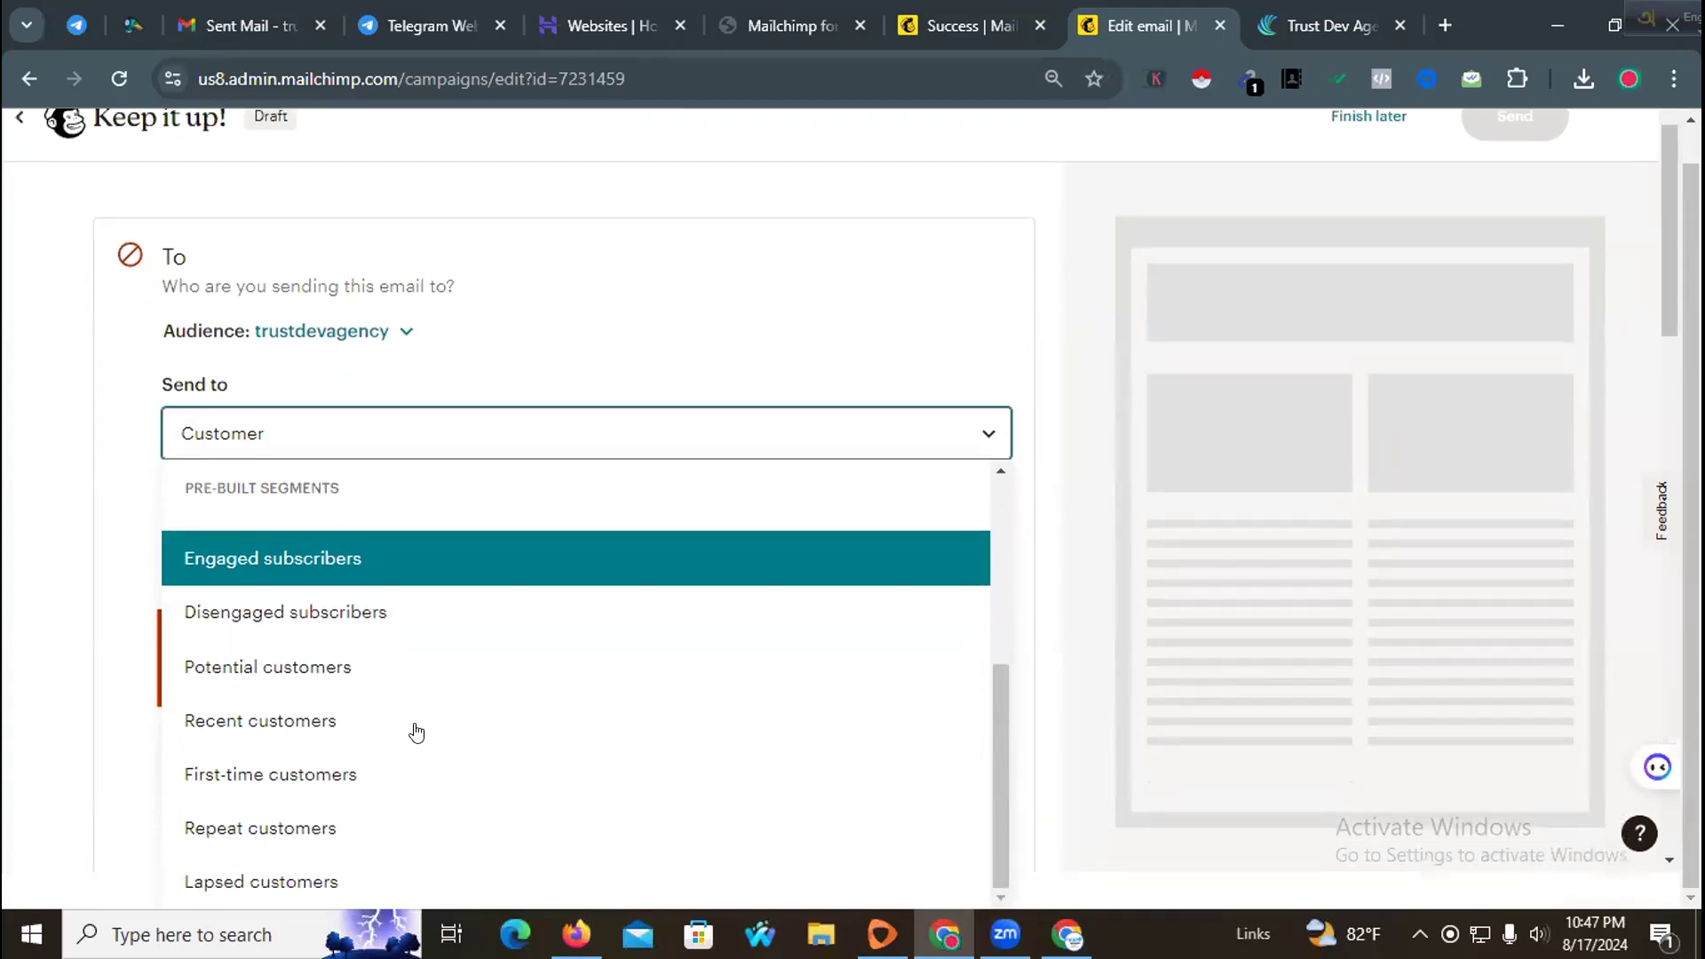
pyautogui.scroll(7, 416, 737)
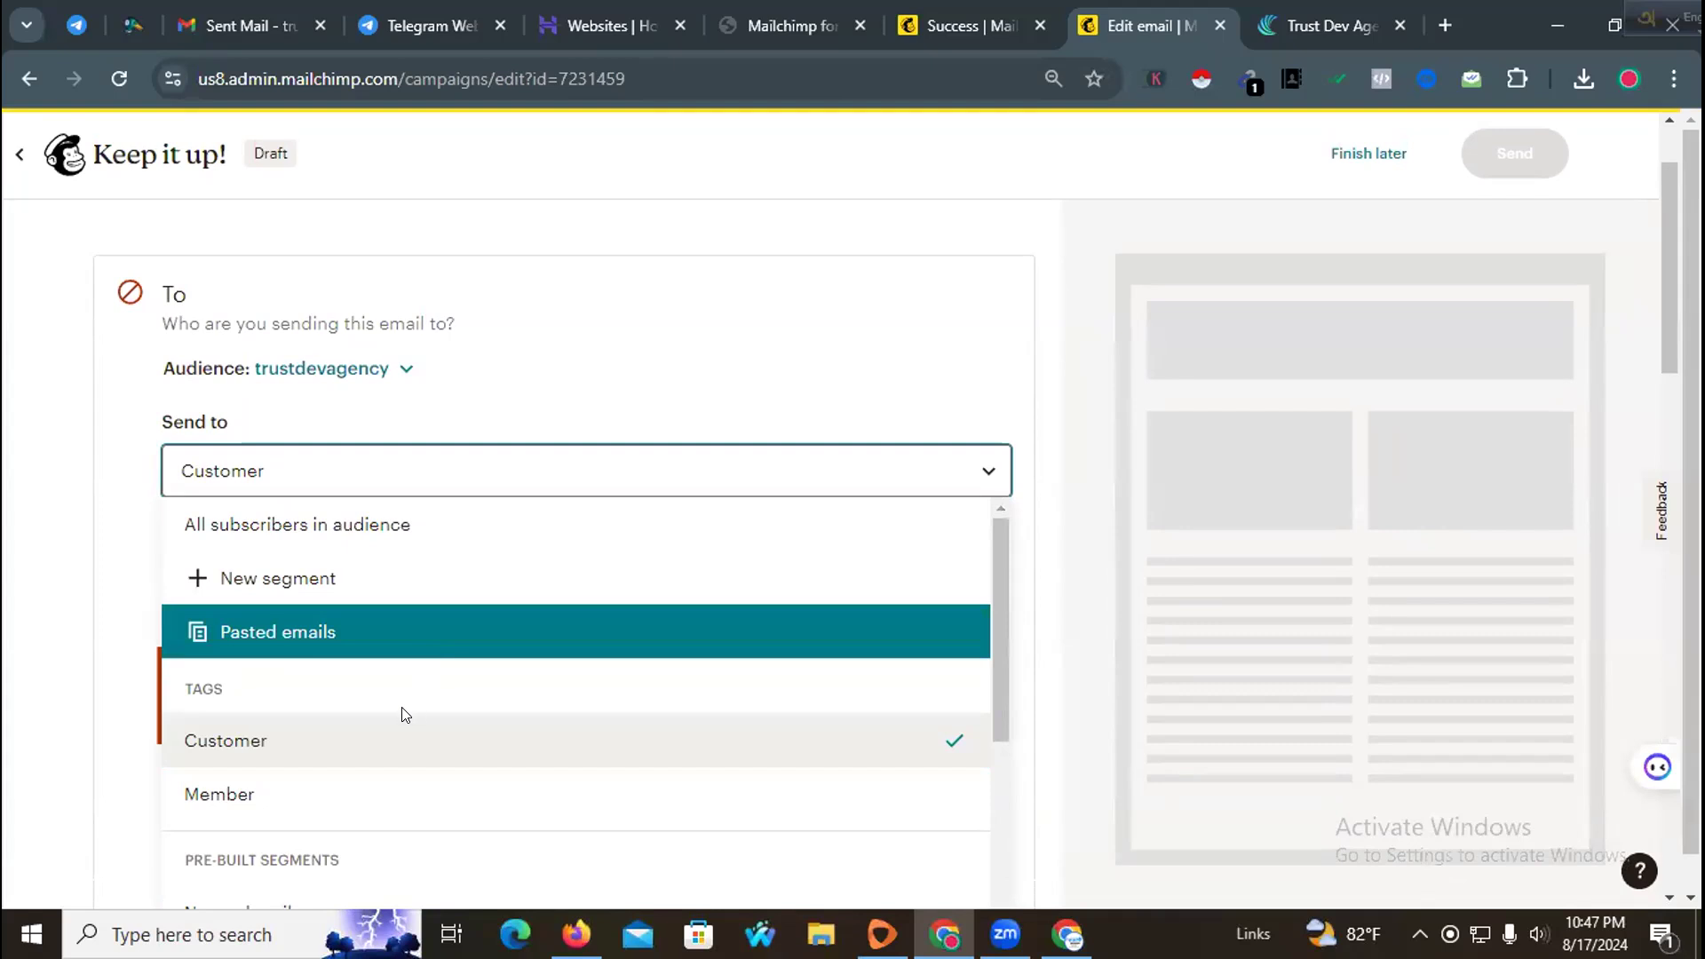
pyautogui.scroll(-3, 400, 715)
pyautogui.scroll(3, 392, 716)
pyautogui.click(391, 748)
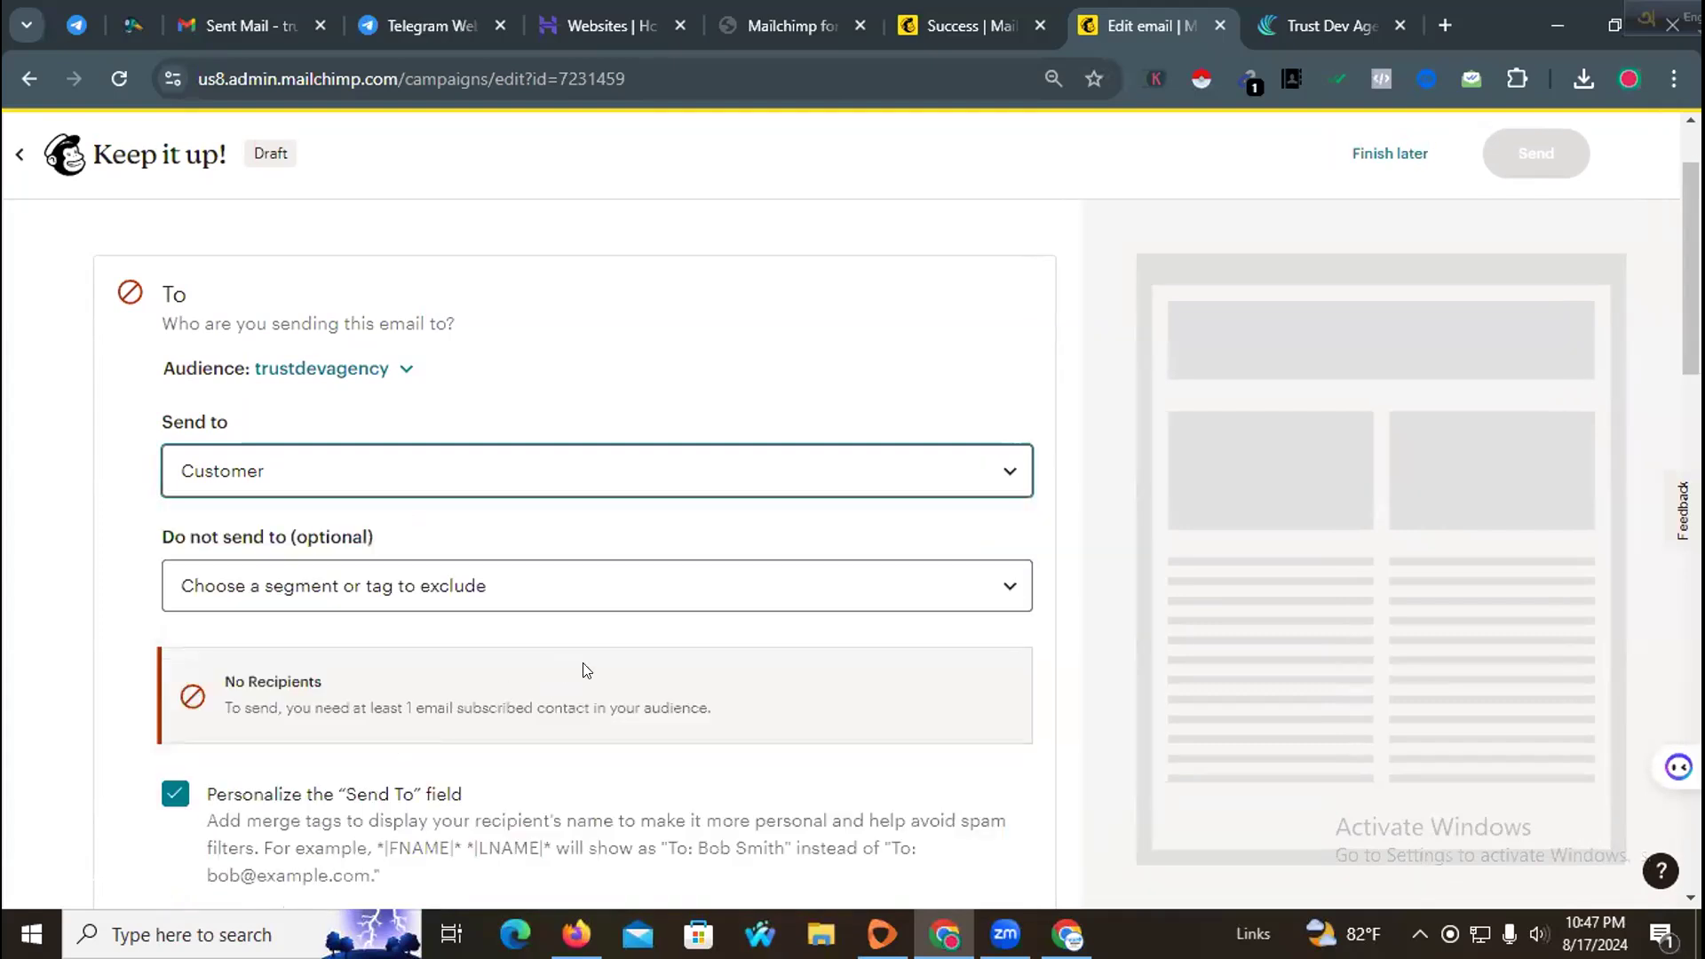
pyautogui.scroll(-3, 587, 670)
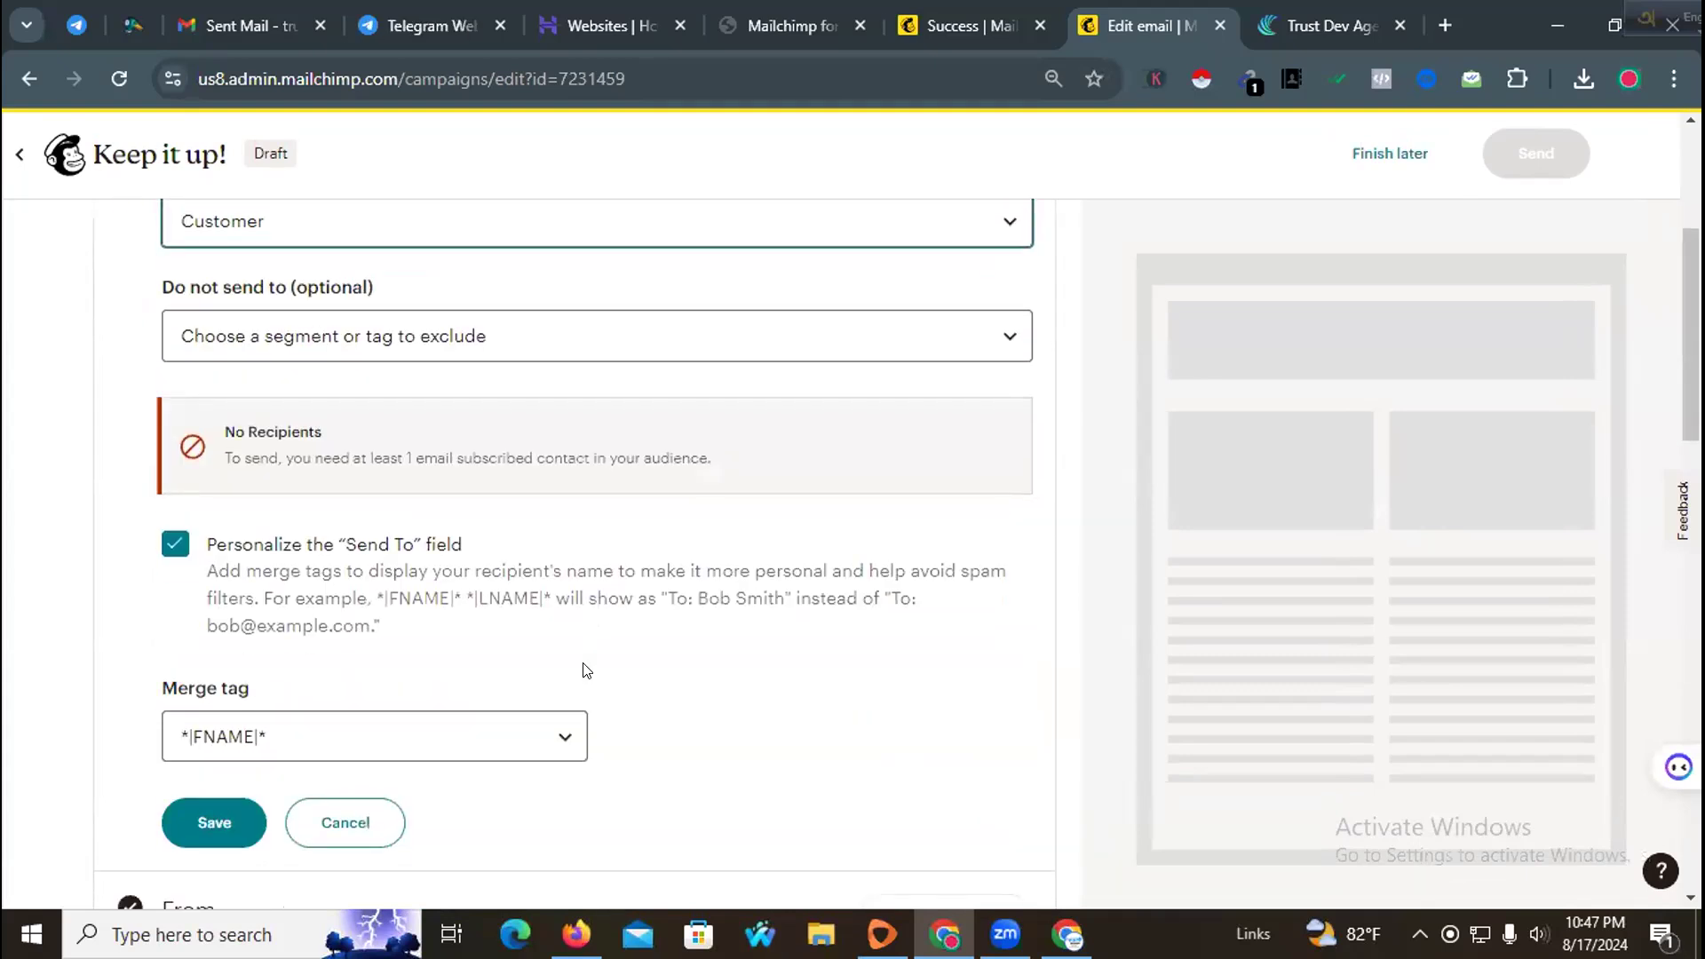
pyautogui.scroll(3, 586, 670)
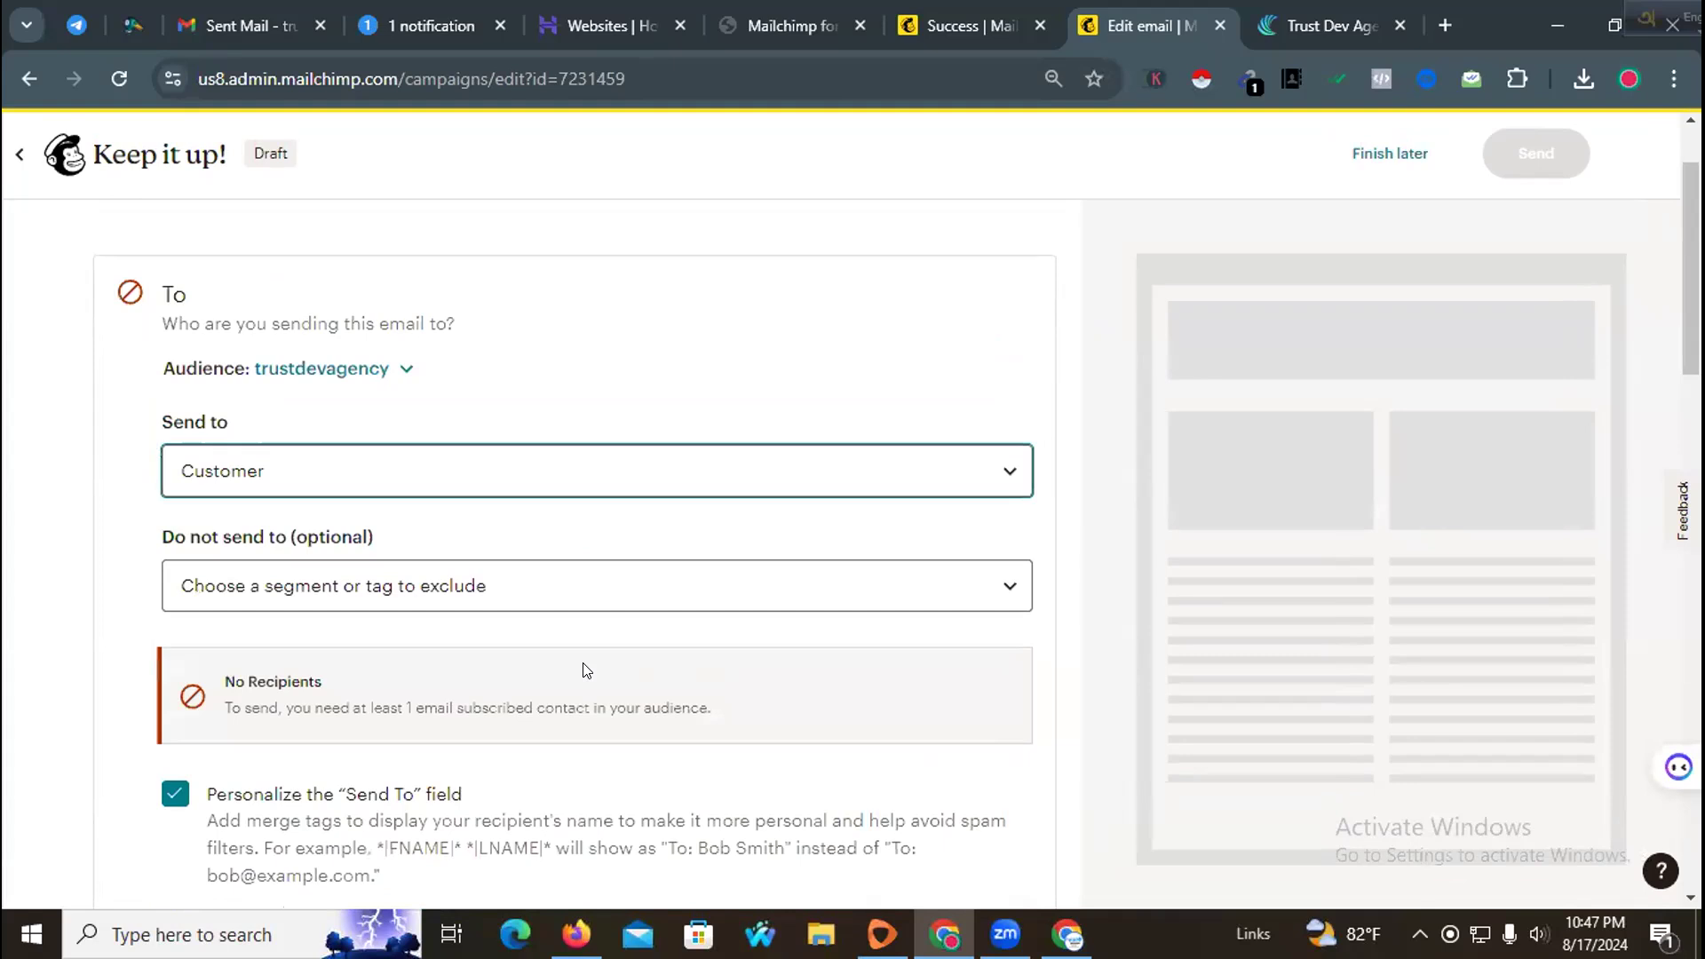
pyautogui.scroll(-4, 587, 670)
pyautogui.click(233, 698)
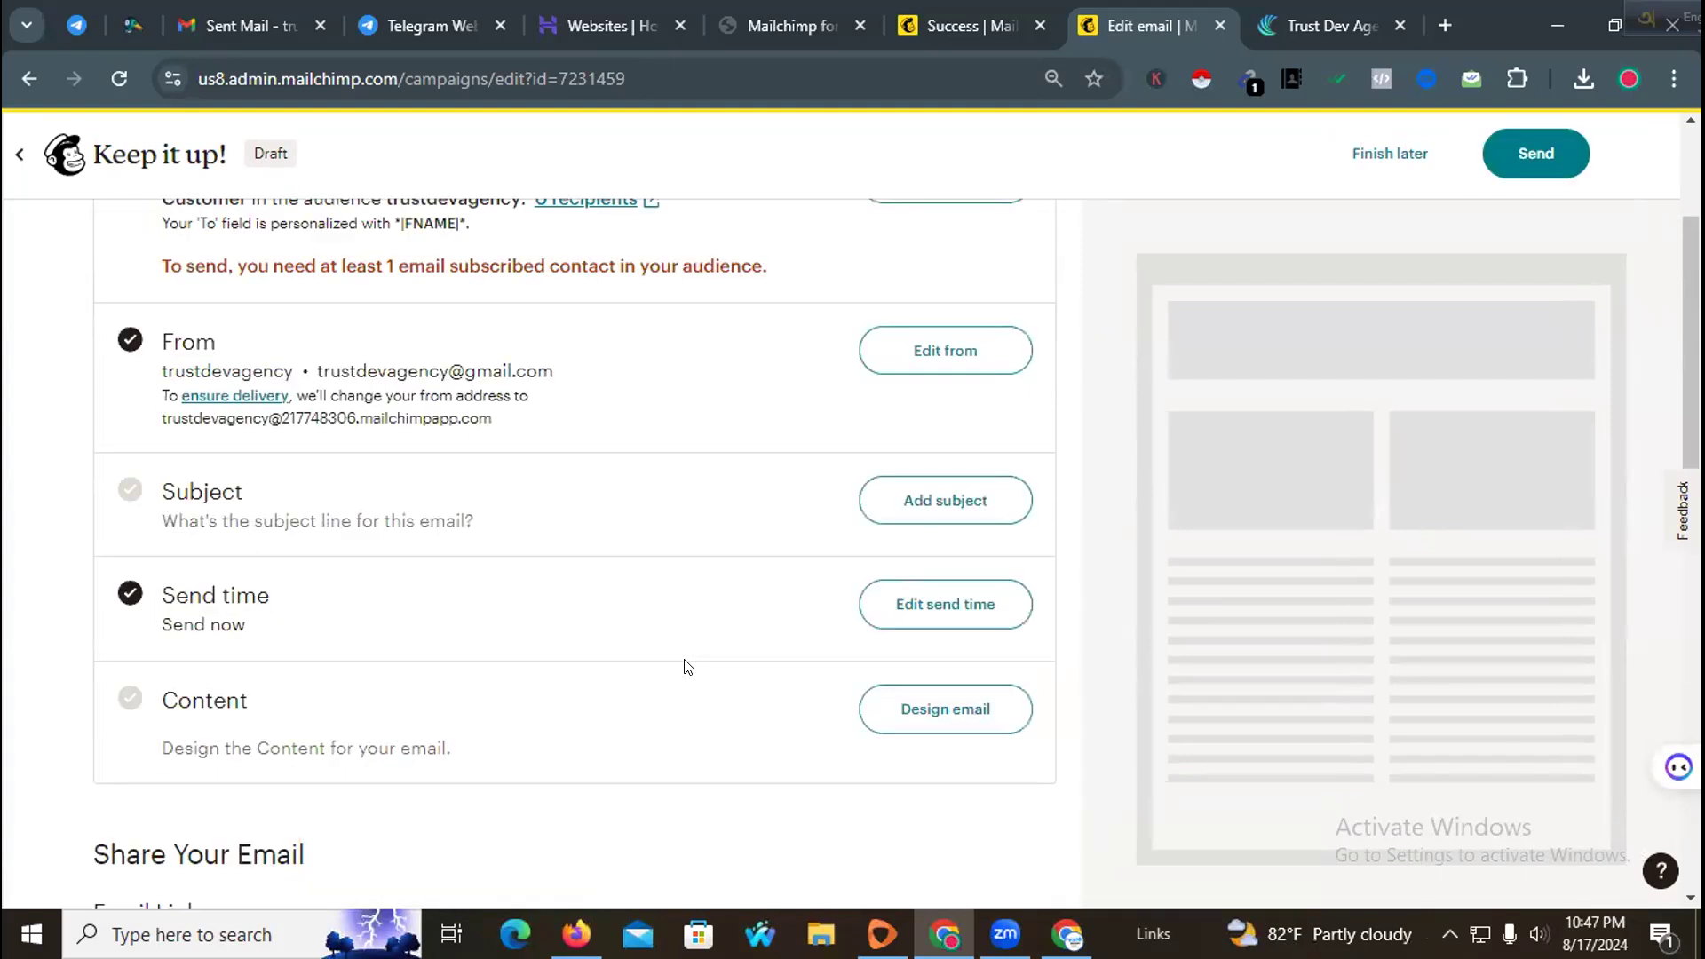
# Step: Change the campaign's Send to recipients to the Member tag and save
pyautogui.scroll(3, 684, 666)
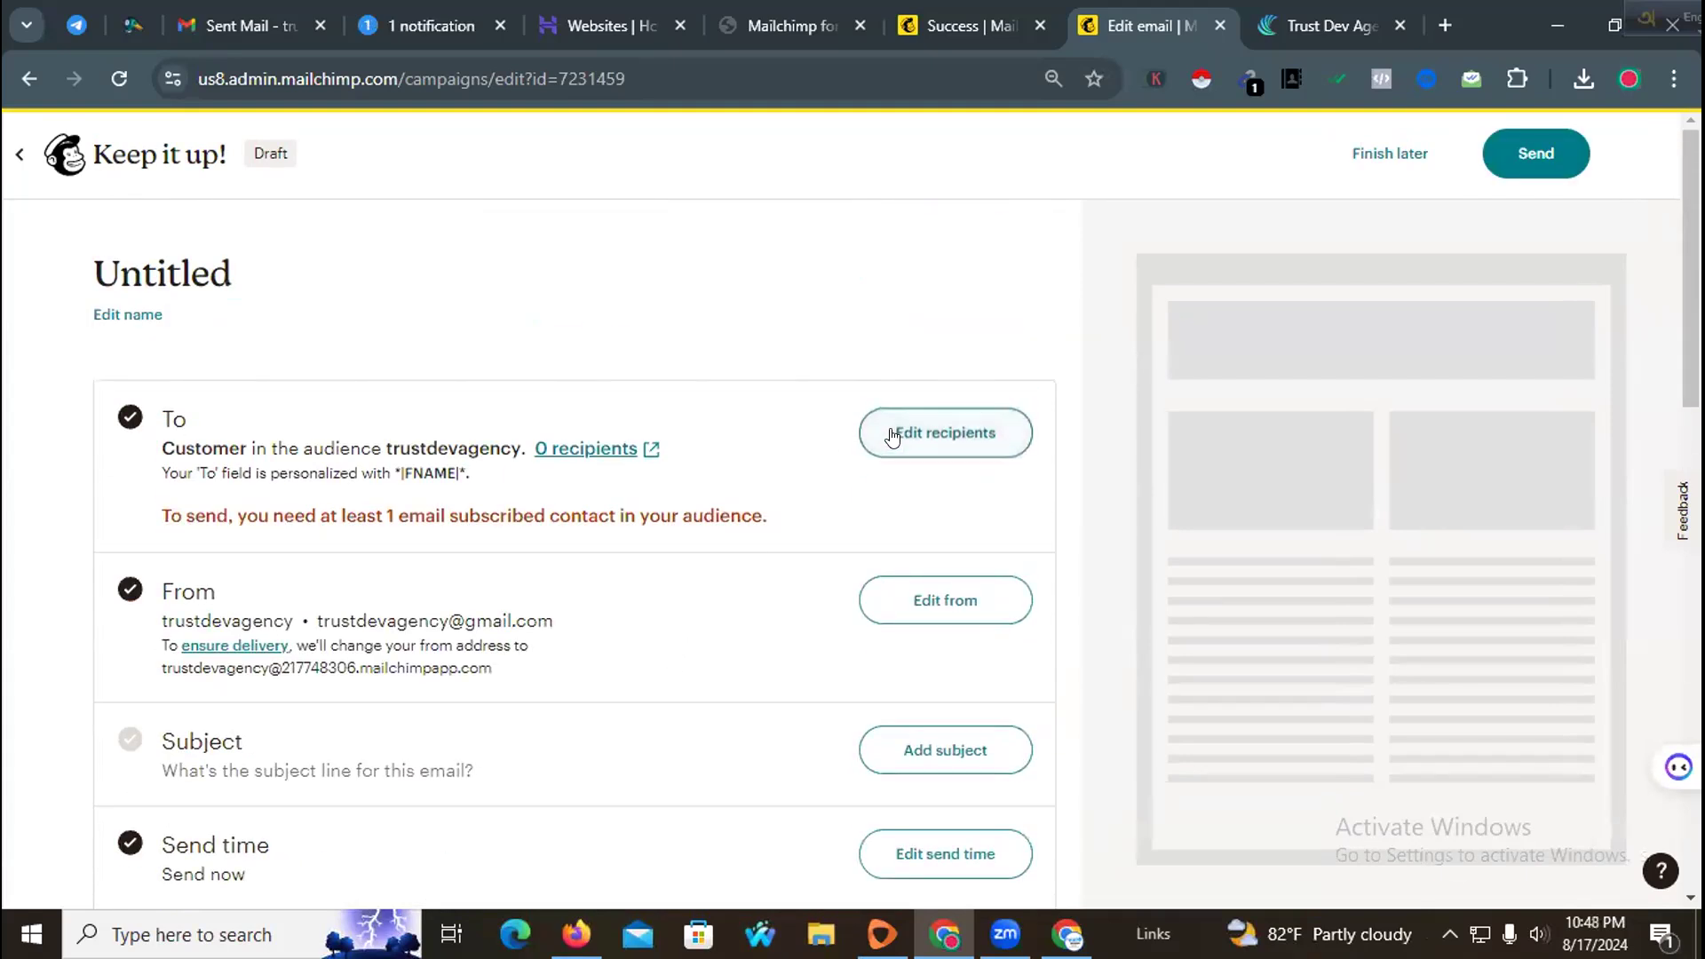
pyautogui.click(893, 435)
pyautogui.click(457, 594)
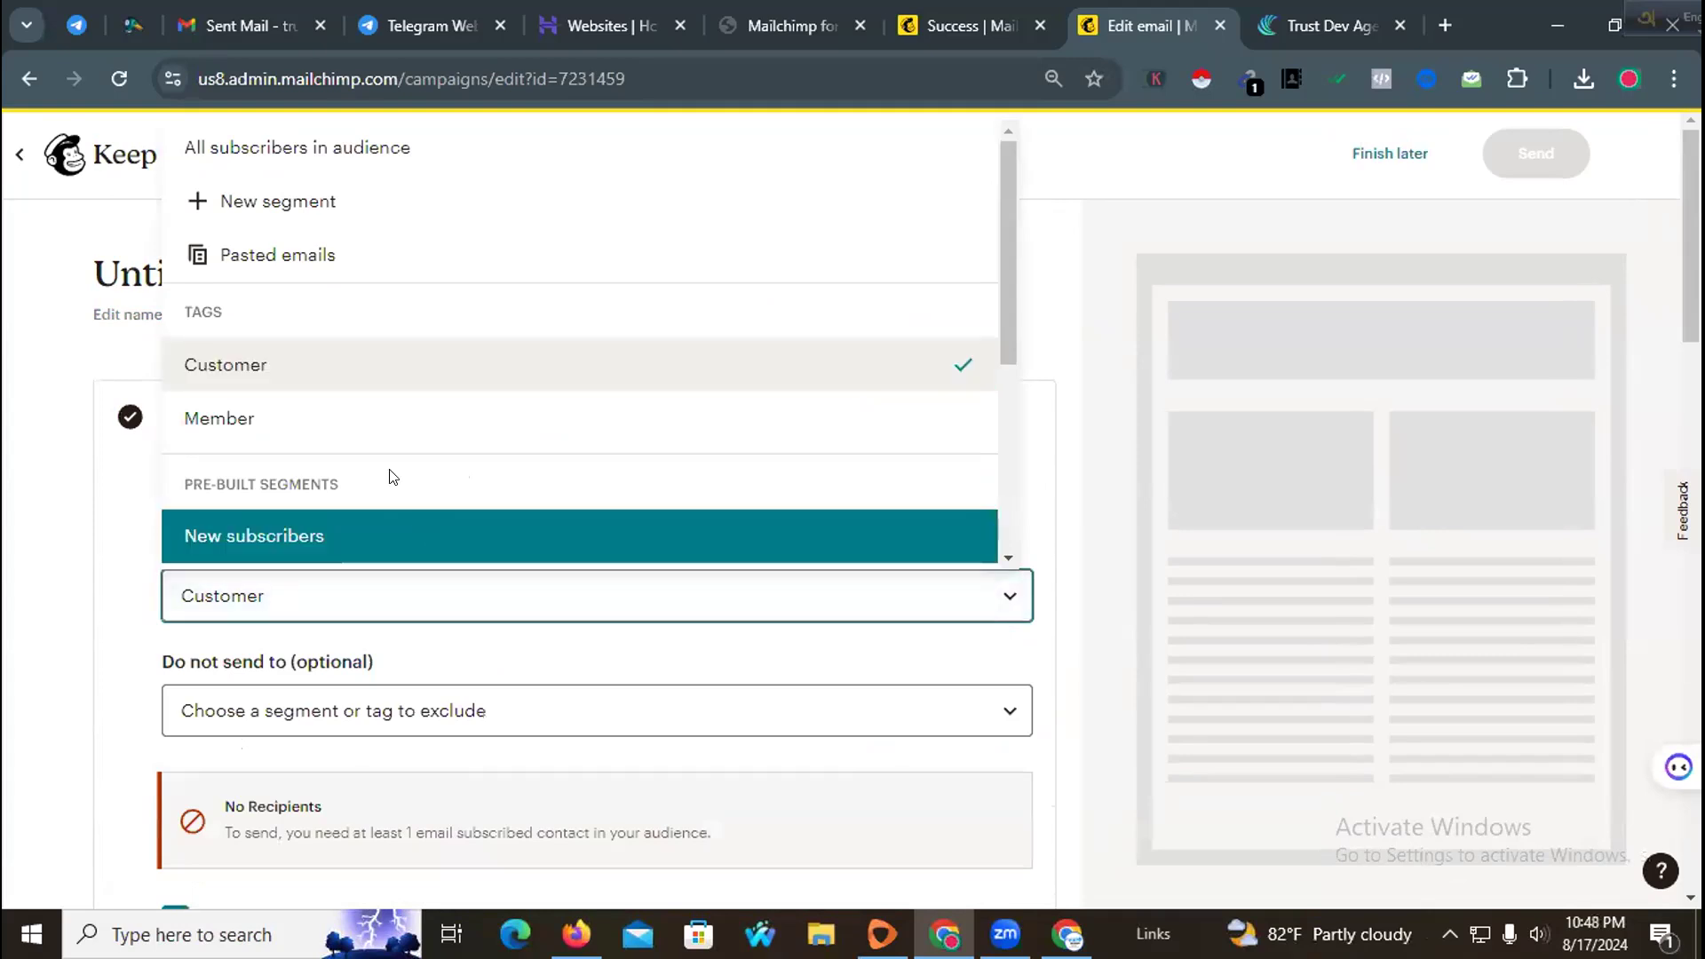
pyautogui.click(371, 427)
pyautogui.scroll(-3, 471, 586)
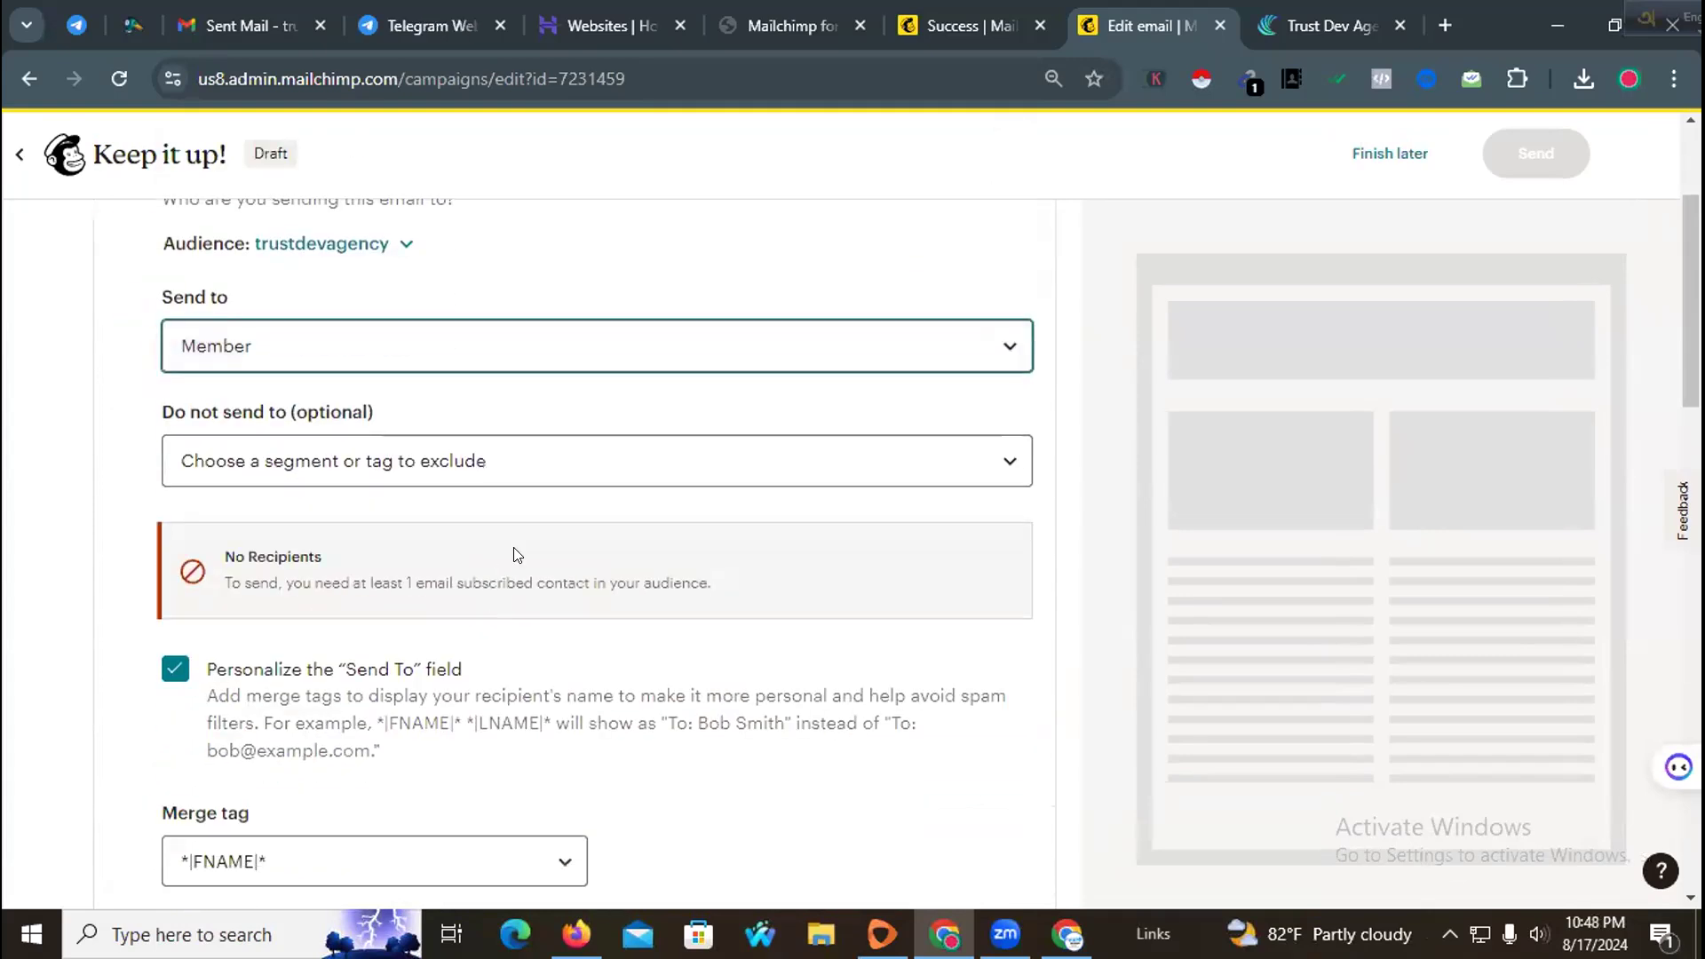
pyautogui.scroll(-4, 494, 619)
pyautogui.click(247, 583)
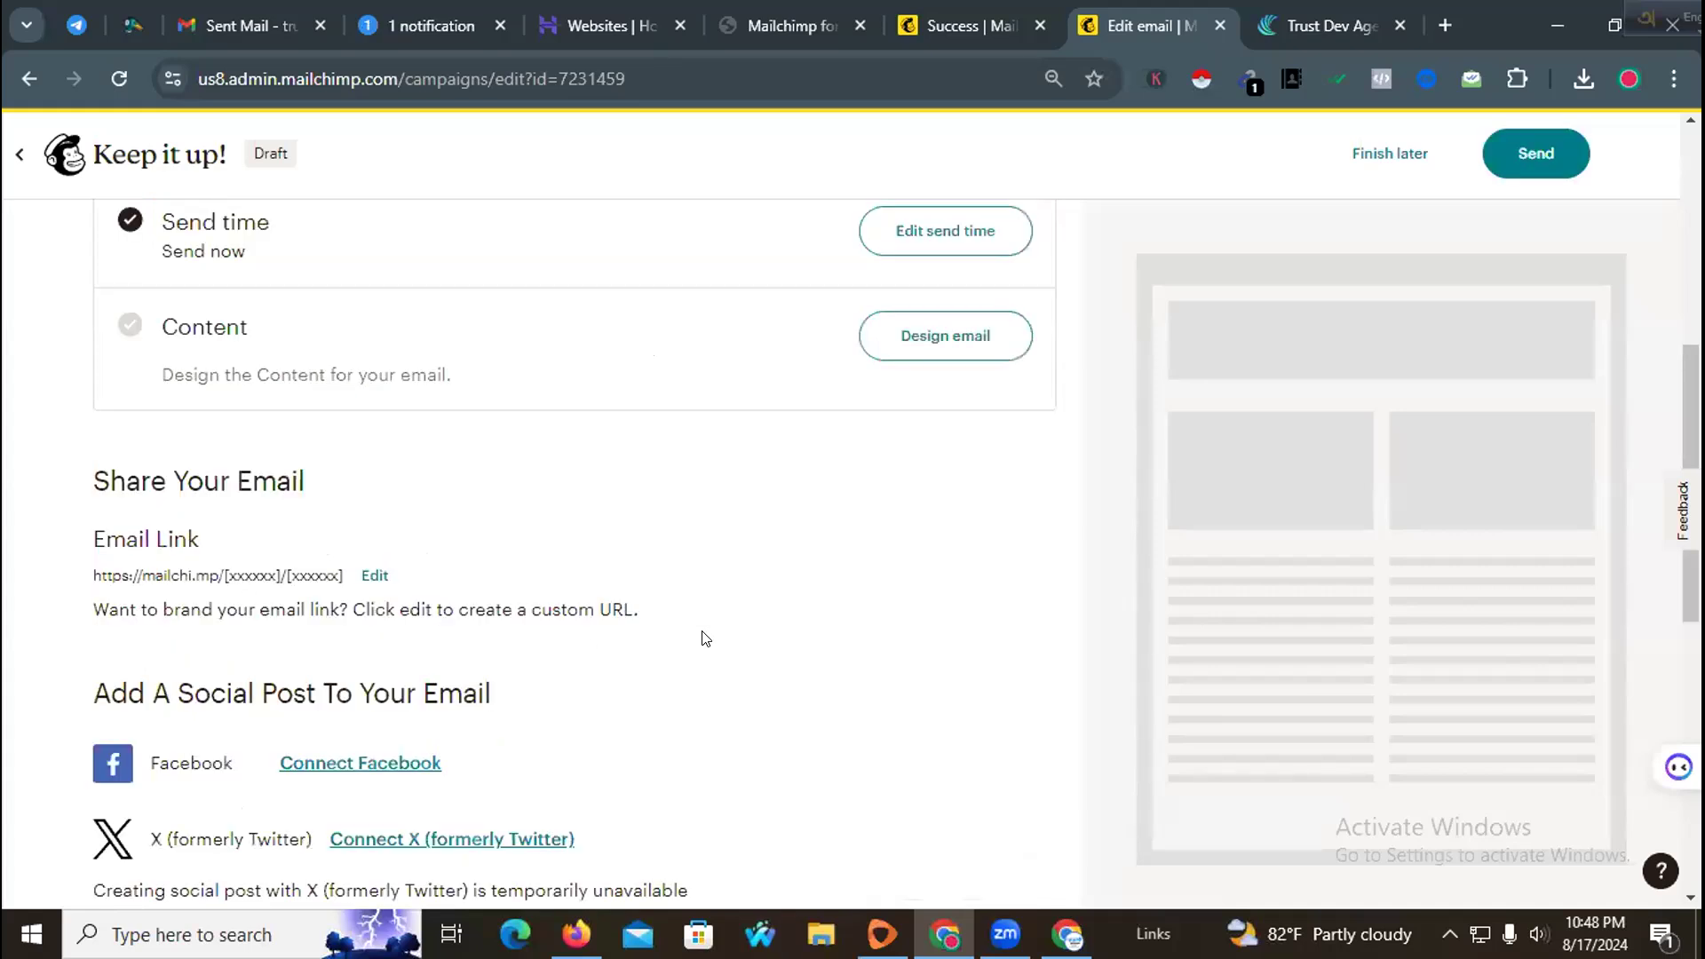
# Step: Open the campaign's recipient settings and browse the available Send to options
pyautogui.scroll(7, 701, 636)
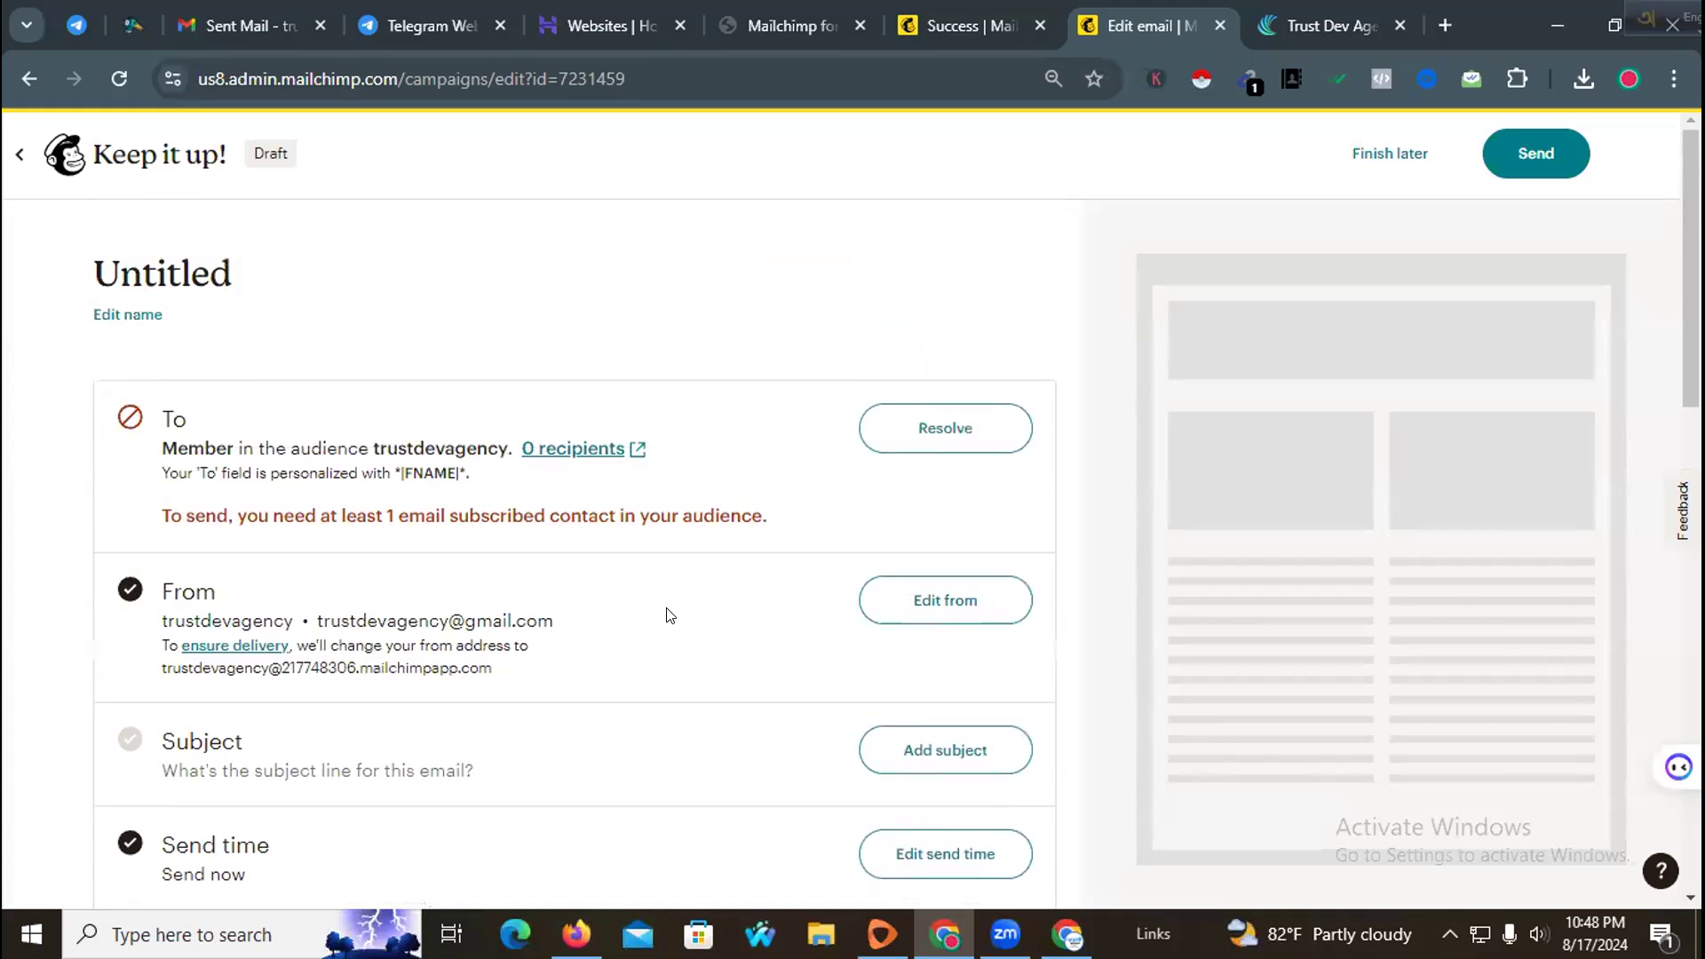
pyautogui.click(921, 433)
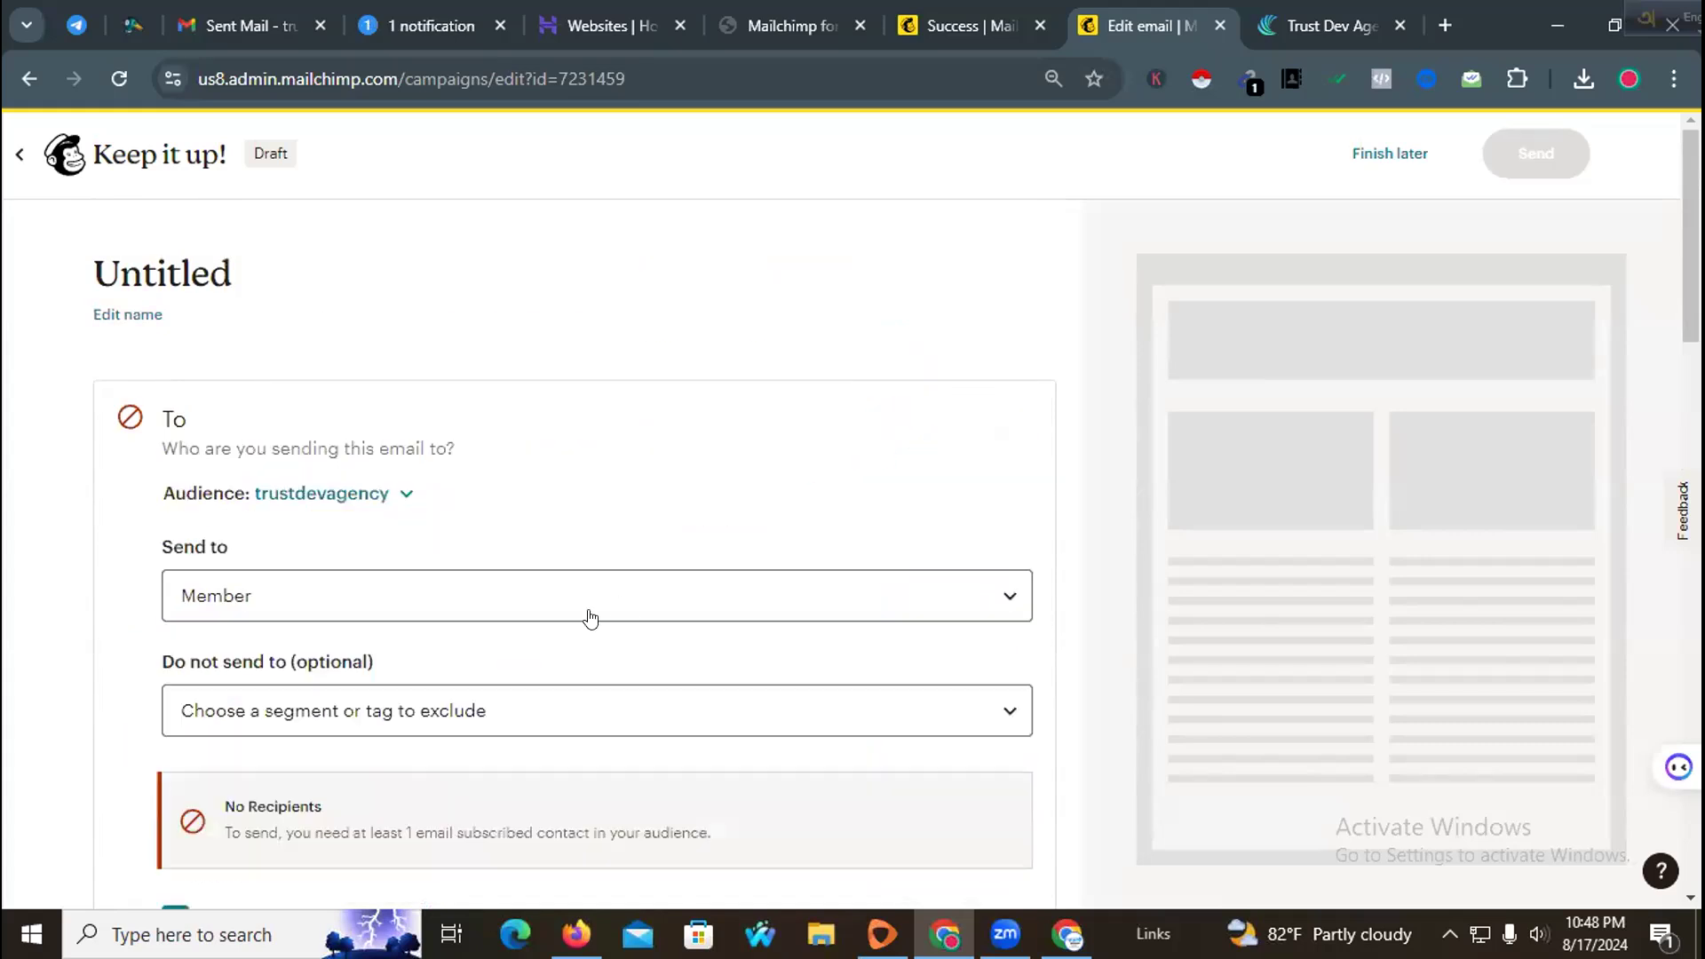
pyautogui.scroll(-3, 551, 515)
pyautogui.click(488, 361)
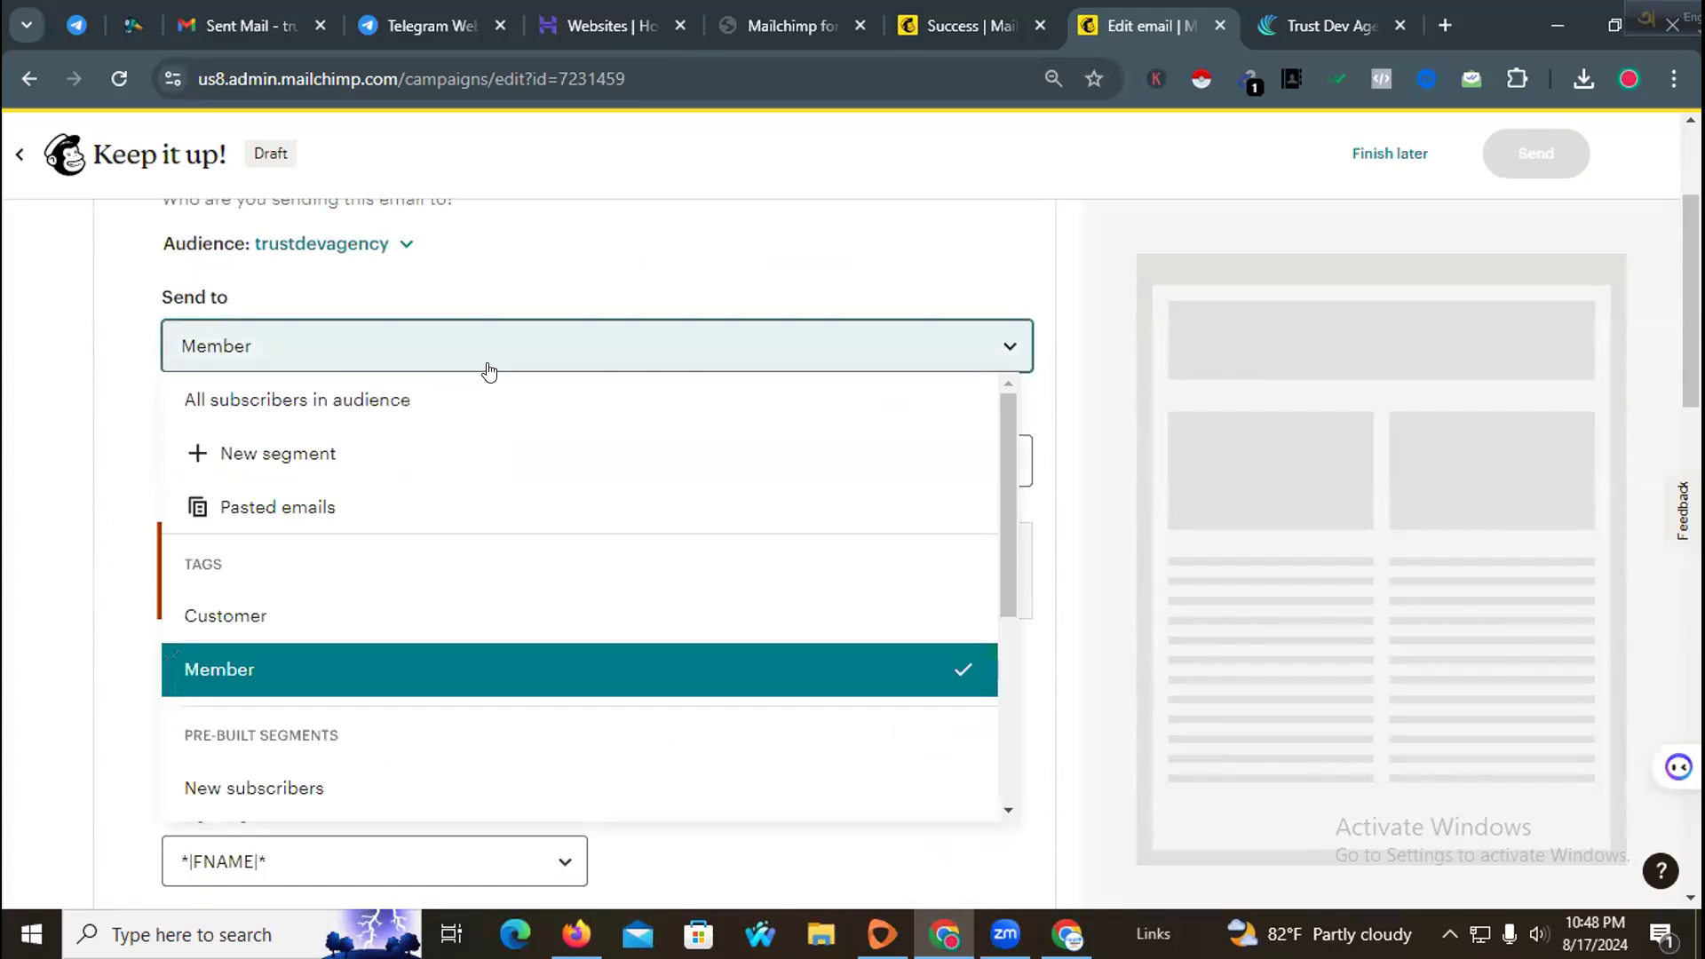
pyautogui.scroll(-1, 449, 537)
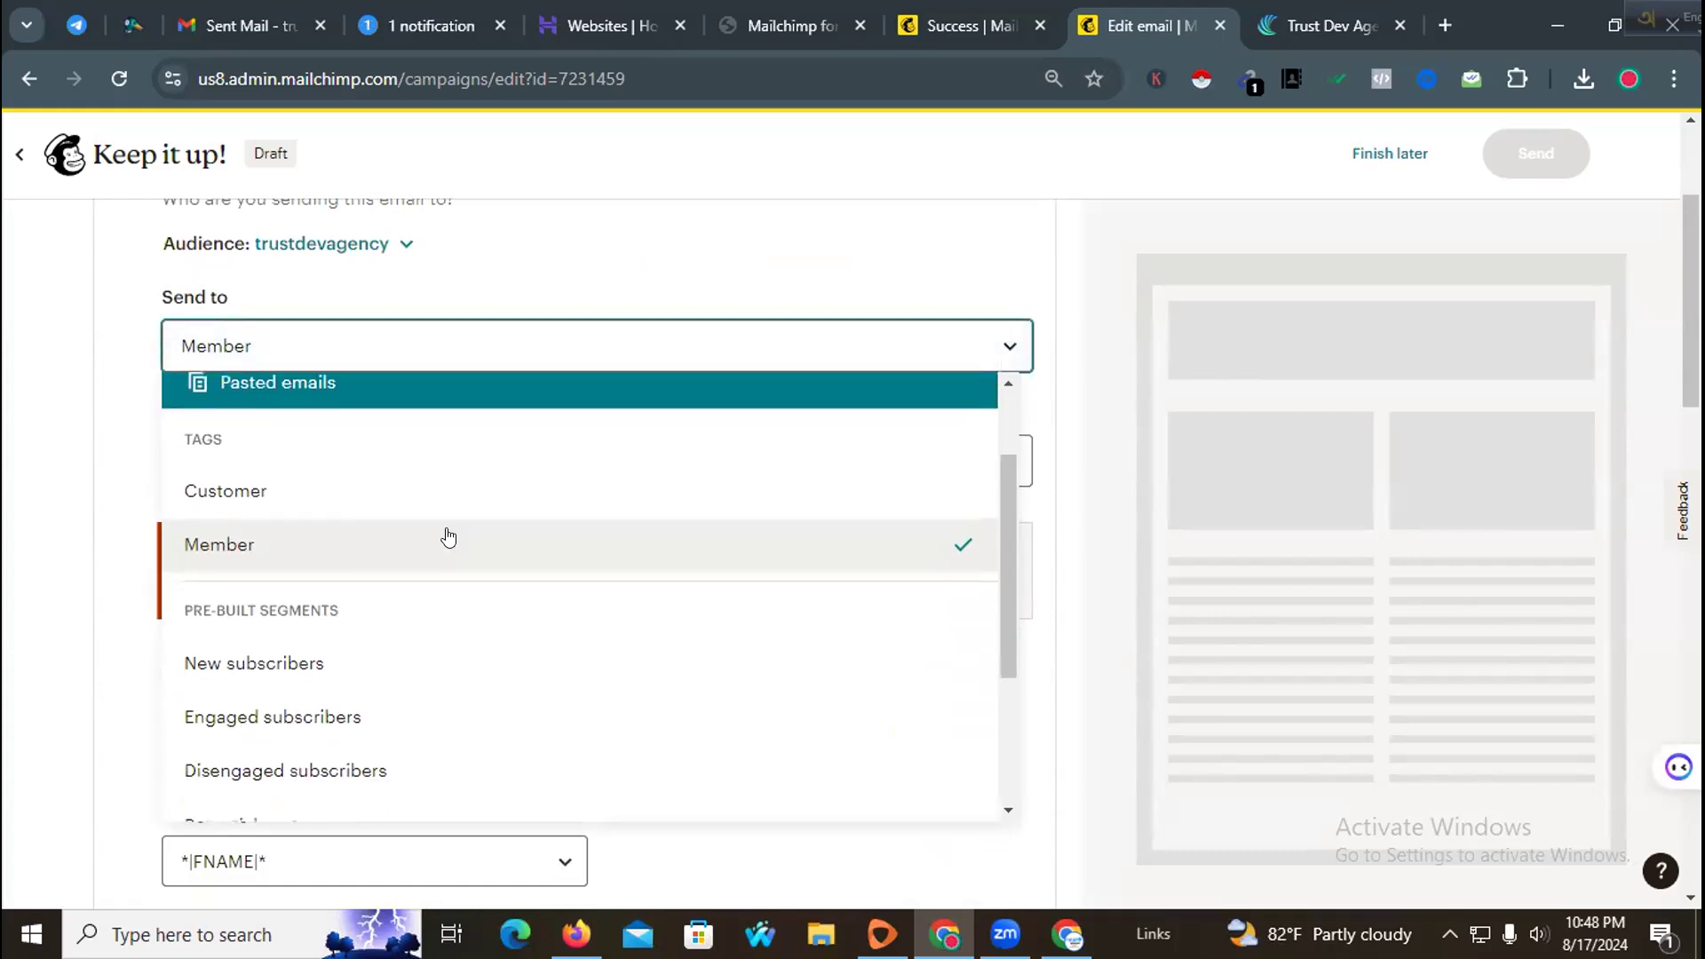
pyautogui.scroll(-1, 437, 568)
pyautogui.scroll(1, 444, 550)
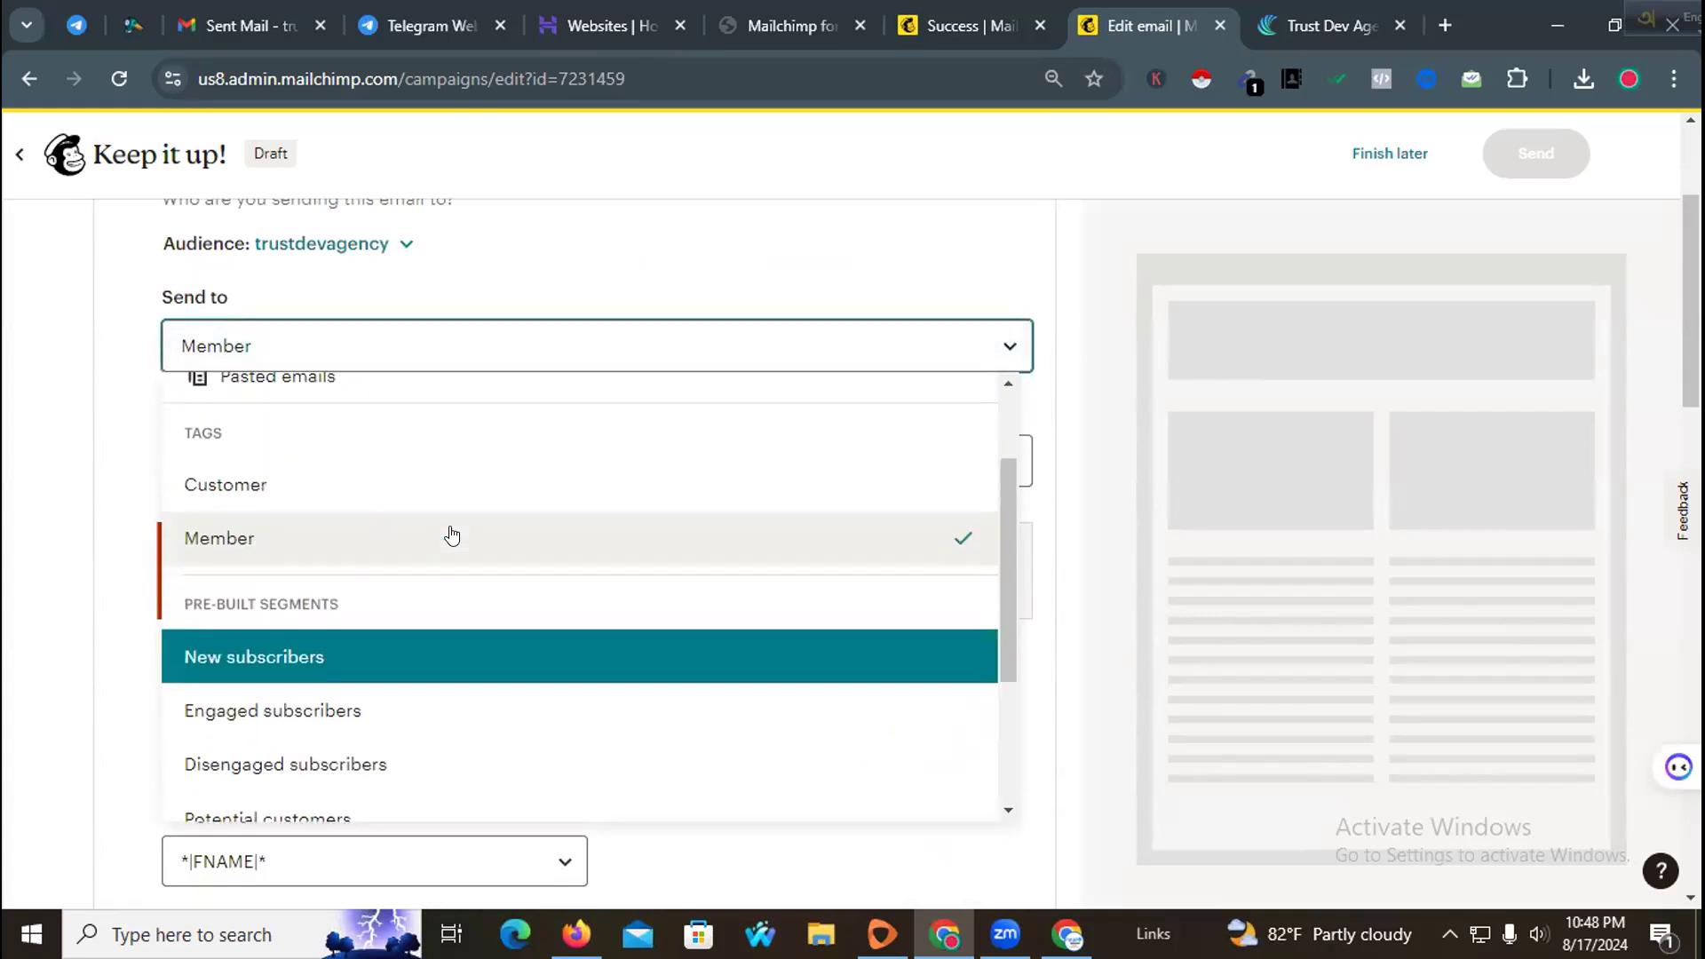
pyautogui.scroll(1, 382, 577)
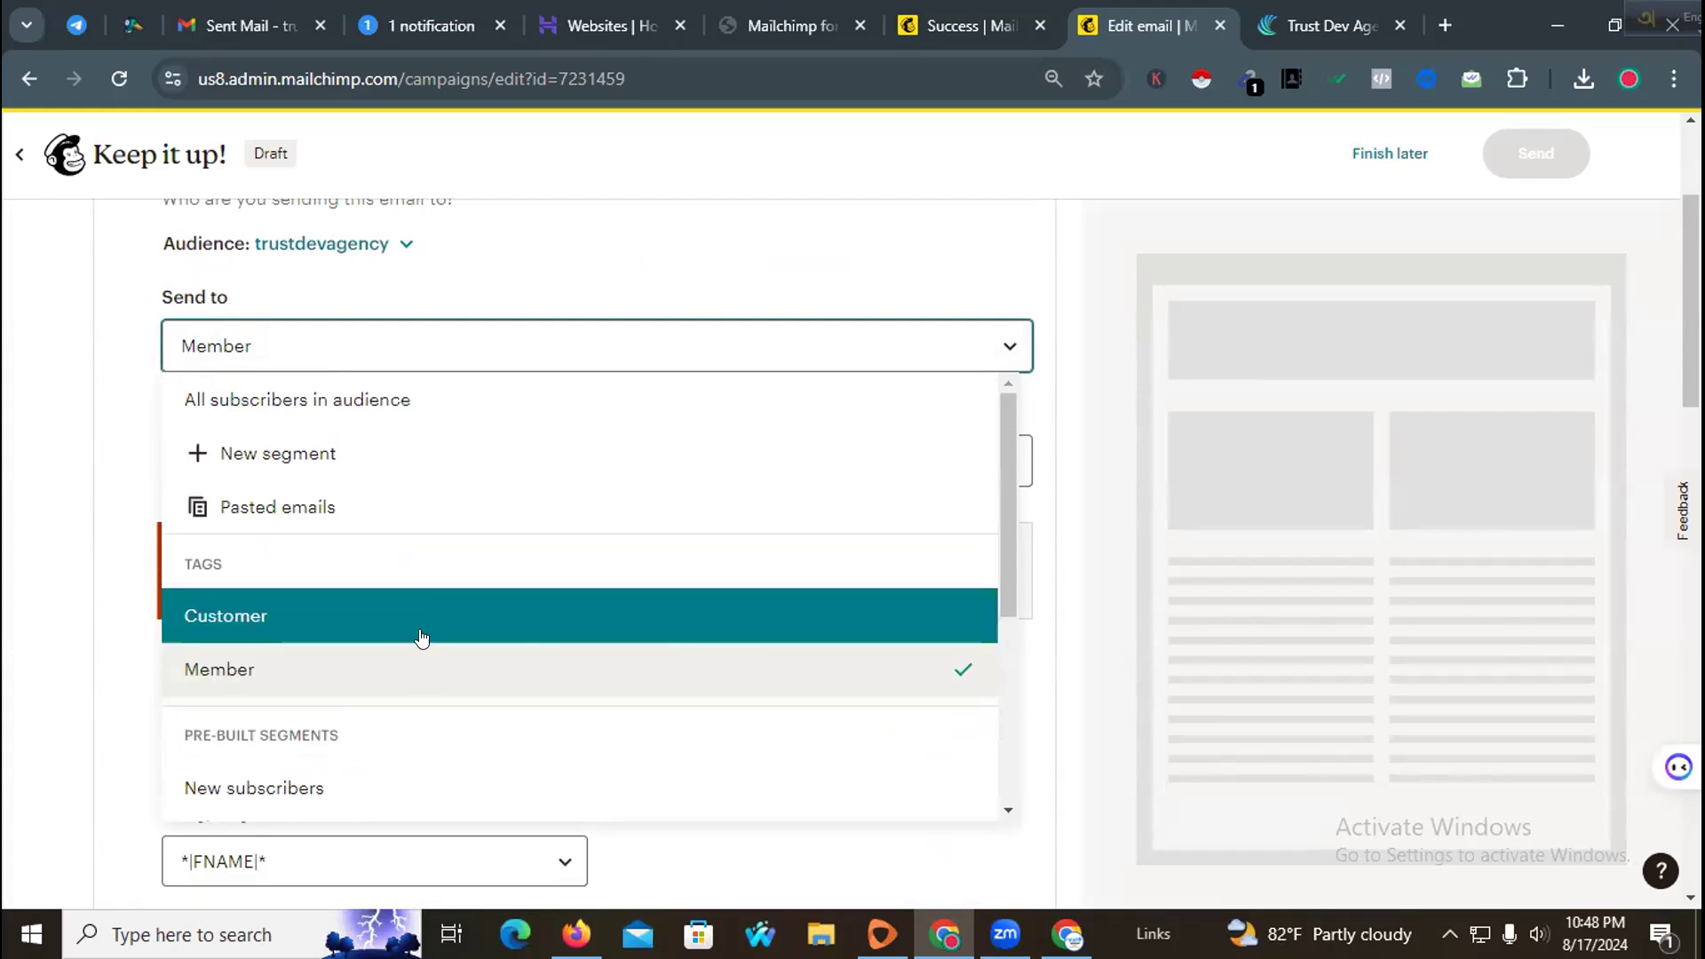
pyautogui.scroll(-2, 421, 637)
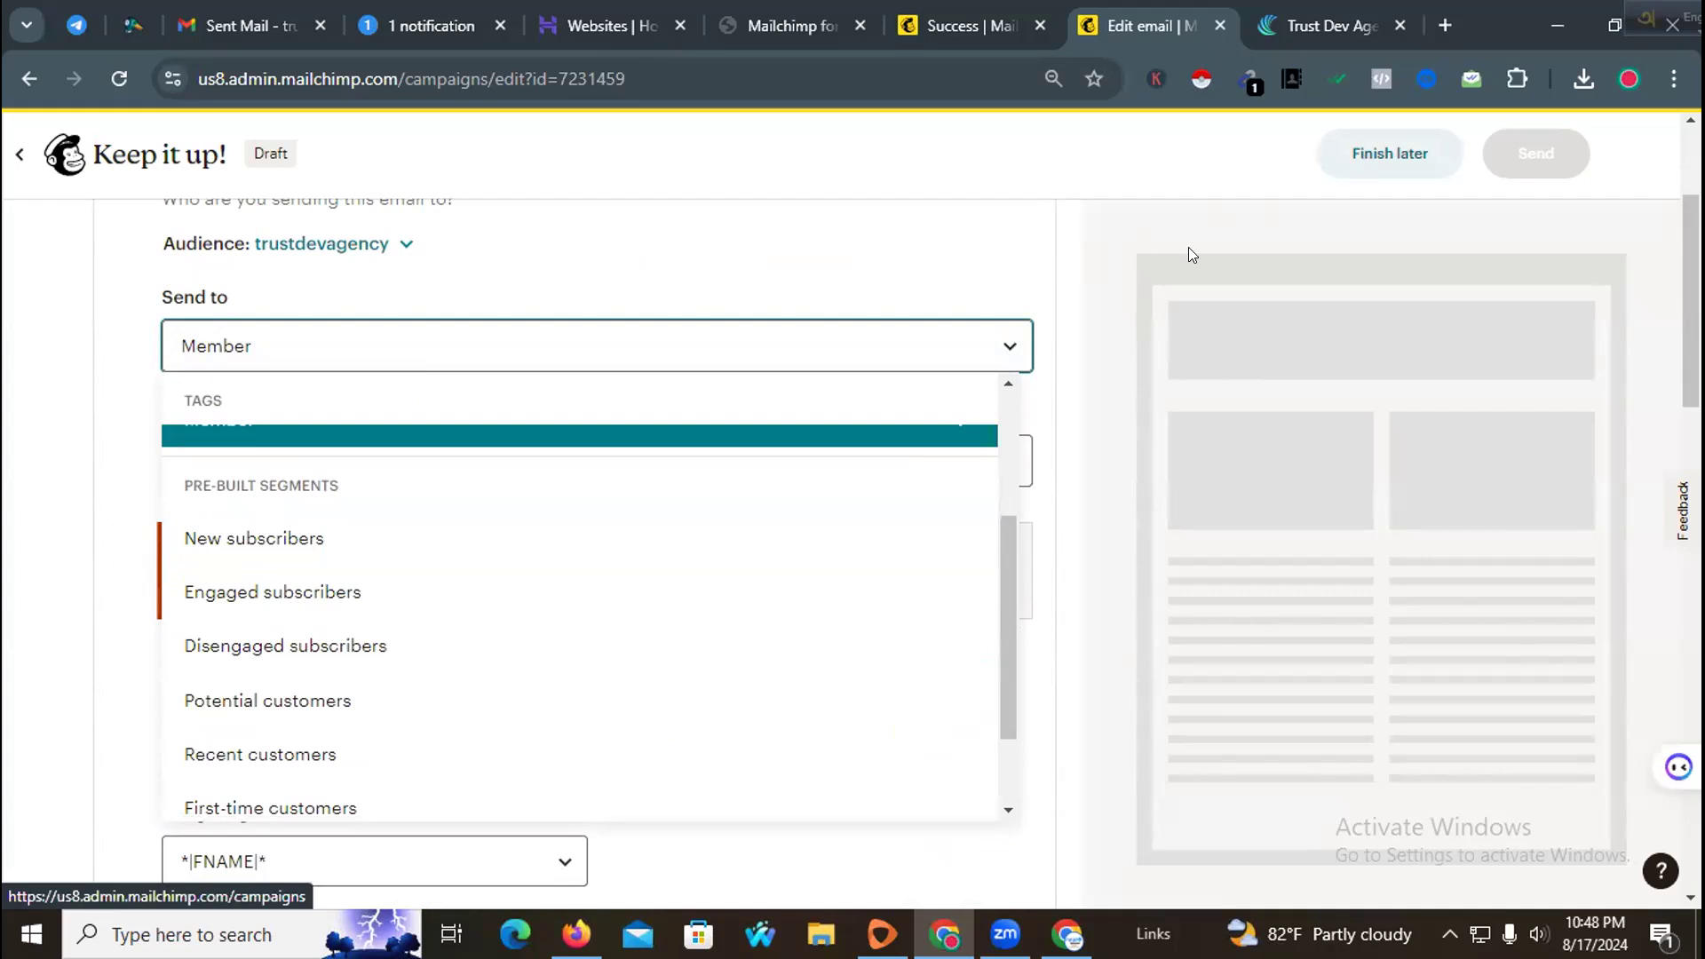
pyautogui.scroll(-1, 762, 417)
pyautogui.scroll(1, 595, 491)
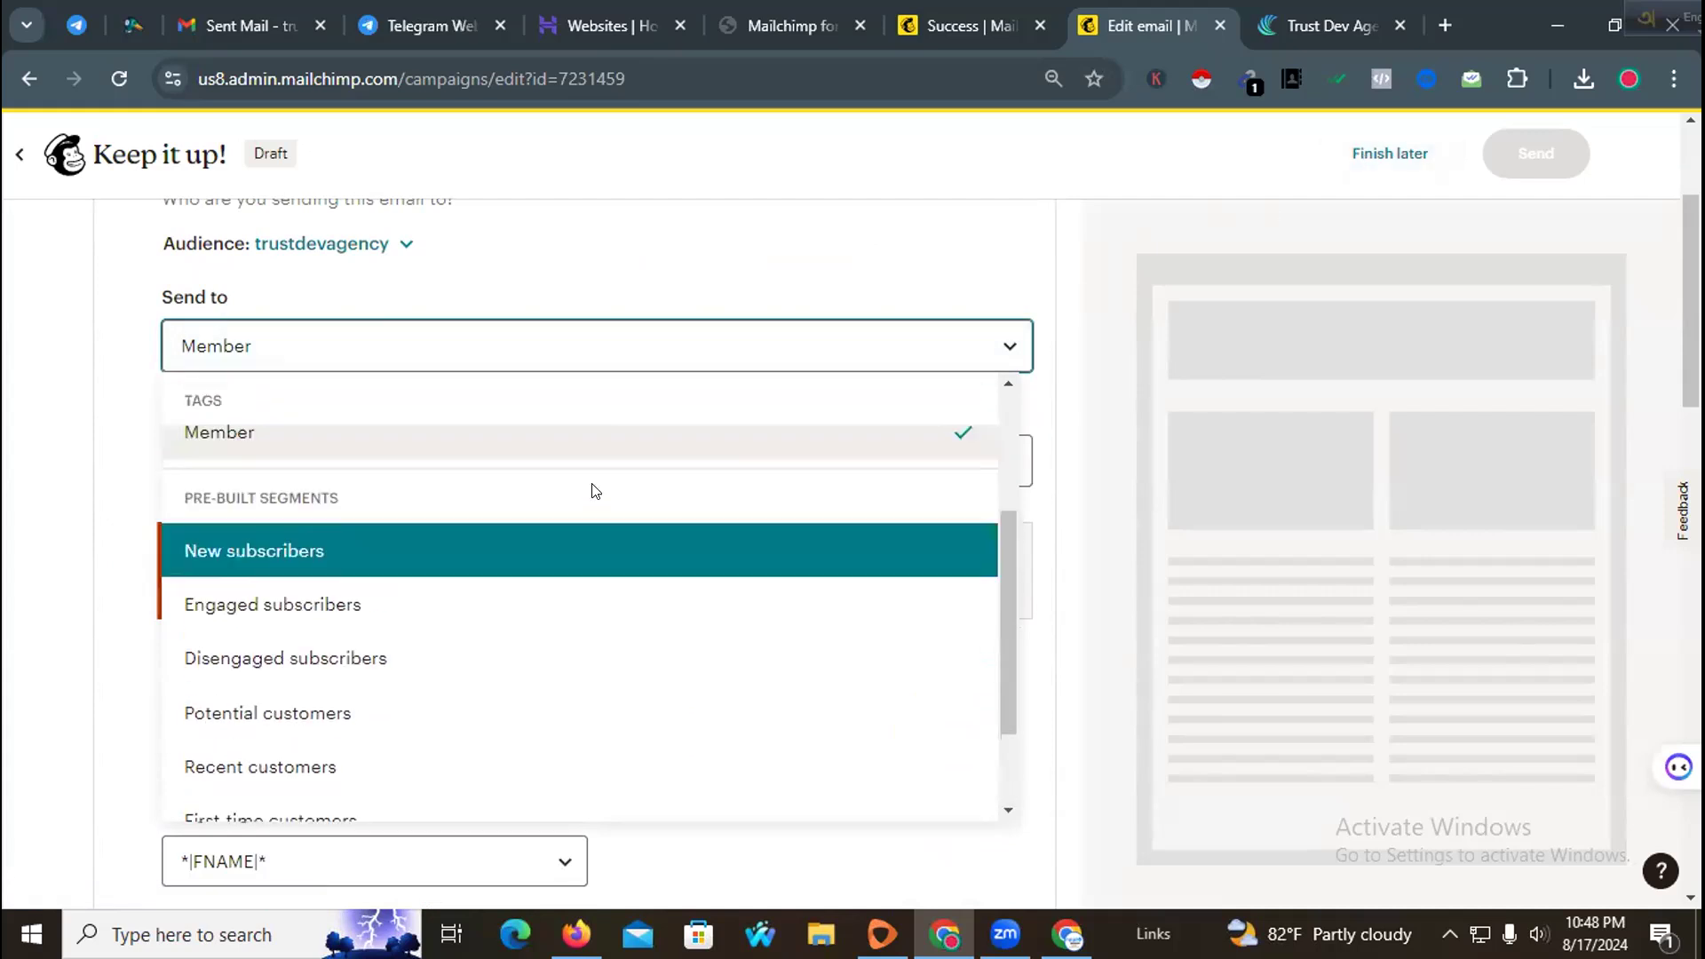
pyautogui.scroll(5, 595, 491)
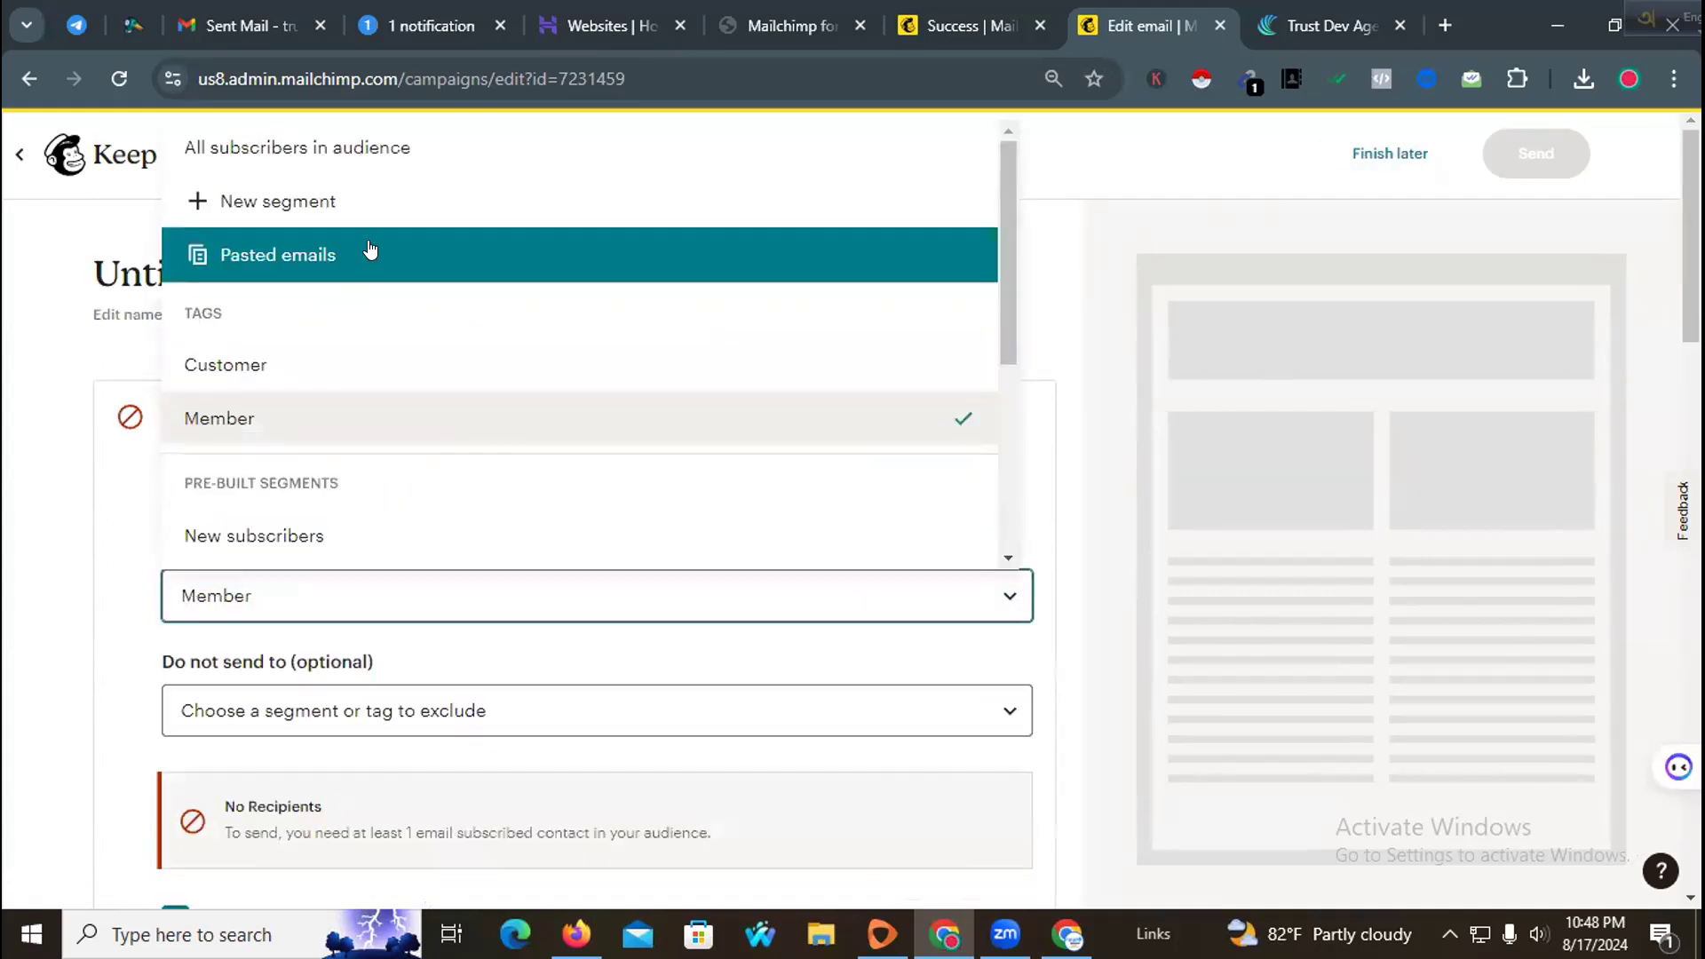
# Step: Try setting the recipients to Pasted emails and then to a new segment, cancelling the segment builder
pyautogui.click(344, 268)
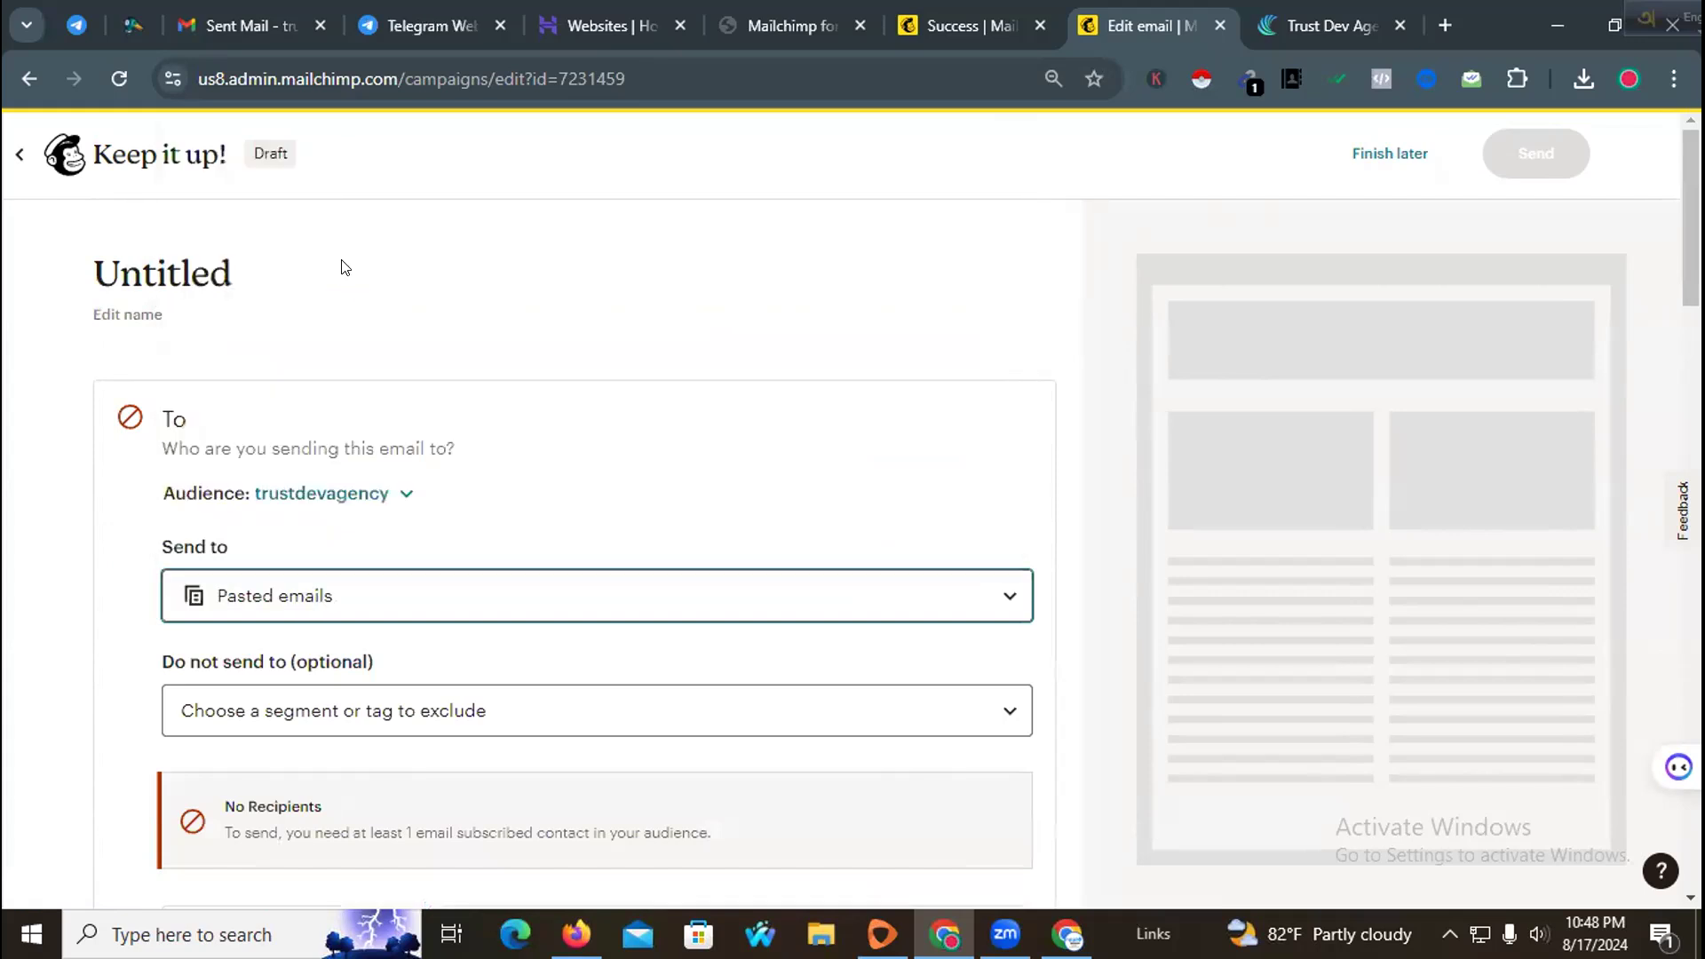
pyautogui.scroll(-7, 343, 479)
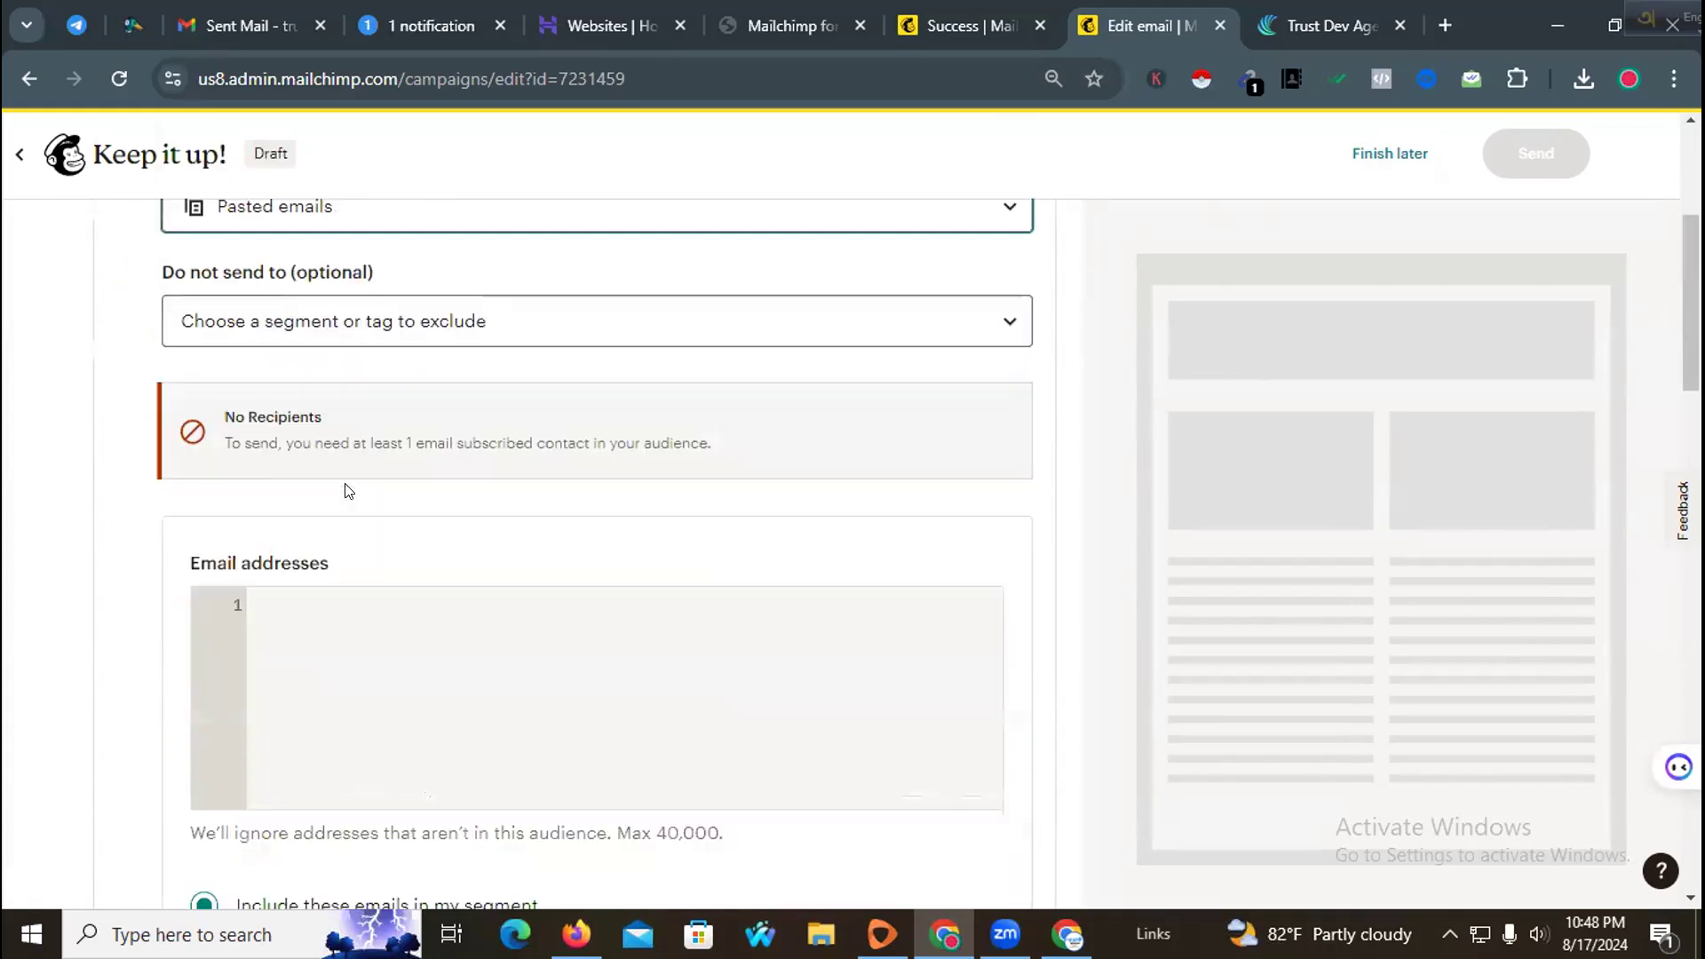
pyautogui.scroll(4, 354, 461)
pyautogui.click(350, 333)
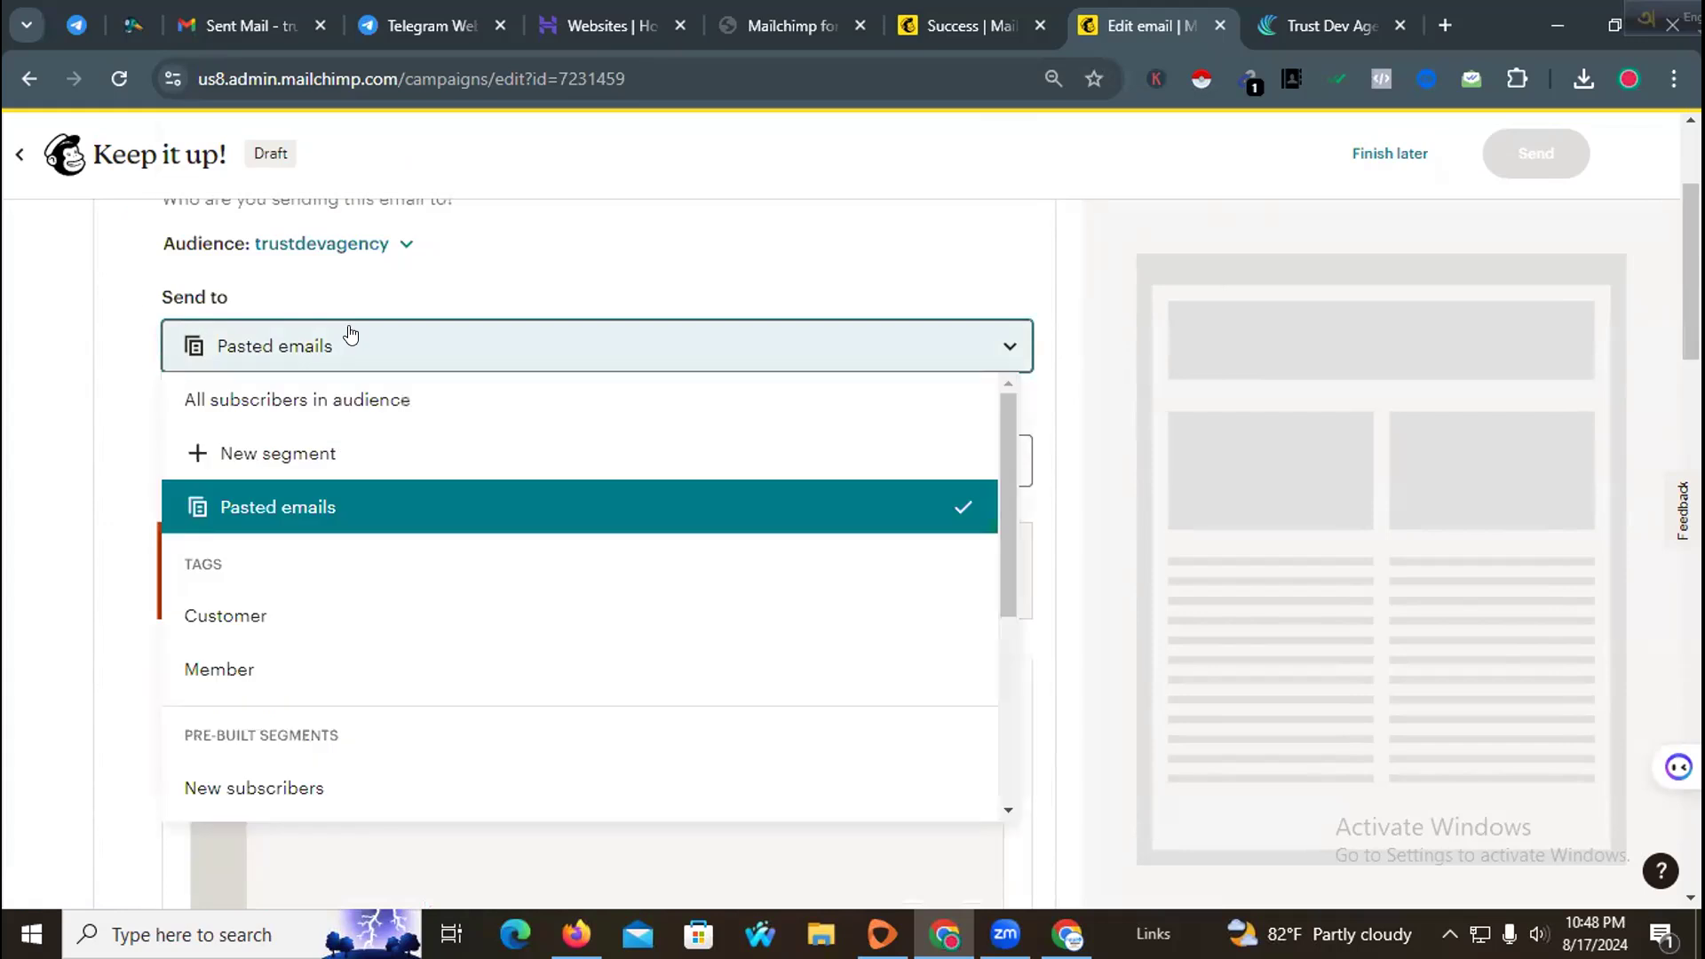
pyautogui.click(288, 462)
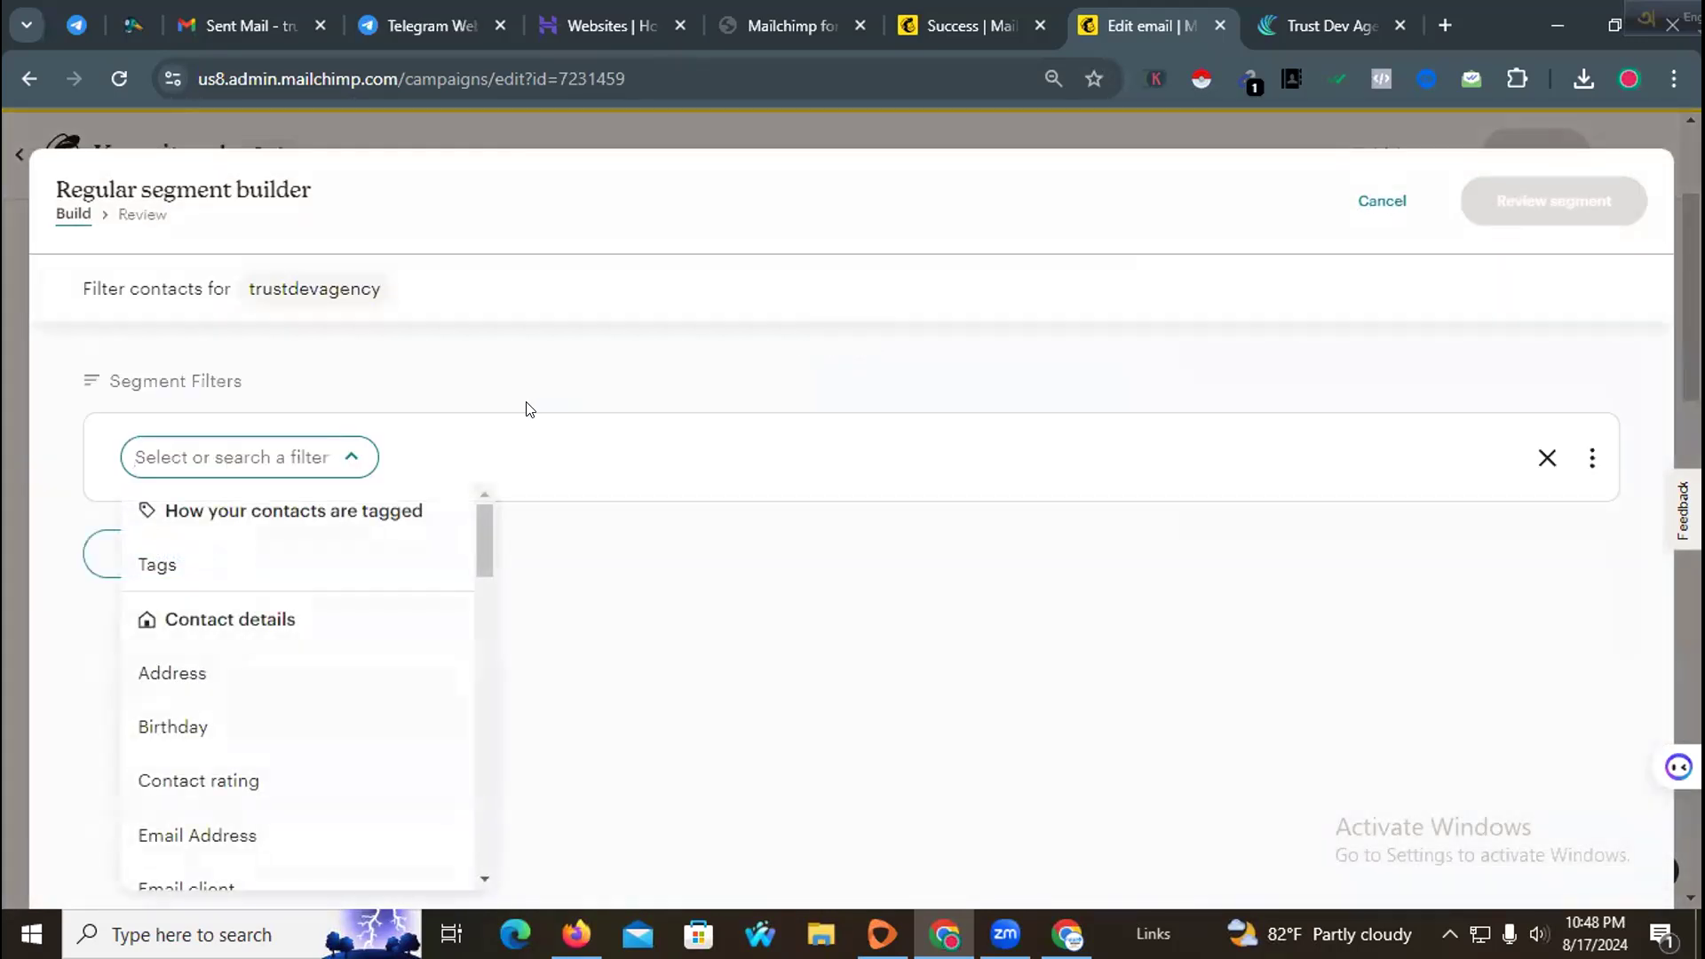
pyautogui.scroll(-1, 436, 498)
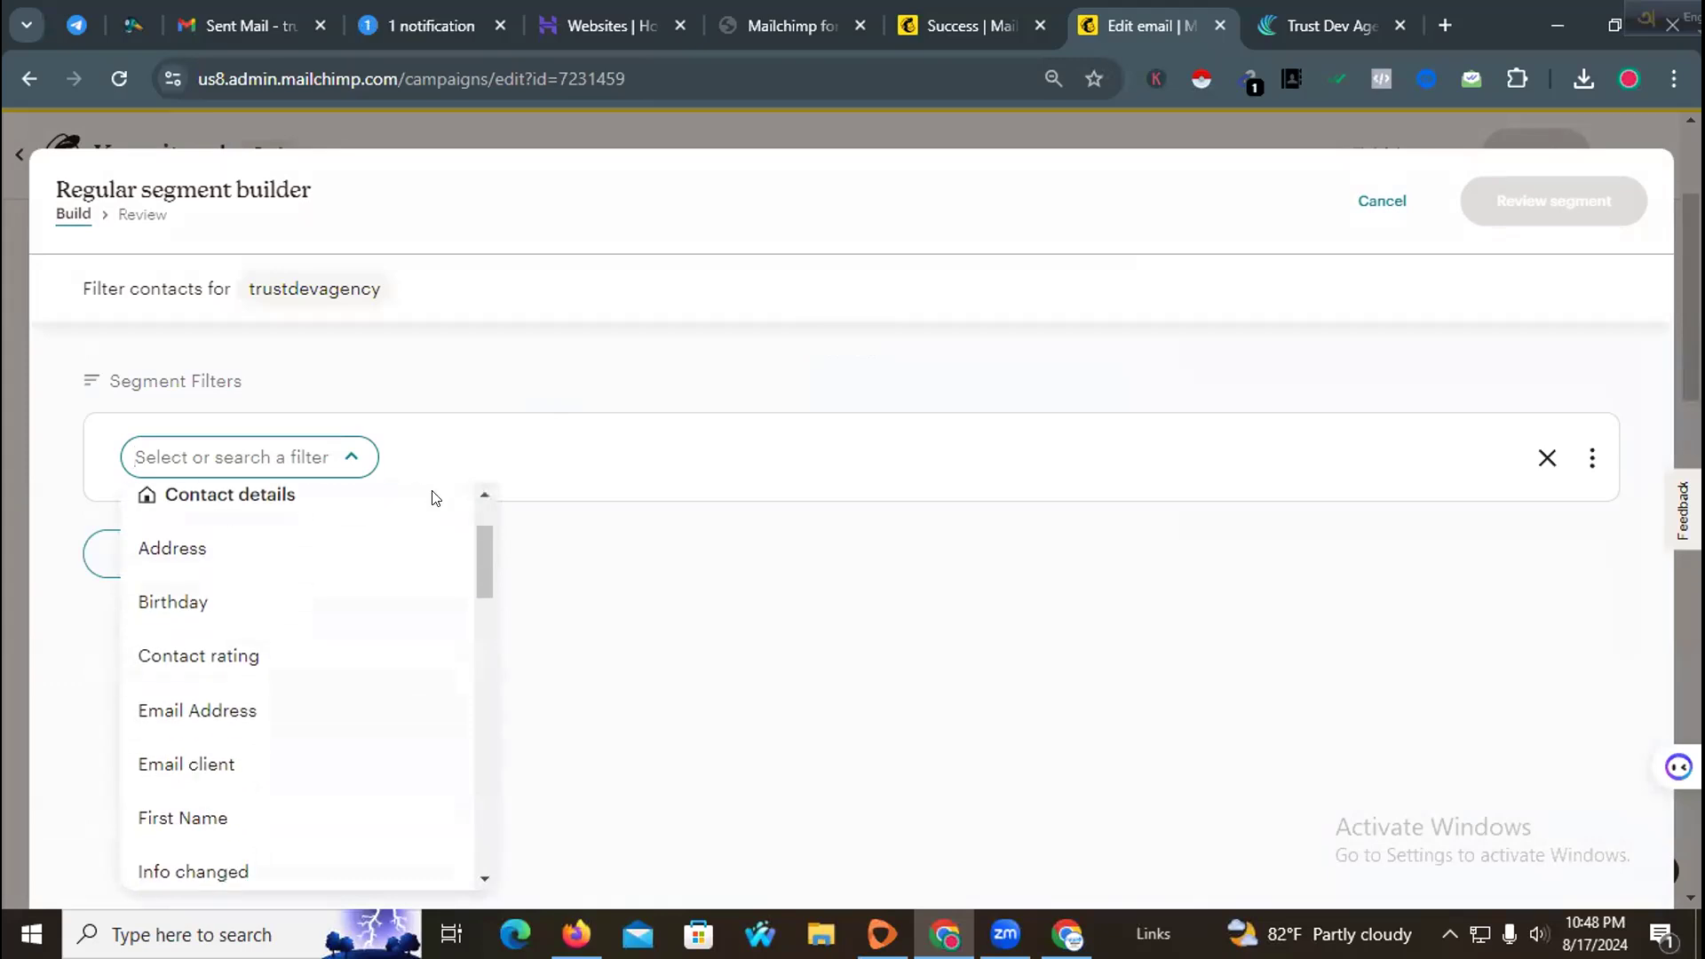
pyautogui.scroll(1, 435, 498)
pyautogui.click(1361, 199)
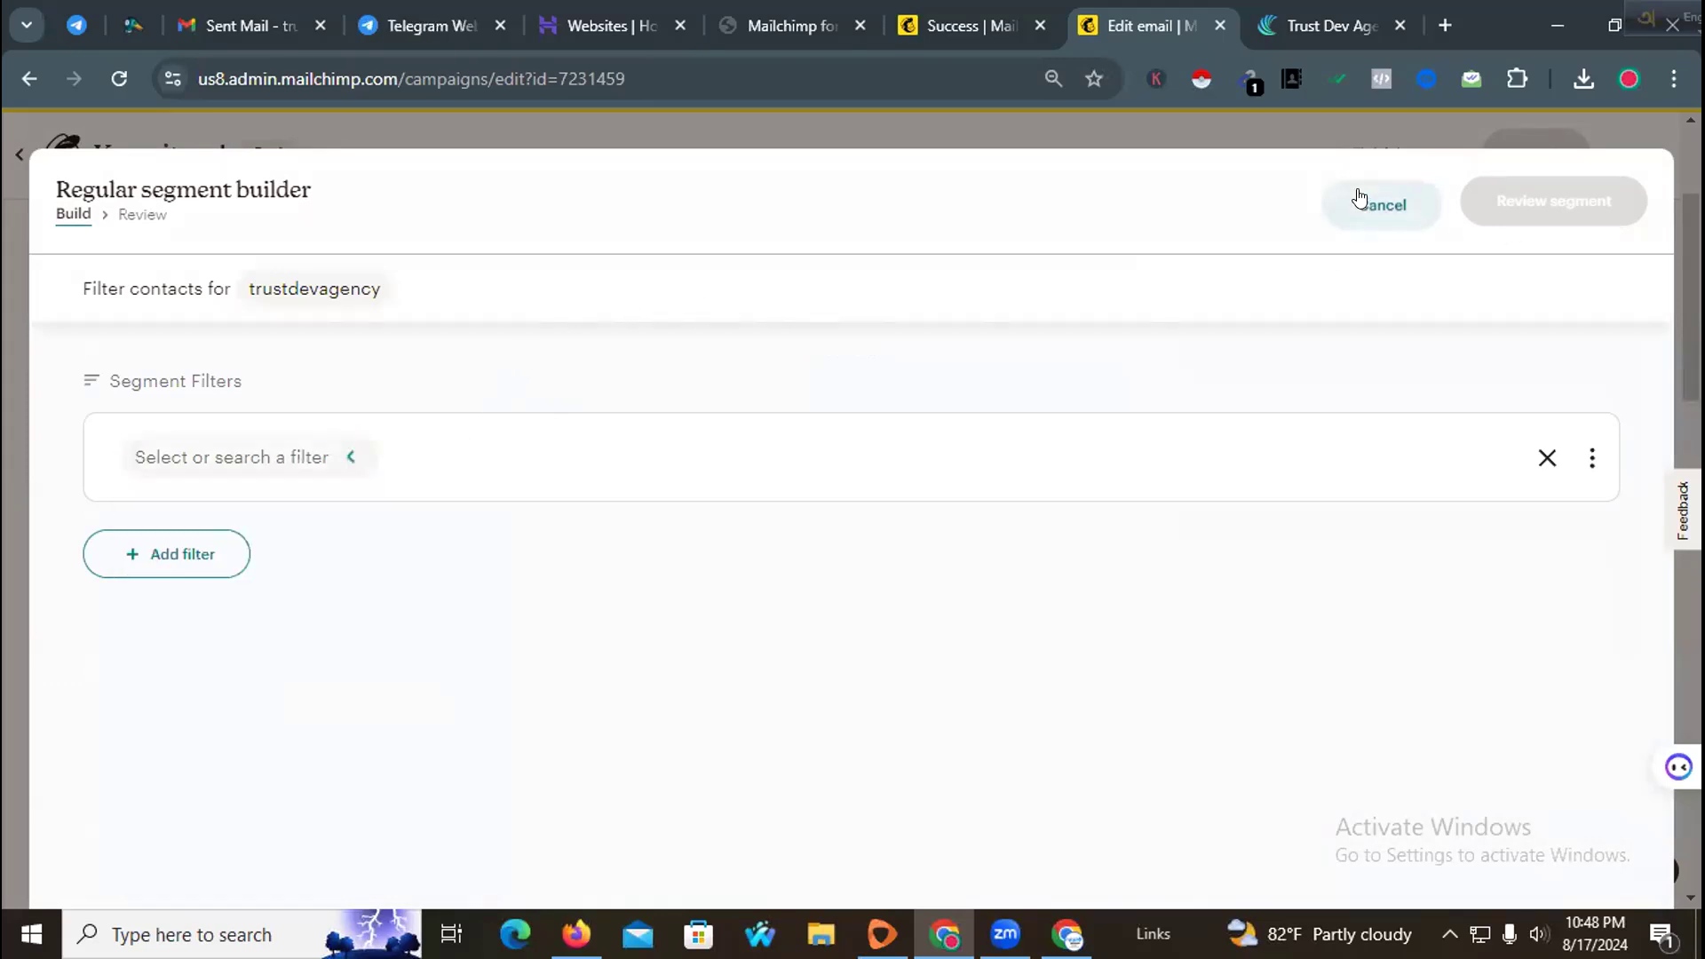
# Step: Leave the campaign draft to finish later
pyautogui.scroll(3, 1028, 291)
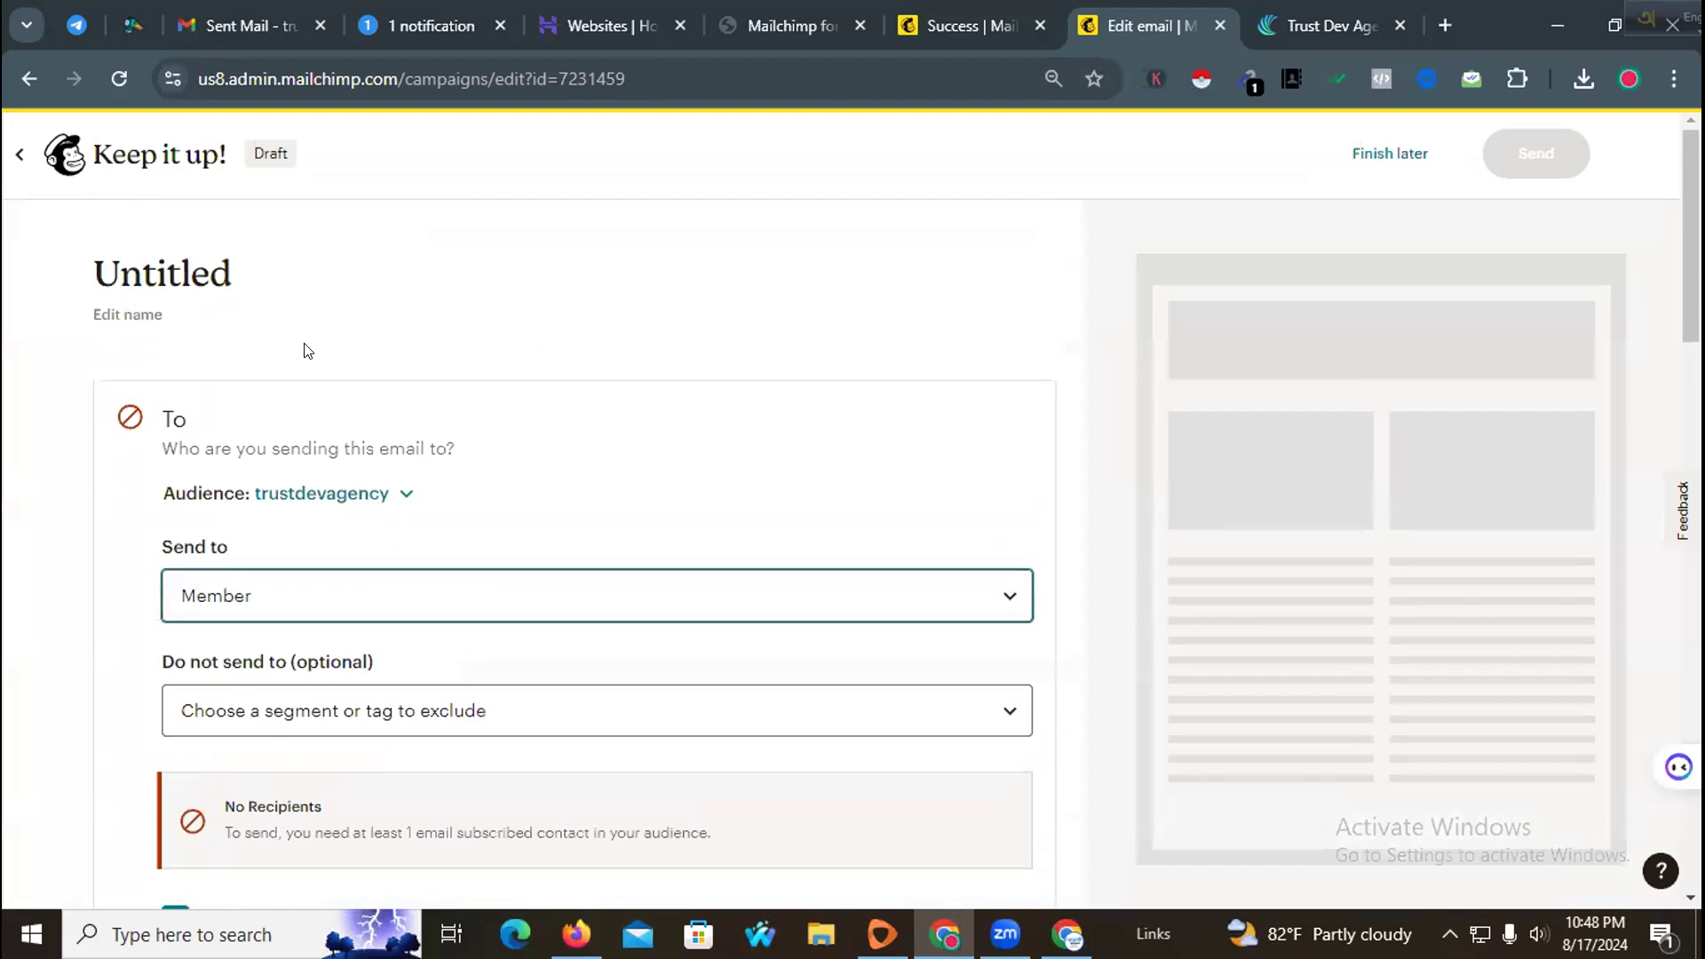
pyautogui.click(1337, 158)
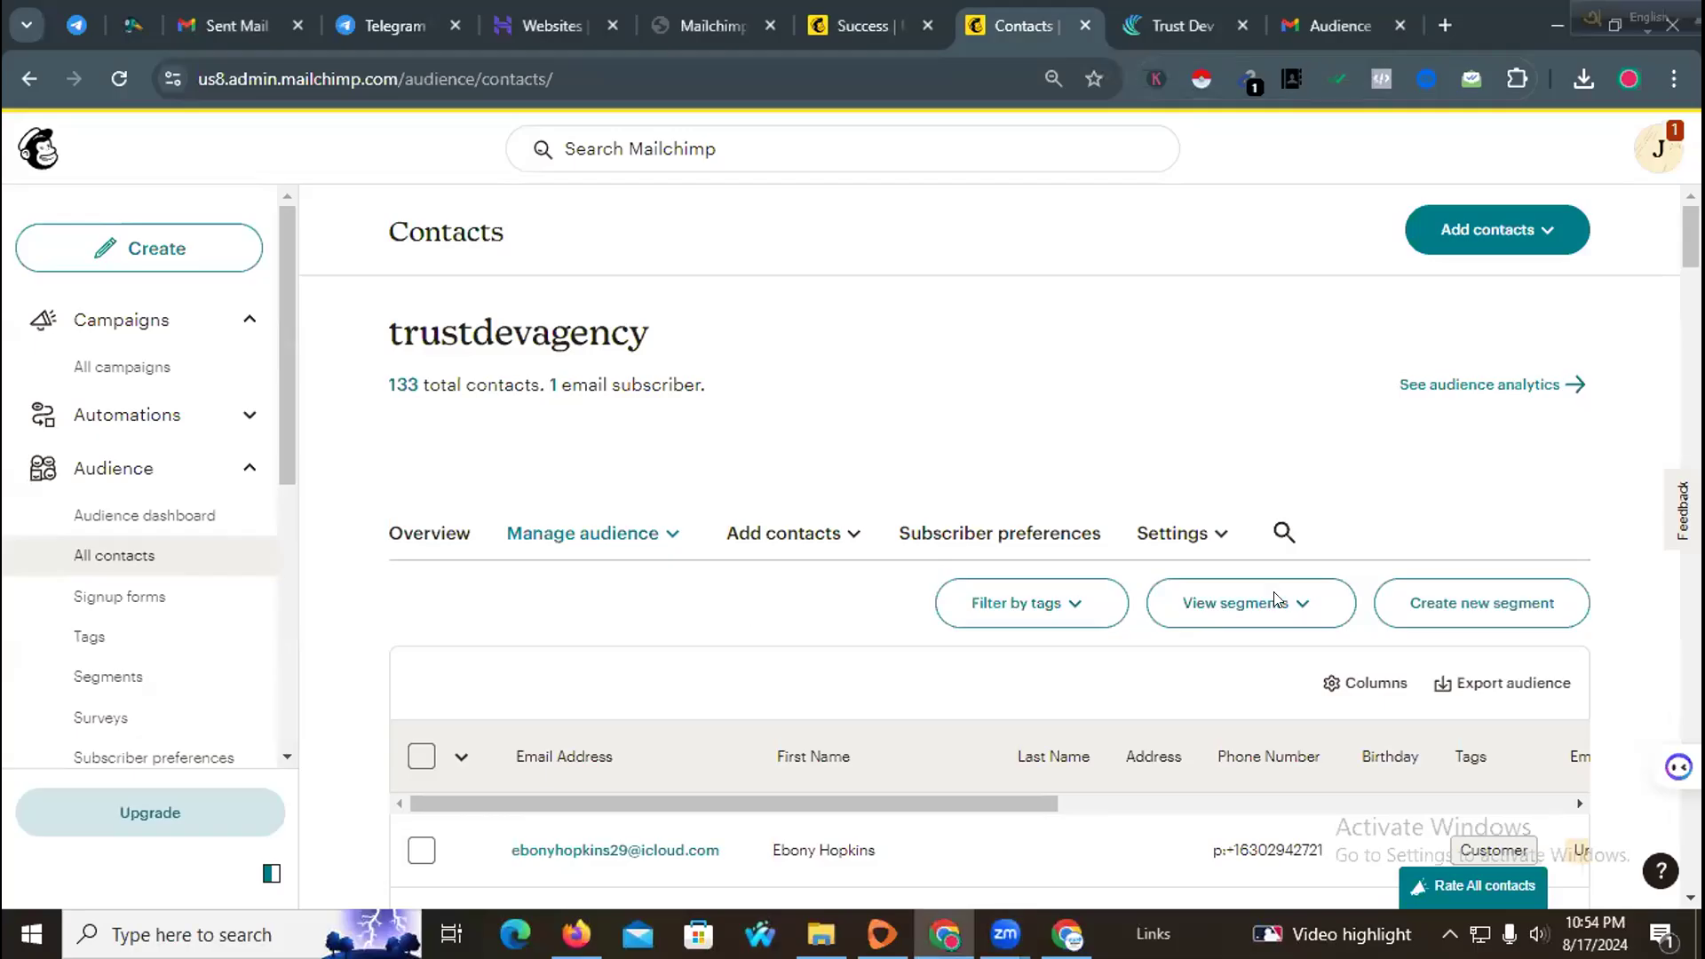
# Step: Start a contact import by uploading the file Client Lead for Reachout 200k - Sheet6
pyautogui.click(1433, 229)
pyautogui.click(1459, 300)
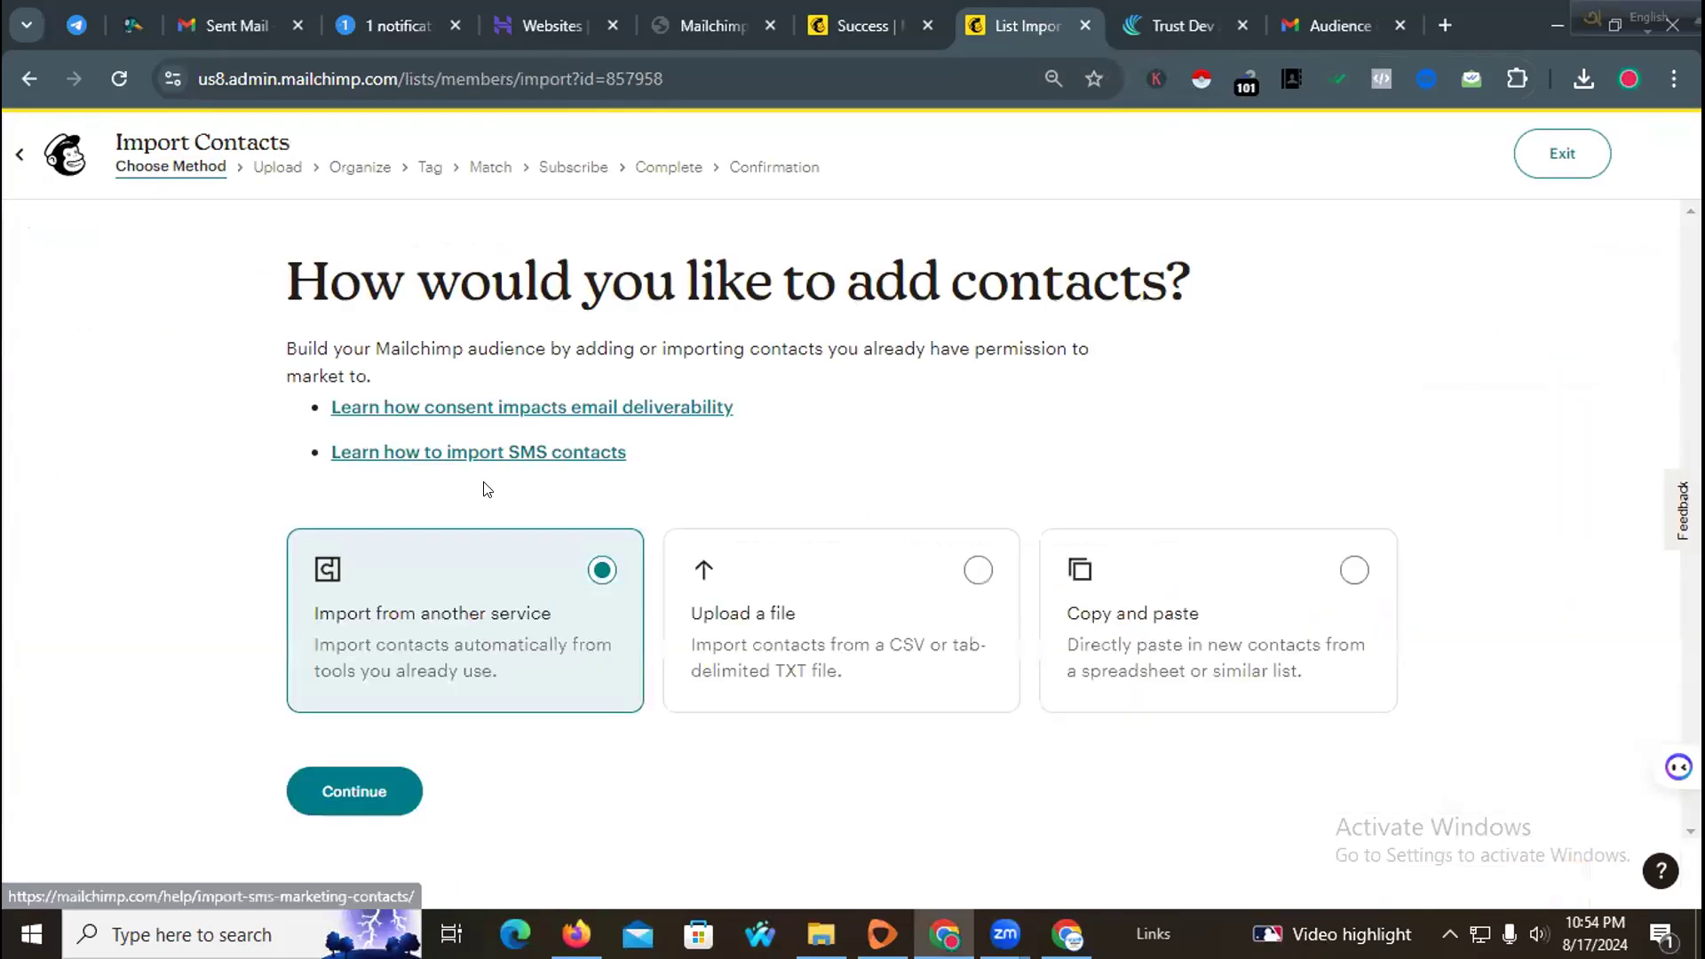
pyautogui.click(832, 588)
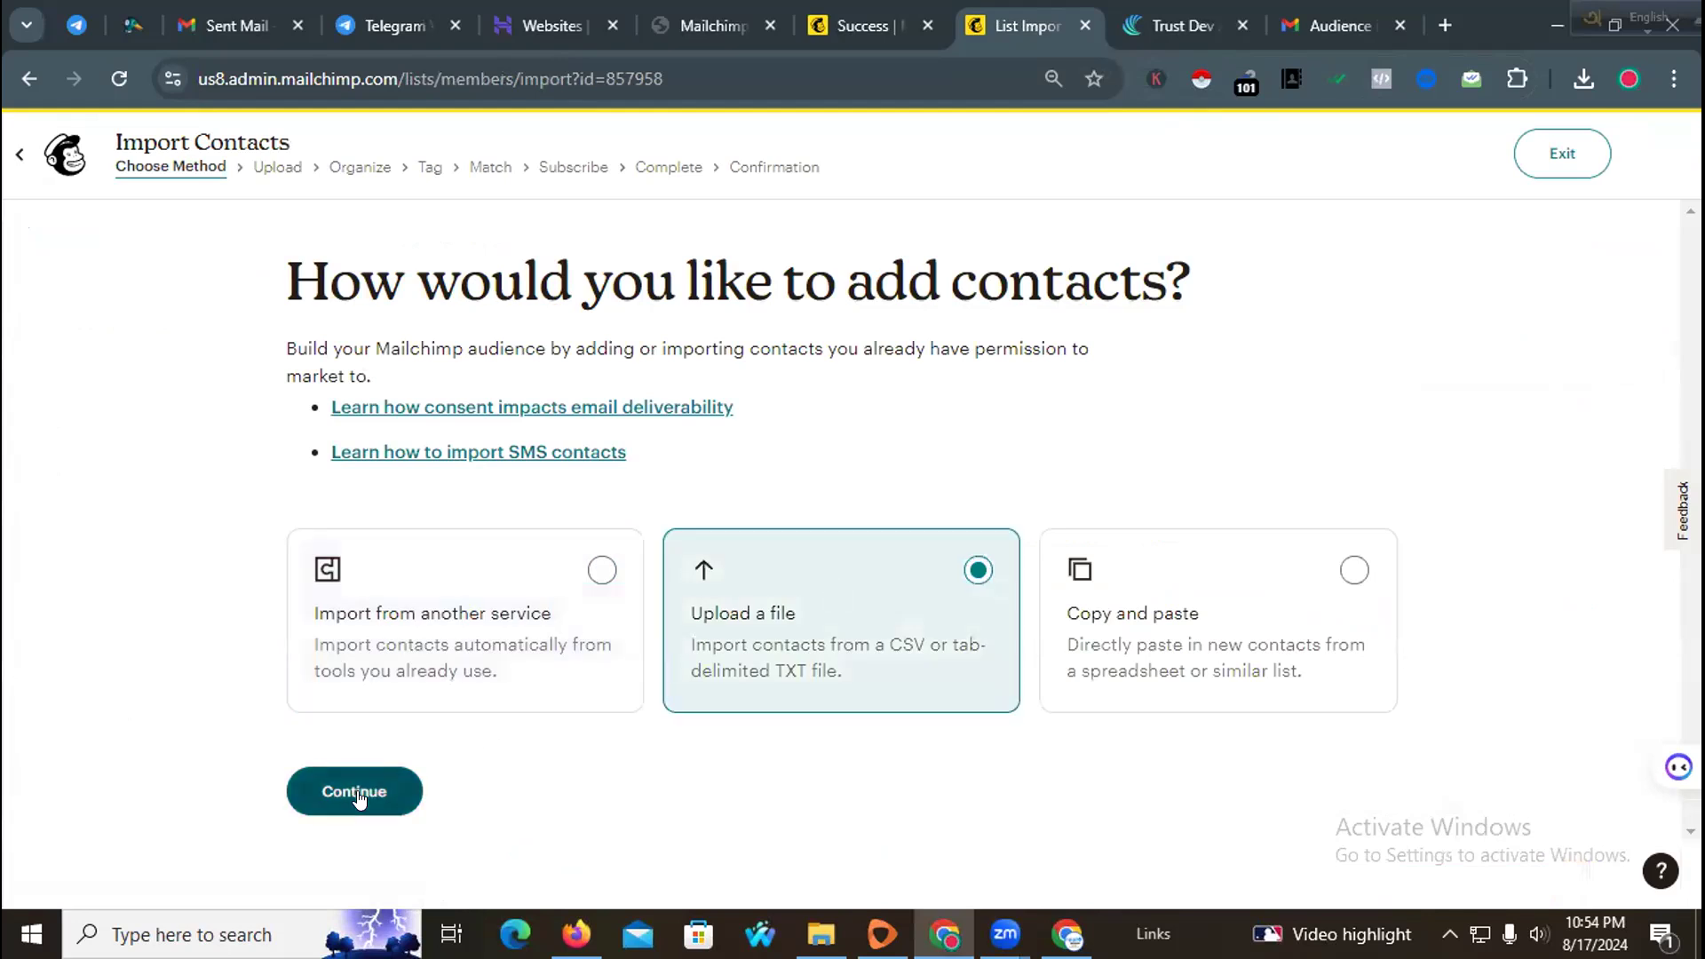
pyautogui.click(359, 793)
pyautogui.click(525, 600)
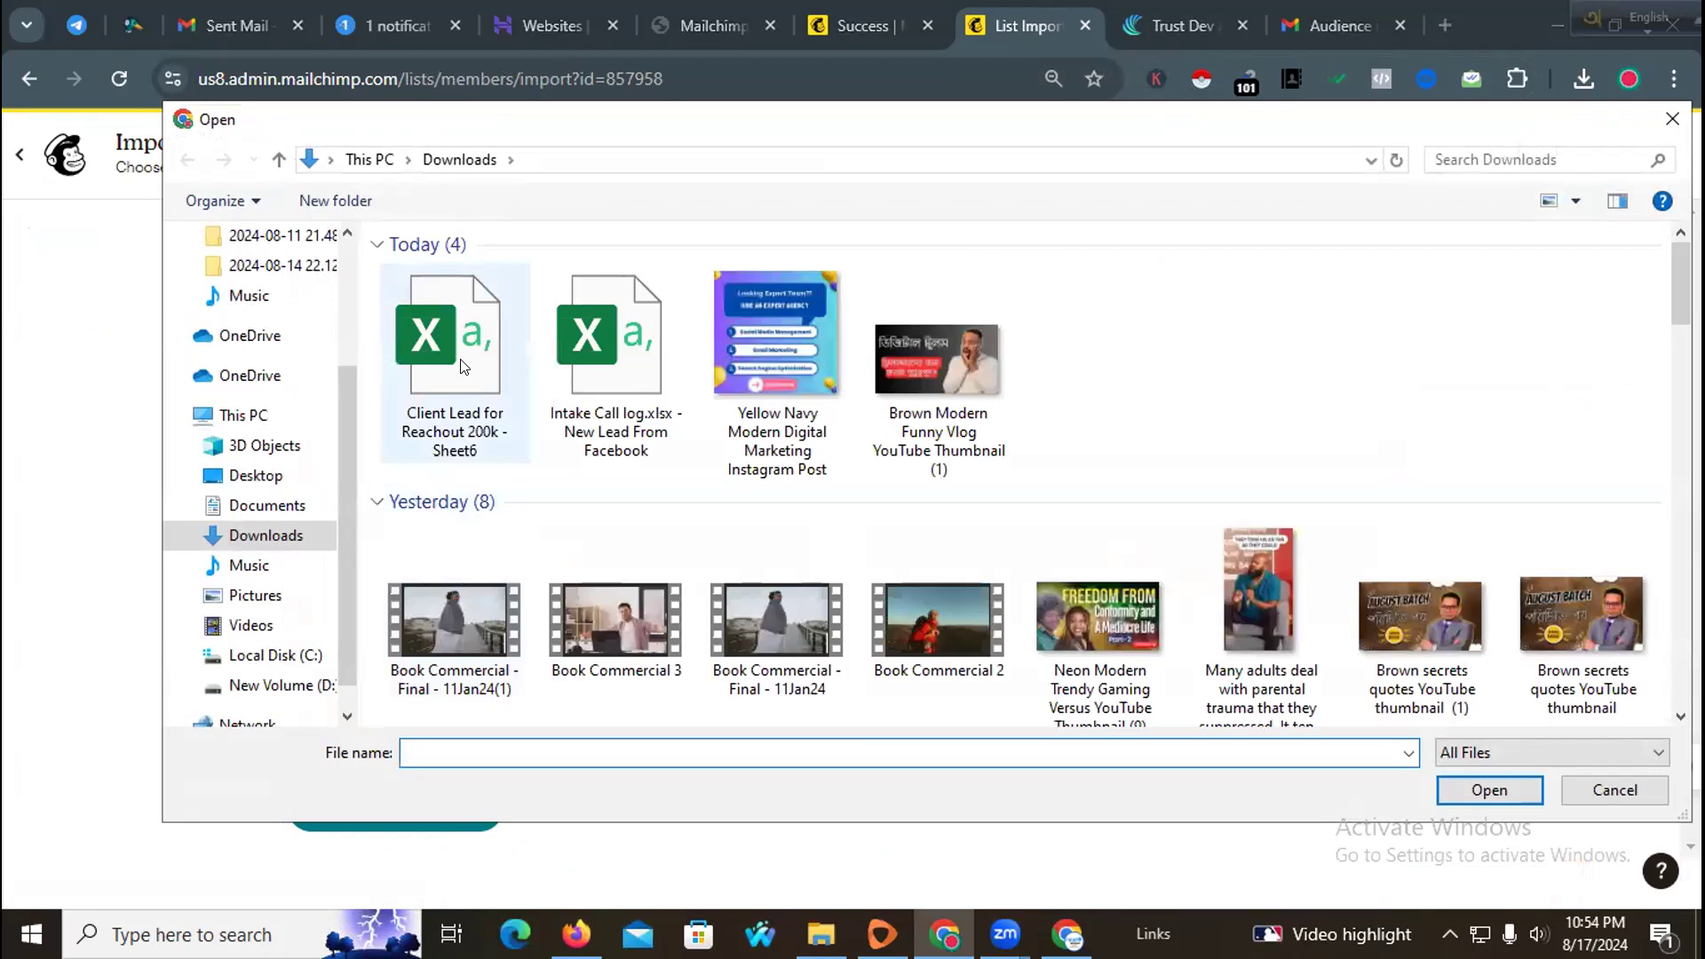
pyautogui.click(461, 366)
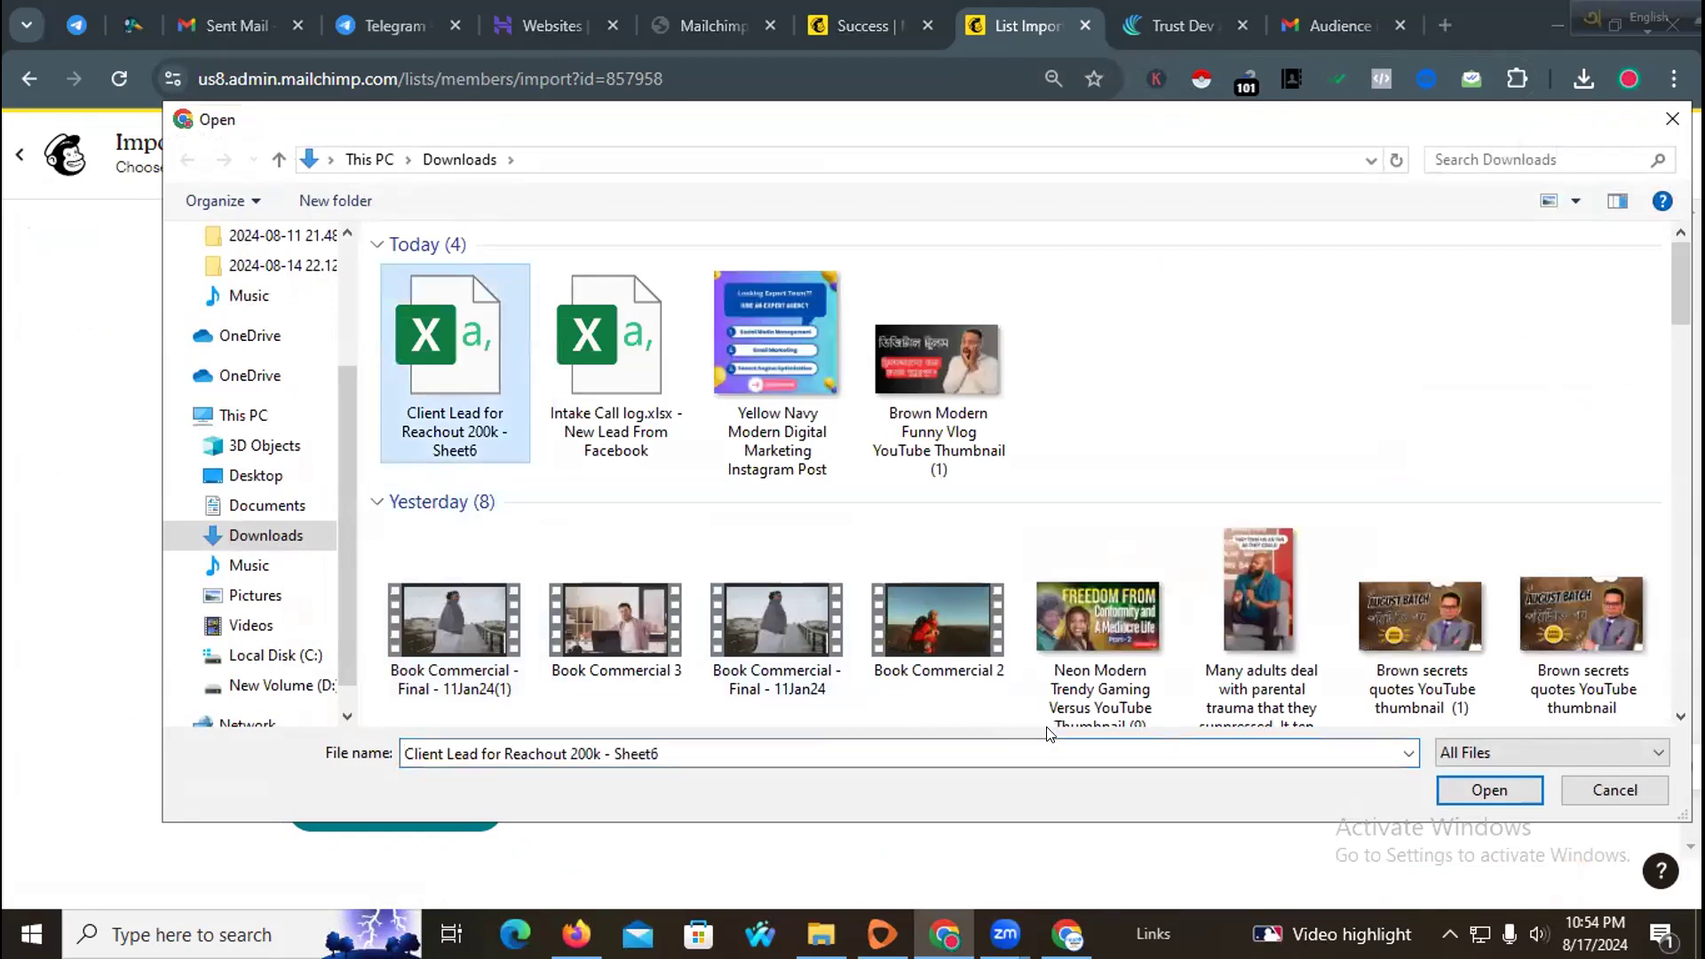
pyautogui.rightClick(430, 382)
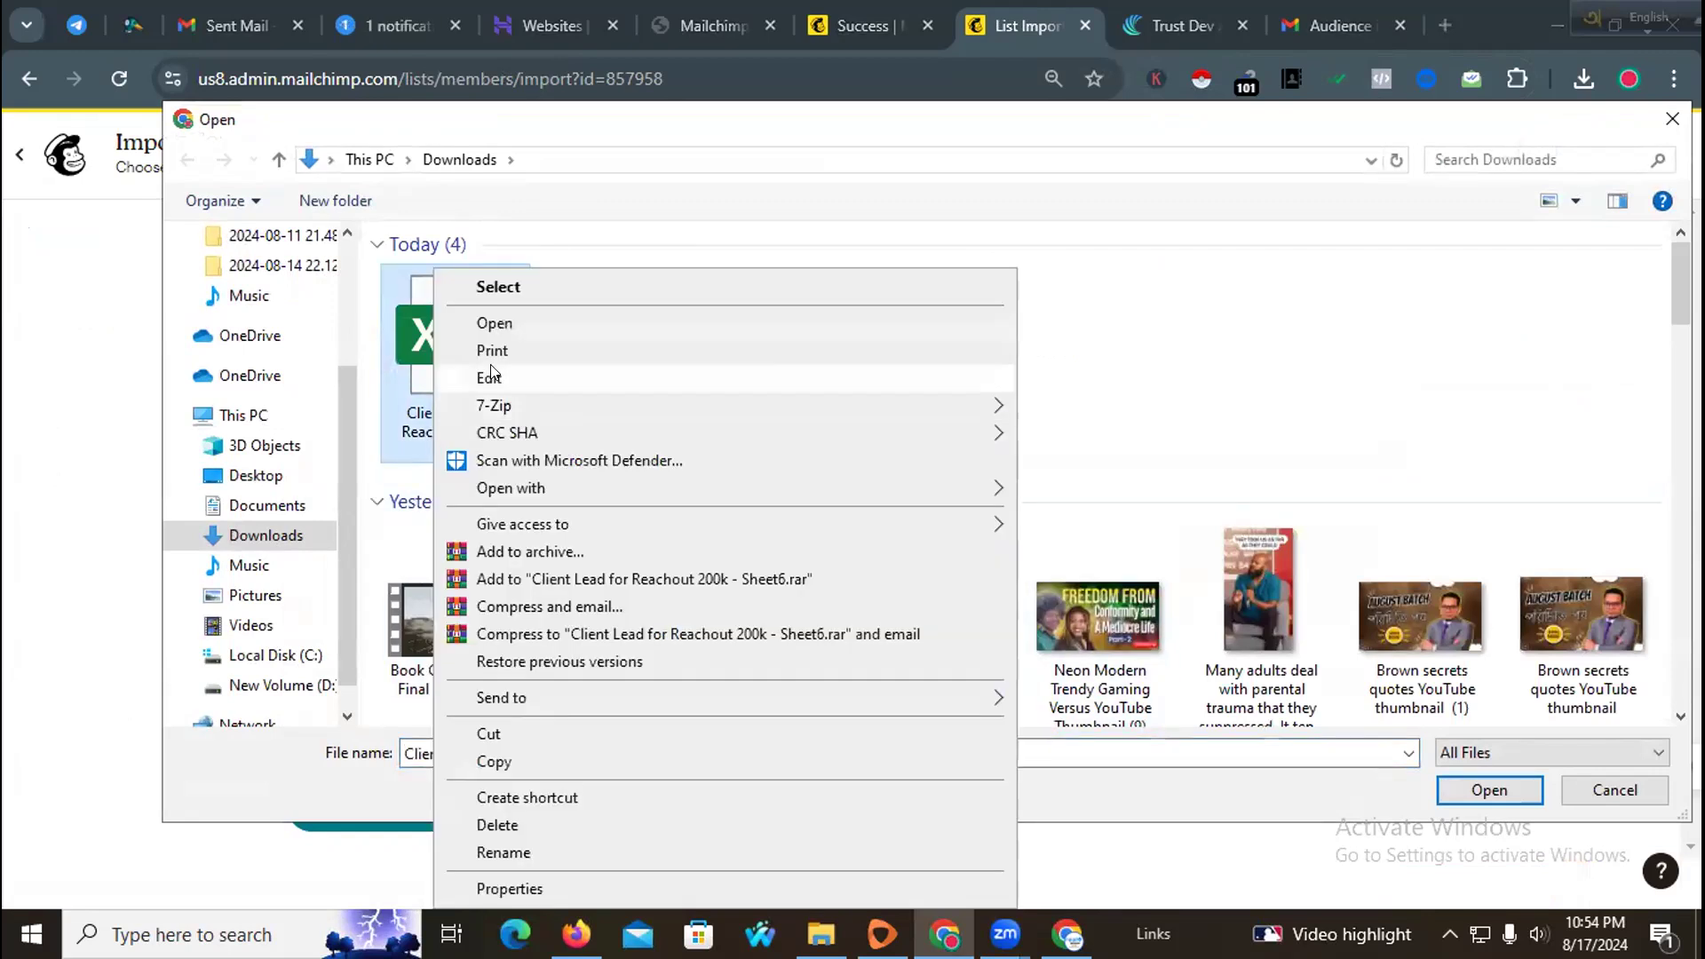
pyautogui.click(524, 321)
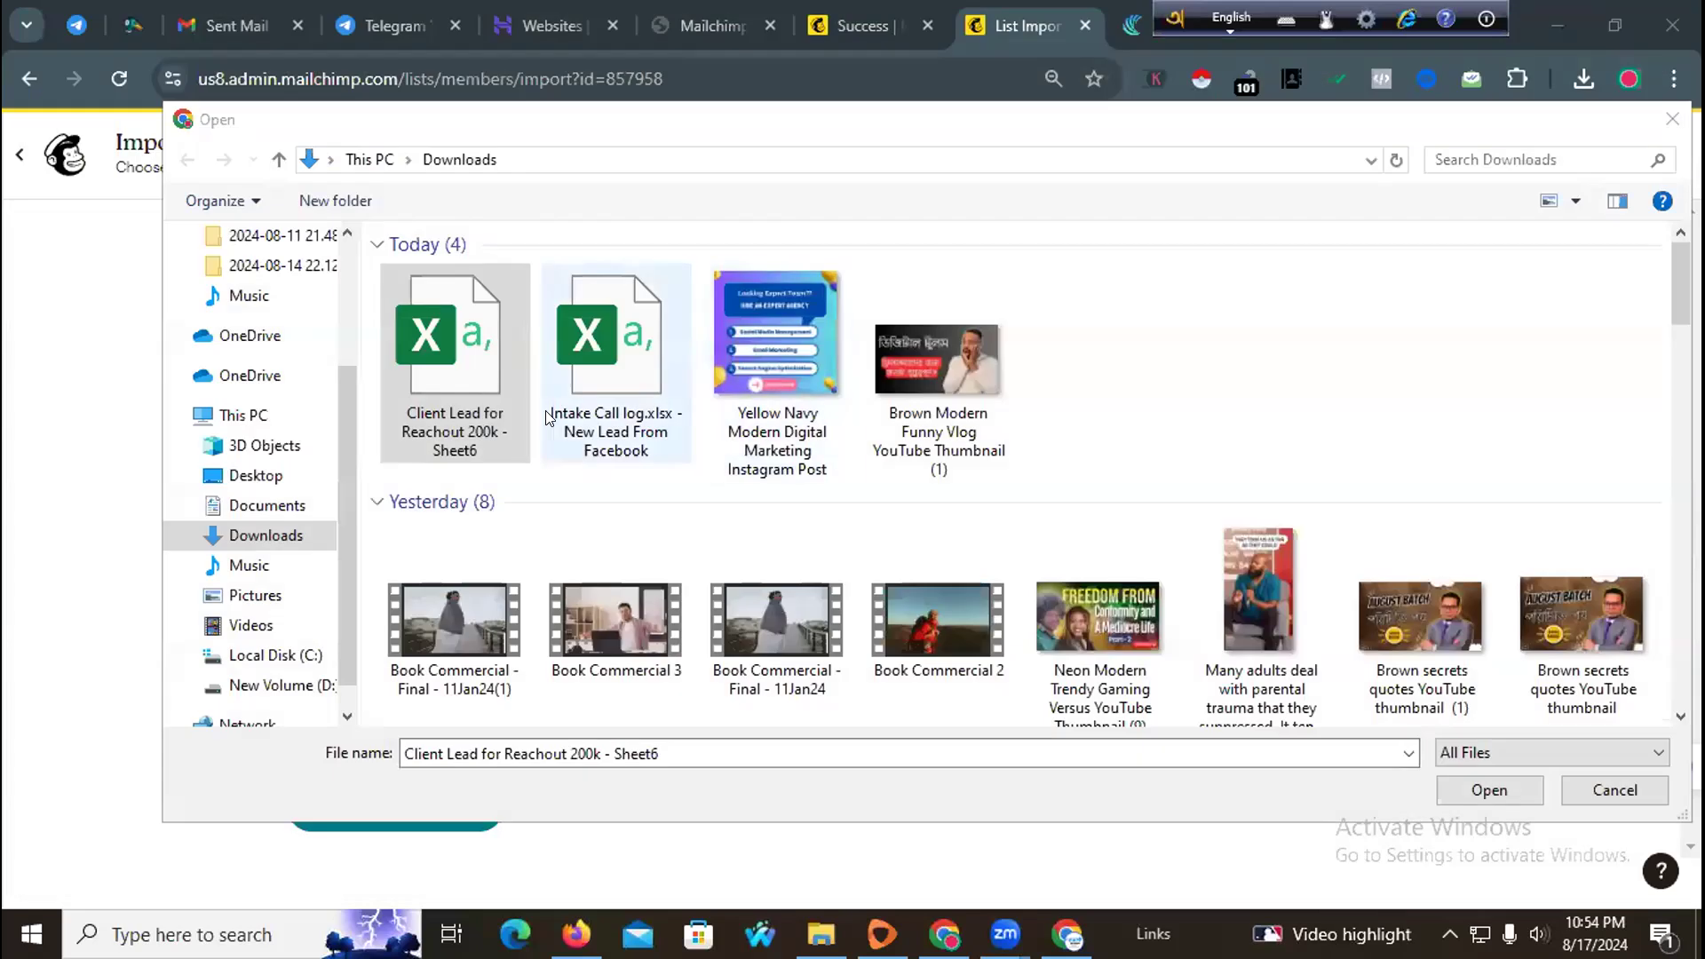
pyautogui.click(1487, 790)
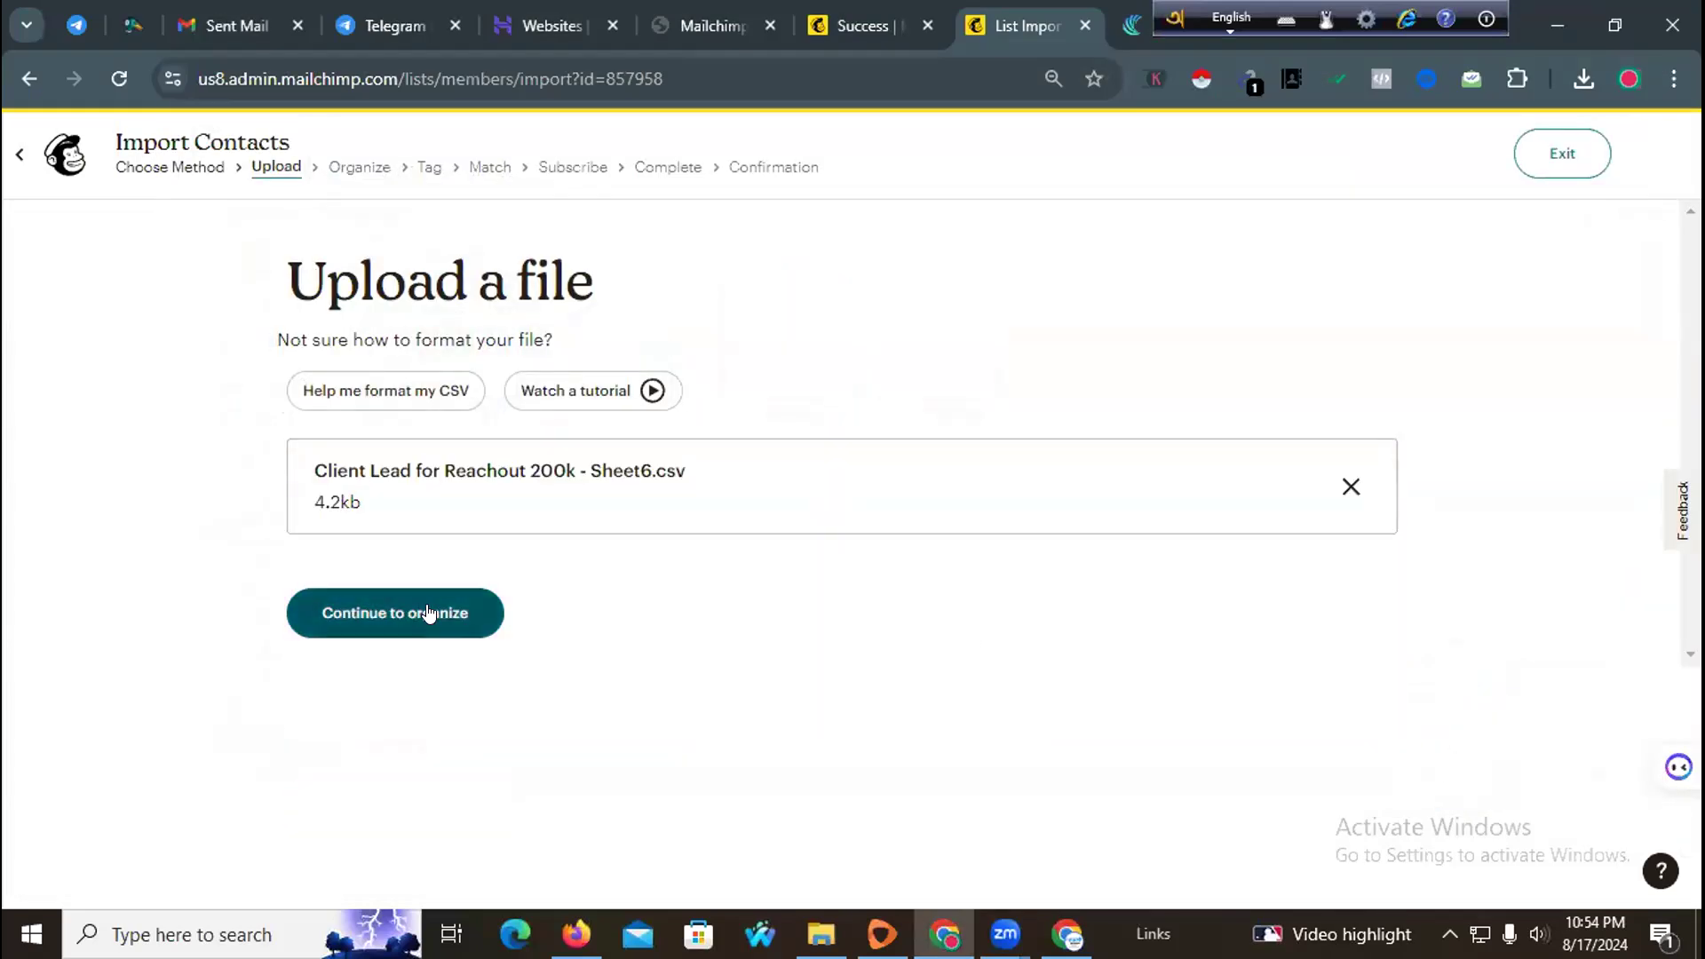
# Step: Import into the trustdevagency audience with updating of existing contacts enabled
pyautogui.click(429, 613)
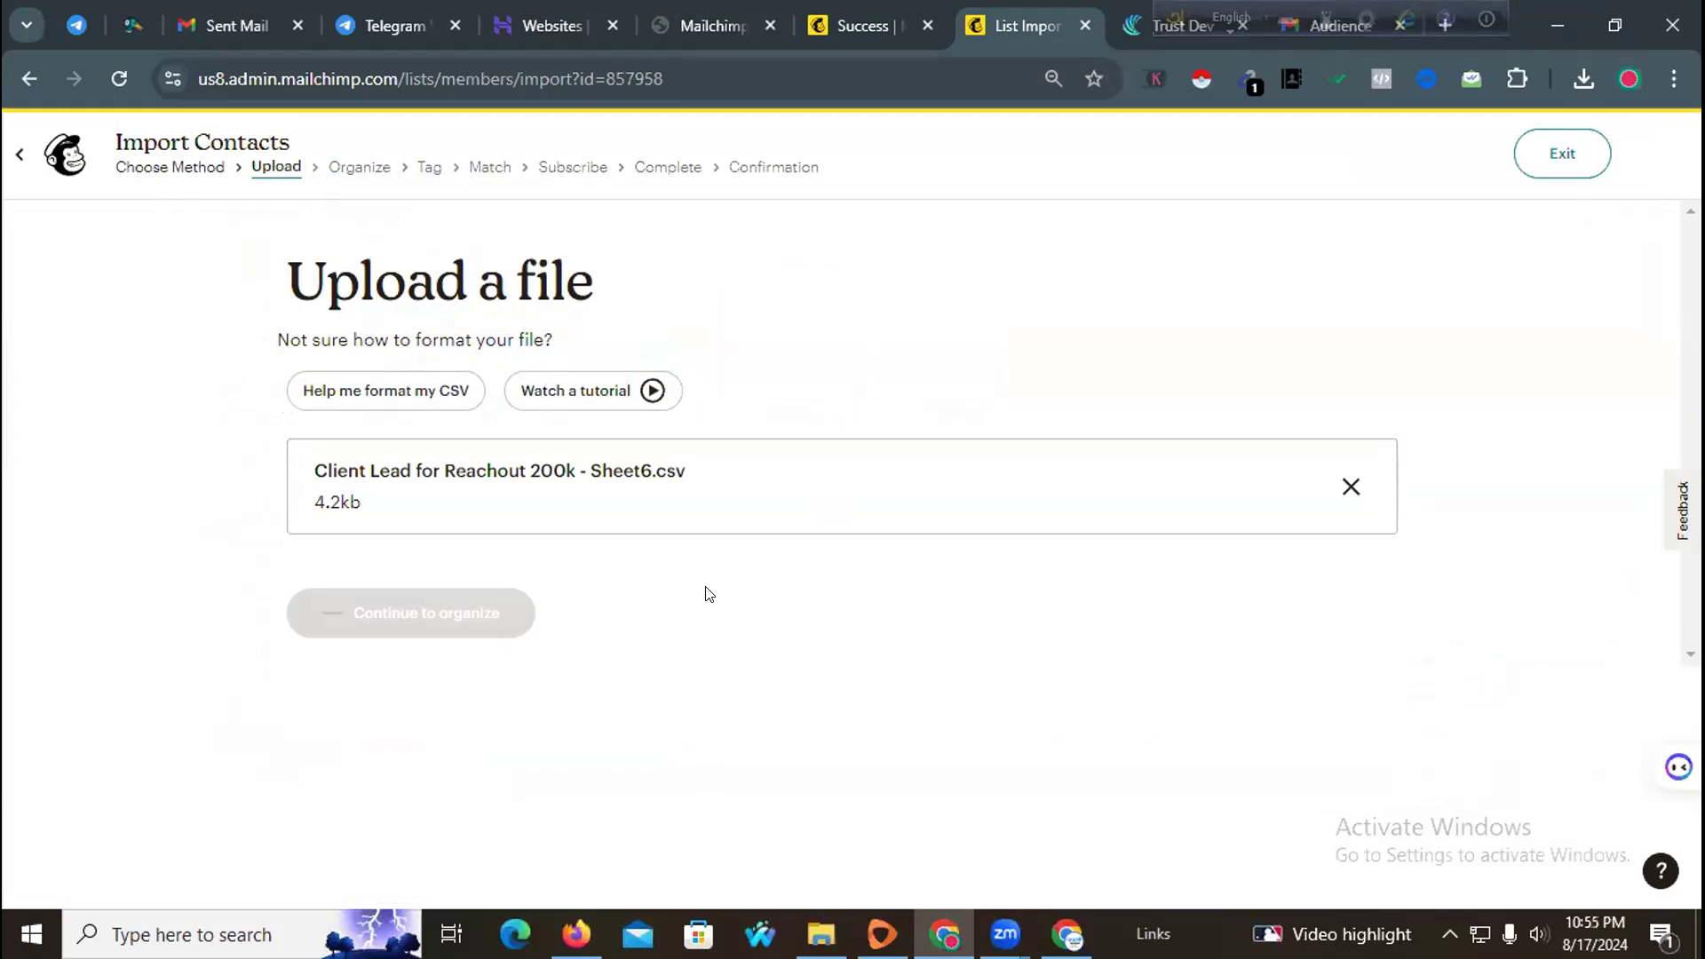
pyautogui.click(422, 423)
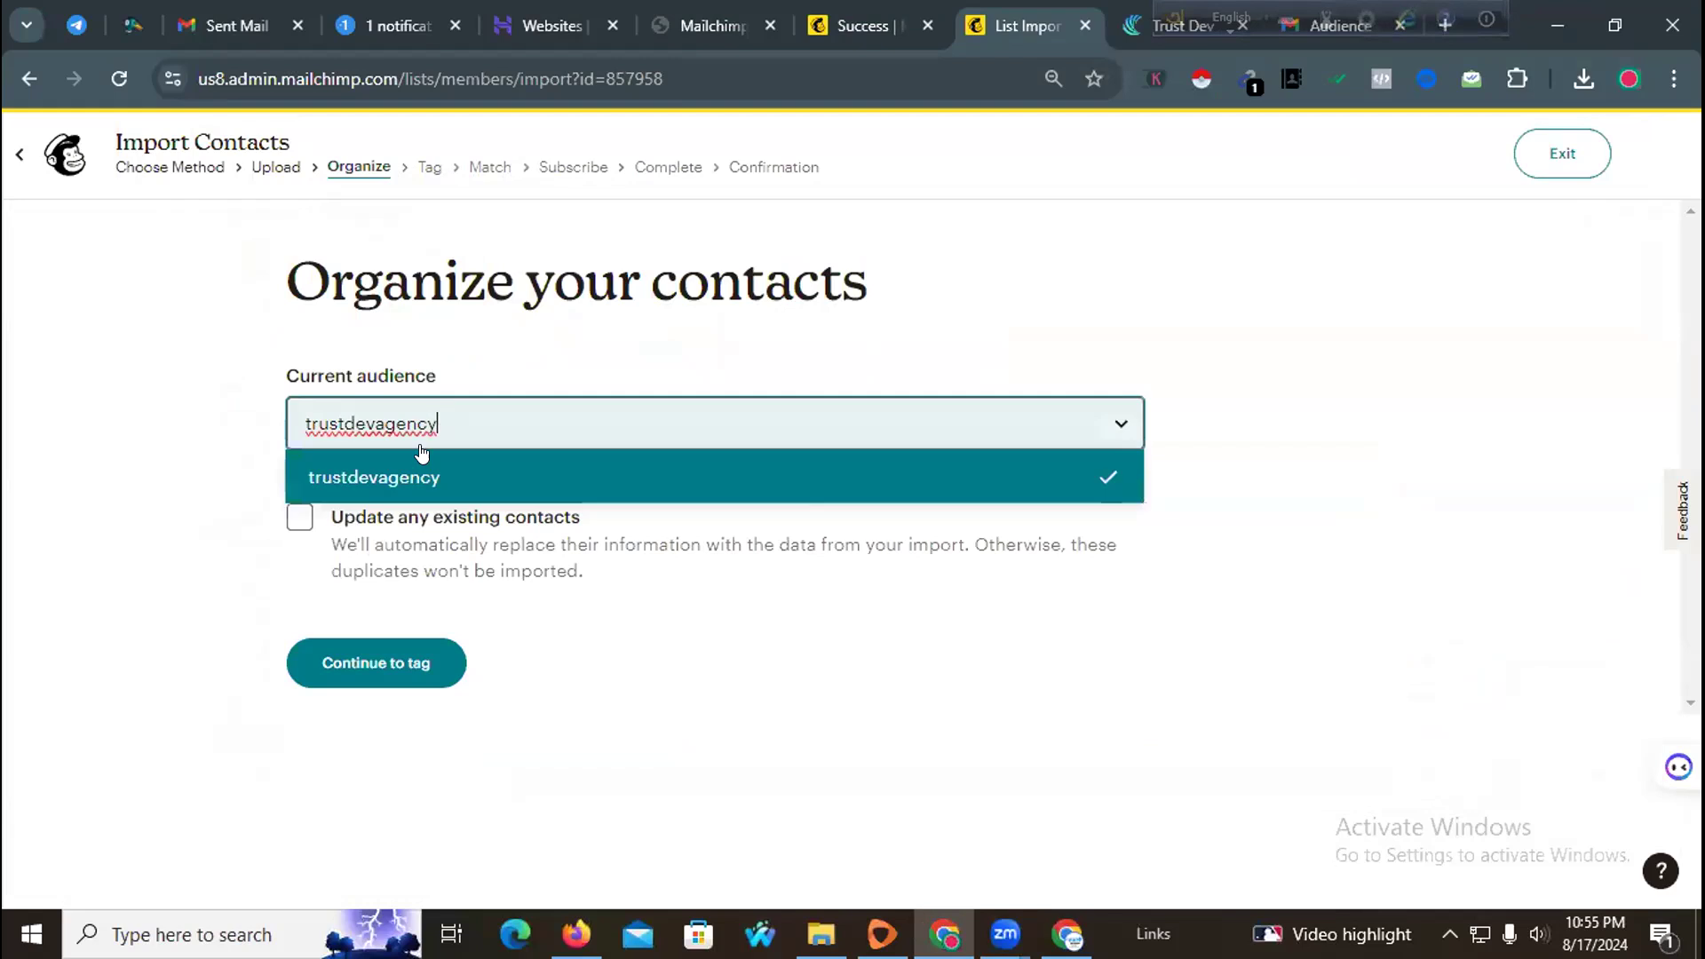
pyautogui.click(420, 463)
pyautogui.click(303, 521)
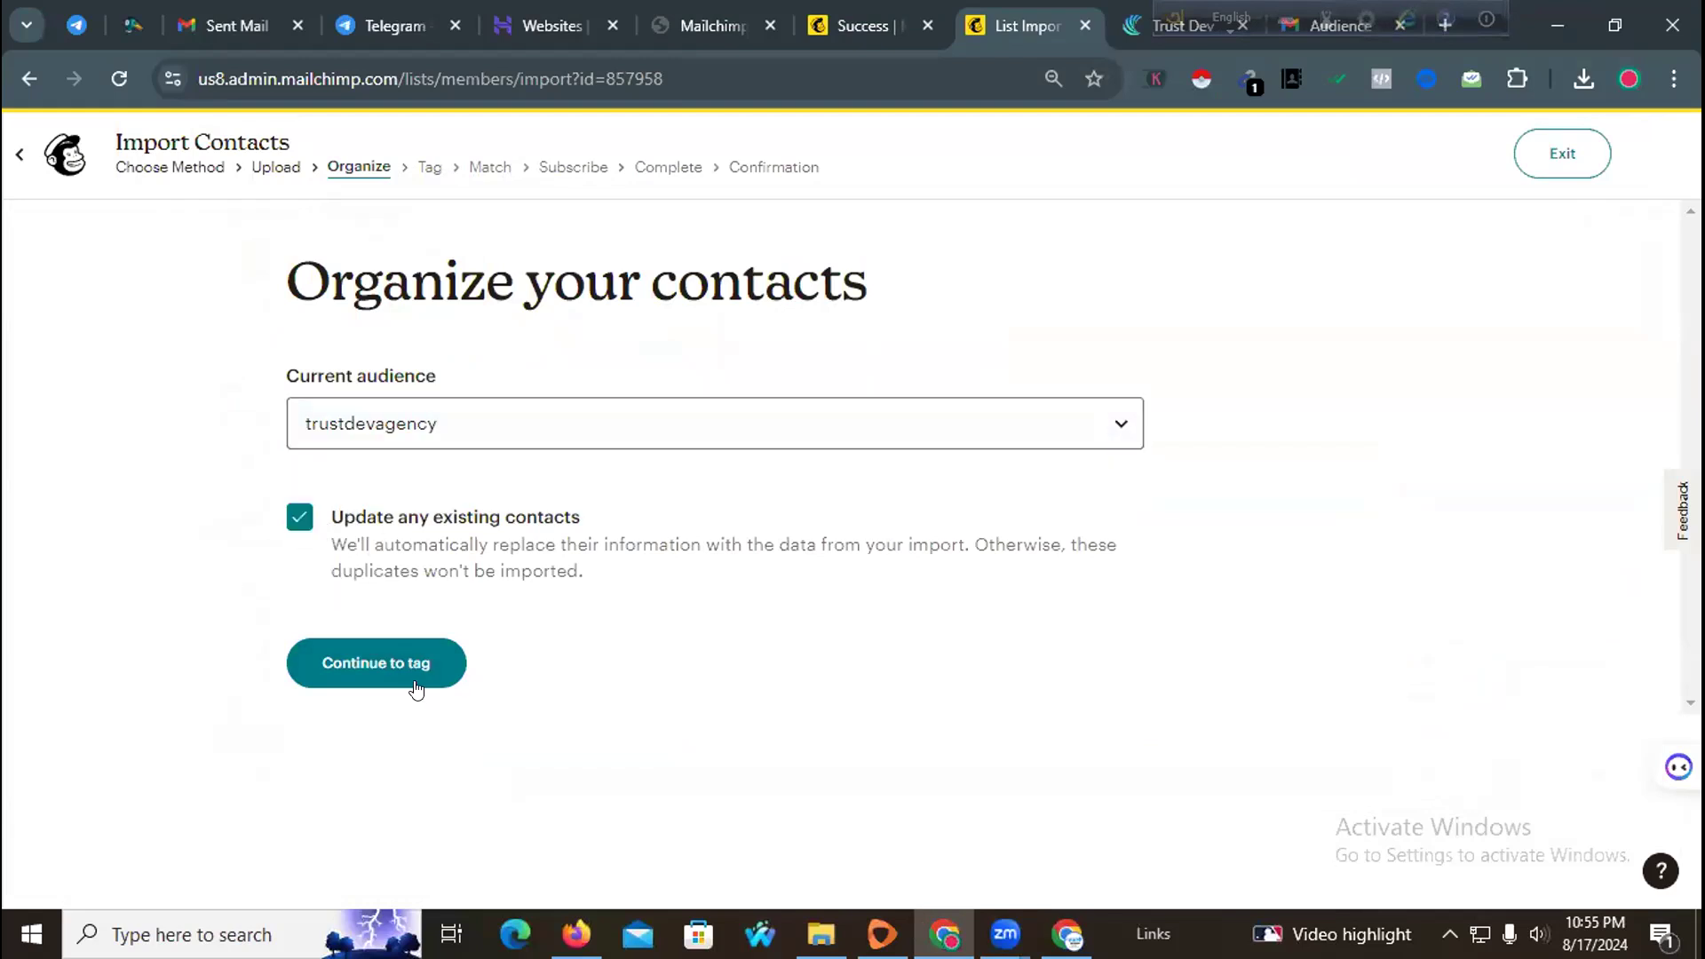
pyautogui.click(409, 665)
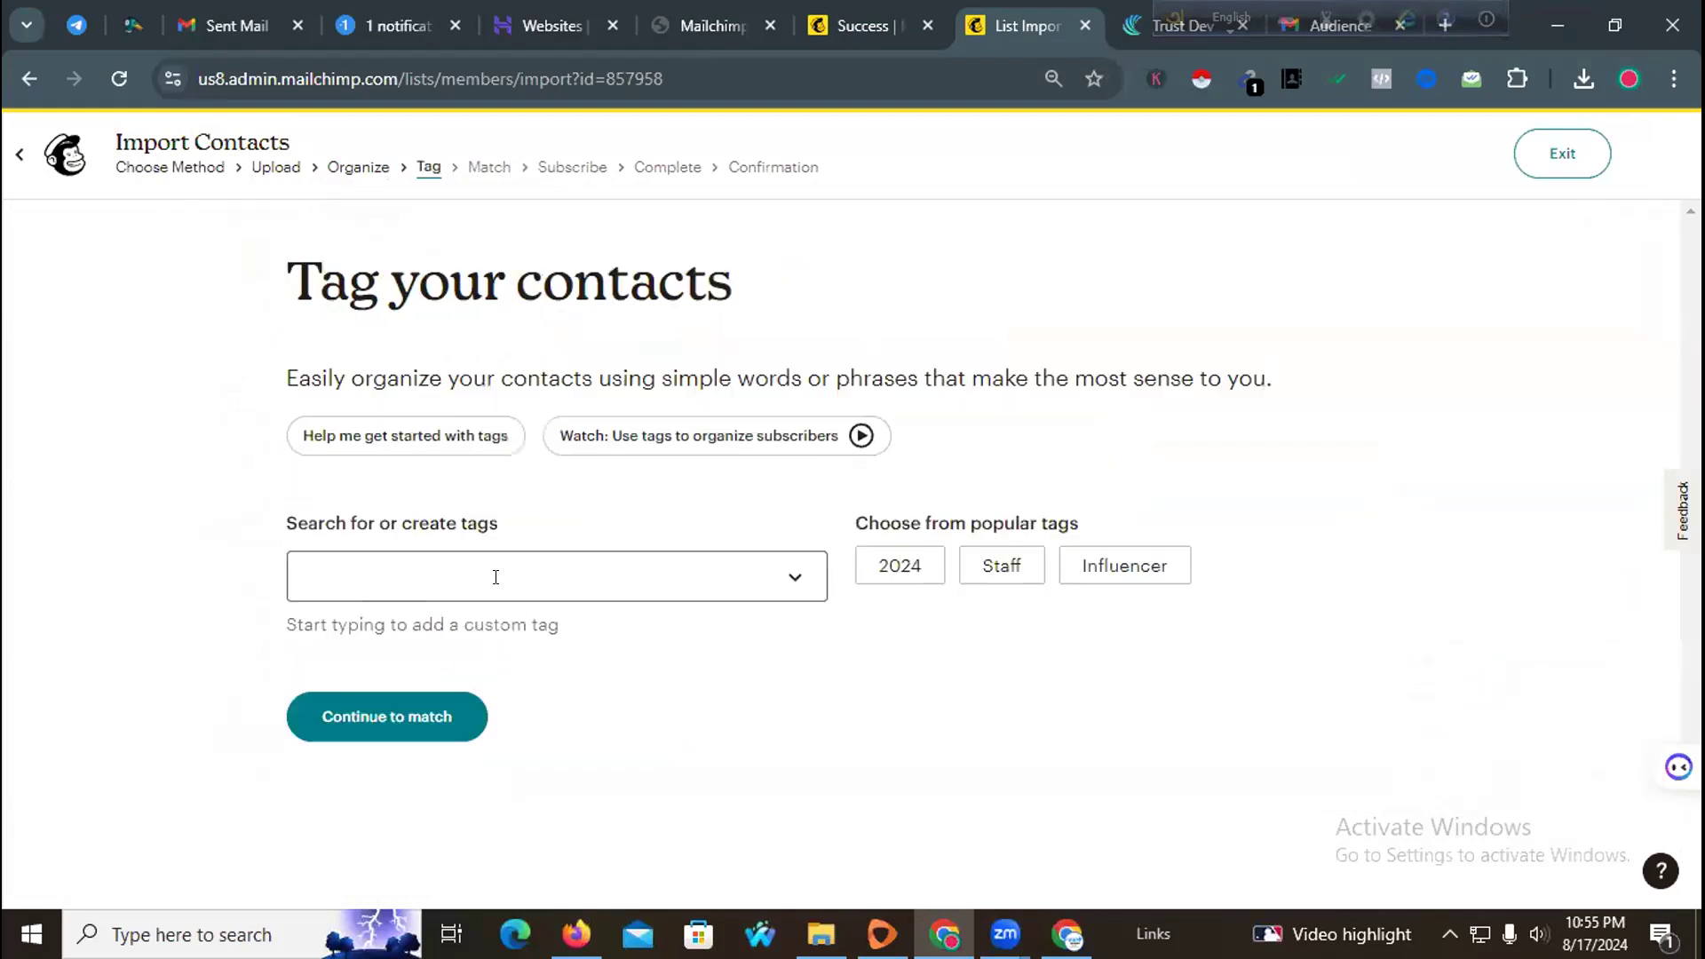
# Step: Tag the imported contacts as Customer and continue to column matching
pyautogui.click(495, 575)
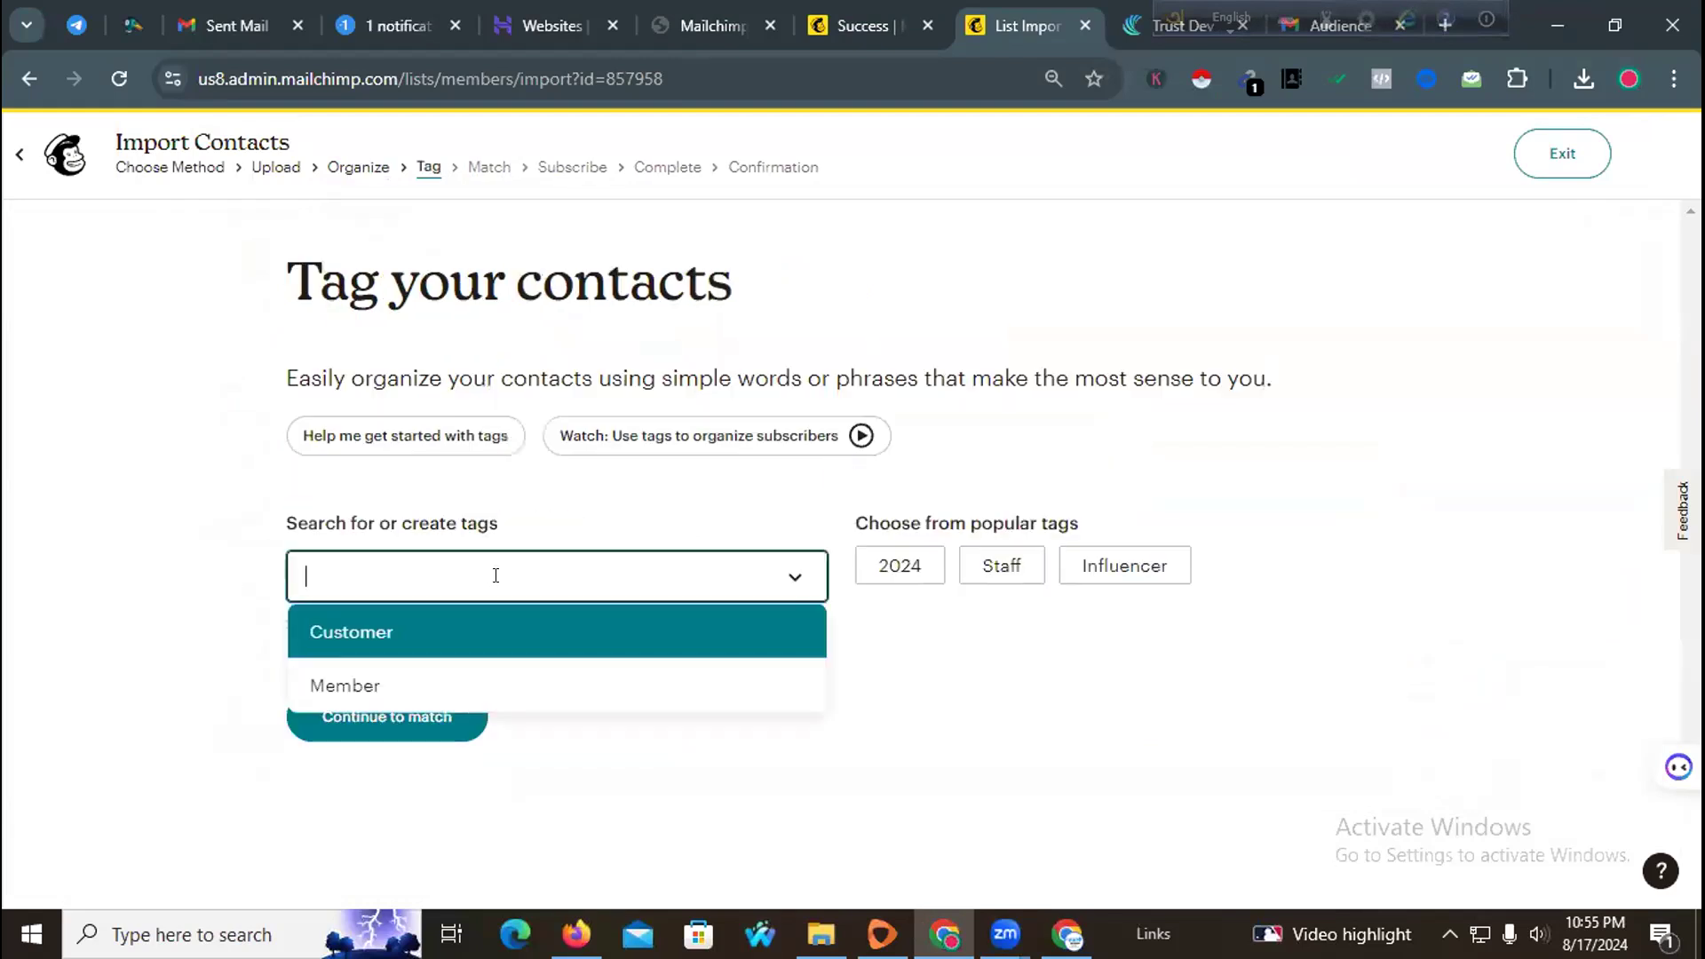
pyautogui.click(472, 635)
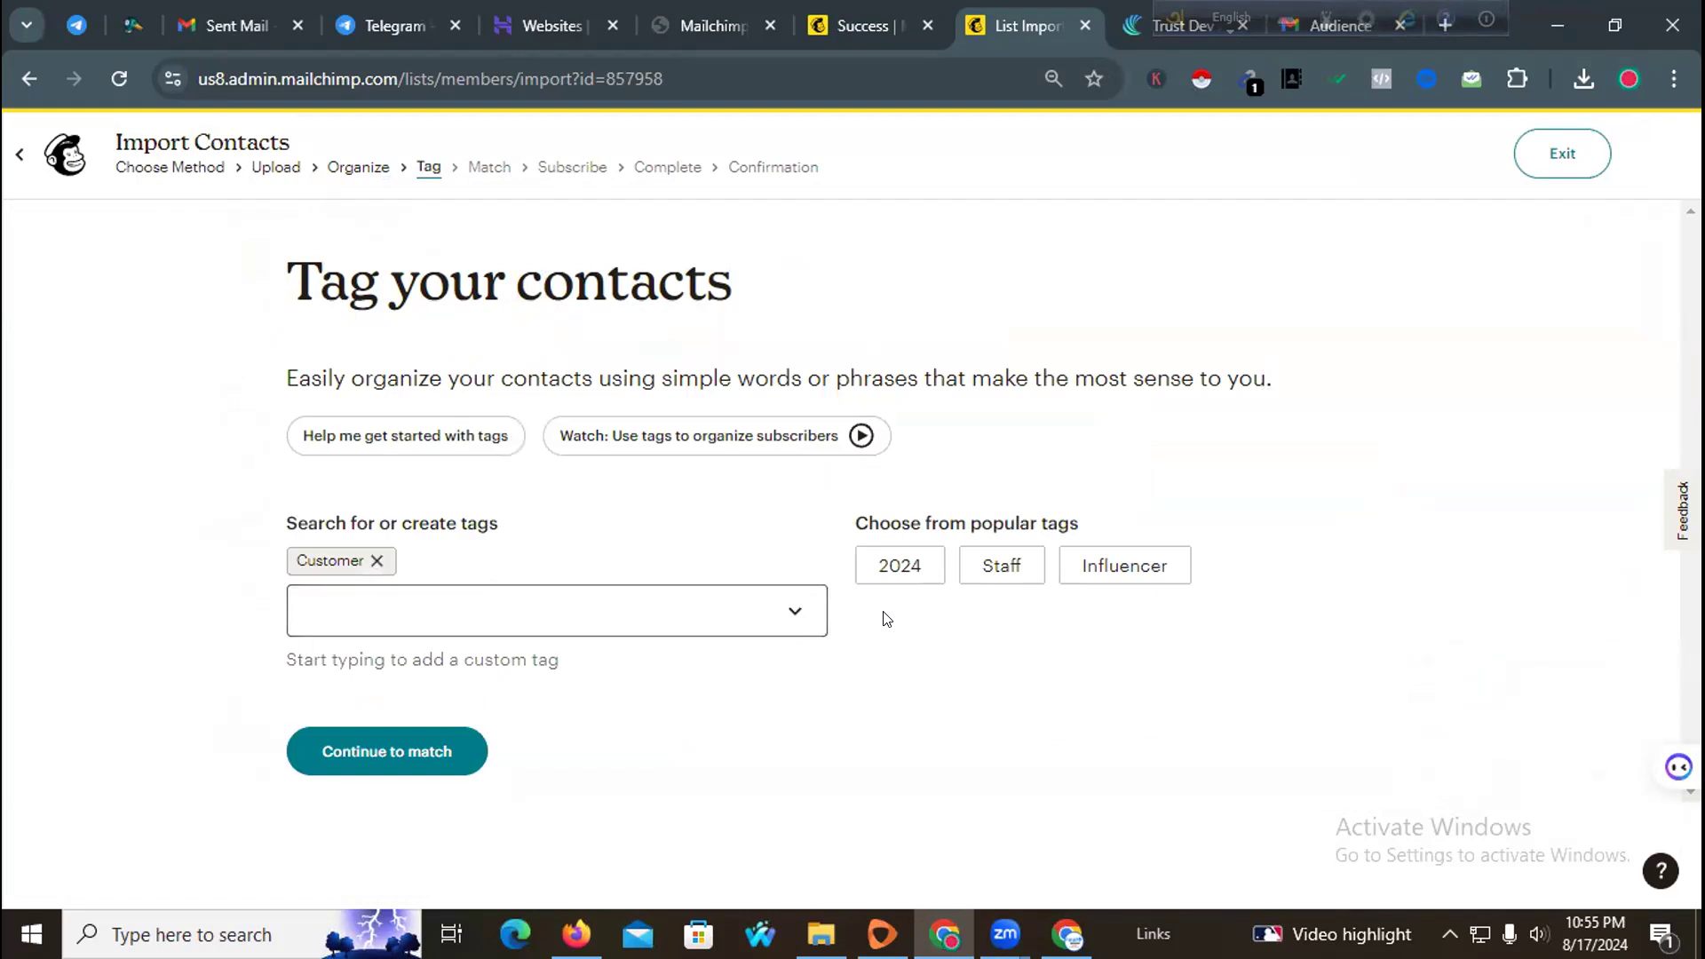
pyautogui.click(398, 755)
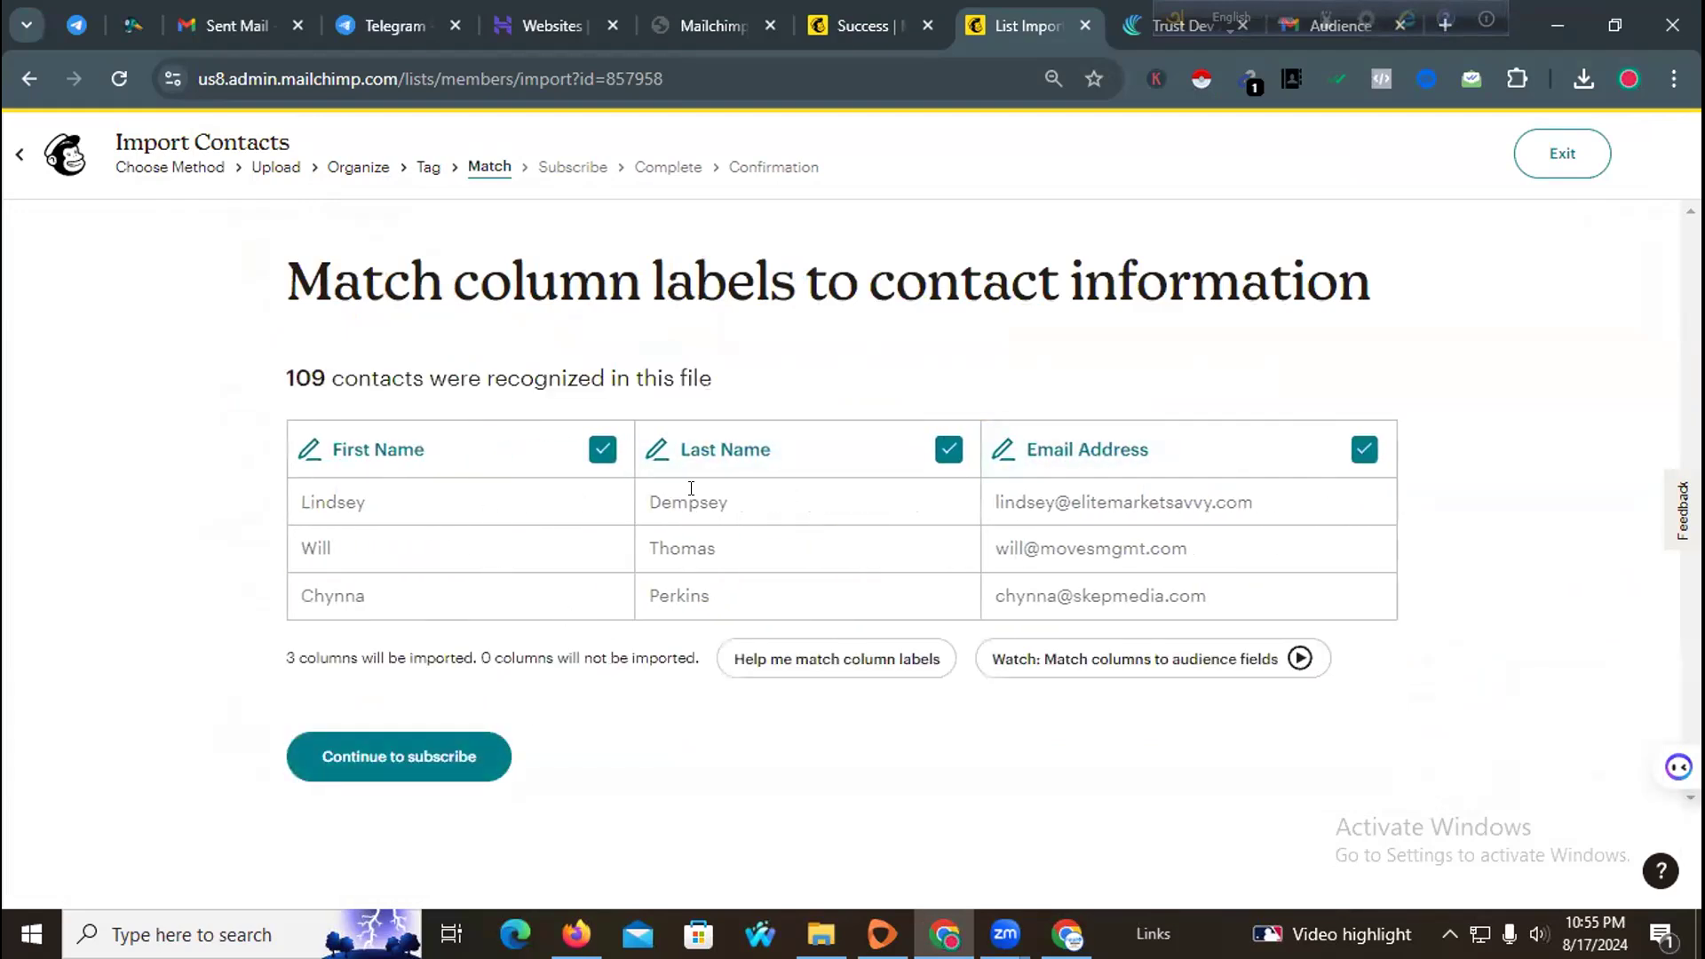
# Step: Keep the column matches and finalize the import with the Subscribed marketing status
pyautogui.click(378, 760)
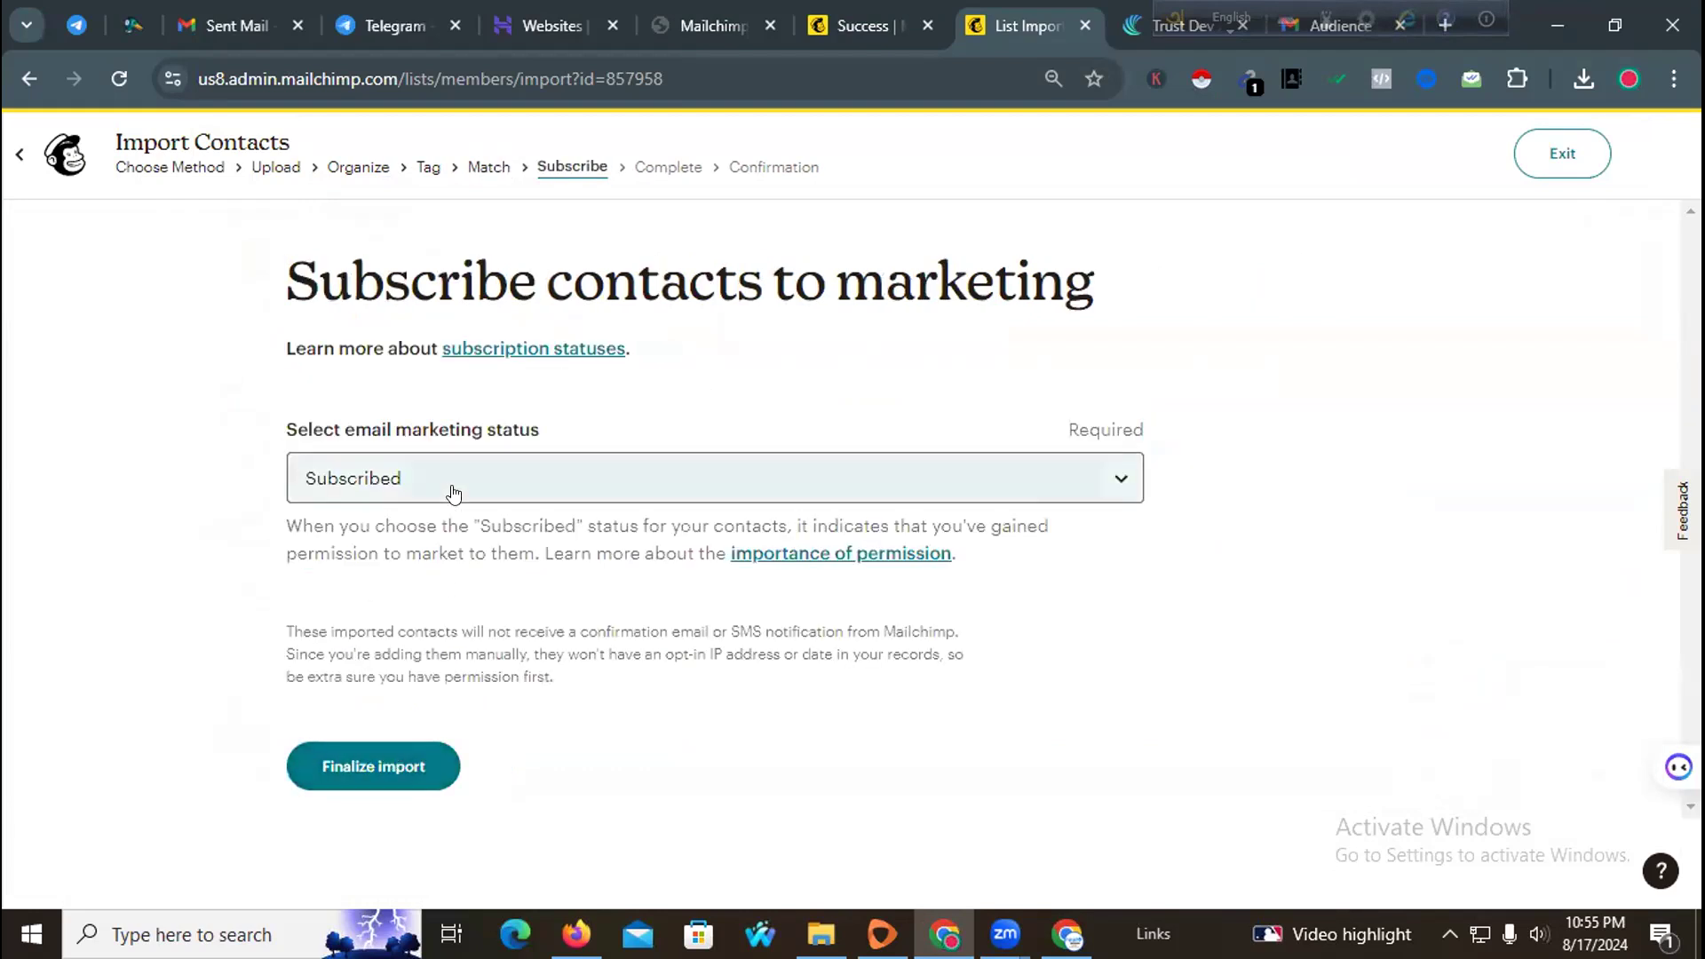
pyautogui.click(398, 767)
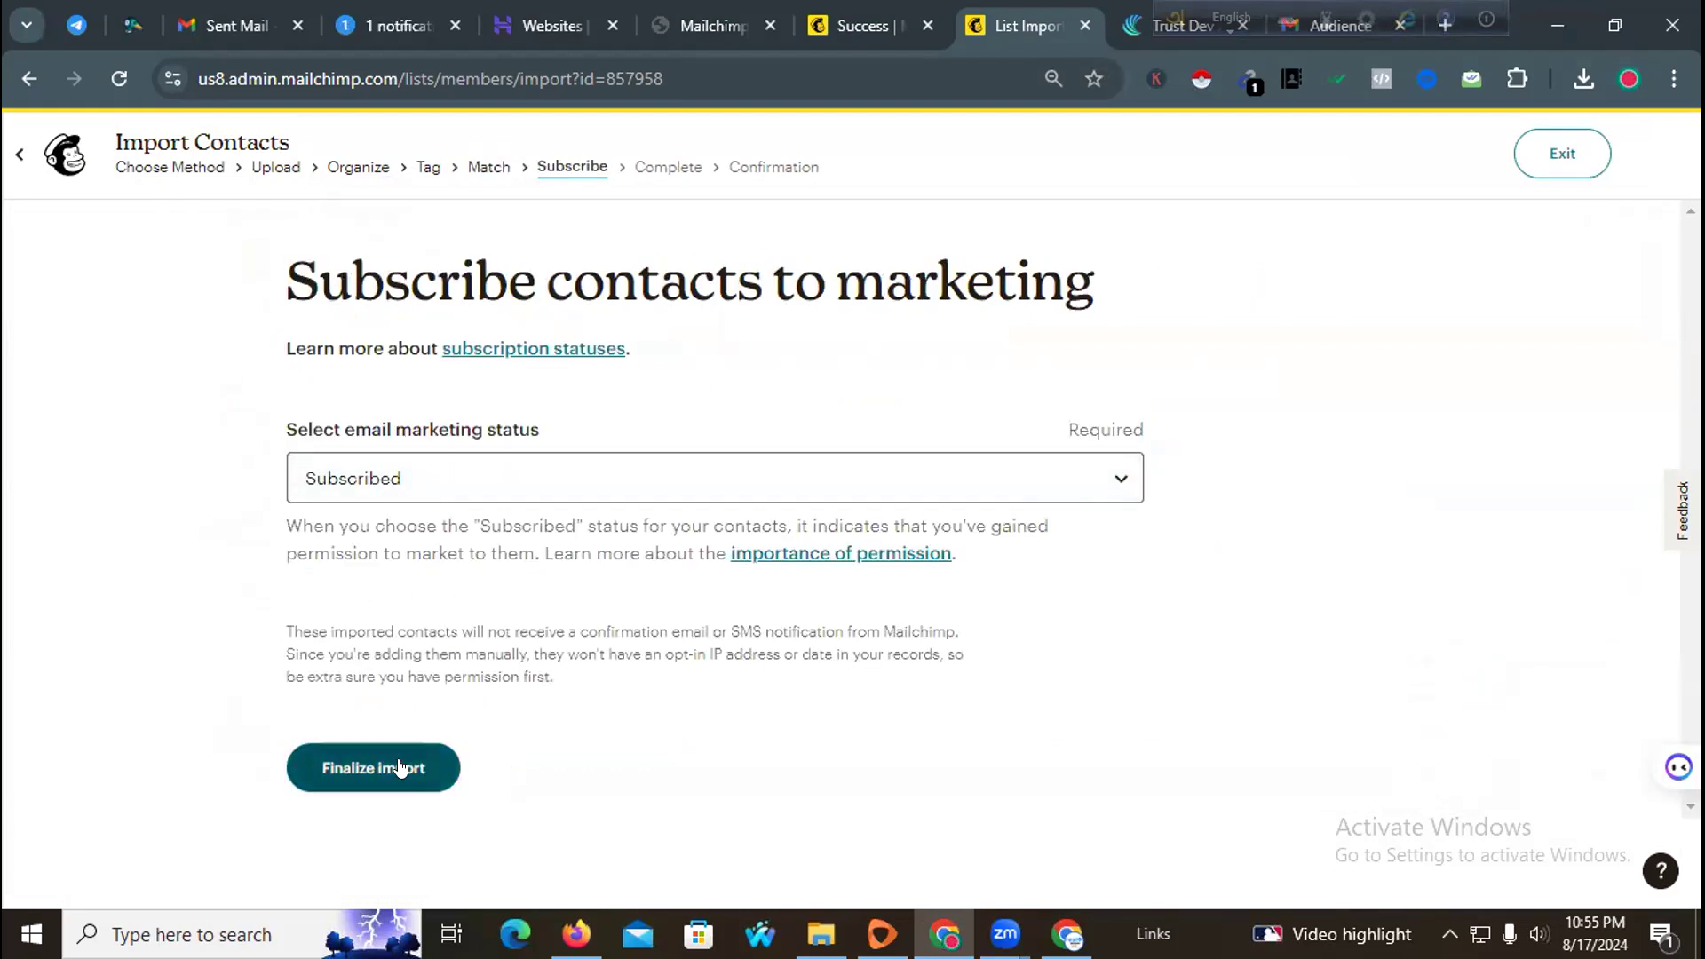
pyautogui.click(412, 751)
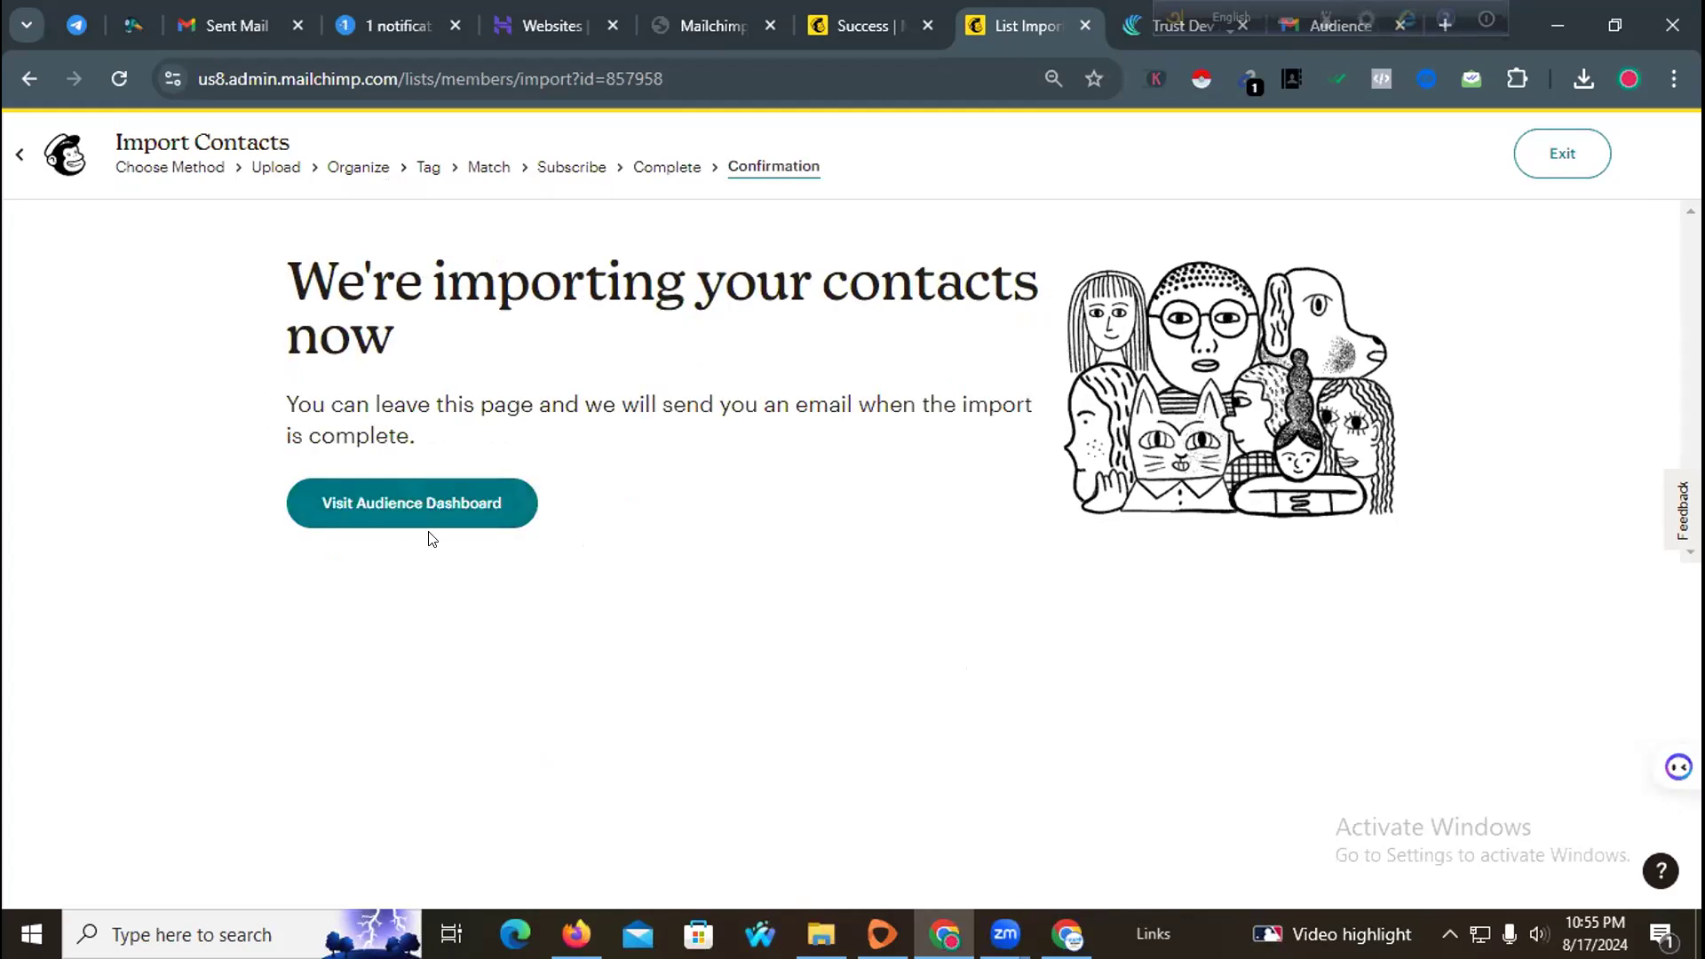
pyautogui.moveTo(1185, 2); pyautogui.dragTo(1704, 3)
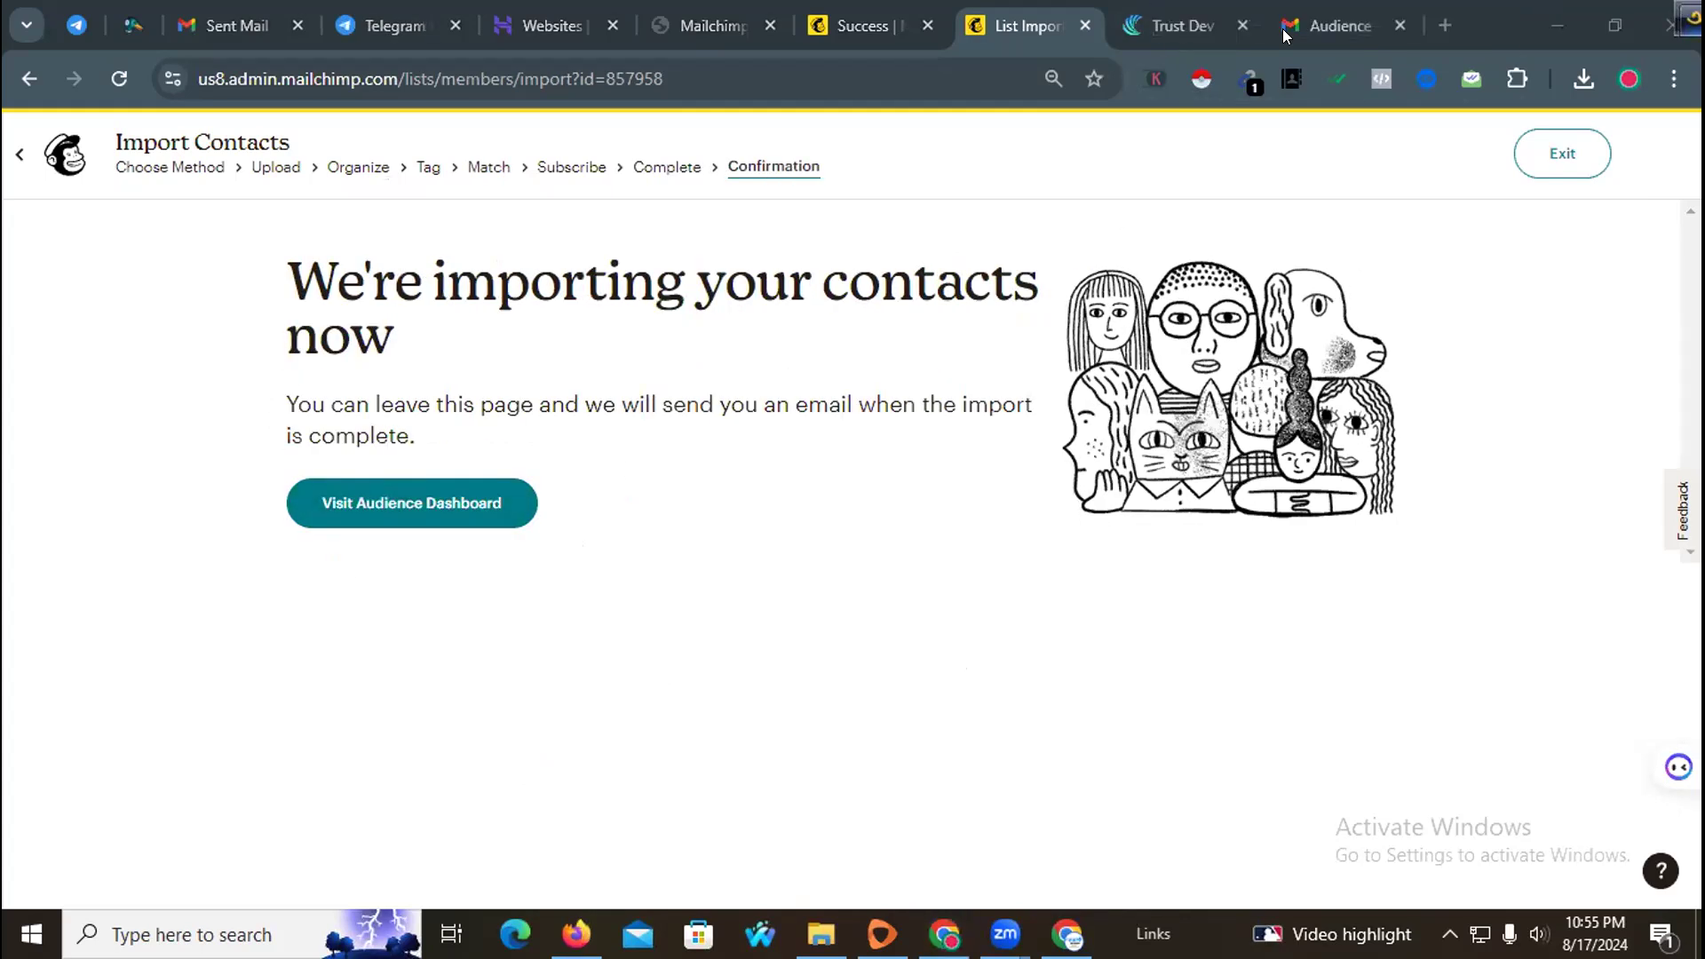
# Step: Check the Gmail inbox for the audience import notification, then return to the import confirmation page
pyautogui.click(1335, 8)
pyautogui.click(271, 335)
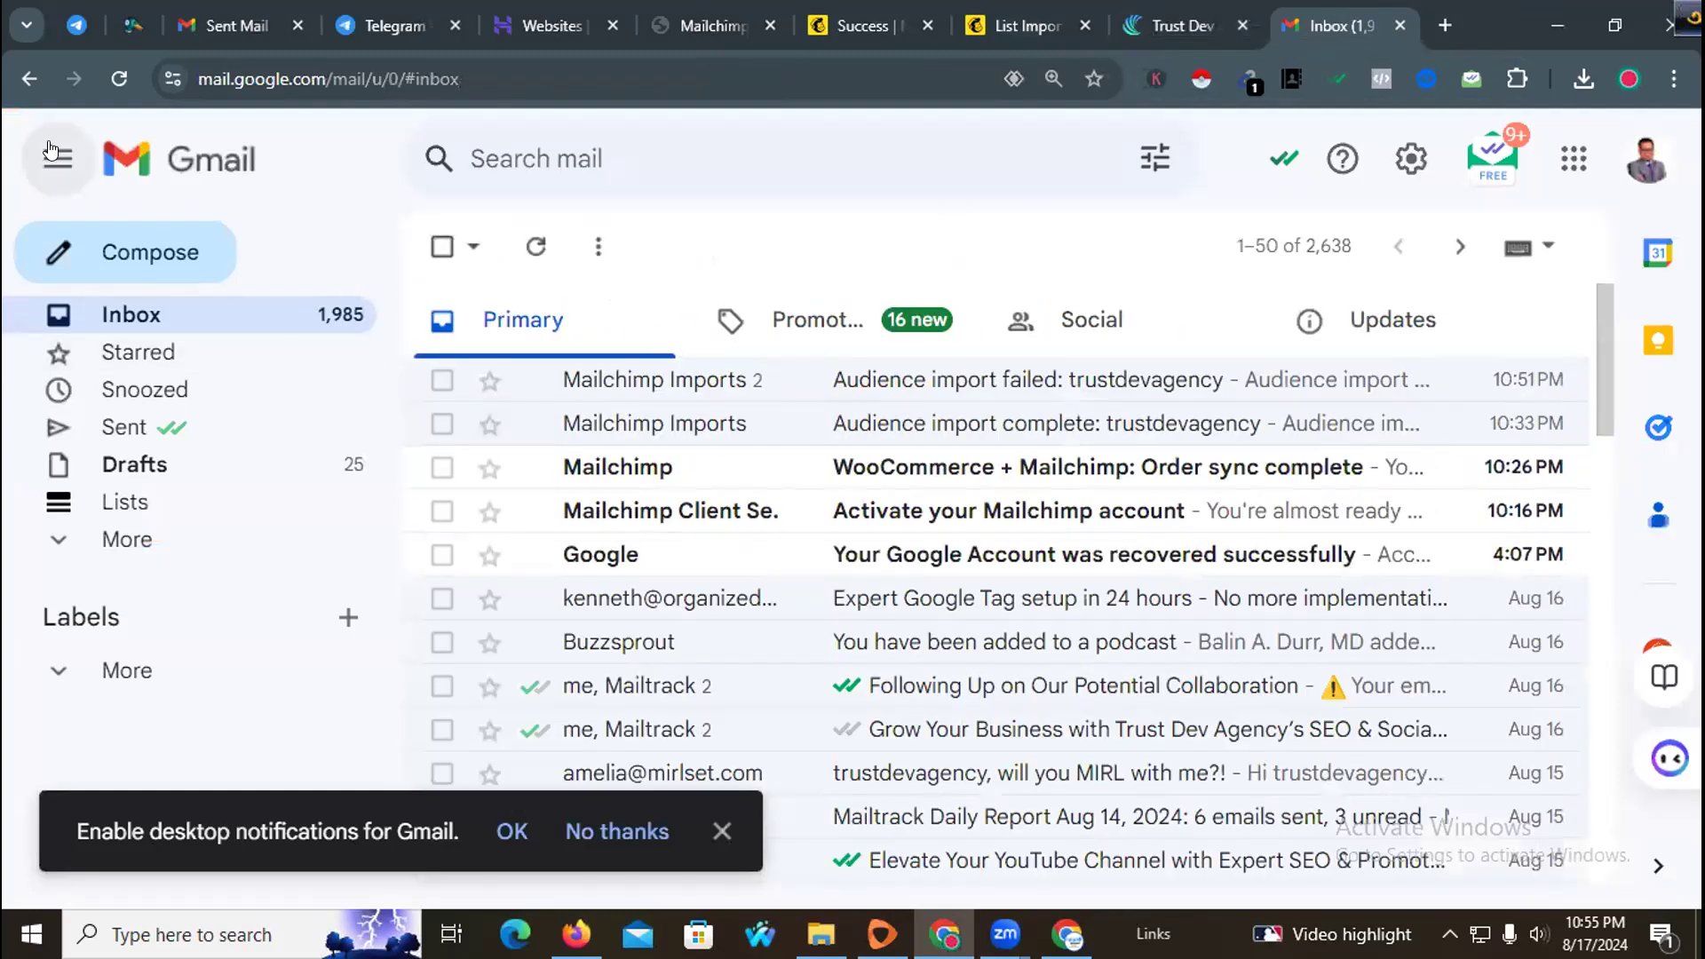
pyautogui.click(112, 84)
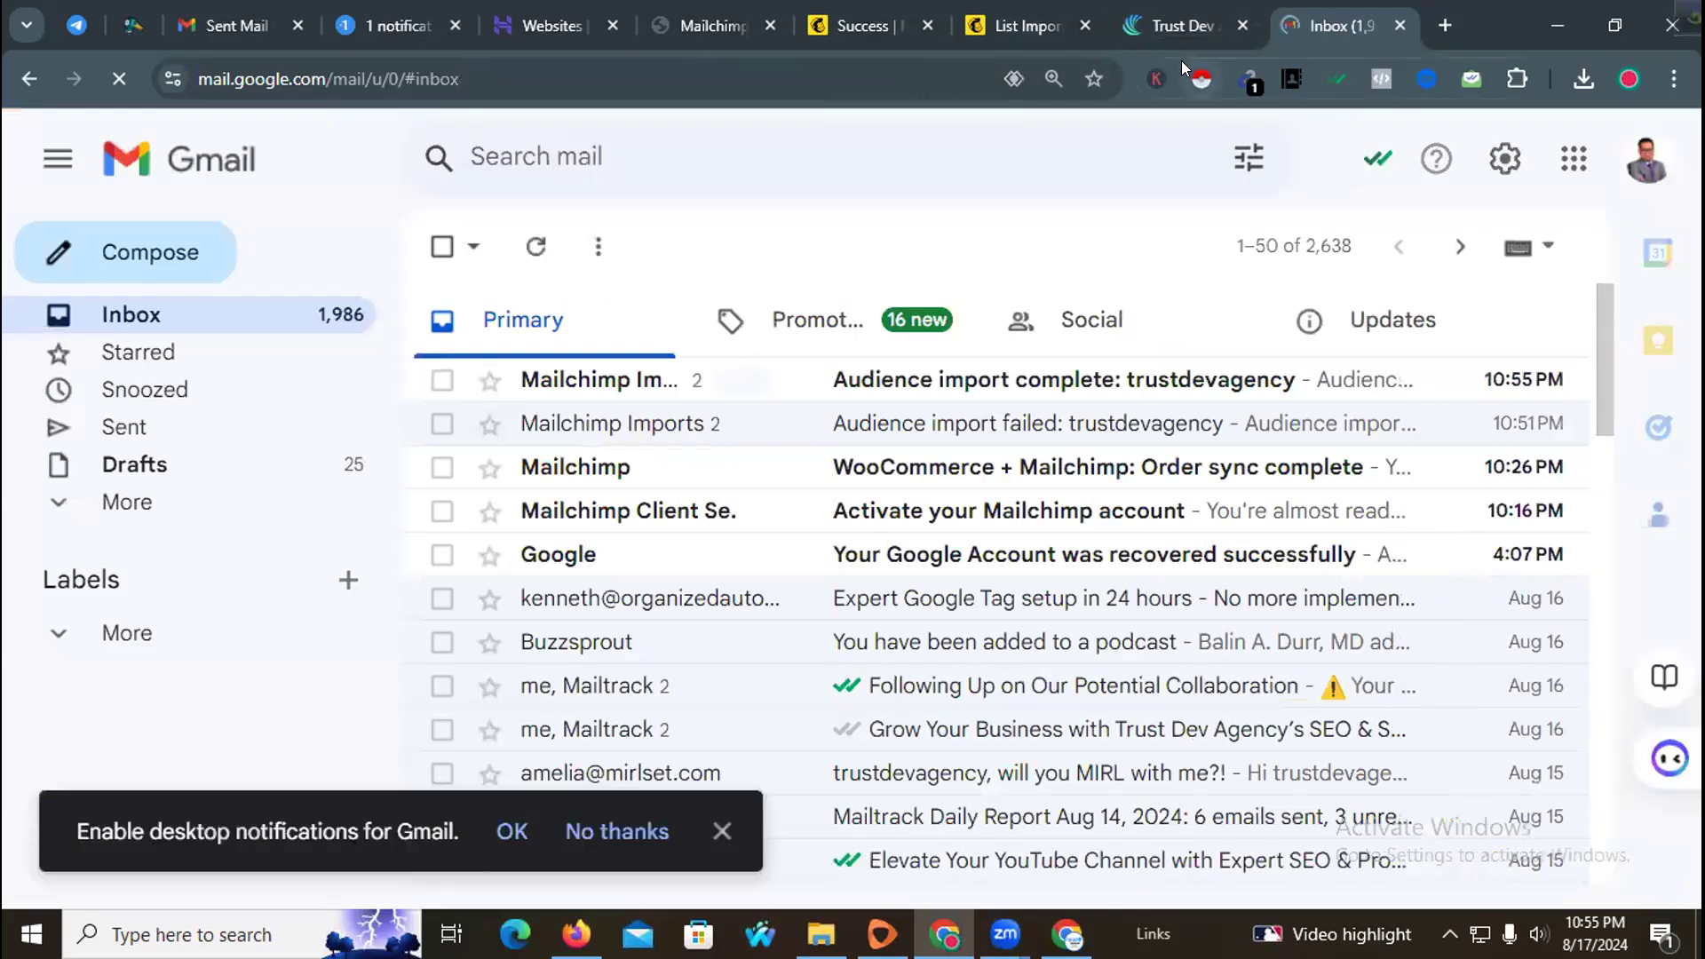
pyautogui.click(1013, 391)
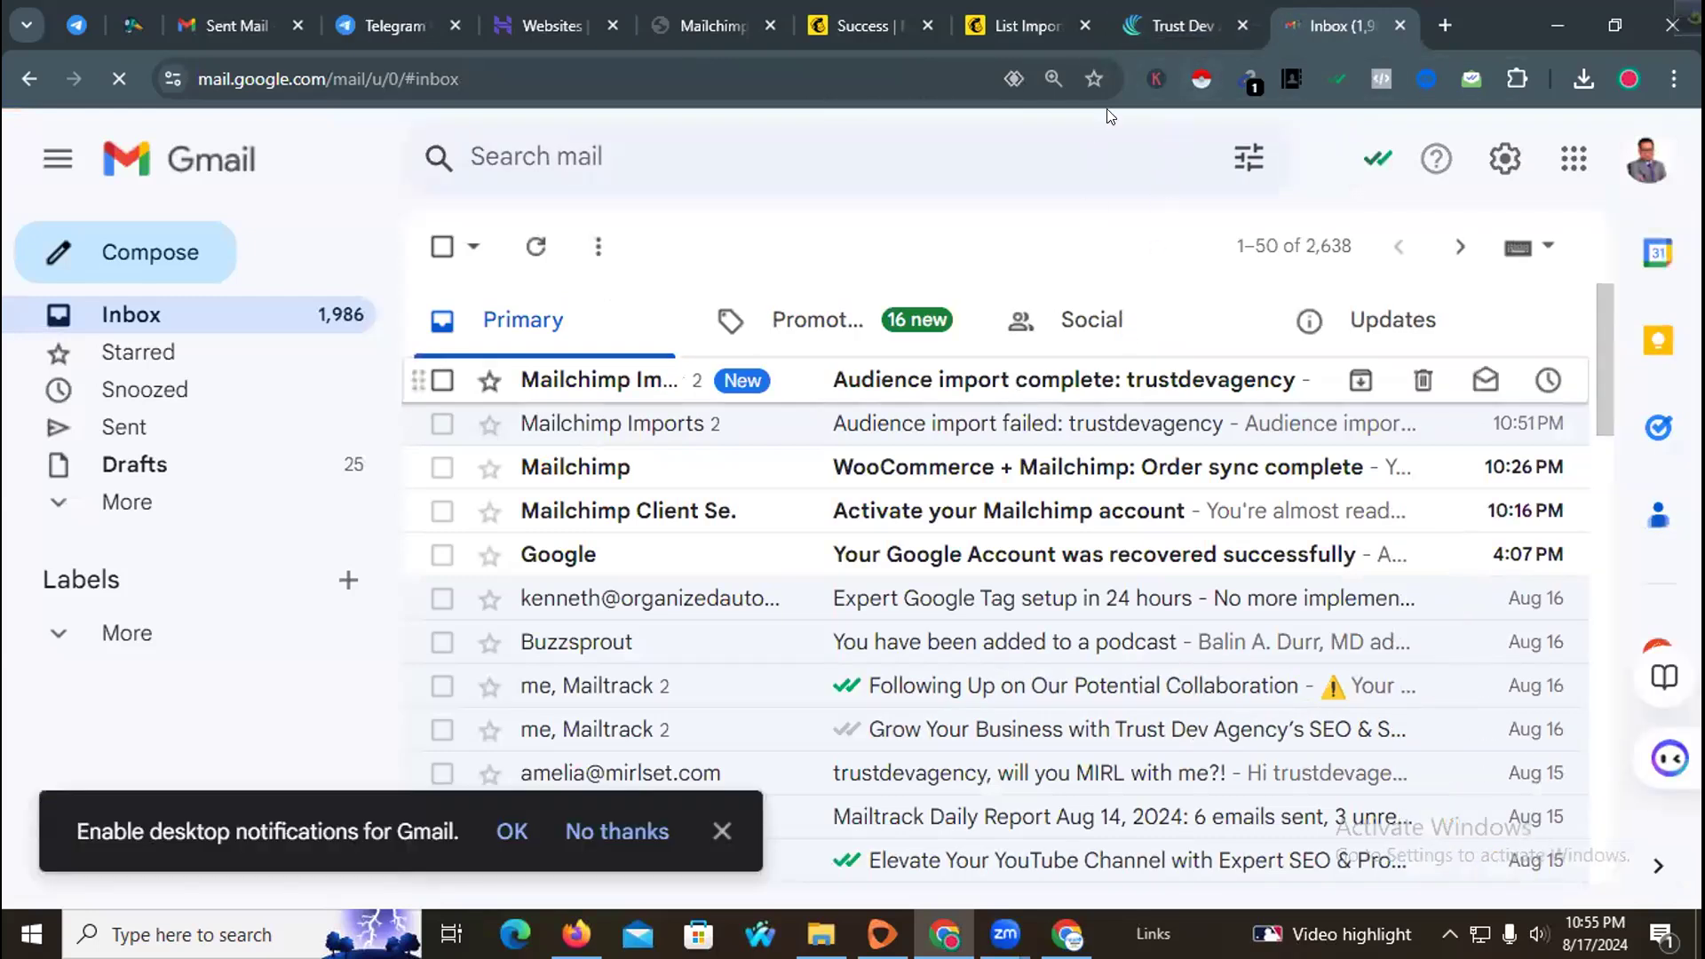
pyautogui.click(1185, 5)
pyautogui.click(1028, 25)
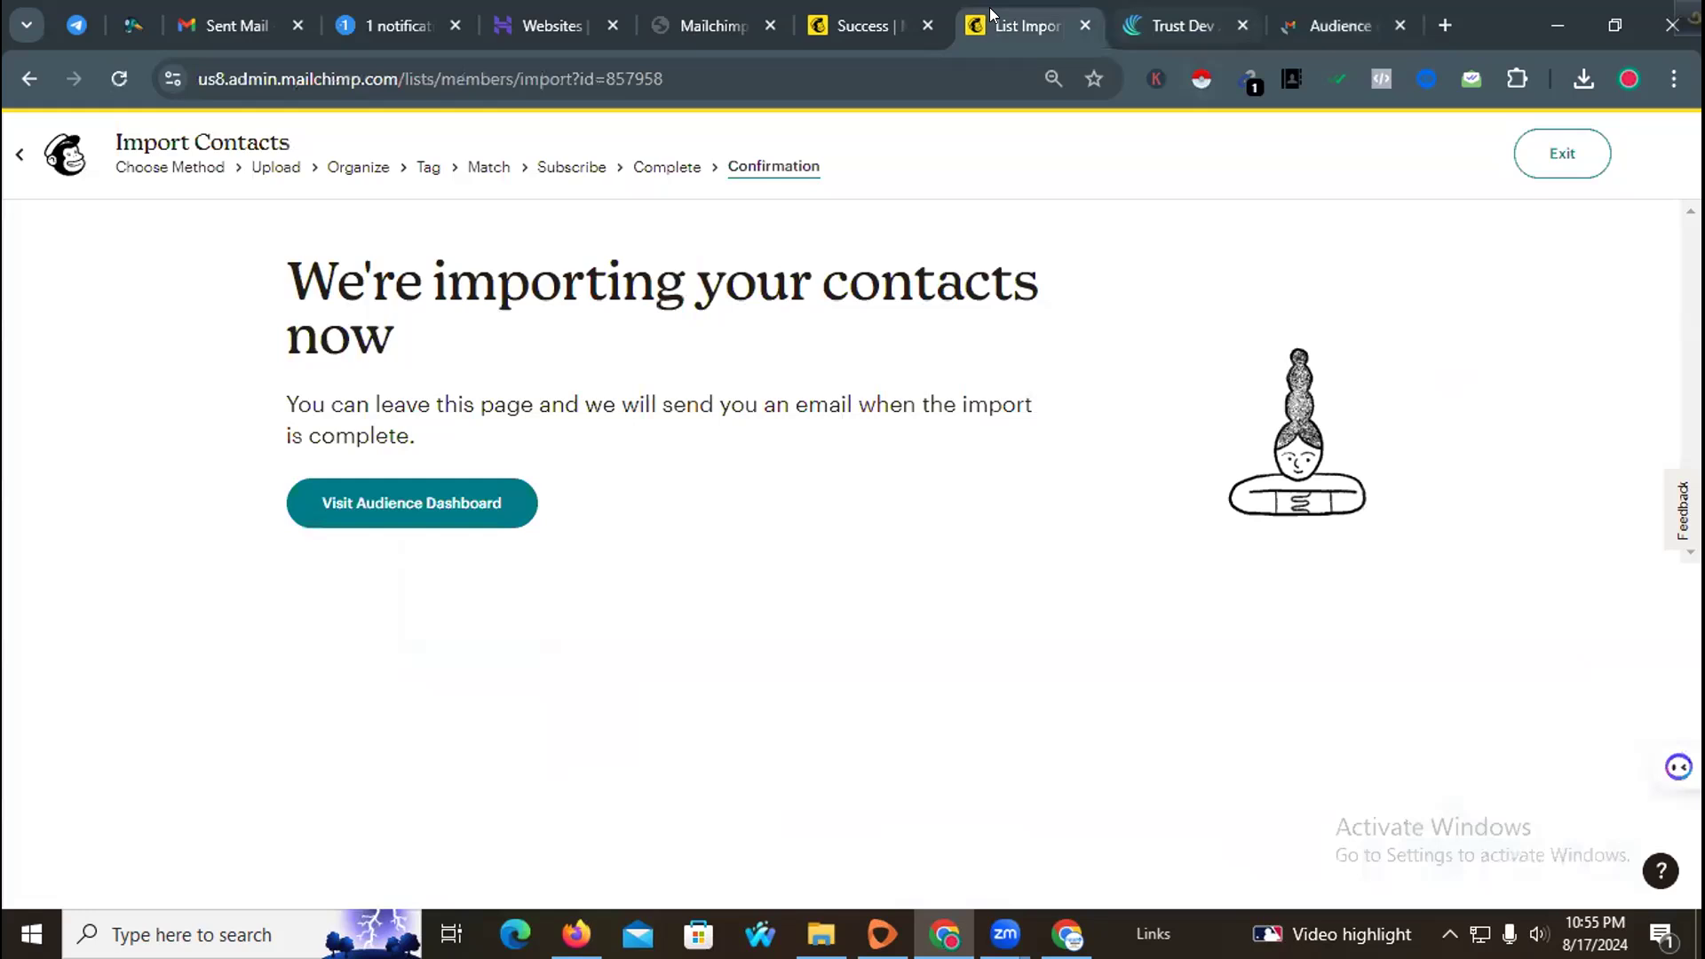
# Step: Open the audience dashboard and review the trustdevagency audience's contact and subscriber totals
pyautogui.click(410, 507)
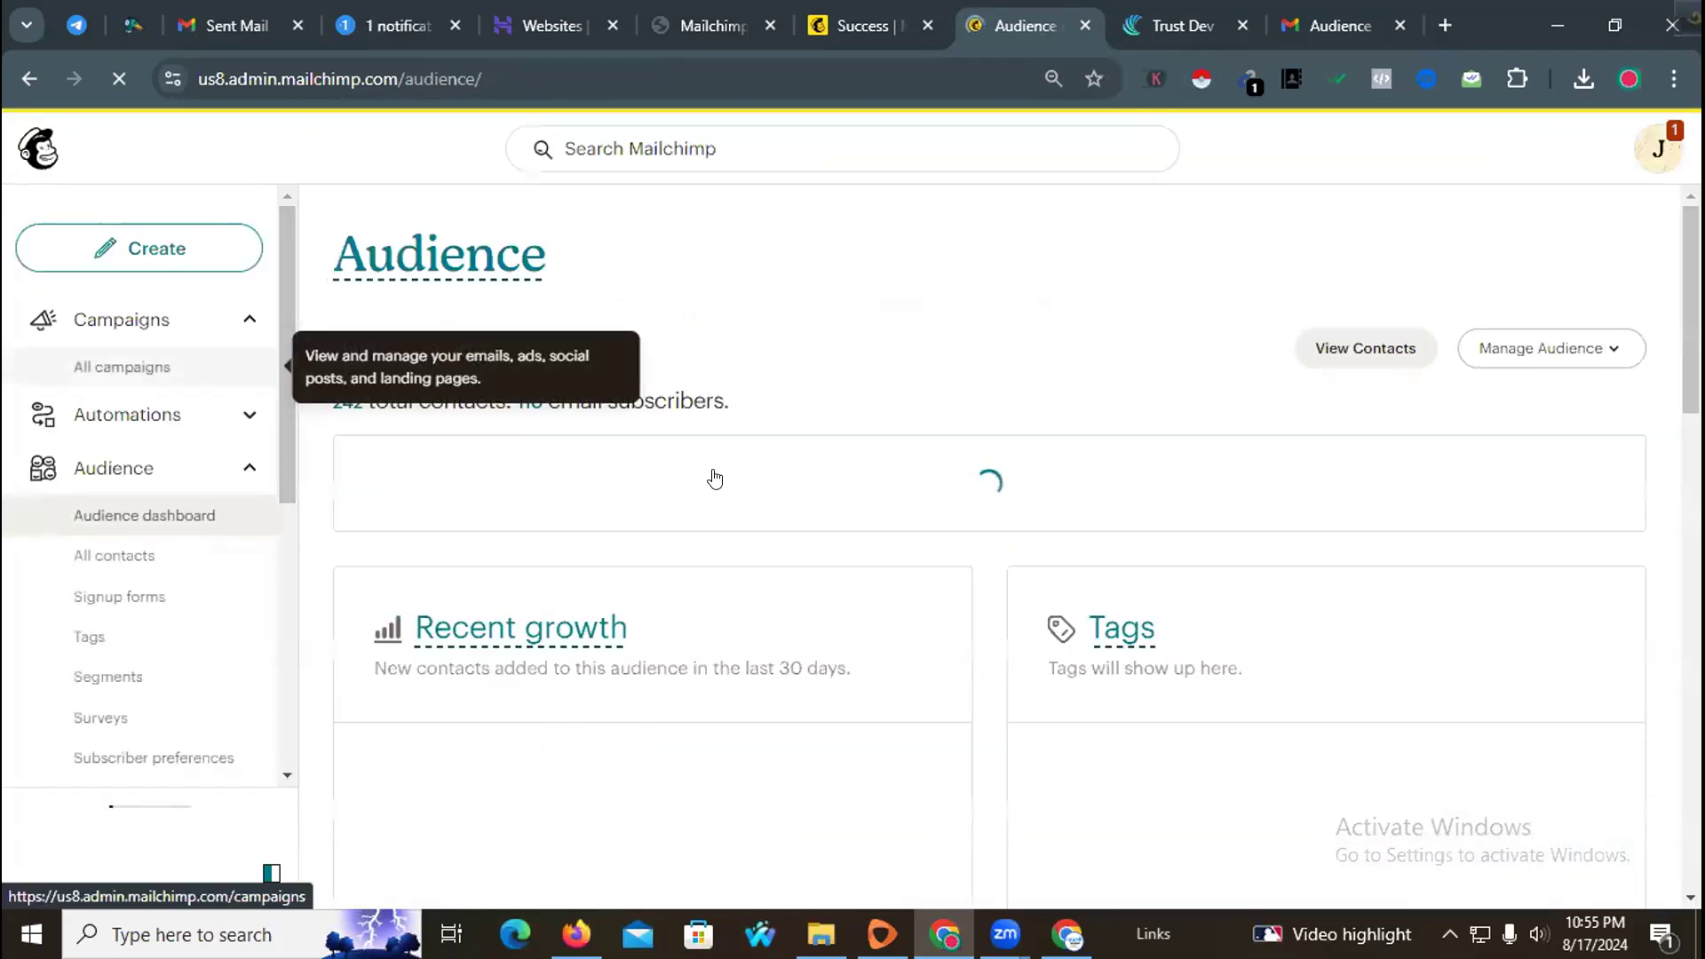
pyautogui.scroll(-4, 709, 510)
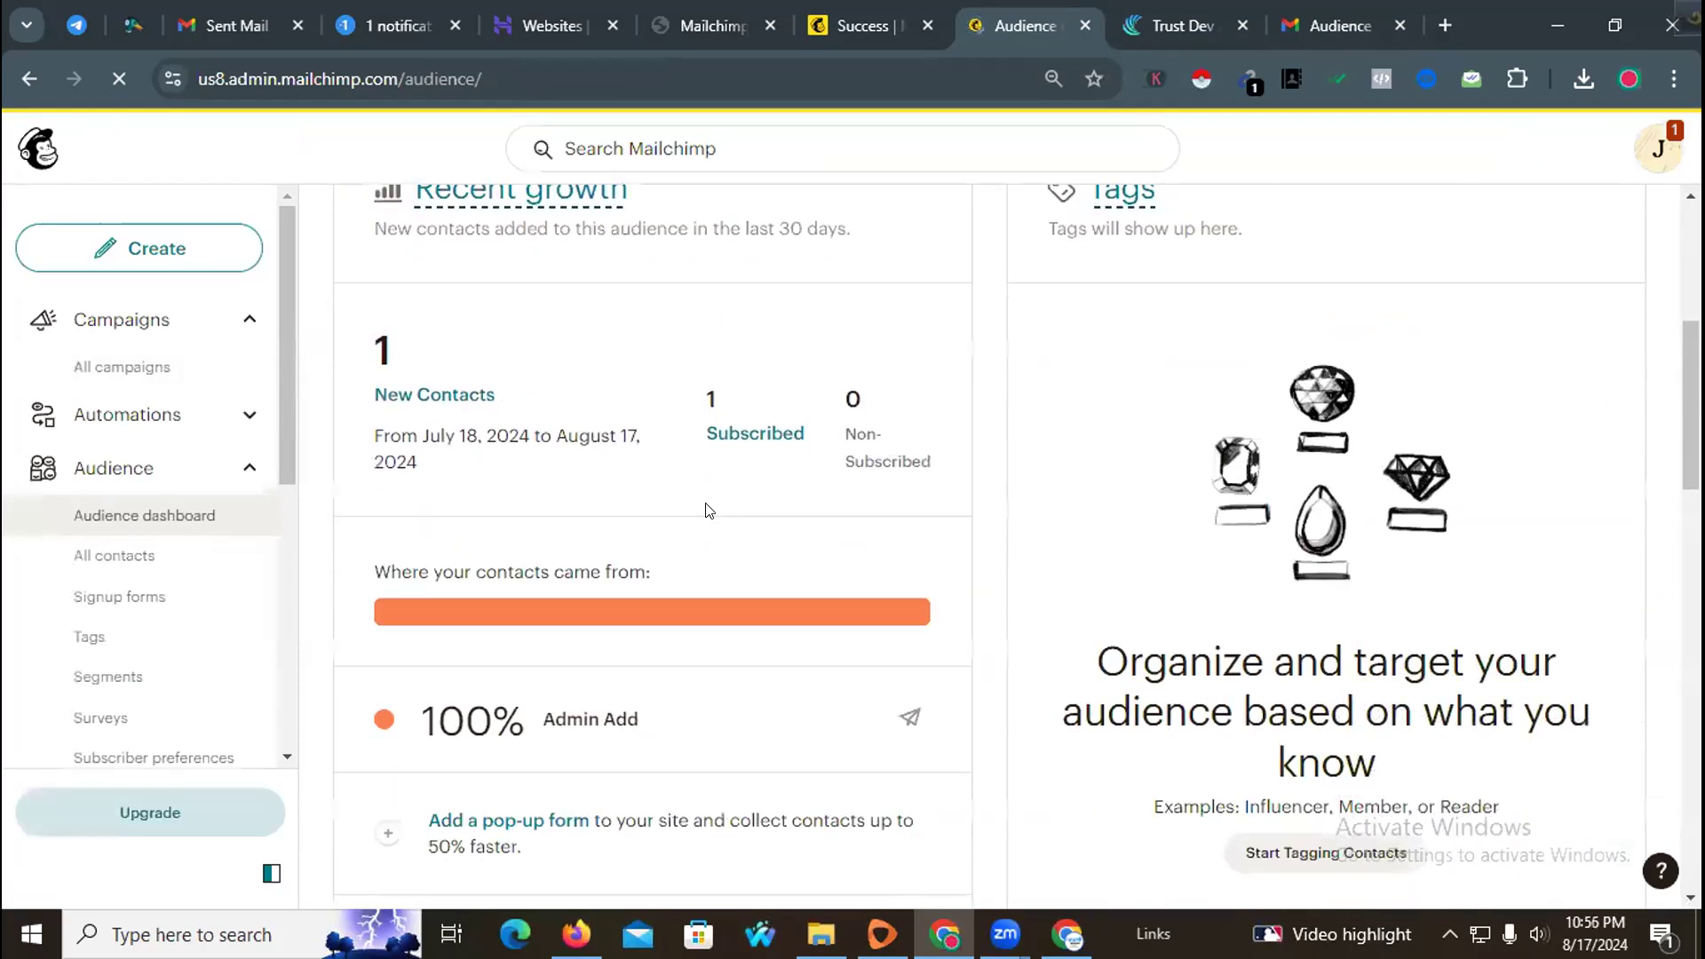
pyautogui.scroll(5, 607, 508)
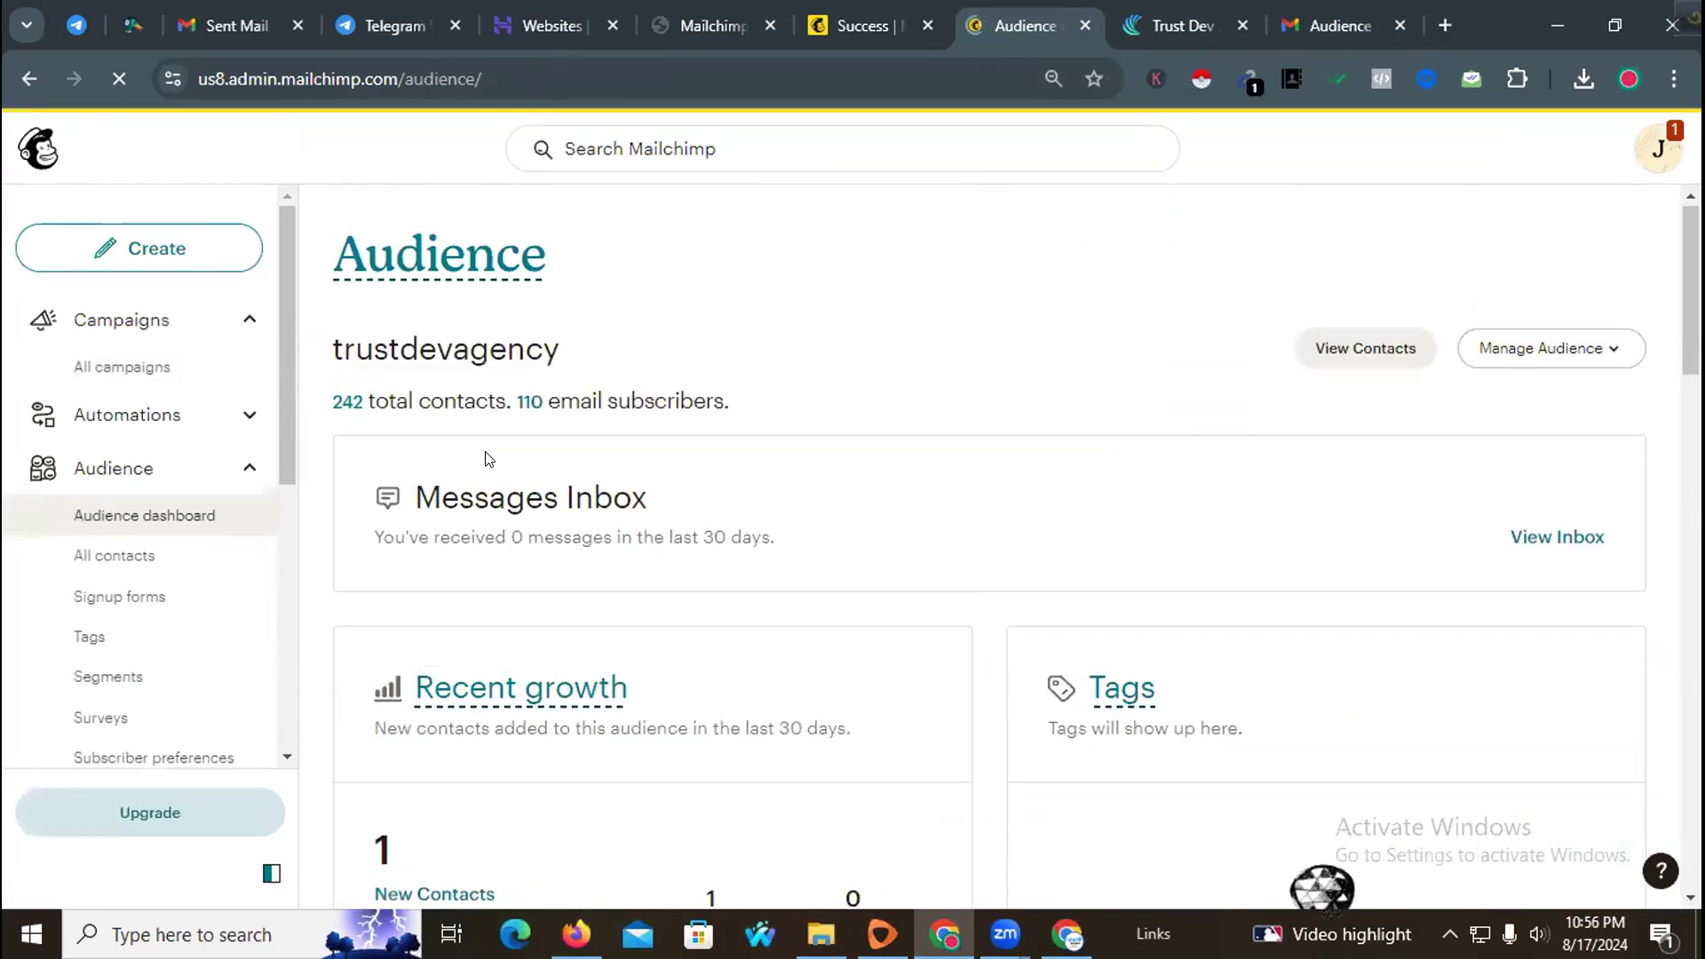
pyautogui.moveTo(331, 411); pyautogui.dragTo(730, 404)
pyautogui.moveTo(900, 371)
pyautogui.click(690, 297)
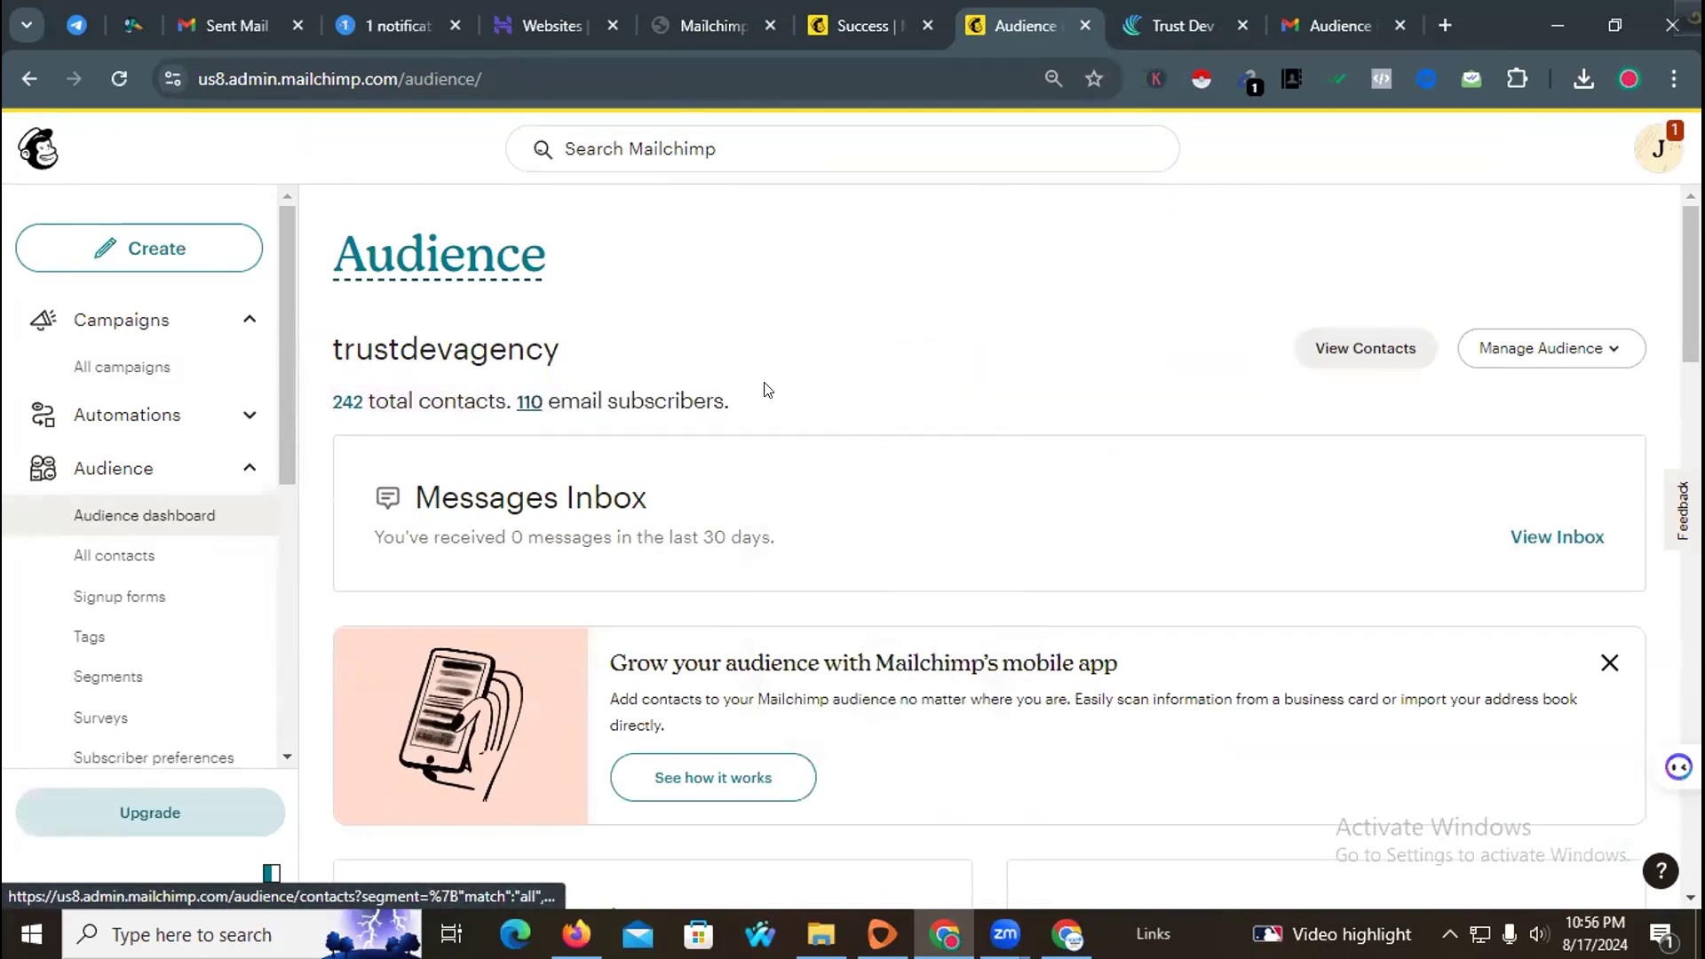
pyautogui.moveTo(730, 402); pyautogui.dragTo(518, 400)
pyautogui.click(877, 308)
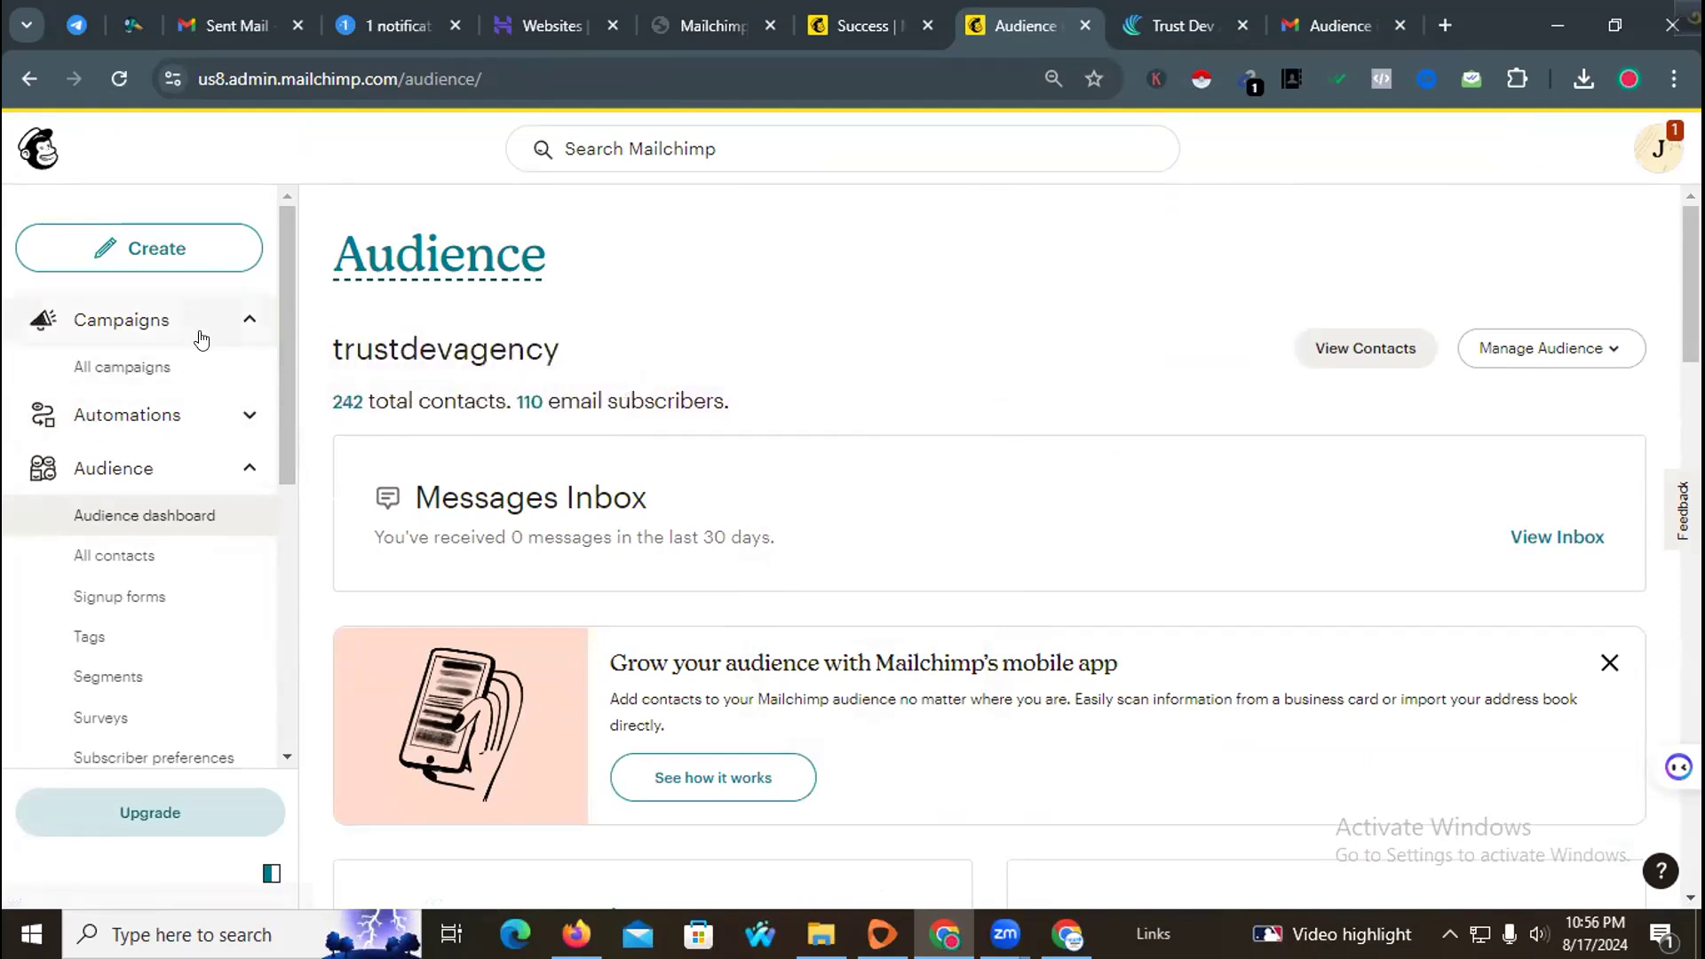
pyautogui.scroll(-3, 218, 595)
pyautogui.scroll(3, 204, 444)
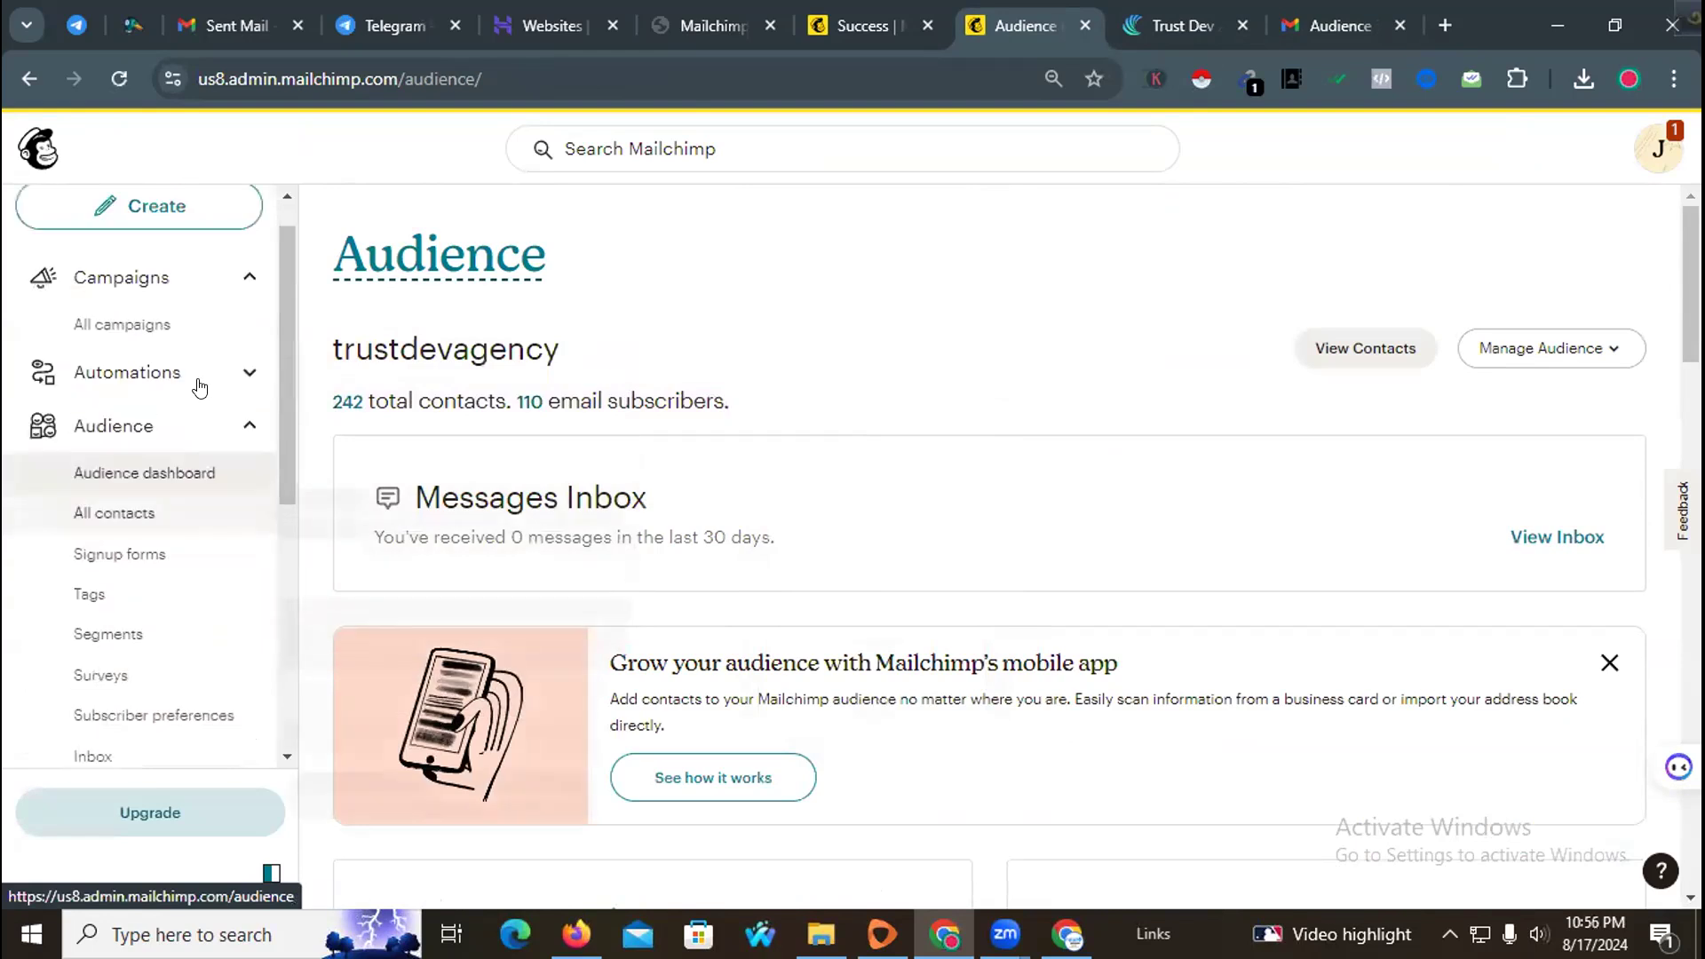
pyautogui.scroll(-5, 194, 539)
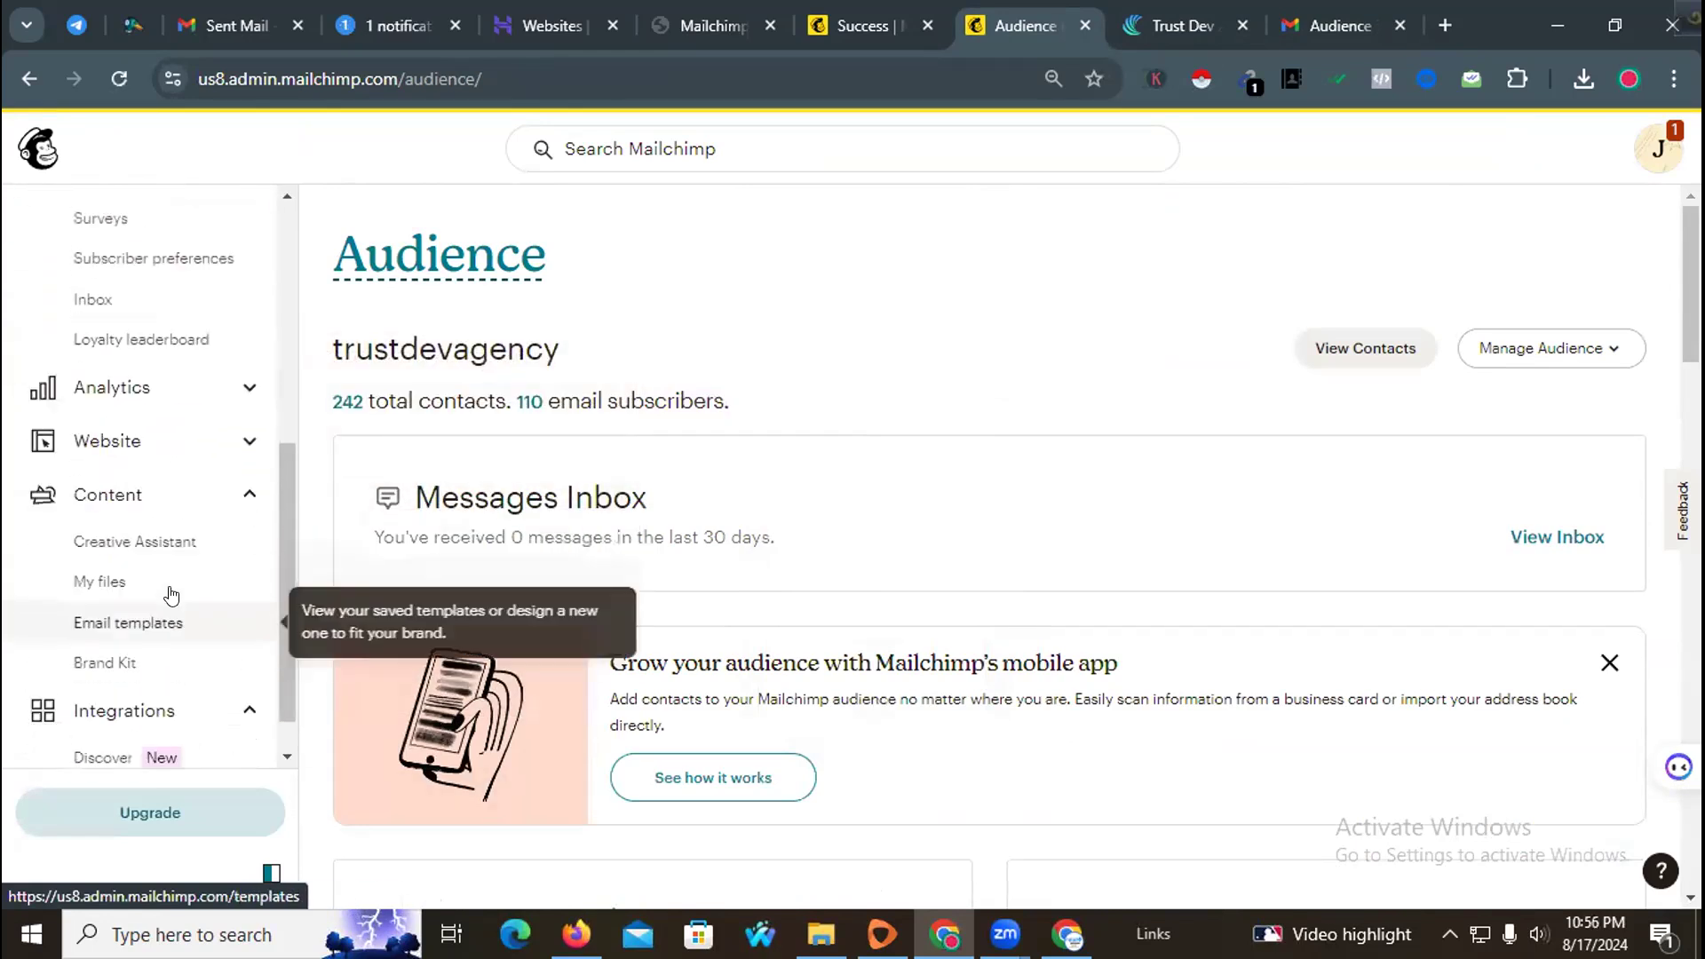
pyautogui.scroll(5, 160, 511)
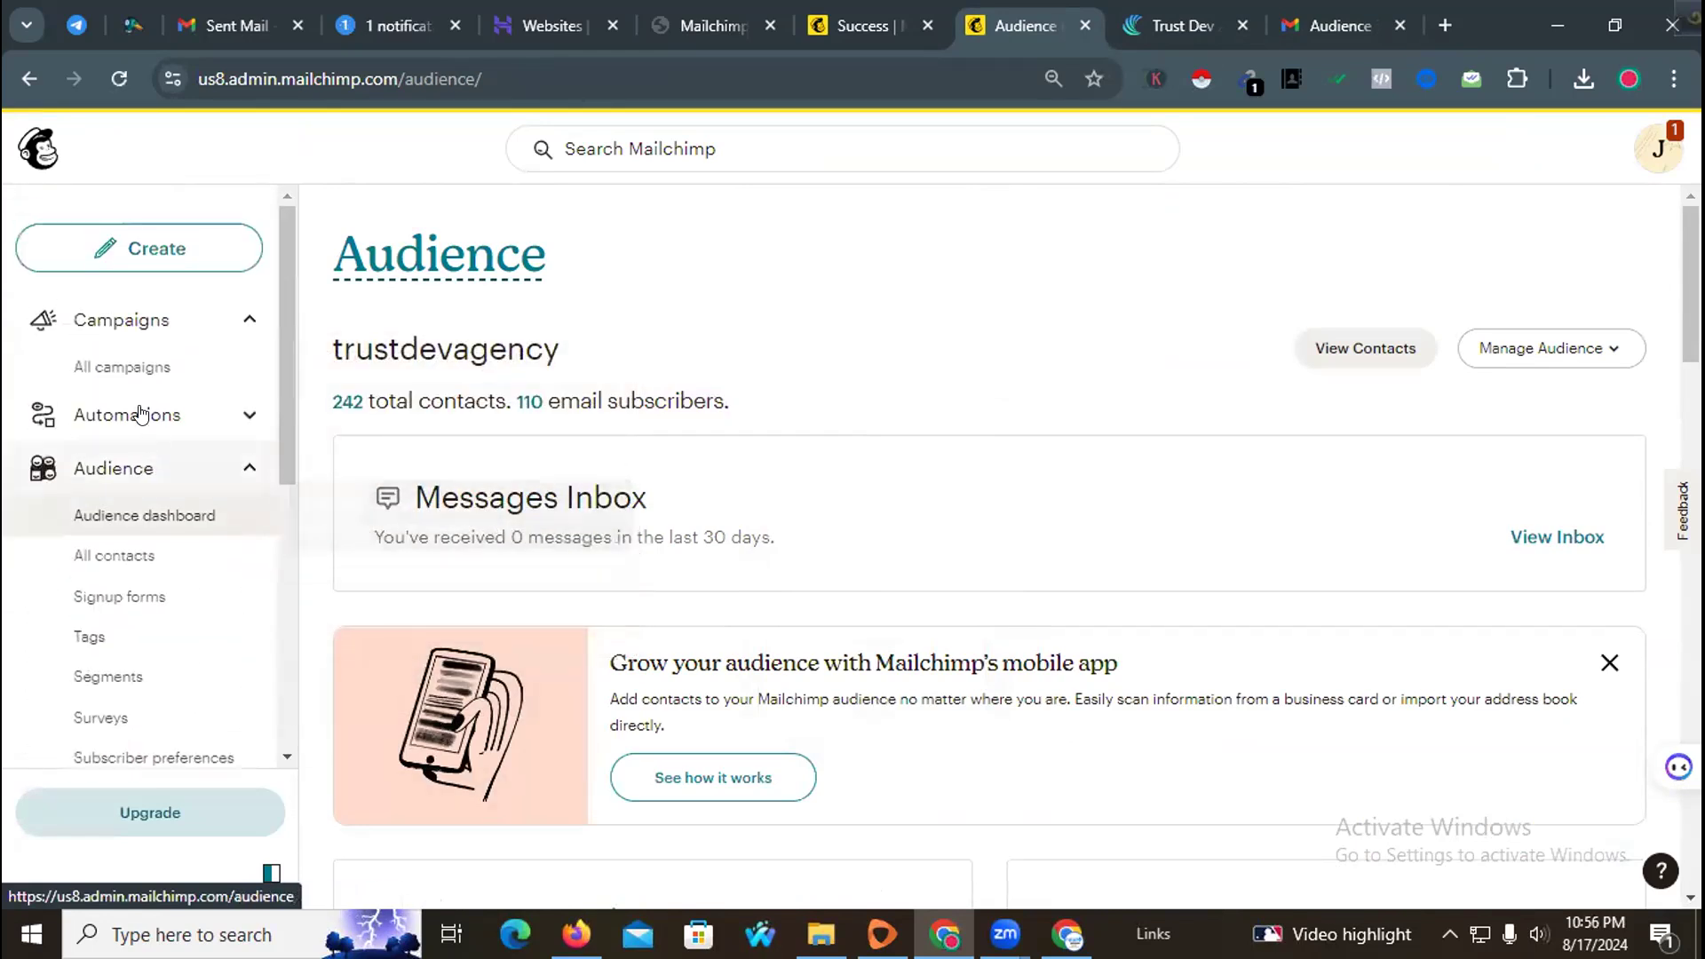
# Step: Open the Untitled draft campaign from All campaigns and review its recipient, sender and content settings
pyautogui.click(139, 360)
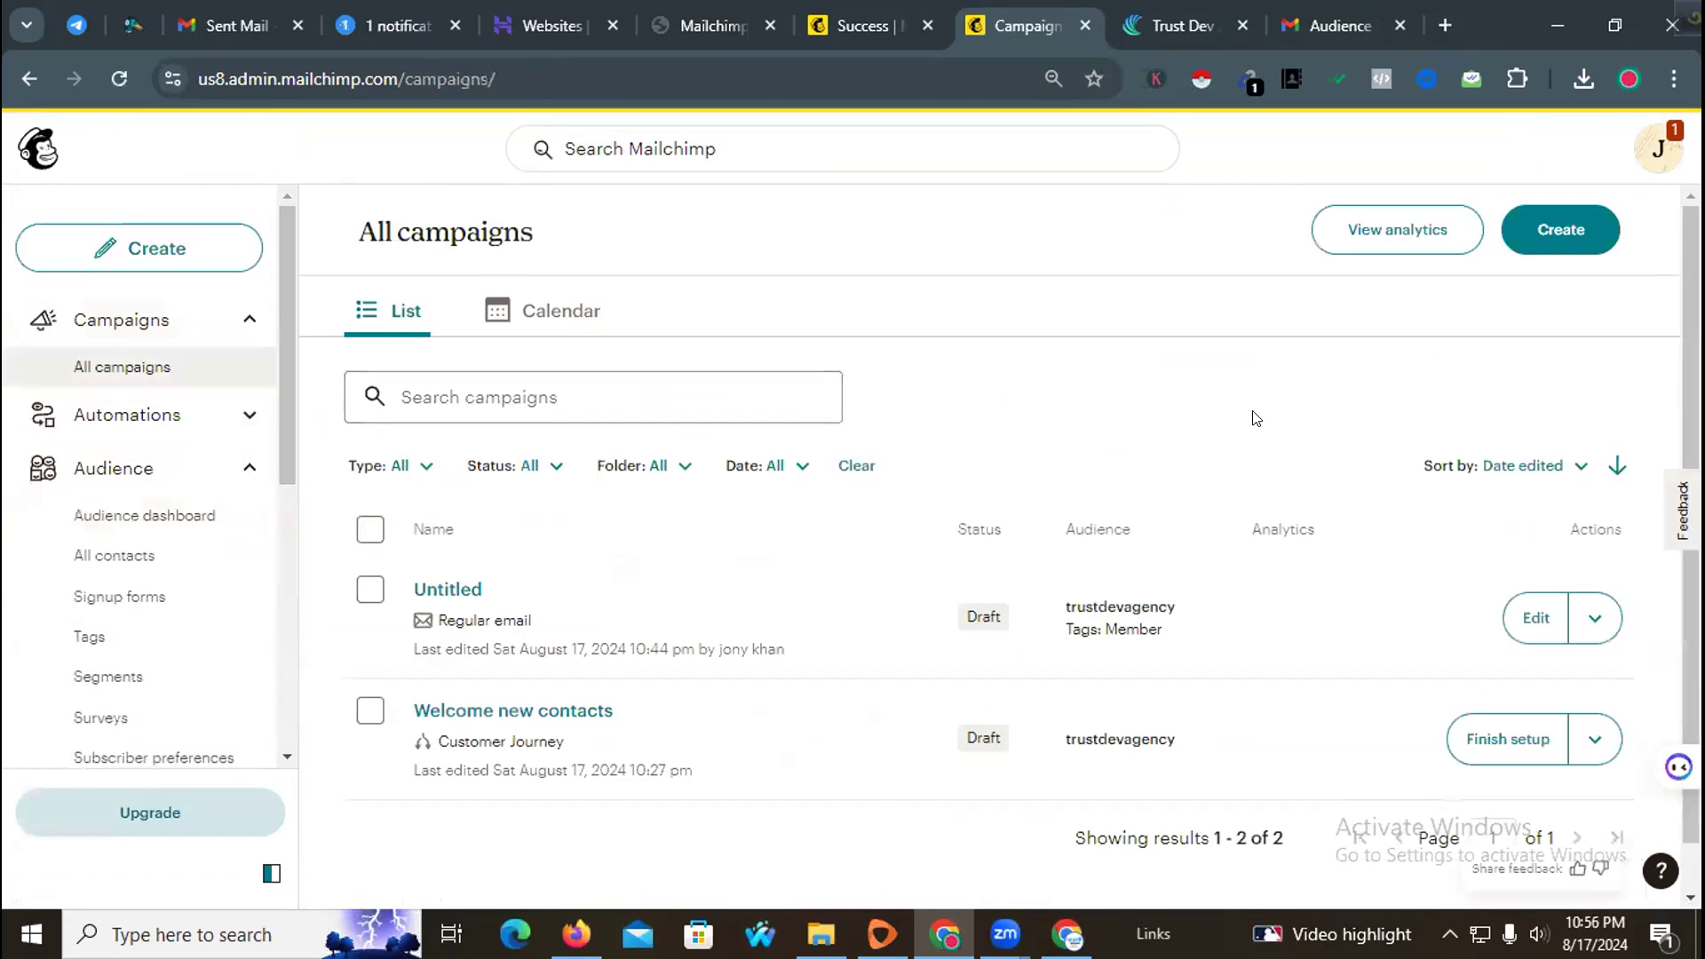
pyautogui.click(1516, 615)
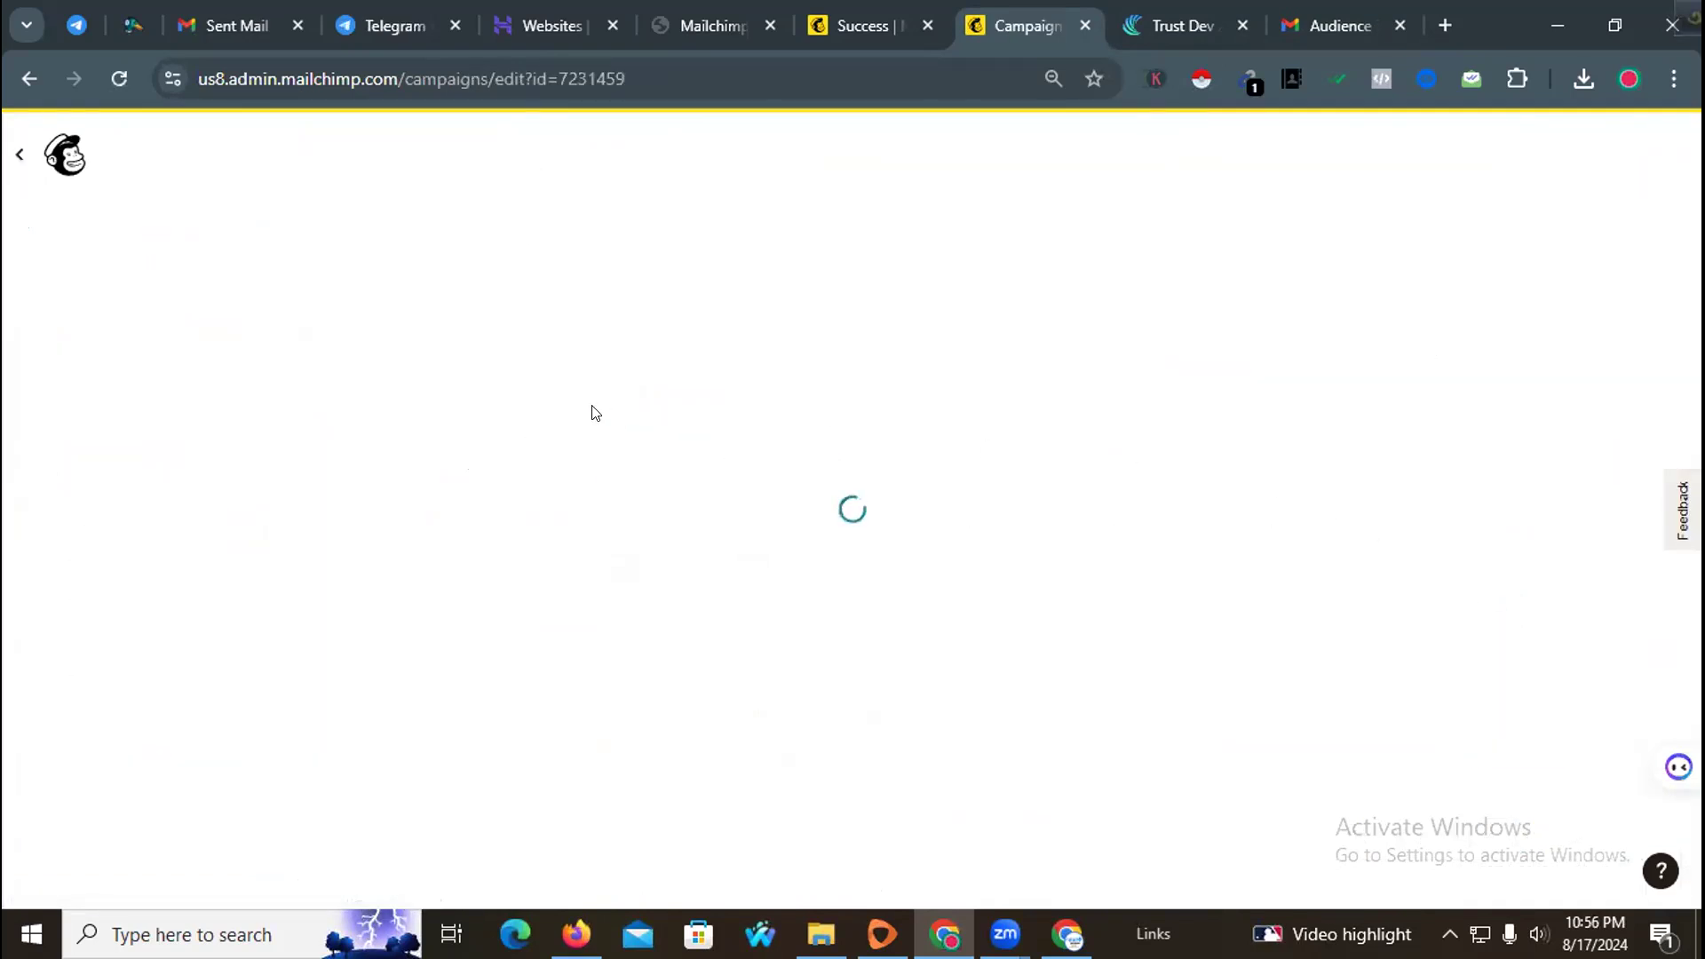
pyautogui.click(916, 429)
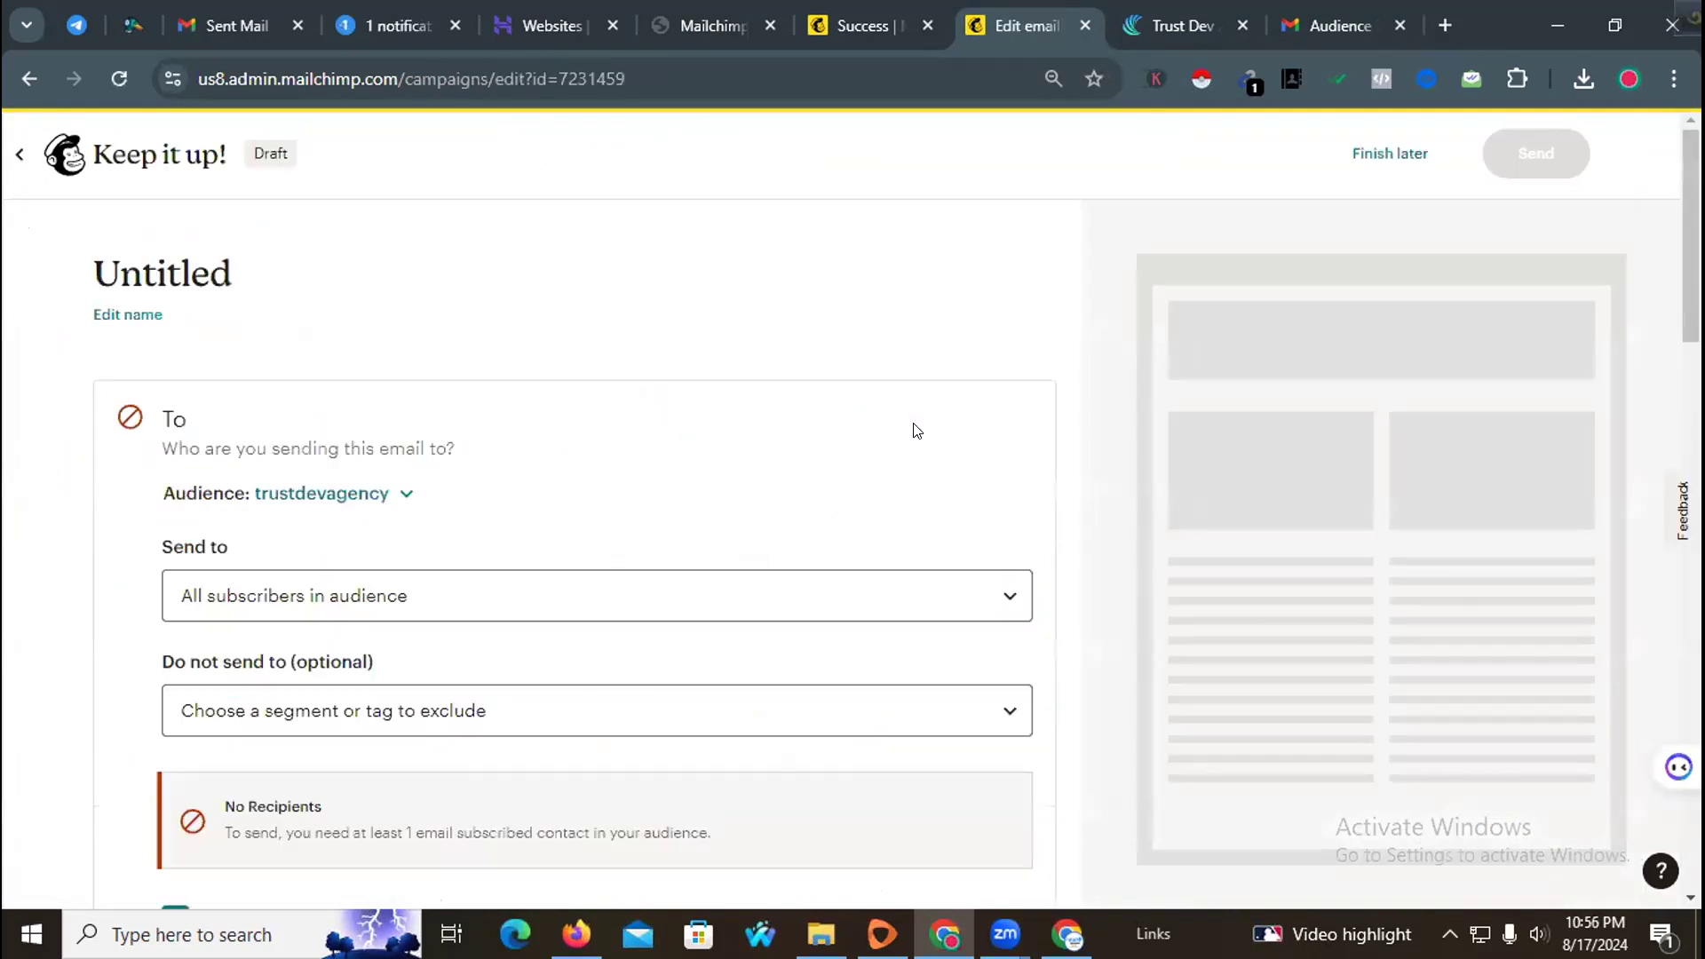
pyautogui.scroll(-3, 644, 511)
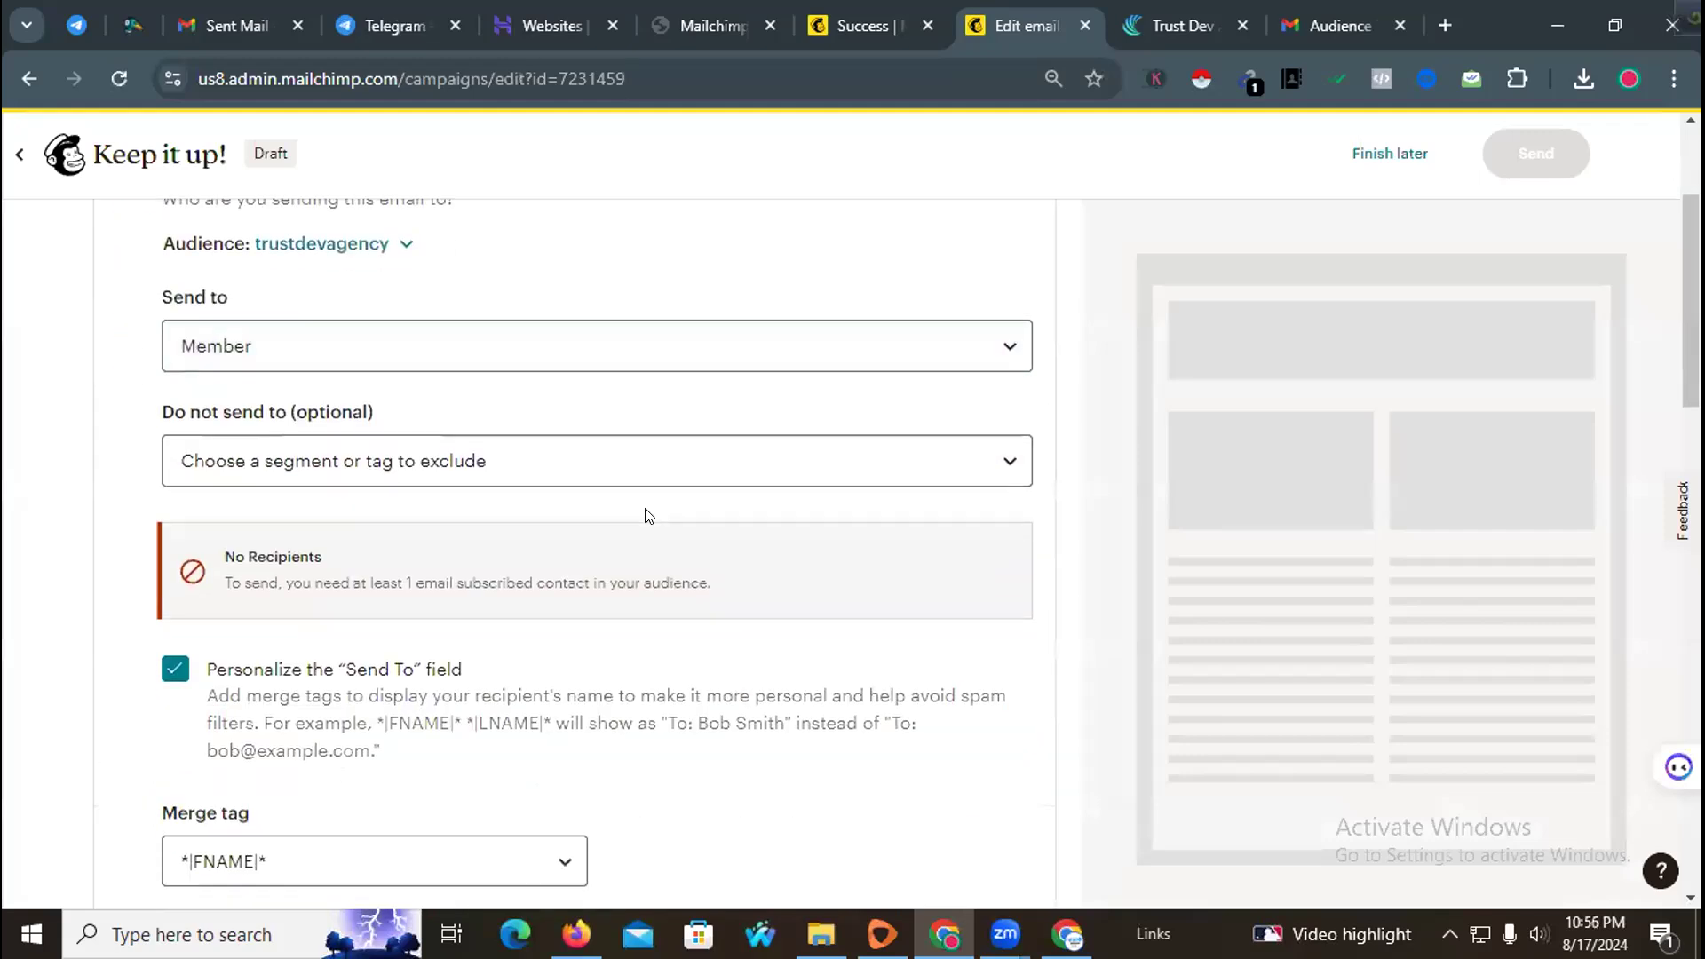
pyautogui.scroll(-3, 609, 506)
pyautogui.click(217, 696)
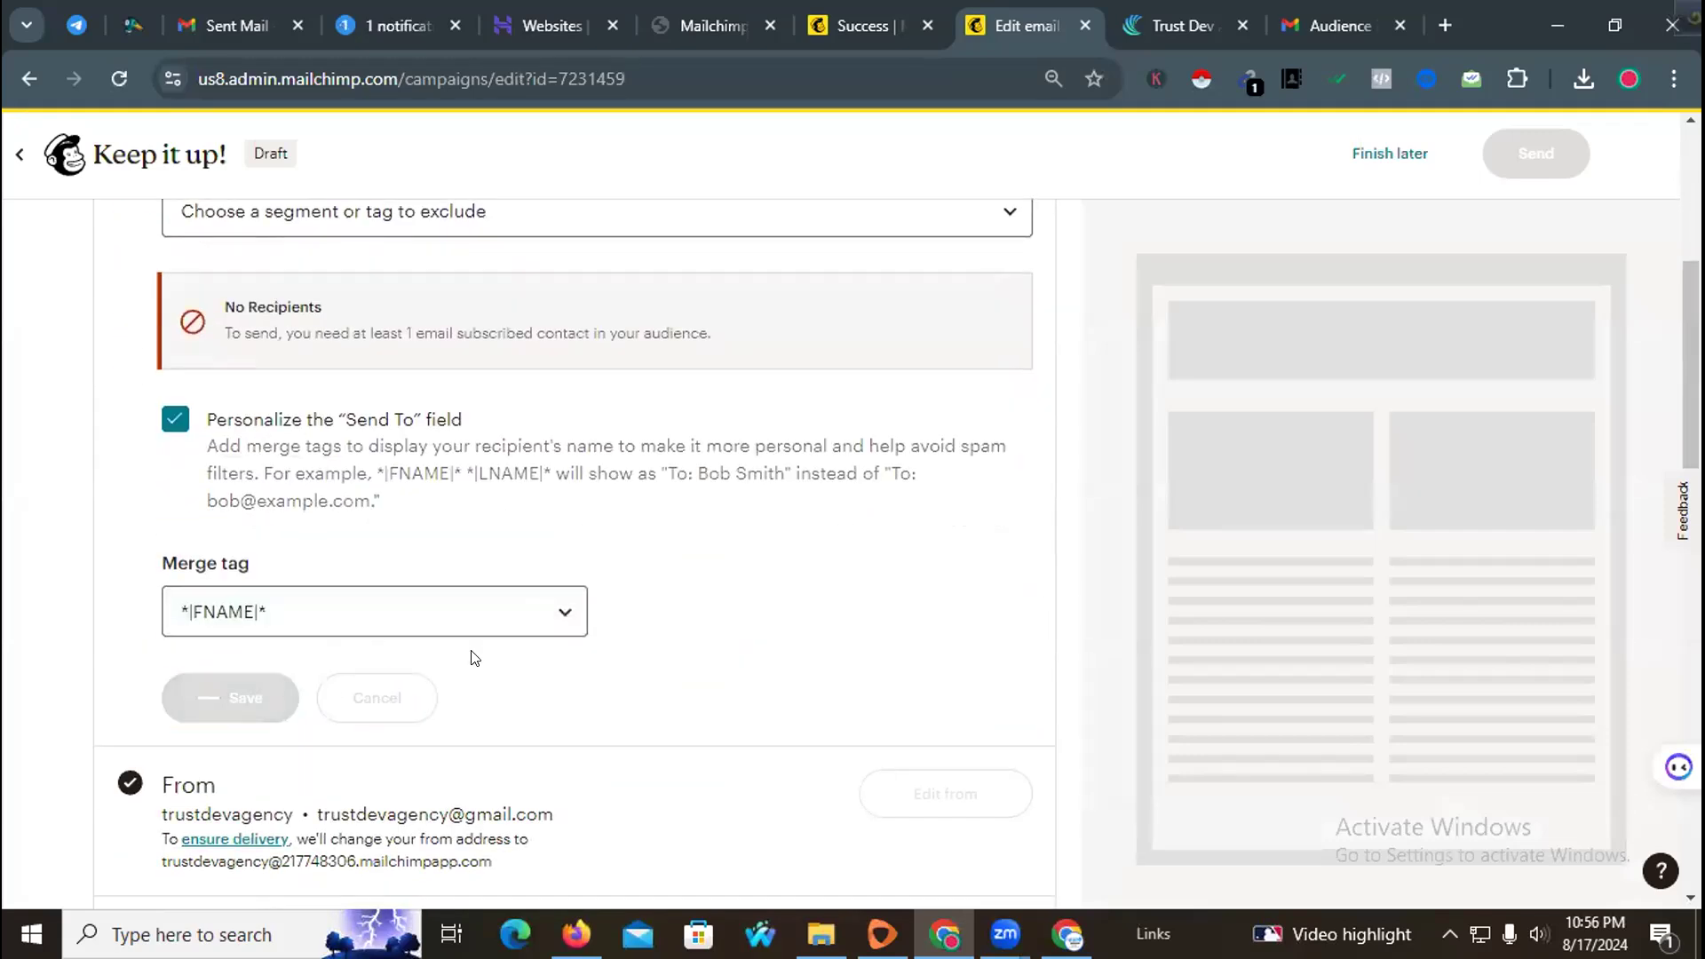
pyautogui.scroll(-3, 612, 571)
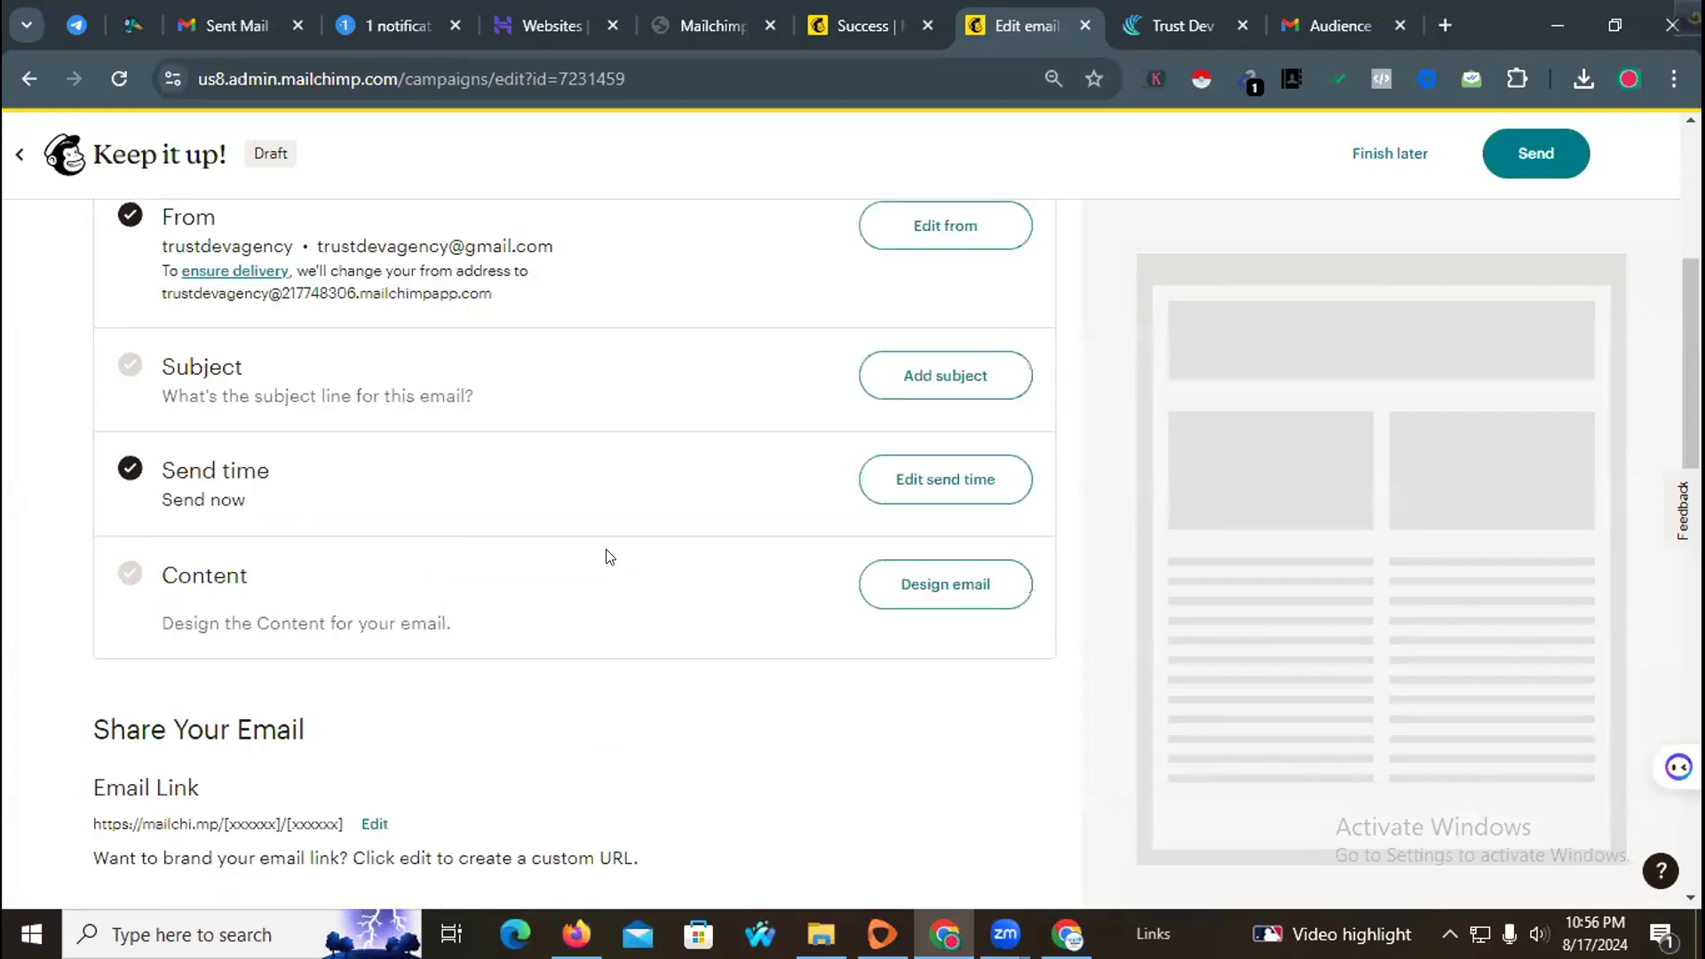
pyautogui.scroll(3, 609, 557)
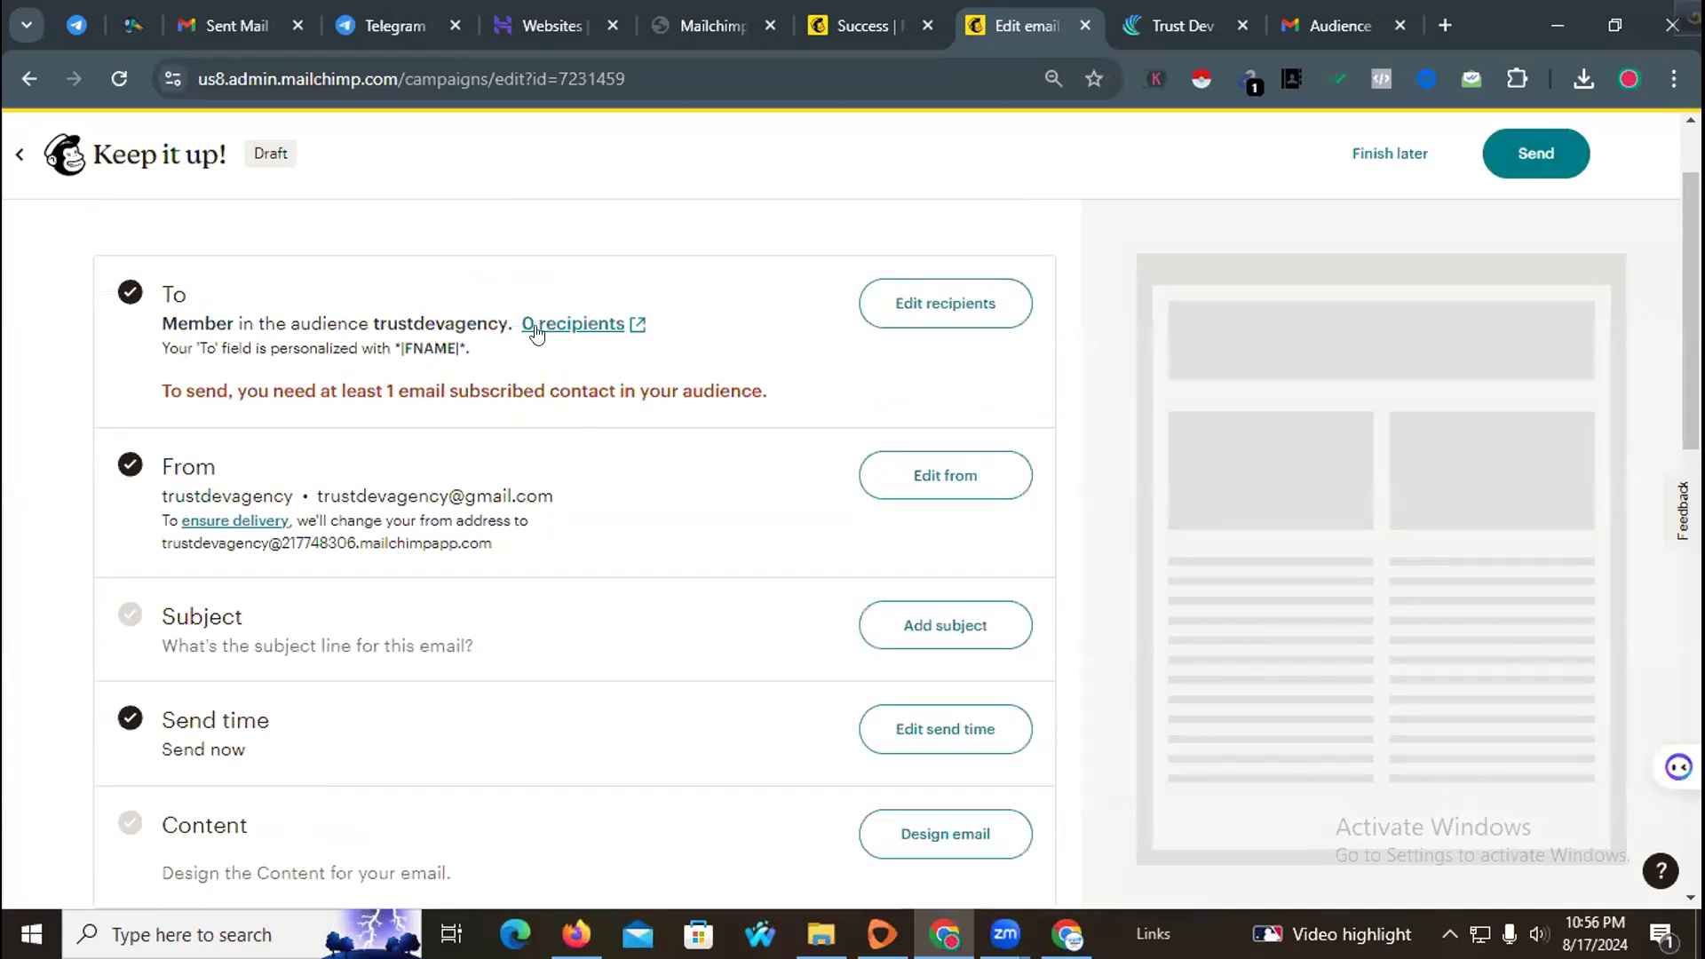
# Step: Change the draft campaign's recipients to send to the Customer tag and save
pyautogui.click(878, 309)
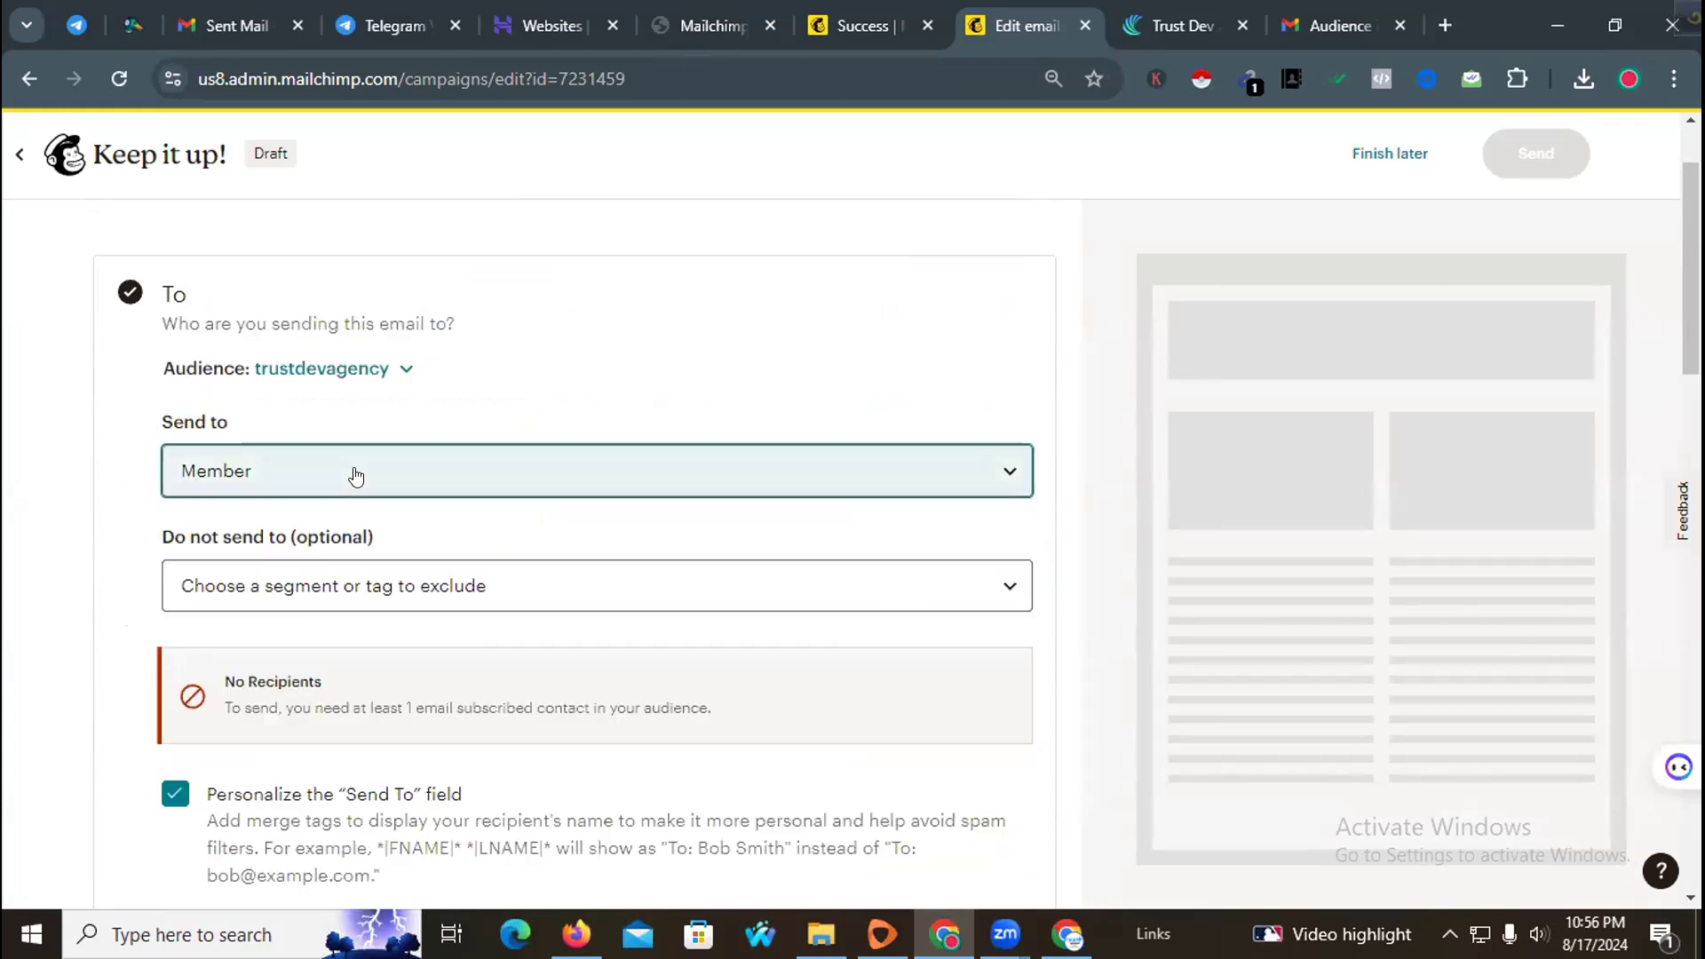
pyautogui.click(357, 477)
pyautogui.click(260, 738)
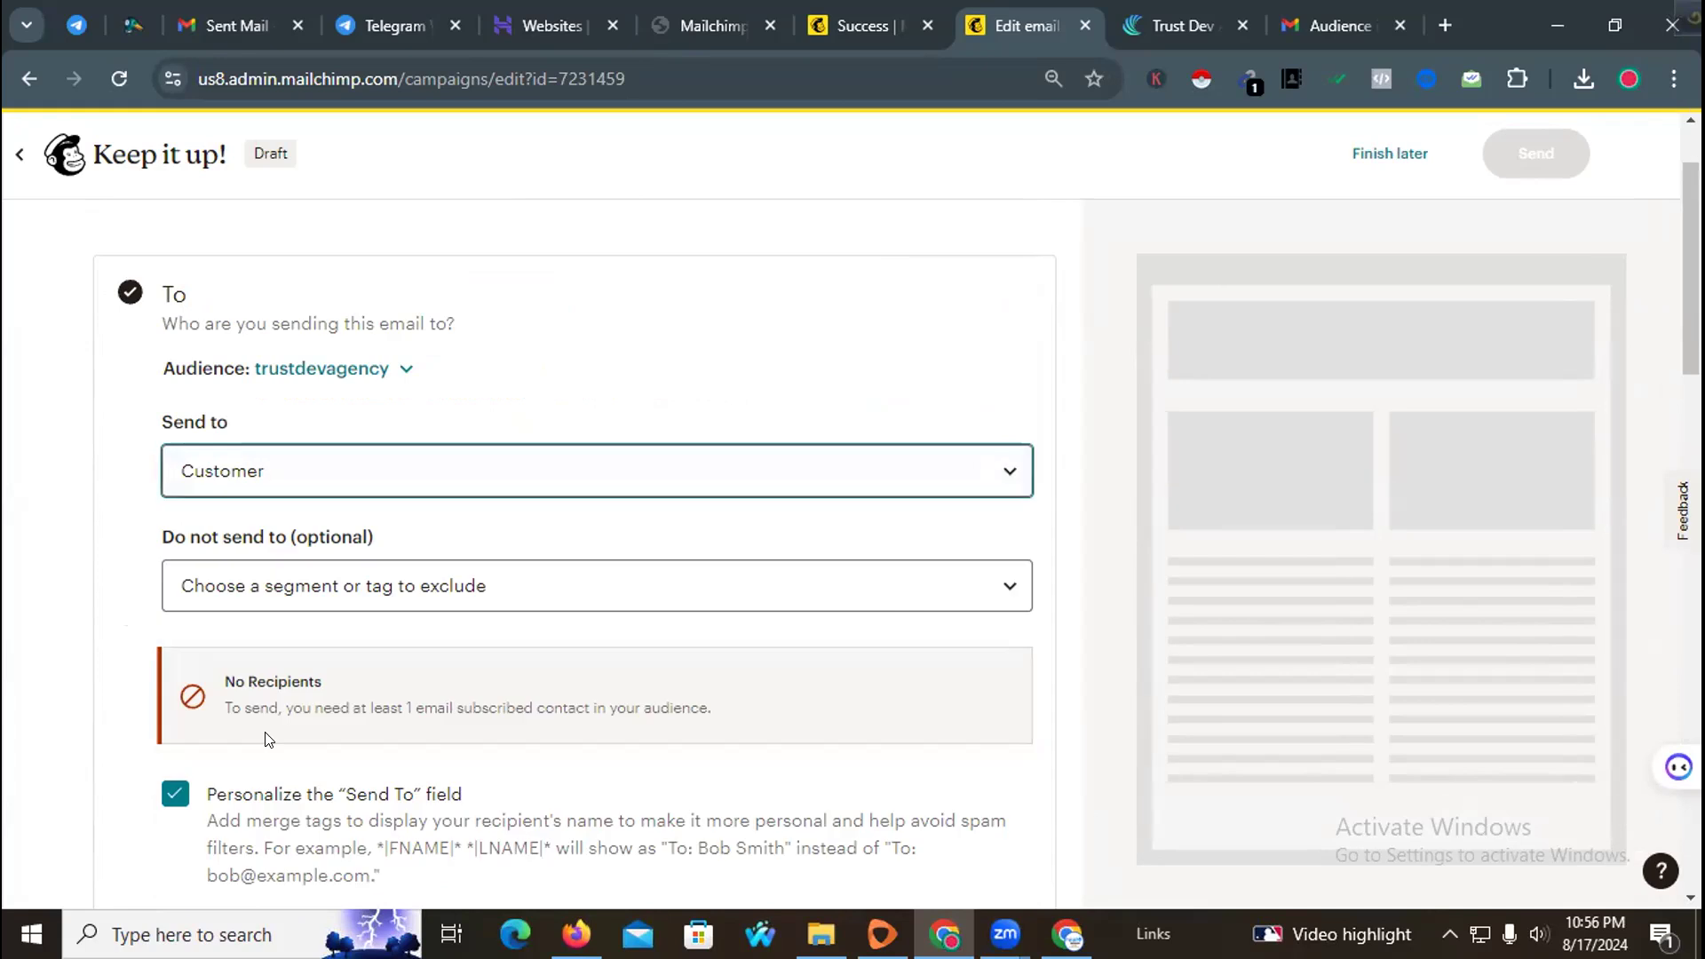
pyautogui.scroll(-4, 529, 533)
pyautogui.click(230, 697)
pyautogui.scroll(4, 697, 553)
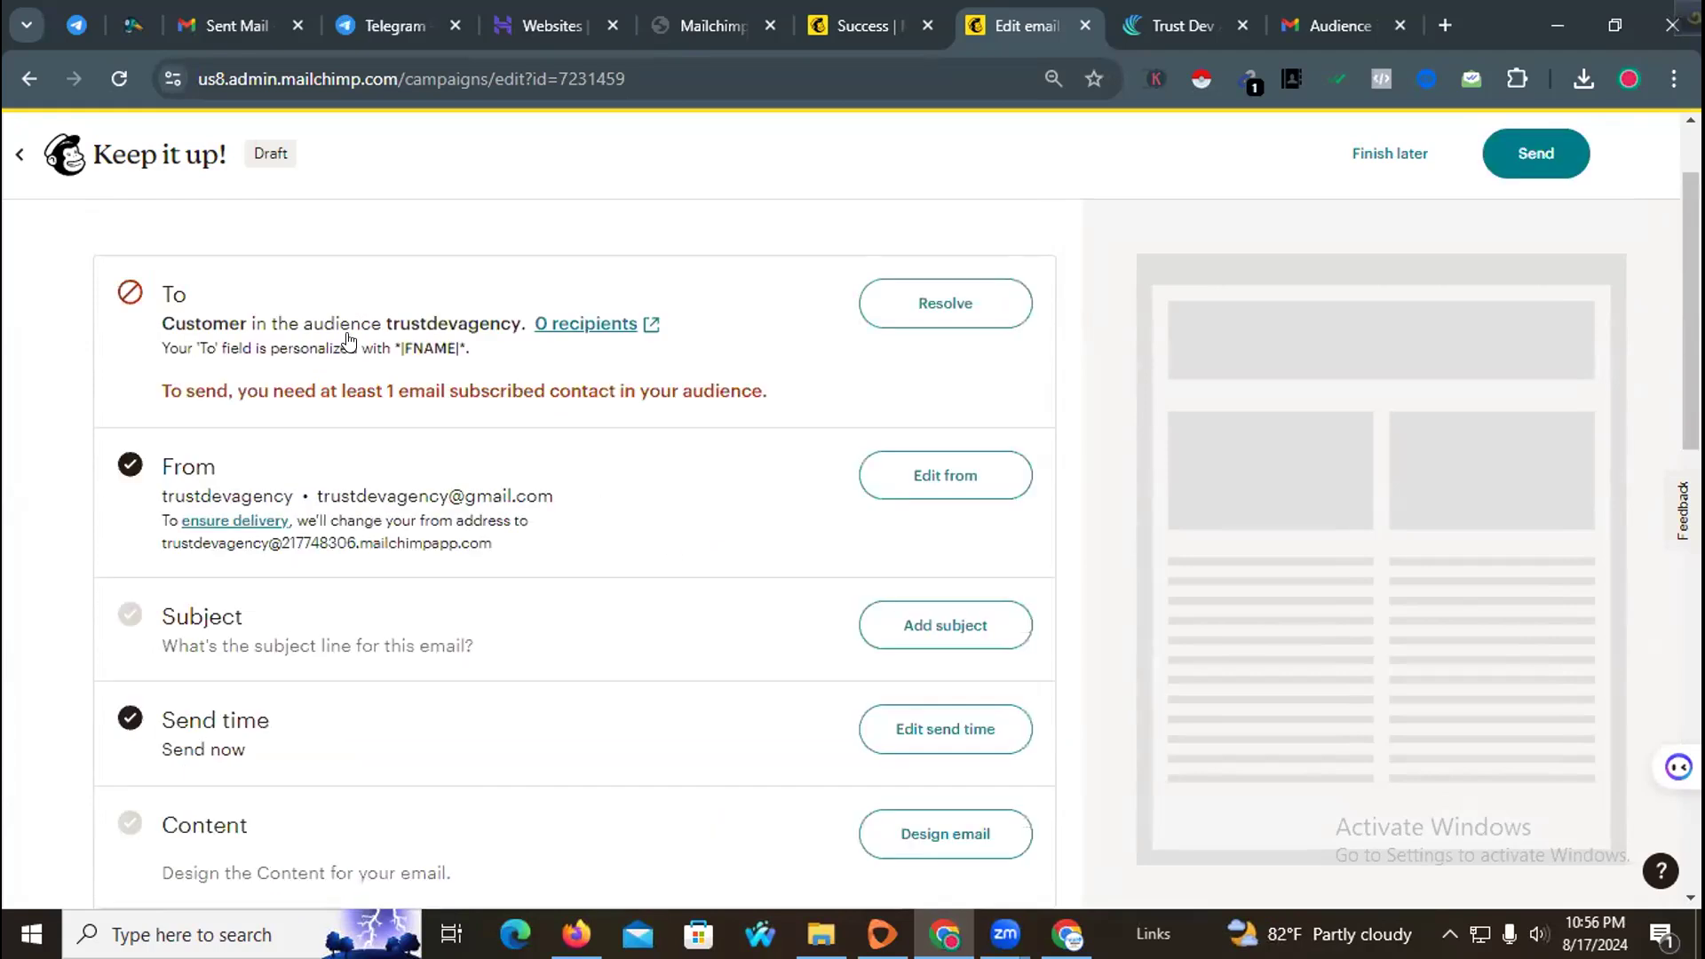
# Step: Save the draft to finish later and start a new Regular email campaign with Design Email
pyautogui.click(114, 79)
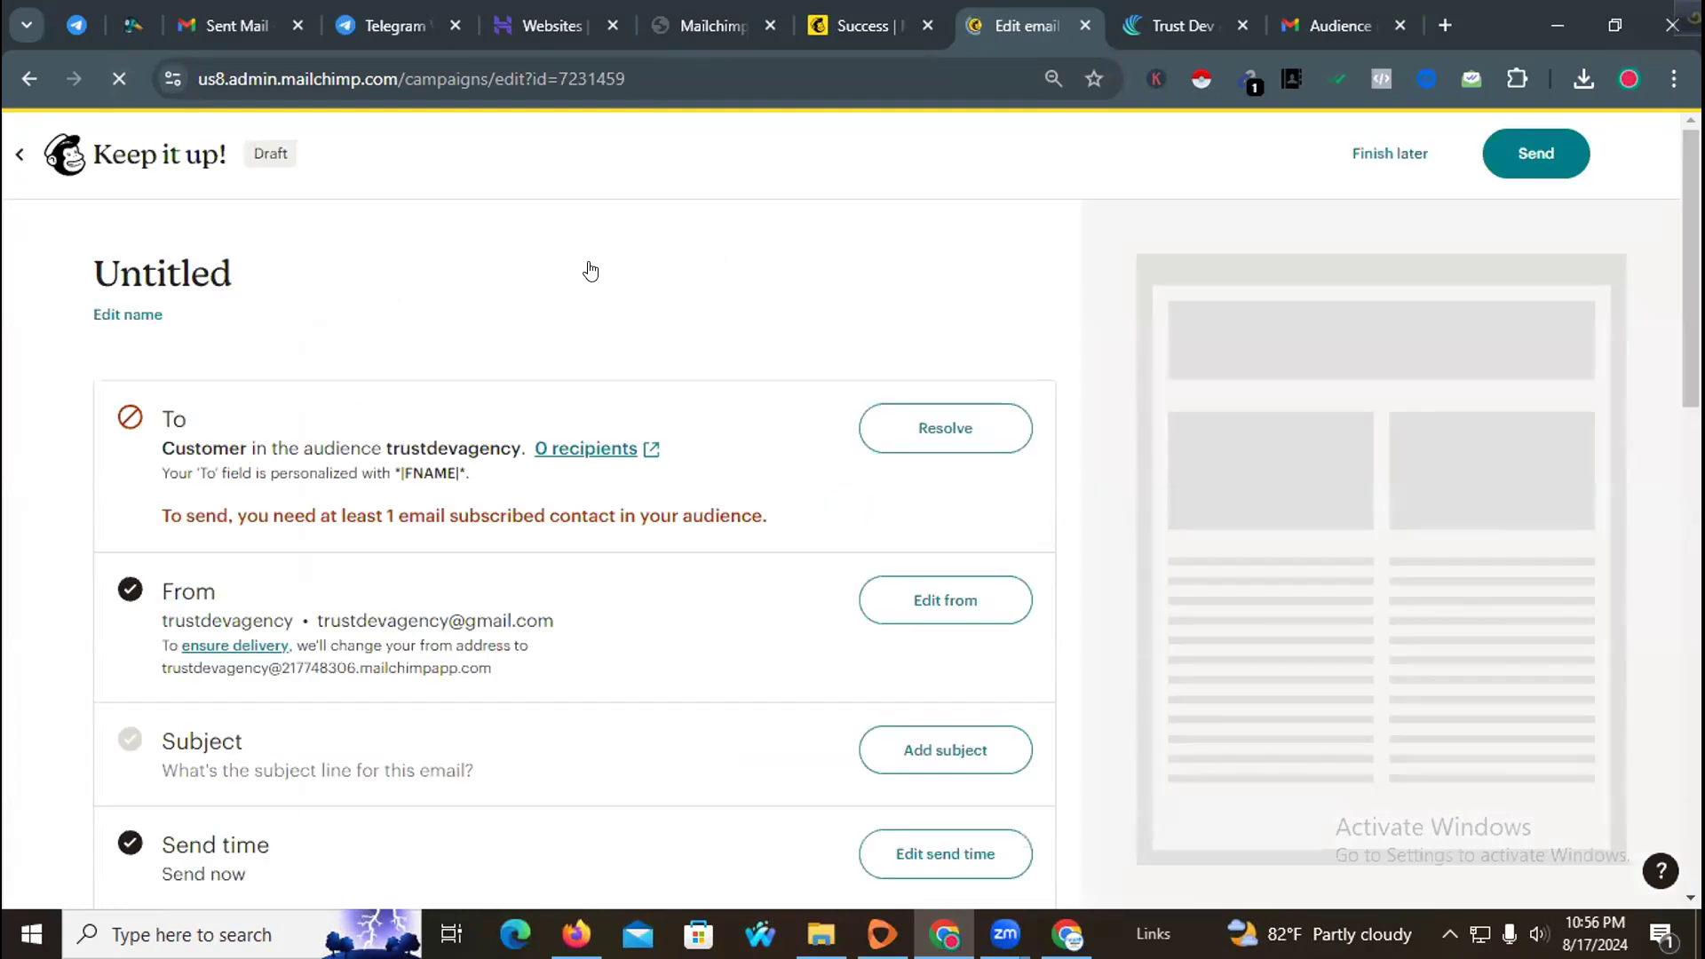
pyautogui.click(1388, 156)
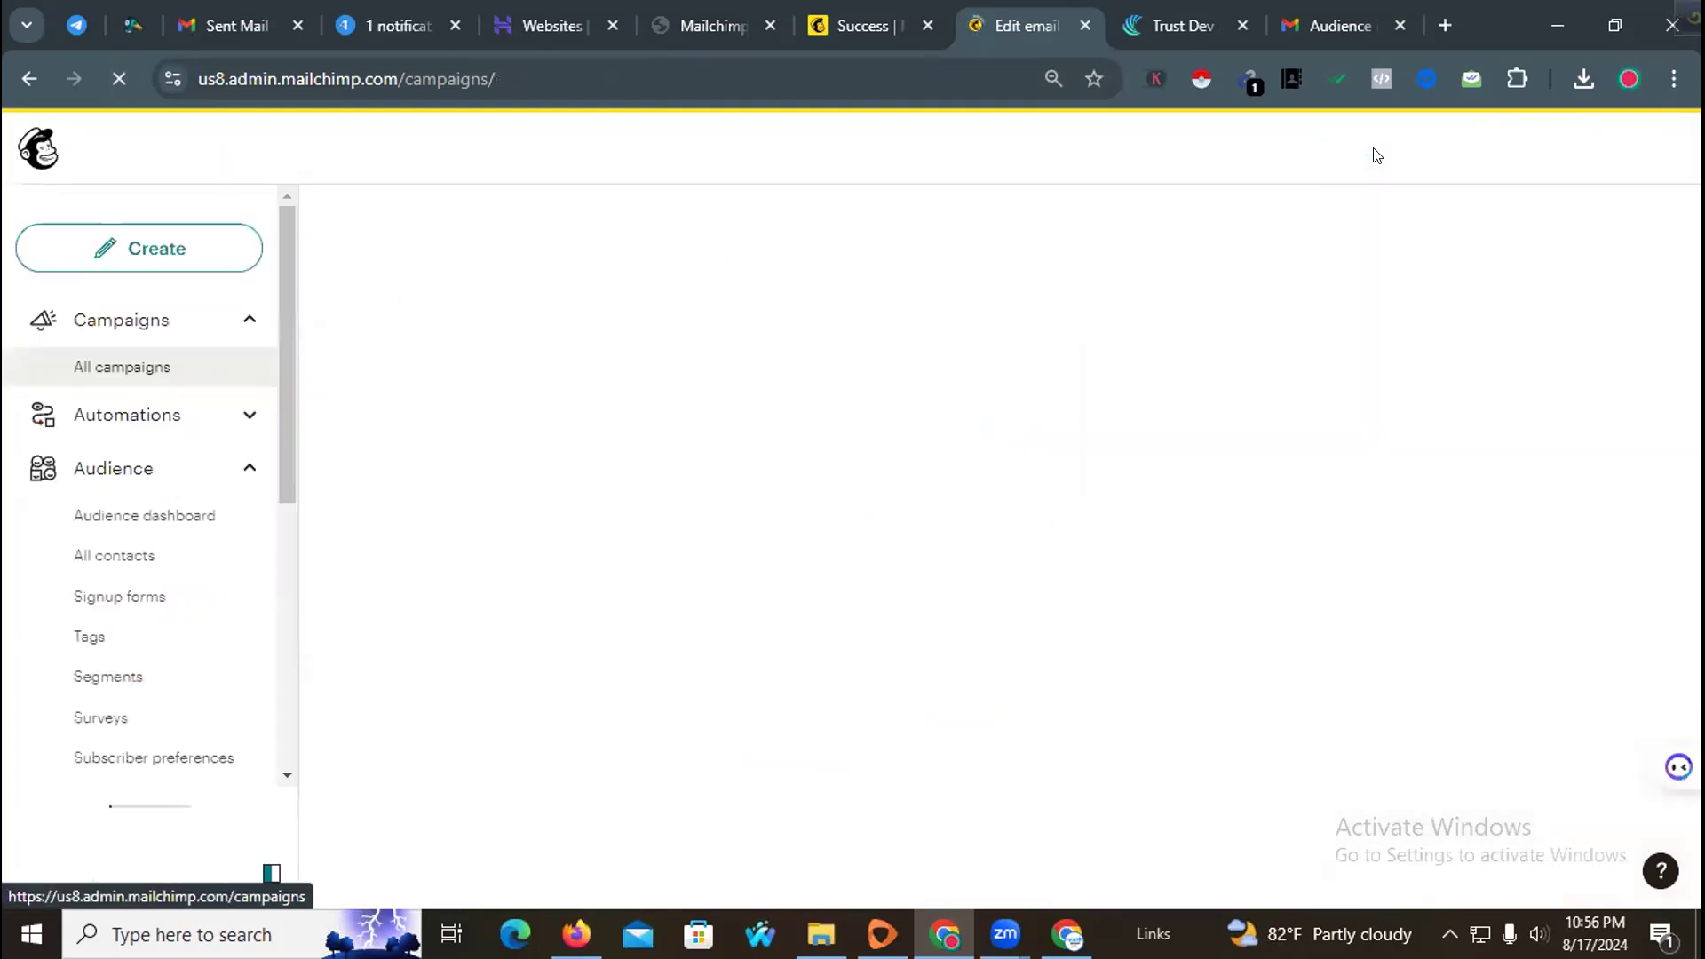
pyautogui.click(213, 251)
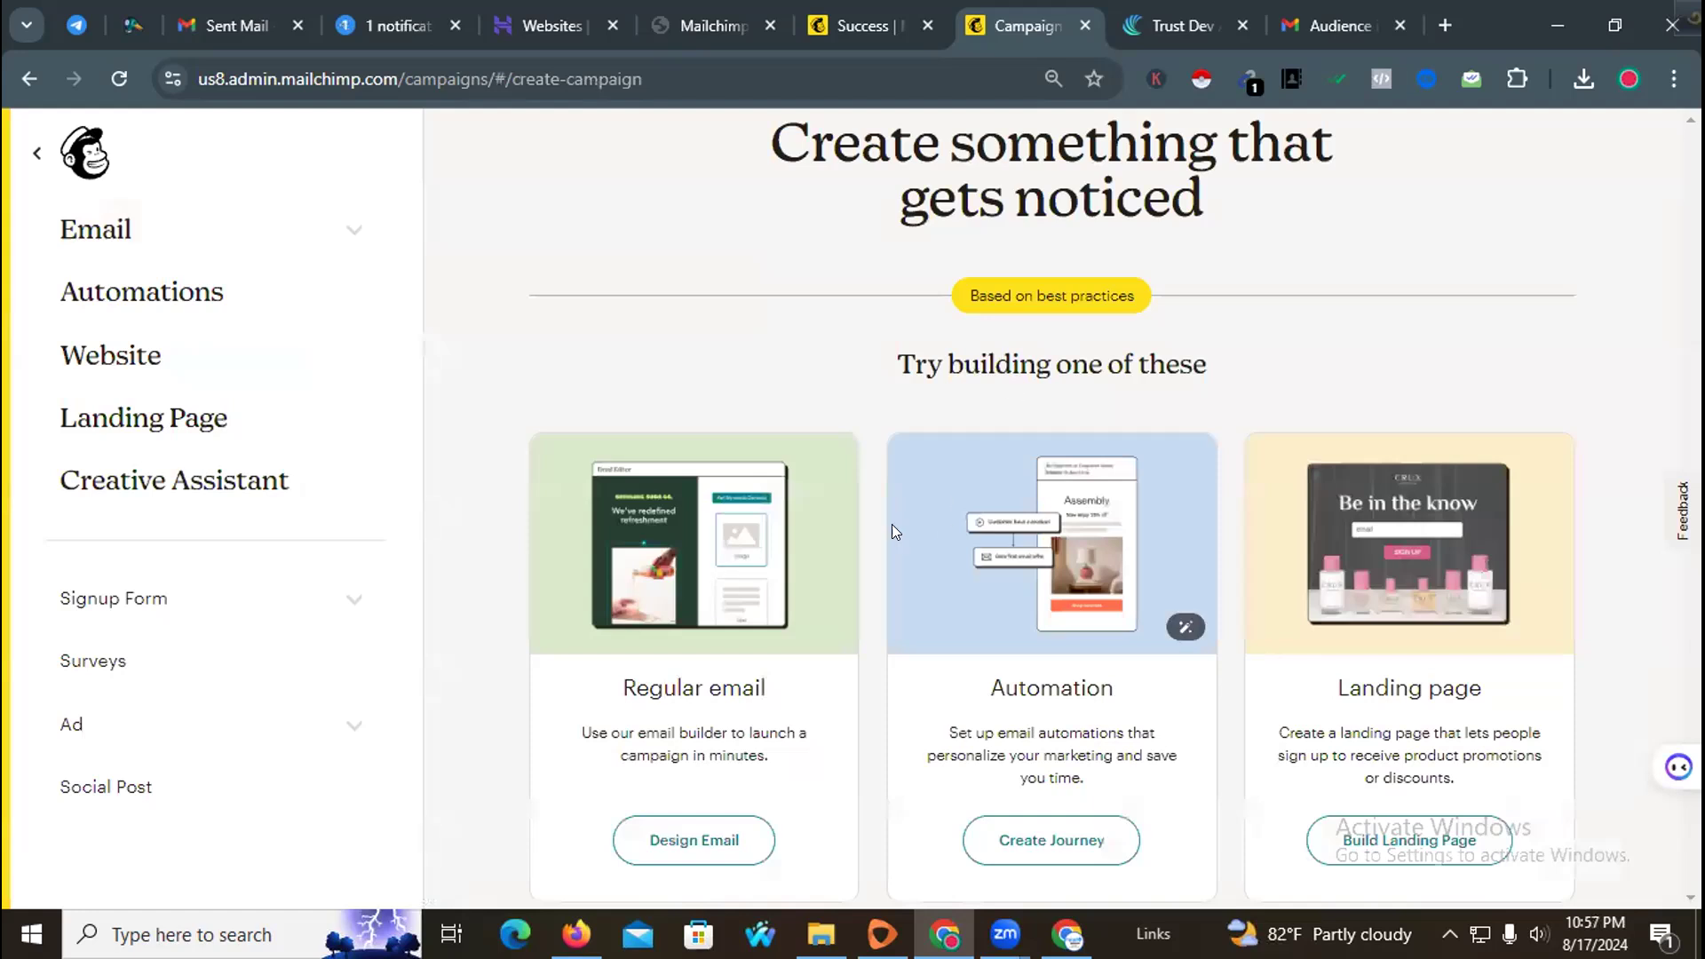
pyautogui.click(712, 834)
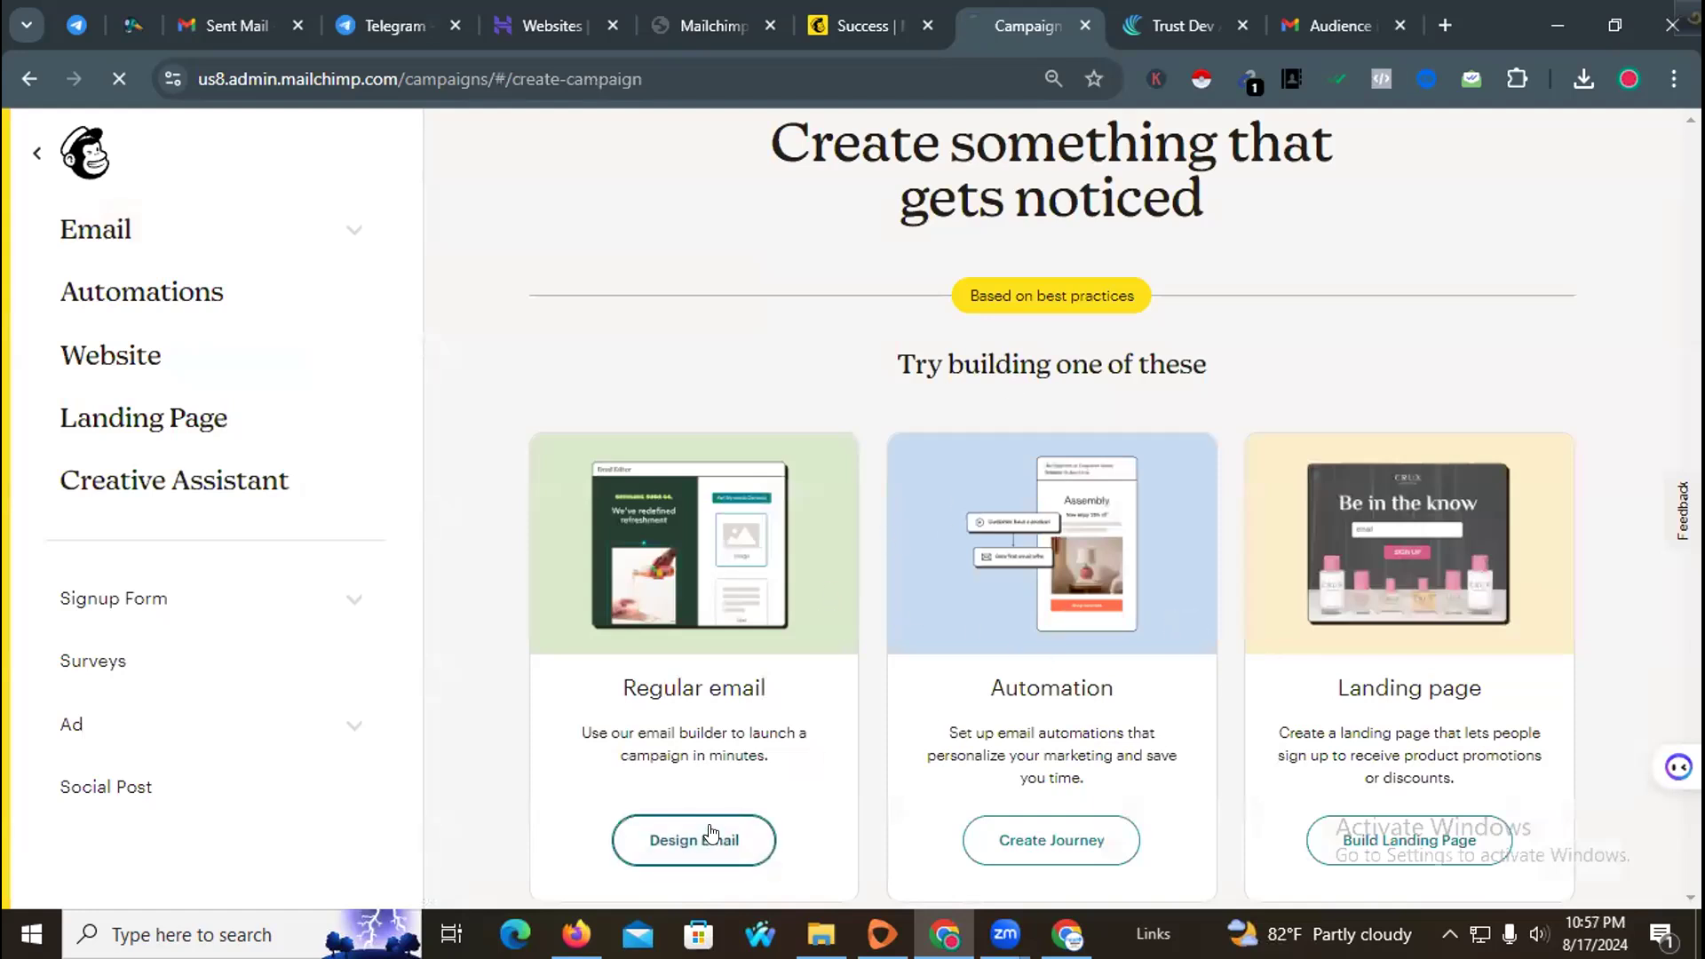
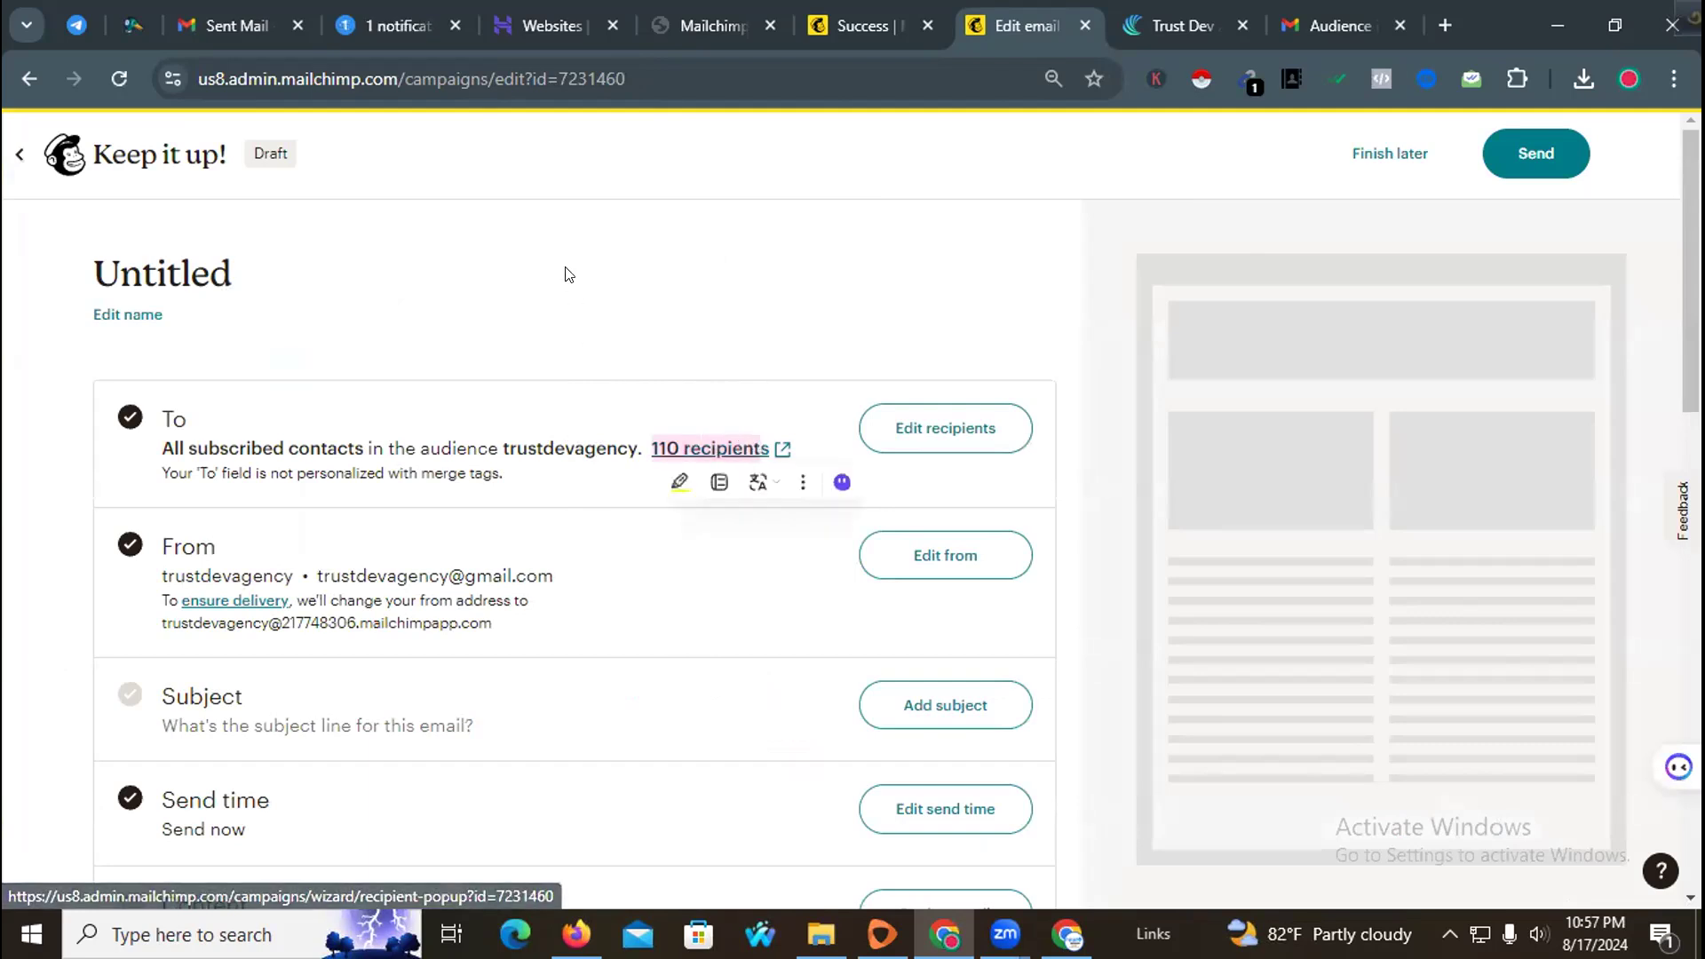
# Step: Review the campaign's recipient and sender details, opening the From settings and saving them unchanged
pyautogui.scroll(-1, 387, 437)
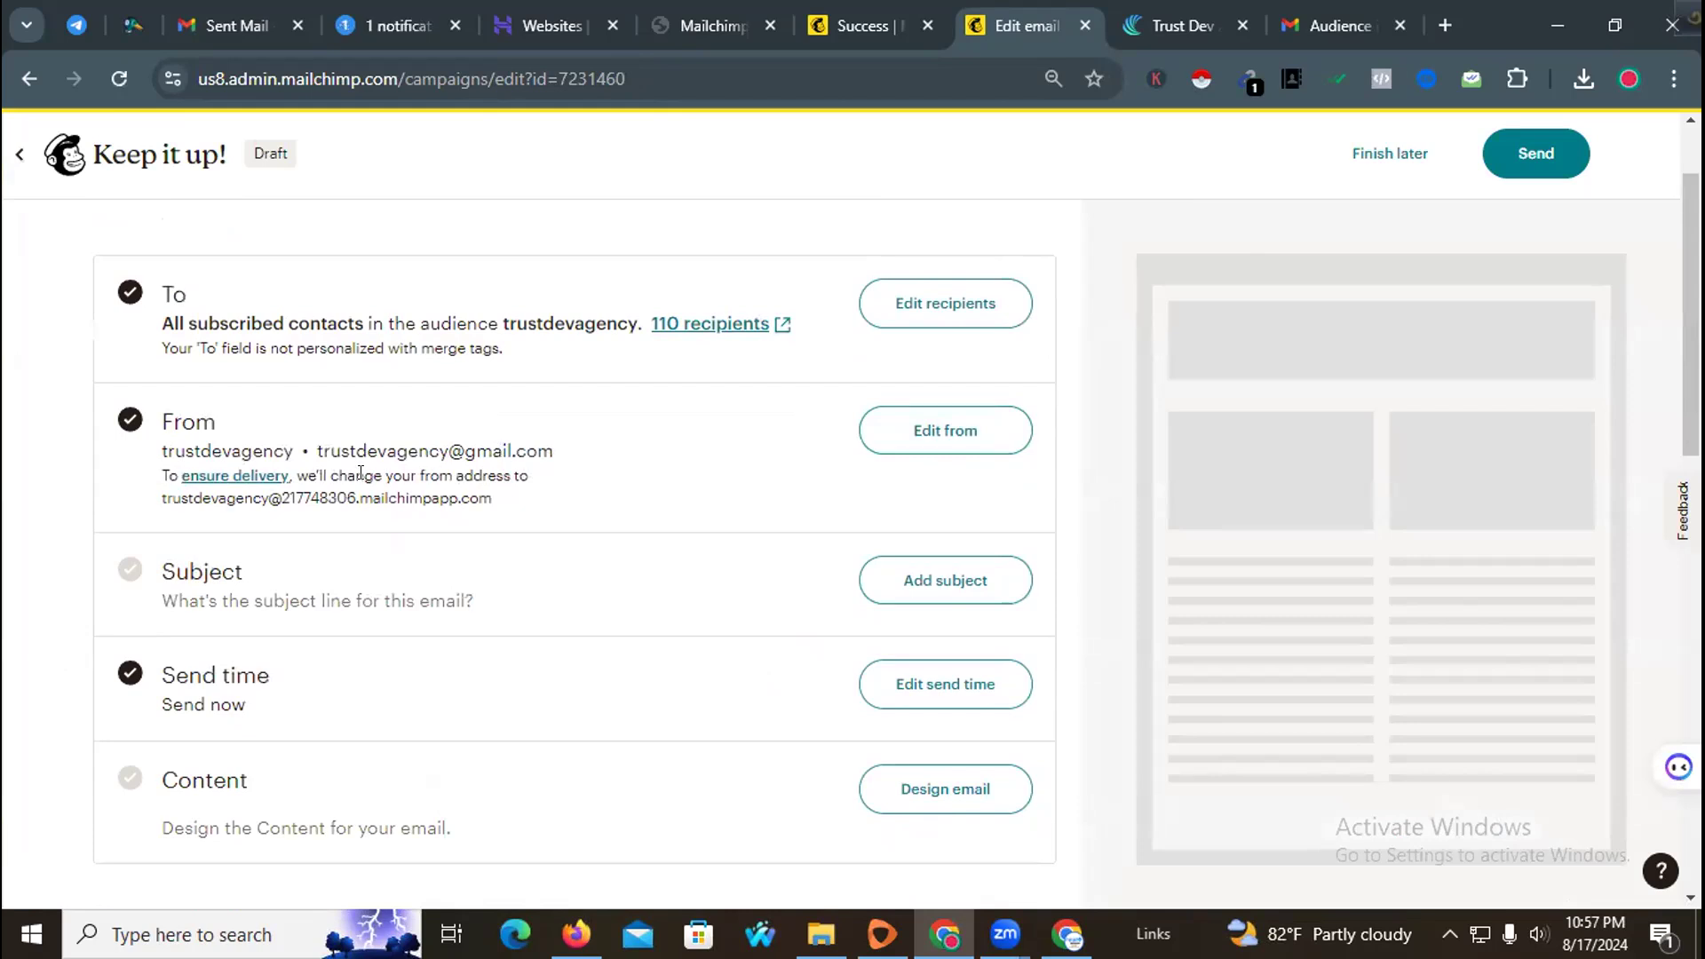
pyautogui.moveTo(133, 457); pyautogui.dragTo(706, 437)
pyautogui.click(668, 456)
pyautogui.scroll(-1, 493, 542)
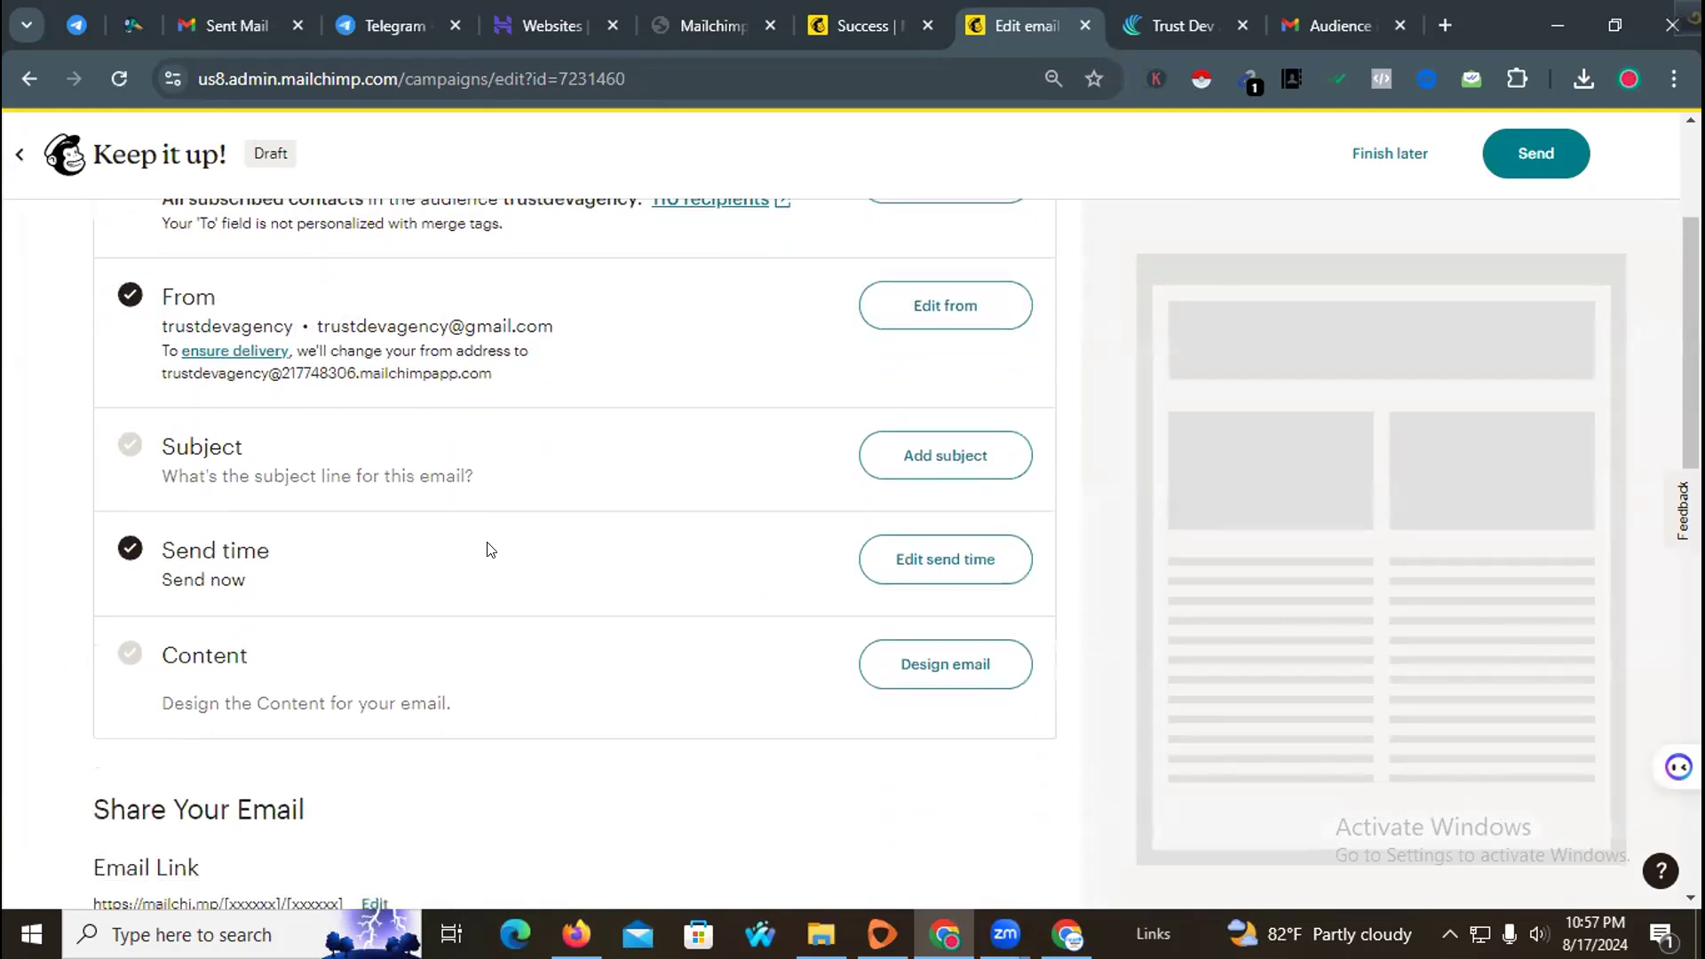
pyautogui.click(899, 306)
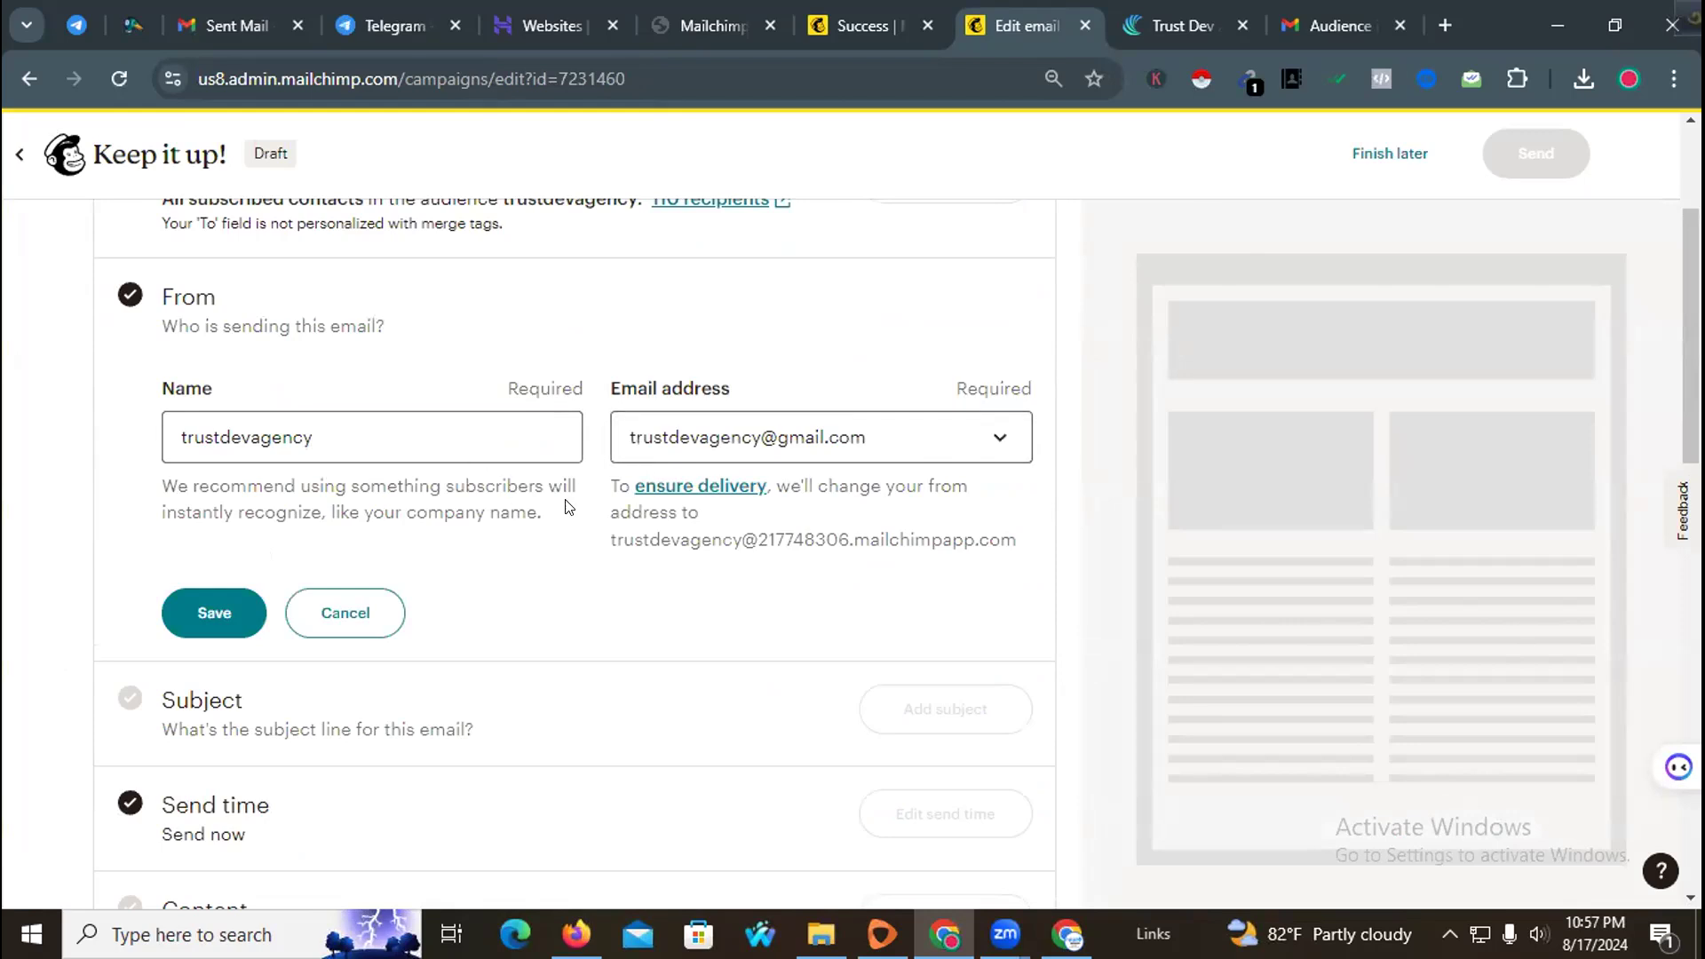
pyautogui.click(232, 602)
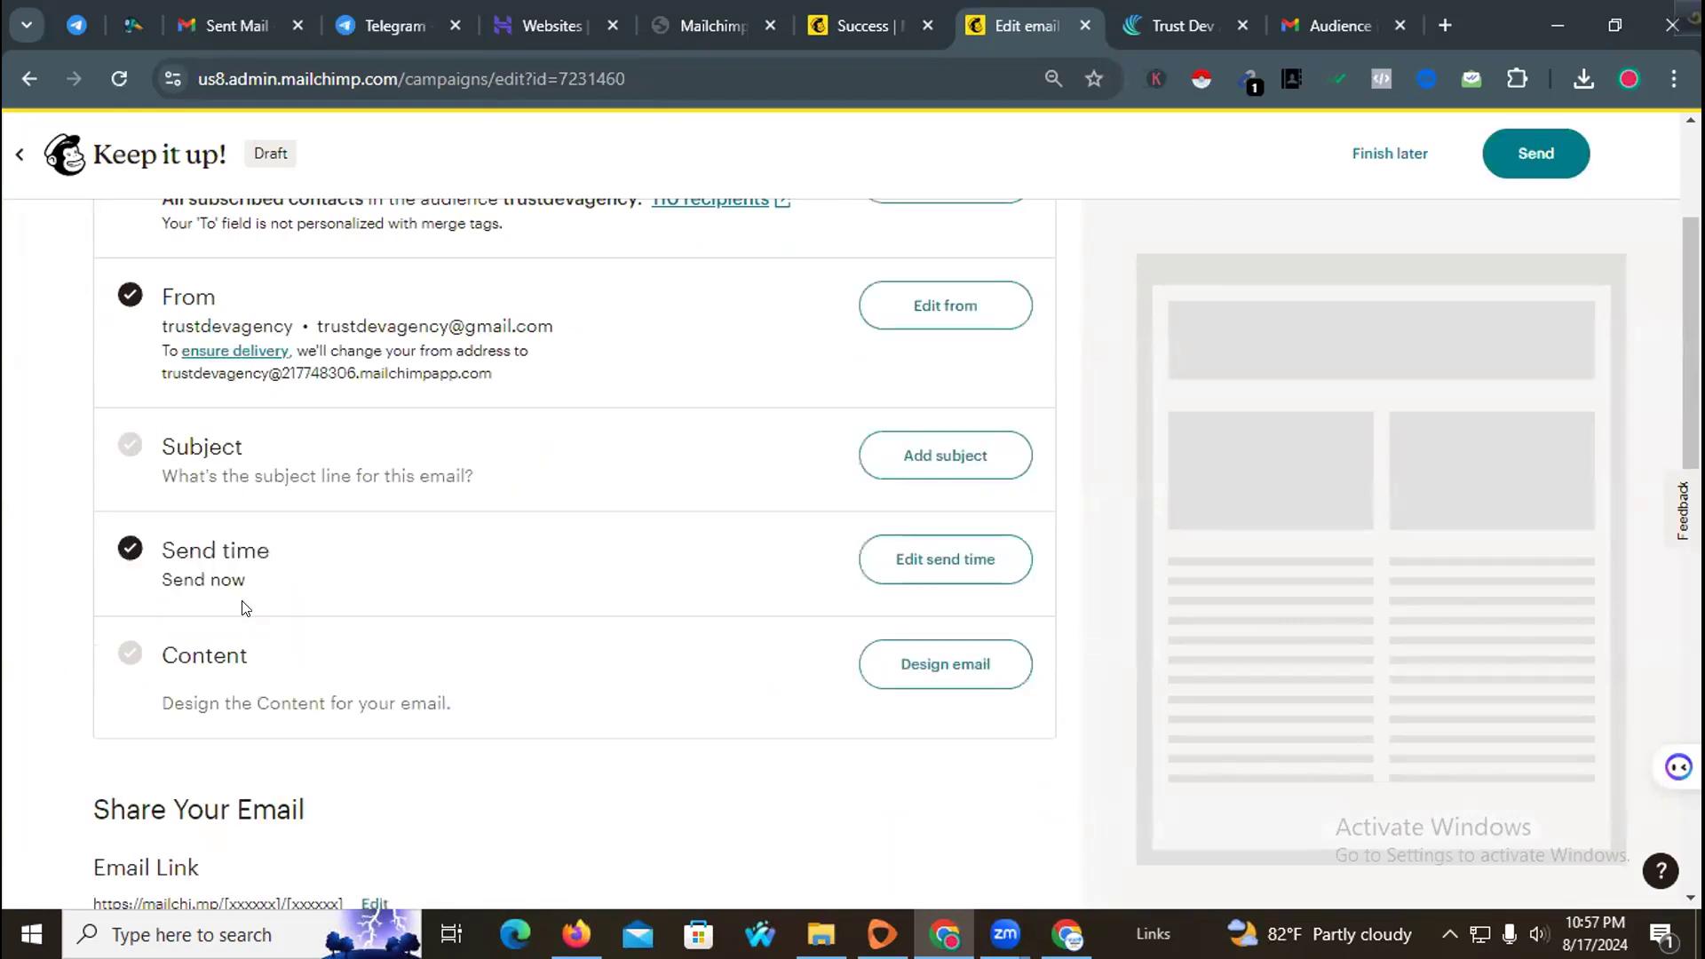
# Step: Set the campaign subject line to "Hire an Expert Agency To Grow your Online Presence"
pyautogui.click(898, 453)
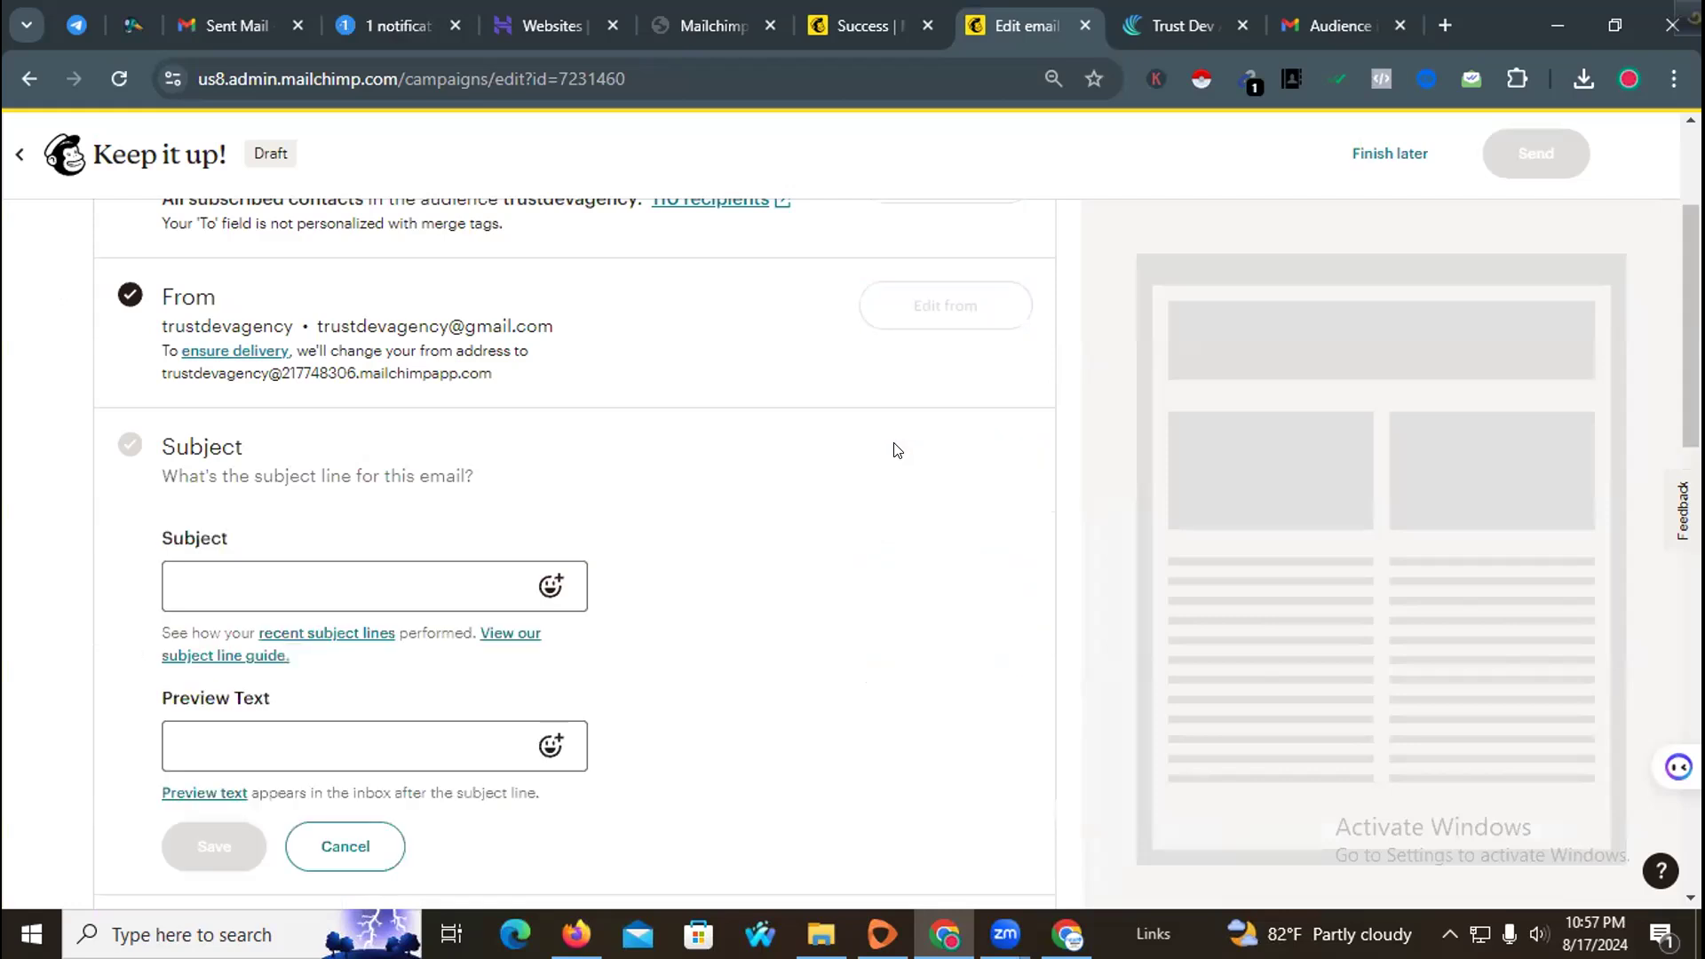
pyautogui.click(342, 565)
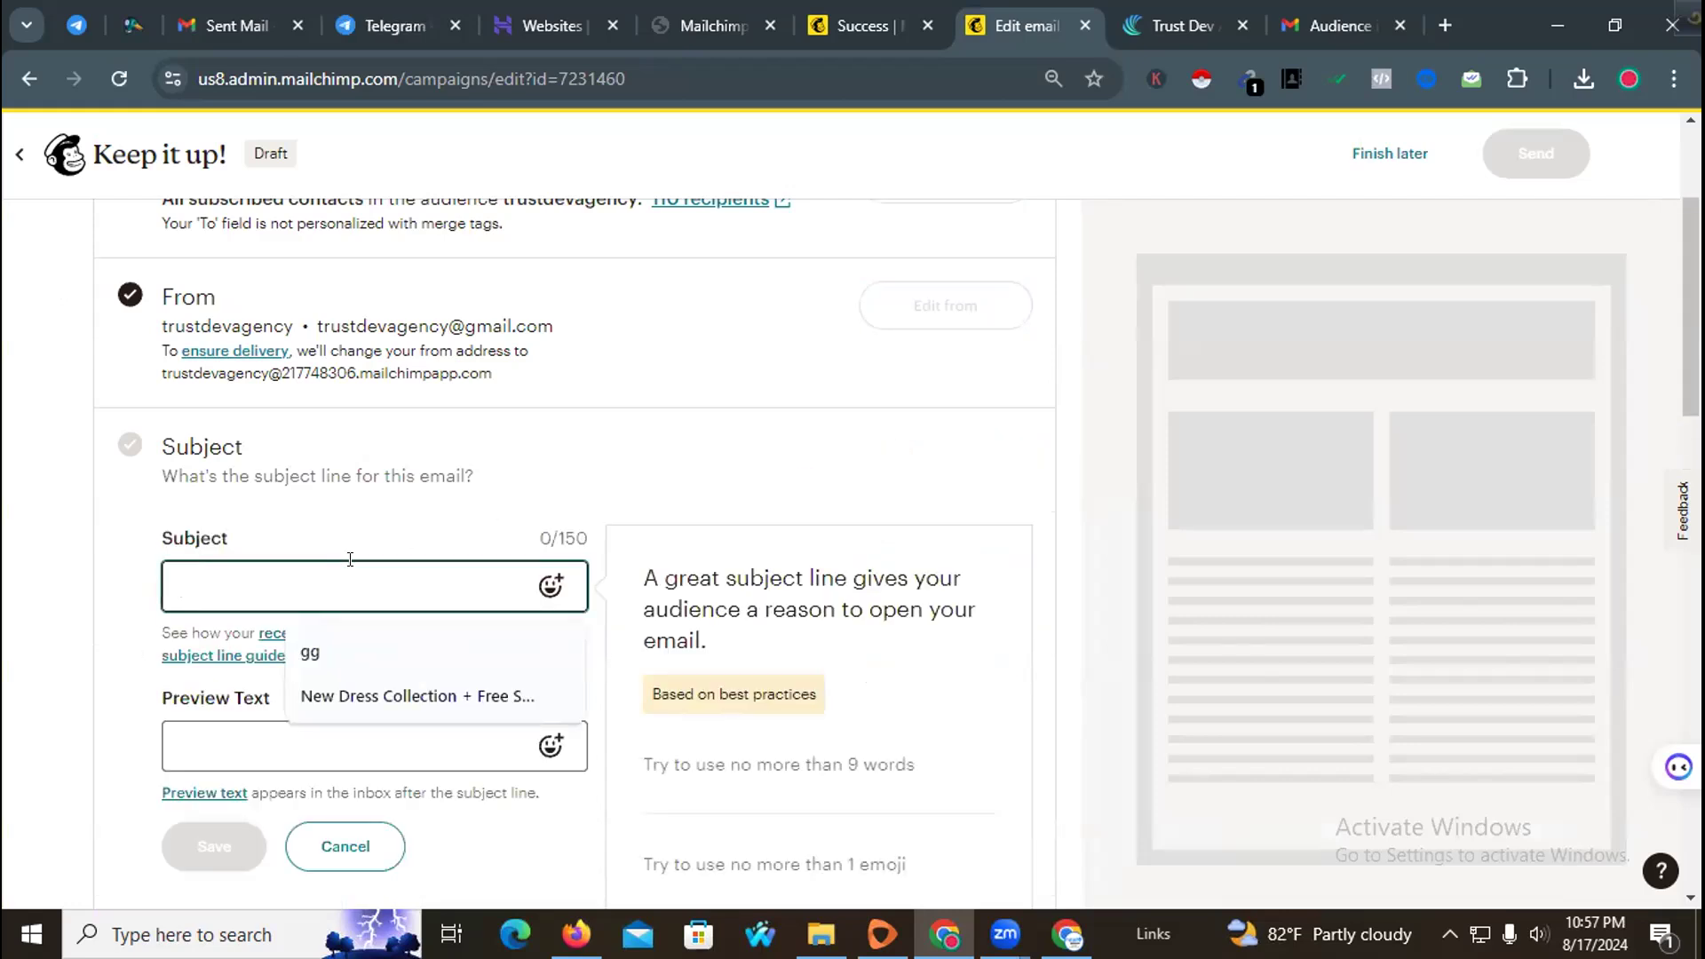
pyautogui.write('Hire')
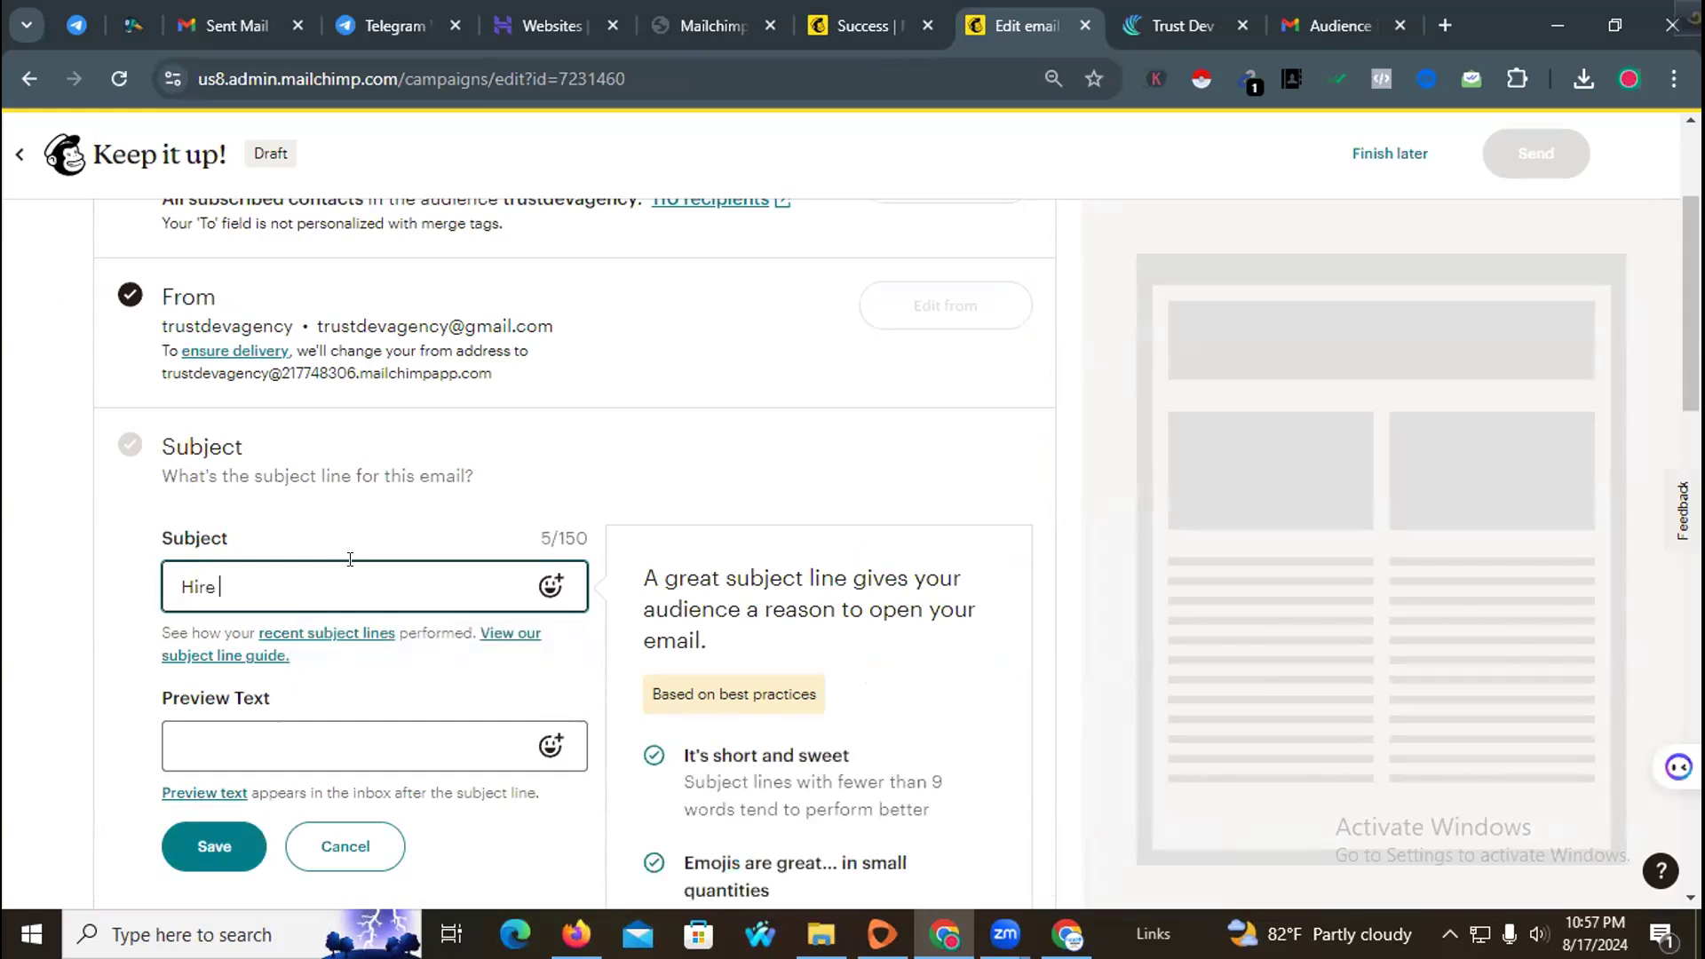
pyautogui.press('BackSpace')
pyautogui.press('BackSpace')
pyautogui.press('BackSpace')
pyautogui.press('BackSpace')
pyautogui.press('BackSpace')
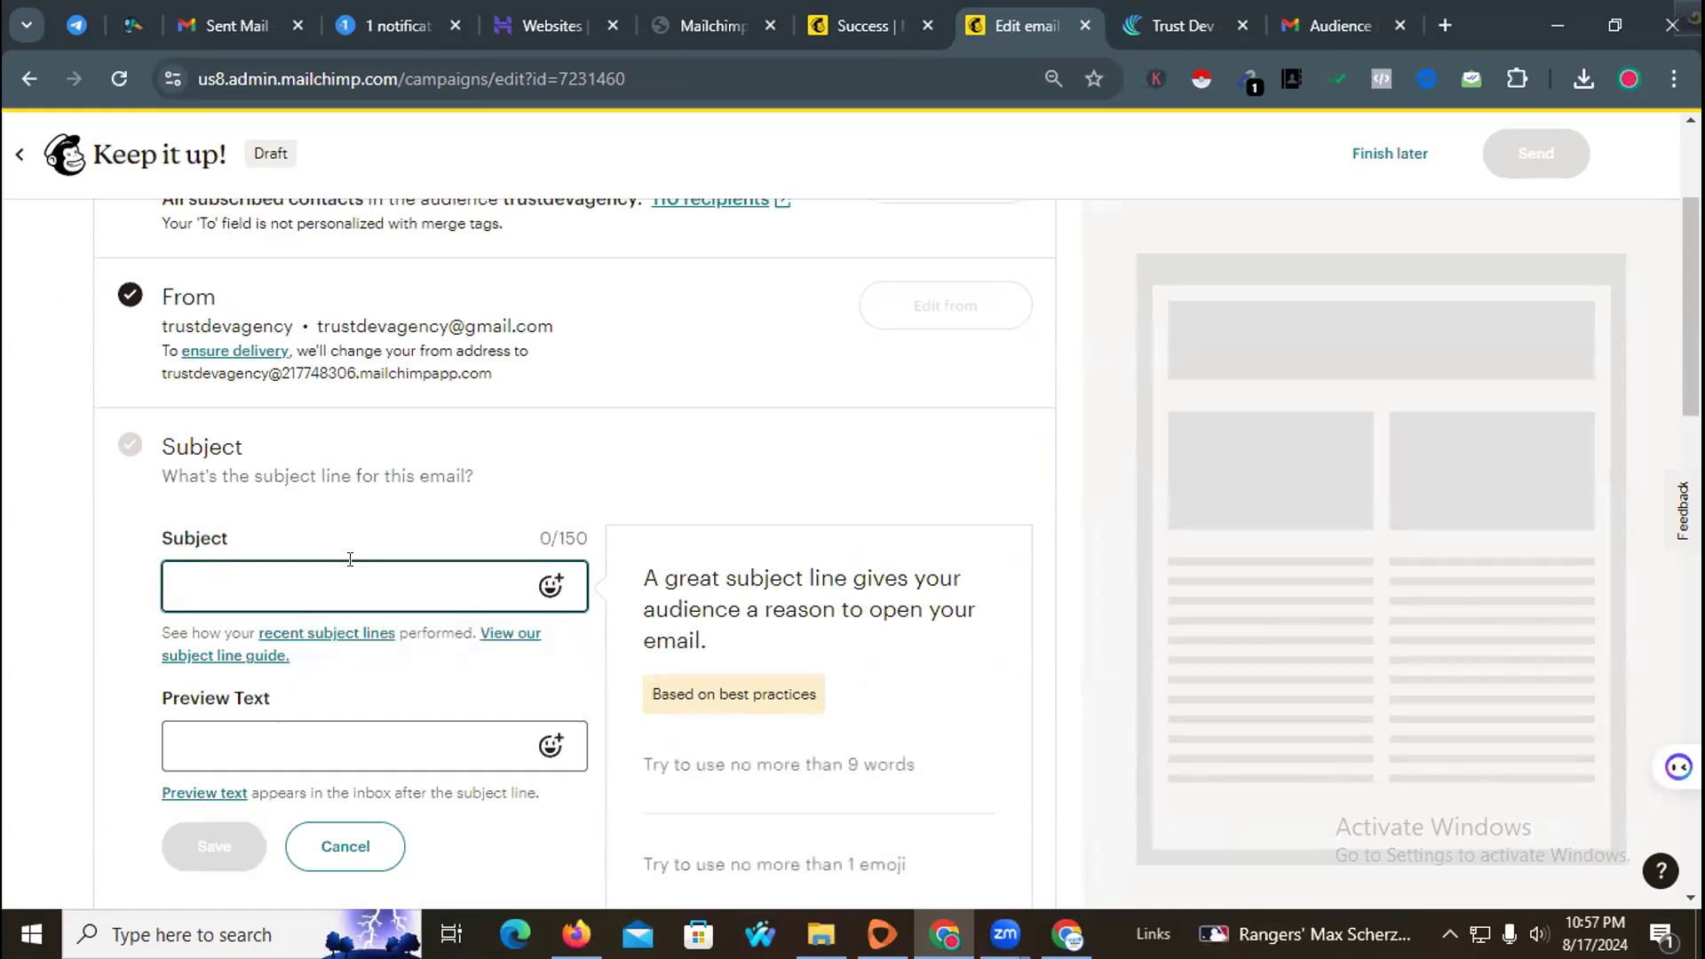
pyautogui.write('Hire an')
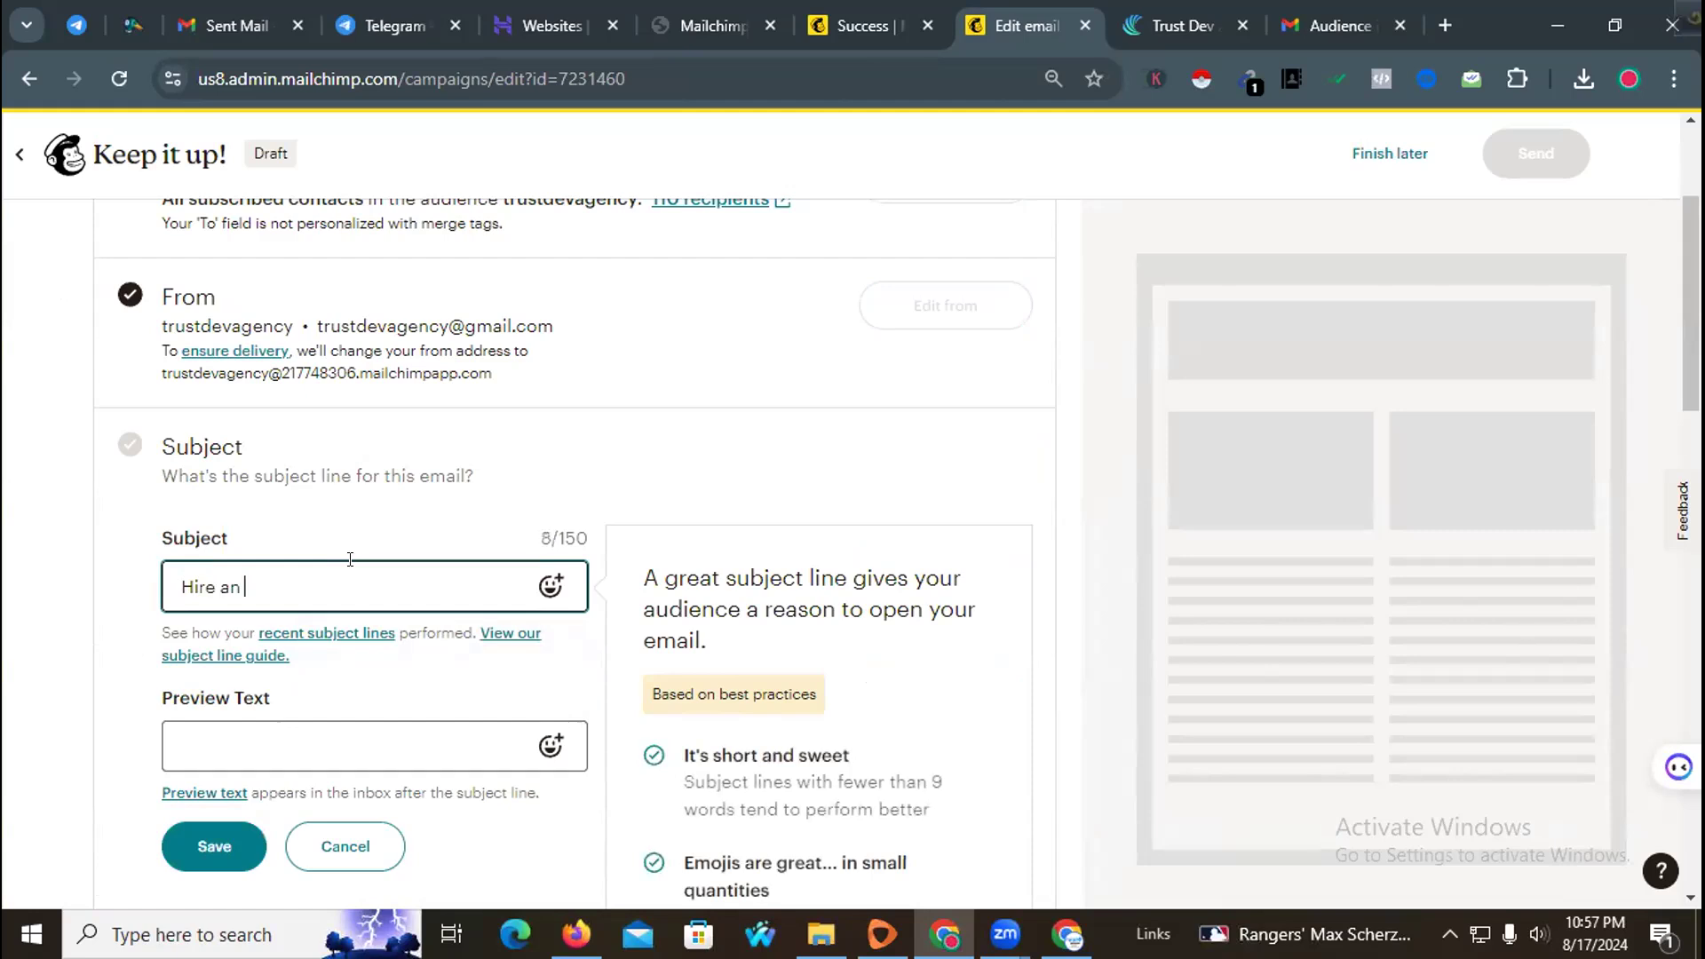
pyautogui.write(' Expert Agency To Grow')
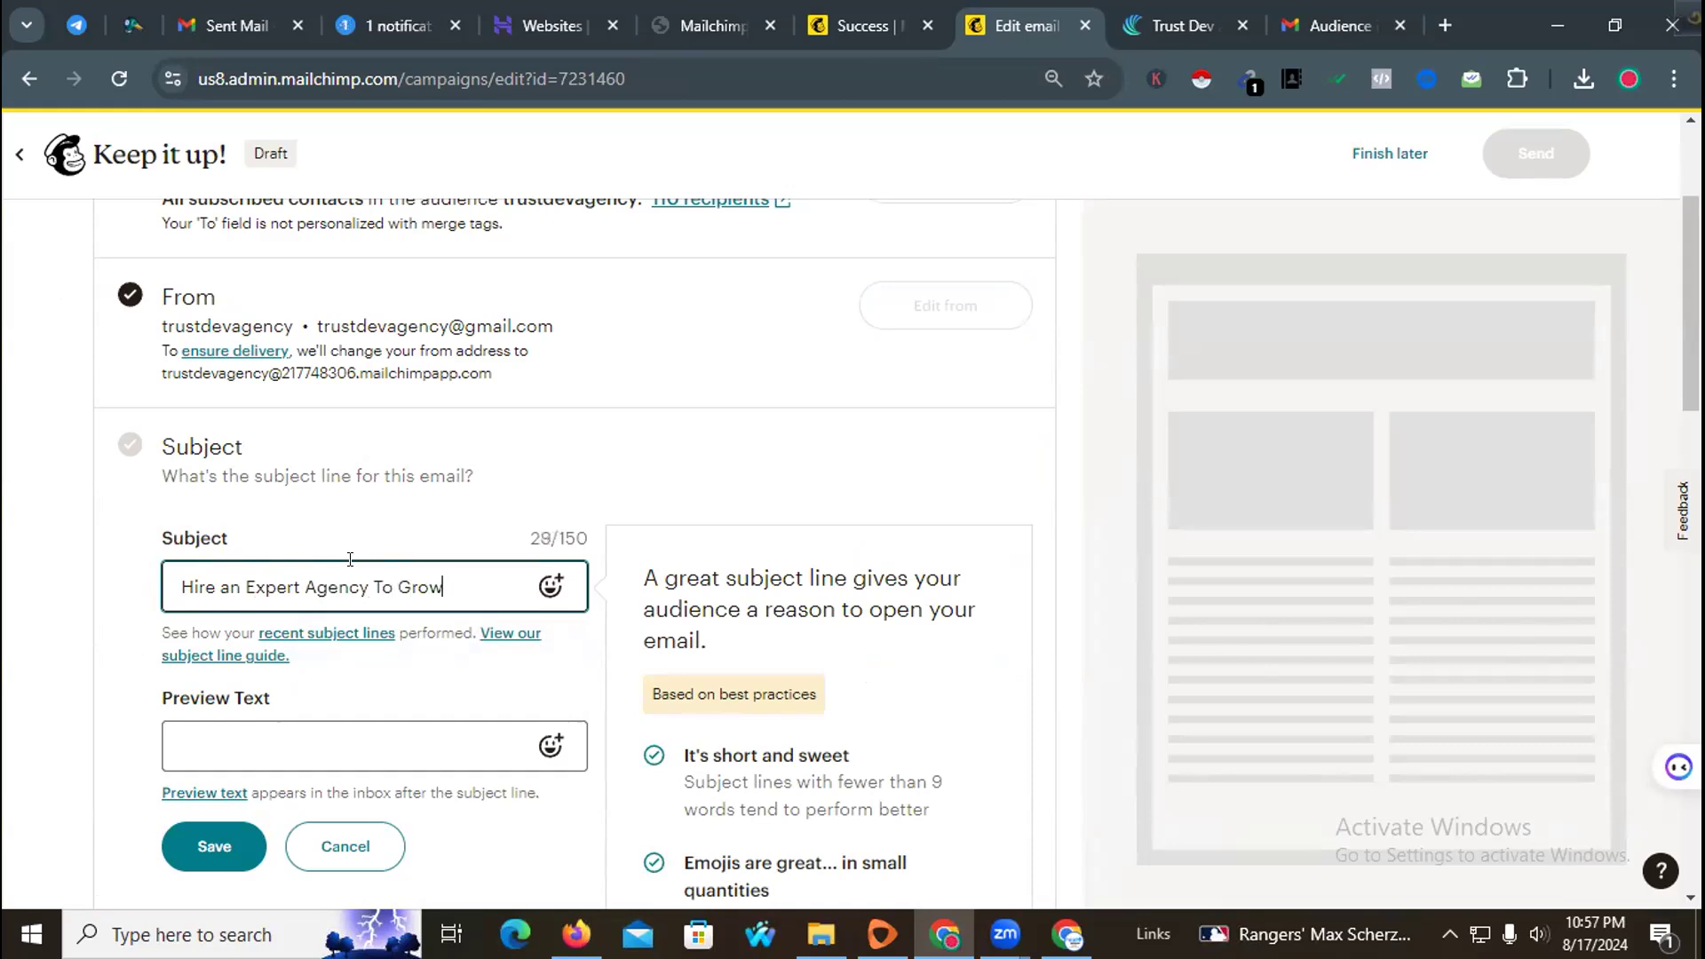
pyautogui.write(' your Online Presence')
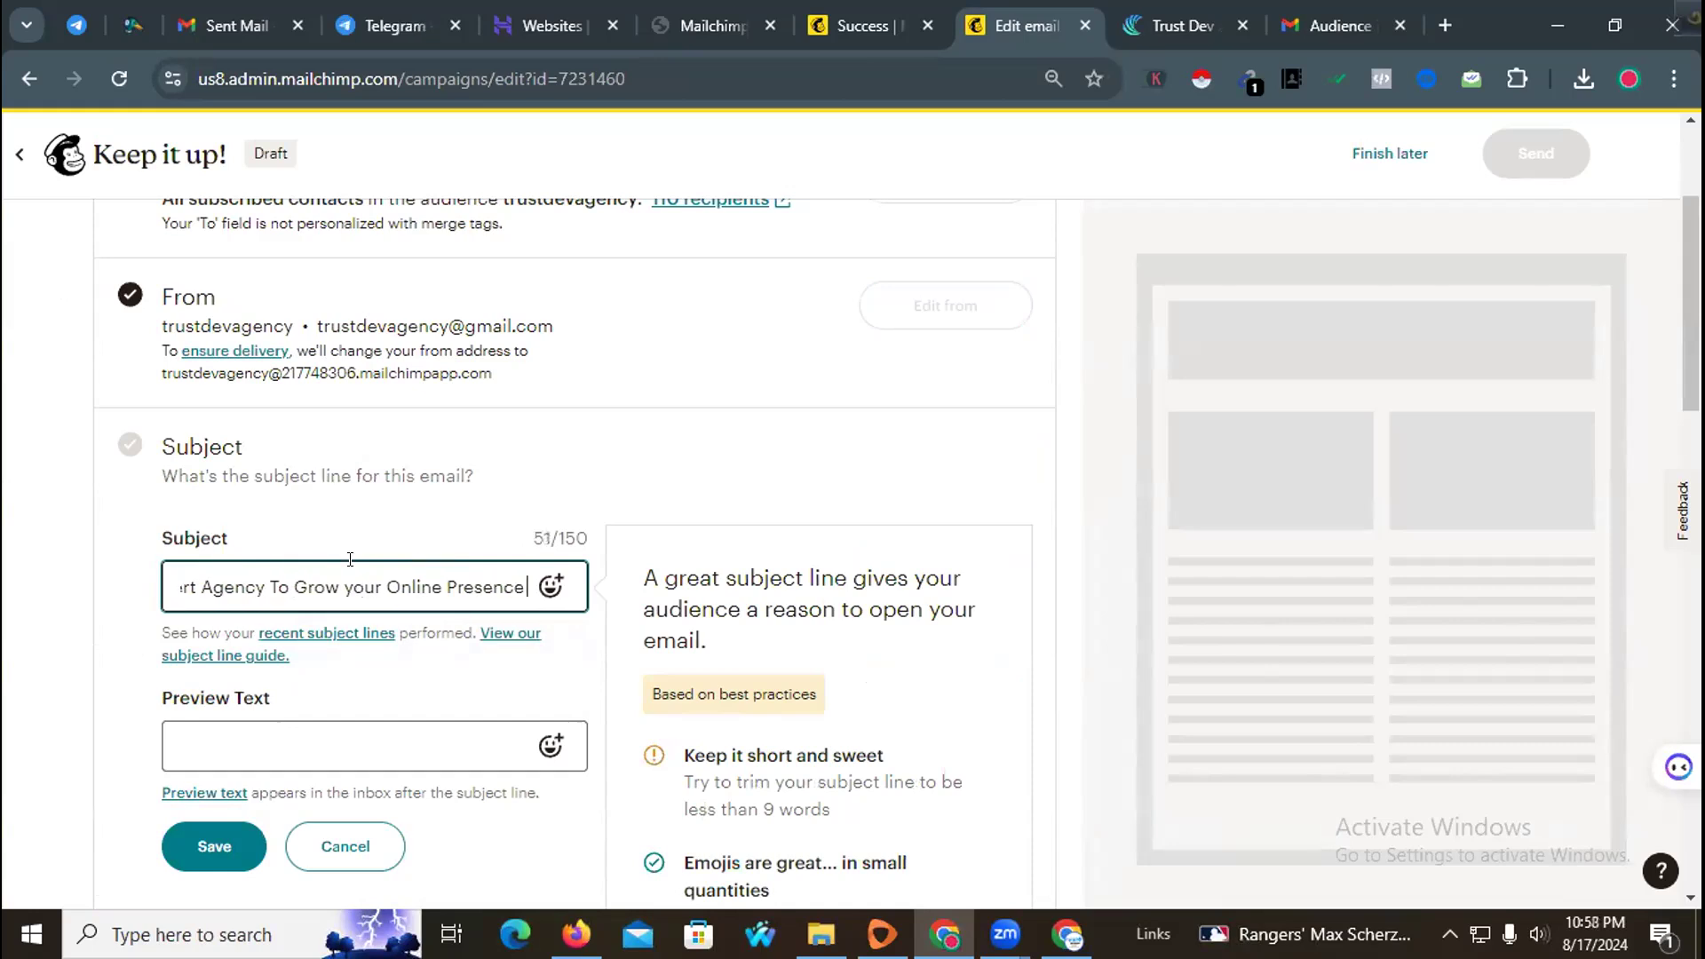
pyautogui.press('Left')
pyautogui.press('Left')
pyautogui.press('Left')
pyautogui.press('Left')
pyautogui.press('Left')
pyautogui.press('Left')
pyautogui.press('Left')
pyautogui.press('Left')
pyautogui.press('Left')
pyautogui.press('Left')
pyautogui.press('Left')
pyautogui.press('Left')
pyautogui.press('Left')
pyautogui.press('Left')
pyautogui.press('Left')
pyautogui.press('Left')
pyautogui.press('Left')
pyautogui.press('Left')
# Step: Enter the preview text "Are you straggling to get more audience or Customer ??", fix the misspelled word, and save the subject
pyautogui.click(302, 734)
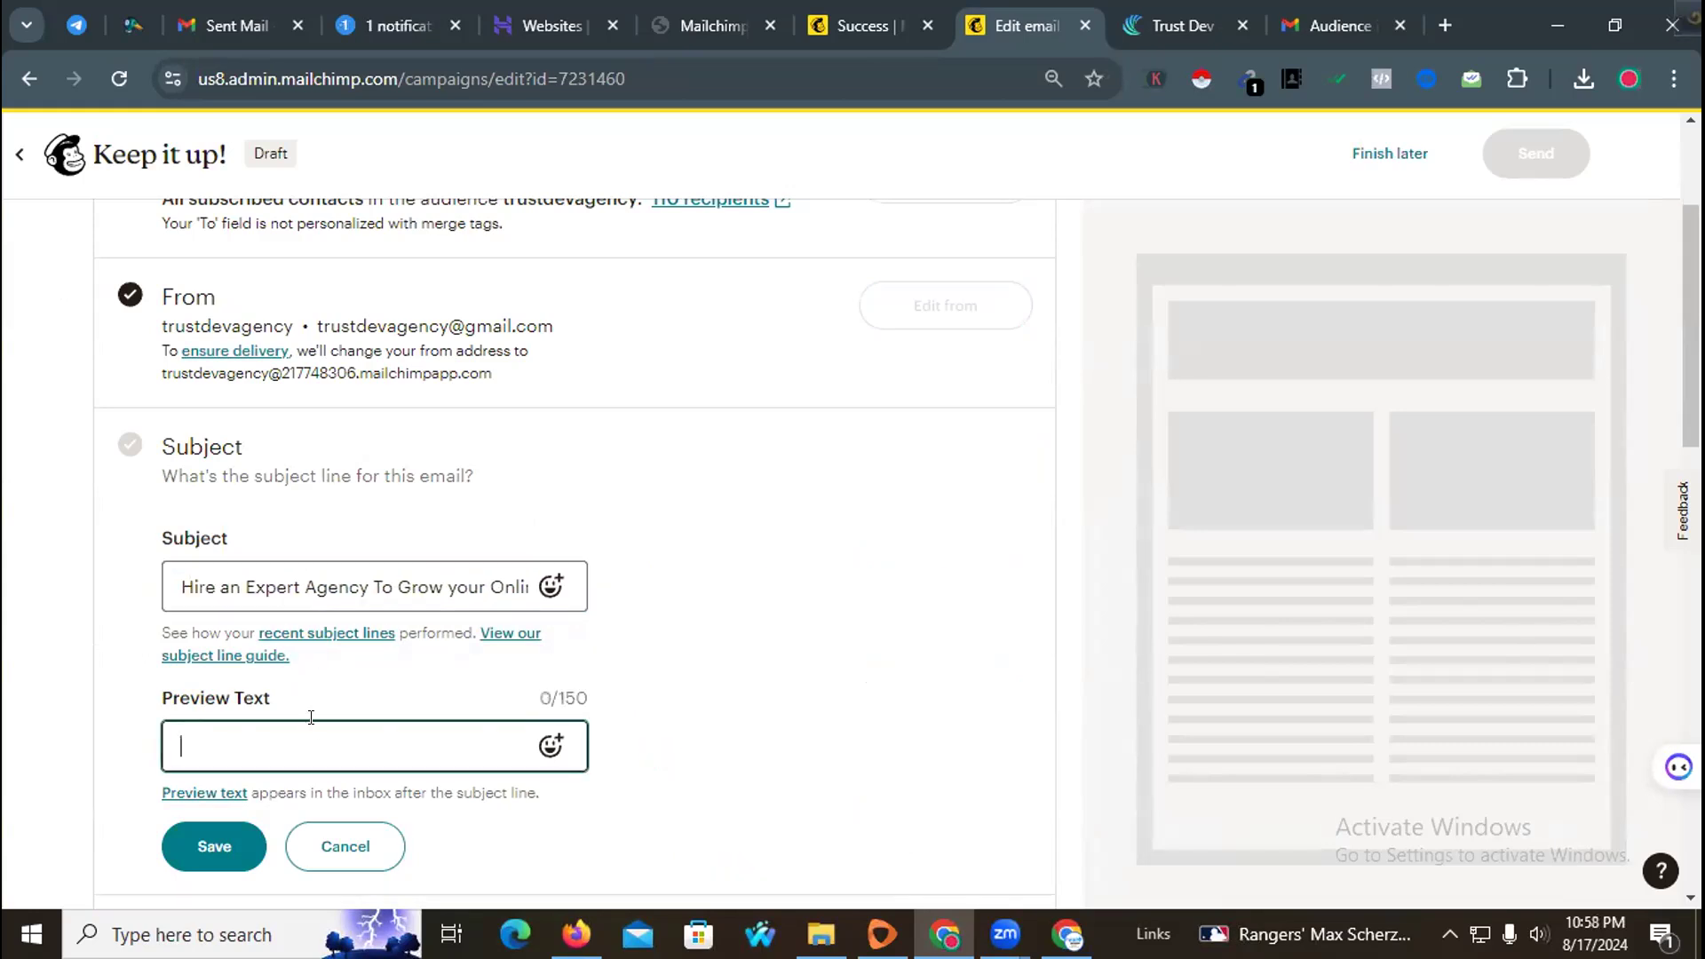
pyautogui.write('Are you stuaggling')
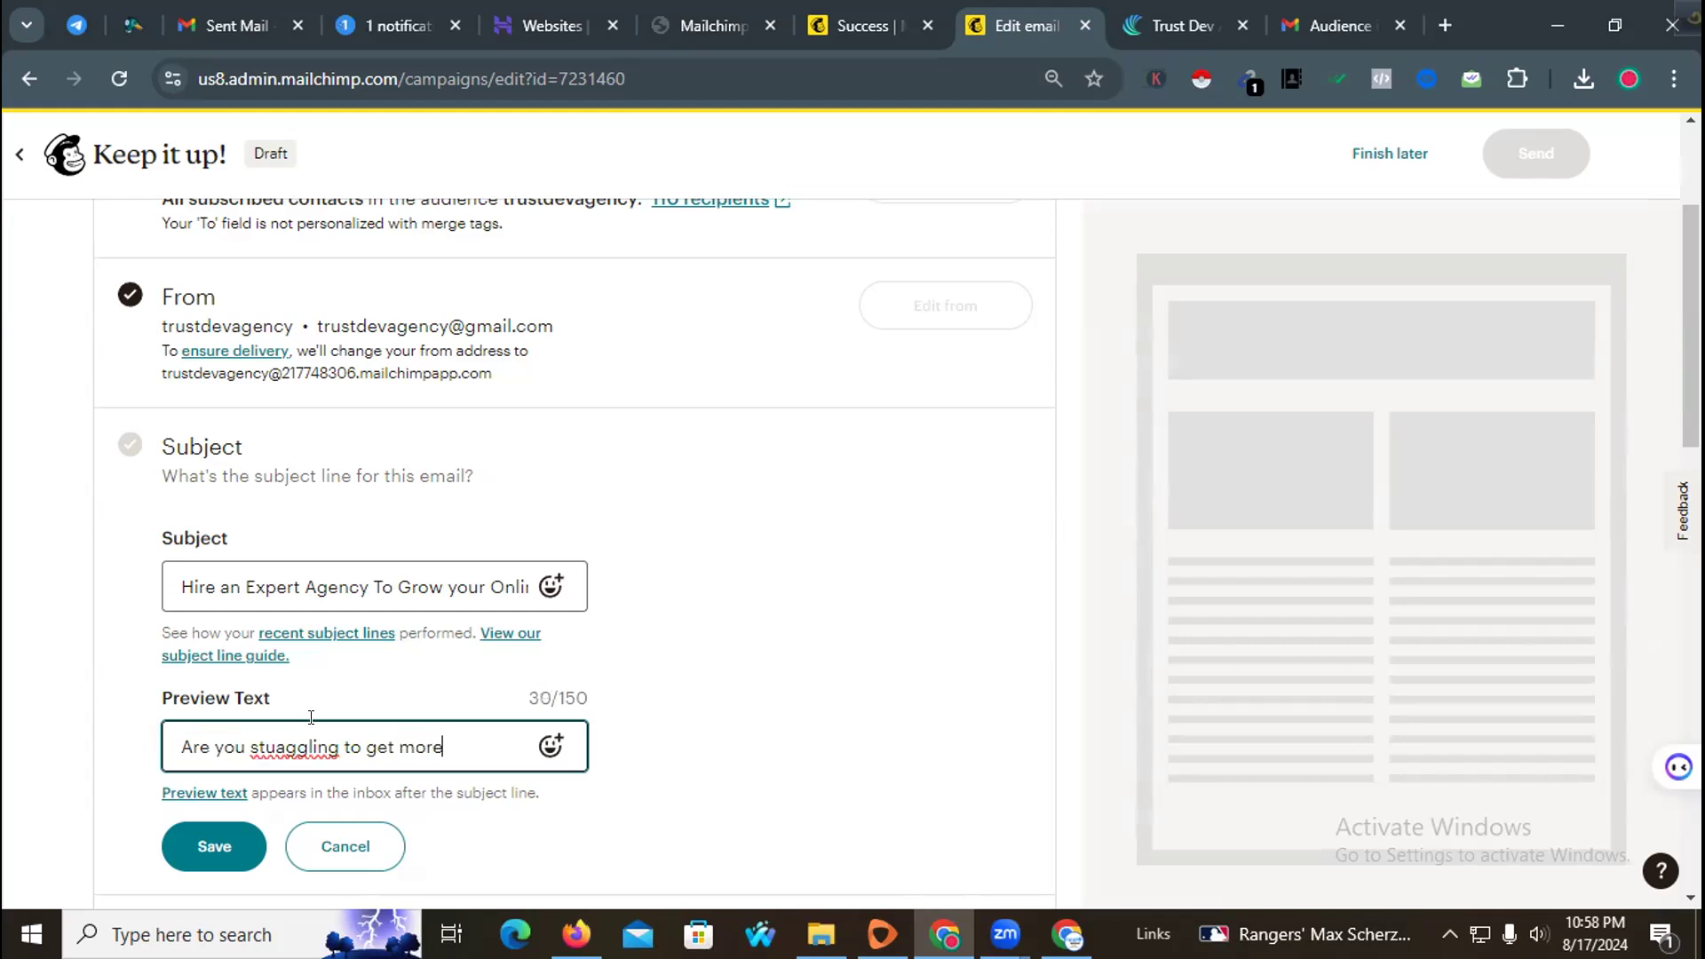
pyautogui.write('to get more ordience or Customer')
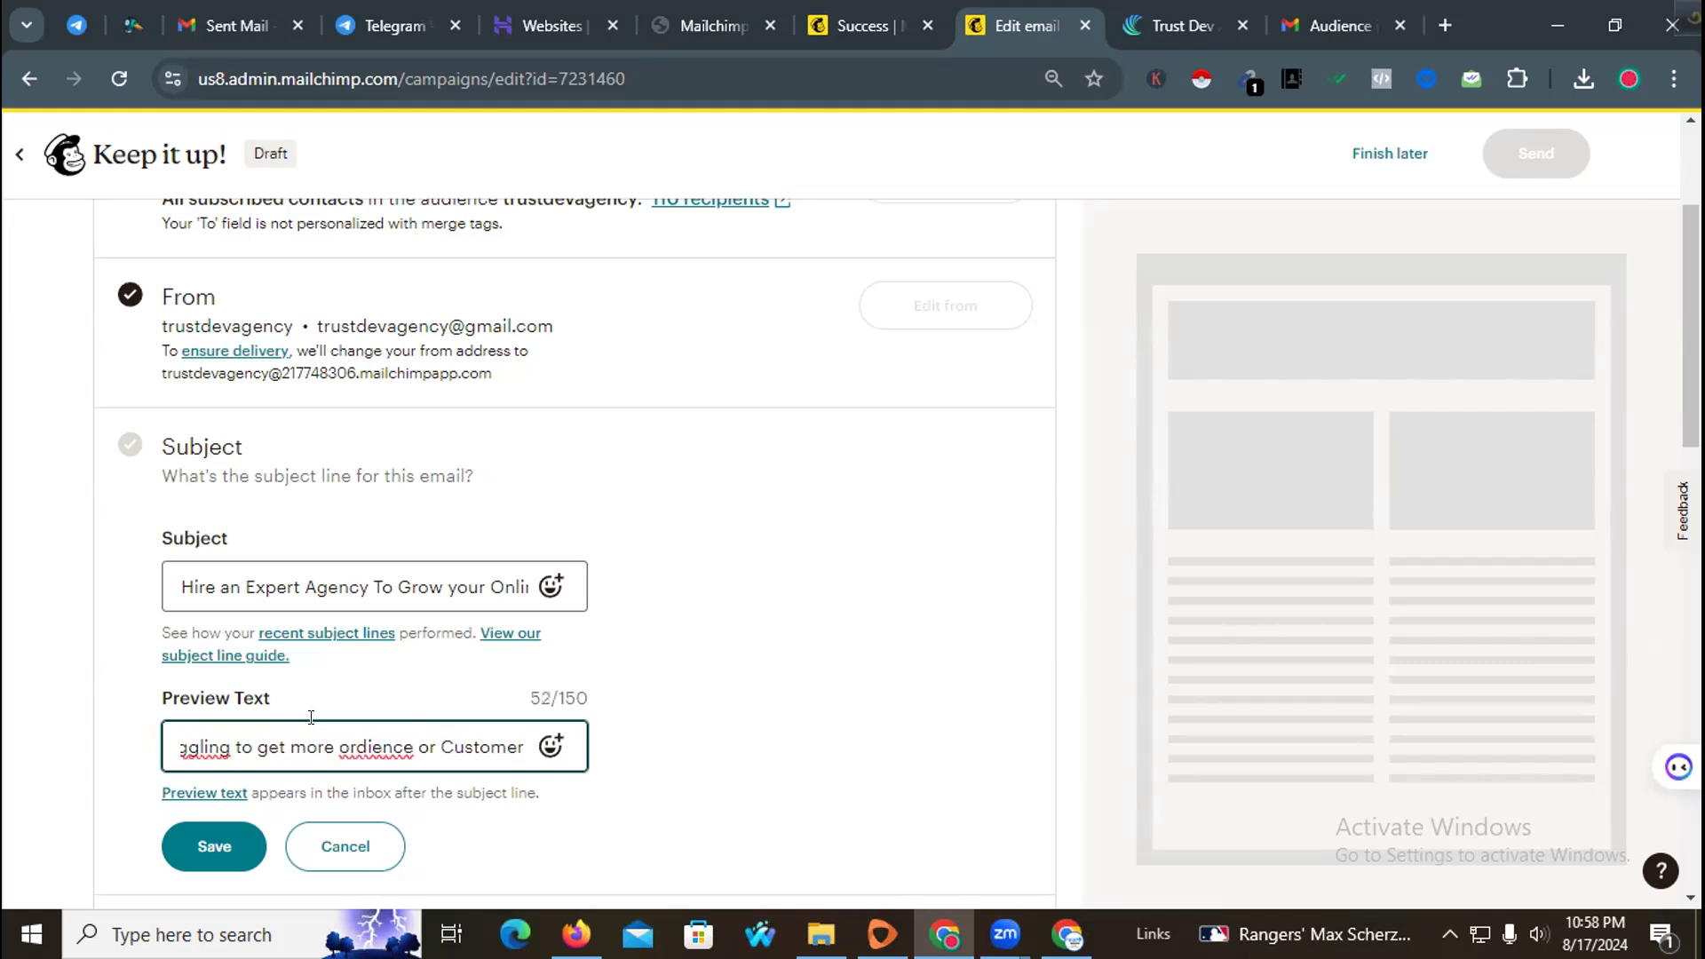
pyautogui.write(' ??')
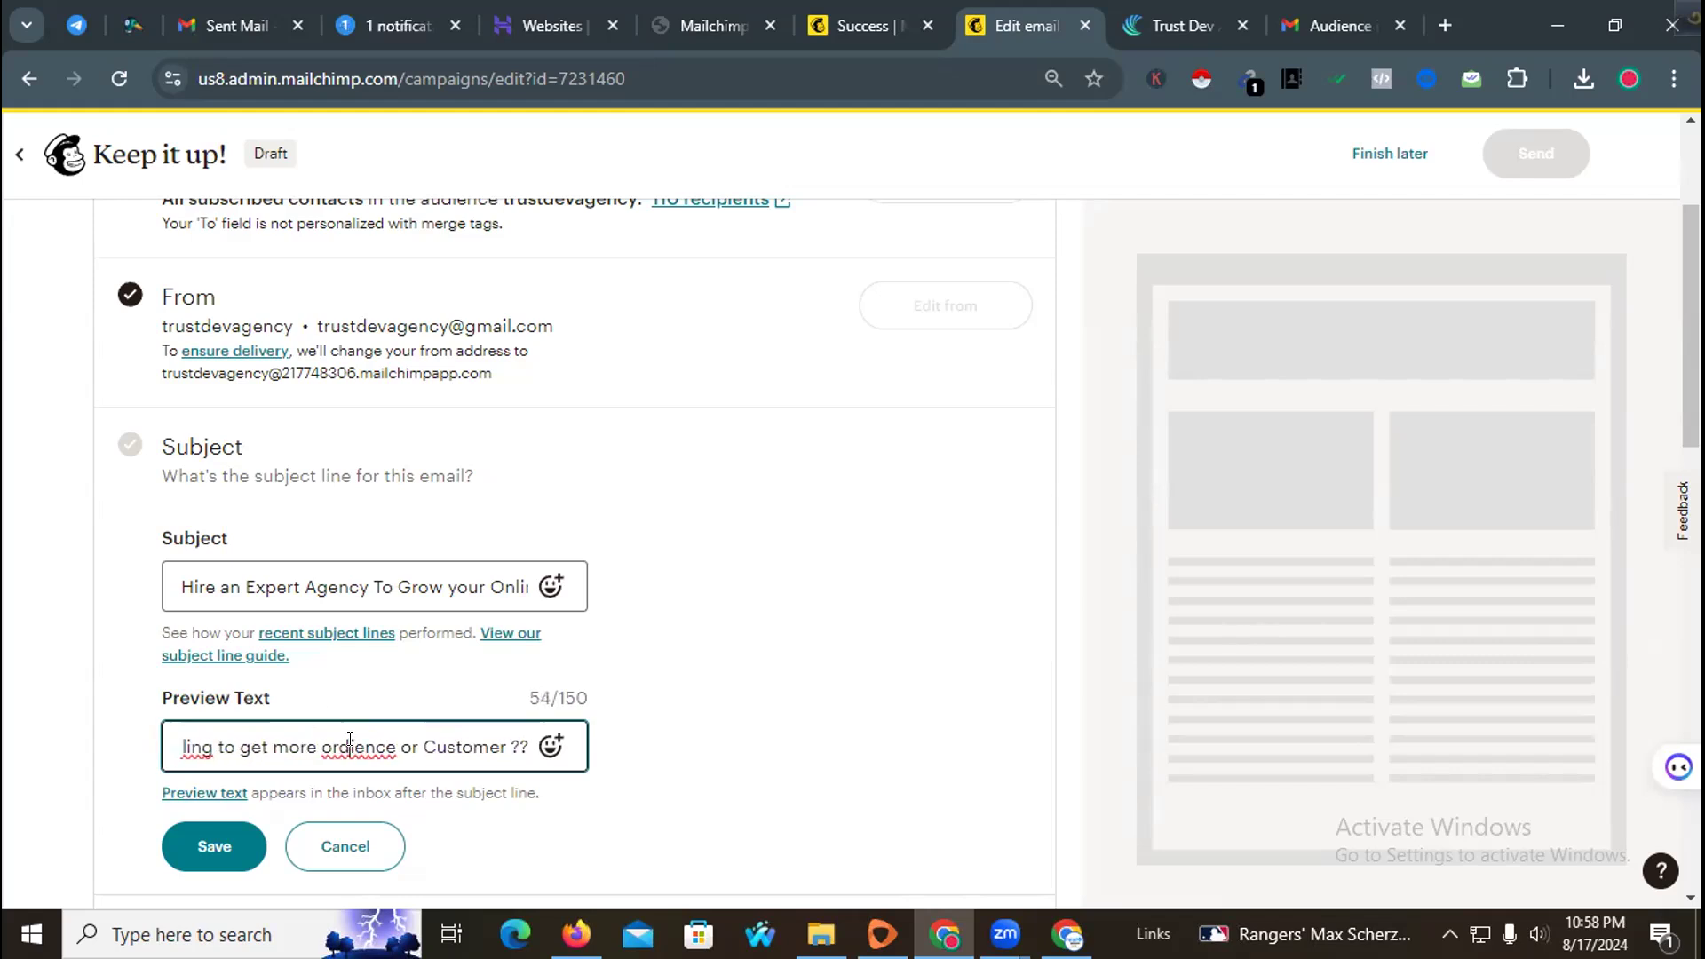
pyautogui.rightClick(350, 745)
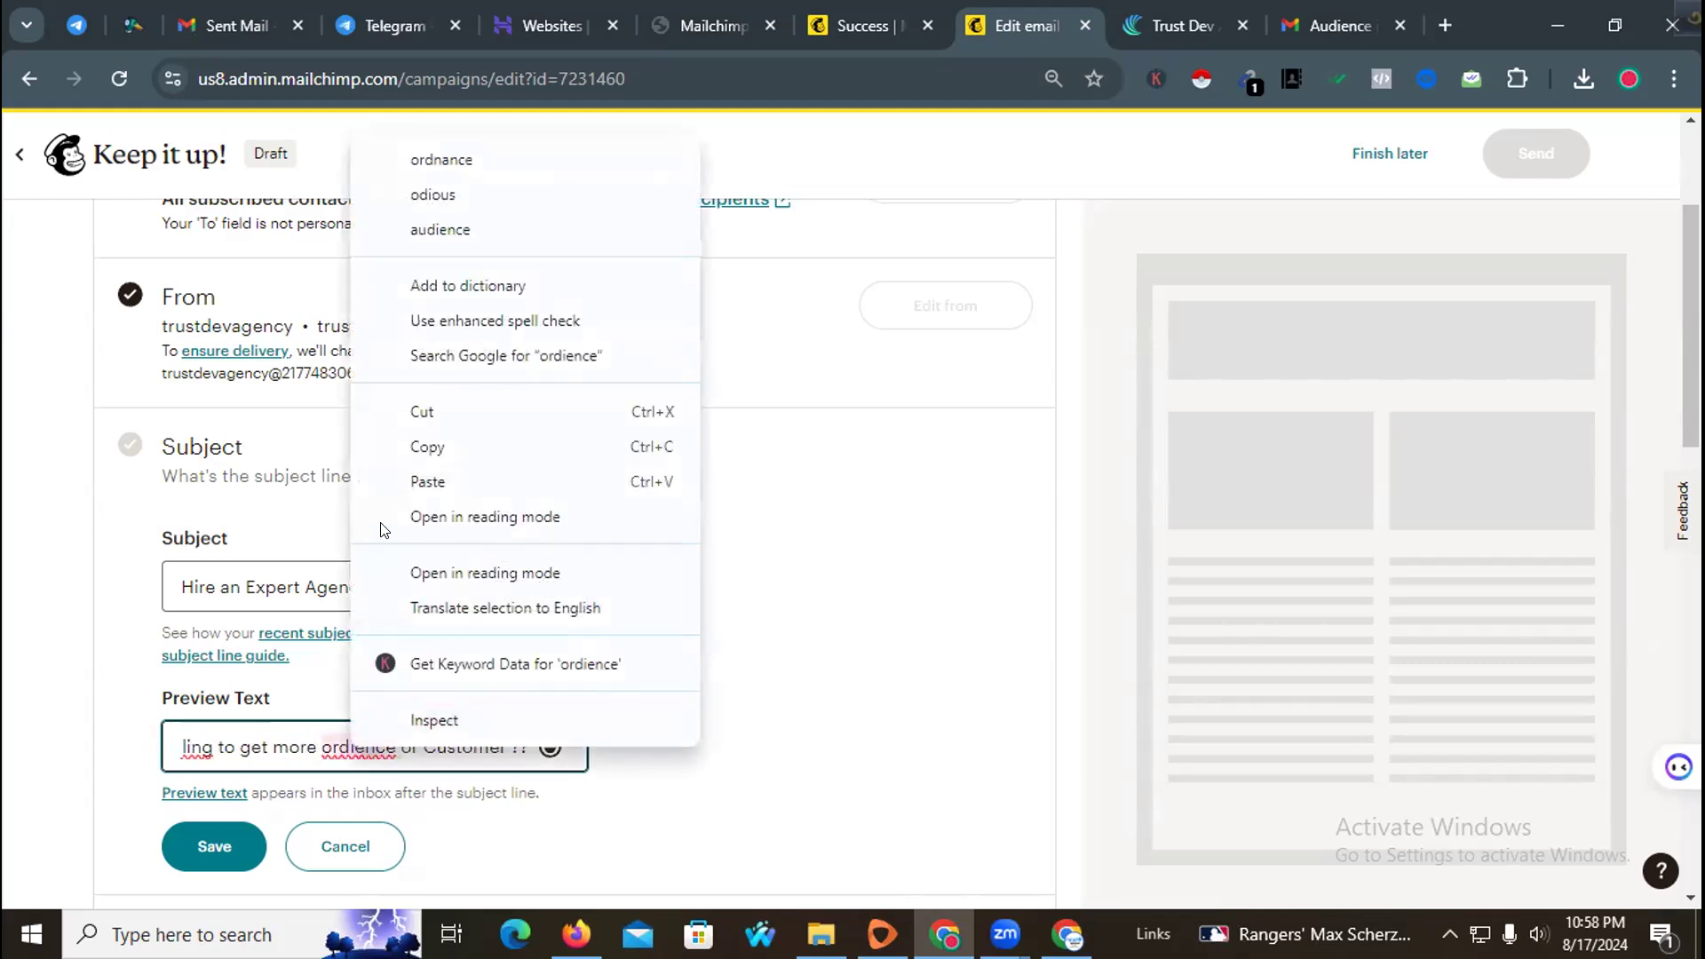
pyautogui.click(441, 230)
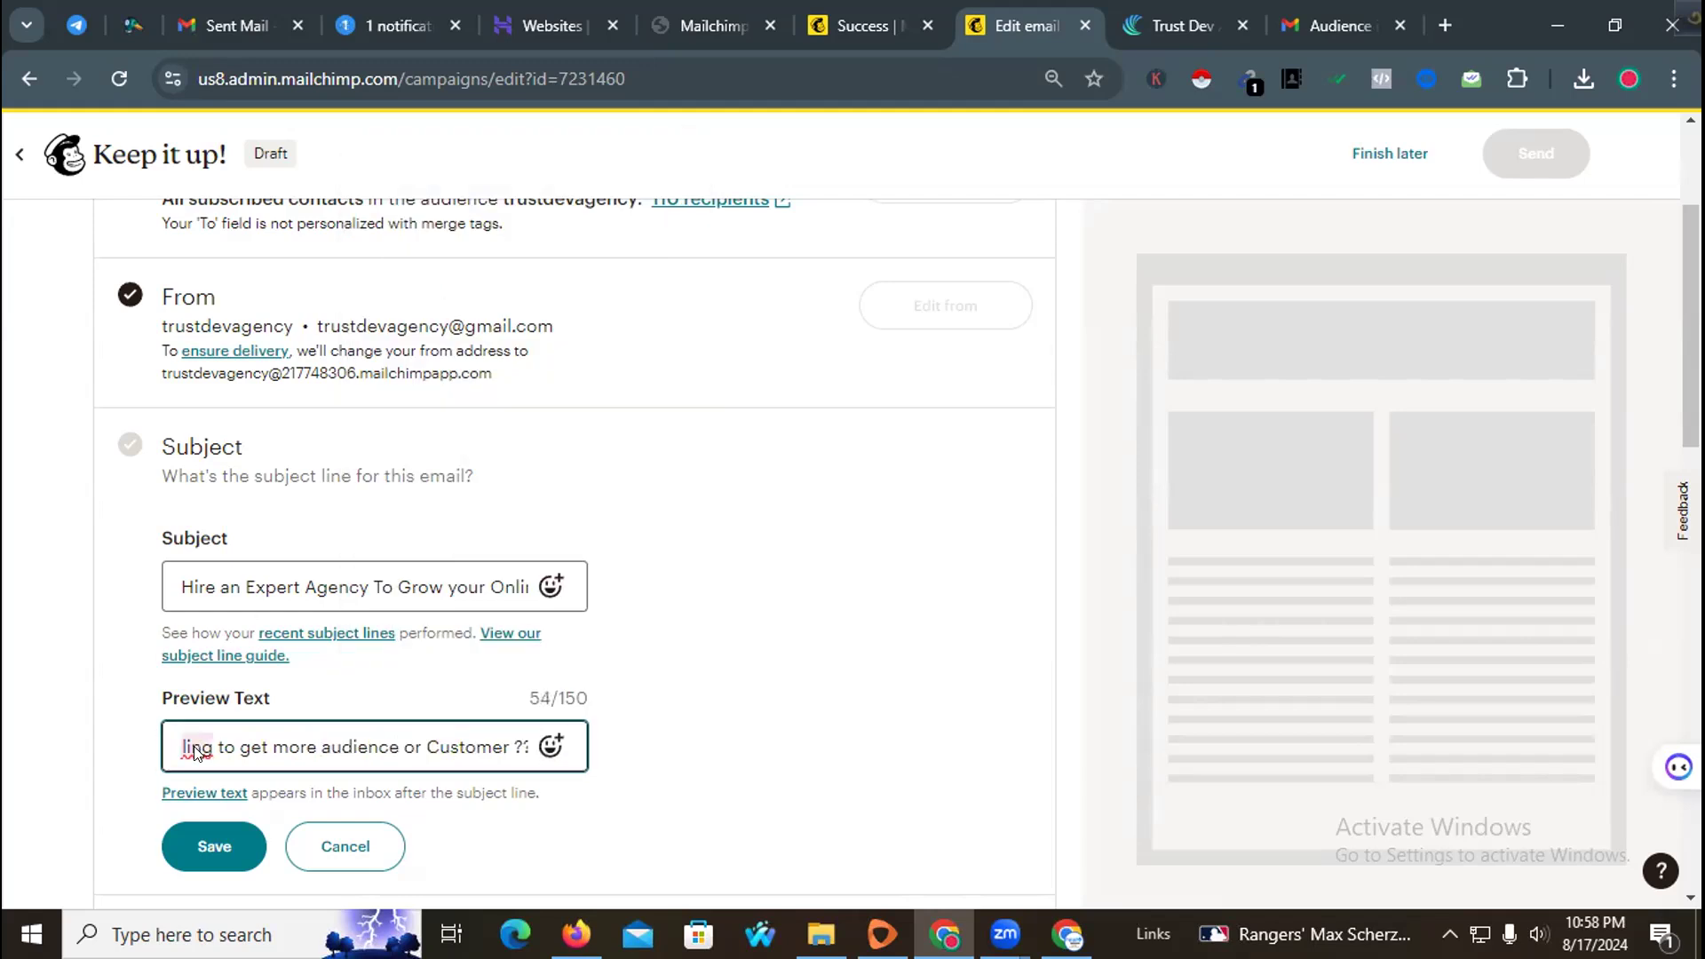
pyautogui.rightClick(198, 744)
pyautogui.click(352, 172)
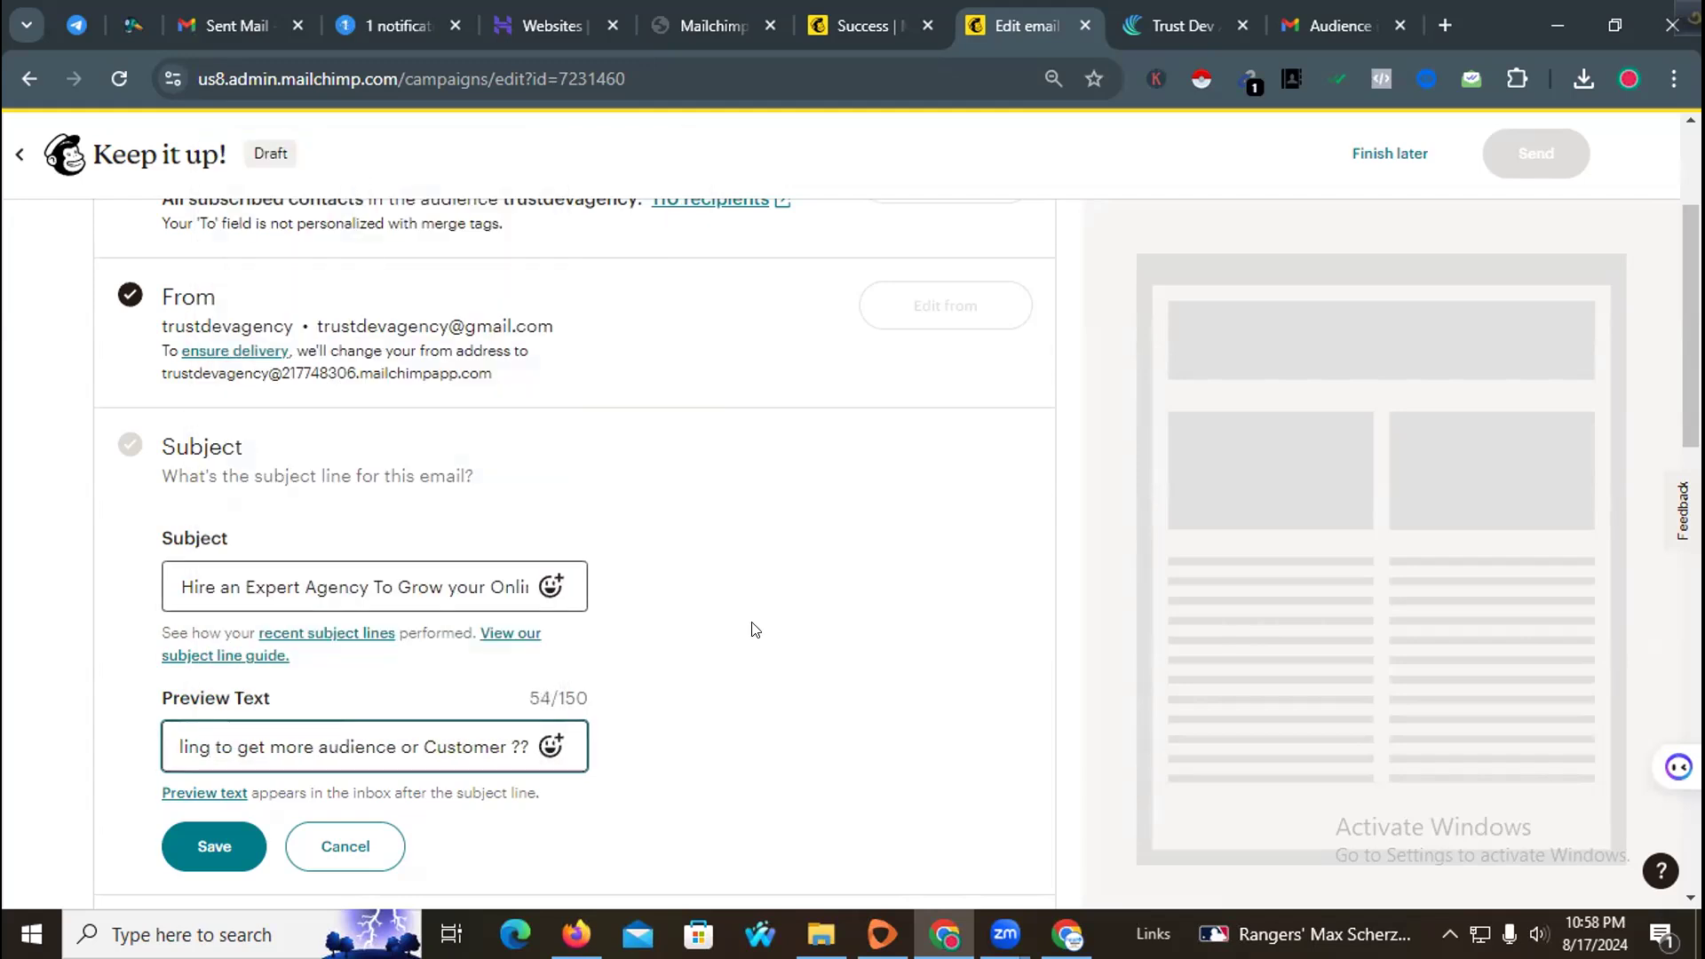
pyautogui.scroll(-3, 747, 634)
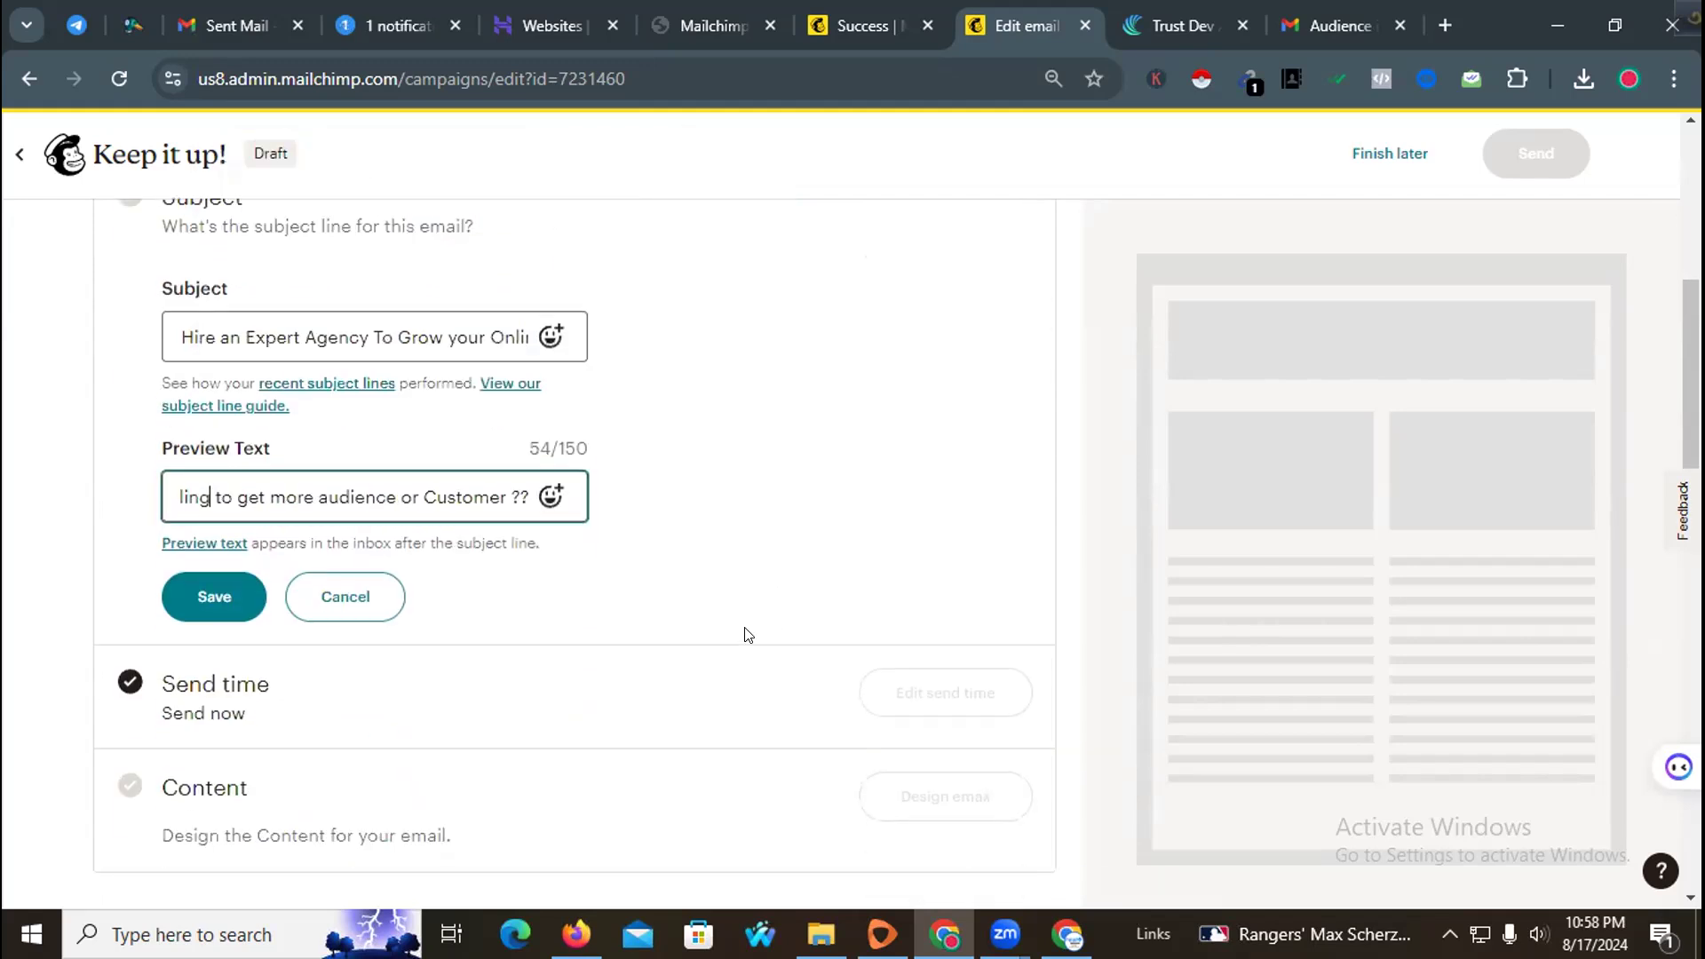
pyautogui.click(216, 598)
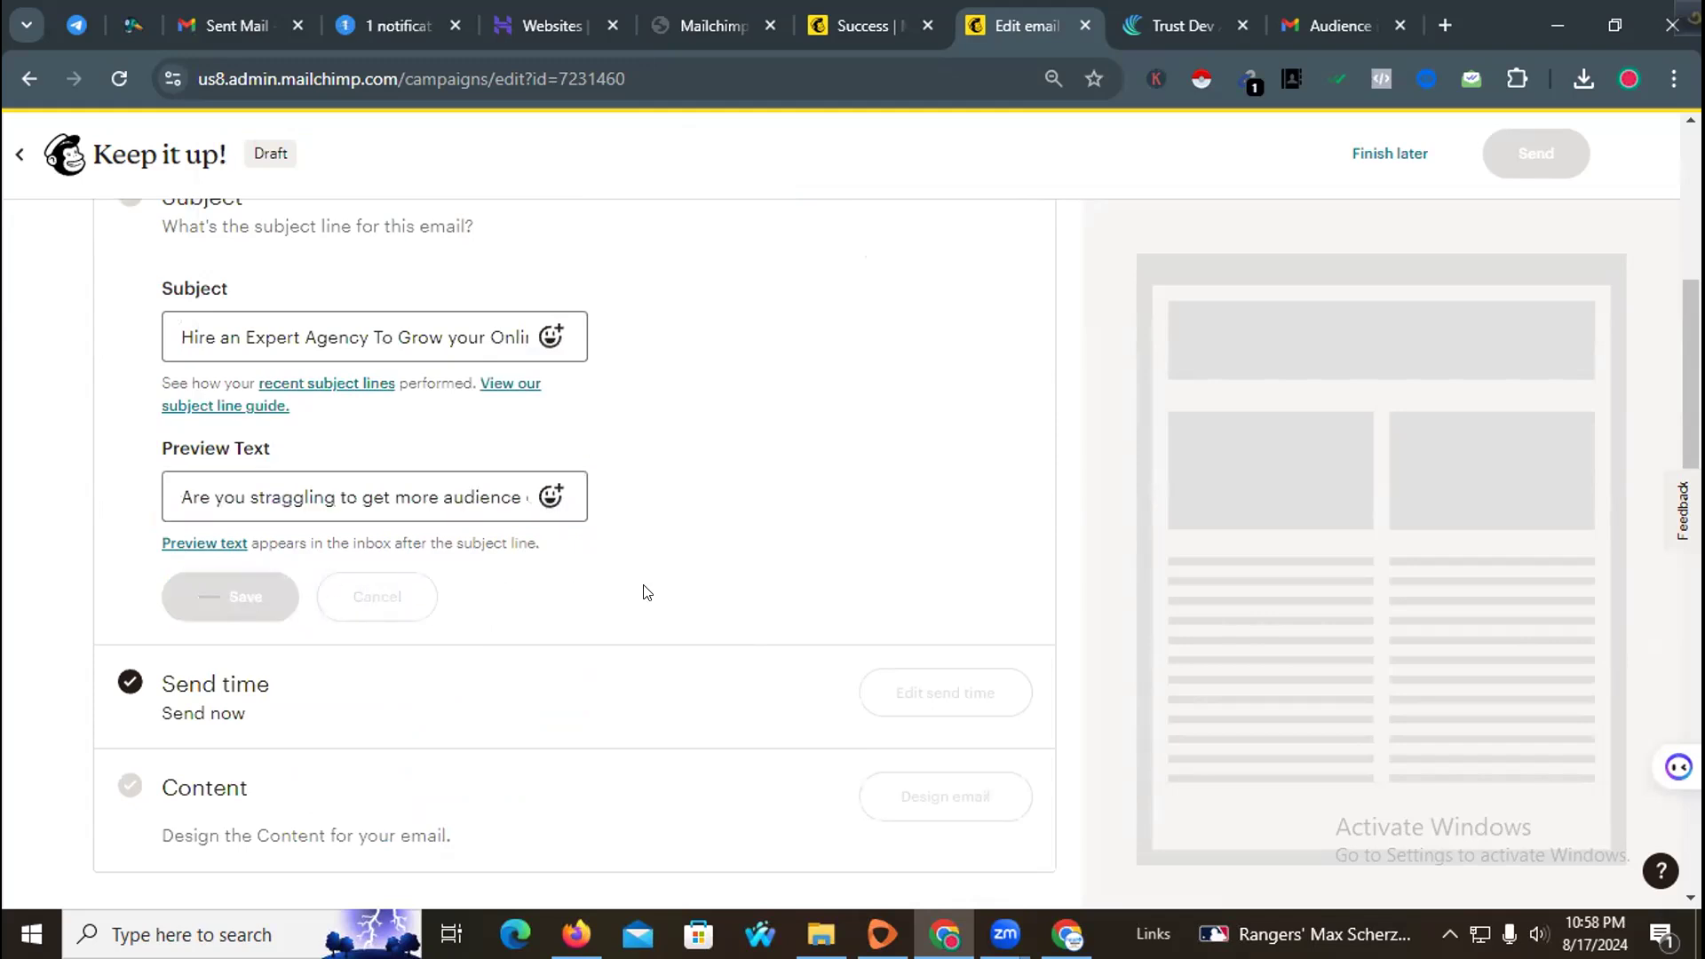
# Step: Design the email content by applying the saved Trust Dev Agency template
pyautogui.scroll(3, 657, 589)
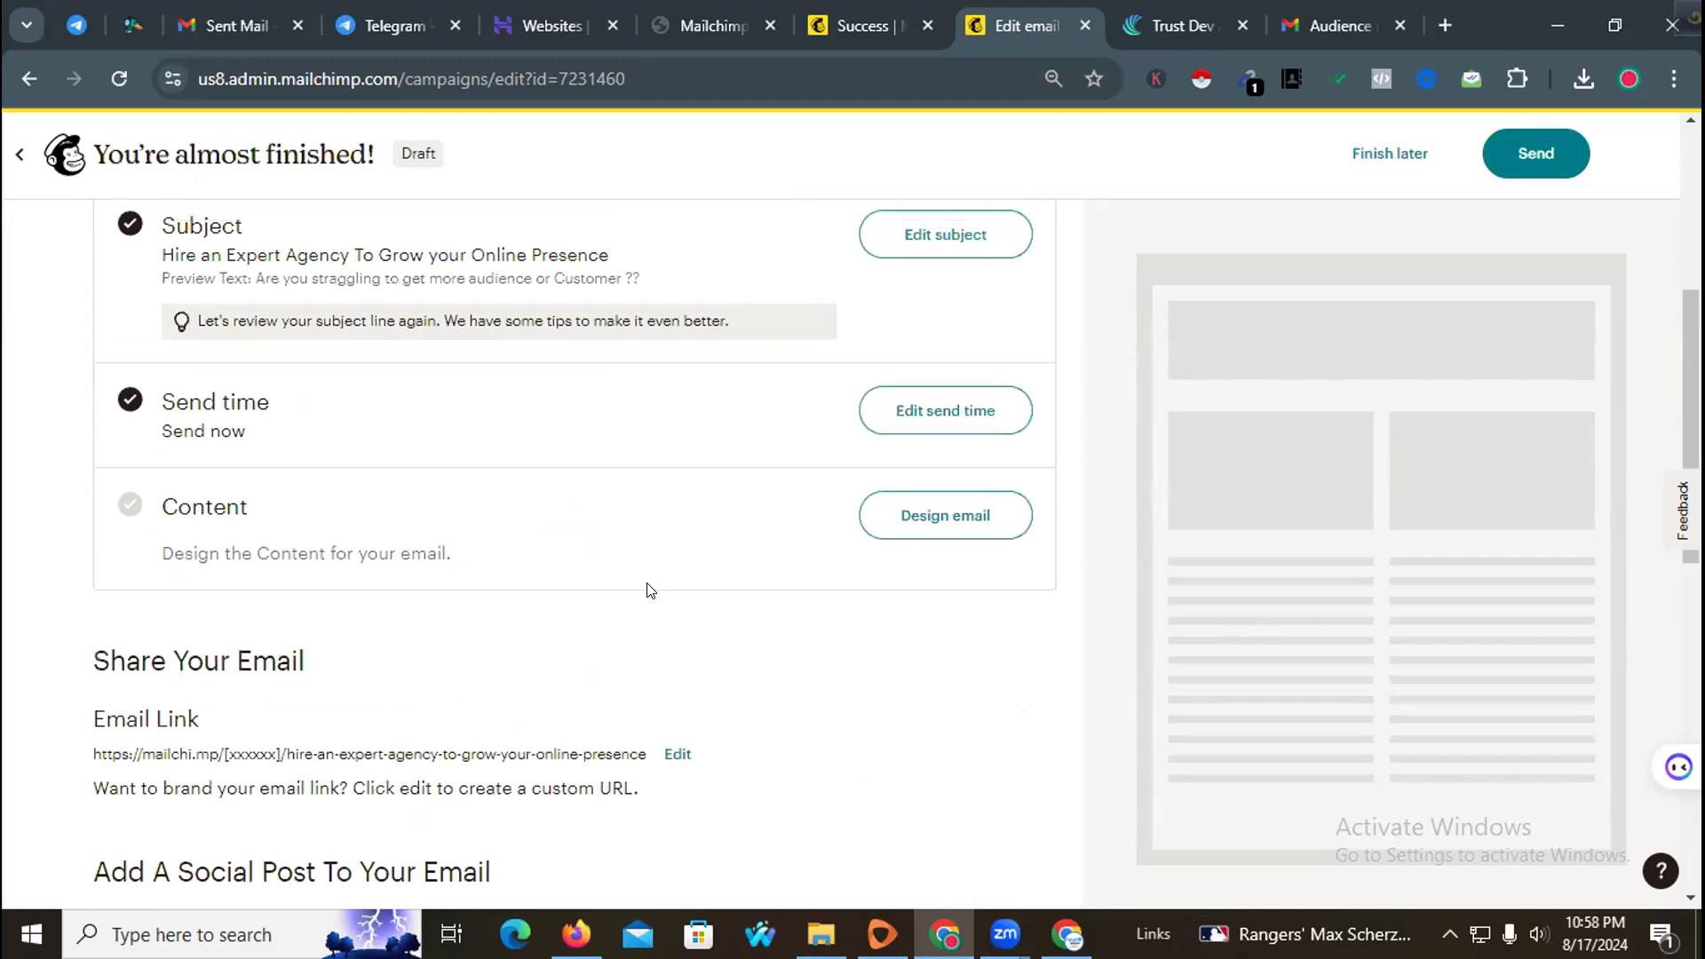
pyautogui.scroll(3, 545, 617)
pyautogui.scroll(-3, 581, 708)
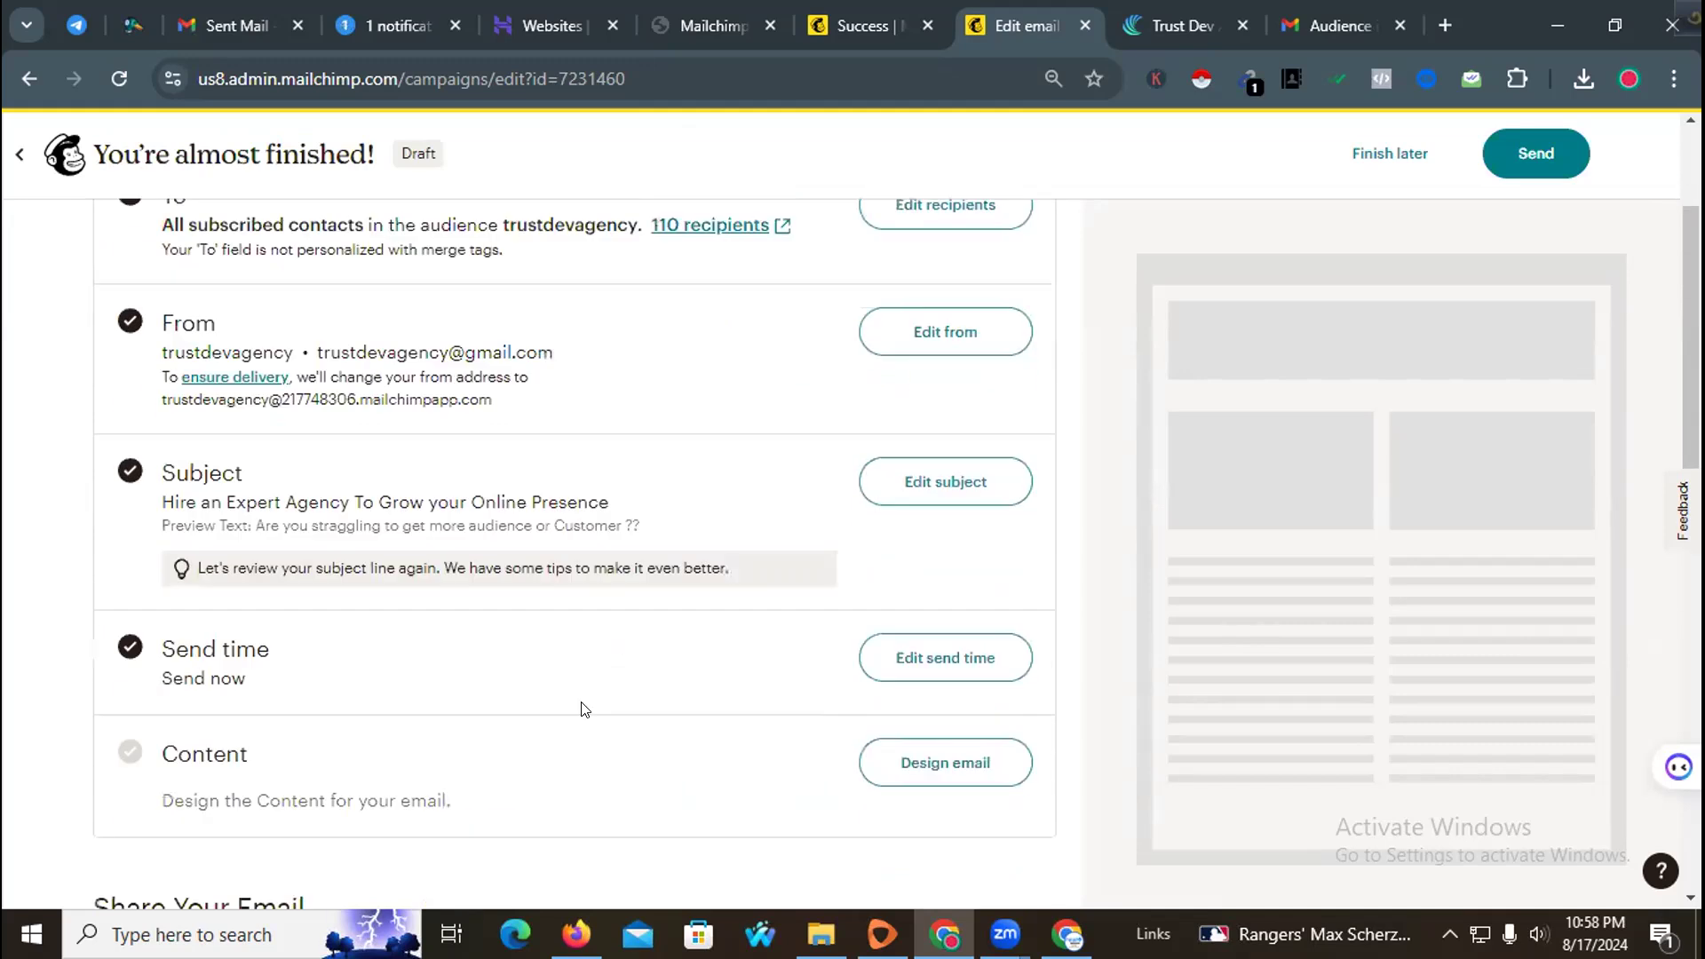
pyautogui.scroll(2, 288, 437)
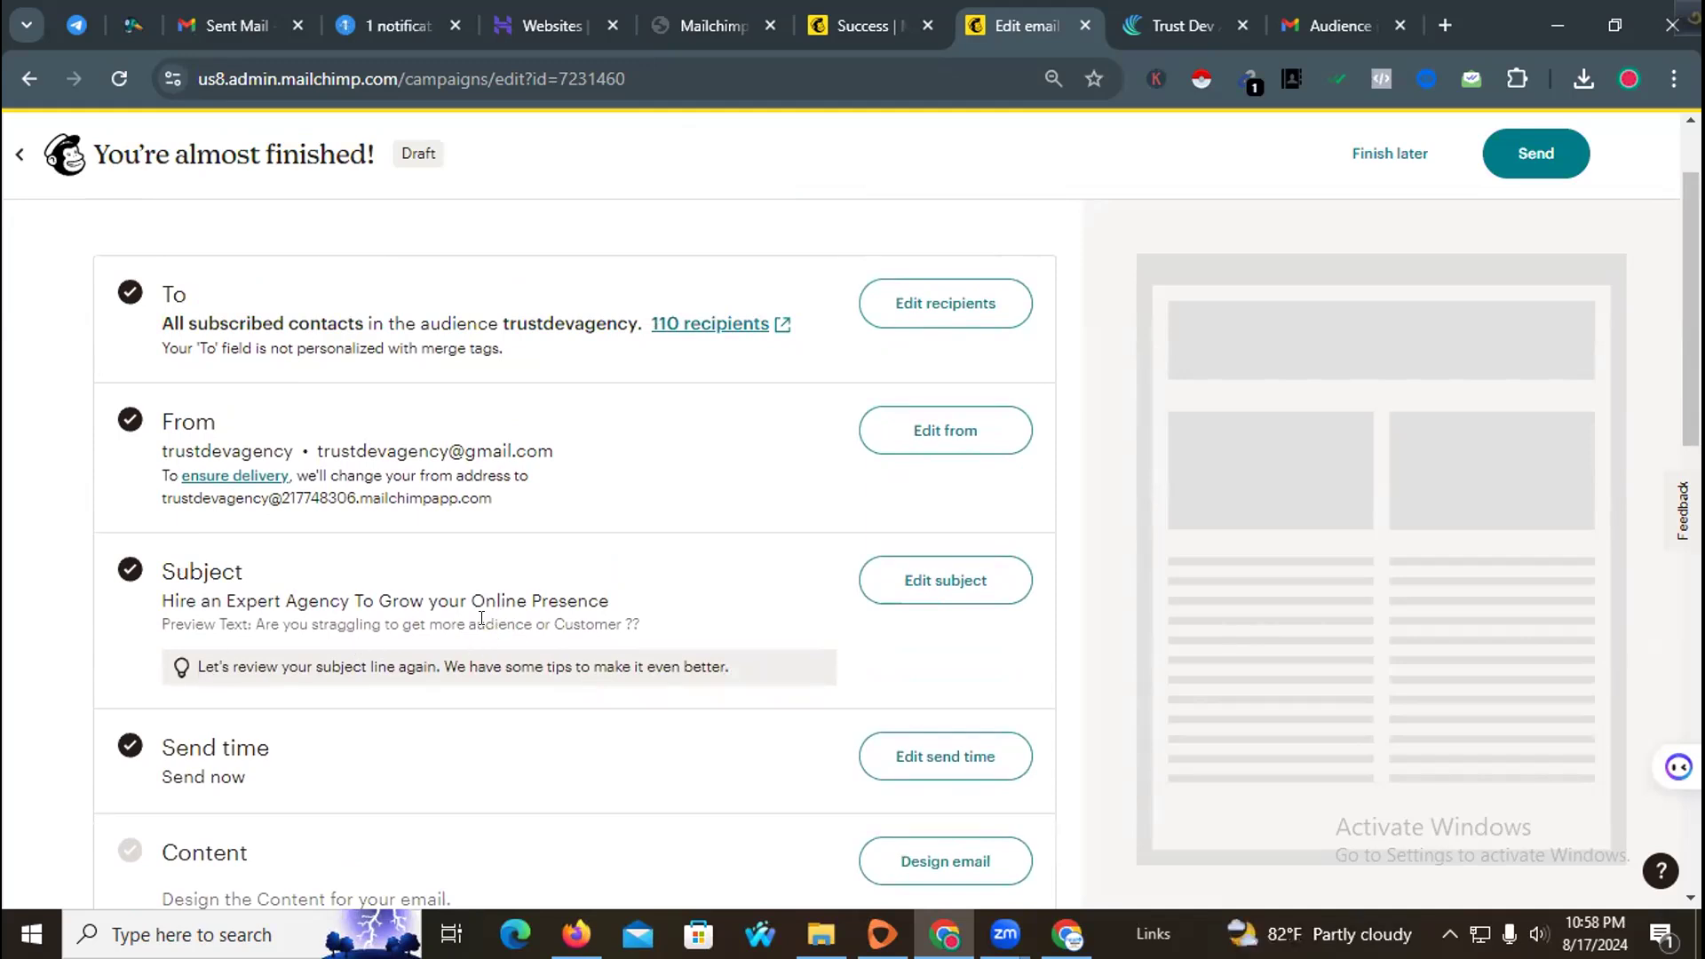
pyautogui.scroll(-1, 489, 652)
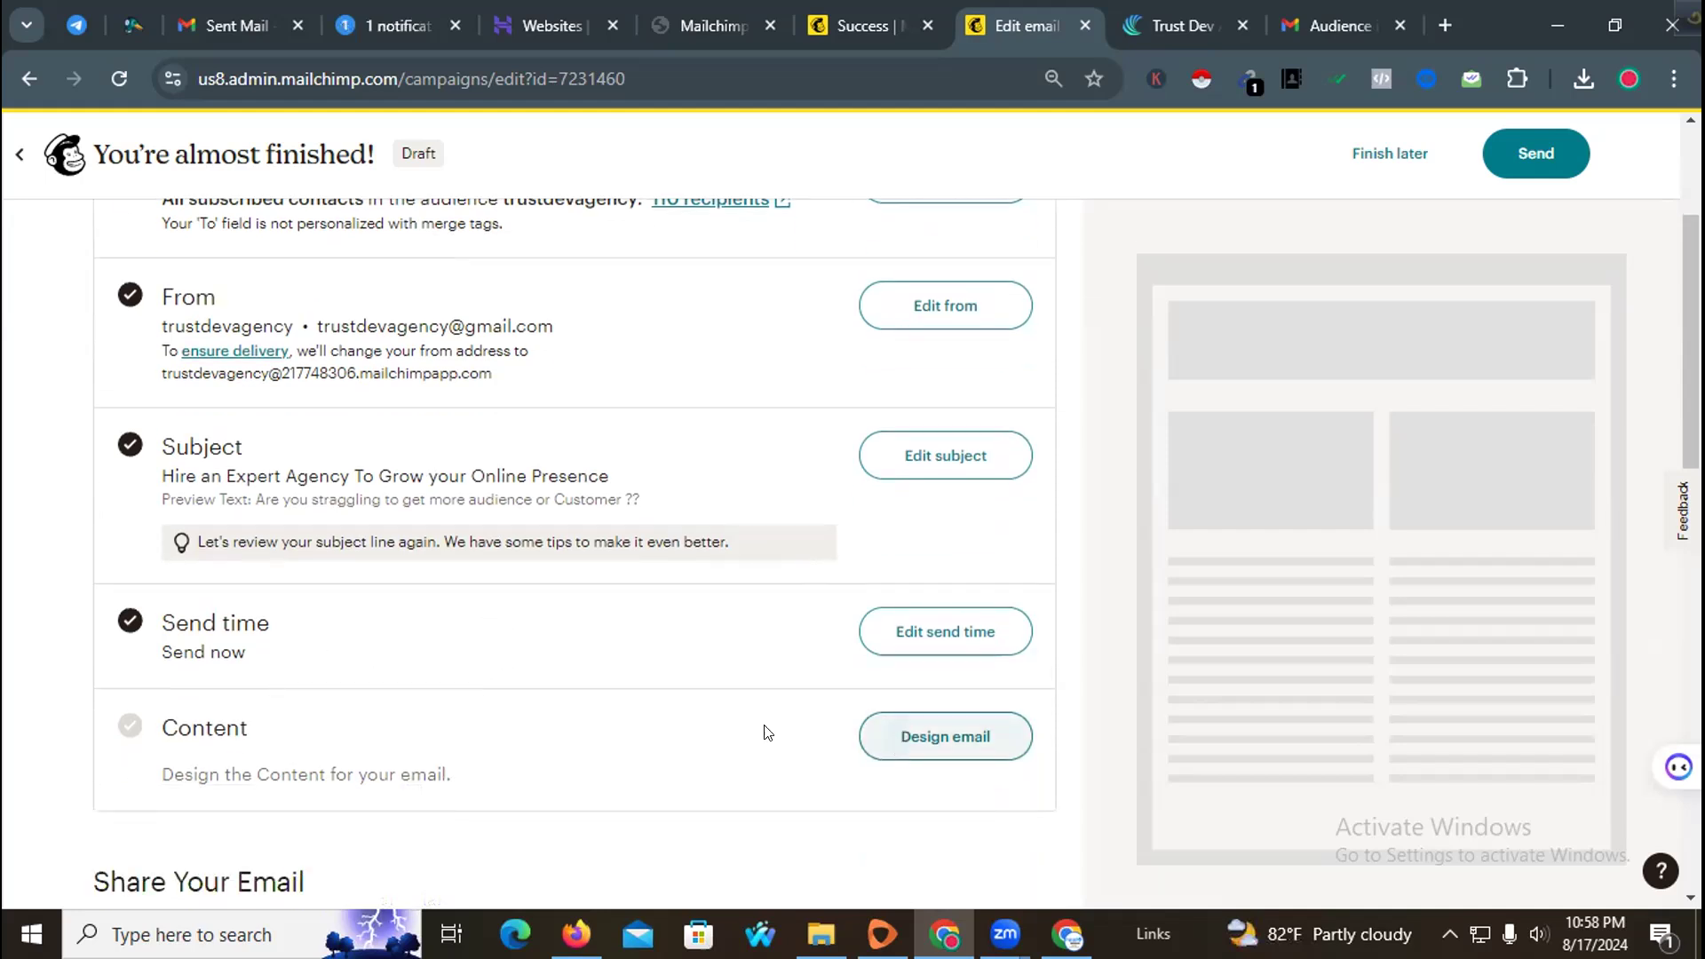
pyautogui.click(882, 752)
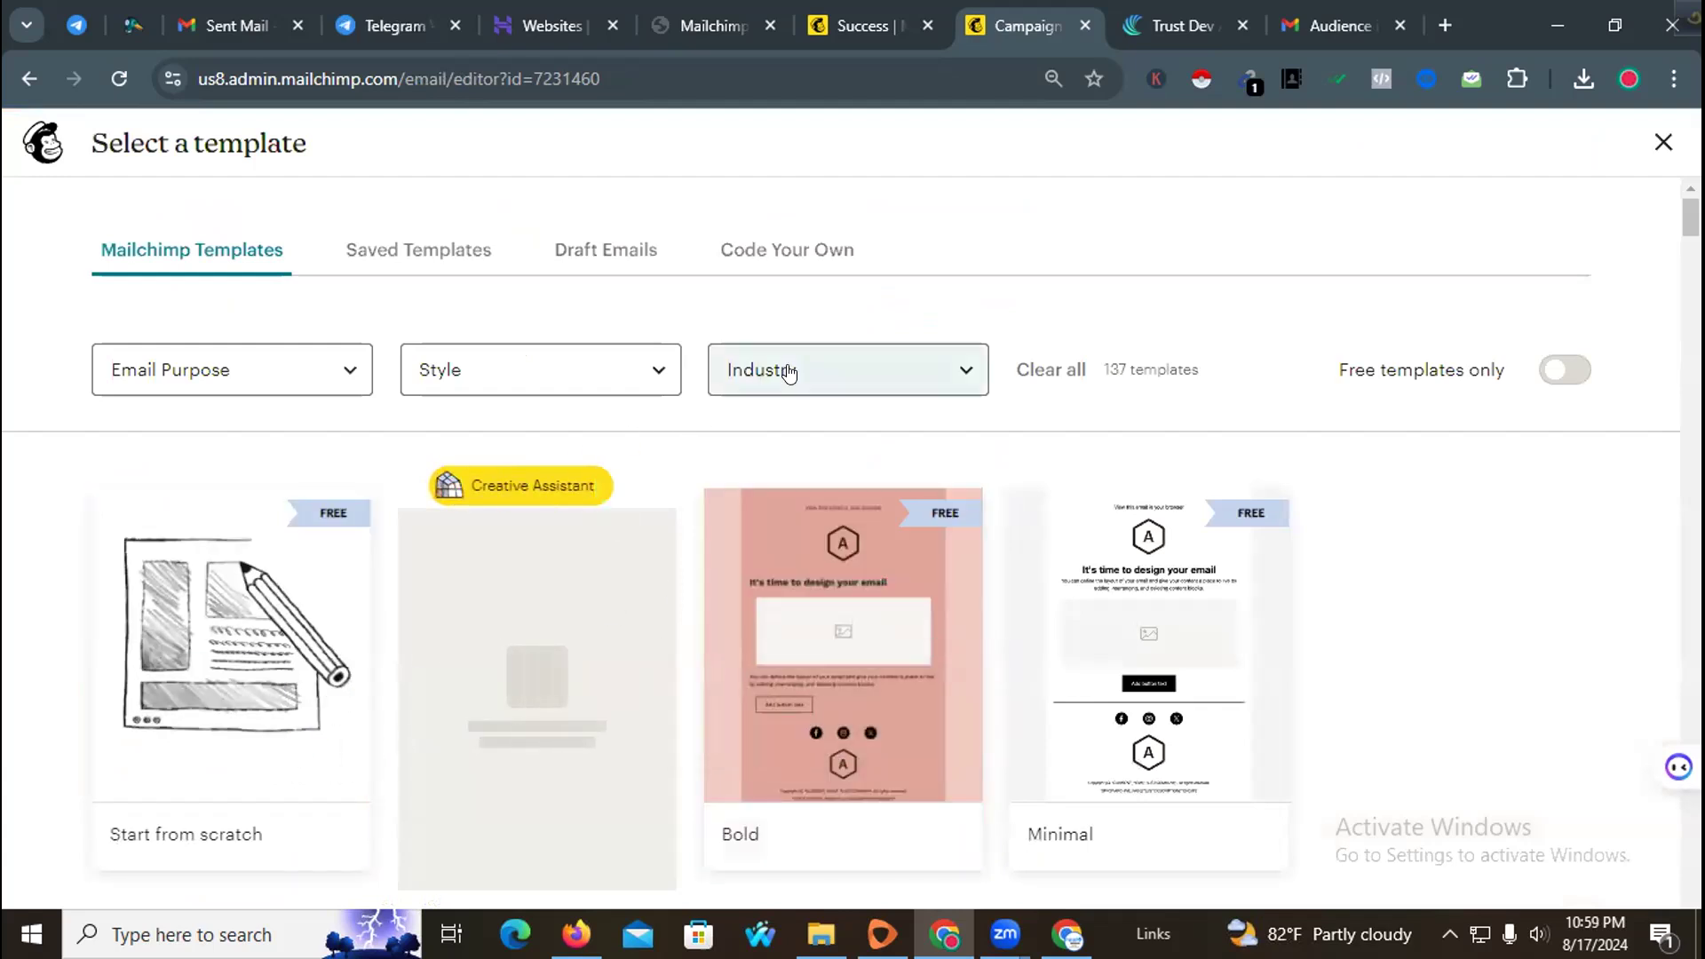
pyautogui.click(295, 370)
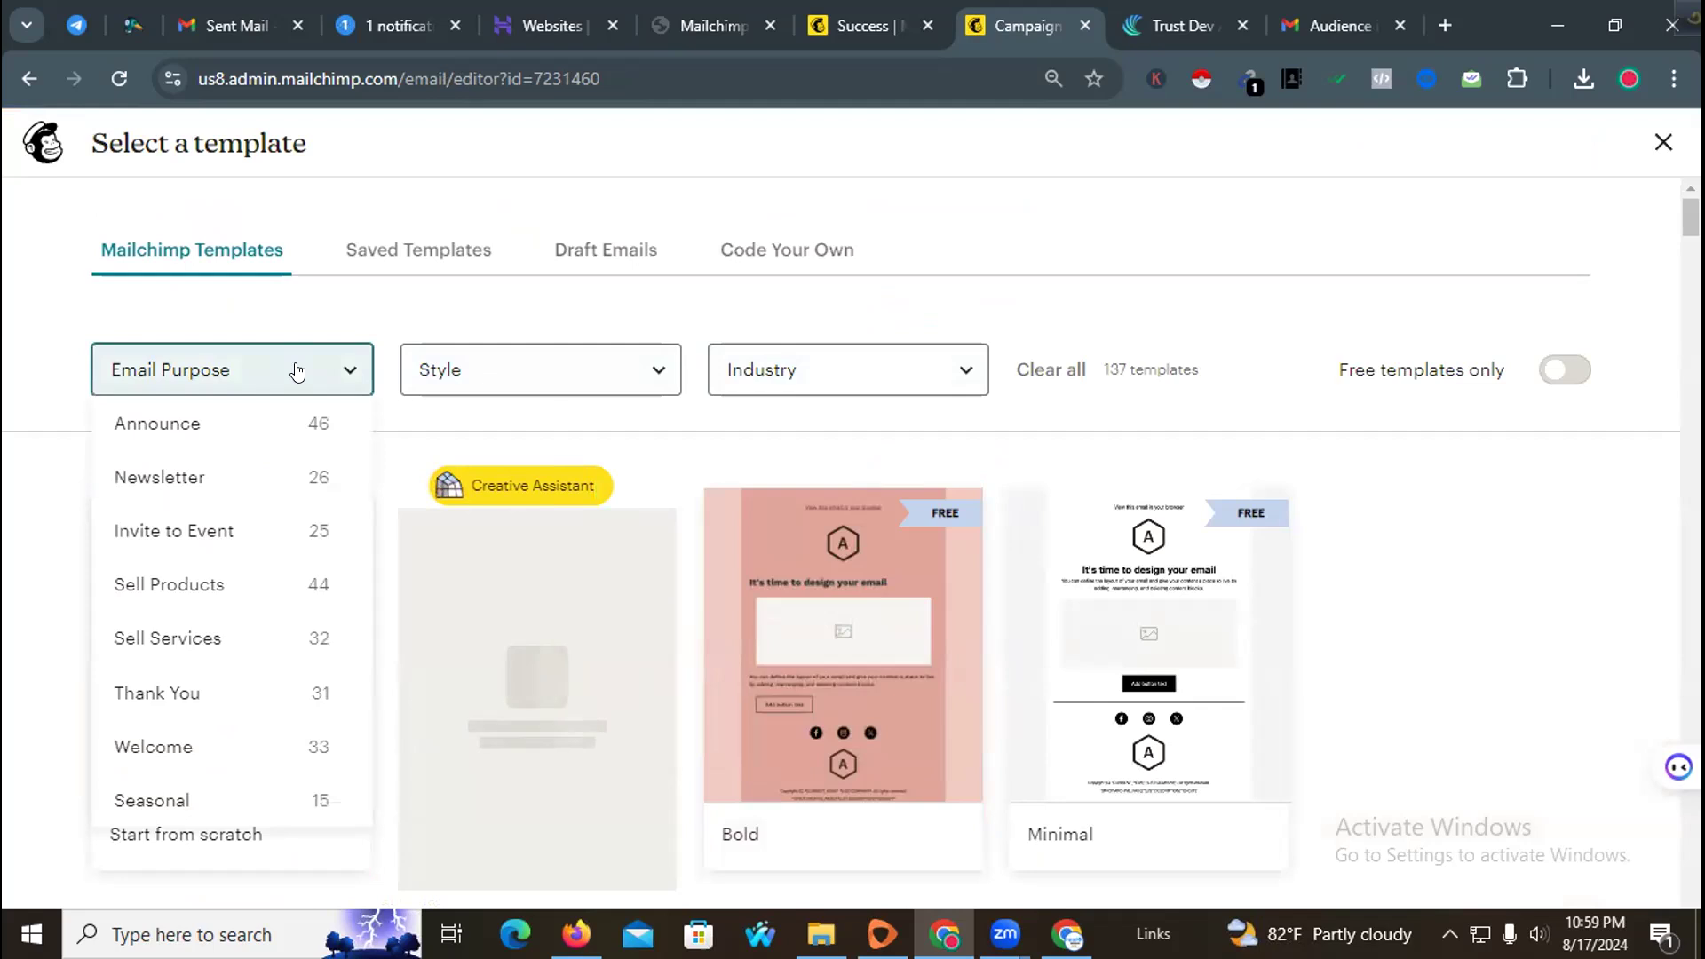
pyautogui.click(818, 371)
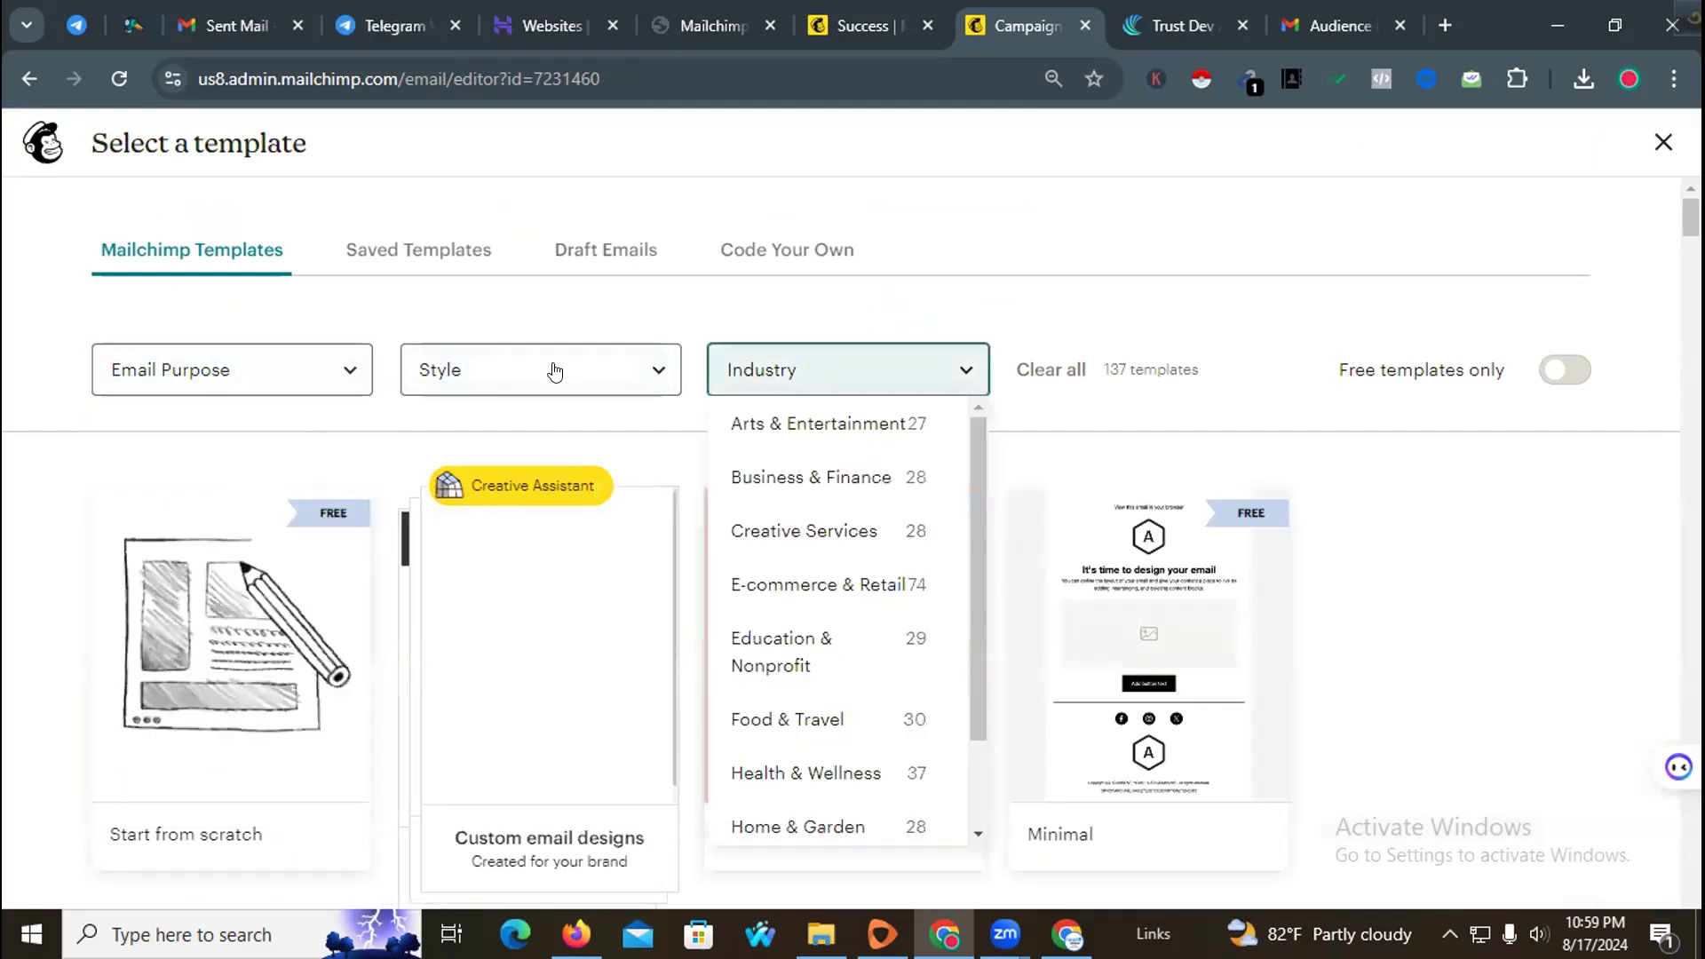
pyautogui.click(554, 371)
pyautogui.click(804, 331)
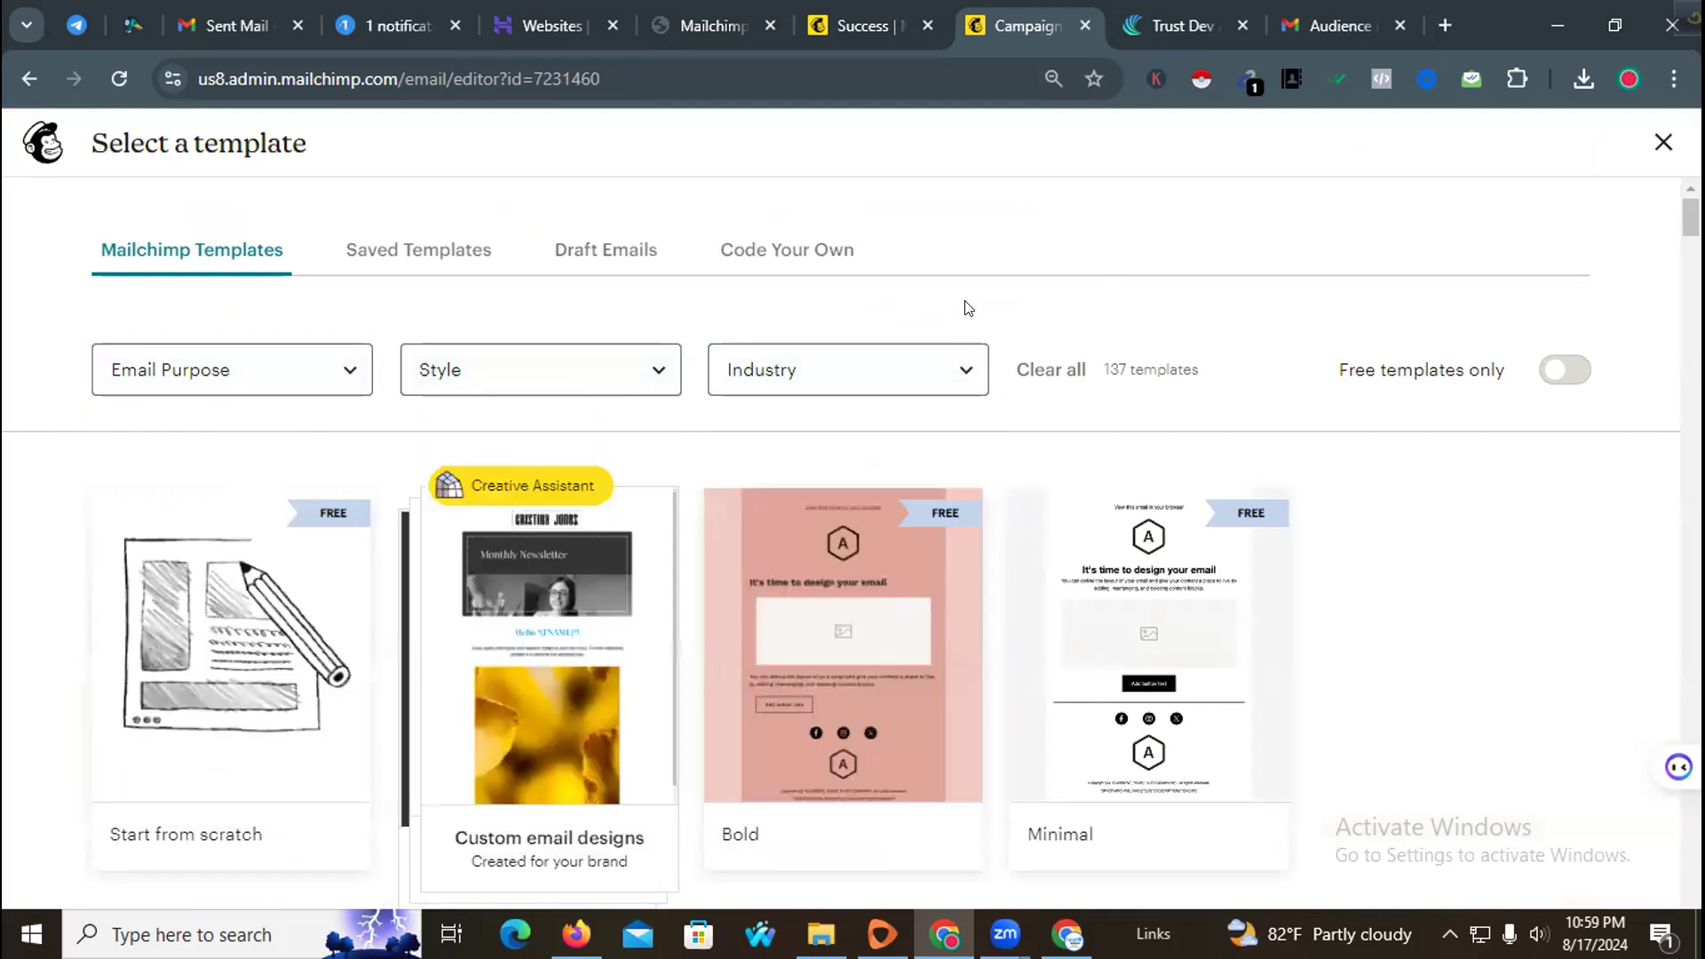
pyautogui.click(404, 268)
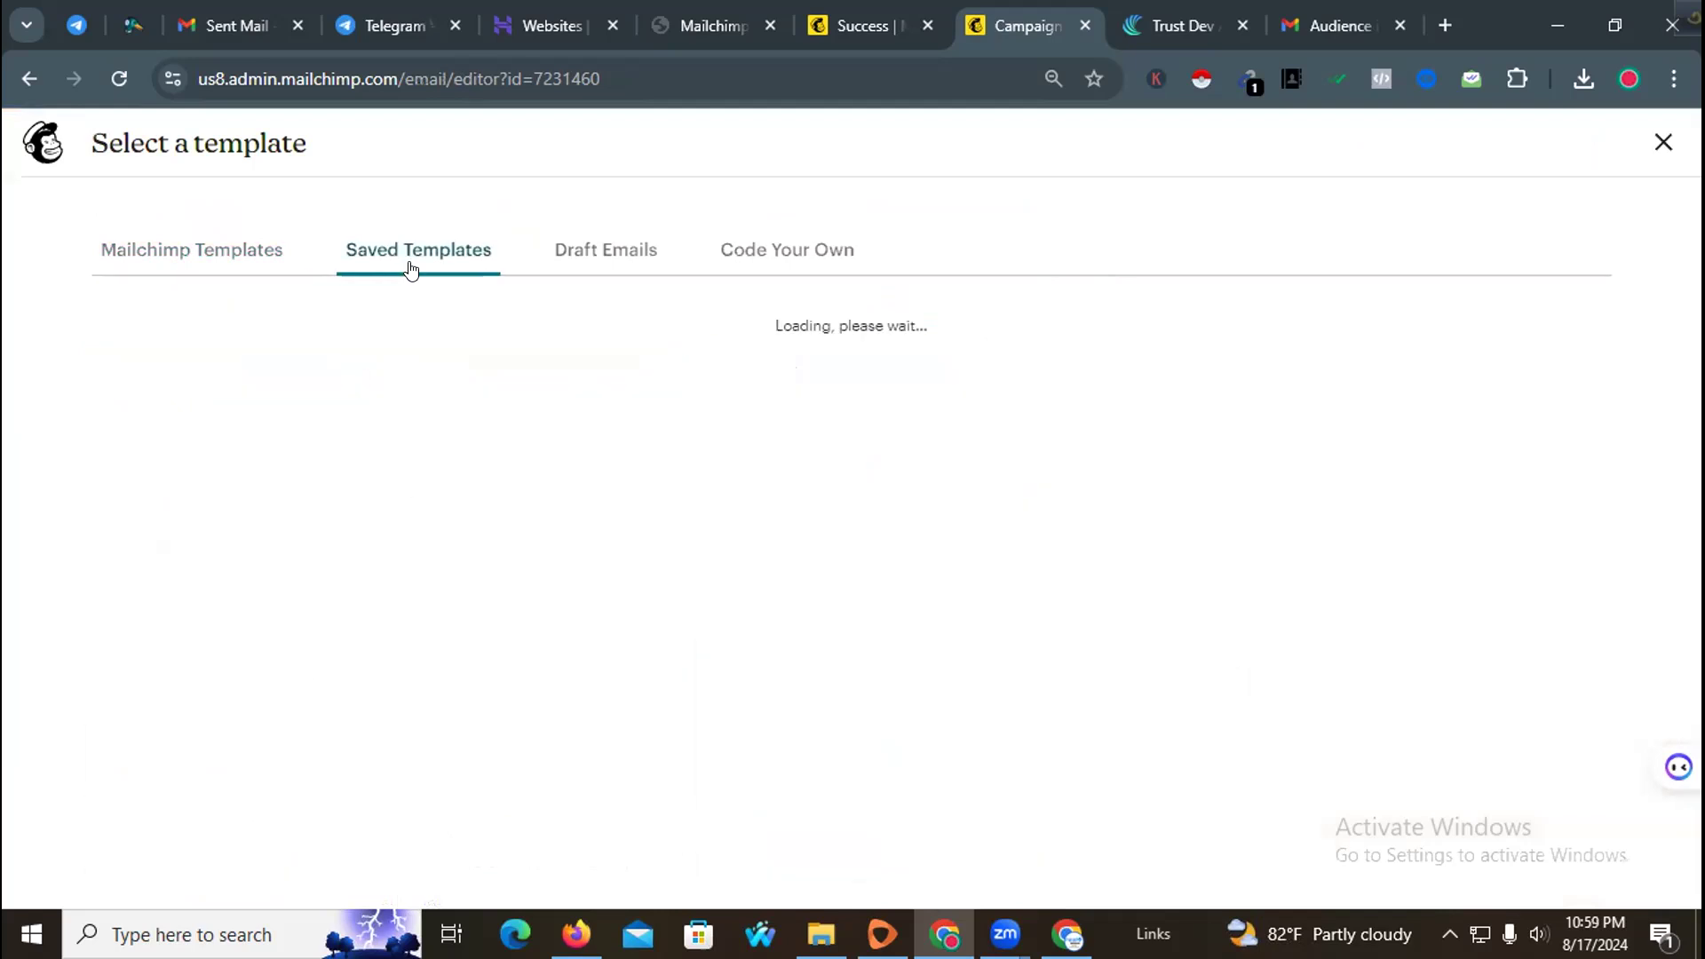
pyautogui.moveTo(282, 417)
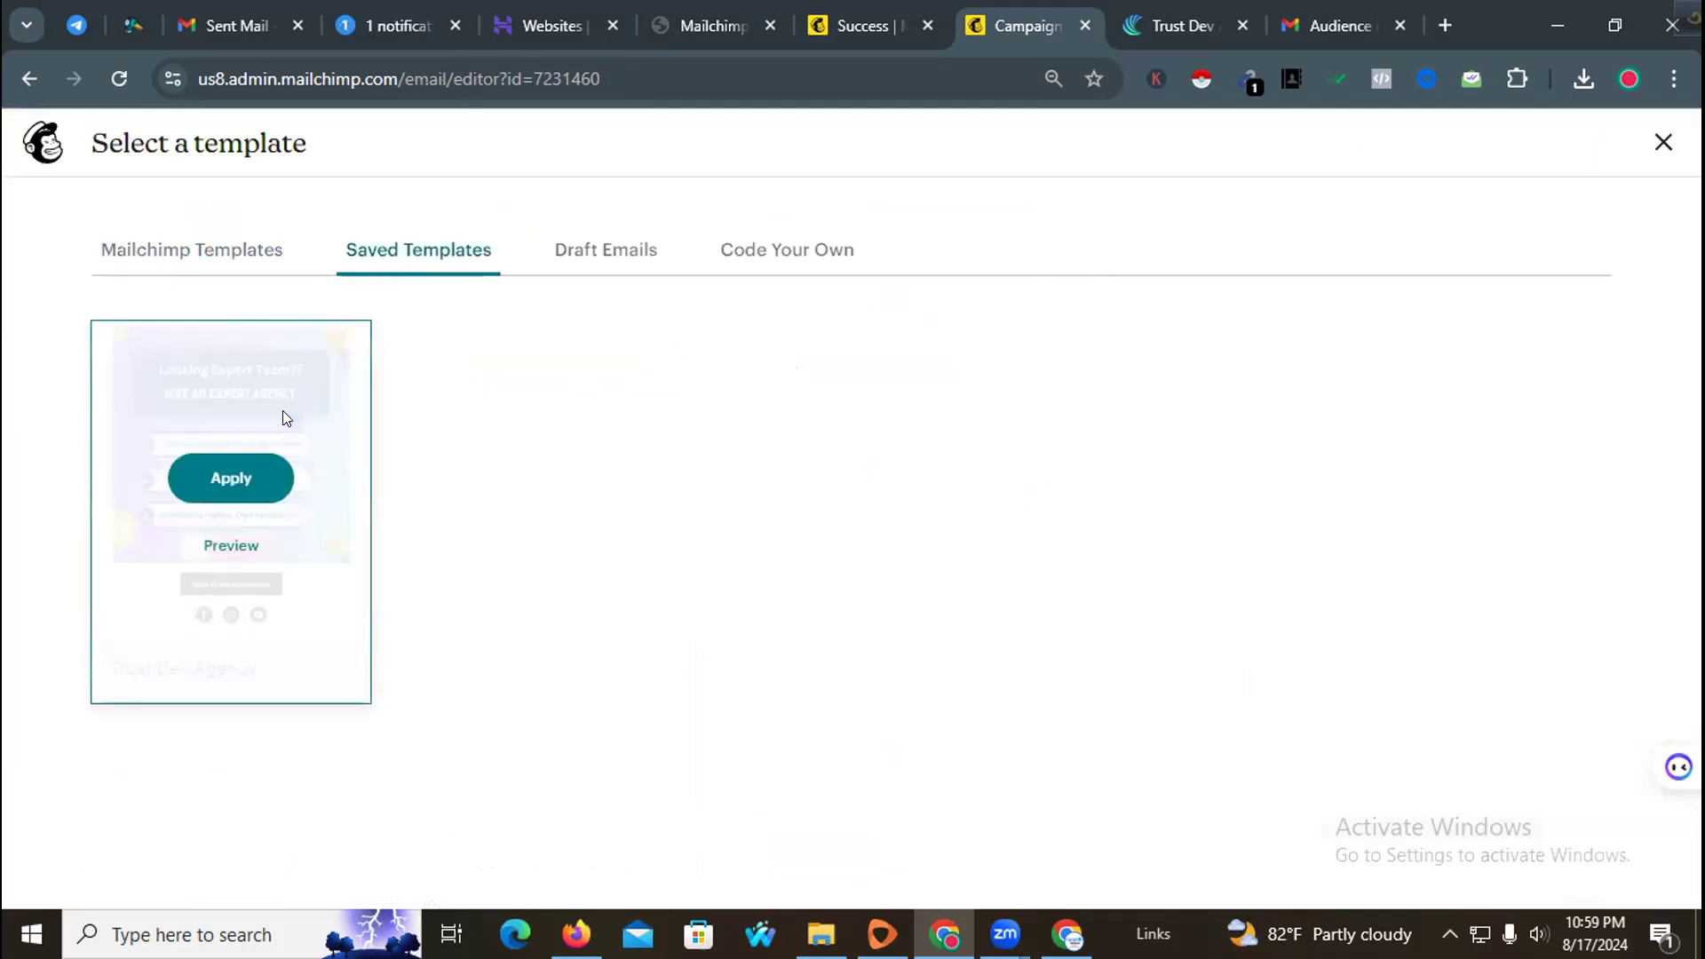
pyautogui.click(261, 458)
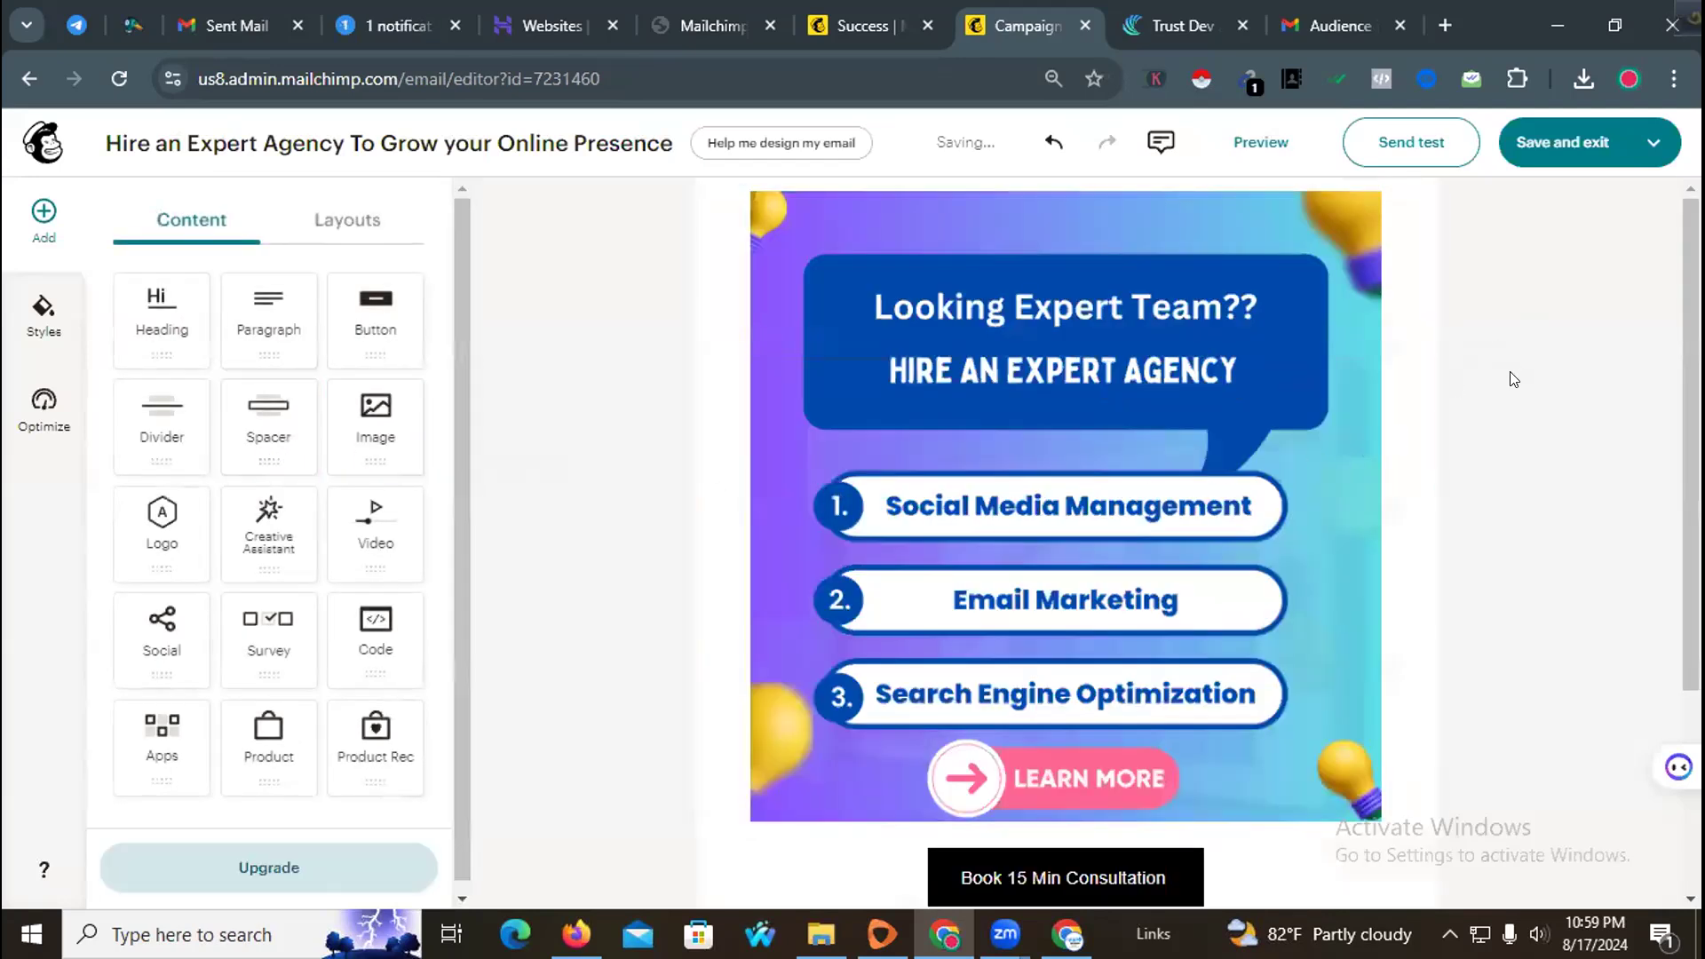
# Step: Save and exit the email editor to return to the campaign checklist
pyautogui.scroll(-3, 1515, 379)
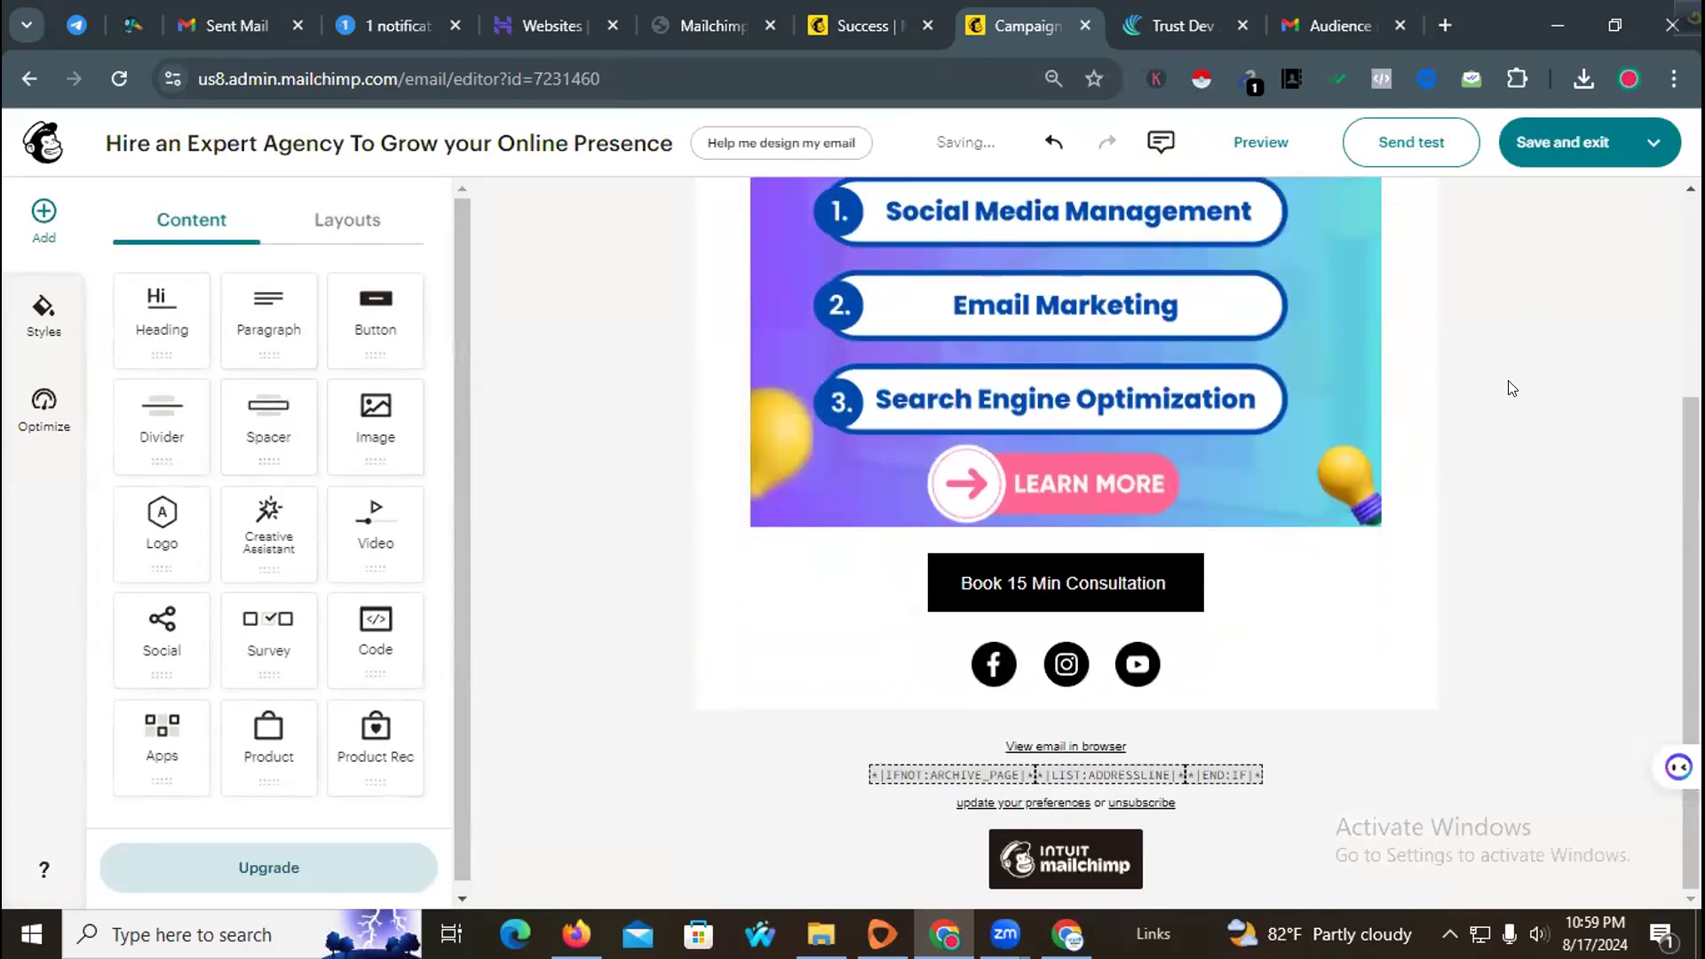
pyautogui.click(1555, 149)
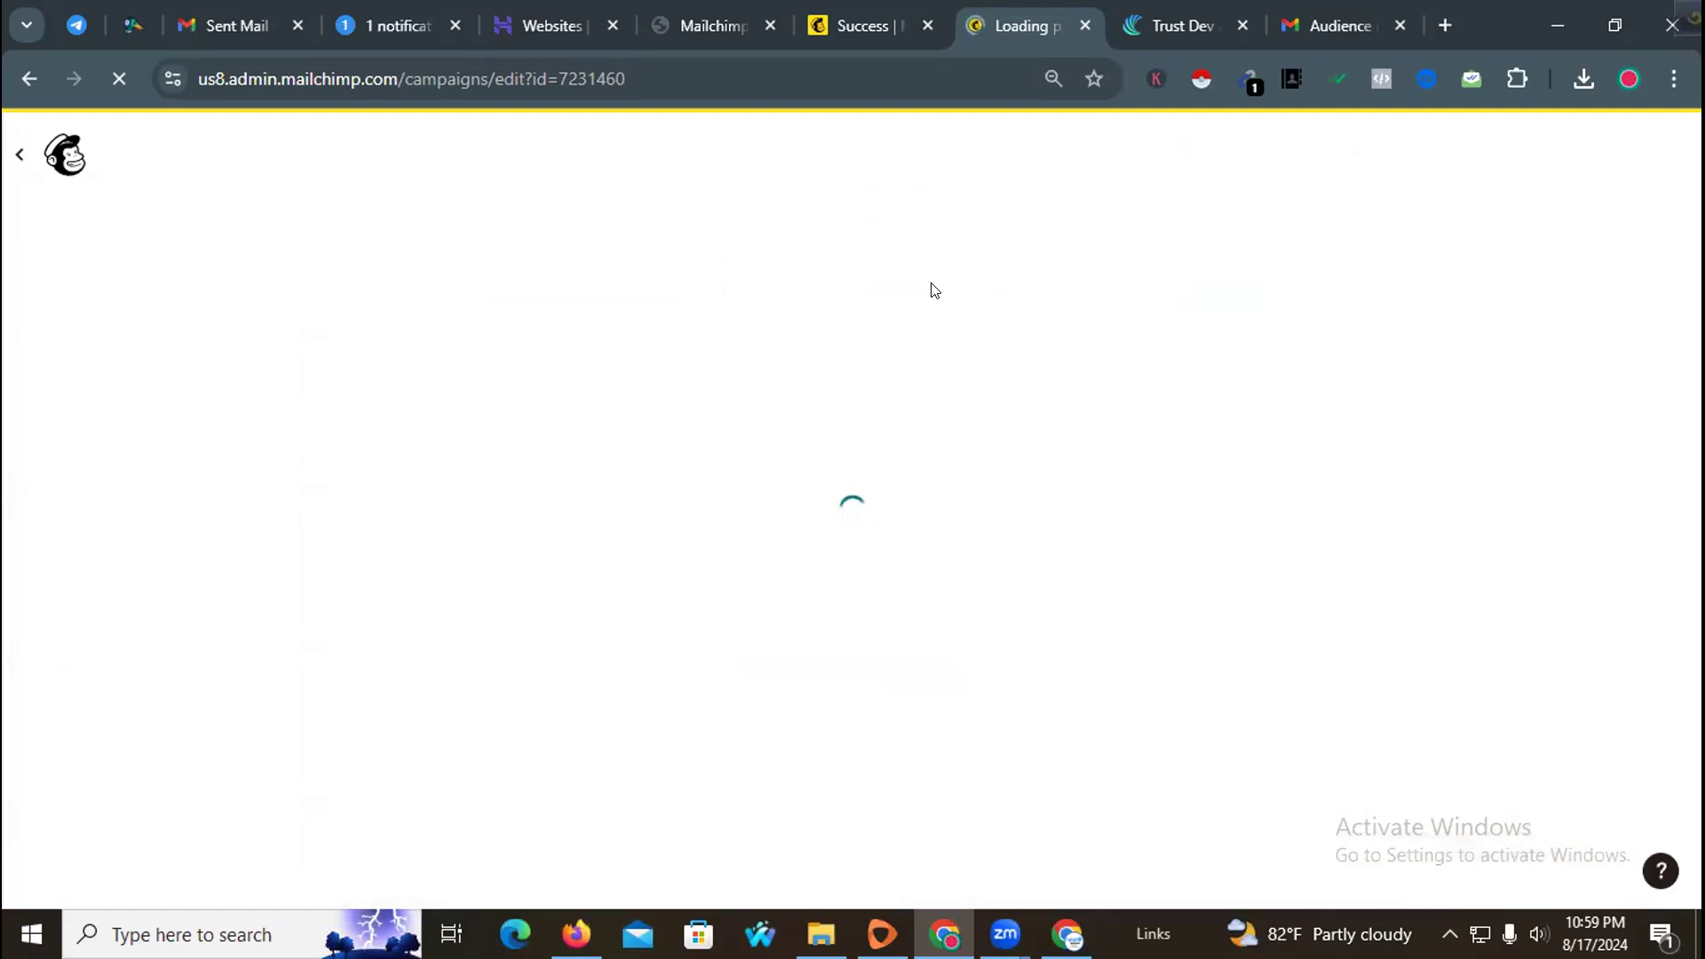
pyautogui.scroll(-4, 622, 462)
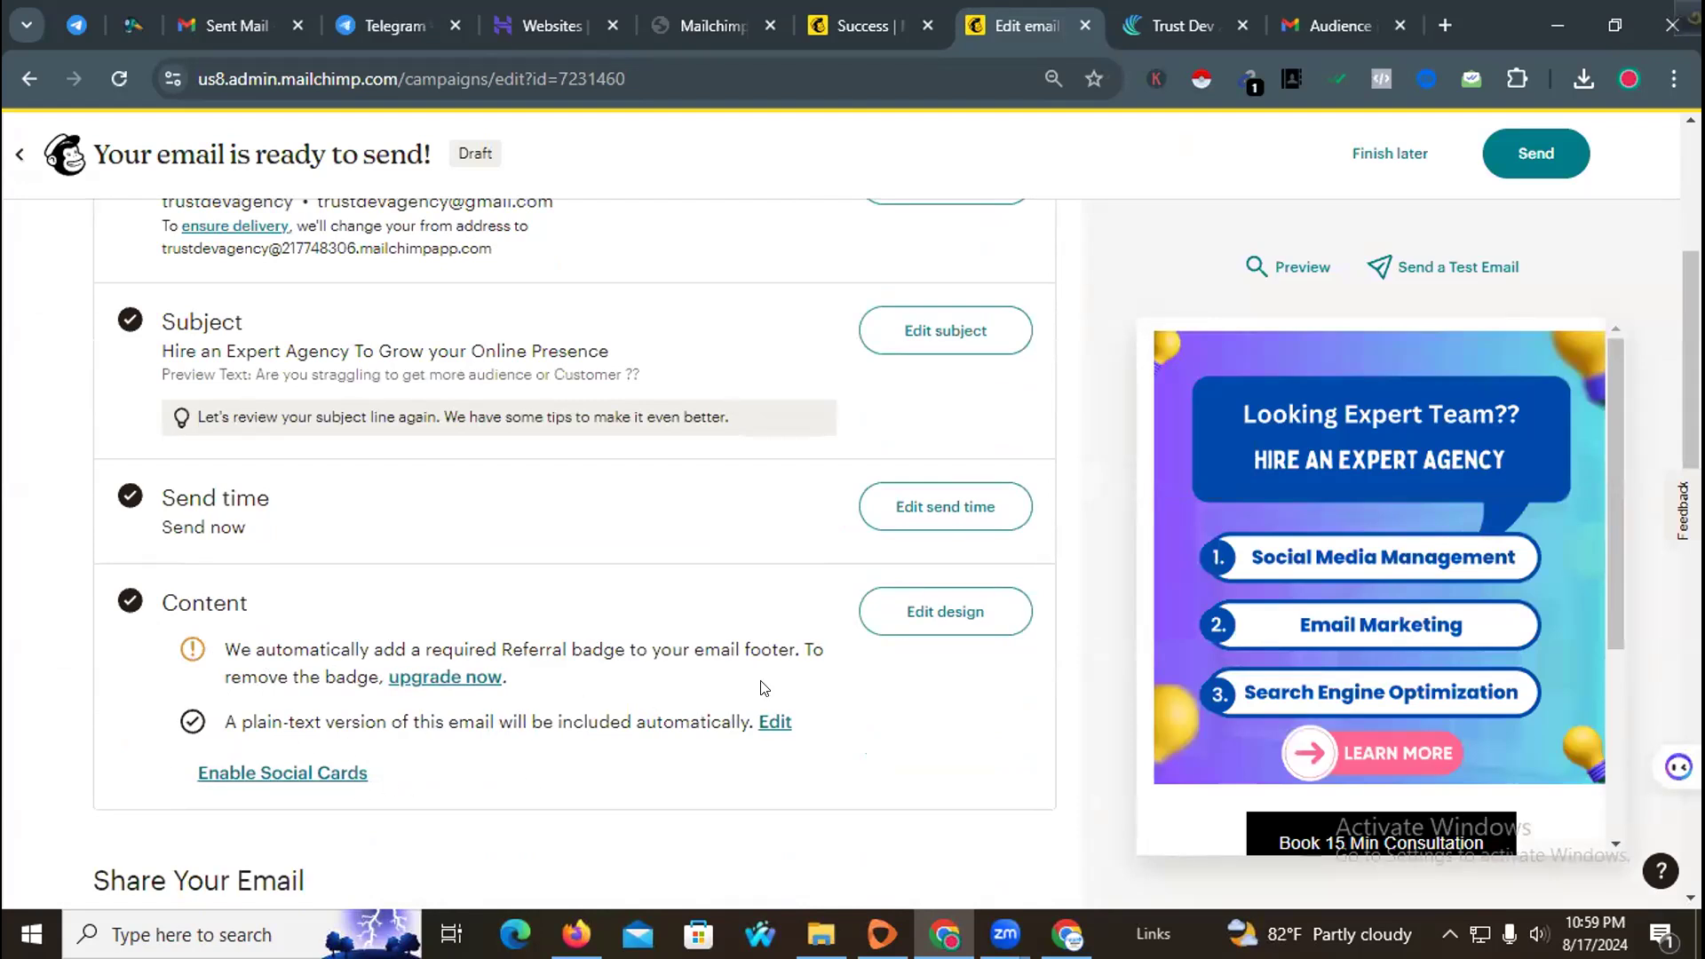
pyautogui.scroll(1, 484, 613)
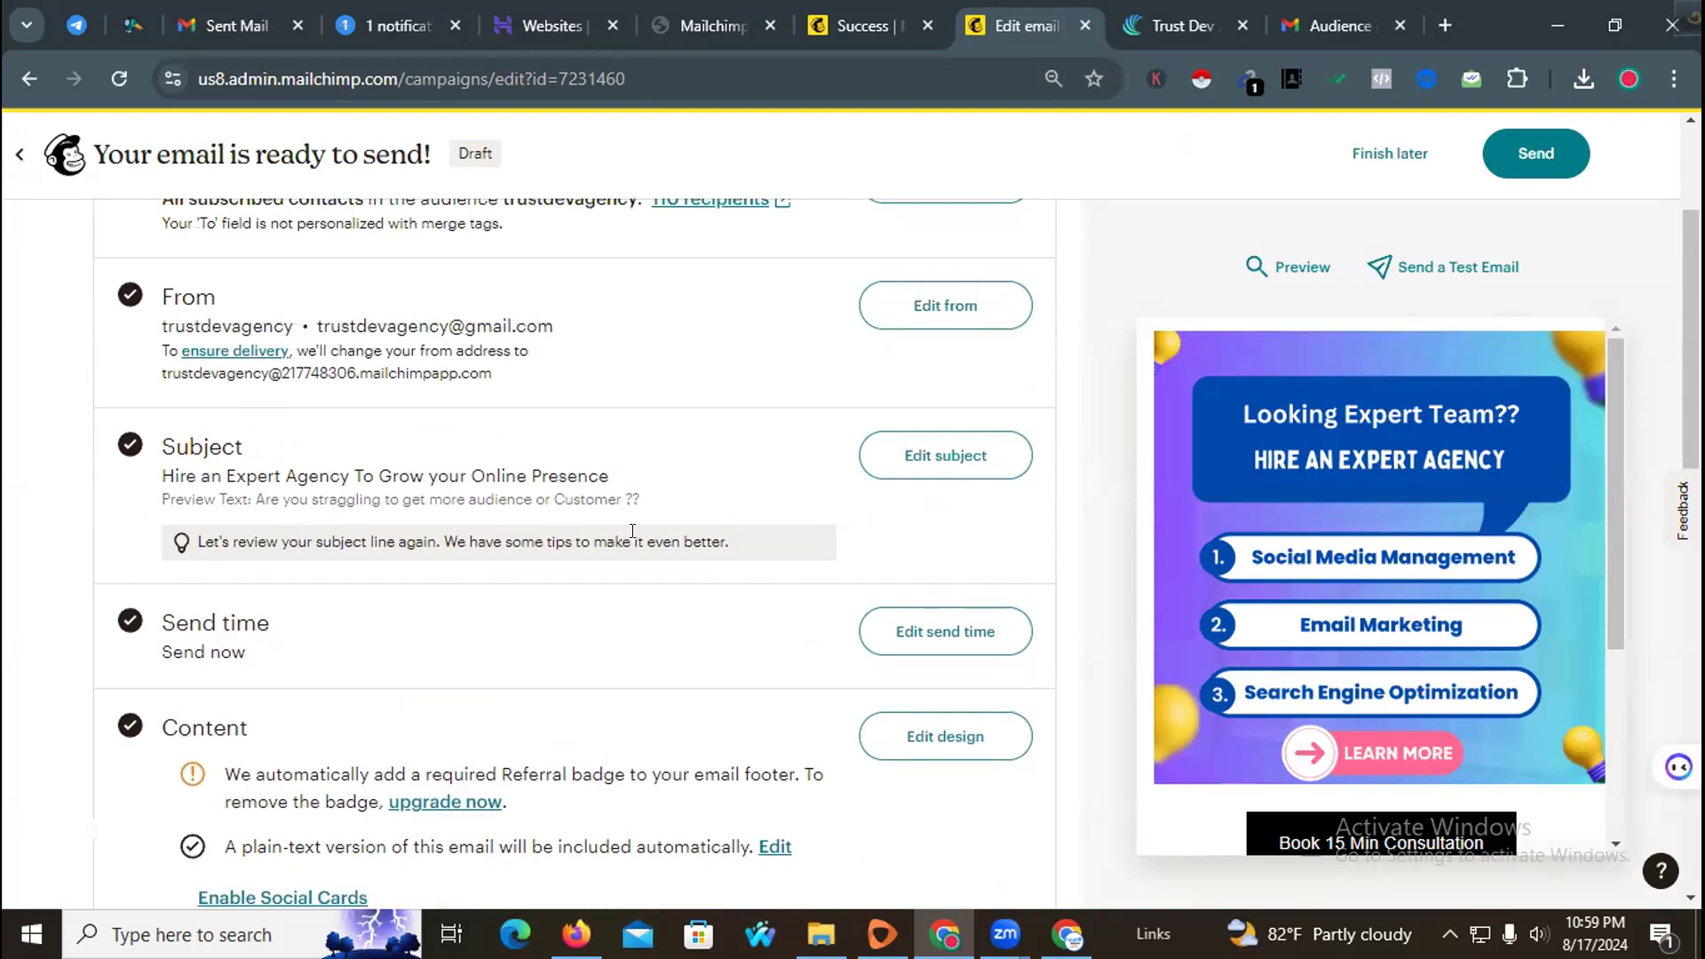
# Step: Preview the finished email in desktop view along with its email info, then close the preview
pyautogui.scroll(-1, 633, 530)
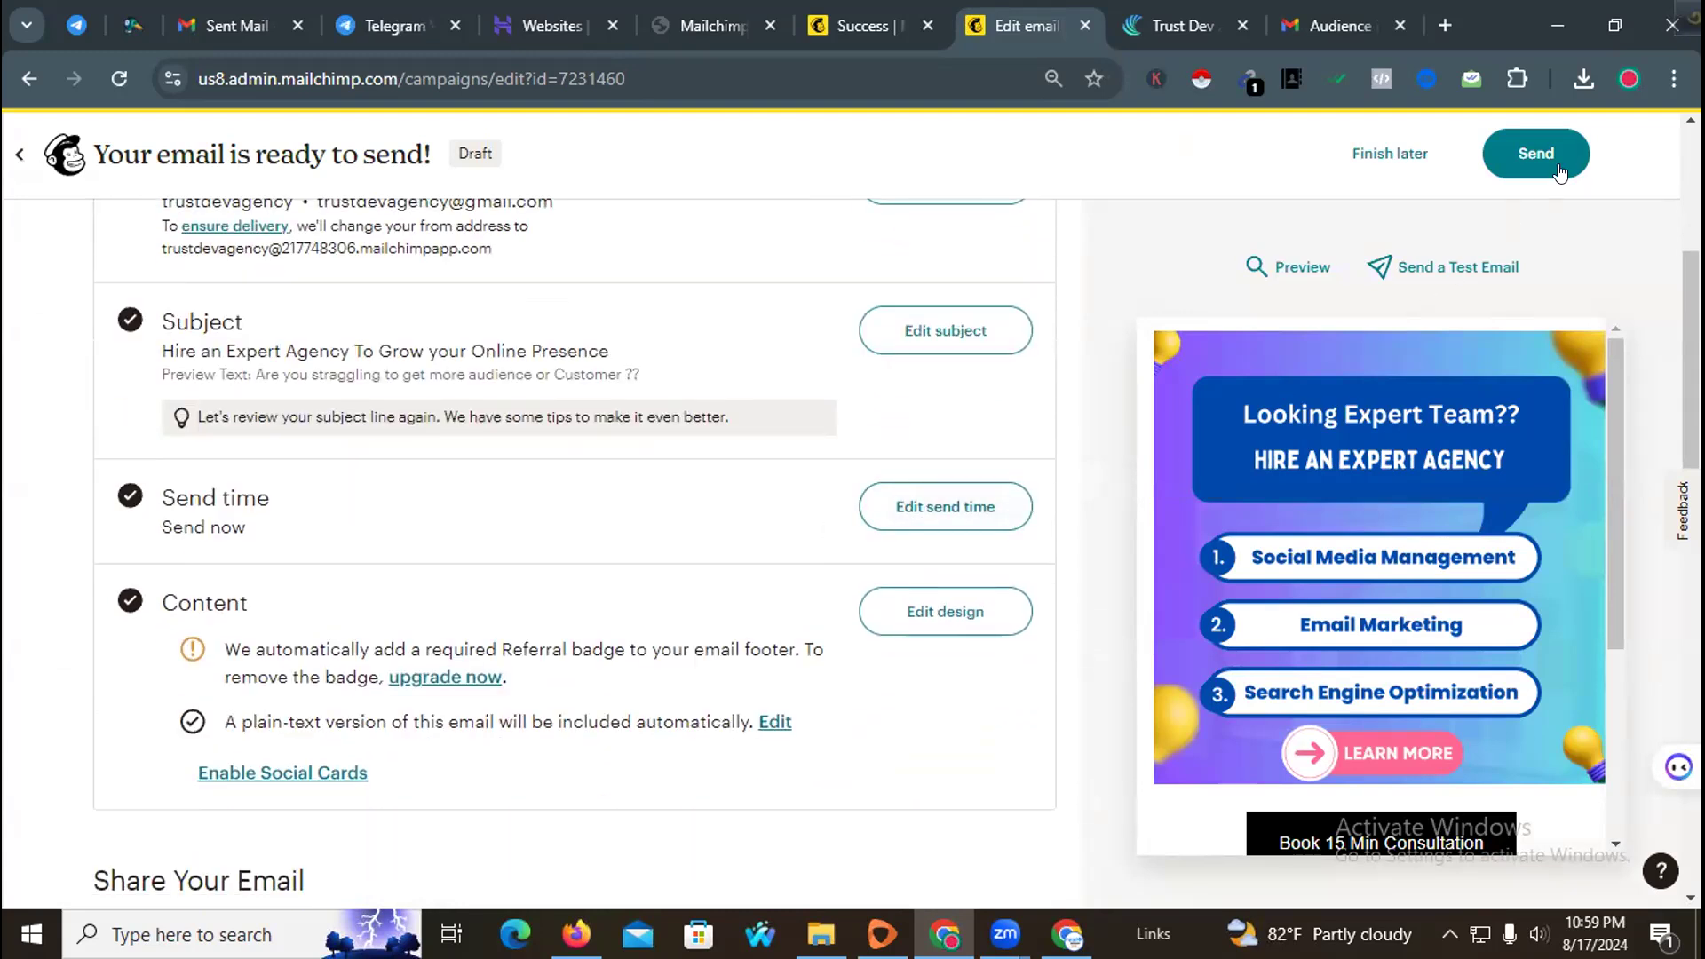
pyautogui.scroll(-3, 1371, 455)
pyautogui.scroll(3, 1334, 499)
pyautogui.scroll(-3, 1334, 491)
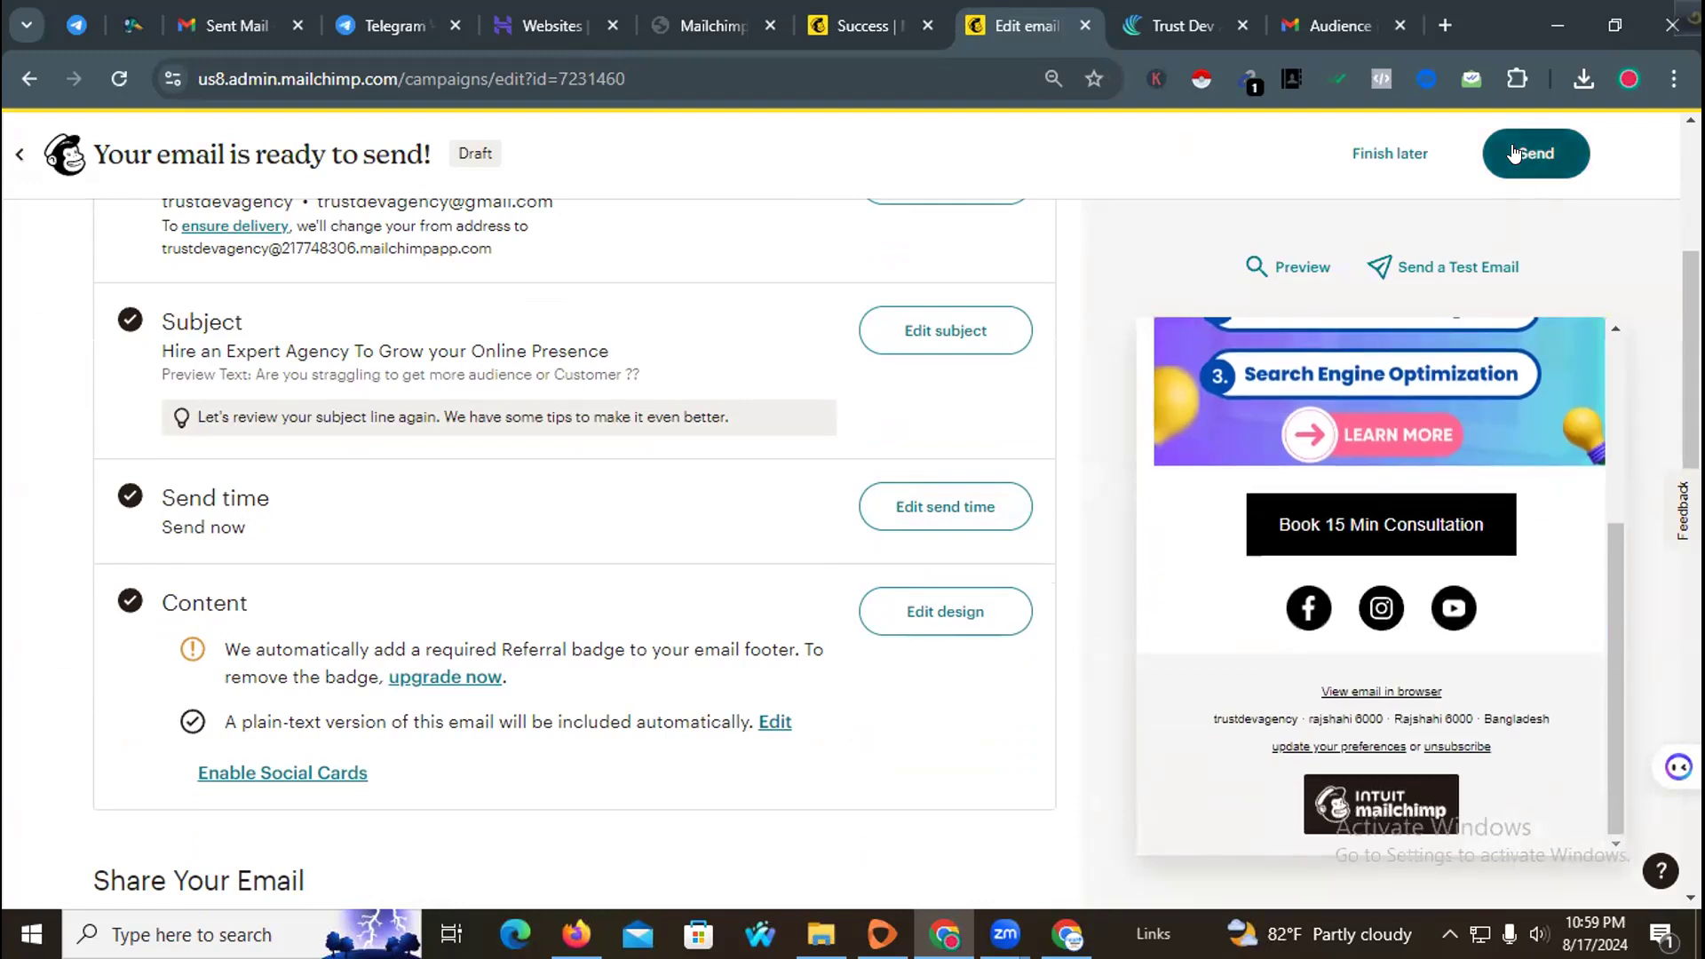
pyautogui.click(1295, 268)
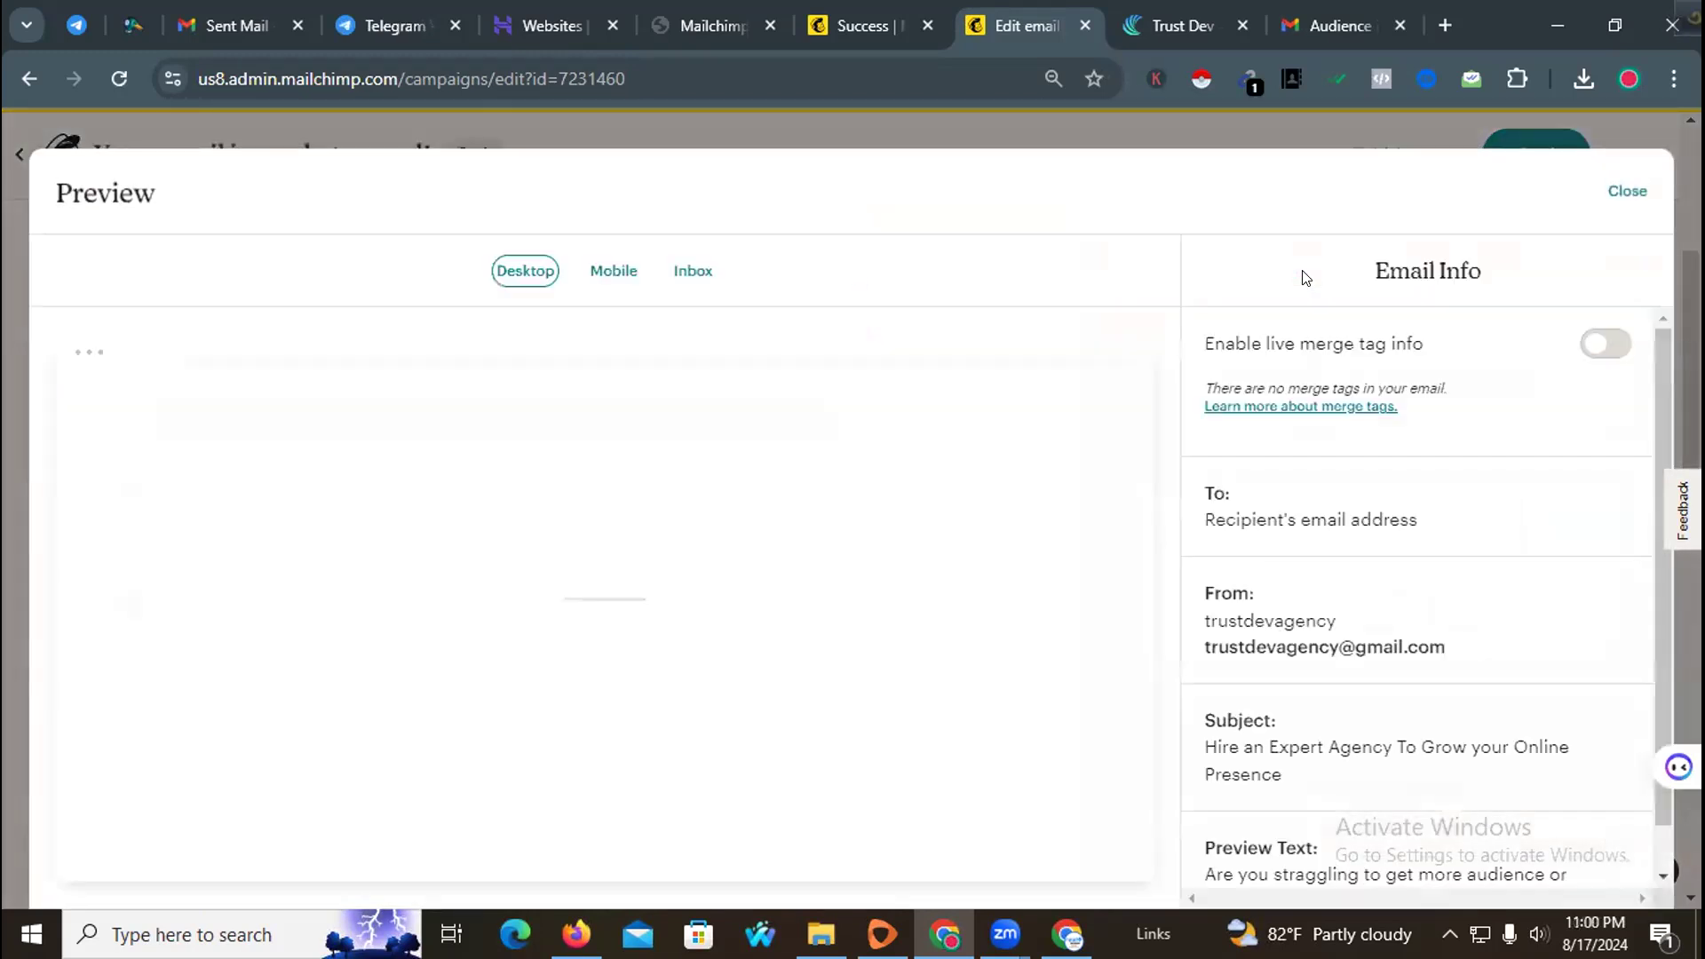
pyautogui.scroll(-3, 956, 468)
pyautogui.scroll(-1, 1205, 473)
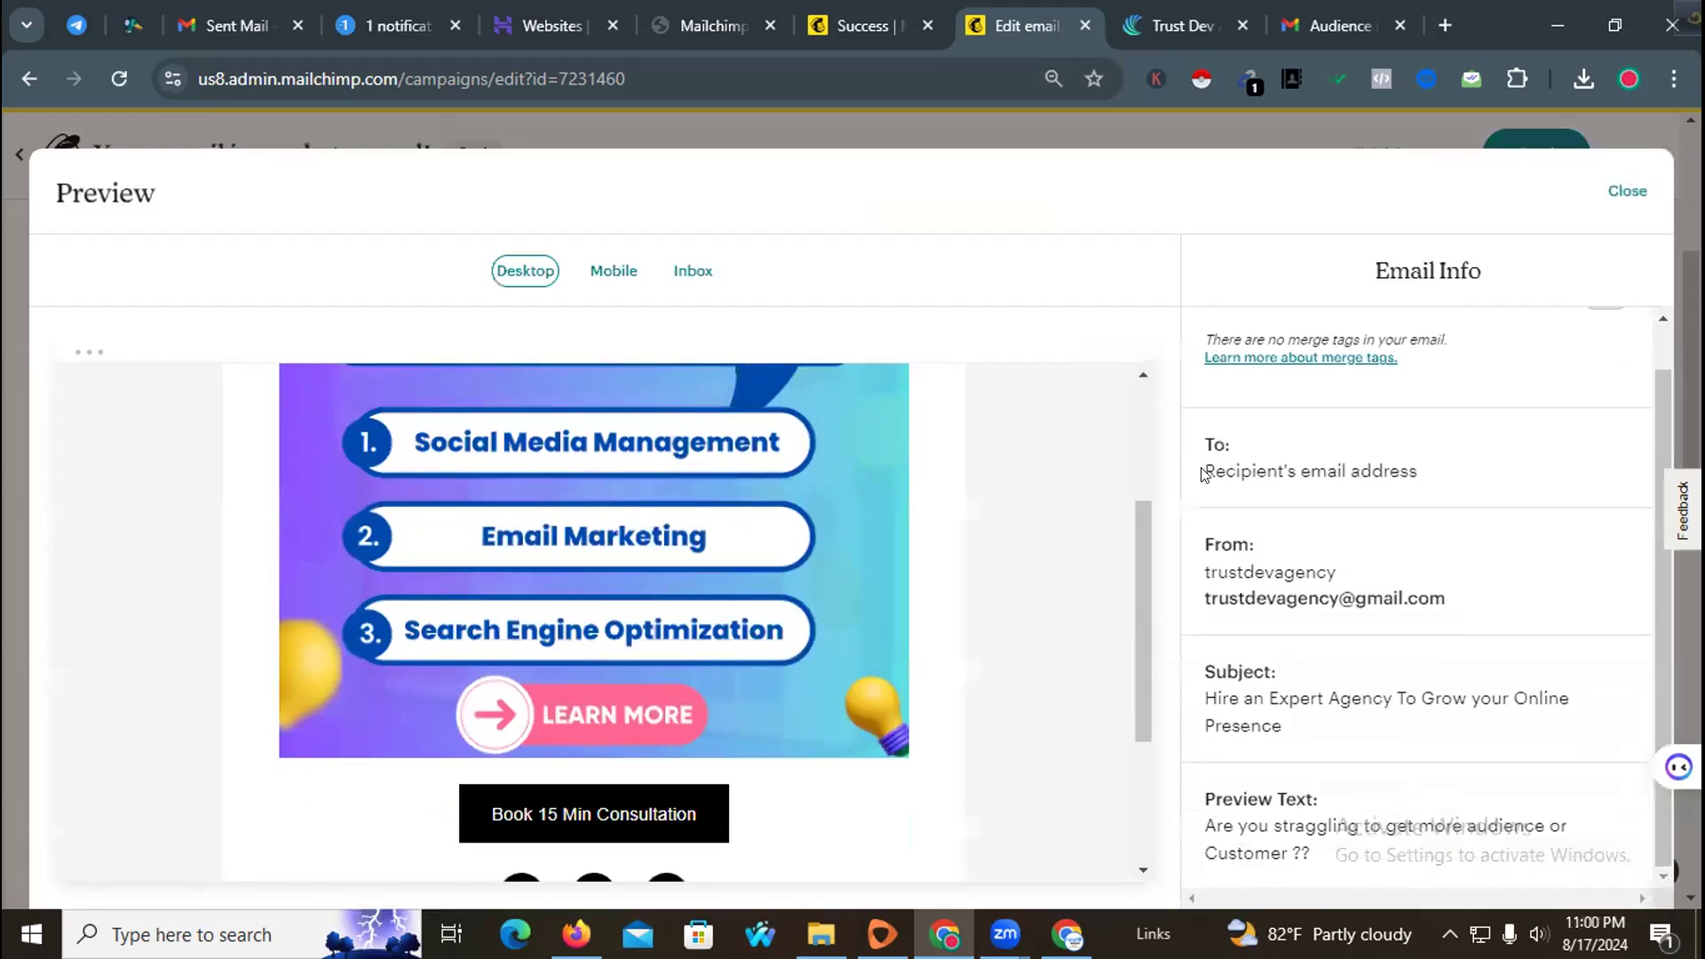
pyautogui.scroll(-3, 1142, 547)
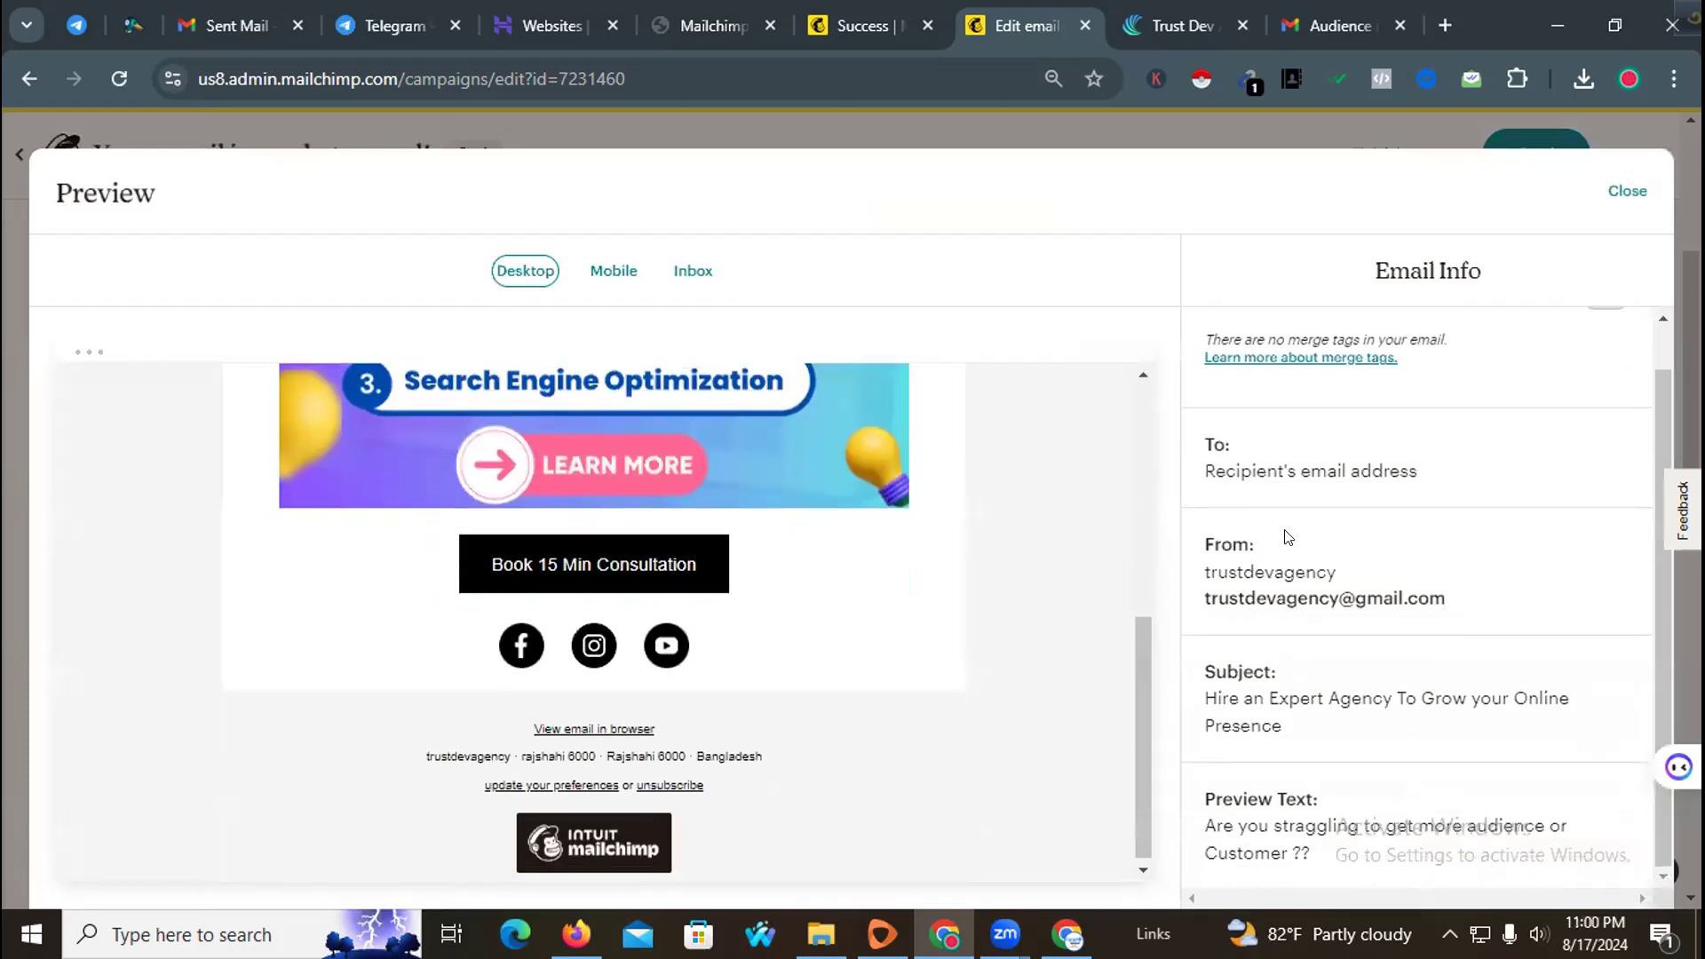
pyautogui.scroll(1, 1288, 533)
pyautogui.scroll(5, 983, 483)
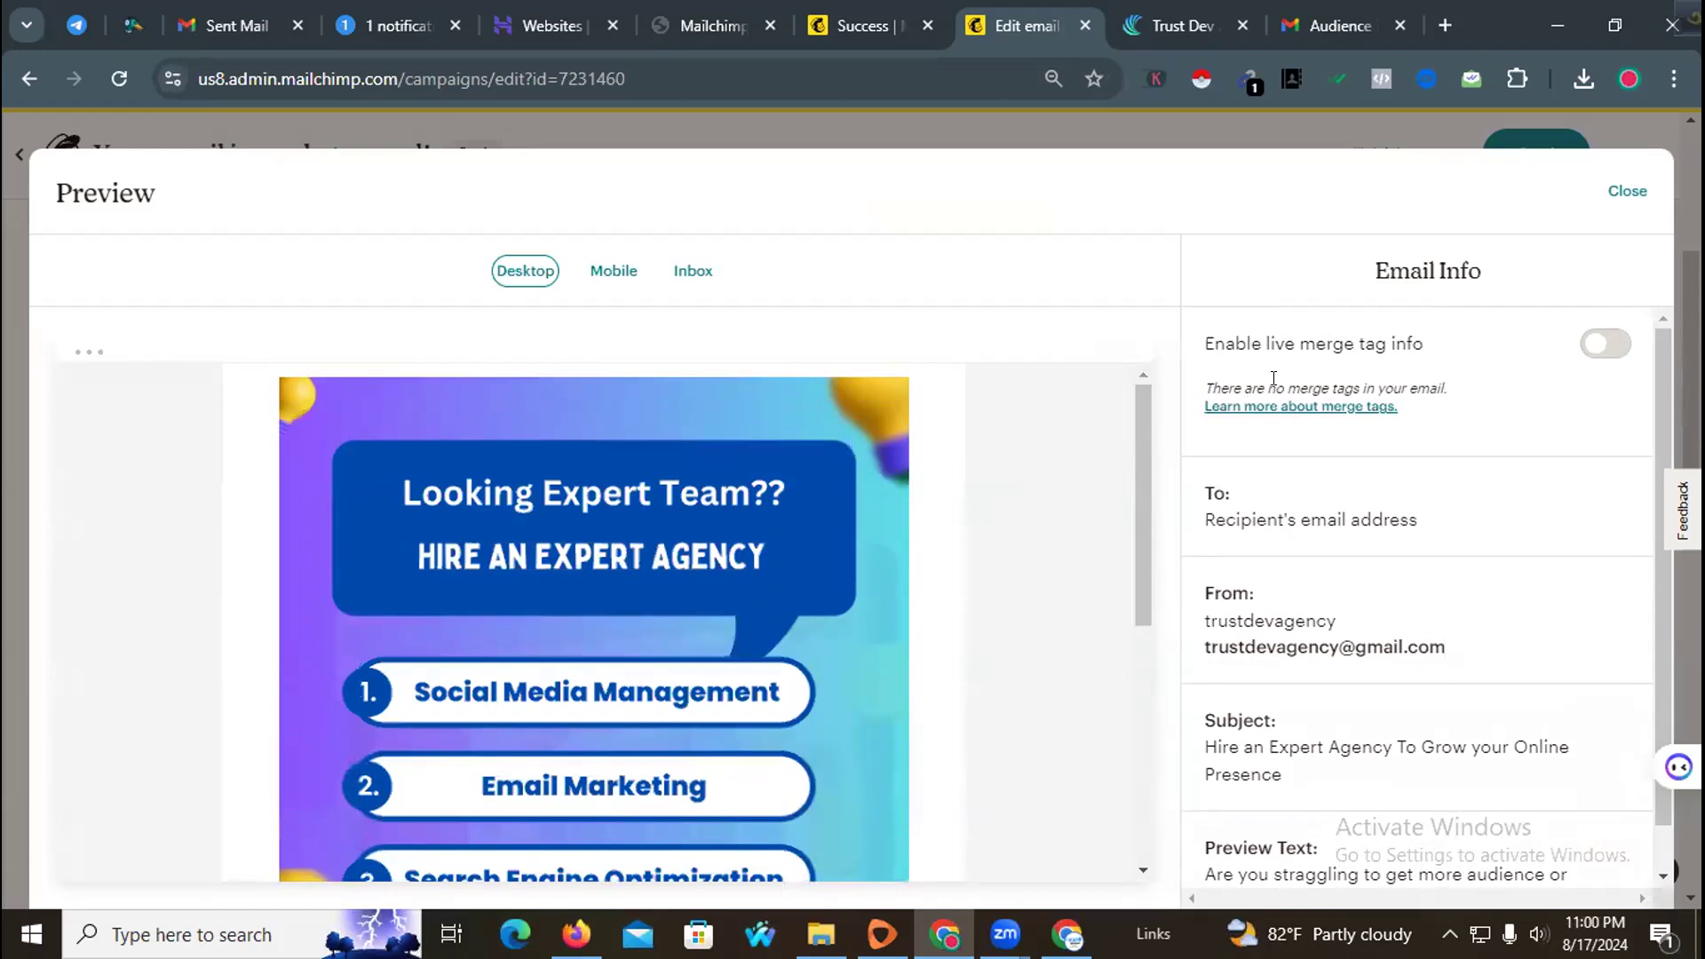
pyautogui.click(1627, 191)
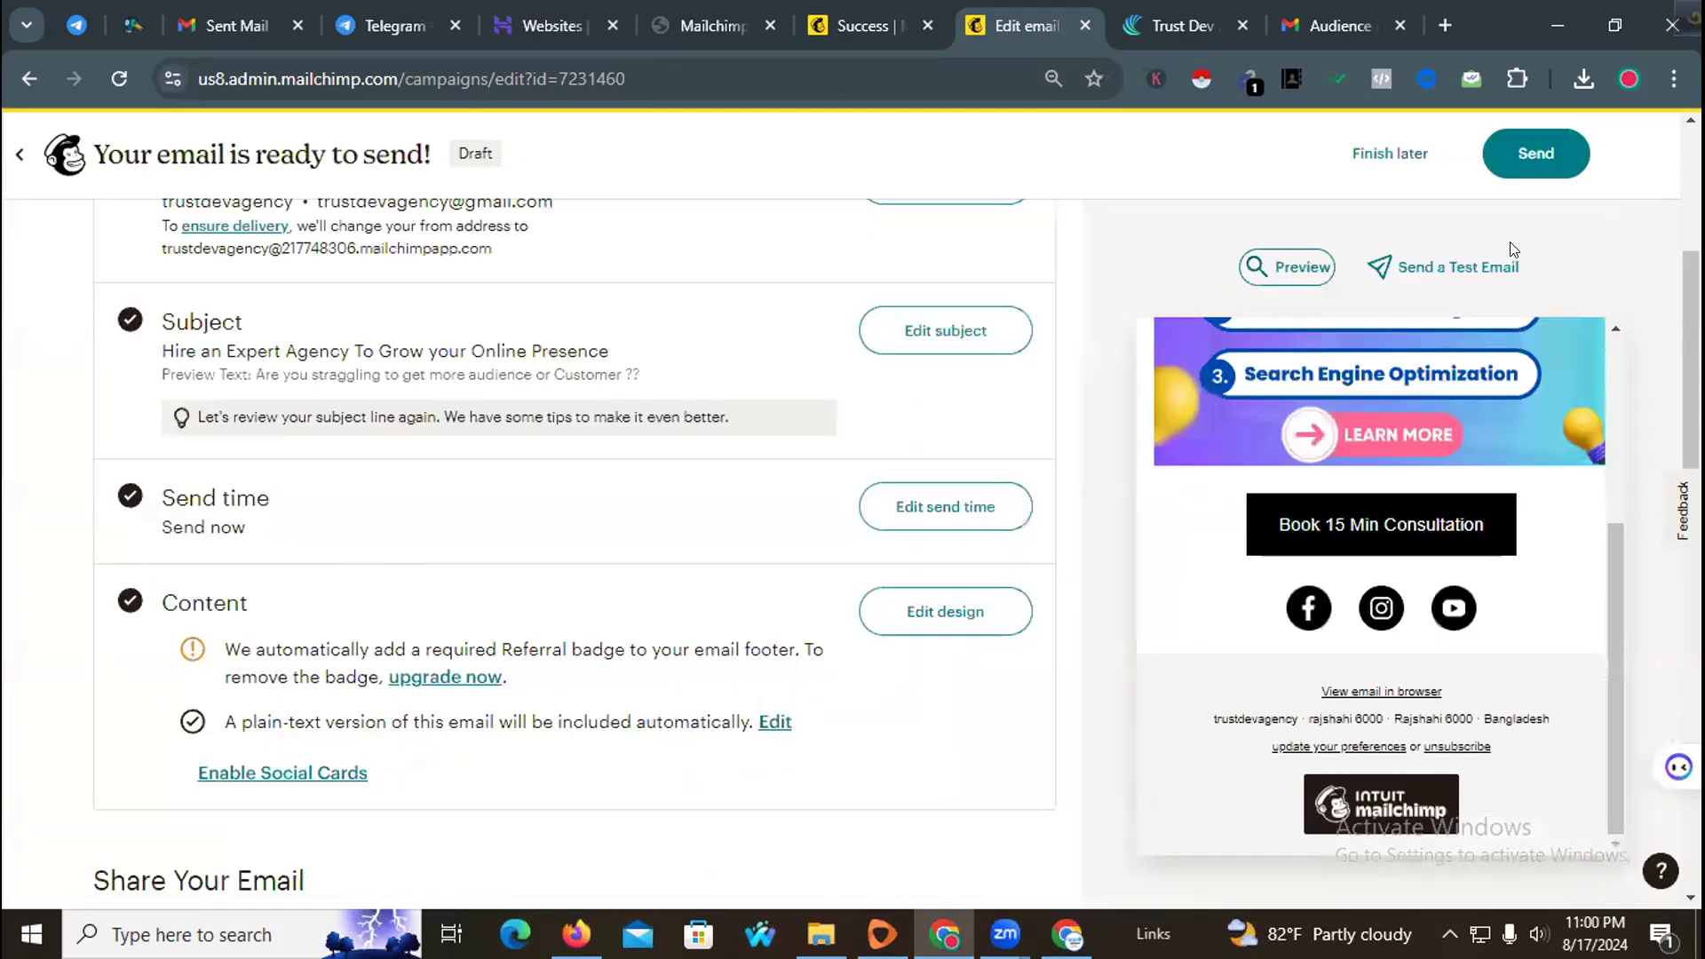
# Step: Send the campaign now to the trustdevagency audience
pyautogui.click(1524, 153)
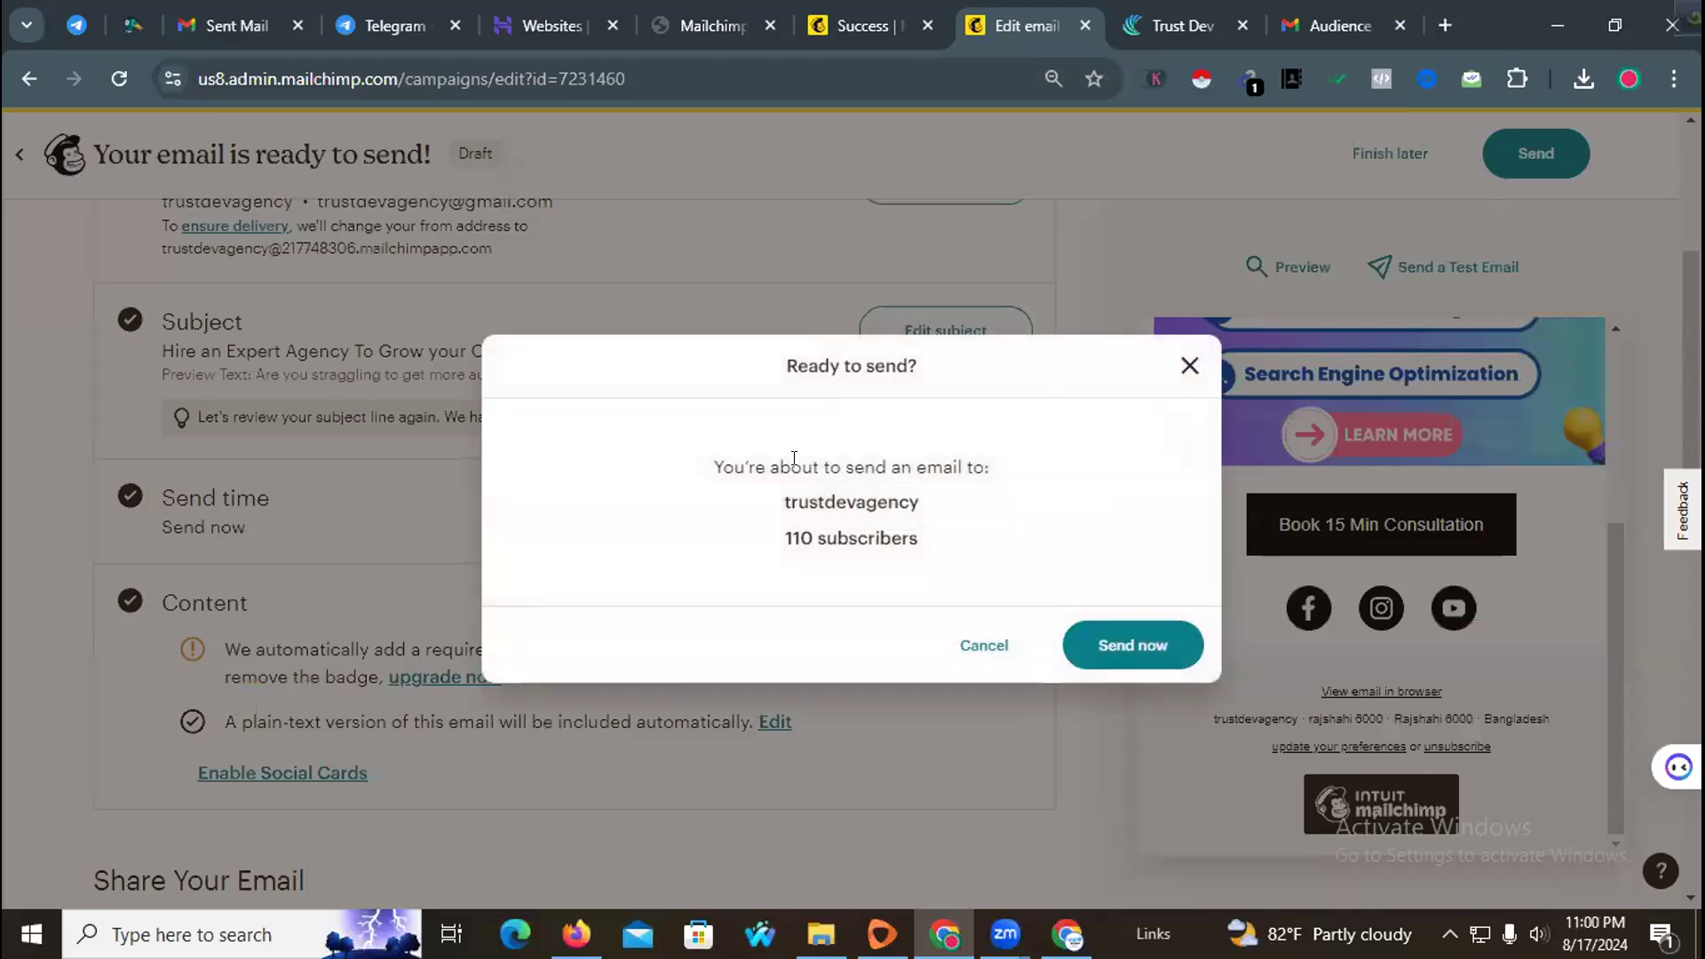
pyautogui.click(1115, 634)
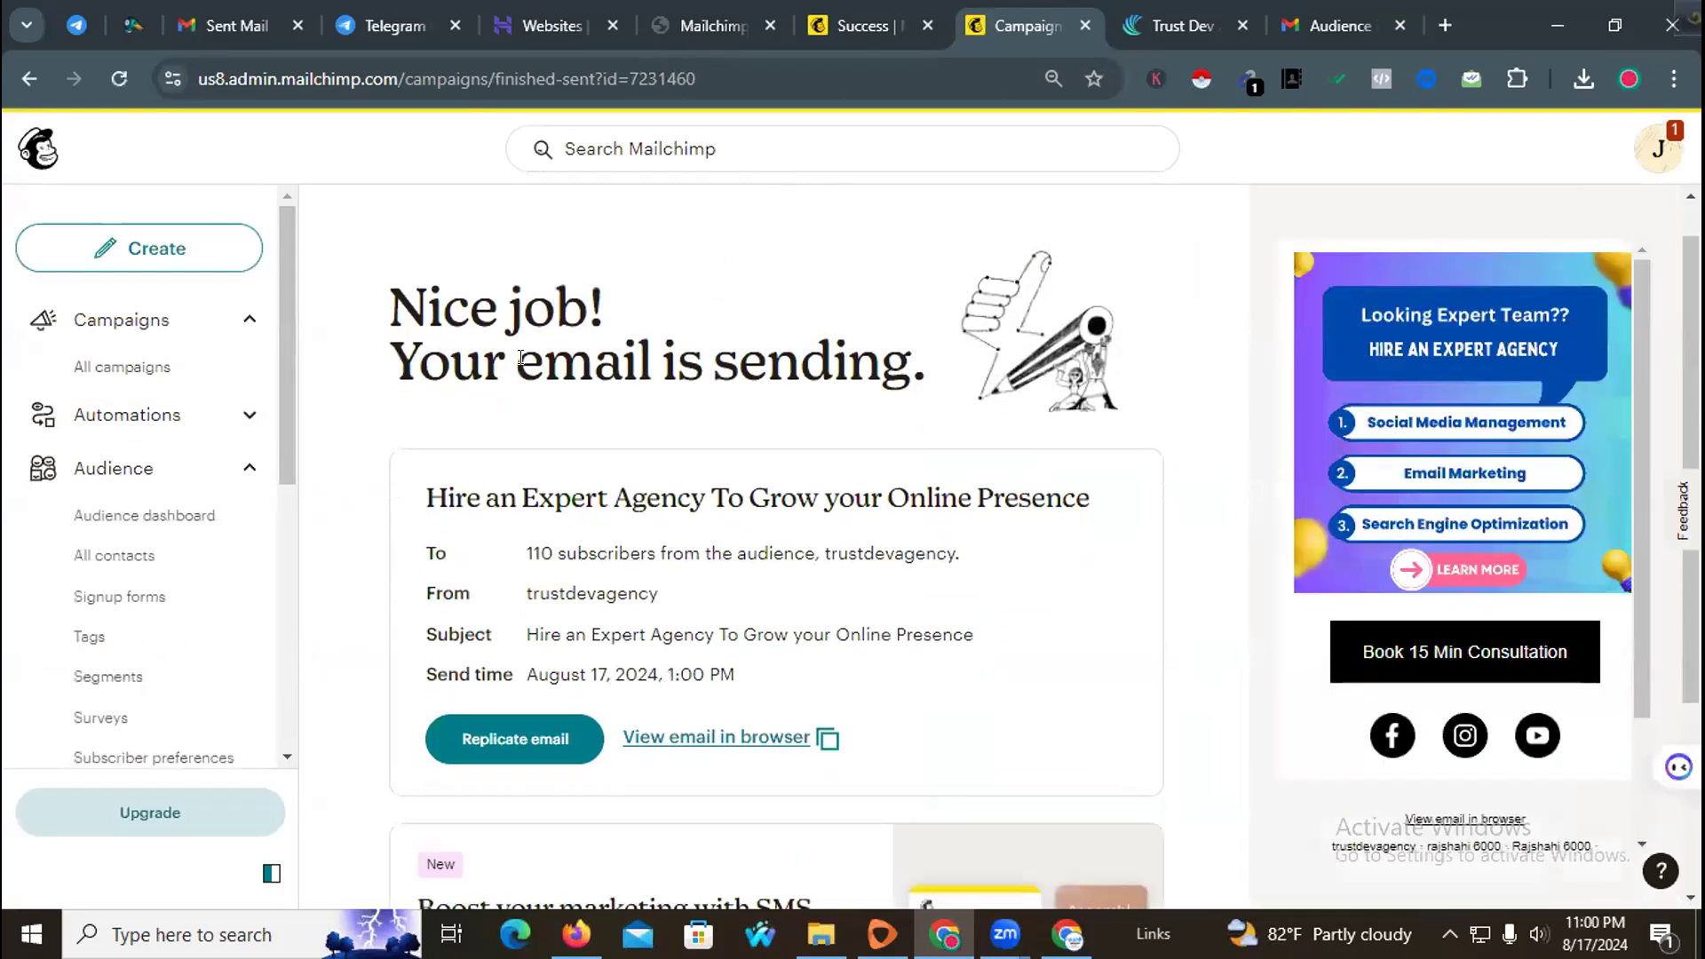
pyautogui.scroll(-3, 705, 506)
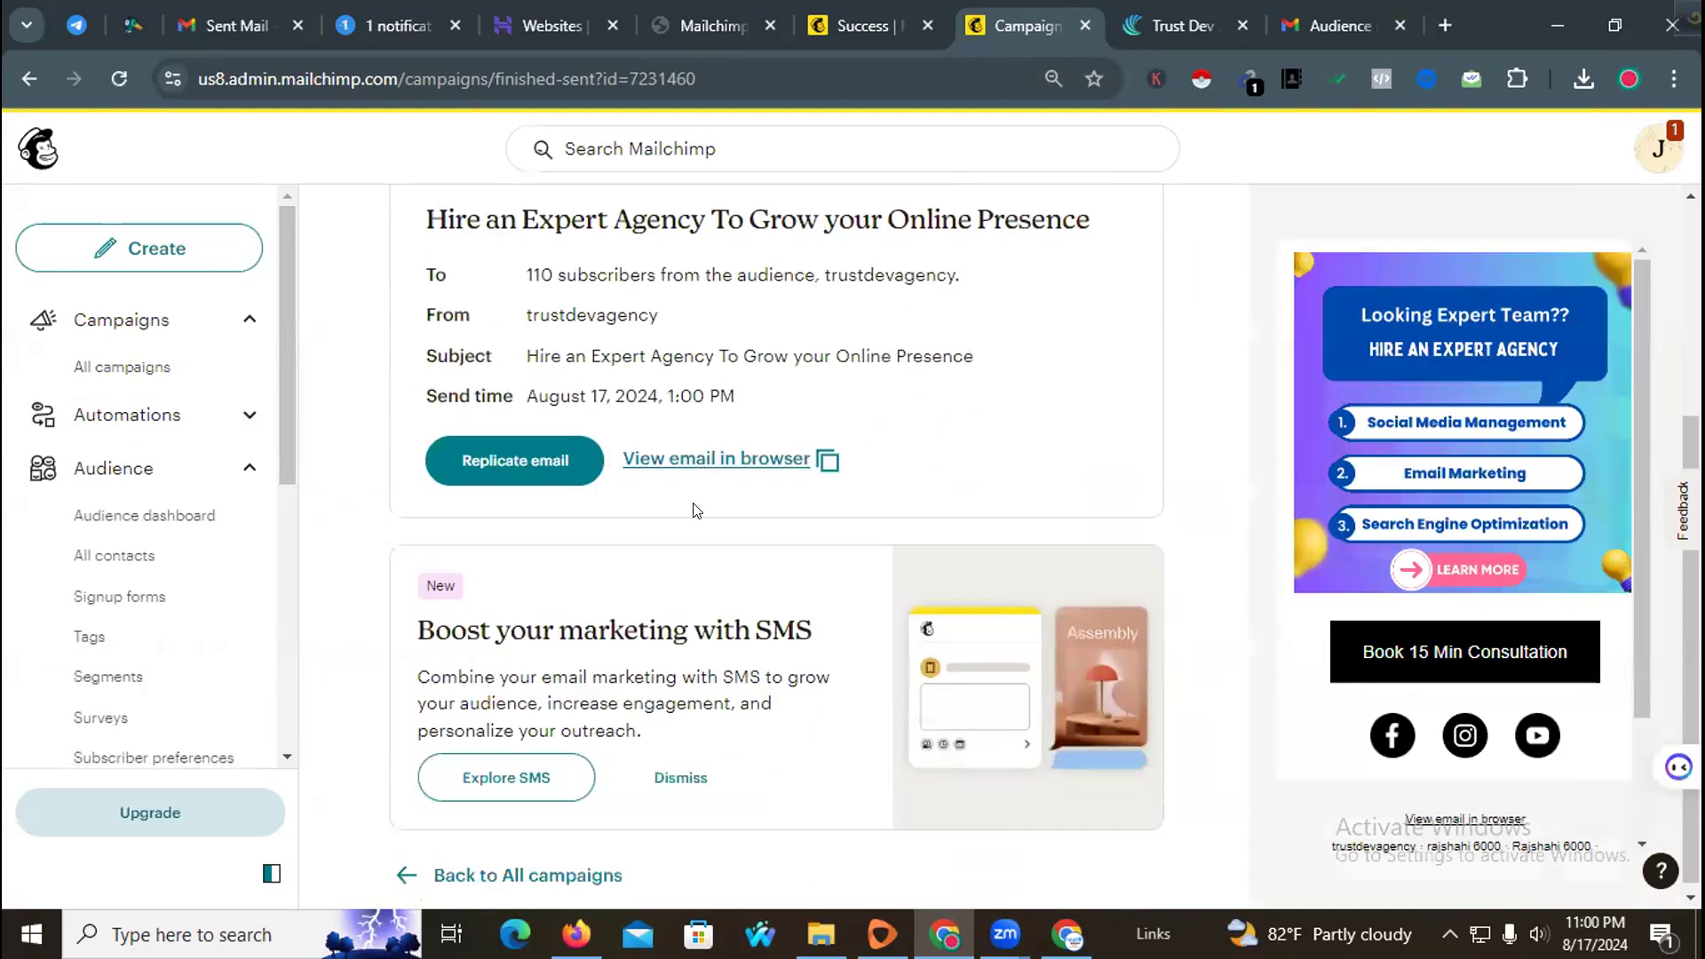
pyautogui.scroll(3, 684, 524)
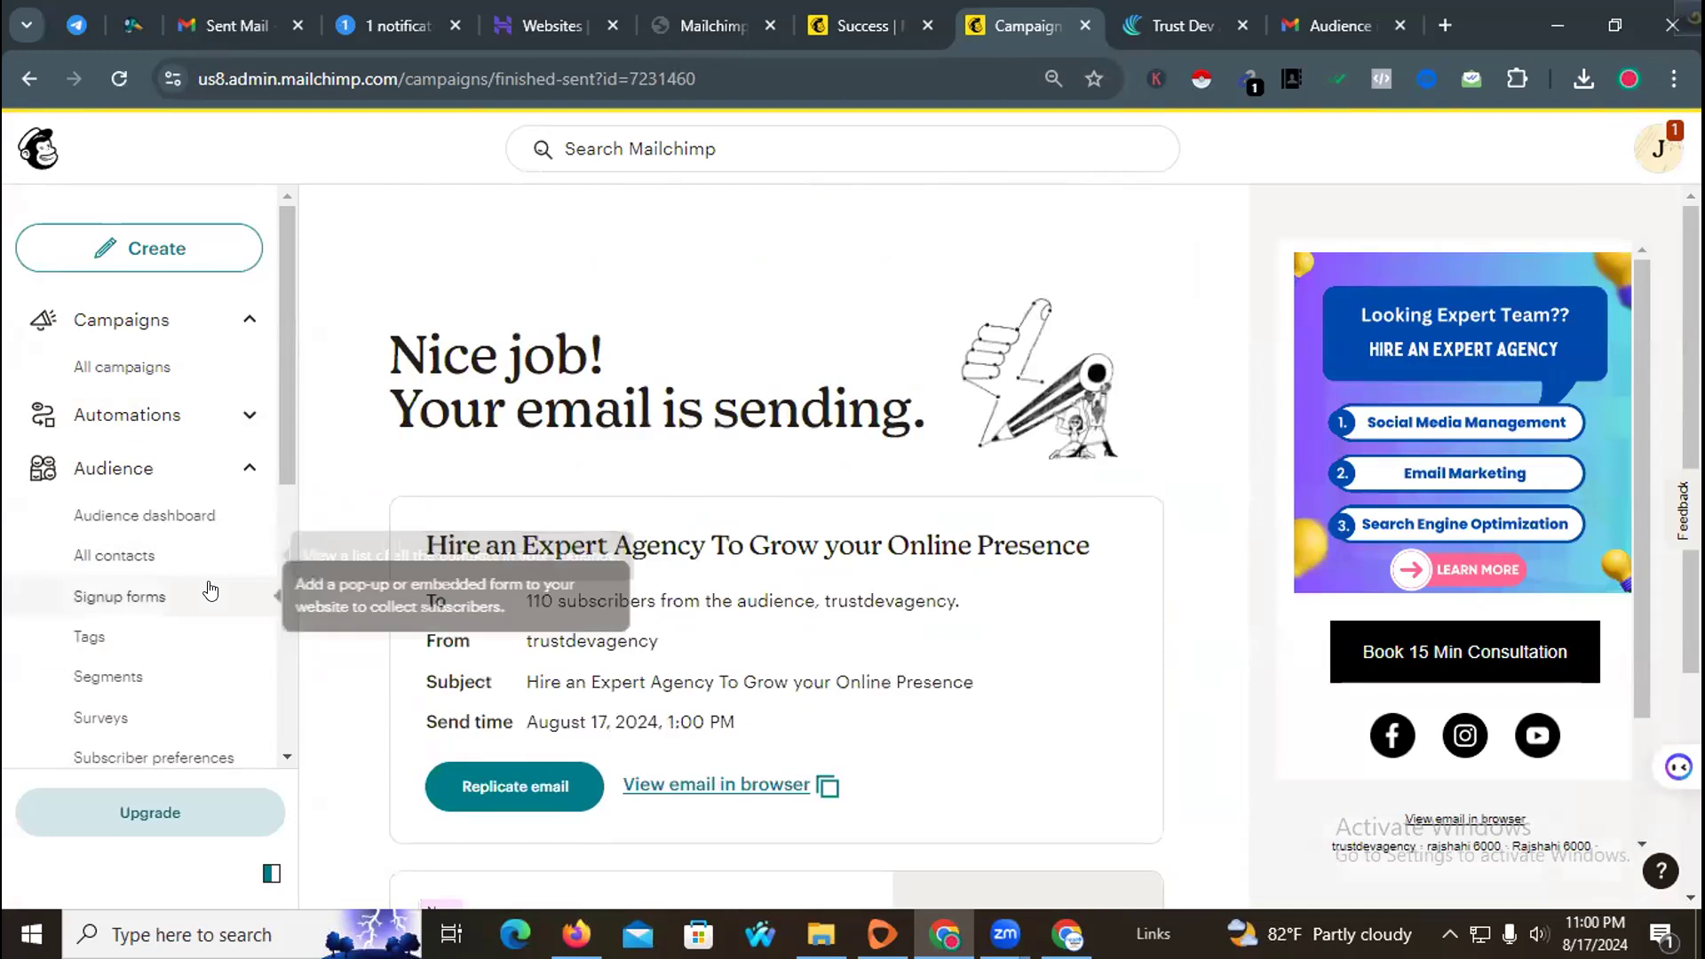
pyautogui.scroll(-3, 210, 584)
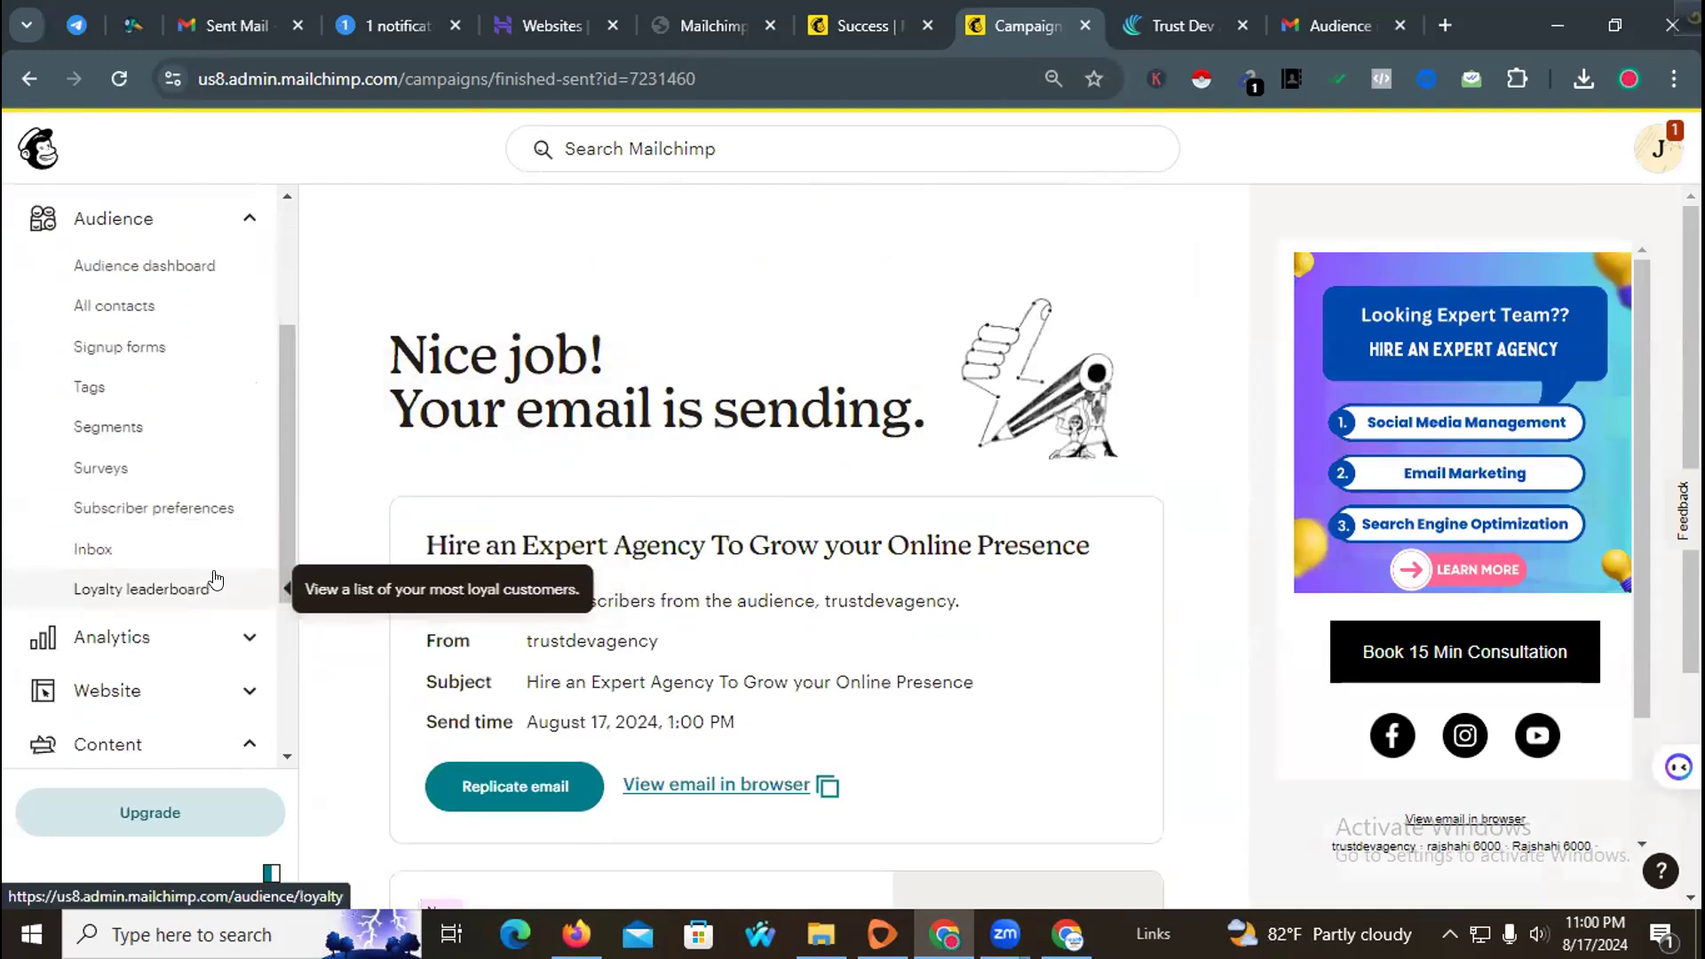
# Step: Open the audience Tags page and review the existing tags
pyautogui.click(153, 389)
pyautogui.scroll(-3, 803, 529)
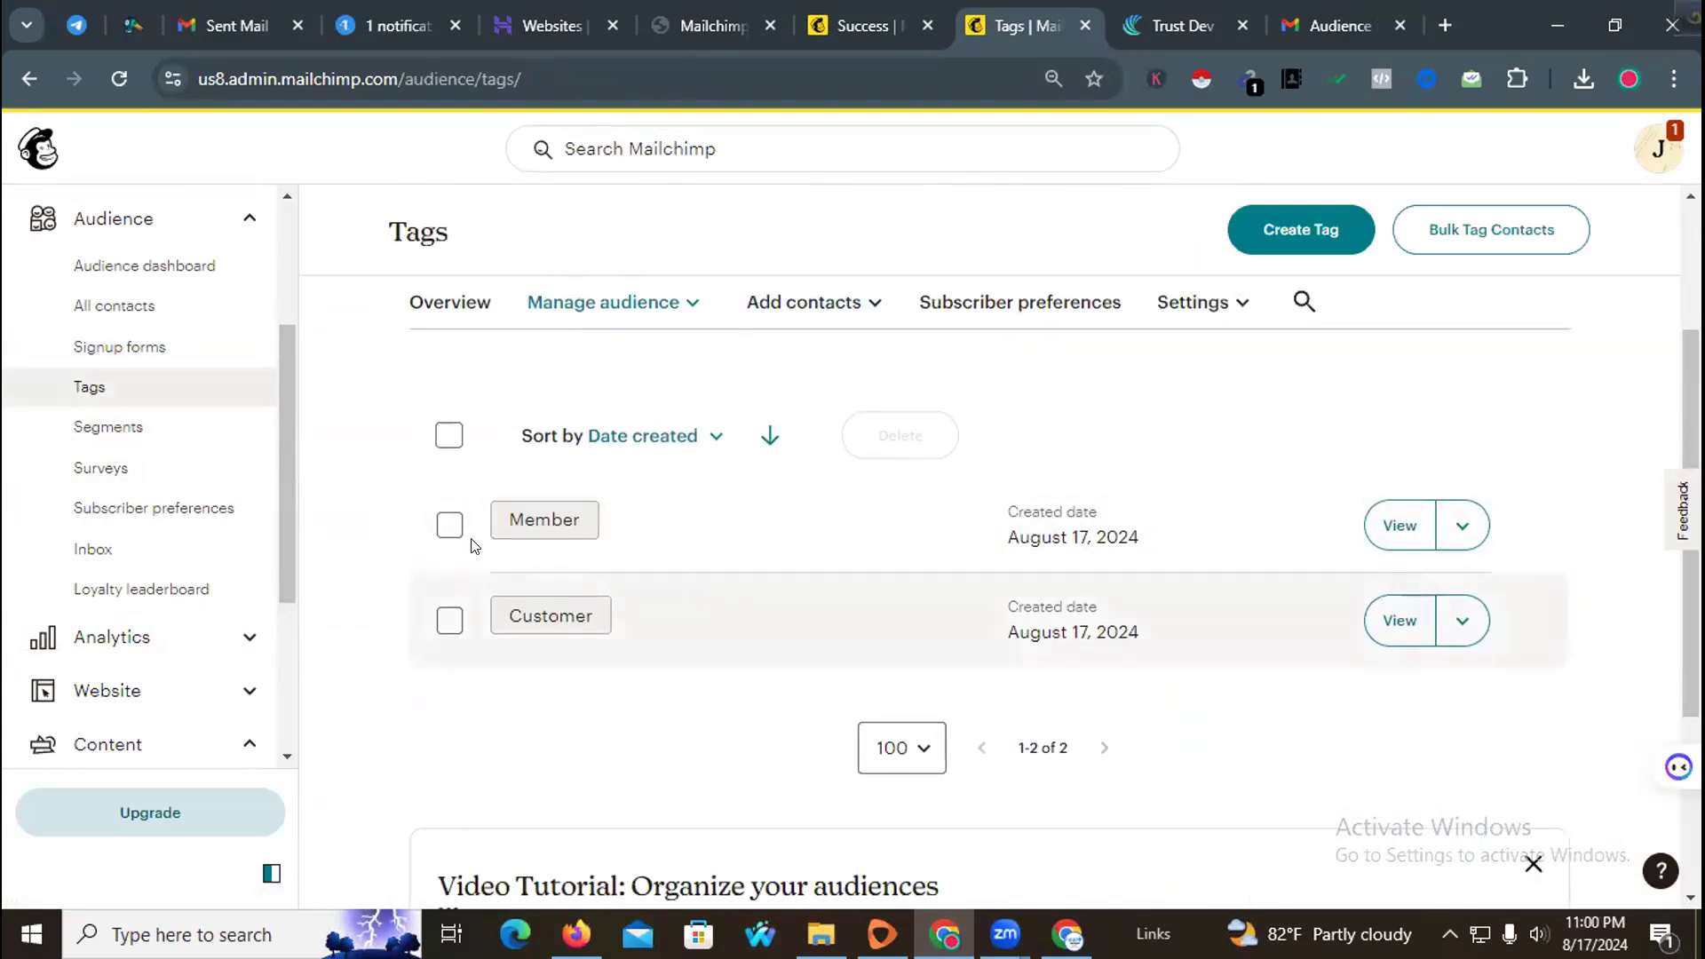
pyautogui.scroll(-3, 834, 602)
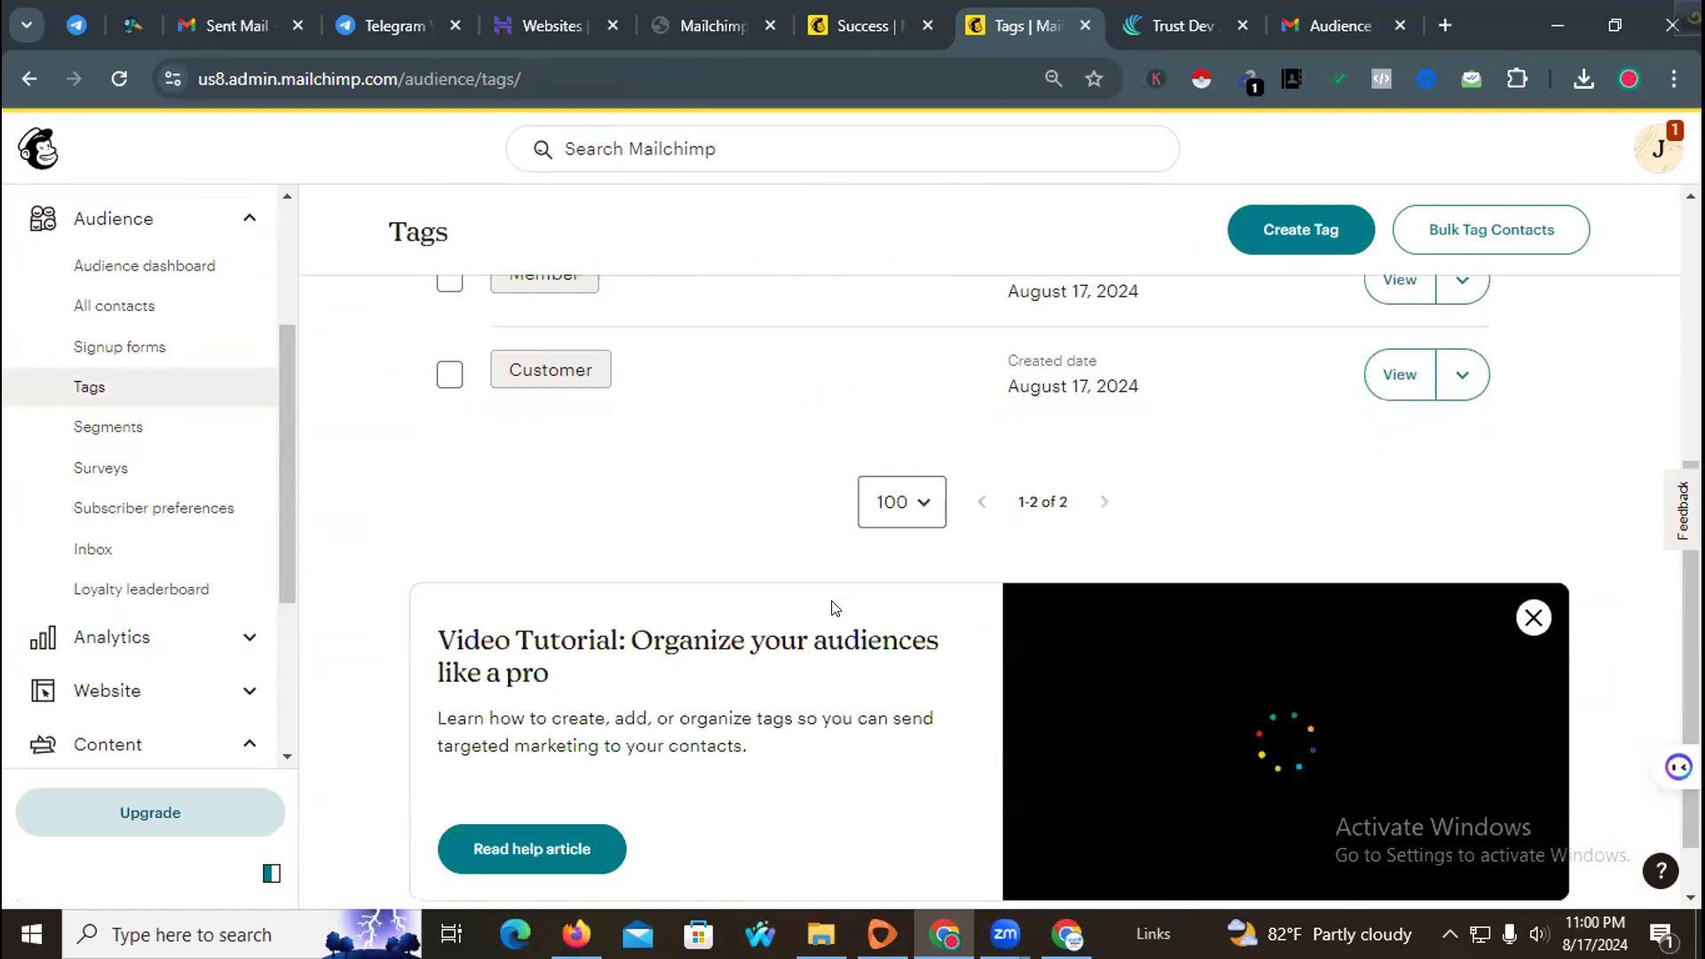
pyautogui.scroll(5, 392, 610)
pyautogui.scroll(-3, 218, 642)
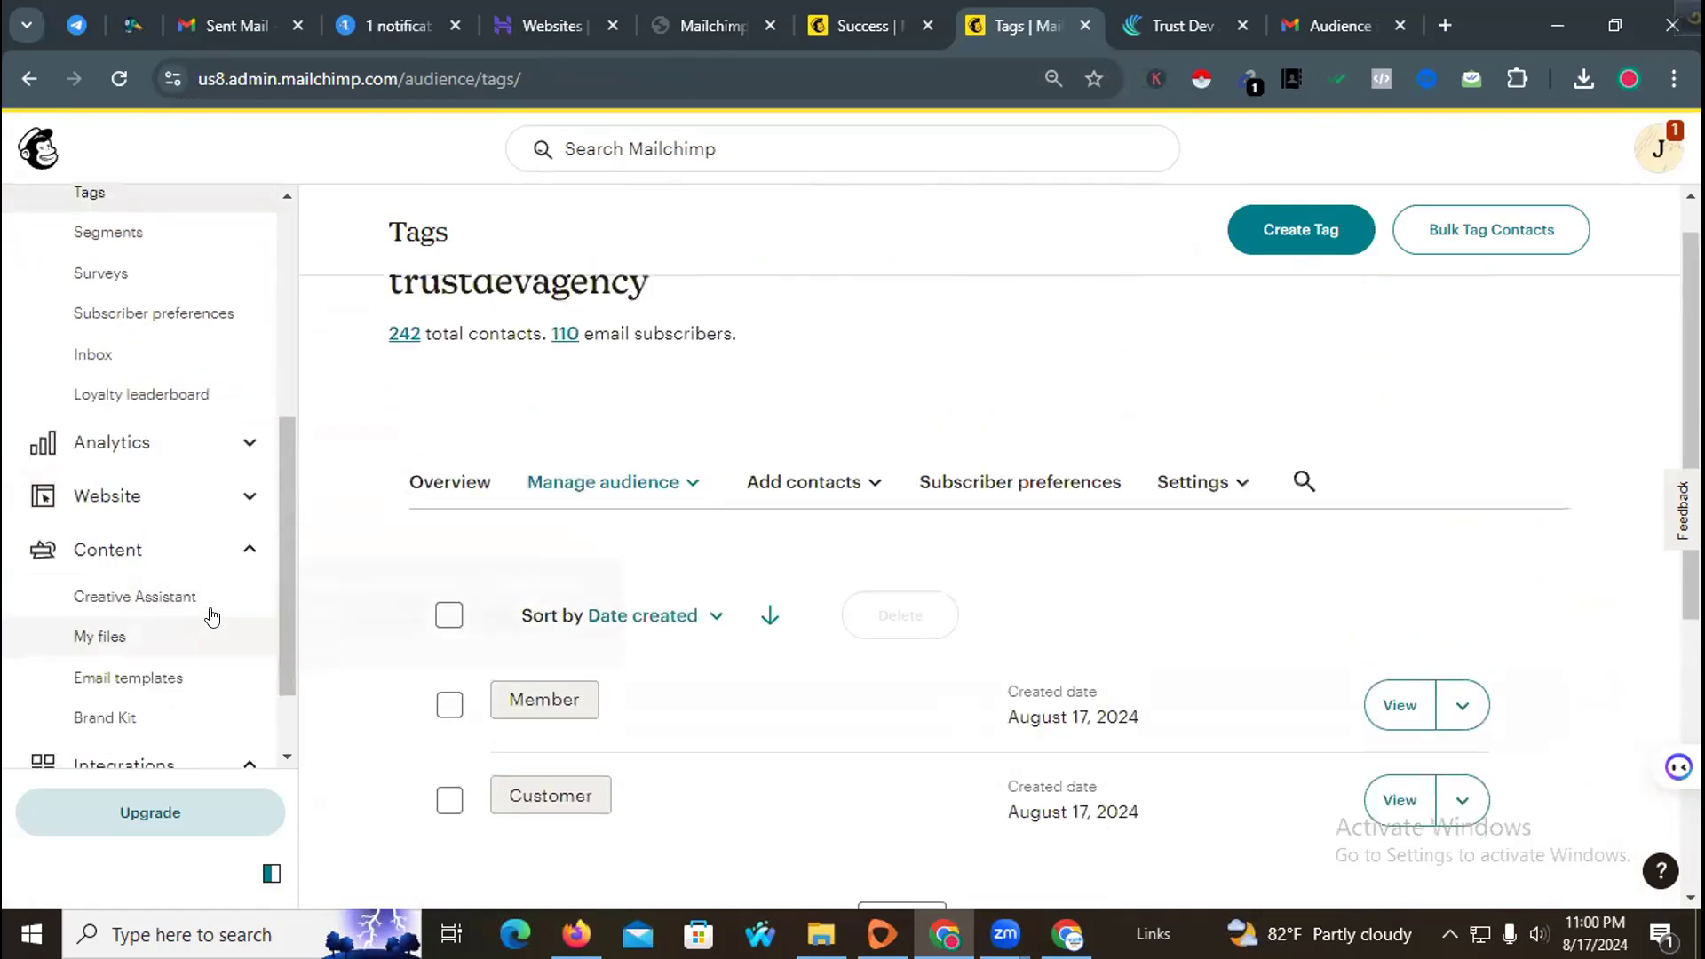
pyautogui.scroll(-4, 772, 571)
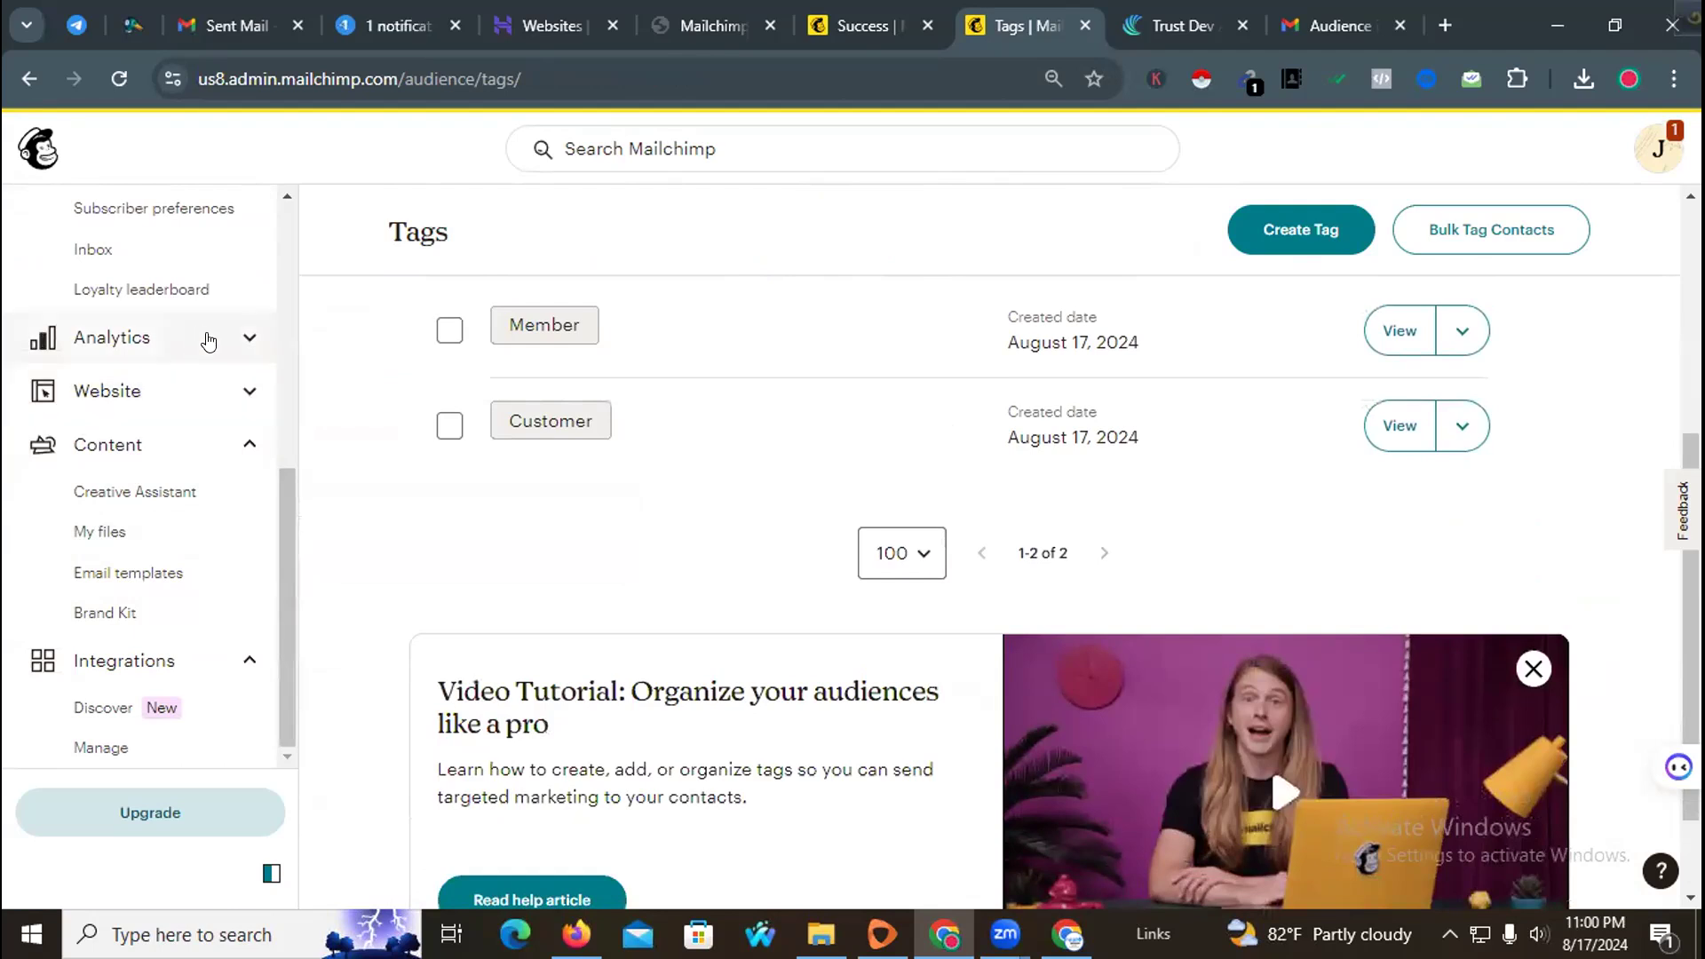
# Step: Open the Analytics marketing dashboard and dismiss its sample-data notice
pyautogui.click(209, 349)
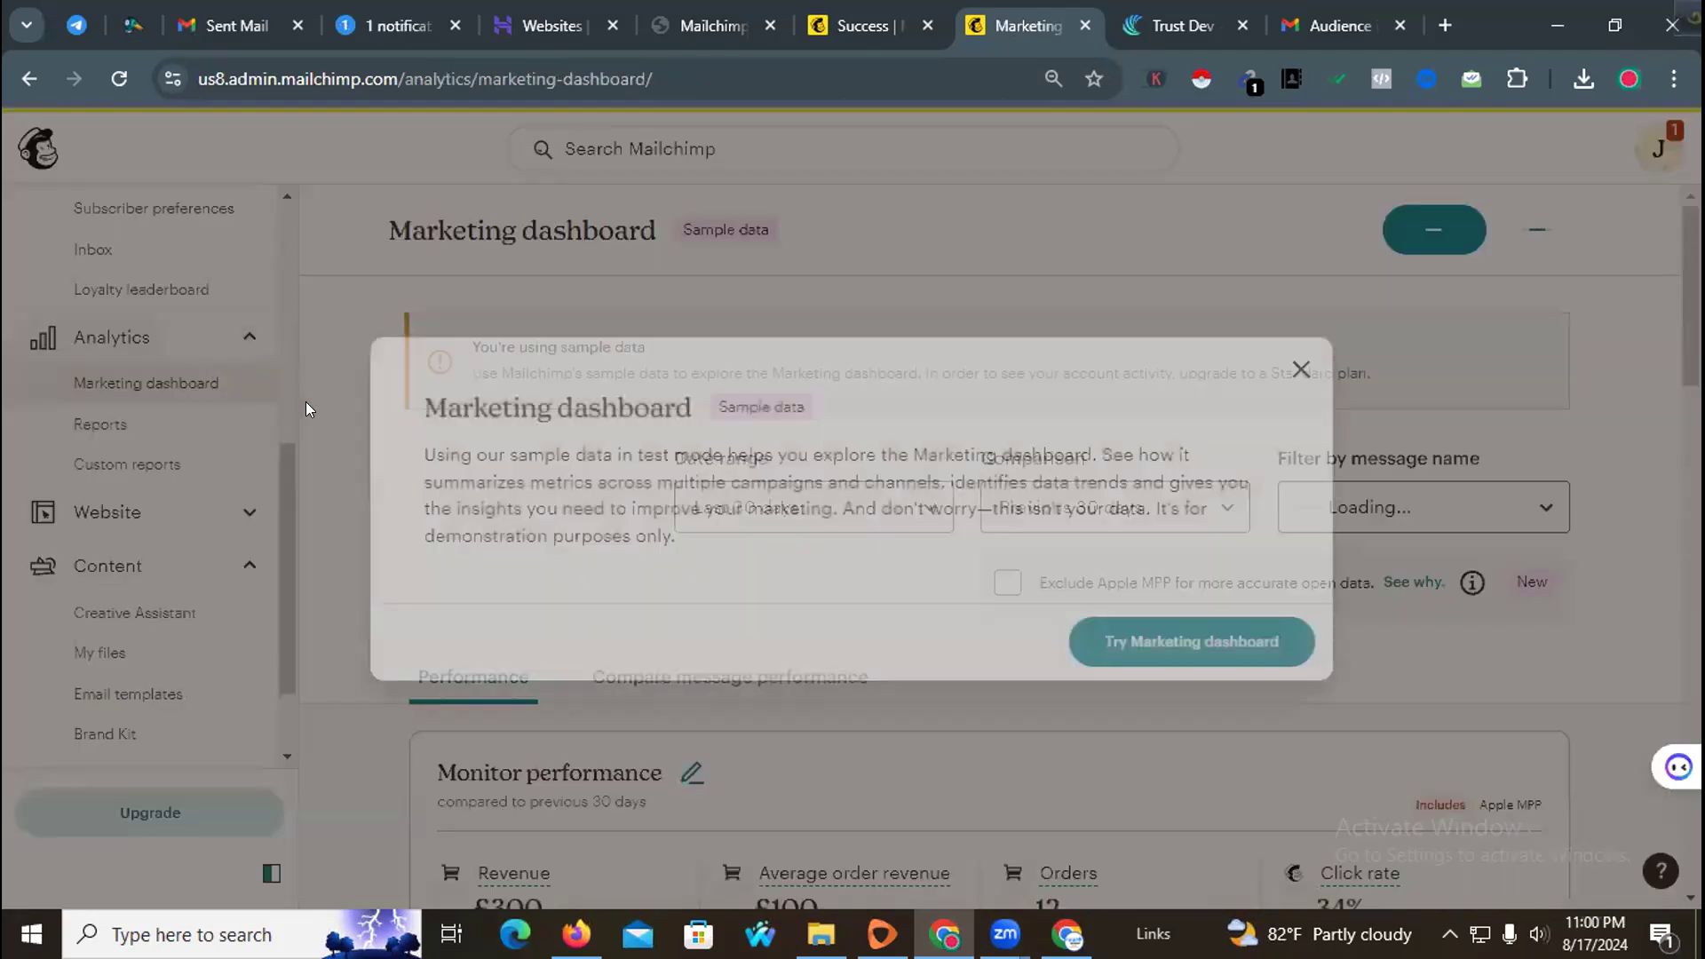
pyautogui.click(1299, 370)
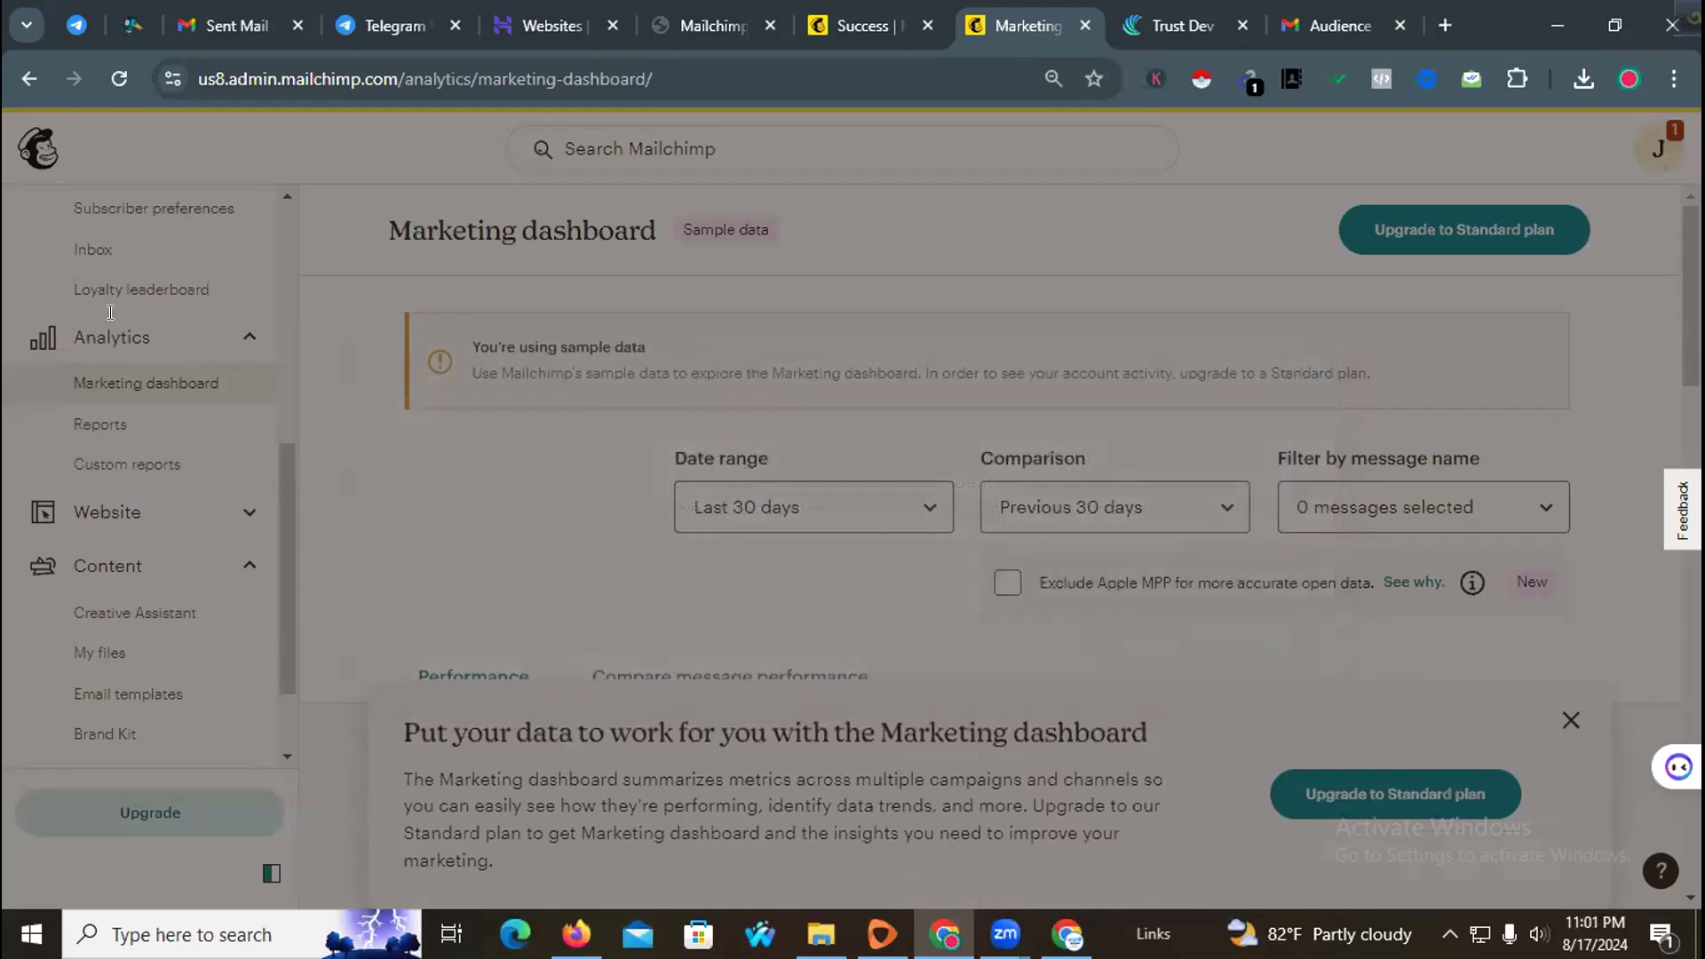
pyautogui.scroll(-3, 795, 497)
pyautogui.scroll(-3, 1031, 506)
pyautogui.scroll(5, 1032, 507)
pyautogui.scroll(5, 175, 293)
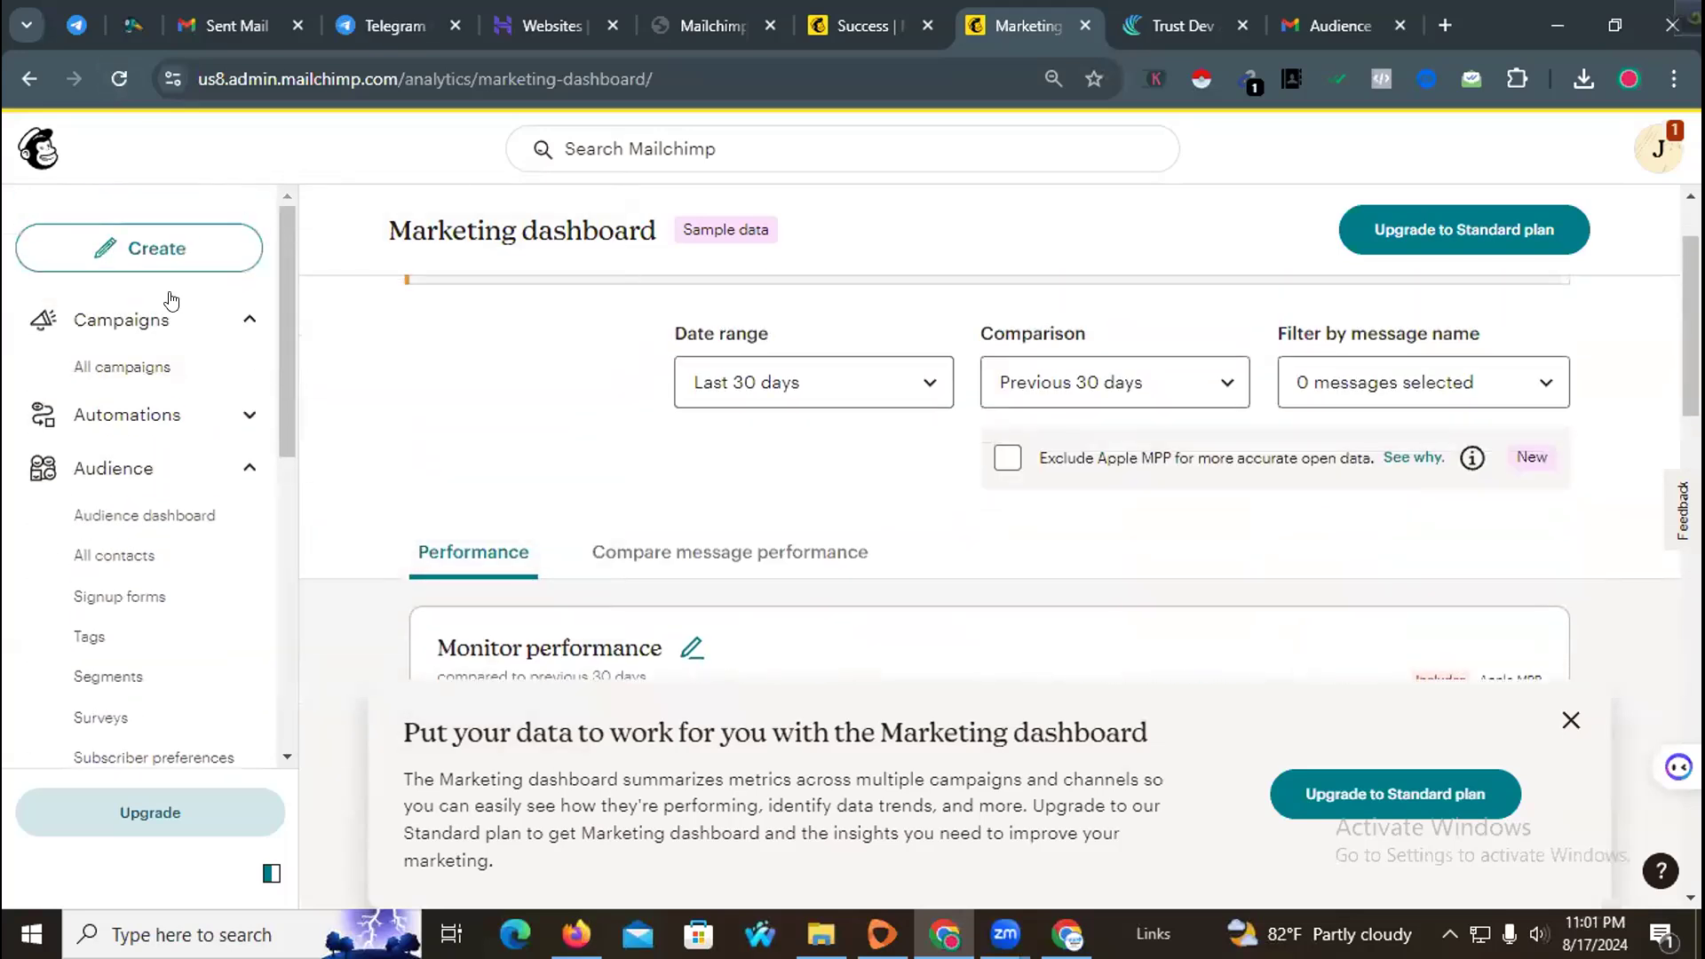
# Step: Delete the Untitled draft and the Welcome new contacts journey from the campaigns list
pyautogui.click(167, 322)
pyautogui.click(195, 331)
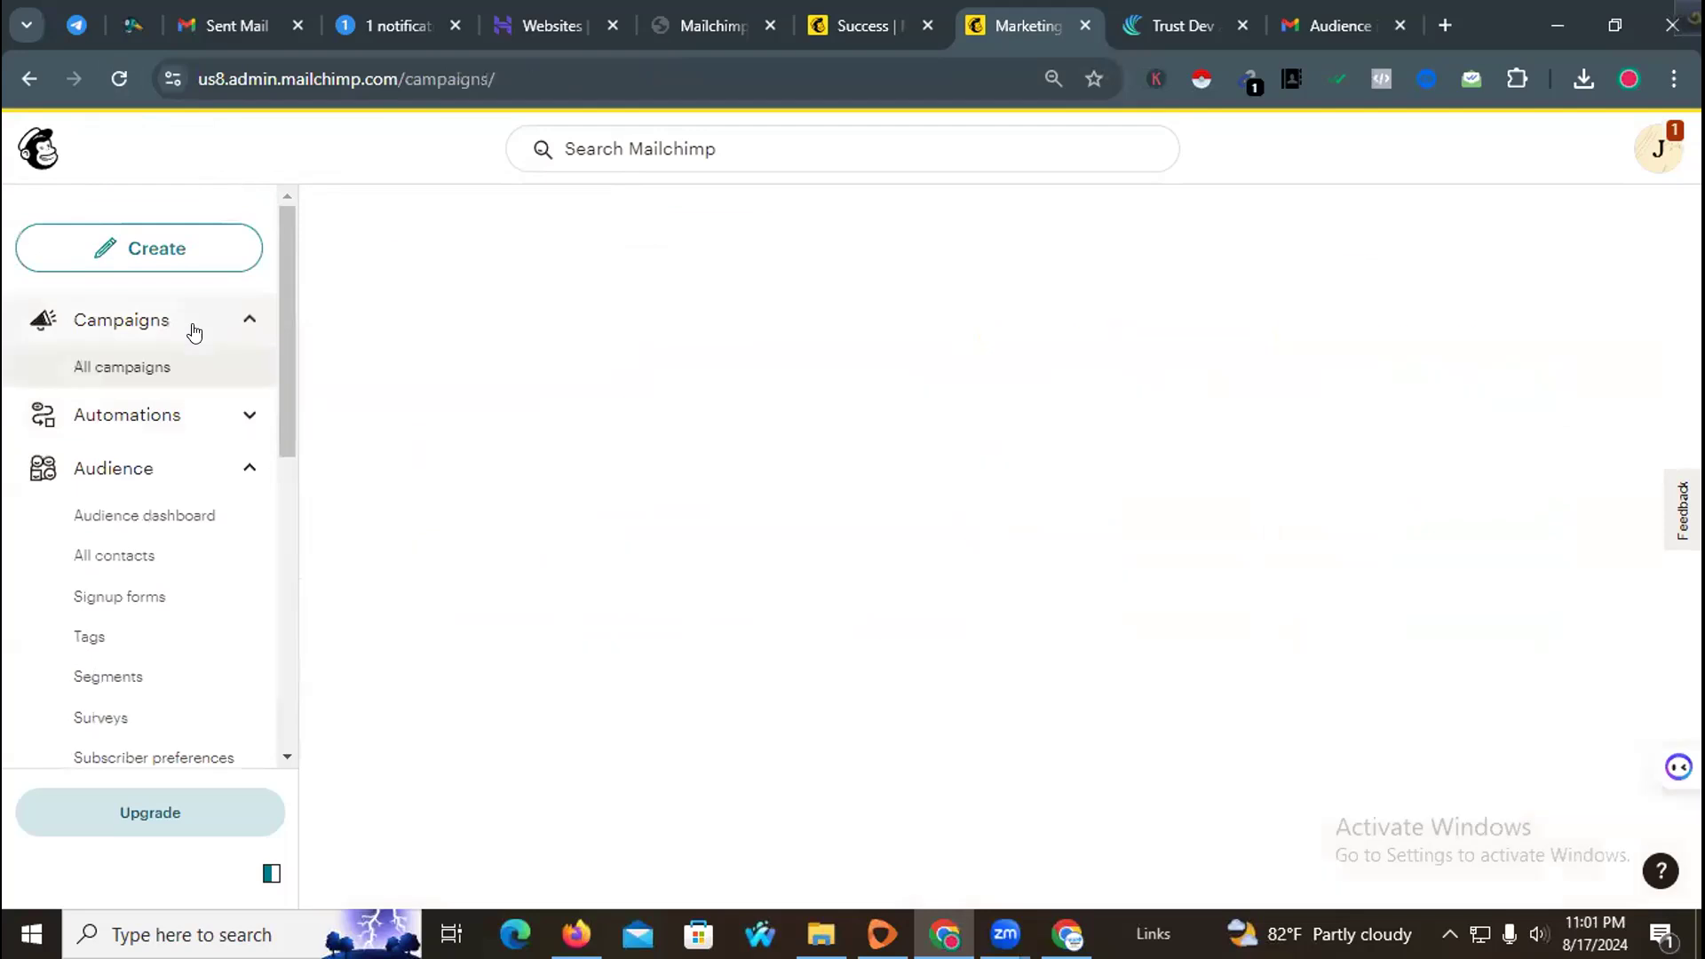
pyautogui.scroll(-2, 884, 539)
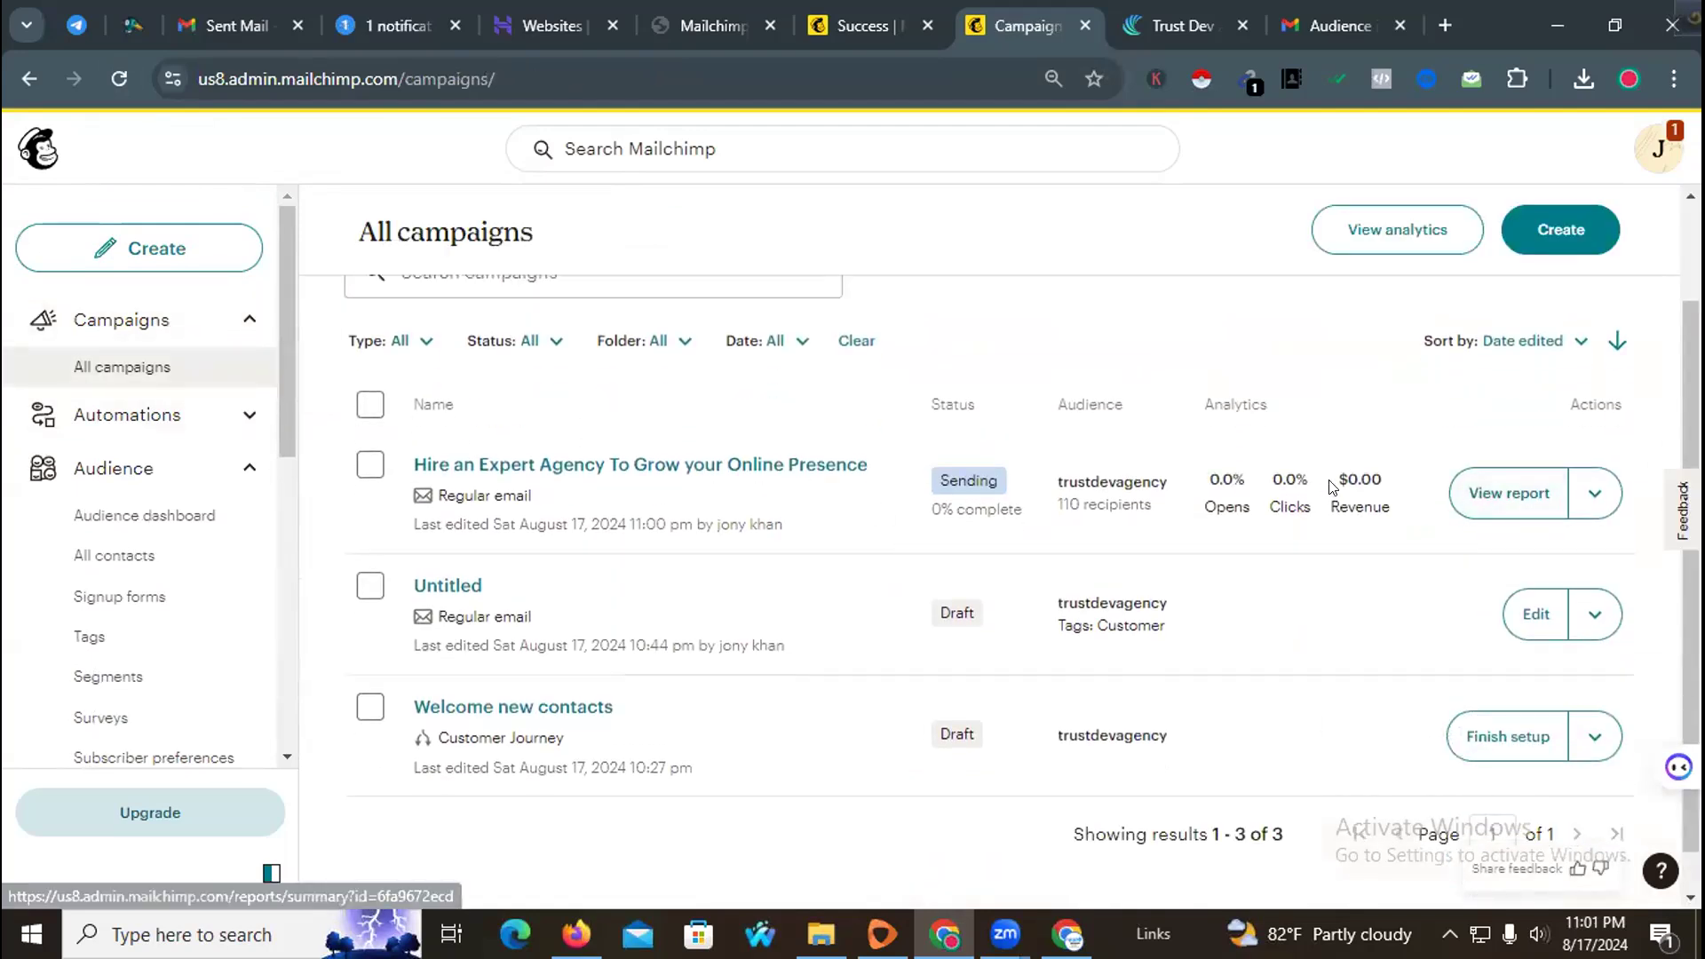
pyautogui.click(363, 589)
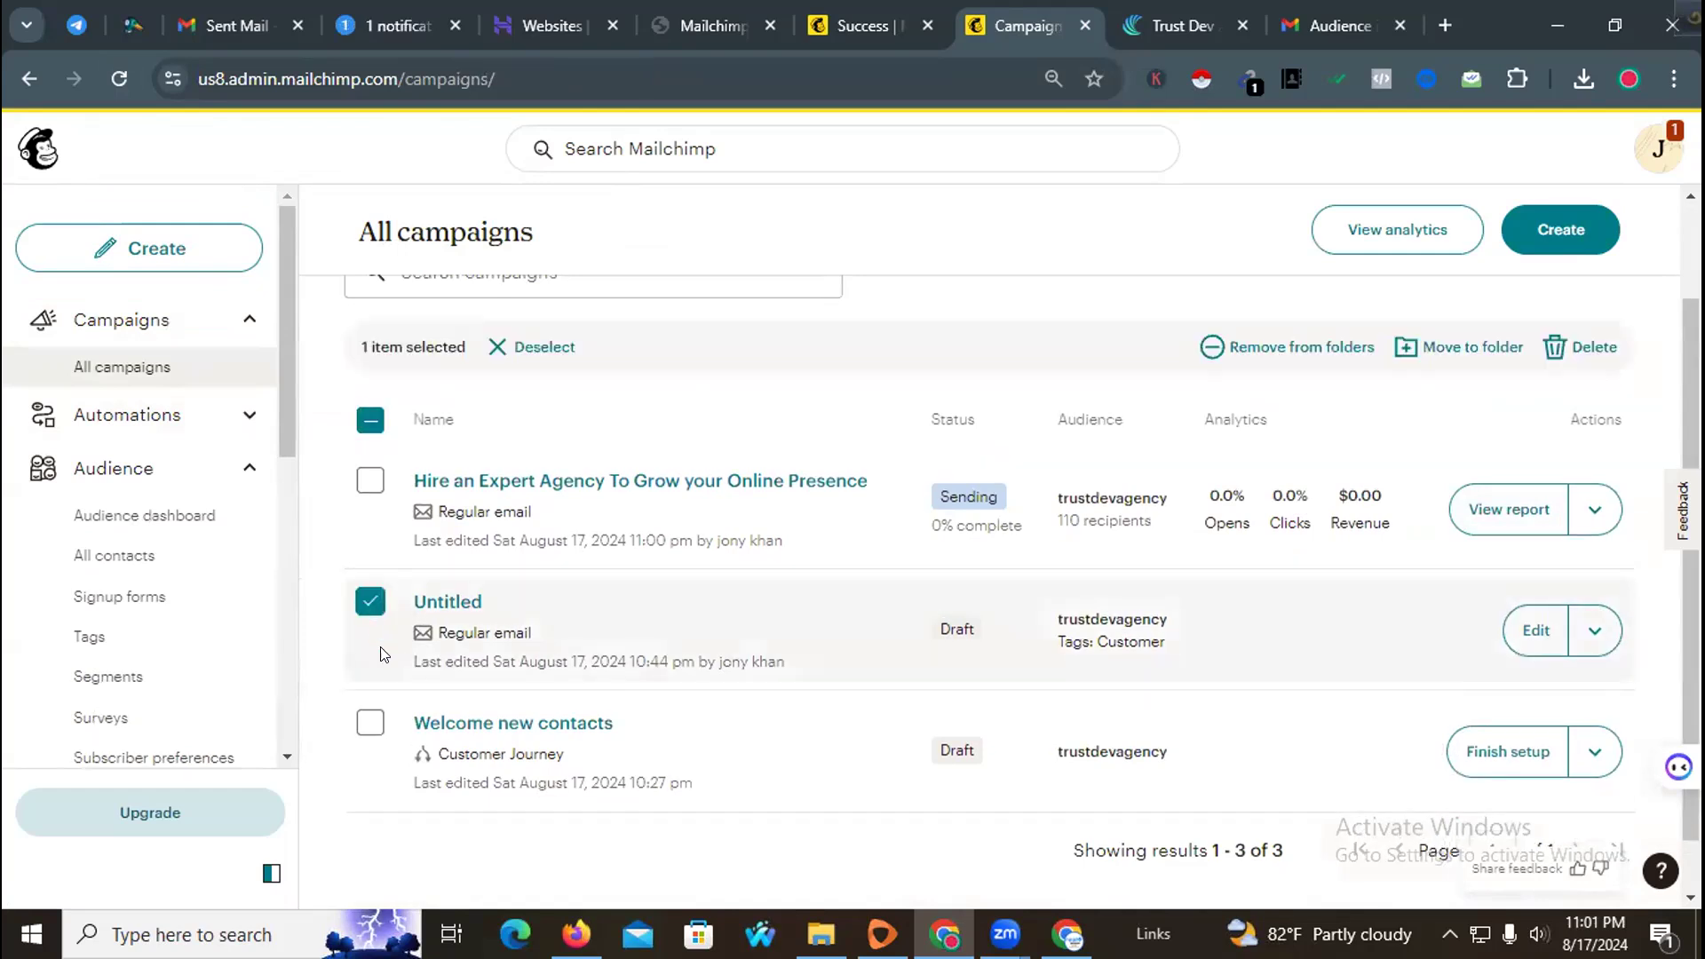
pyautogui.click(365, 726)
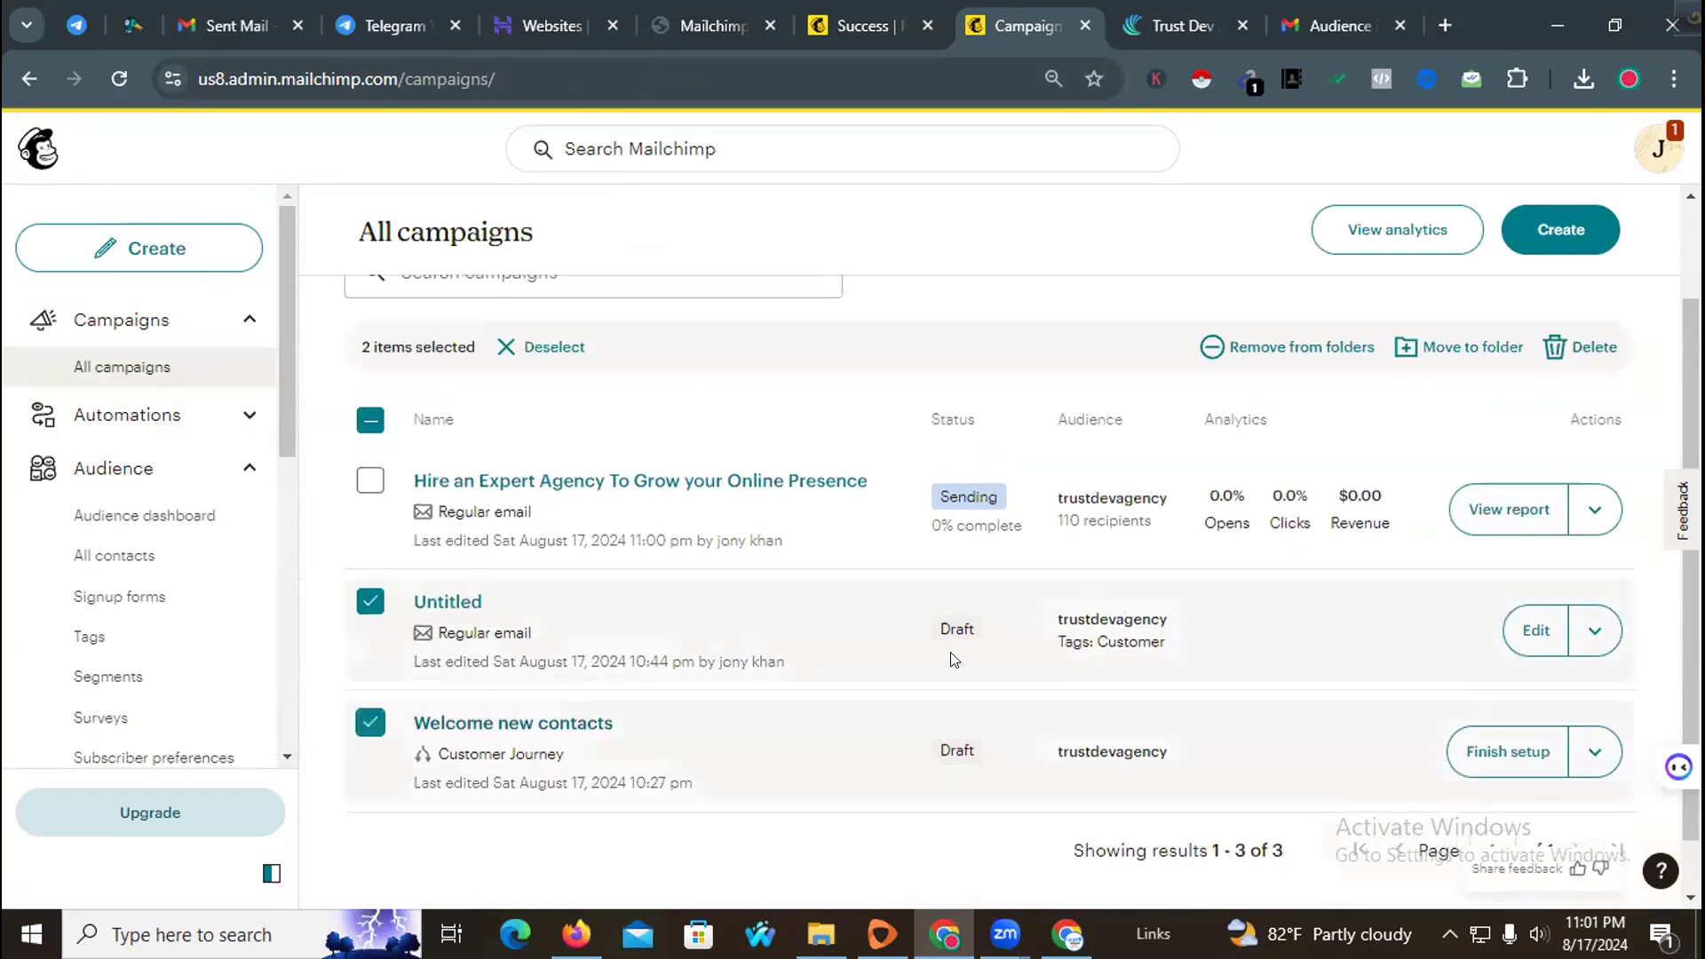
pyautogui.click(1568, 348)
pyautogui.click(1237, 724)
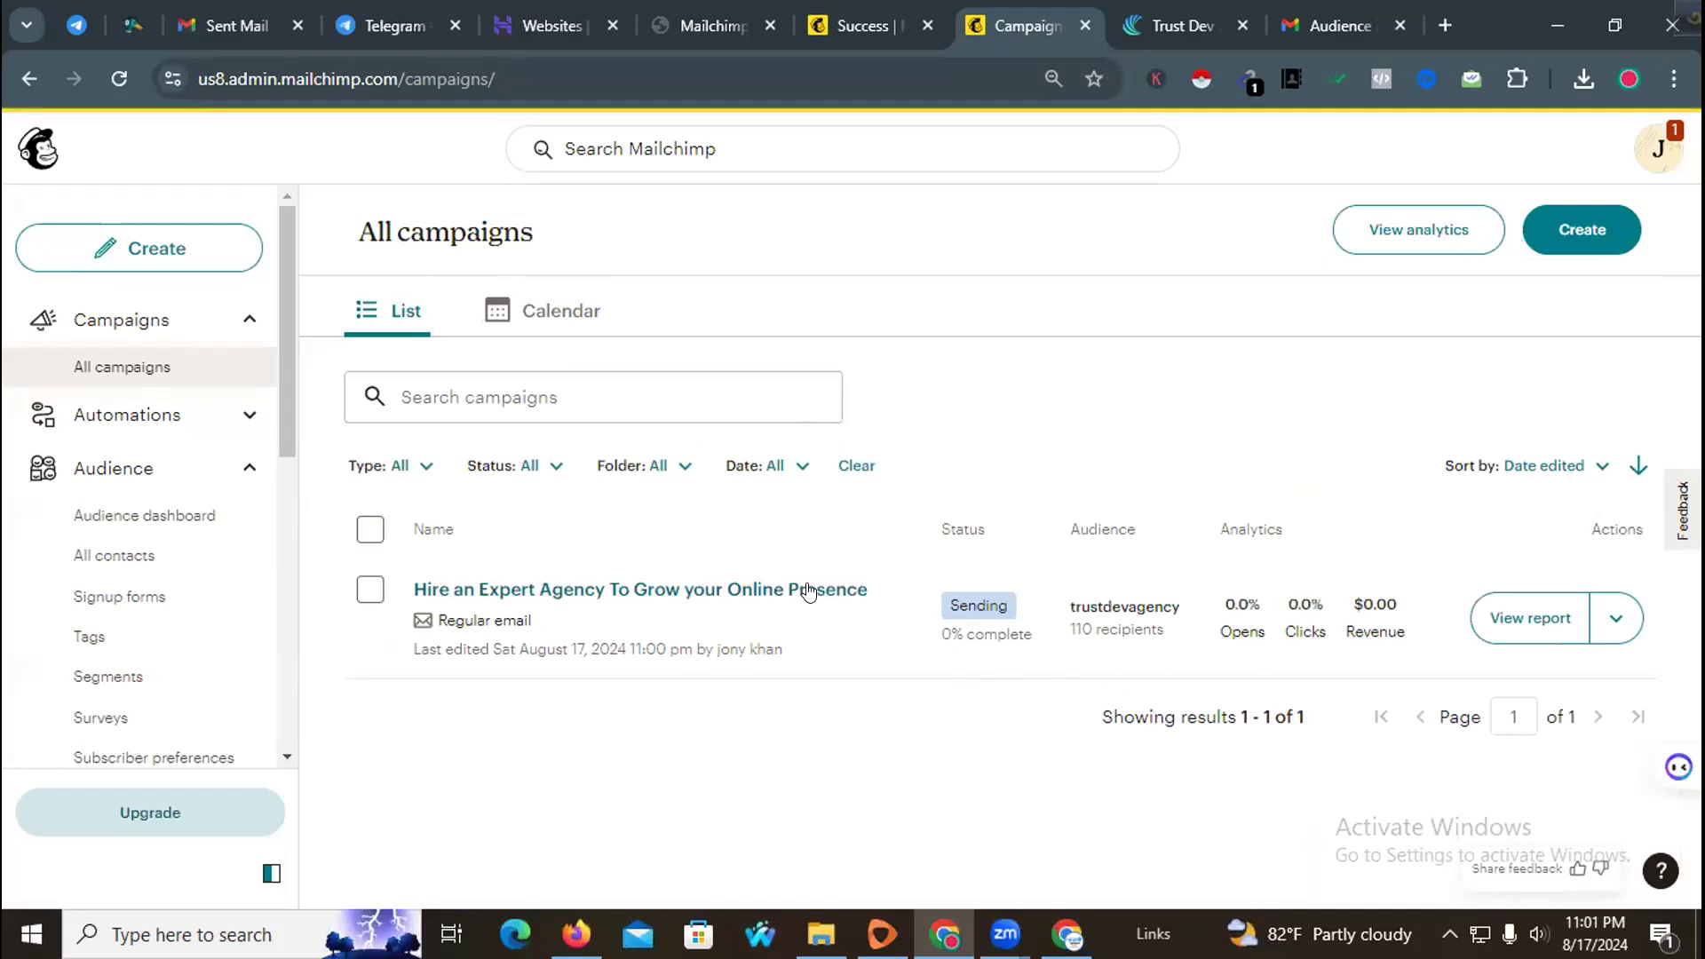
# Step: Open the campaign analytics dashboard, dismiss its sample-data notice, and return to all campaigns
pyautogui.click(119, 80)
pyautogui.click(1388, 233)
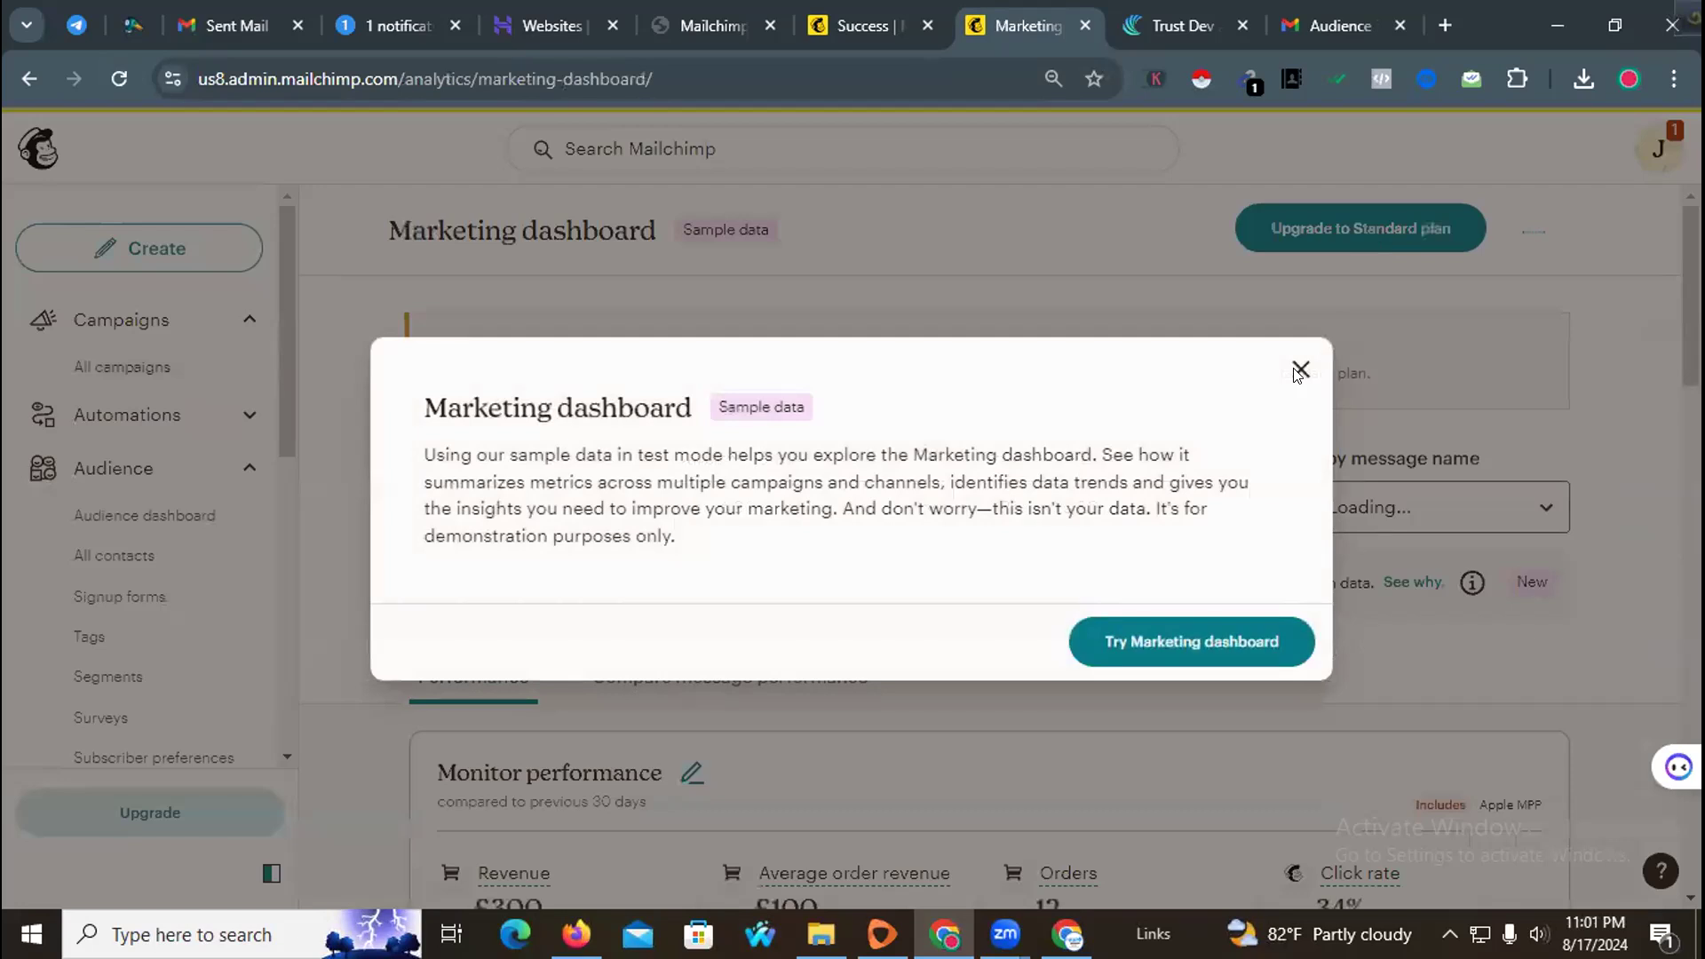
pyautogui.click(1299, 370)
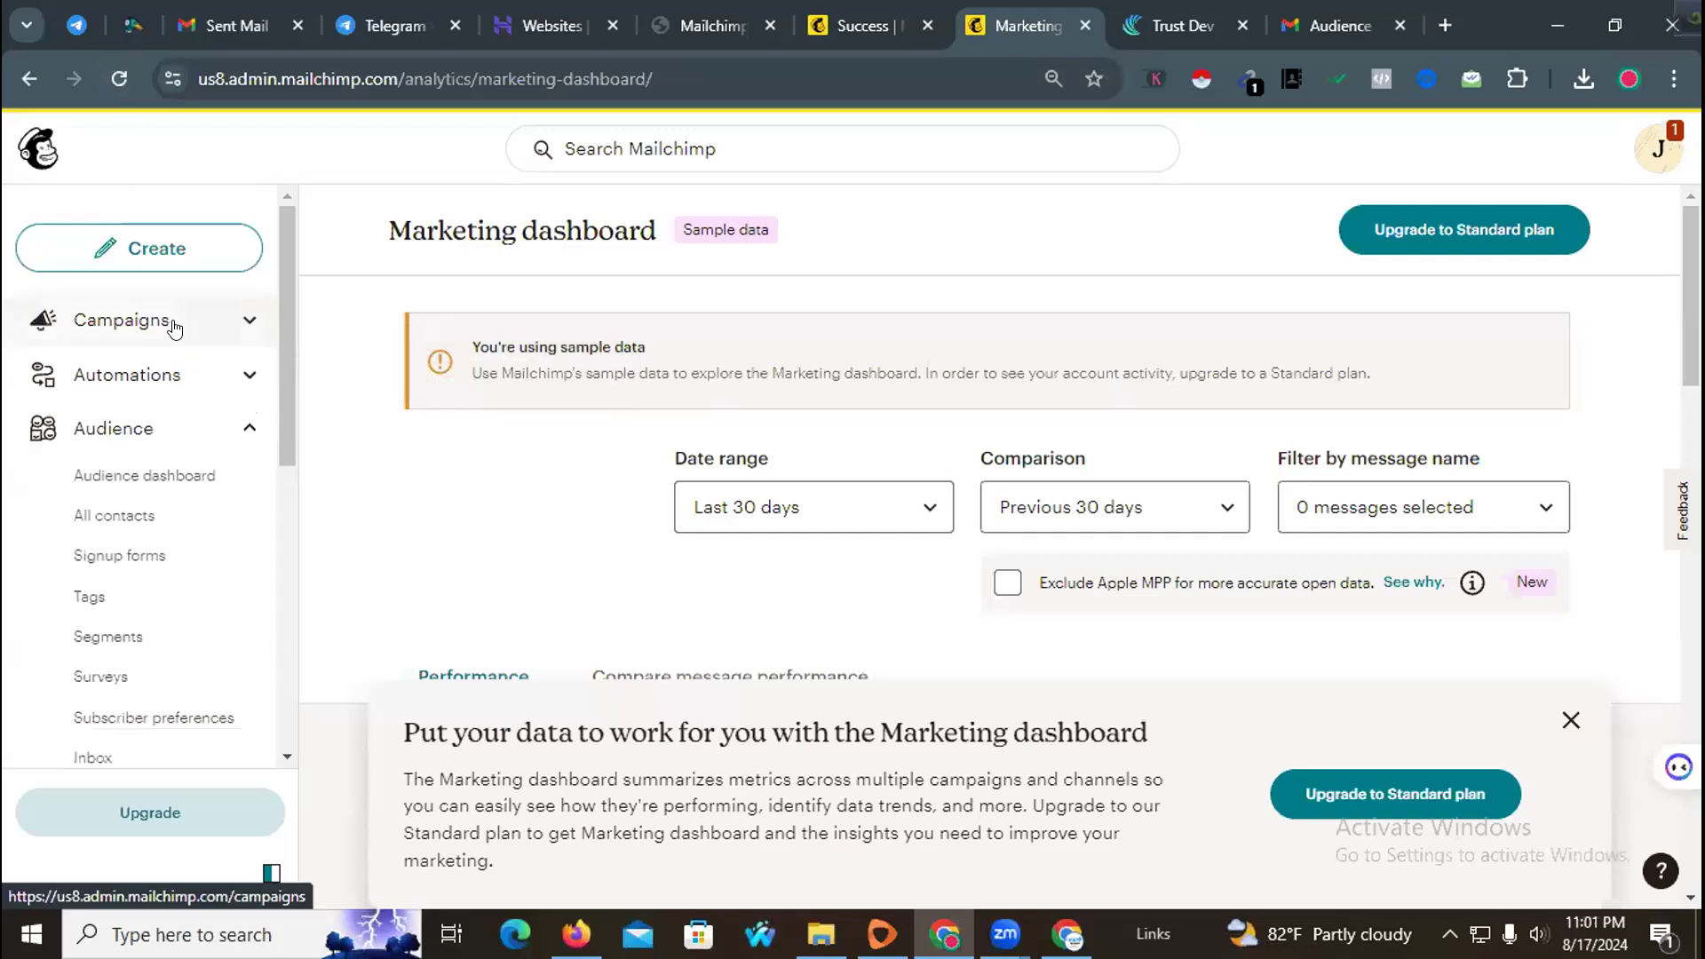
pyautogui.click(169, 331)
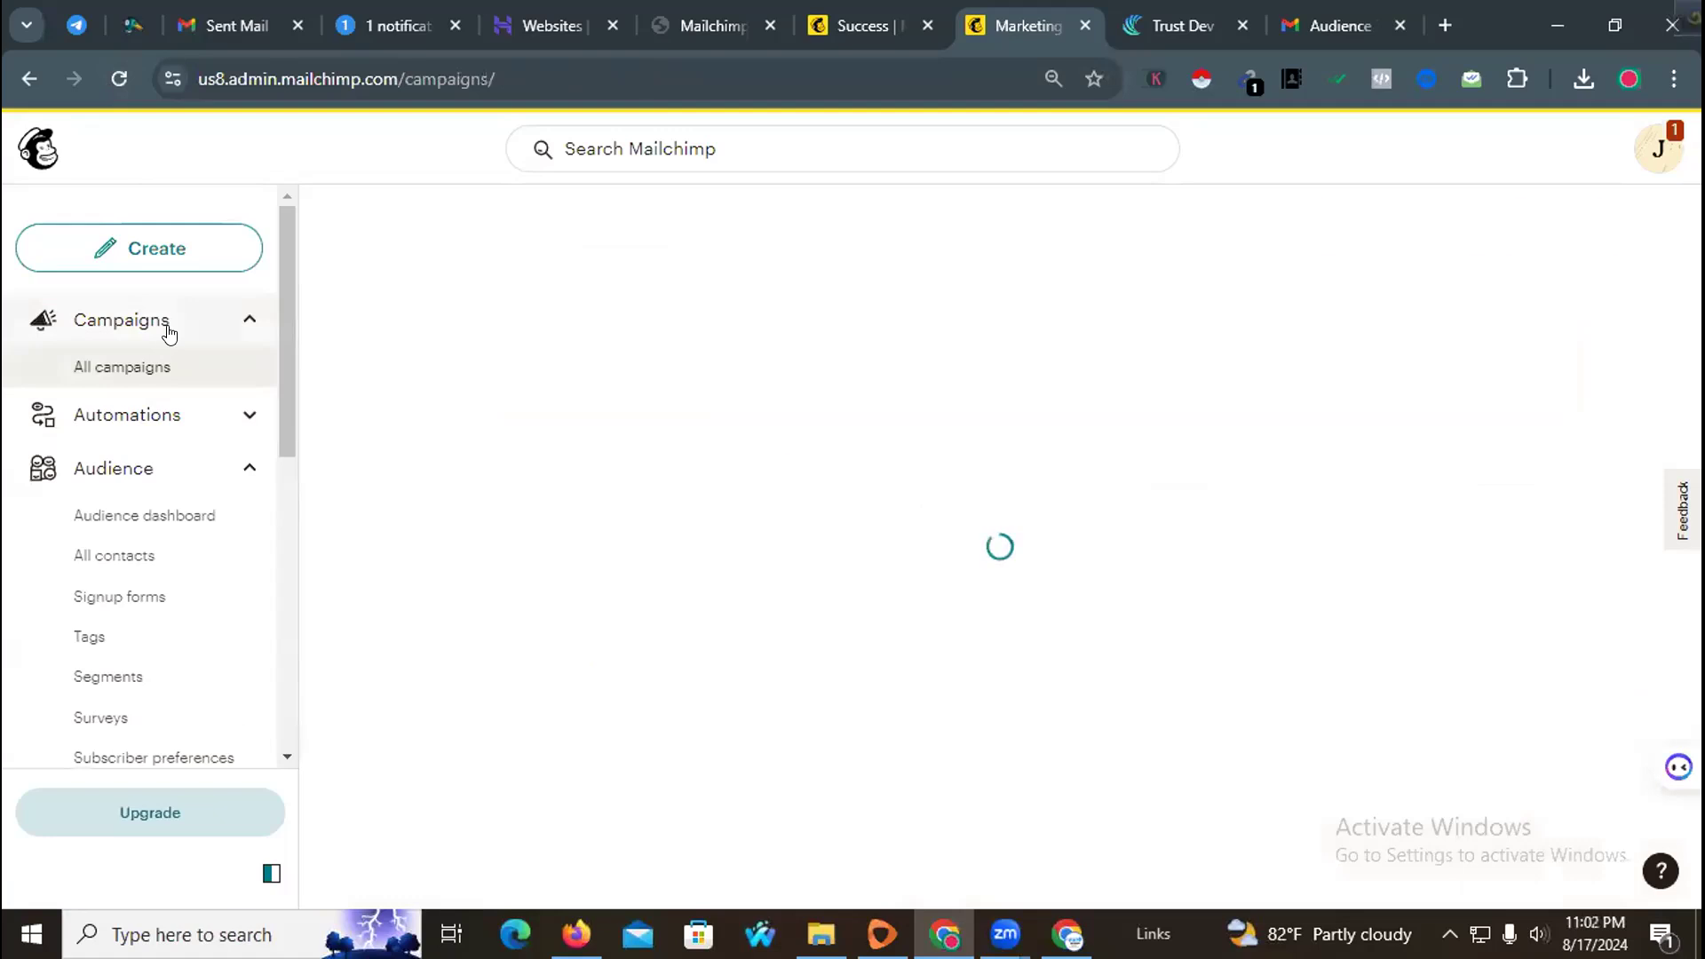